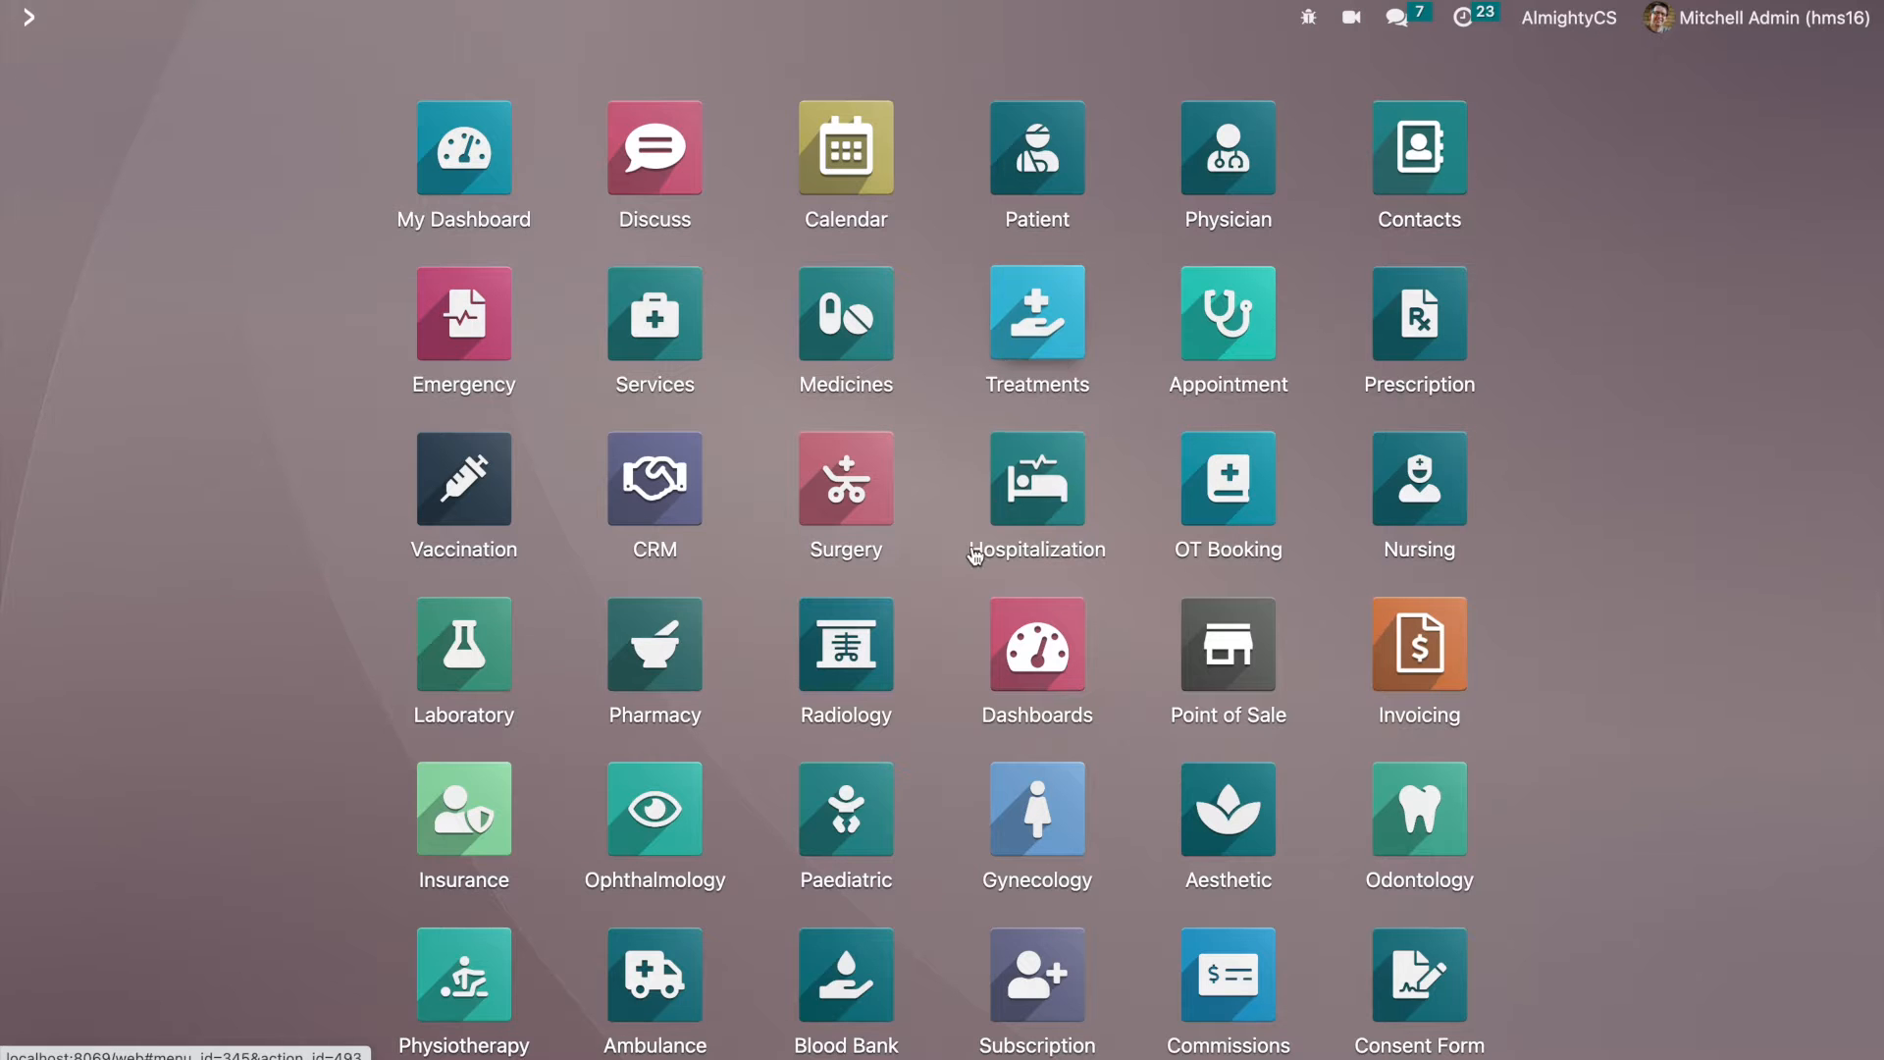
- Open the Apps list and examine the installed hospital management modules
scroll(986, 589, down, 5)
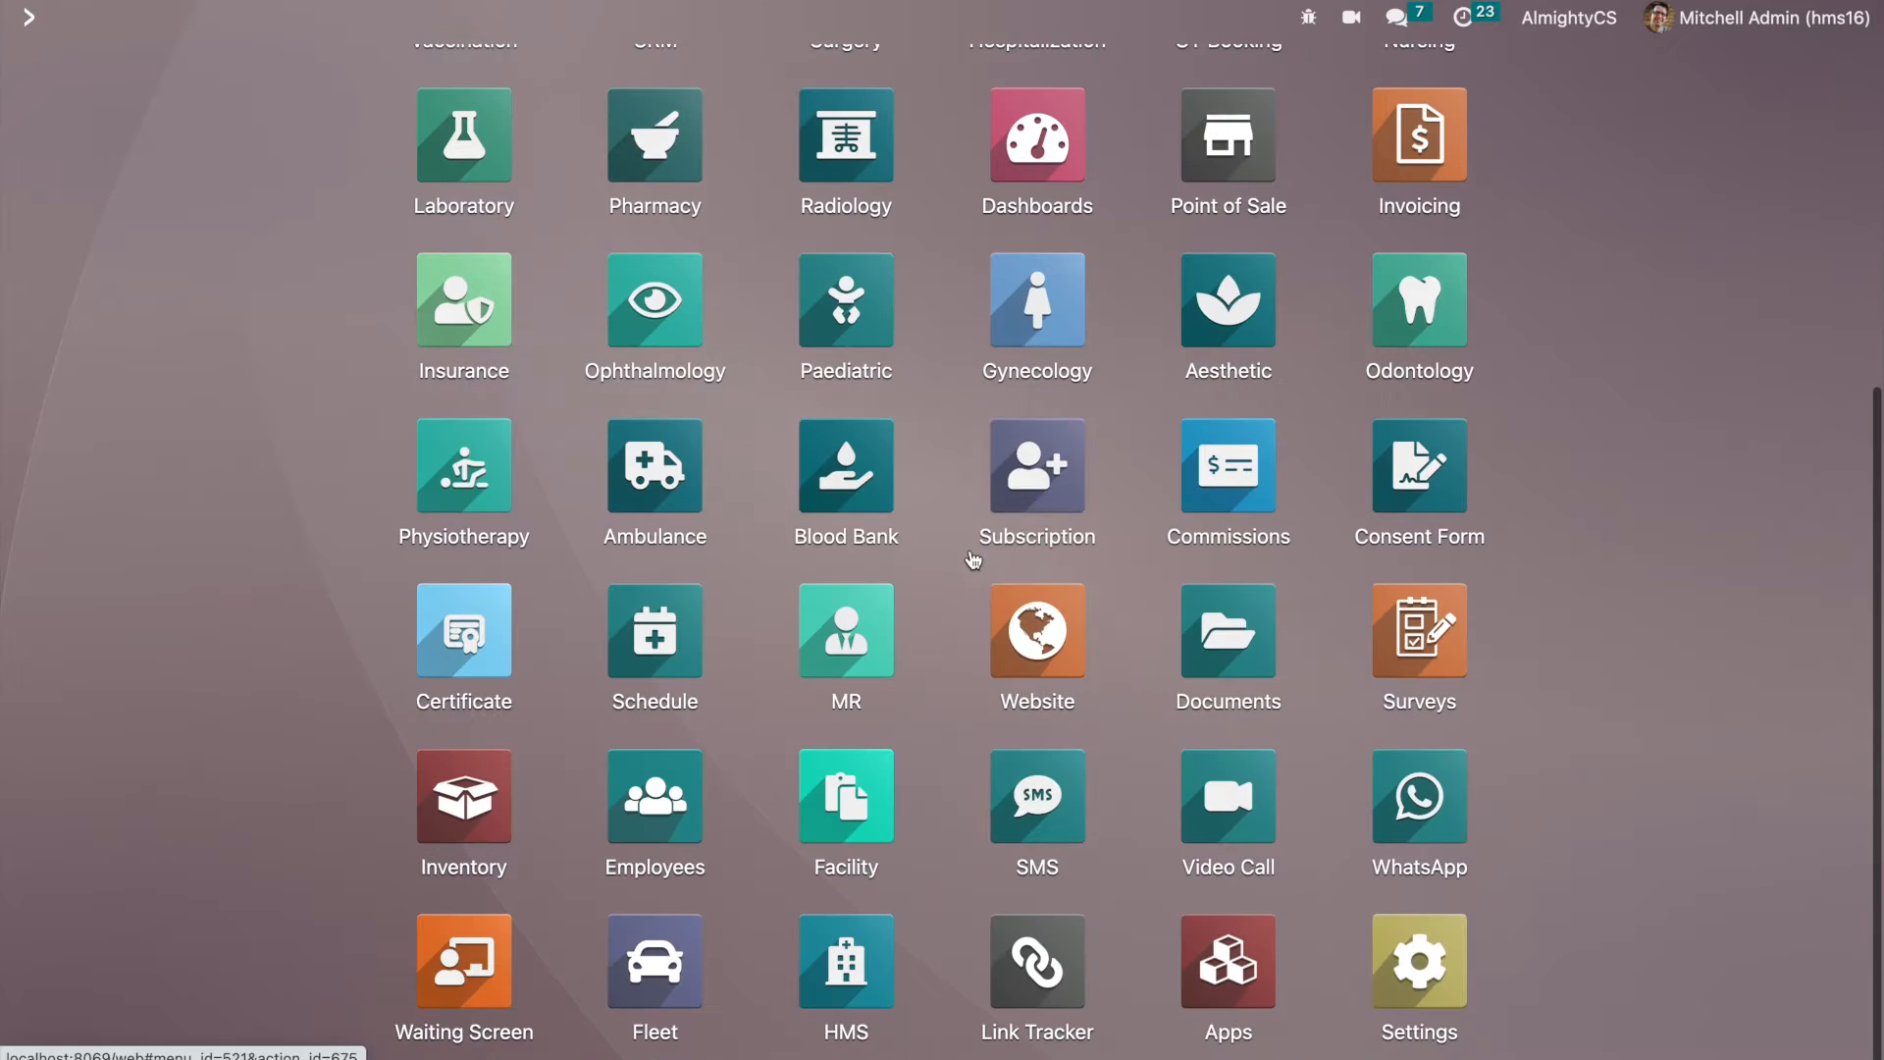
click(1240, 947)
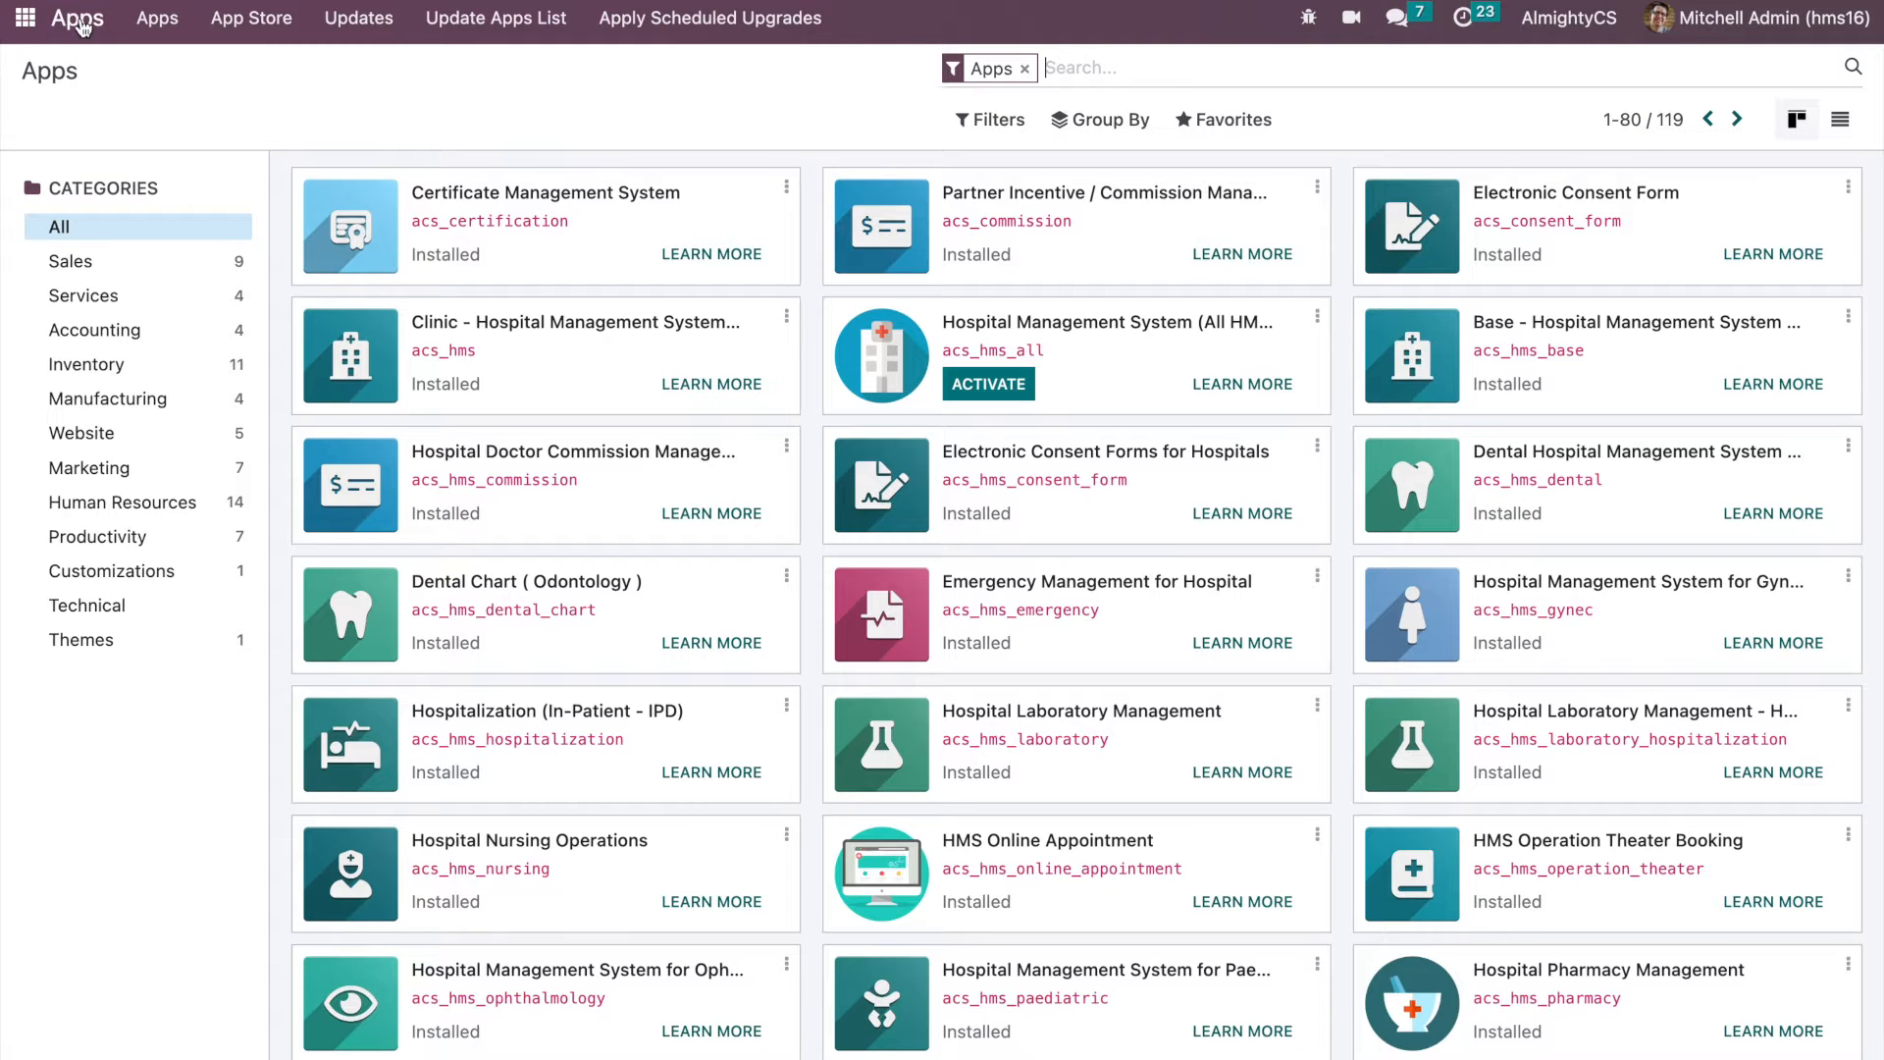
click(17, 22)
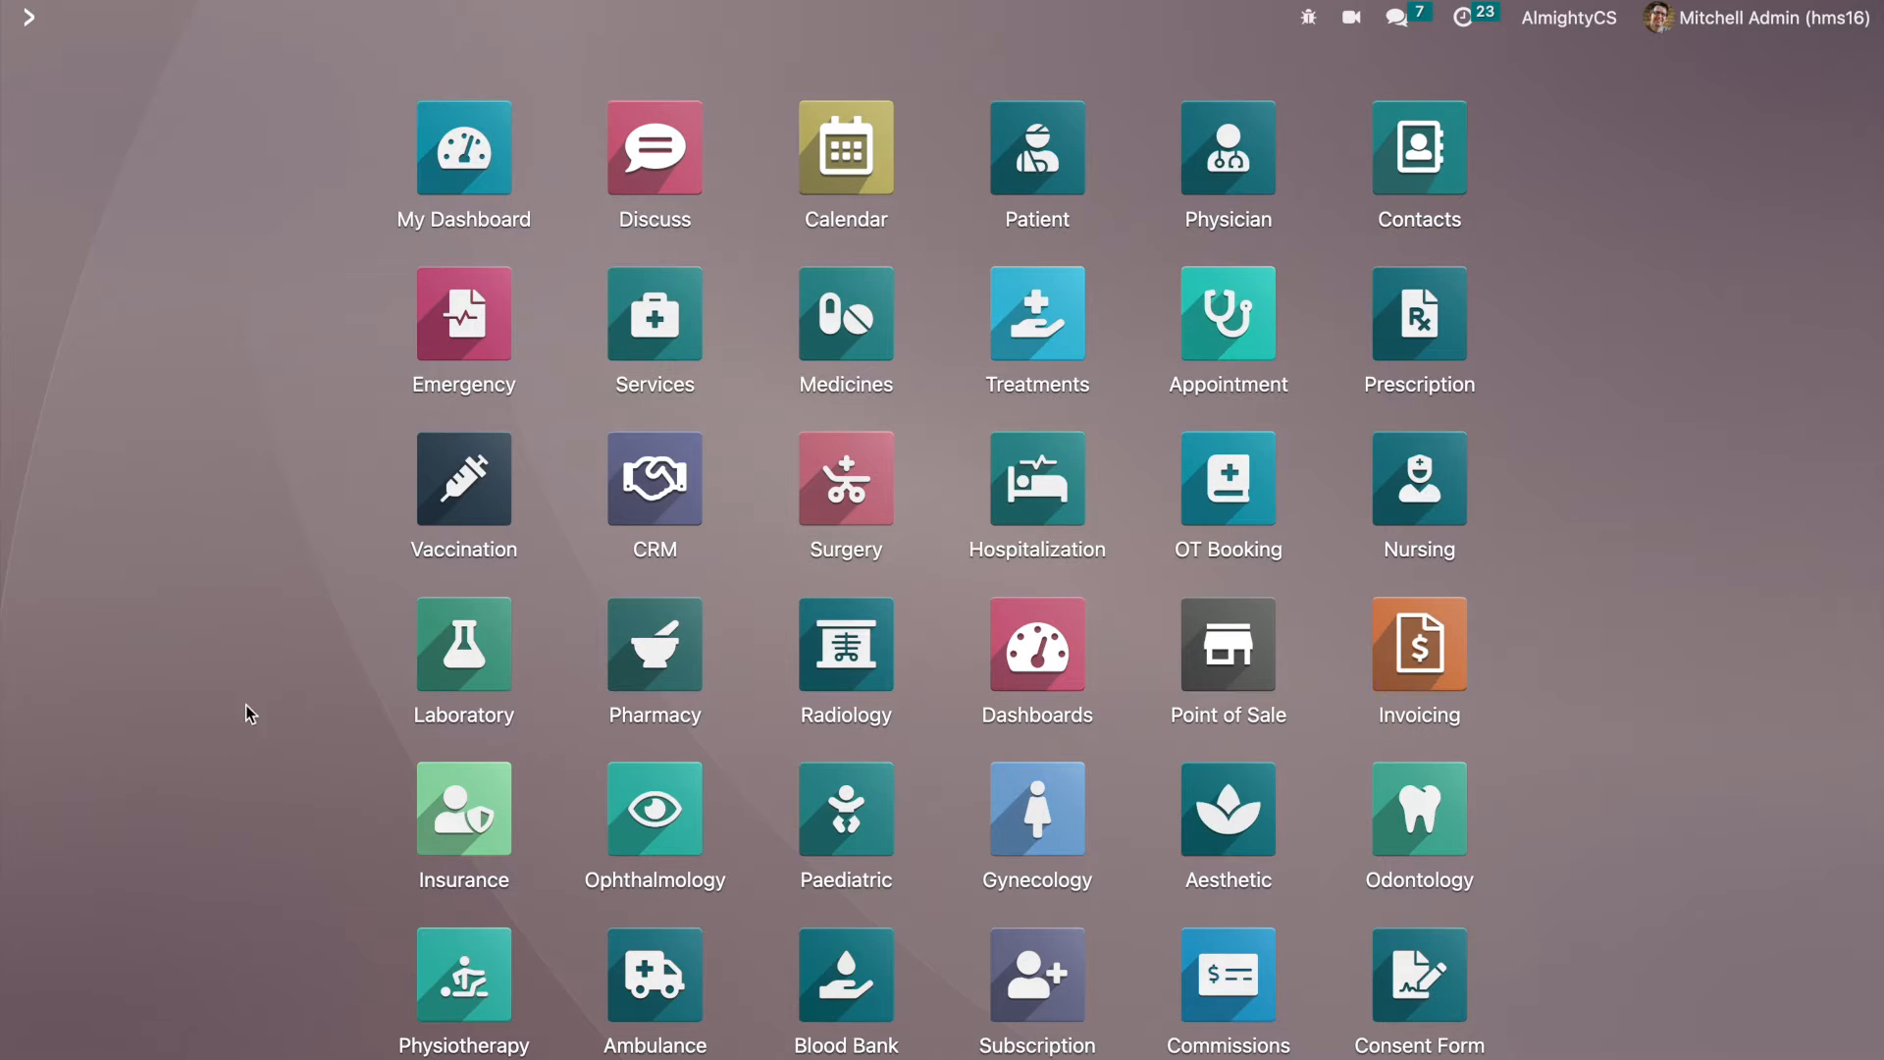
scroll(239, 719, down, 5)
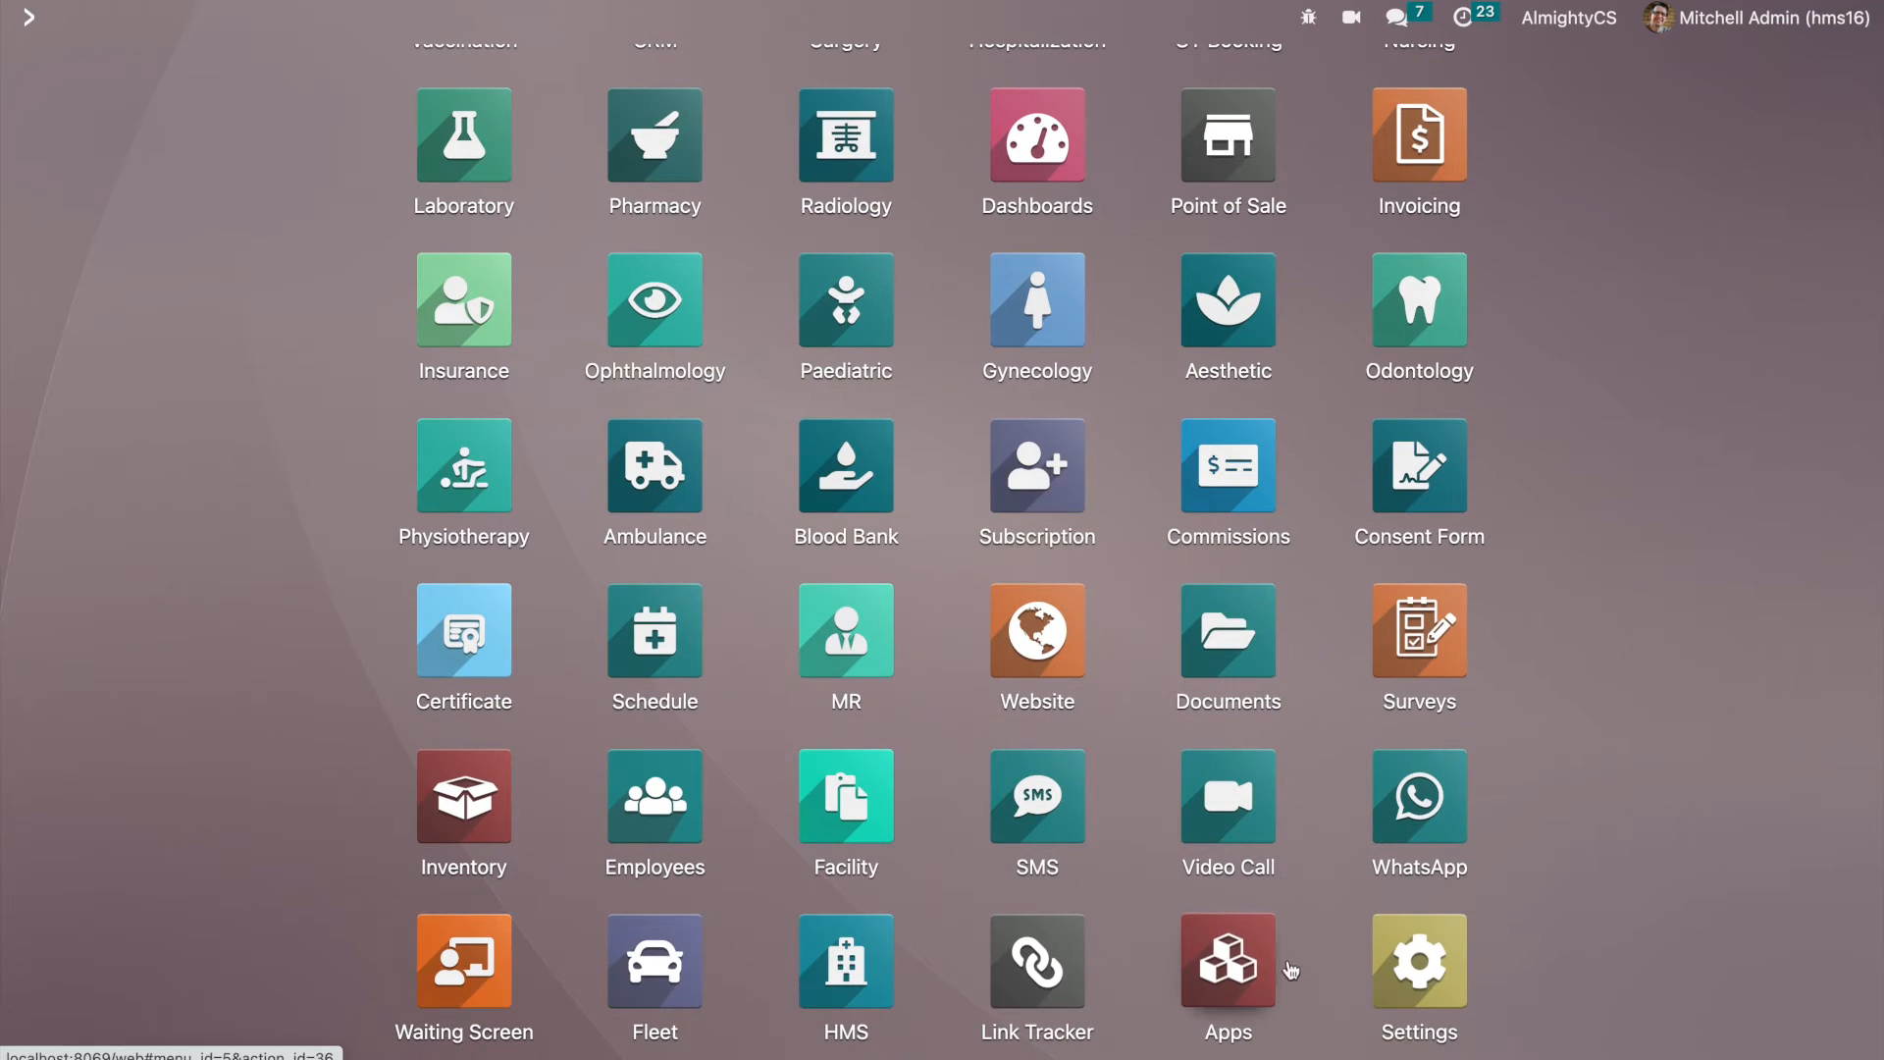
click(1258, 974)
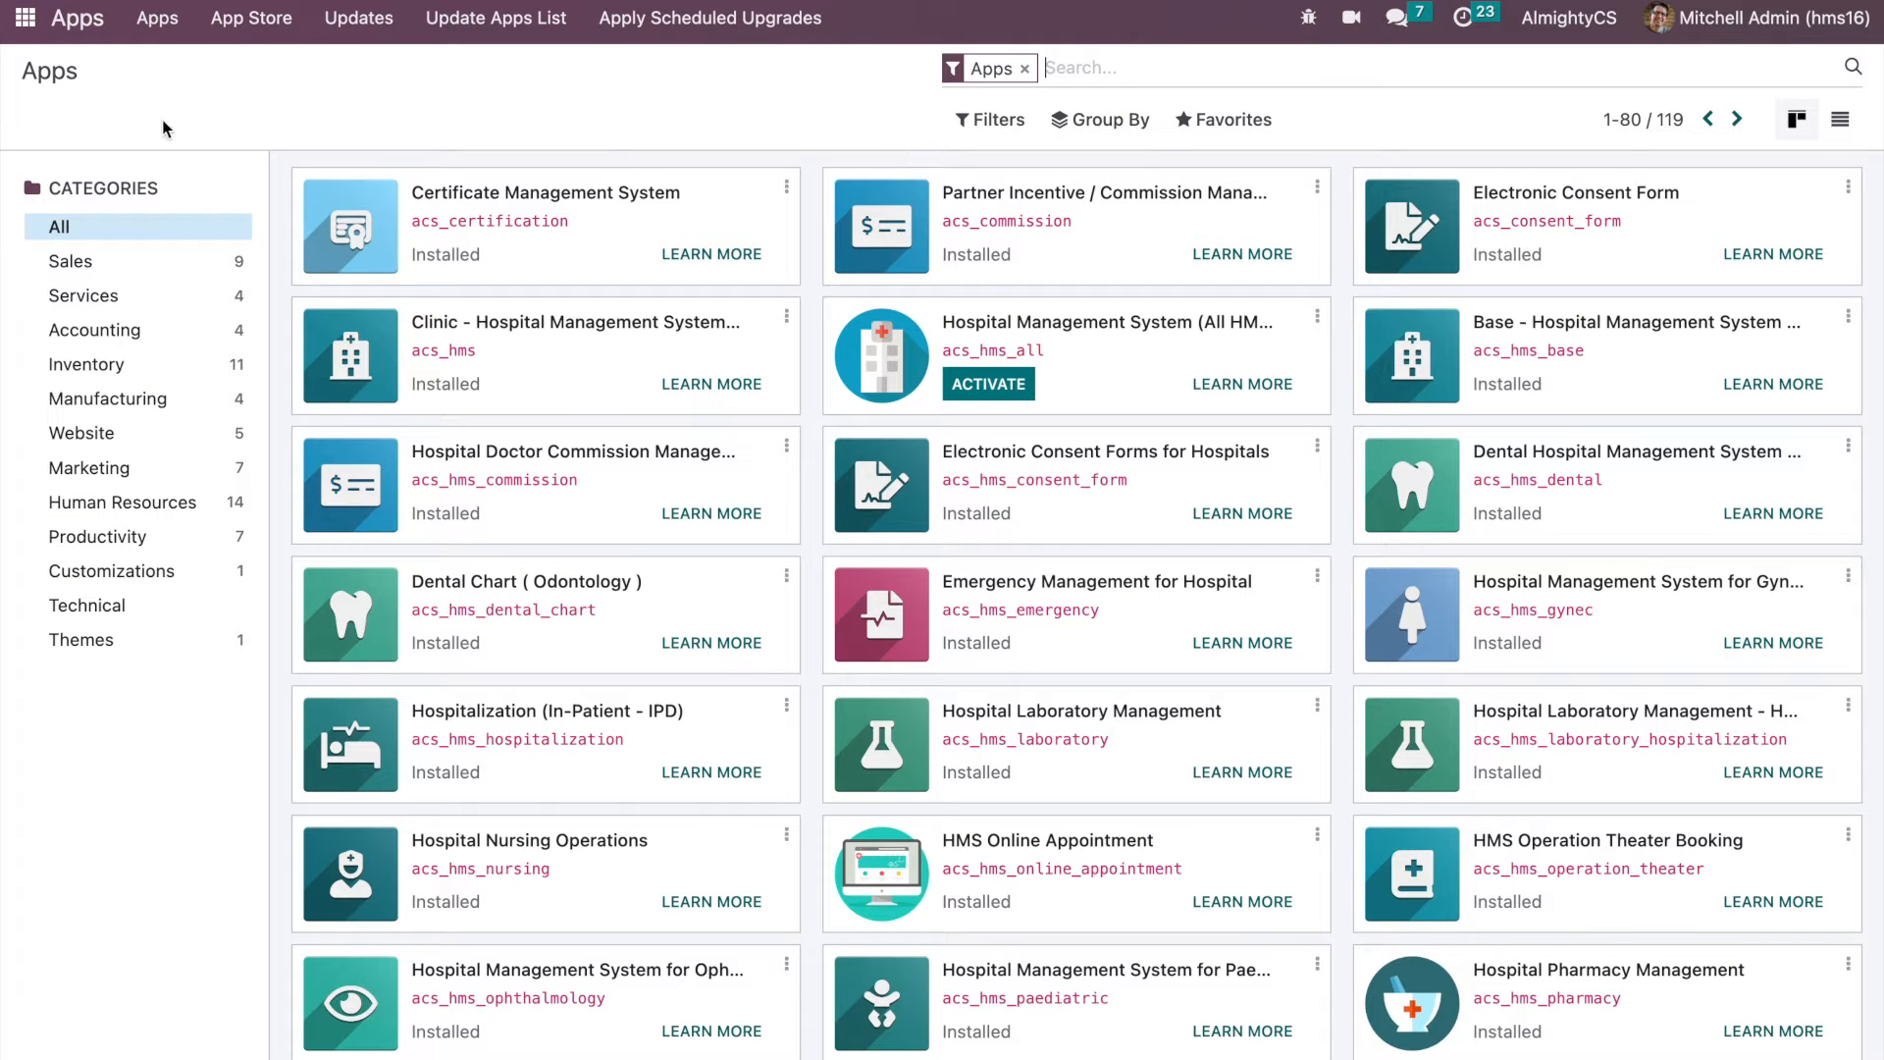
click(24, 17)
scroll(798, 531, down, 5)
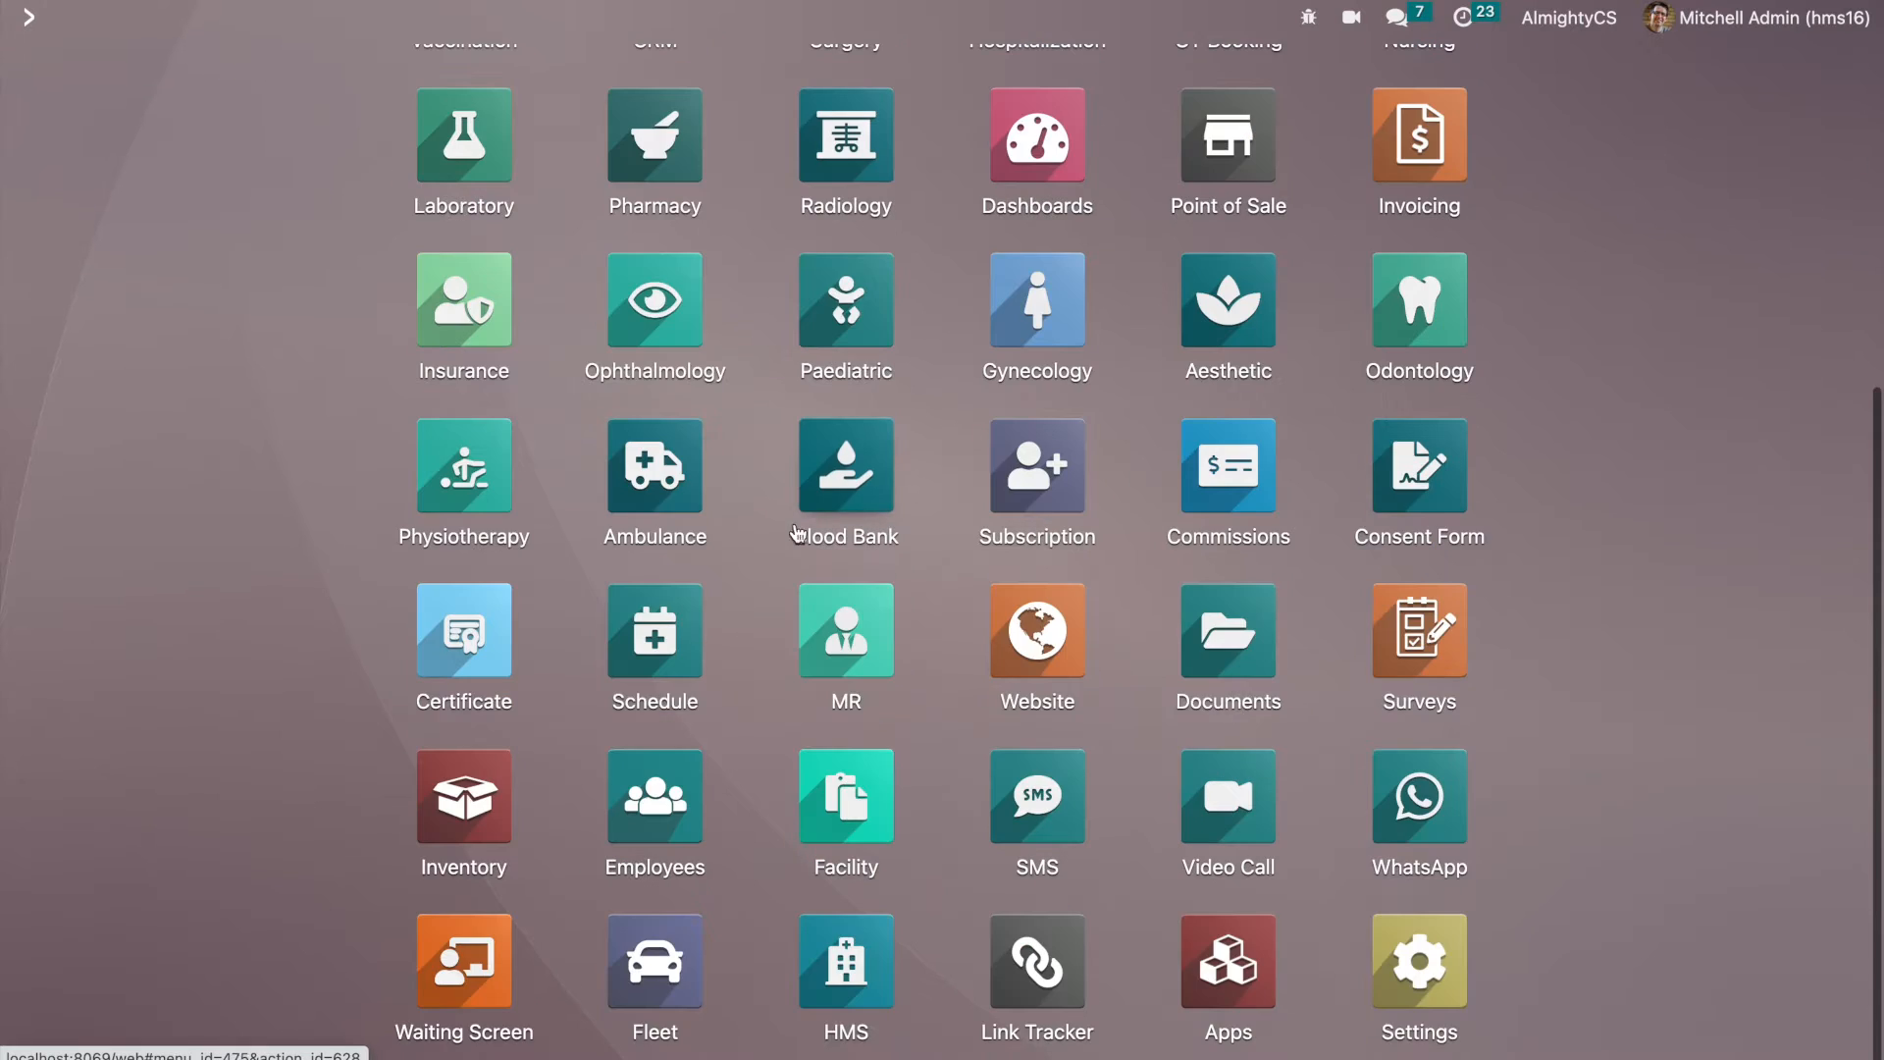
click(1243, 957)
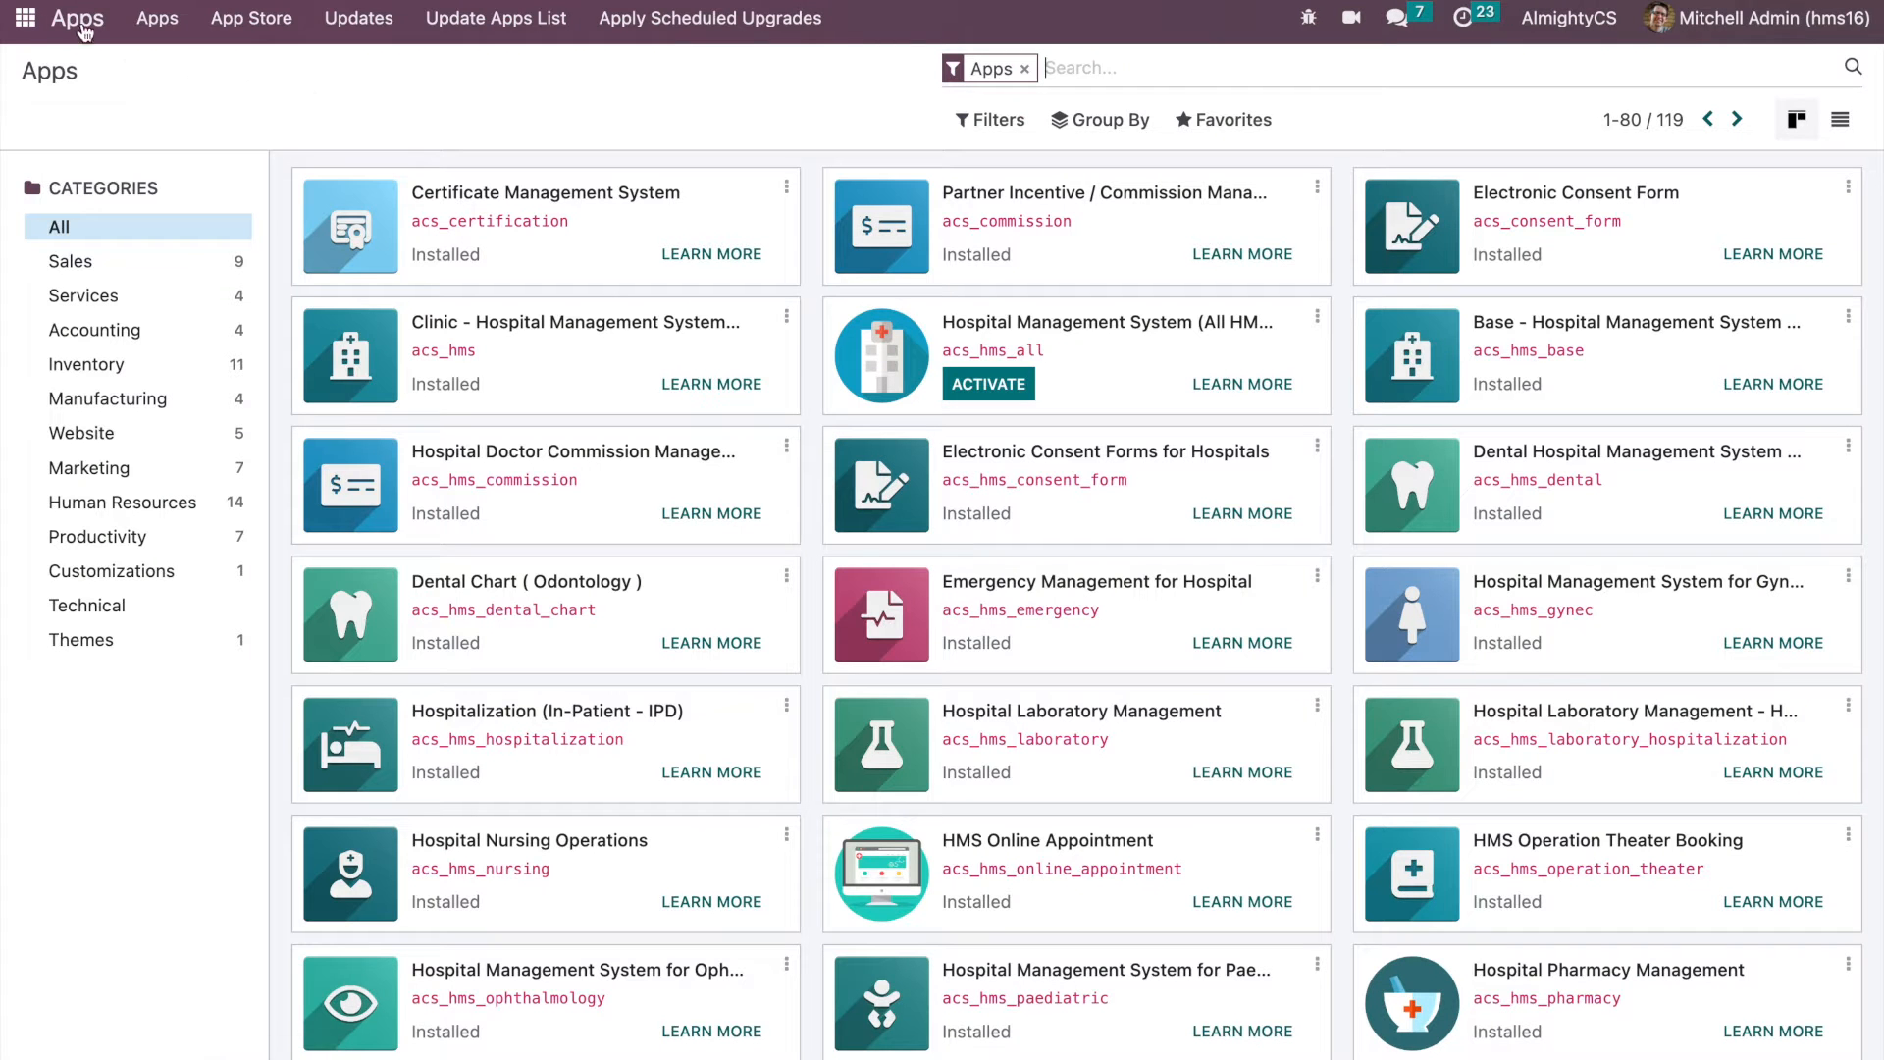
- Open the HMS section of the settings and follow the Google Play link for the HMS mobile app
click(25, 17)
scroll(1137, 909, down, 5)
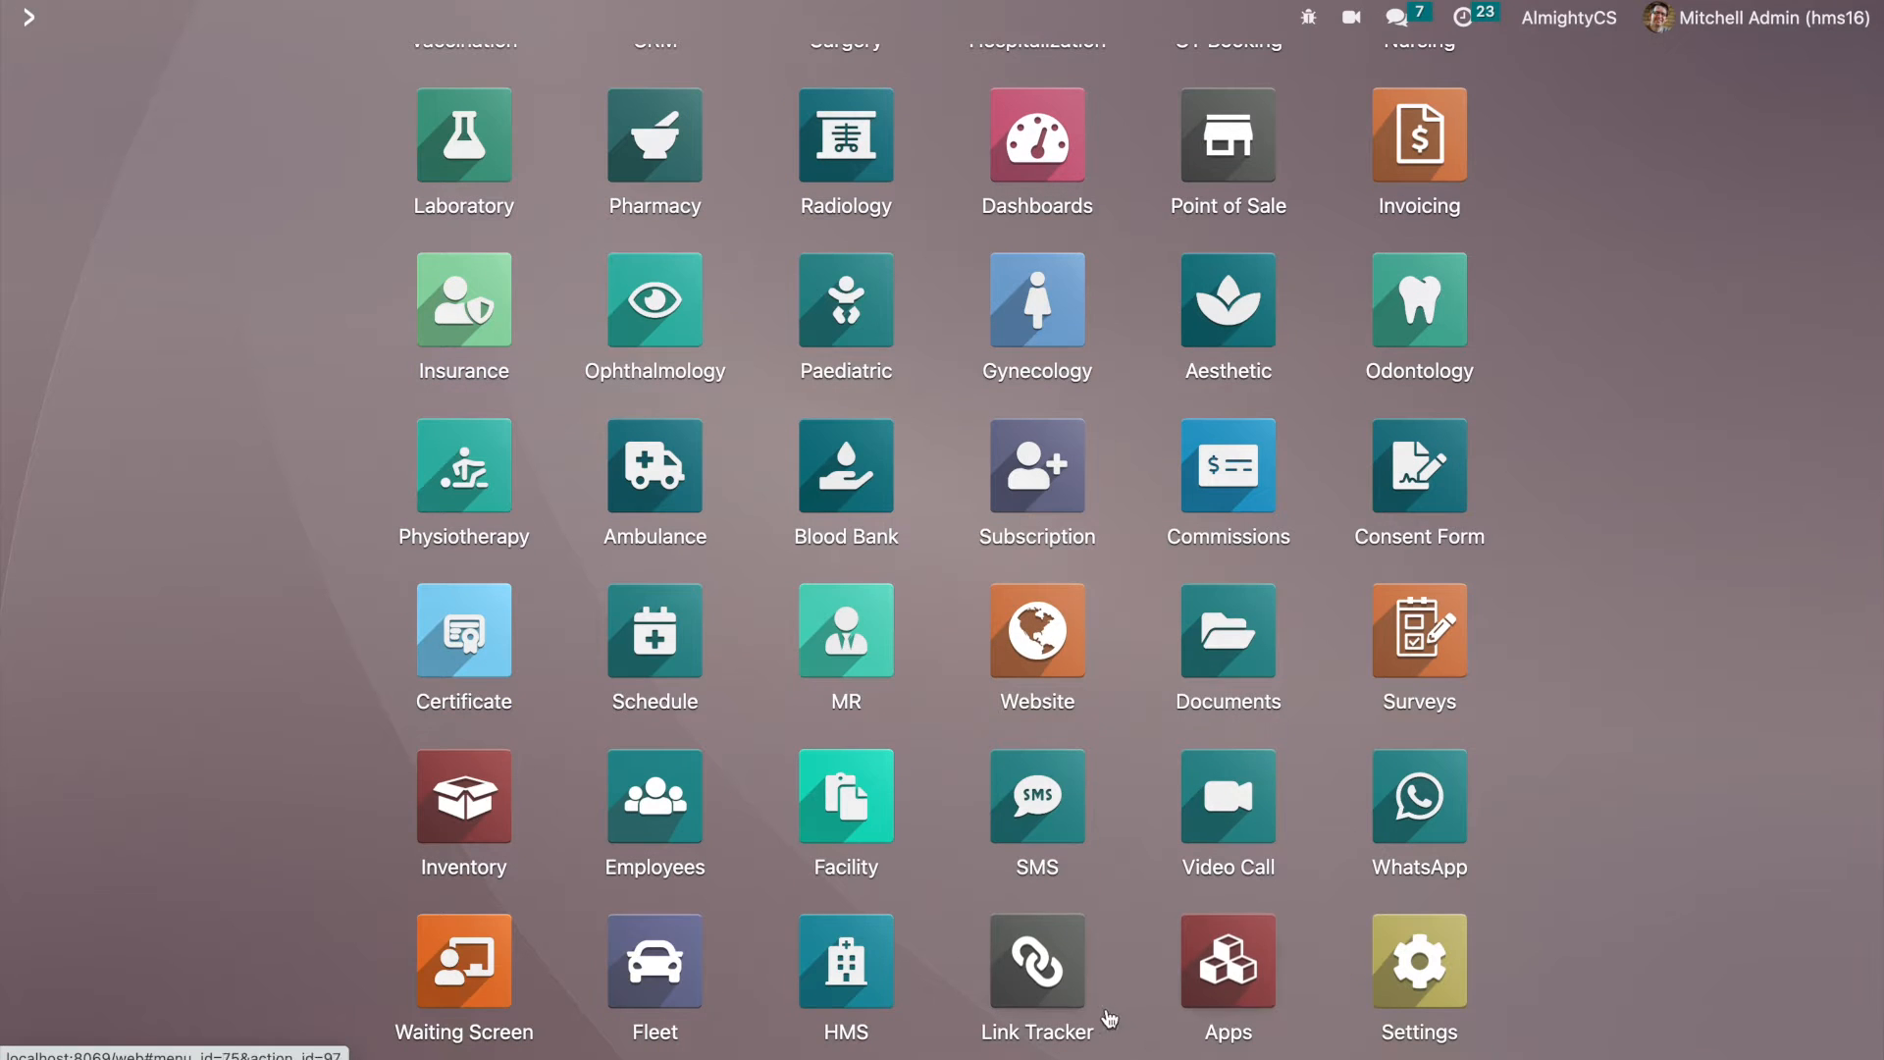
click(1420, 962)
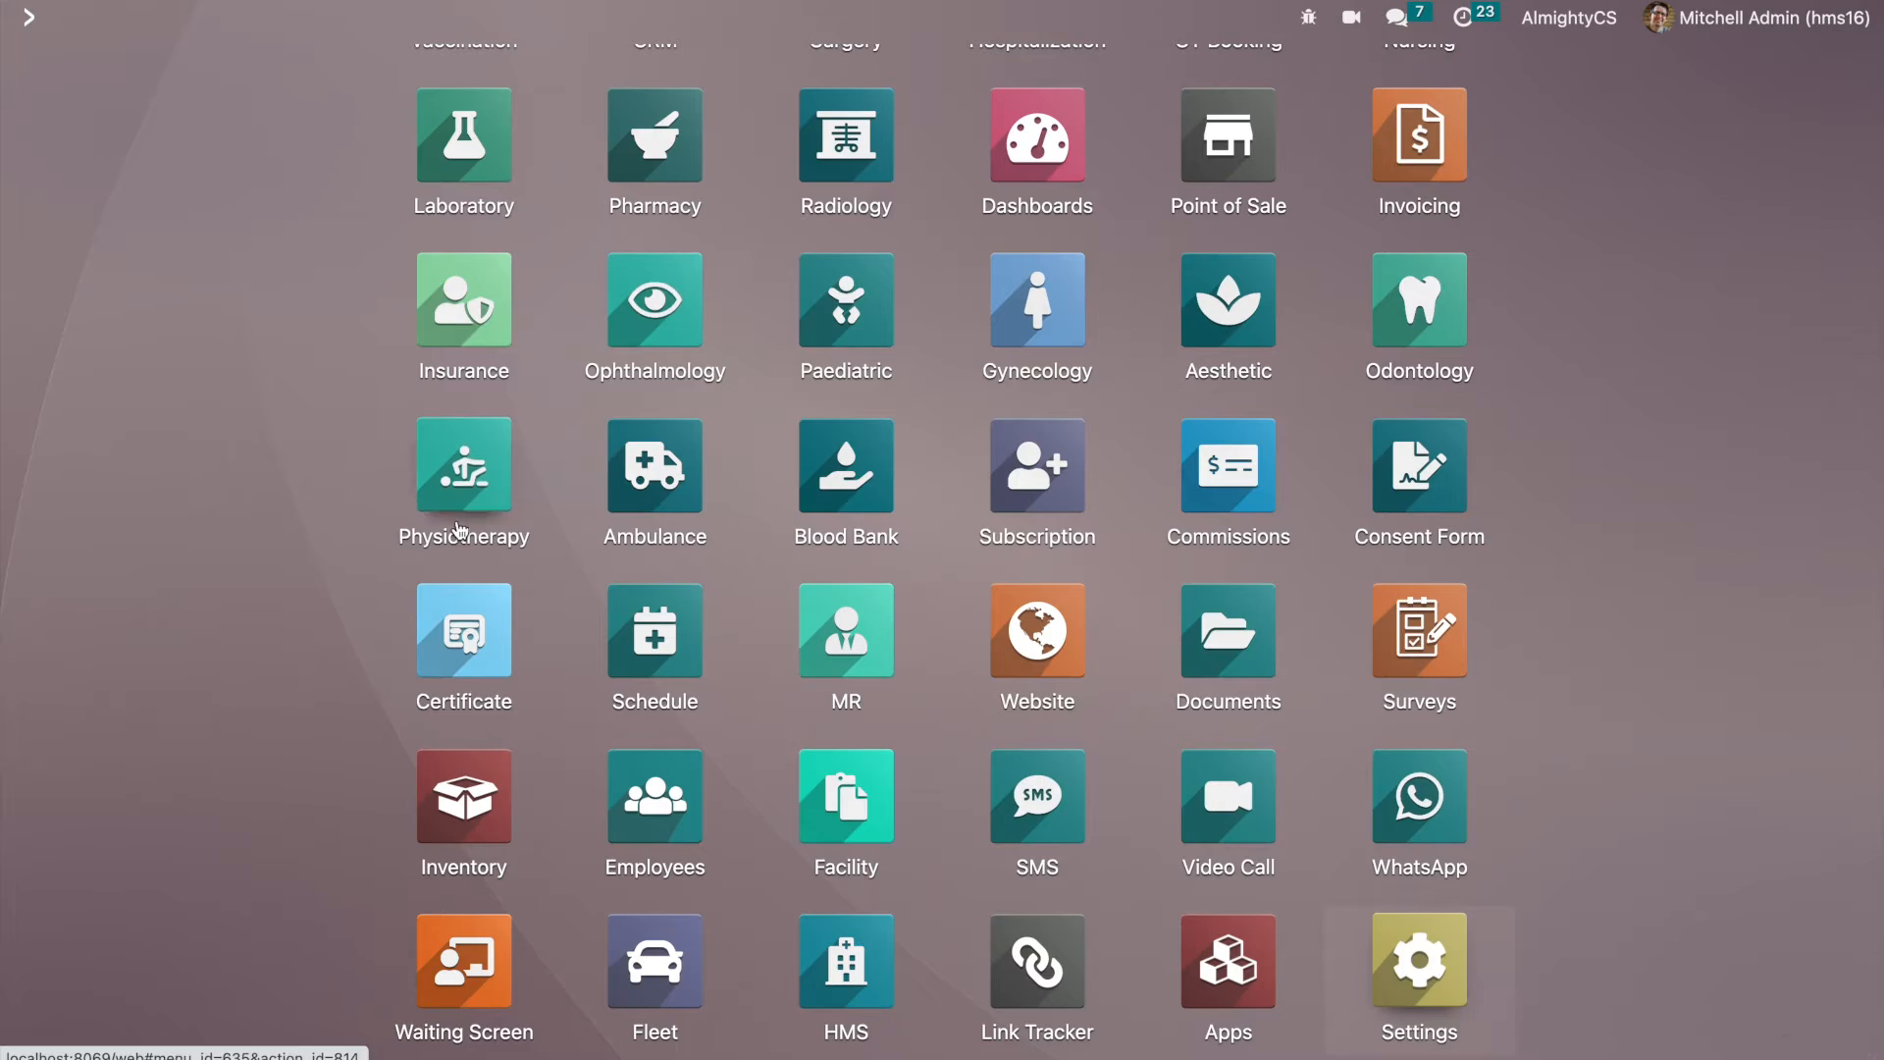
scroll(454, 520, down, 15)
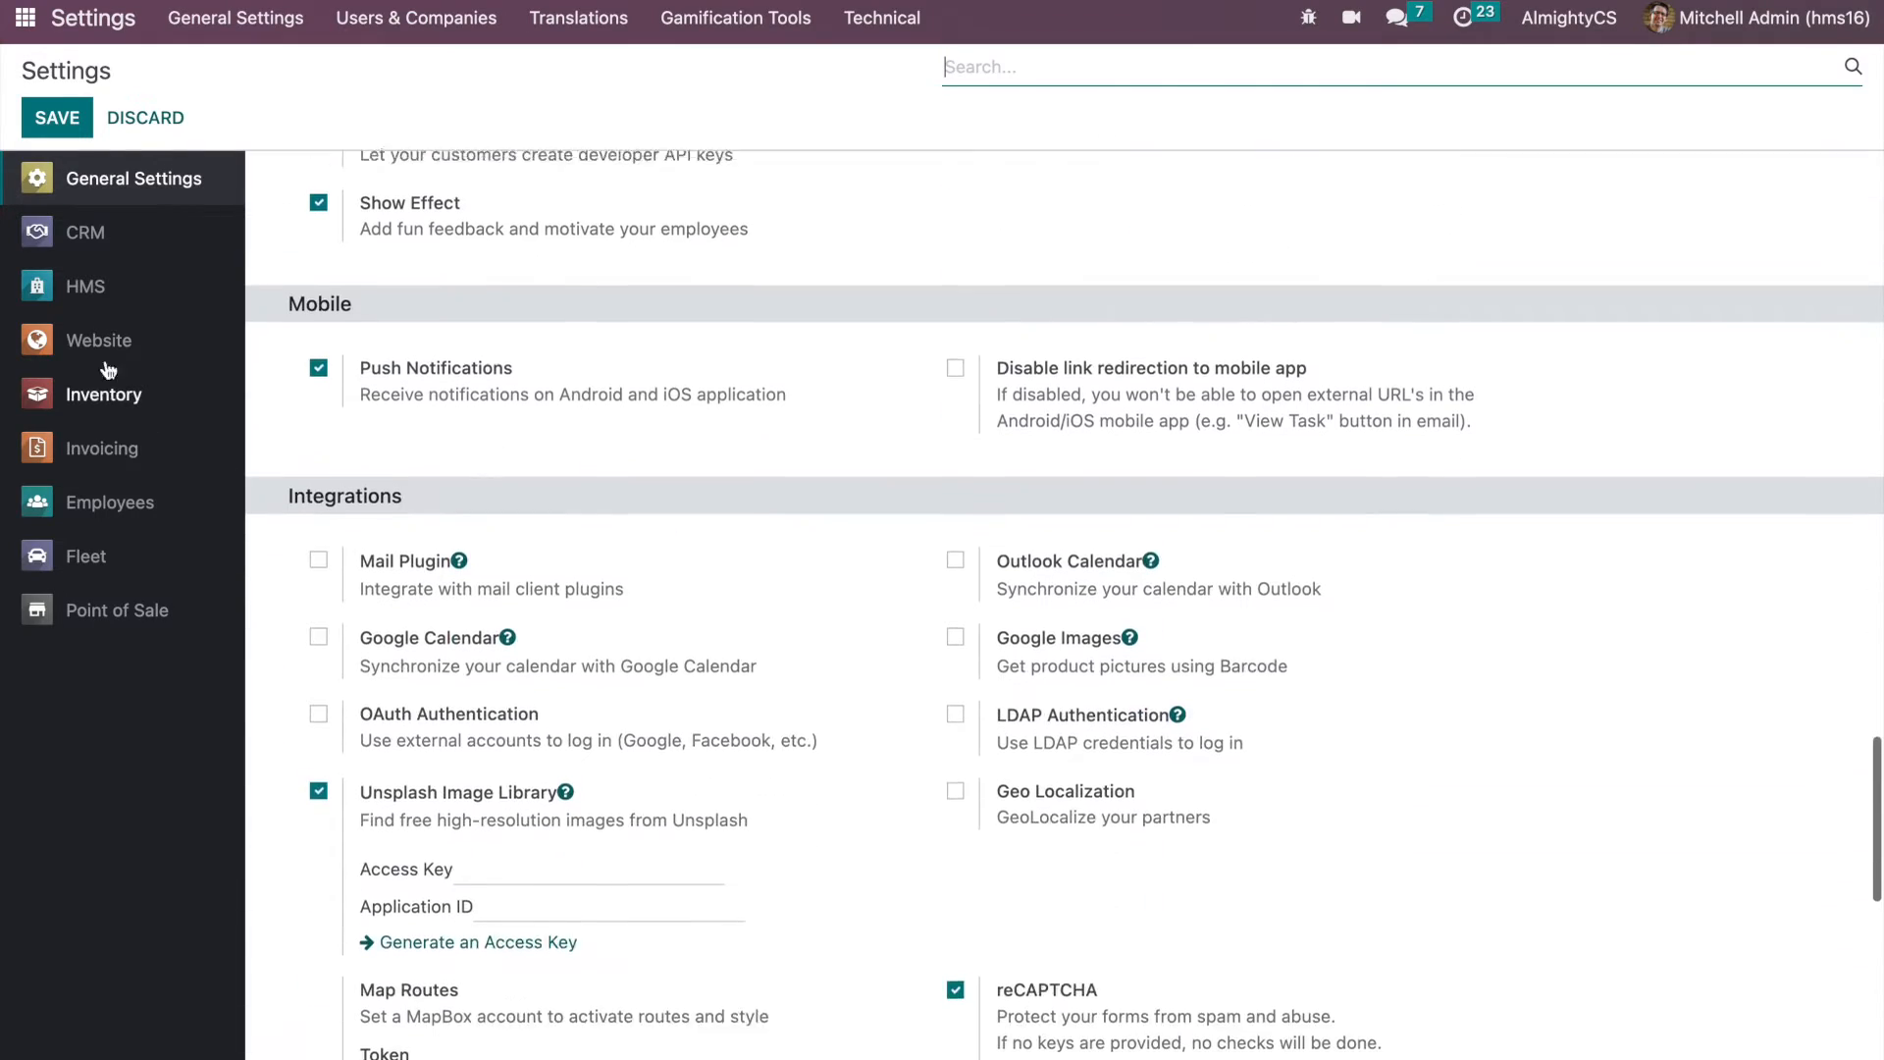
click(85, 285)
scroll(880, 862, down, 20)
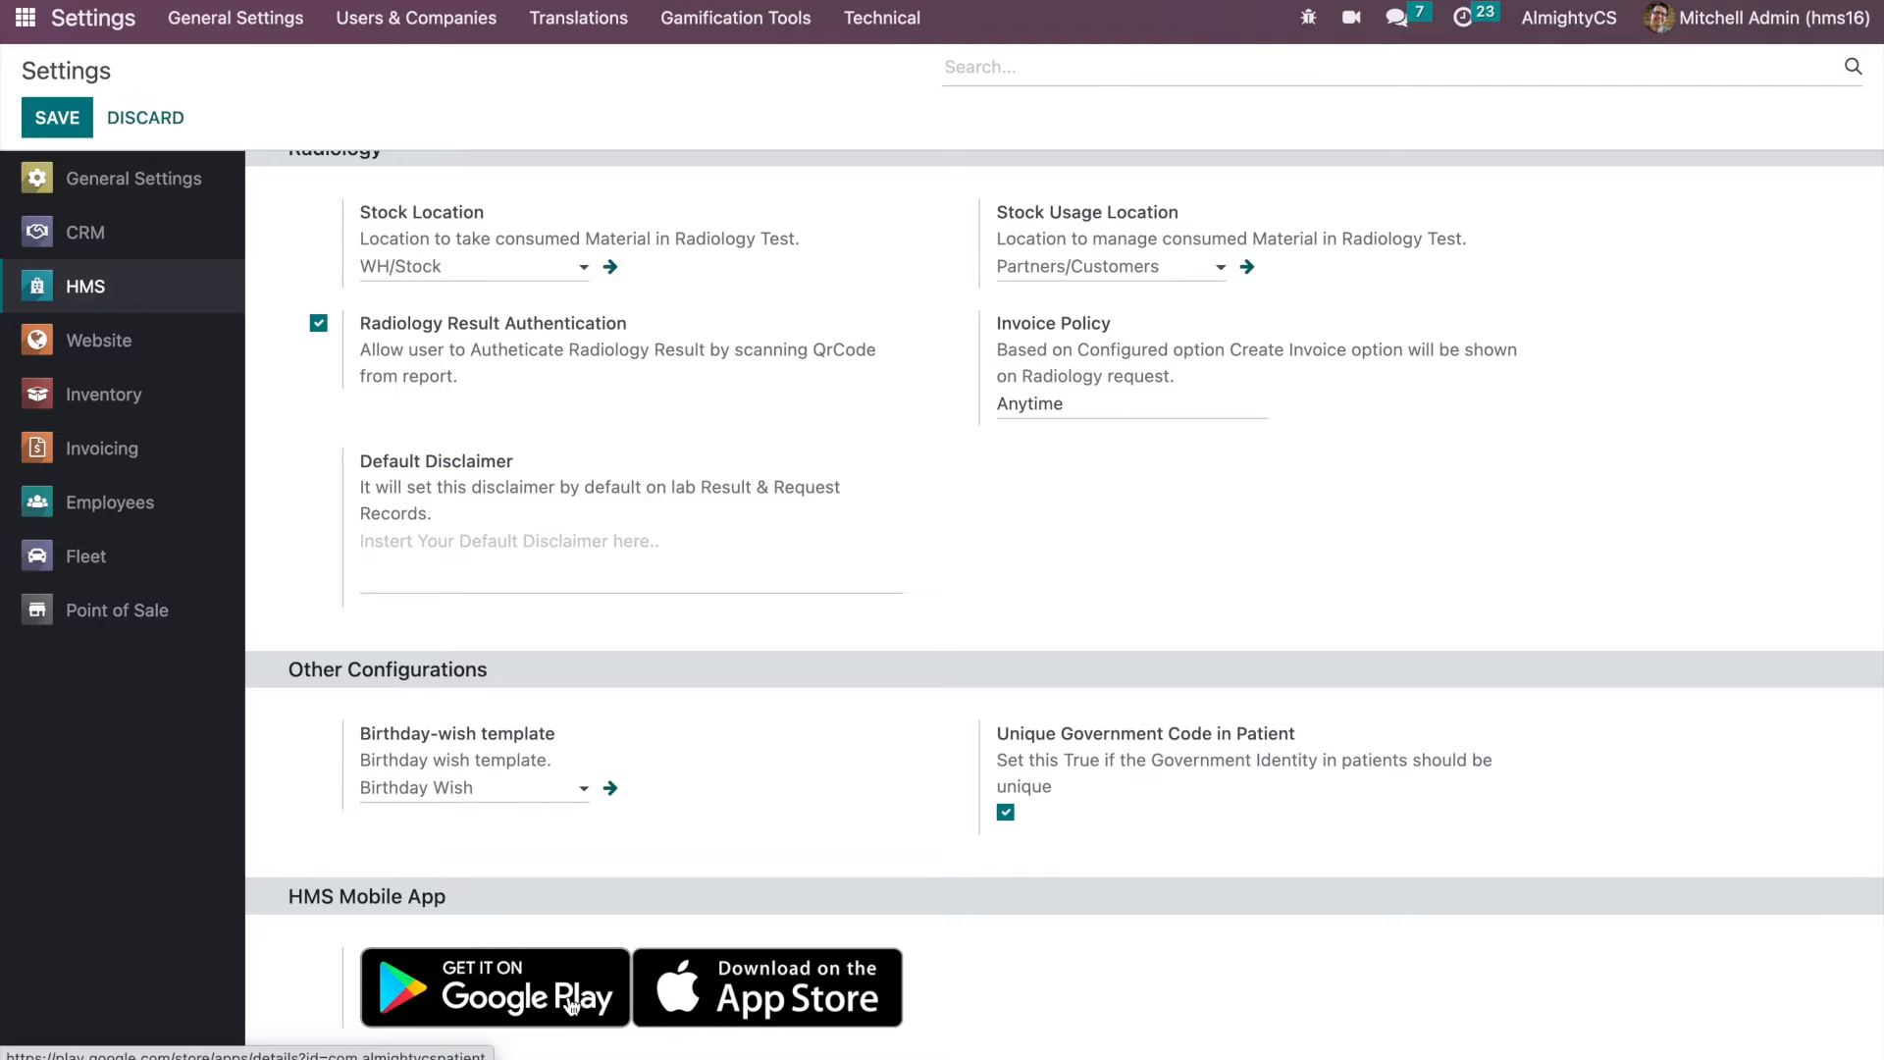
click(570, 1000)
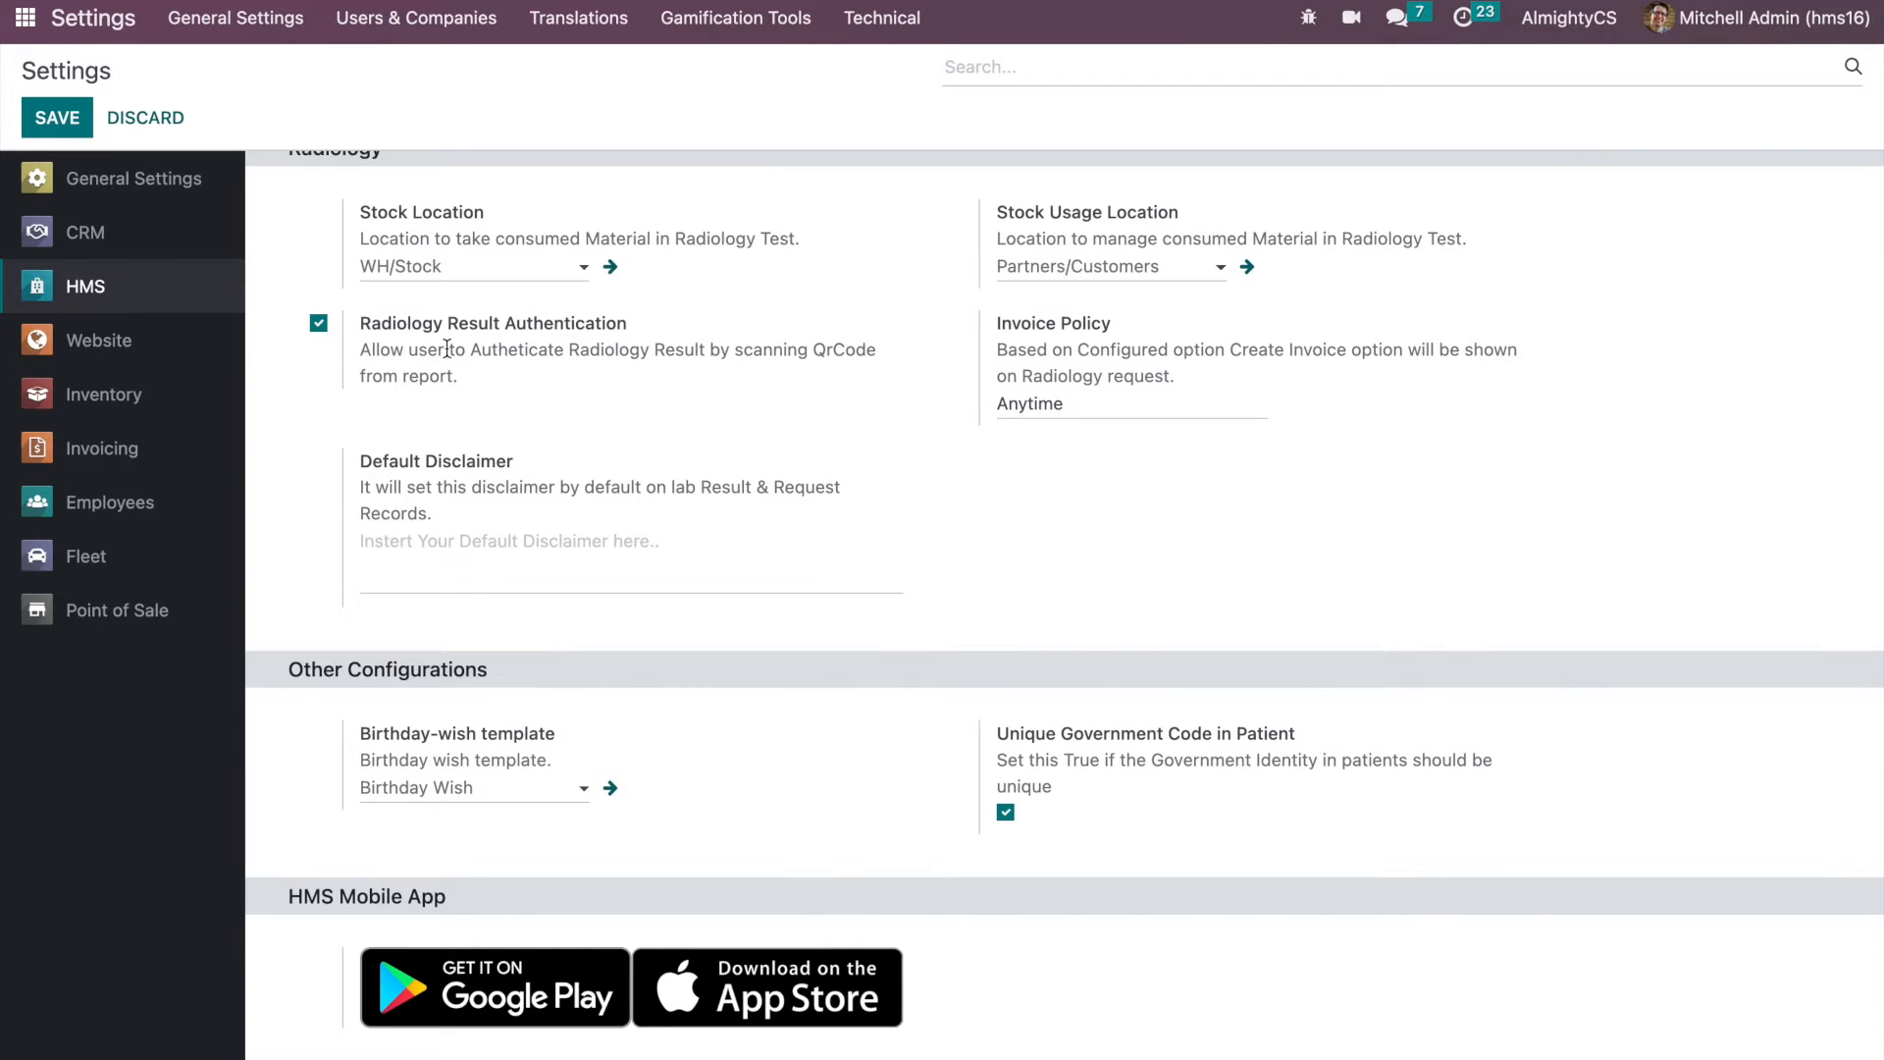
- Open the public website at localhost:8069 and view its appointment booking page
click(28, 49)
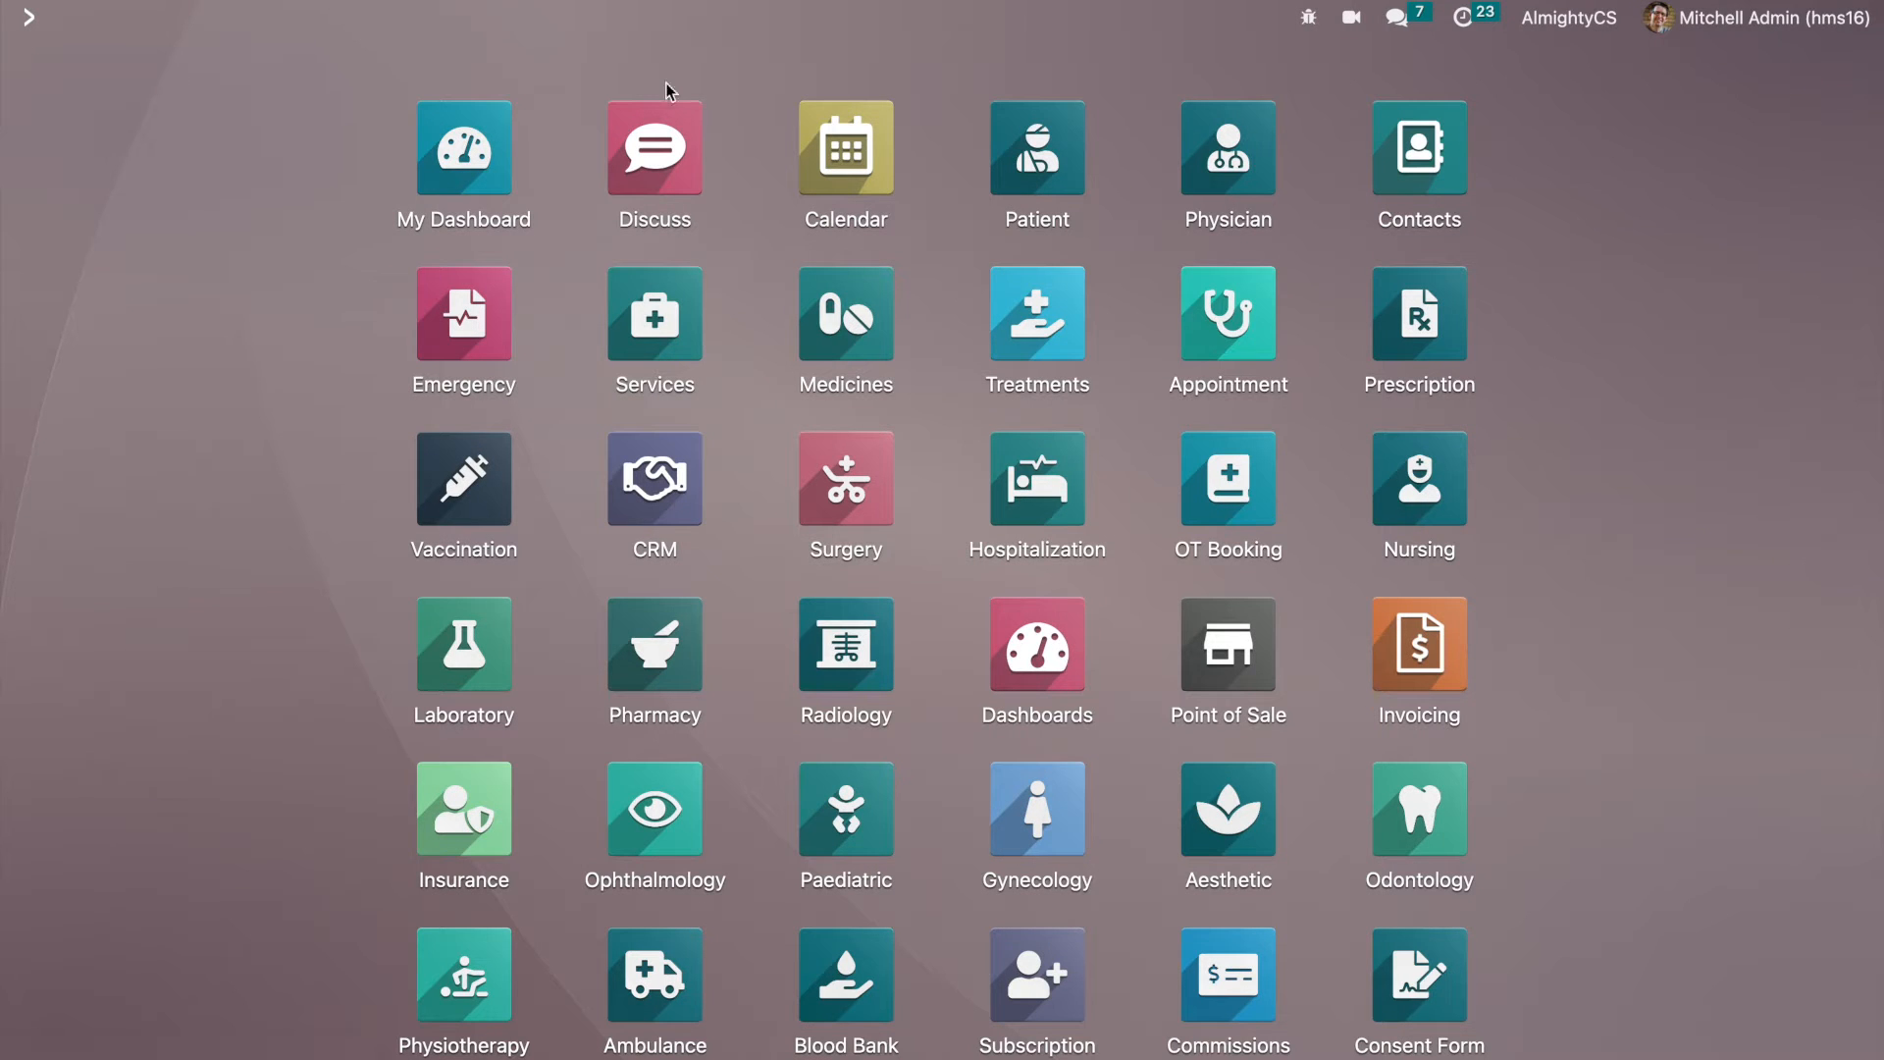
key(ctrl+l)
key(Return)
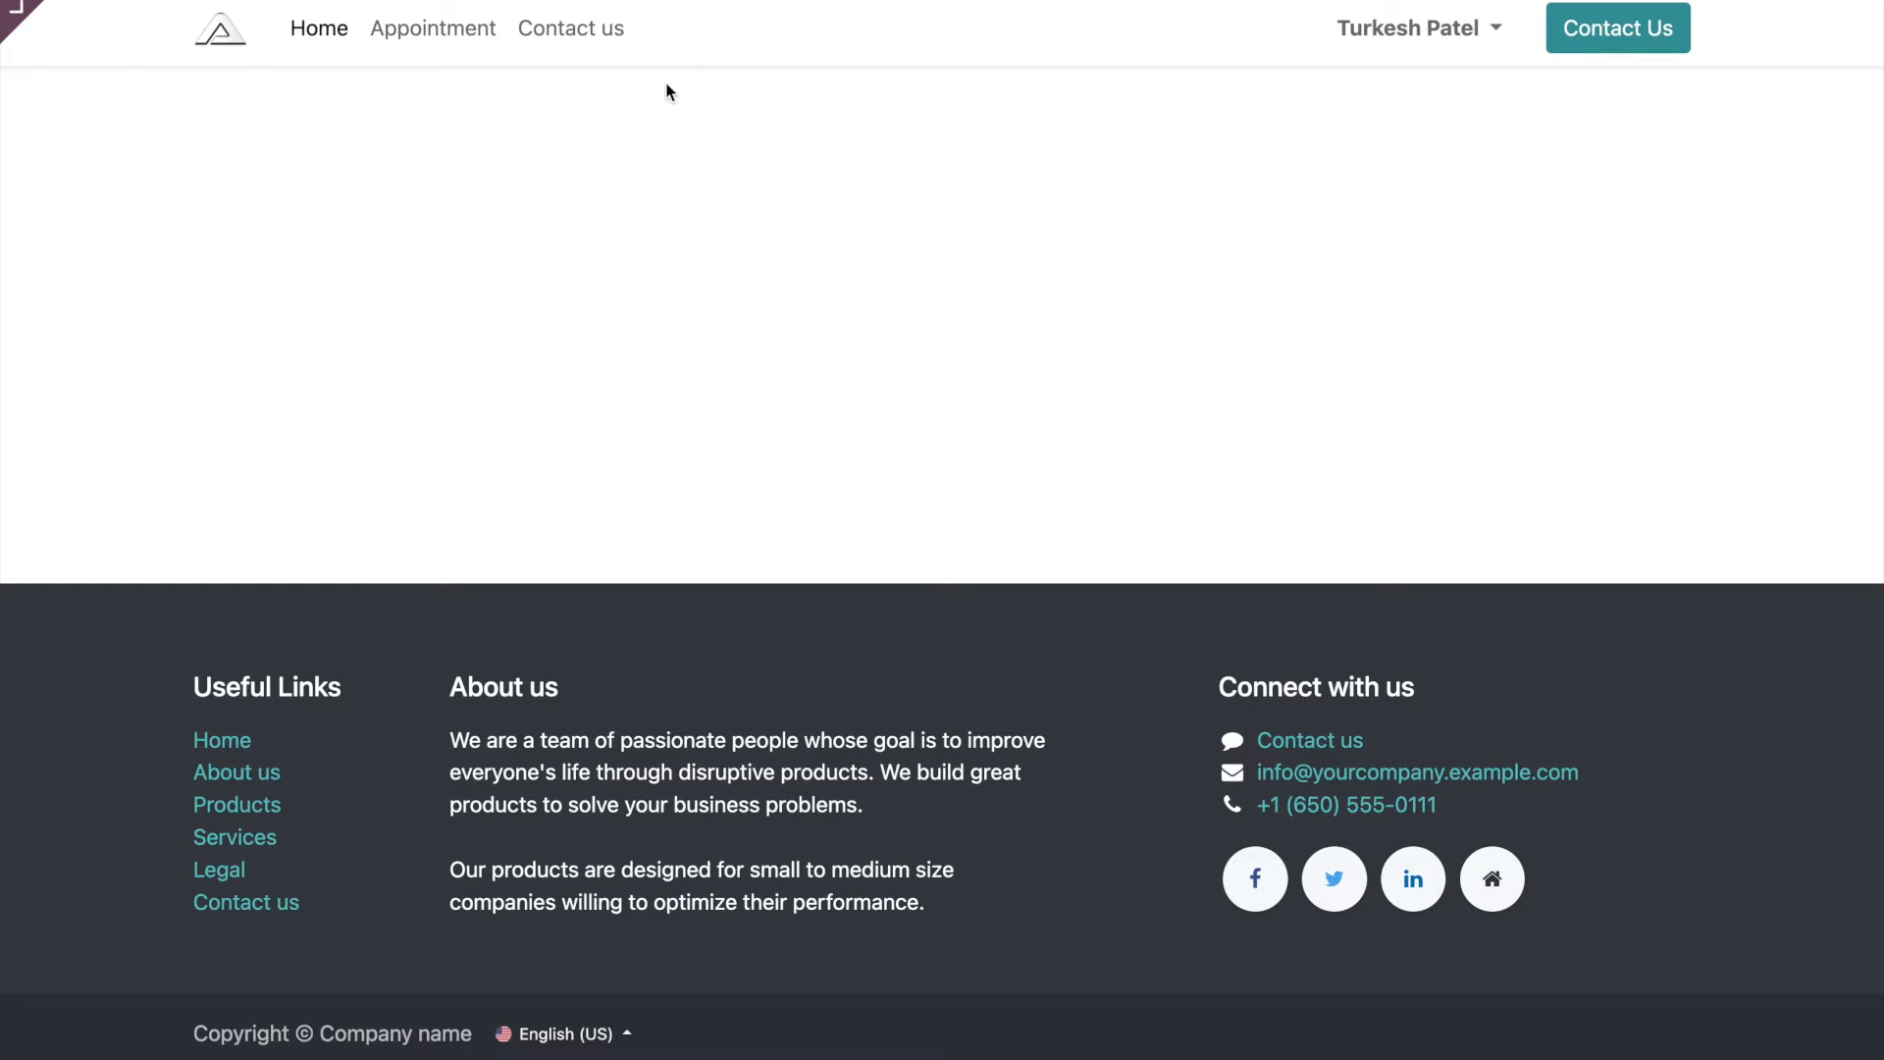
click(447, 38)
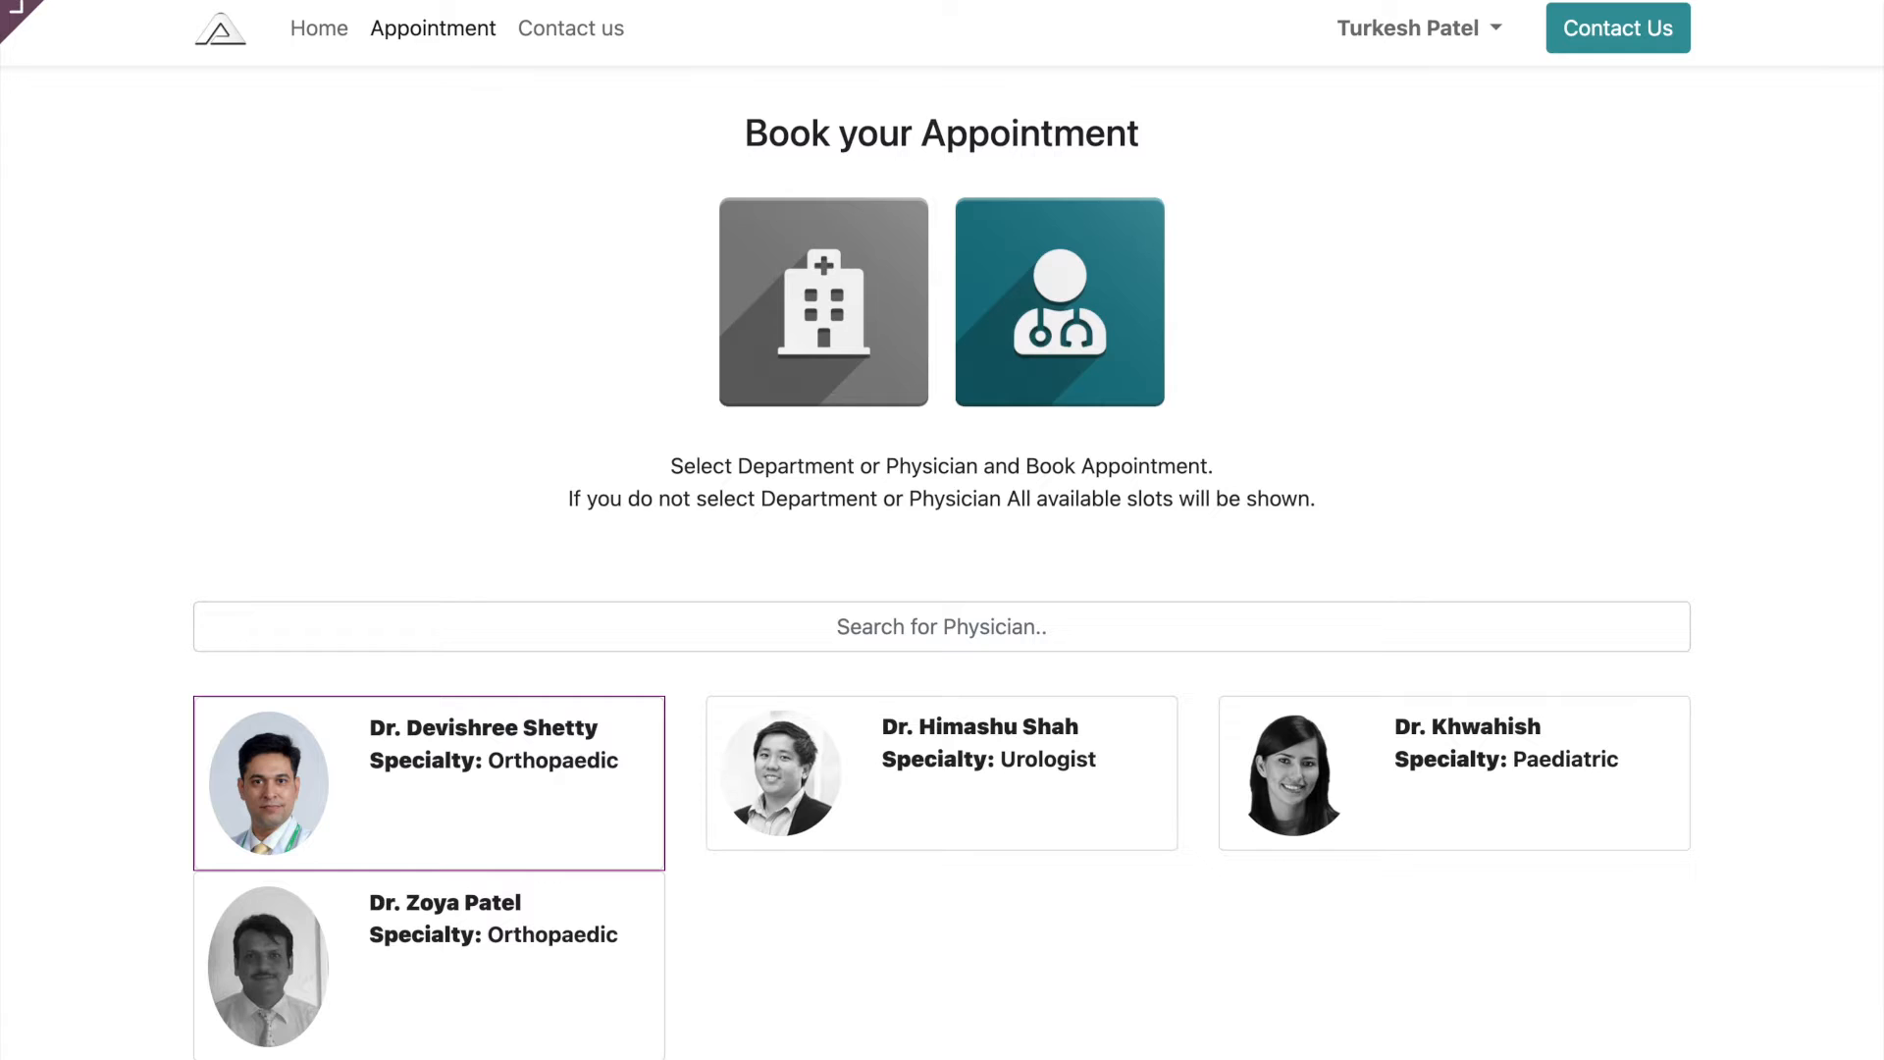
- Return to the backend at localhost:8069/web and view the appointment list before going back to the home screen
key(super+l)
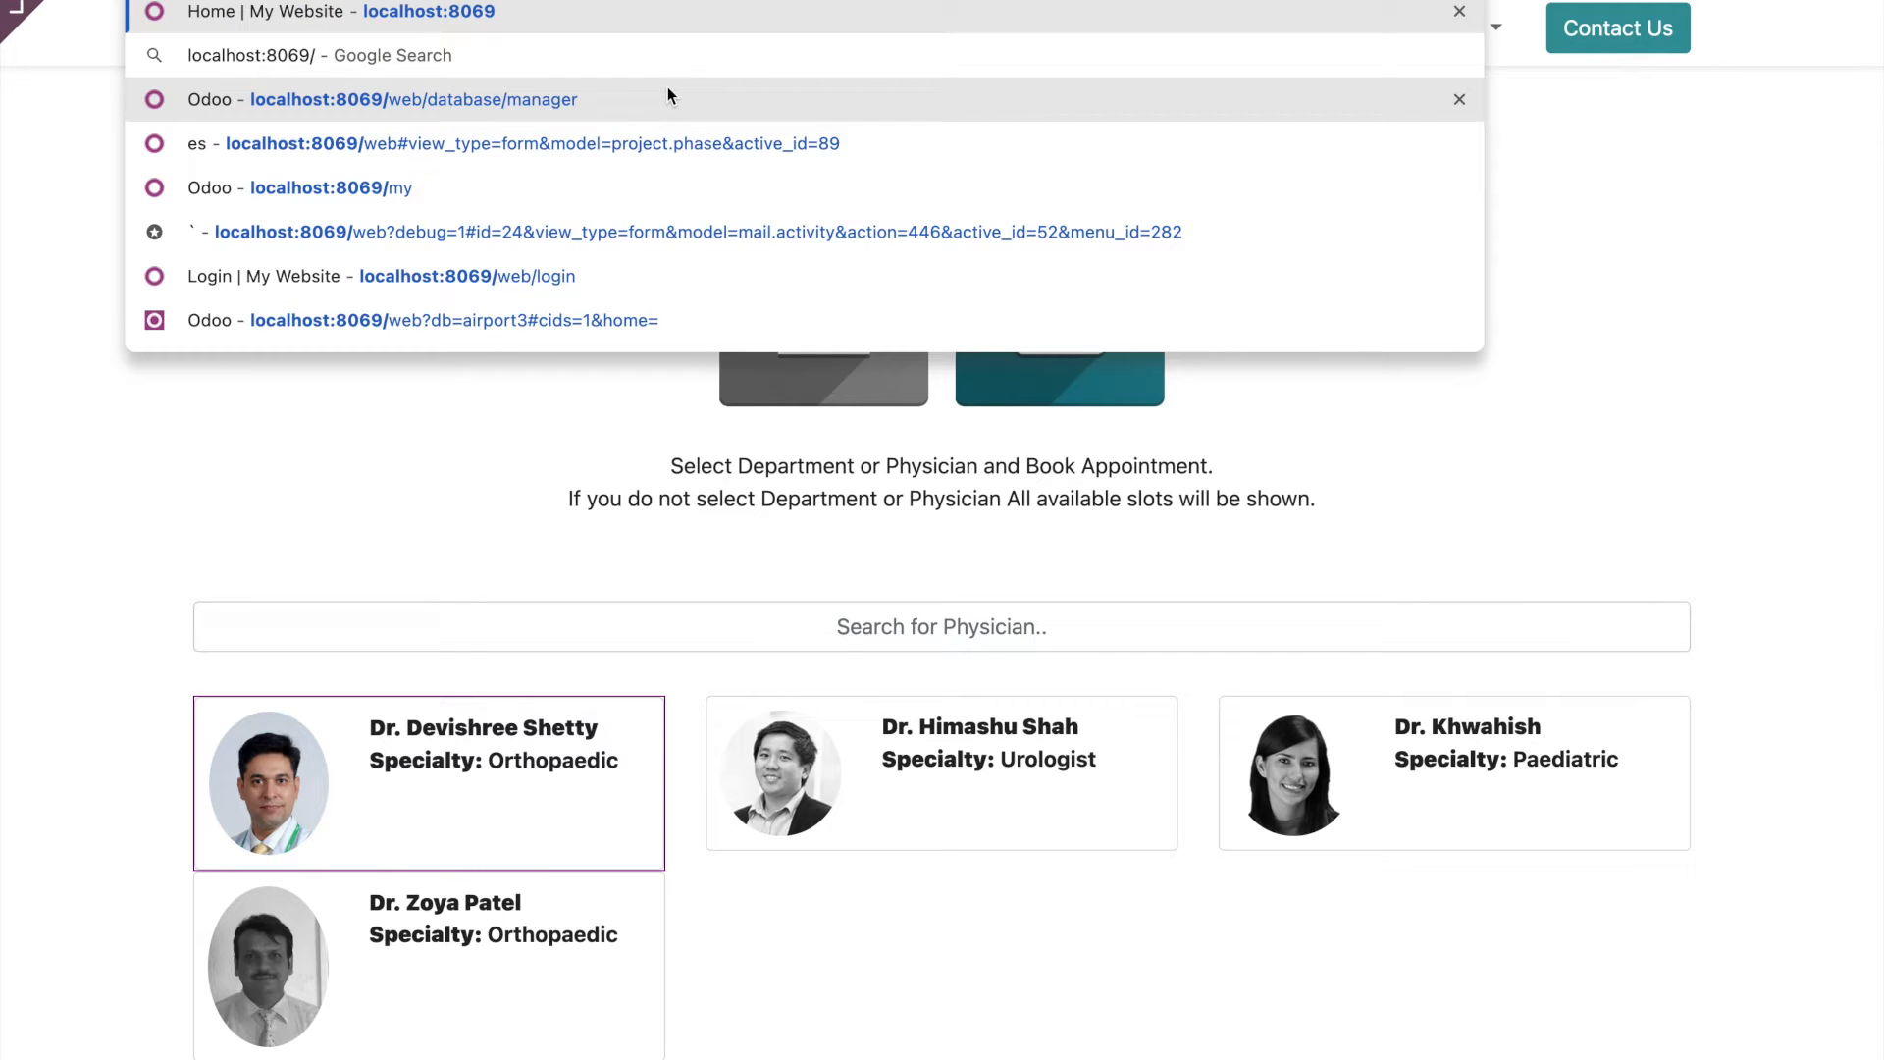
text(web)
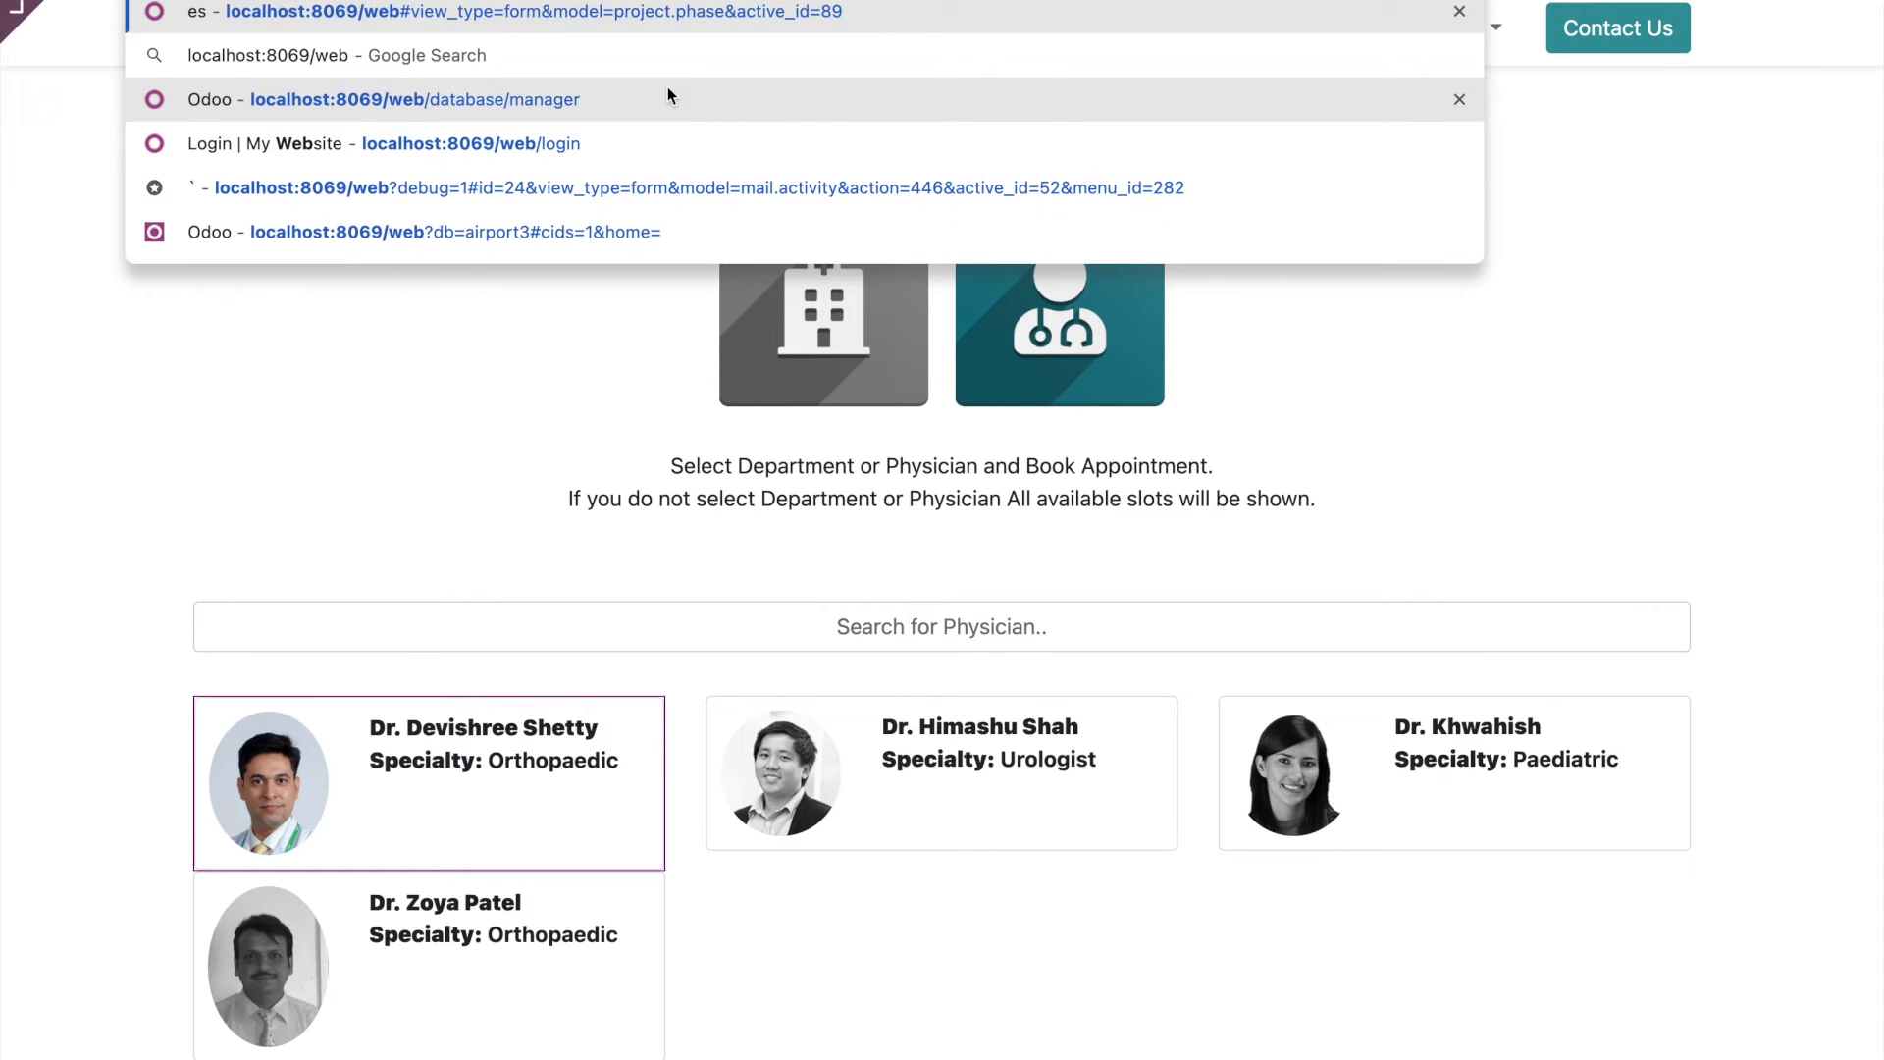
key(Escape)
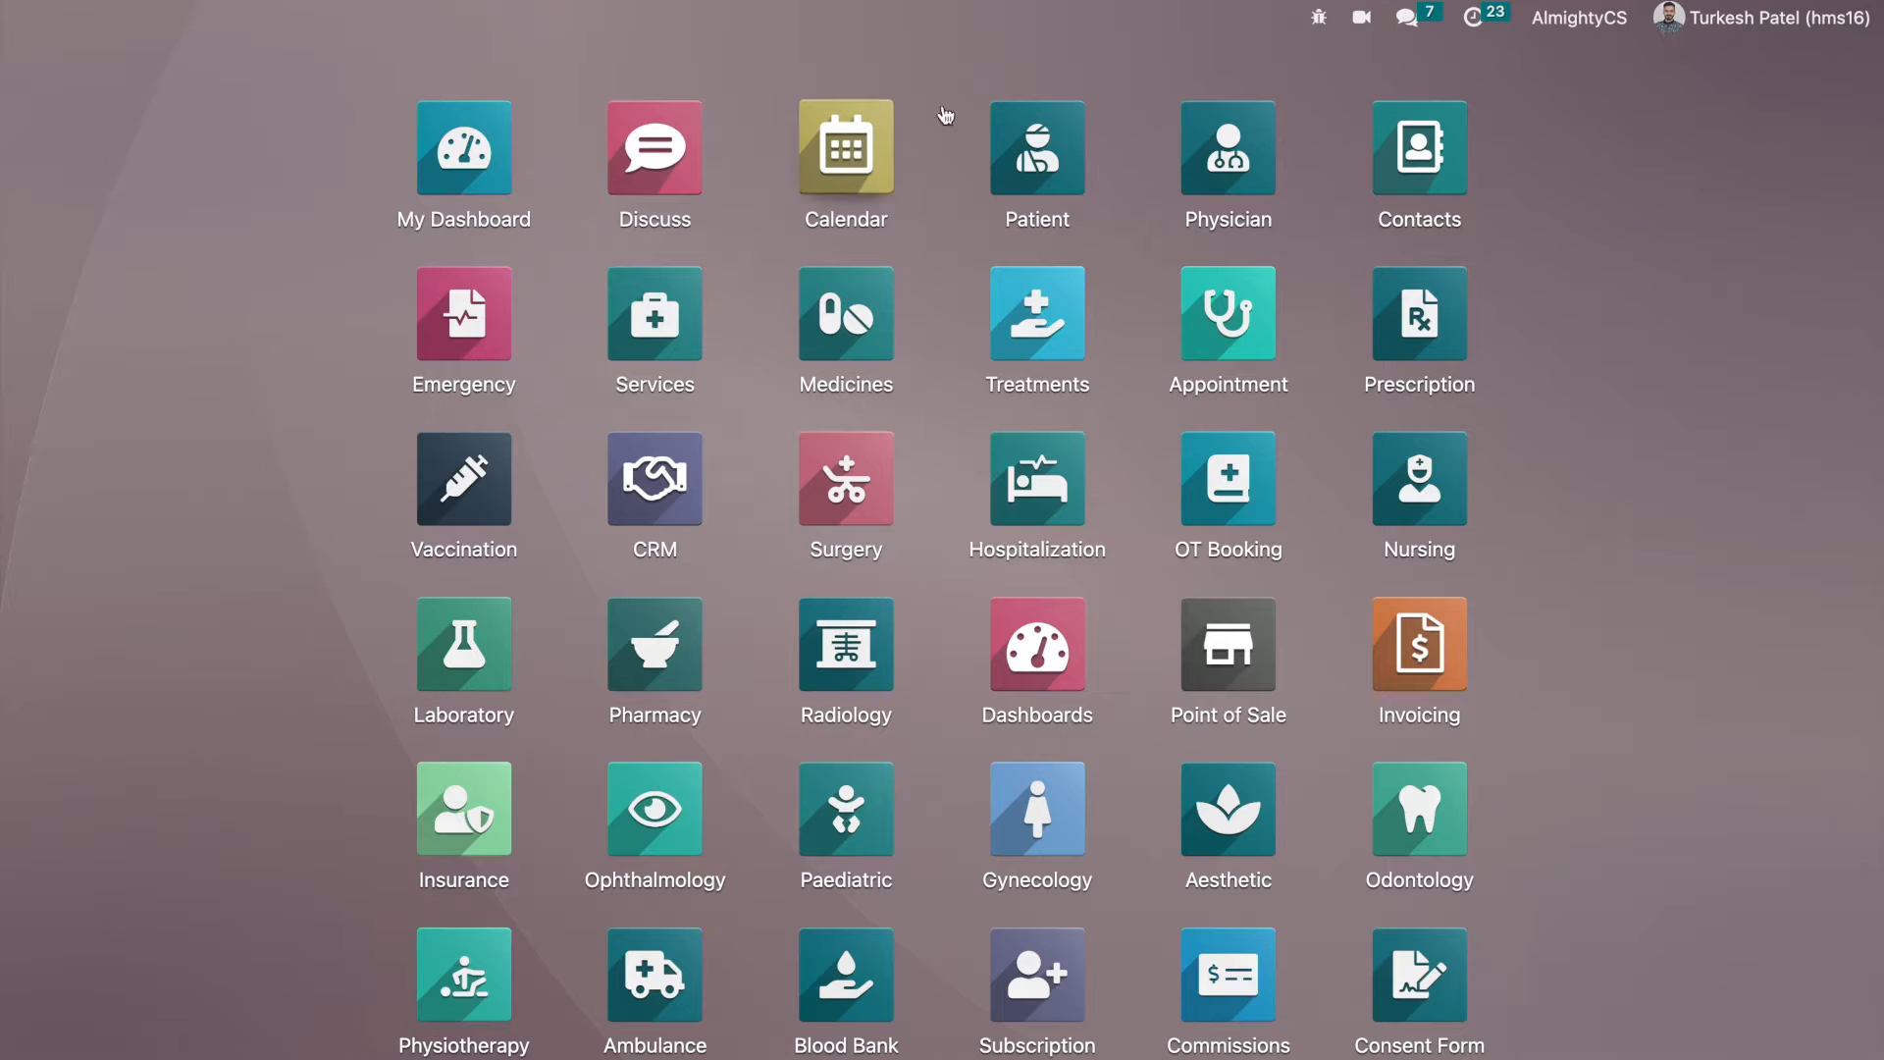
click(1188, 338)
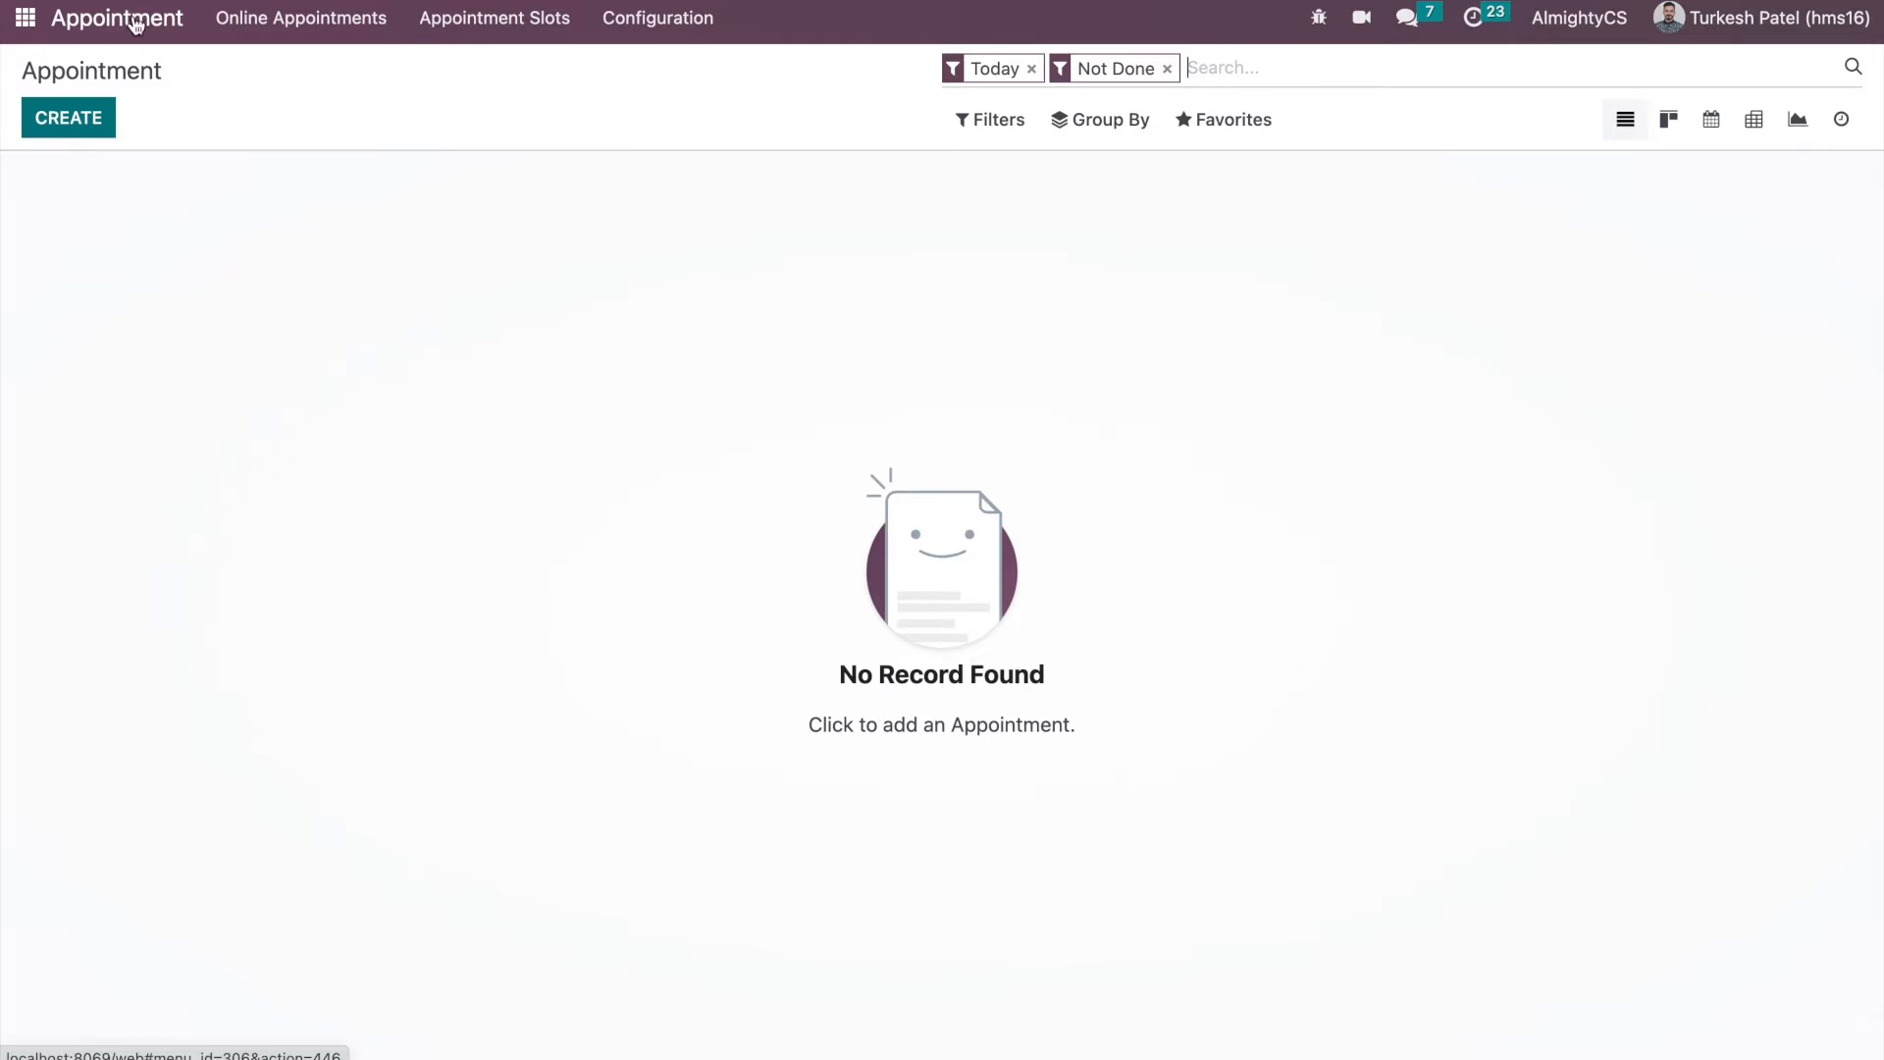
click(23, 19)
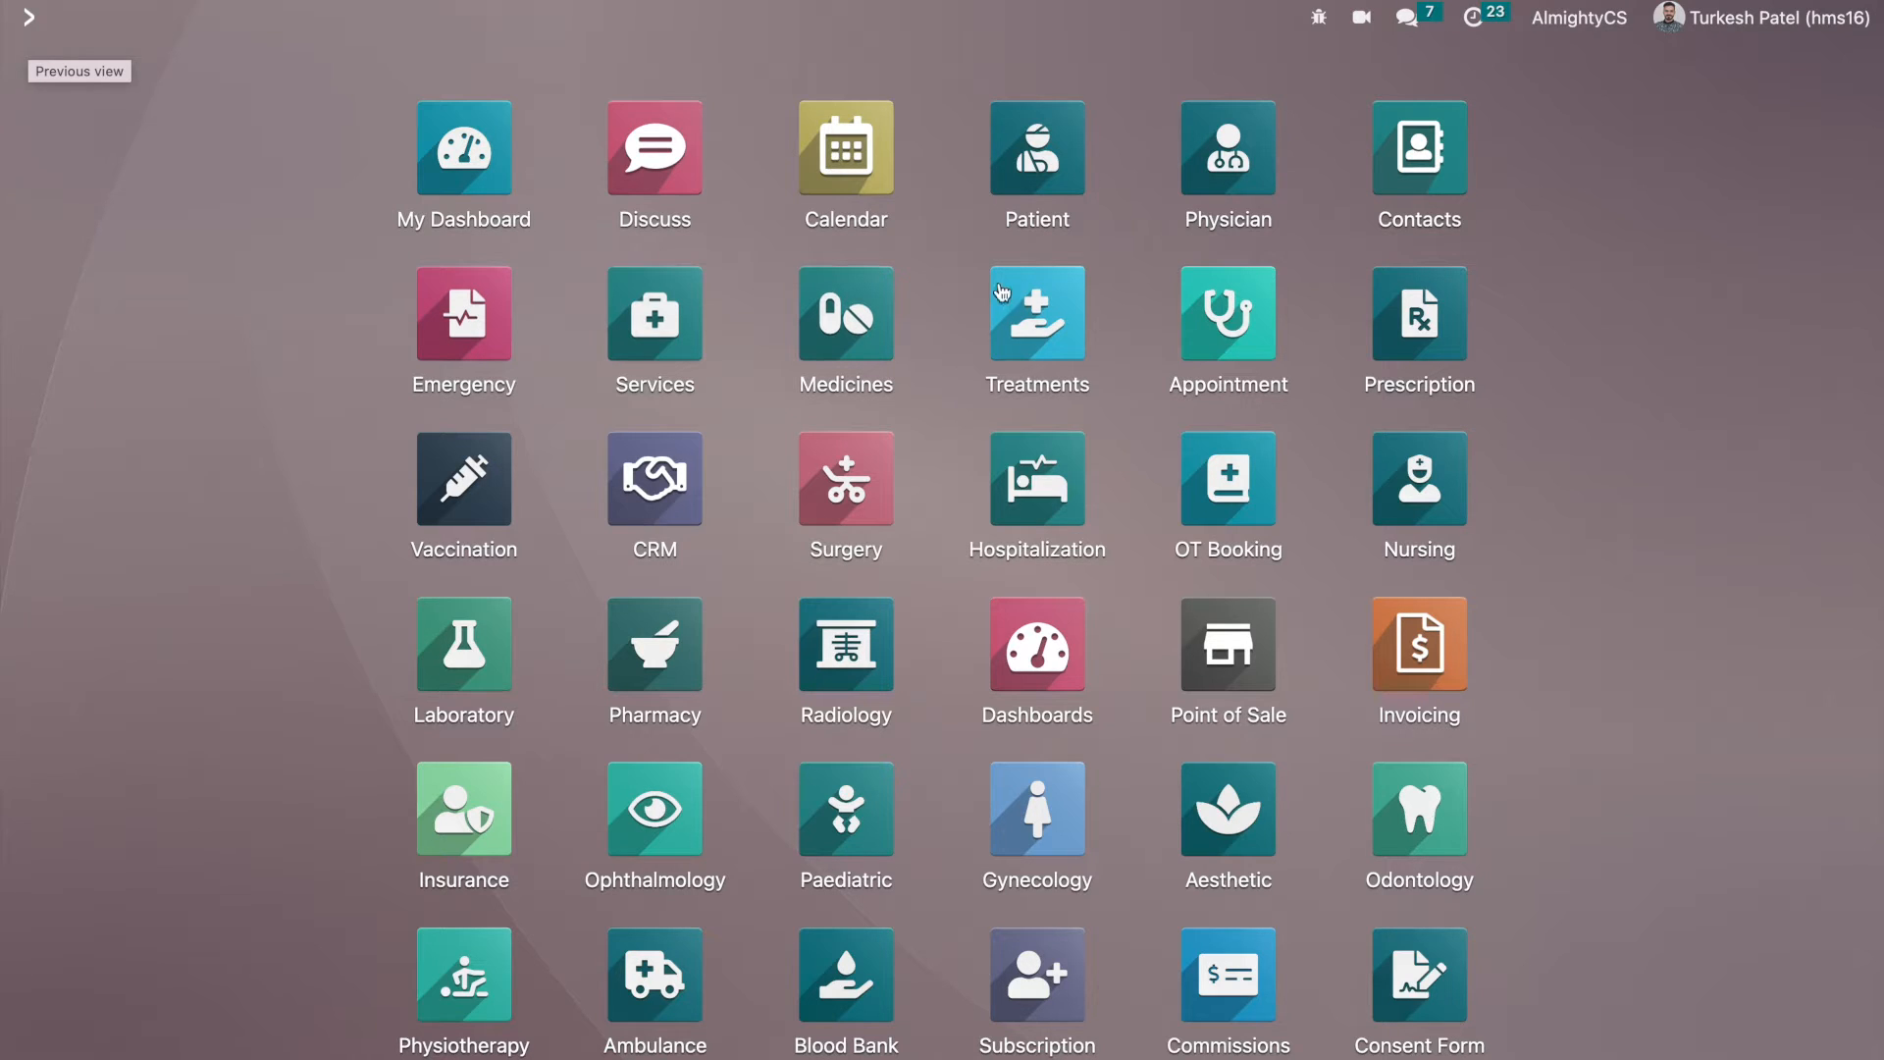
- Open the patient records and search them by part of a patient's first name
click(1040, 147)
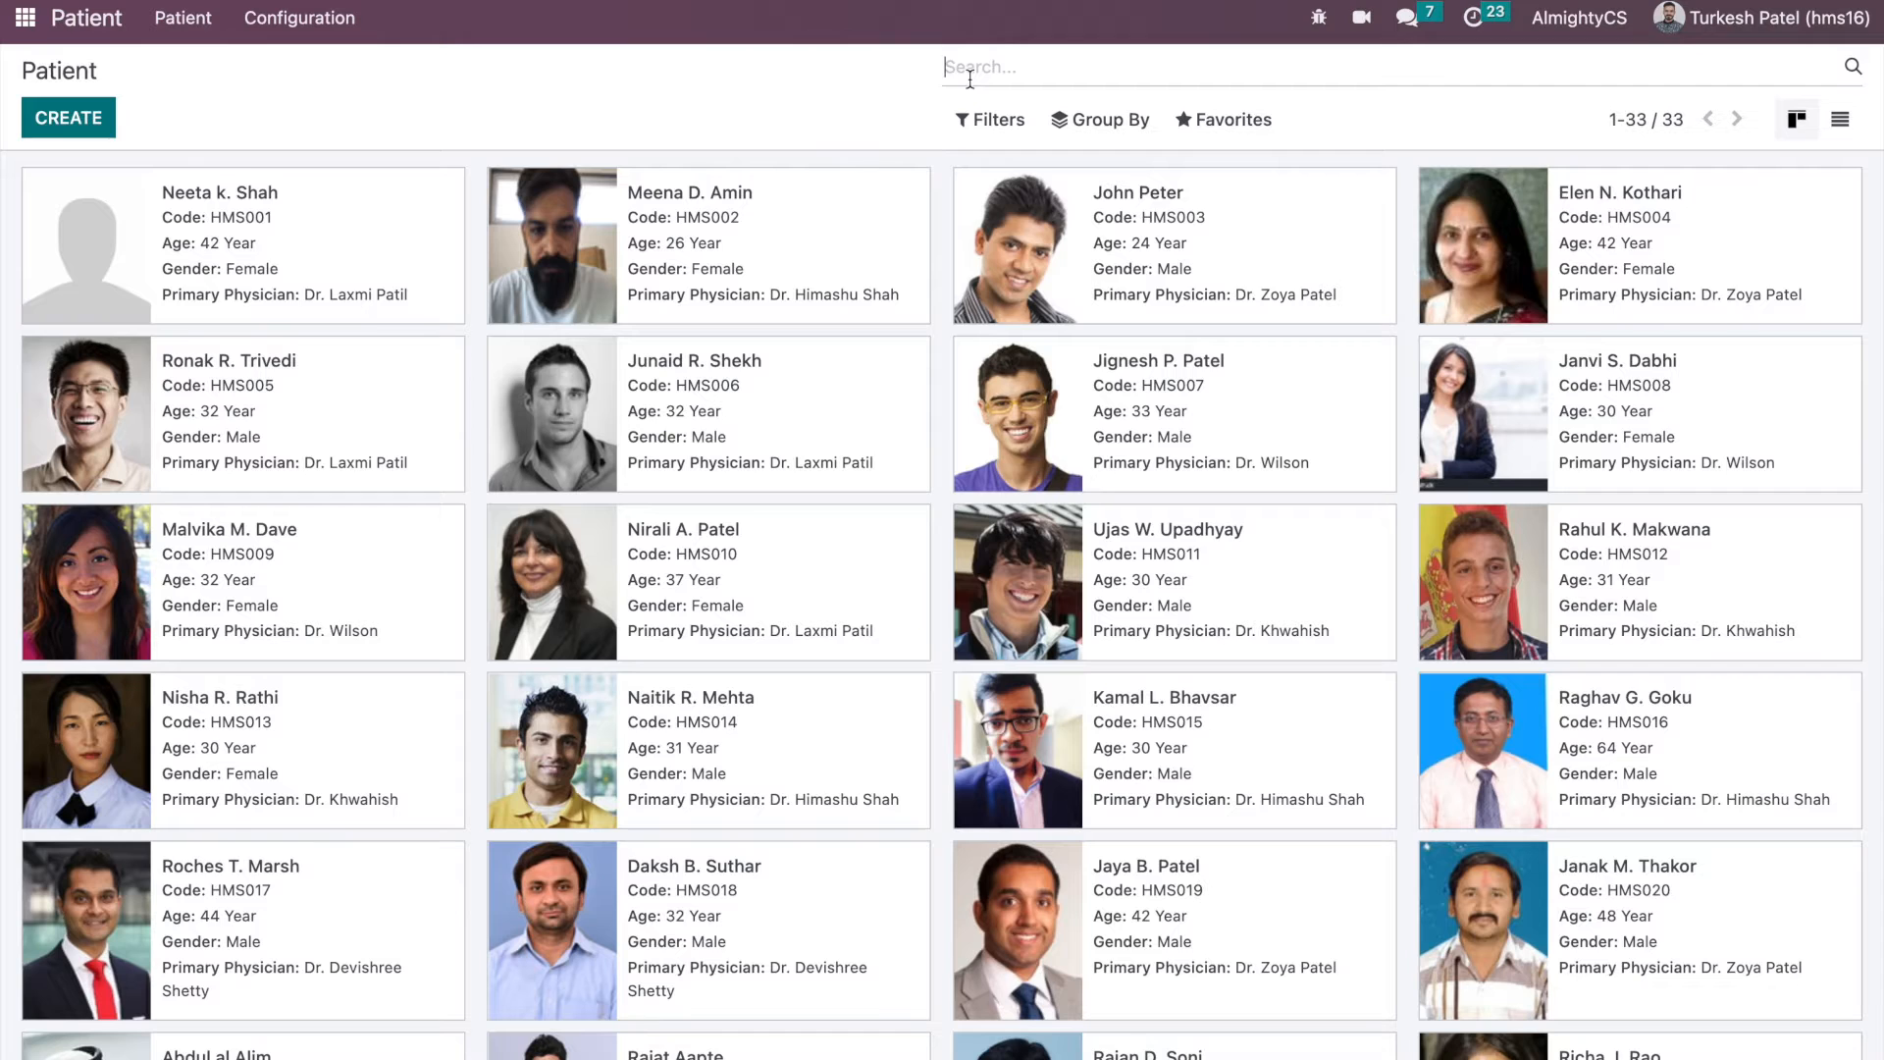
text(neet)
key(Return)
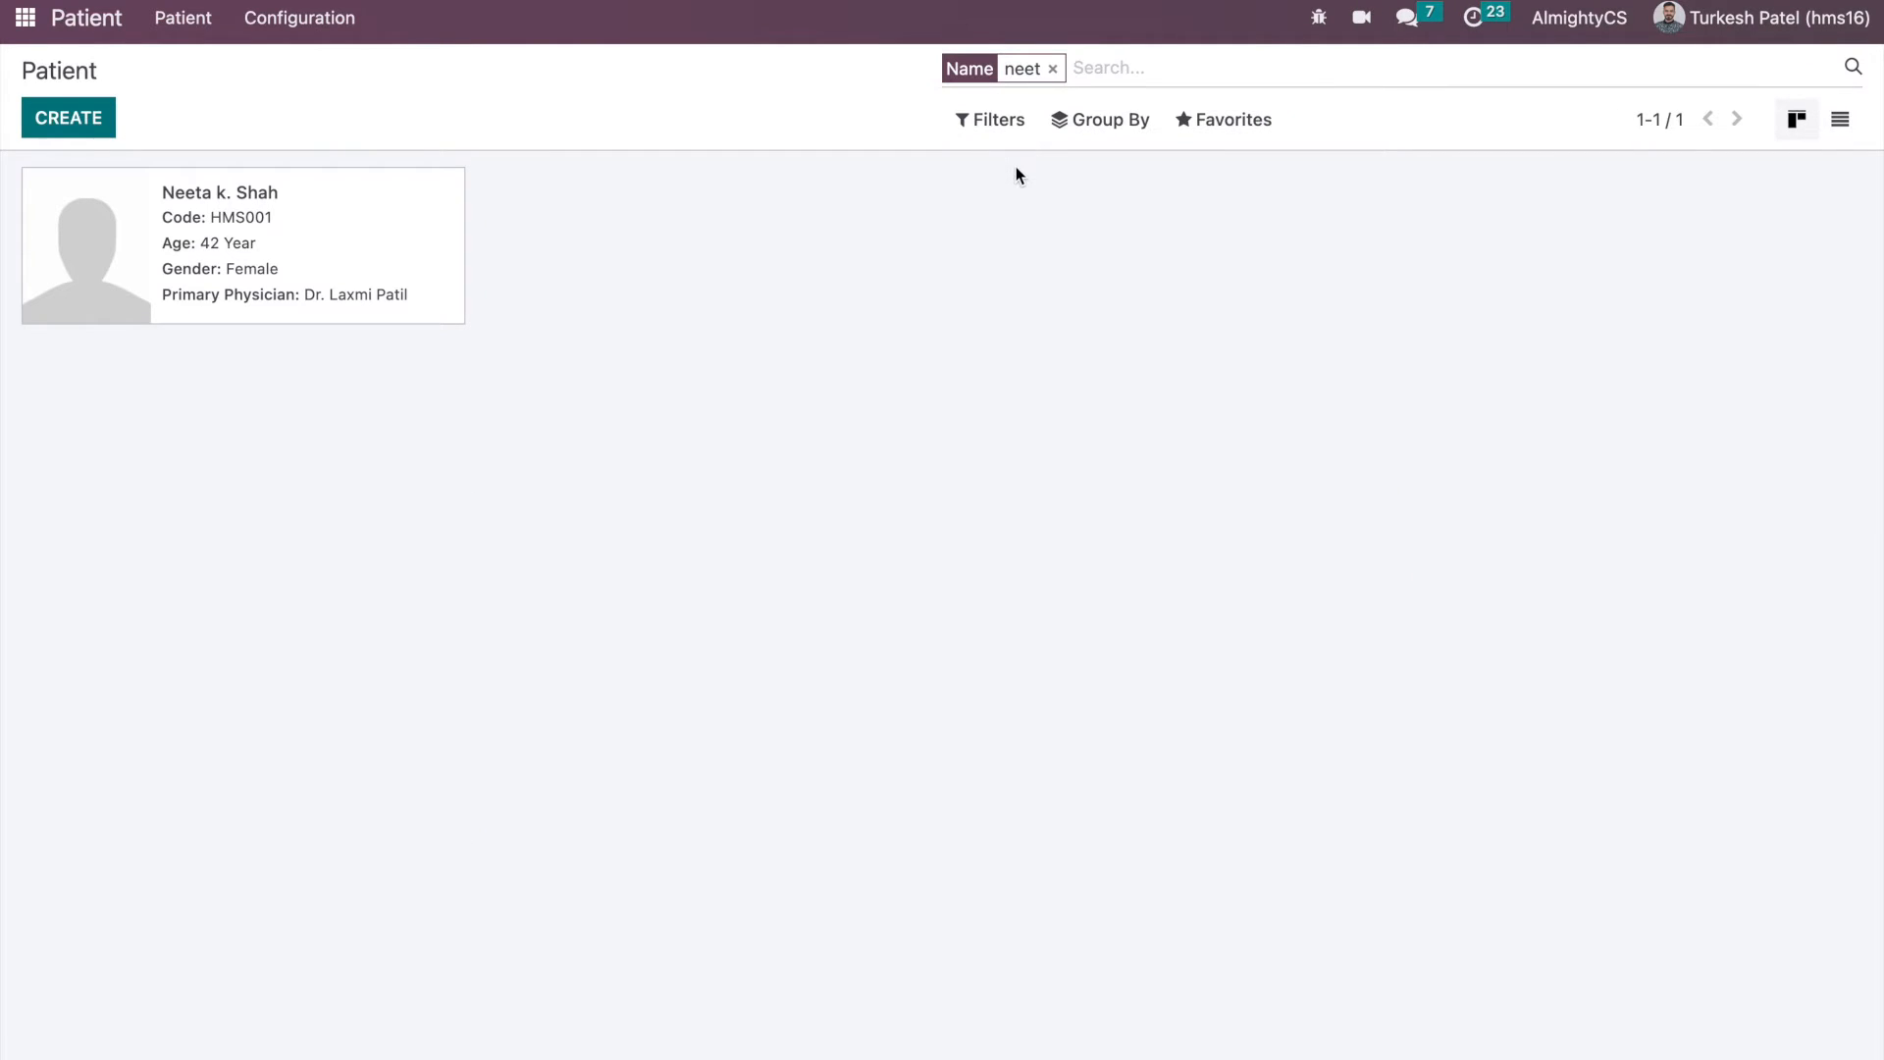
- Clear the name search and try out searches by mobile number and the sample text "asd", clearing each one
key(BackSpace)
text(909)
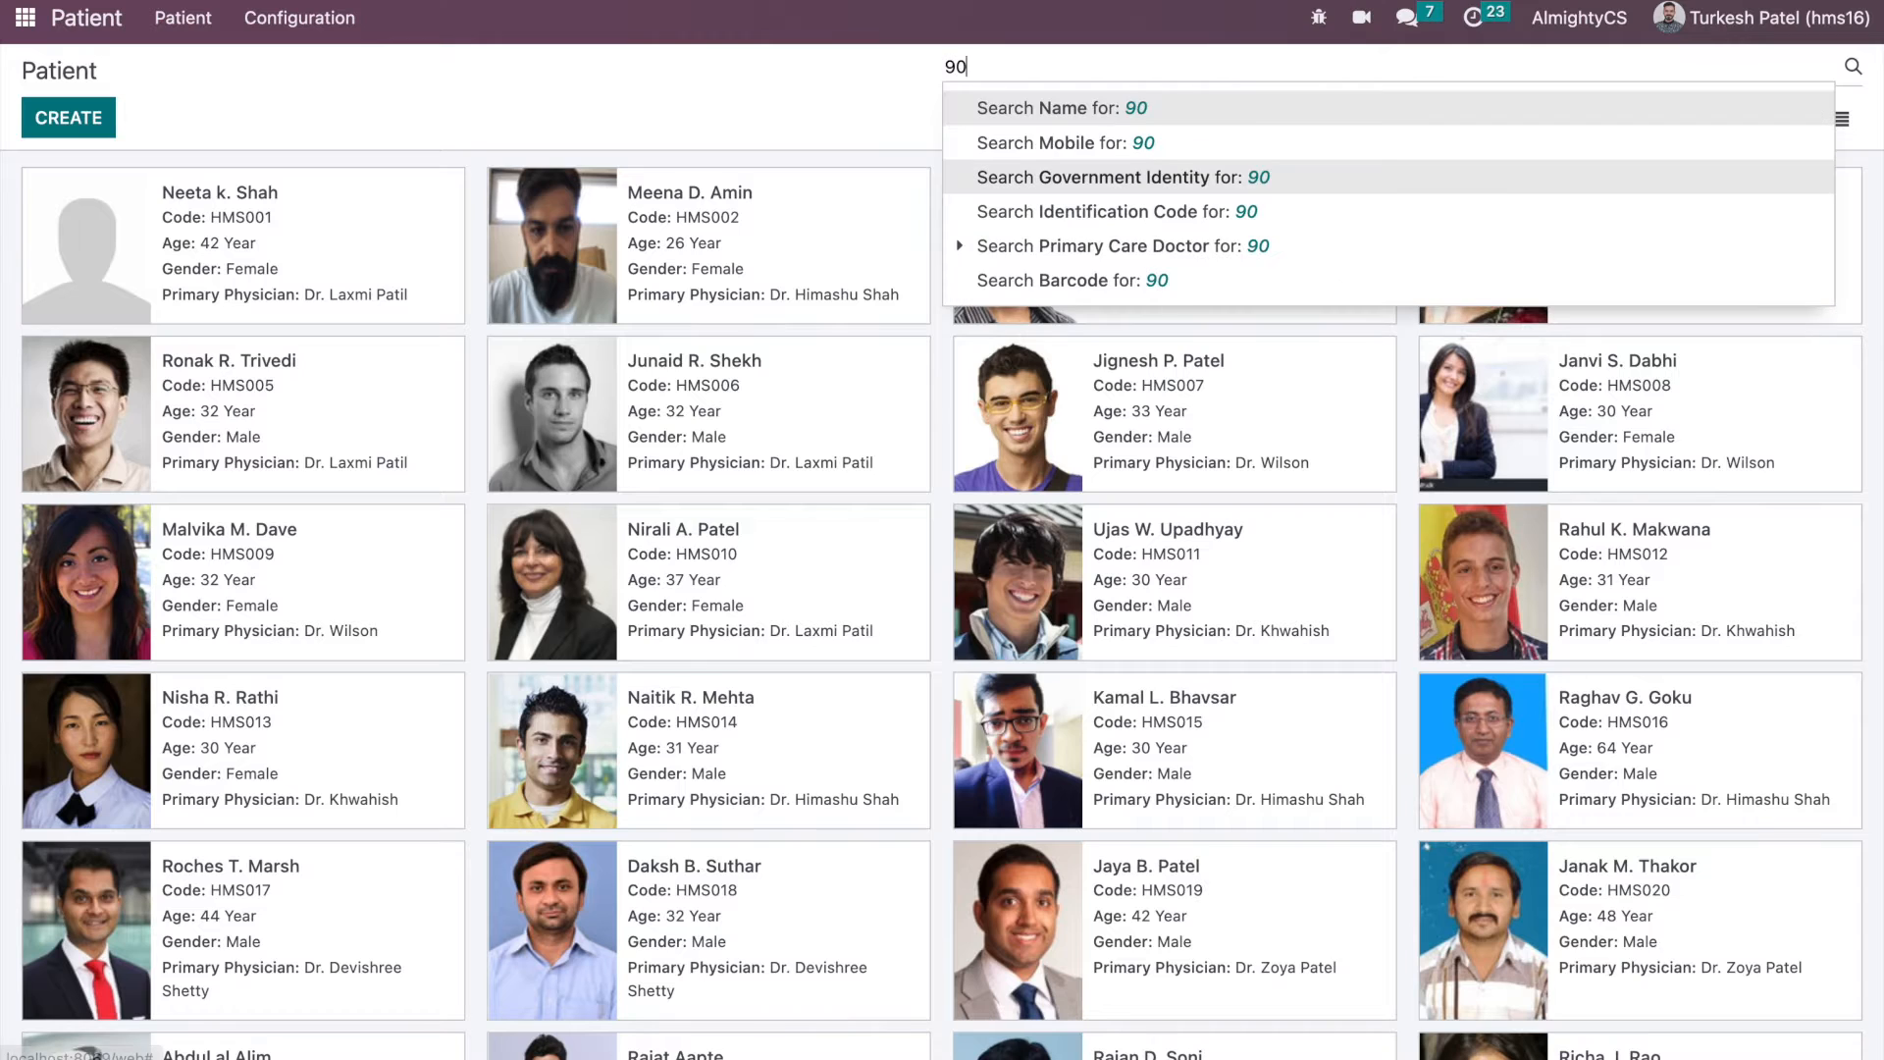
click(1166, 145)
key(BackSpace)
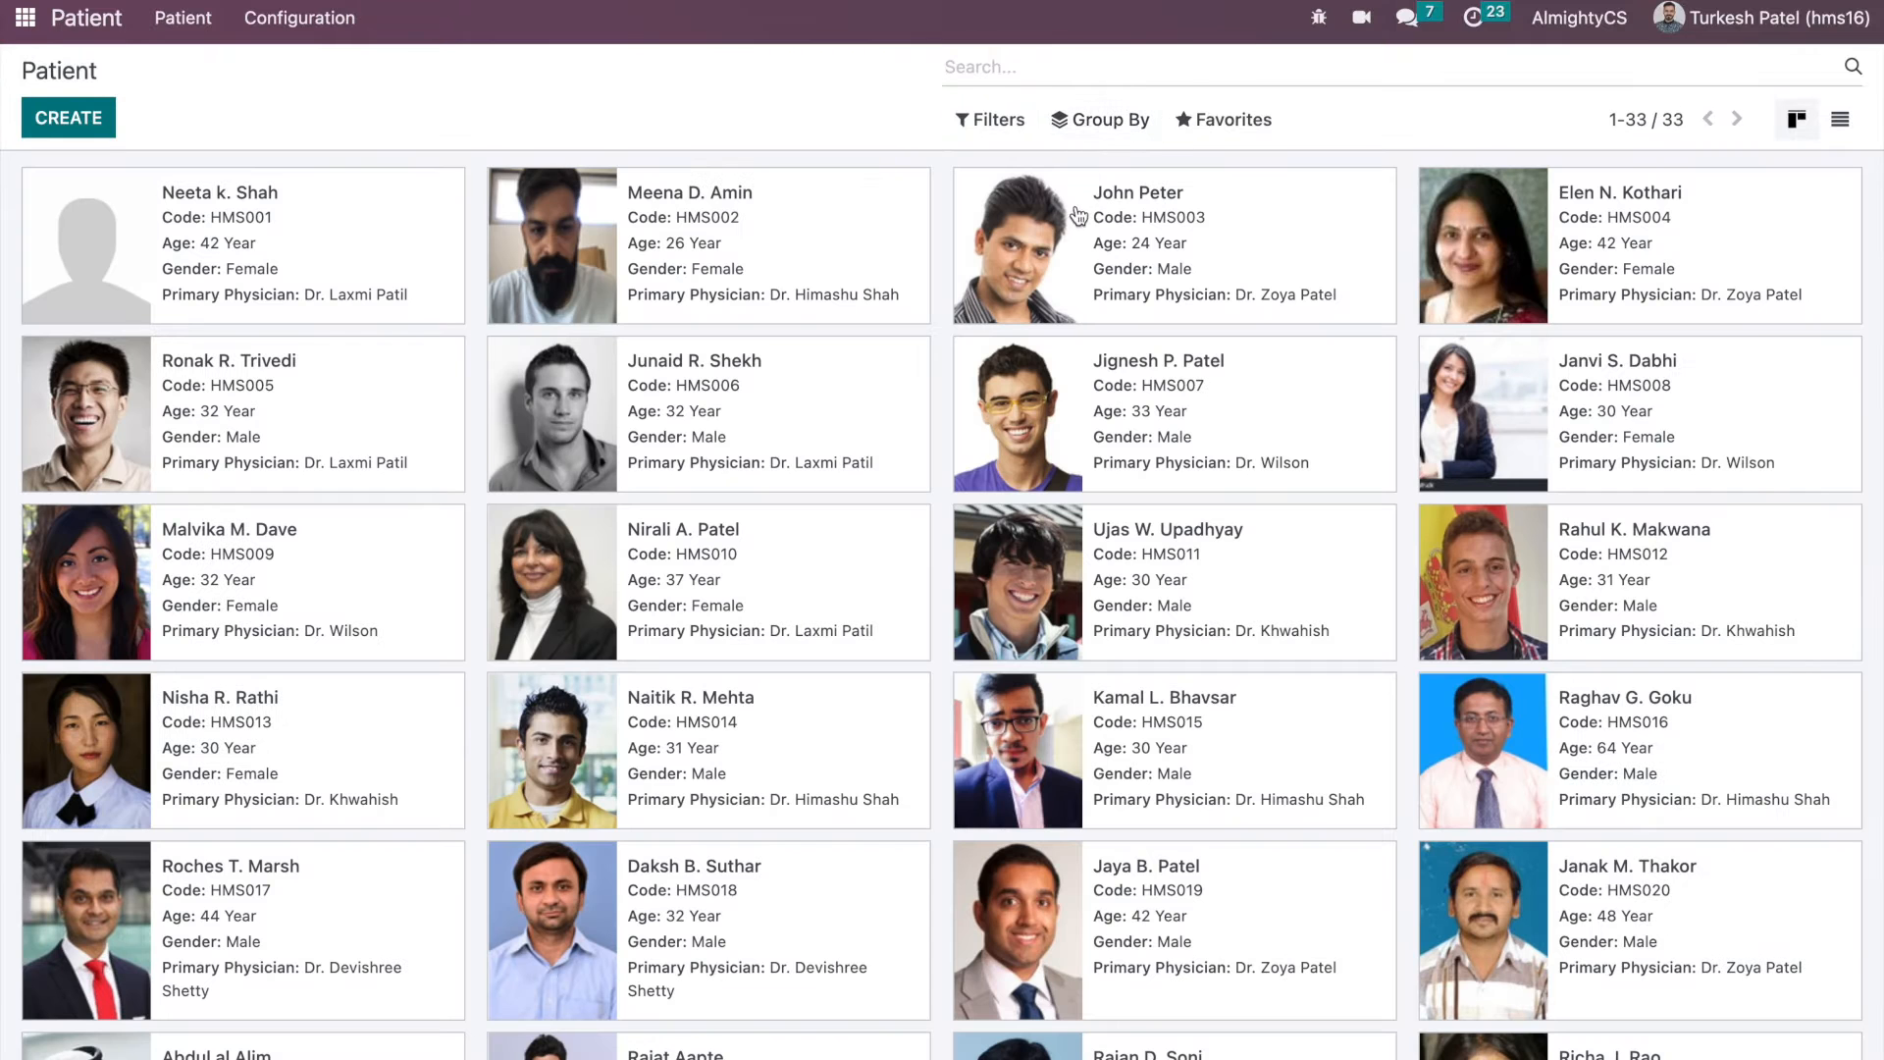
text(asd)
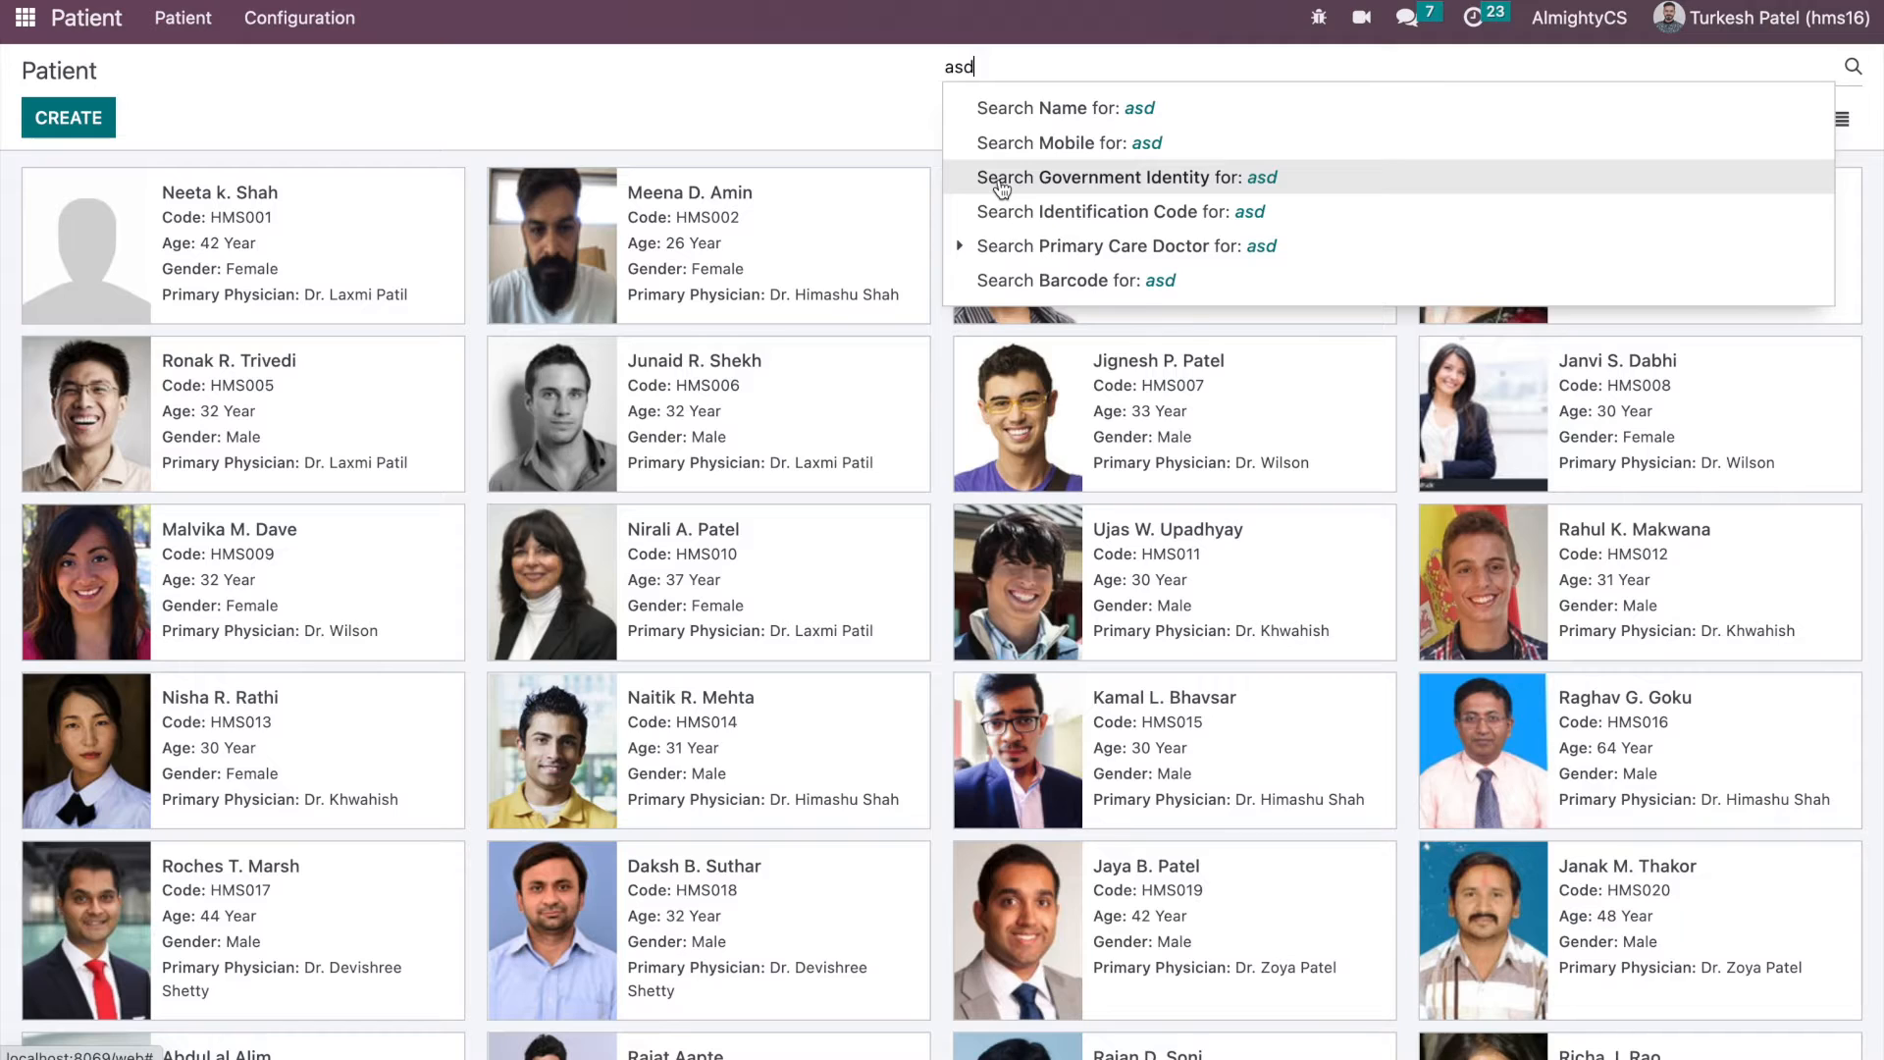
key(BackSpace)
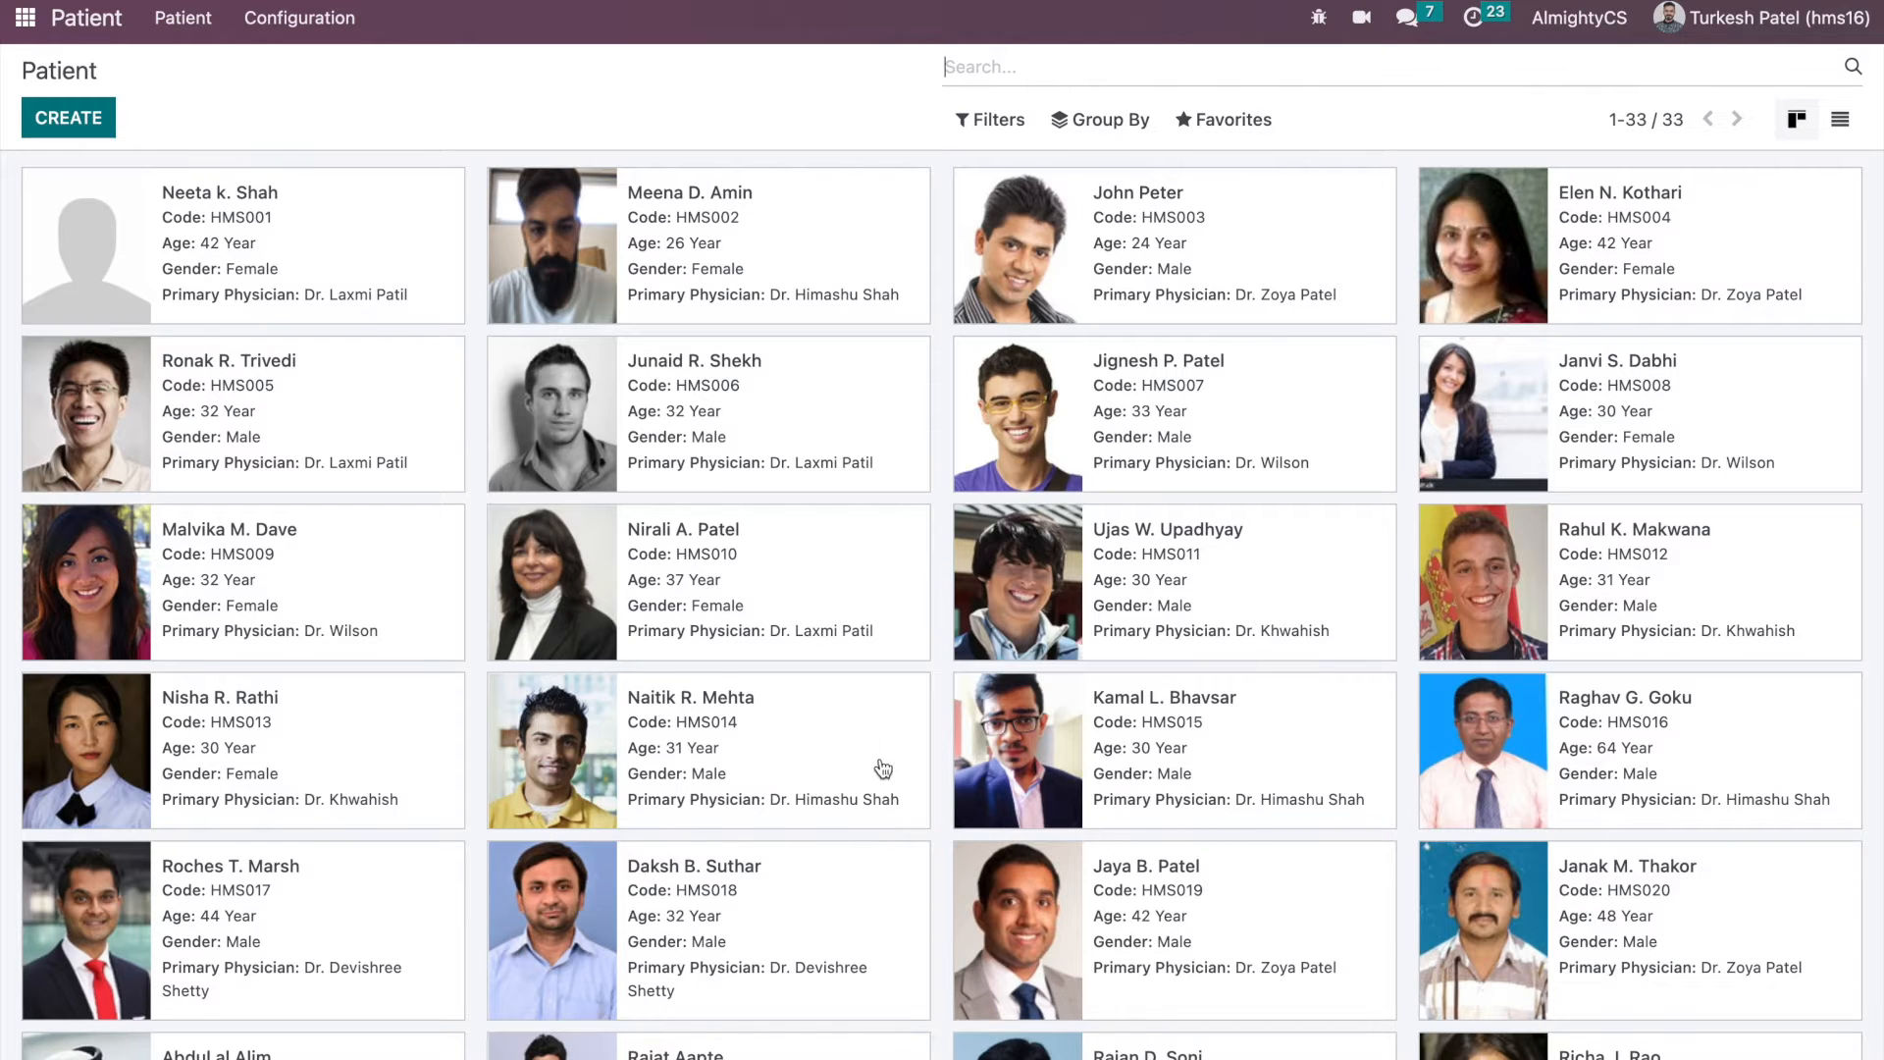
- Search the patients by the first name of the patient with code HMS005 and open that patient's record
scroll(799, 715, down, 1)
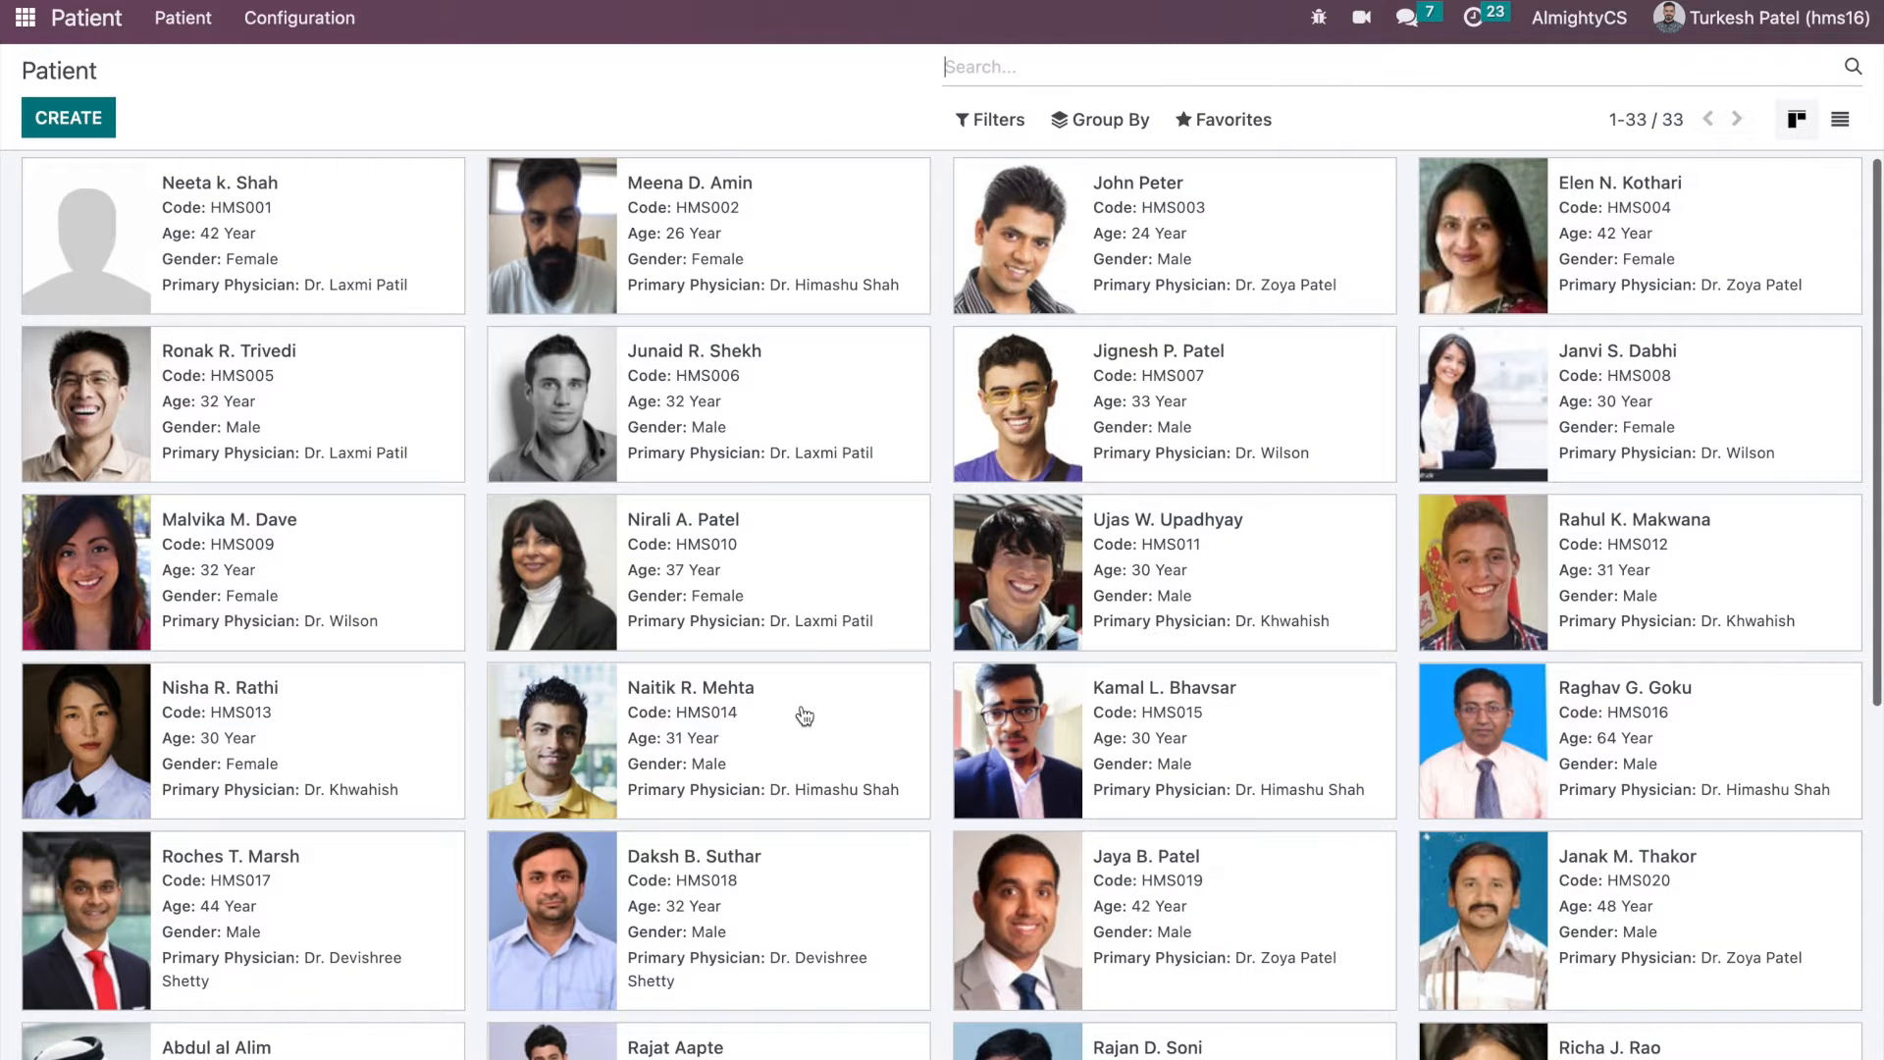
scroll(804, 715, up, 1)
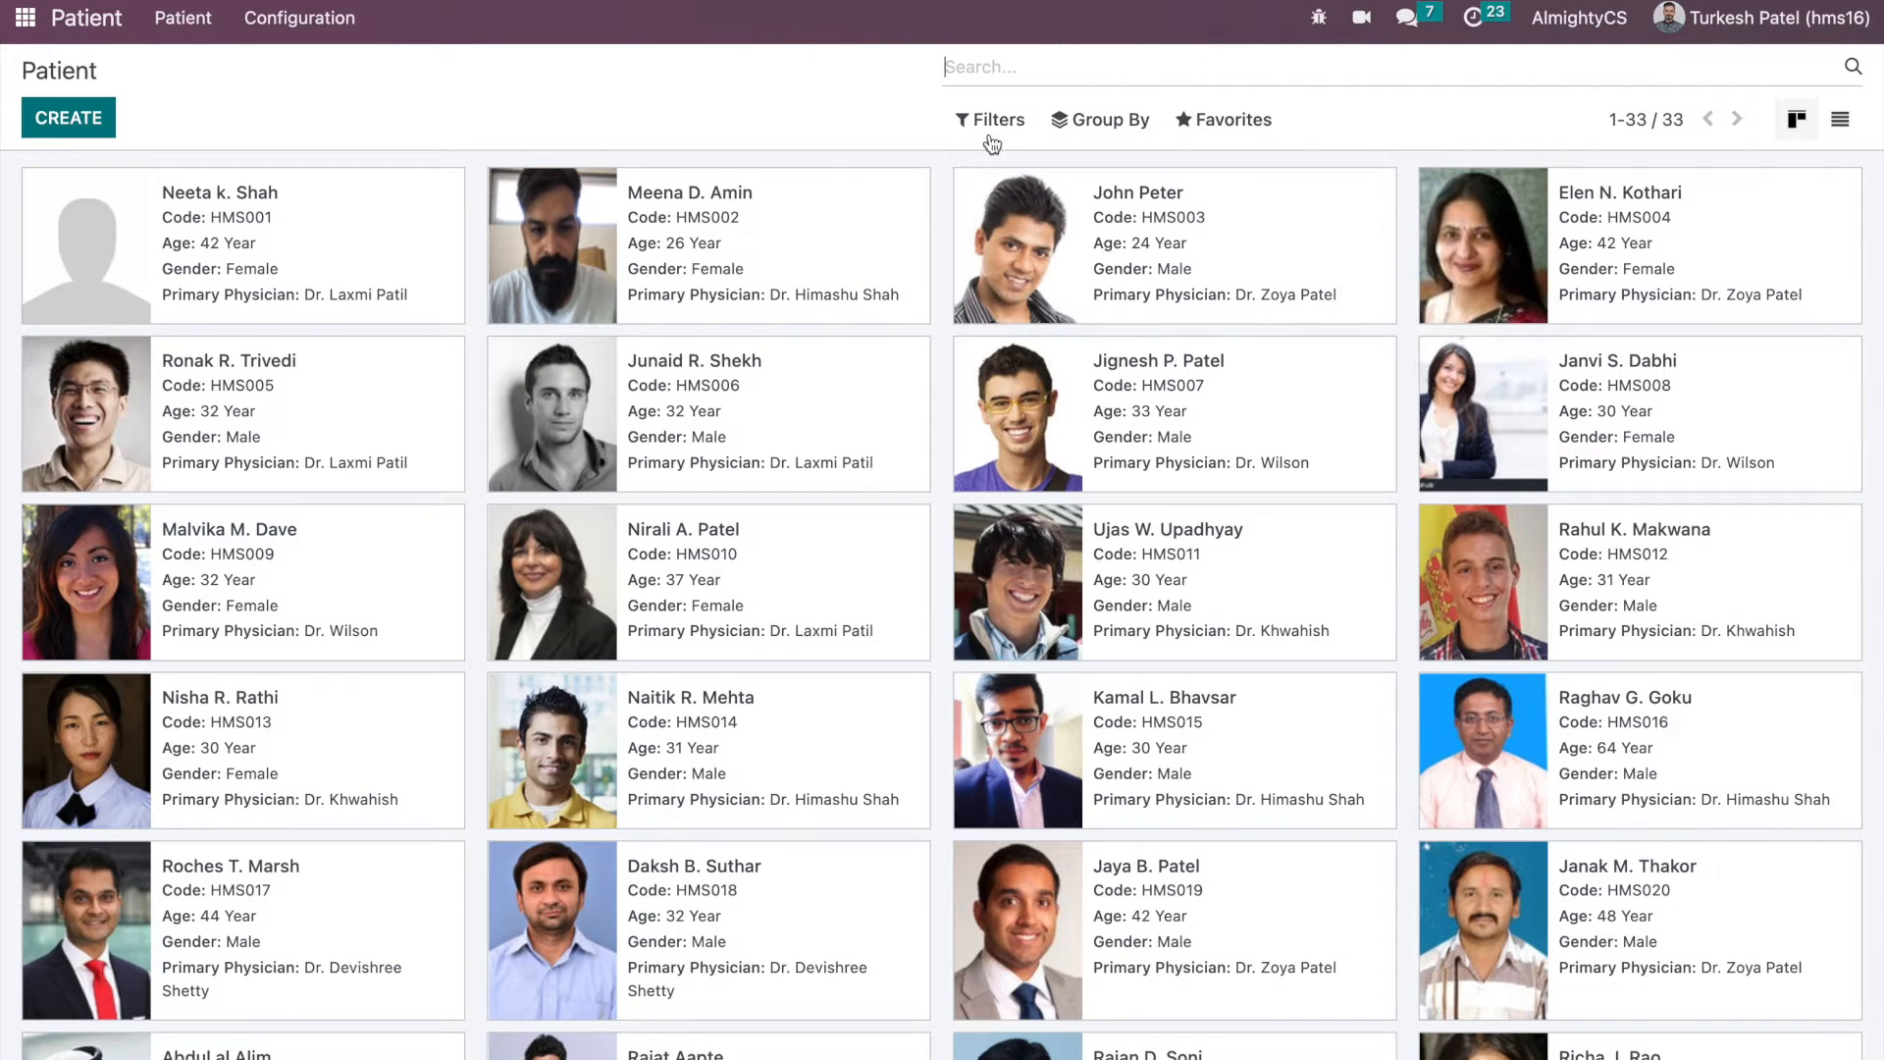
text(ro)
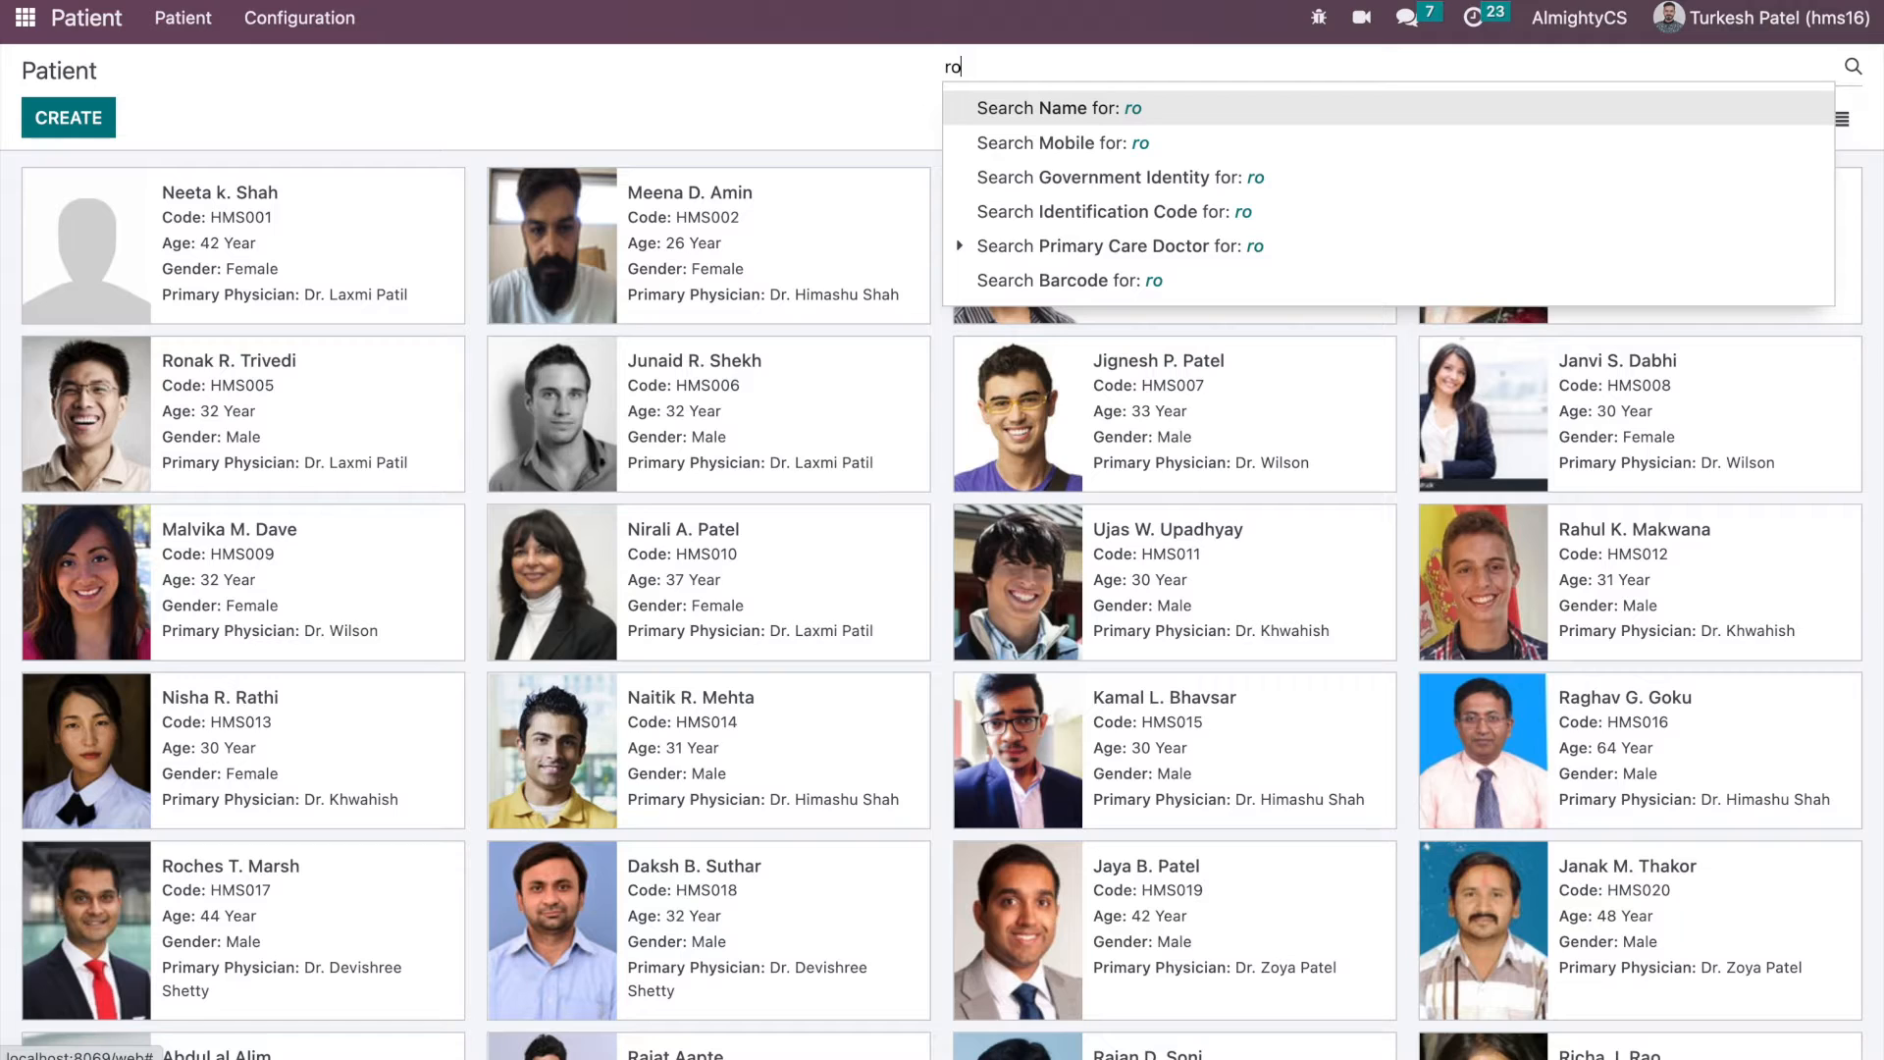
text(nak)
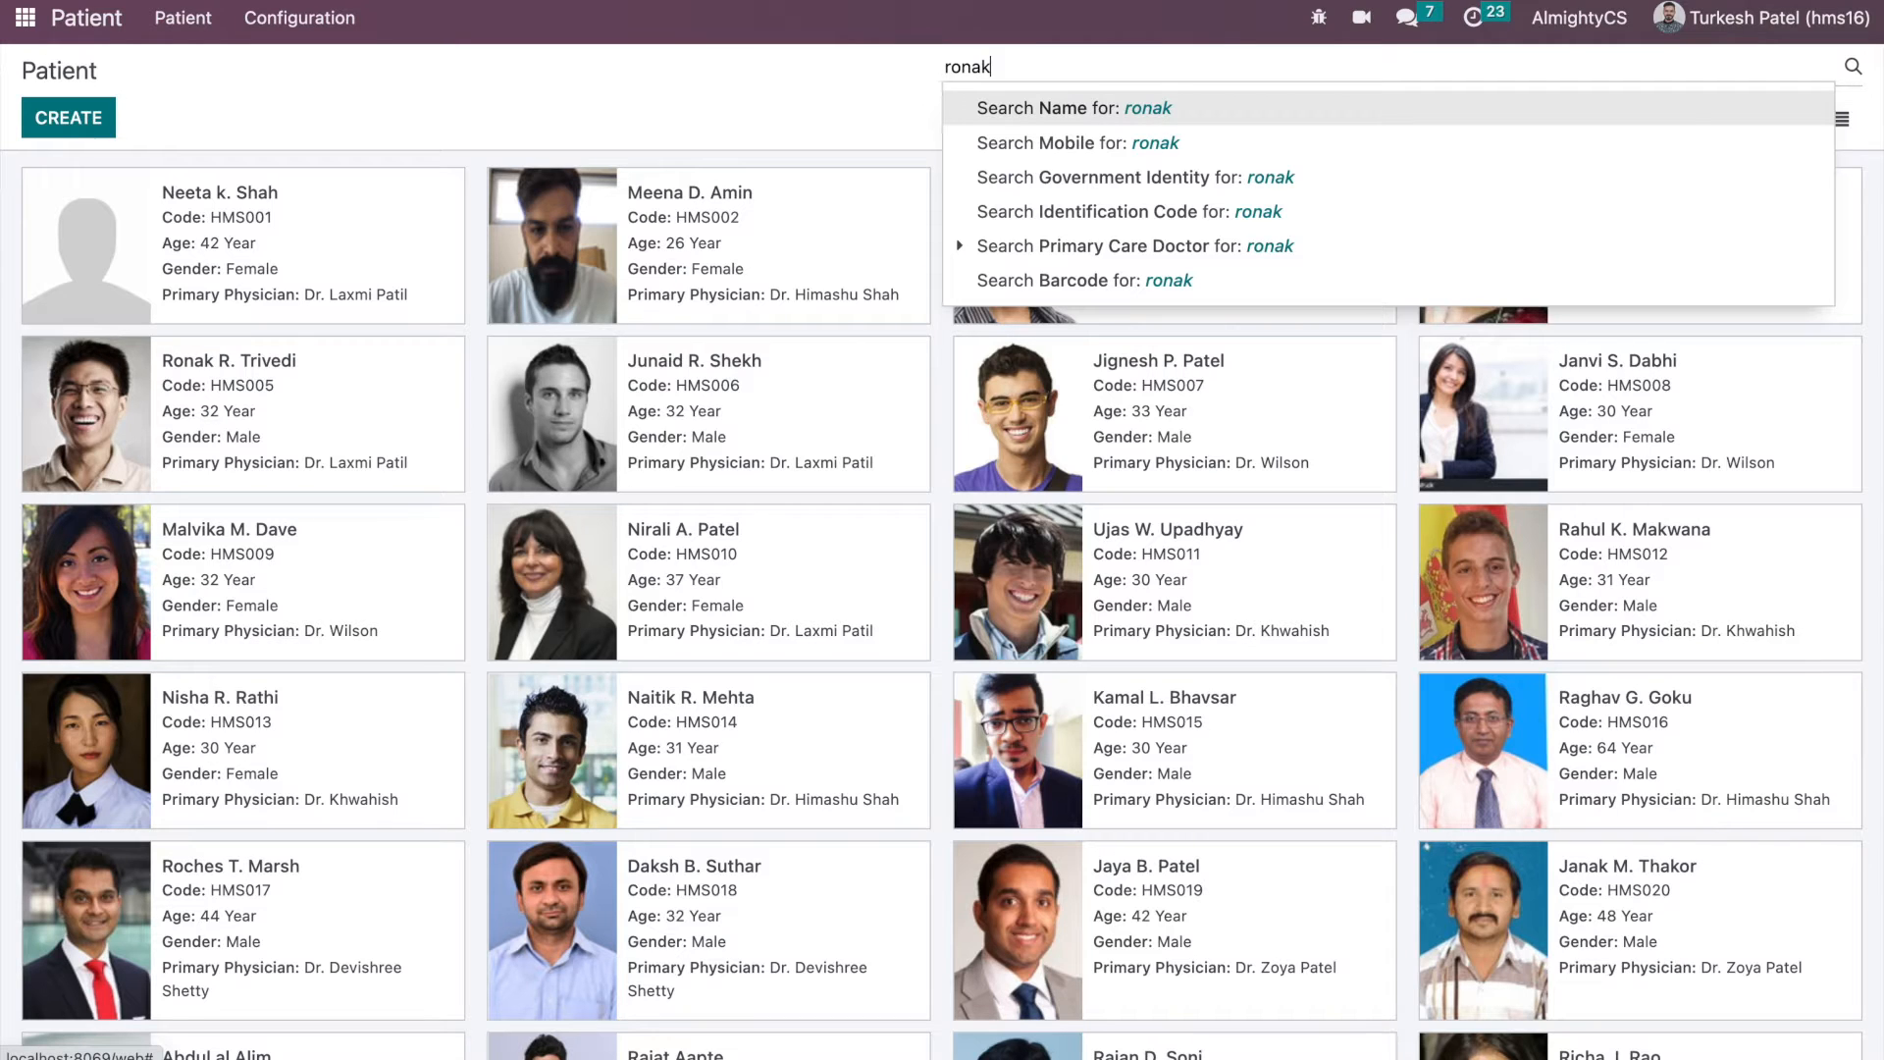
click(1146, 113)
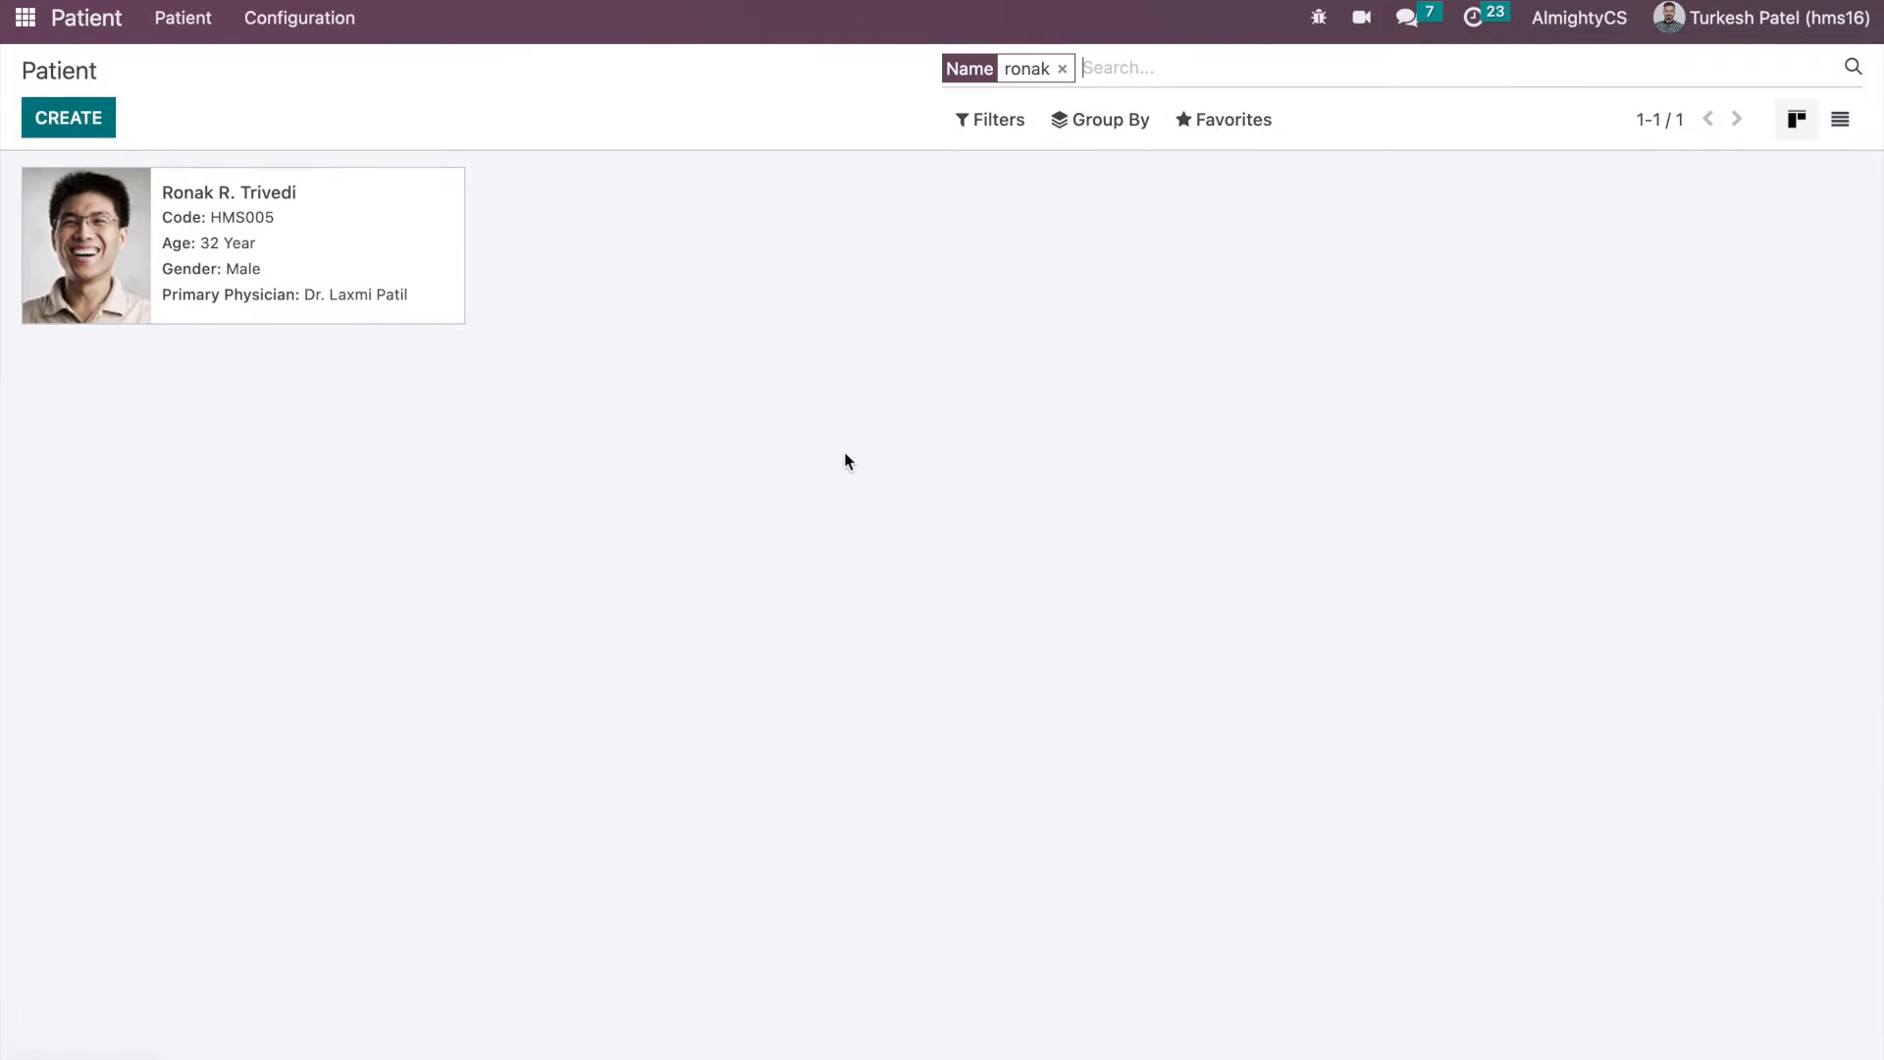
click(287, 283)
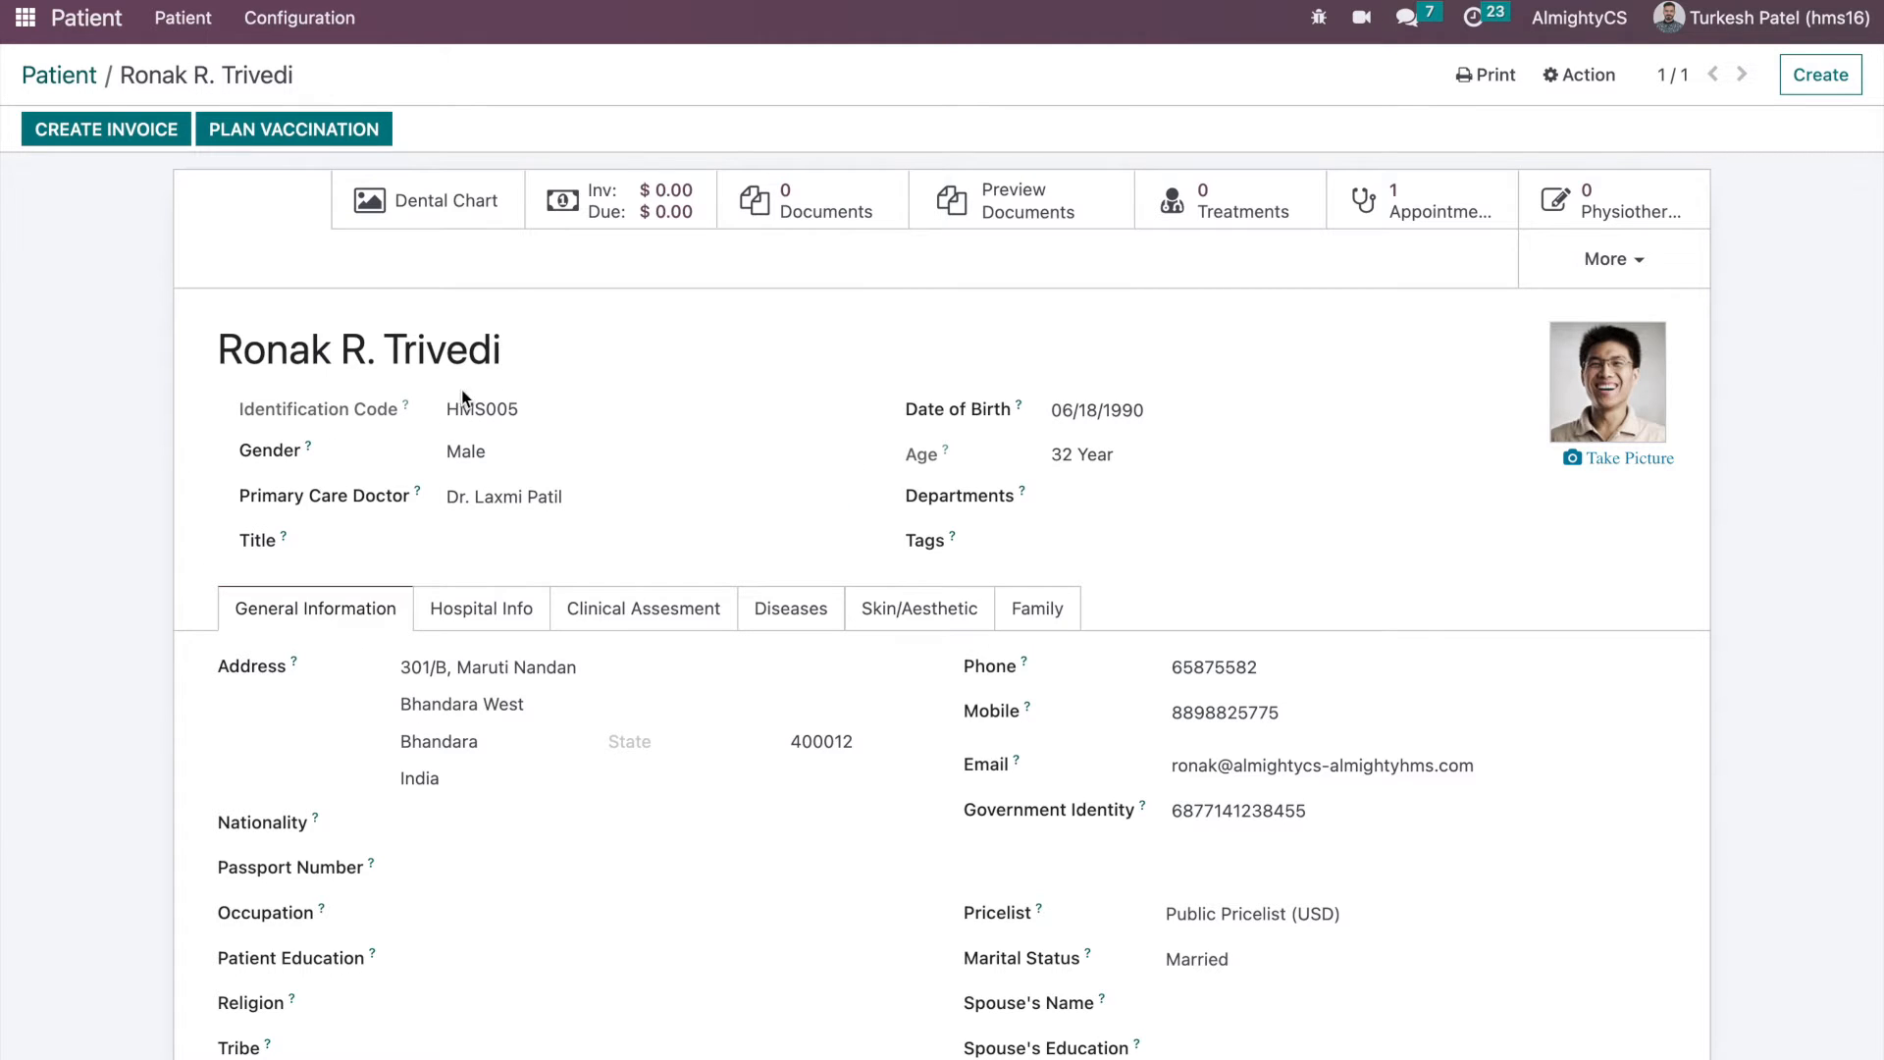
- Try out the patient's Departments field by adding Cardiology and Gynecology, and remove both departments again
scroll(687, 461, down, 1)
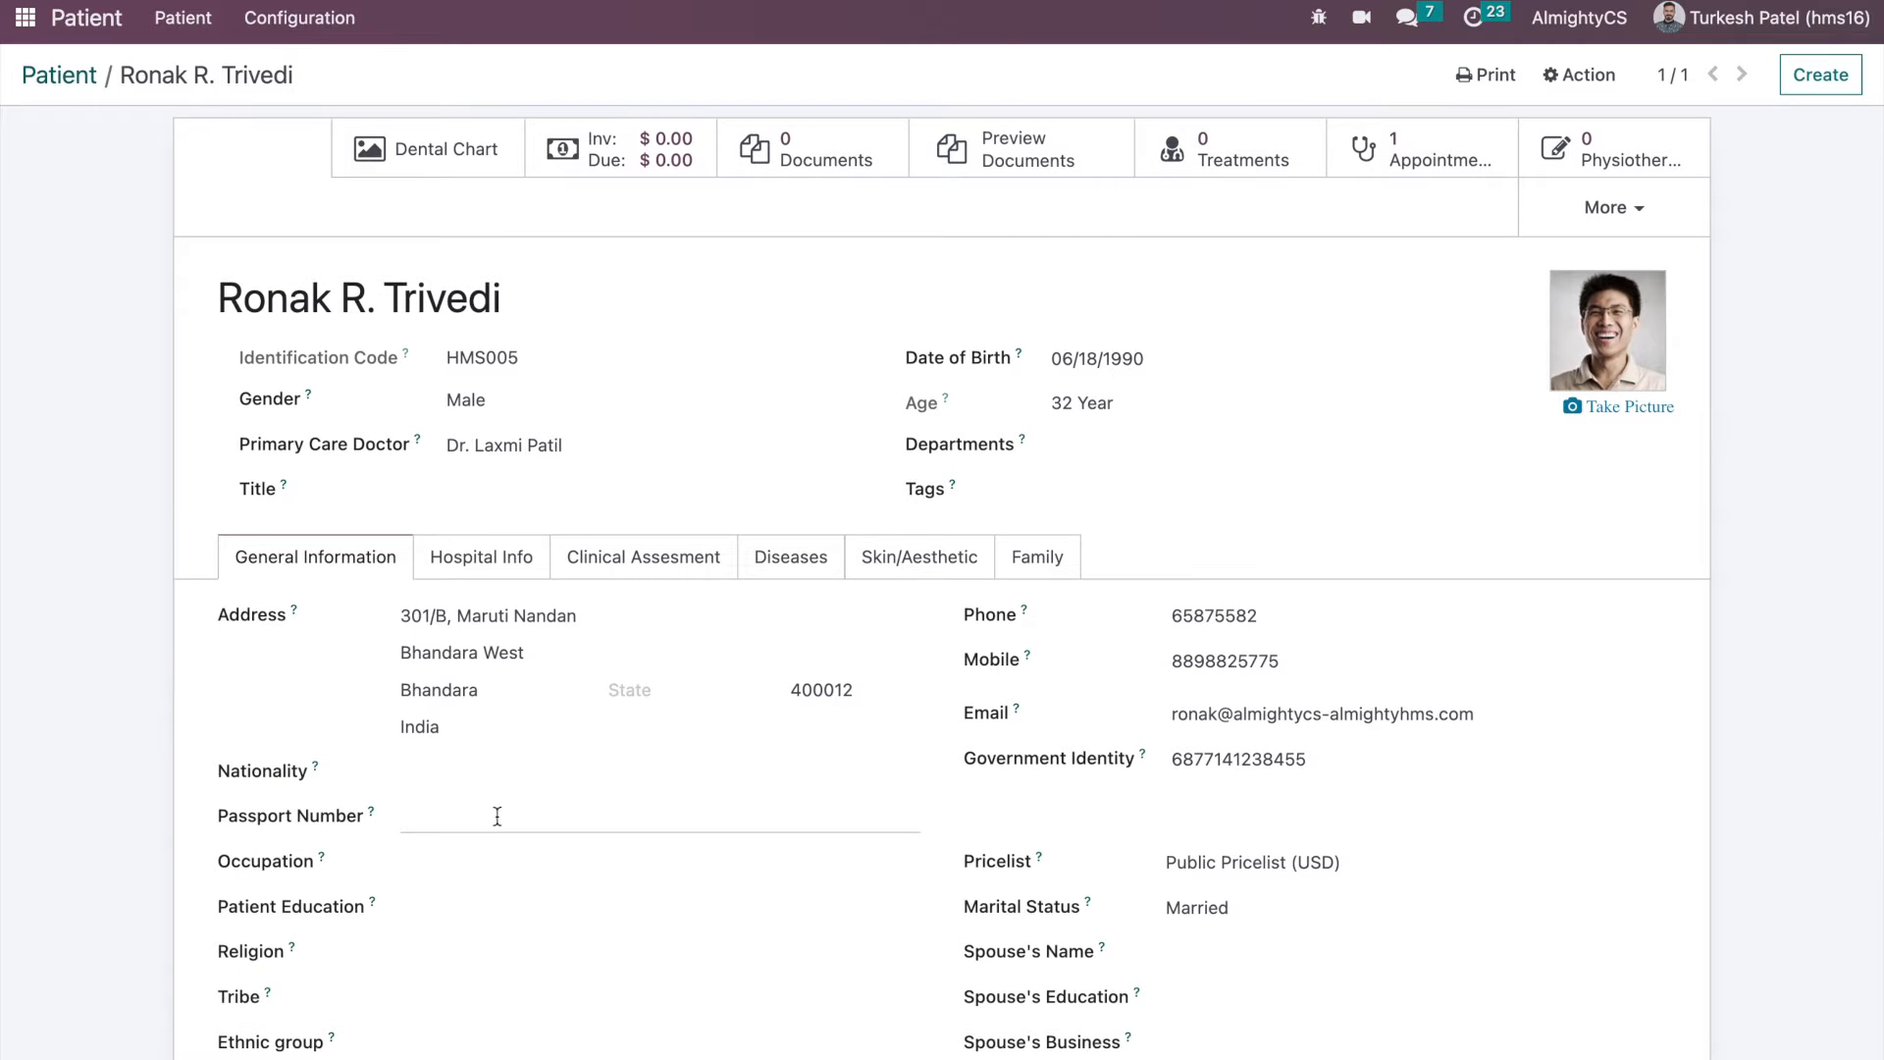
scroll(494, 812, up, 1)
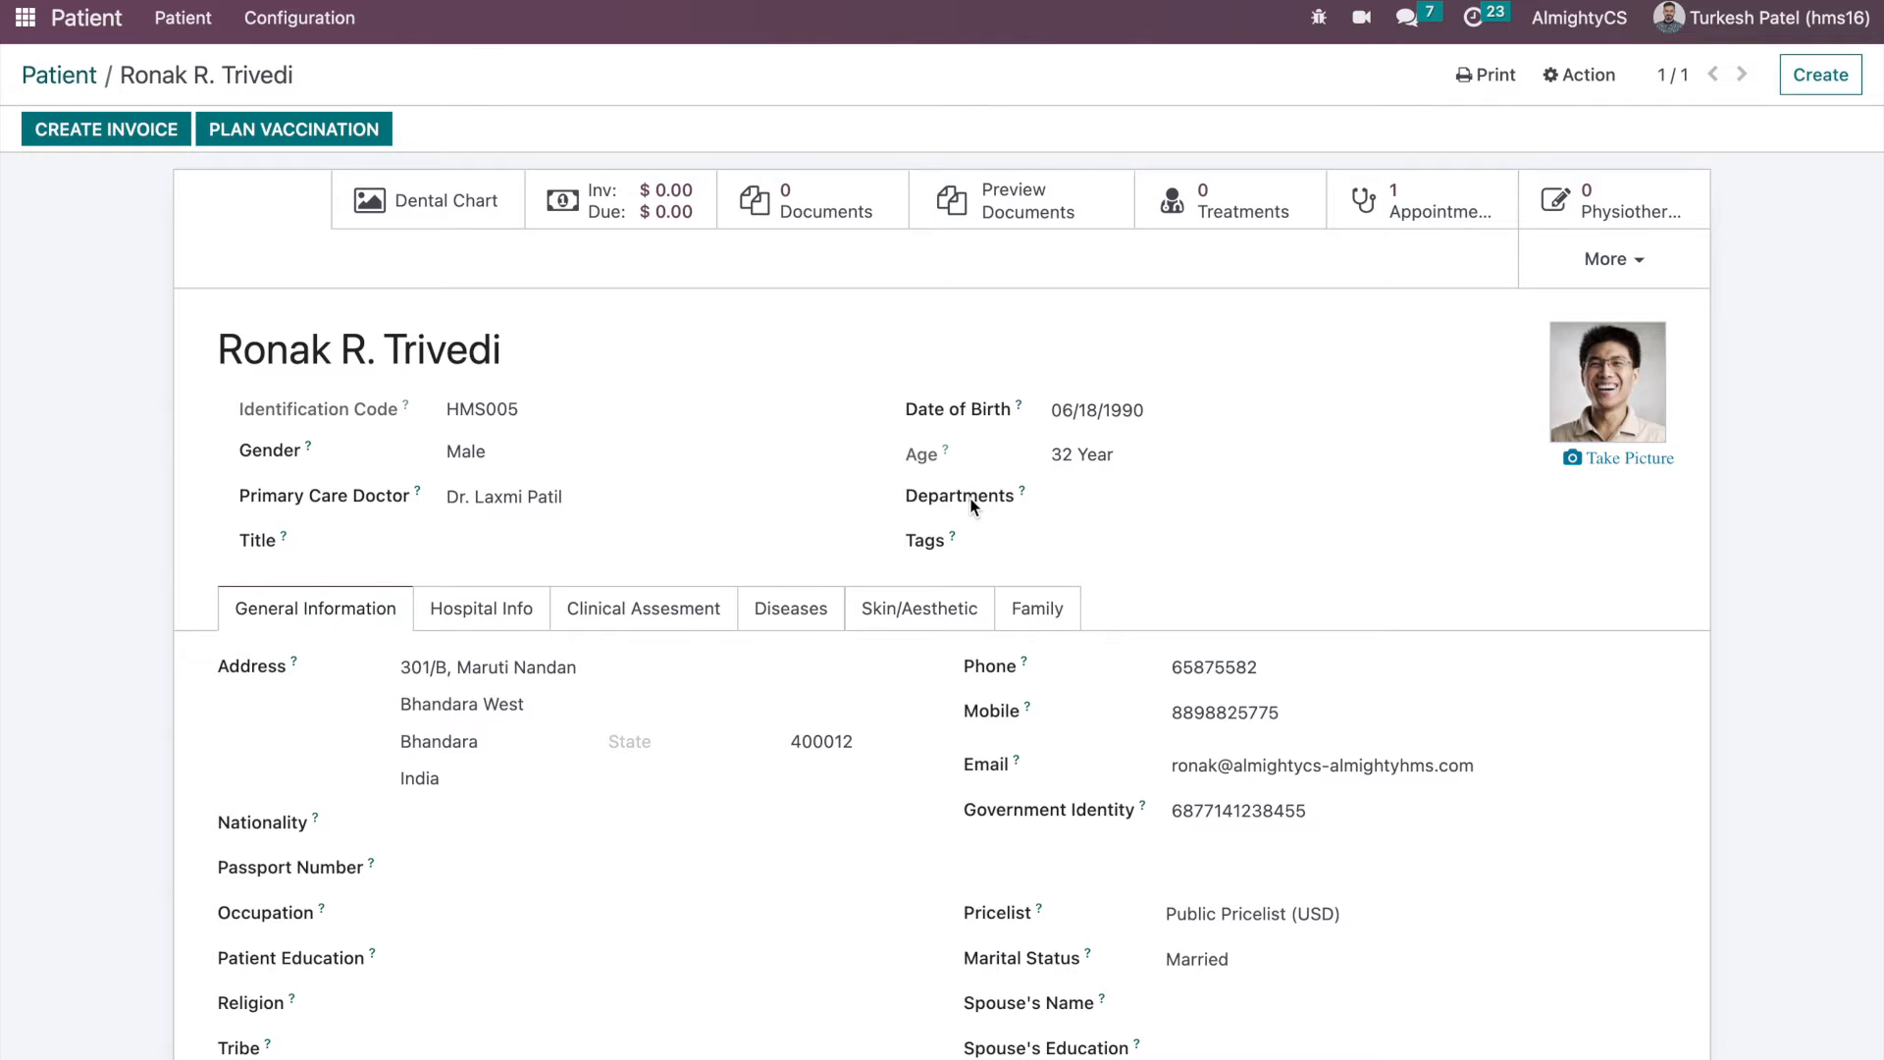
click(1100, 497)
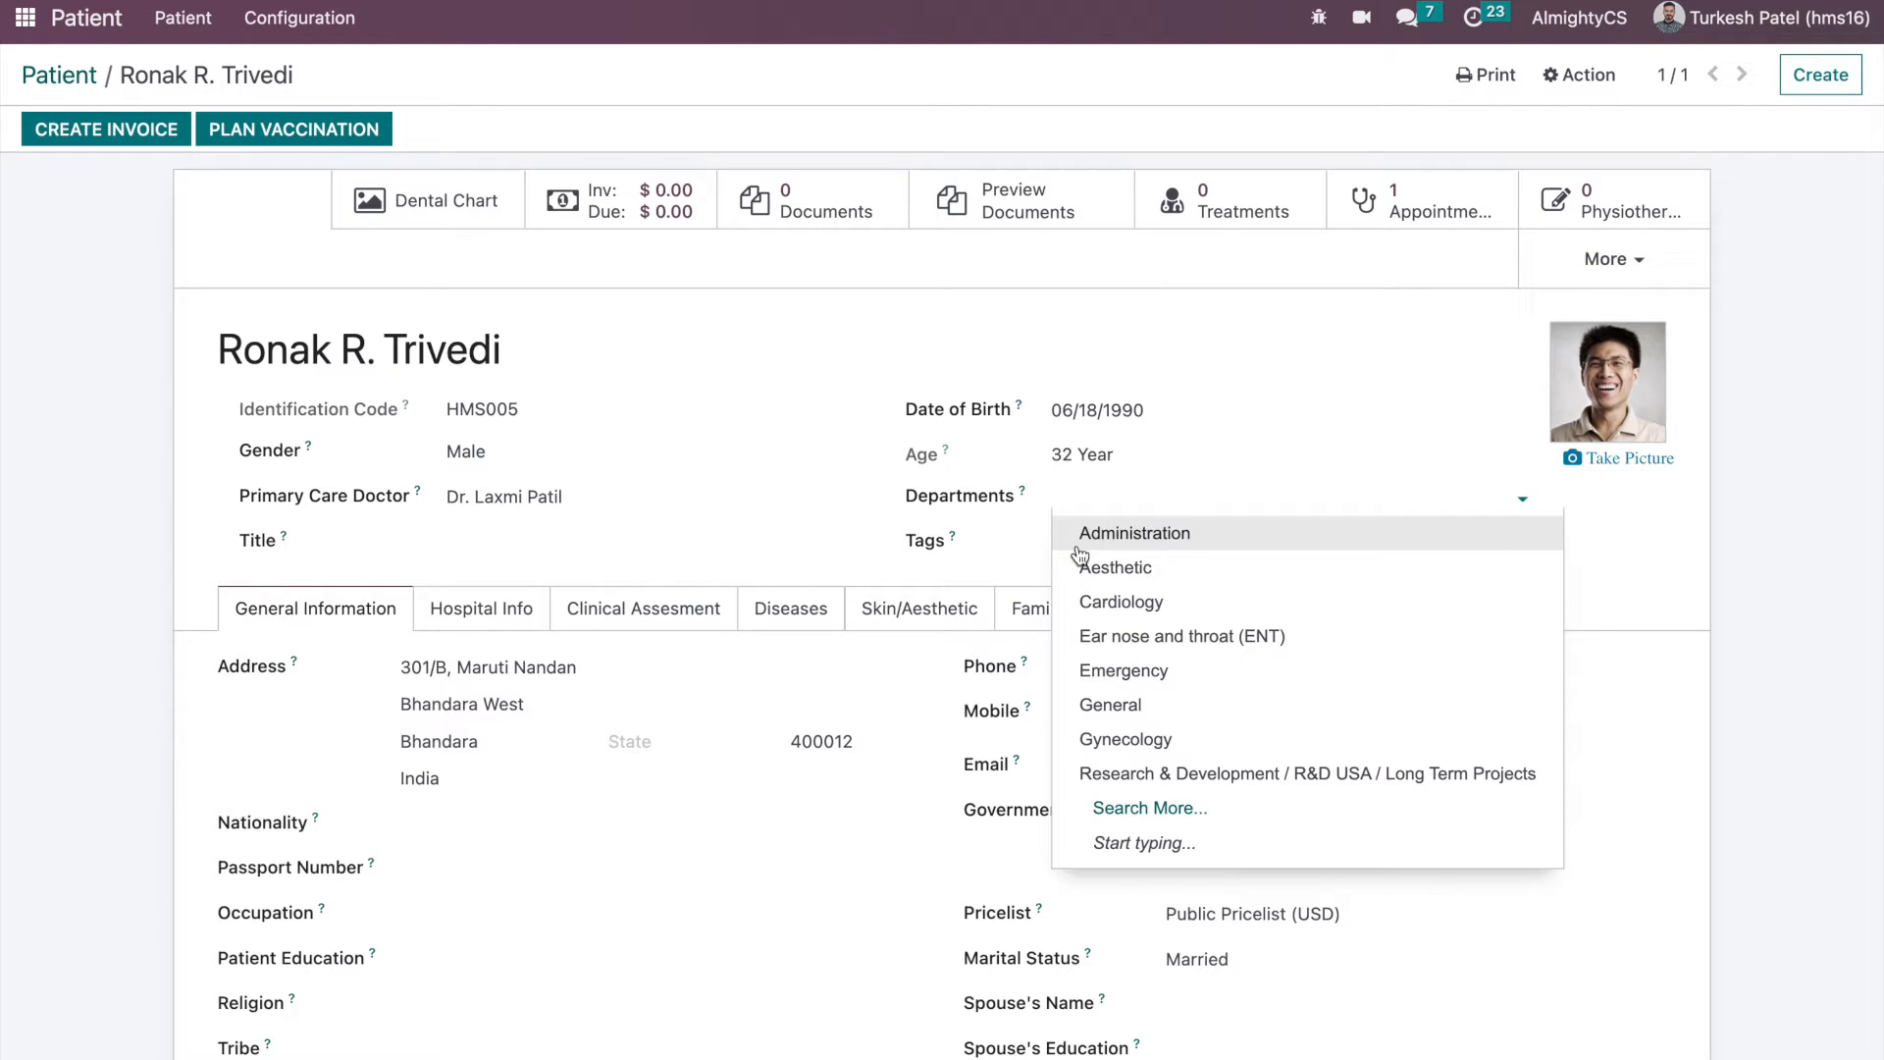
click(1100, 601)
click(1219, 499)
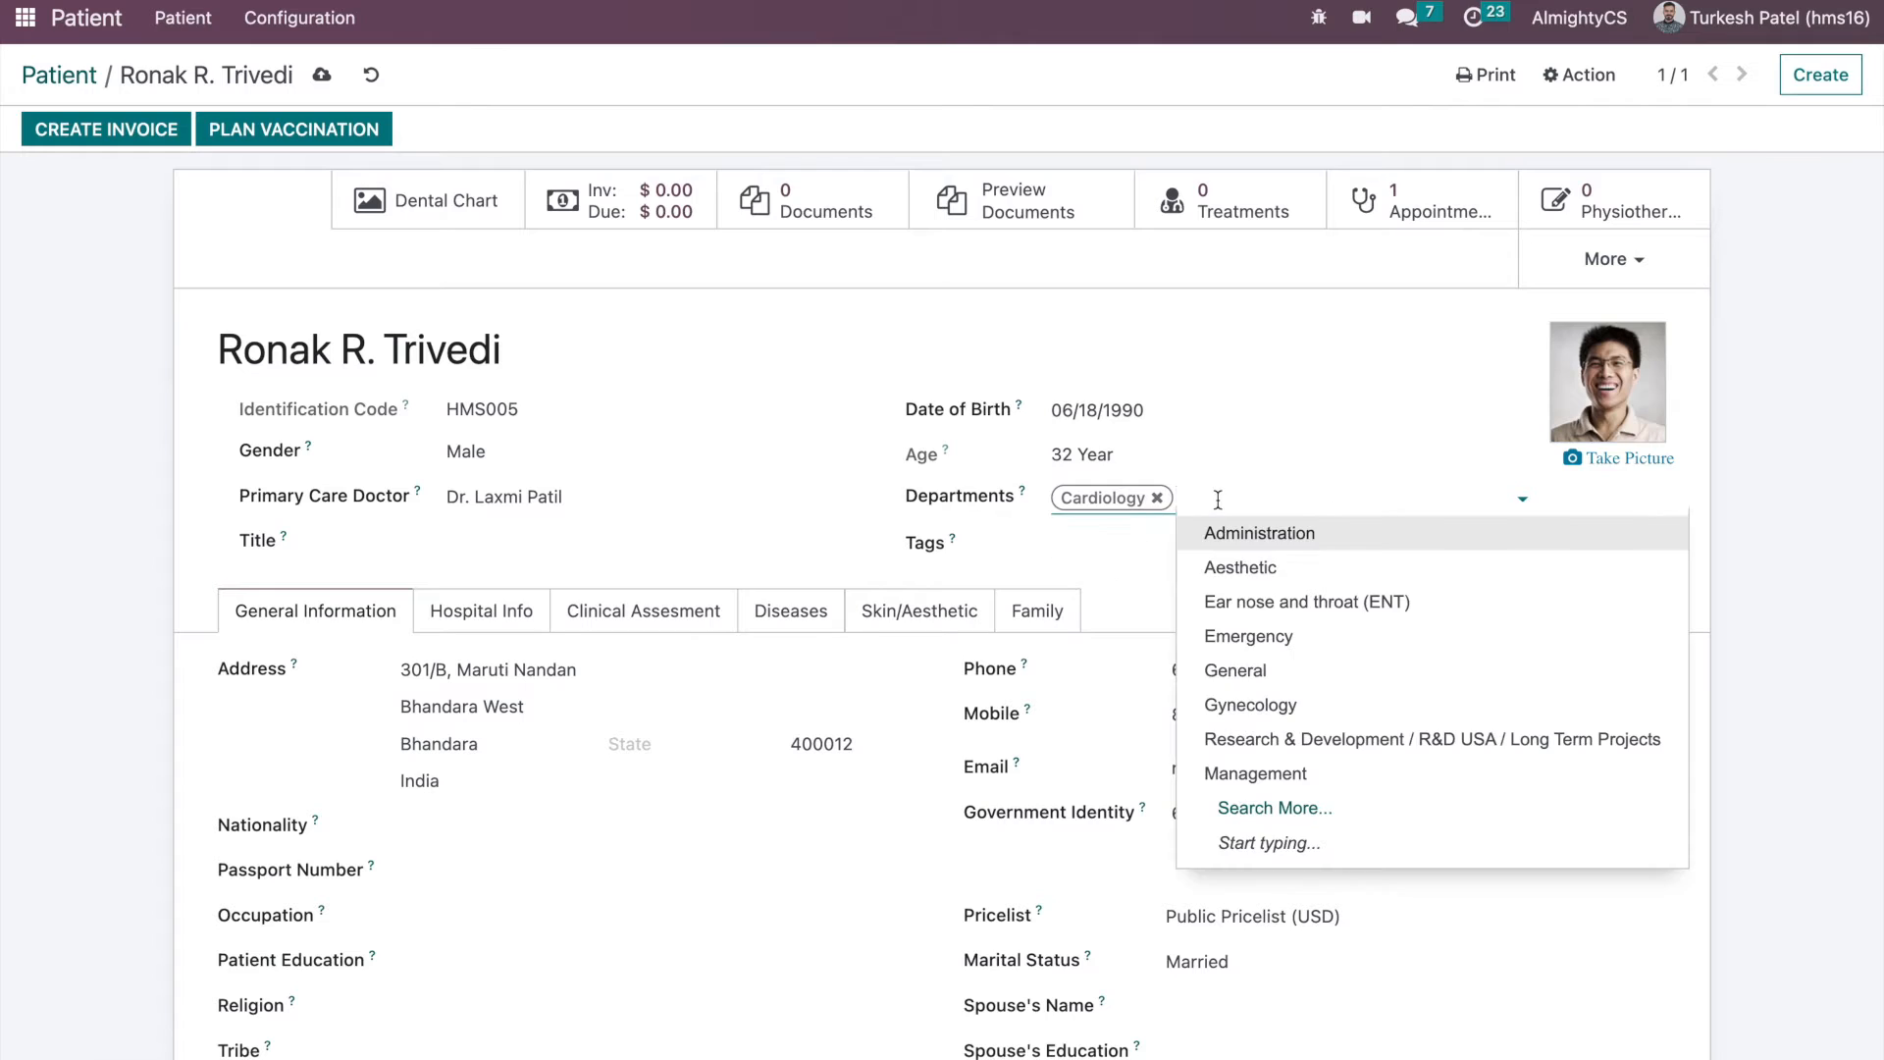
click(1216, 706)
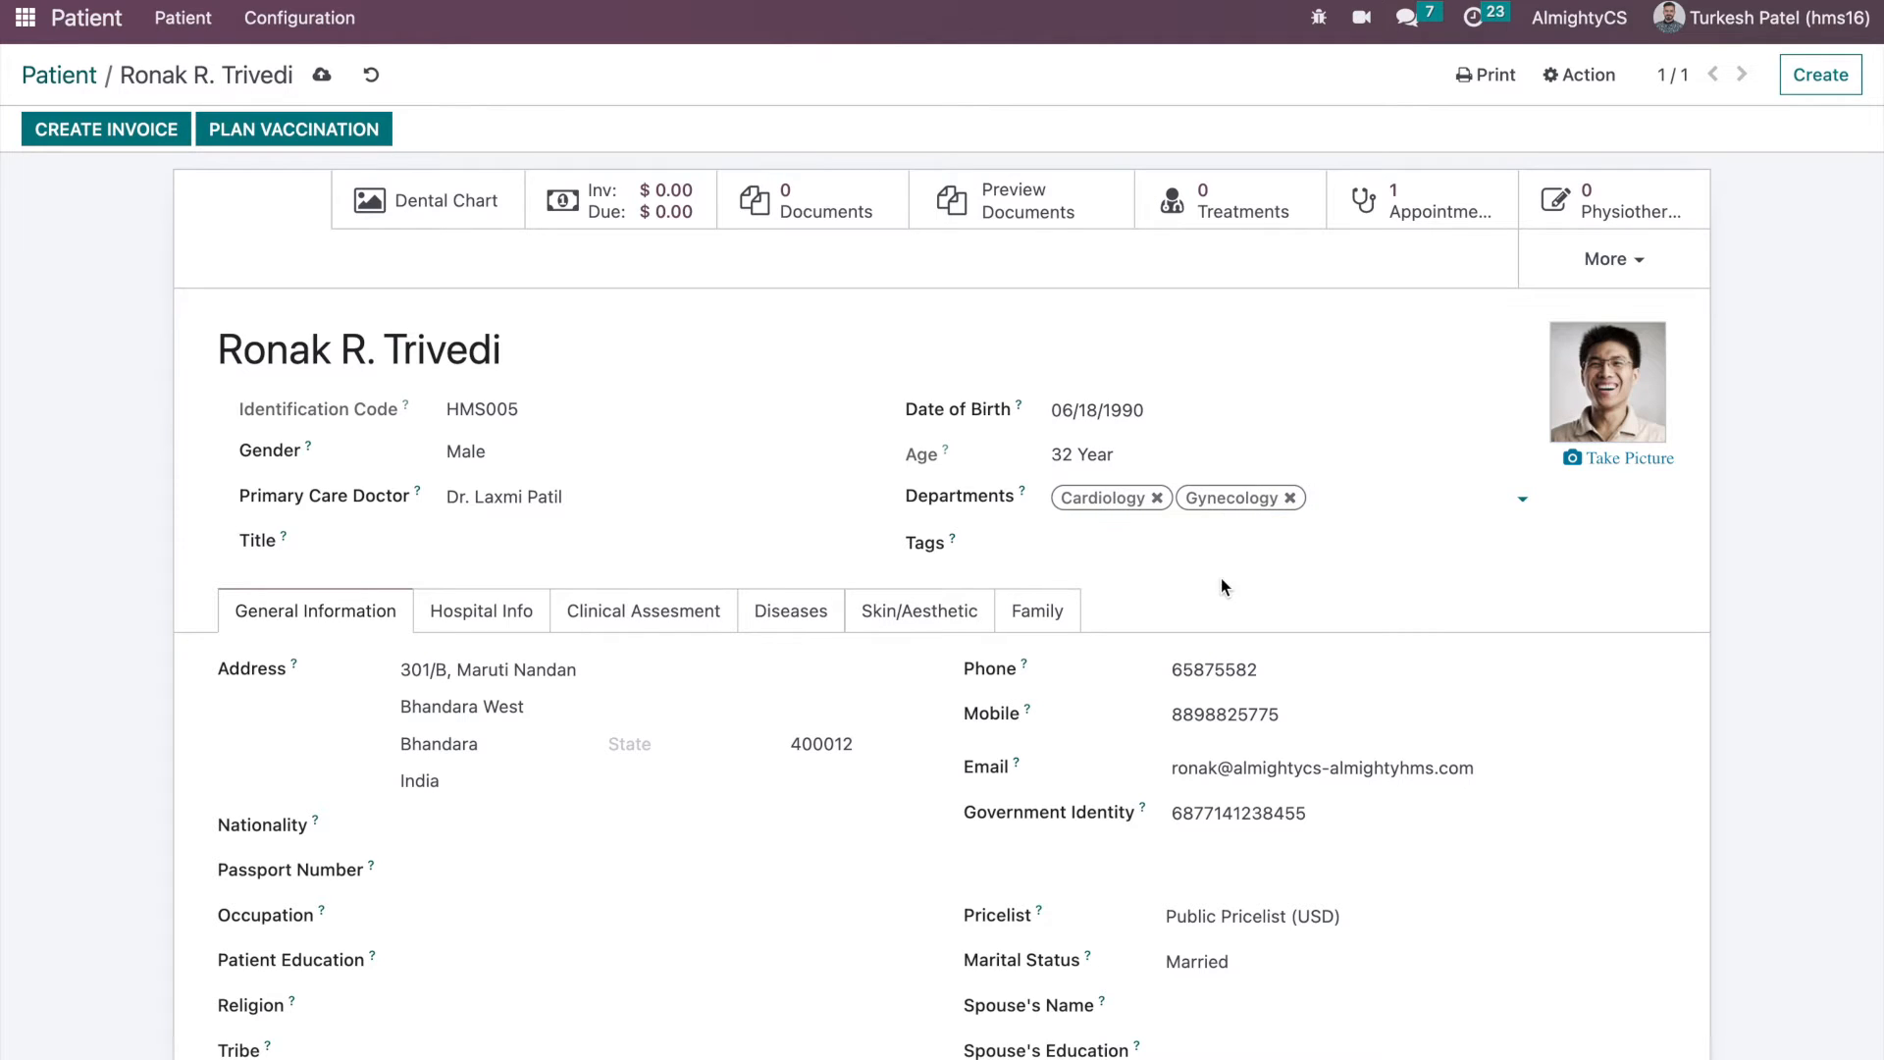
key(BackSpace)
key(BackSpace)
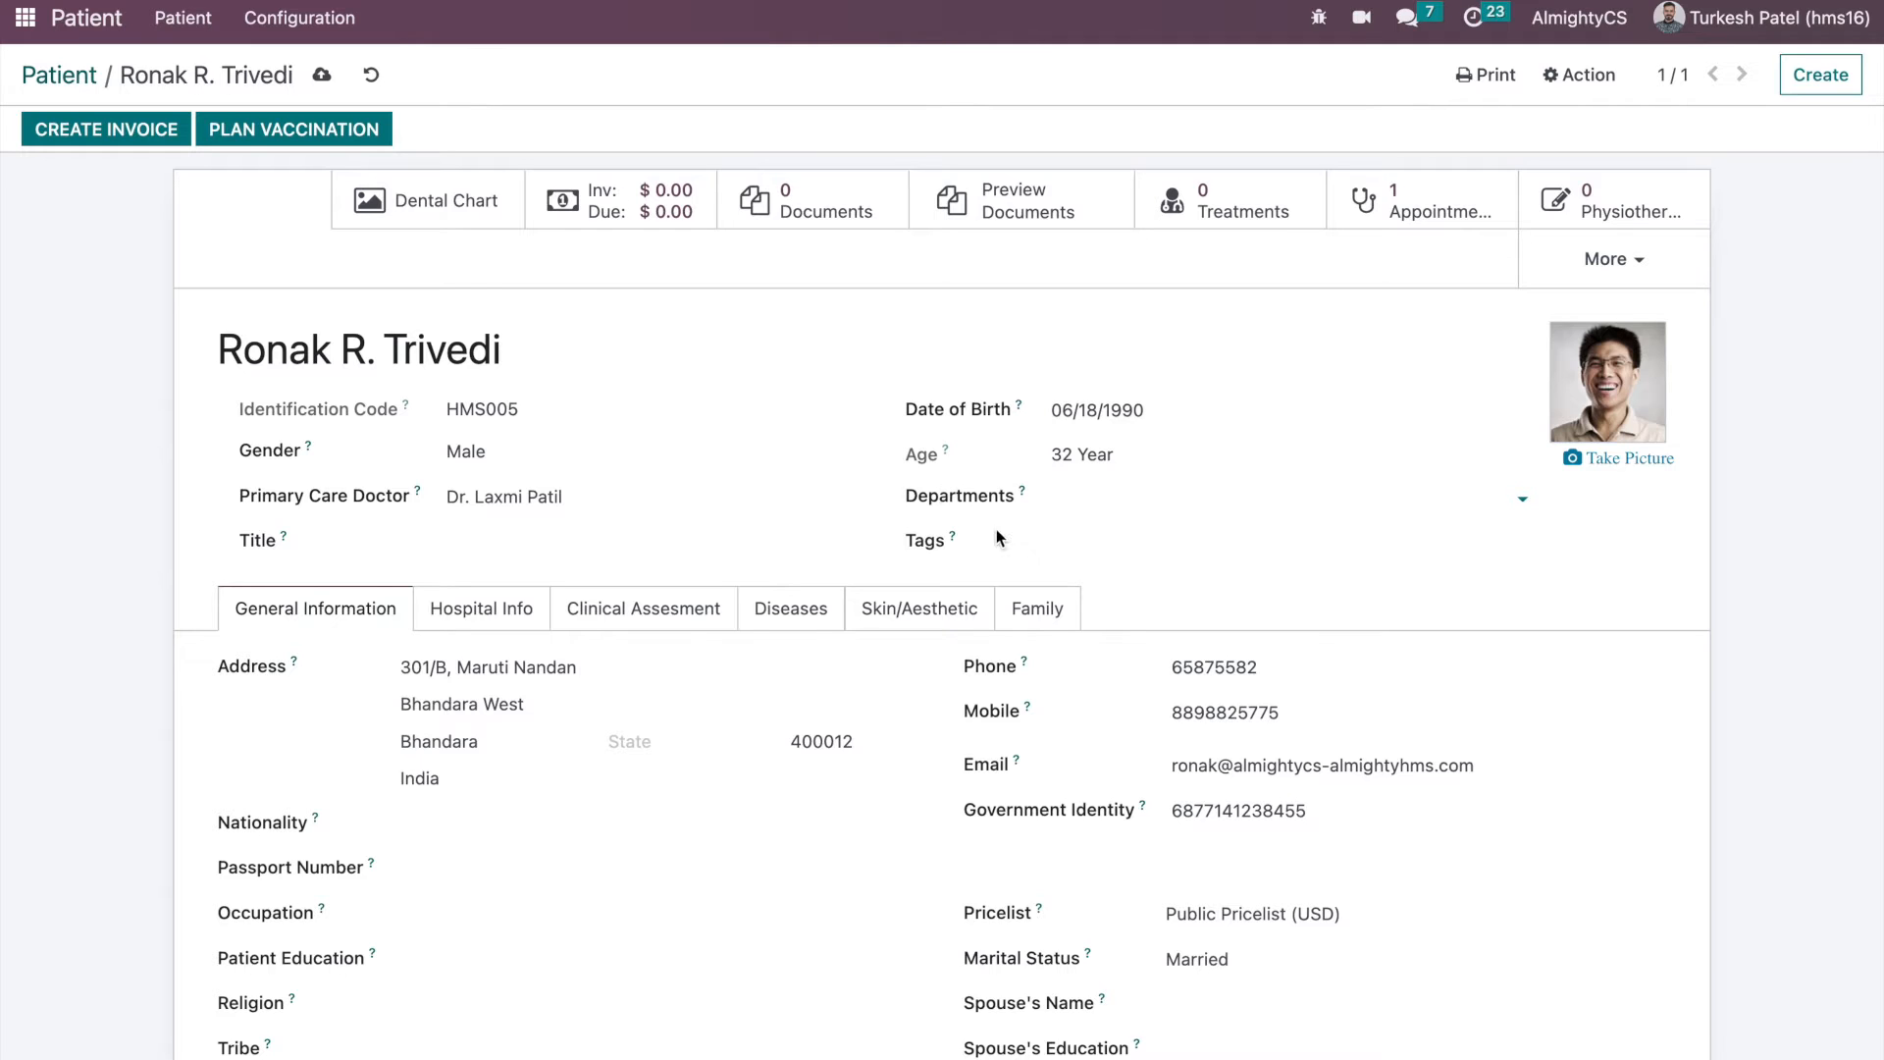
- Set the patient's marital status to Single in the general information
scroll(600, 568, down, 2)
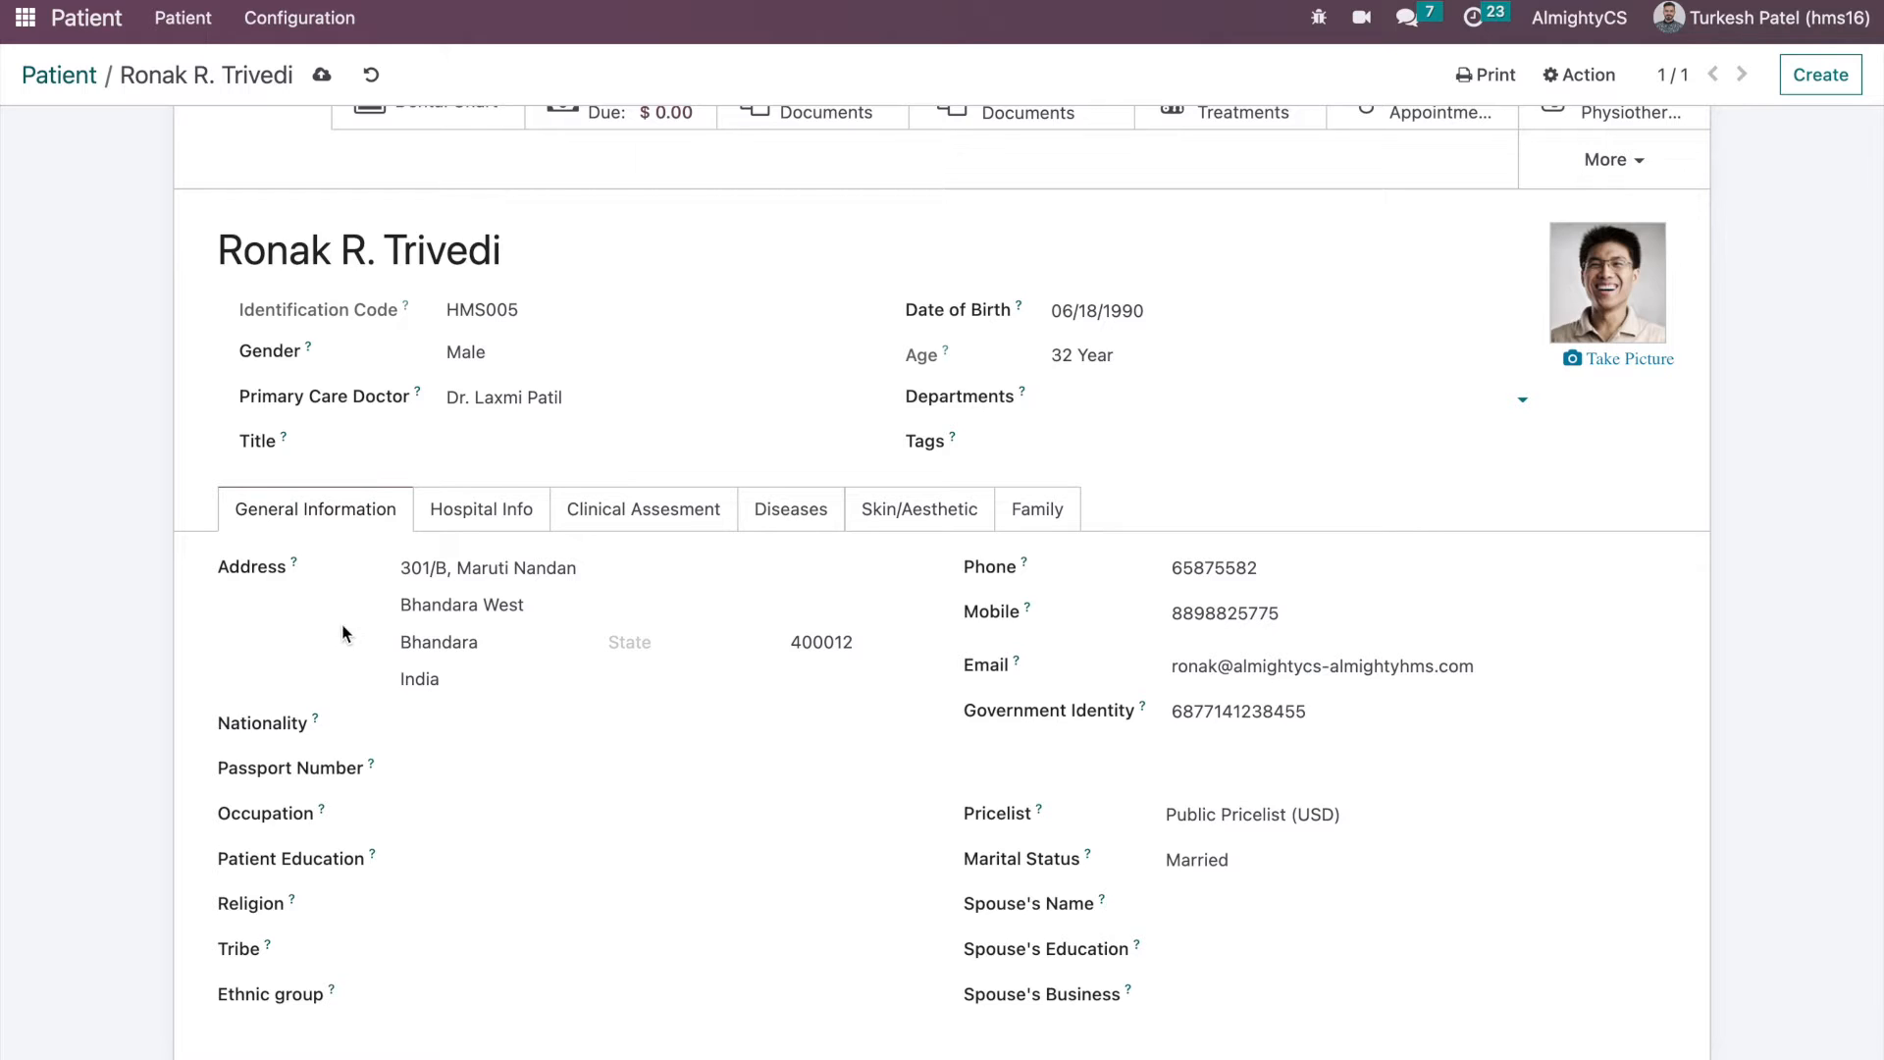
scroll(1275, 667, down, 1)
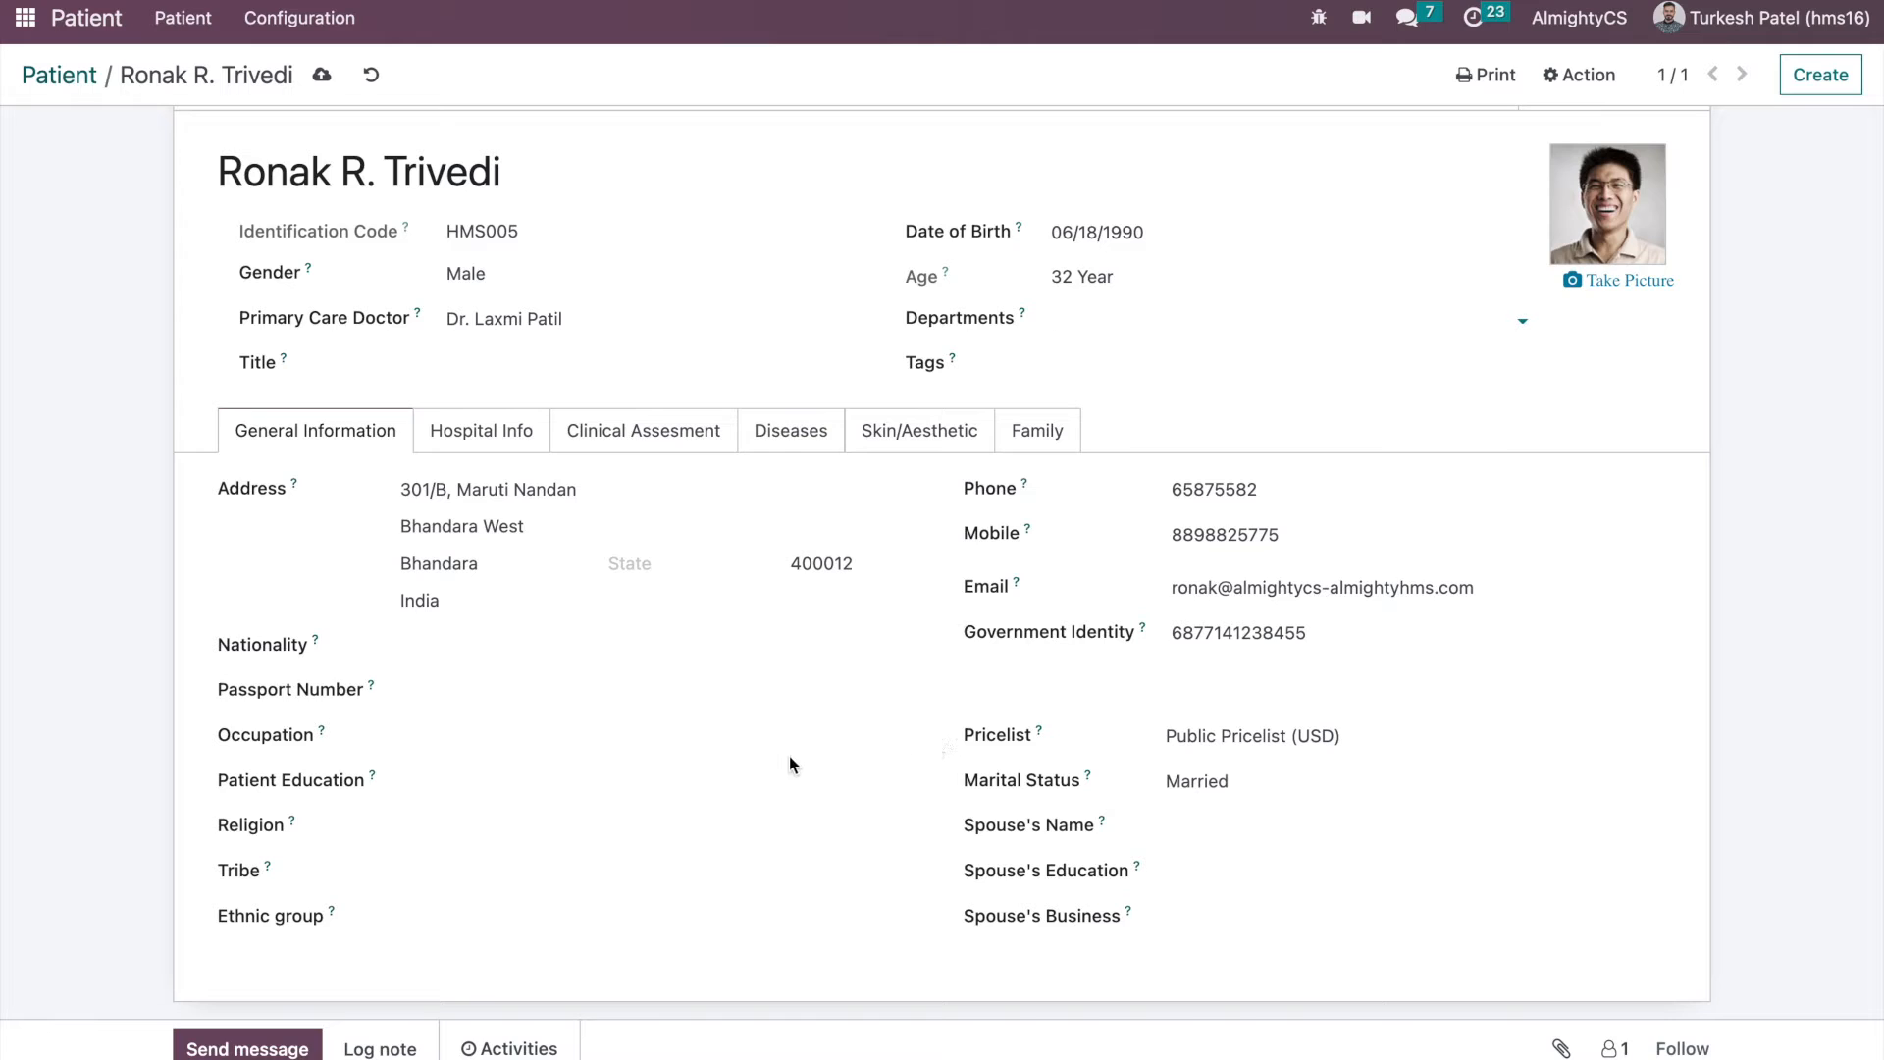
click(1169, 793)
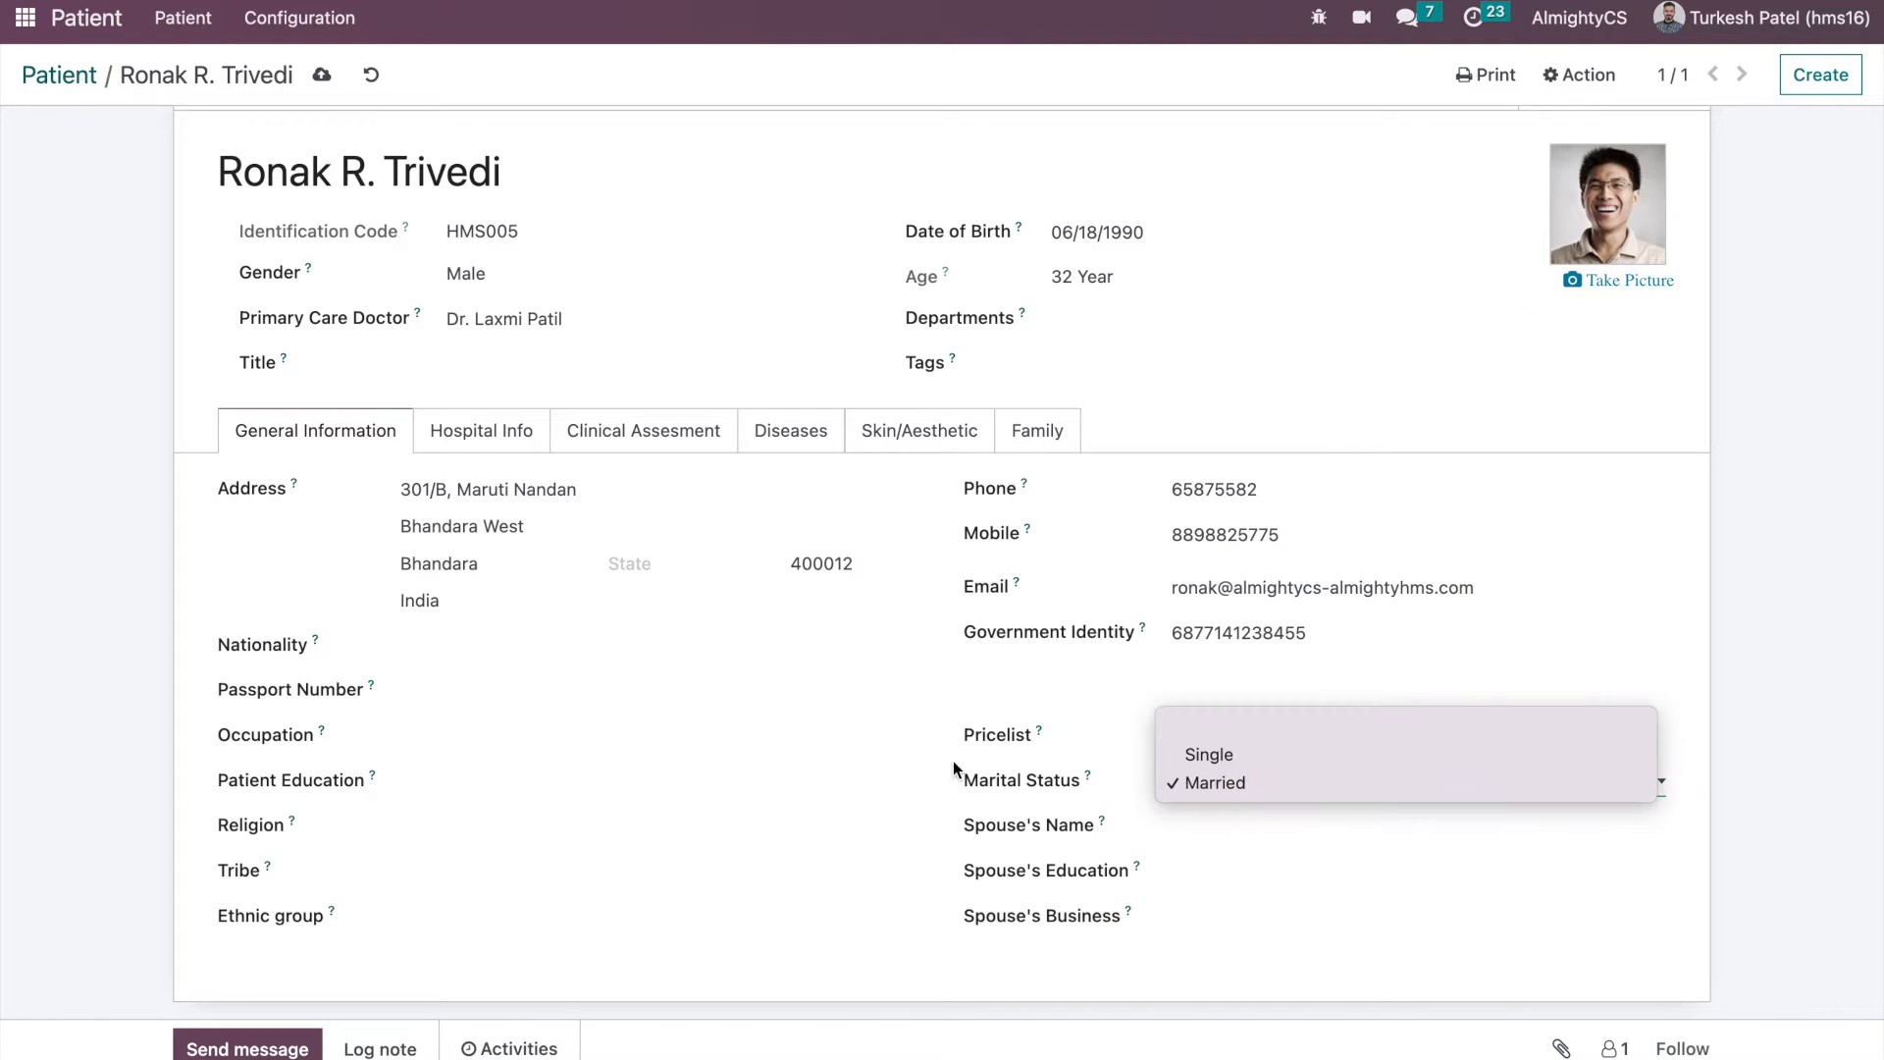
click(1211, 754)
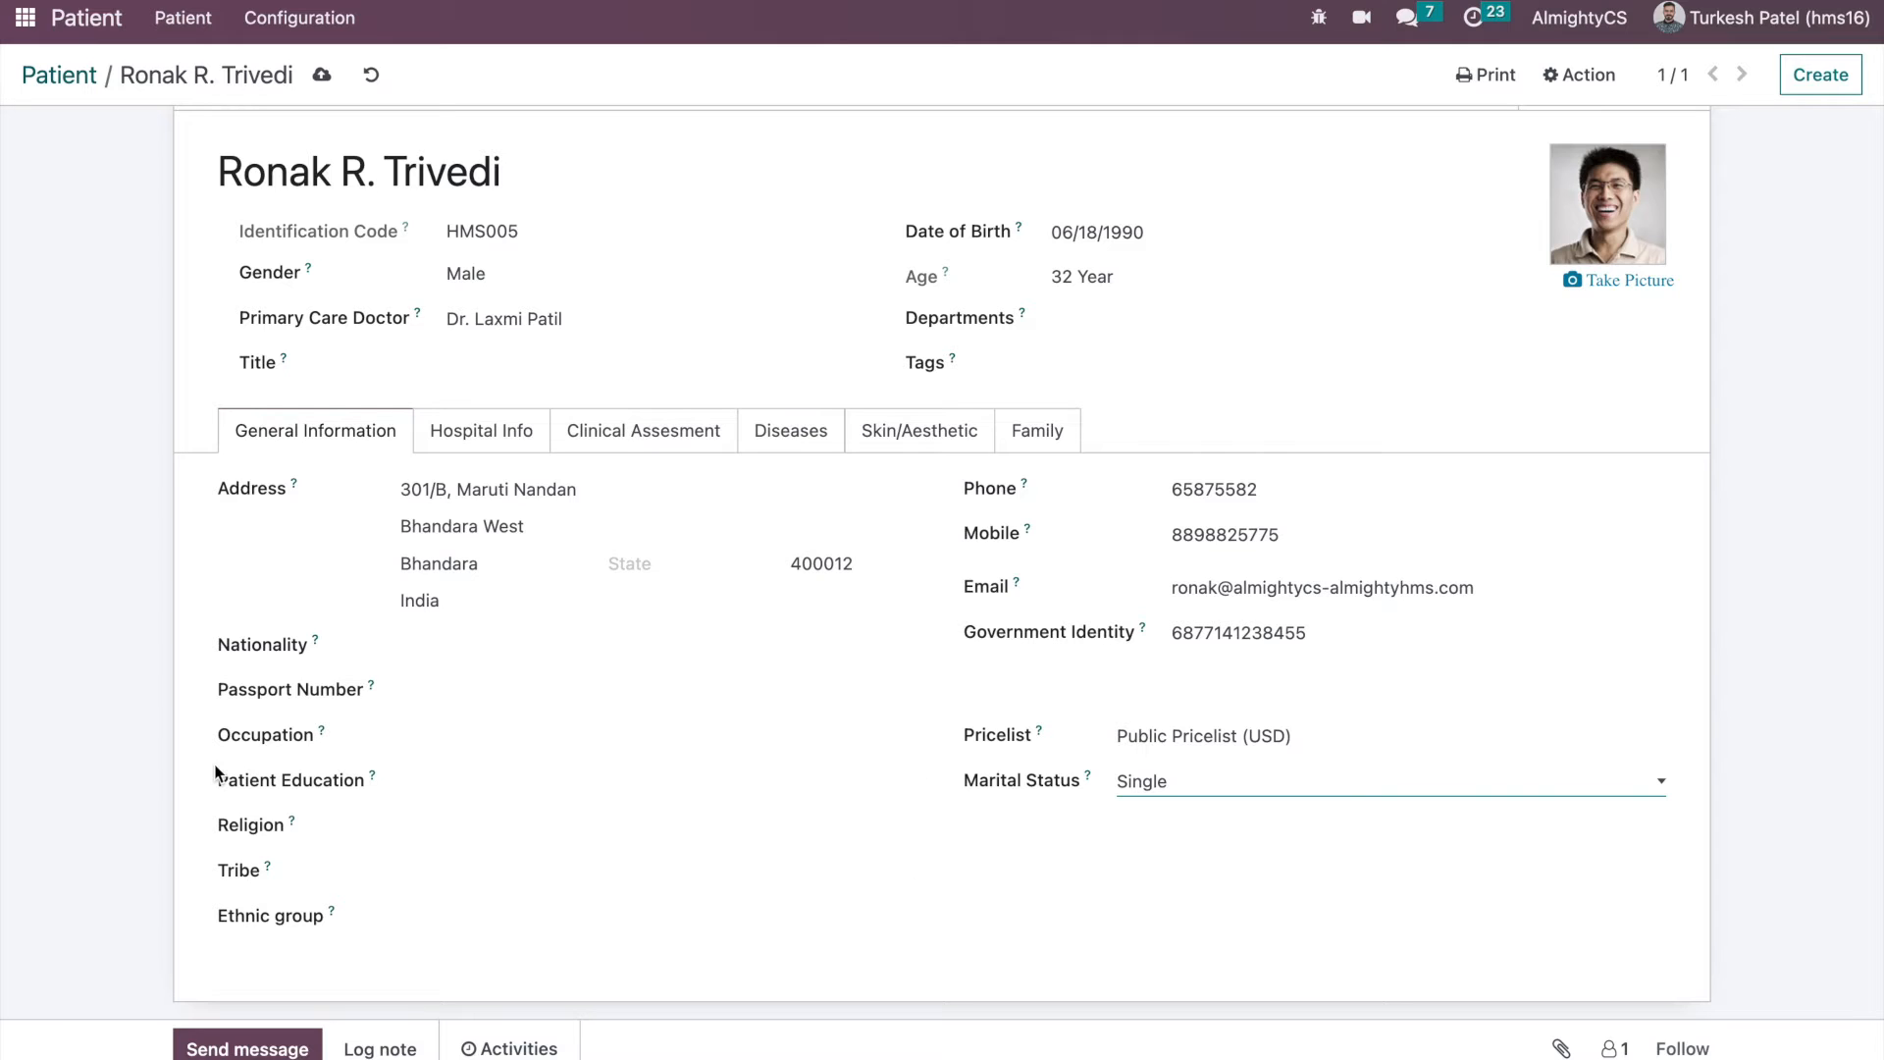
- Review the rest of the patient's general information, the hospital info and the clinical assessment details
scroll(385, 687, up, 1)
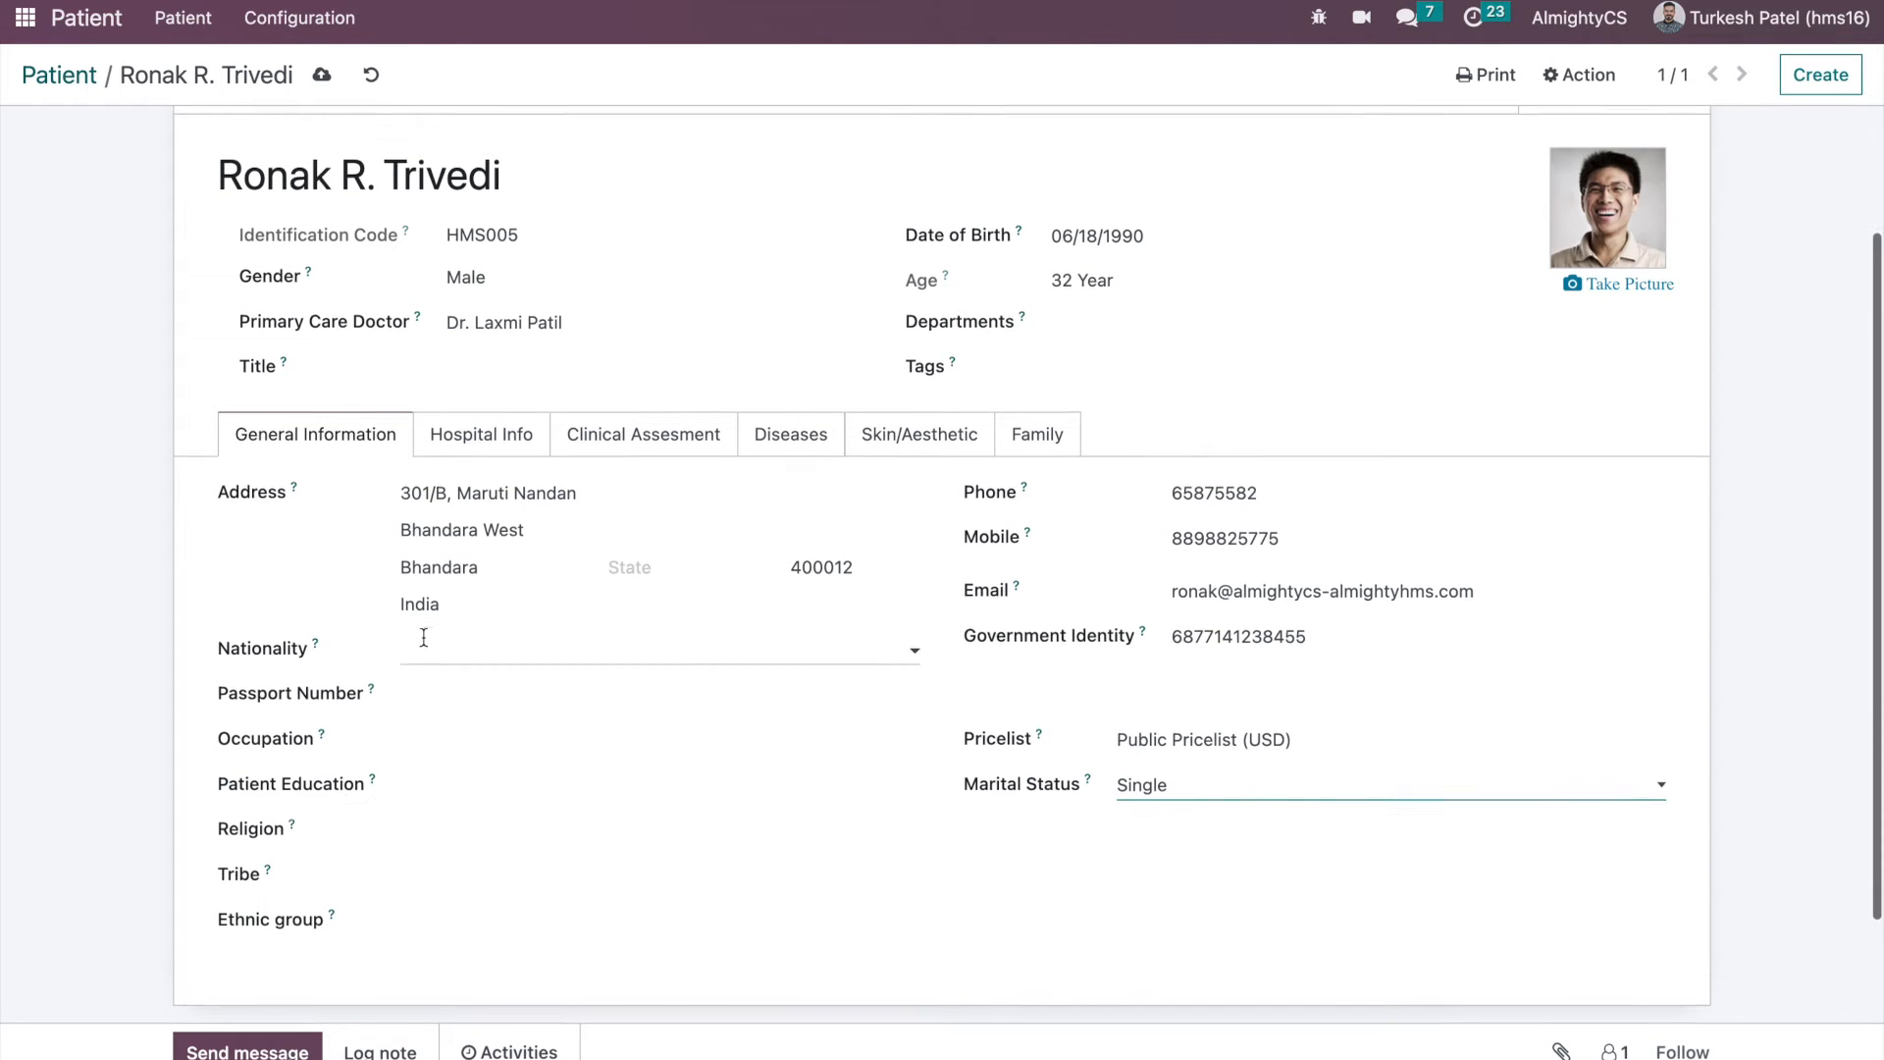
scroll(294, 604, up, 3)
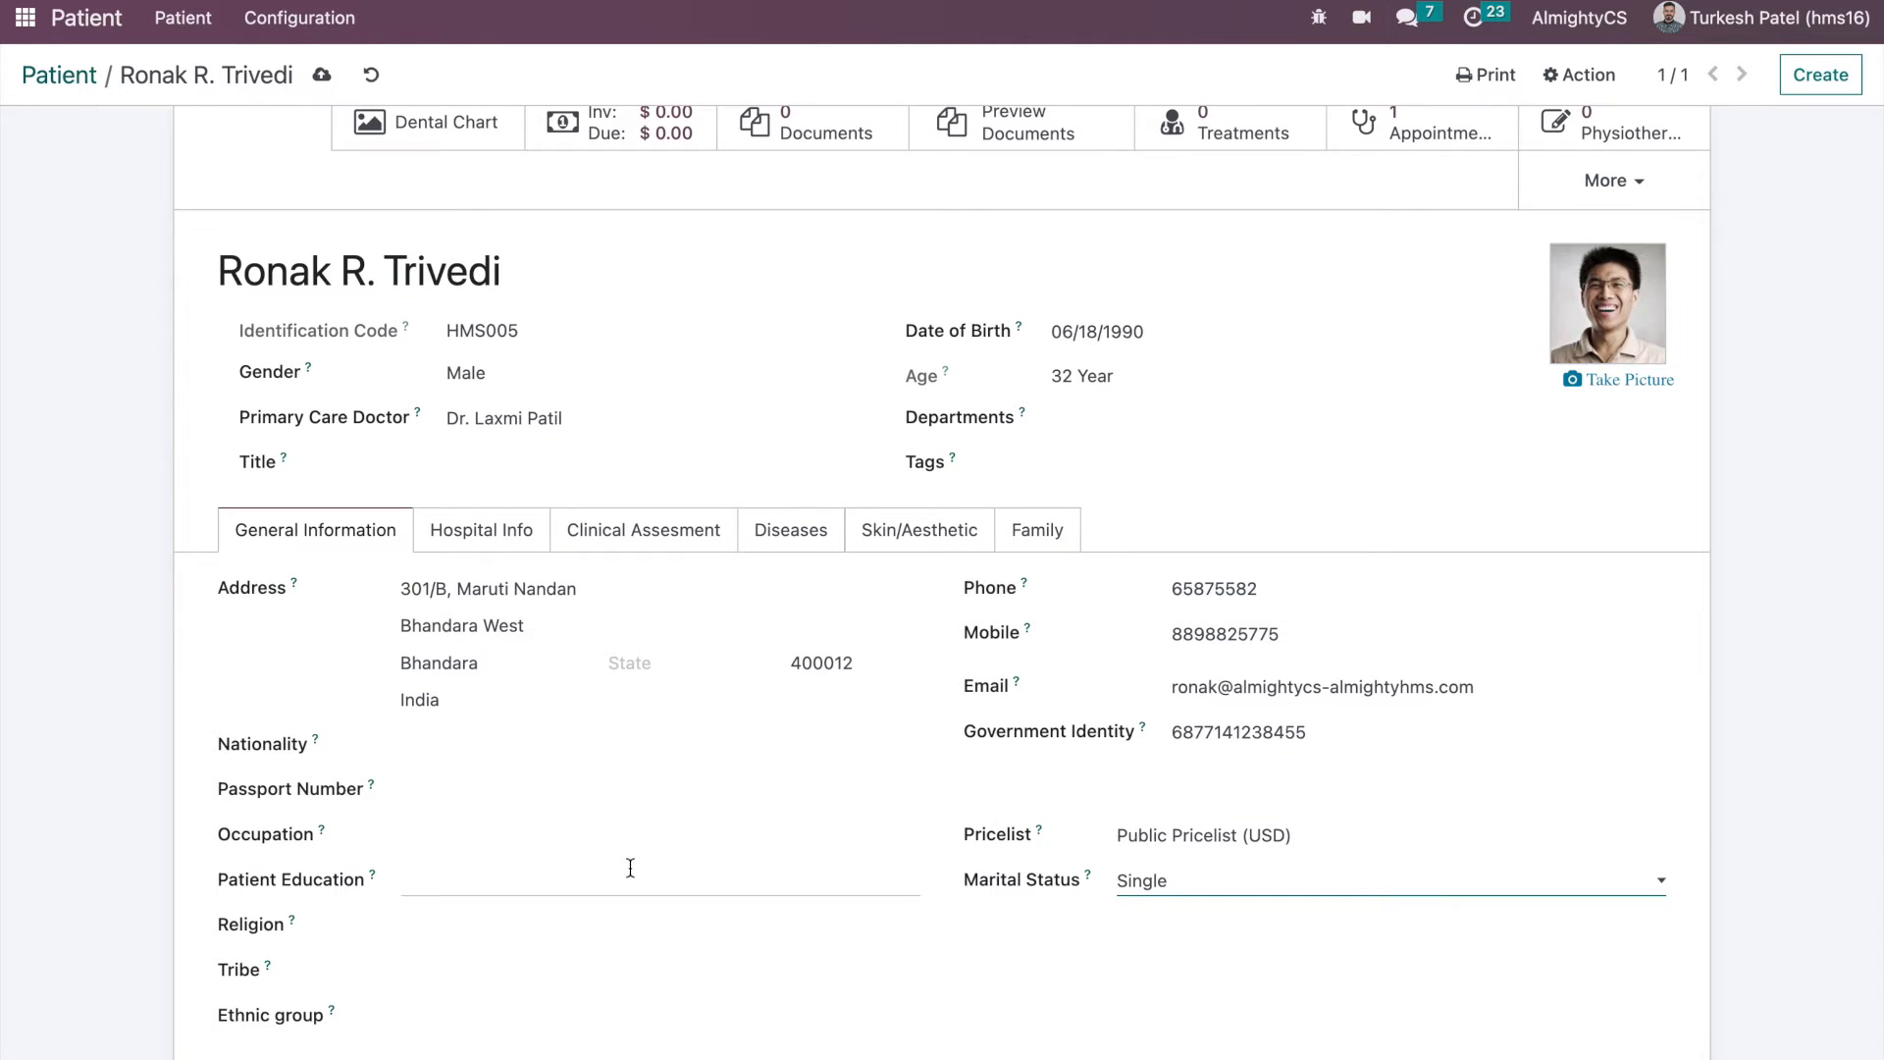
scroll(630, 867, up, 1)
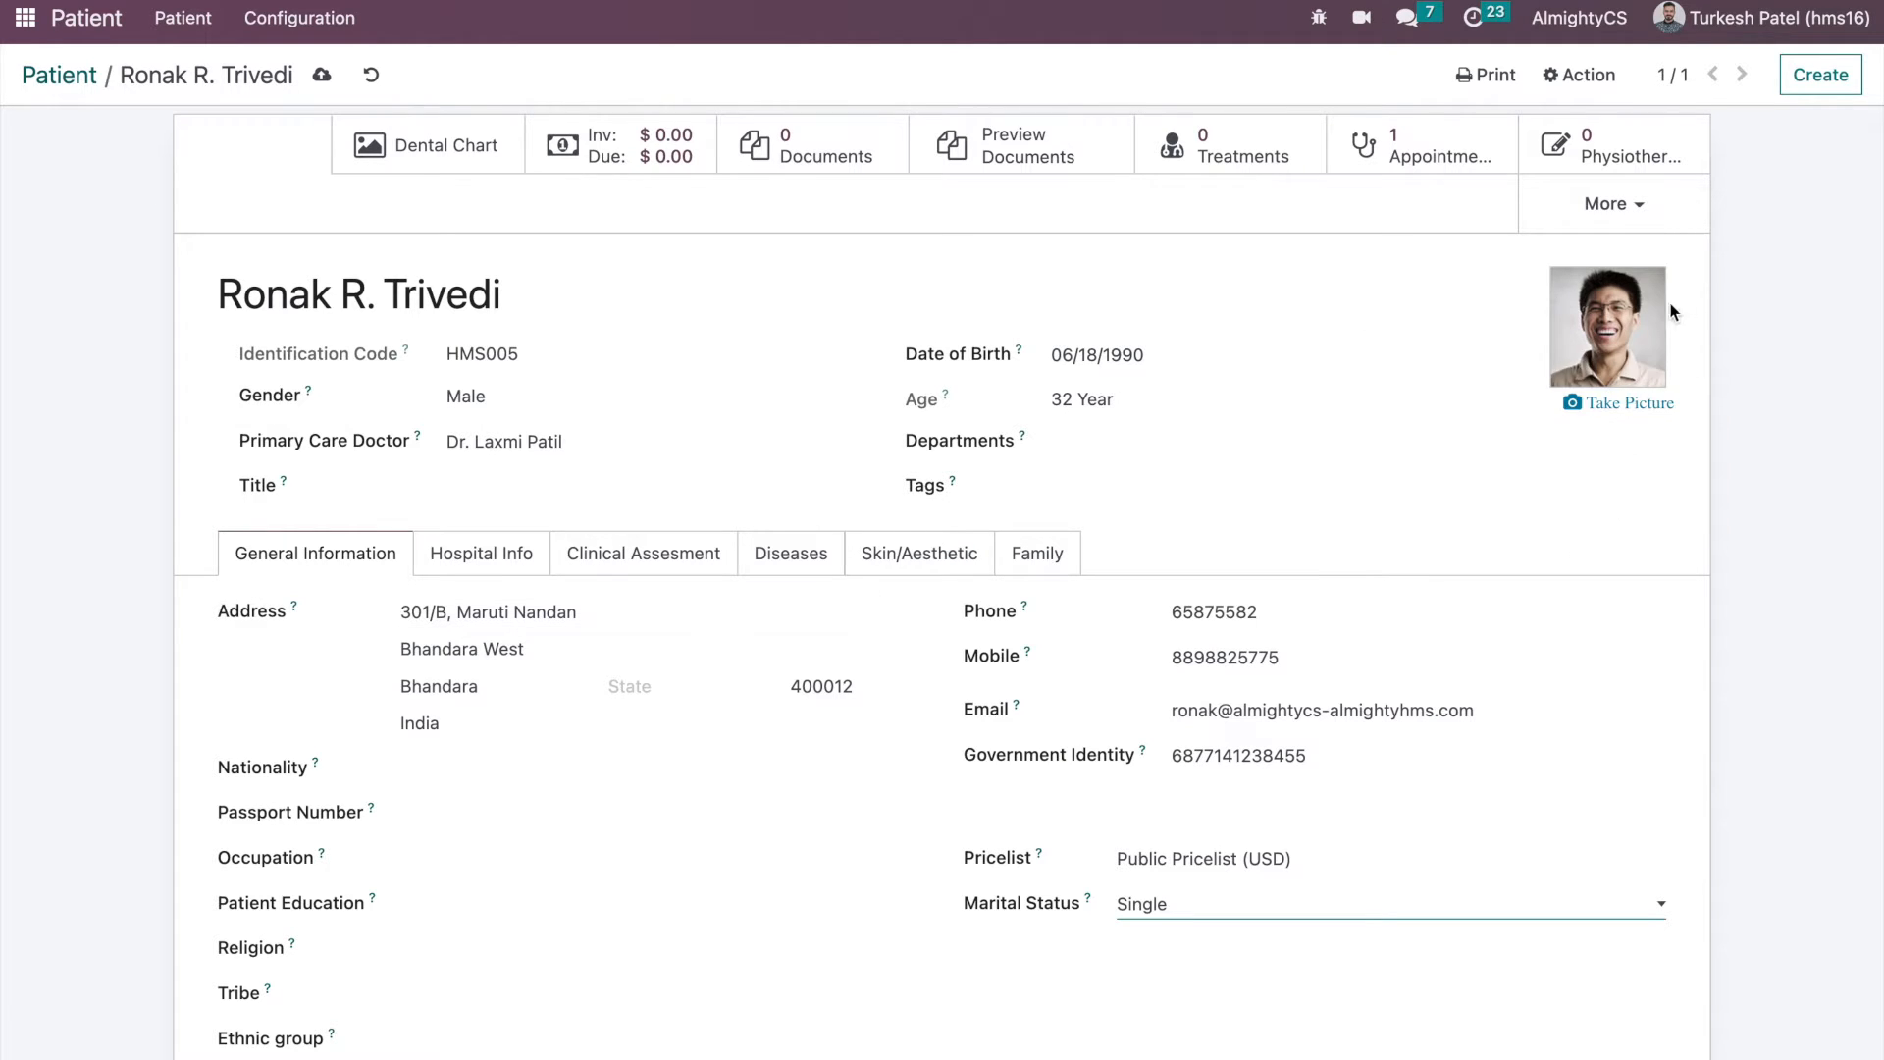
click(510, 555)
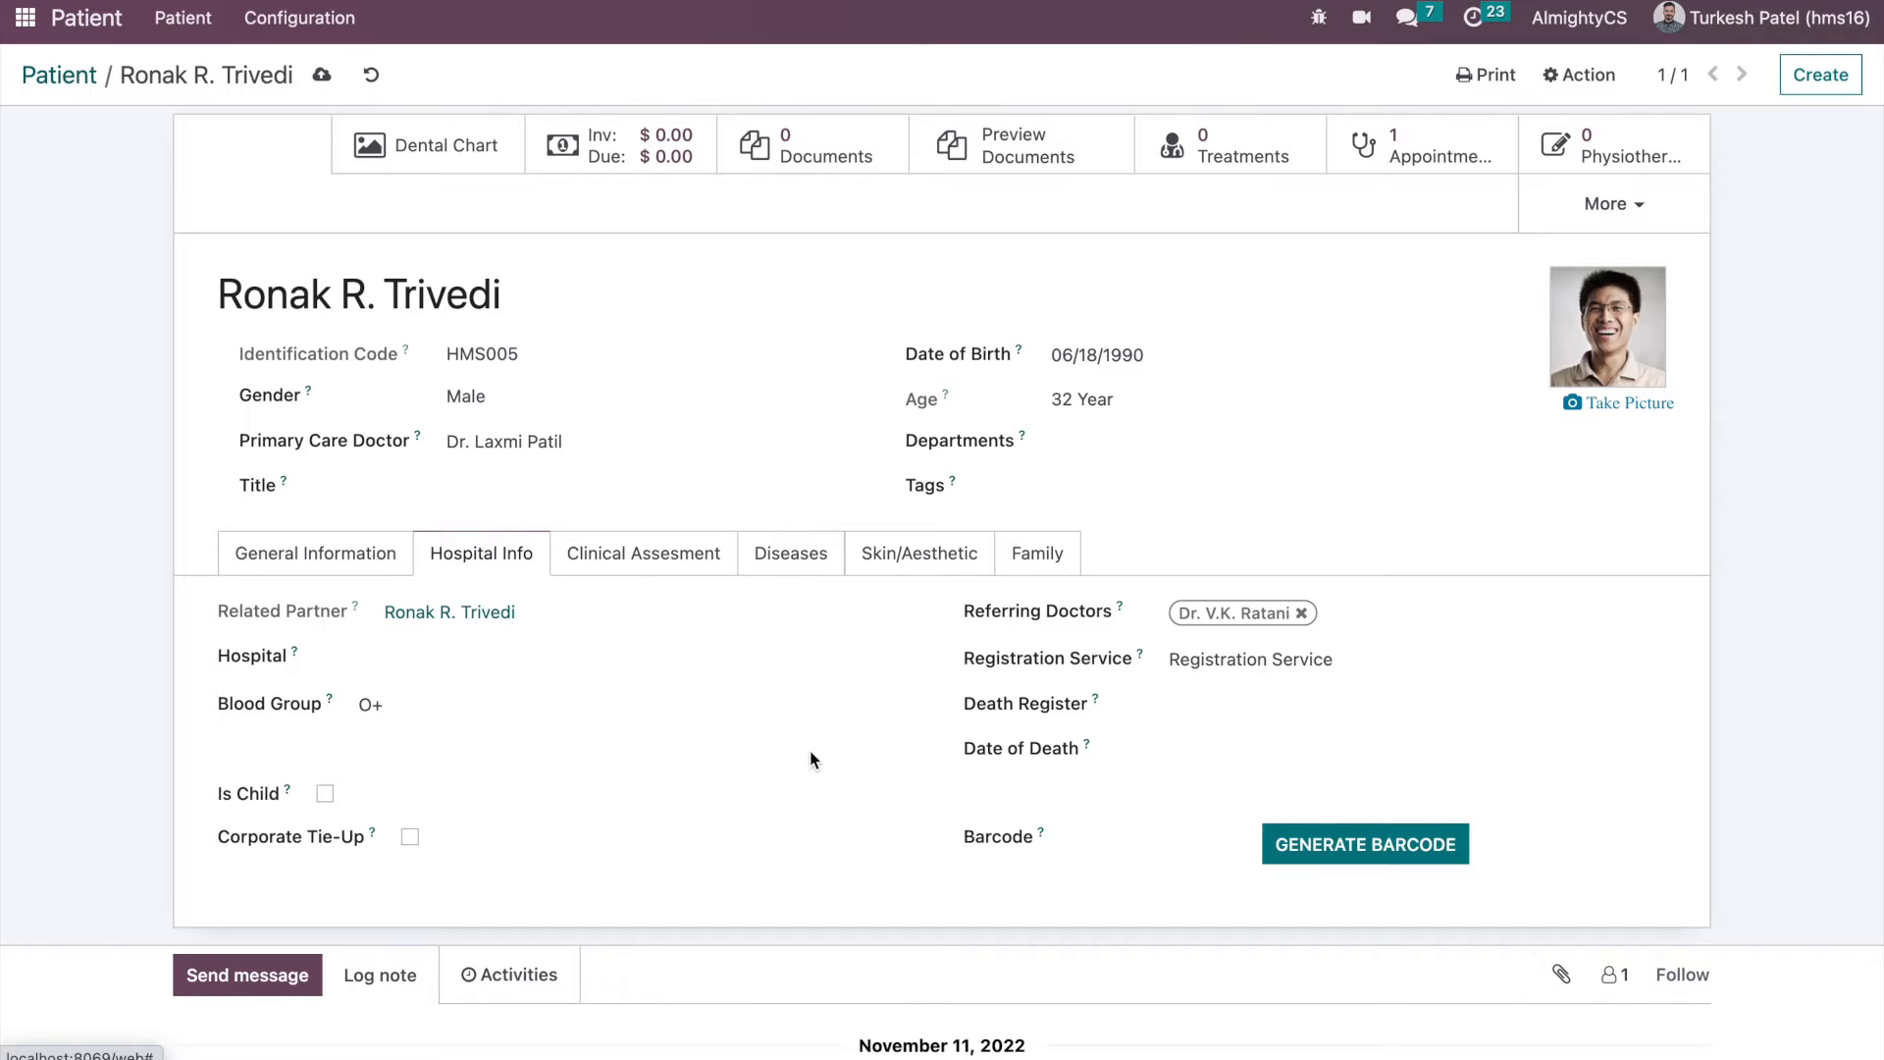
scroll(812, 755, up, 1)
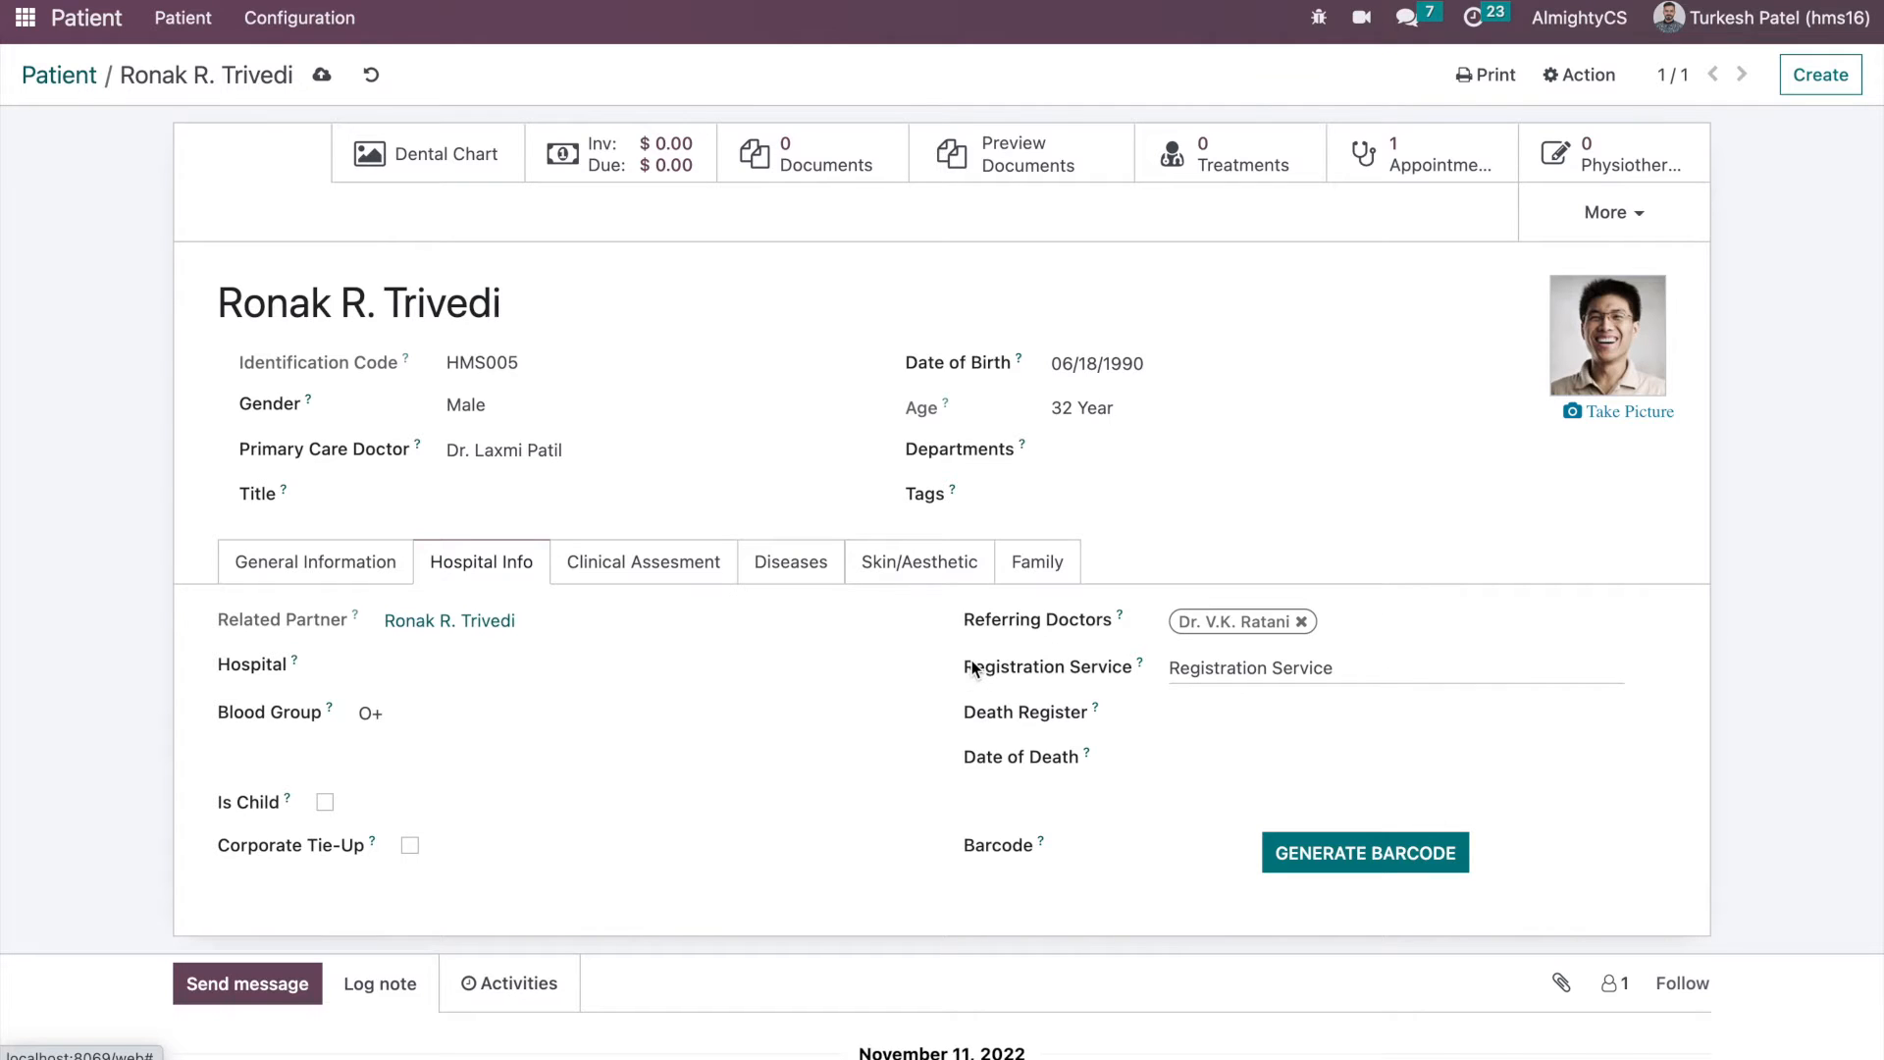
click(678, 566)
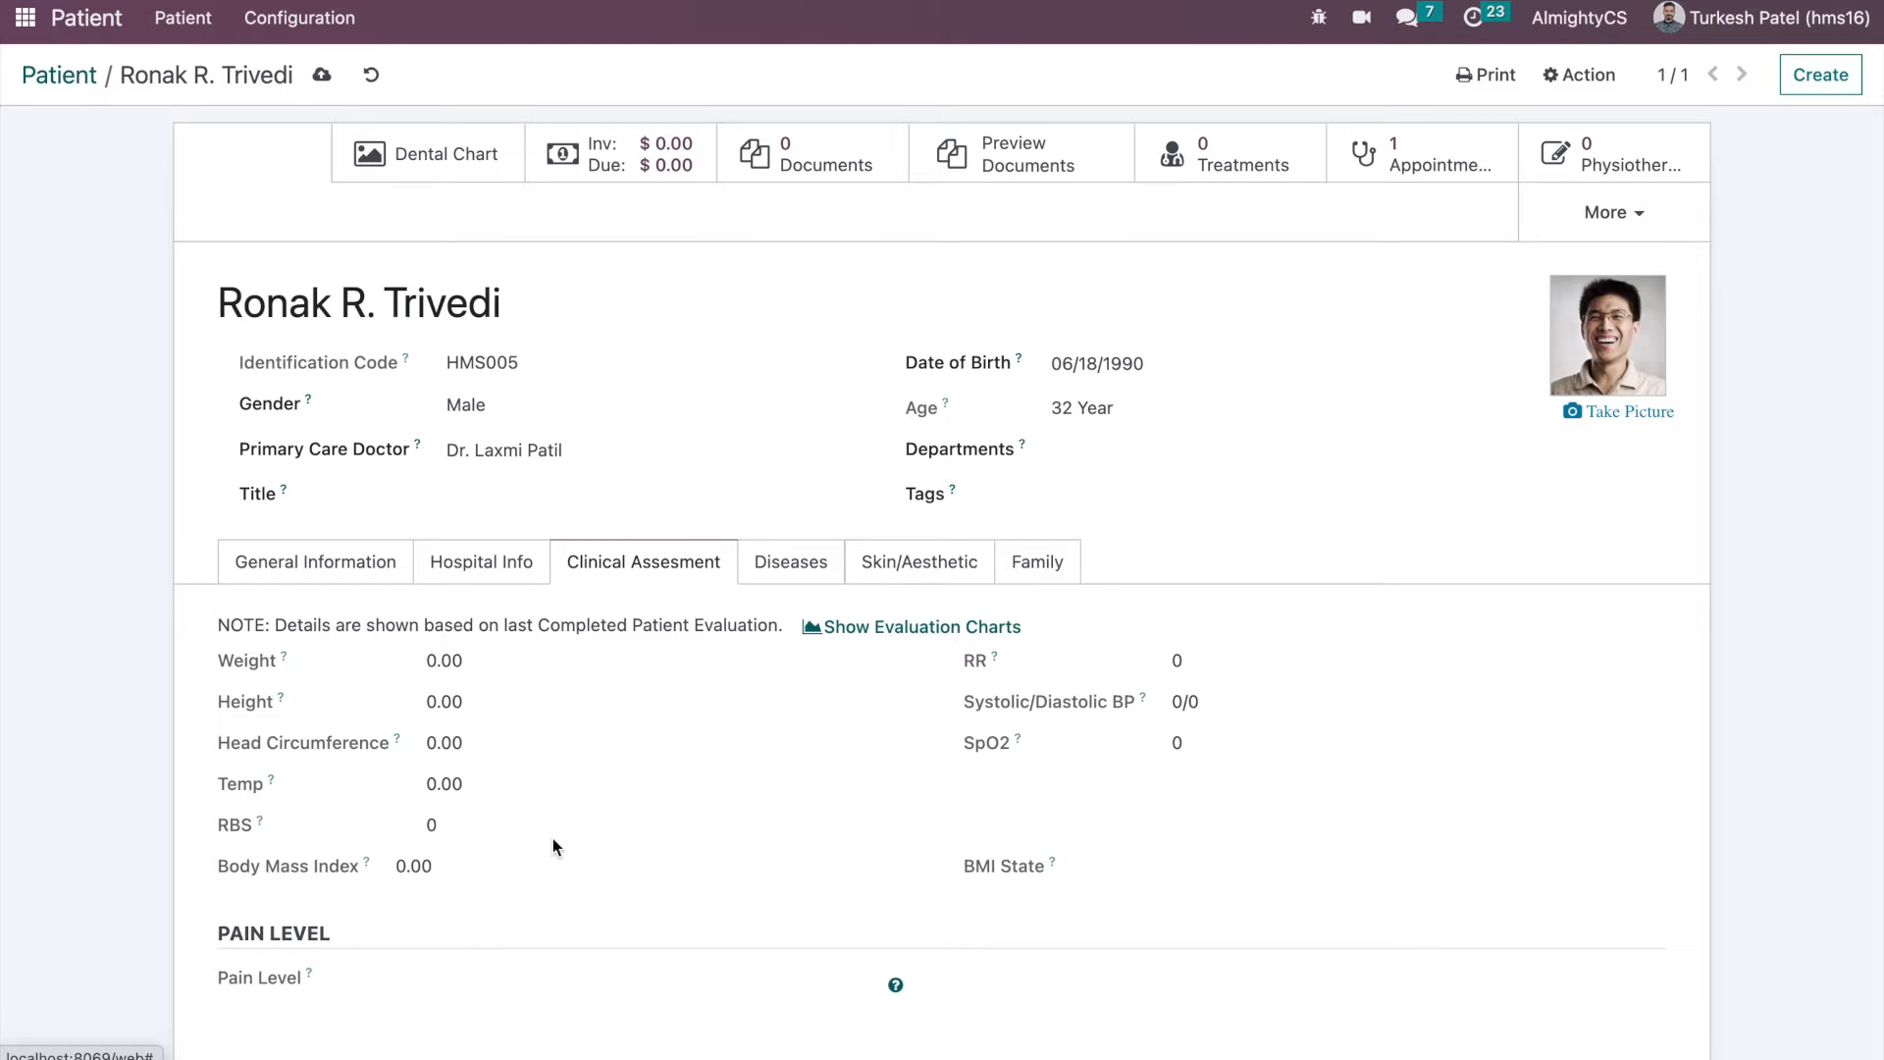
scroll(552, 838, down, 1)
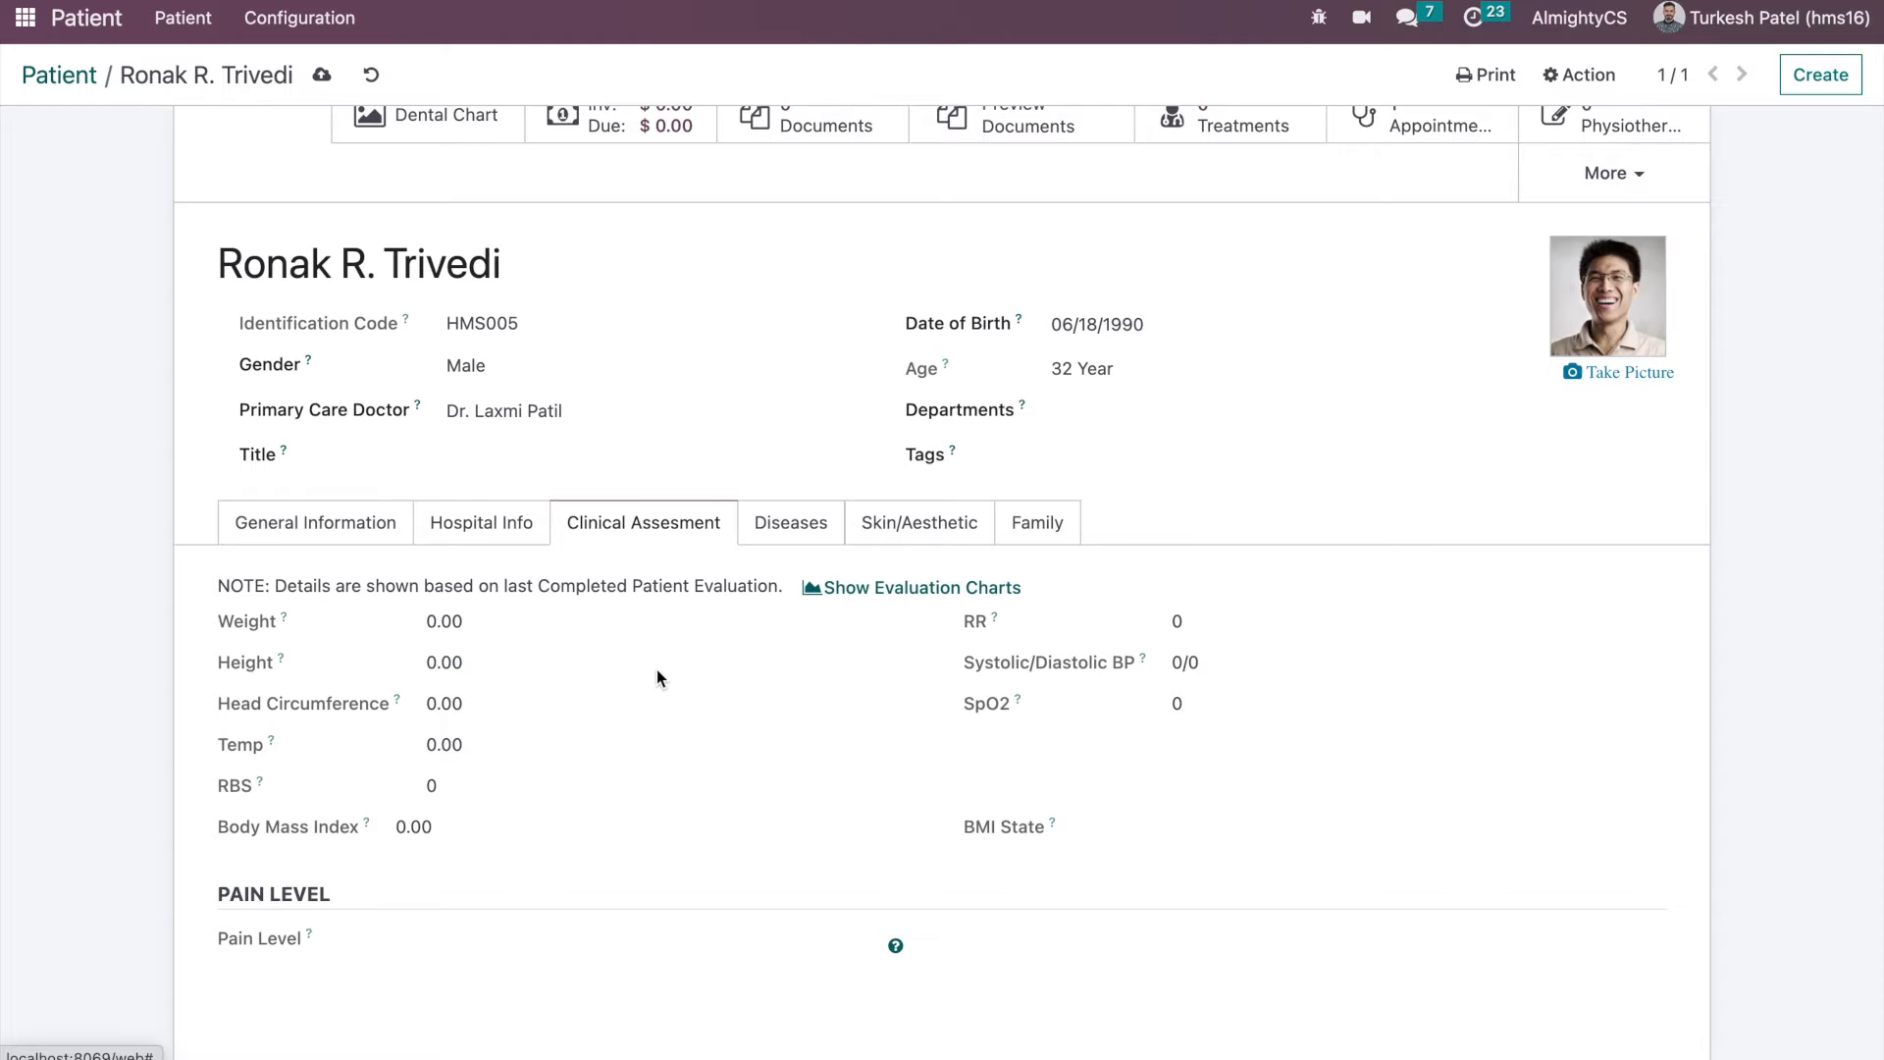
- Open the patient's evaluations and start a new patient evaluation
click(1609, 172)
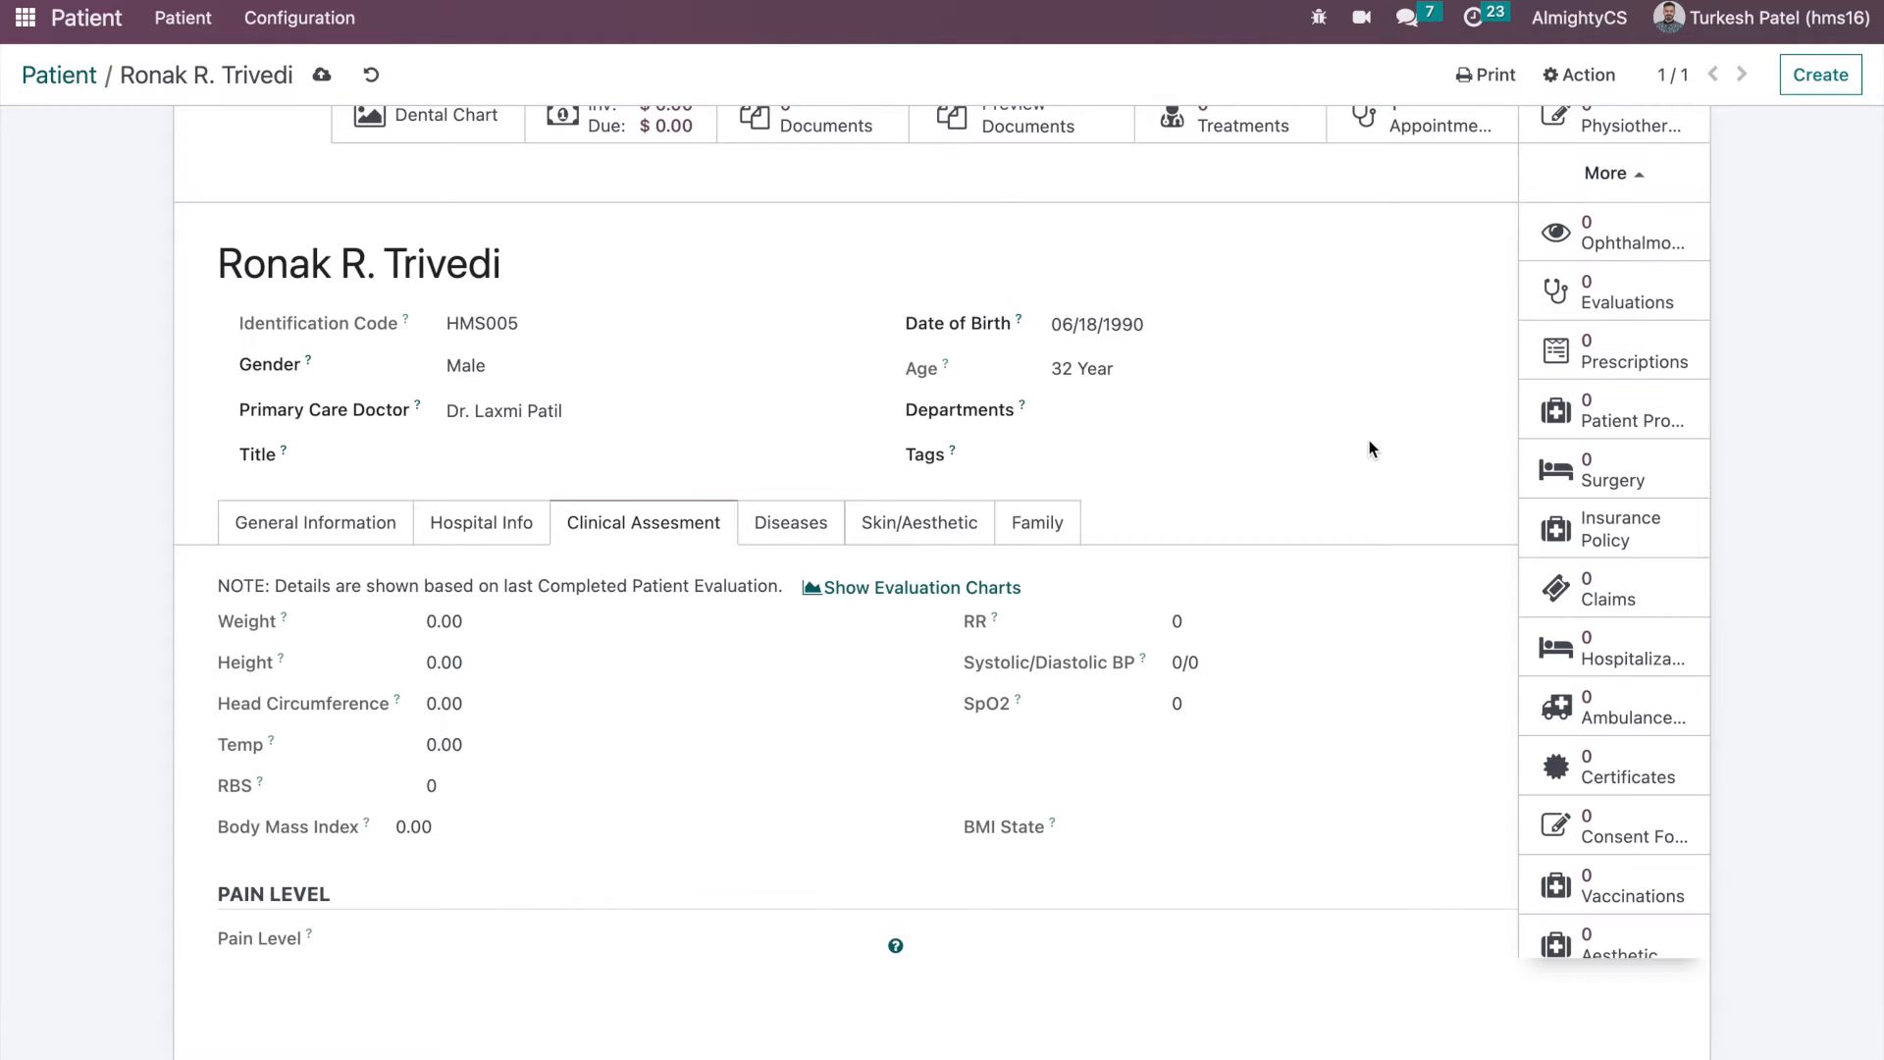
scroll(1276, 461, up, 1)
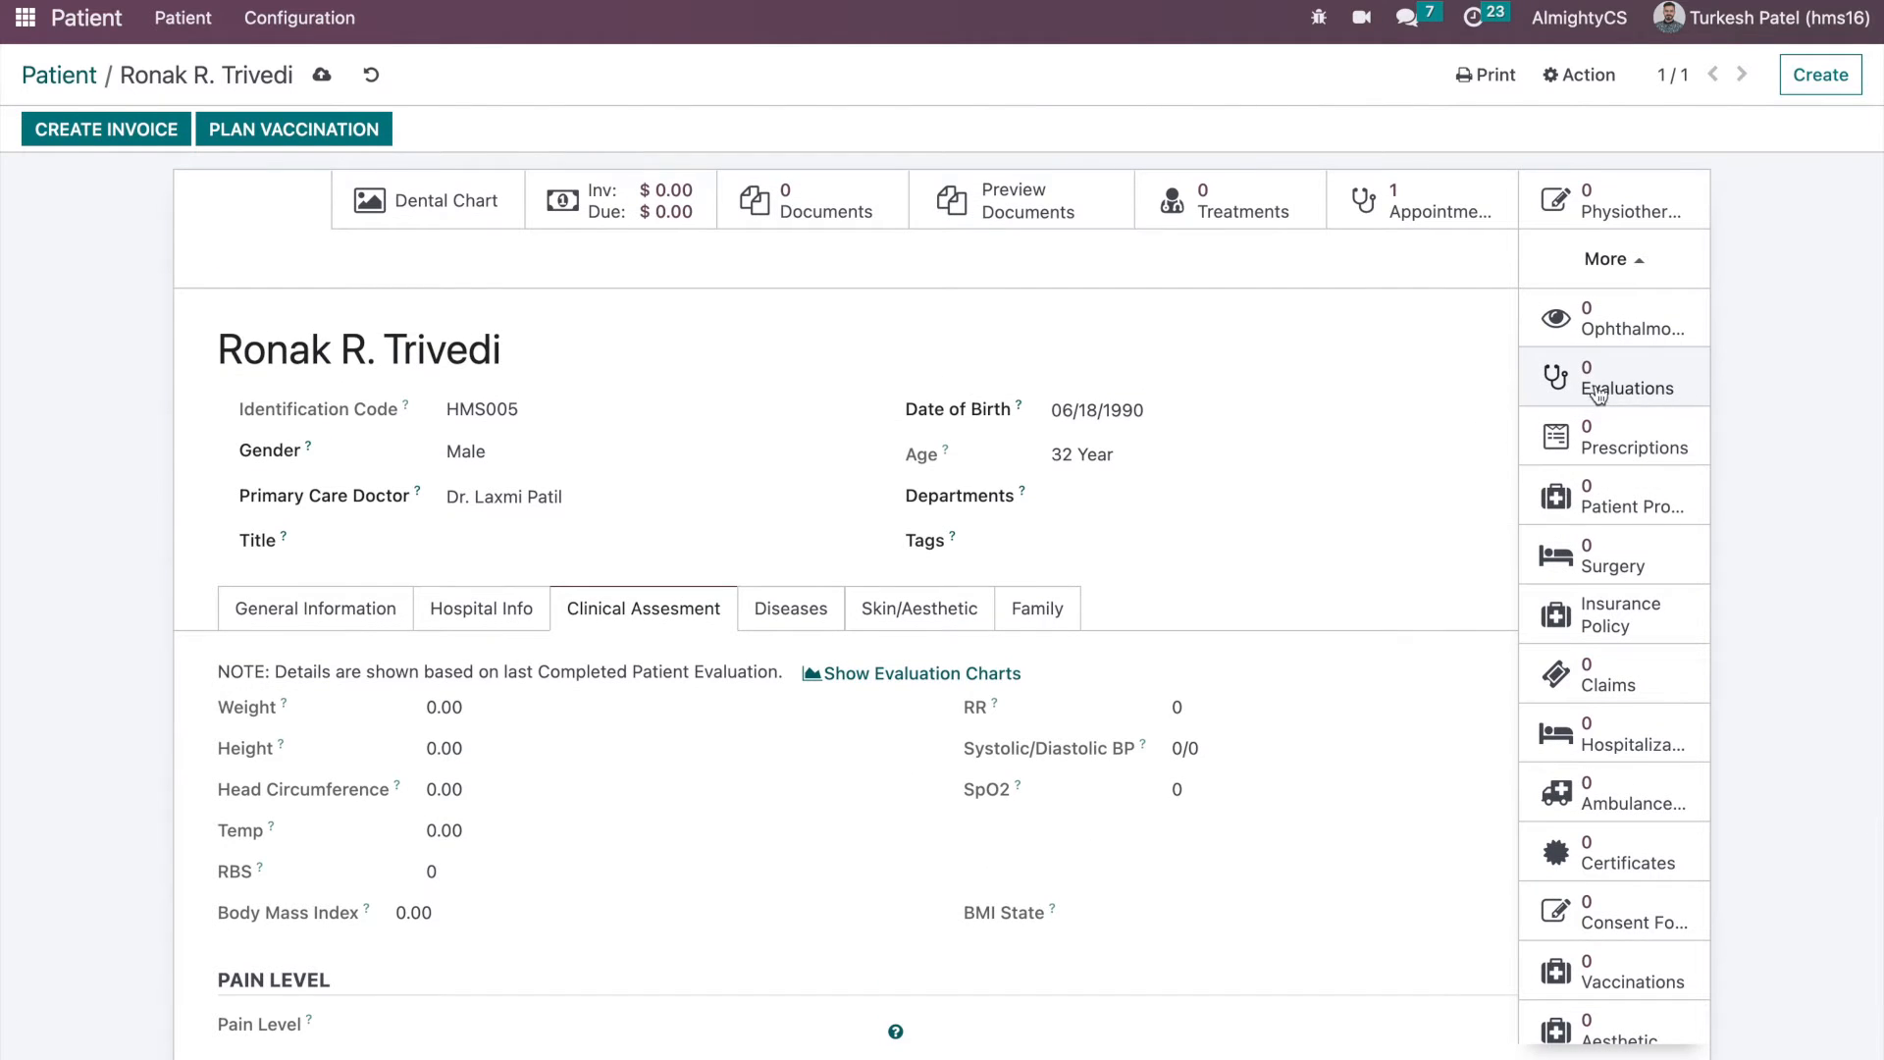
click(1669, 377)
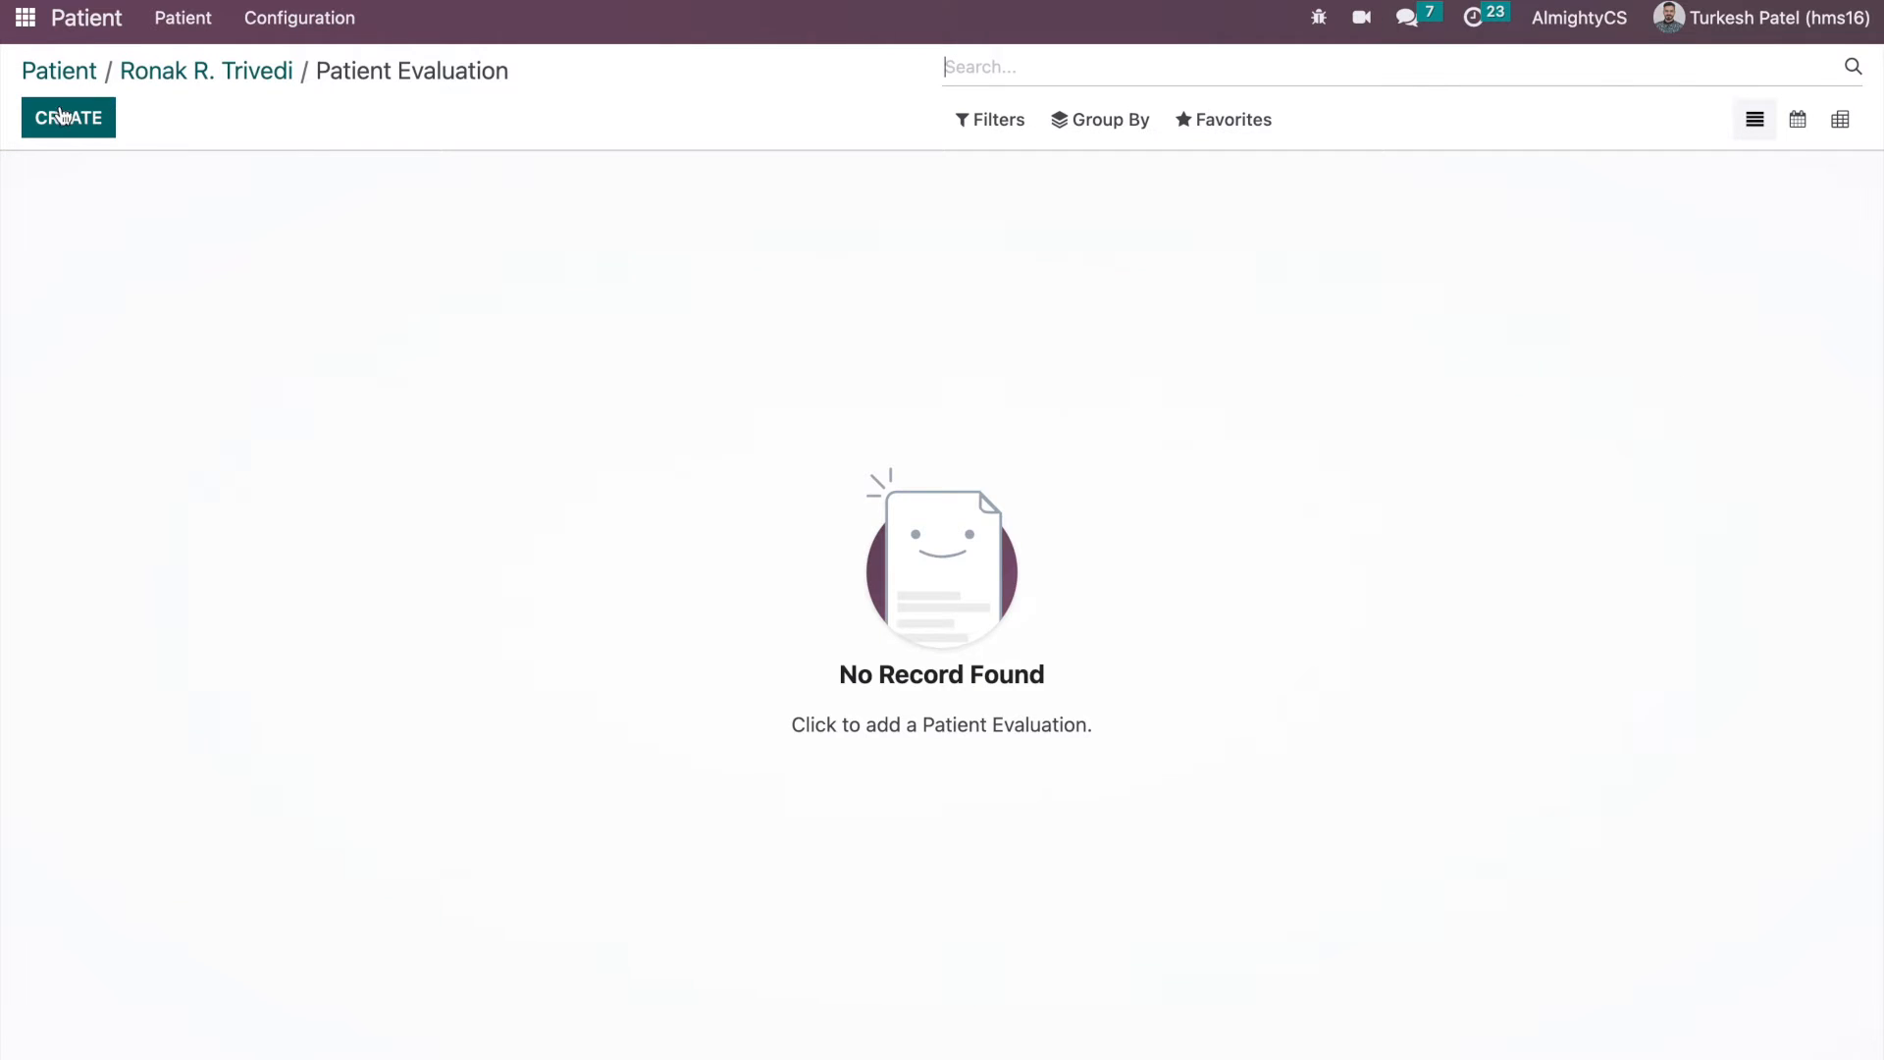
click(66, 116)
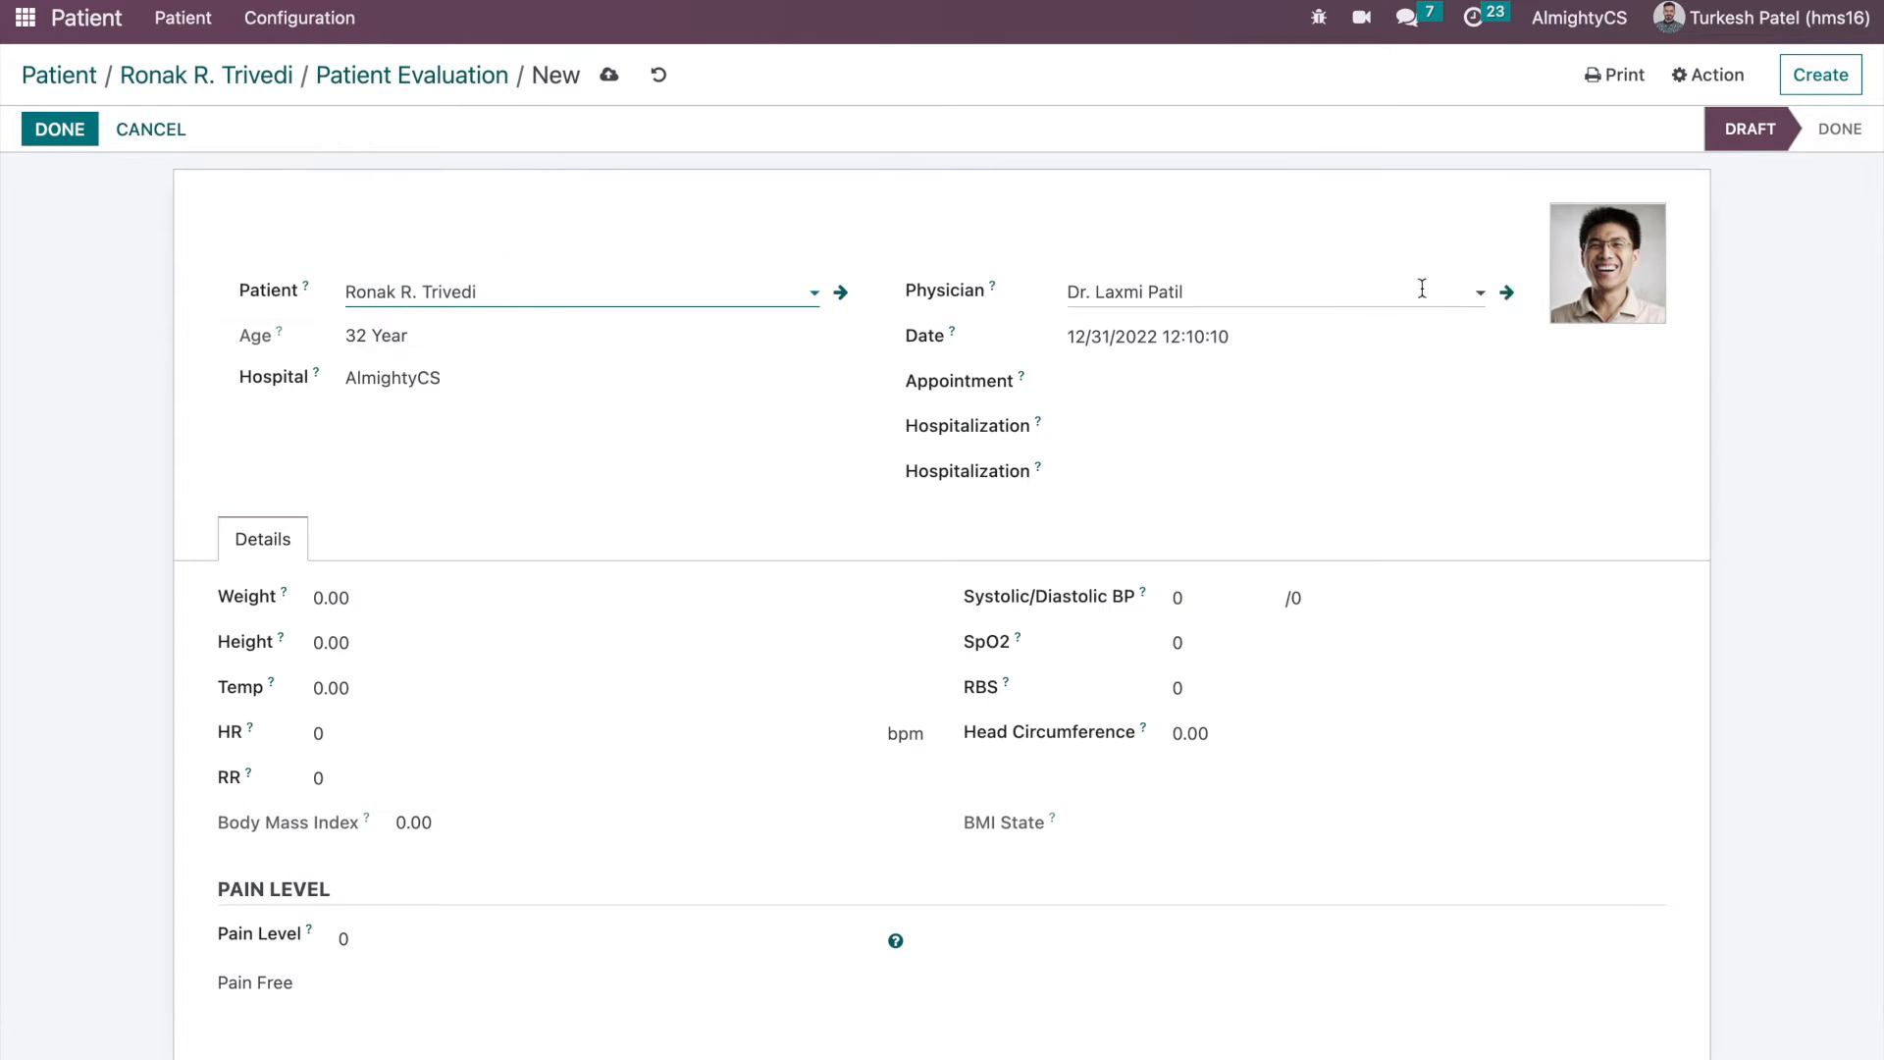
- Fill in the evaluation with weight 71, height 161 and temperature 101
click(409, 599)
text(71)
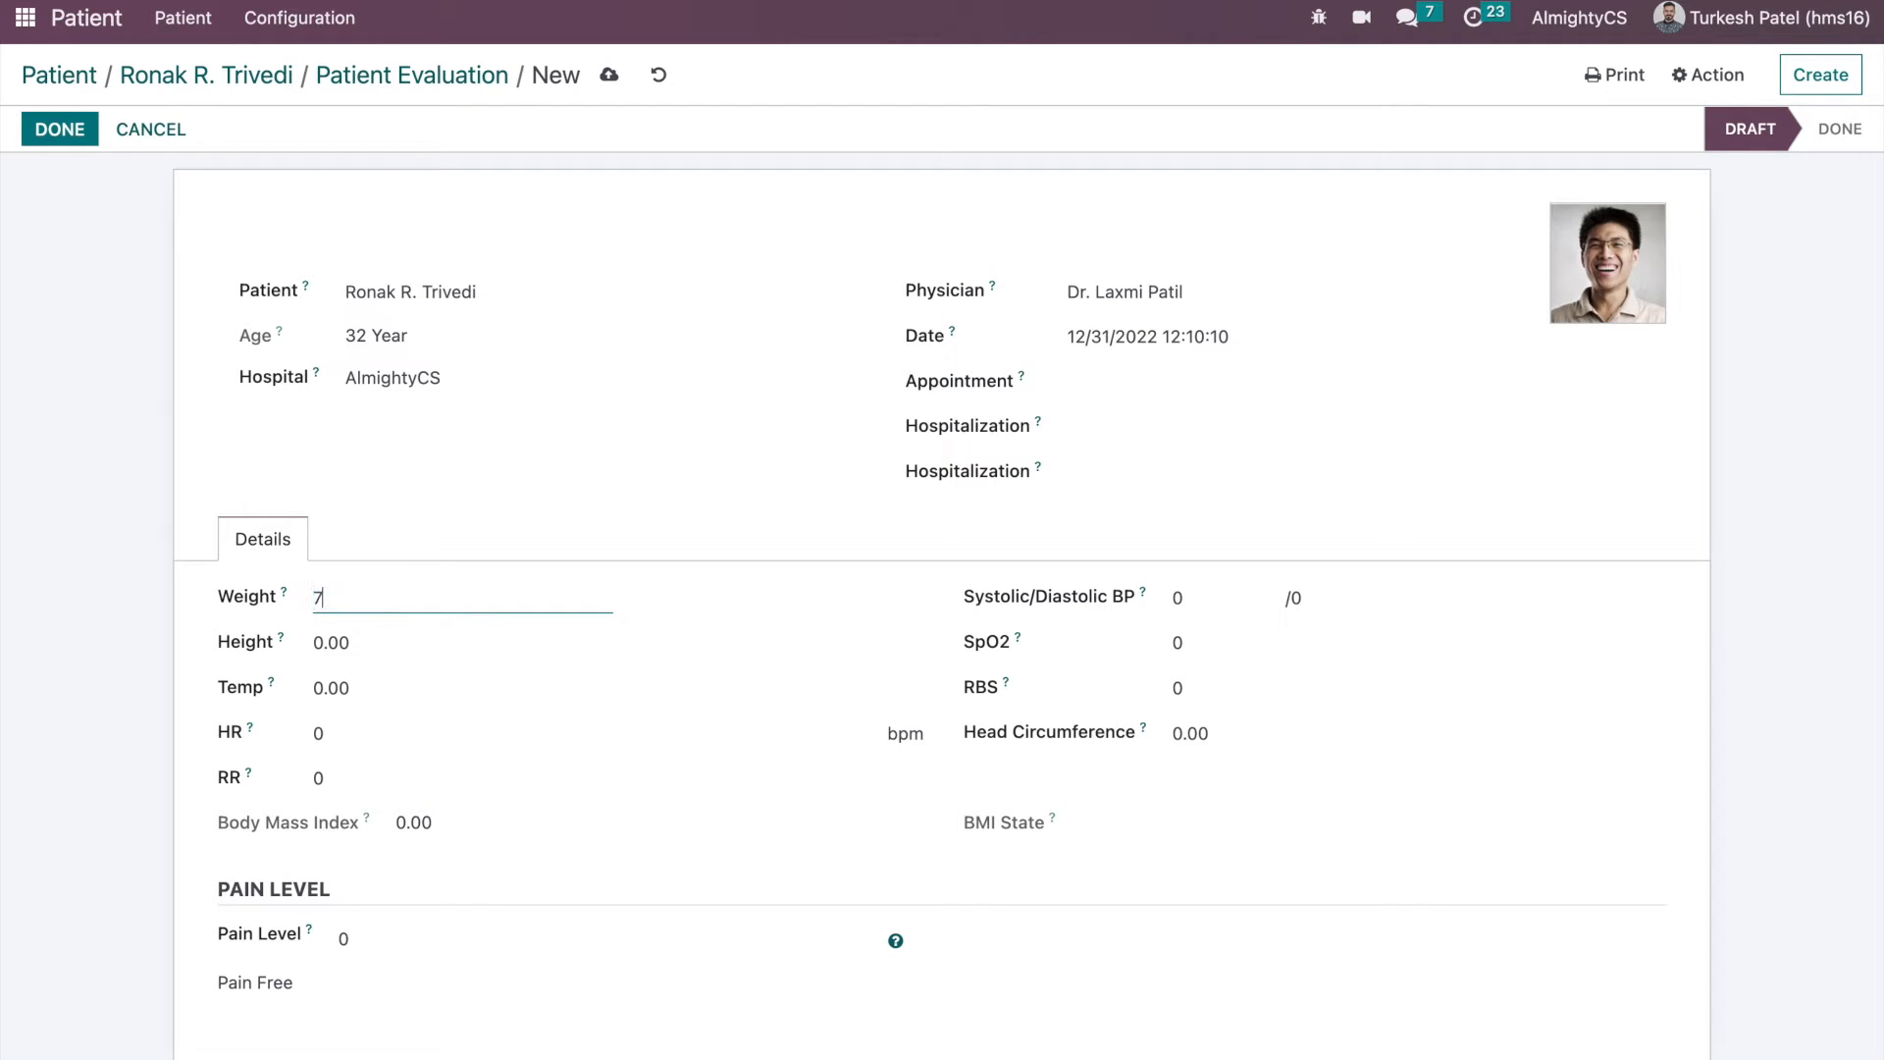
key(Tab)
text(161)
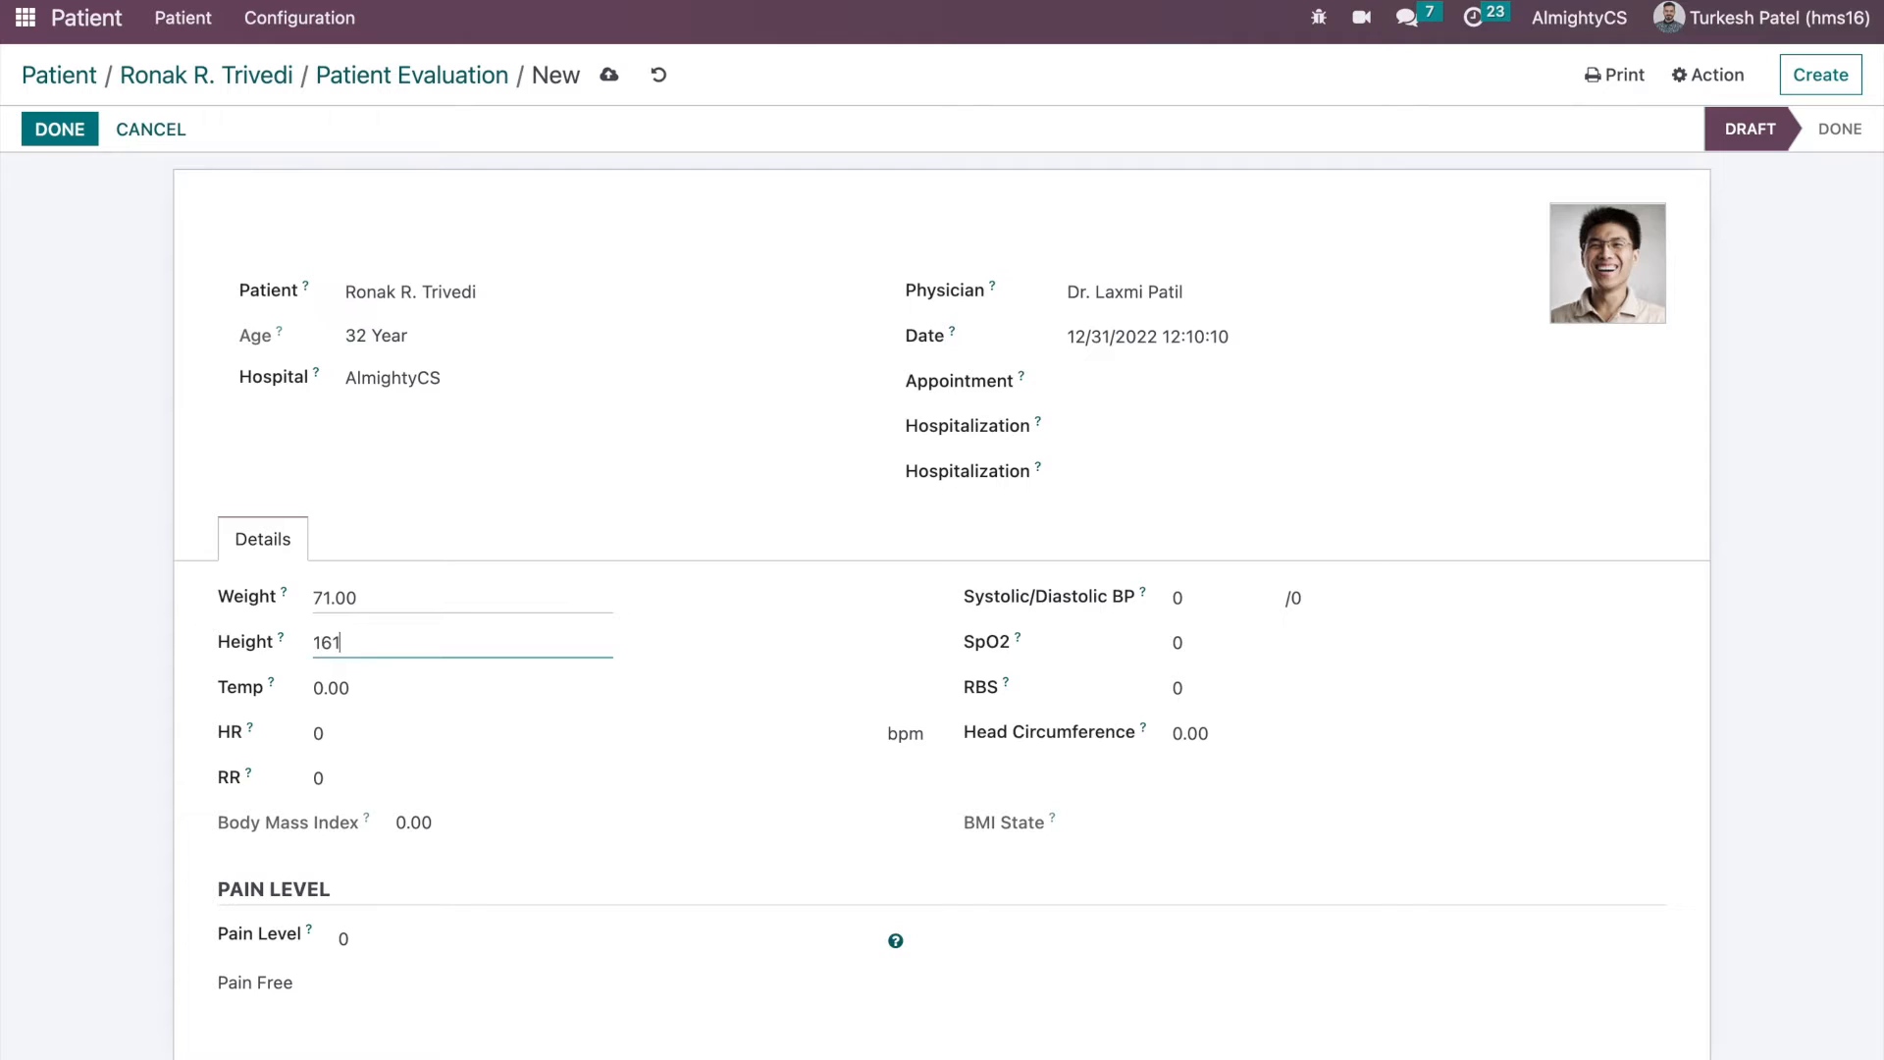
key(Tab)
text(101)
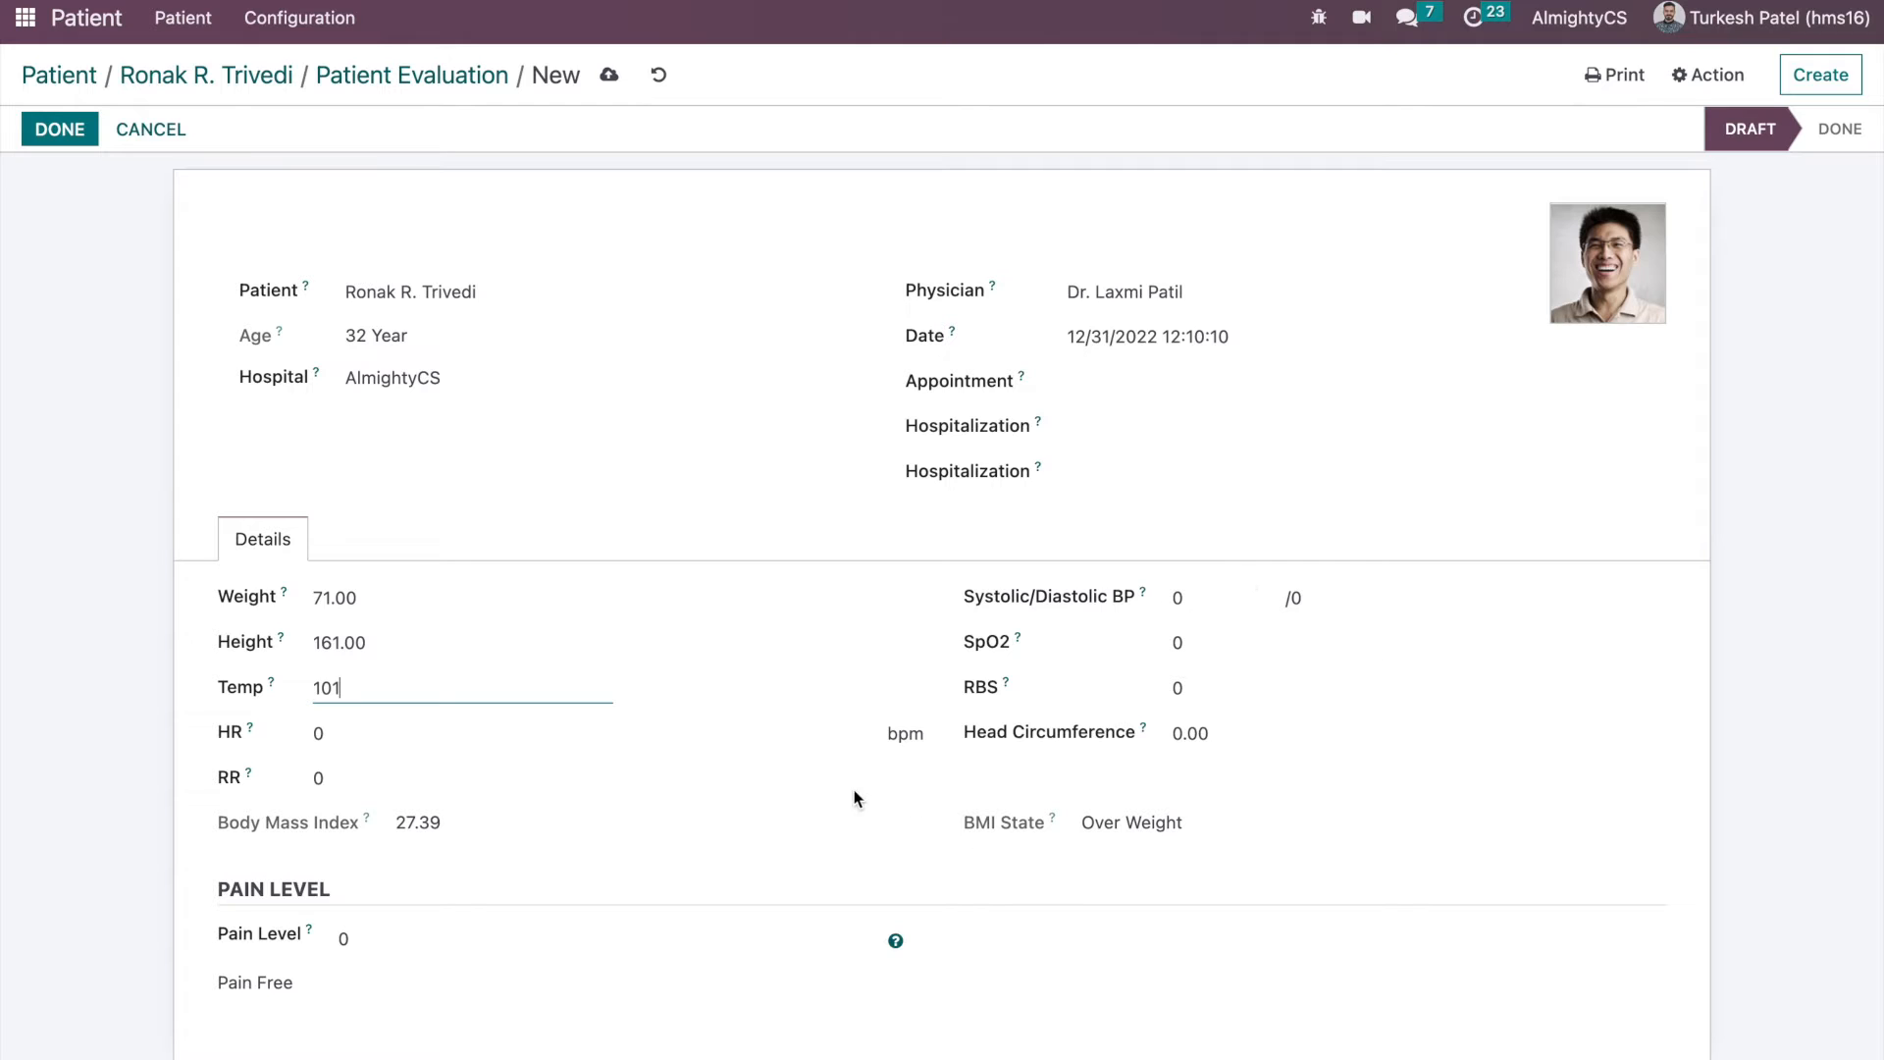
- View the pain level reference chart and close it
scroll(917, 671, down, 1)
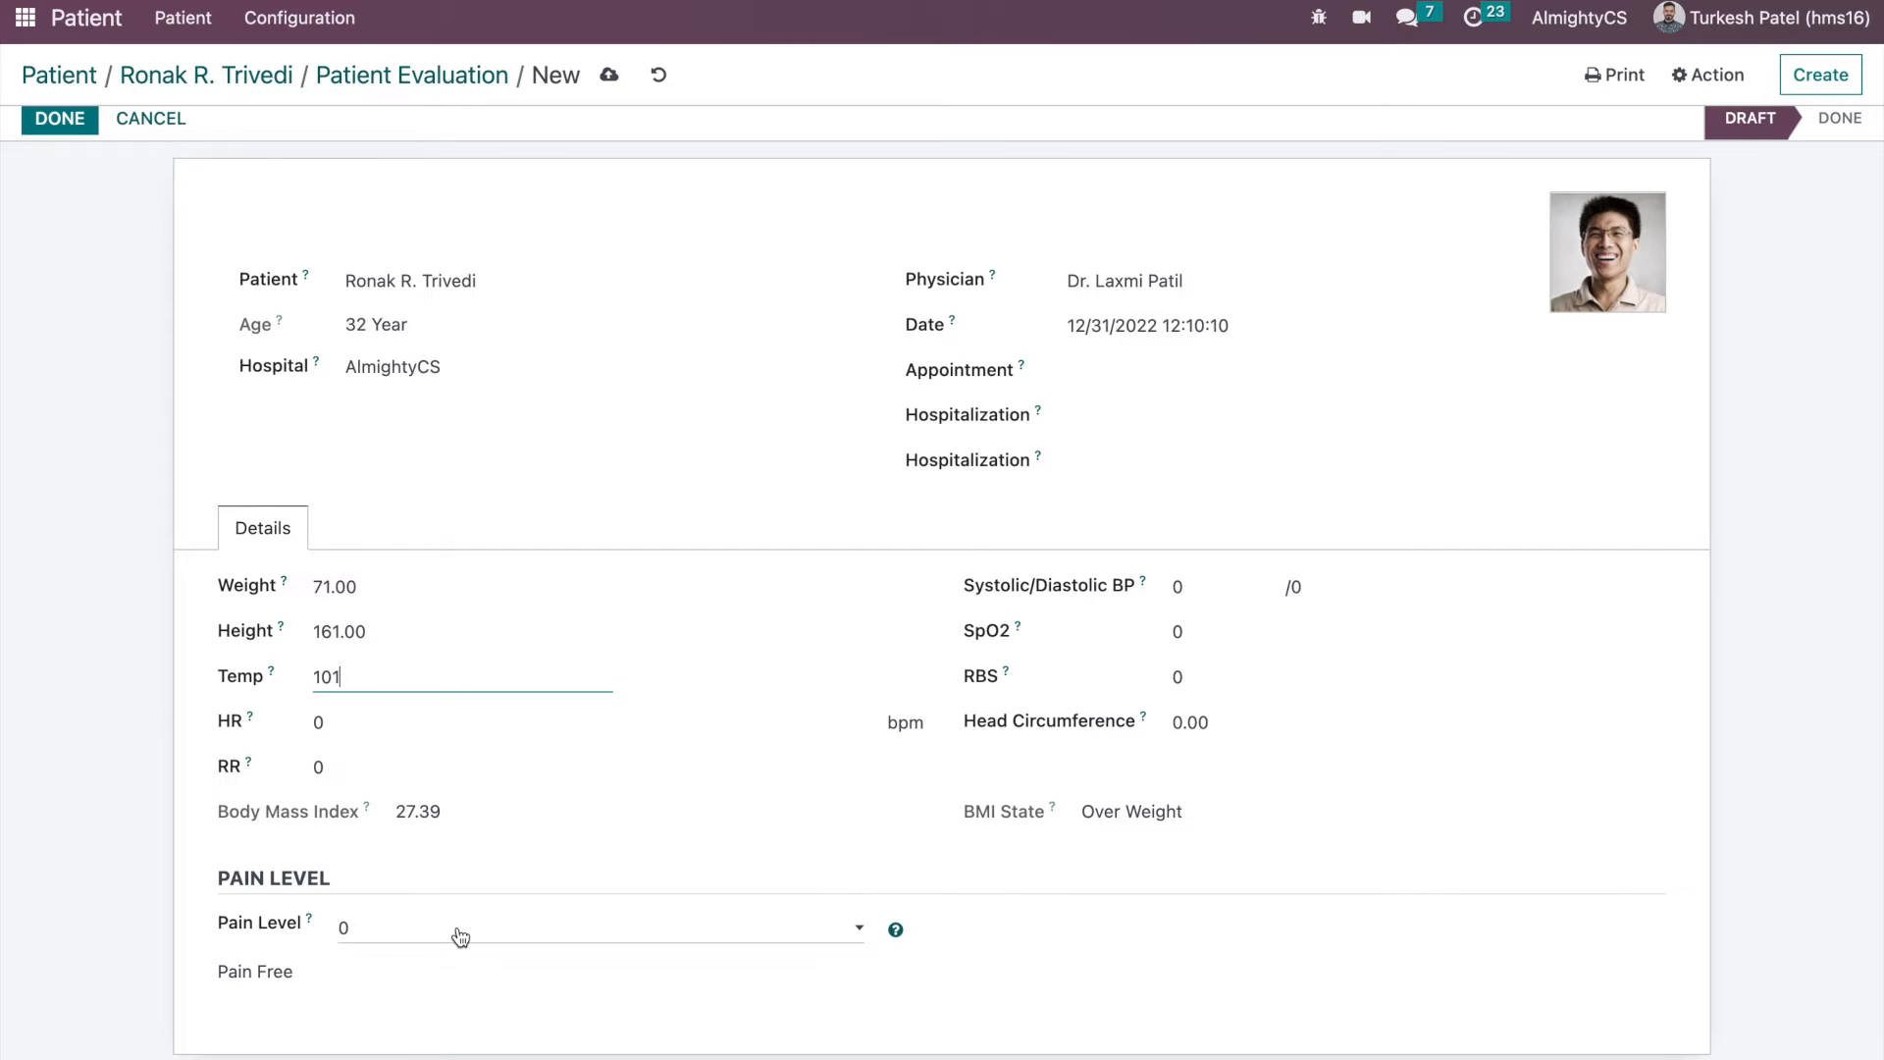
click(895, 930)
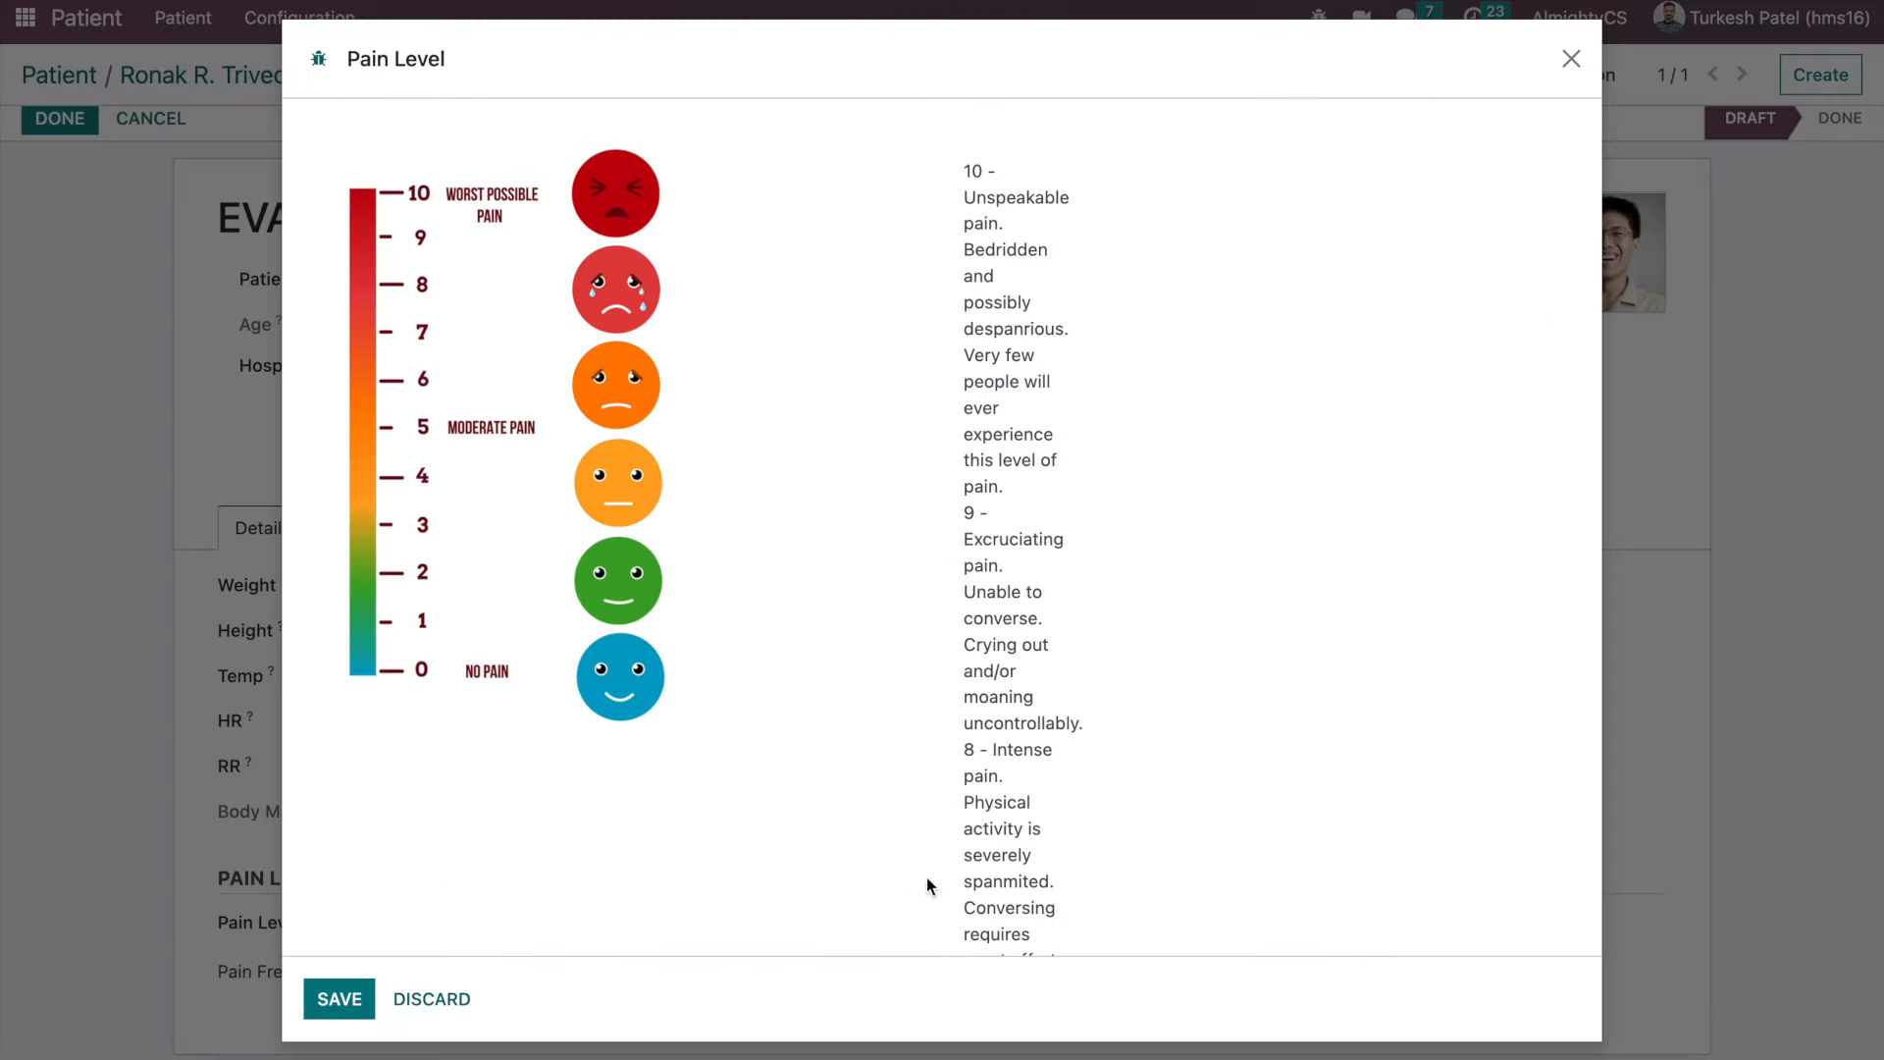
click(1571, 59)
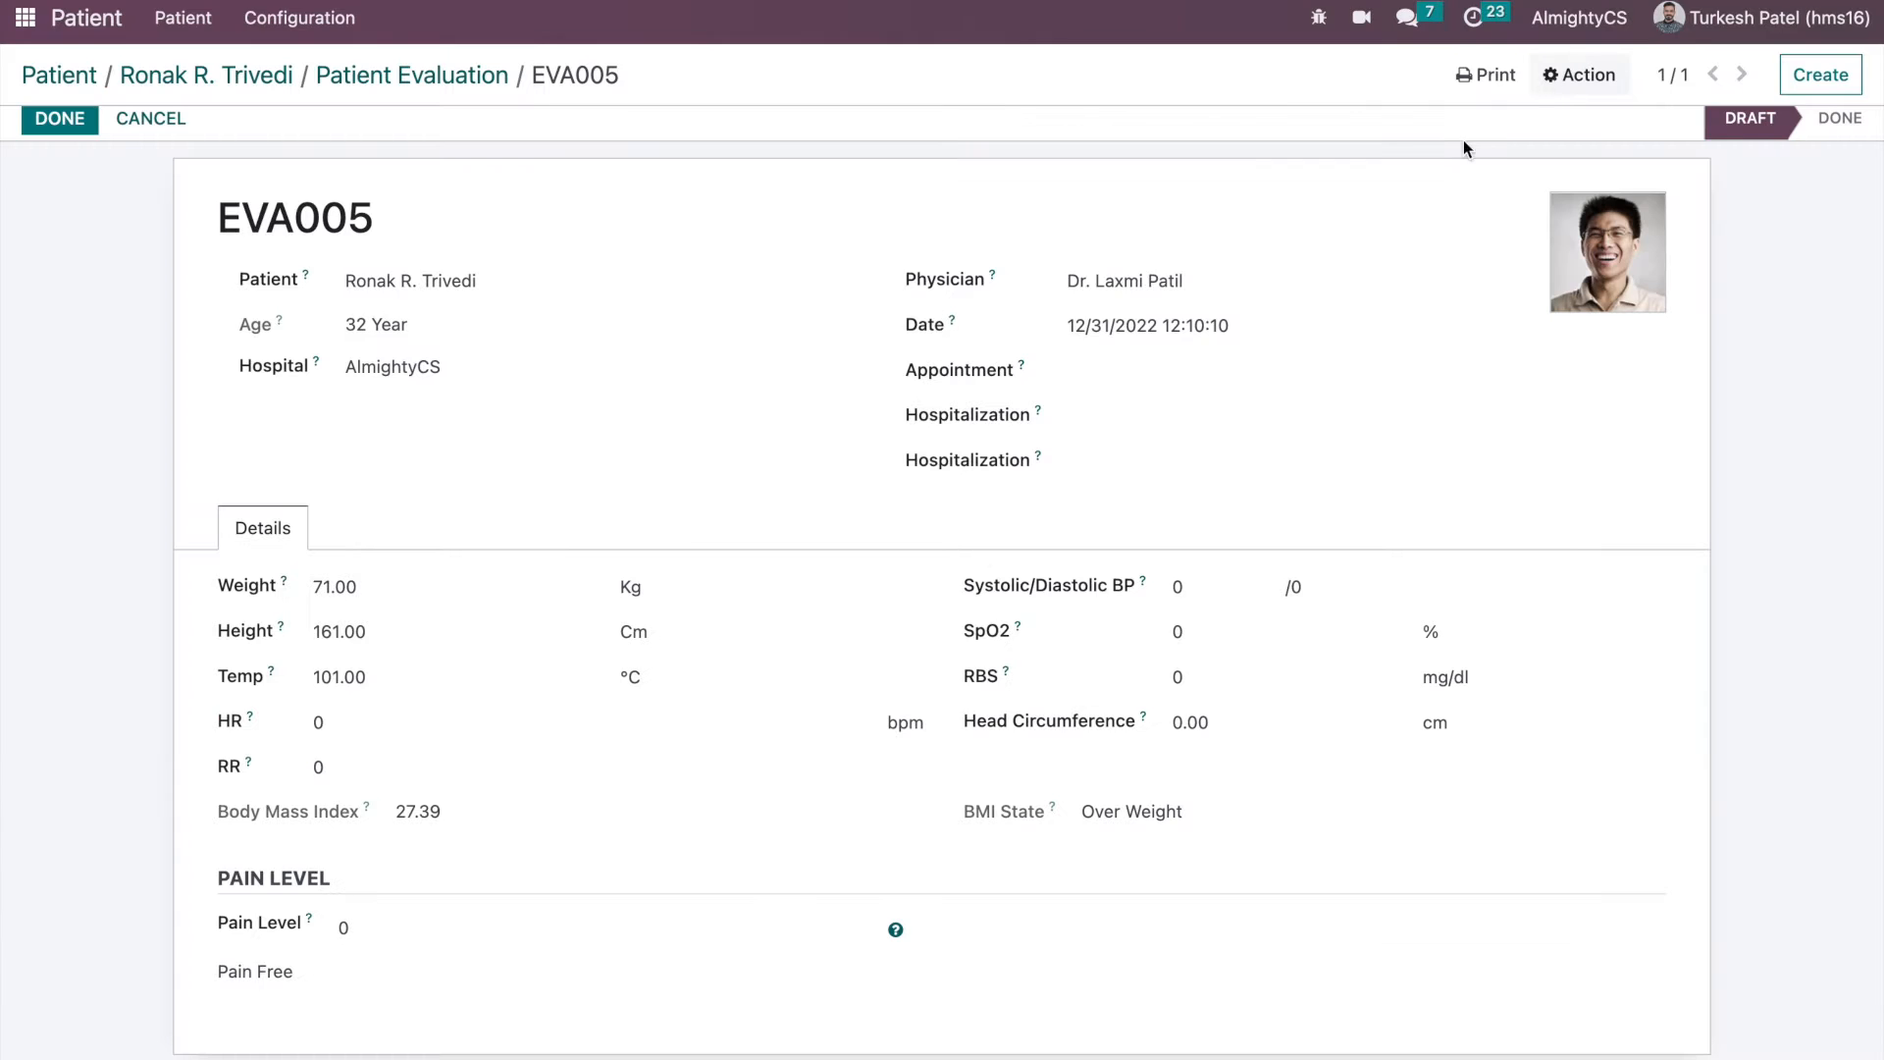
- Set the evaluation's pain level to 1 and mark the evaluation as done
click(365, 930)
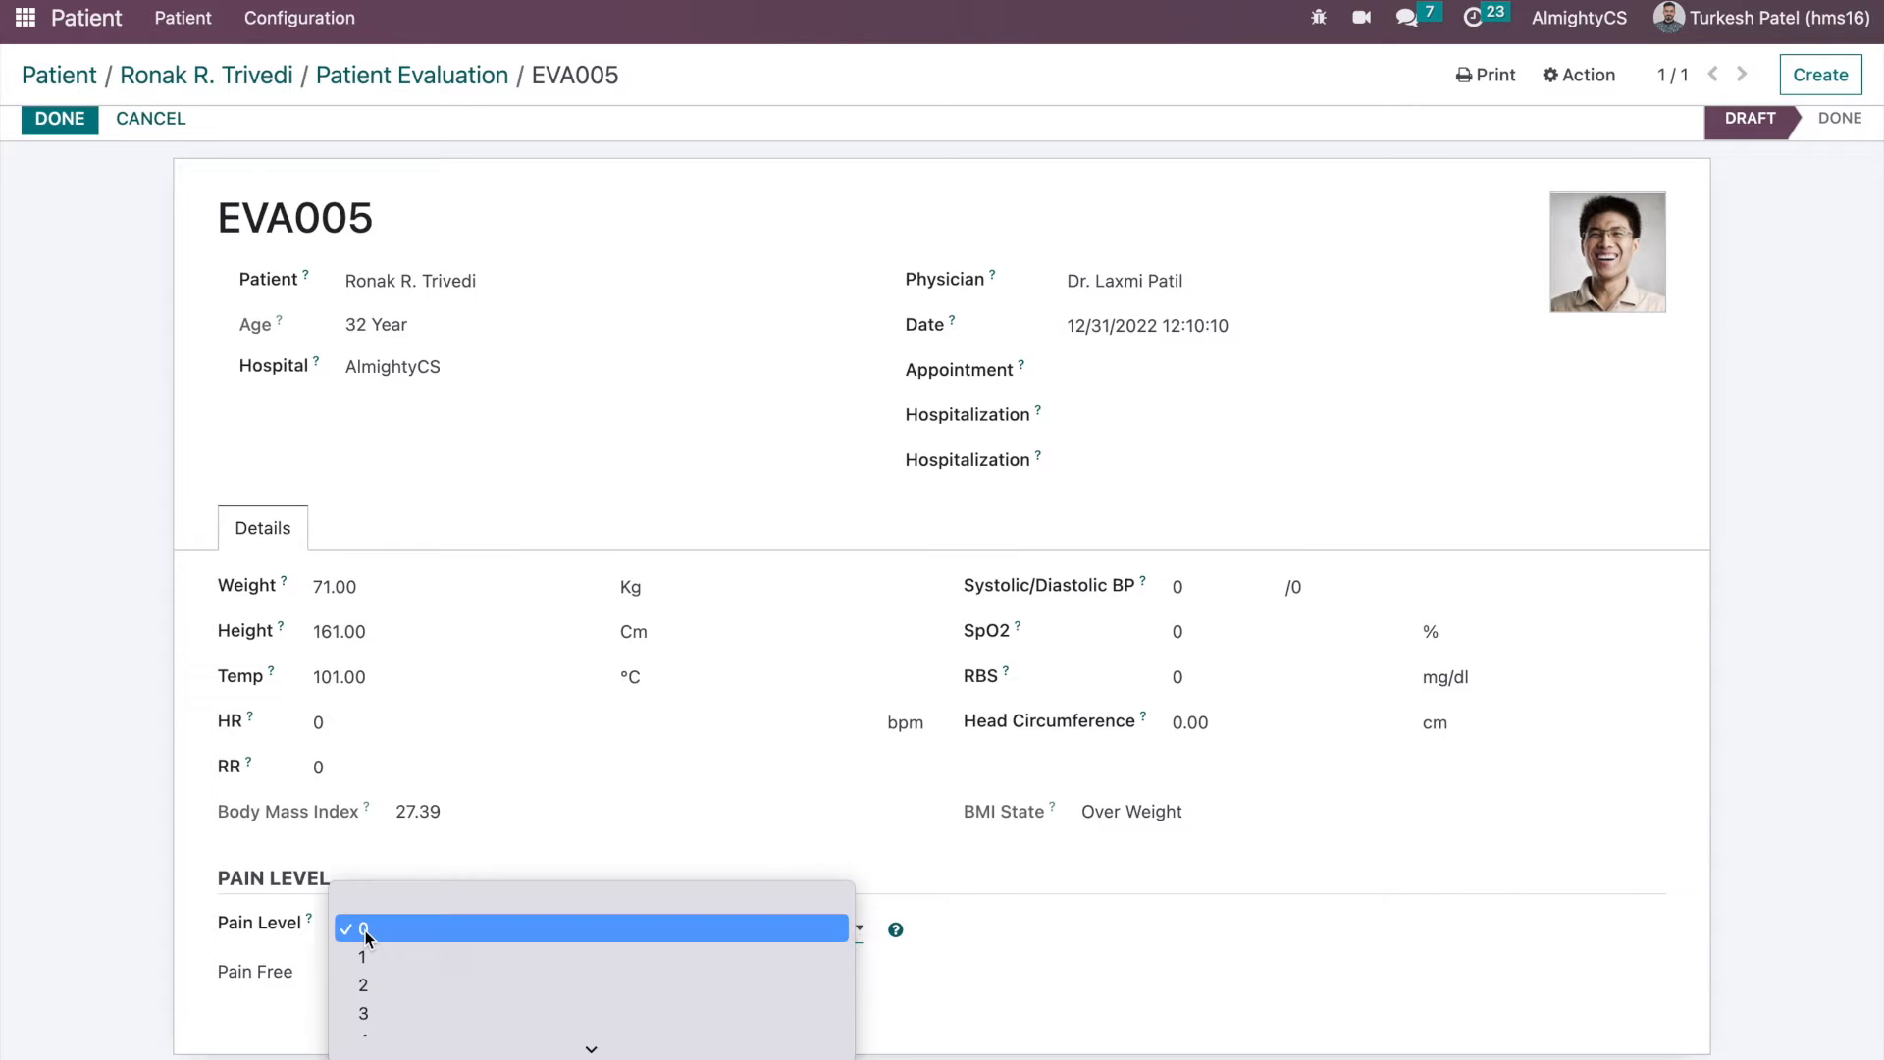
click(369, 970)
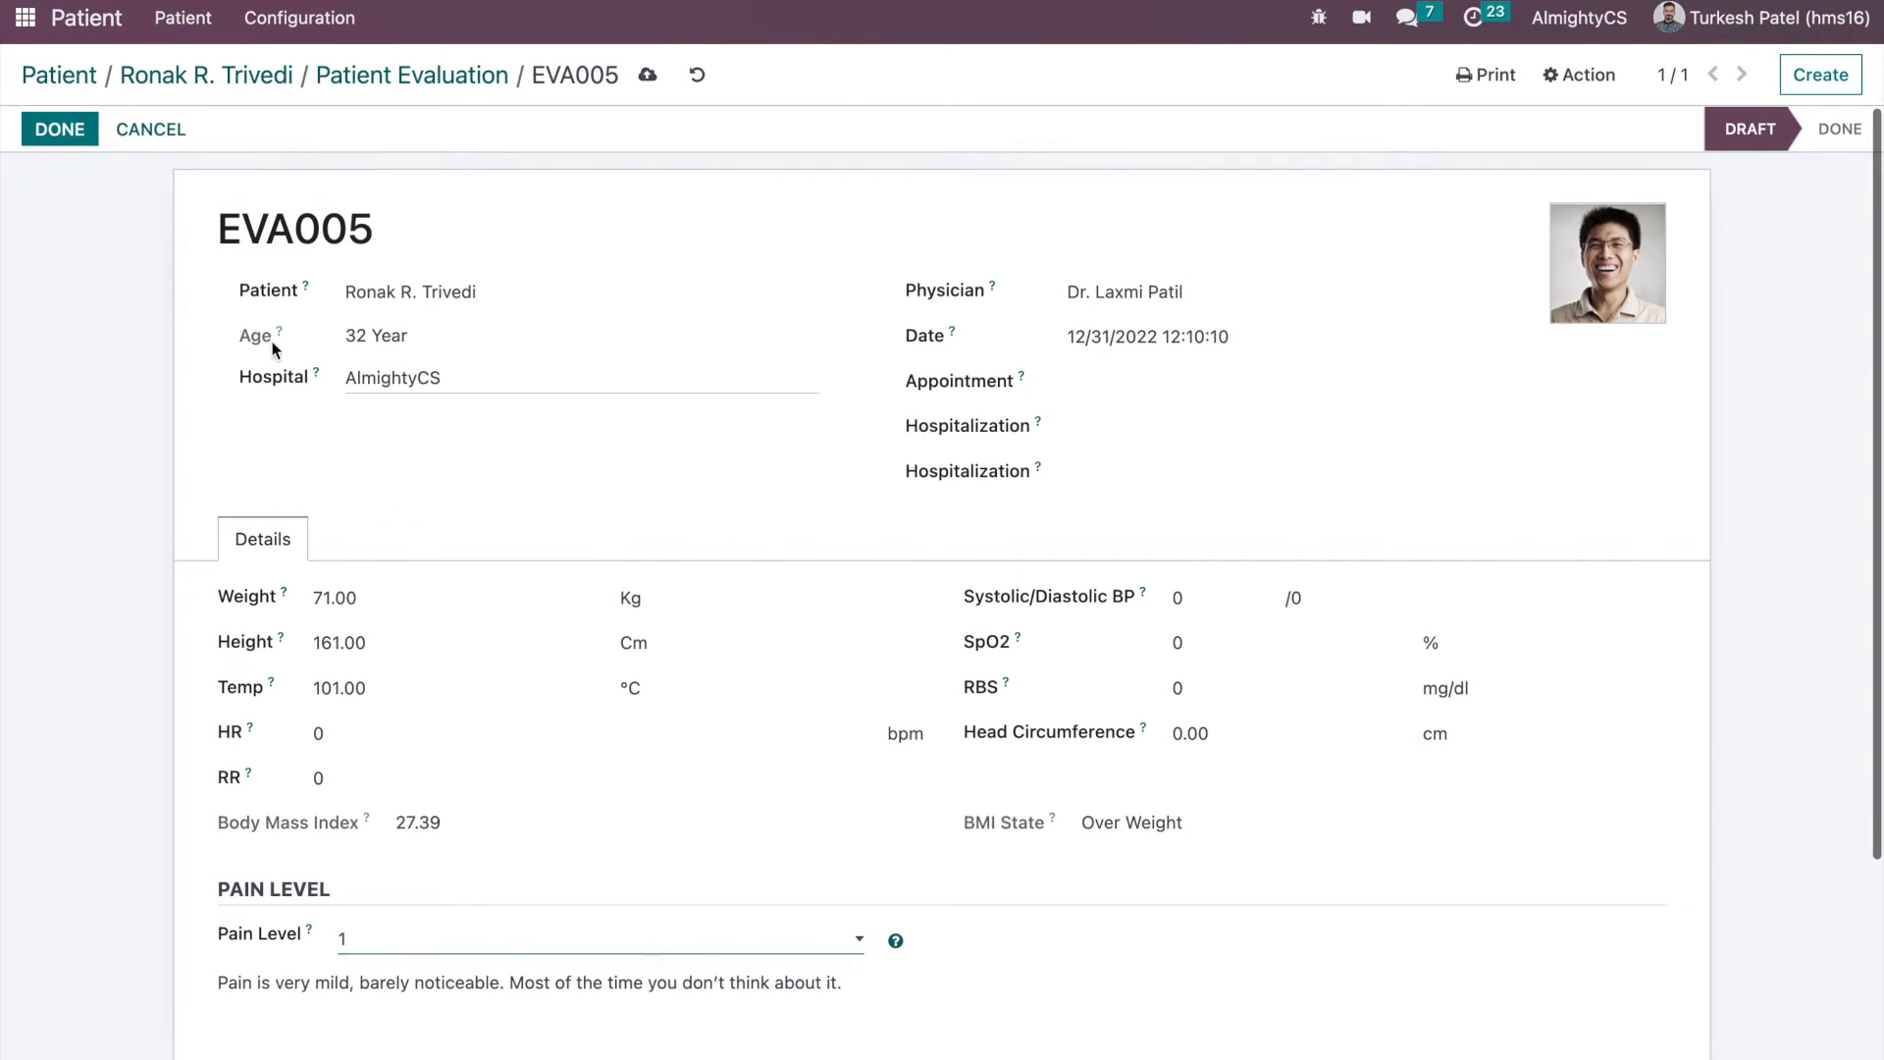
click(72, 133)
- Return through the evaluation list to the patient's record and examine the vitals and pain level in the clinical assessment
click(432, 79)
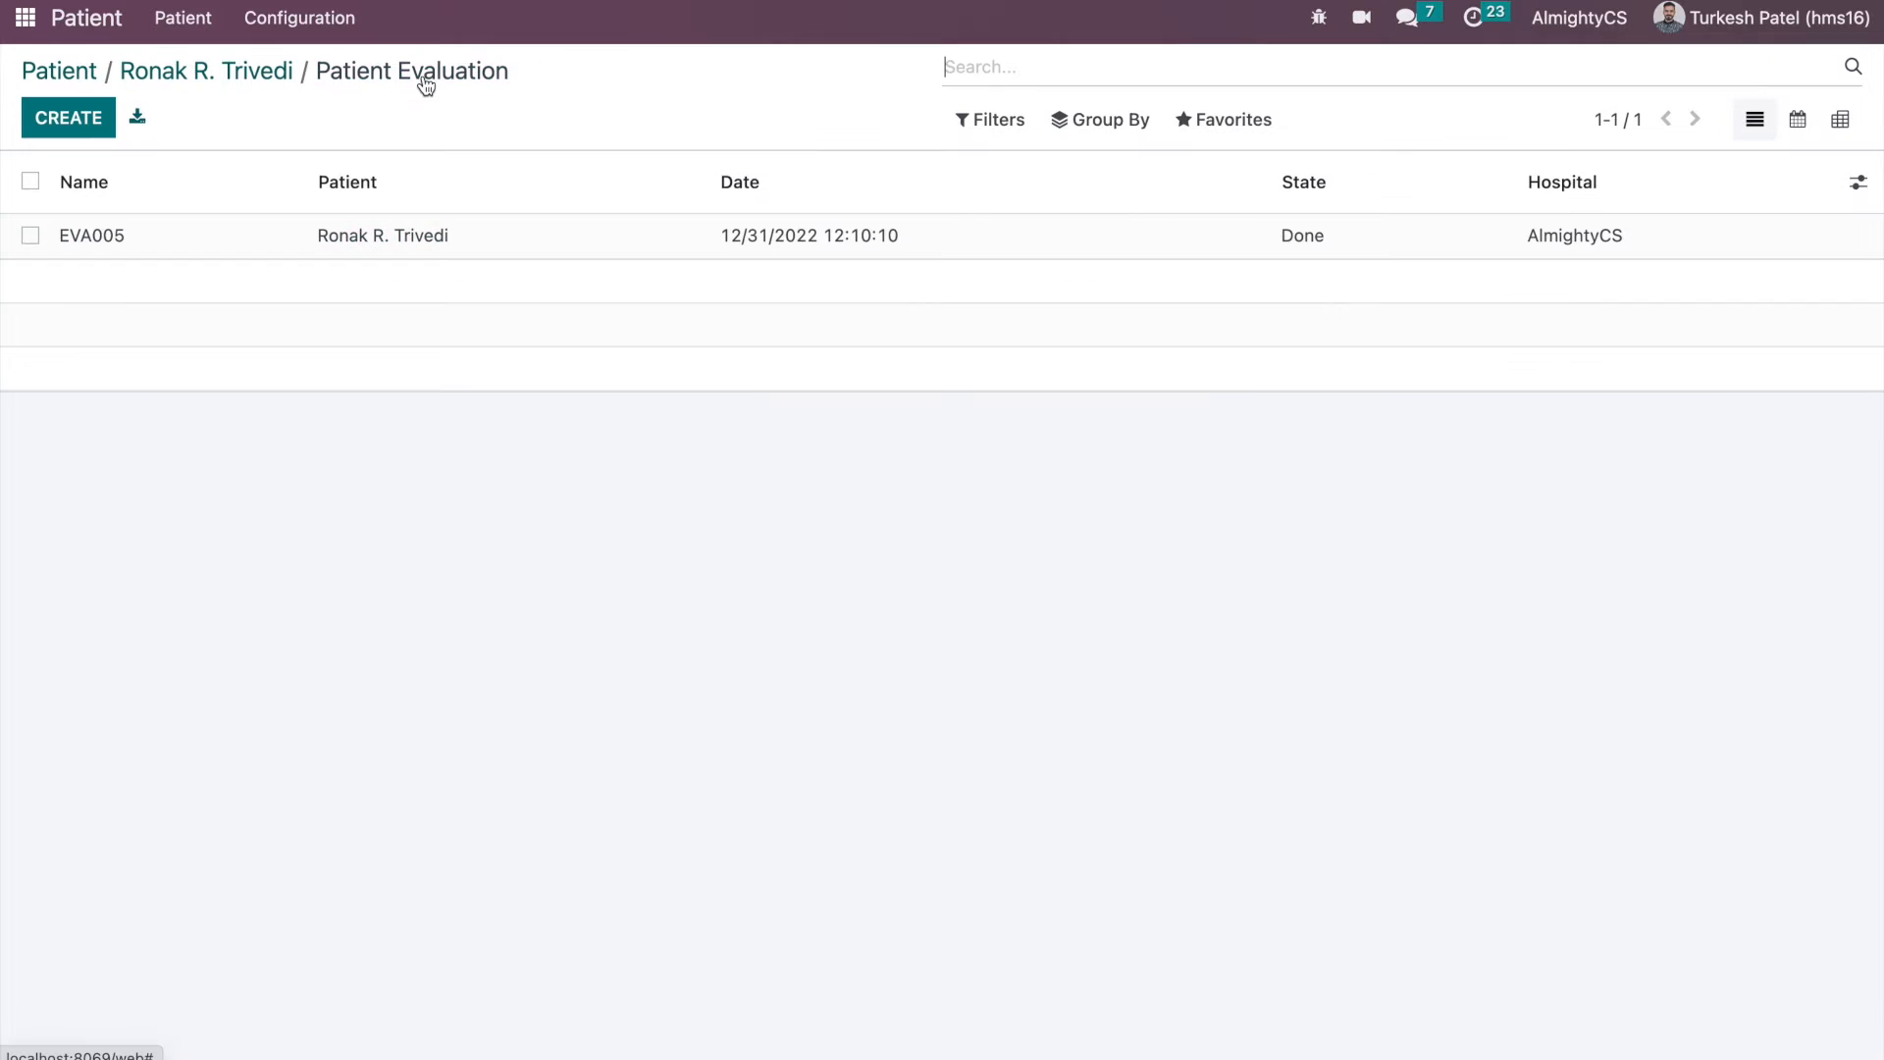
click(250, 70)
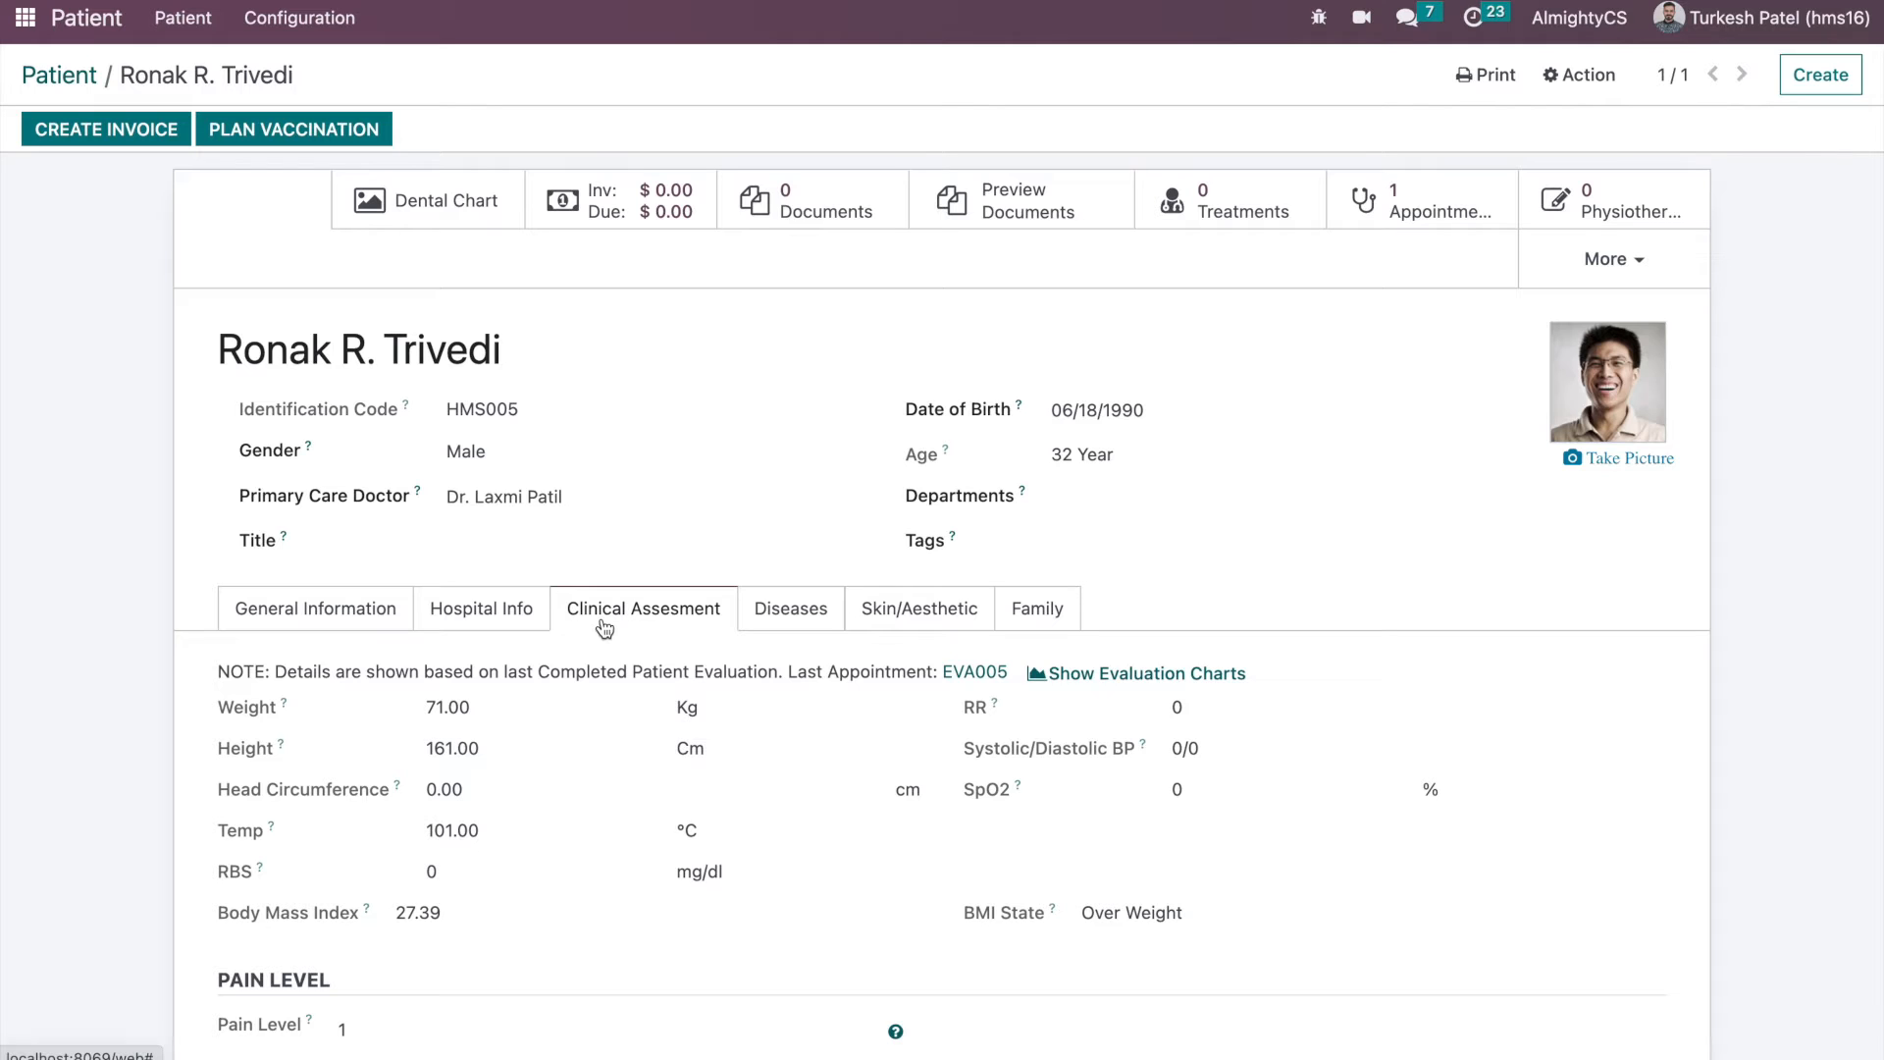
scroll(521, 770, down, 1)
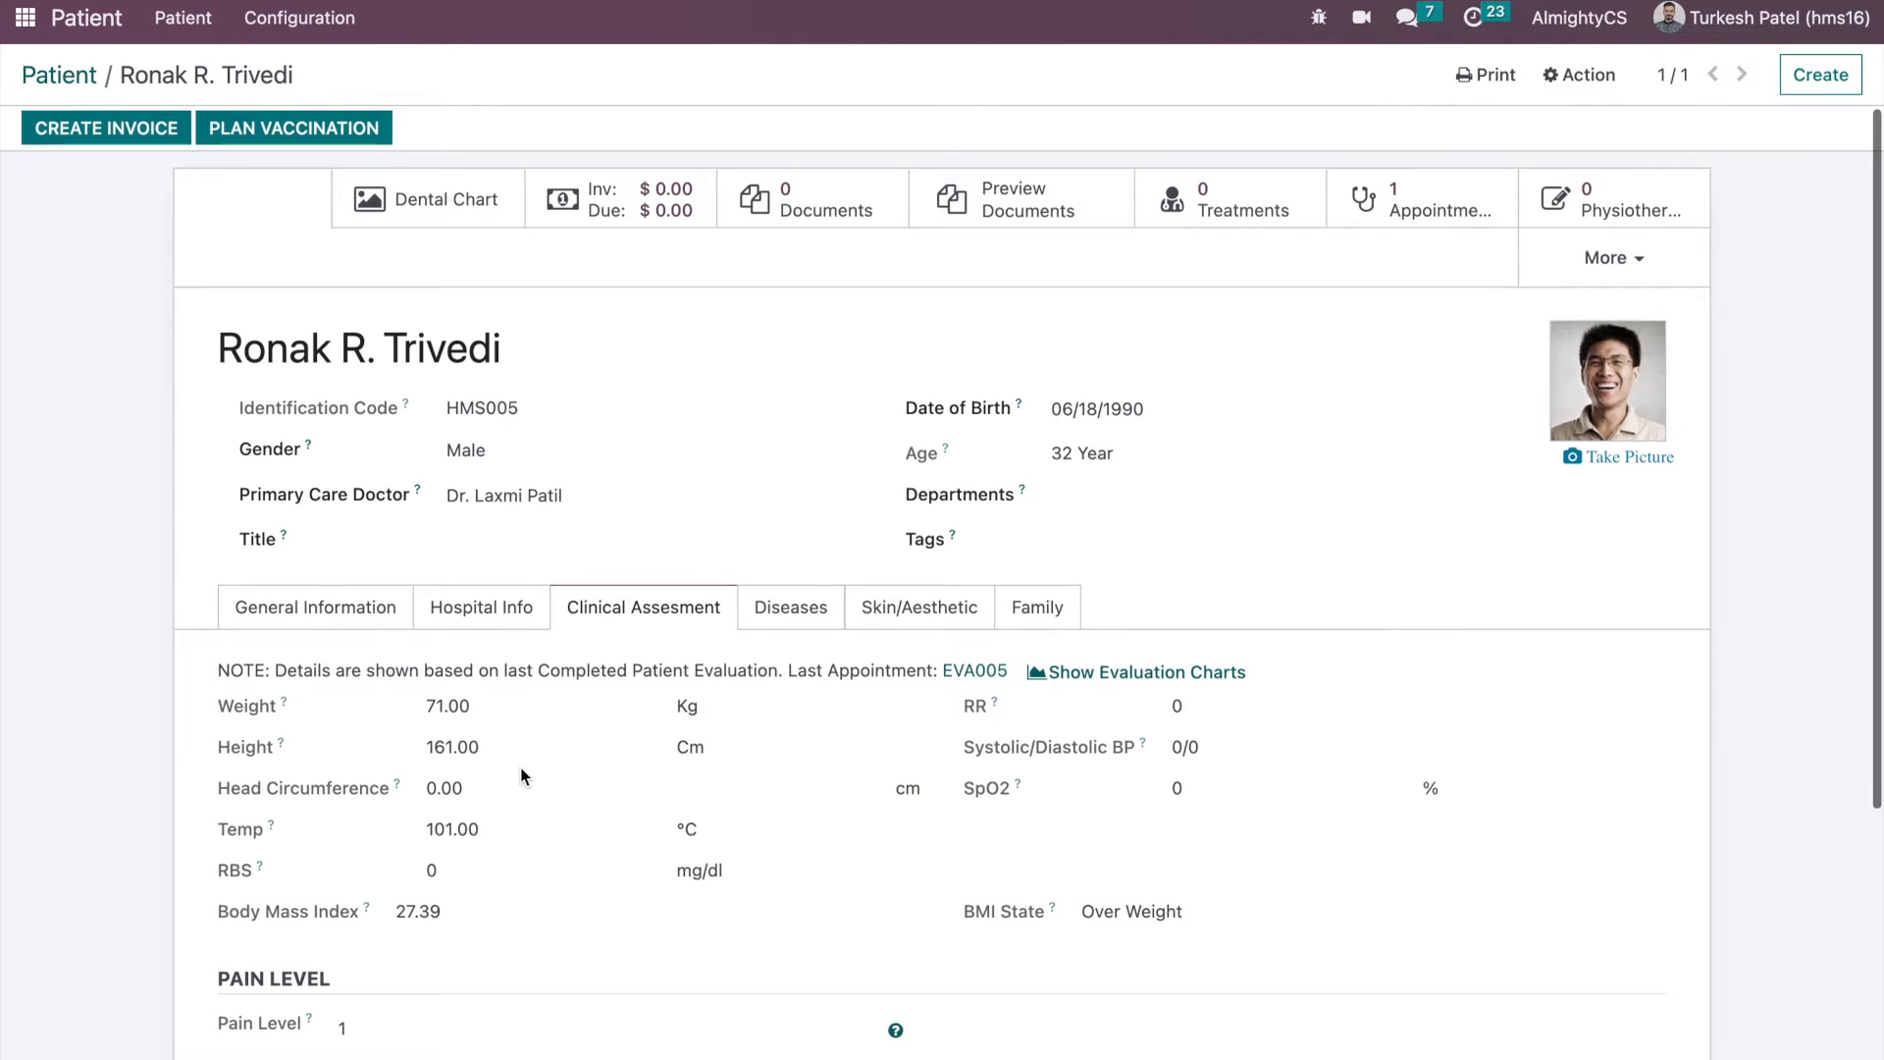
scroll(521, 775, down, 1)
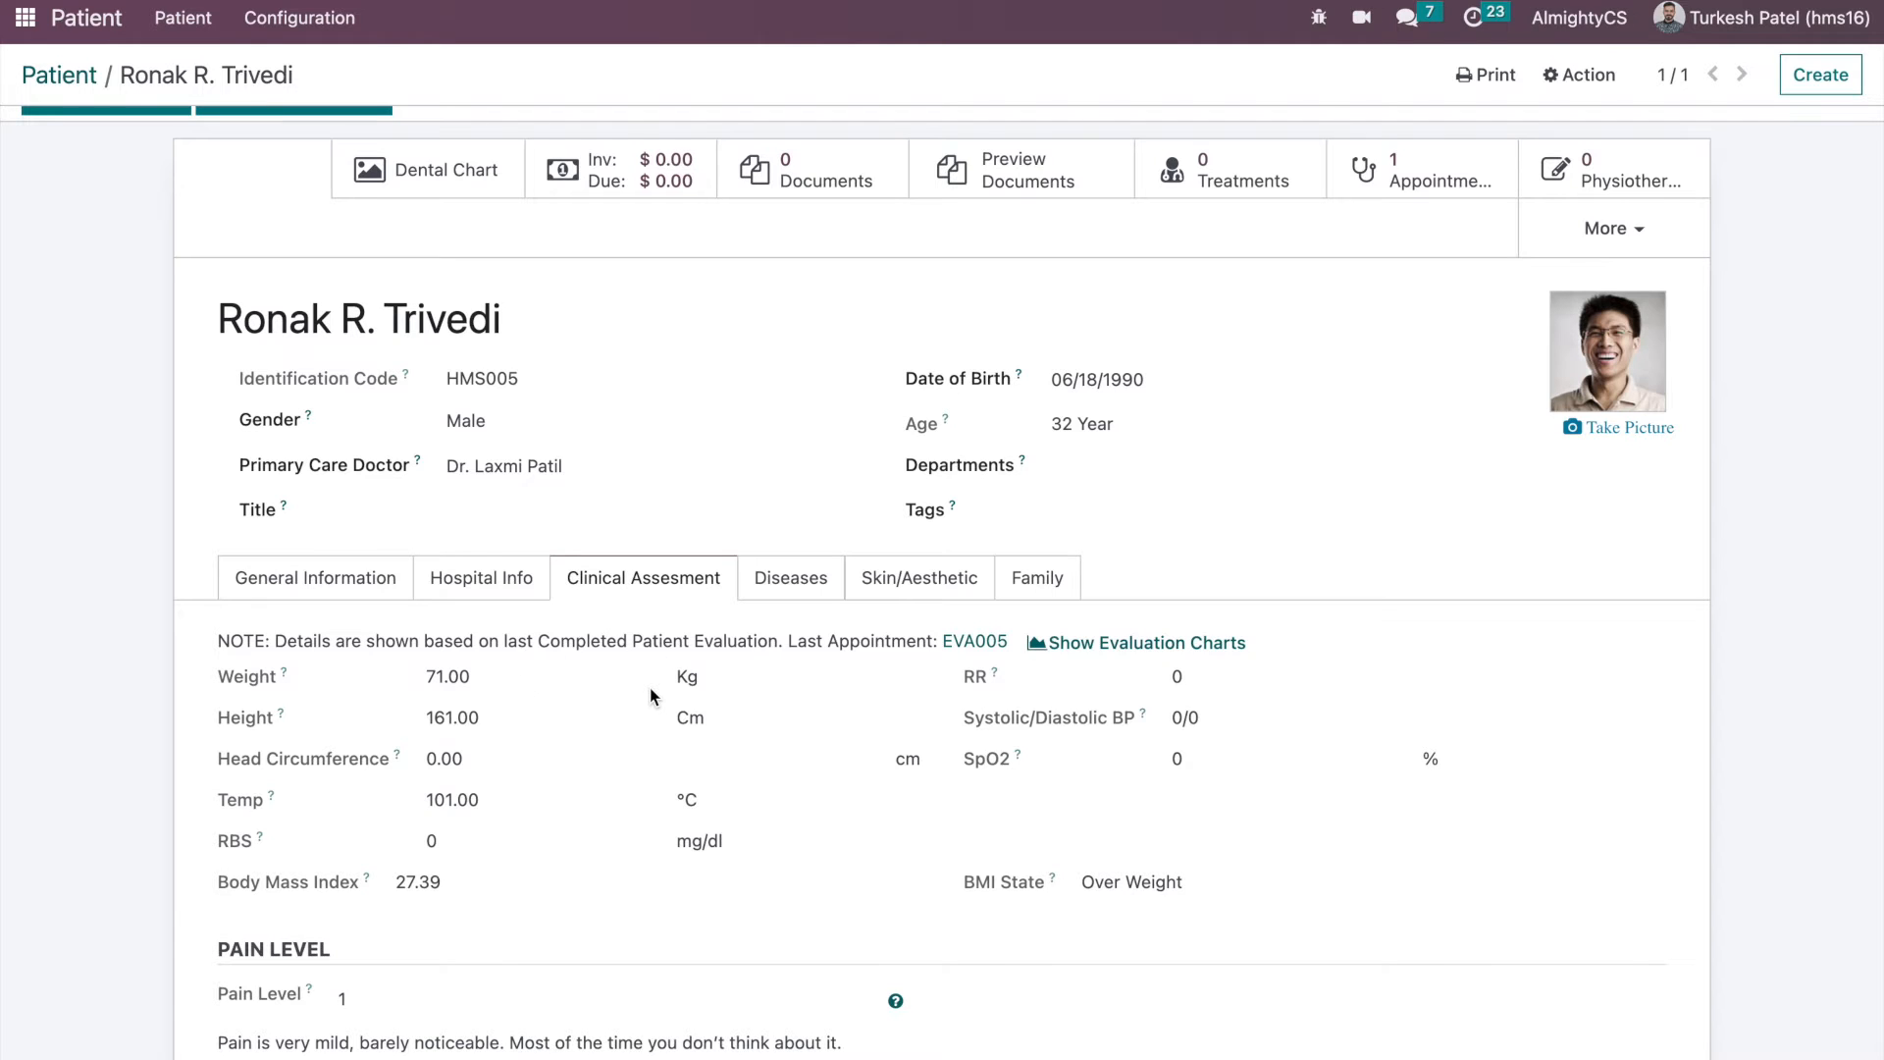
scroll(664, 726, down, 1)
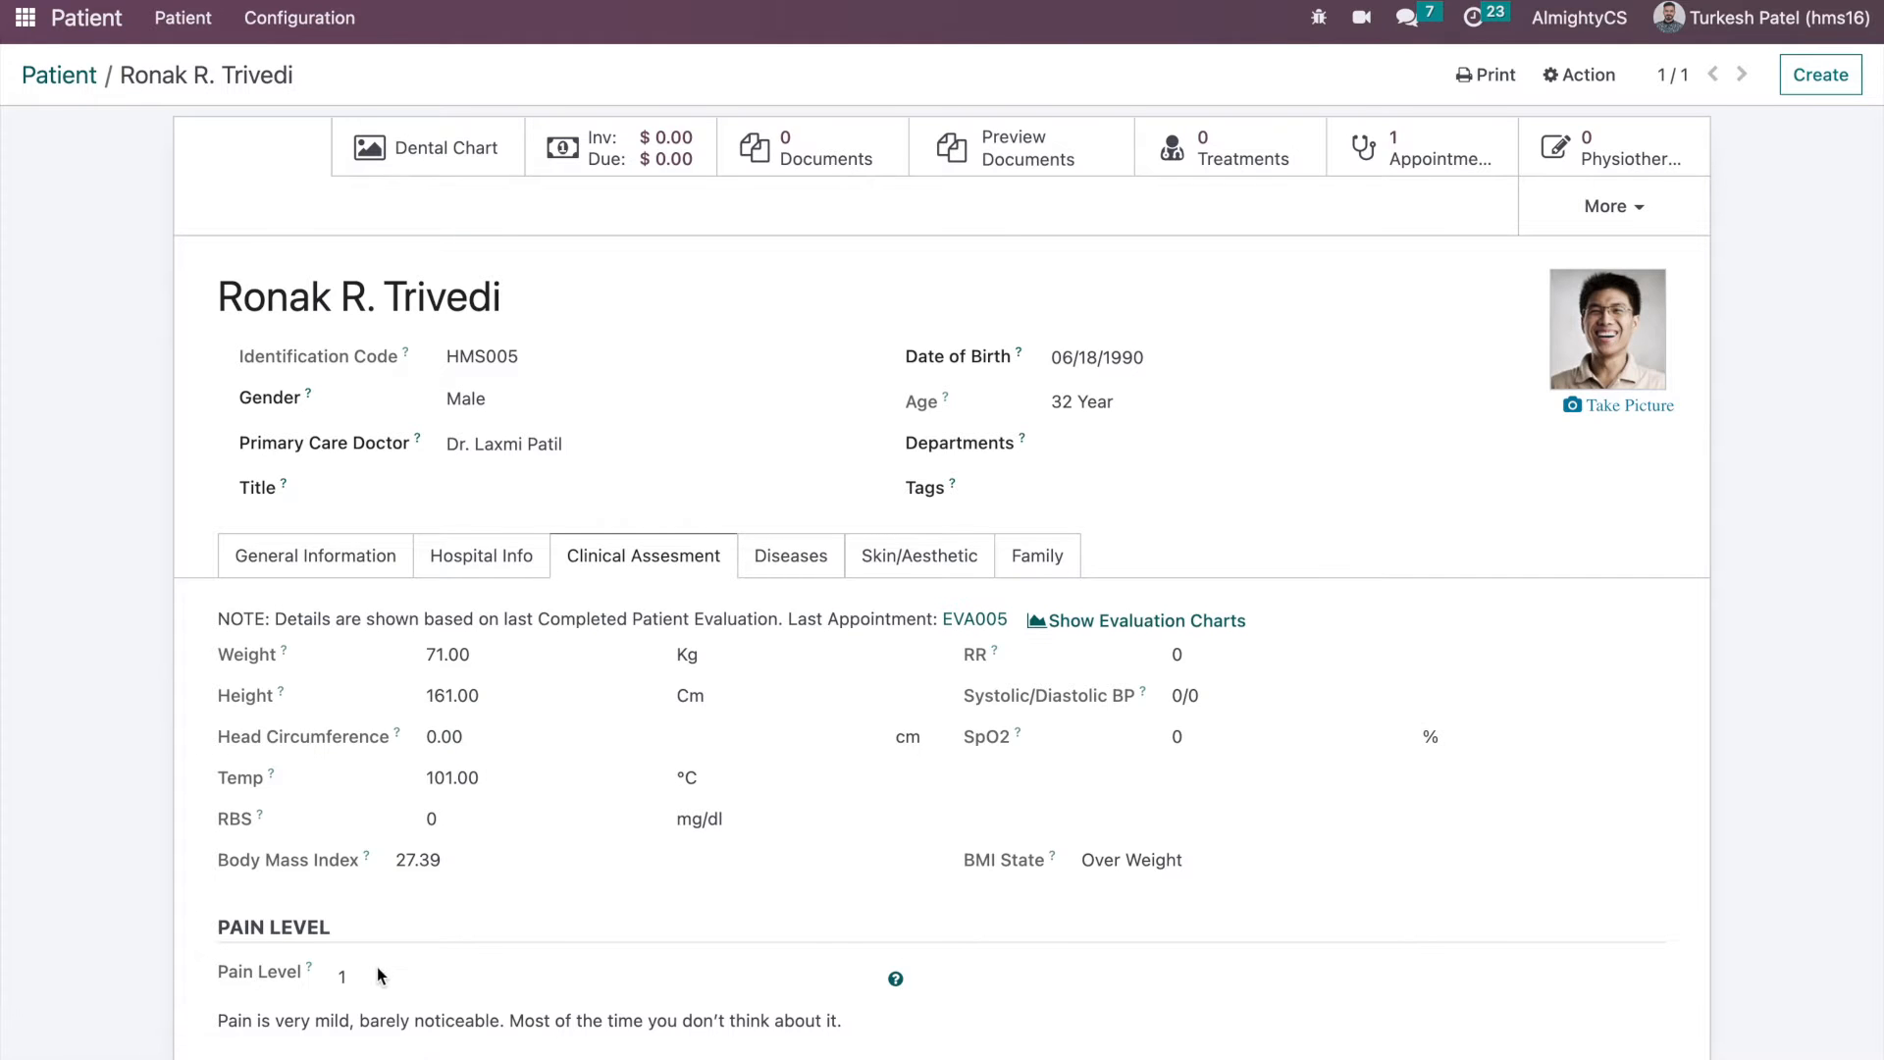
scroll(379, 968, down, 3)
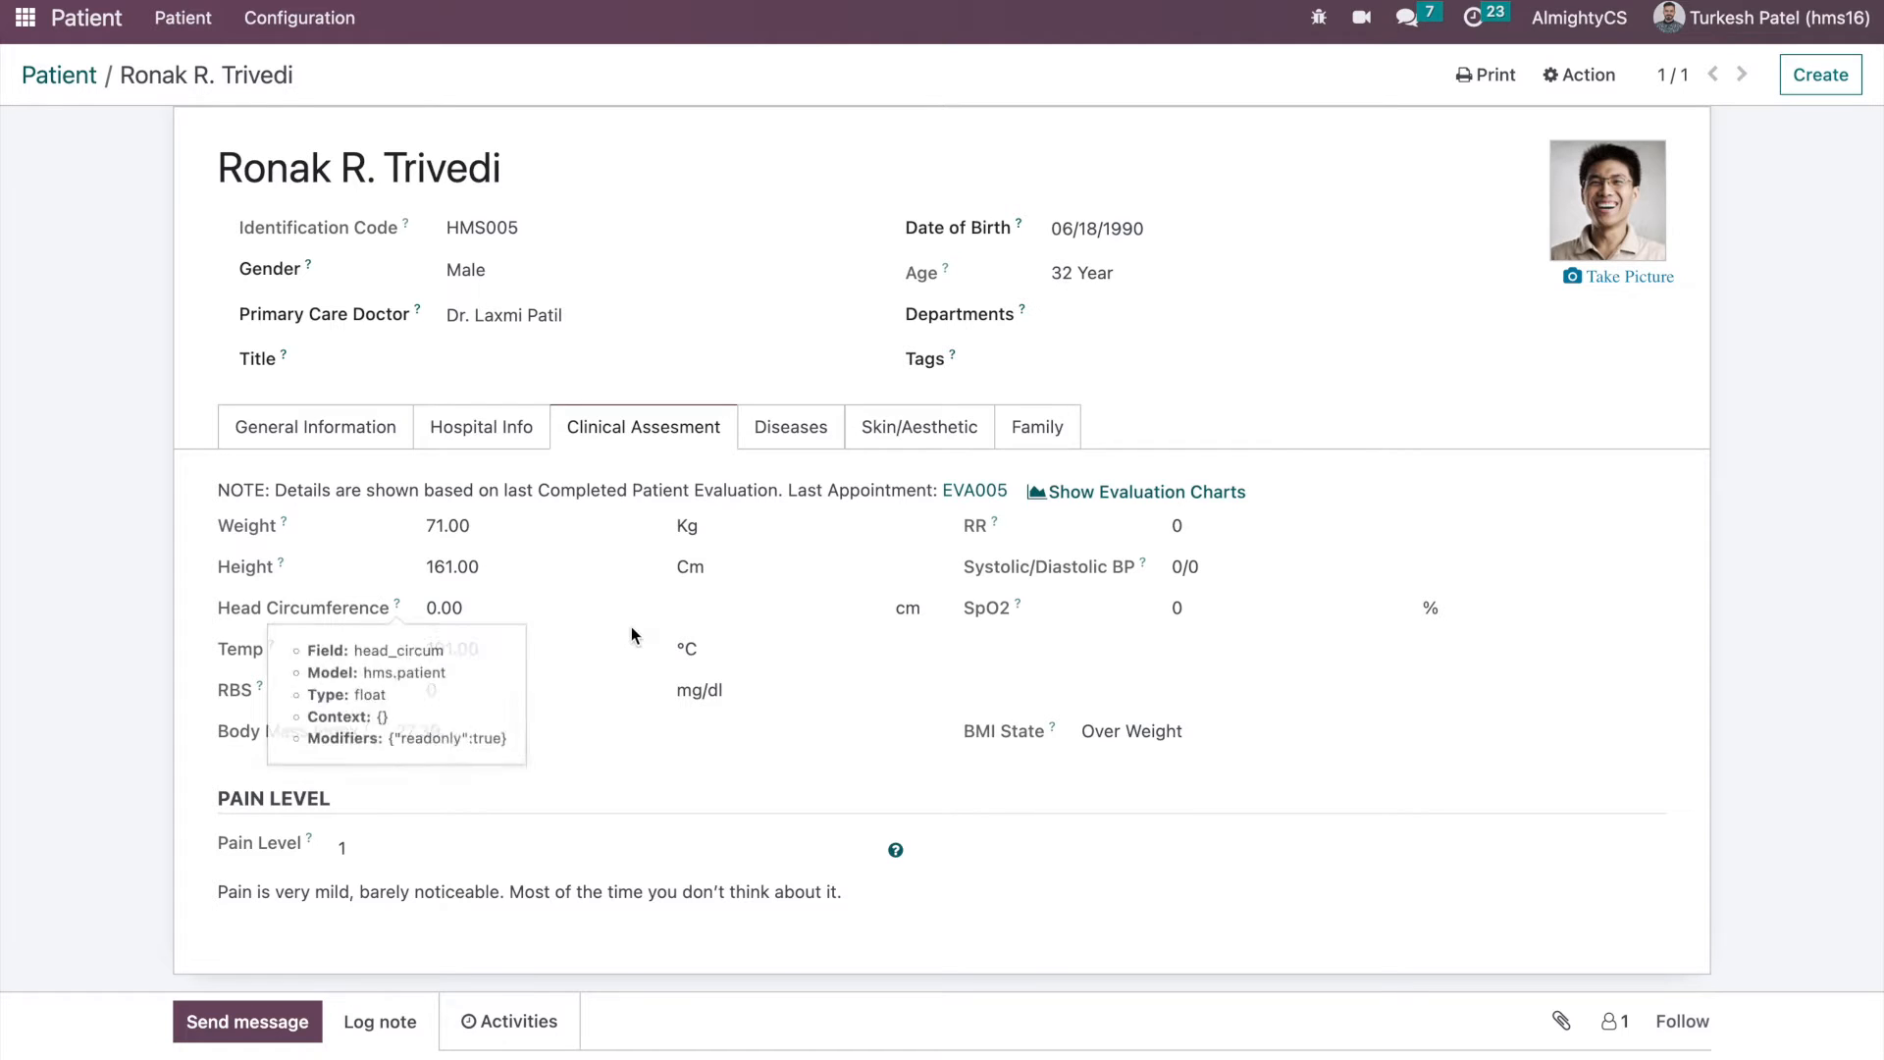
- Review the patient's evaluation charts for weight, height, temperature, SpO2 and the other vitals, and return to the patient record
click(1106, 496)
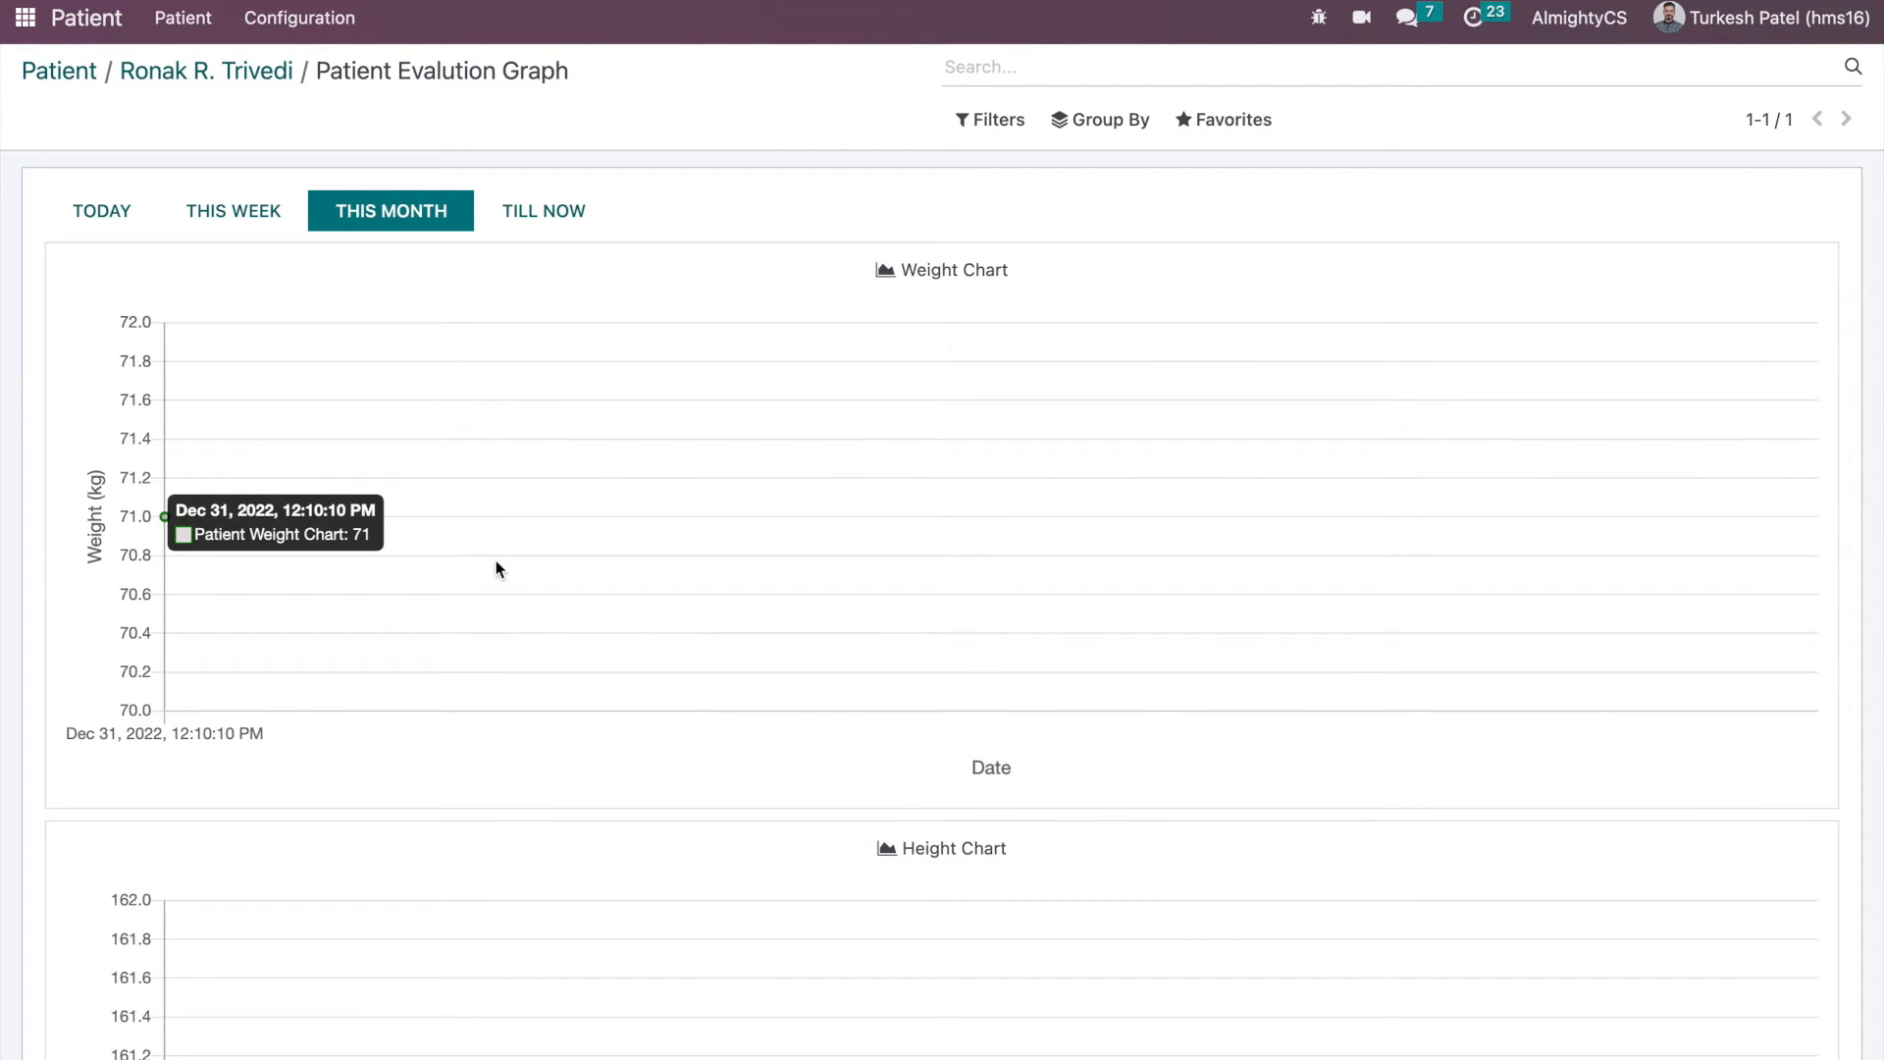
scroll(526, 563, down, 15)
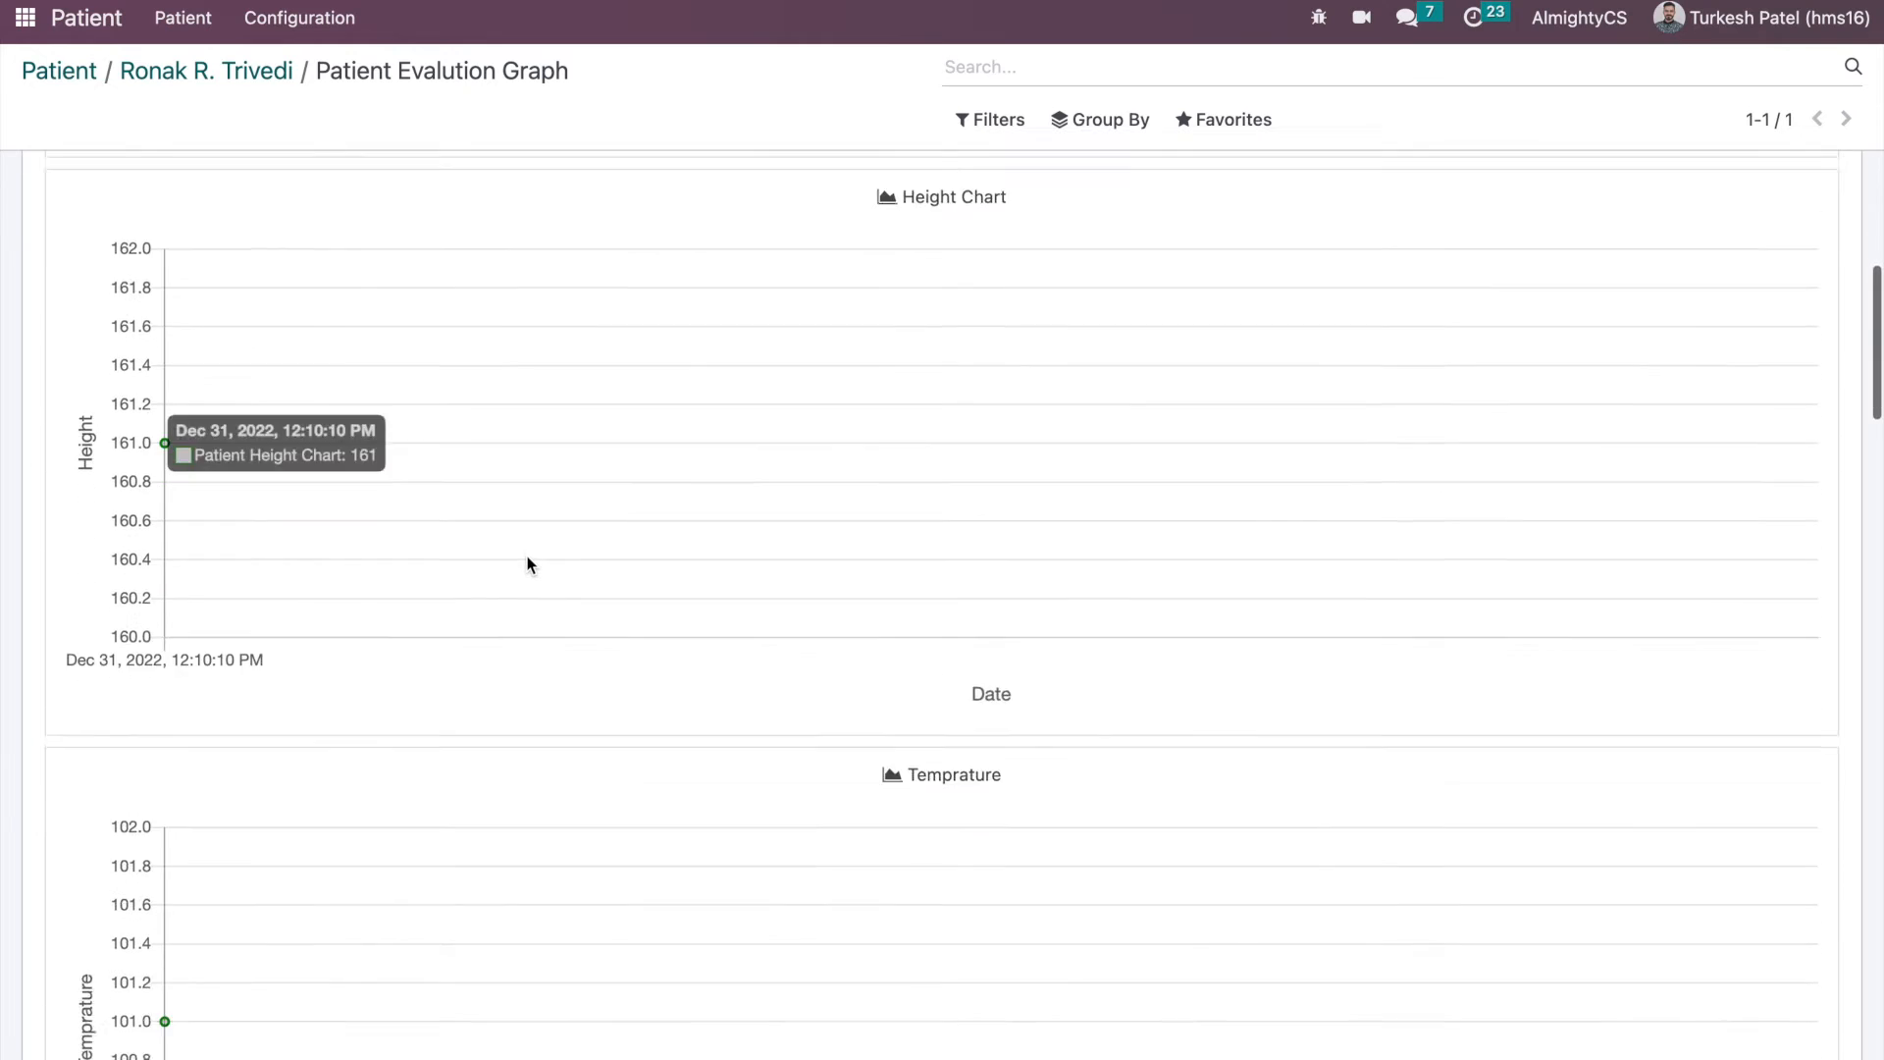
scroll(526, 564, down, 20)
scroll(526, 564, up, 20)
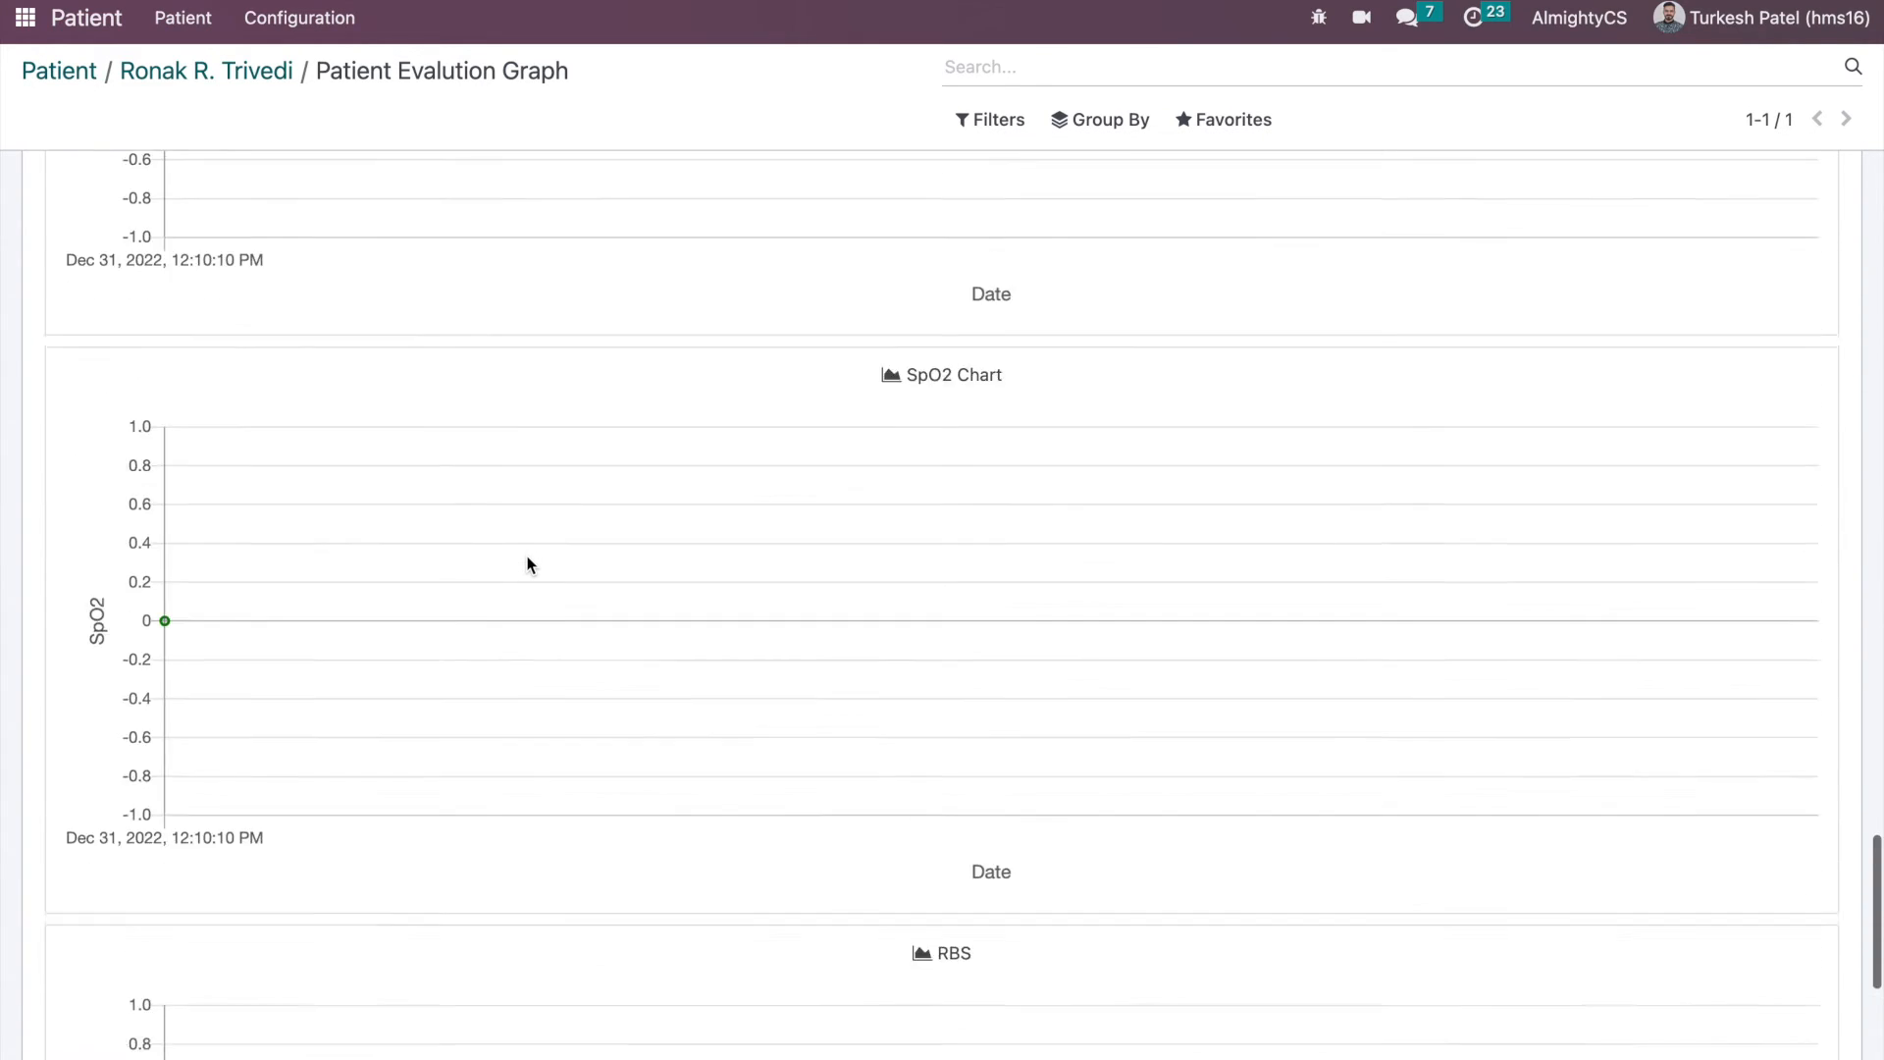
scroll(527, 564, up, 15)
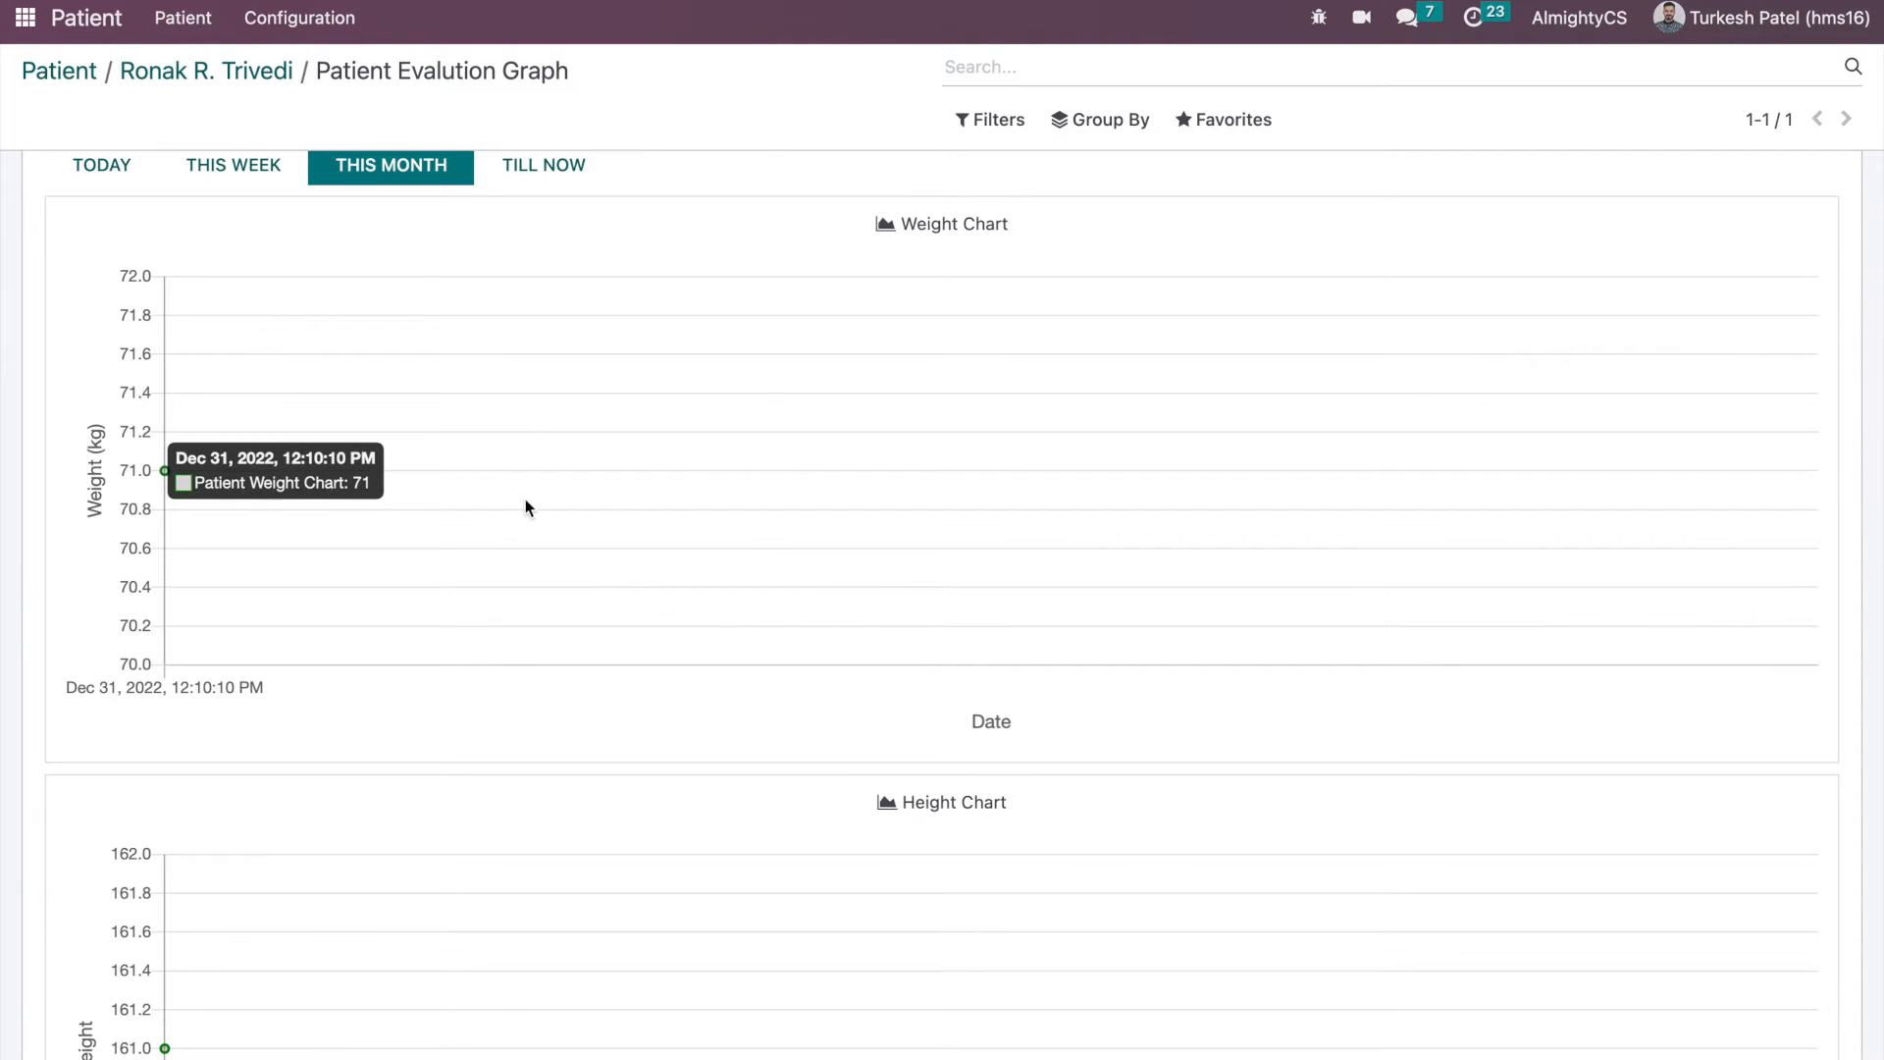
scroll(413, 429, up, 1)
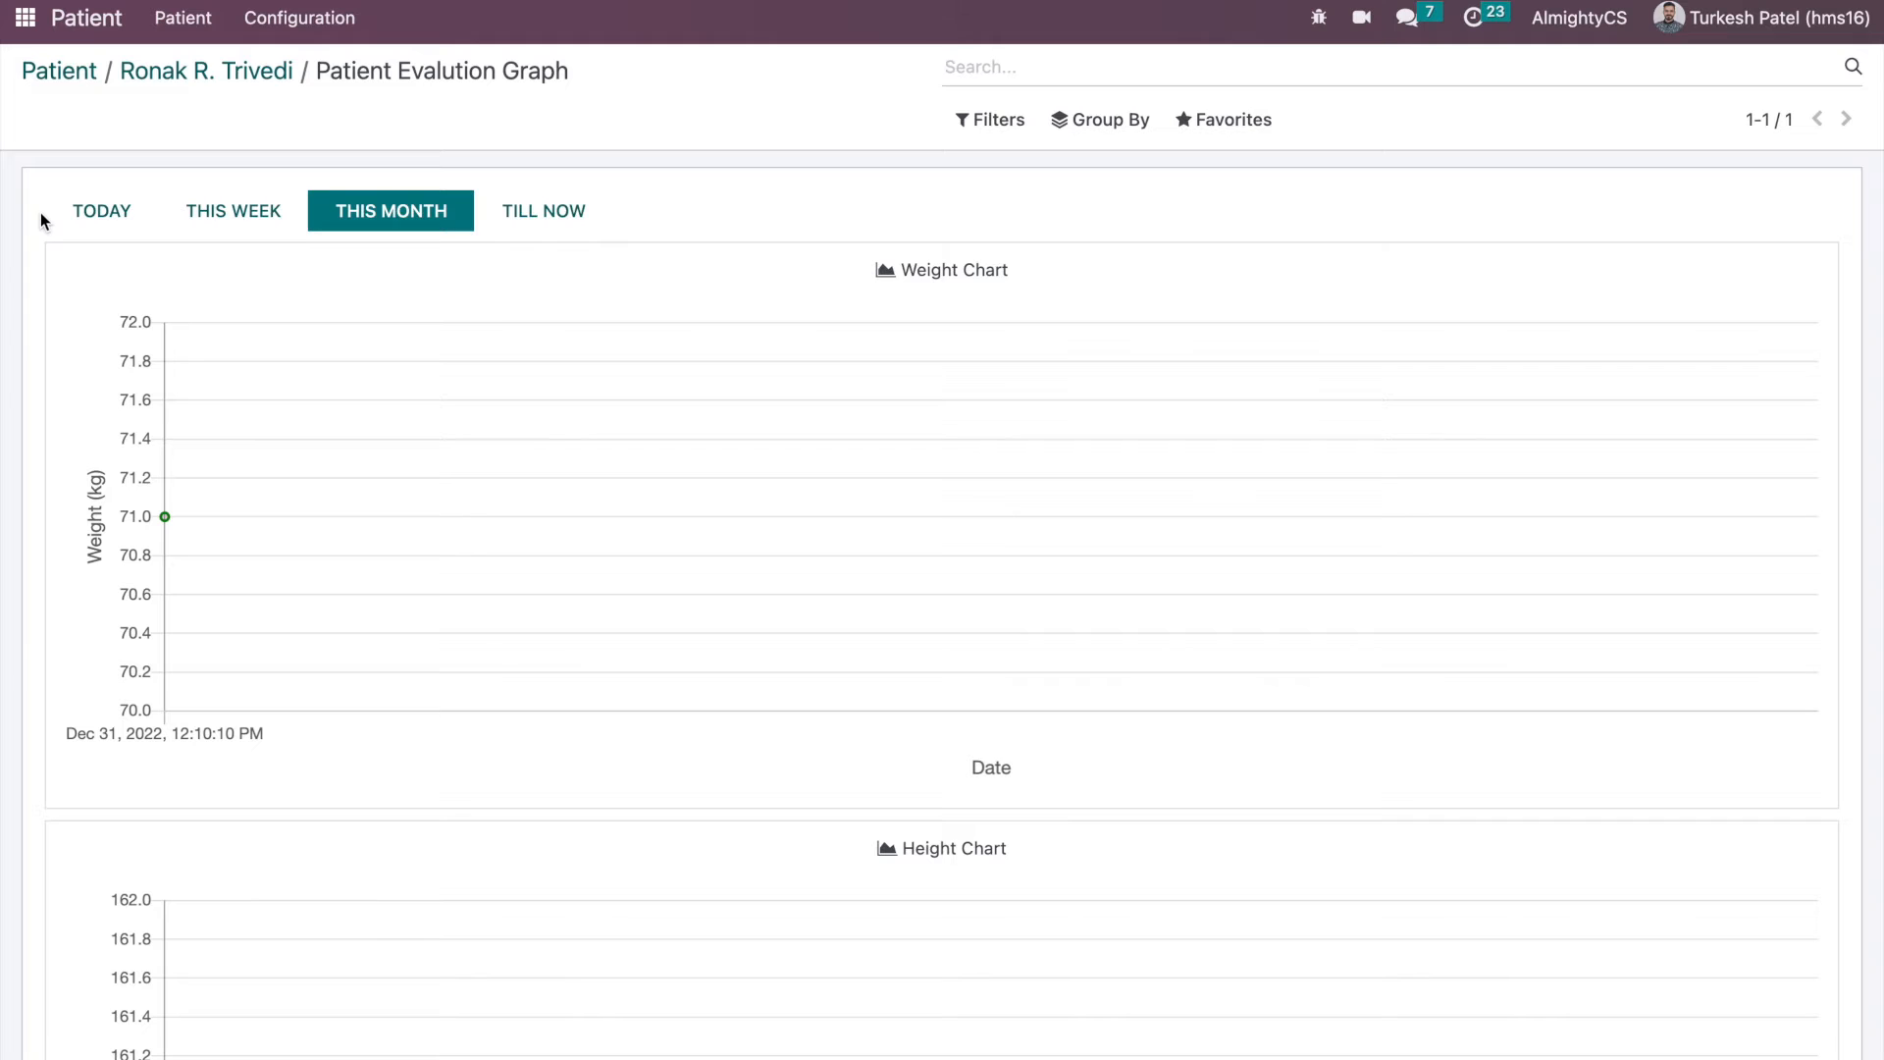
mouse_move(467, 480)
click(232, 86)
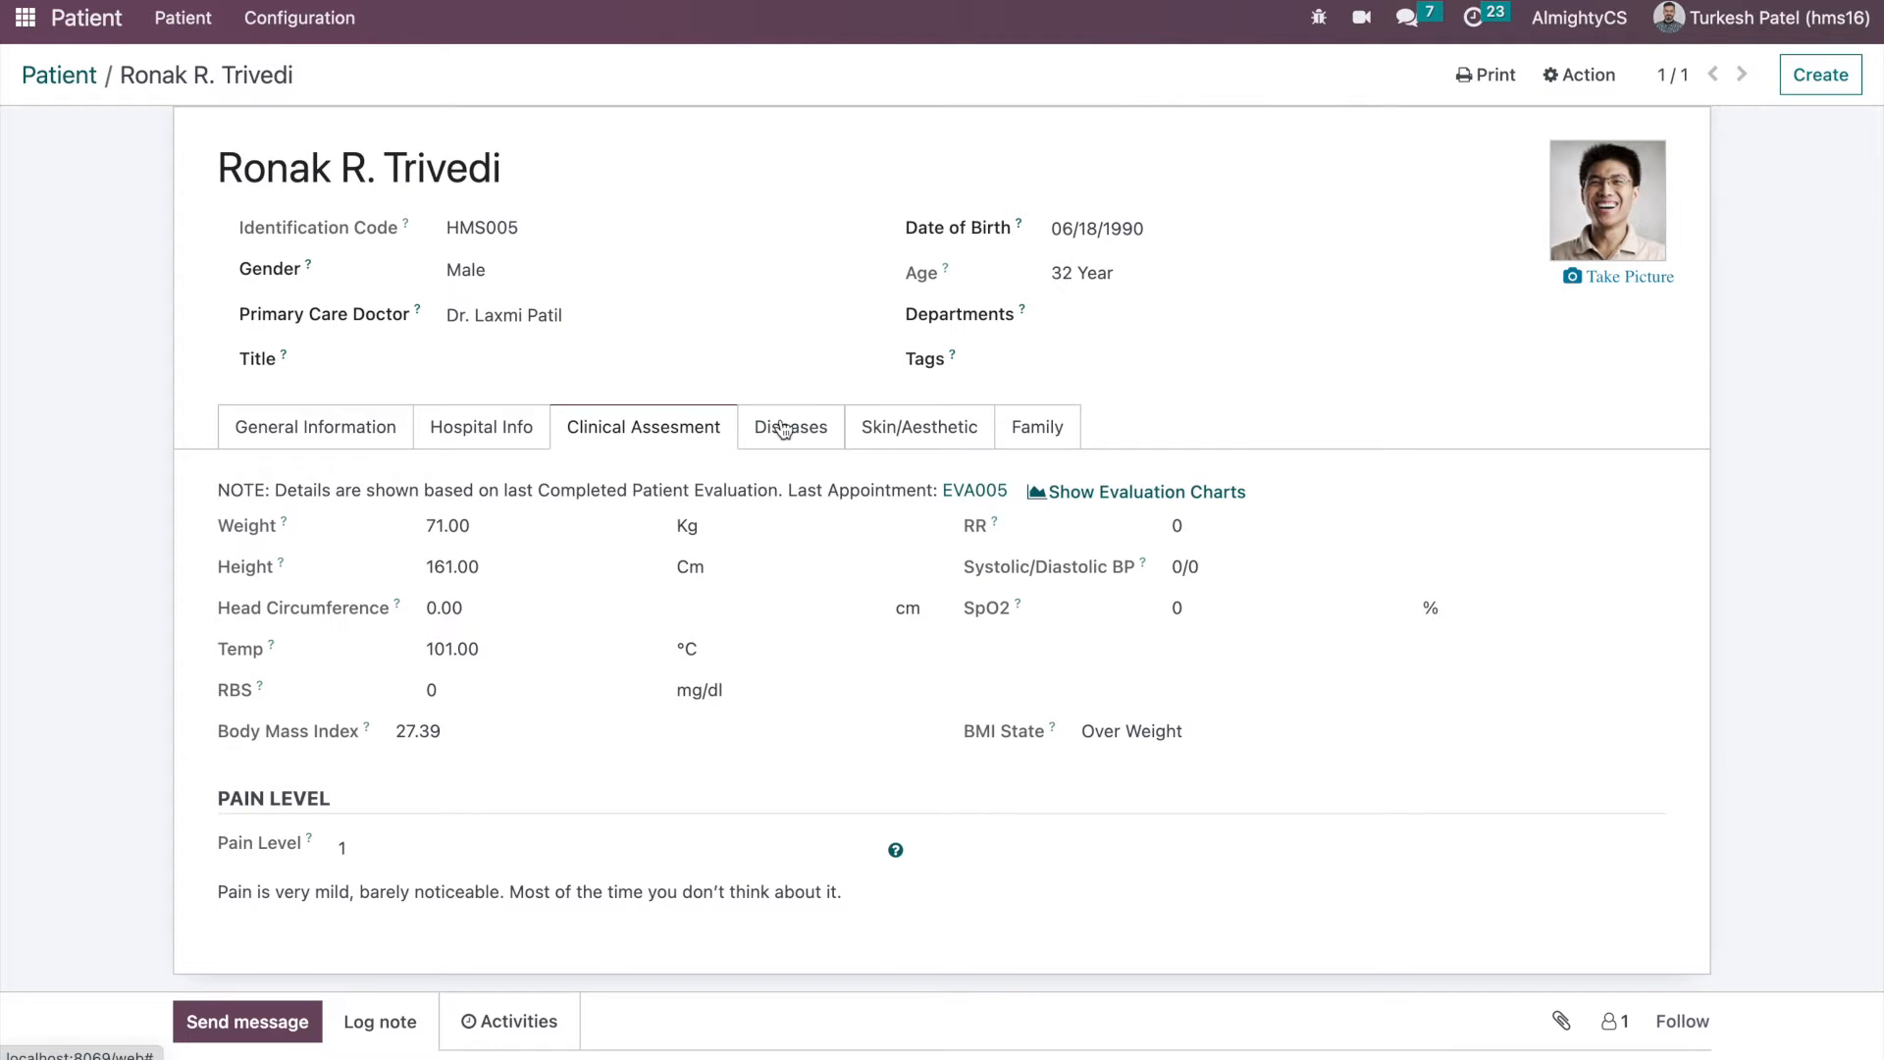
- Add the Diabitic medical alert to the patient's diseases information
click(811, 439)
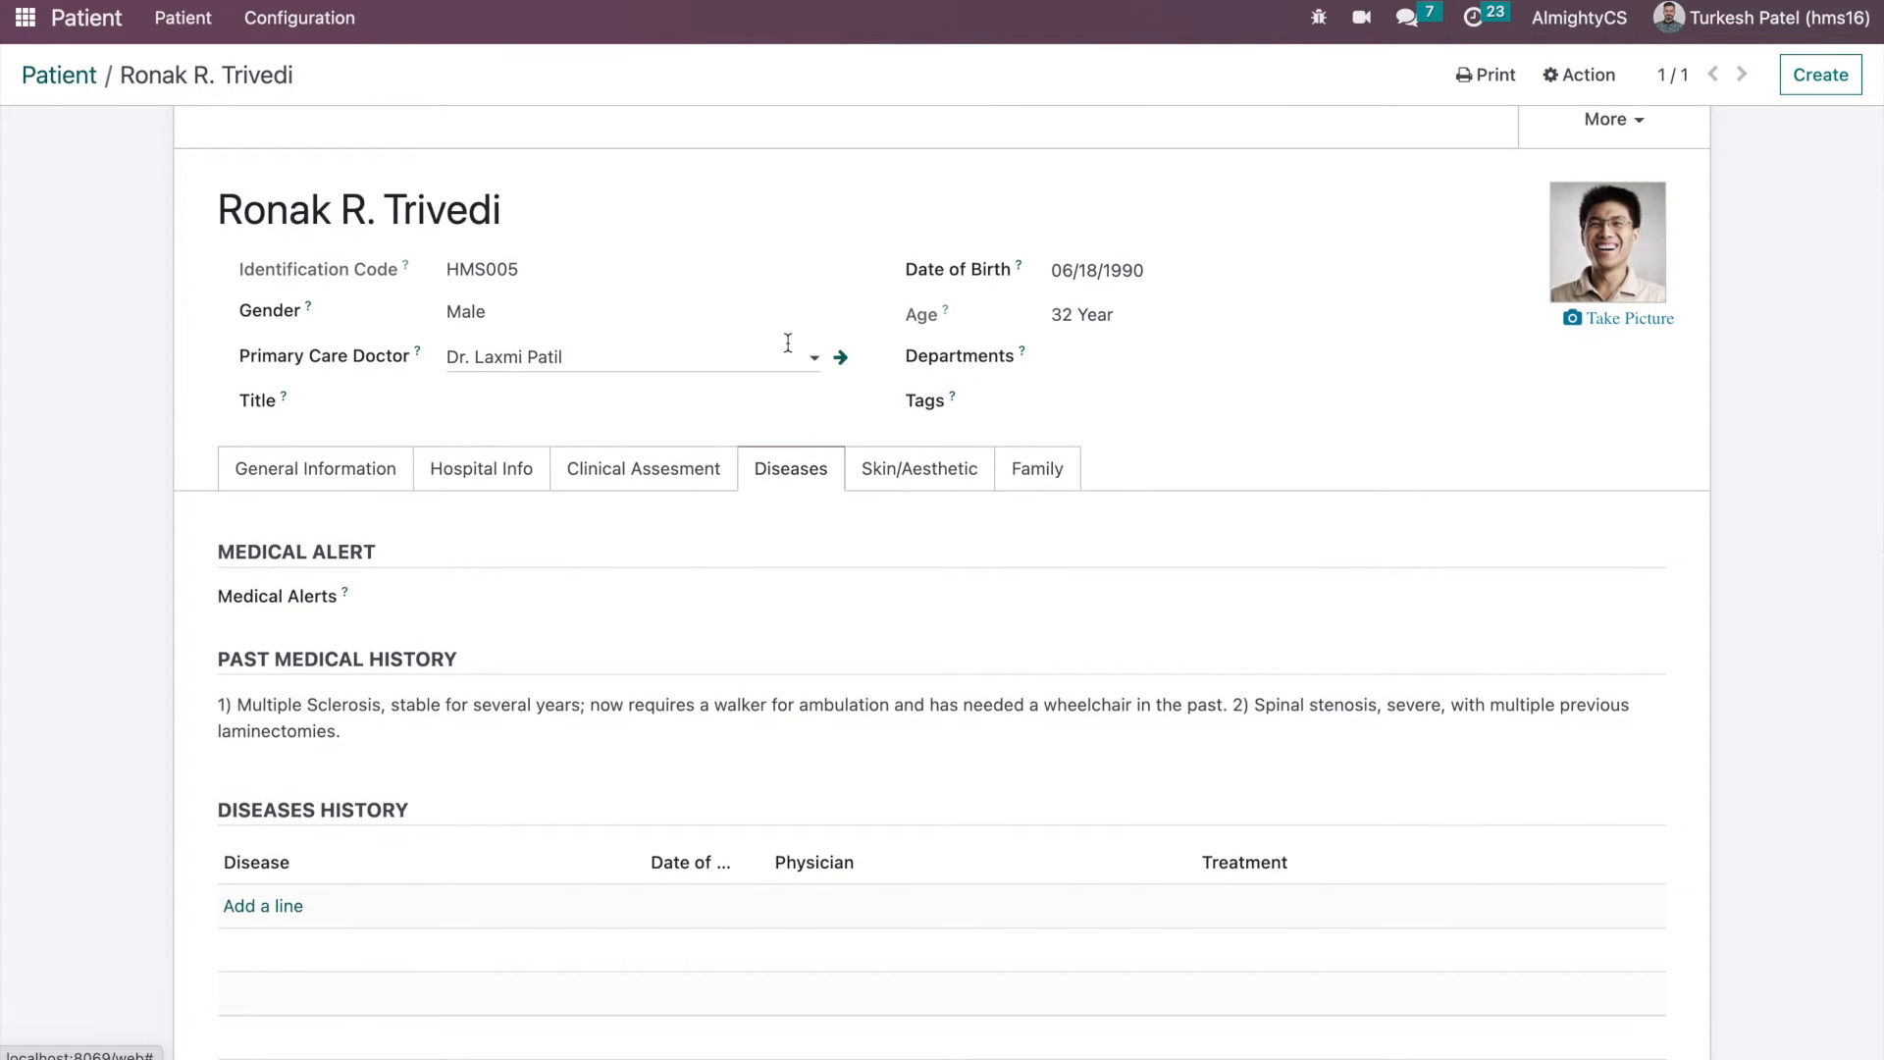
click(539, 596)
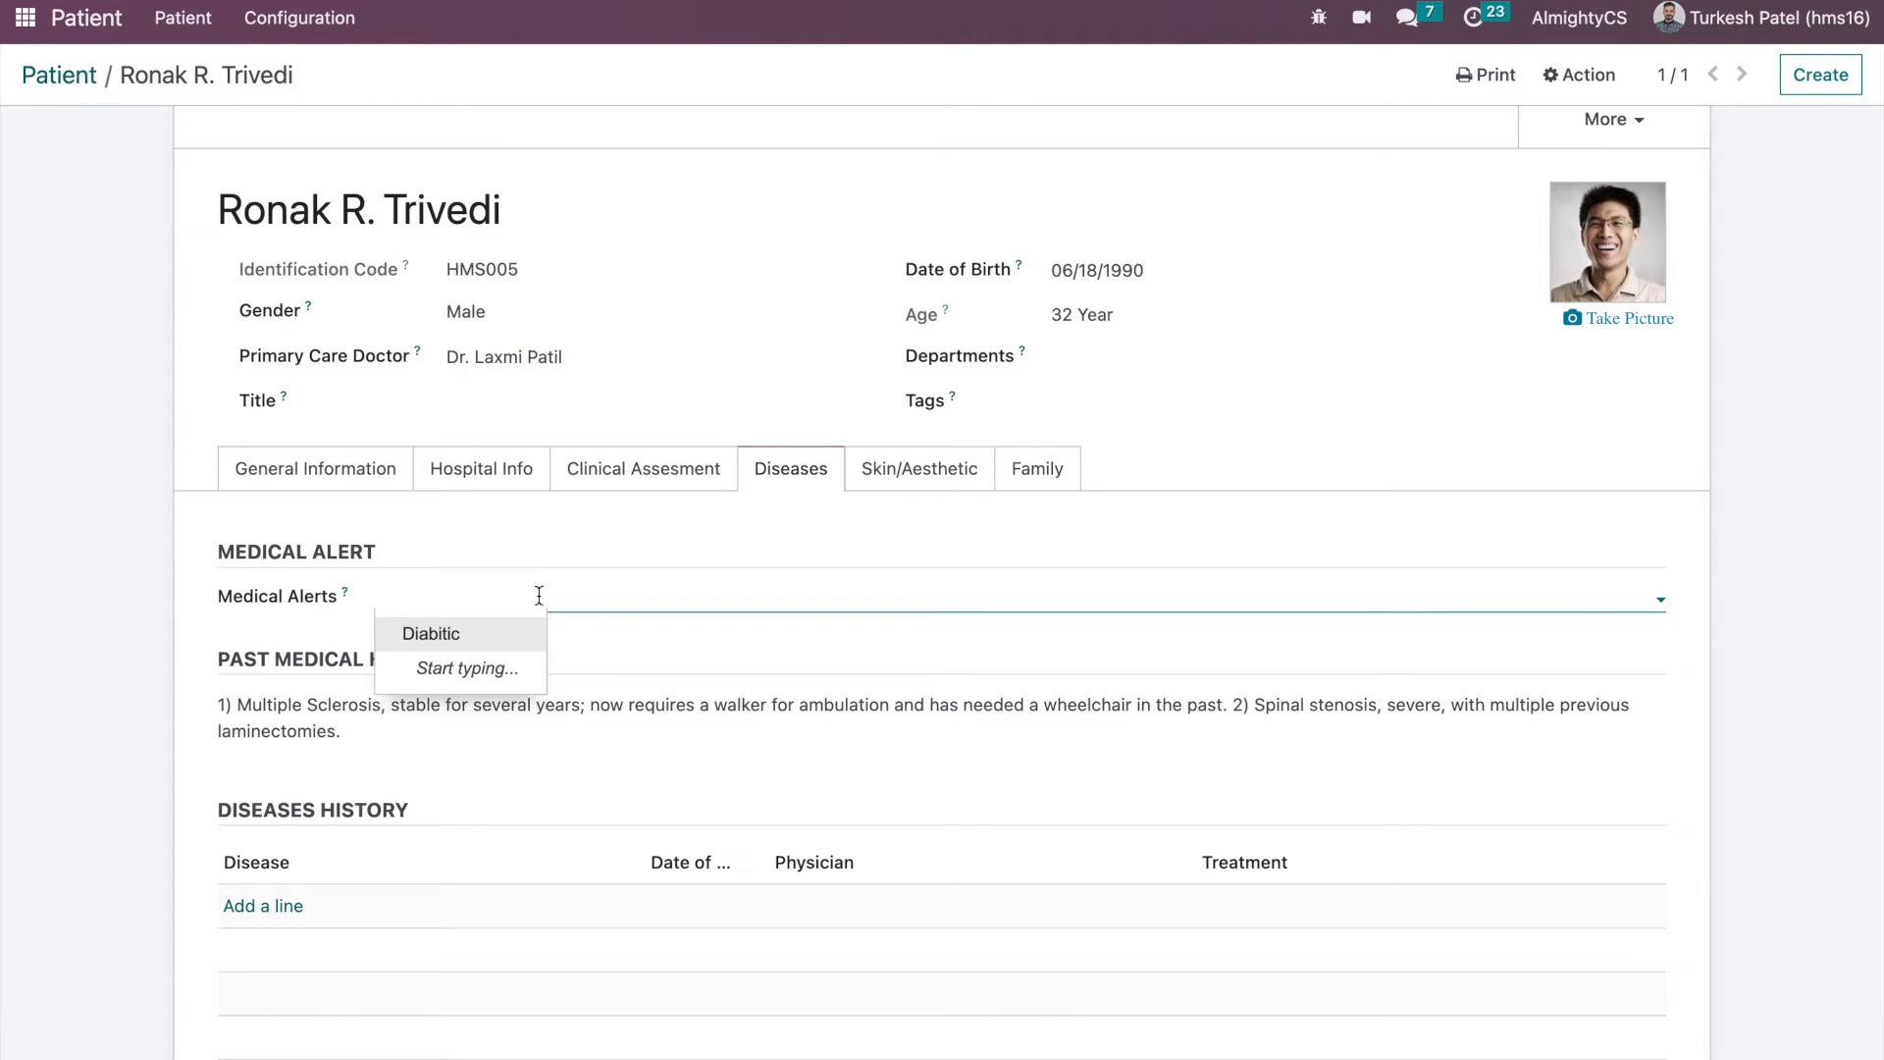
click(449, 638)
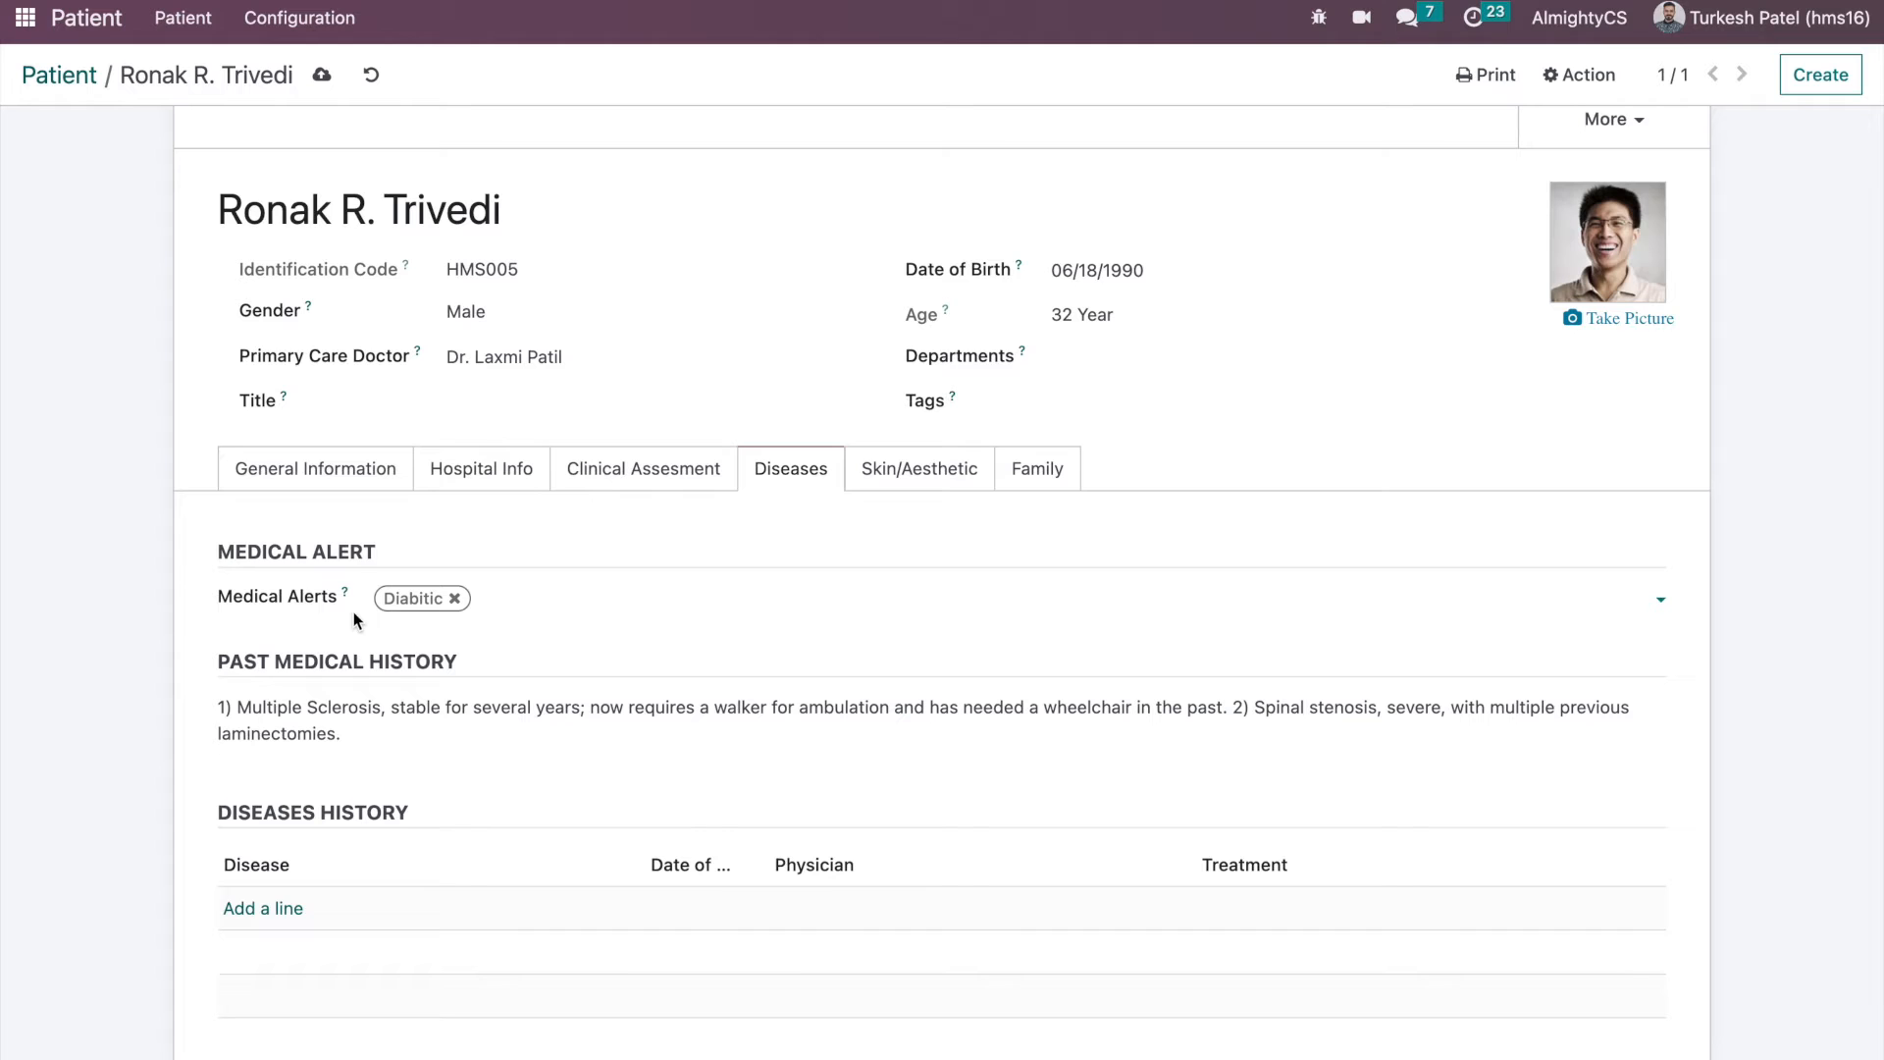
- Examine the patient's past medical history, diseases history, family disease history and genetic risk sections
scroll(408, 687, down, 2)
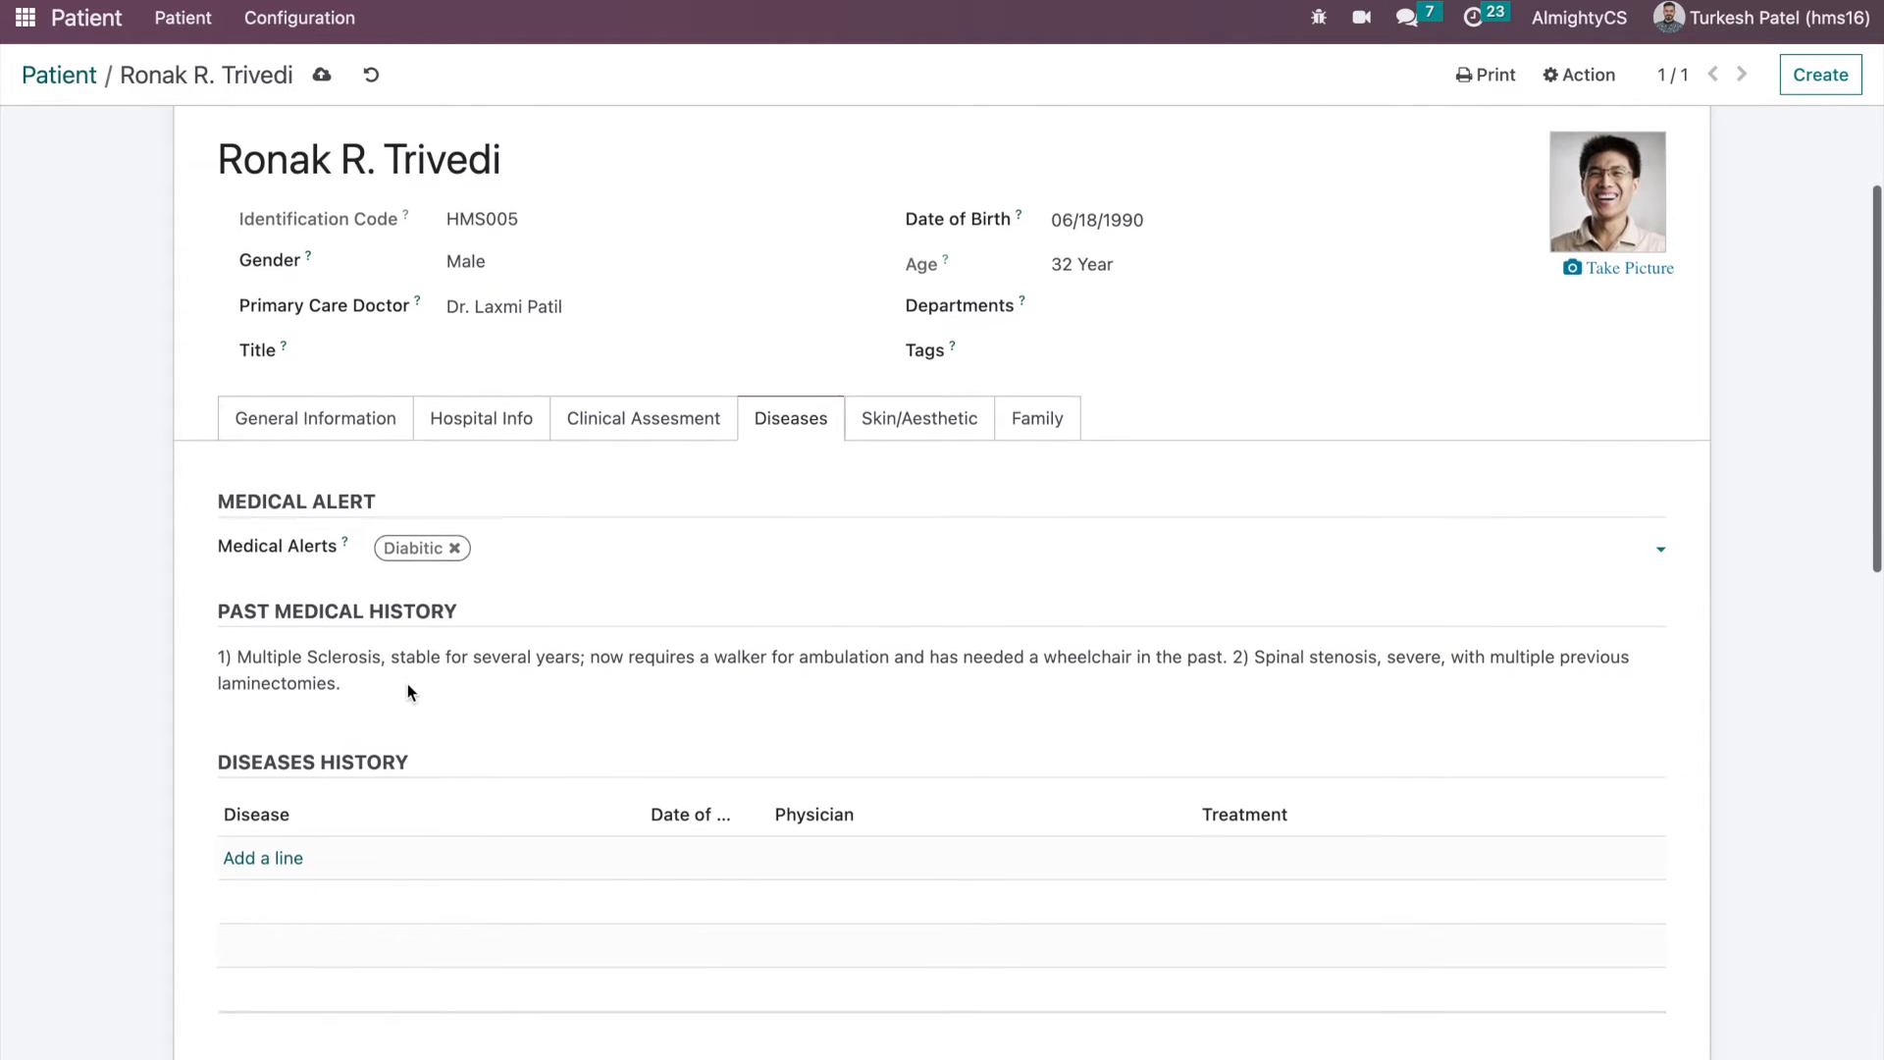
scroll(409, 687, down, 5)
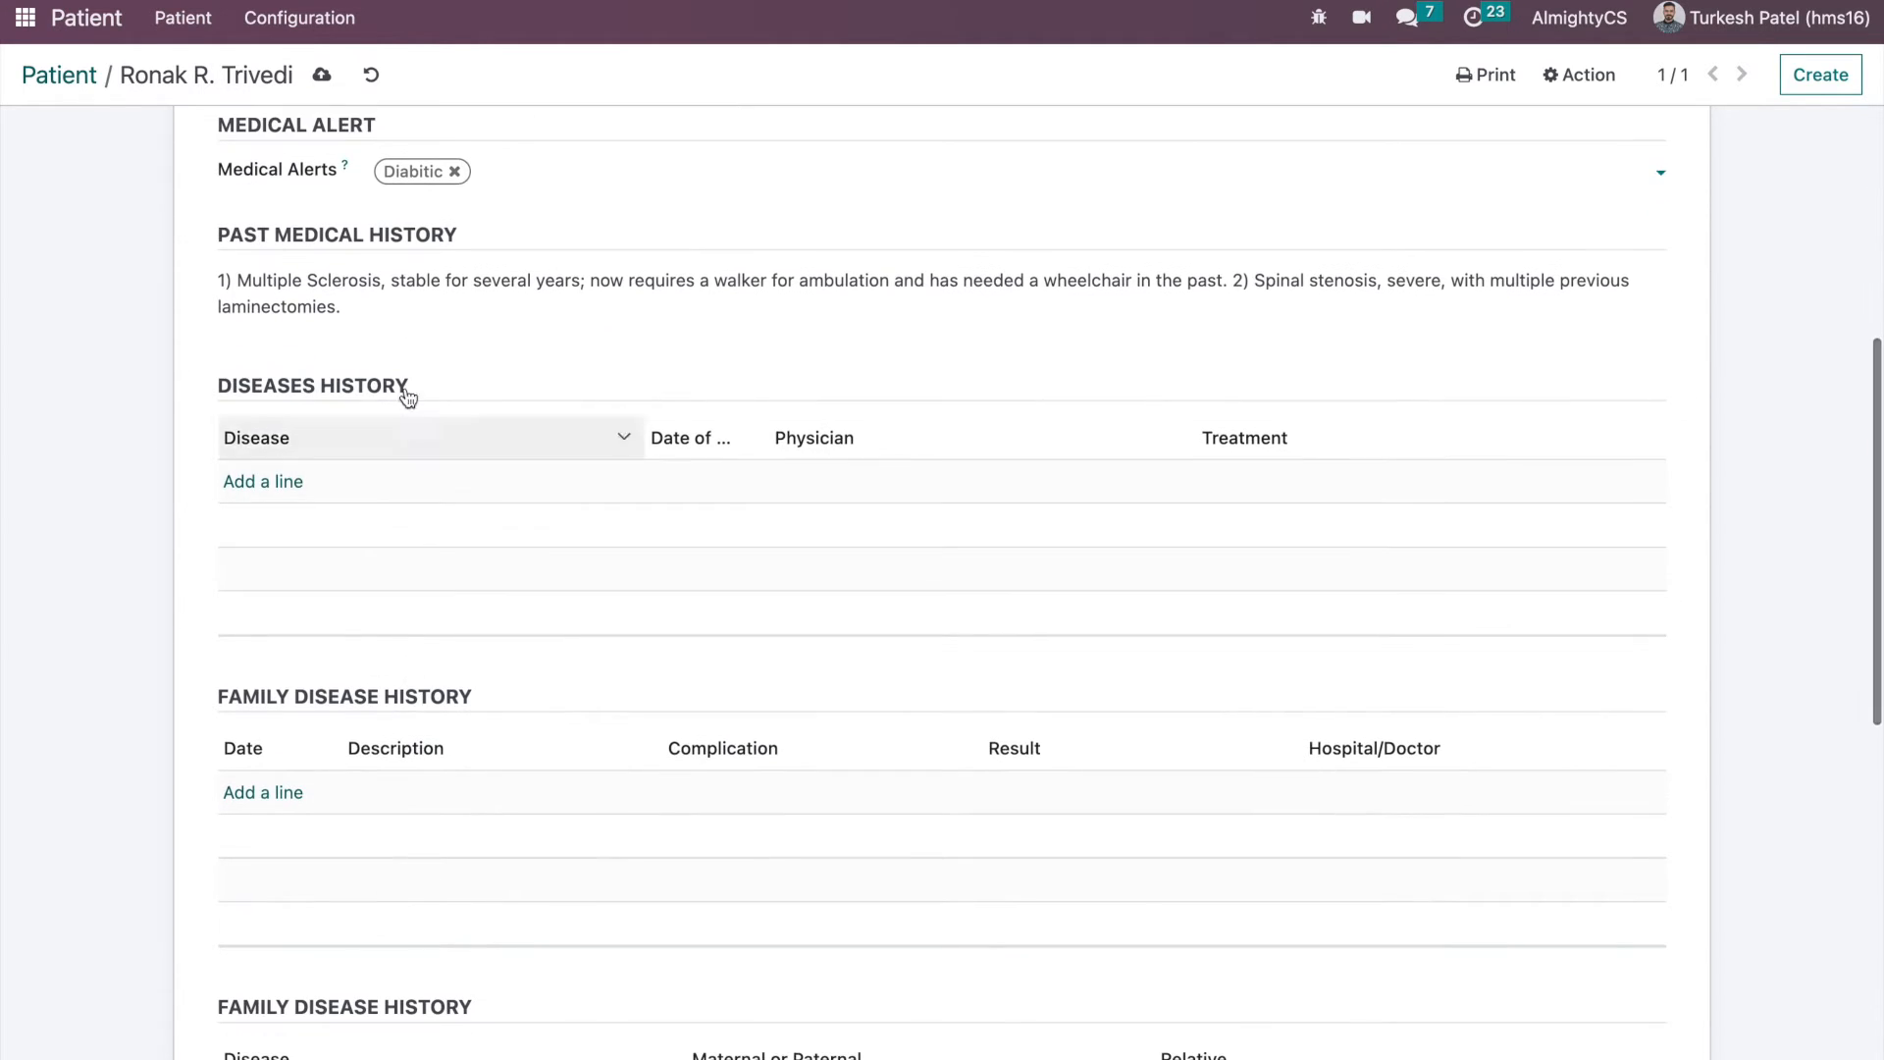
scroll(649, 464, down, 10)
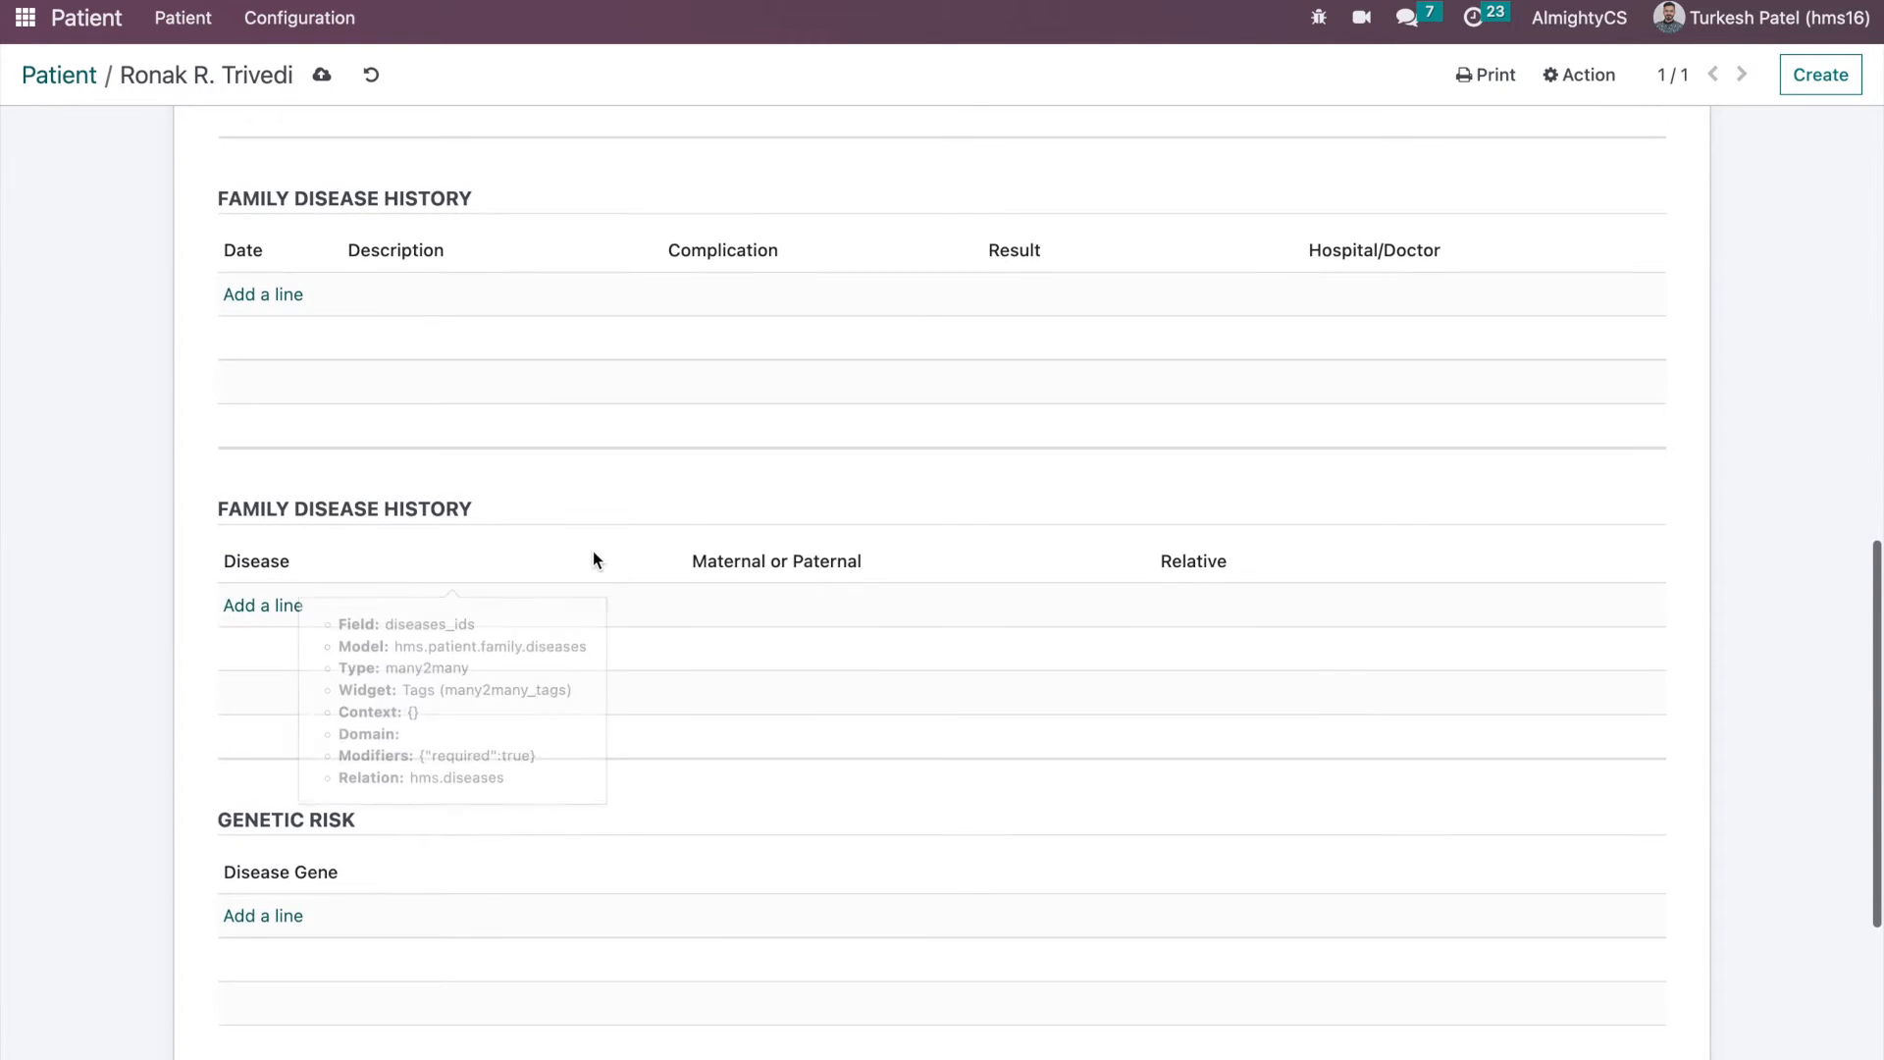
scroll(684, 475, up, 8)
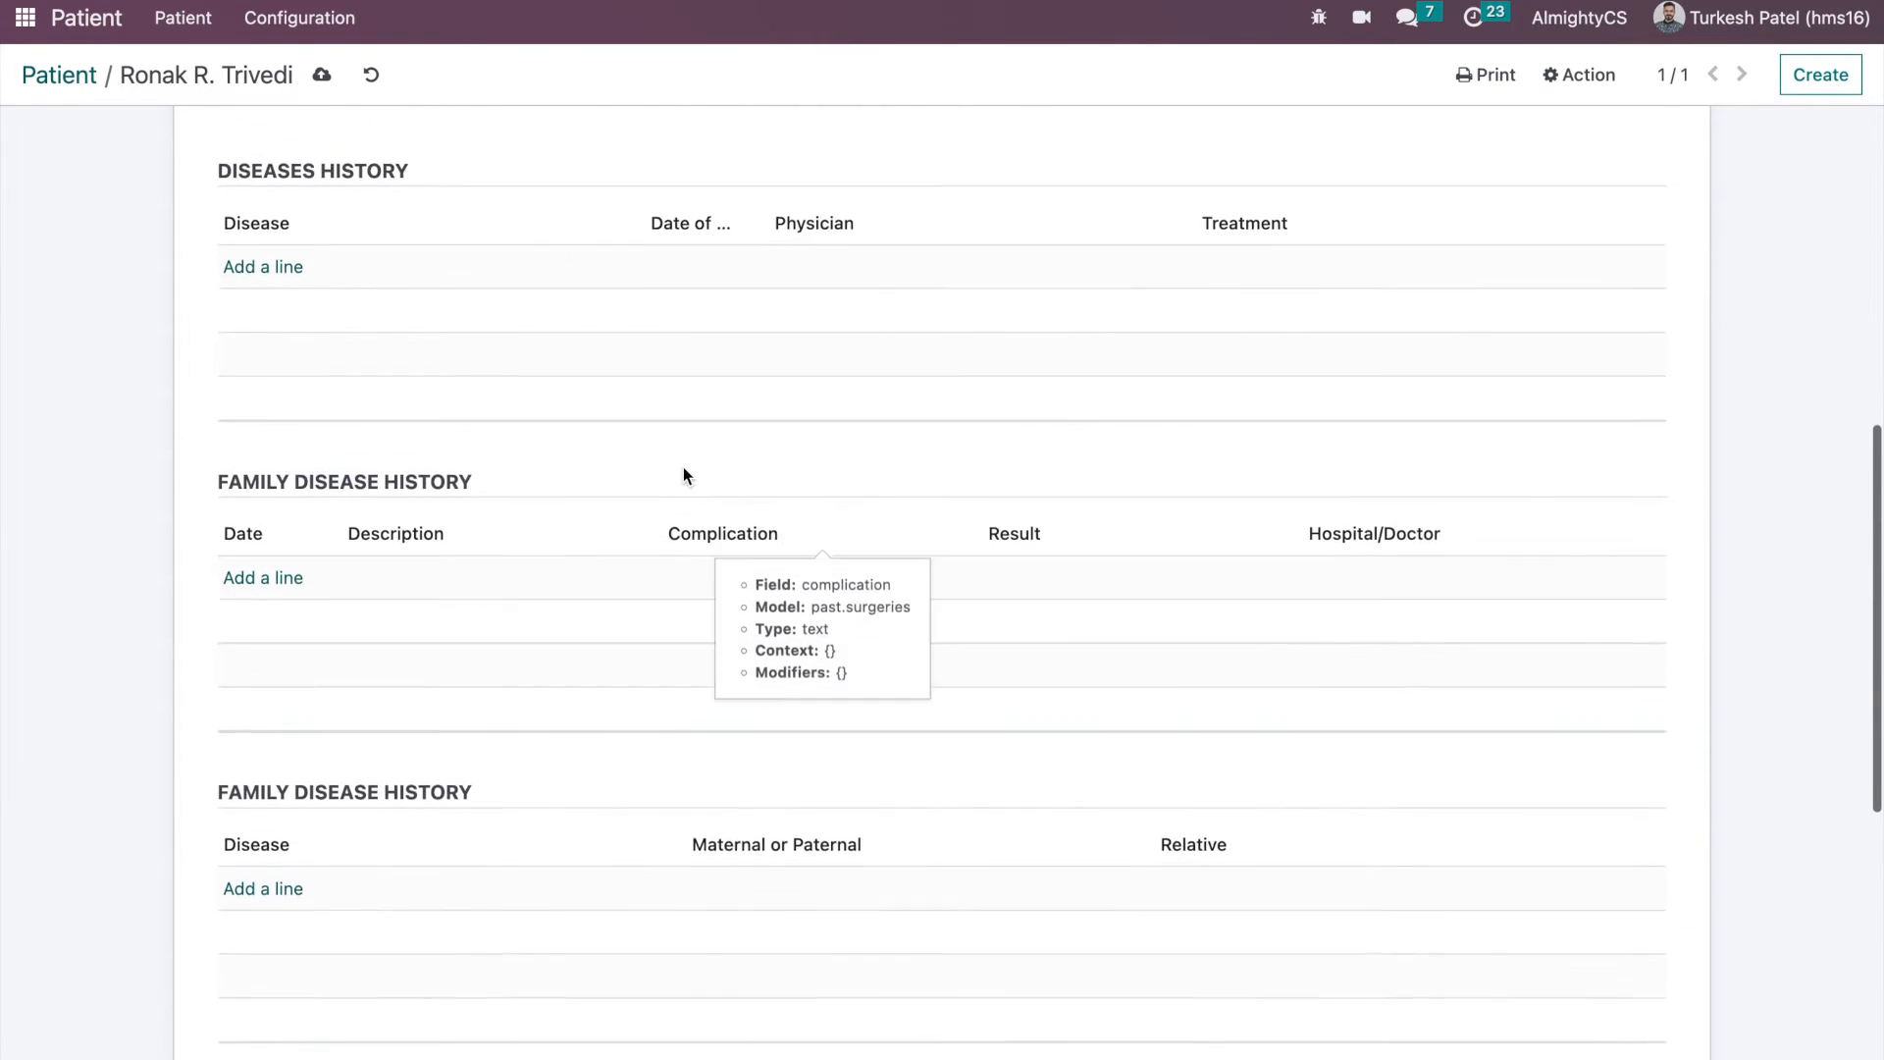
scroll(683, 475, up, 7)
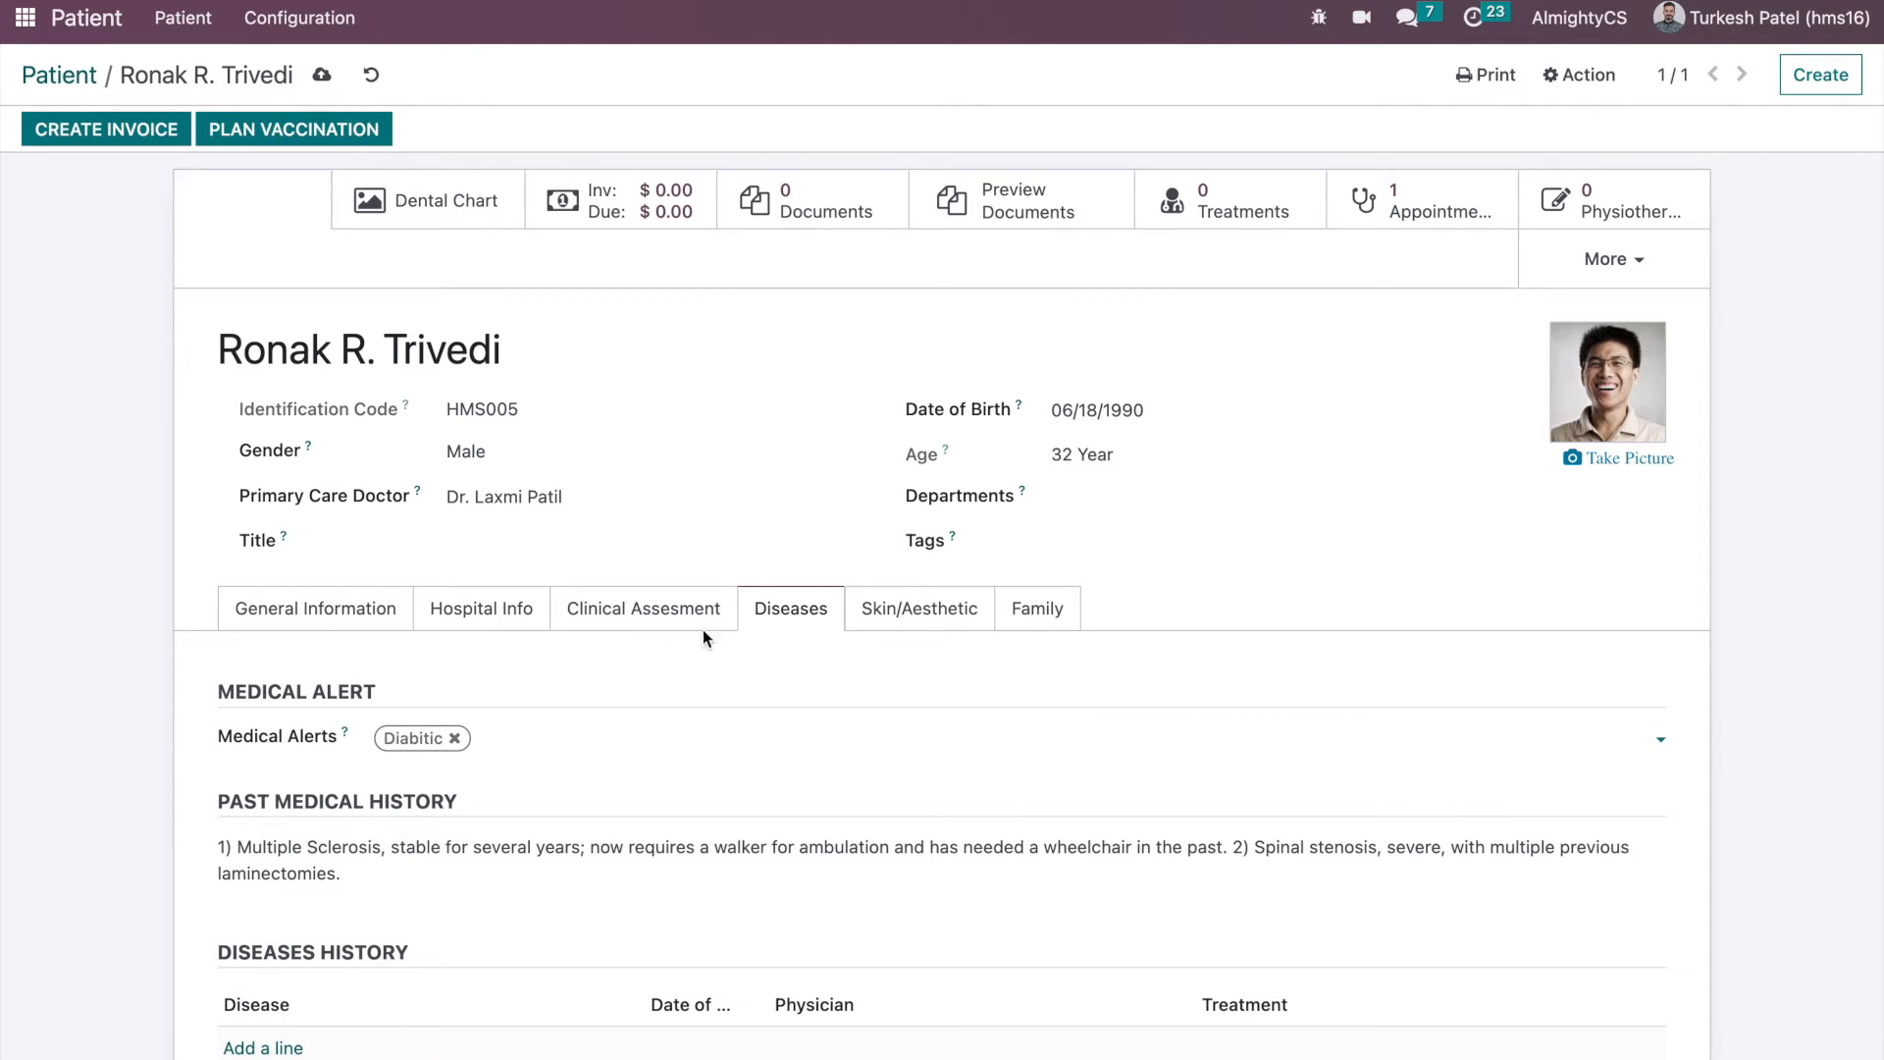
- View the patient's Skin/Aesthetic details, including the body analysis and the facial skin analysis
click(913, 611)
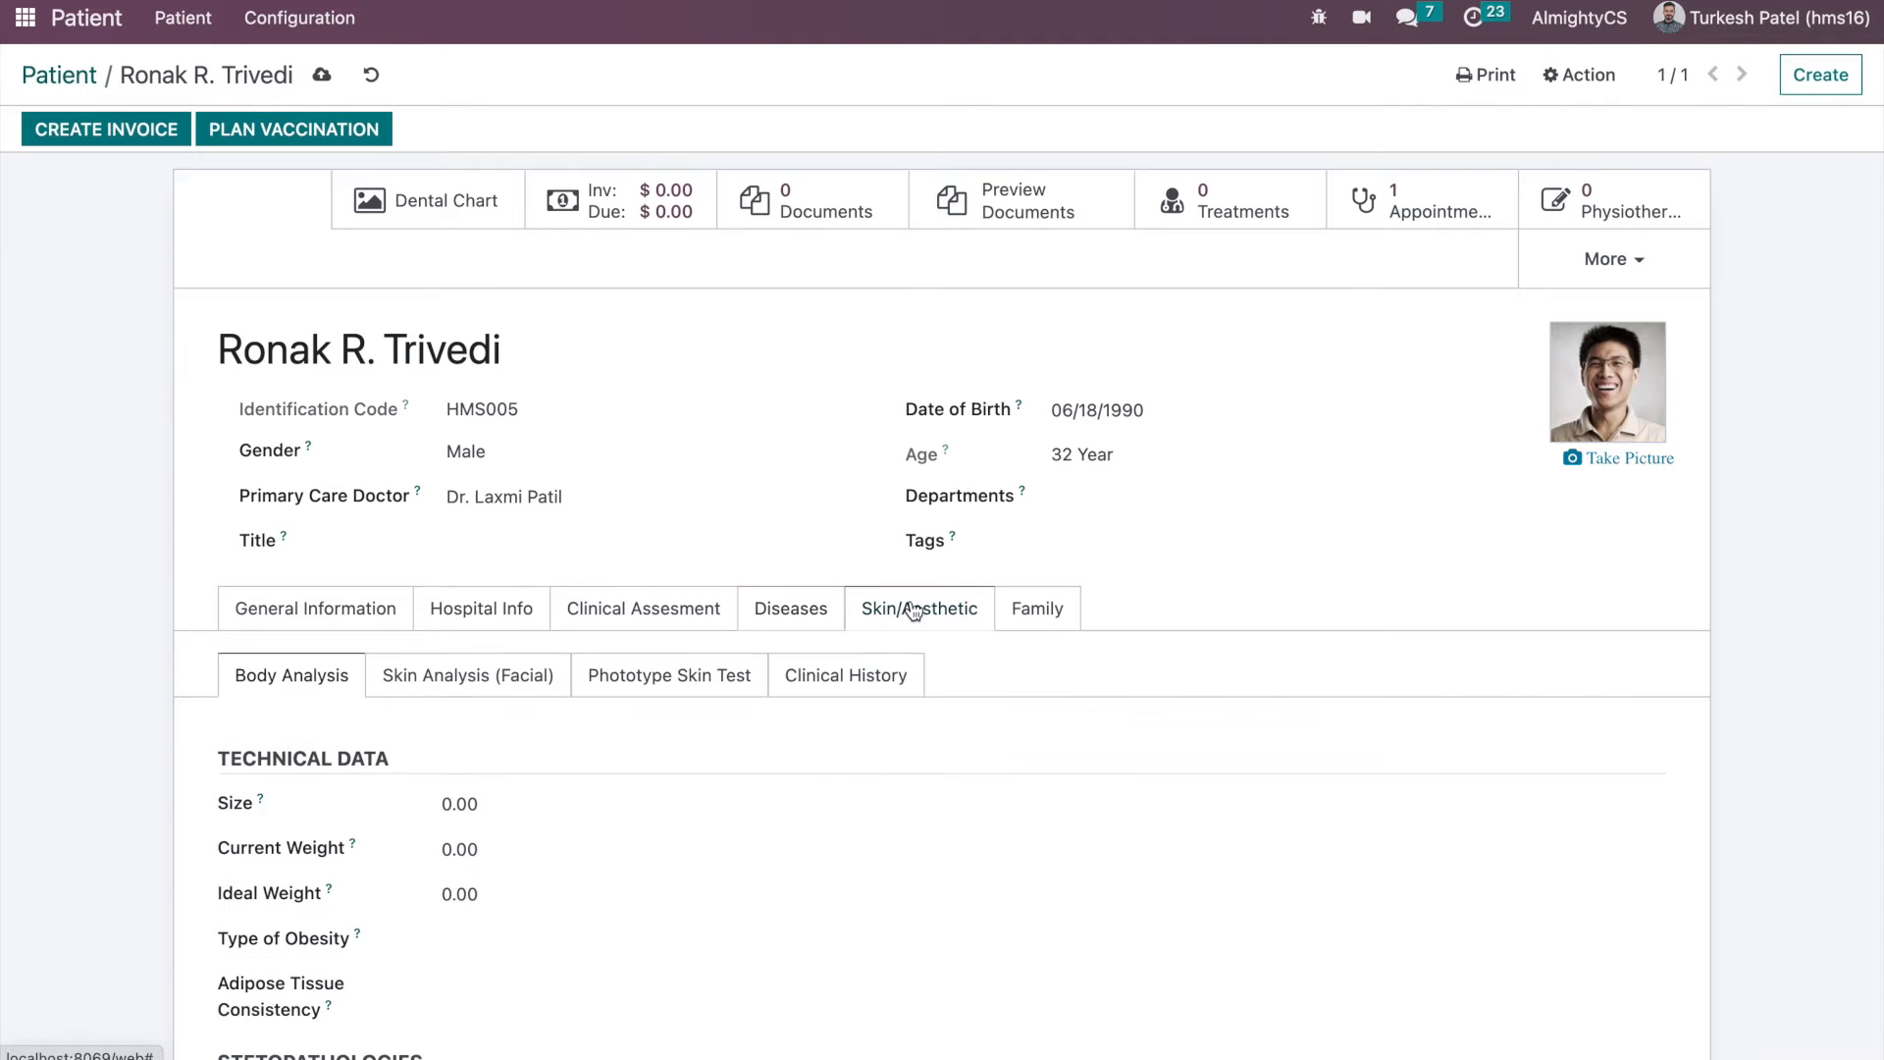
click(424, 668)
scroll(477, 667, down, 3)
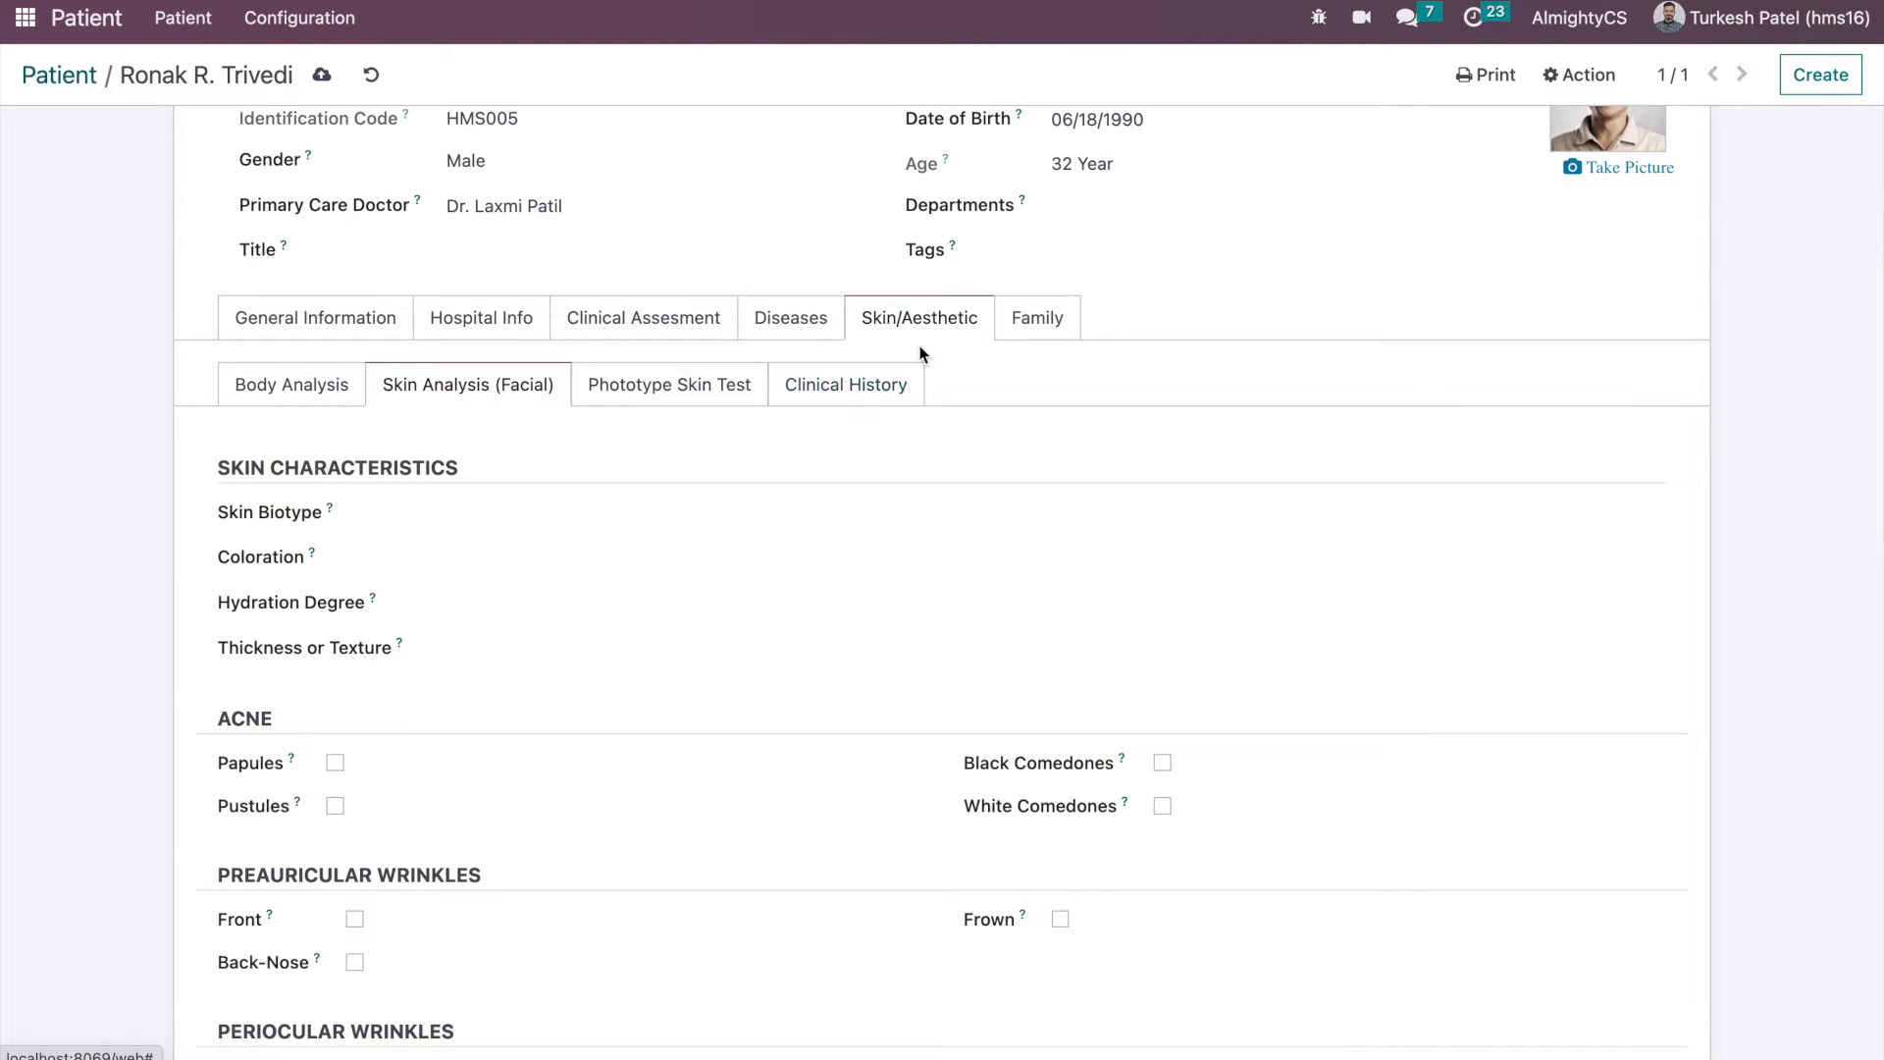
- Add a line to the patient's family list and choose the first suggested patient as the family member
click(1023, 324)
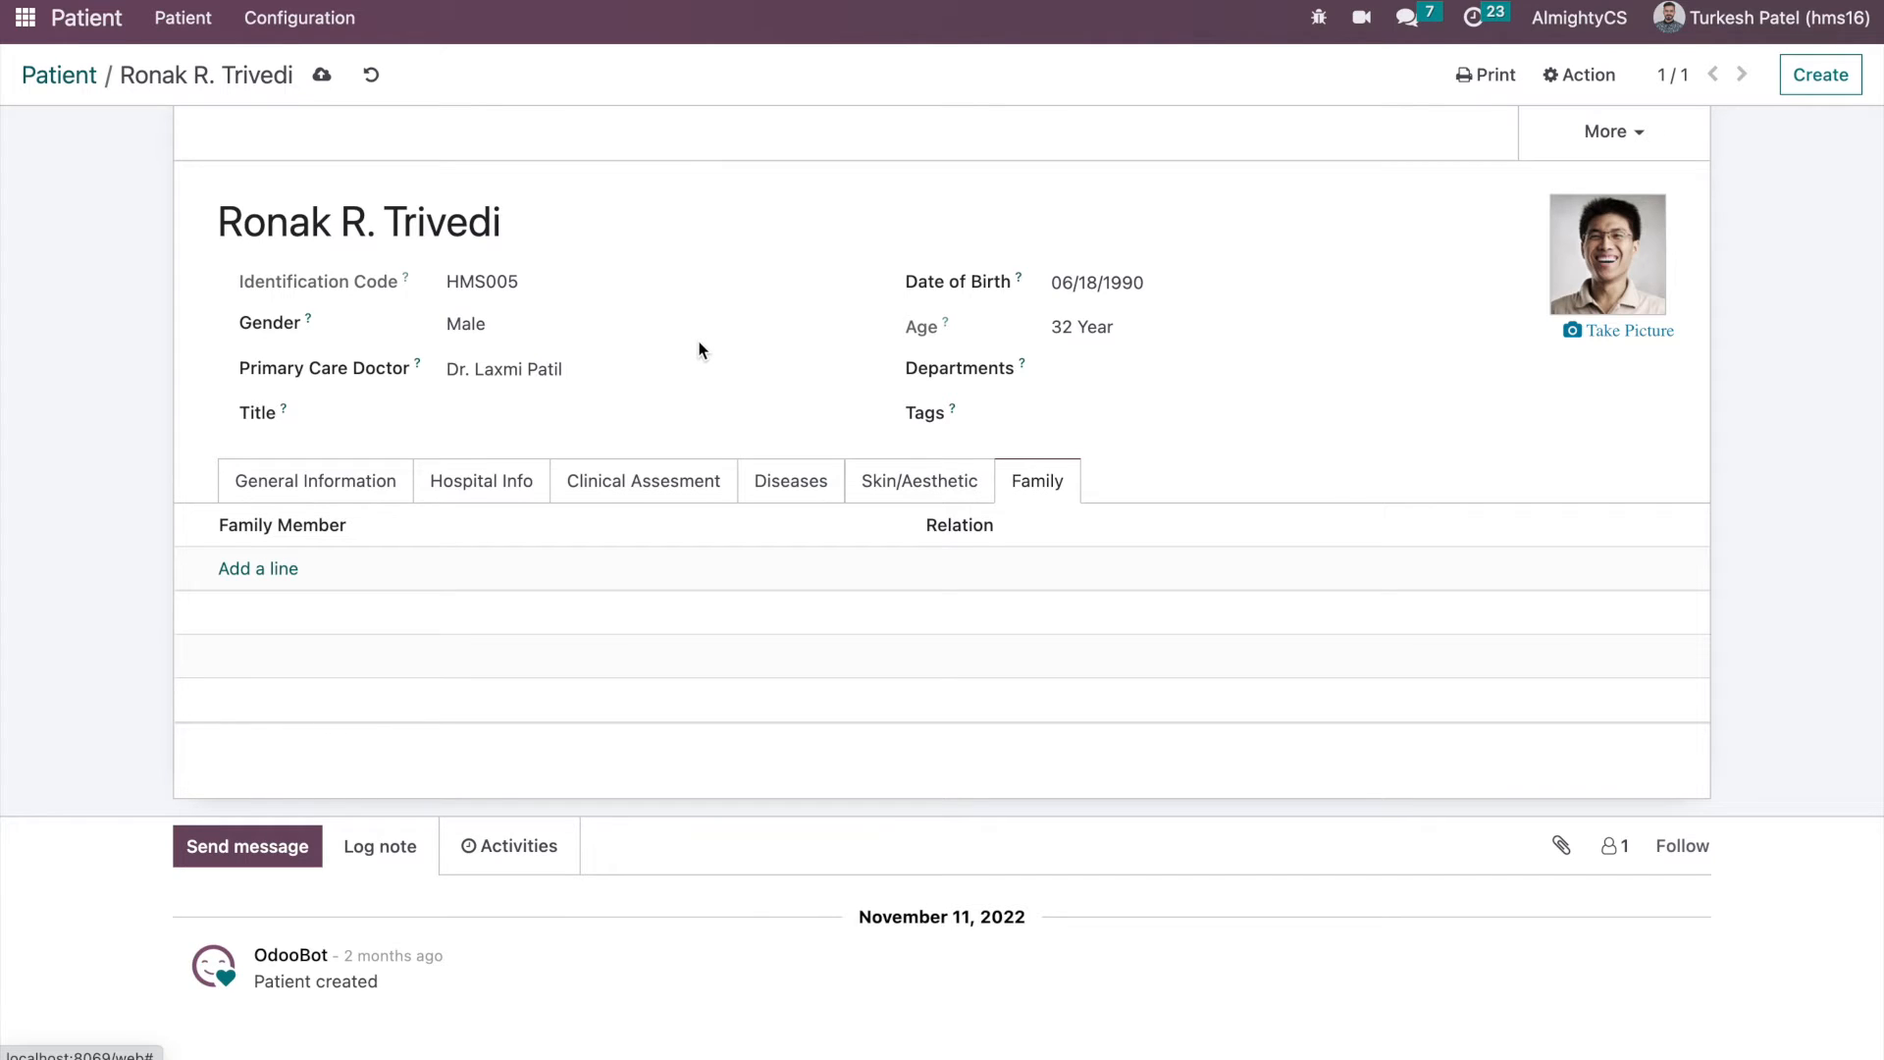
scroll(699, 350, up, 1)
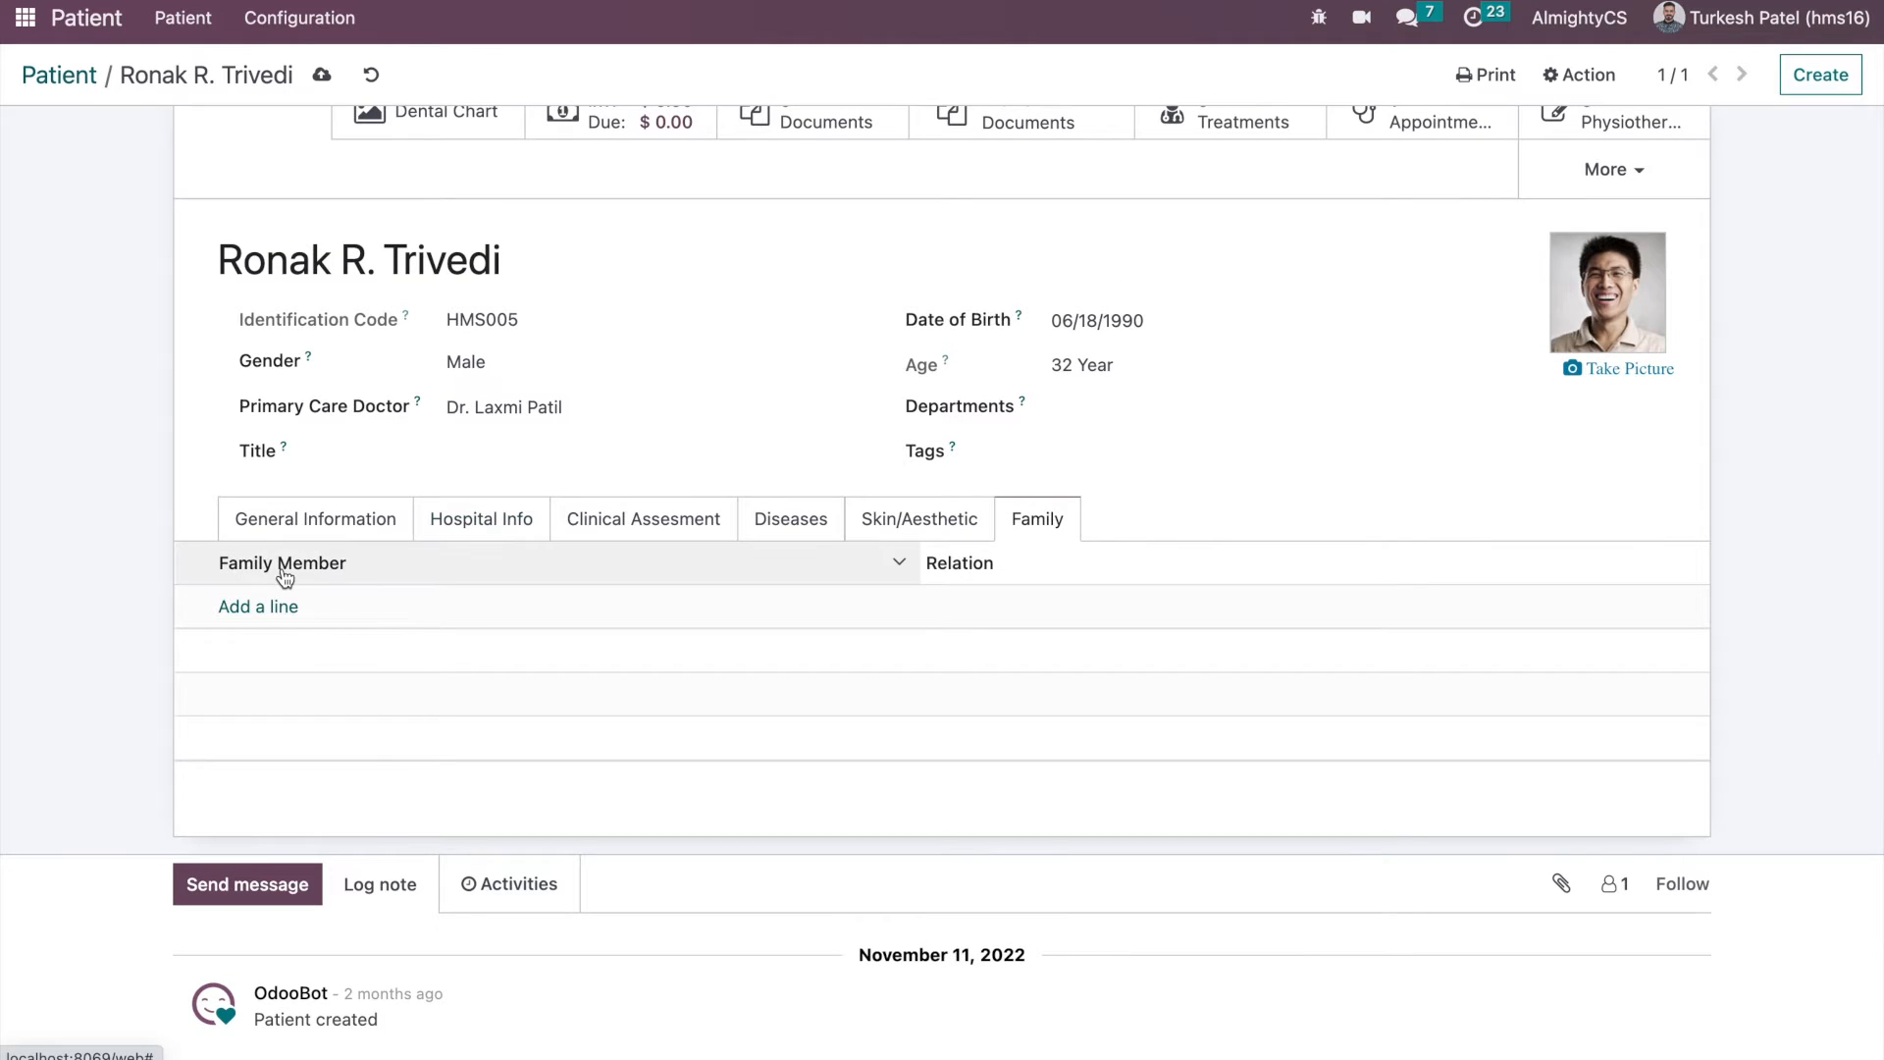
click(235, 606)
click(239, 605)
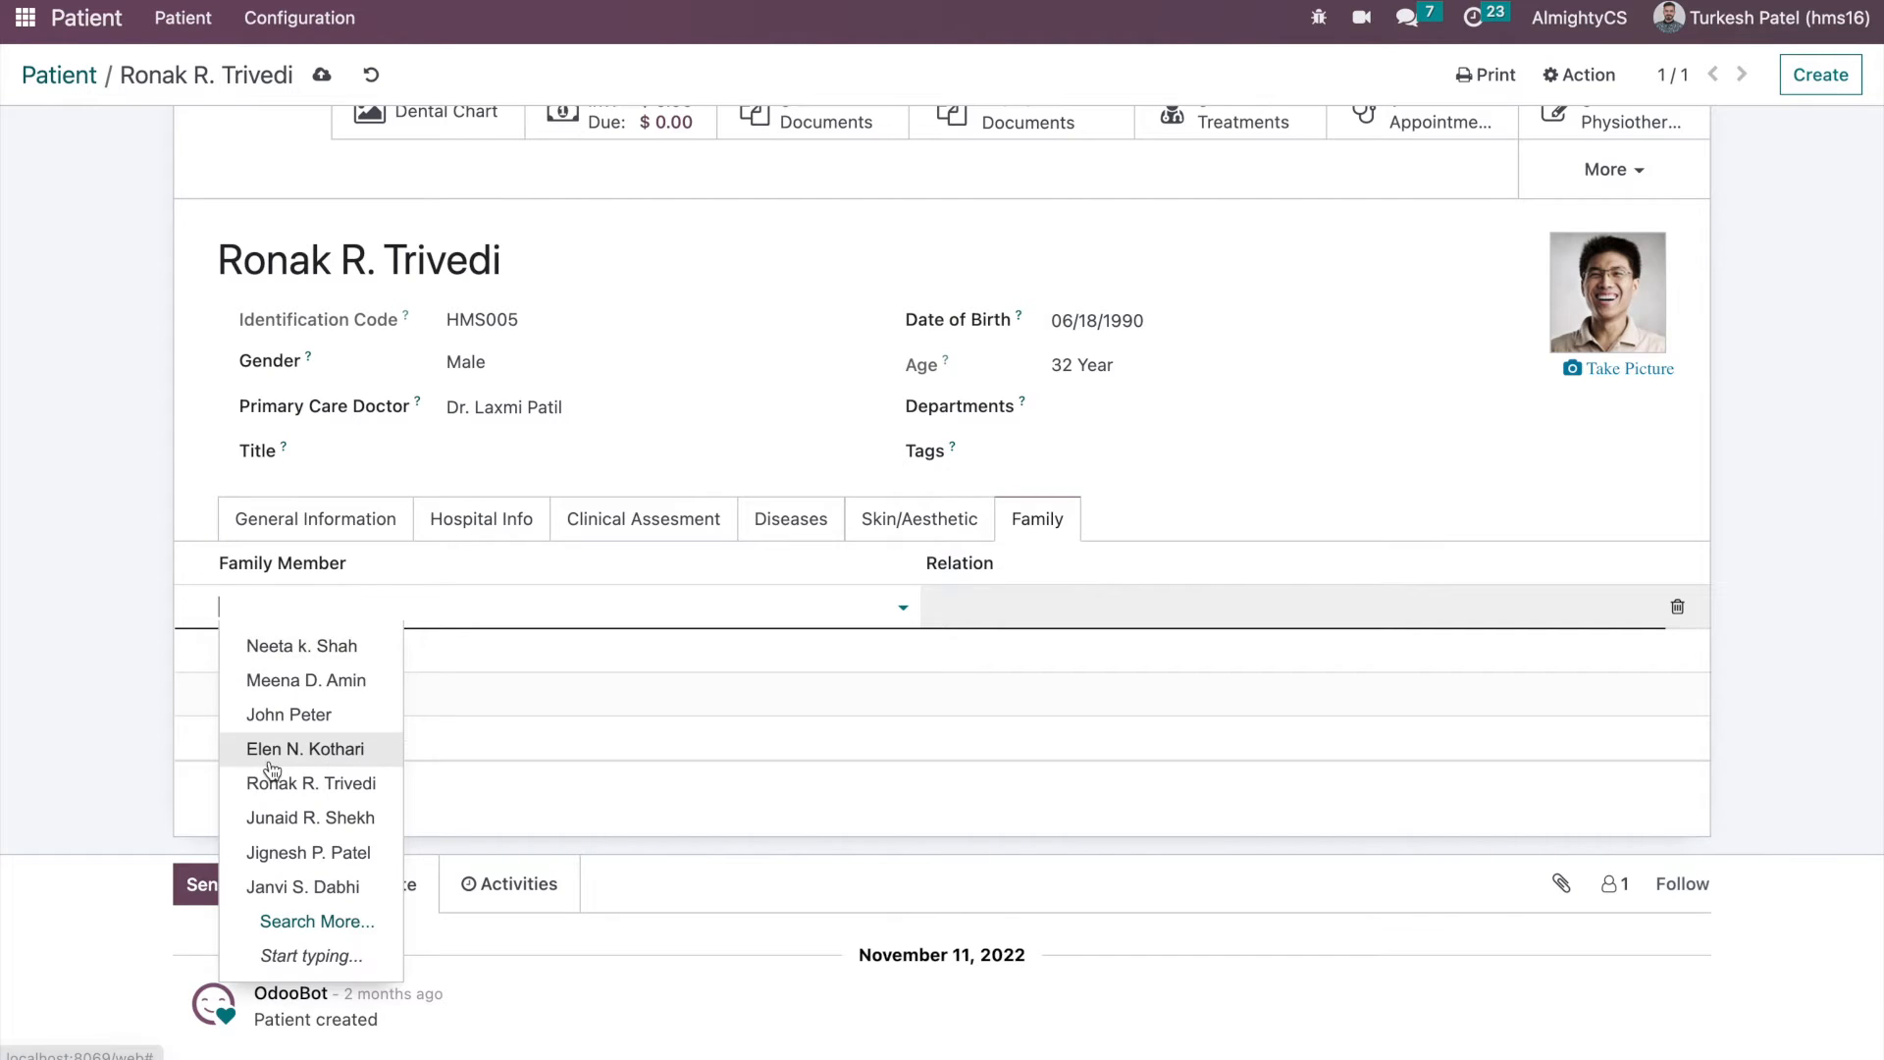
click(287, 643)
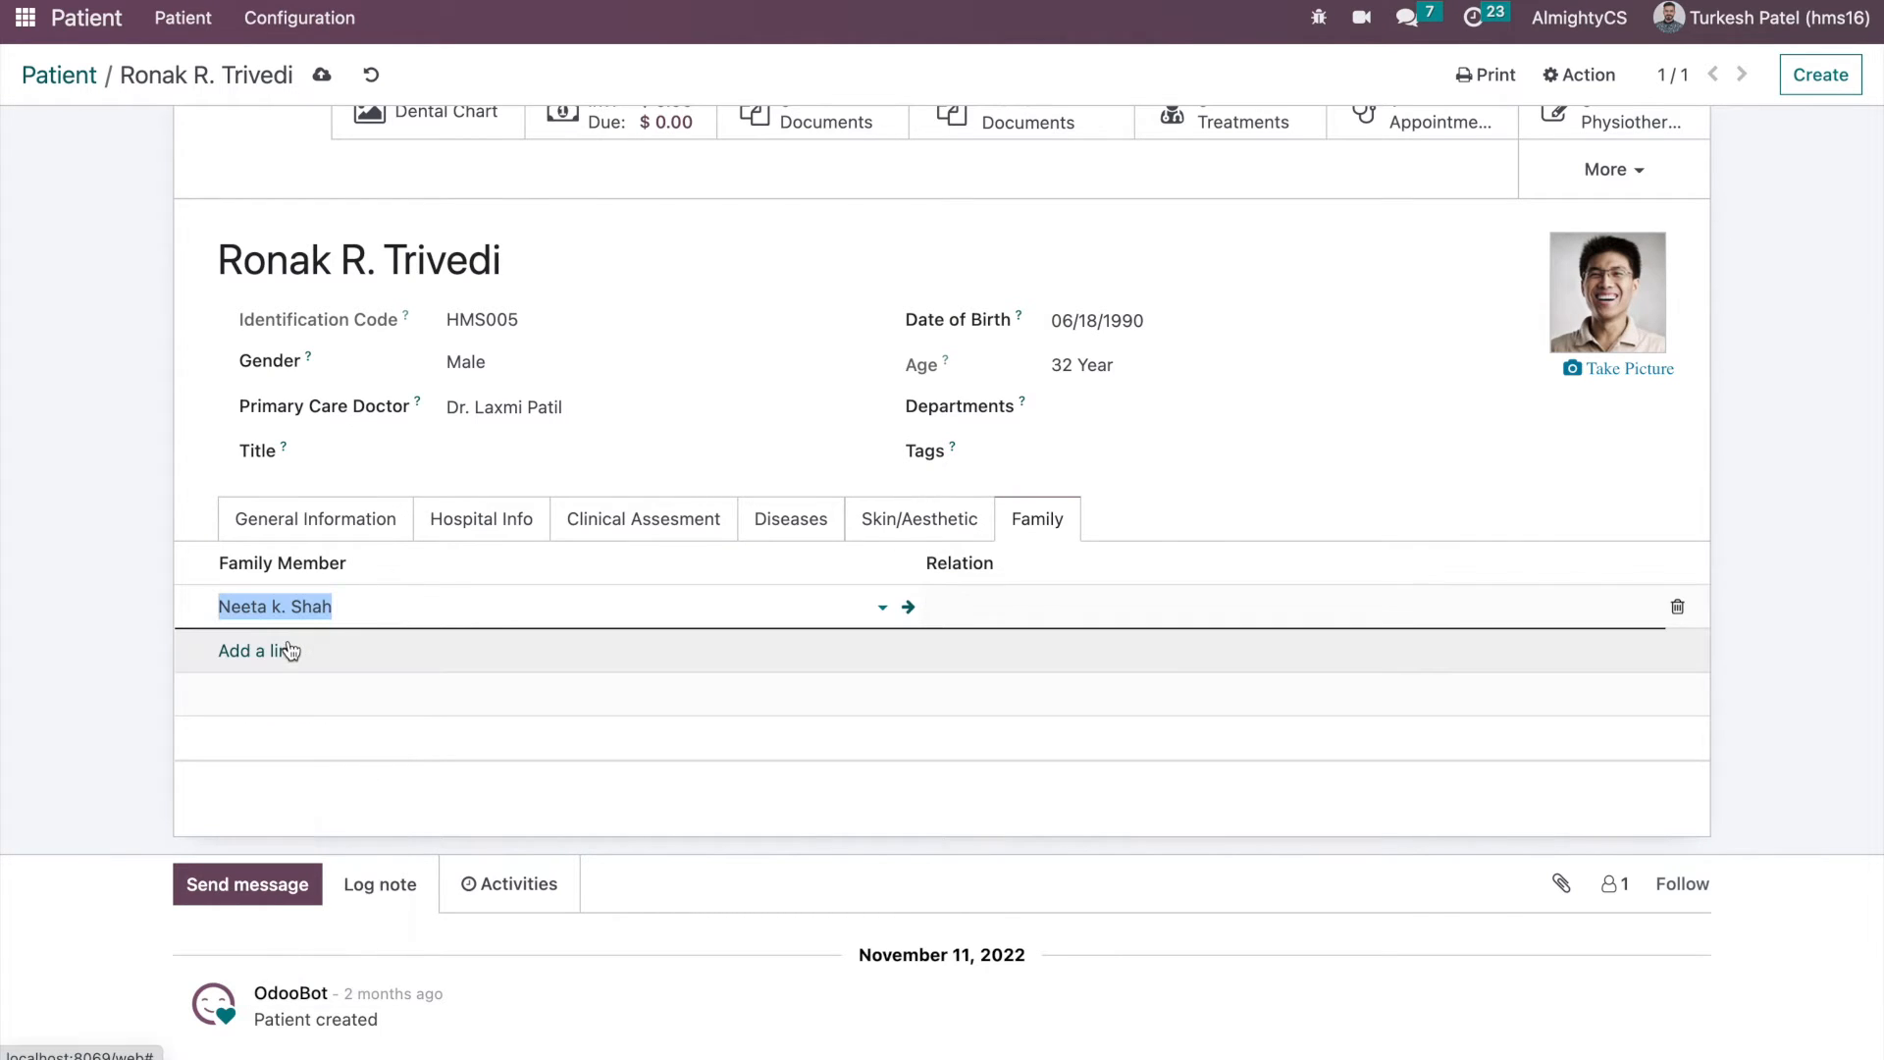
- Create the relation Mother with inverse relation Son for the family member and save the patient record
click(1185, 608)
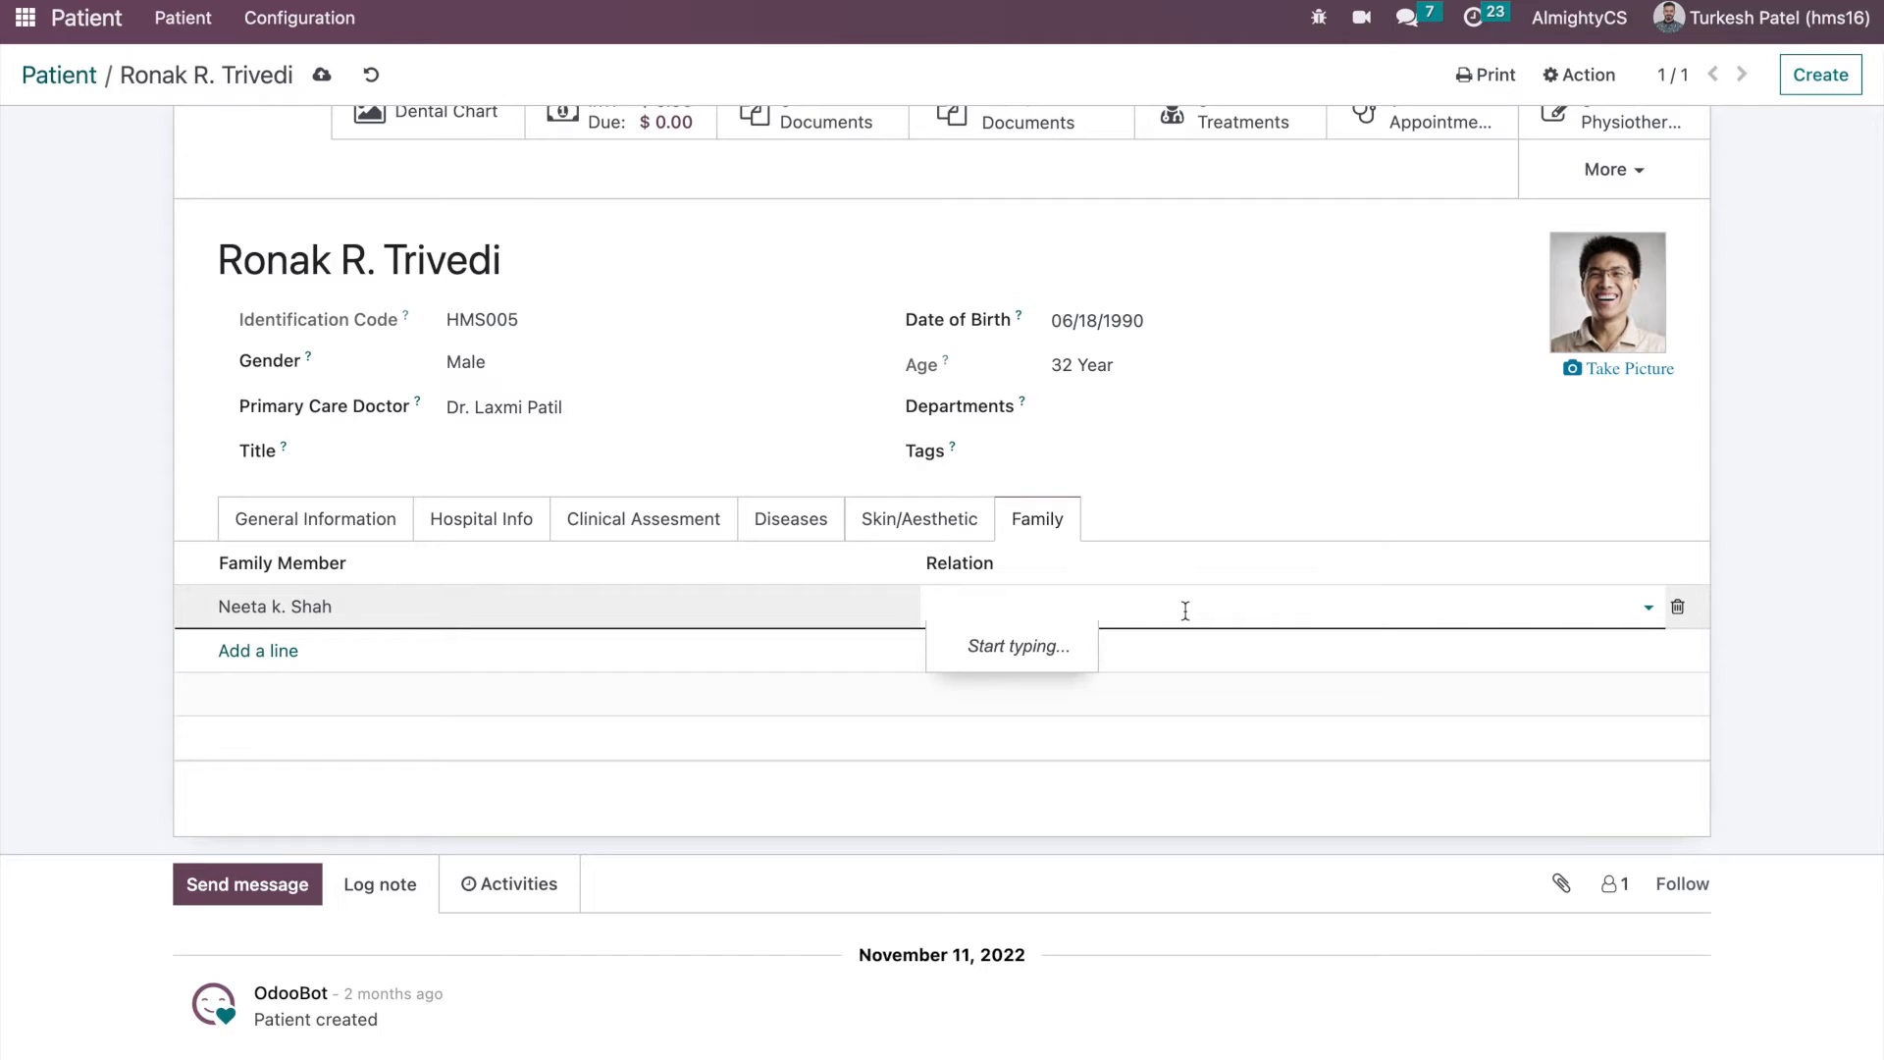
text(Mother)
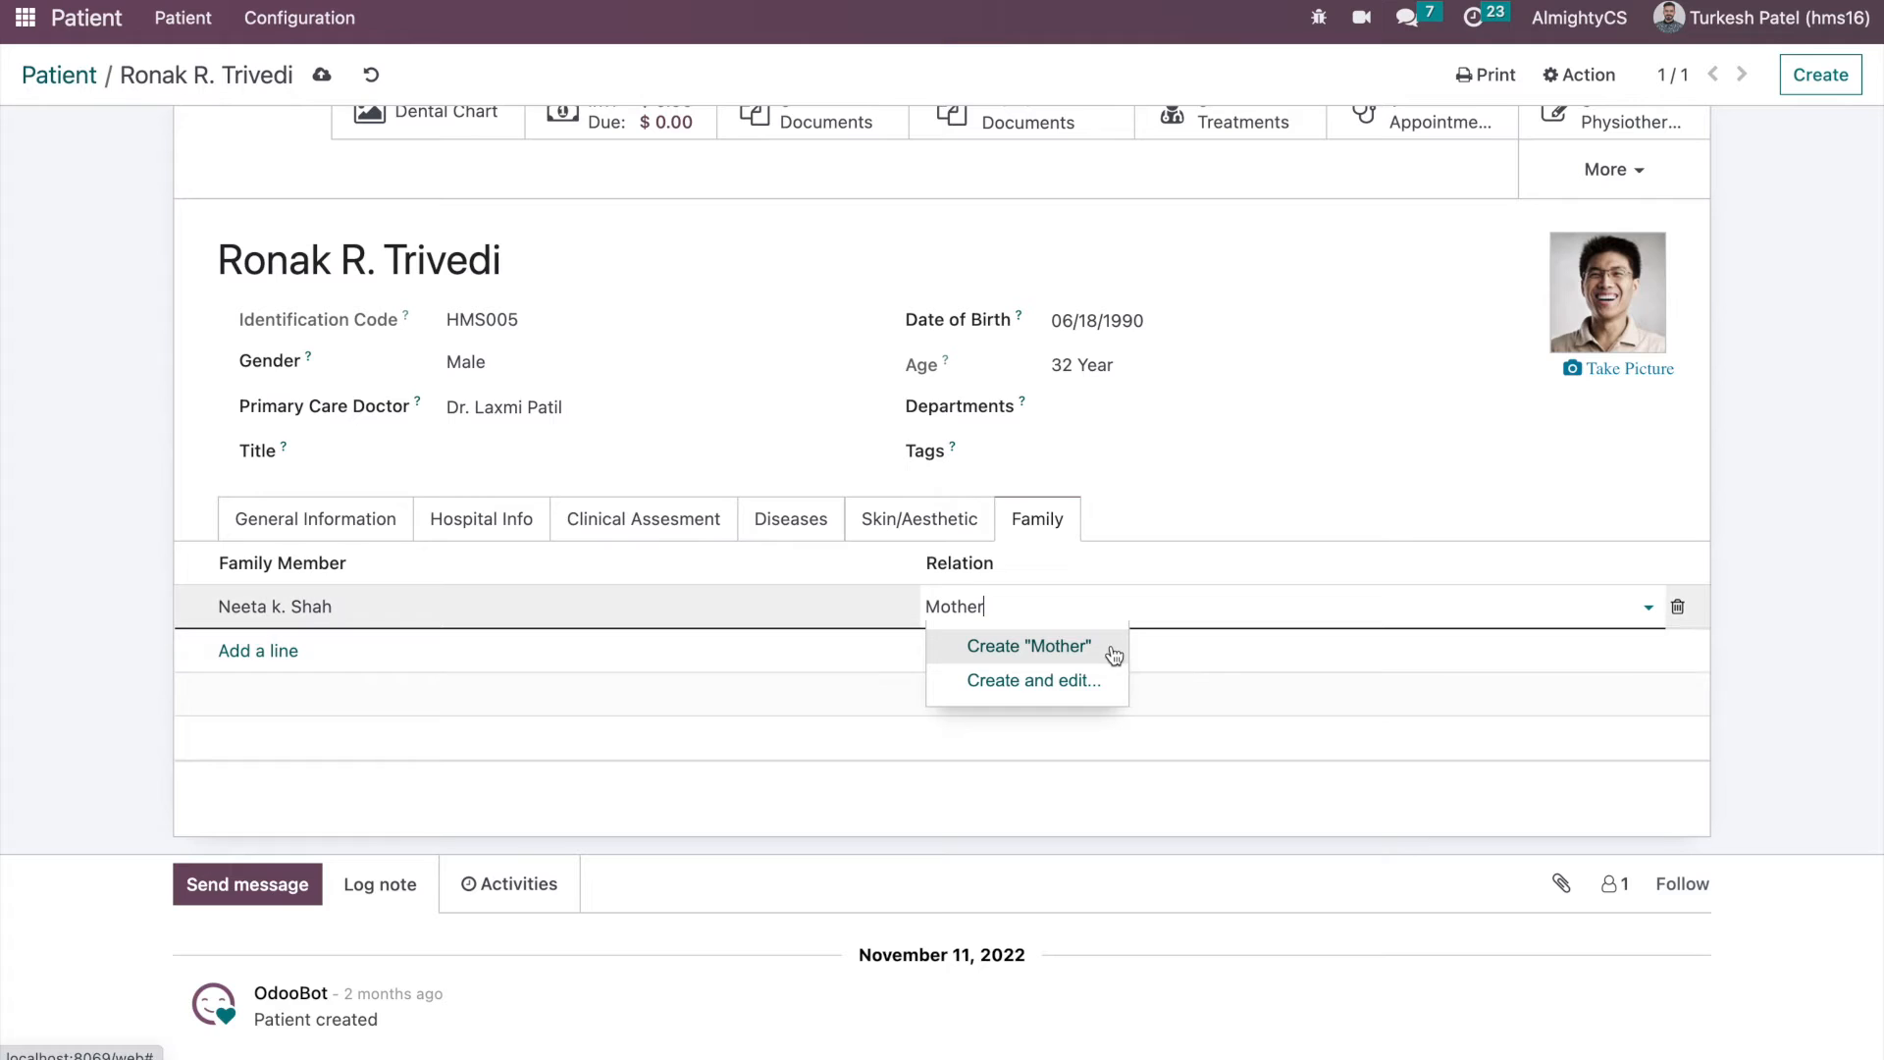
click(1055, 680)
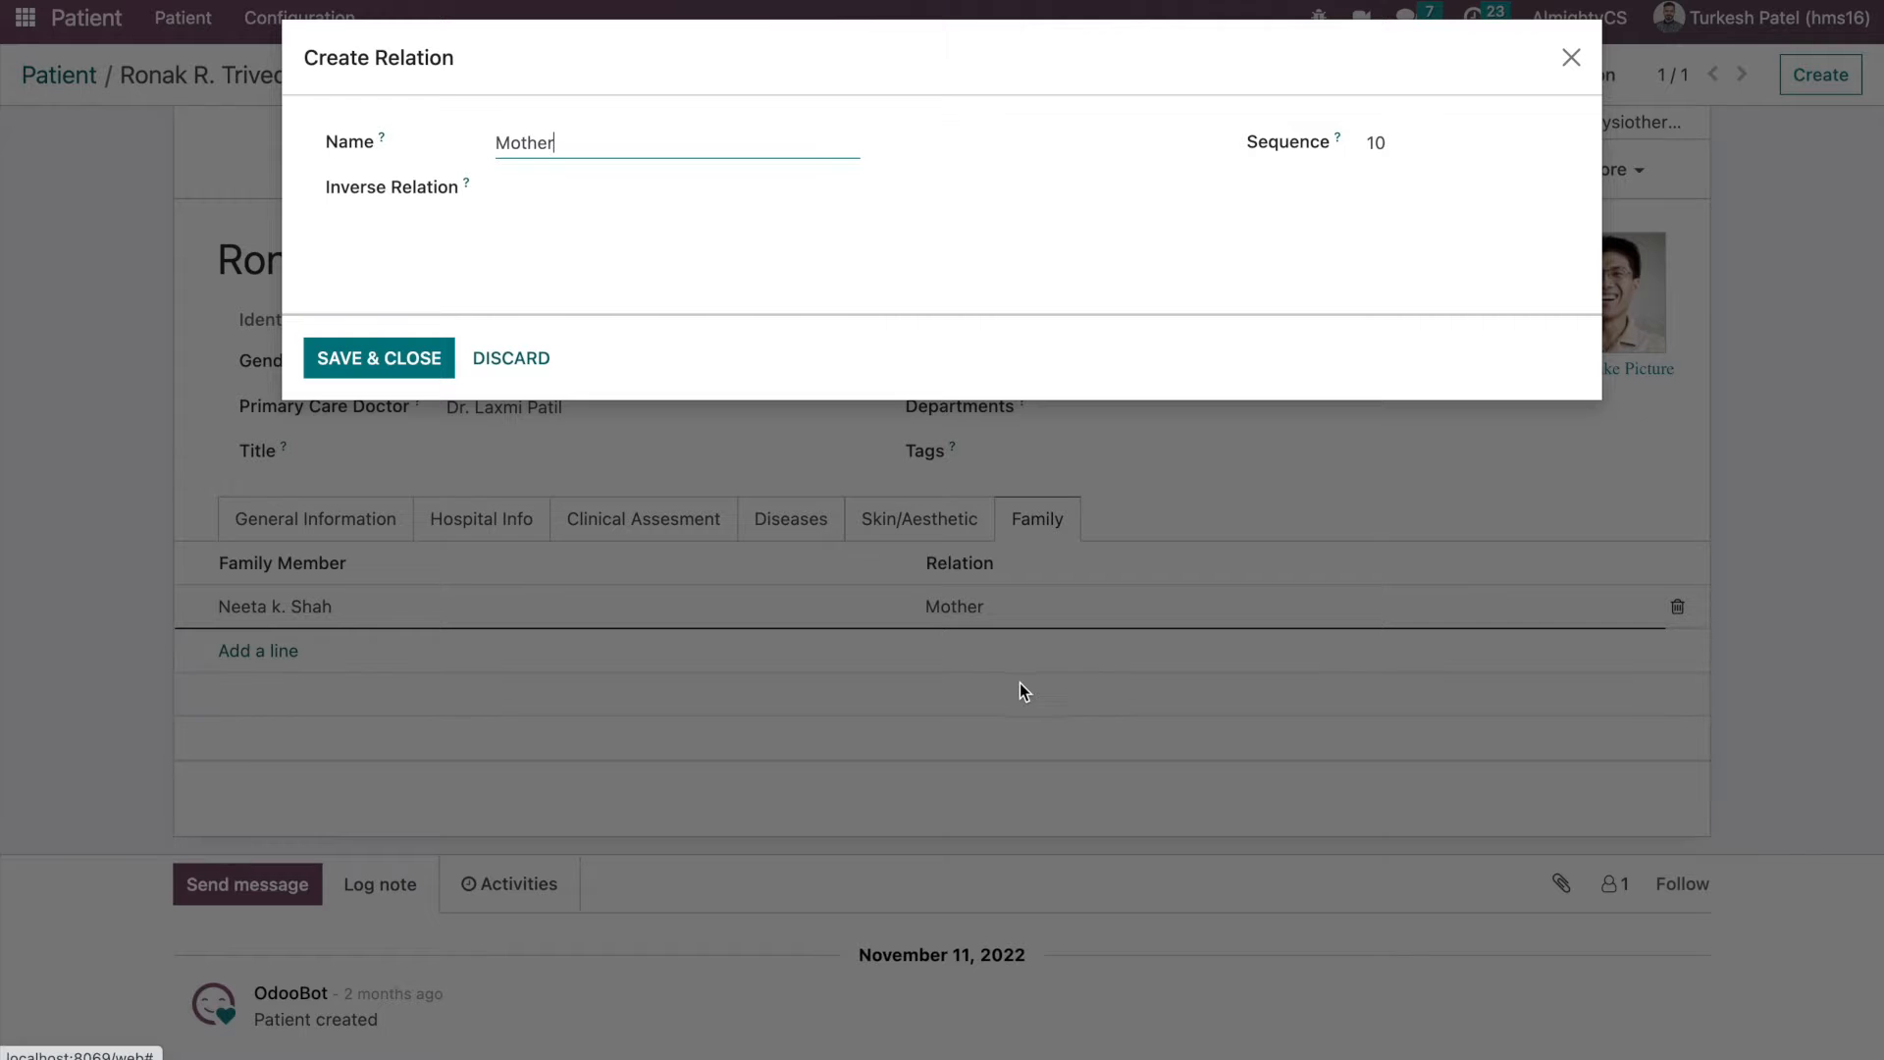
click(534, 186)
text(Son)
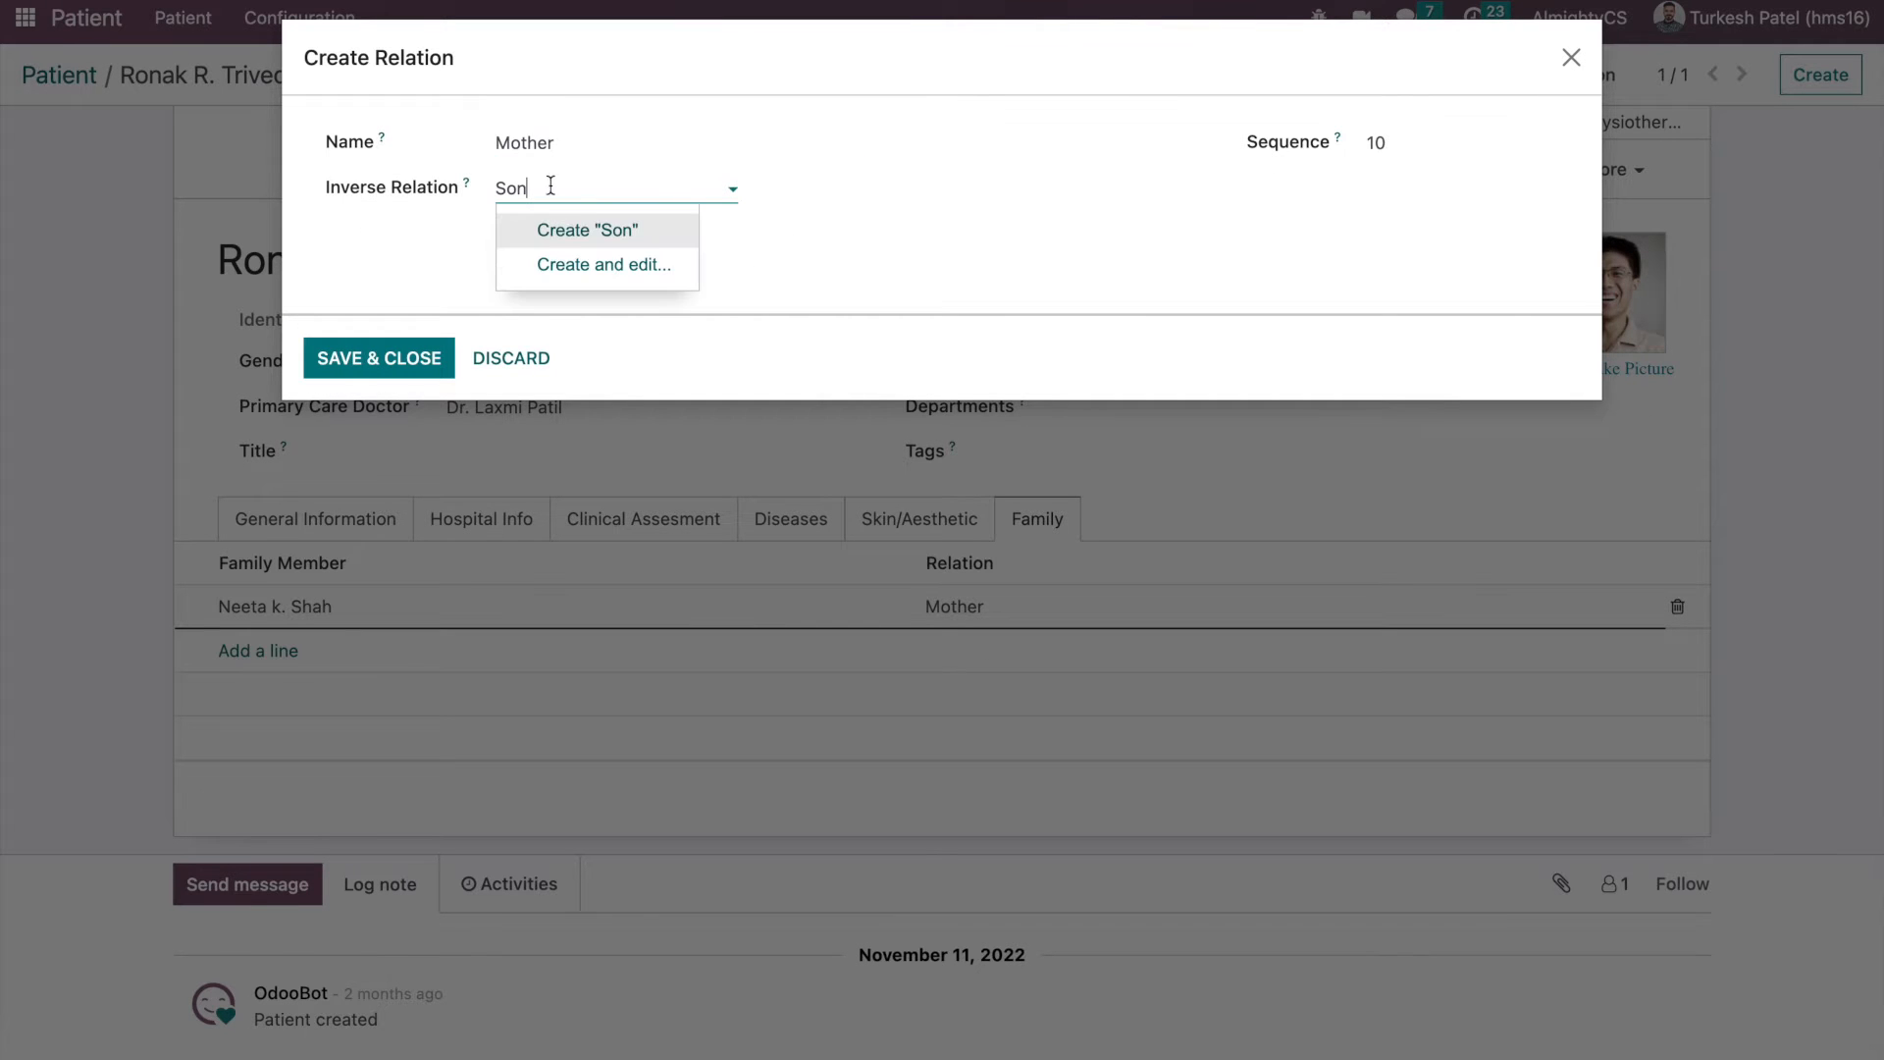
click(552, 228)
click(339, 365)
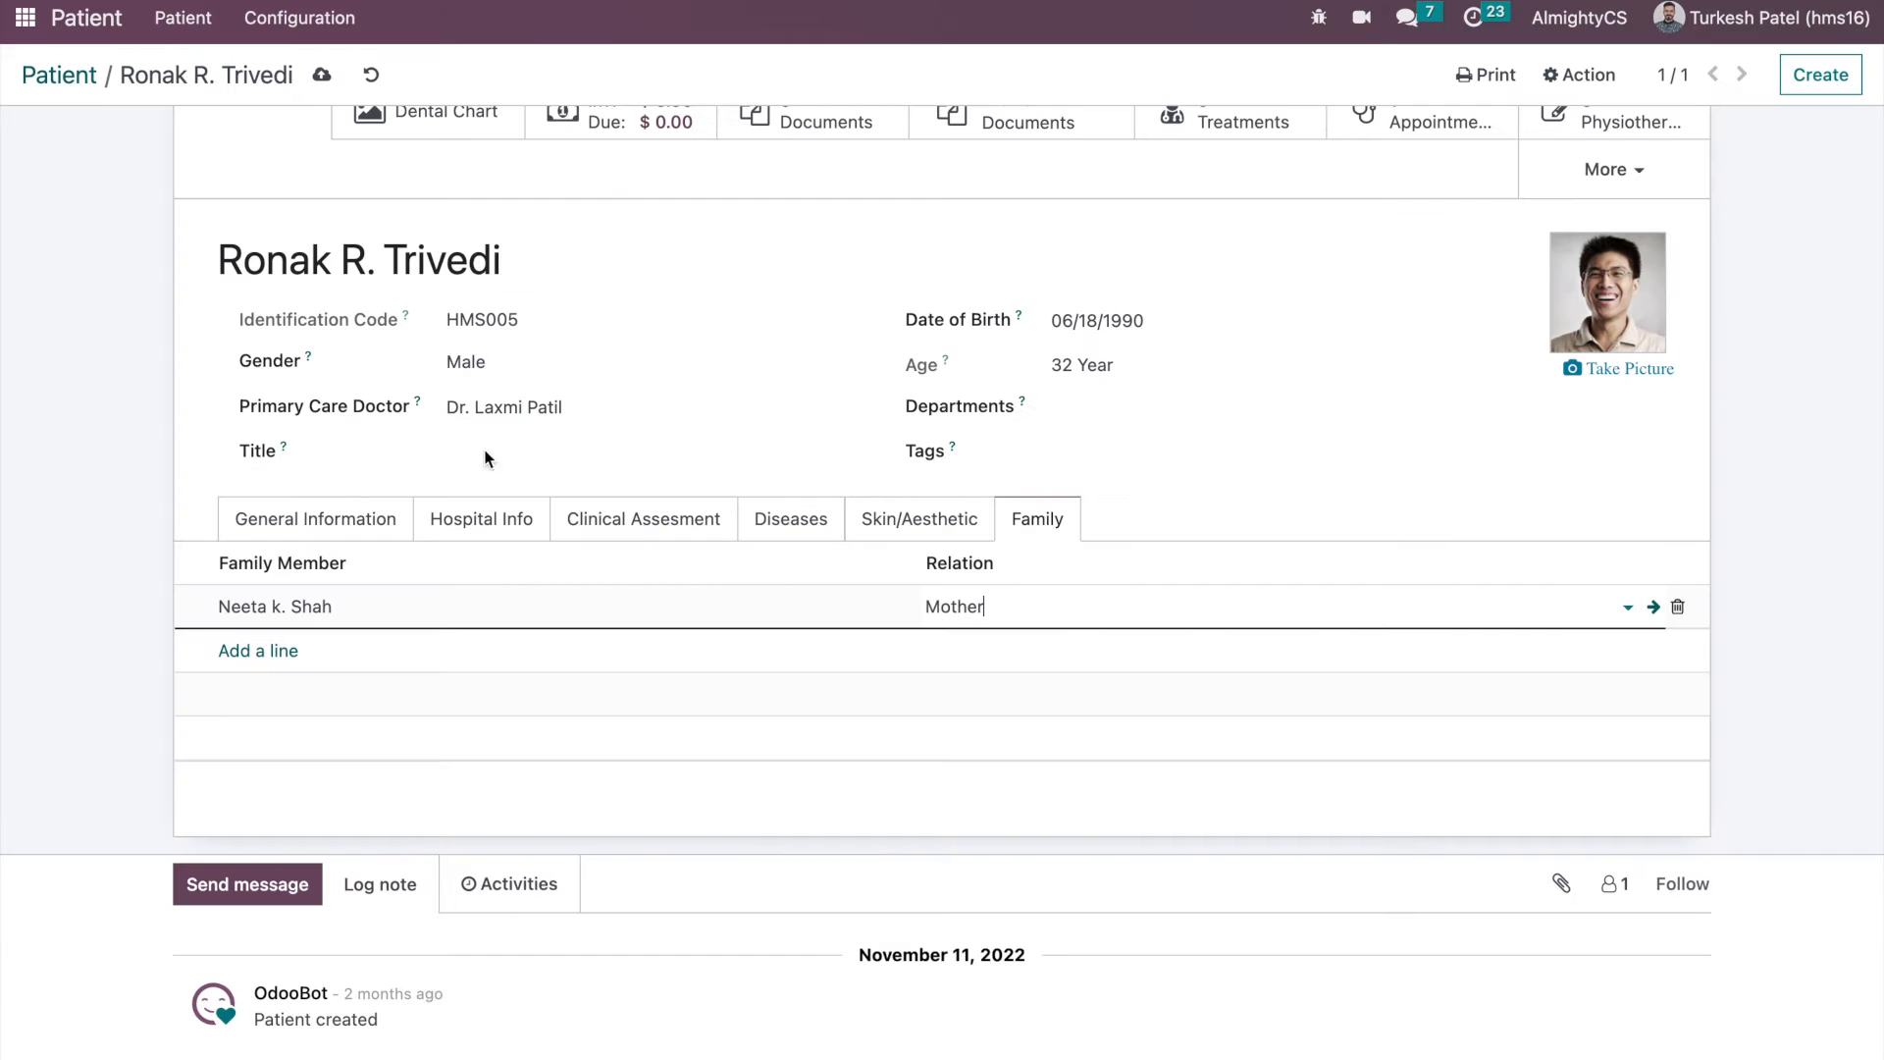
click(321, 75)
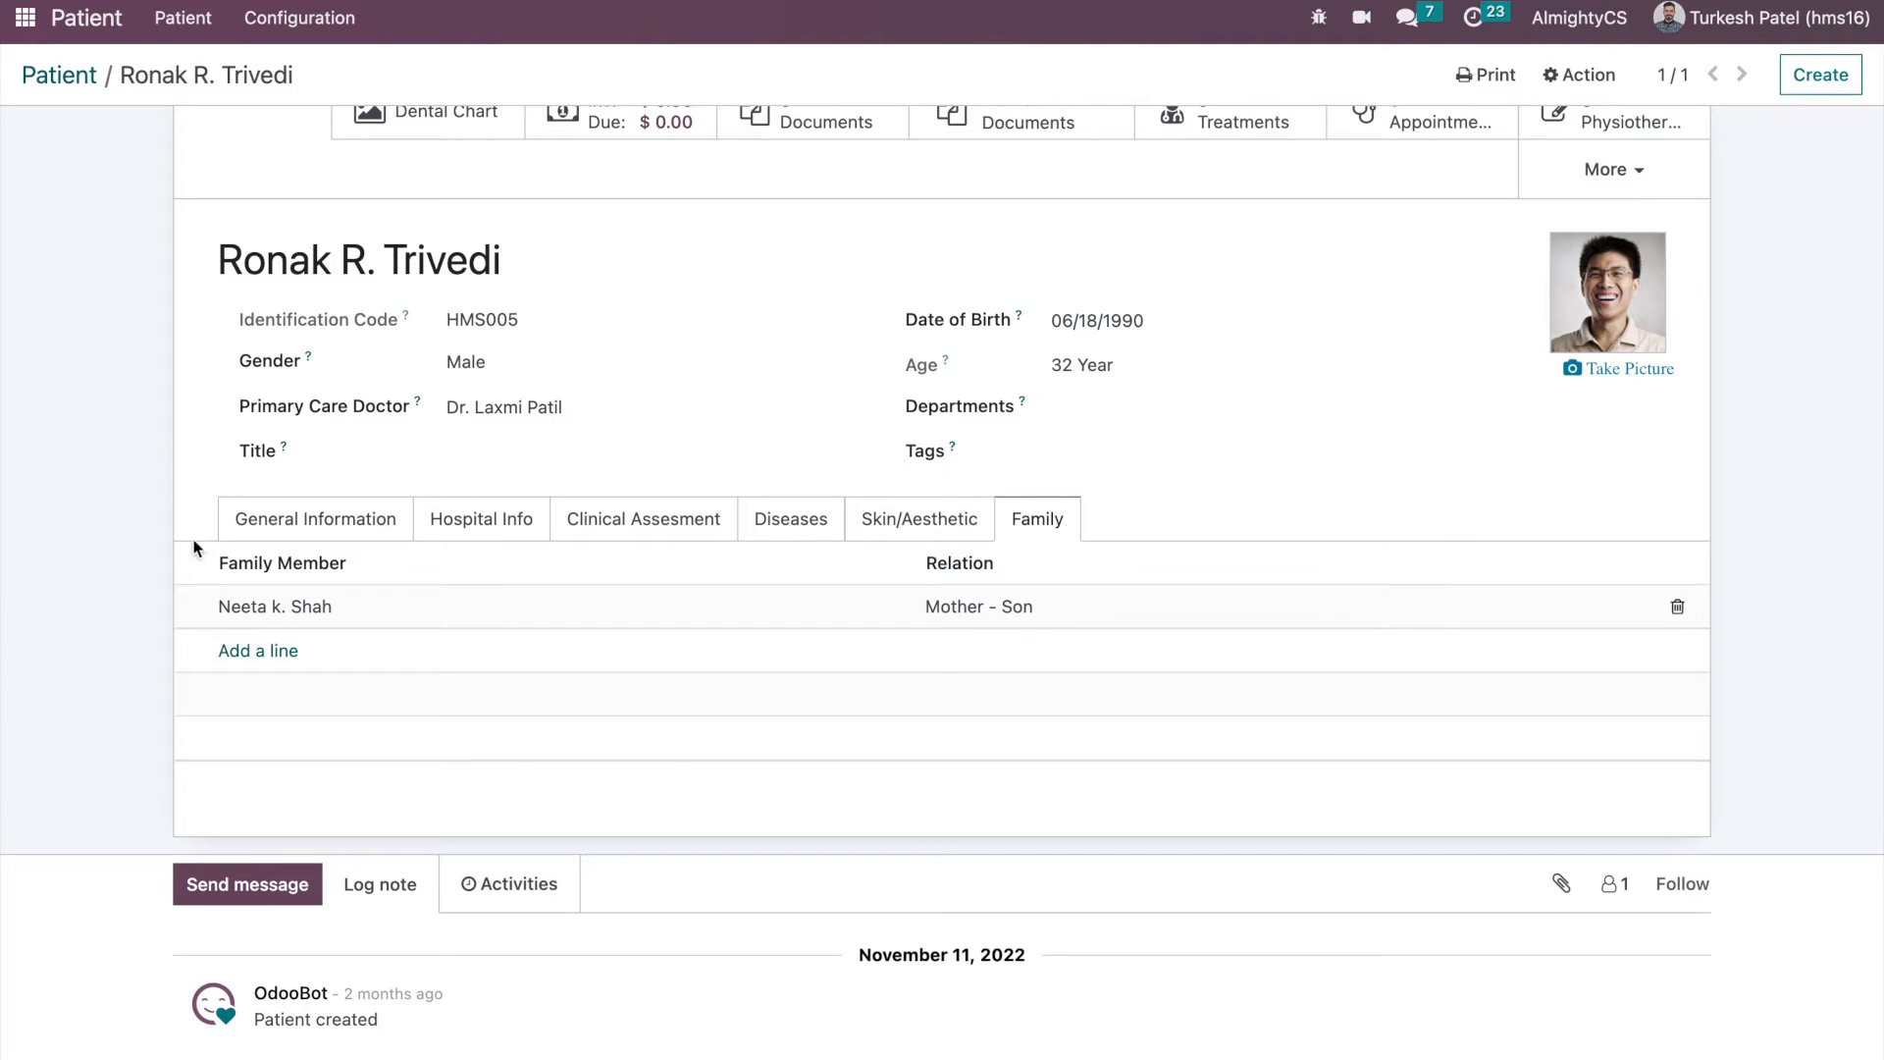
scroll(235, 510, up, 1)
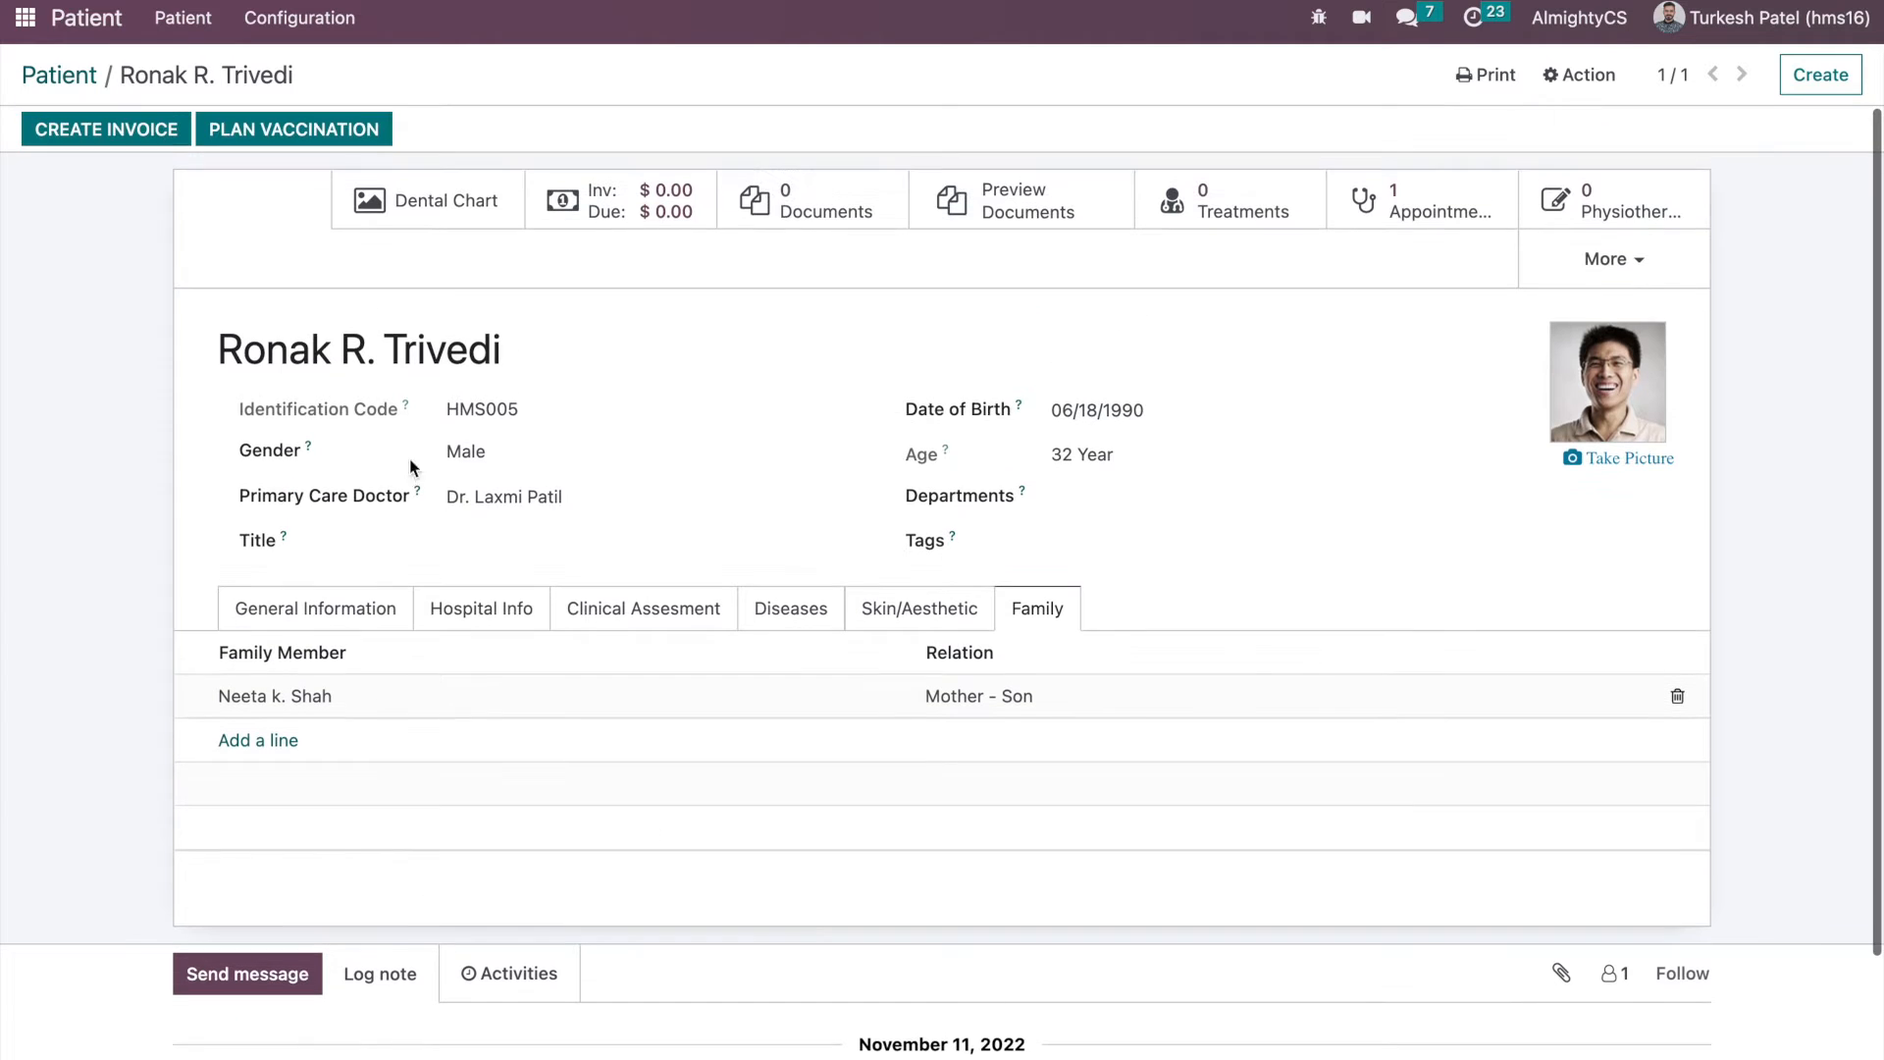
triple_click(239, 355)
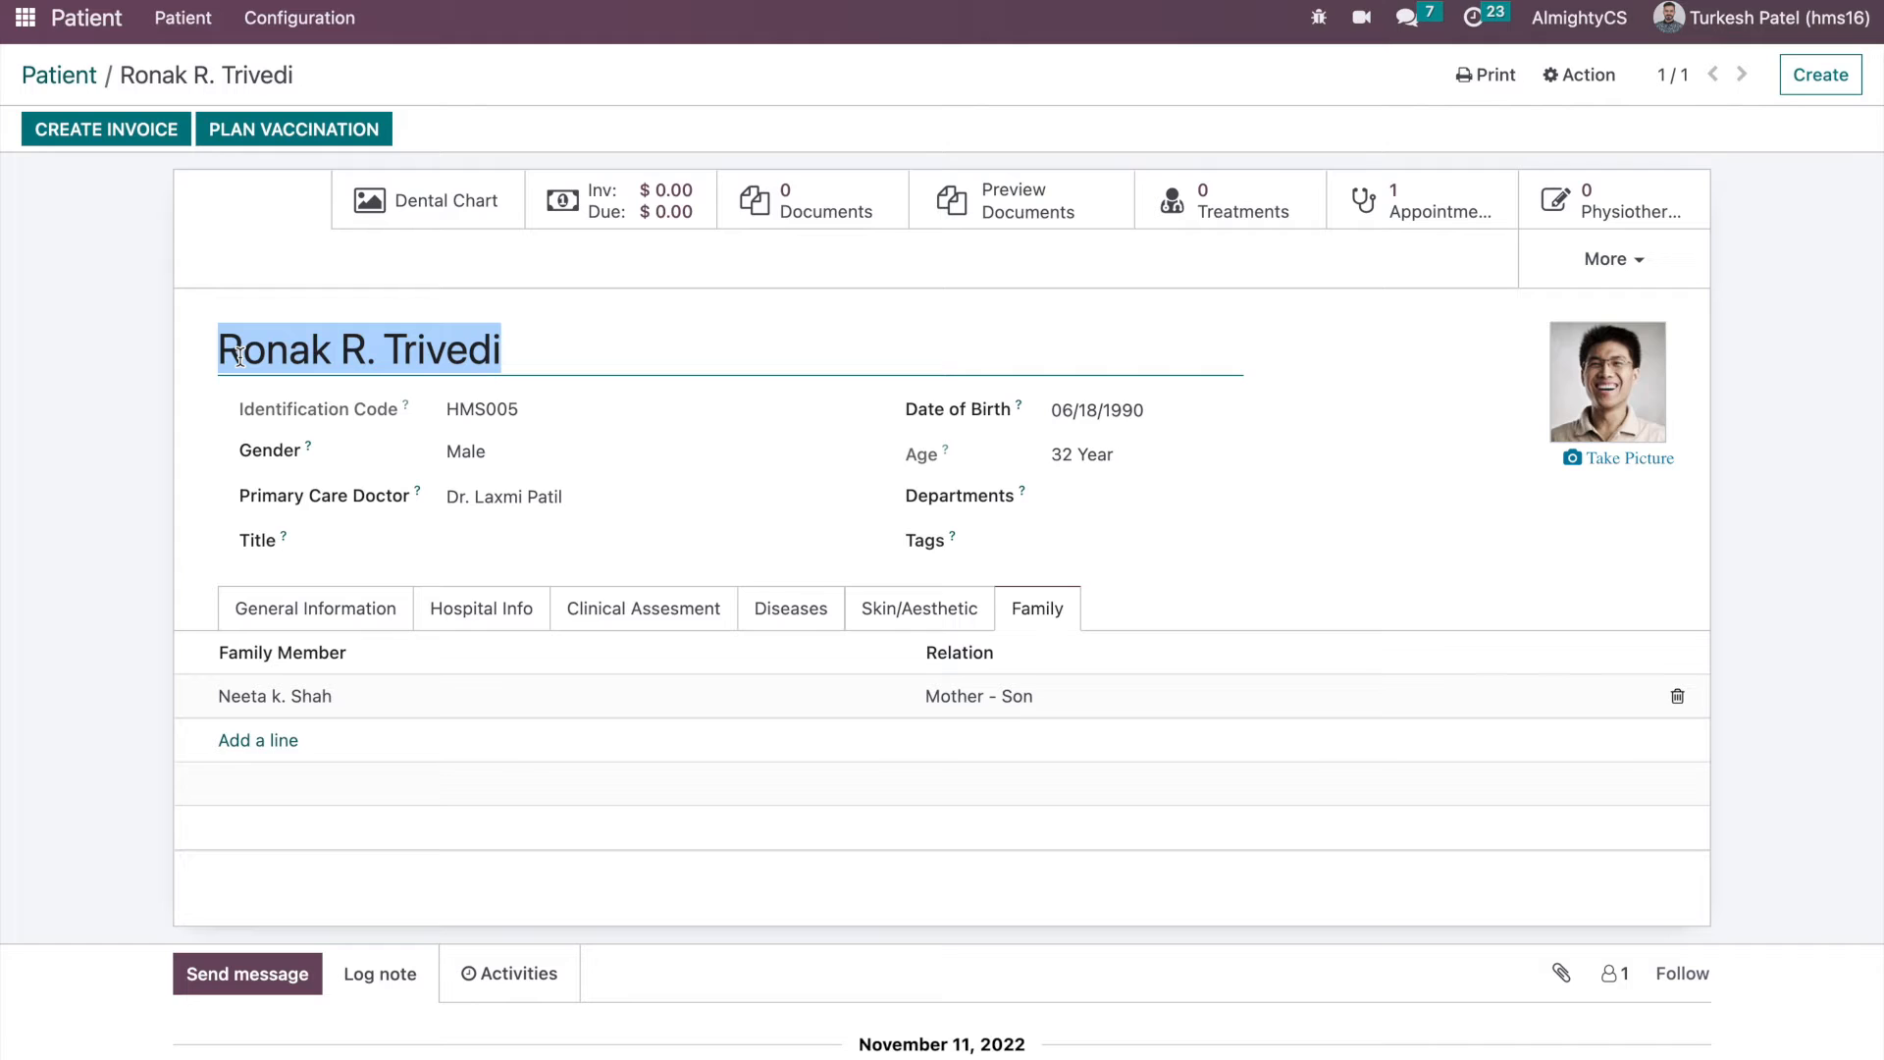
click(73, 574)
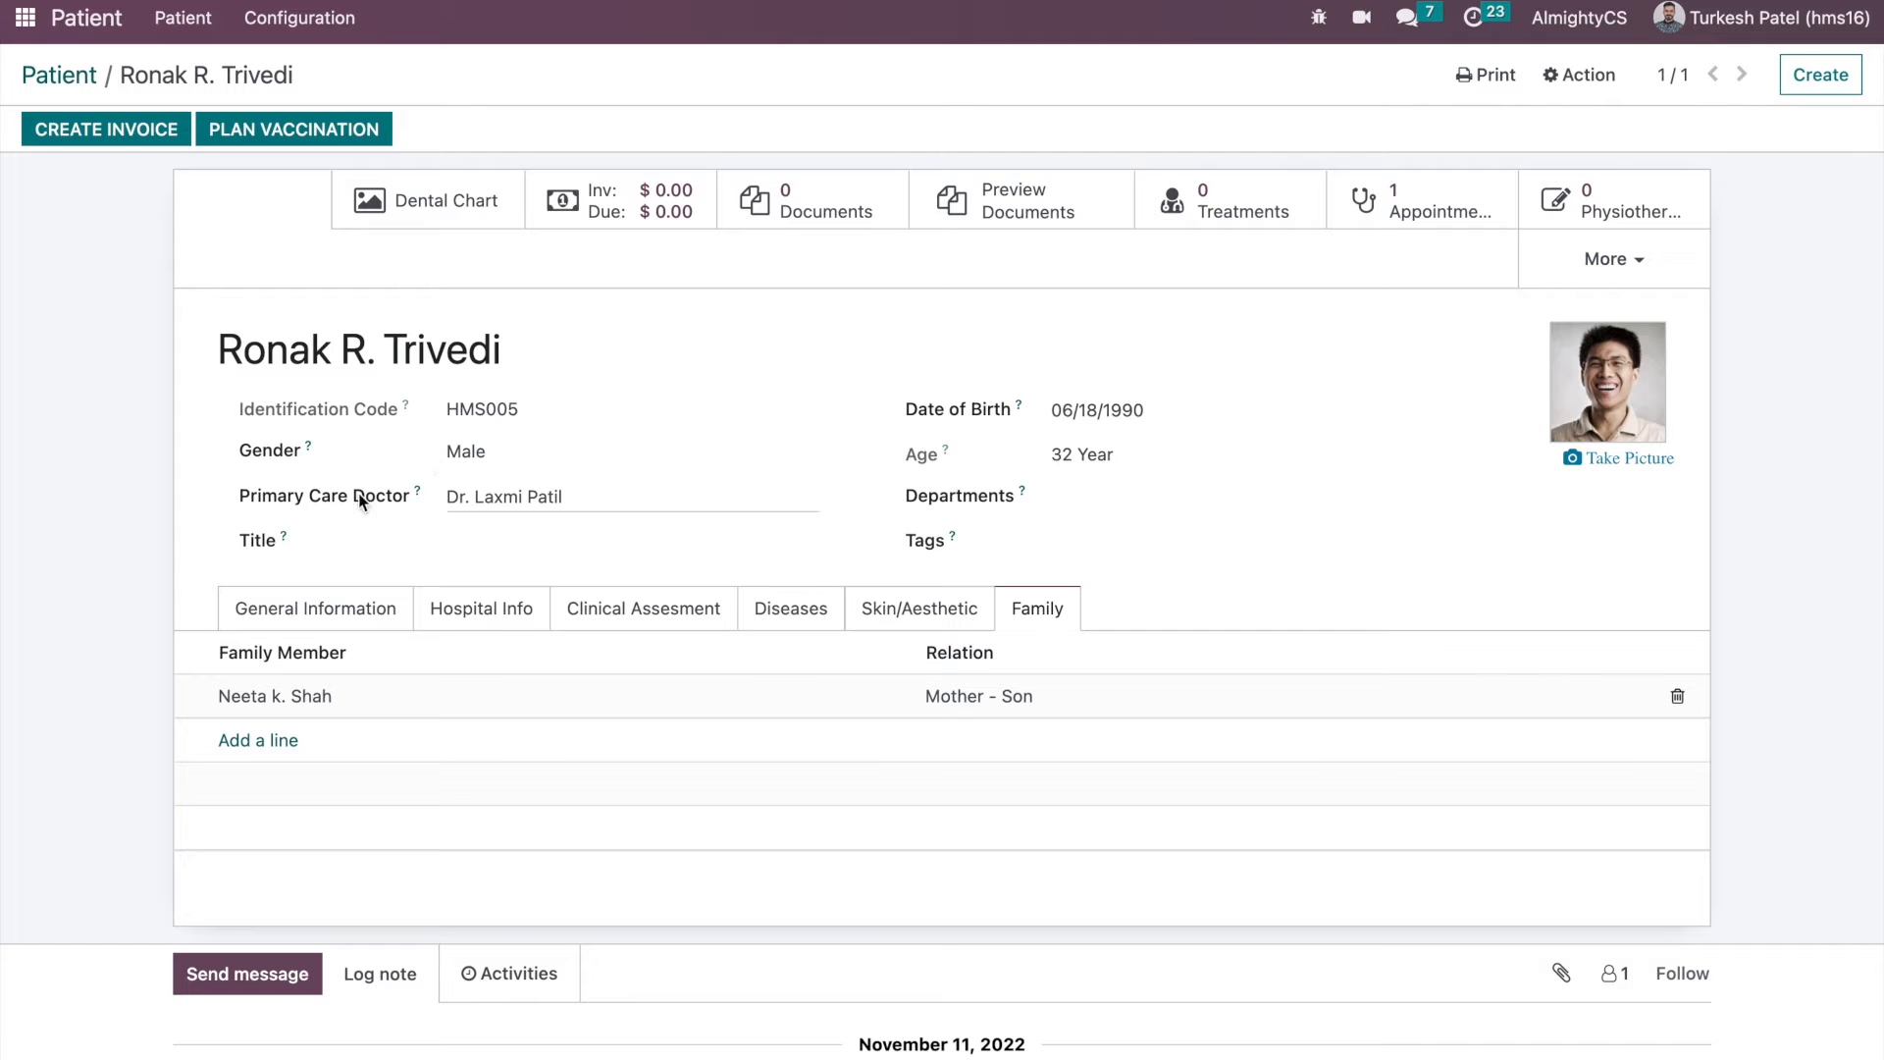
scroll(171, 518, down, 1)
scroll(171, 518, up, 1)
- Look through the patient's additional linked records, from ophthalmology and evaluations to radiology and test results
click(1597, 260)
scroll(1421, 579, down, 2)
scroll(1421, 579, up, 2)
scroll(1565, 777, down, 4)
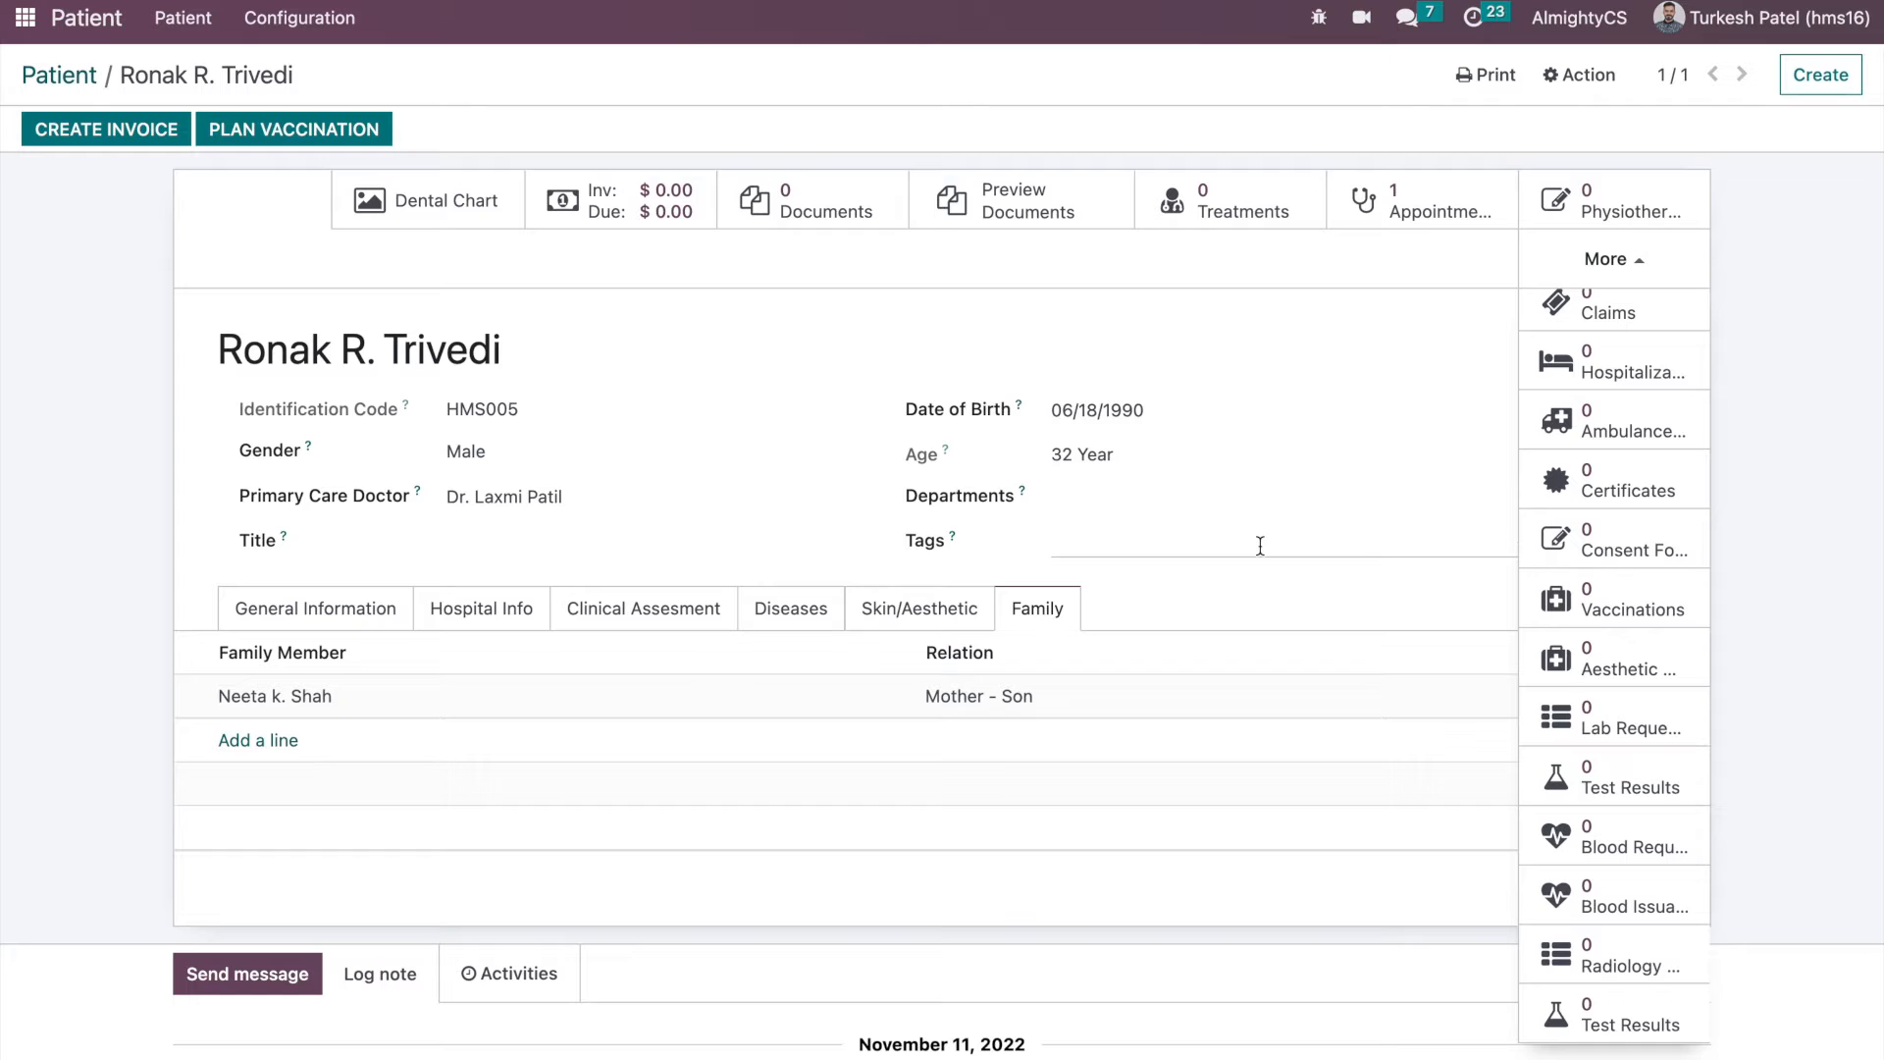
scroll(1704, 447, up, 4)
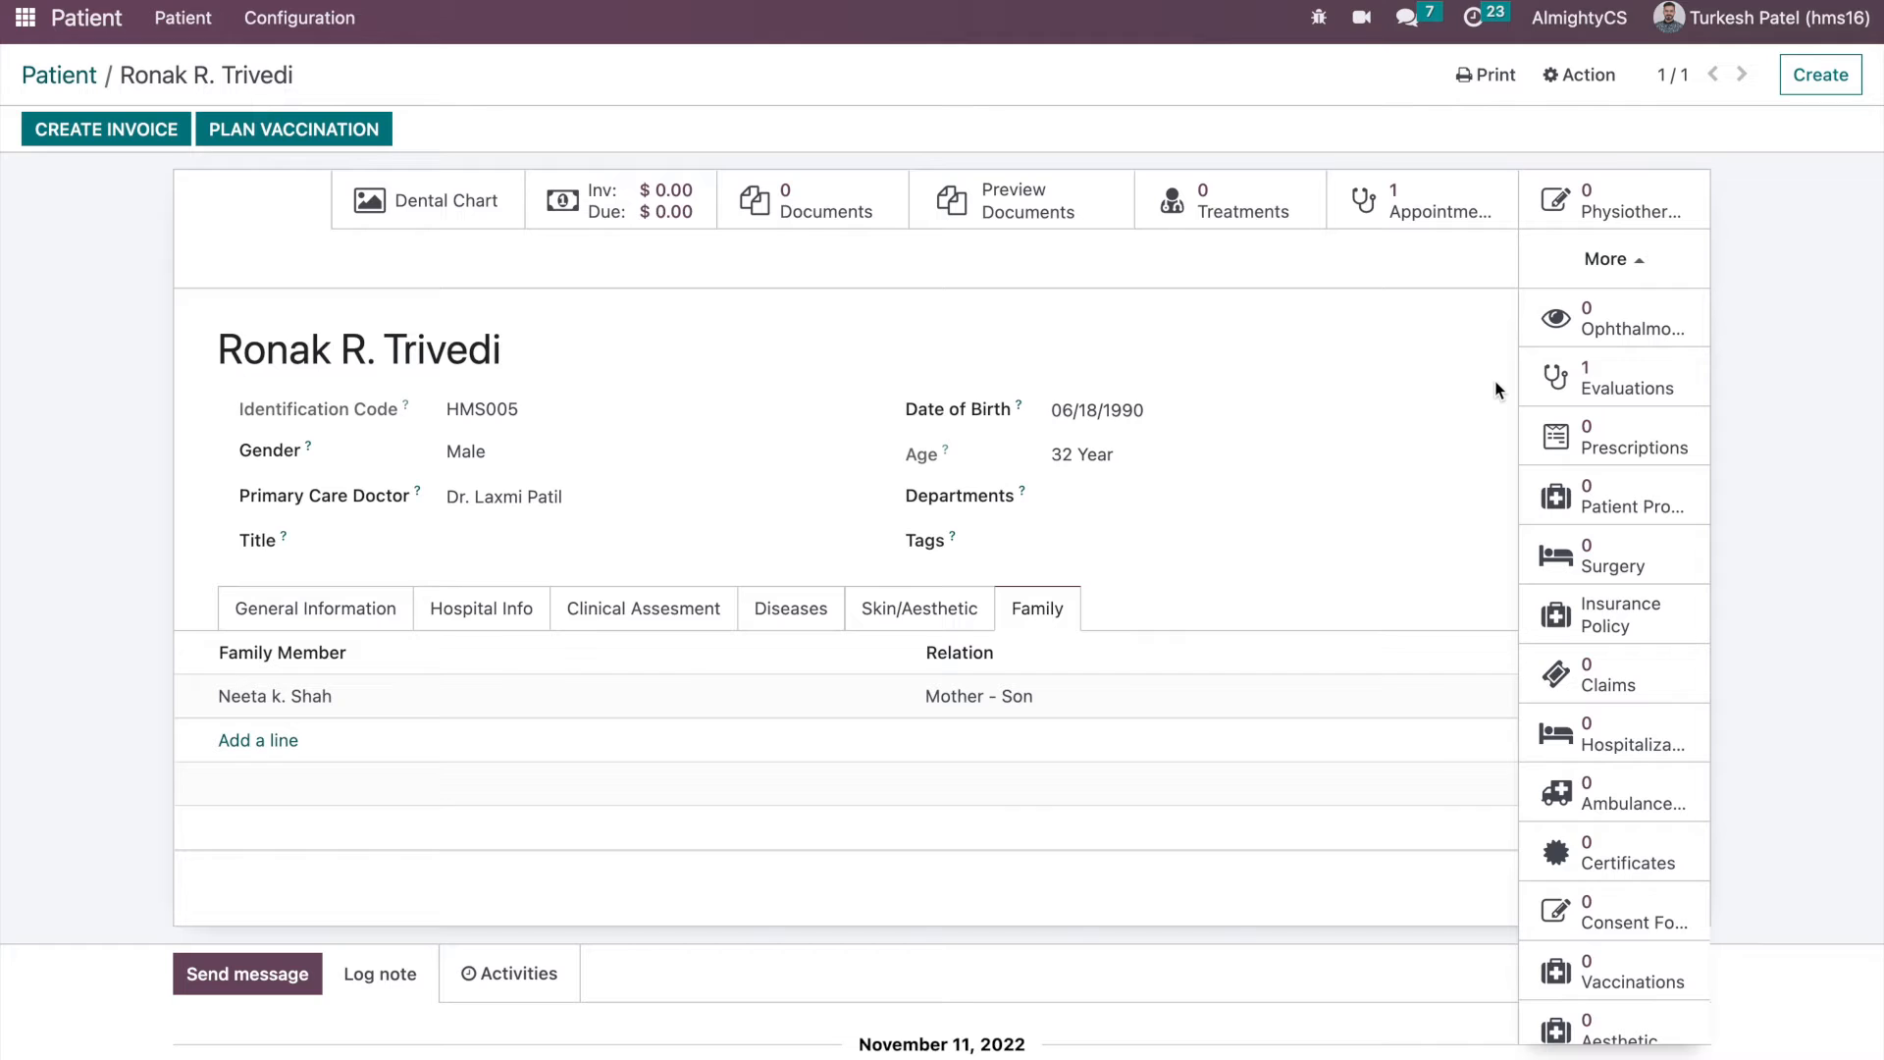
- View the patient's appointment list, return to the patient record and browse the additional linked records again
click(1398, 200)
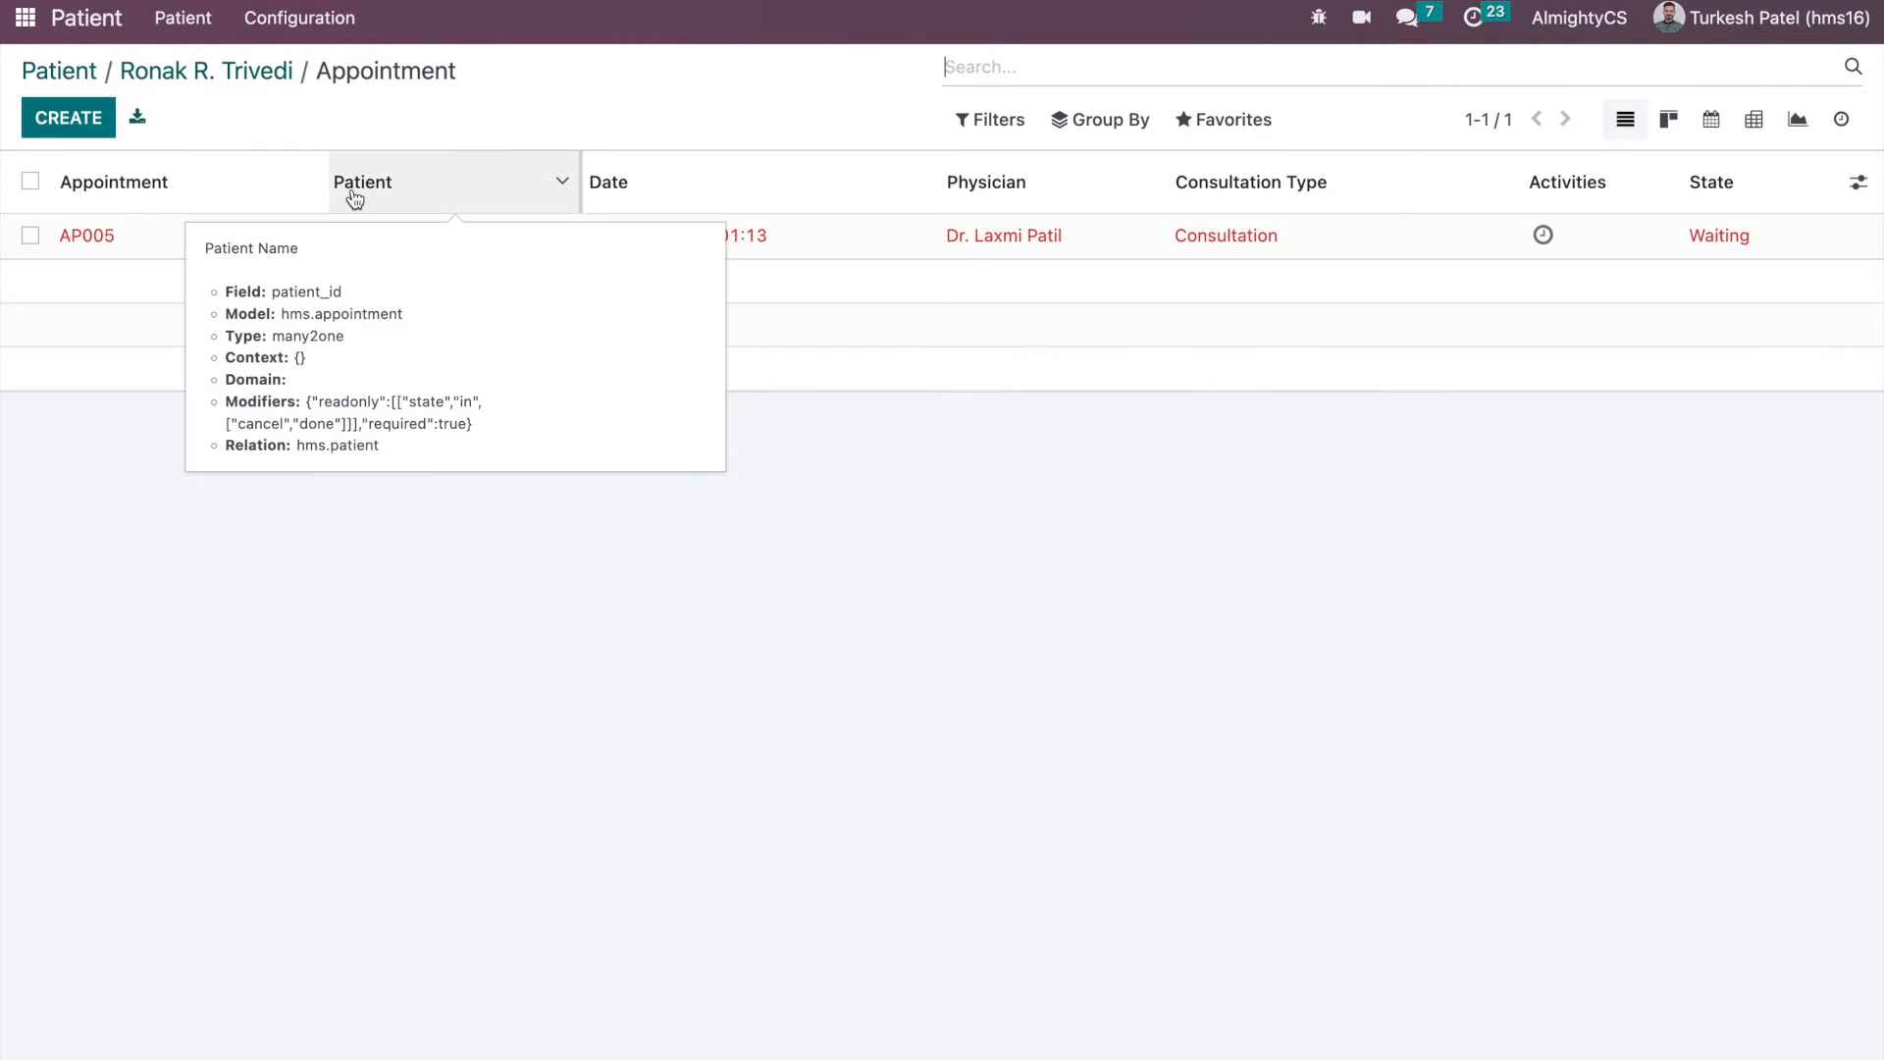
click(252, 72)
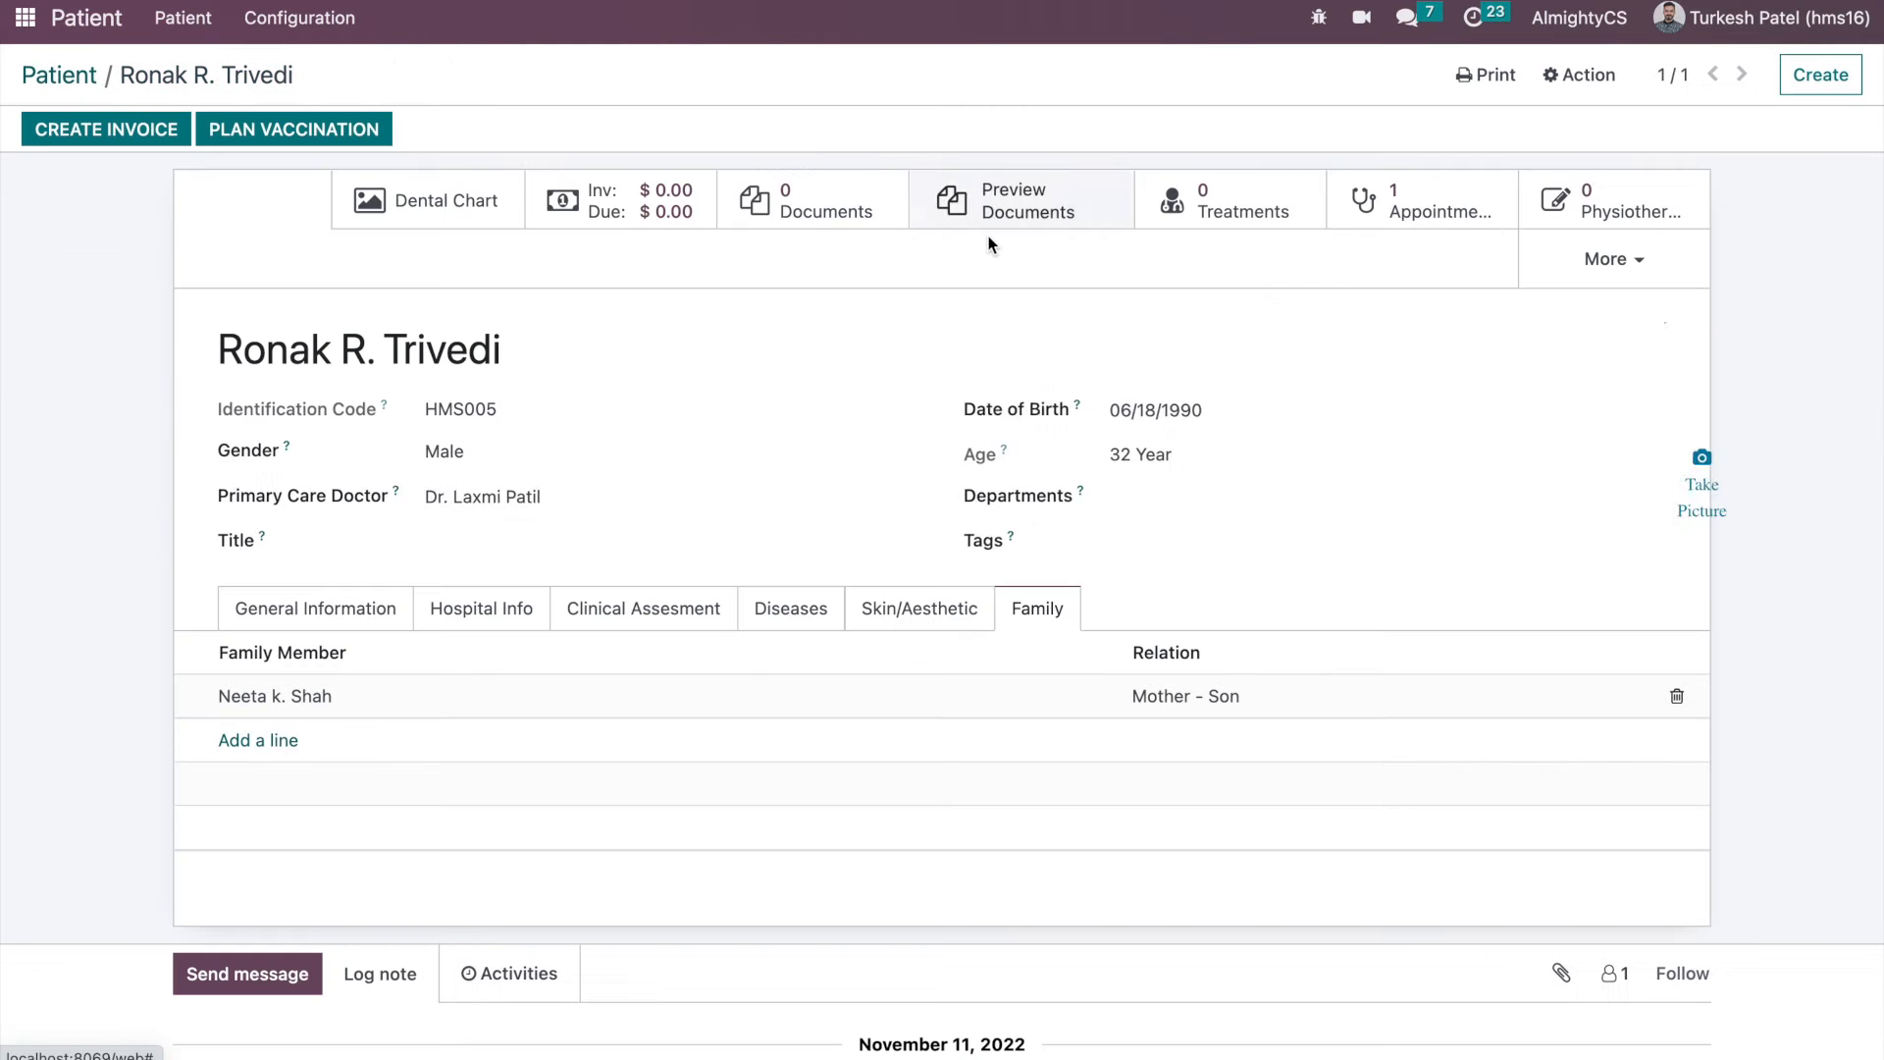
click(1587, 257)
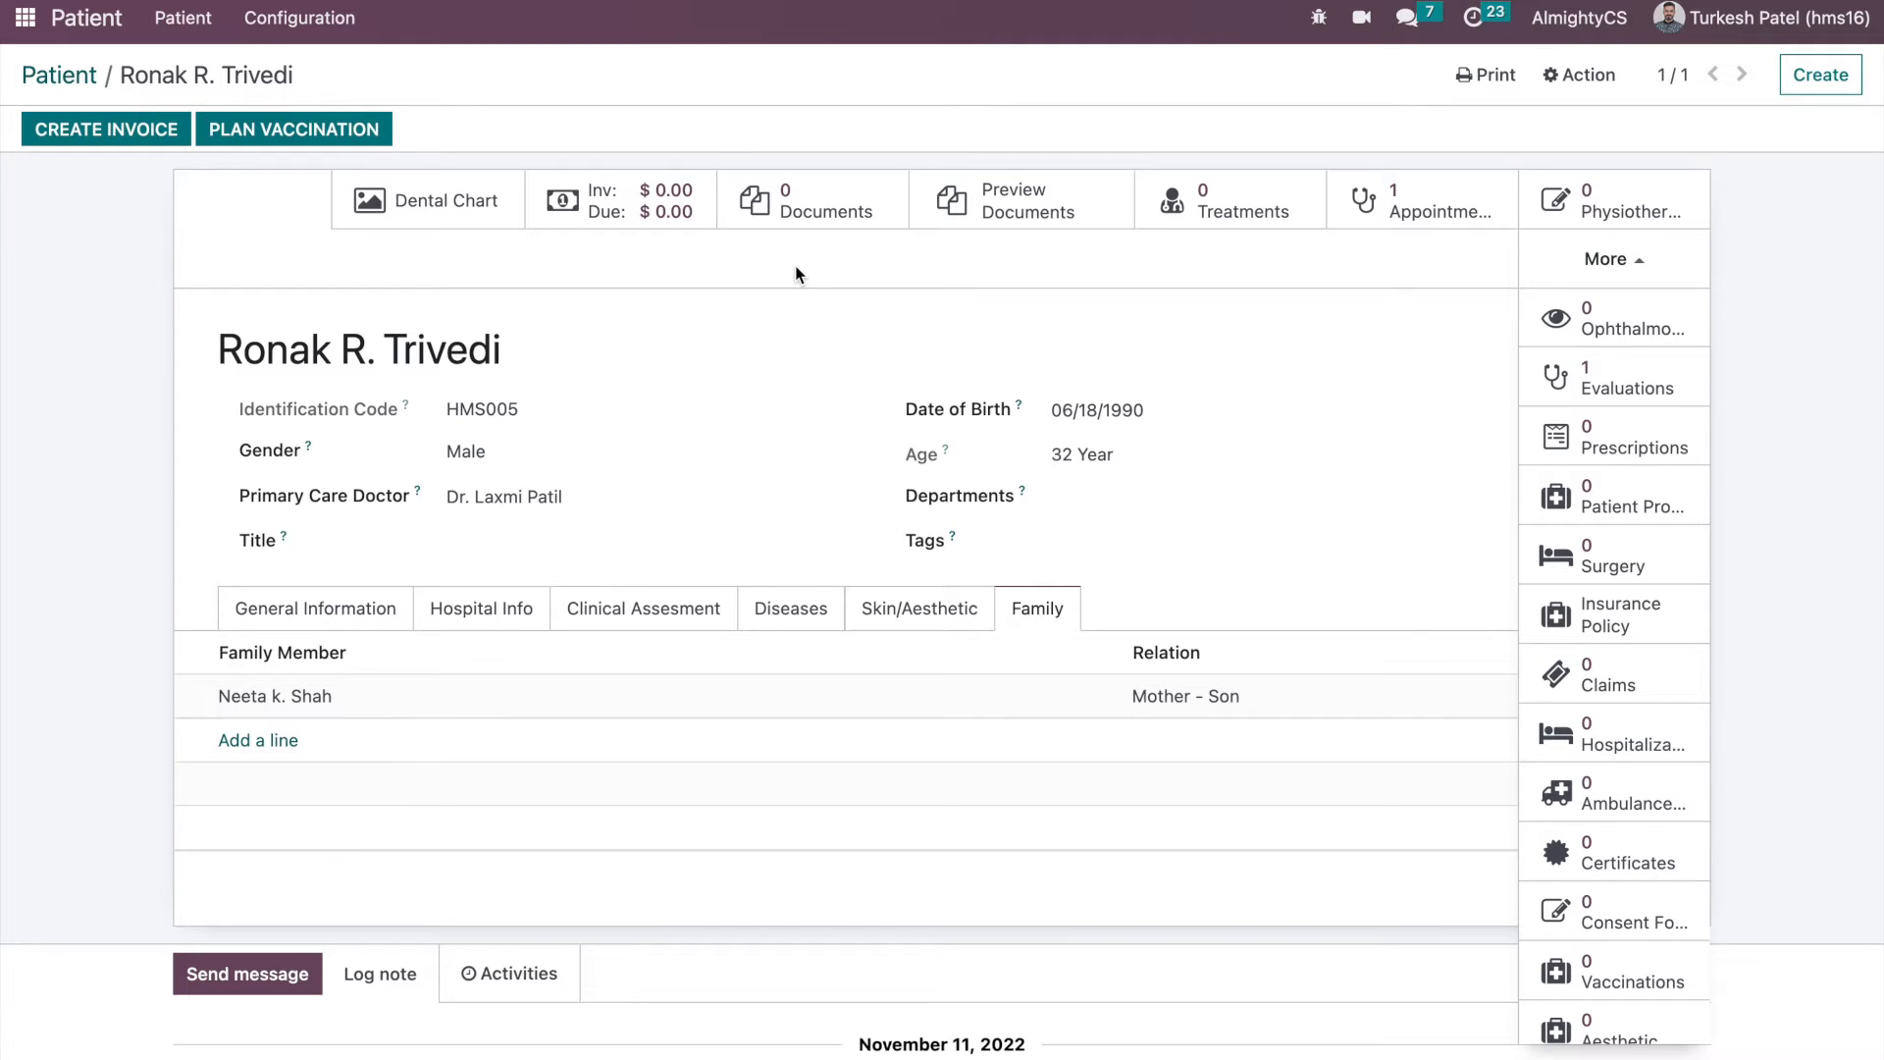
scroll(1570, 687, down, 3)
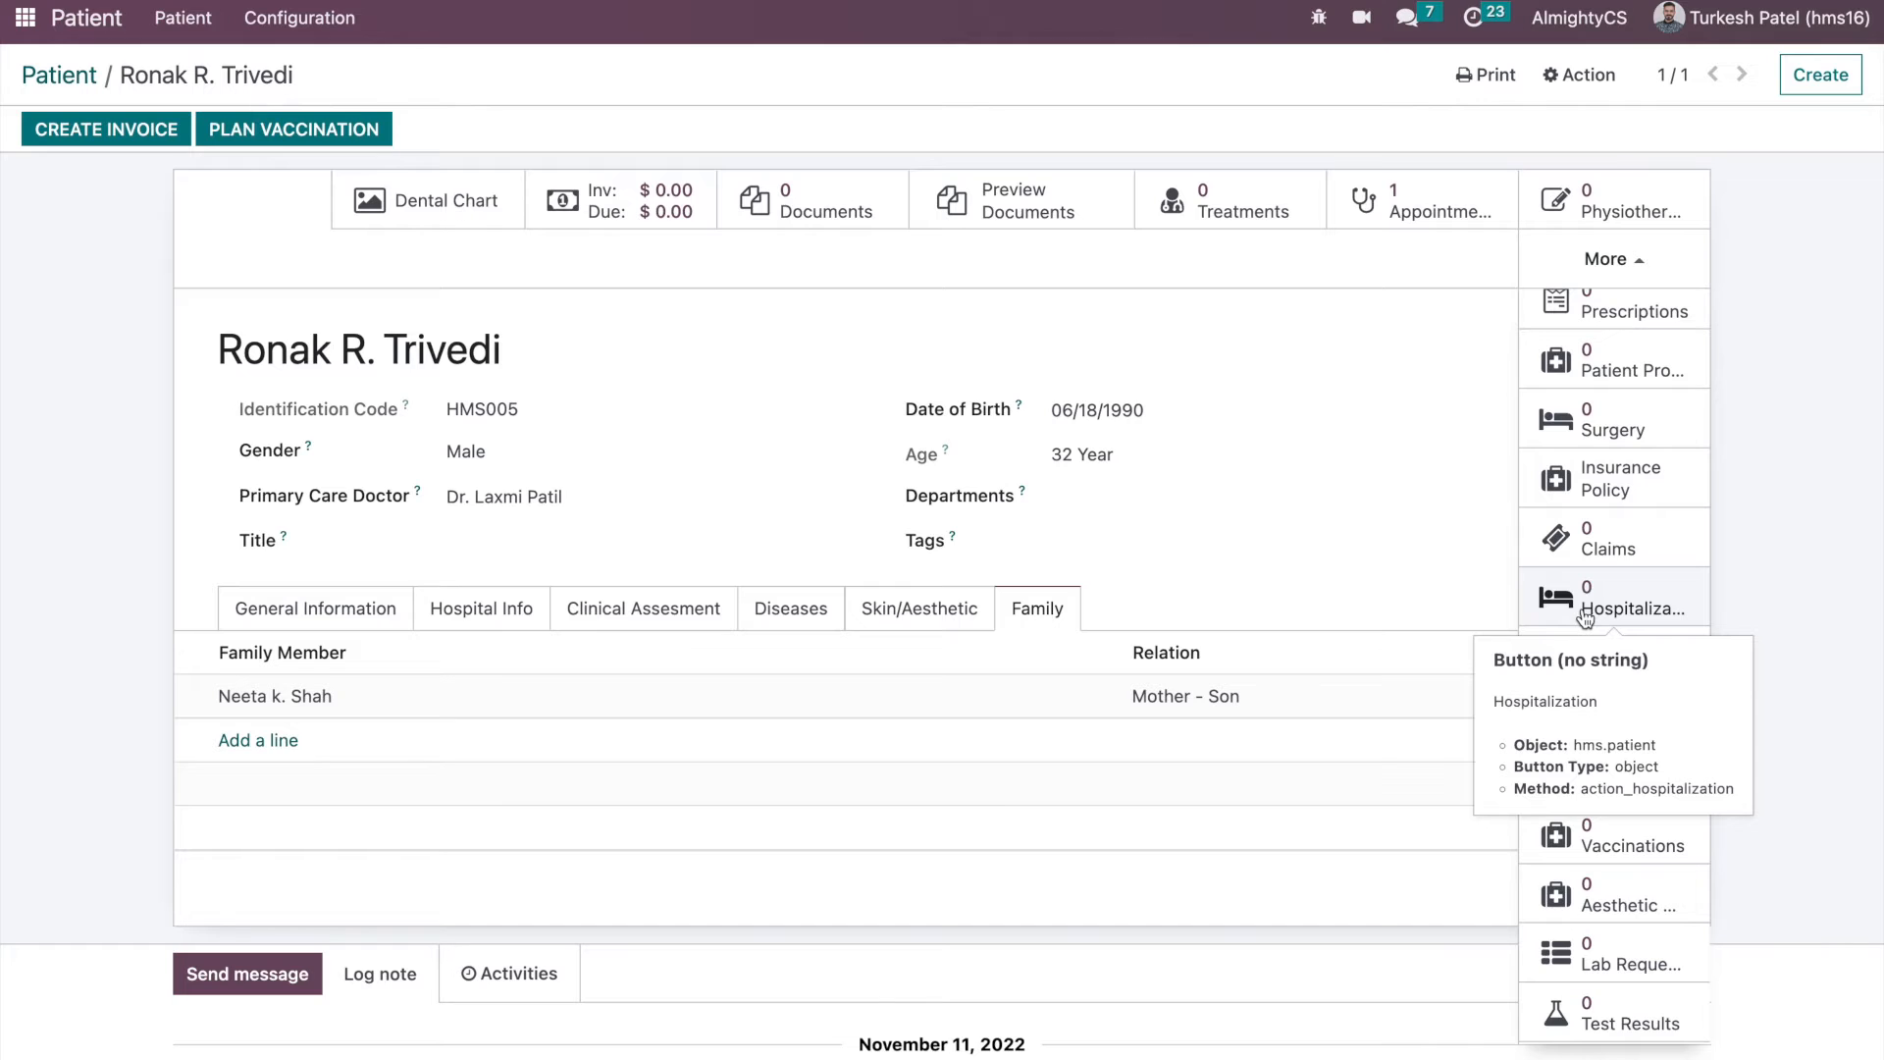
- Leave the additional linked records and open the patient's existing appointment from the appointment list
scroll(1585, 616, up, 1)
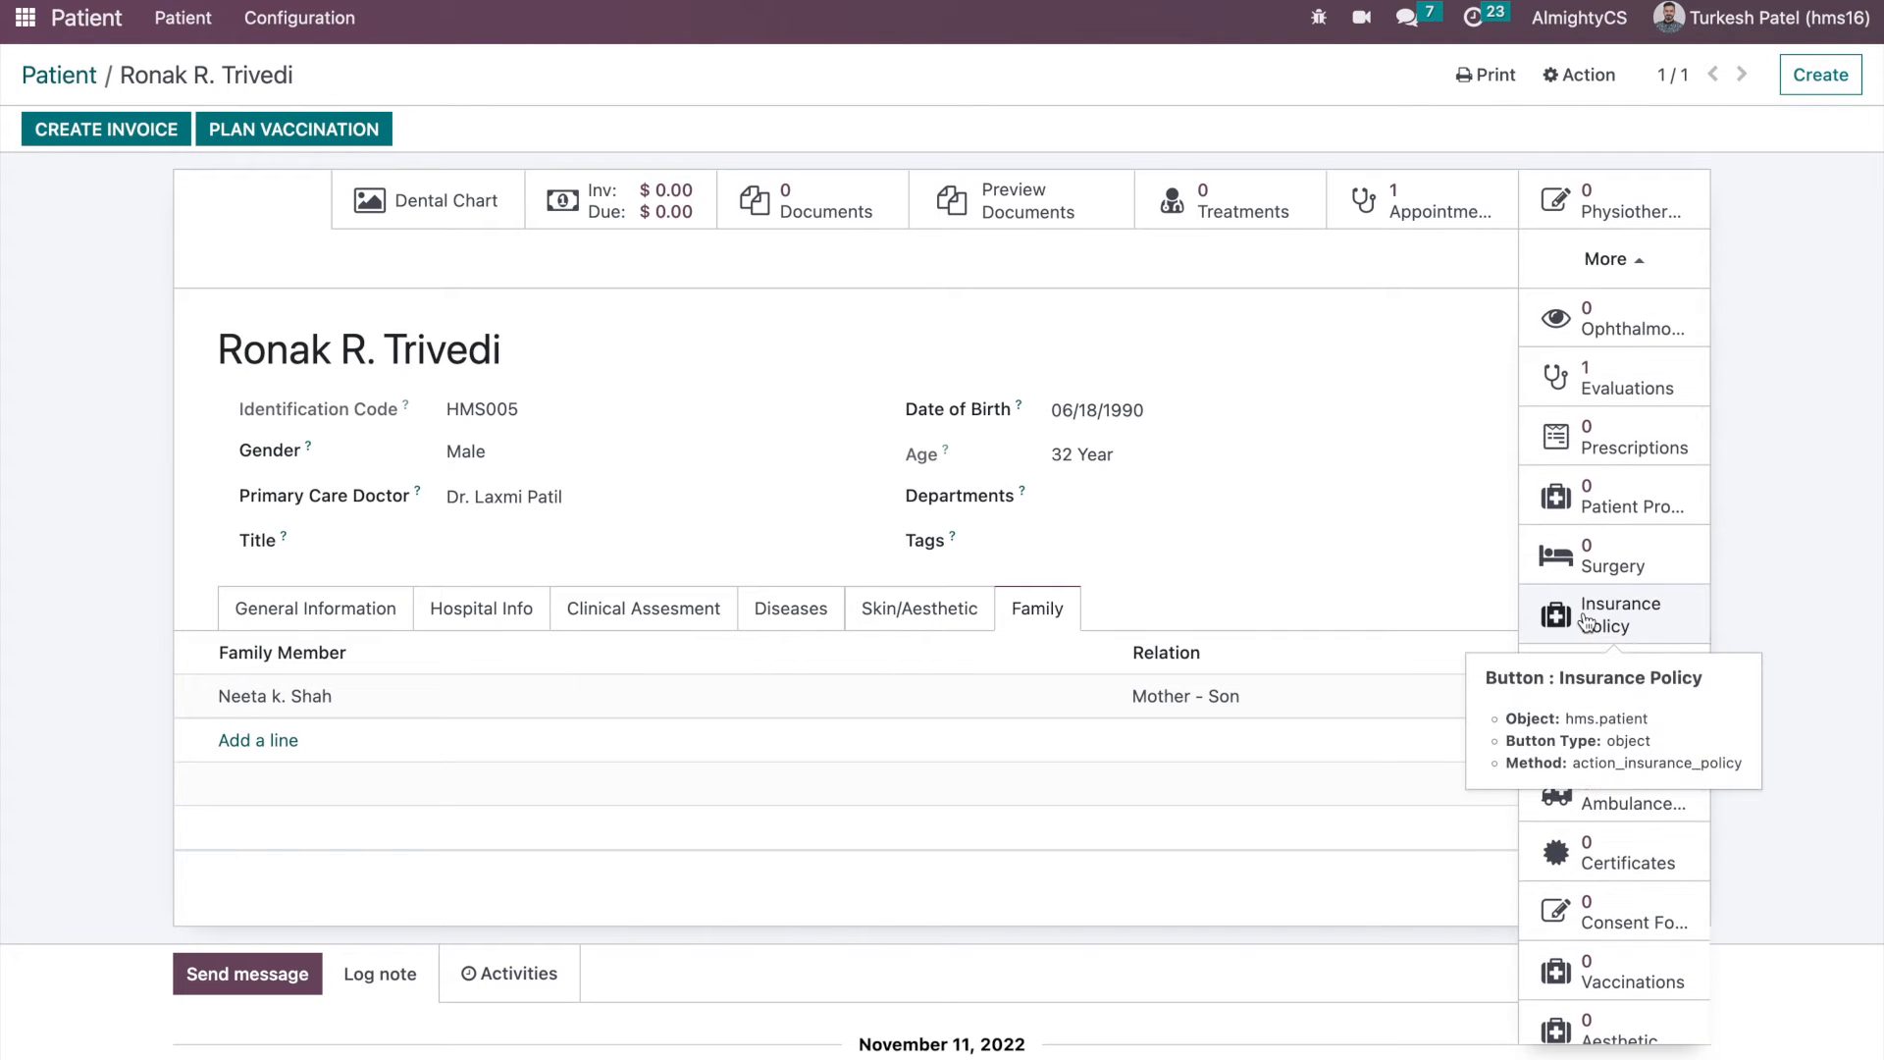
click(673, 353)
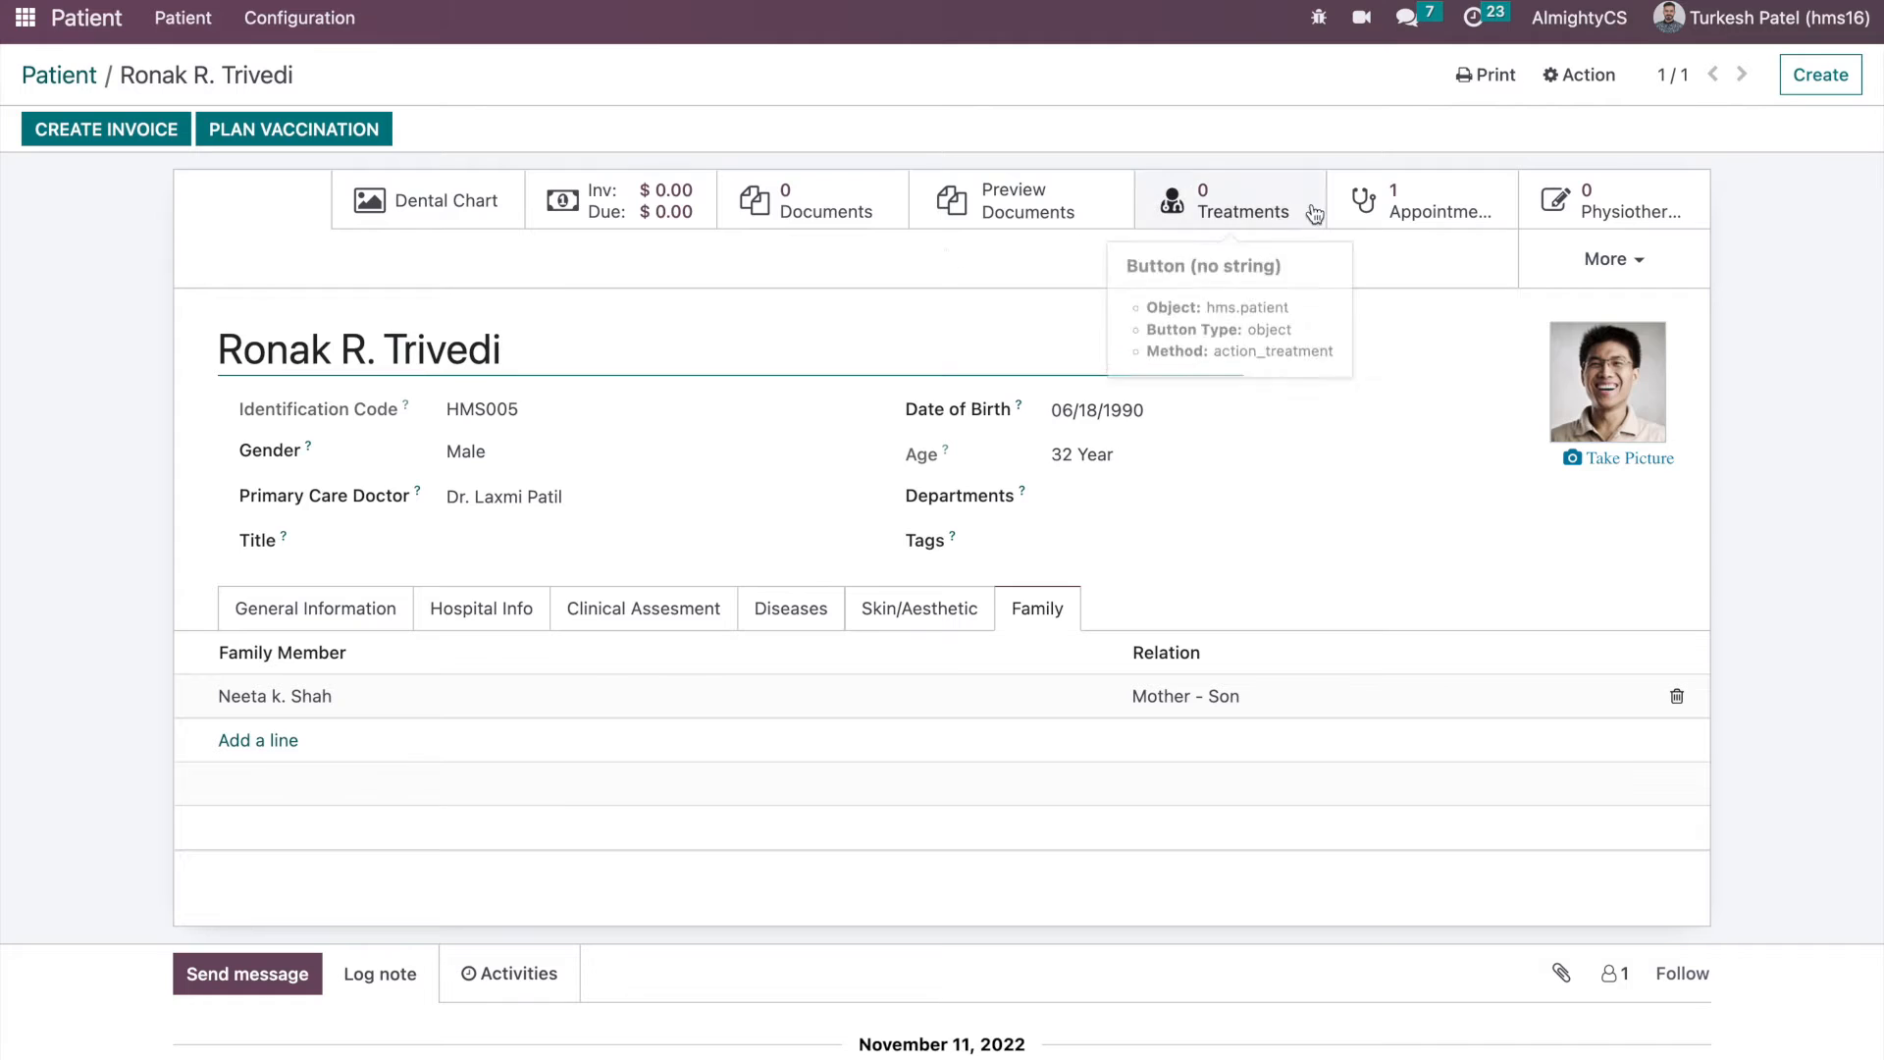
click(1367, 199)
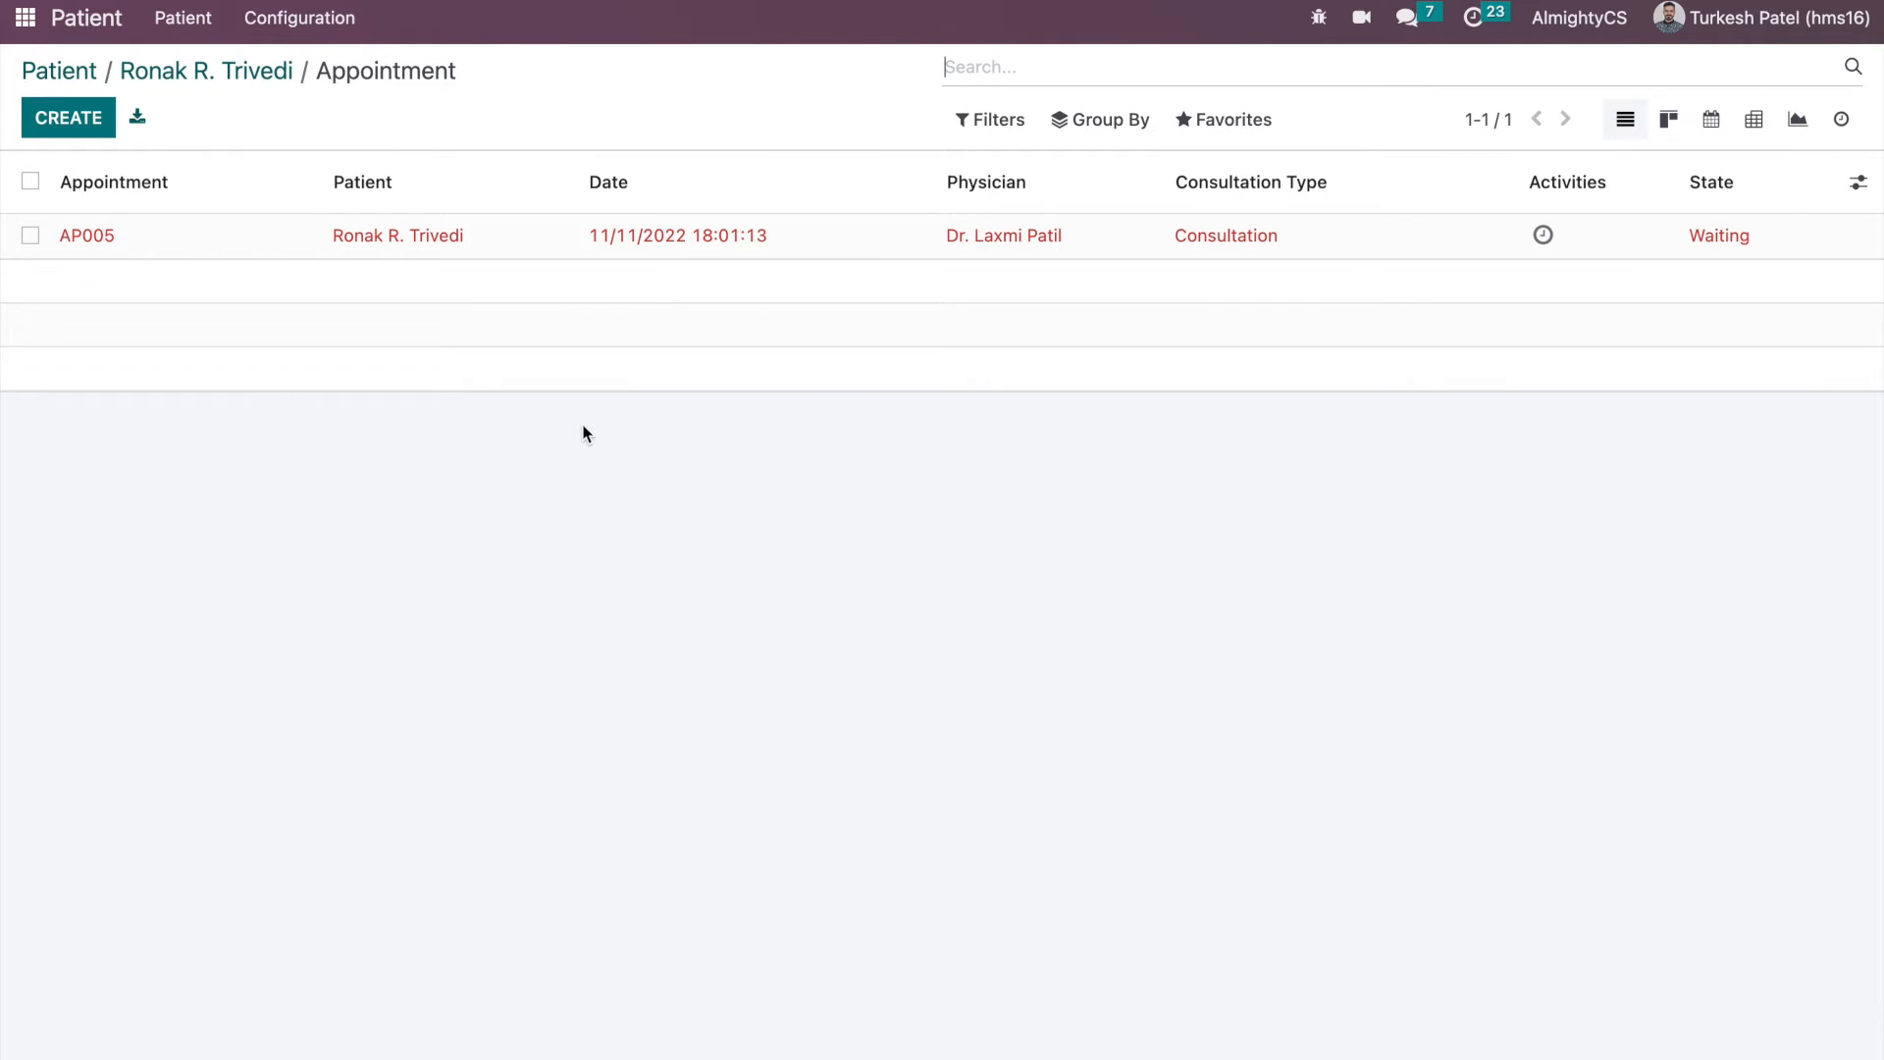
click(454, 240)
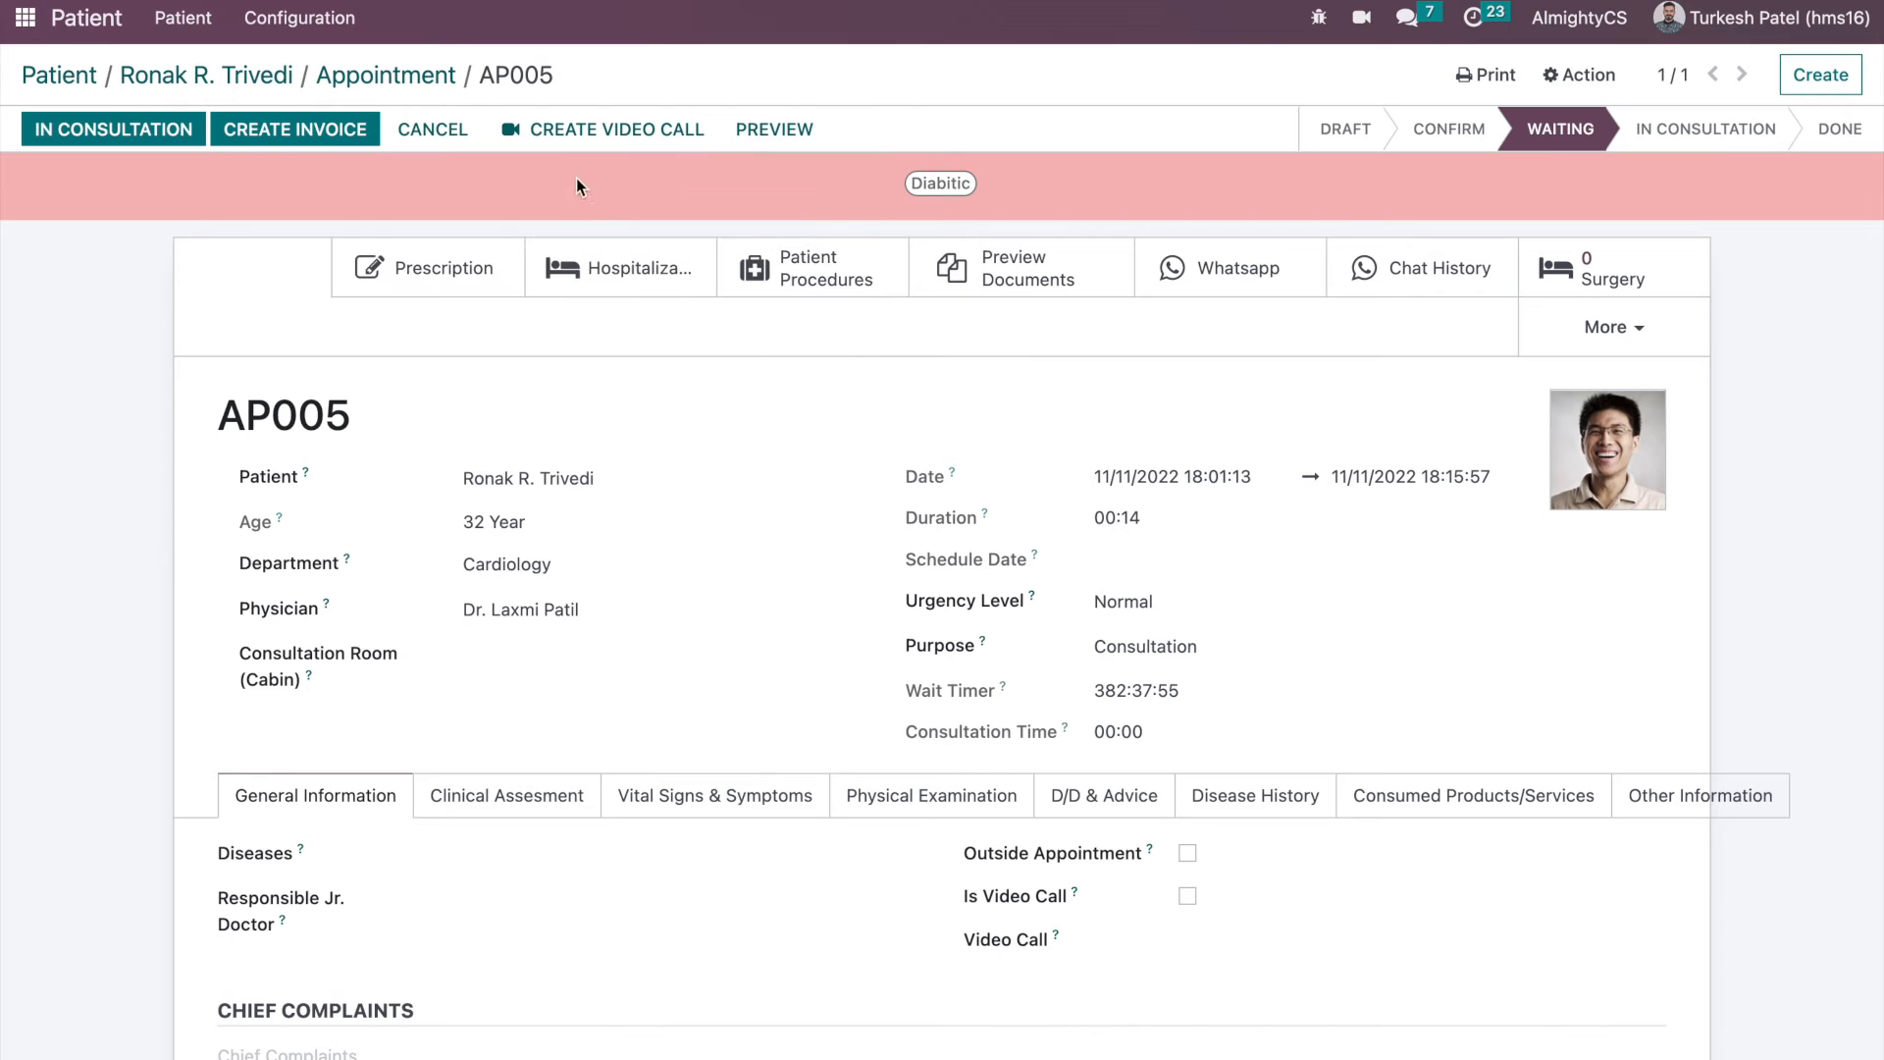
- Cancel the patient's waiting appointment with the cancellation reason "Dr. Not available"
click(432, 128)
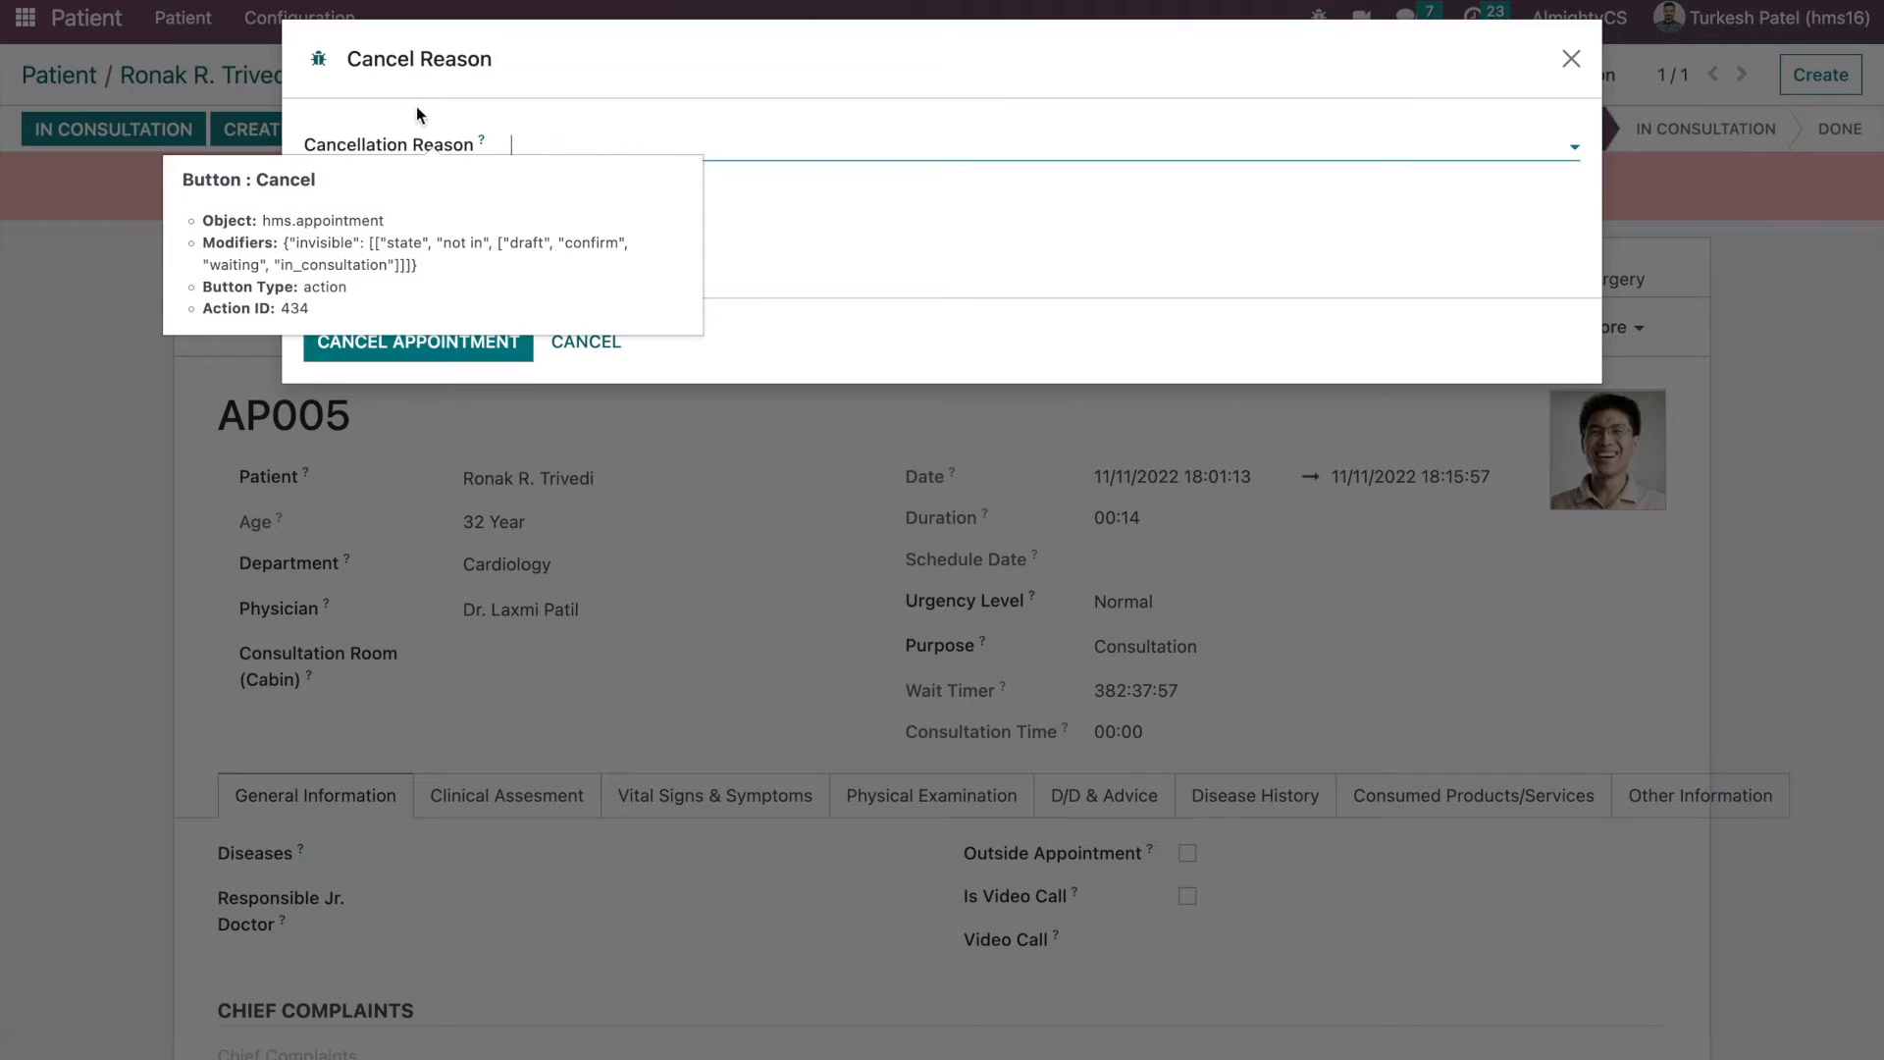
click(622, 146)
click(593, 187)
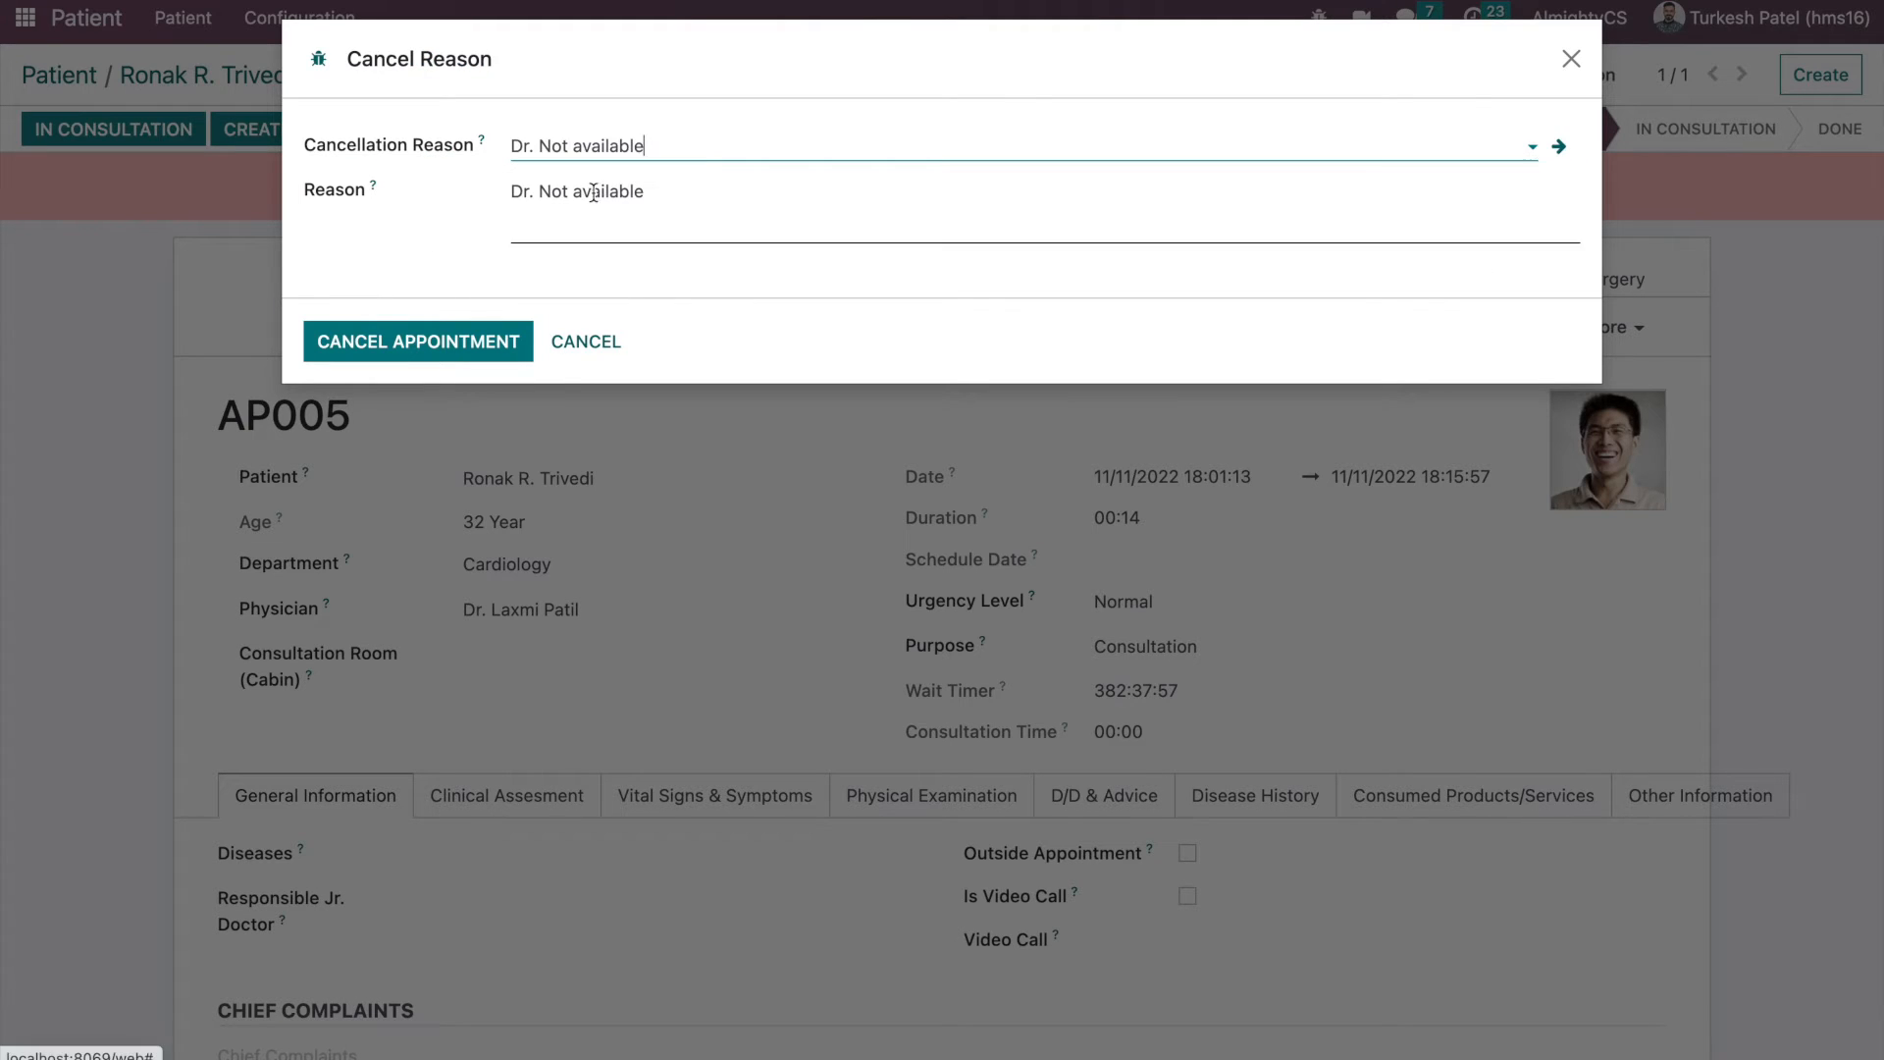
click(443, 345)
- Return to the appointment list and start a new appointment for the patient
click(355, 78)
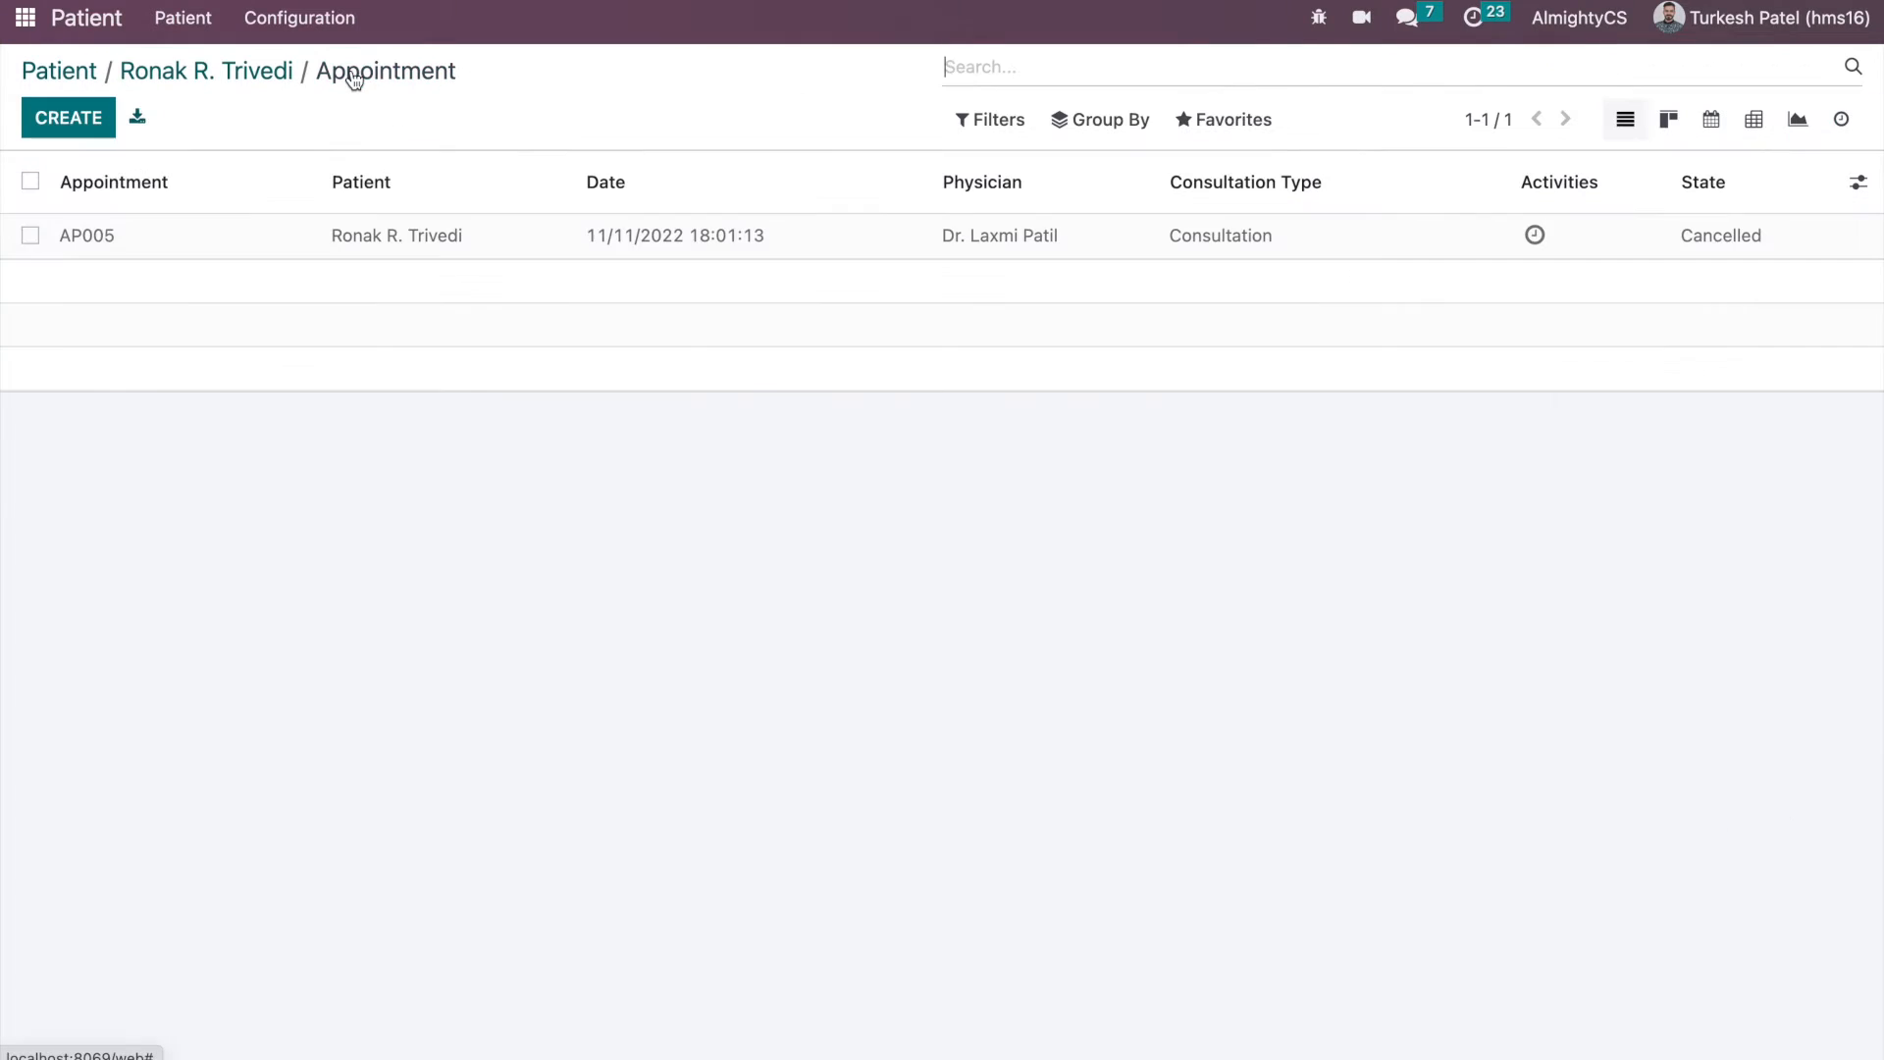
click(81, 118)
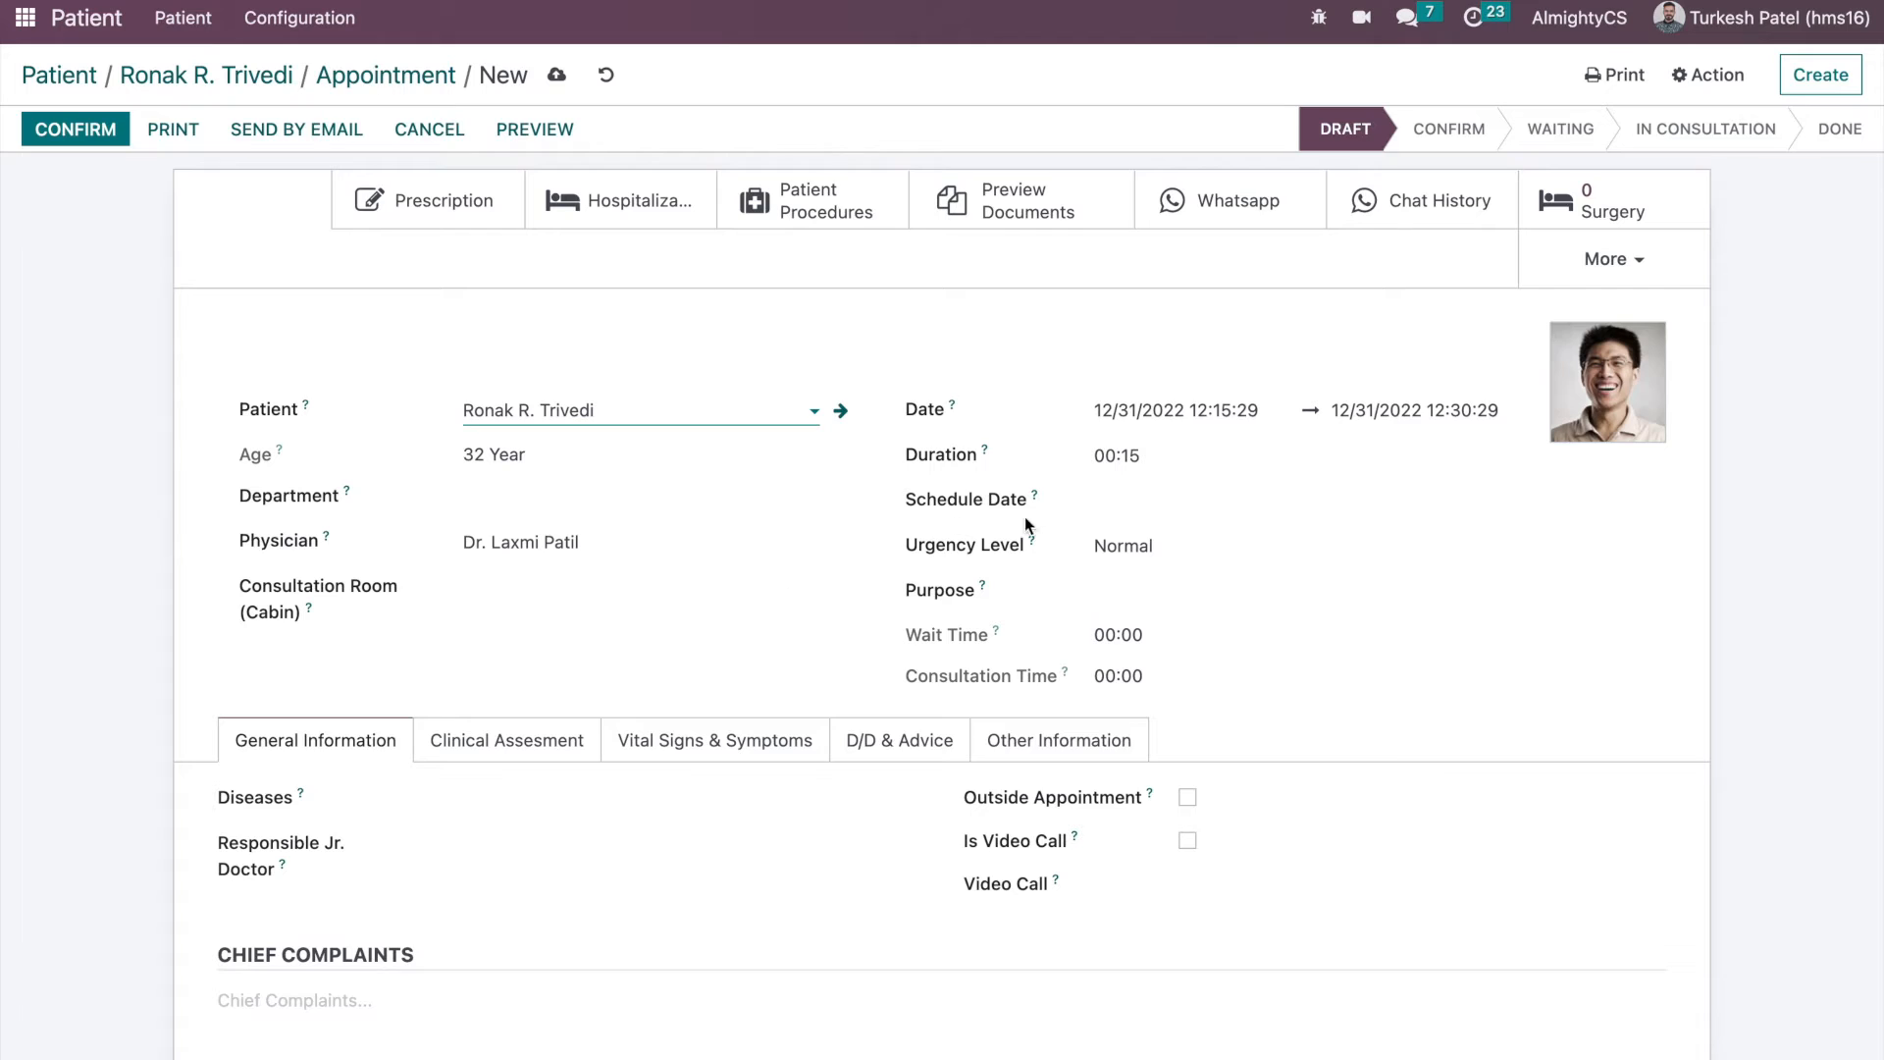
- Set the new appointment's schedule date to 01/03/2023, view the available time slots, and clear the date again
click(1165, 503)
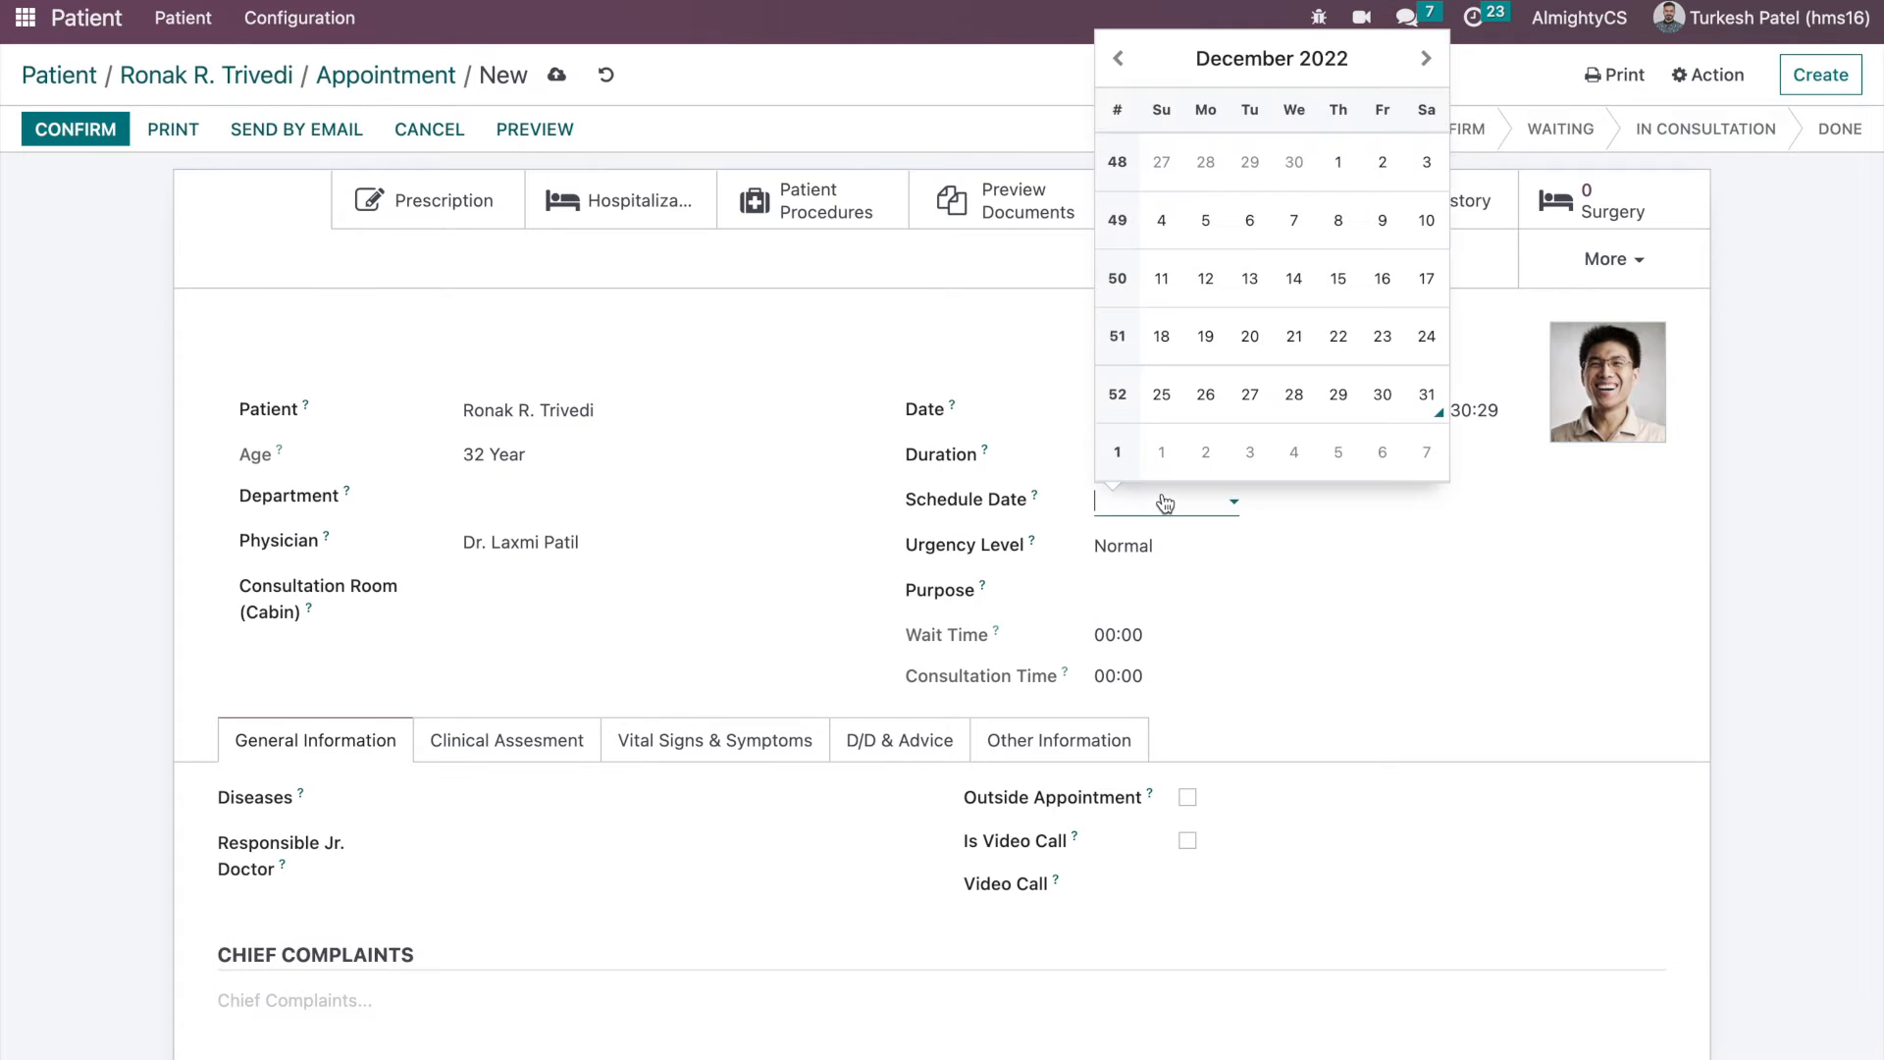
click(1246, 468)
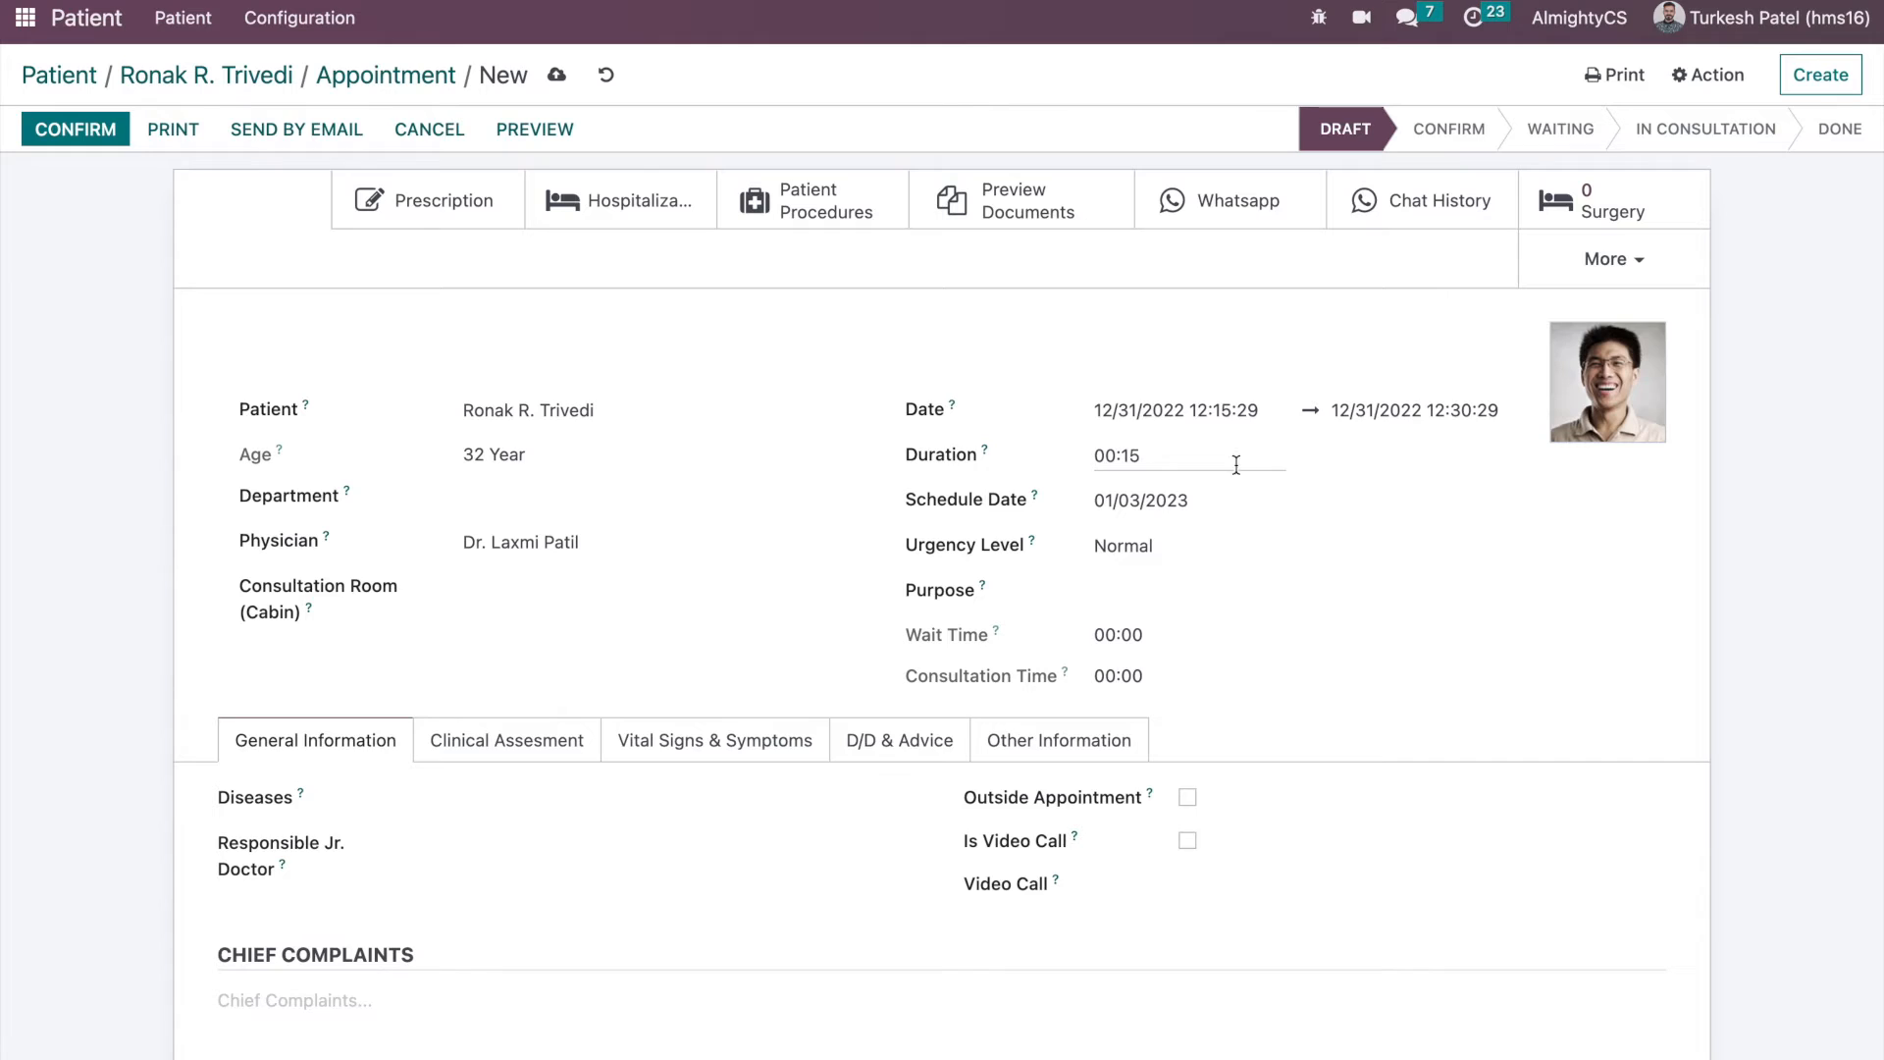
click(1329, 503)
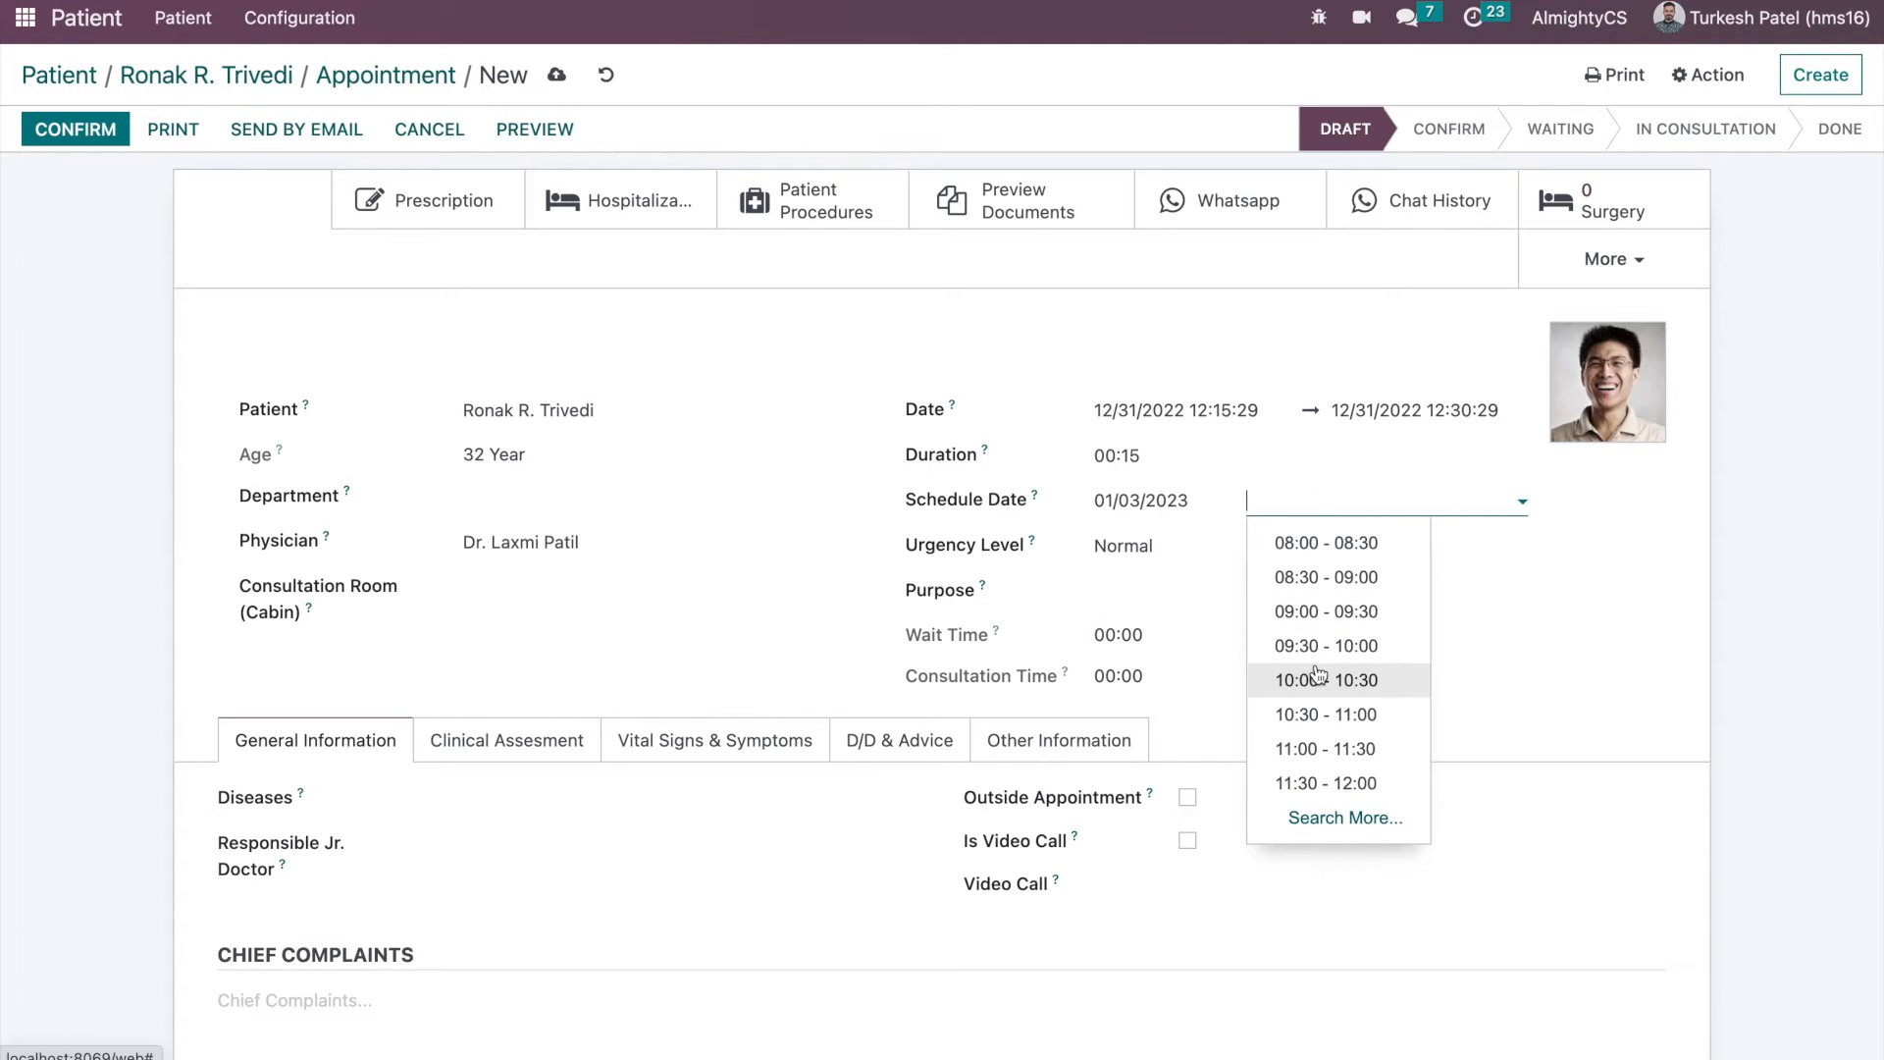
click(1137, 518)
key(BackSpace)
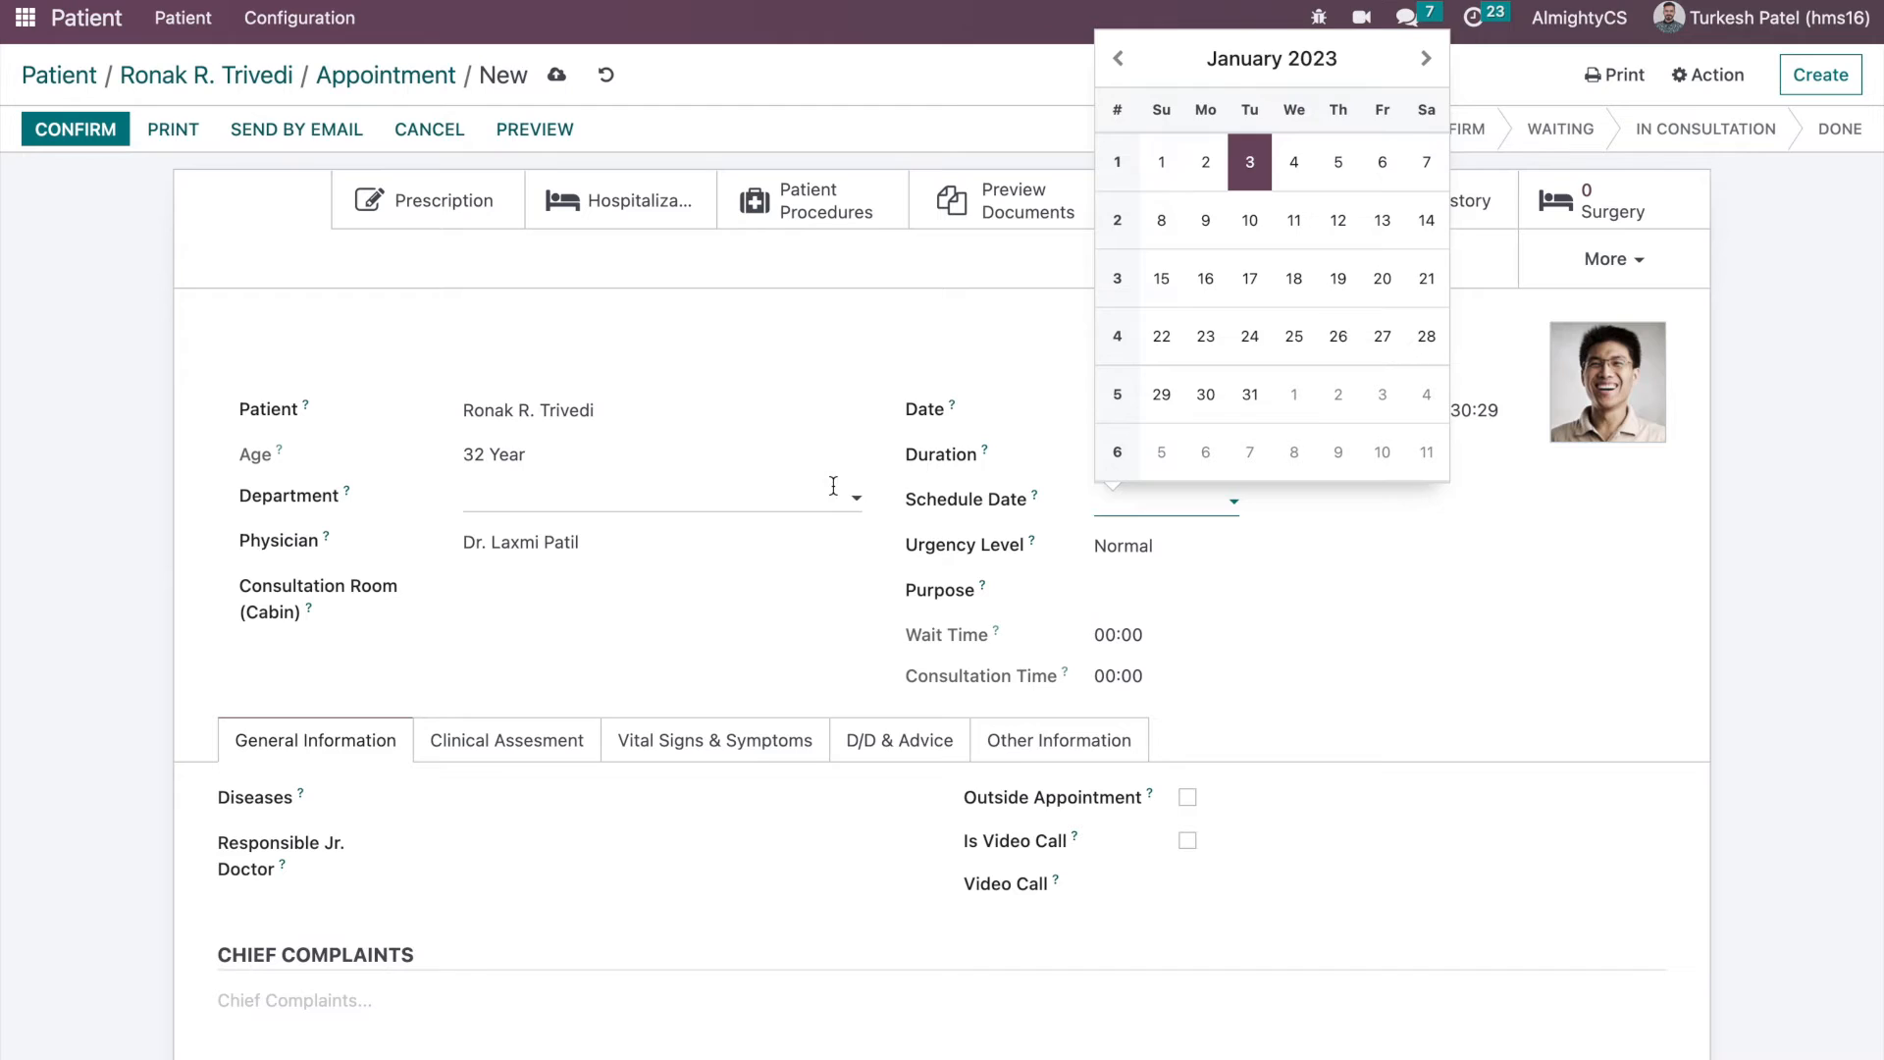
click(909, 371)
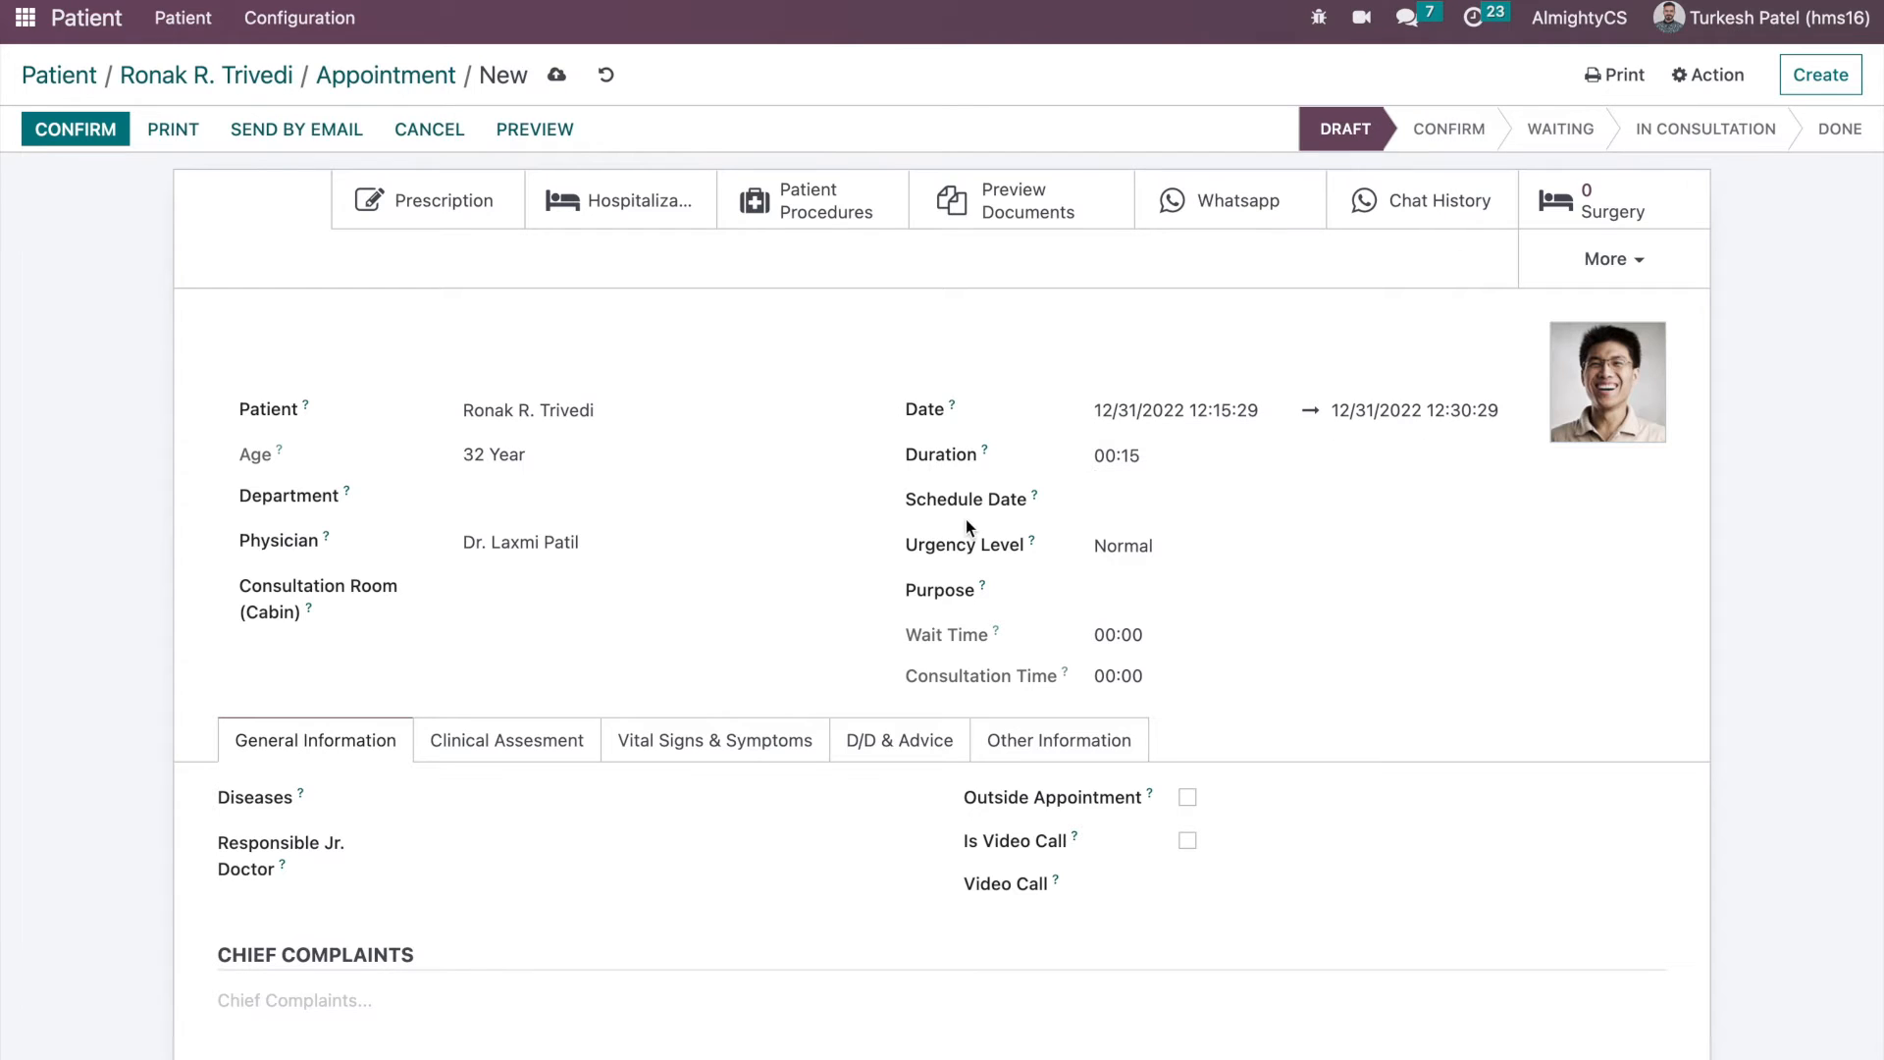
- Check the consultation room and purpose choices without selecting any, and confirm the new appointment
click(617, 597)
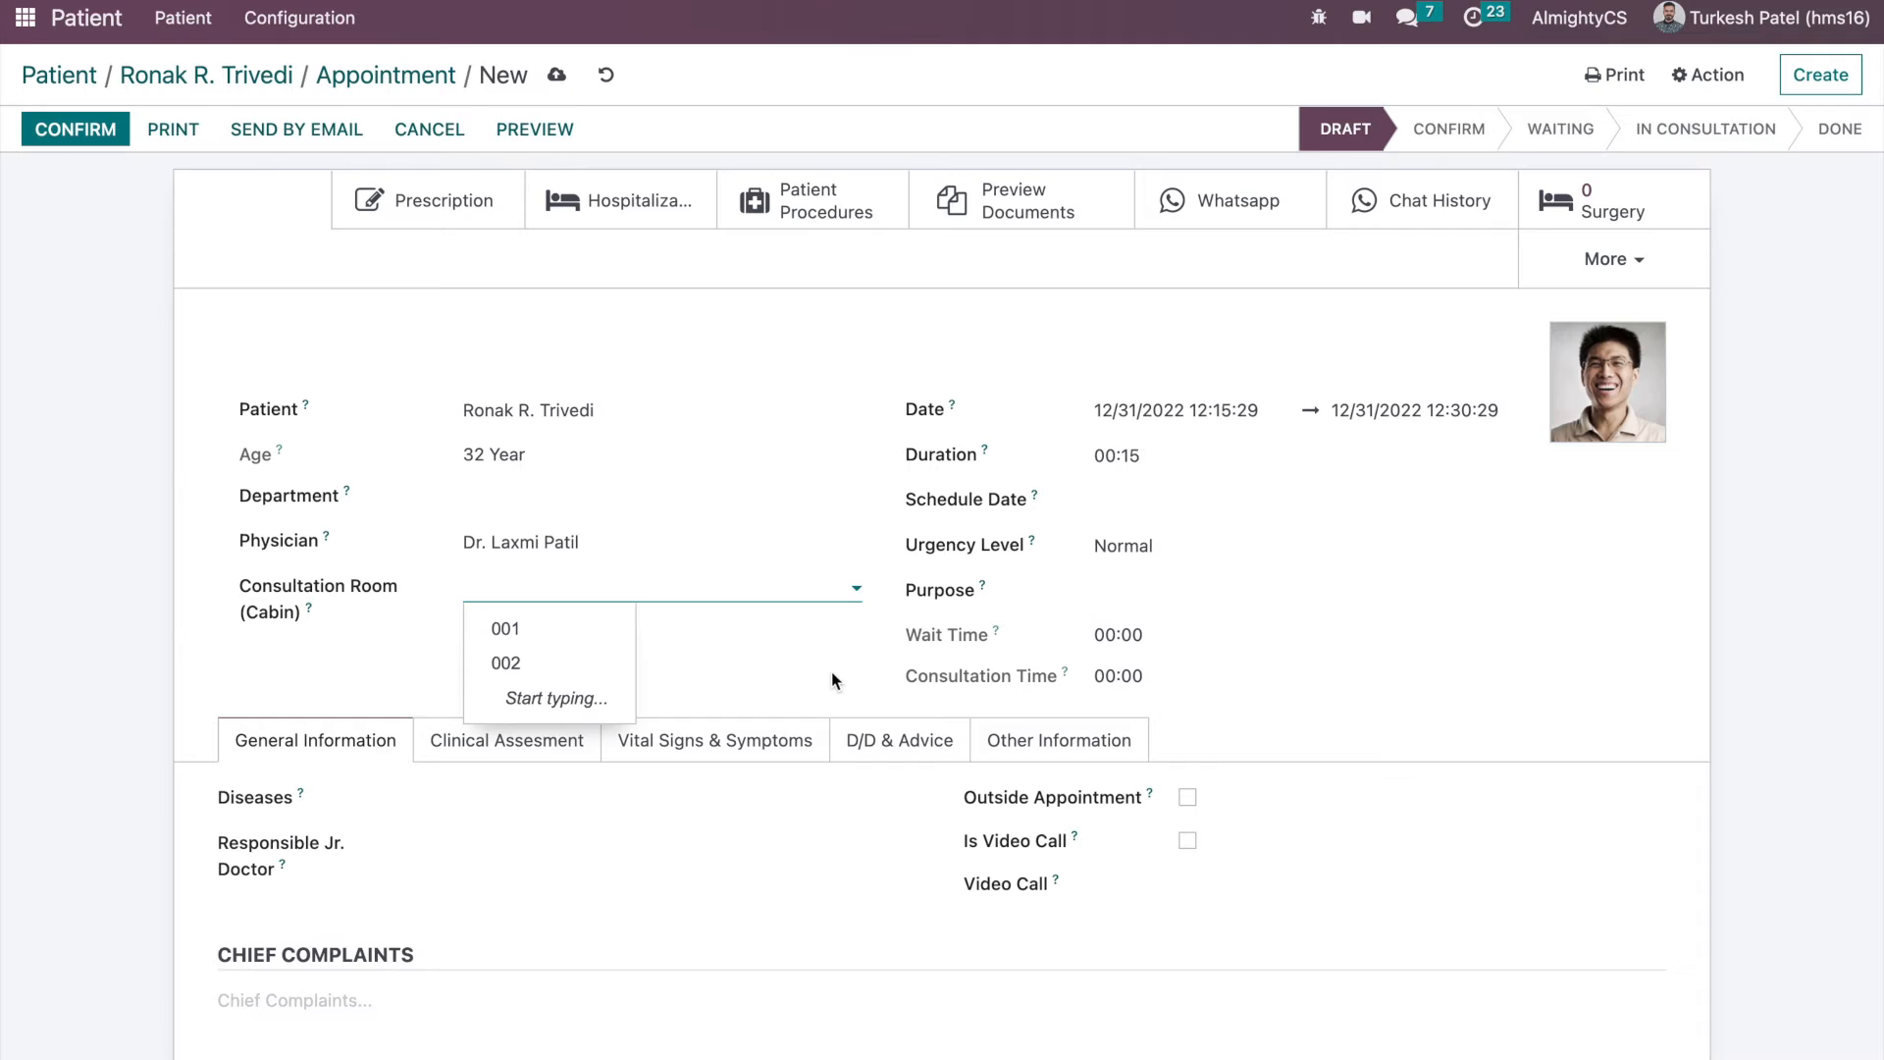
click(869, 665)
click(1139, 585)
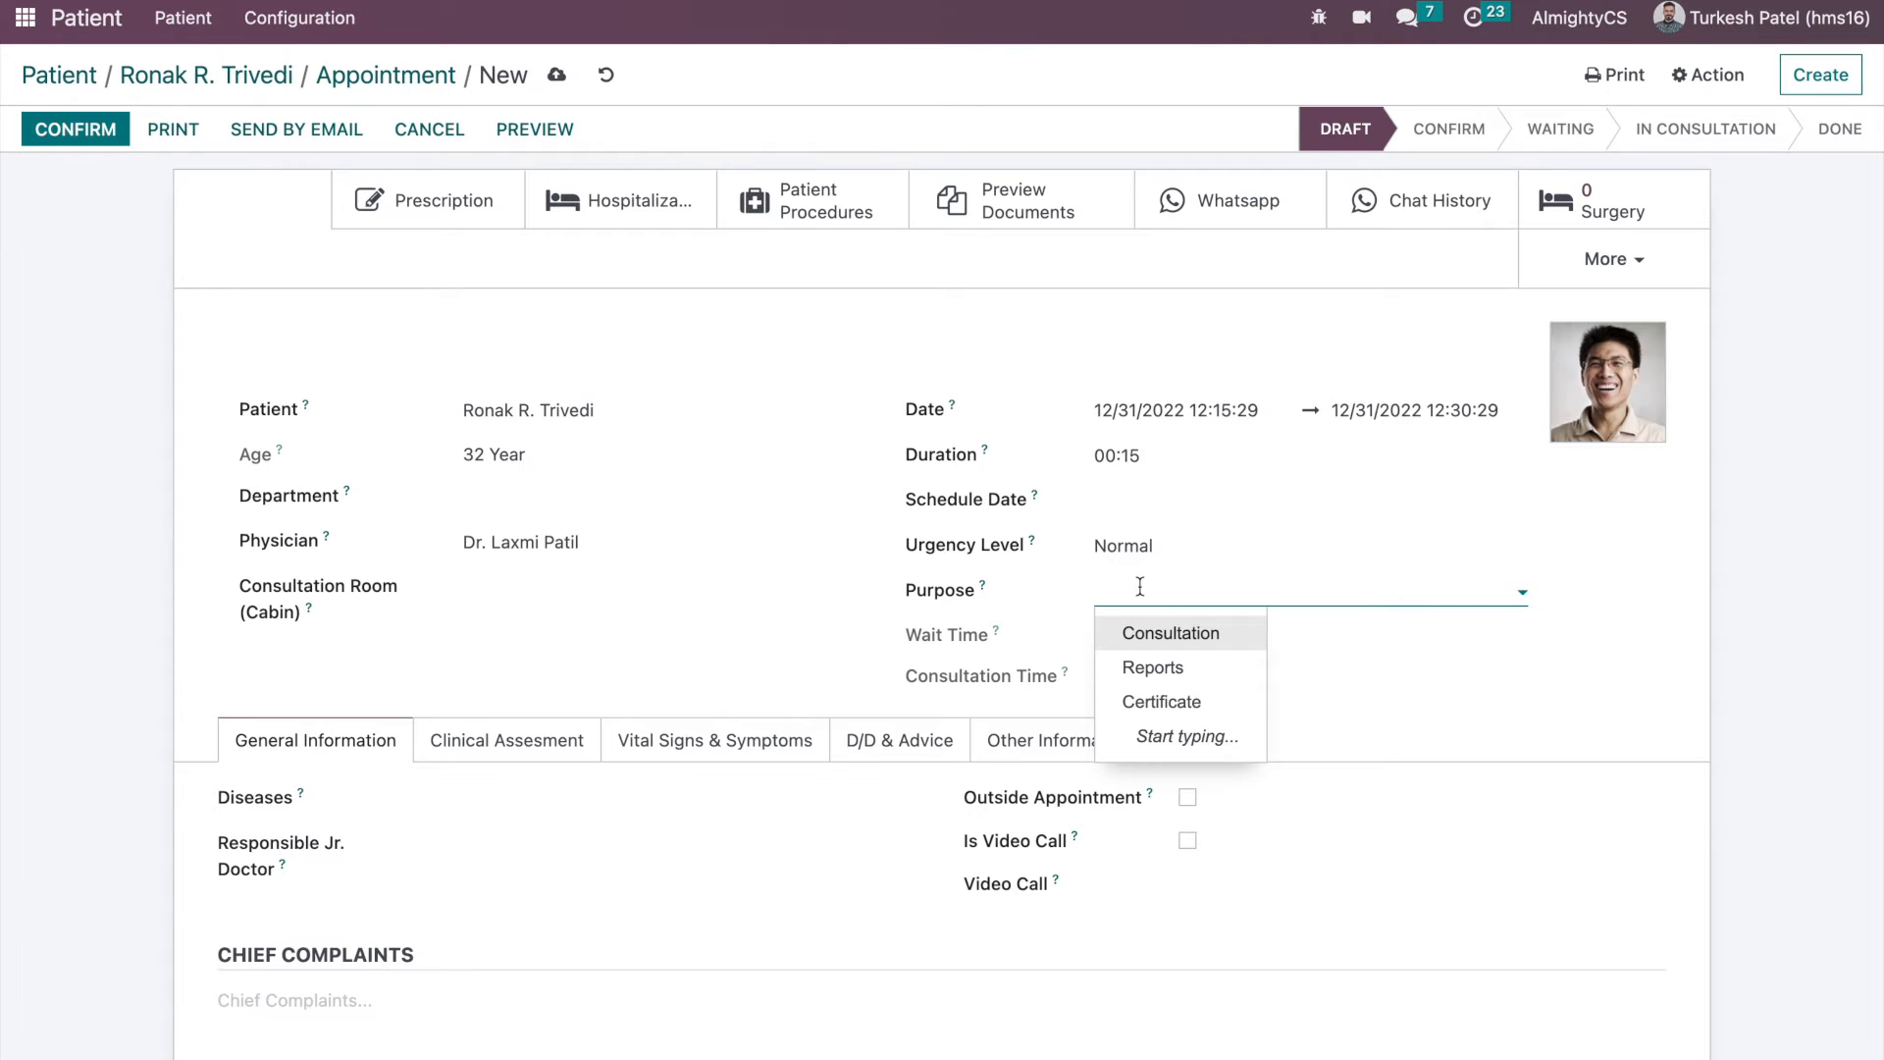
click(838, 651)
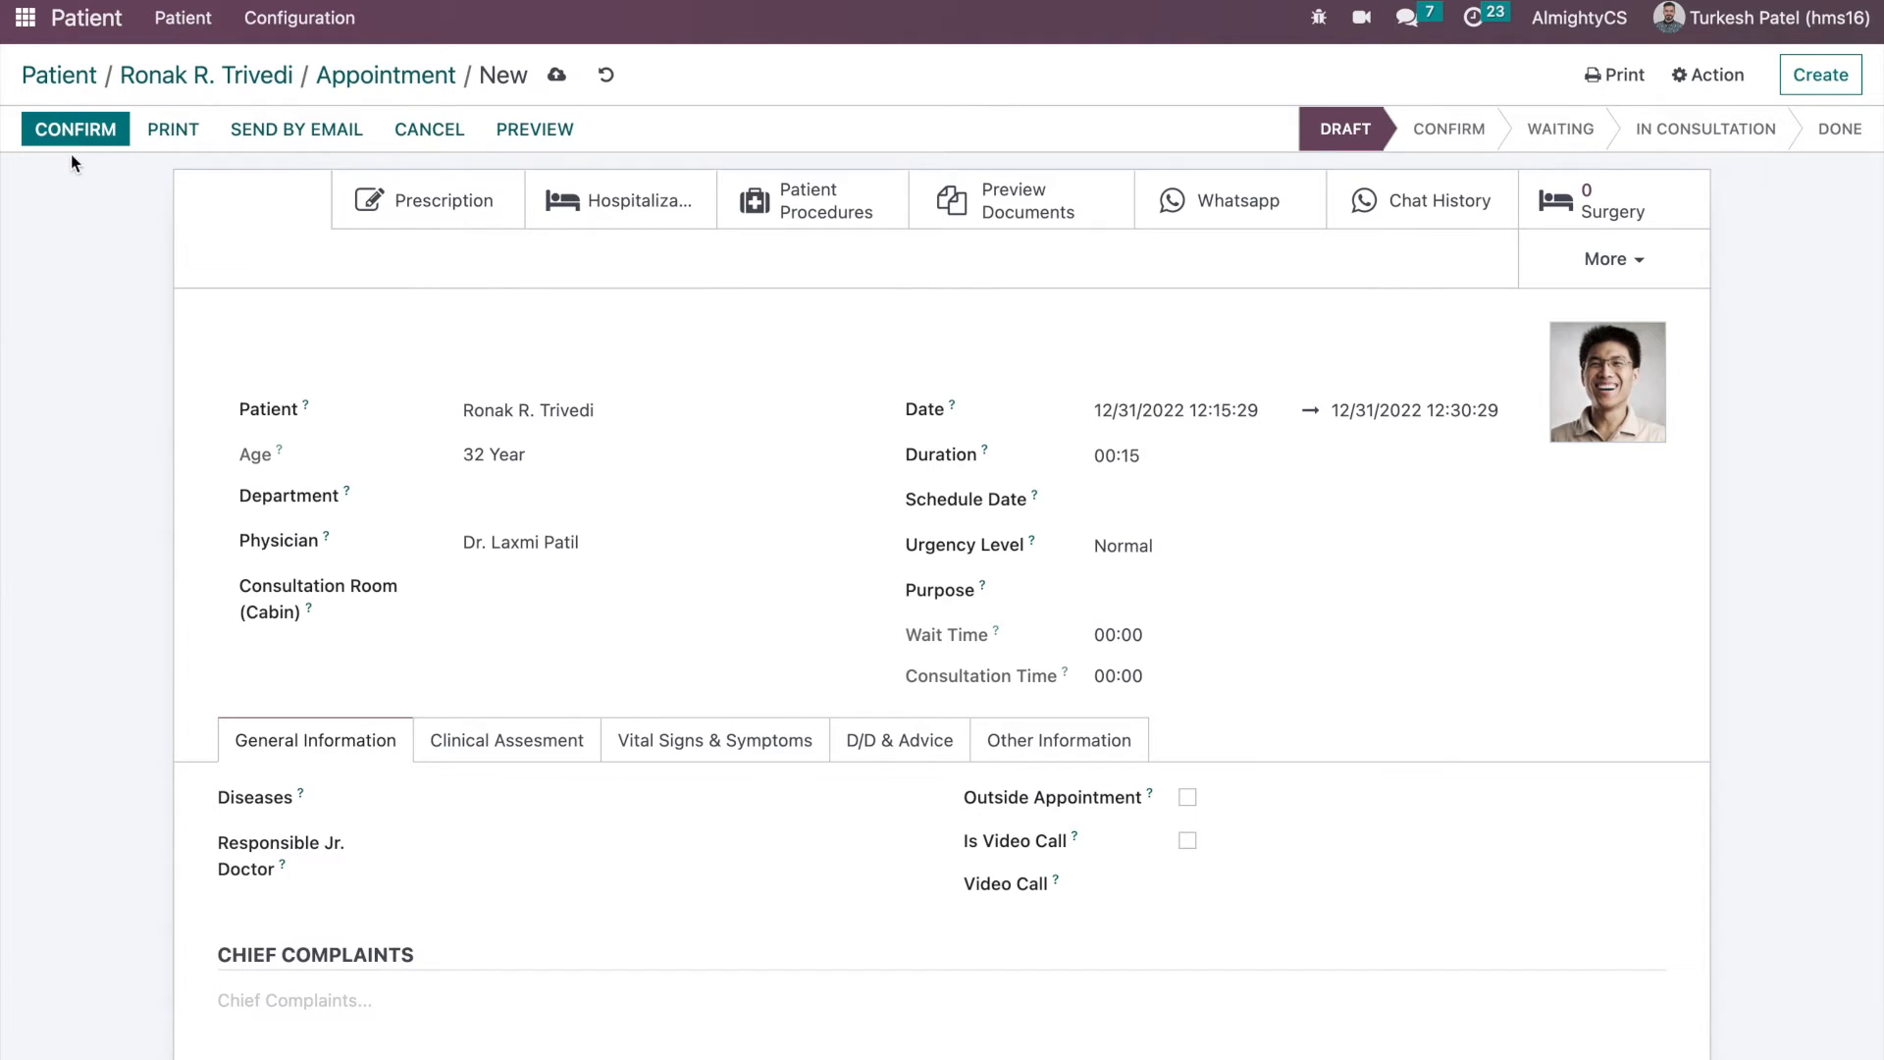
click(37, 133)
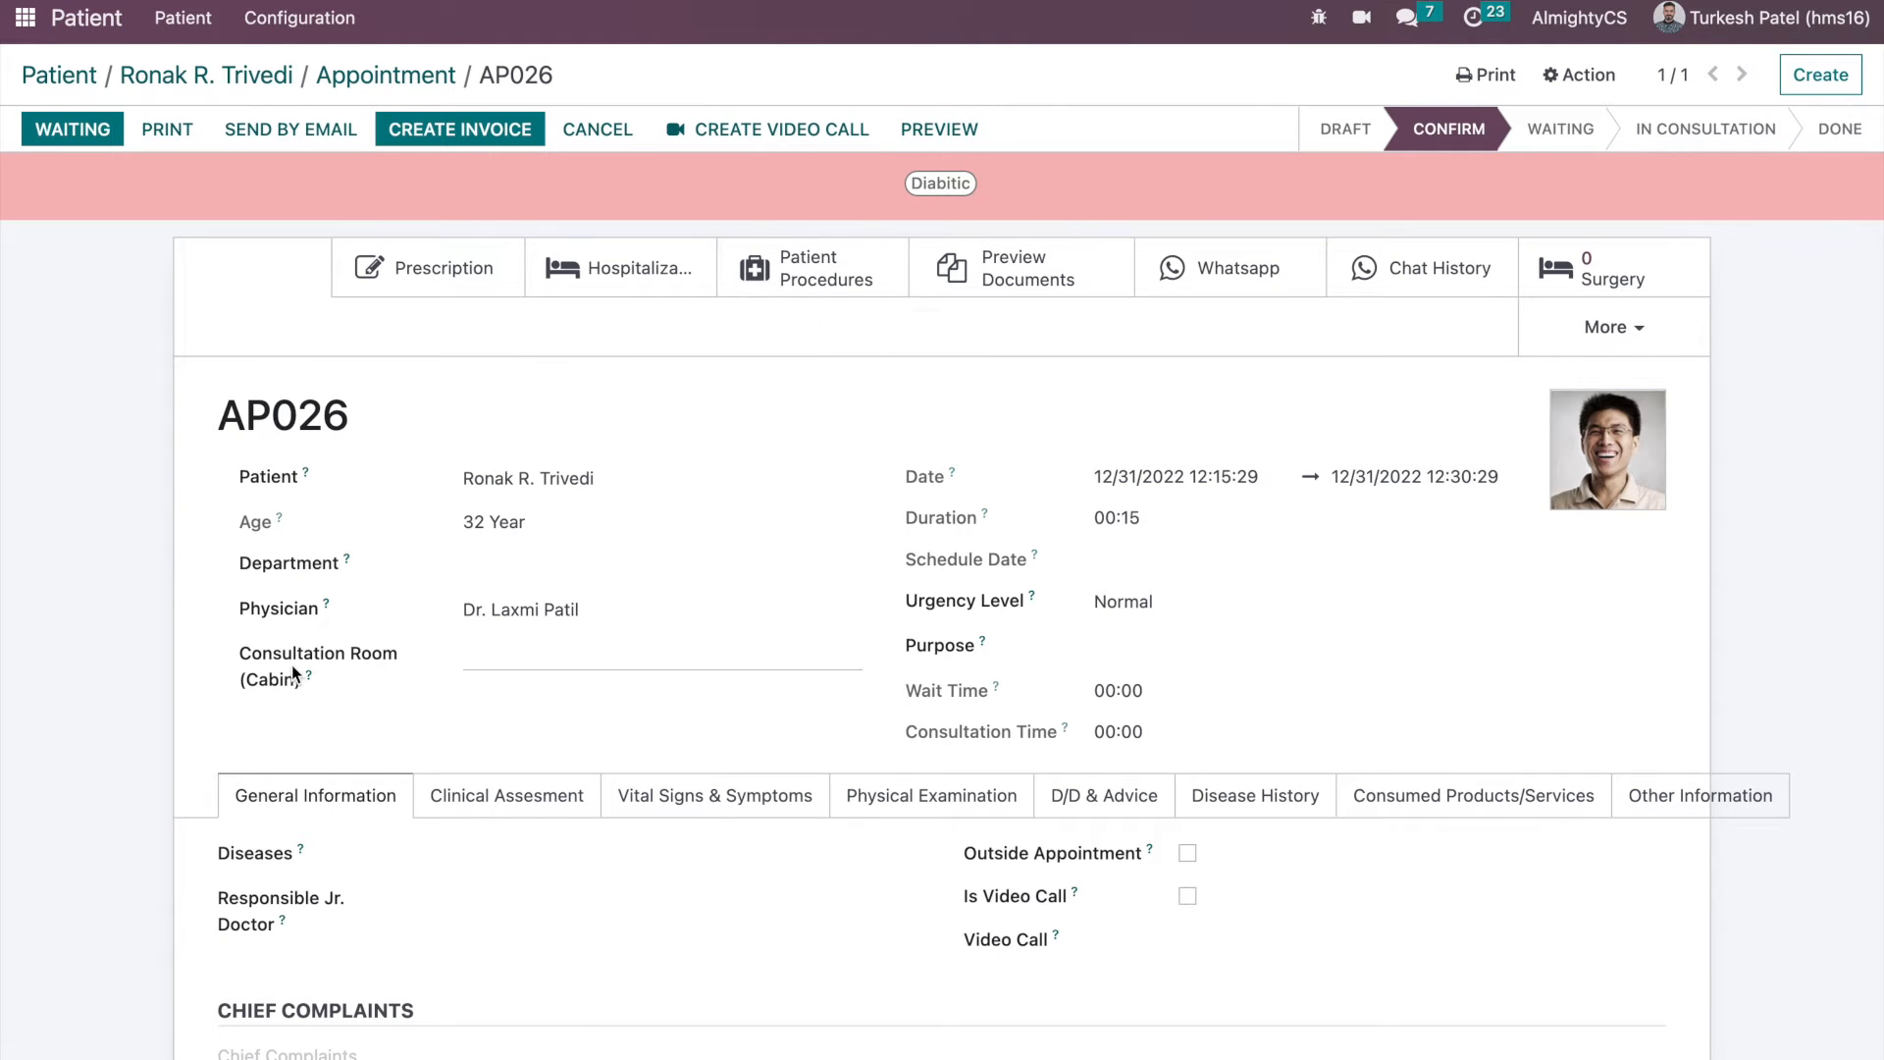
- Enter "vomoting" as the chief complaint of the confirmed appointment
scroll(291, 664, down, 2)
scroll(296, 684, down, 3)
click(293, 877)
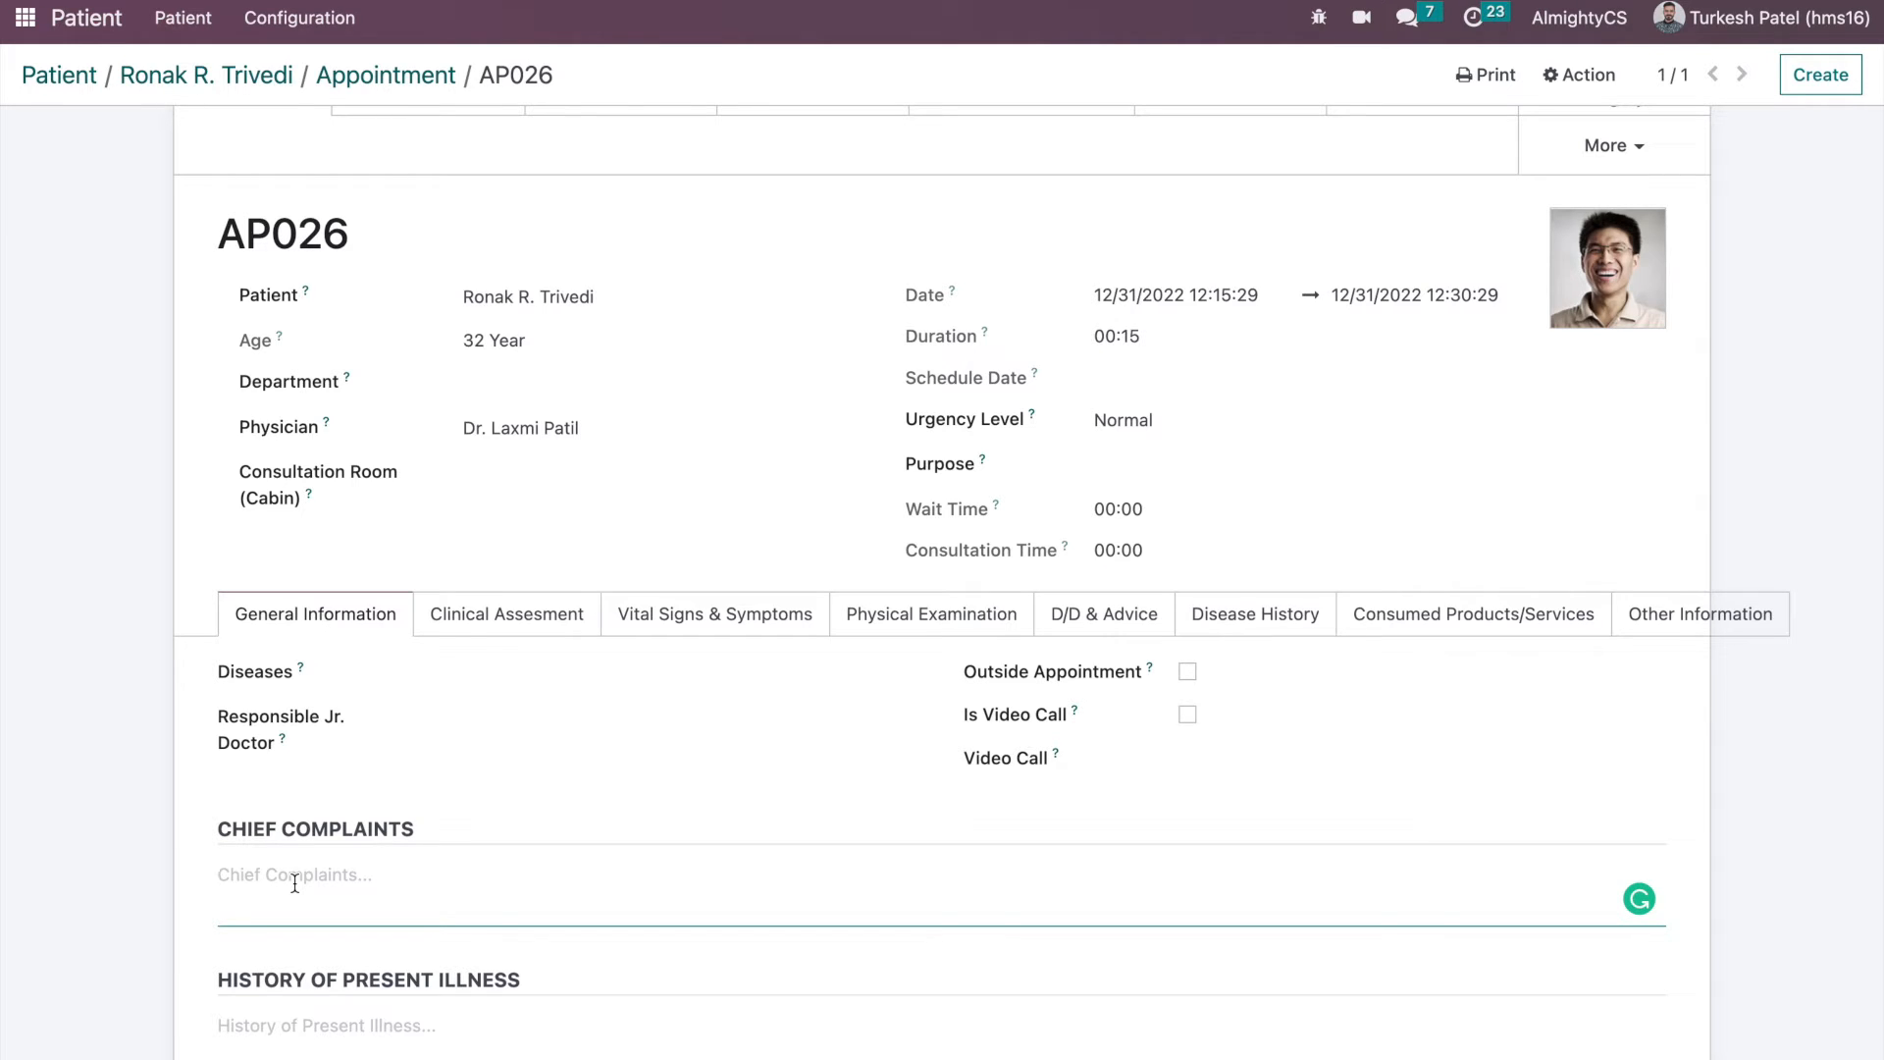
text(vomoting)
- Enter "since last two days" as the history of present illness, accepting the suggested spelling correction for "two"
click(304, 1021)
scroll(315, 942, down, 2)
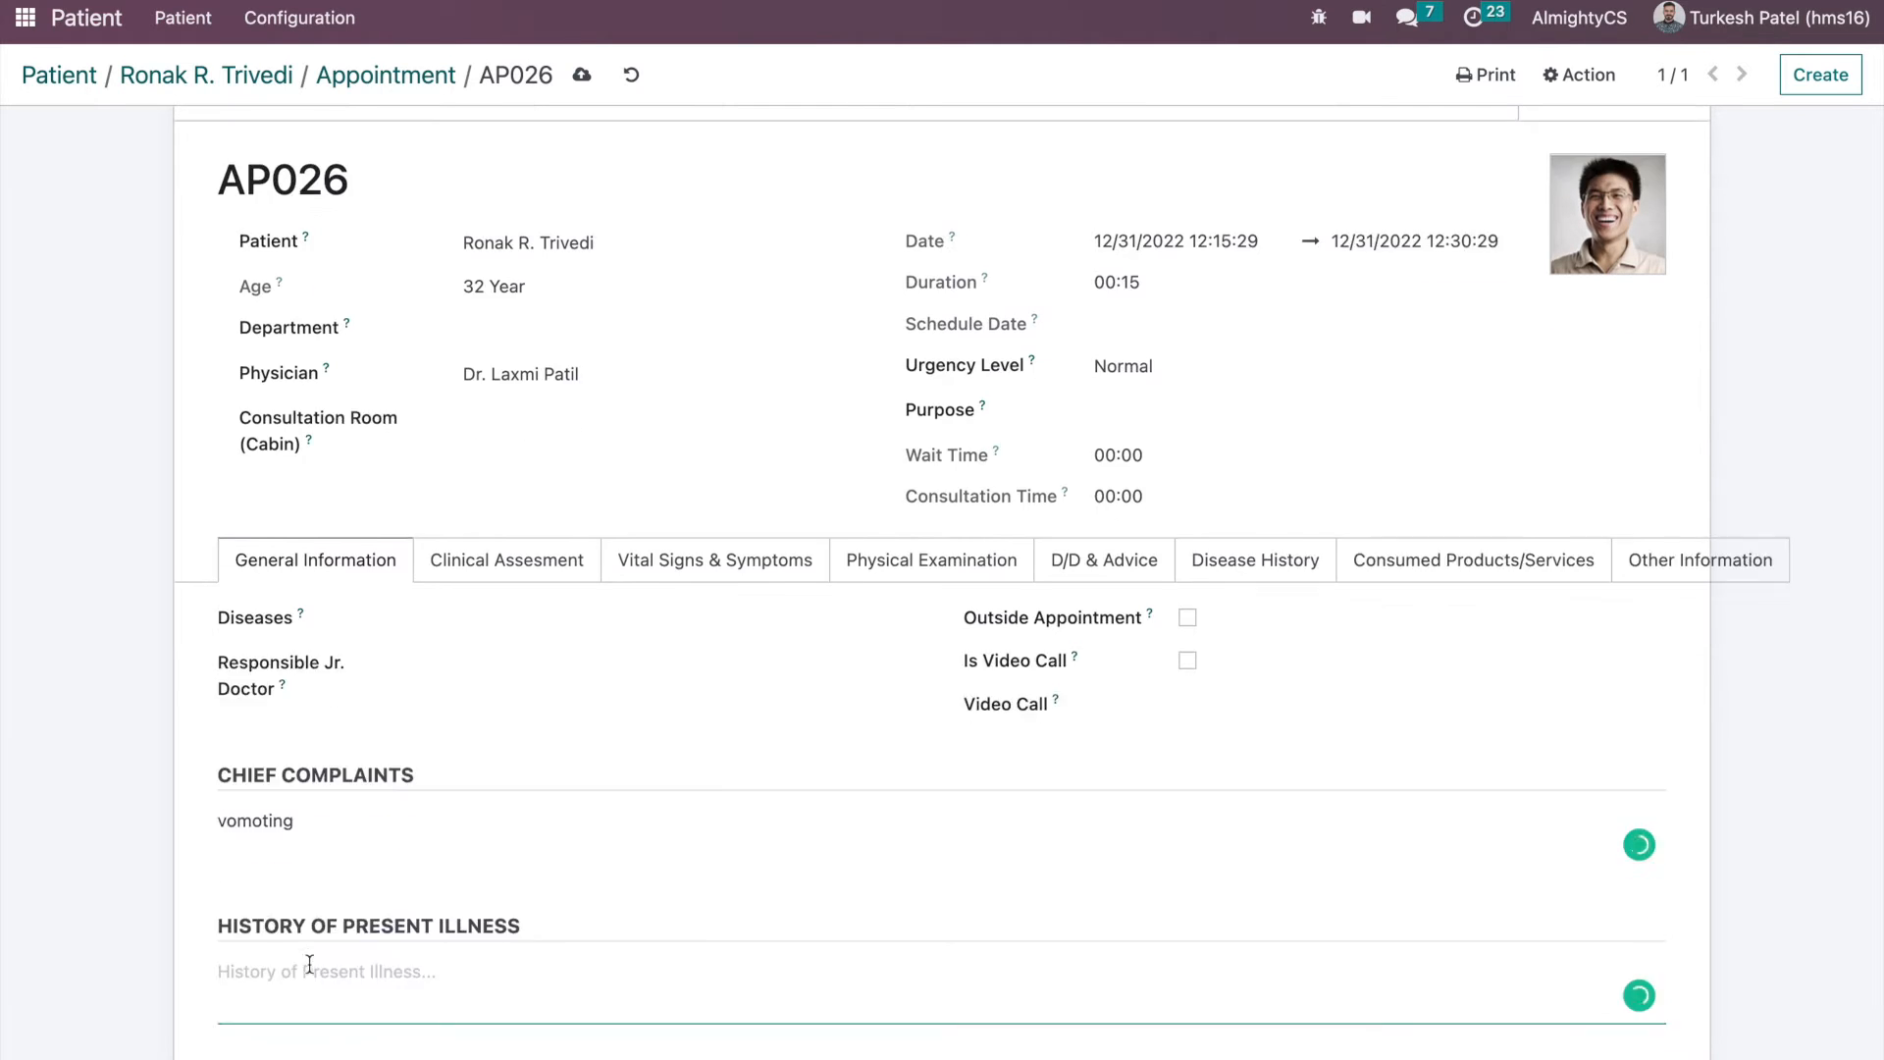
text(since )
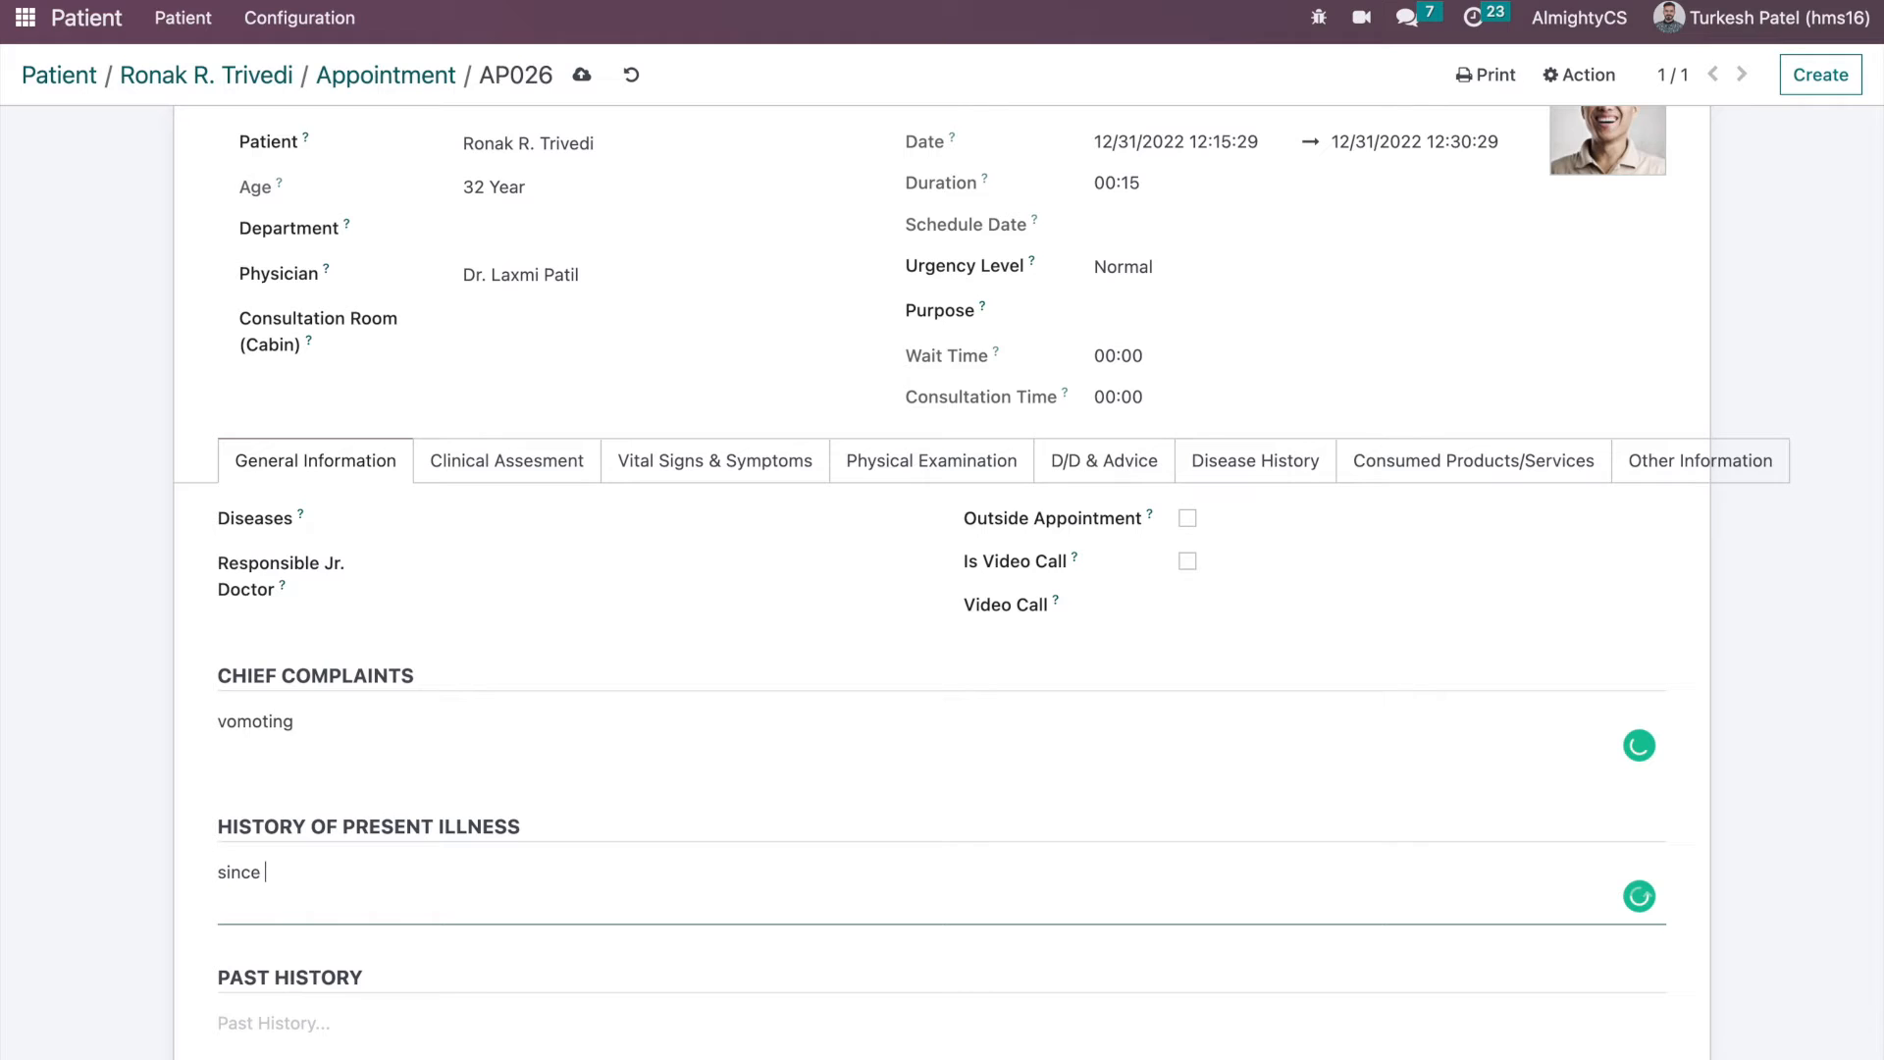
text(last teo days)
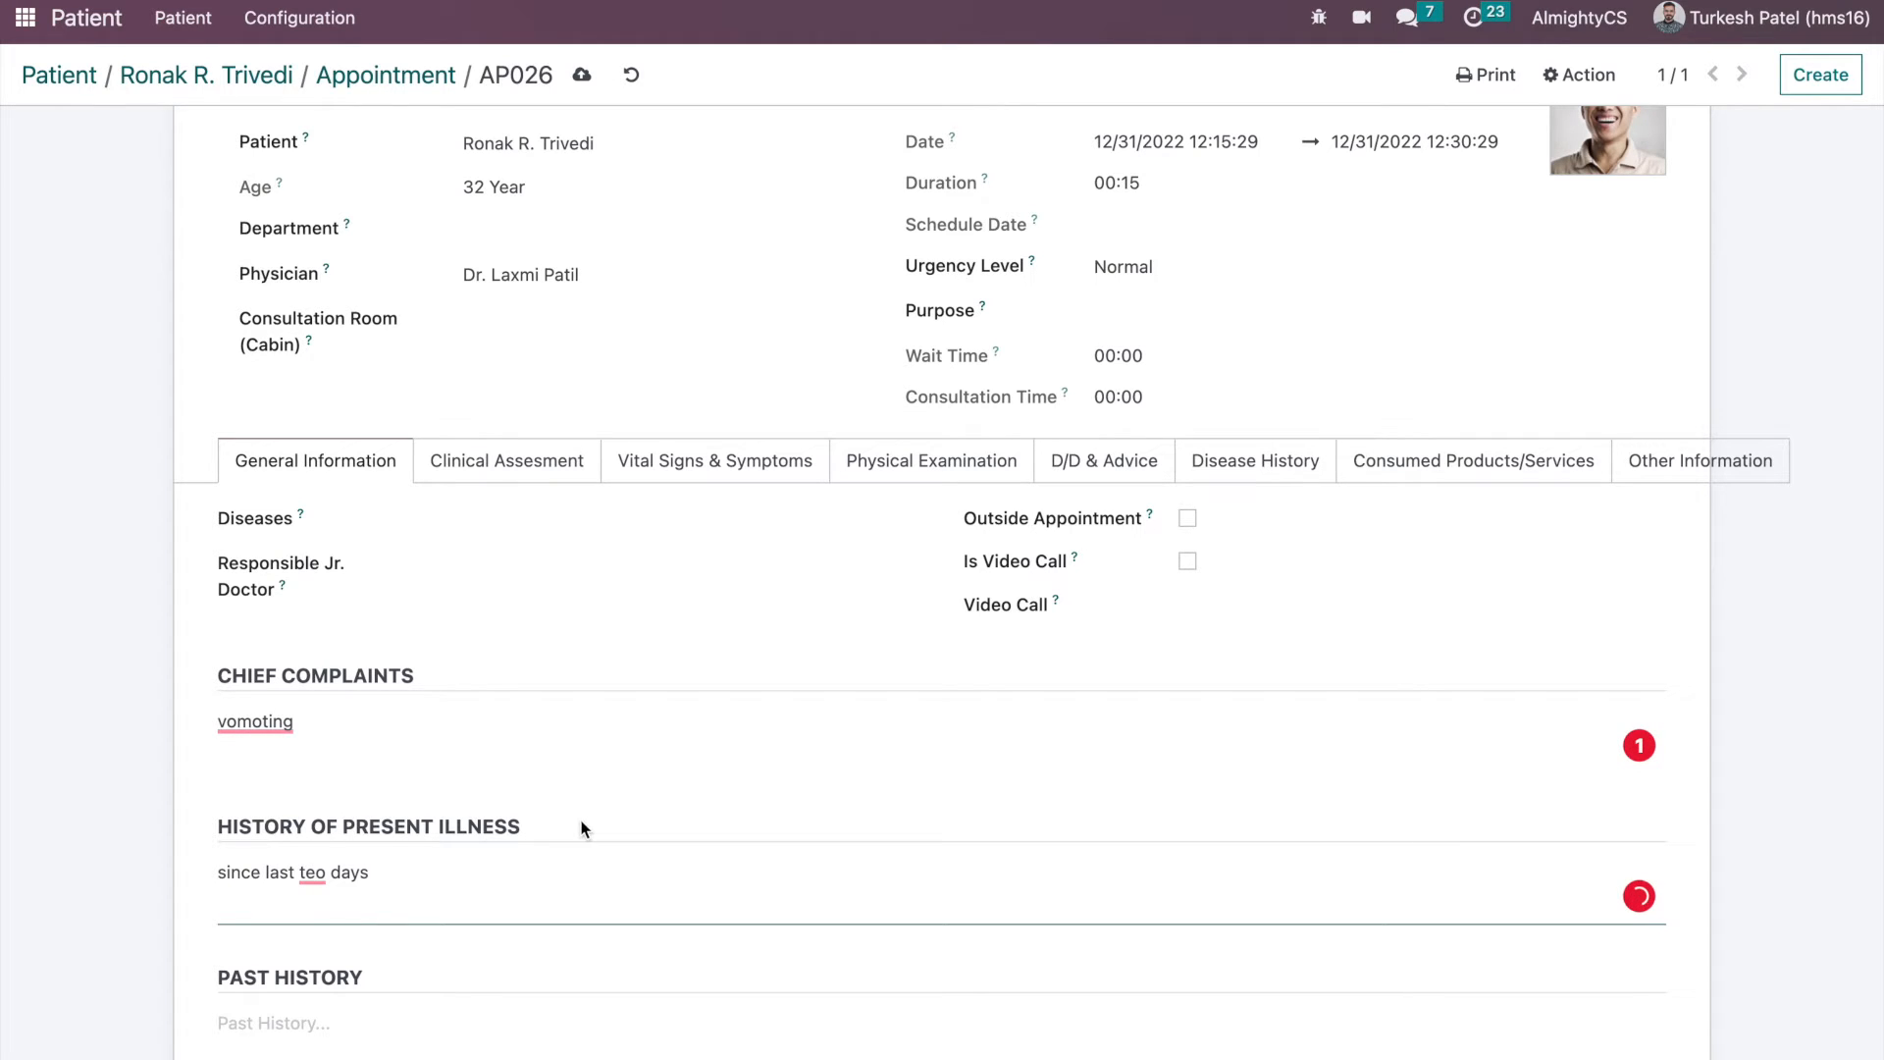
click(316, 874)
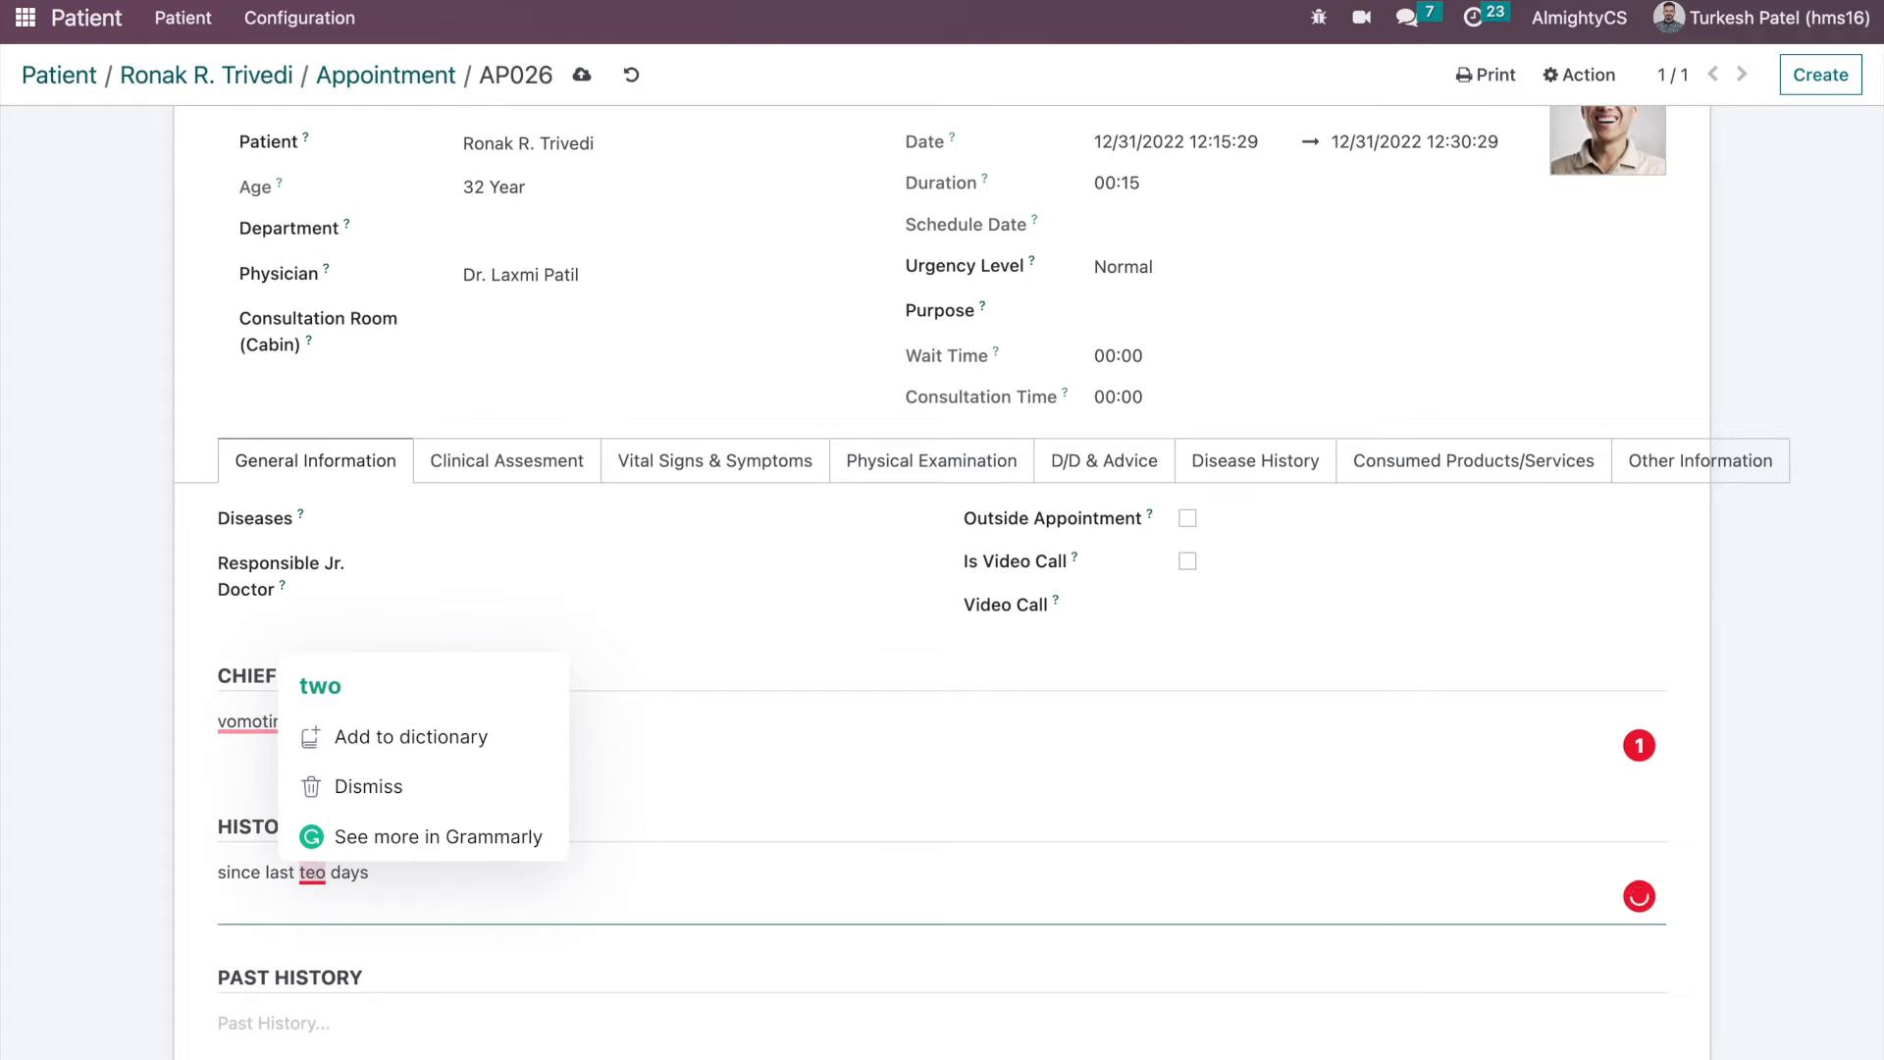
click(319, 563)
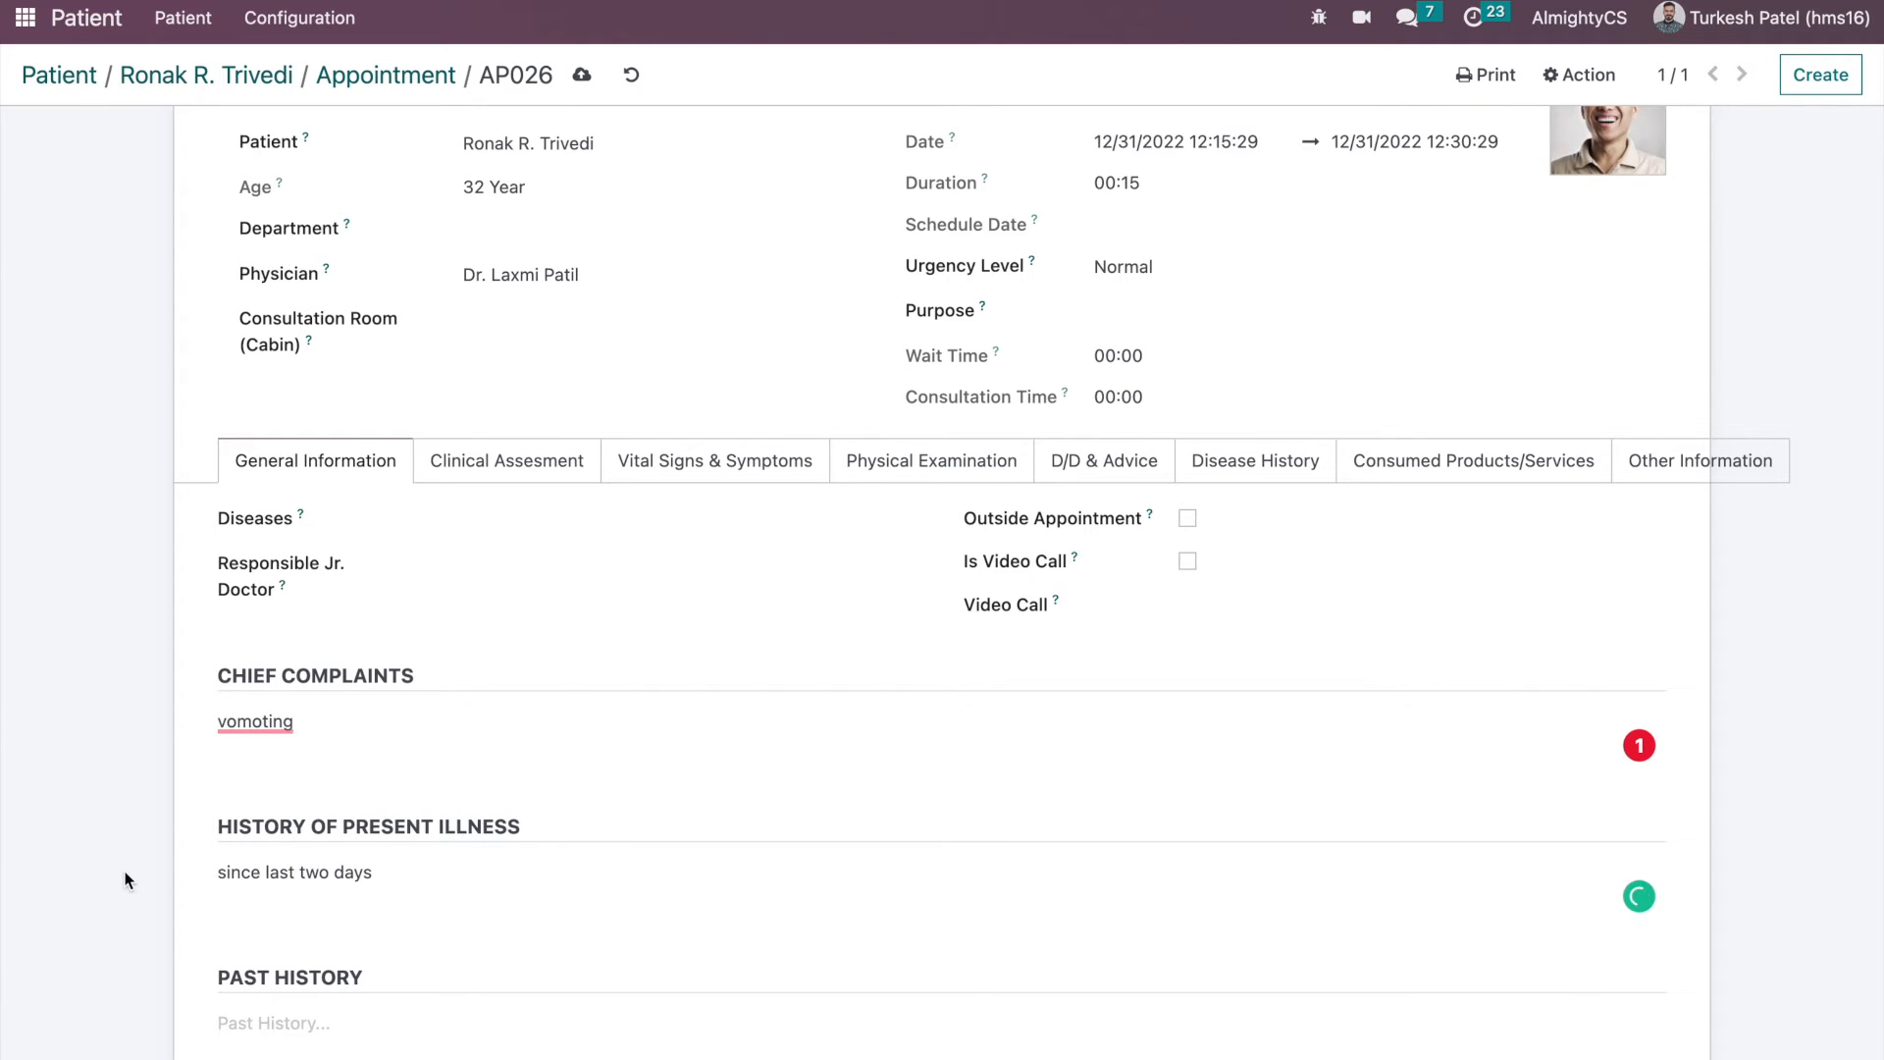
- Enter "two times in last 6 month" as the past history in the appointment's general information
scroll(126, 880, down, 3)
click(312, 892)
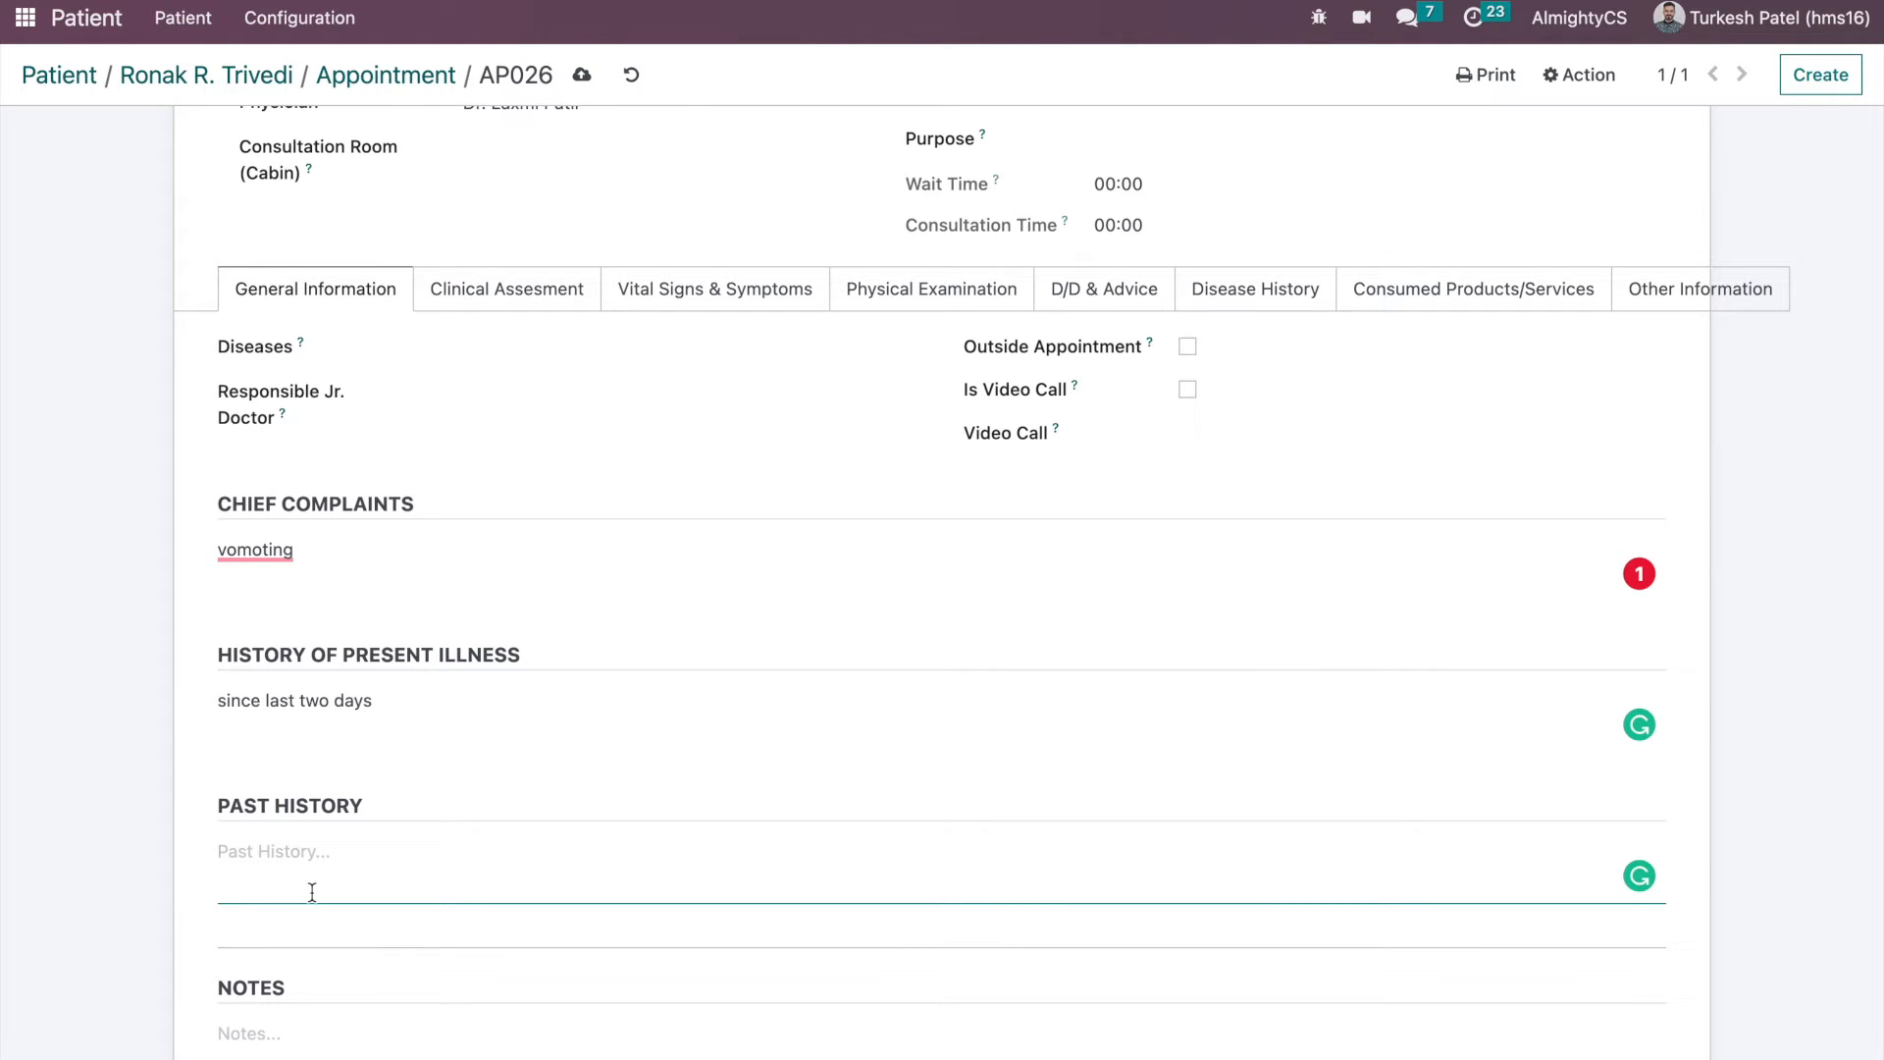
text(two times in last 6 month)
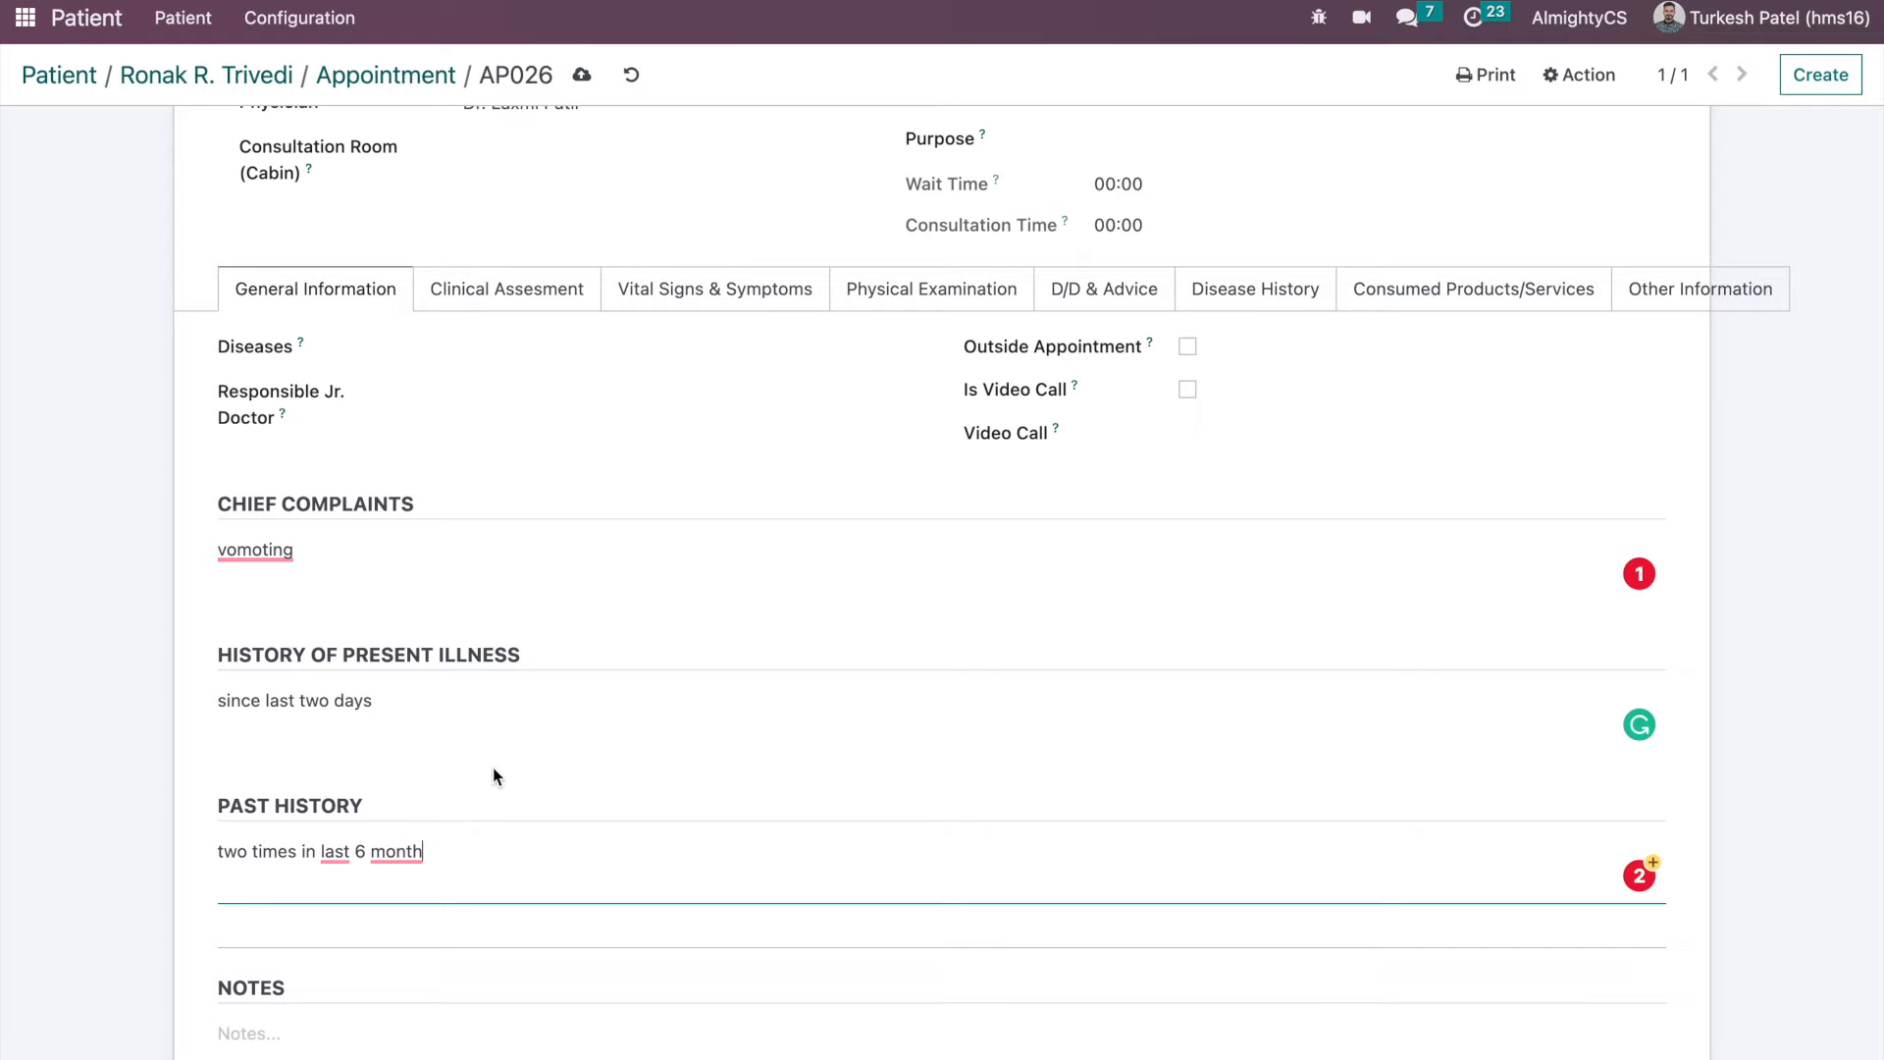
- Look over the notes section and the general information entries, and view the appointment's clinical assessment
scroll(110, 867, down, 2)
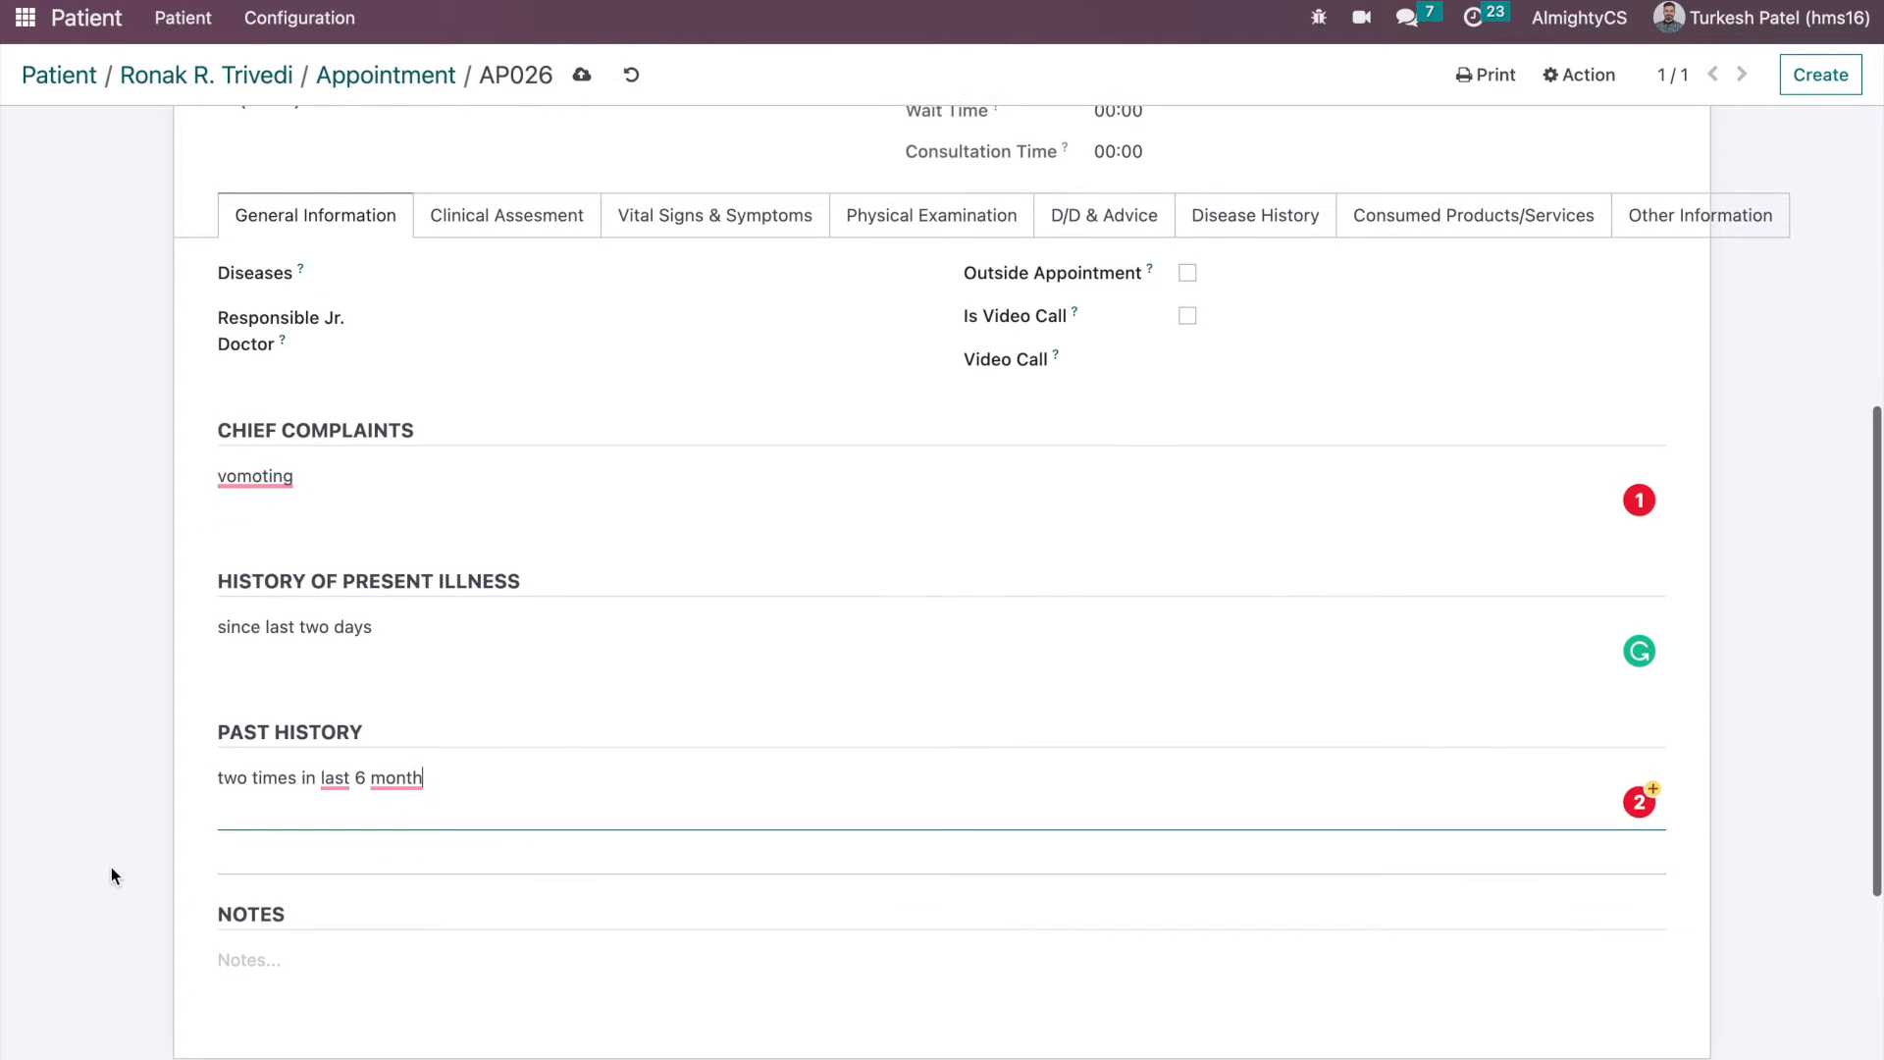
click(279, 942)
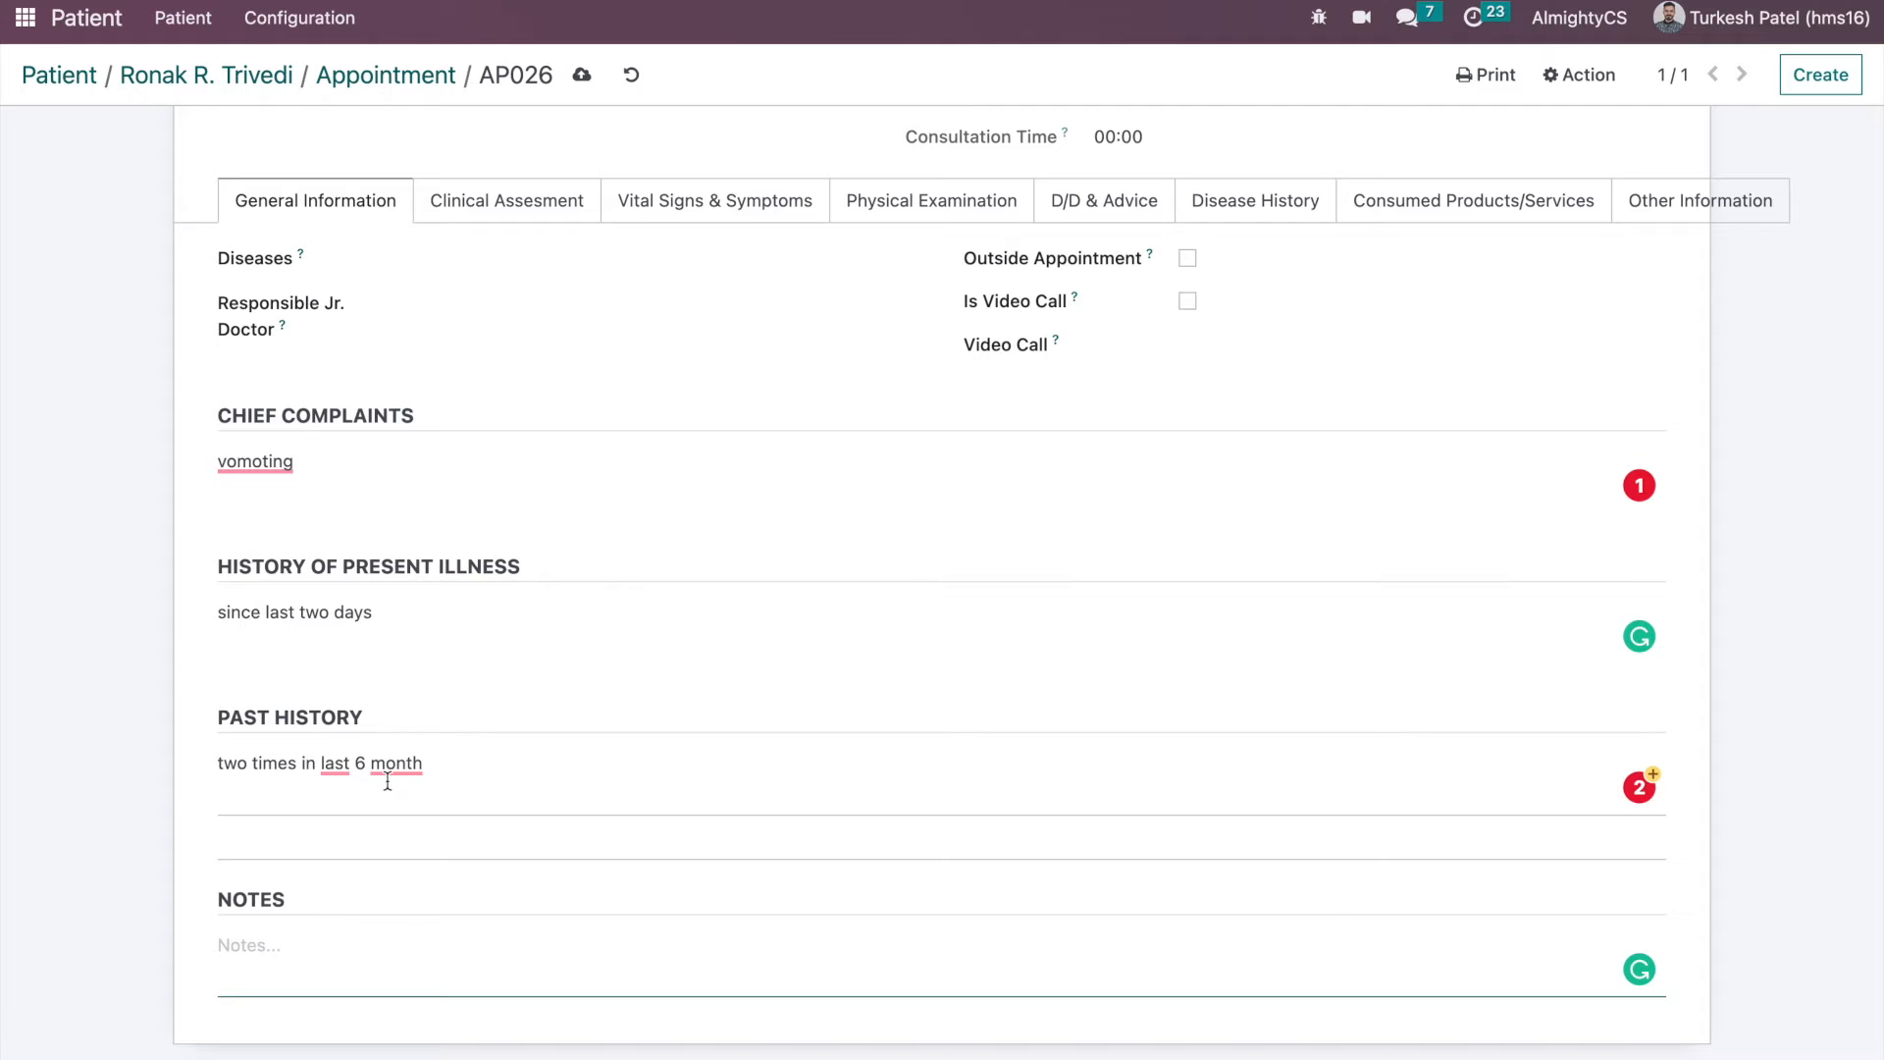
scroll(388, 780, up, 1)
scroll(388, 780, up, 1)
scroll(388, 780, down, 3)
scroll(388, 780, up, 5)
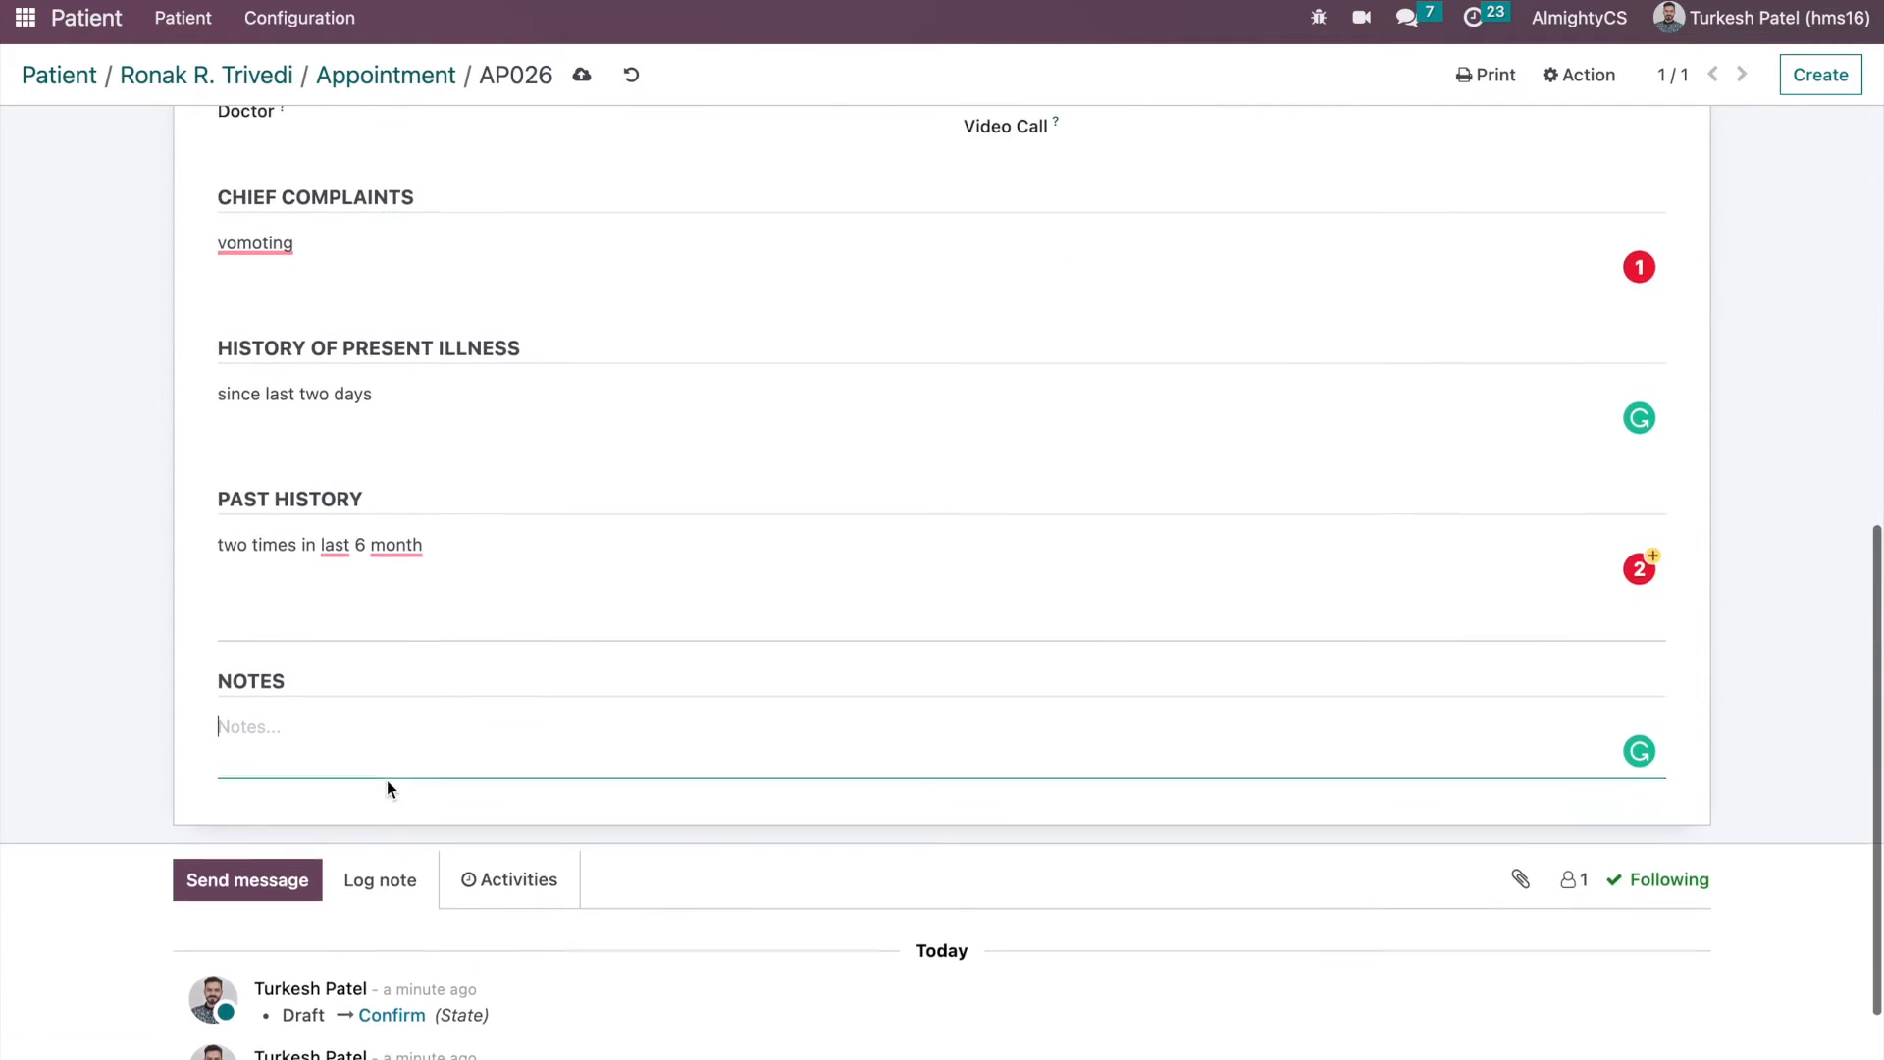
scroll(386, 788, up, 2)
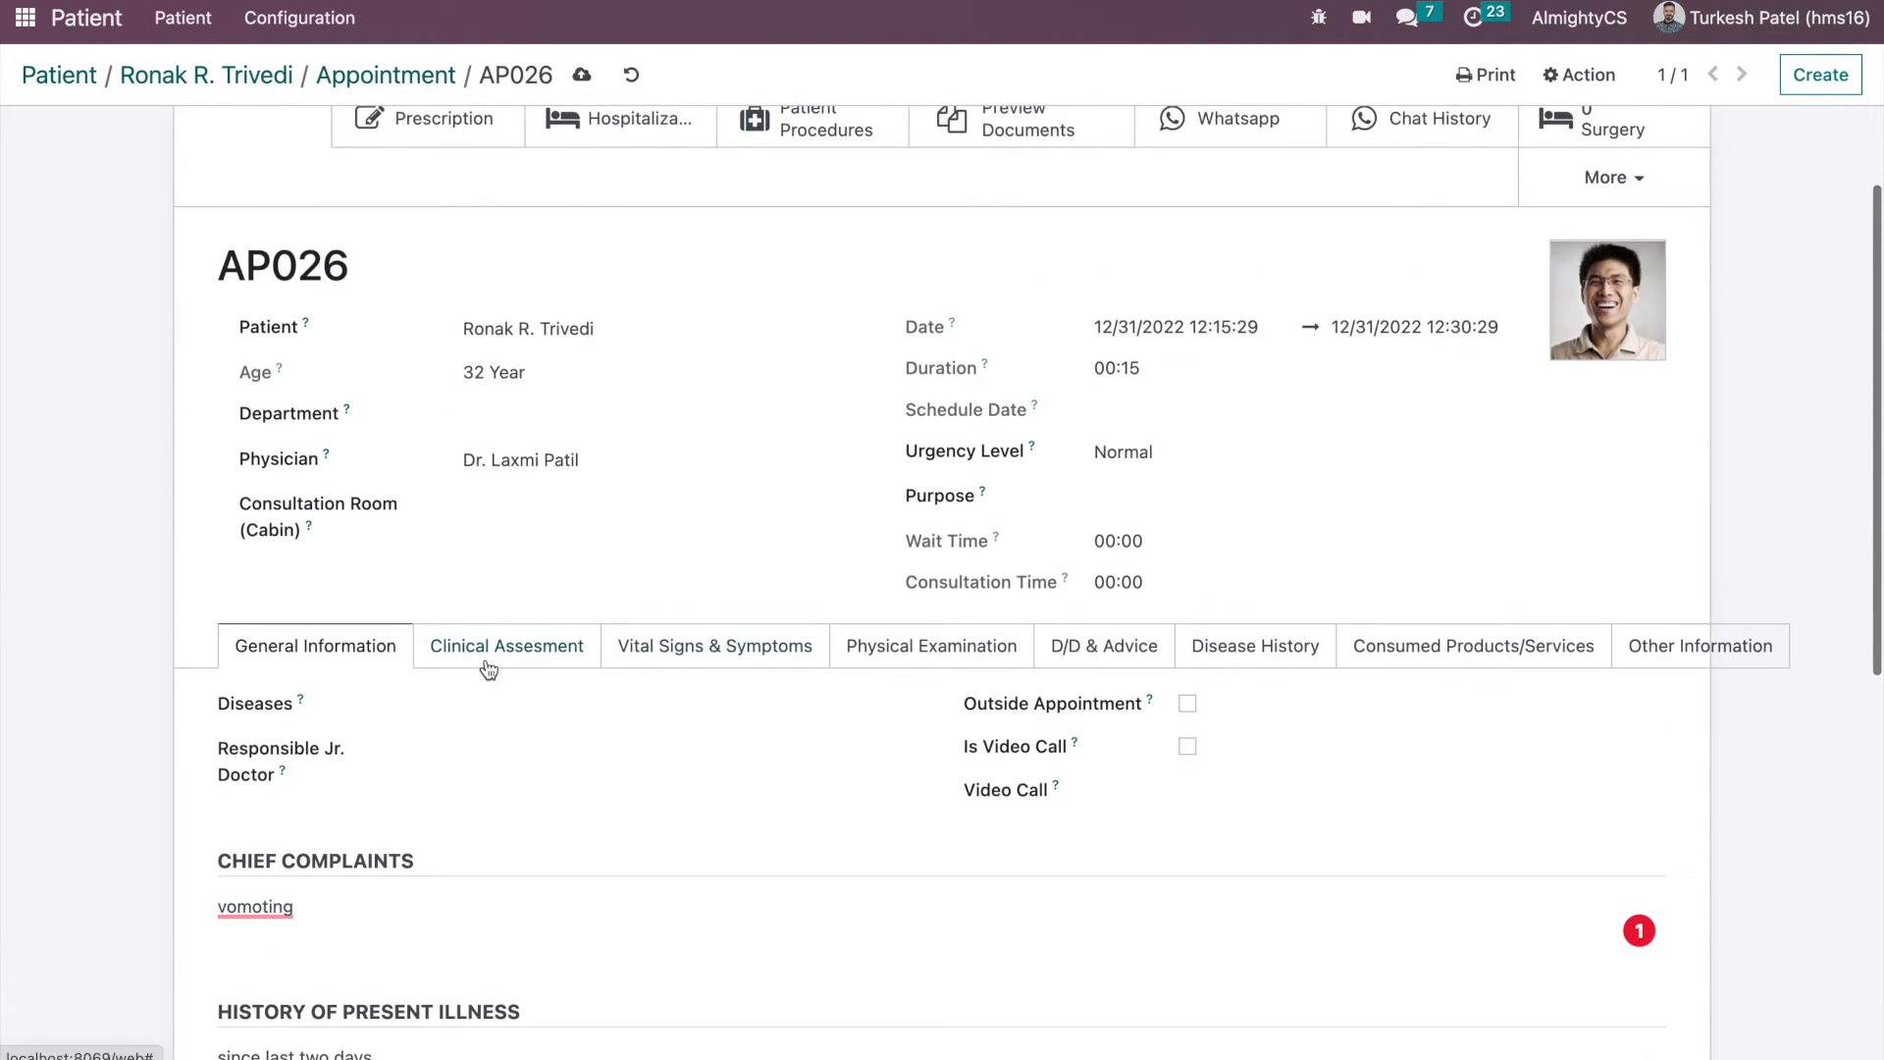
click(523, 641)
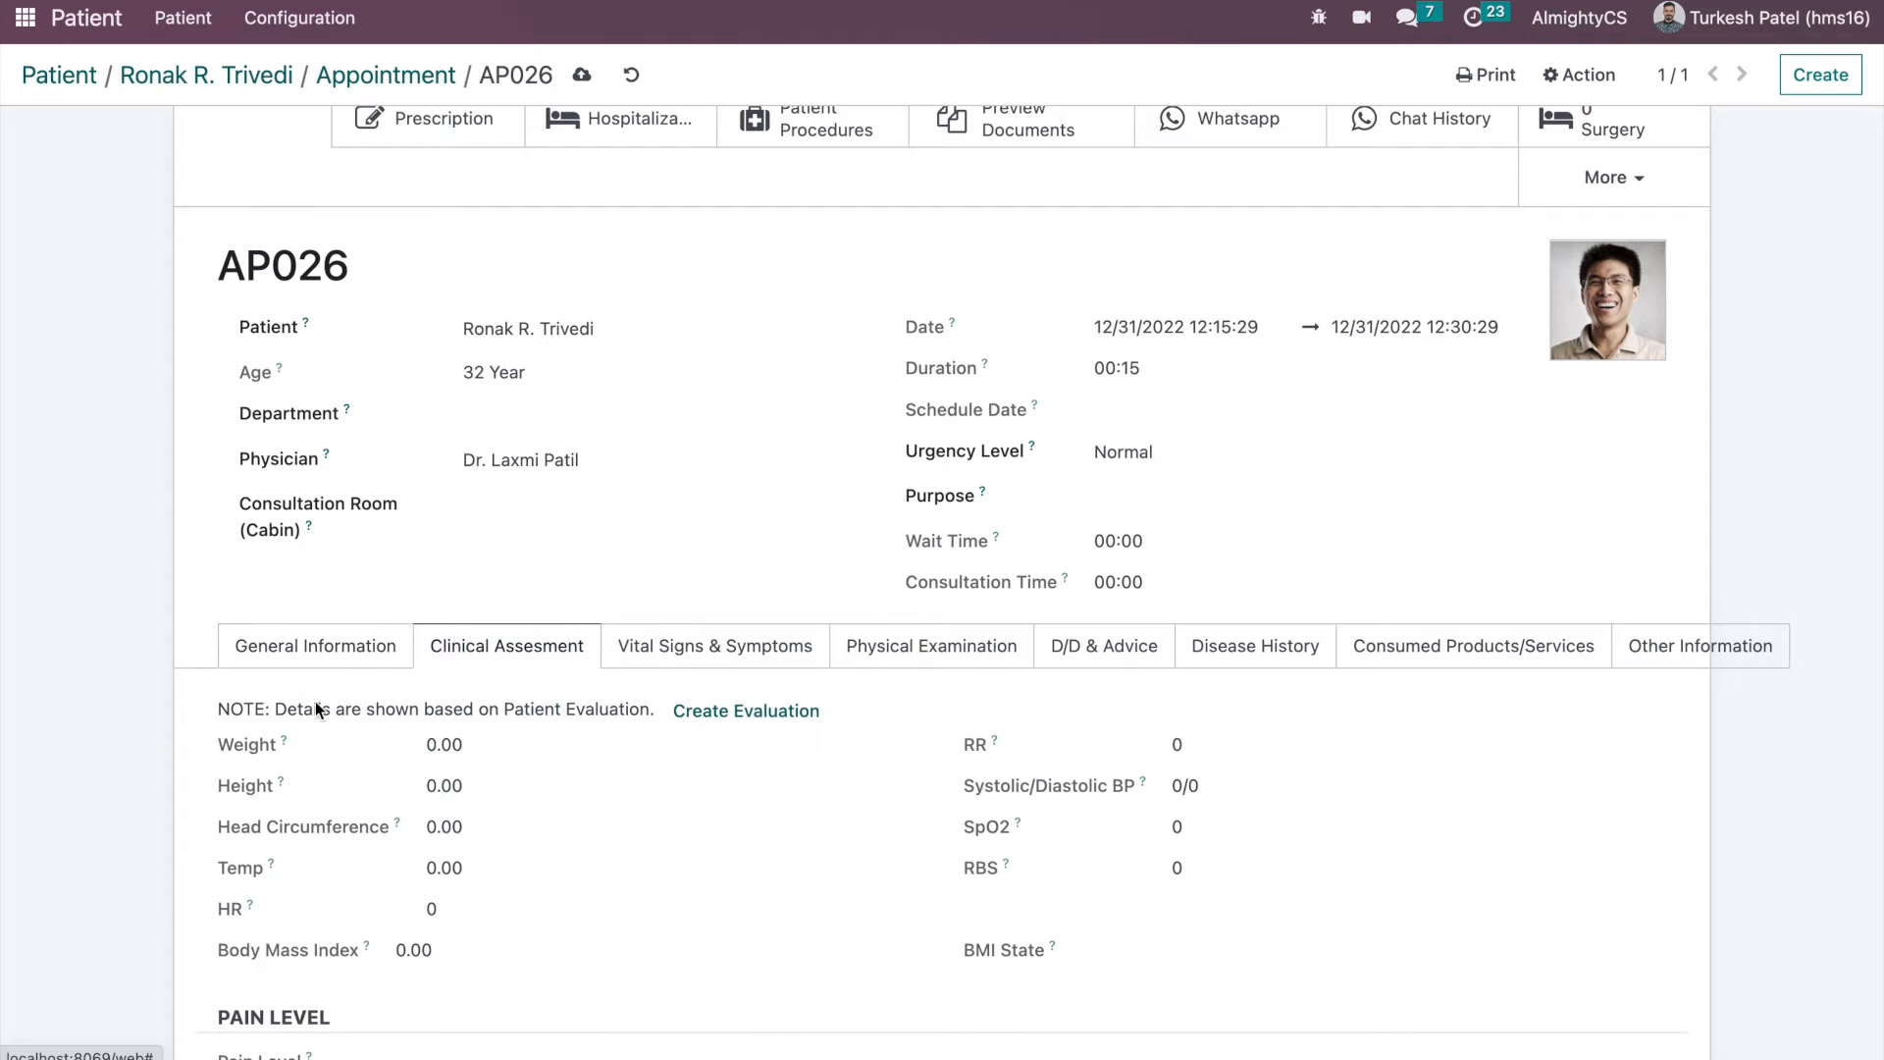
- Move the confirmed appointment to the Waiting stage
scroll(238, 569, up, 2)
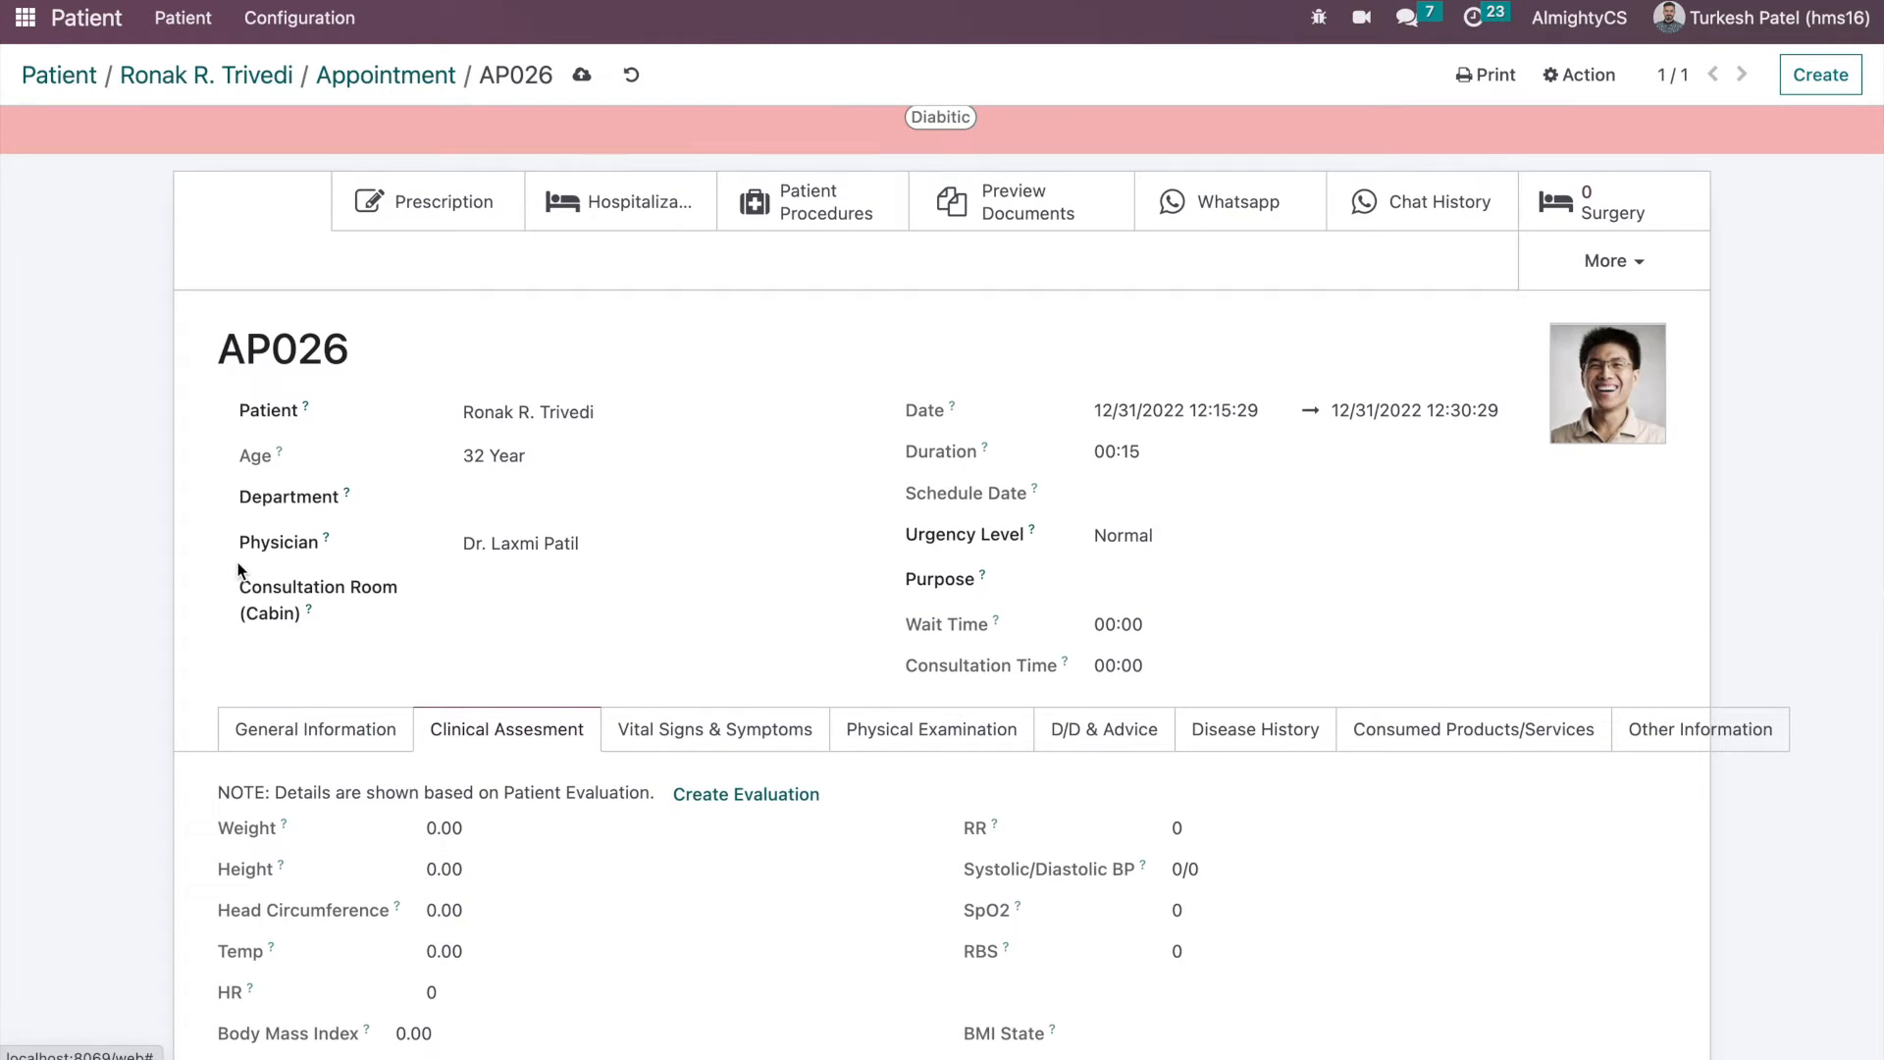
scroll(239, 568, up, 1)
click(97, 134)
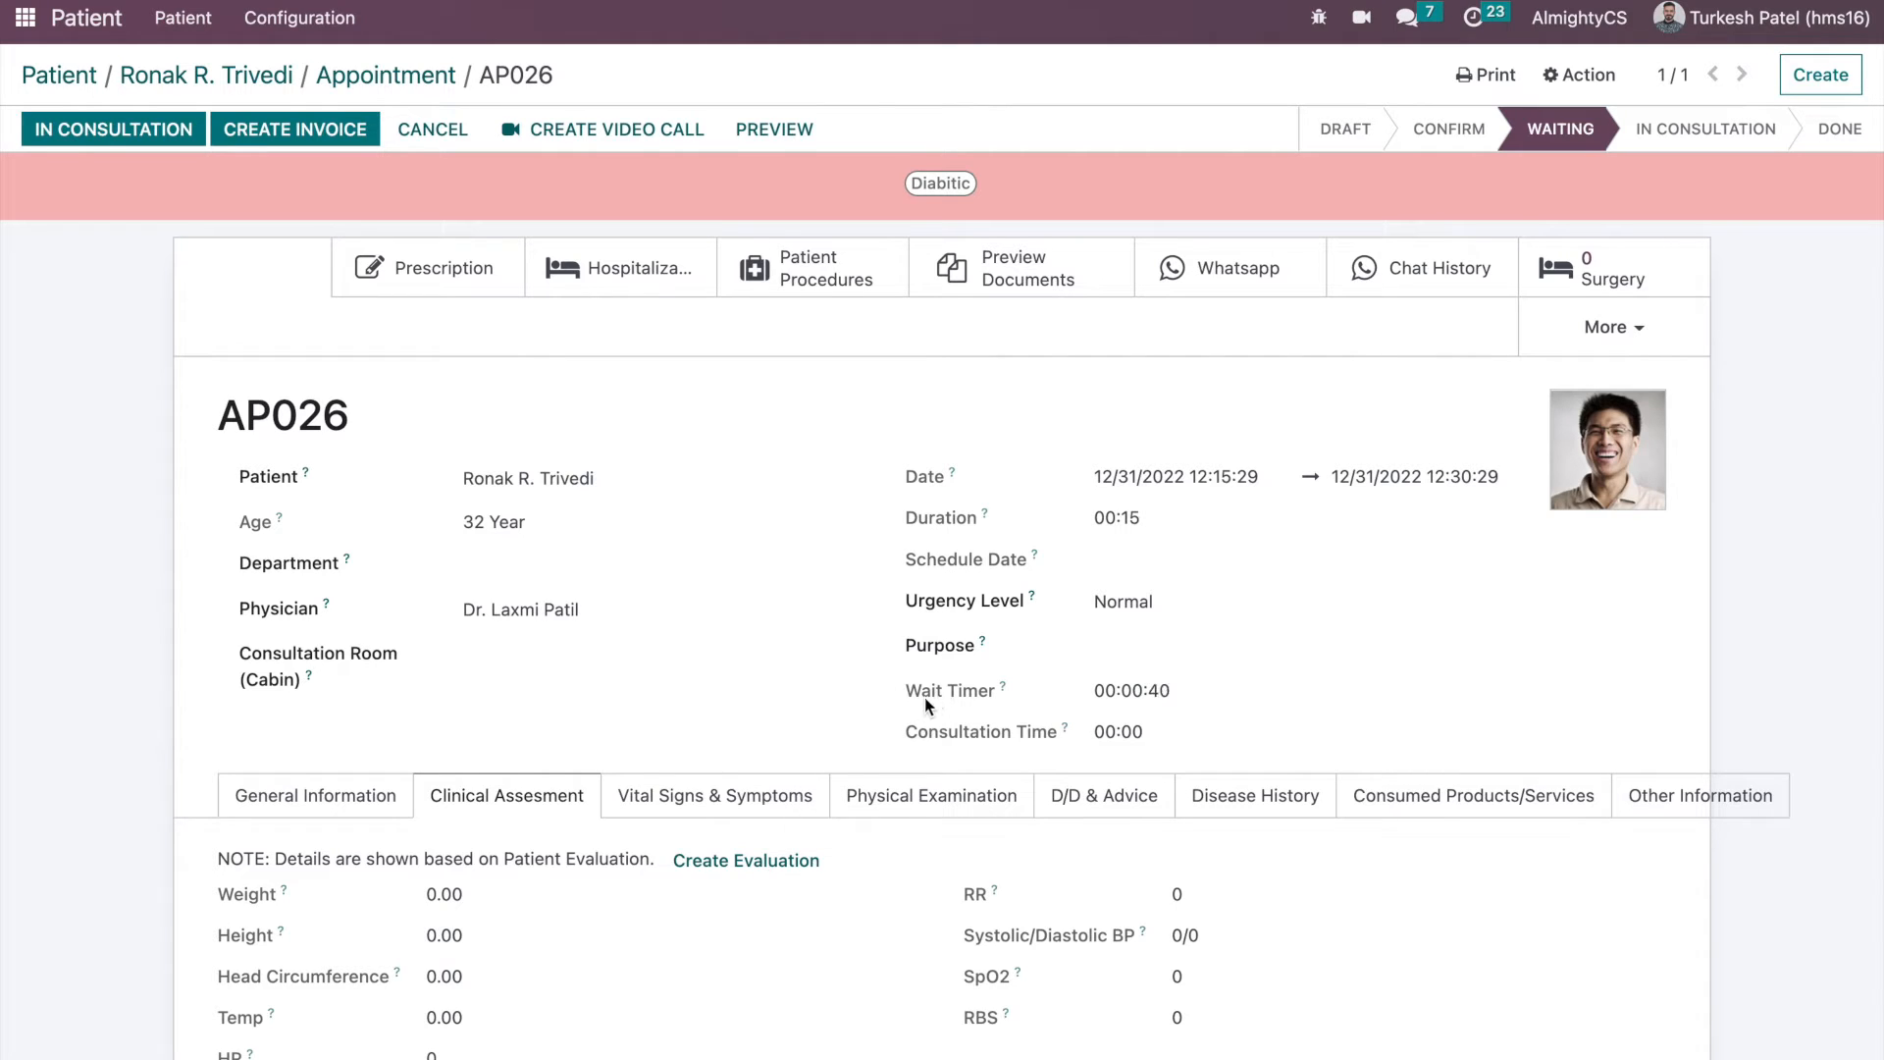
- Examine the wait timer and the clinical assessment fields of the waiting appointment
scroll(771, 717, down, 3)
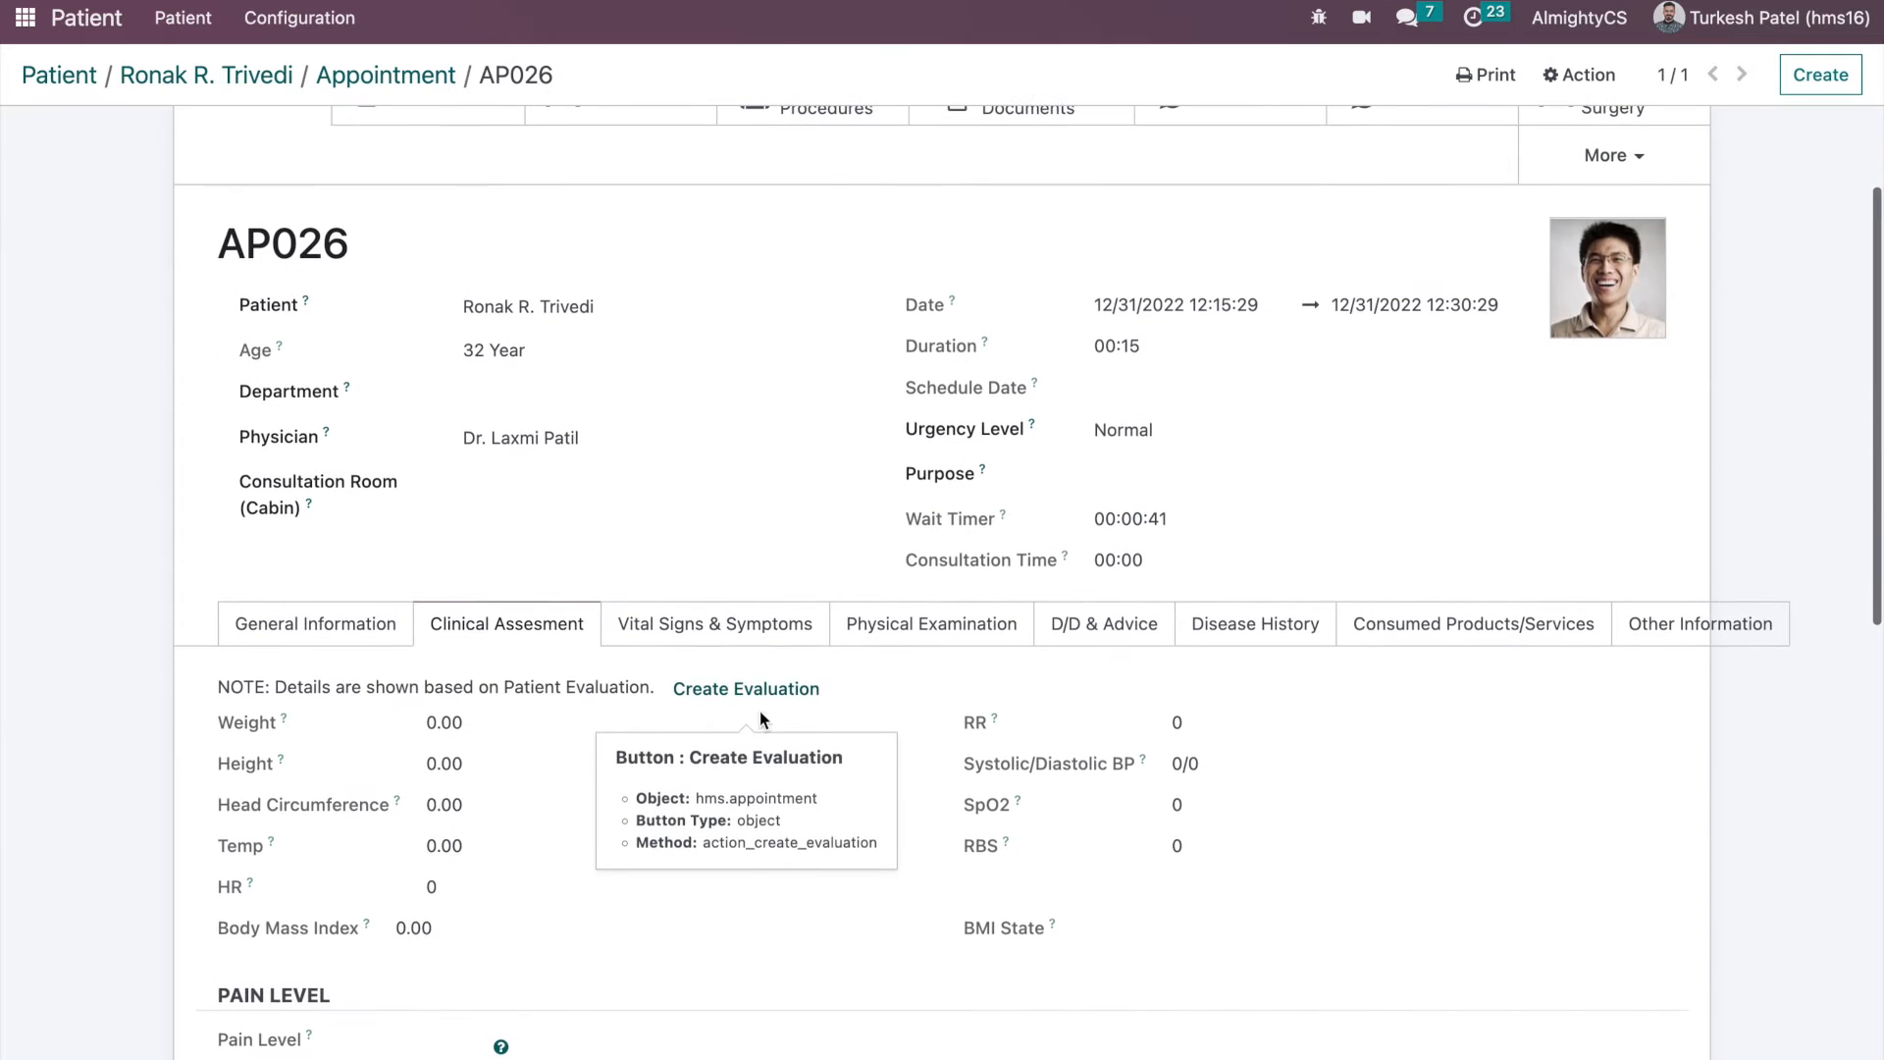
scroll(422, 746, up, 3)
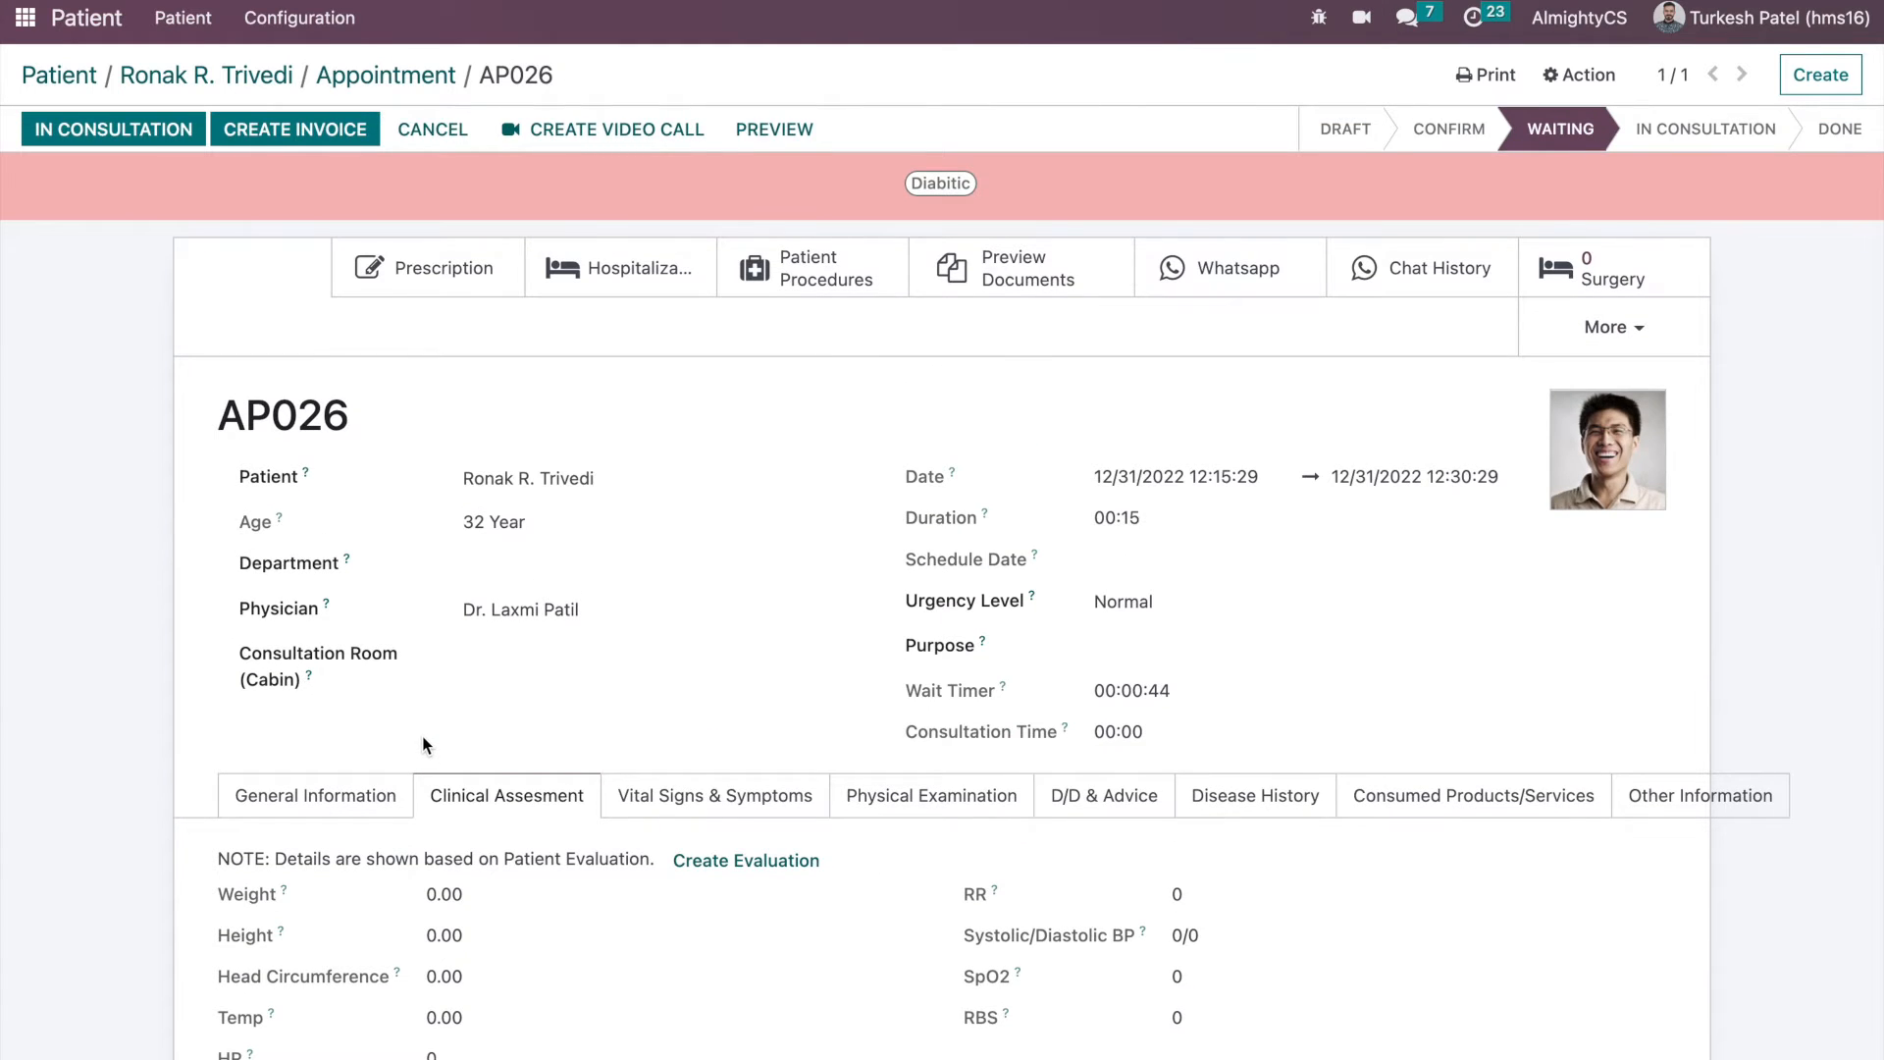
scroll(422, 742, down, 3)
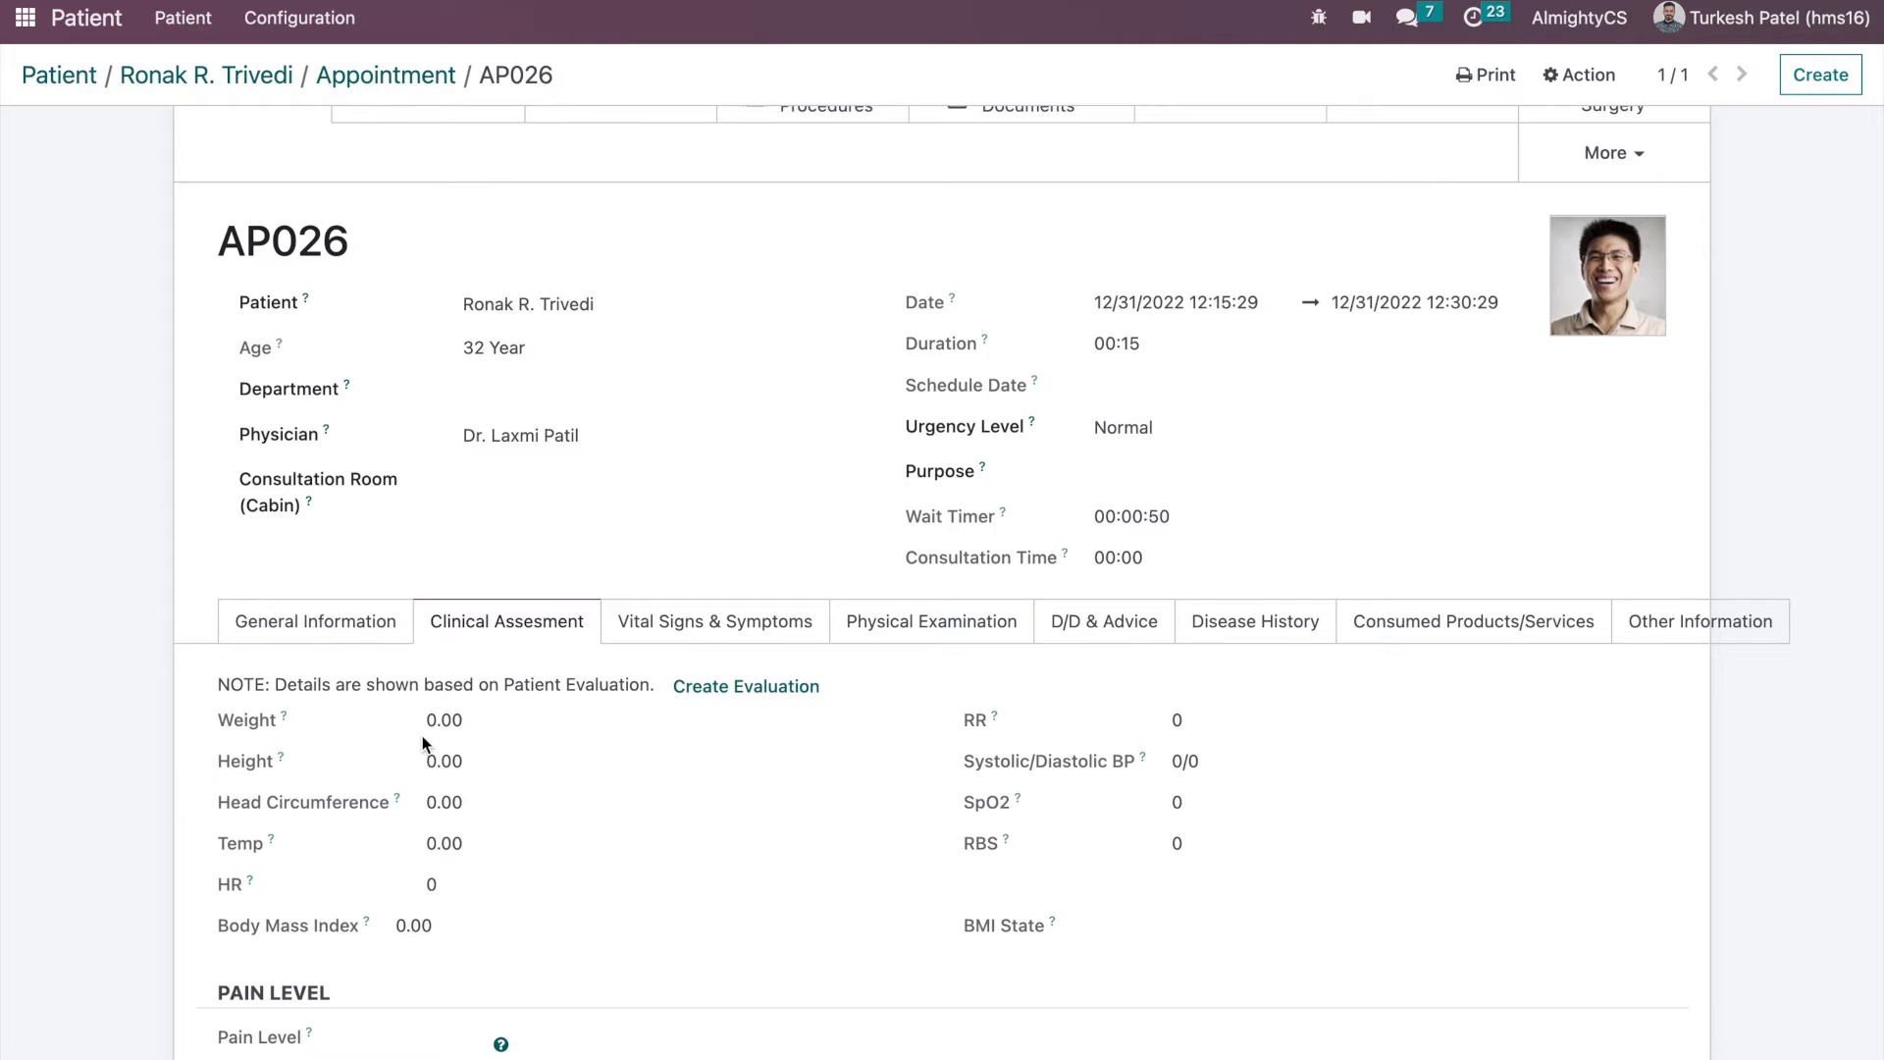
- Create an evaluation from the appointment's clinical assessment and set the temperature to 102
click(714, 687)
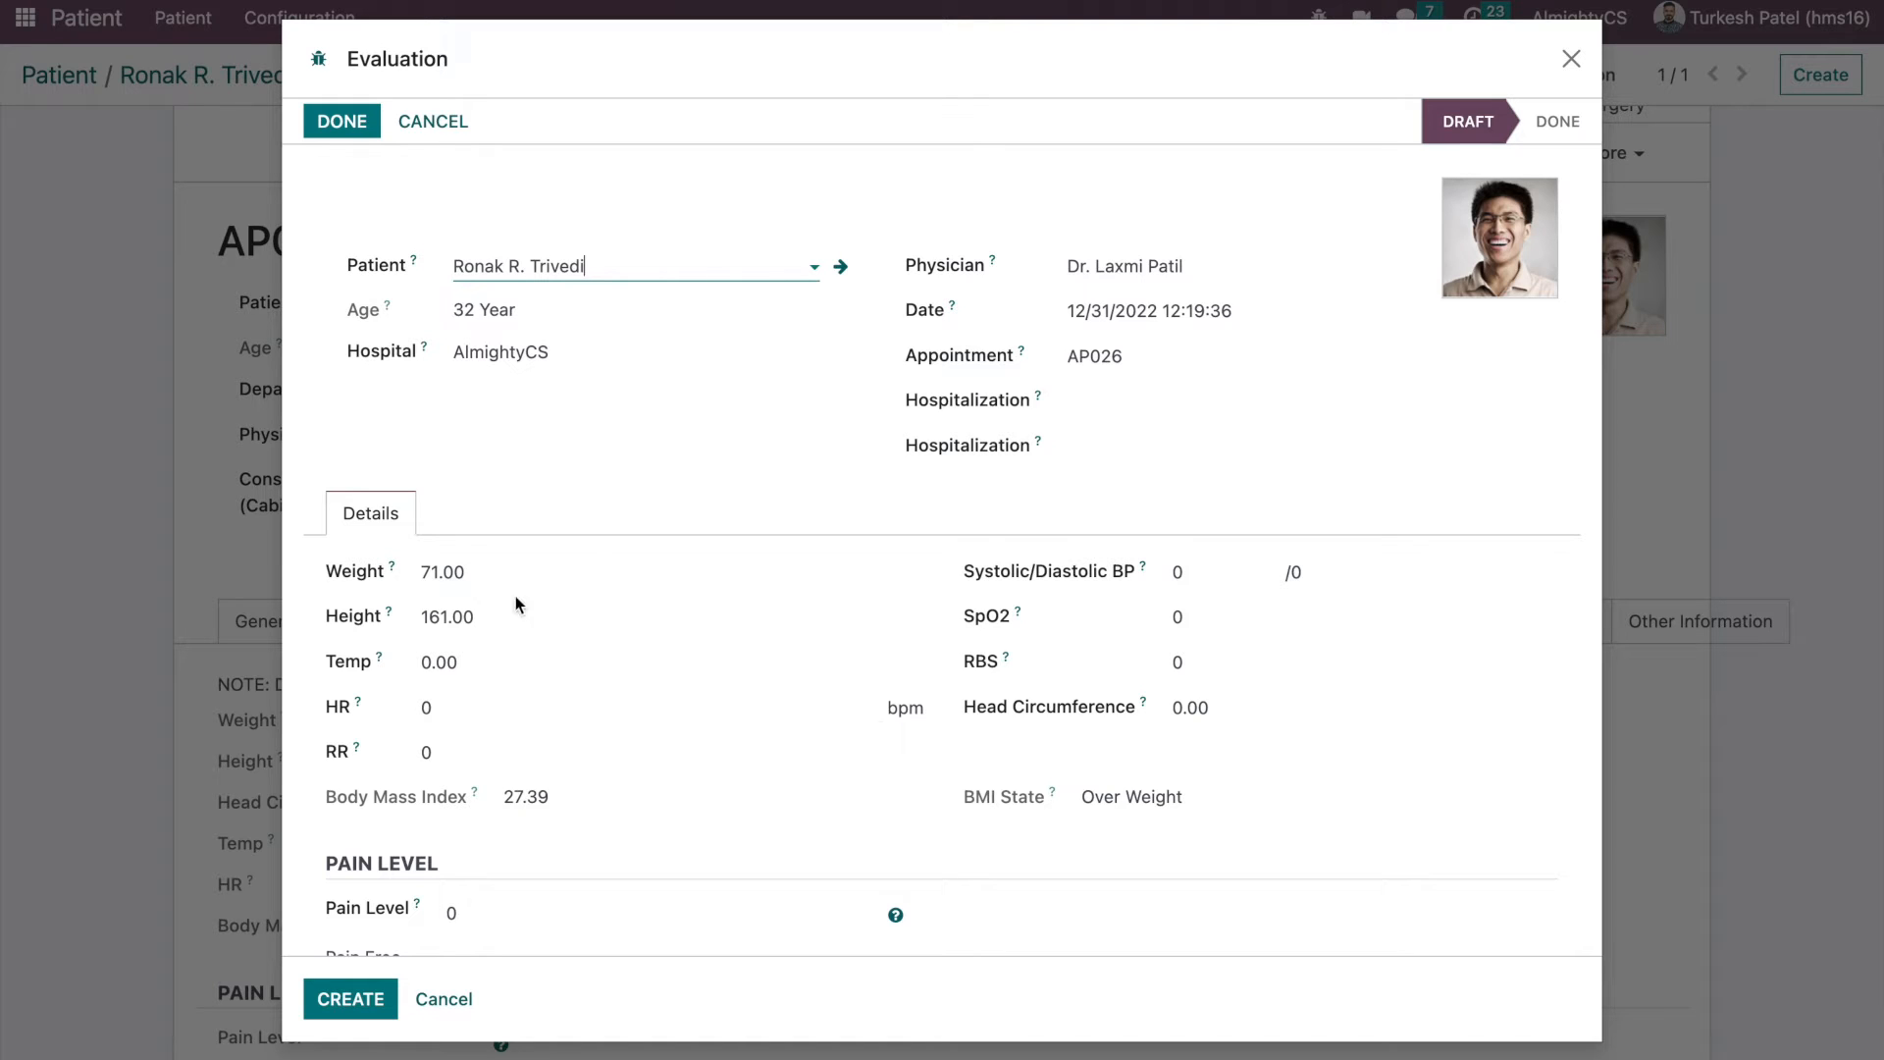
click(486, 676)
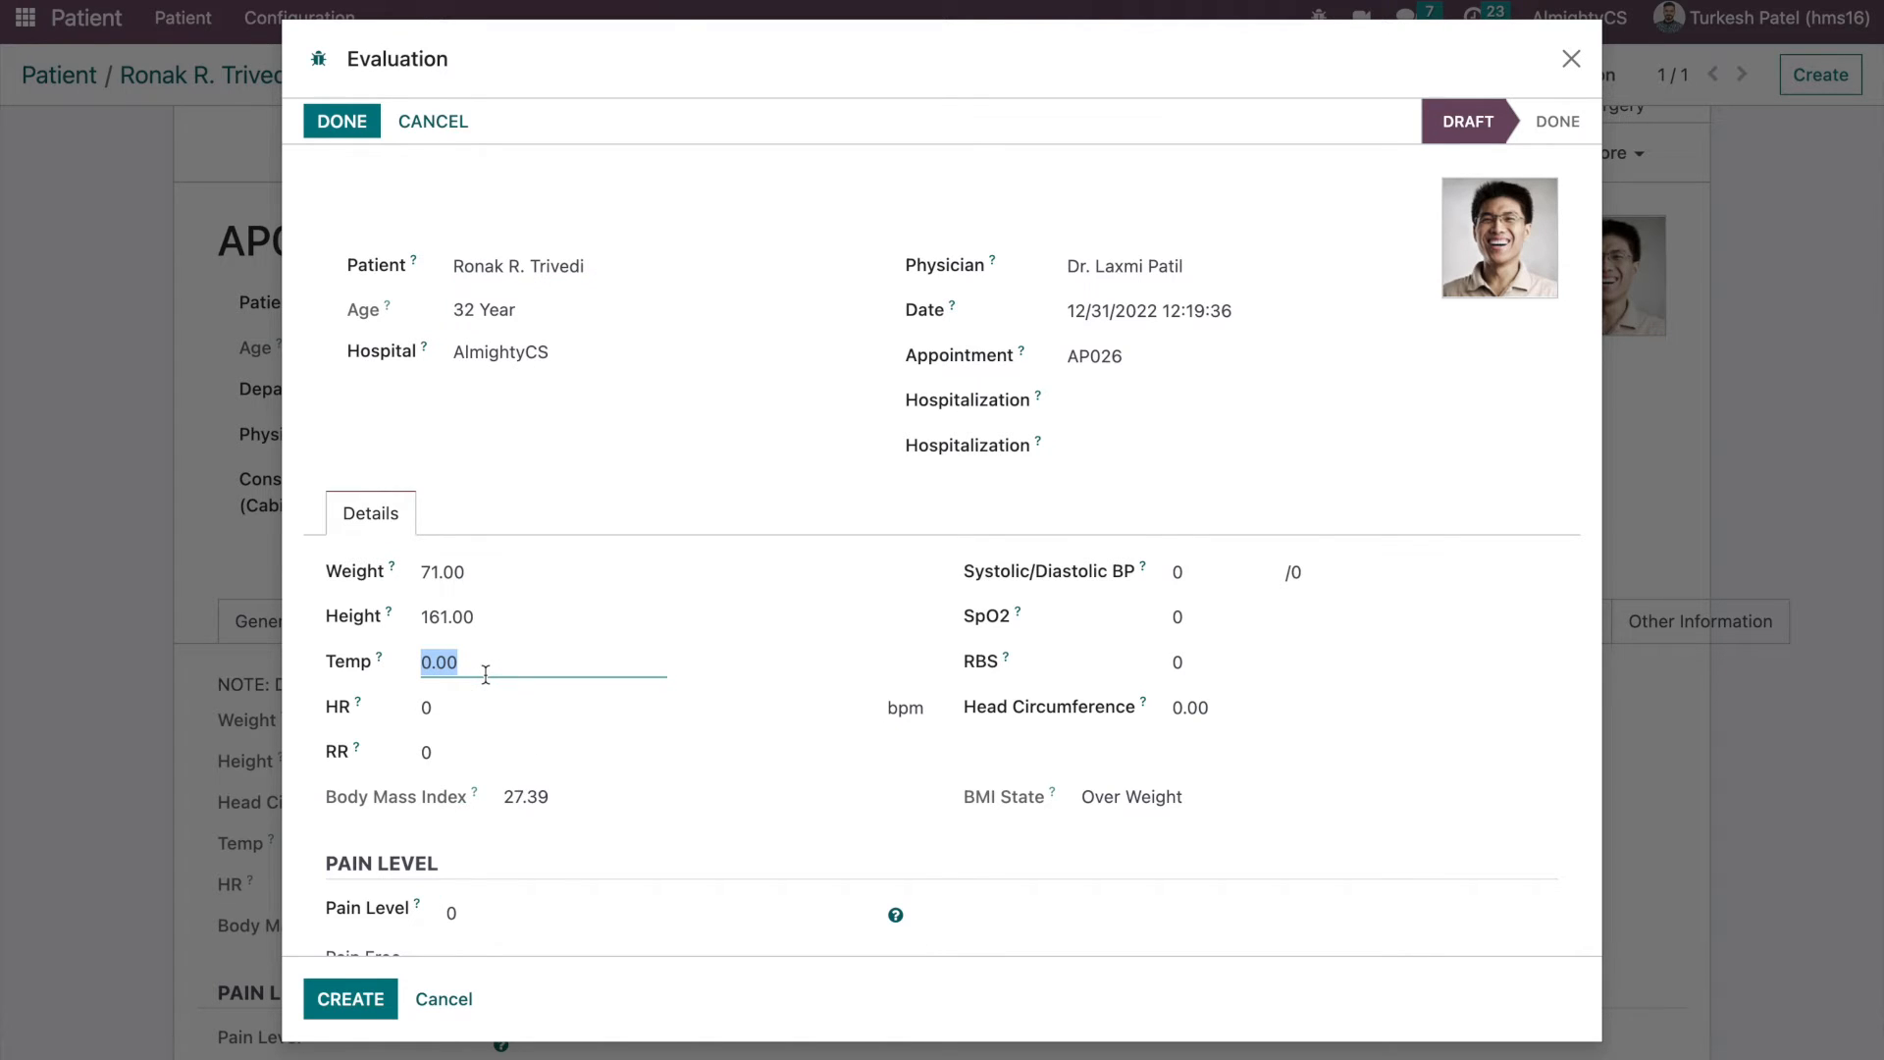
text(102)
click(838, 589)
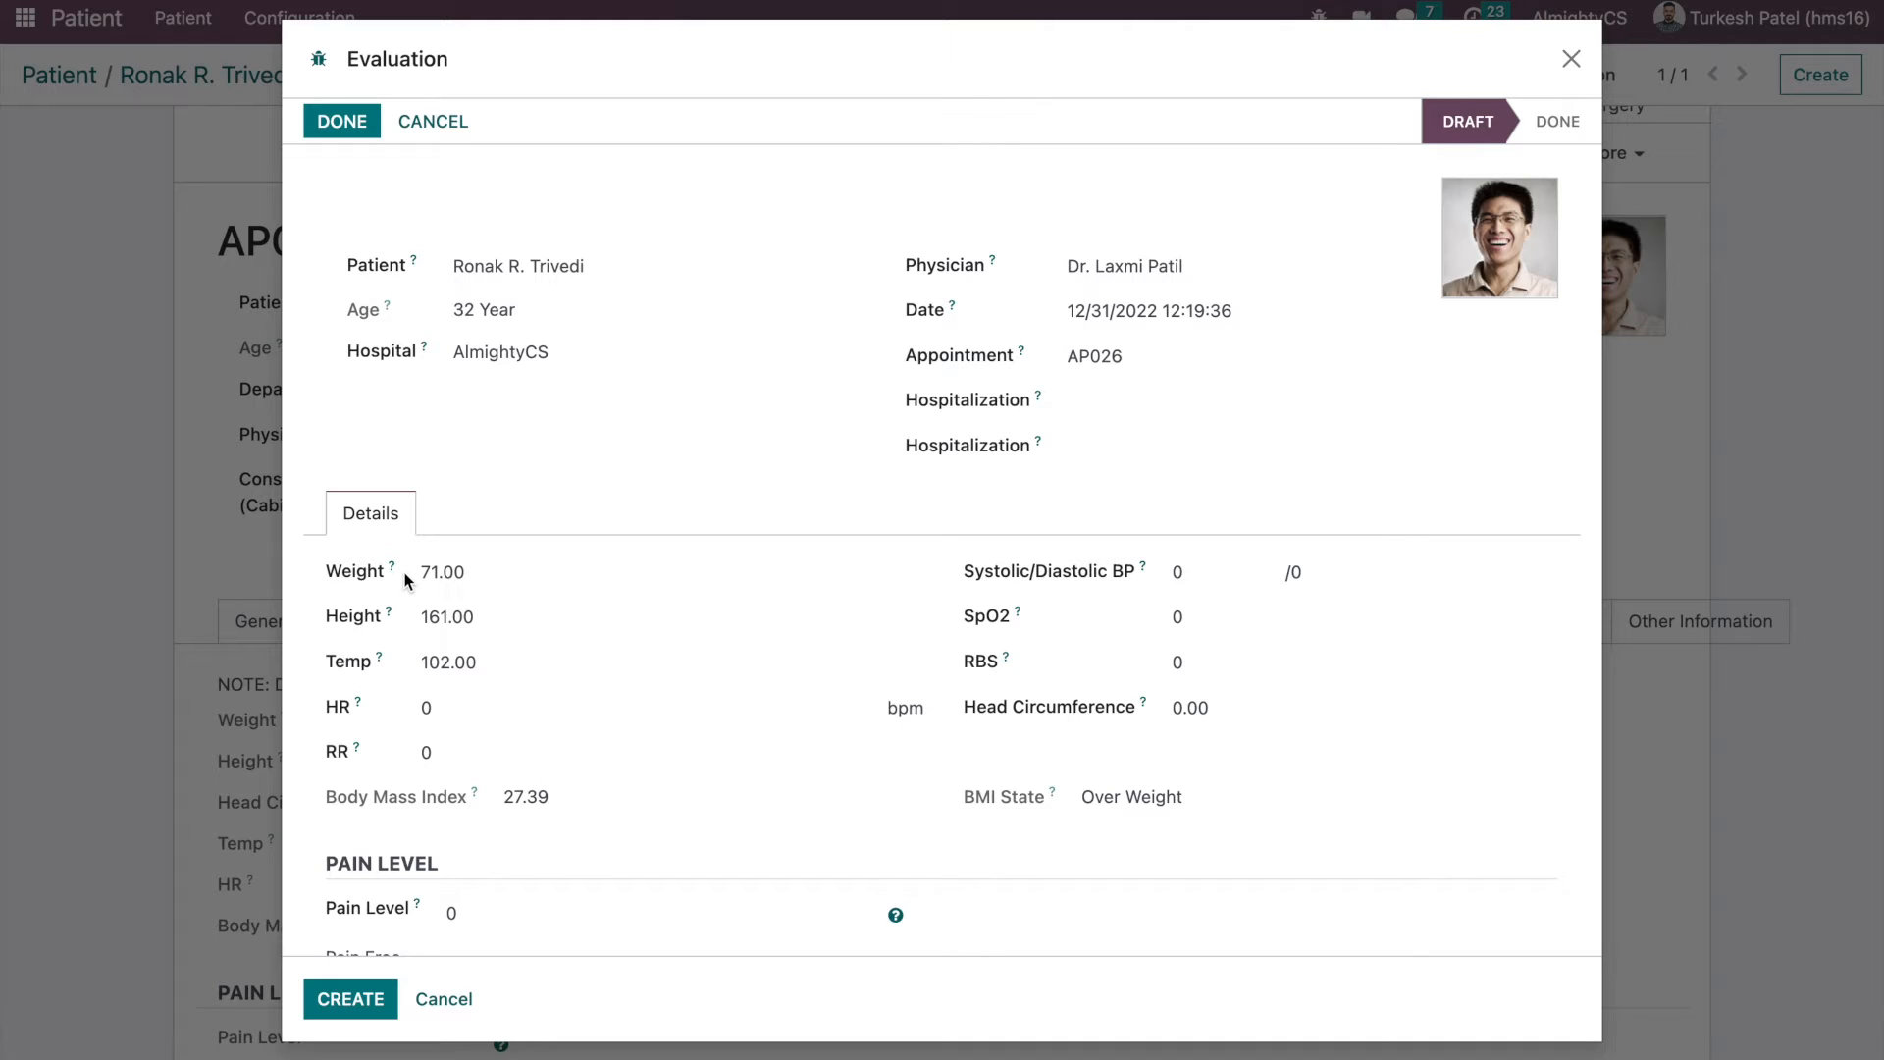
- Set the evaluation's systolic/diastolic blood pressure to 120/140, SpO2 to 98 and RBS to 99
mouse_move(392, 572)
click(1196, 579)
double_click(1195, 579)
text(120)
key(Tab)
text(140)
key(Tab)
text(98)
key(Tab)
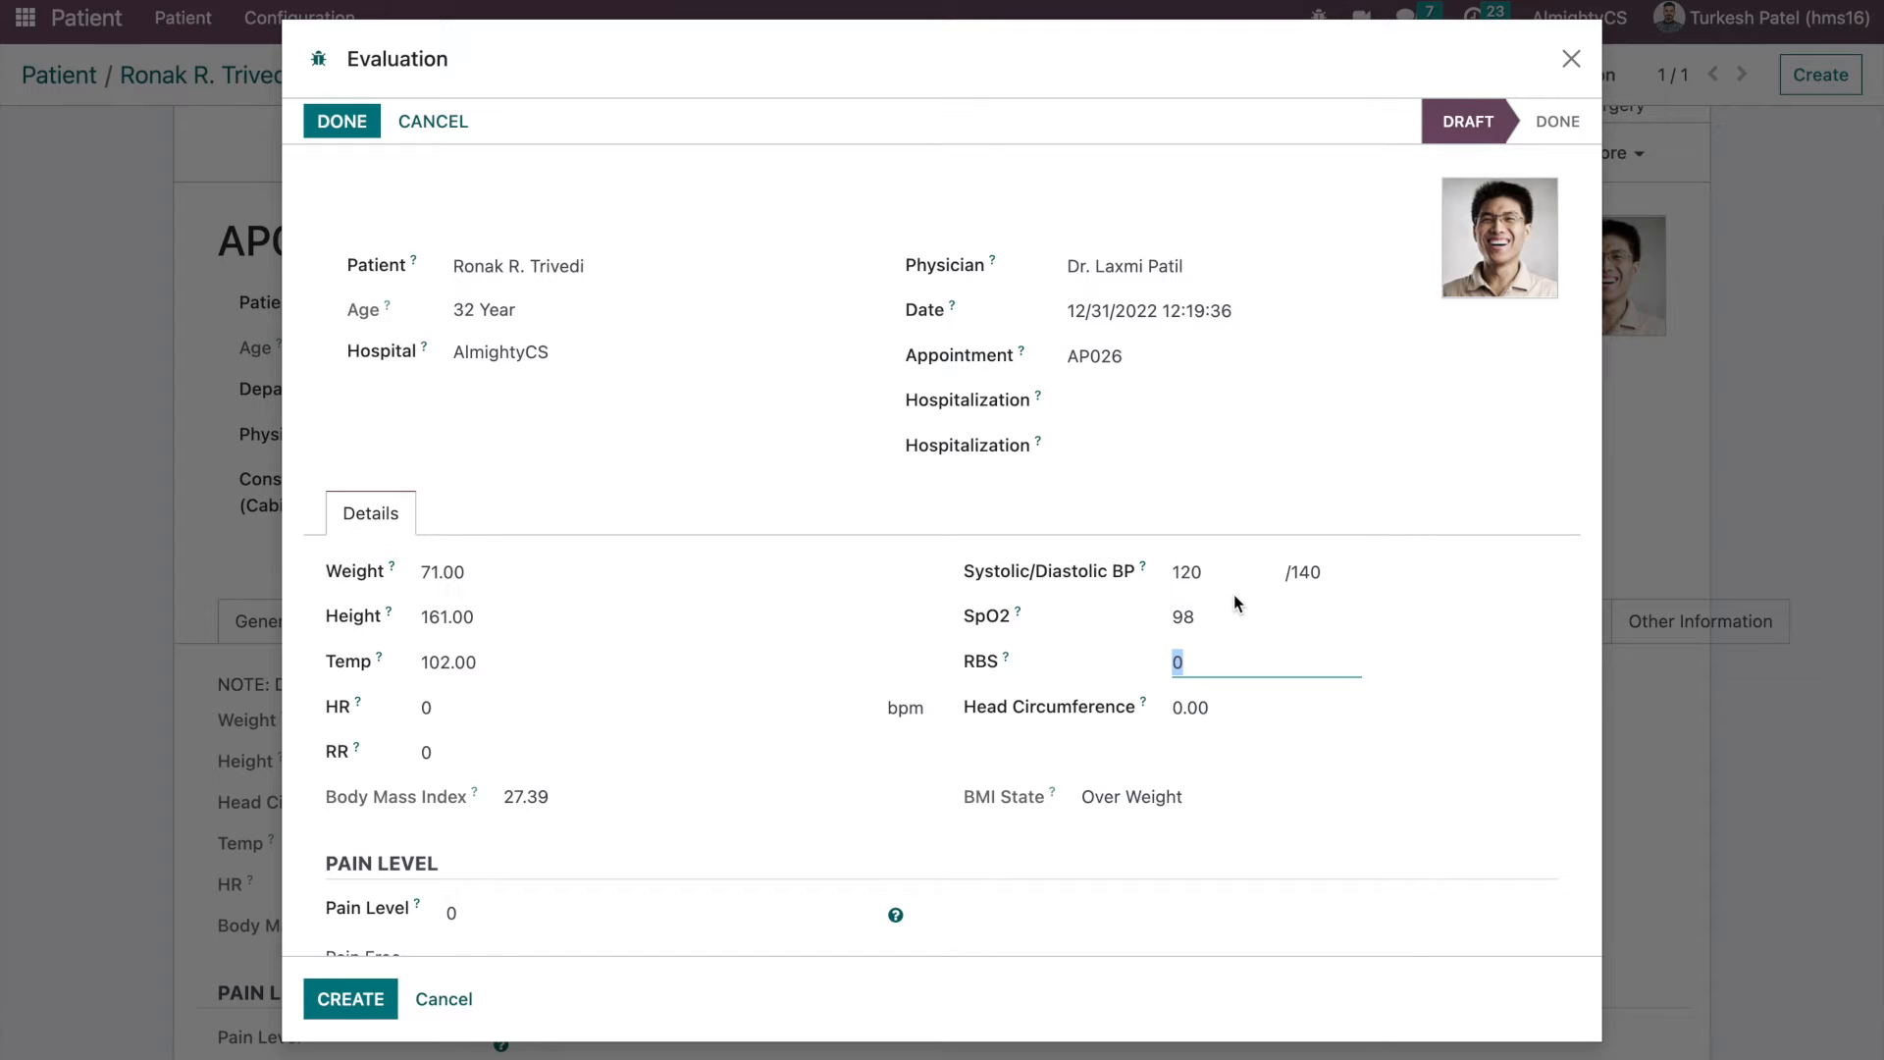
text(99)
- Check the evaluation's pain level, leaving it at 0, and mark the evaluation as done
scroll(1070, 748, down, 1)
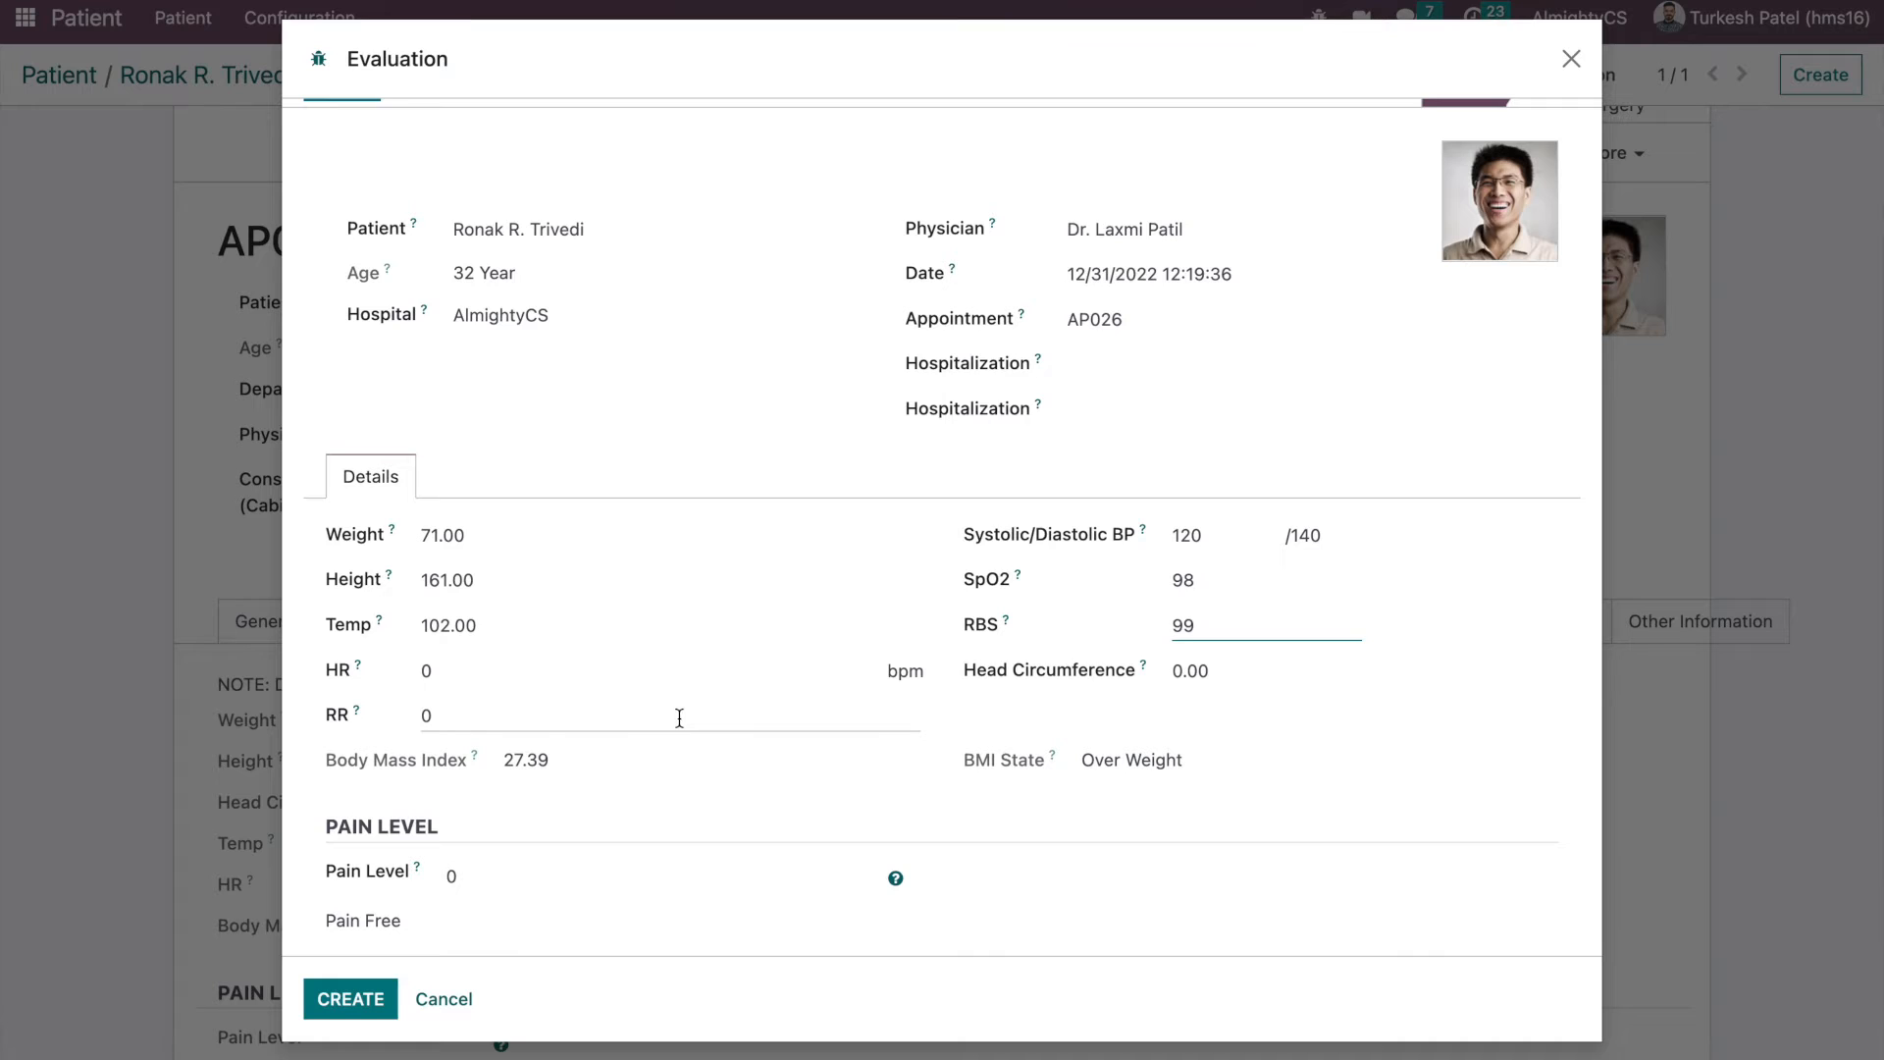
scroll(679, 716, down, 1)
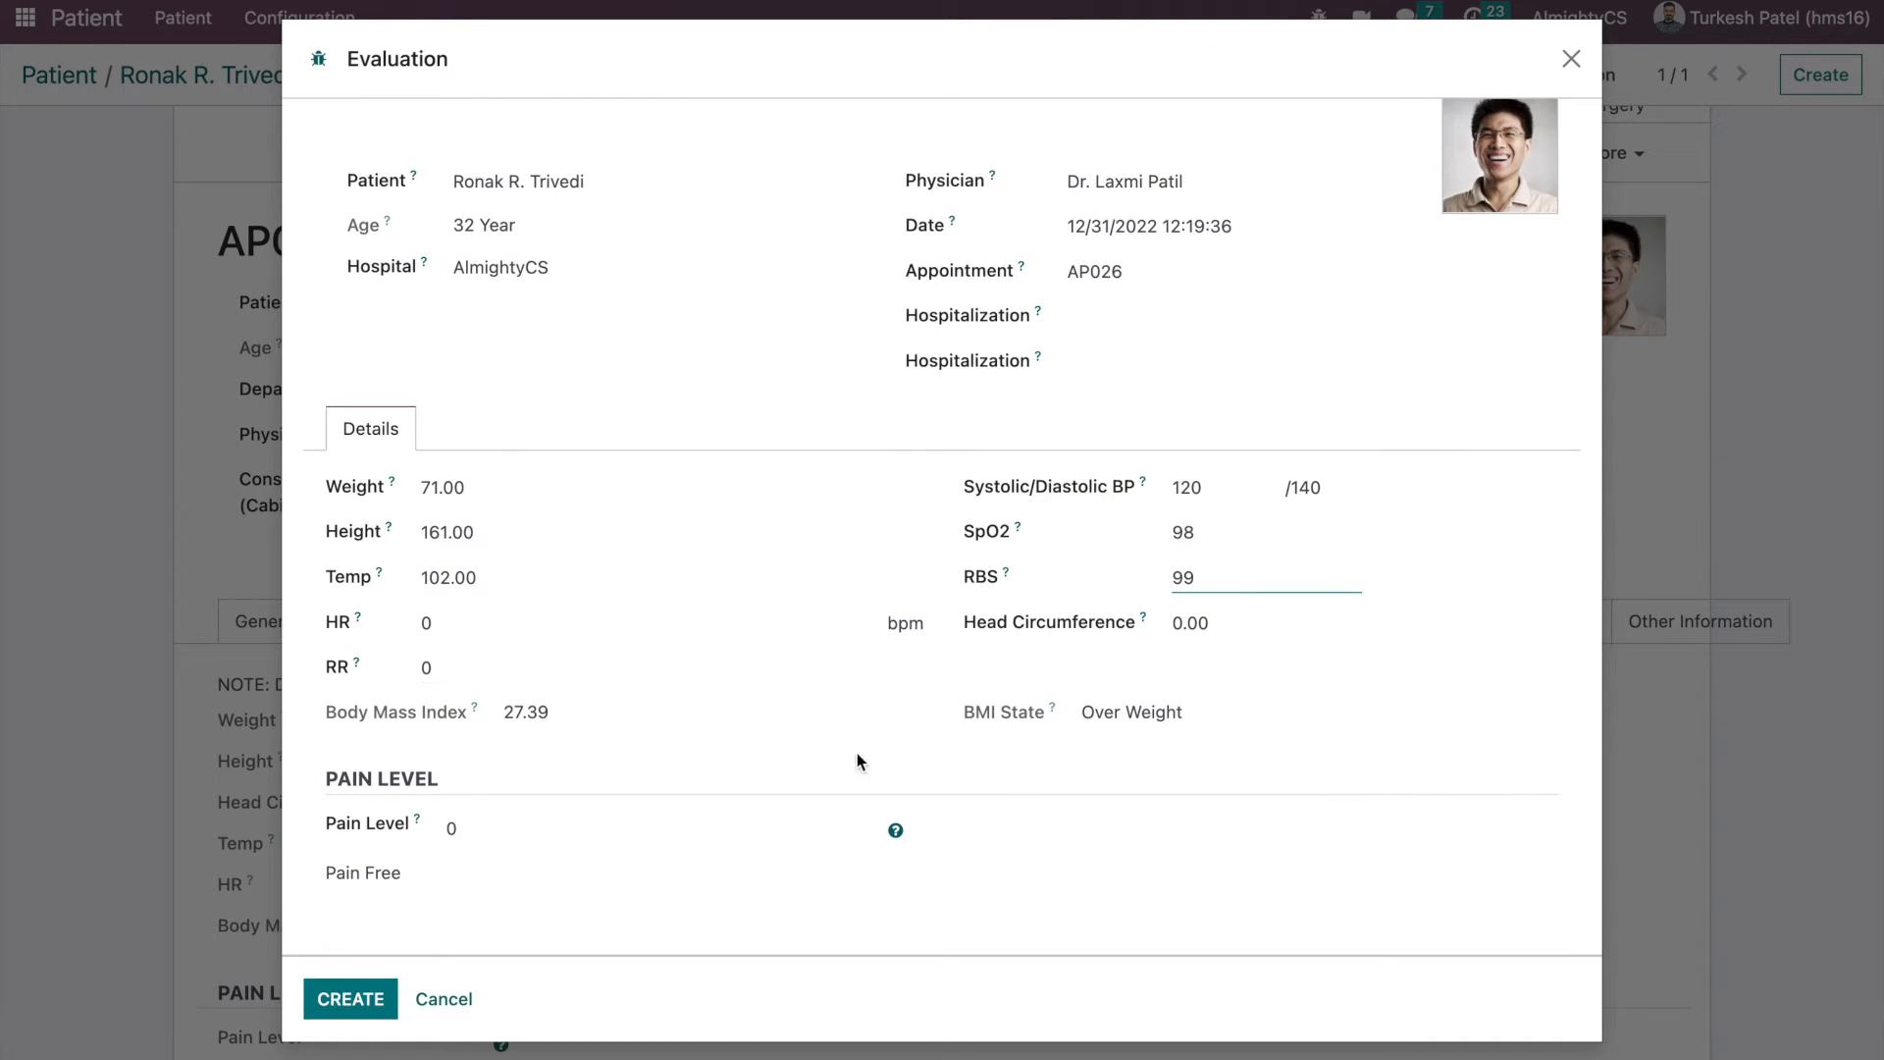
click(547, 842)
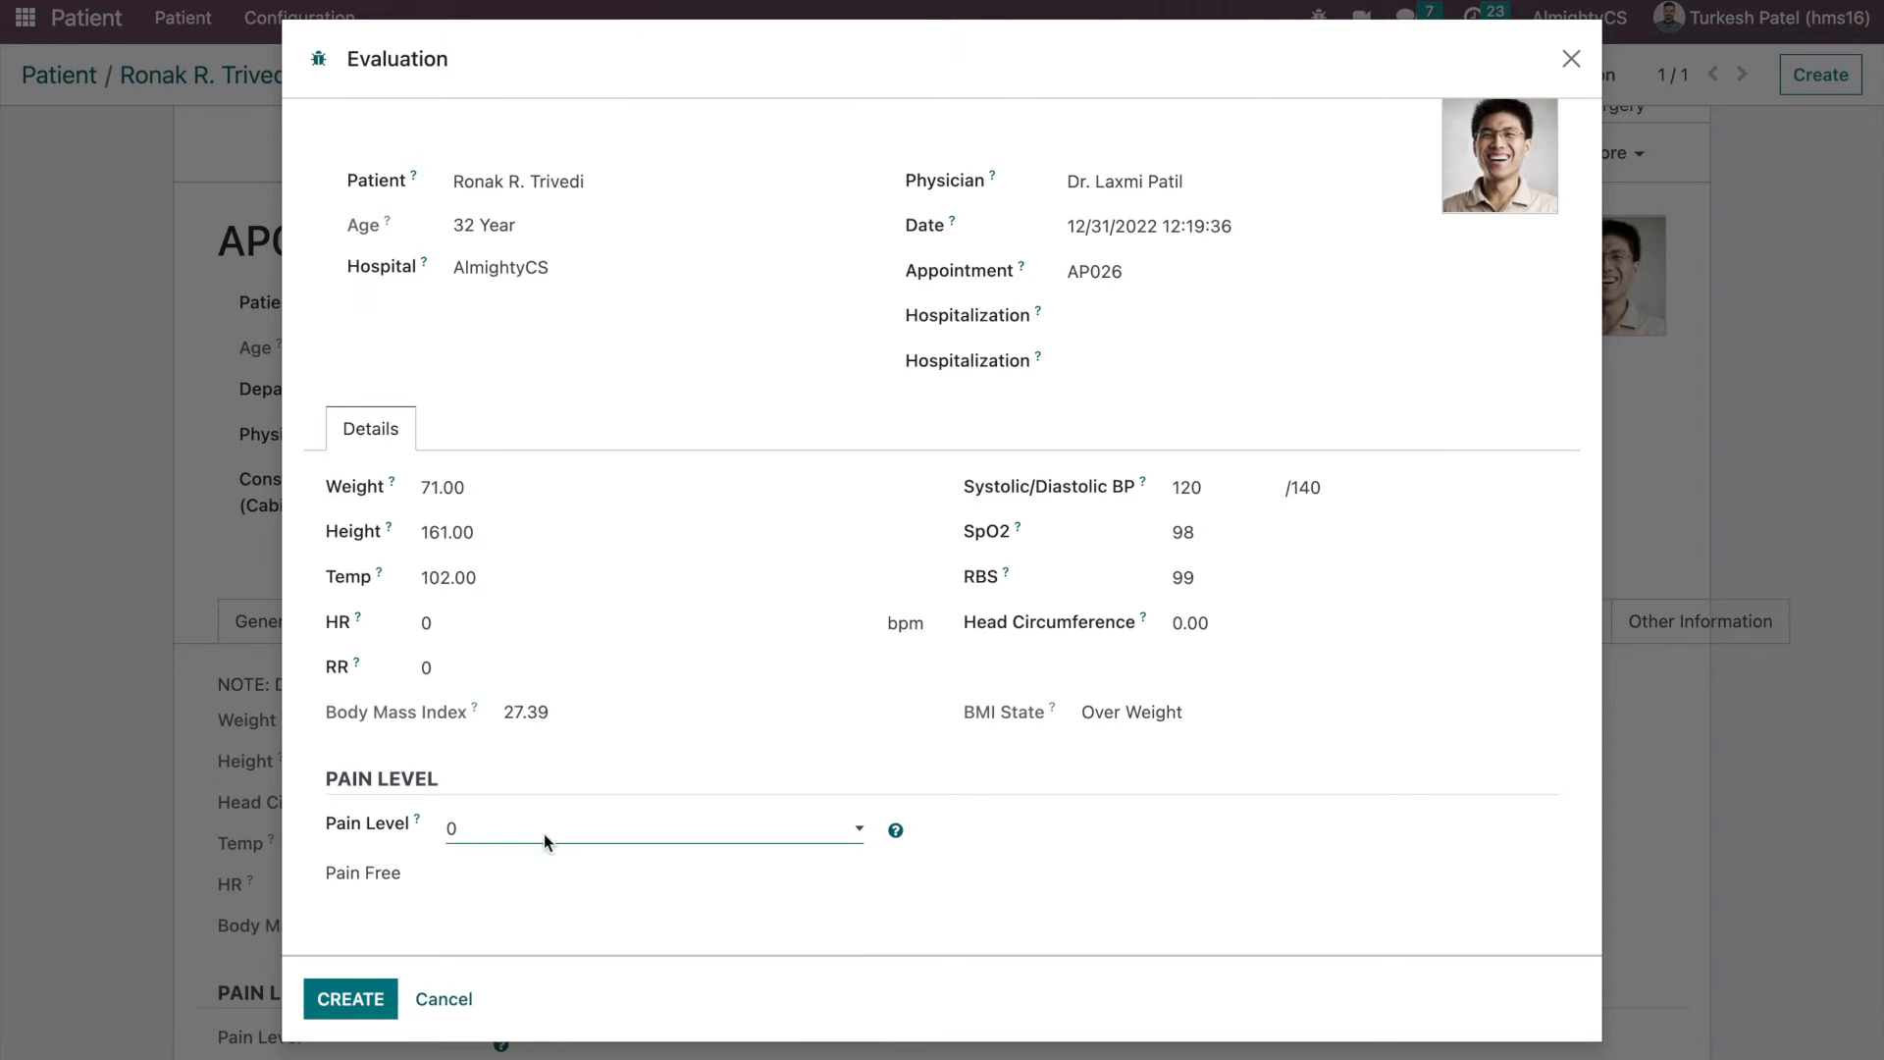
click(1194, 816)
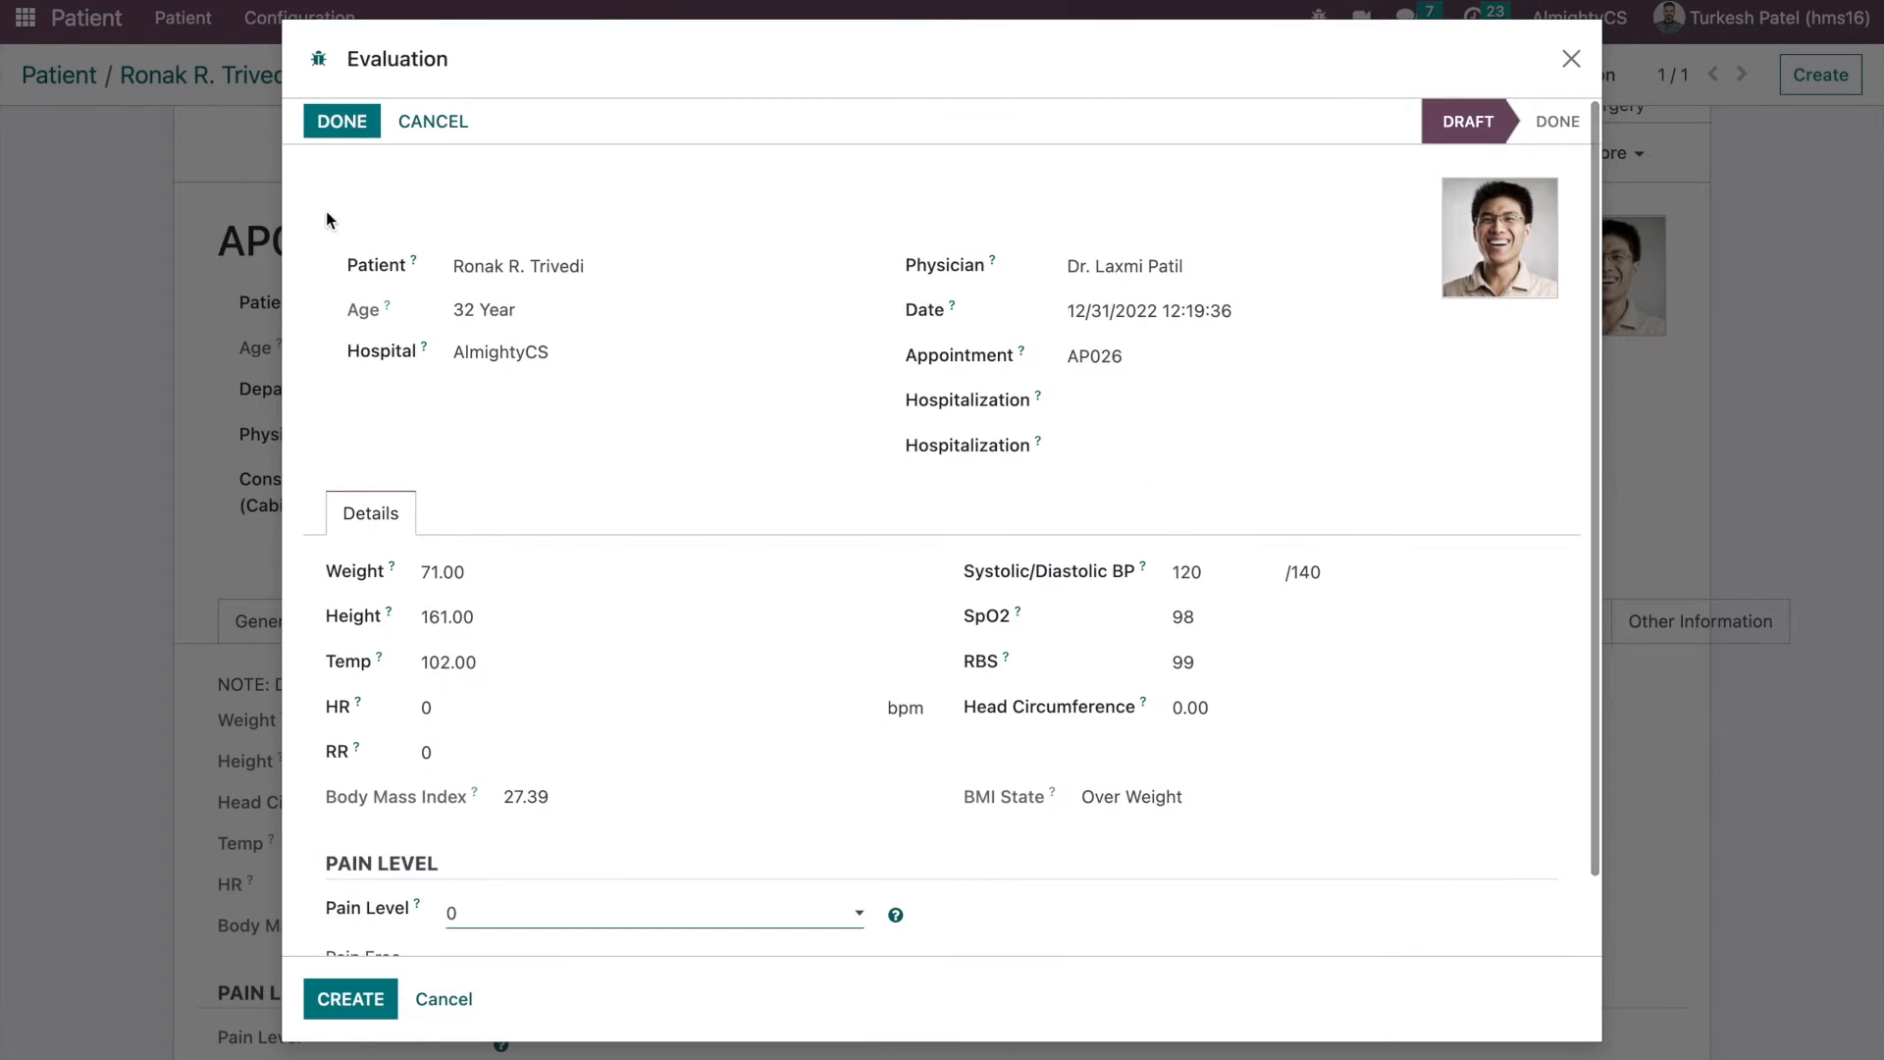
click(330, 124)
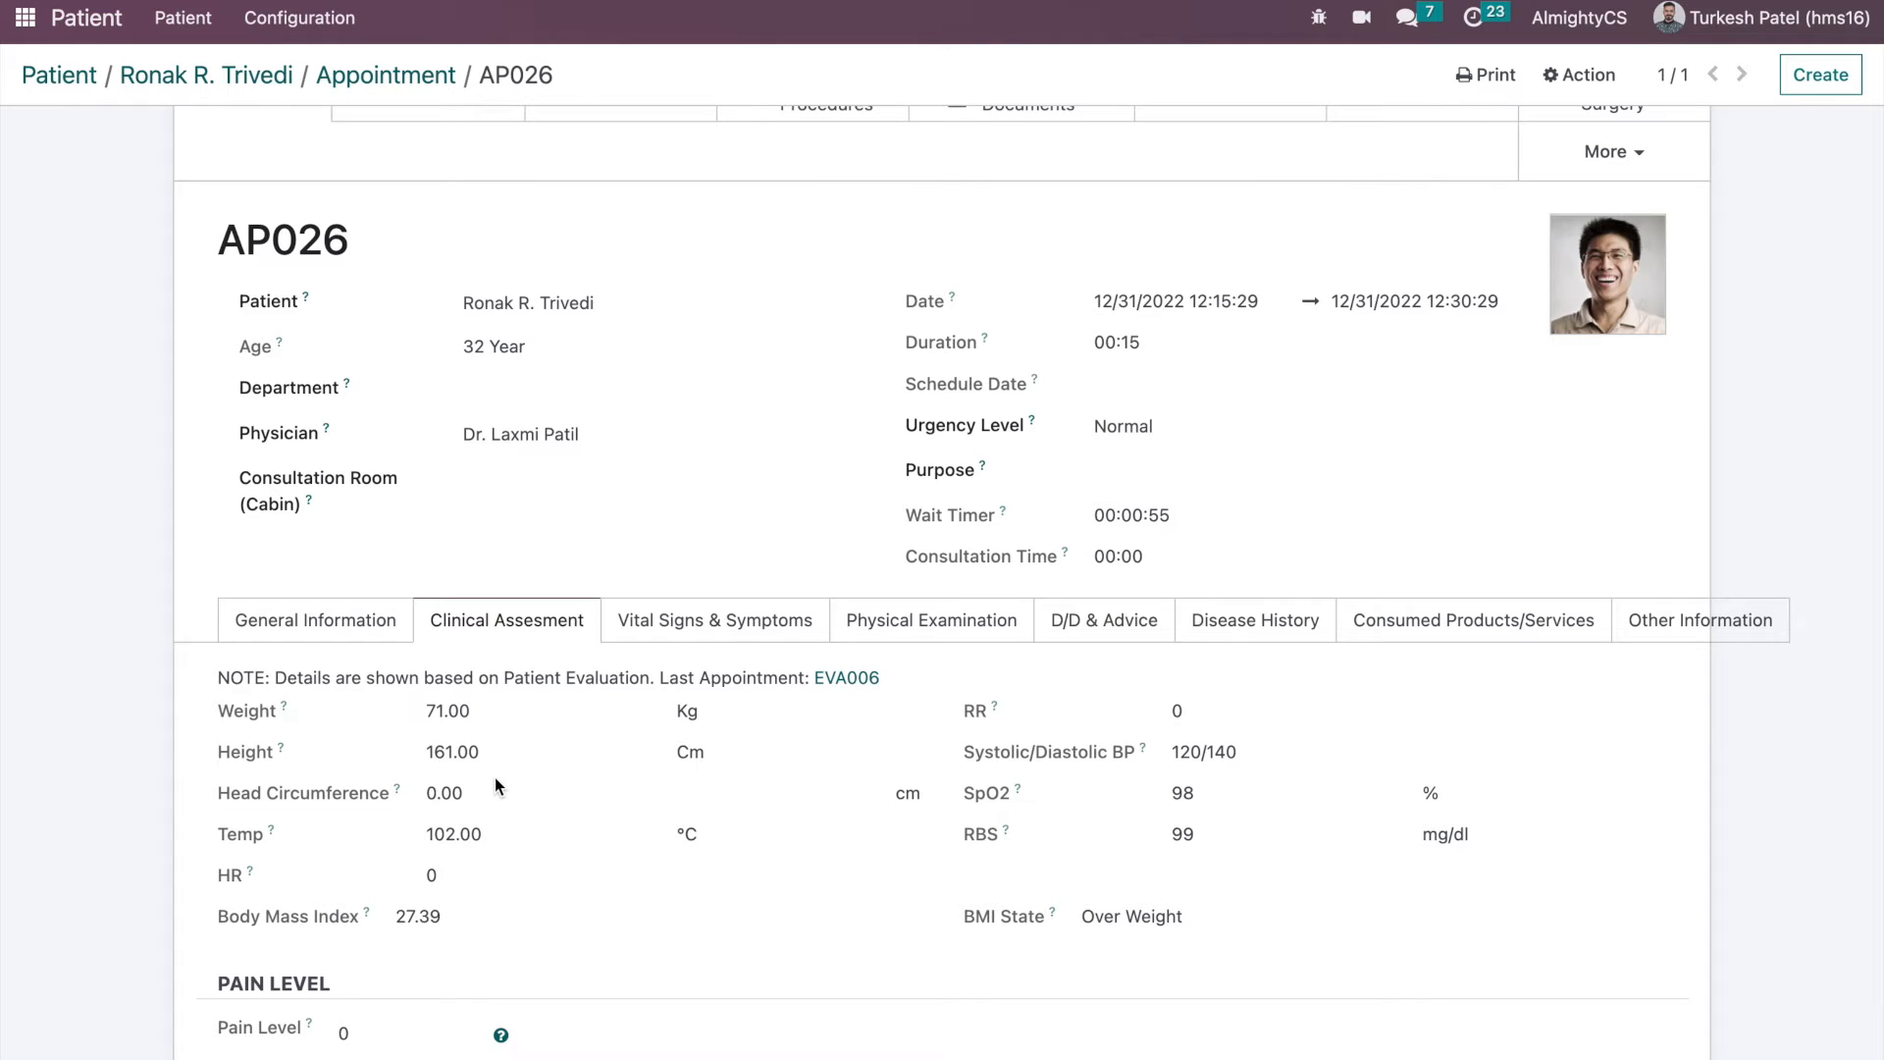
- Look through the appointment's vital signs and symptoms checklists for Head and Neck, ENT, Eye, and Chest & Heart
click(648, 636)
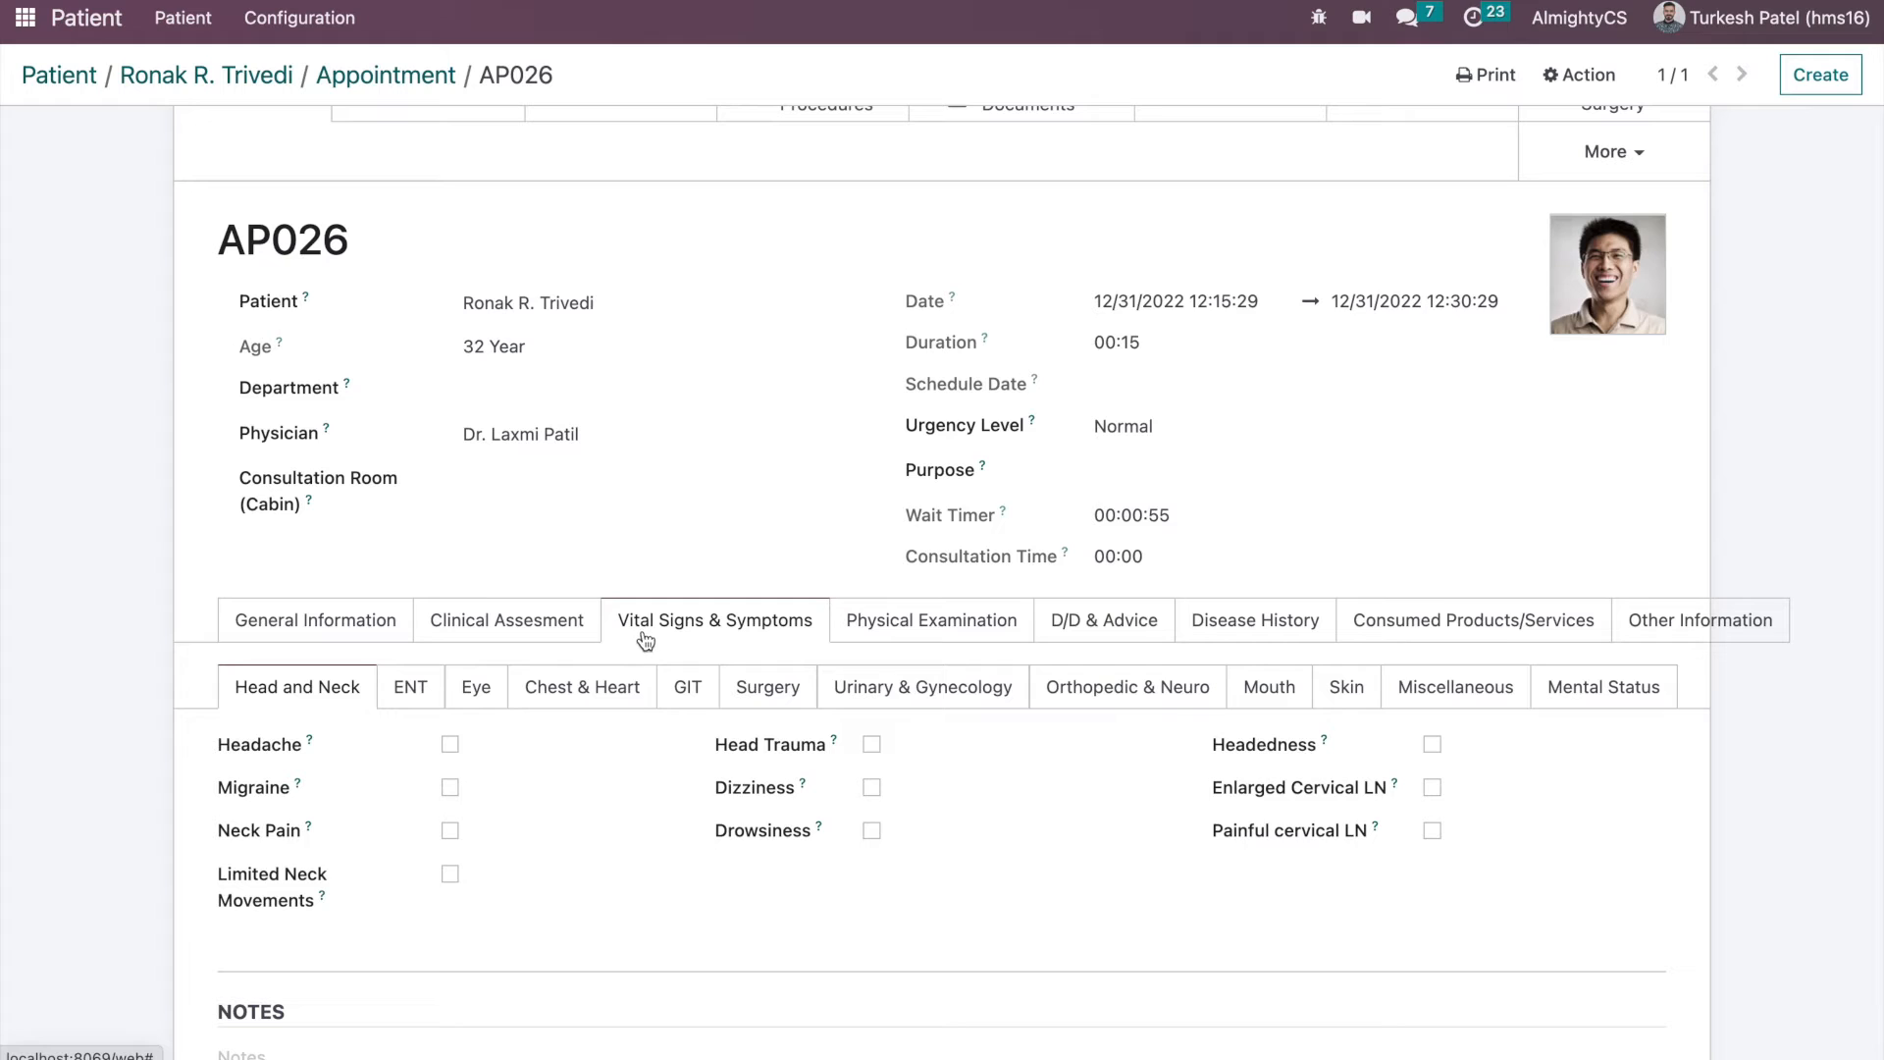
click(417, 695)
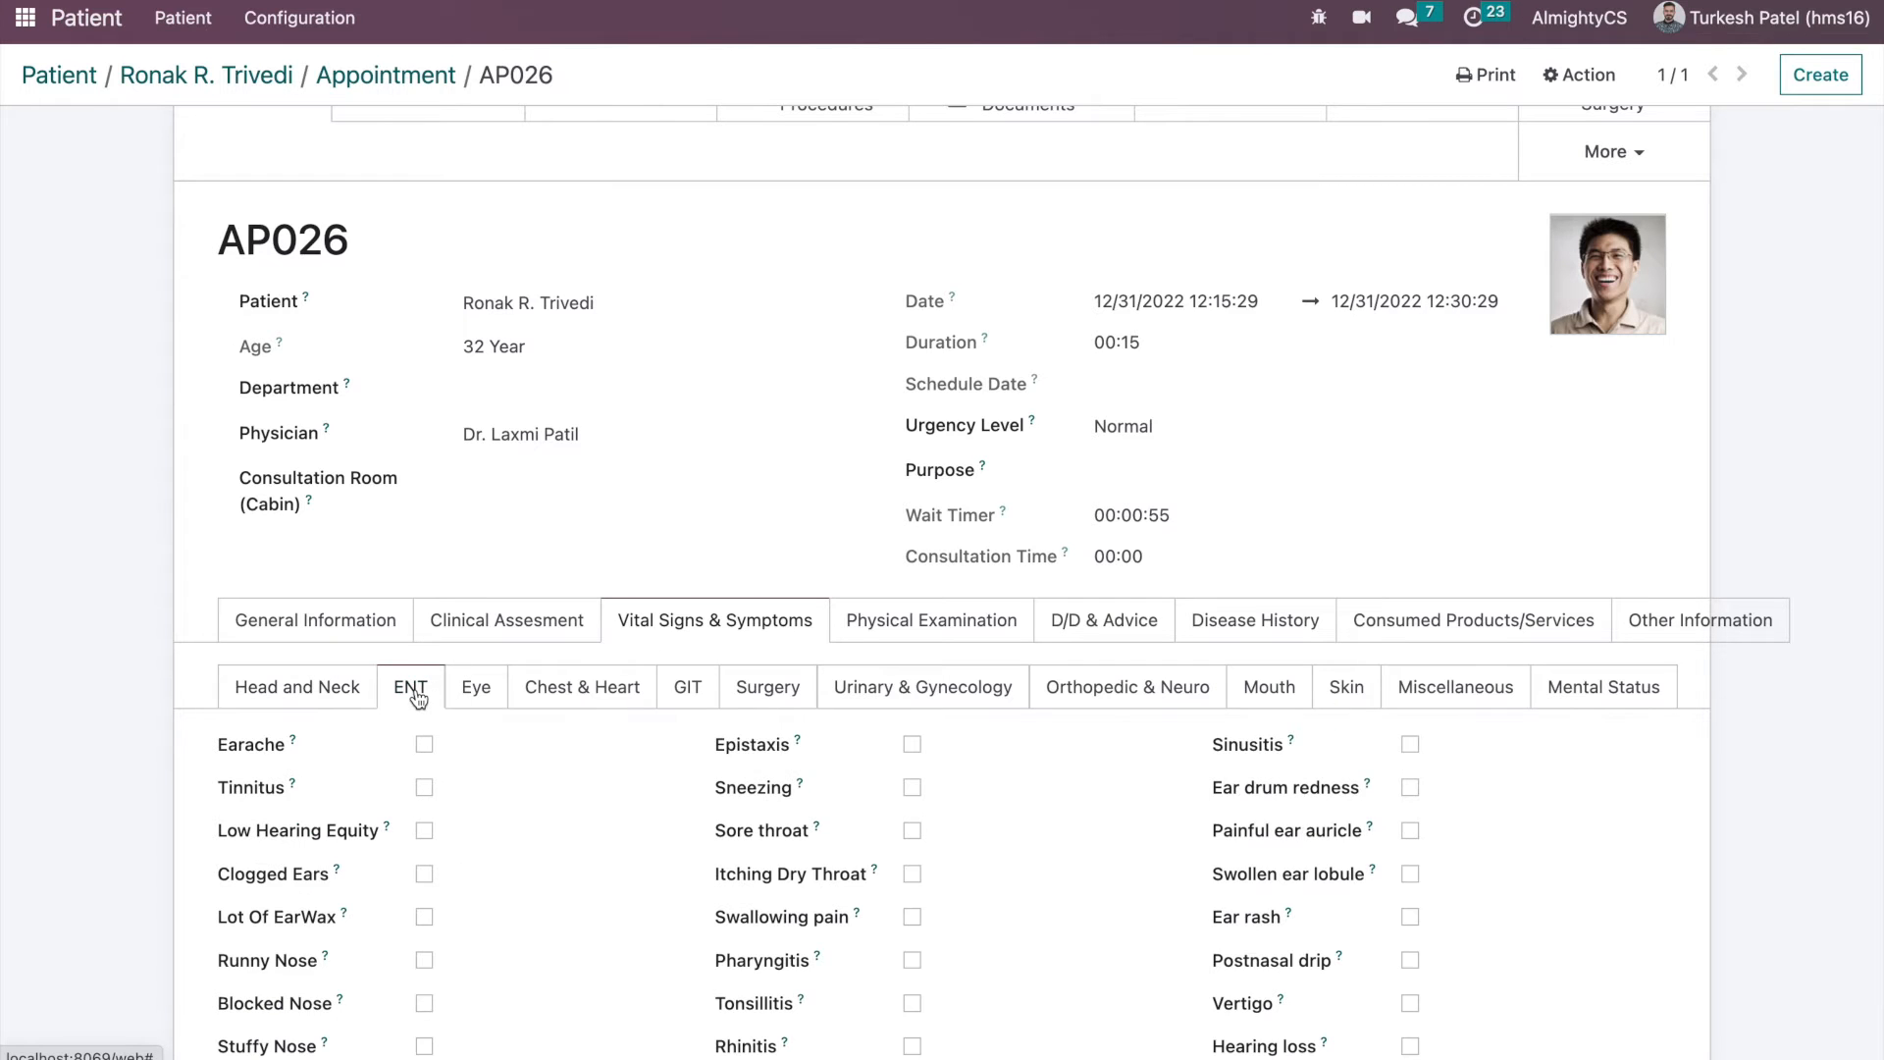
click(306, 689)
click(409, 691)
click(475, 693)
click(551, 708)
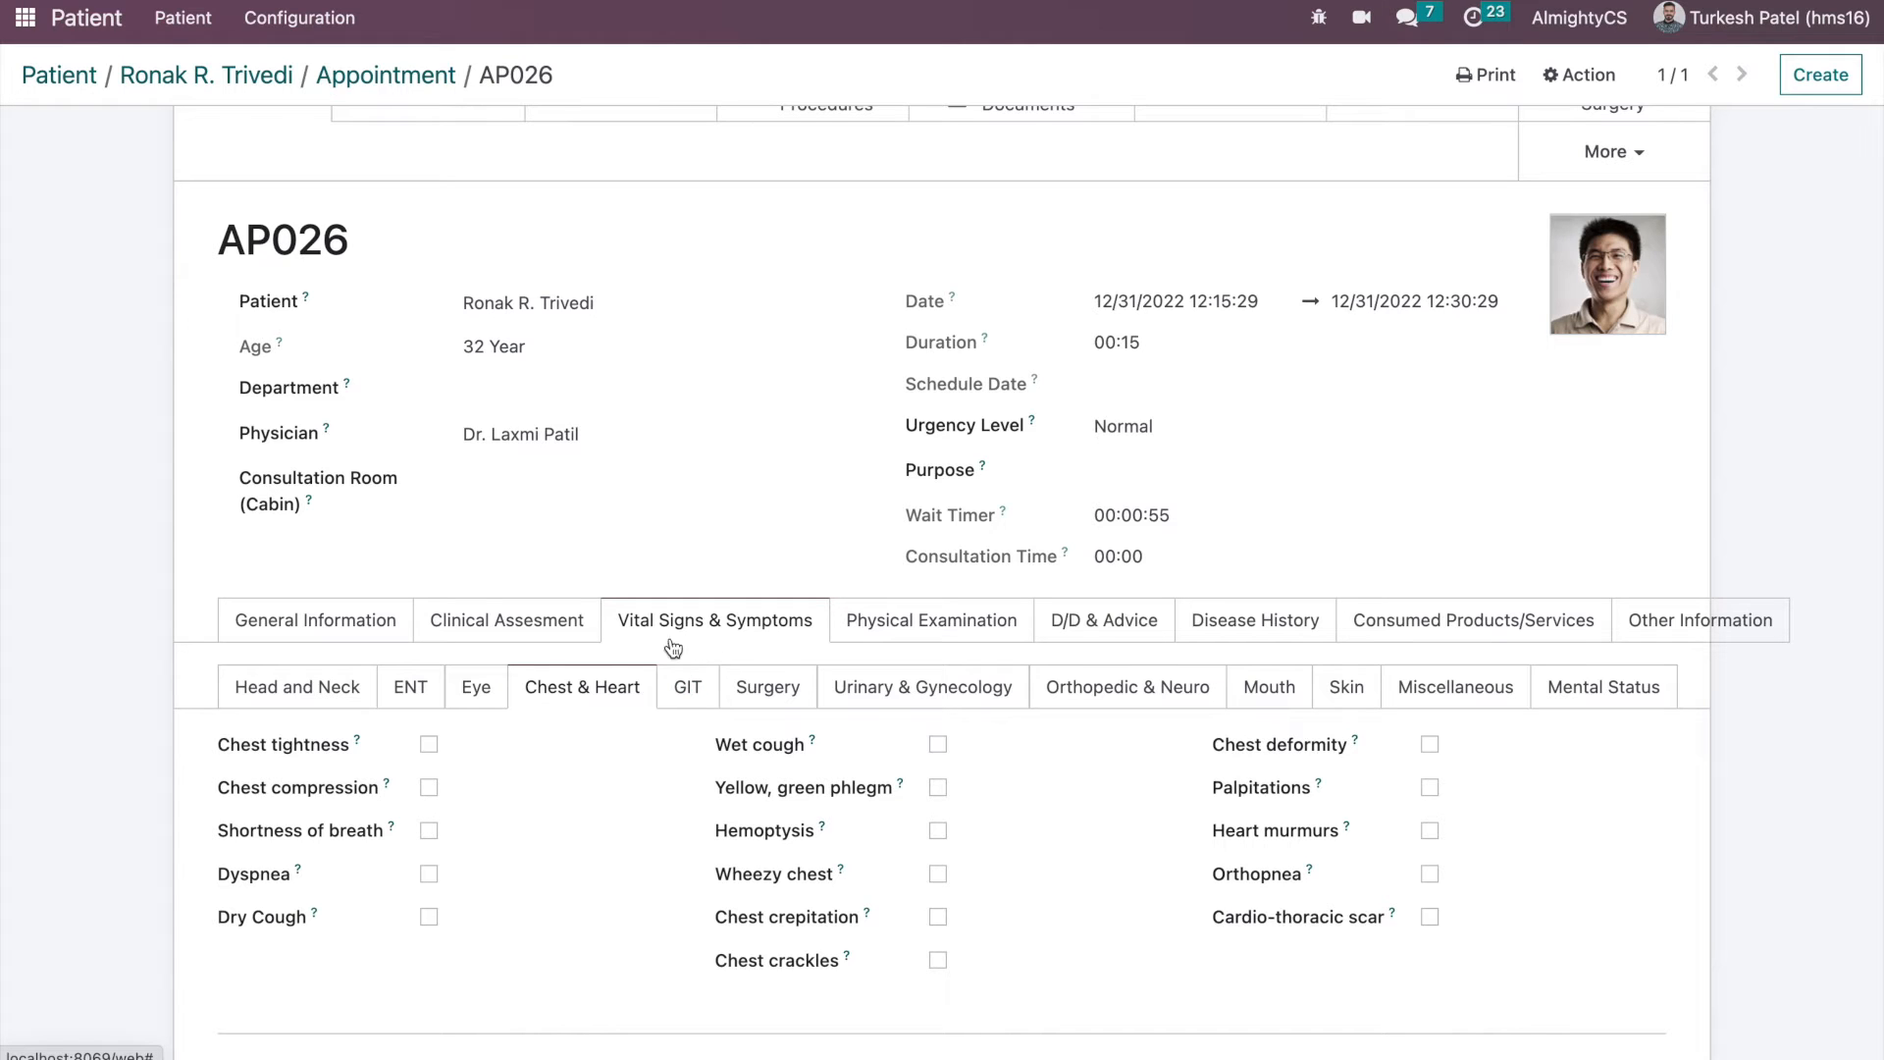
click(299, 699)
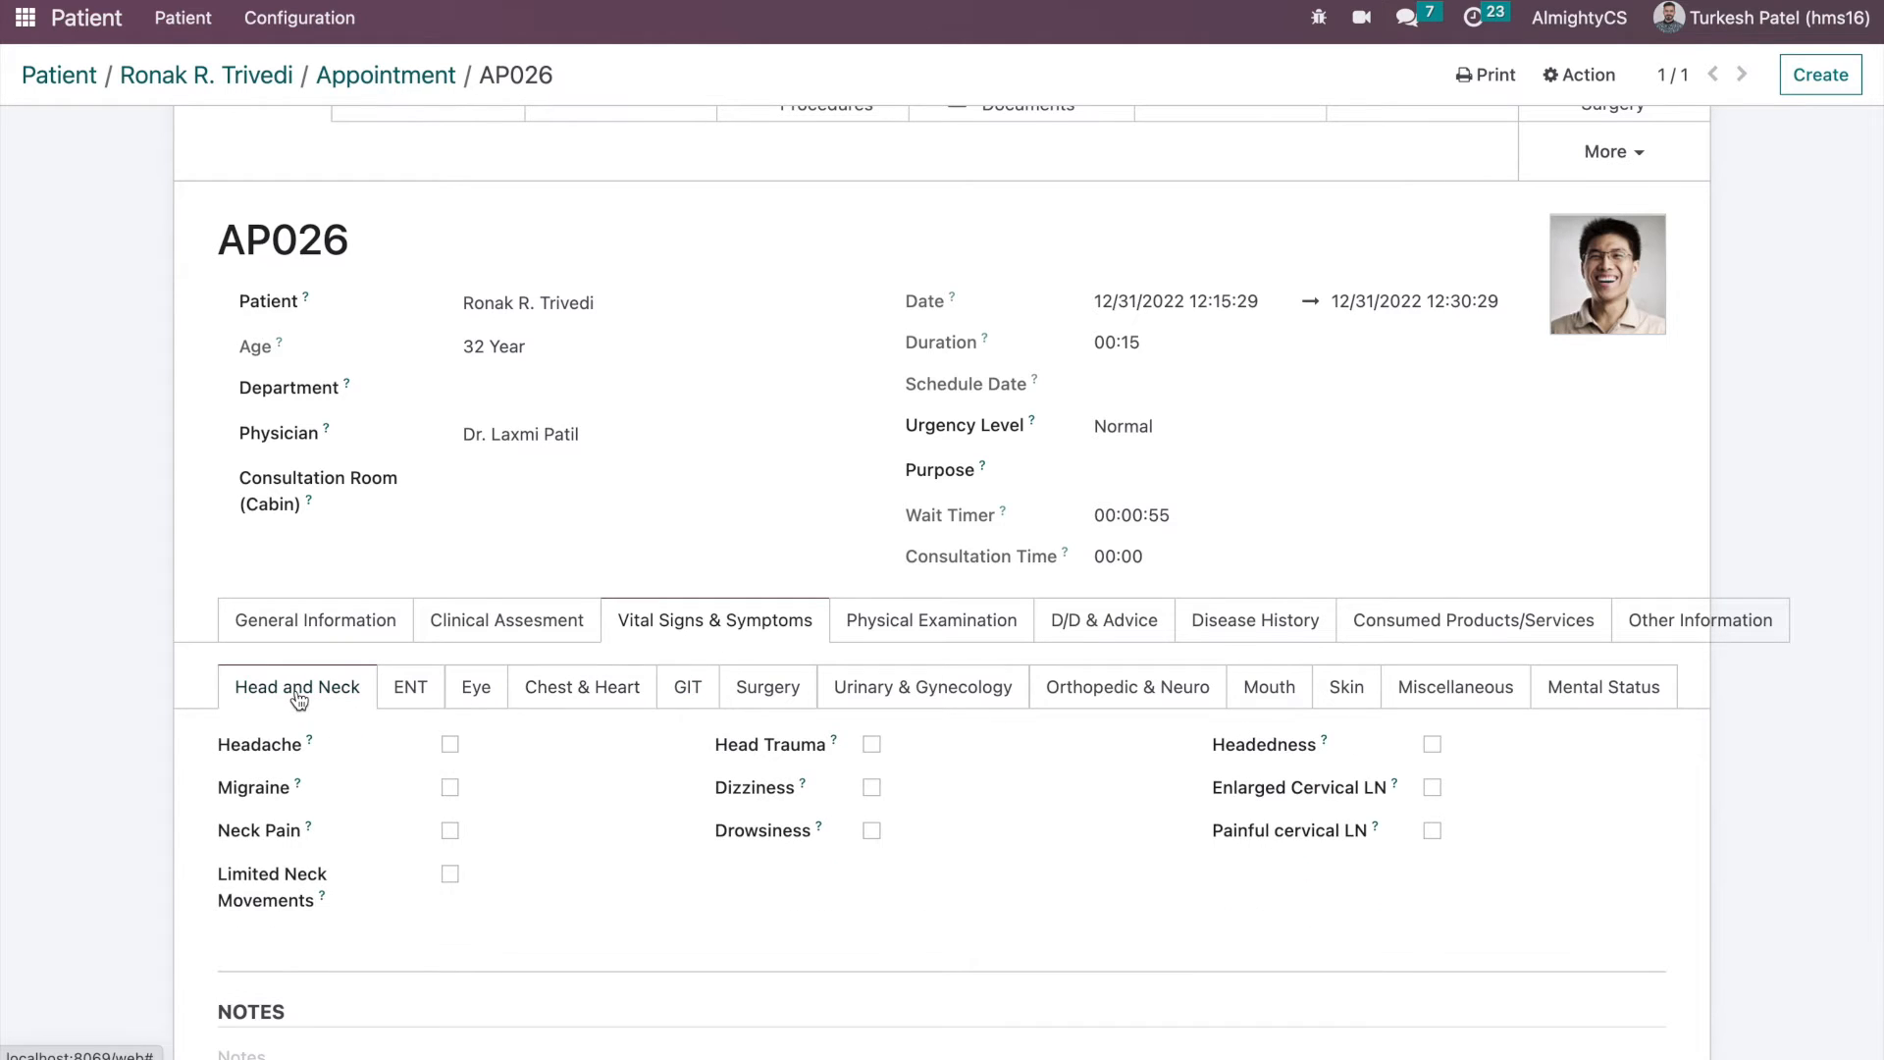
- Look over the appointment's physical examination, differential diagnosis and advice, and disease history
click(899, 629)
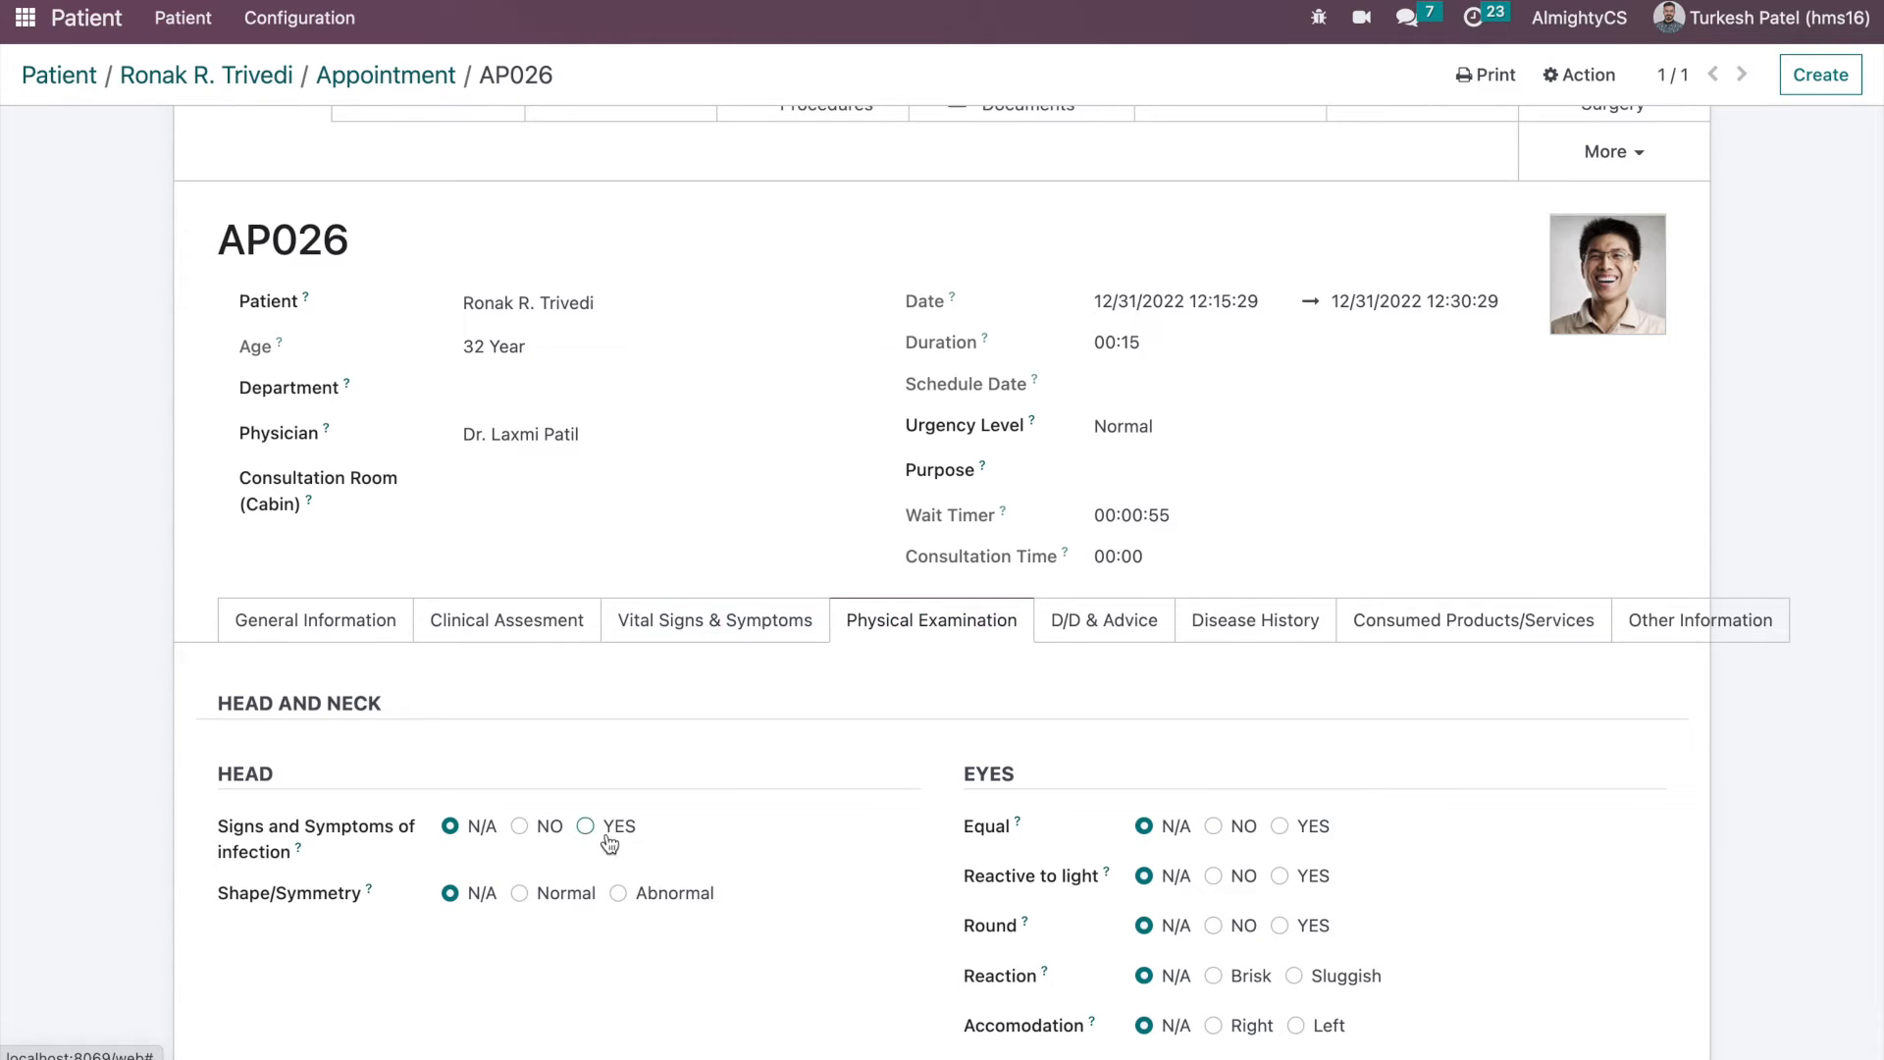
click(1063, 638)
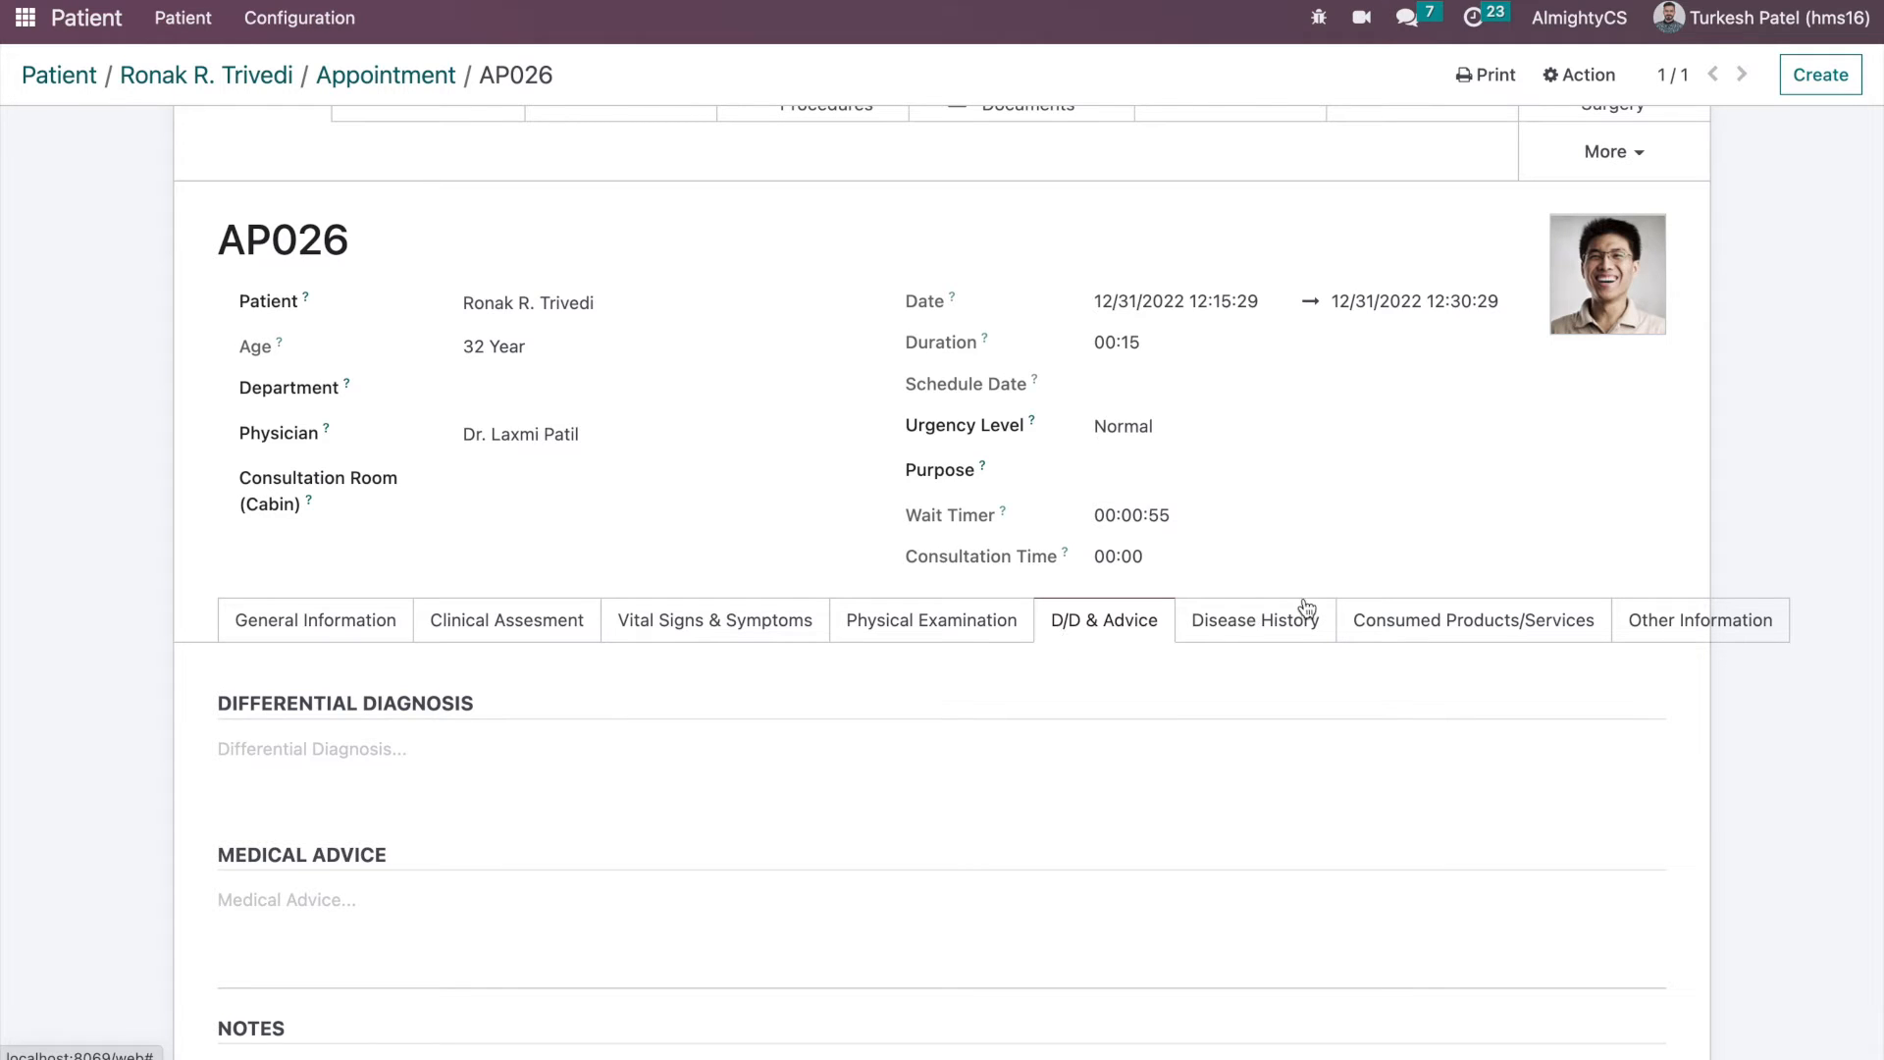
click(1272, 633)
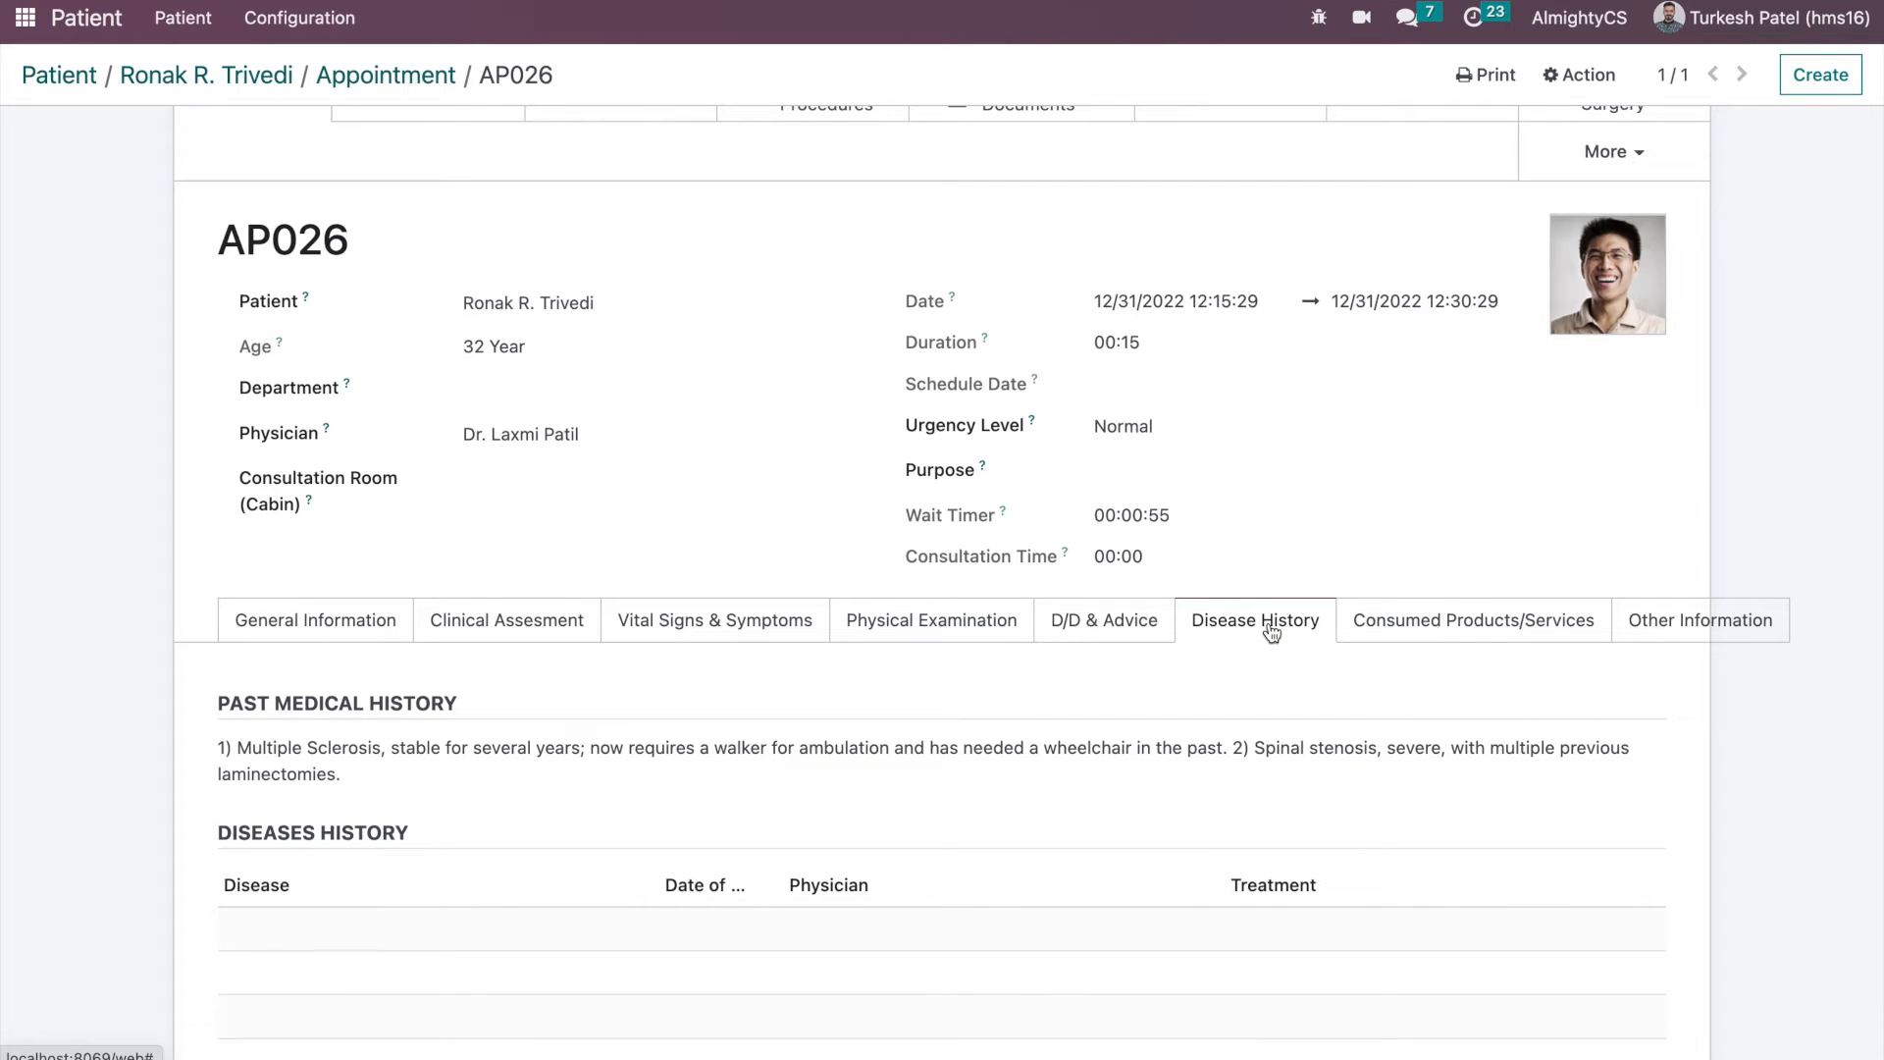
scroll(997, 781, down, 4)
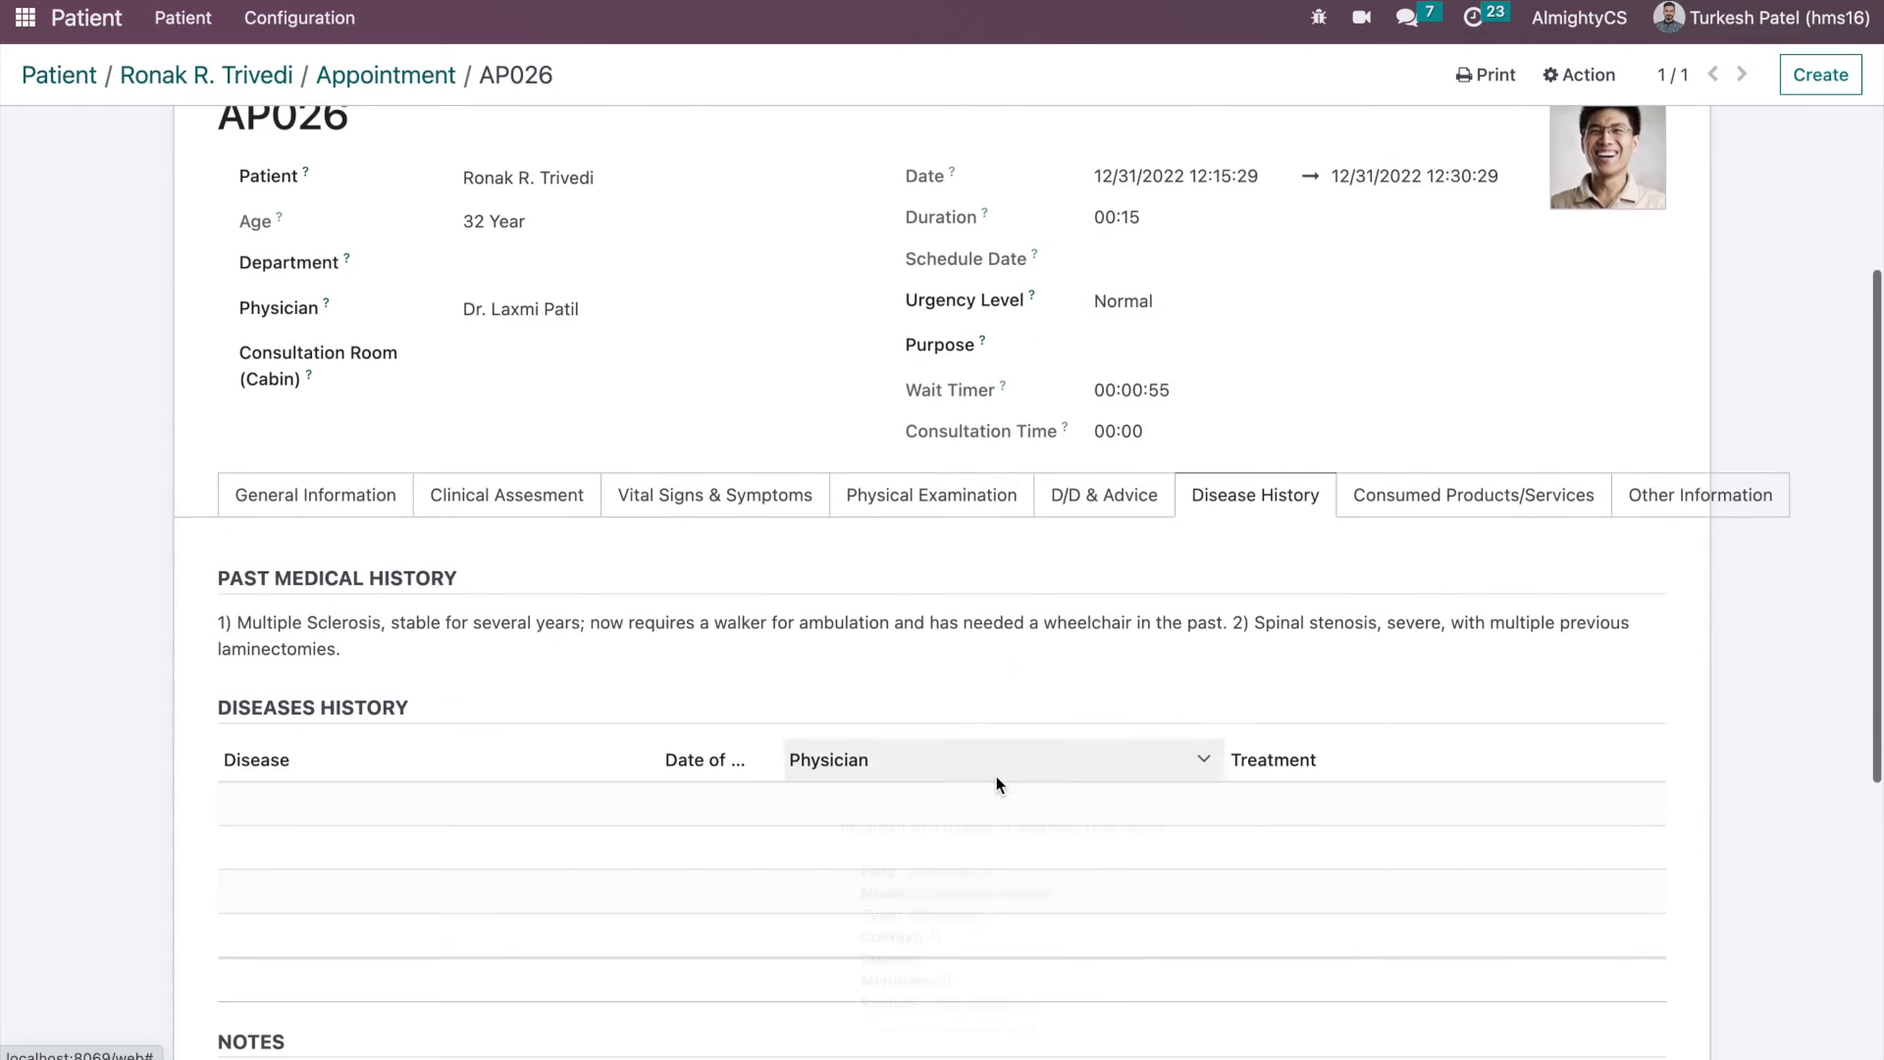
scroll(997, 785, down, 1)
scroll(997, 785, up, 2)
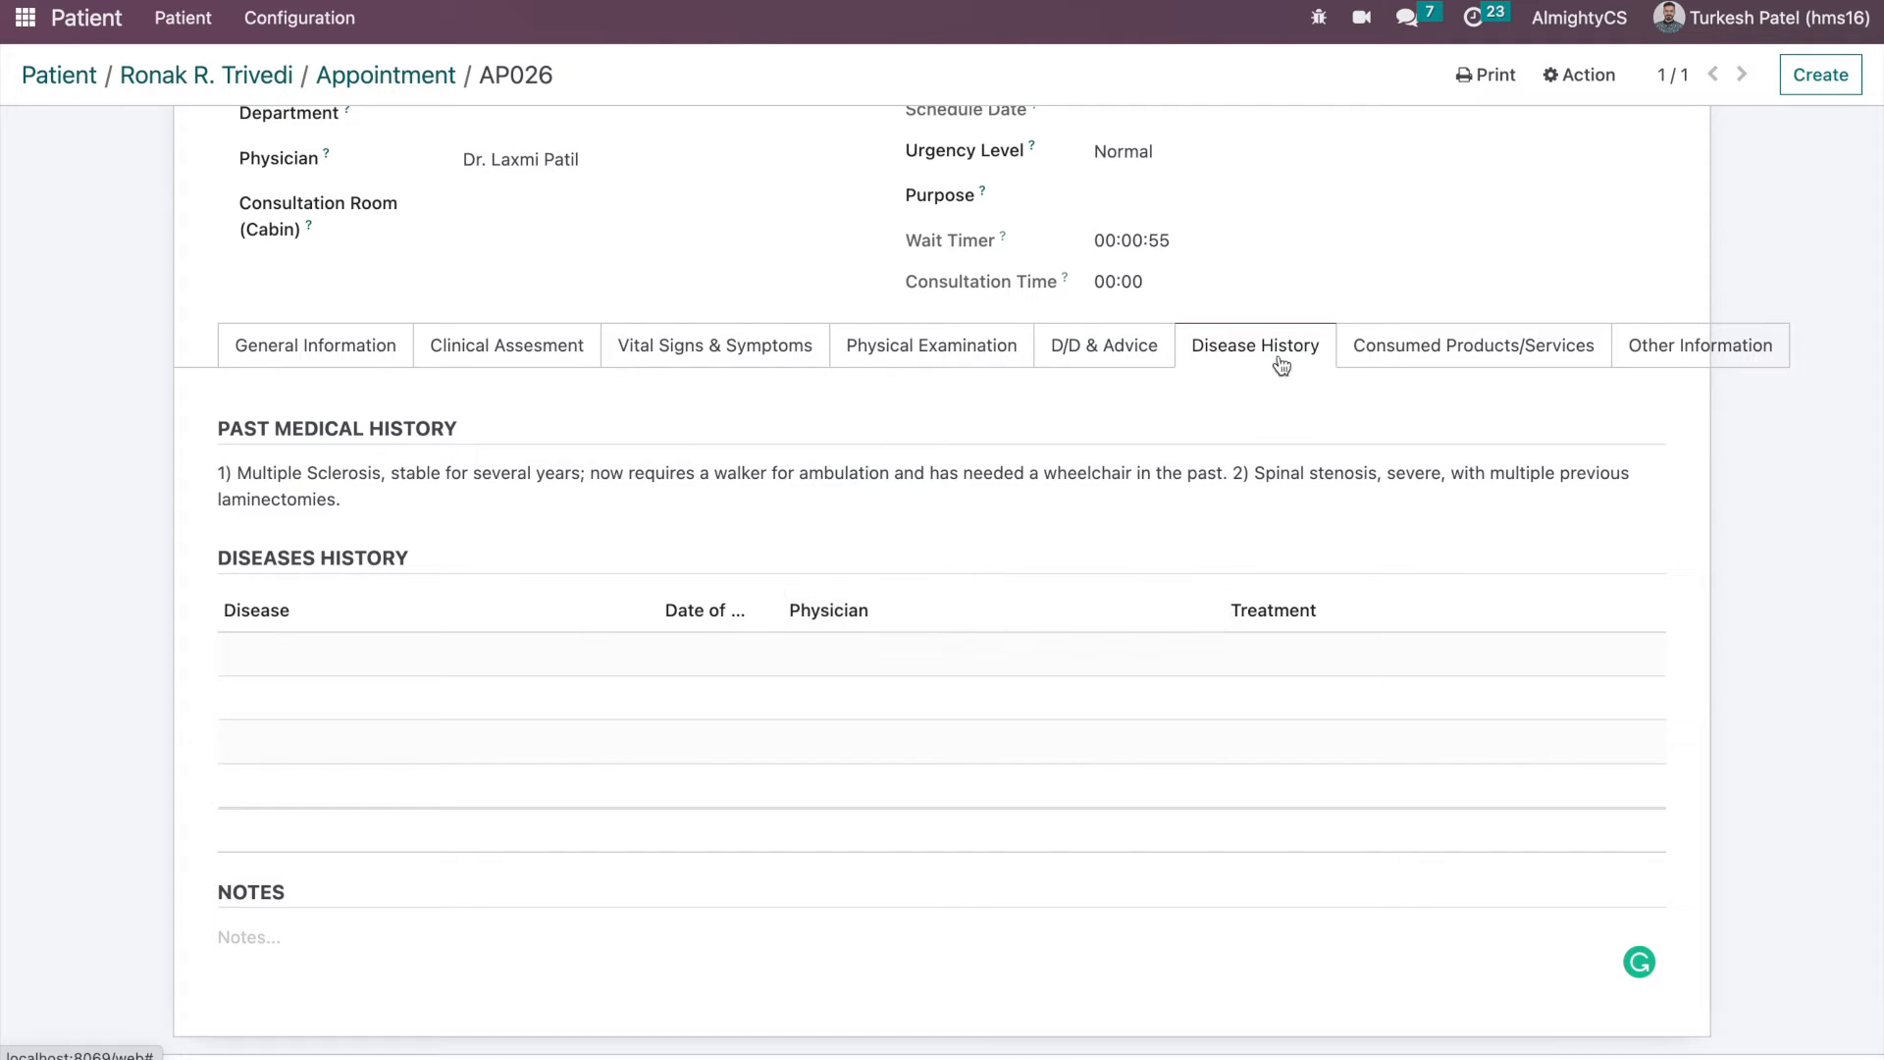
- View the appointment's consumed products/services and other information, and return to its general information
click(1378, 364)
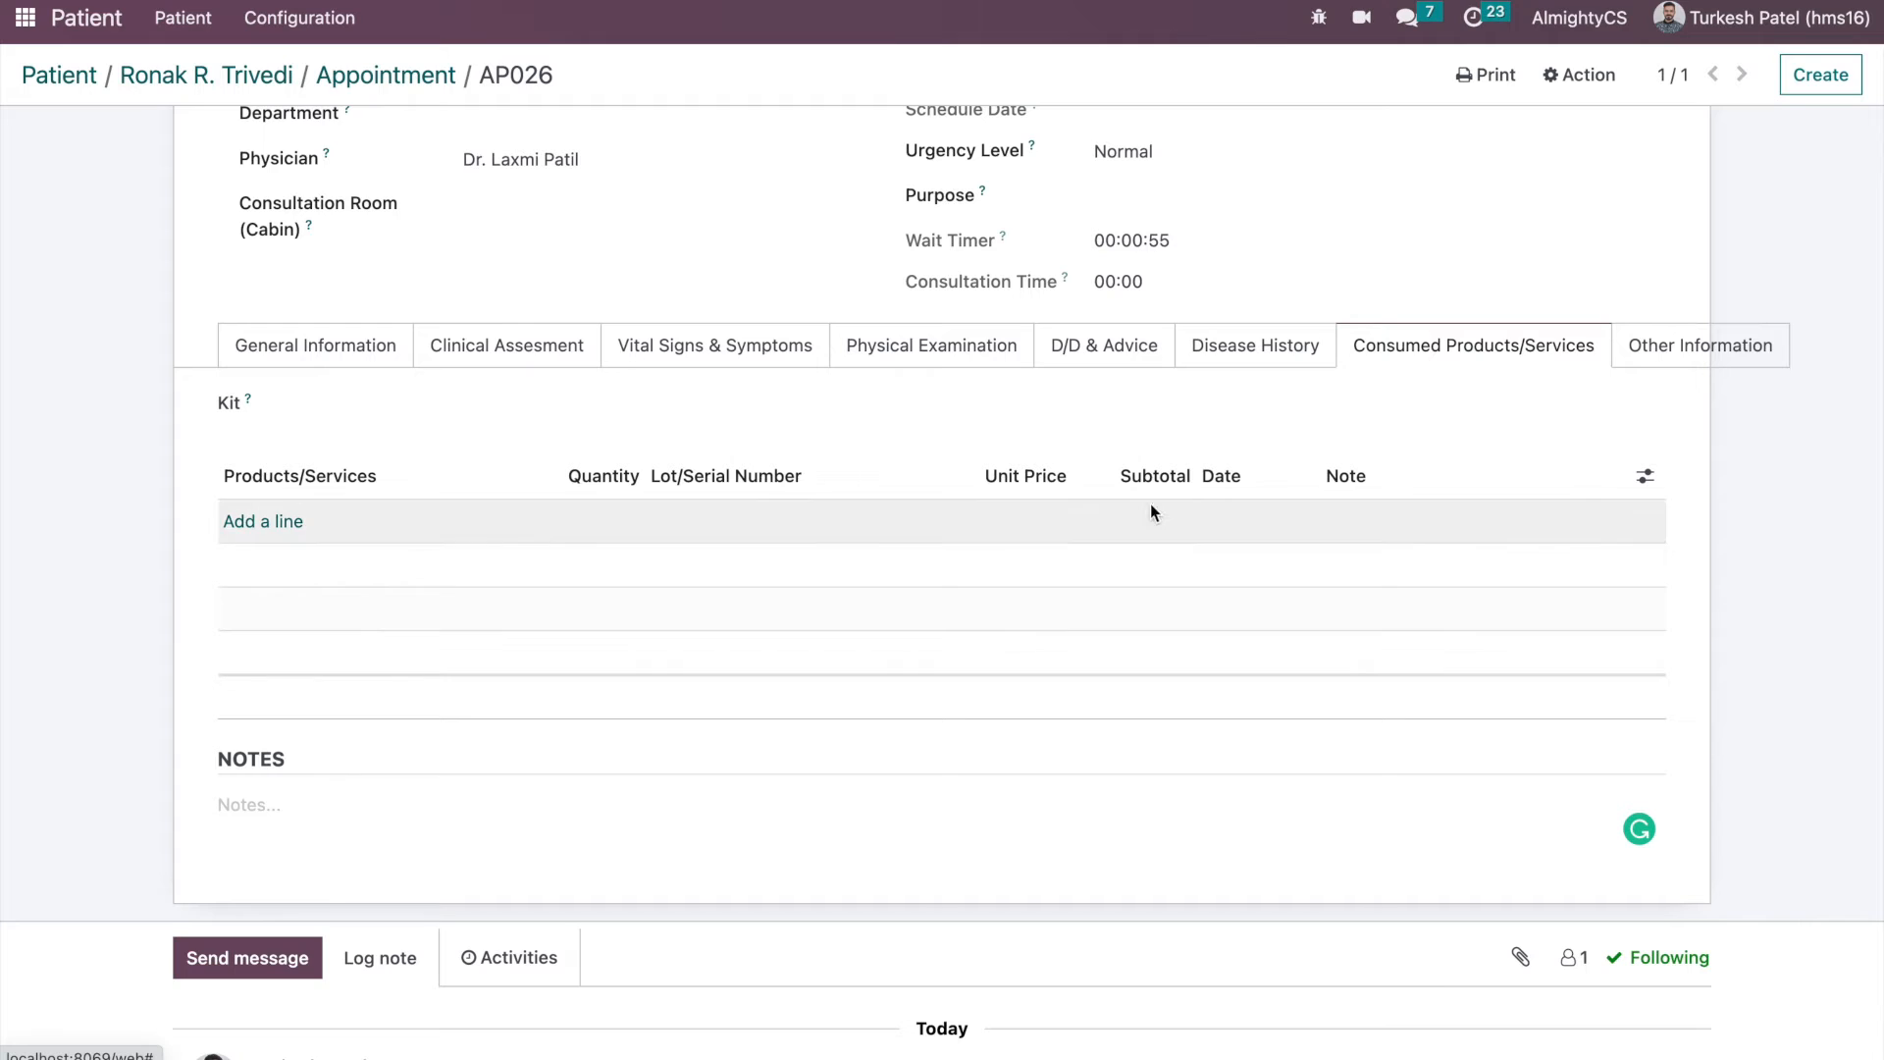
click(1743, 349)
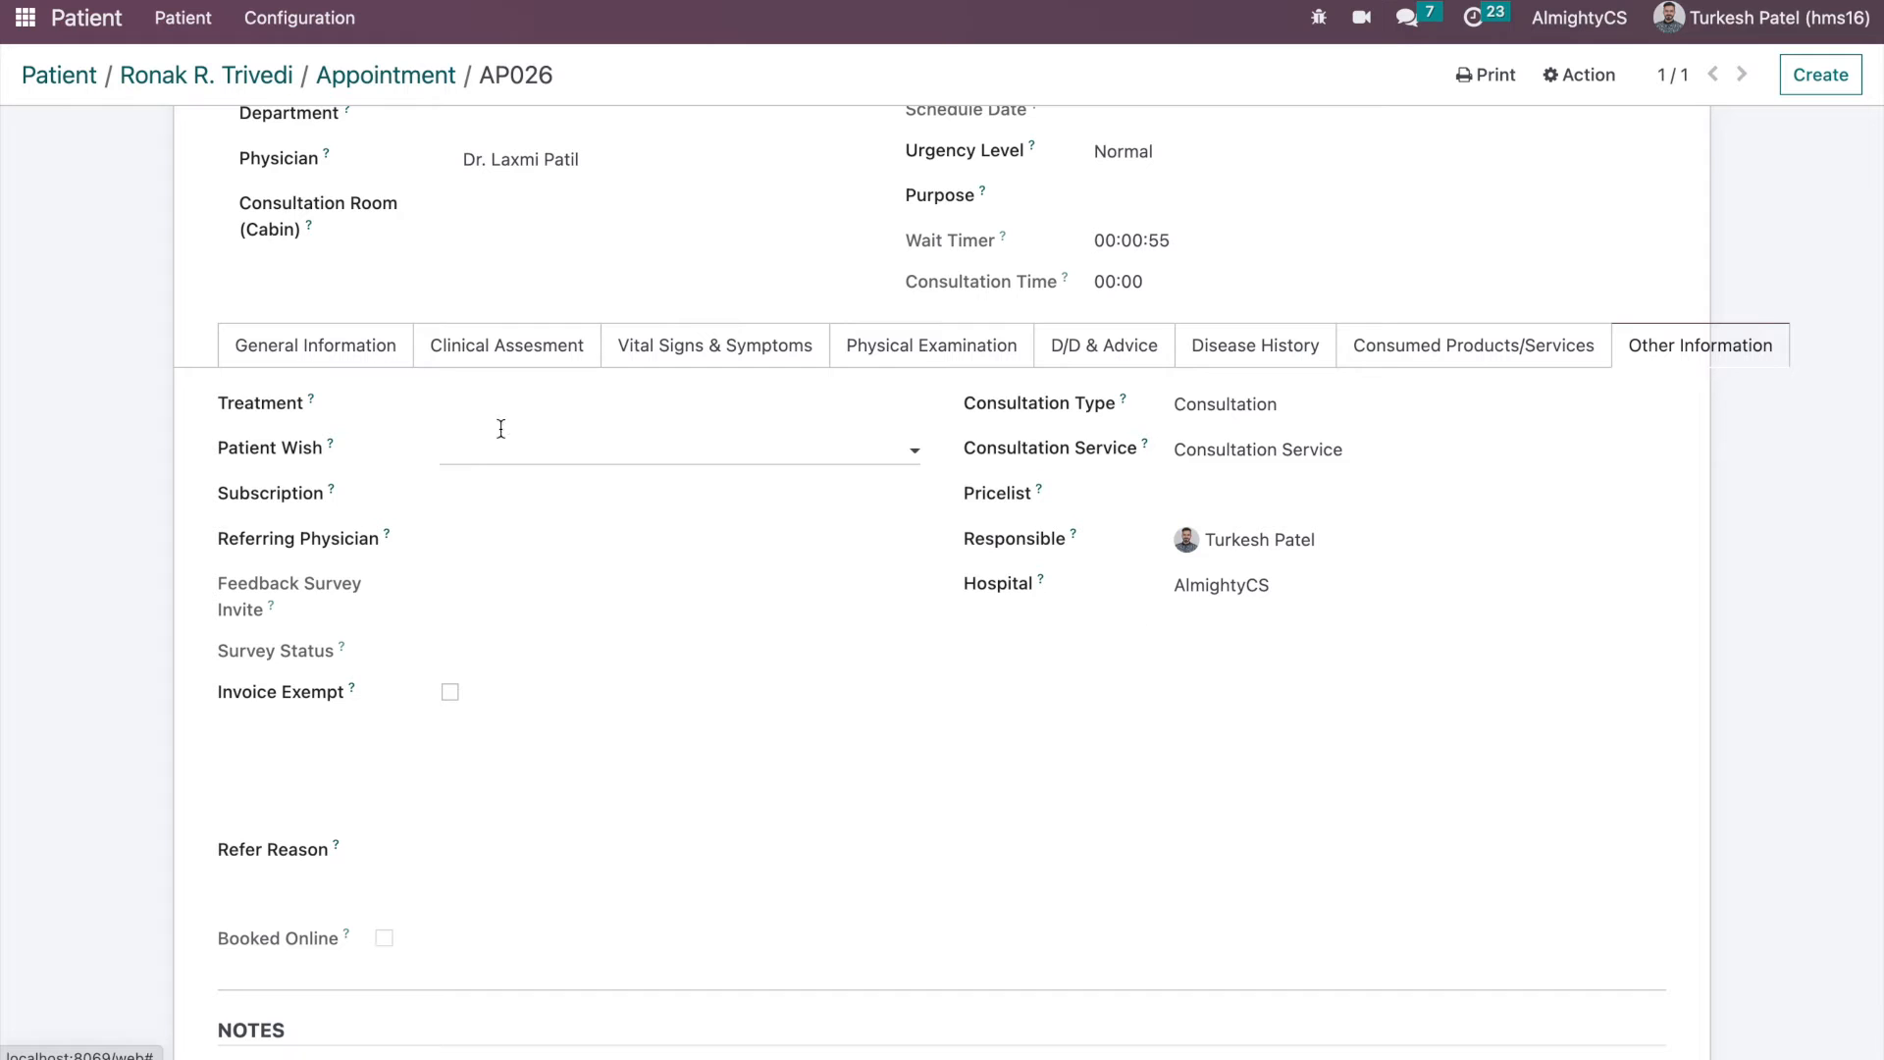
click(357, 351)
scroll(408, 640, up, 5)
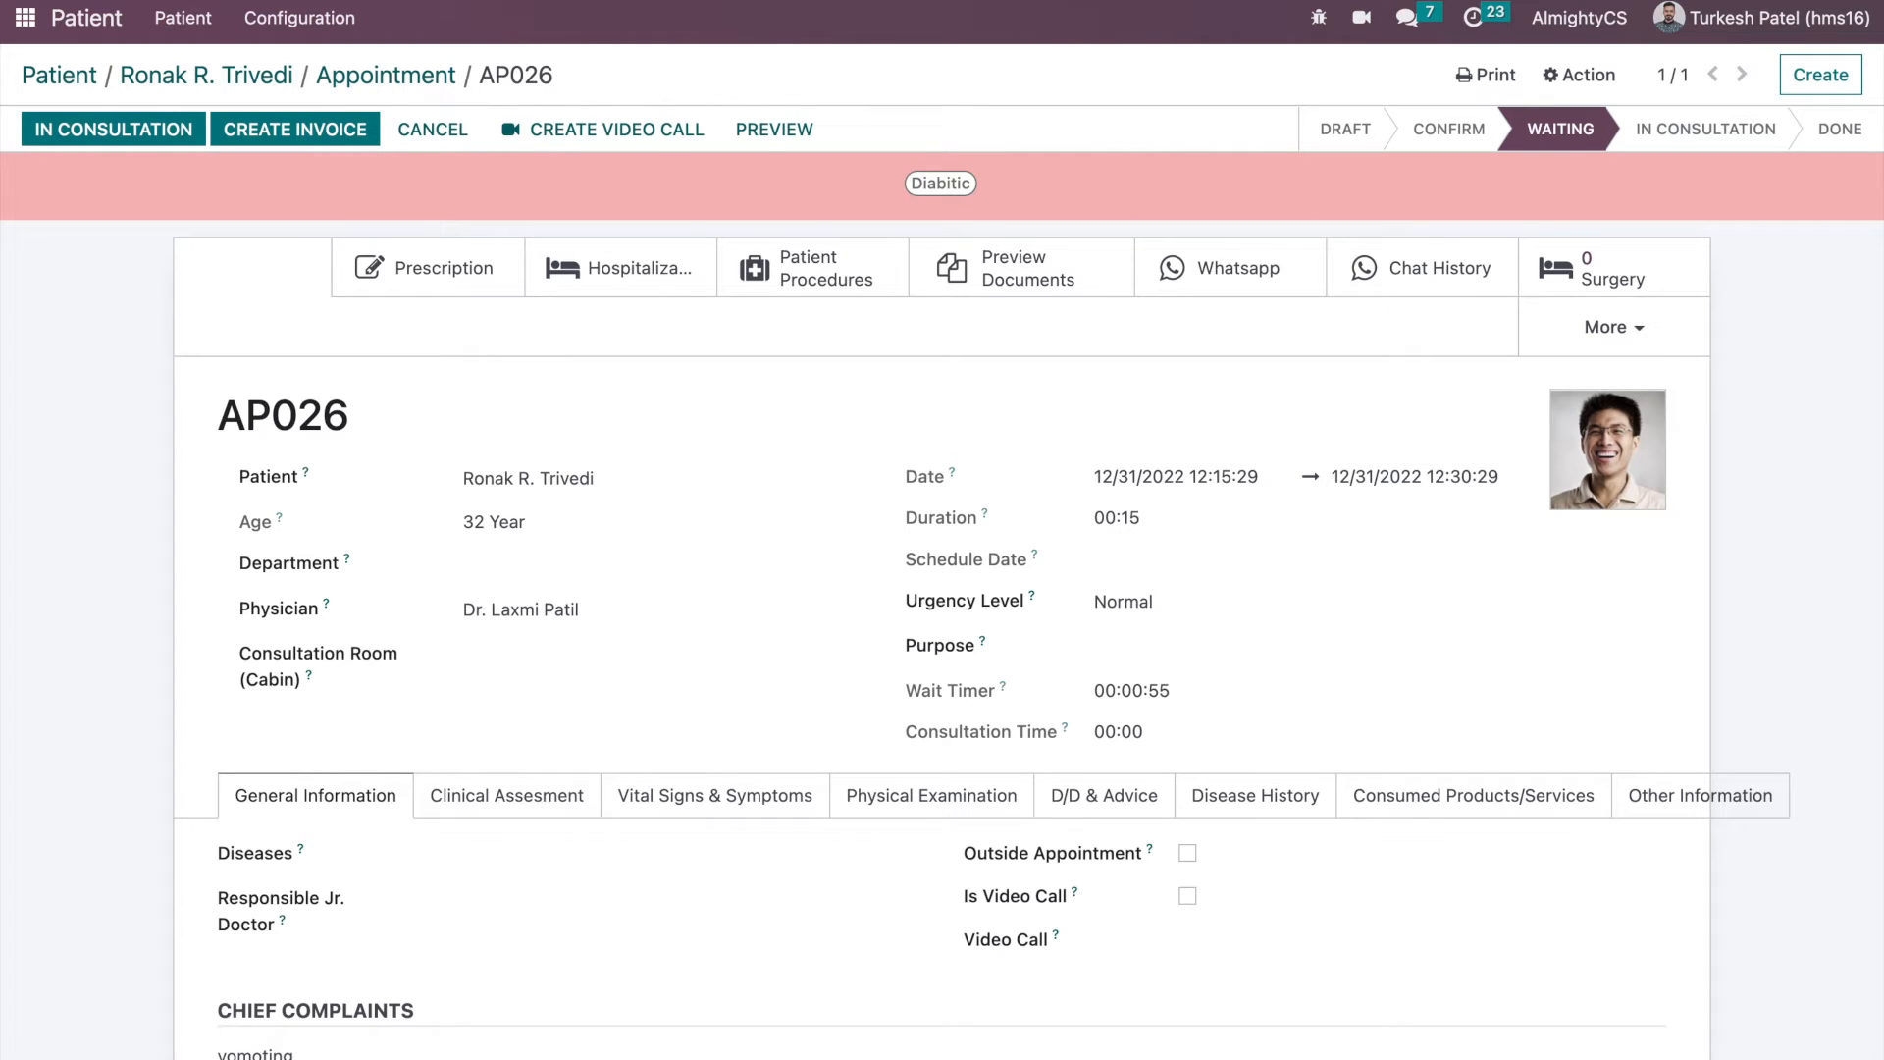
- In a duplicate browser tab, open the "Appointment: Next Patient Screen" record from the Waiting Screen app and launch its display
right_click(780, 0)
click(821, 86)
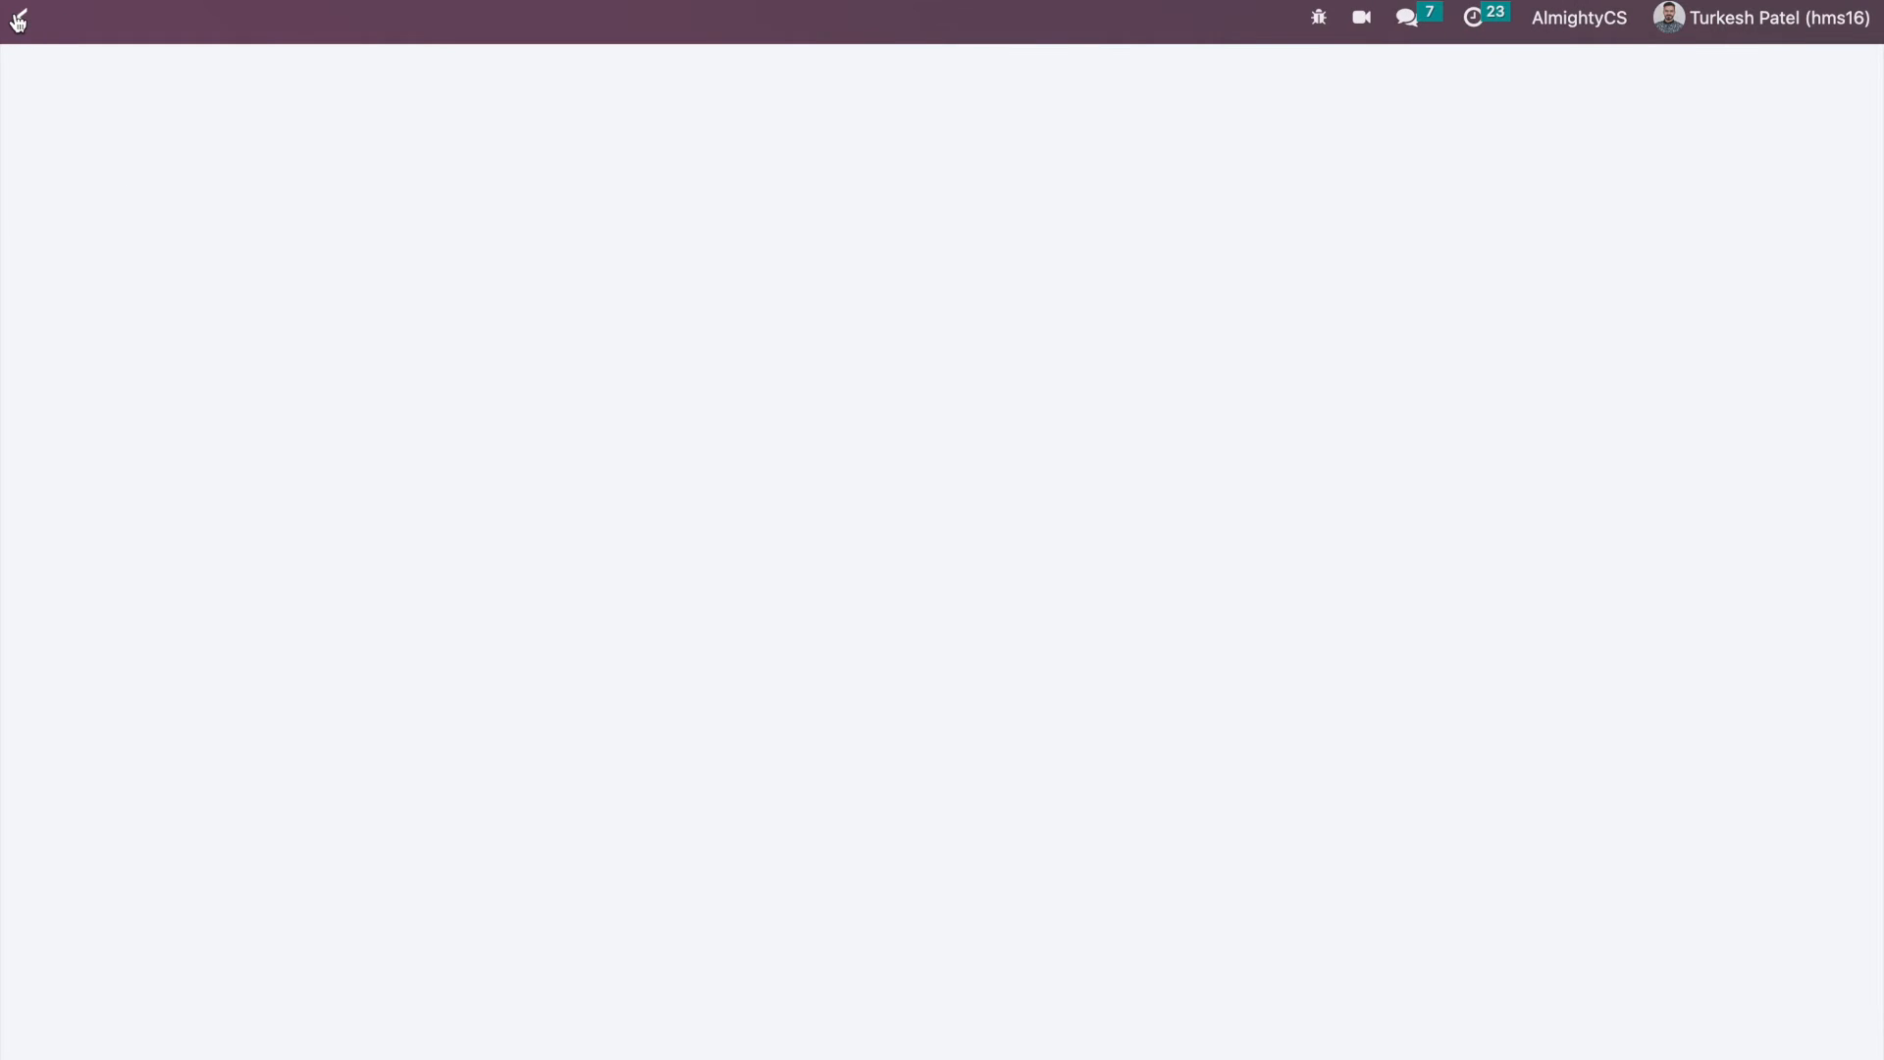
click(18, 19)
scroll(570, 657, down, 5)
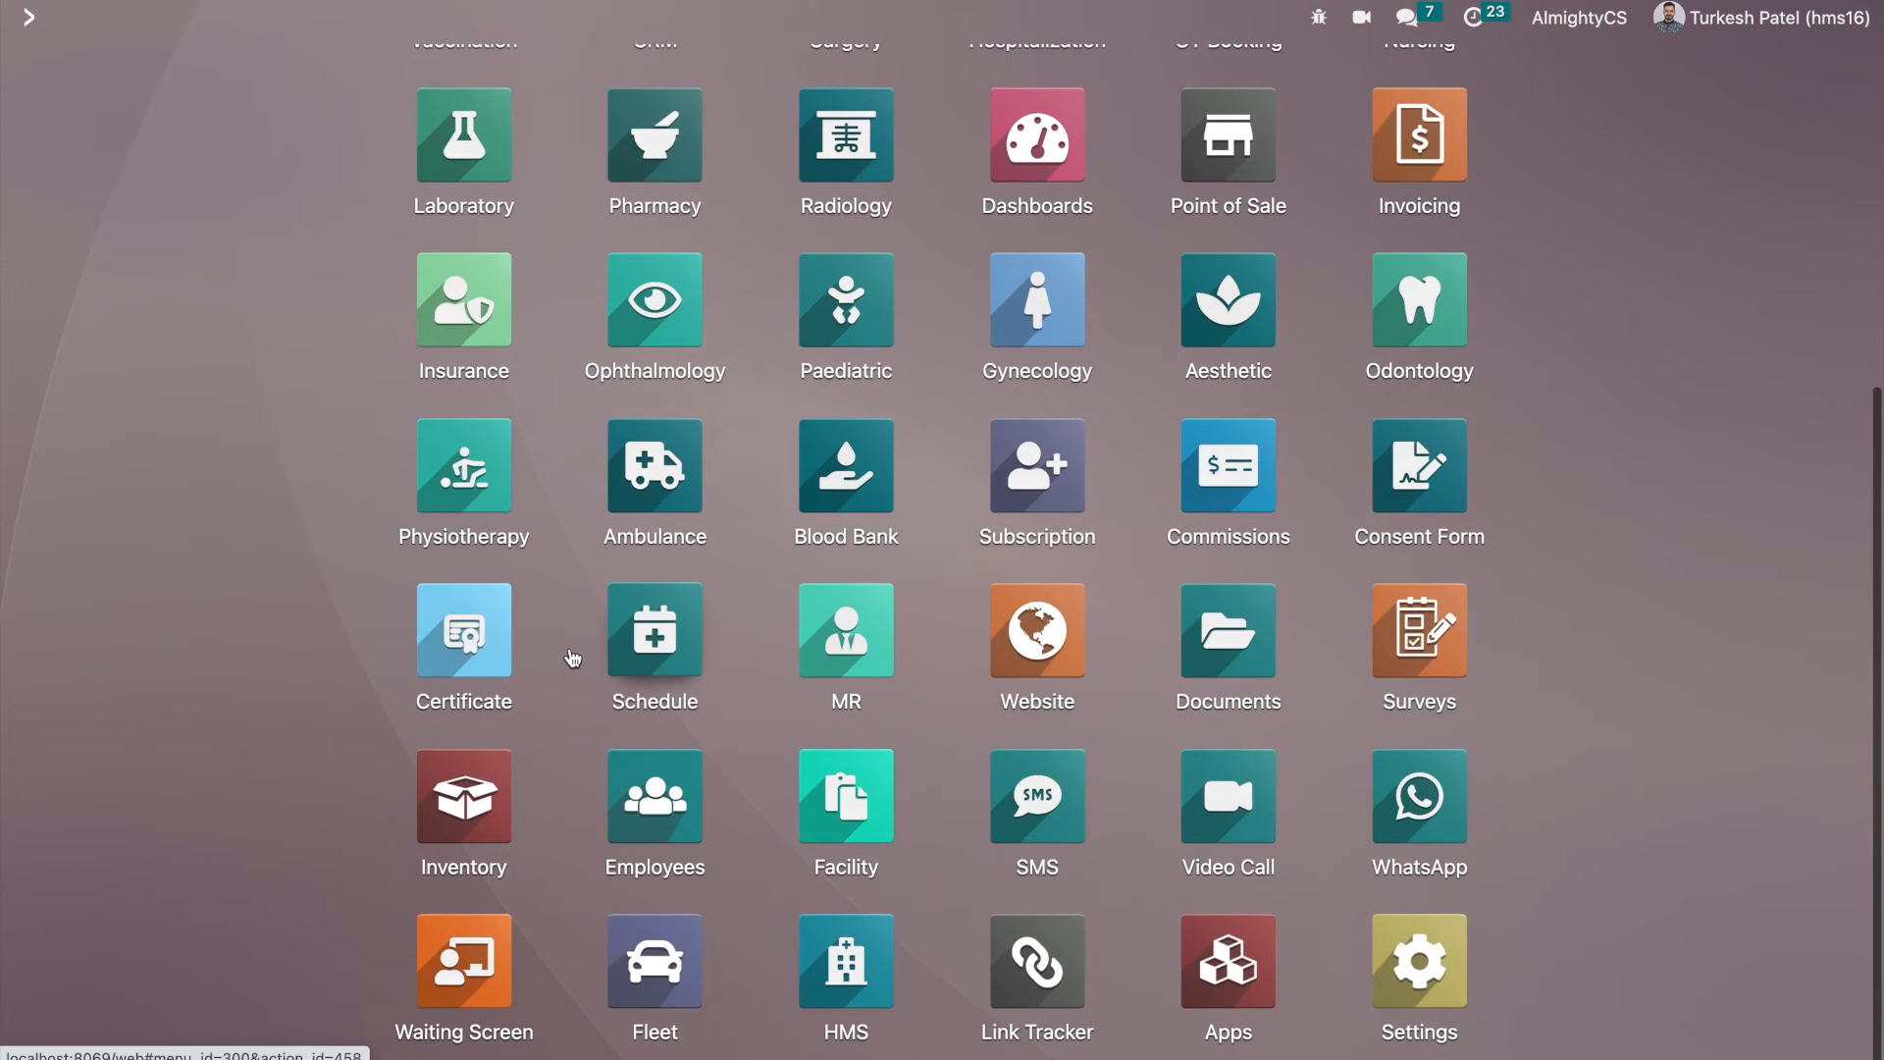
click(446, 957)
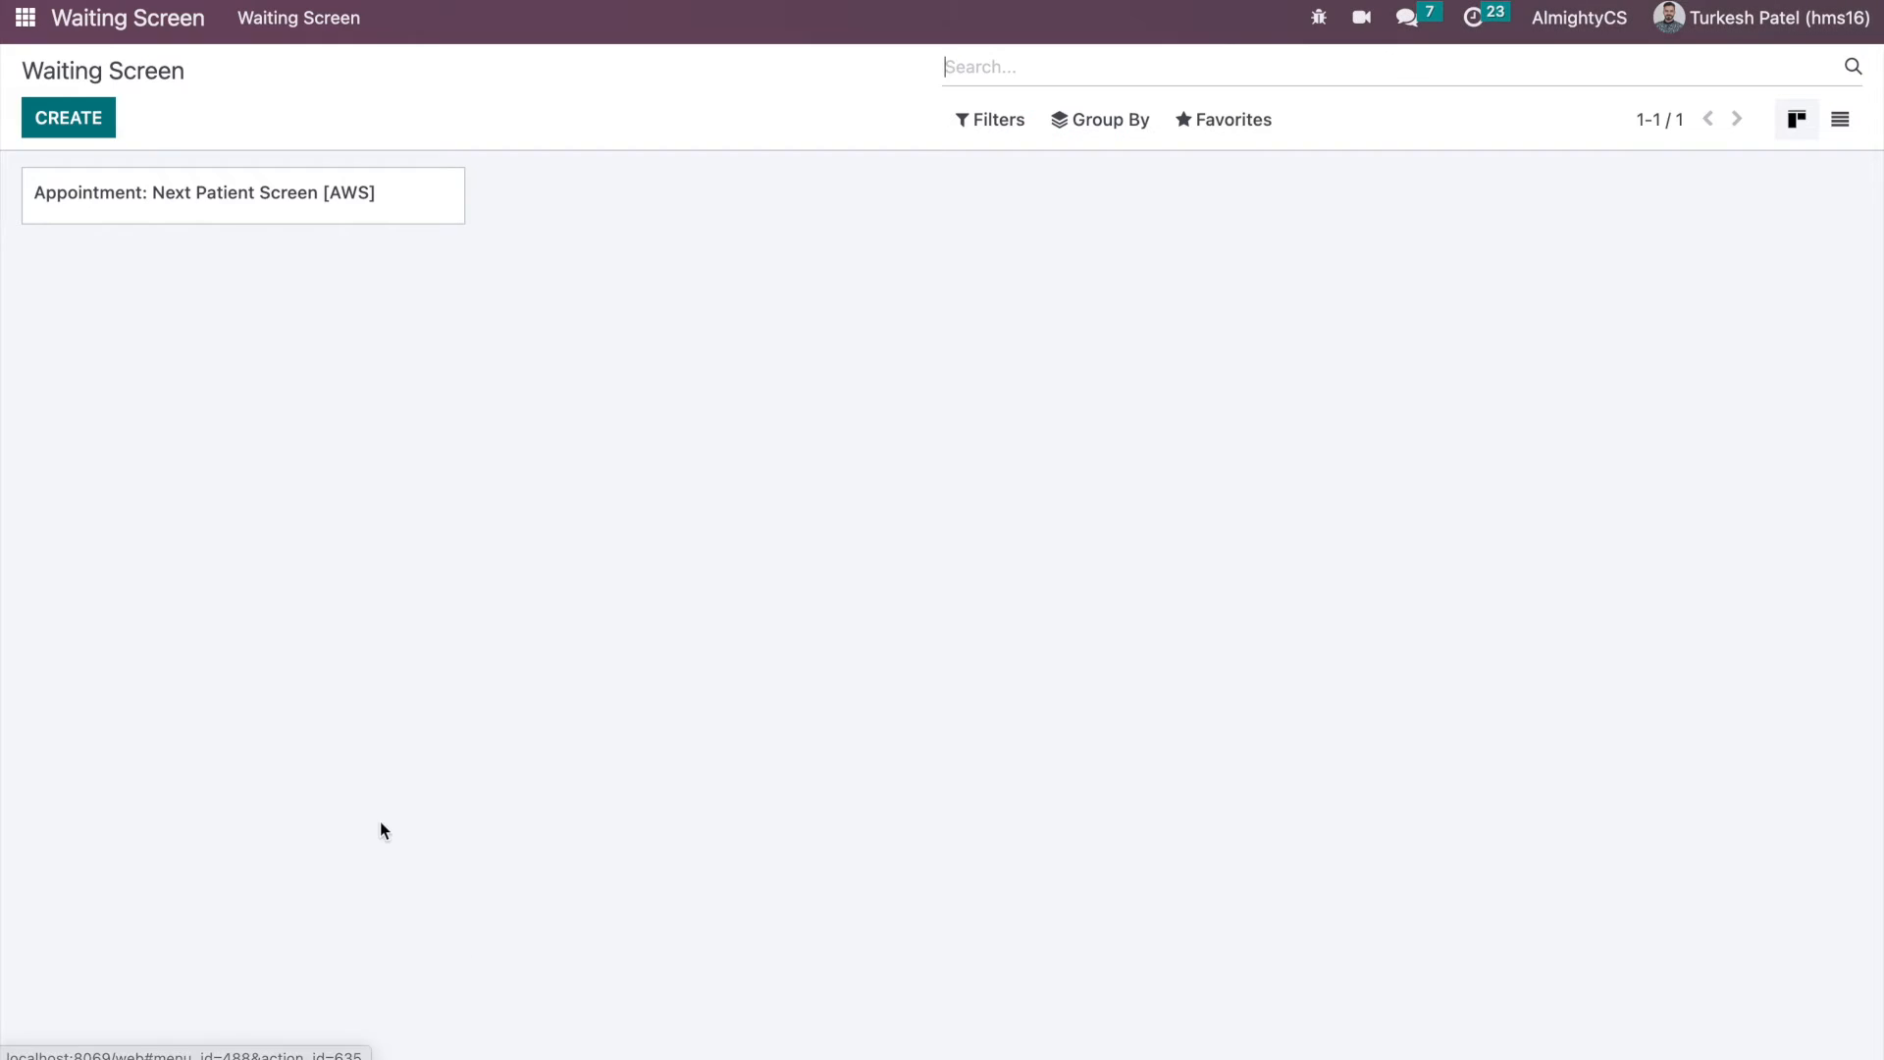
click(329, 203)
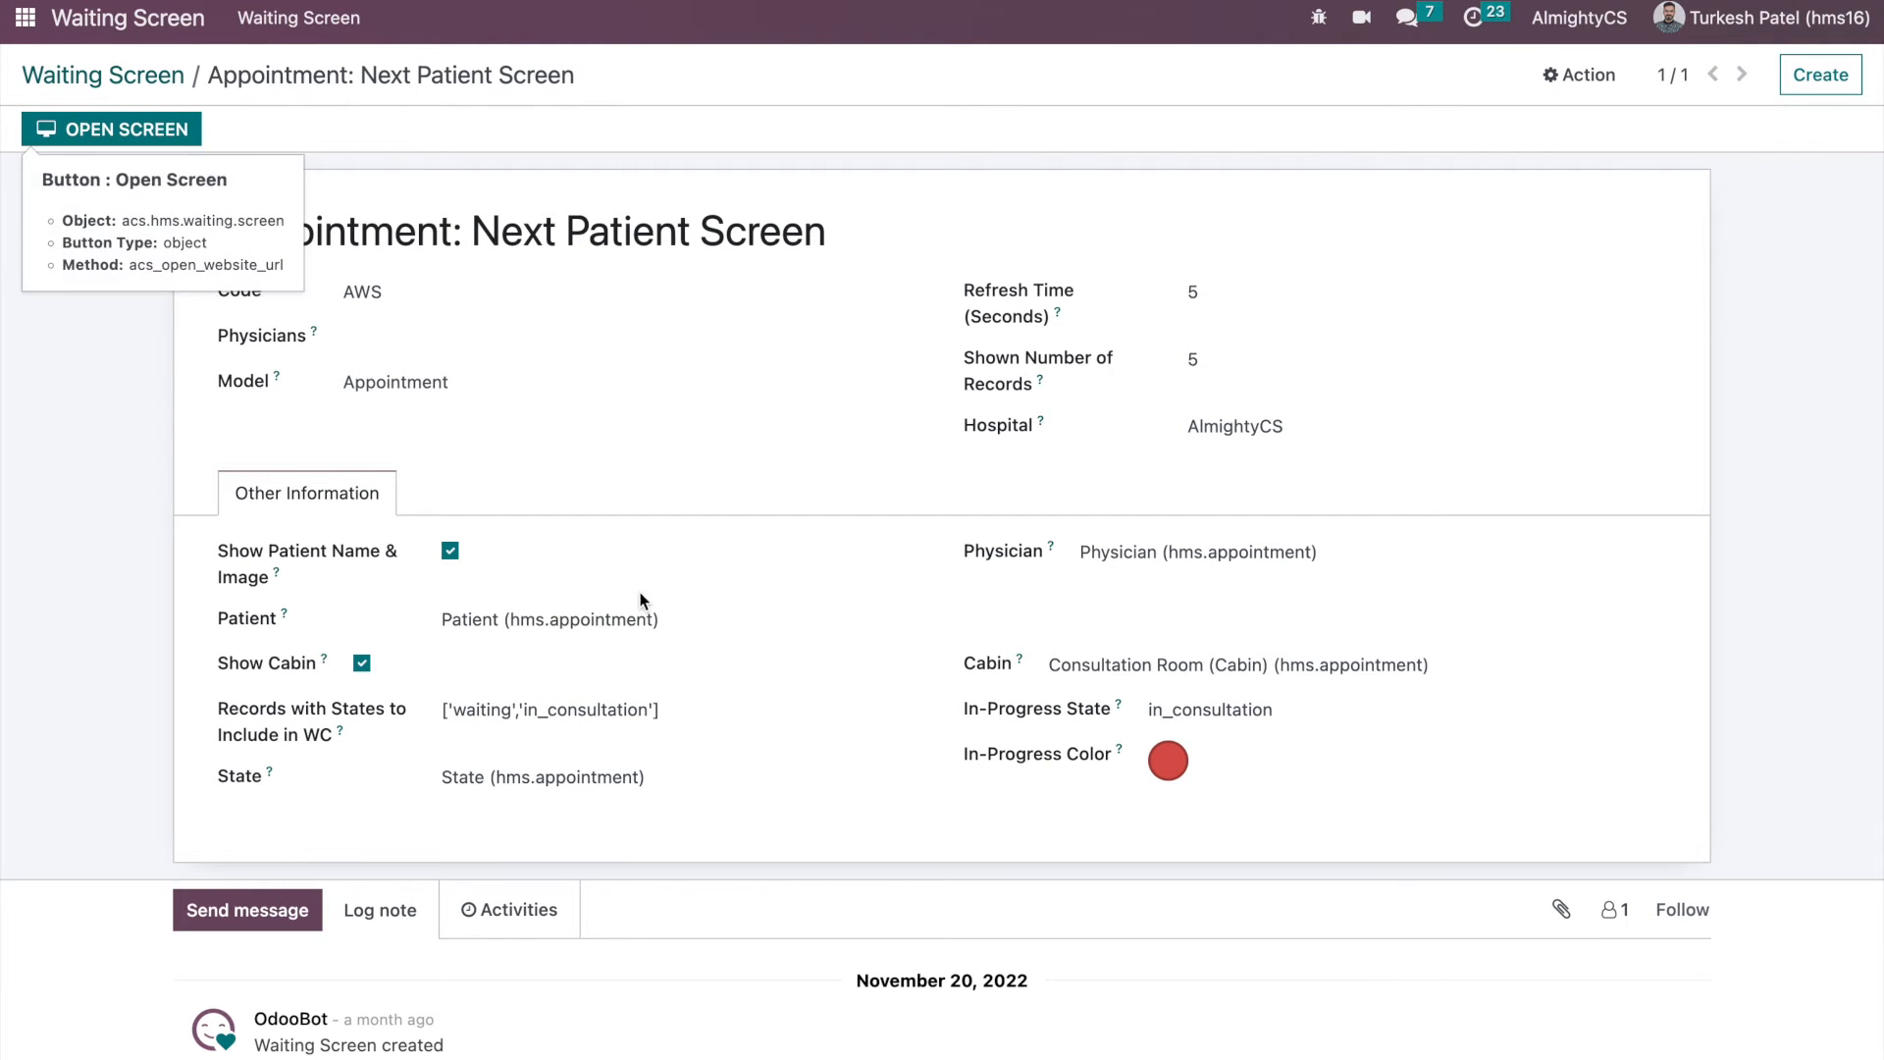
click(138, 141)
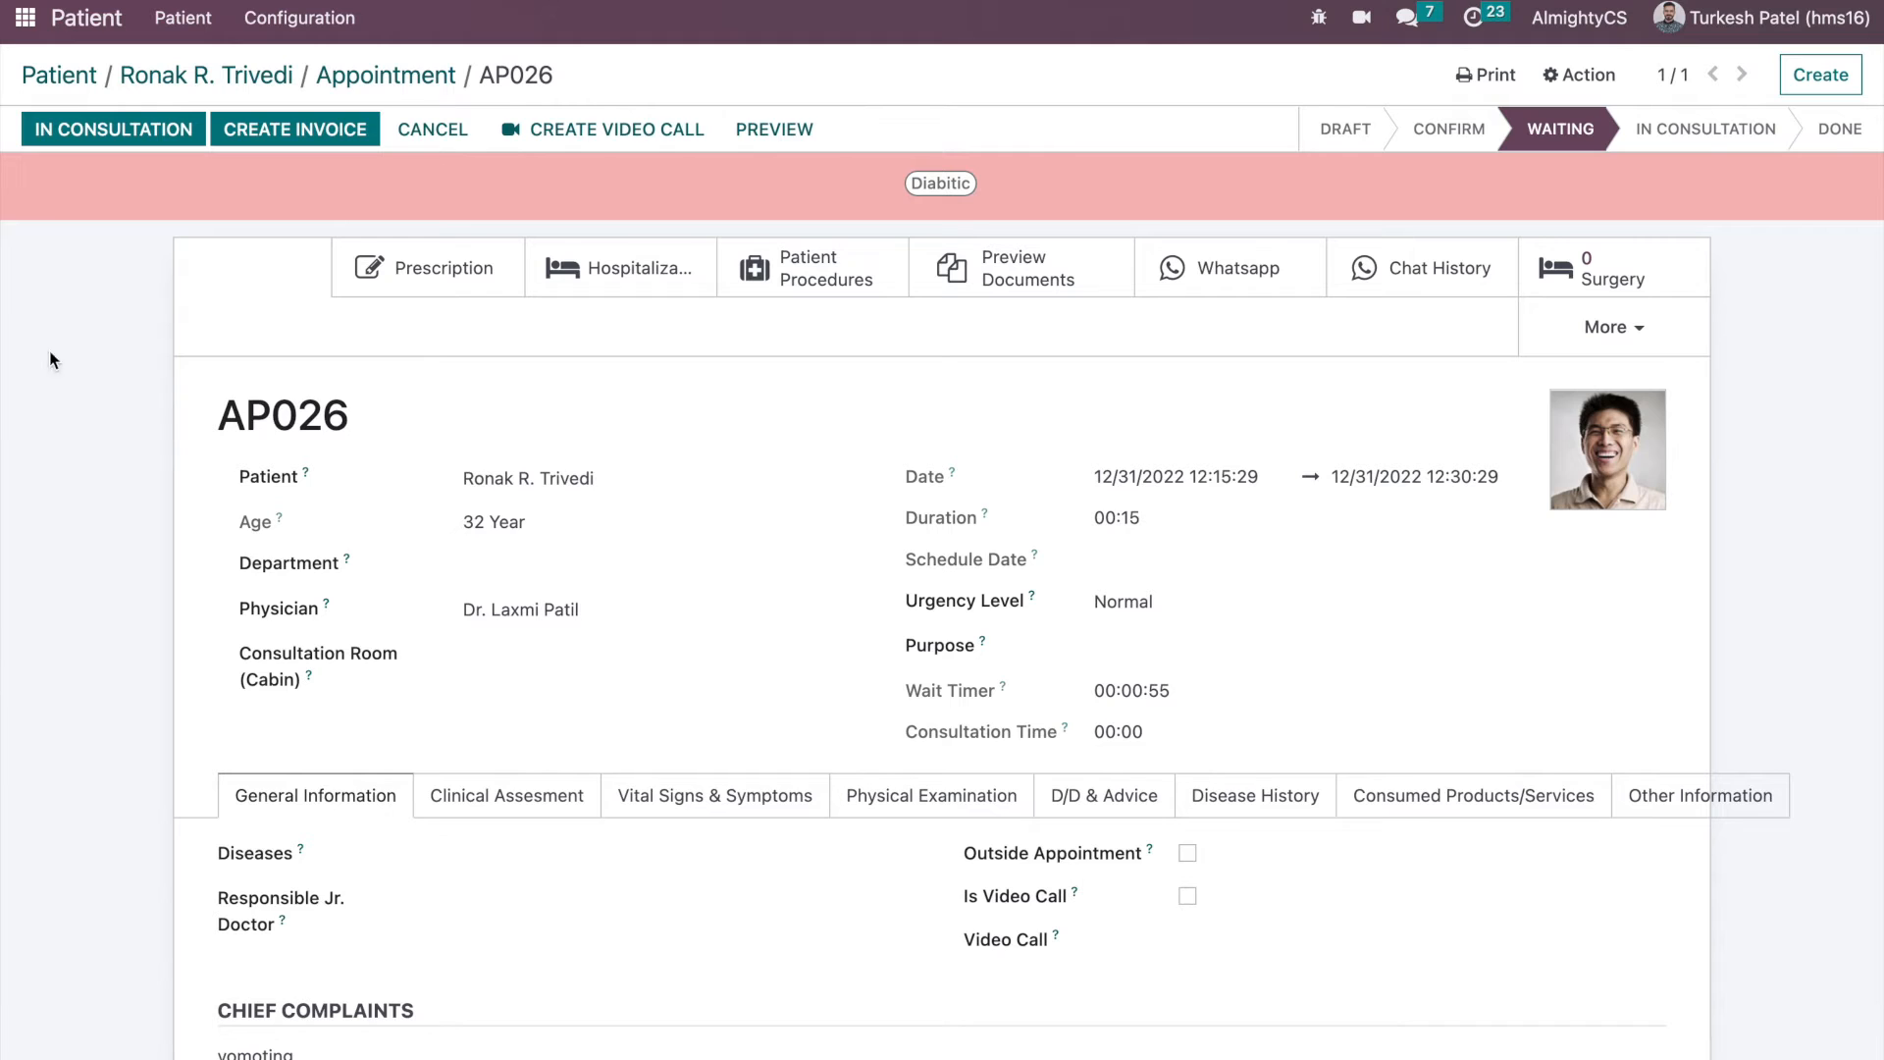
- Move the waiting appointment to the In Consultation stage and add Cholera as its disease
click(91, 138)
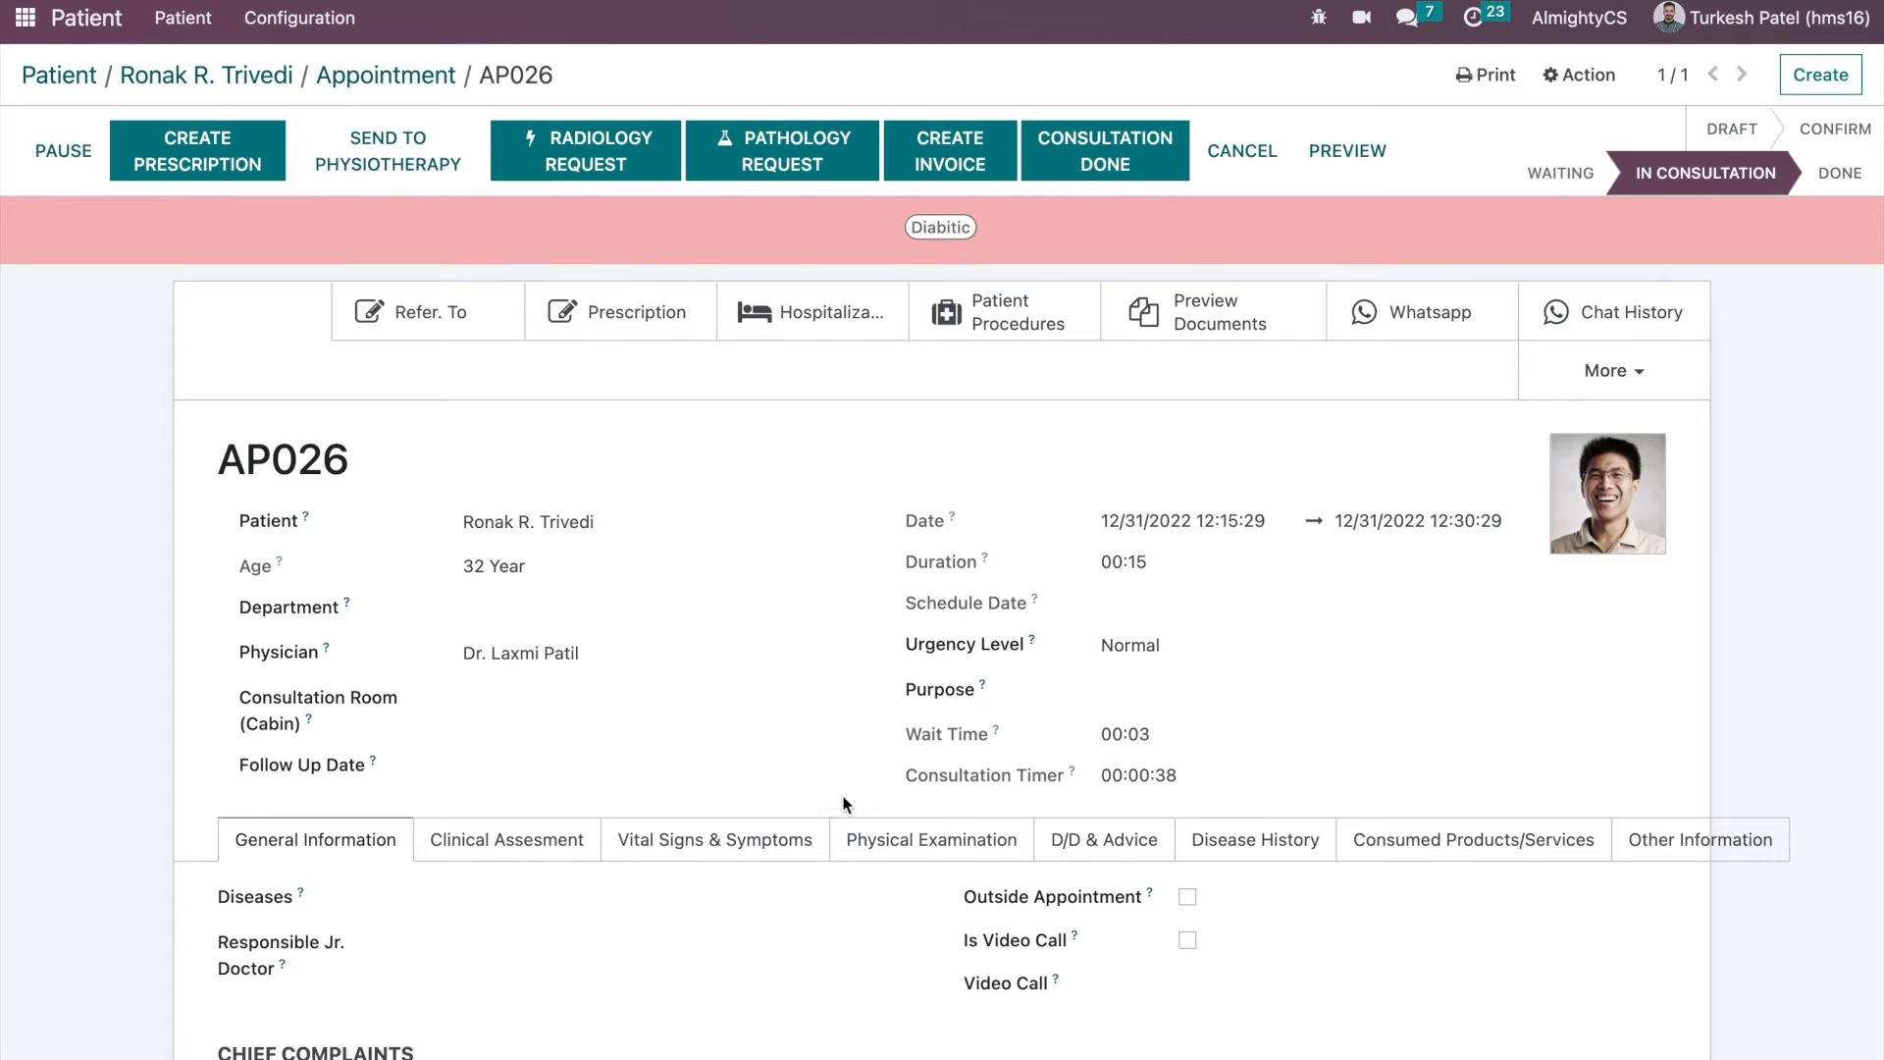
scroll(569, 721, down, 5)
scroll(569, 722, down, 3)
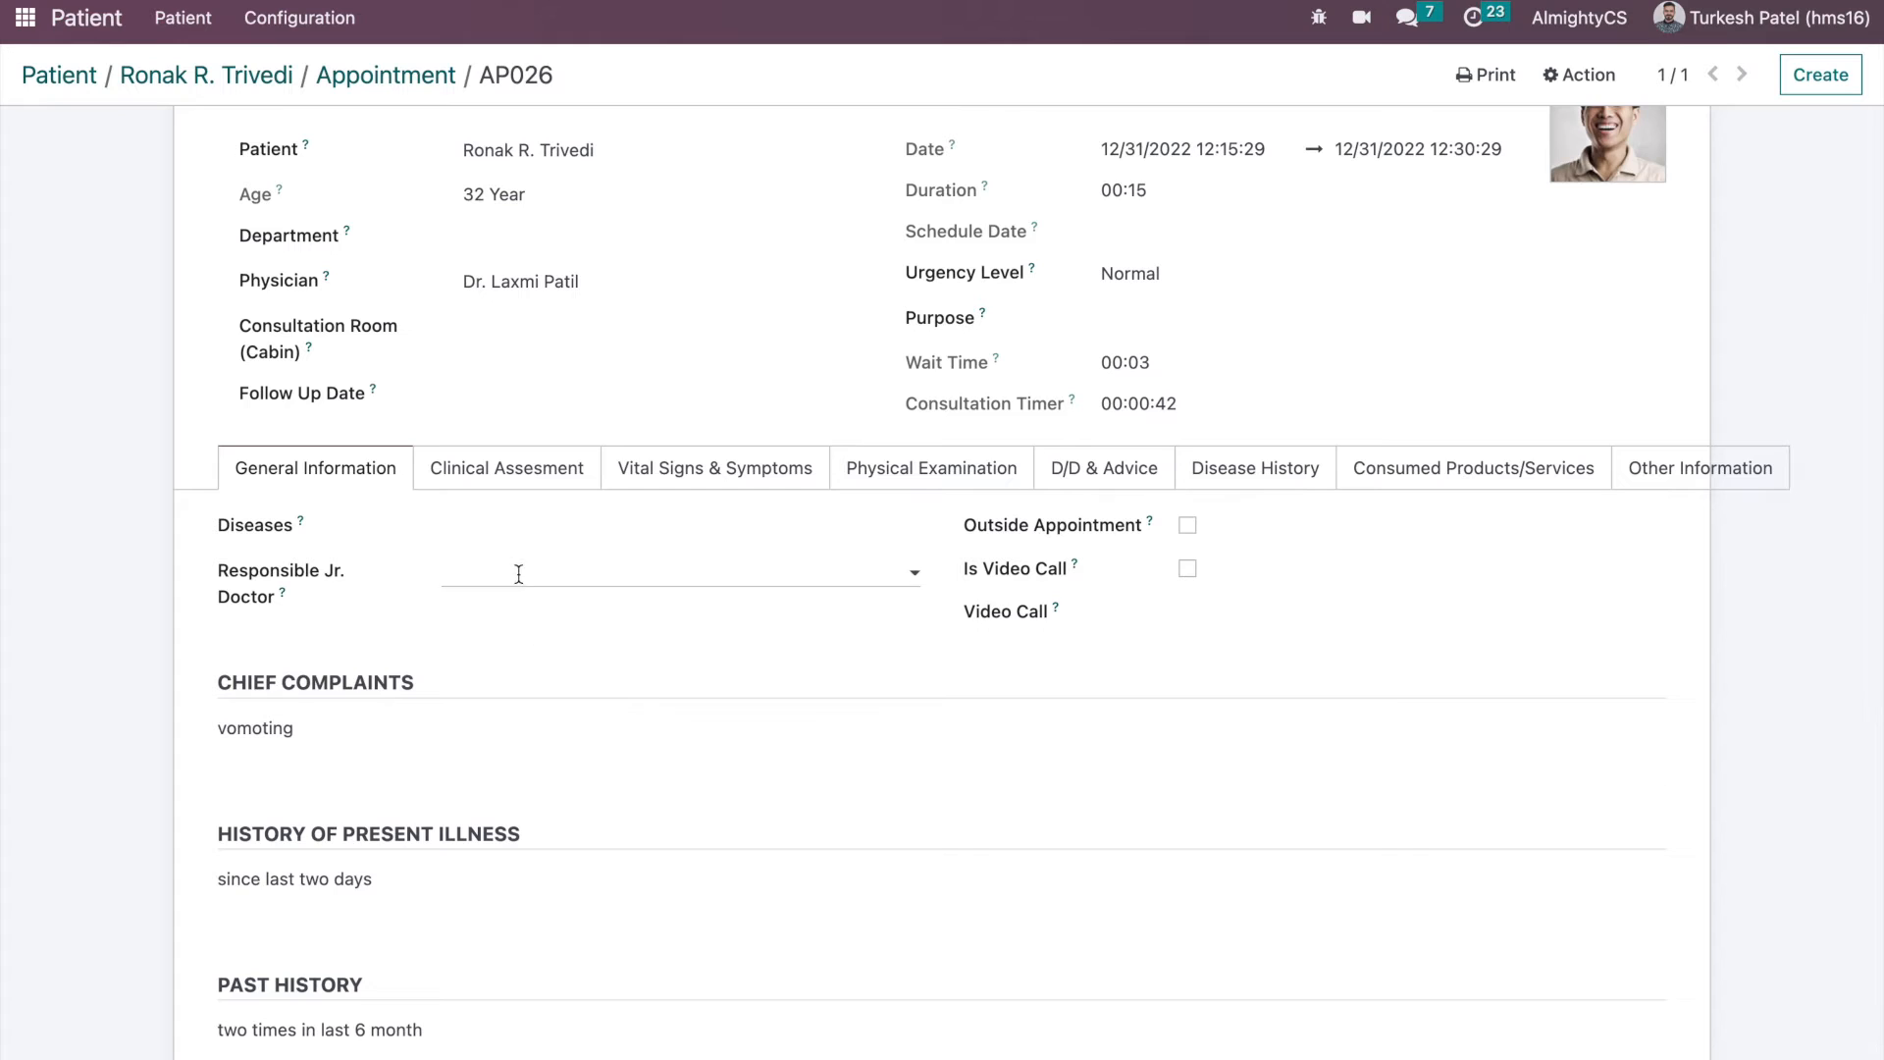
click(513, 527)
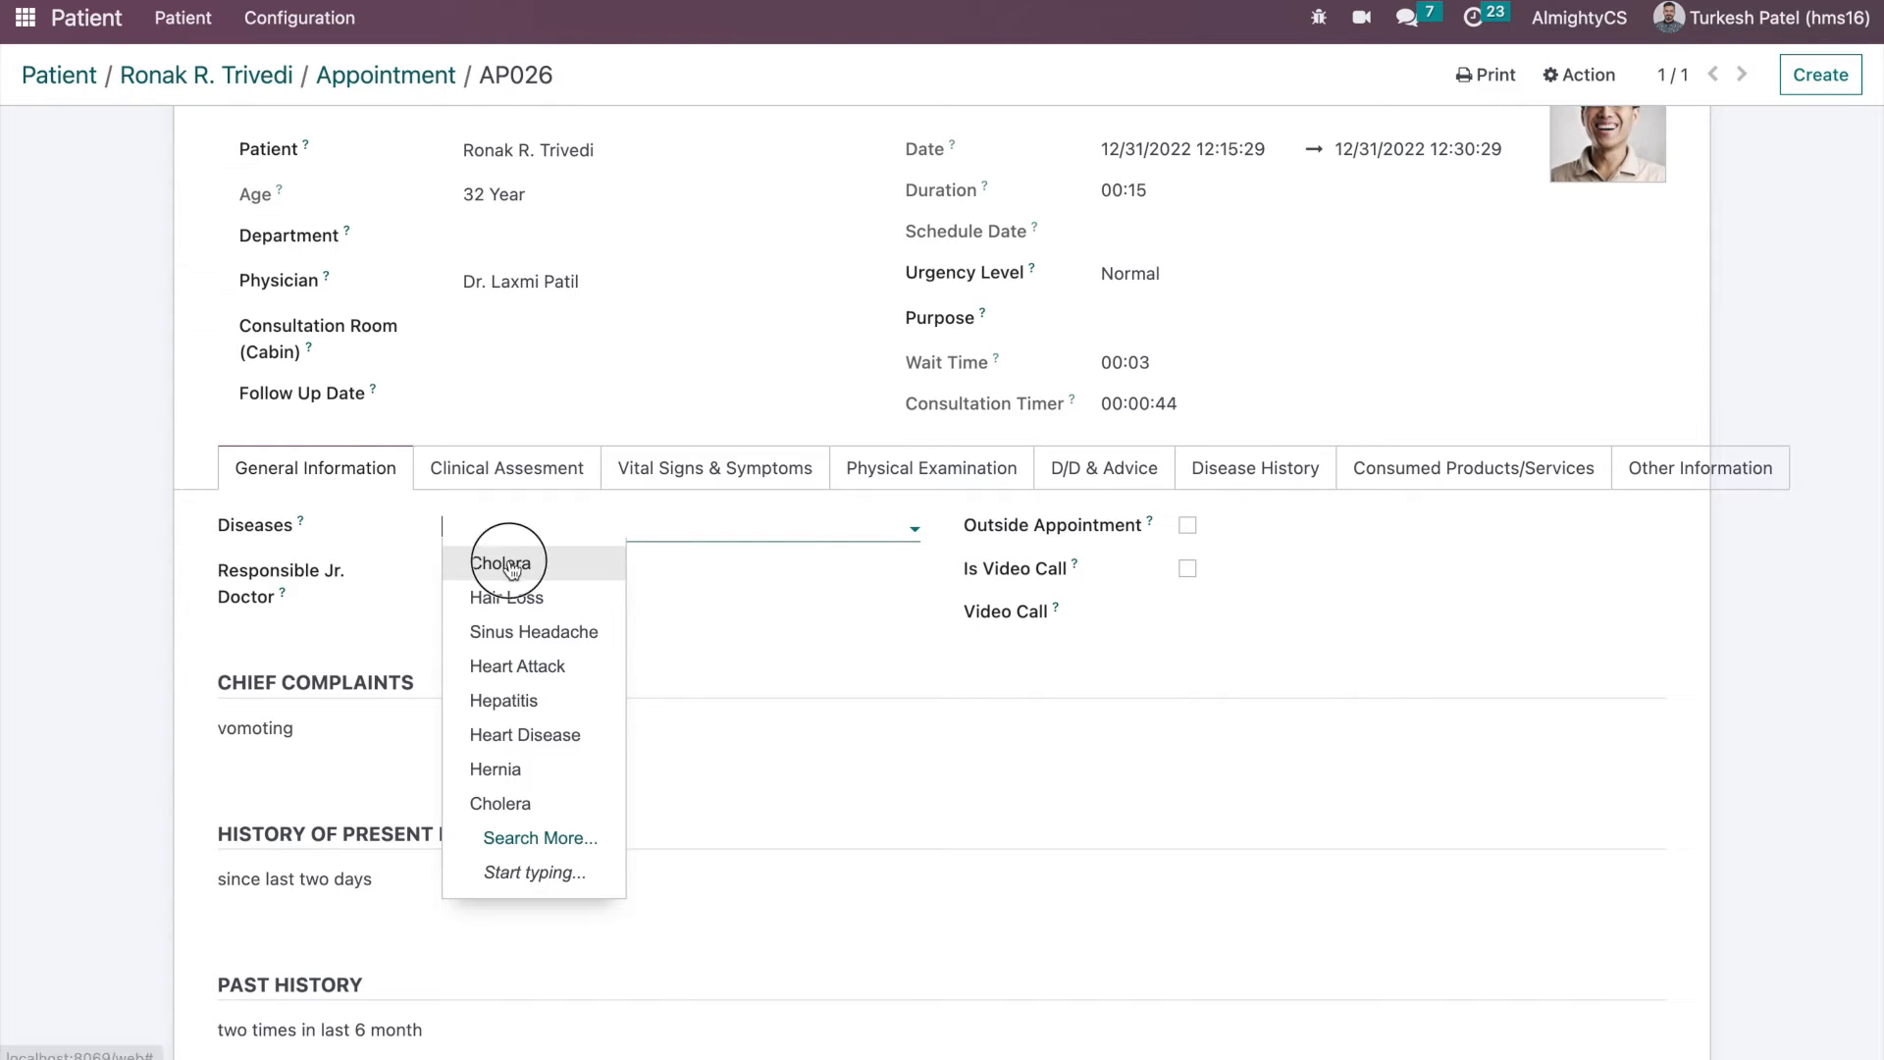
click(511, 567)
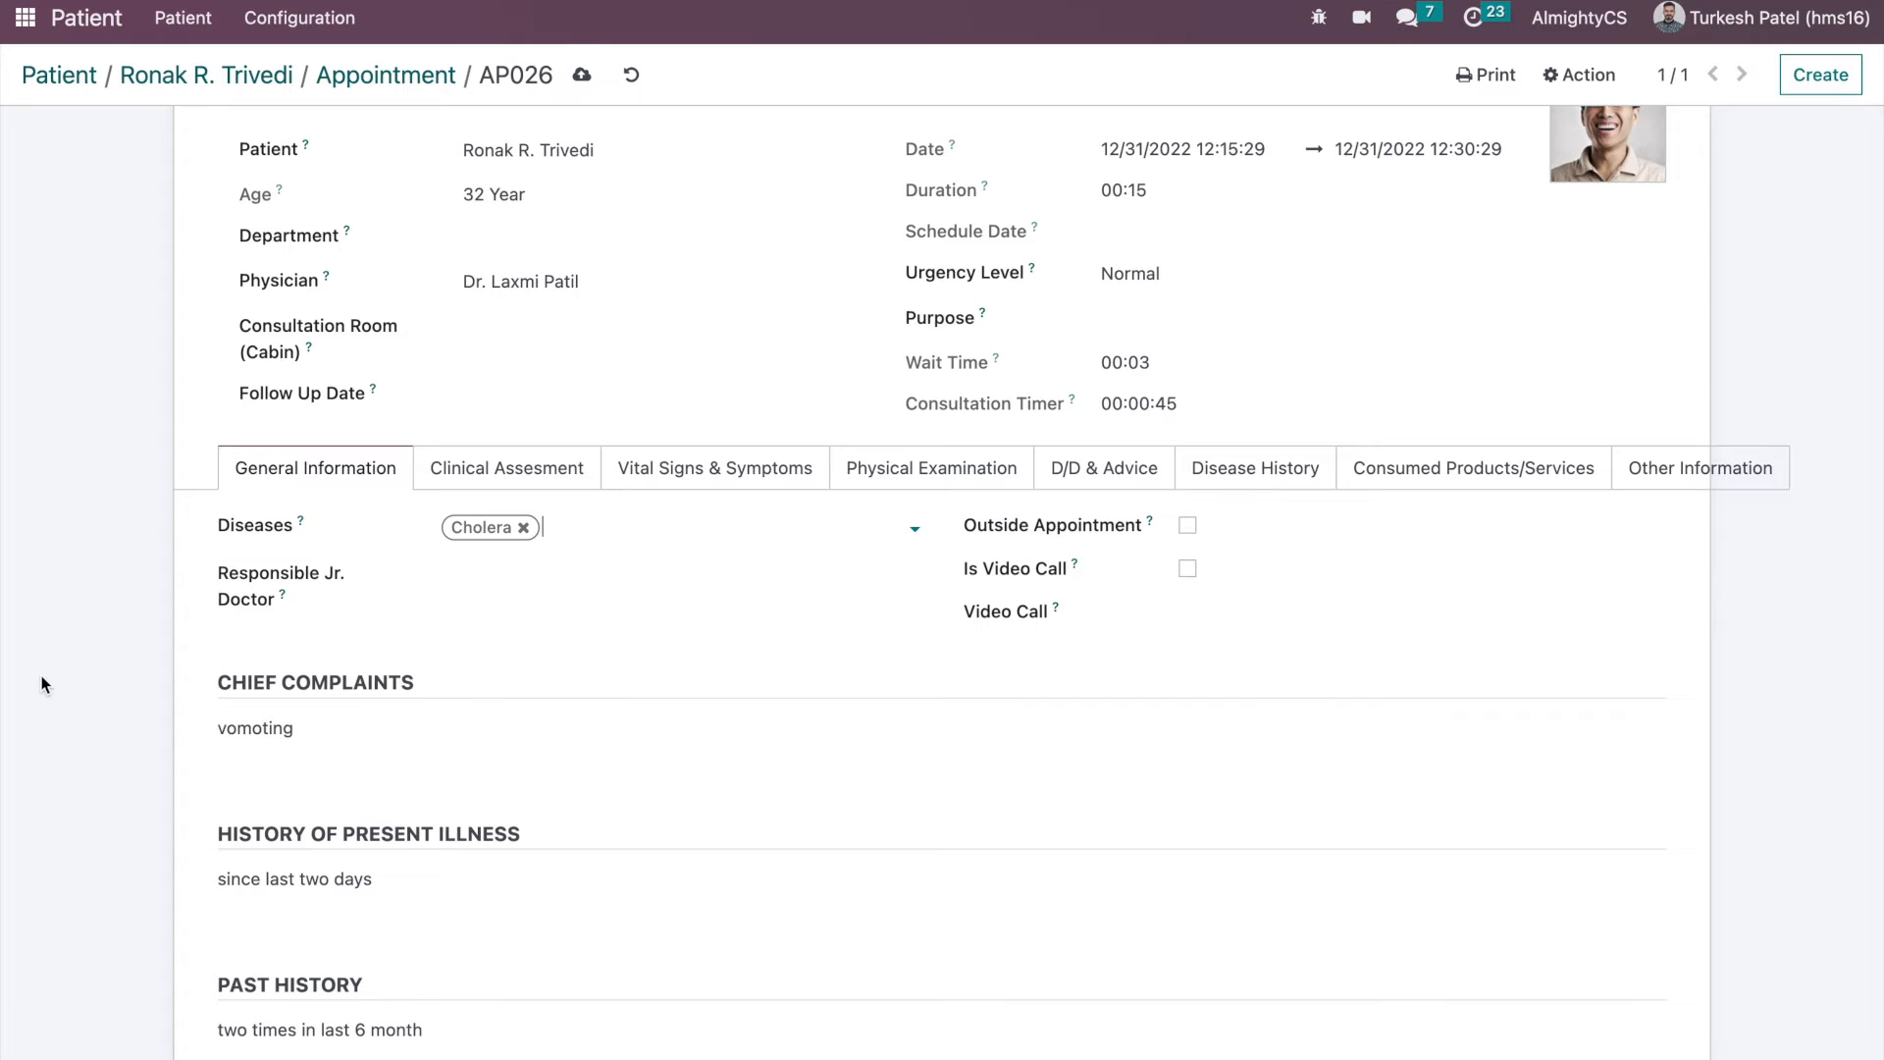
- View the appointment's clinical assessment values and its differential diagnosis field
click(526, 469)
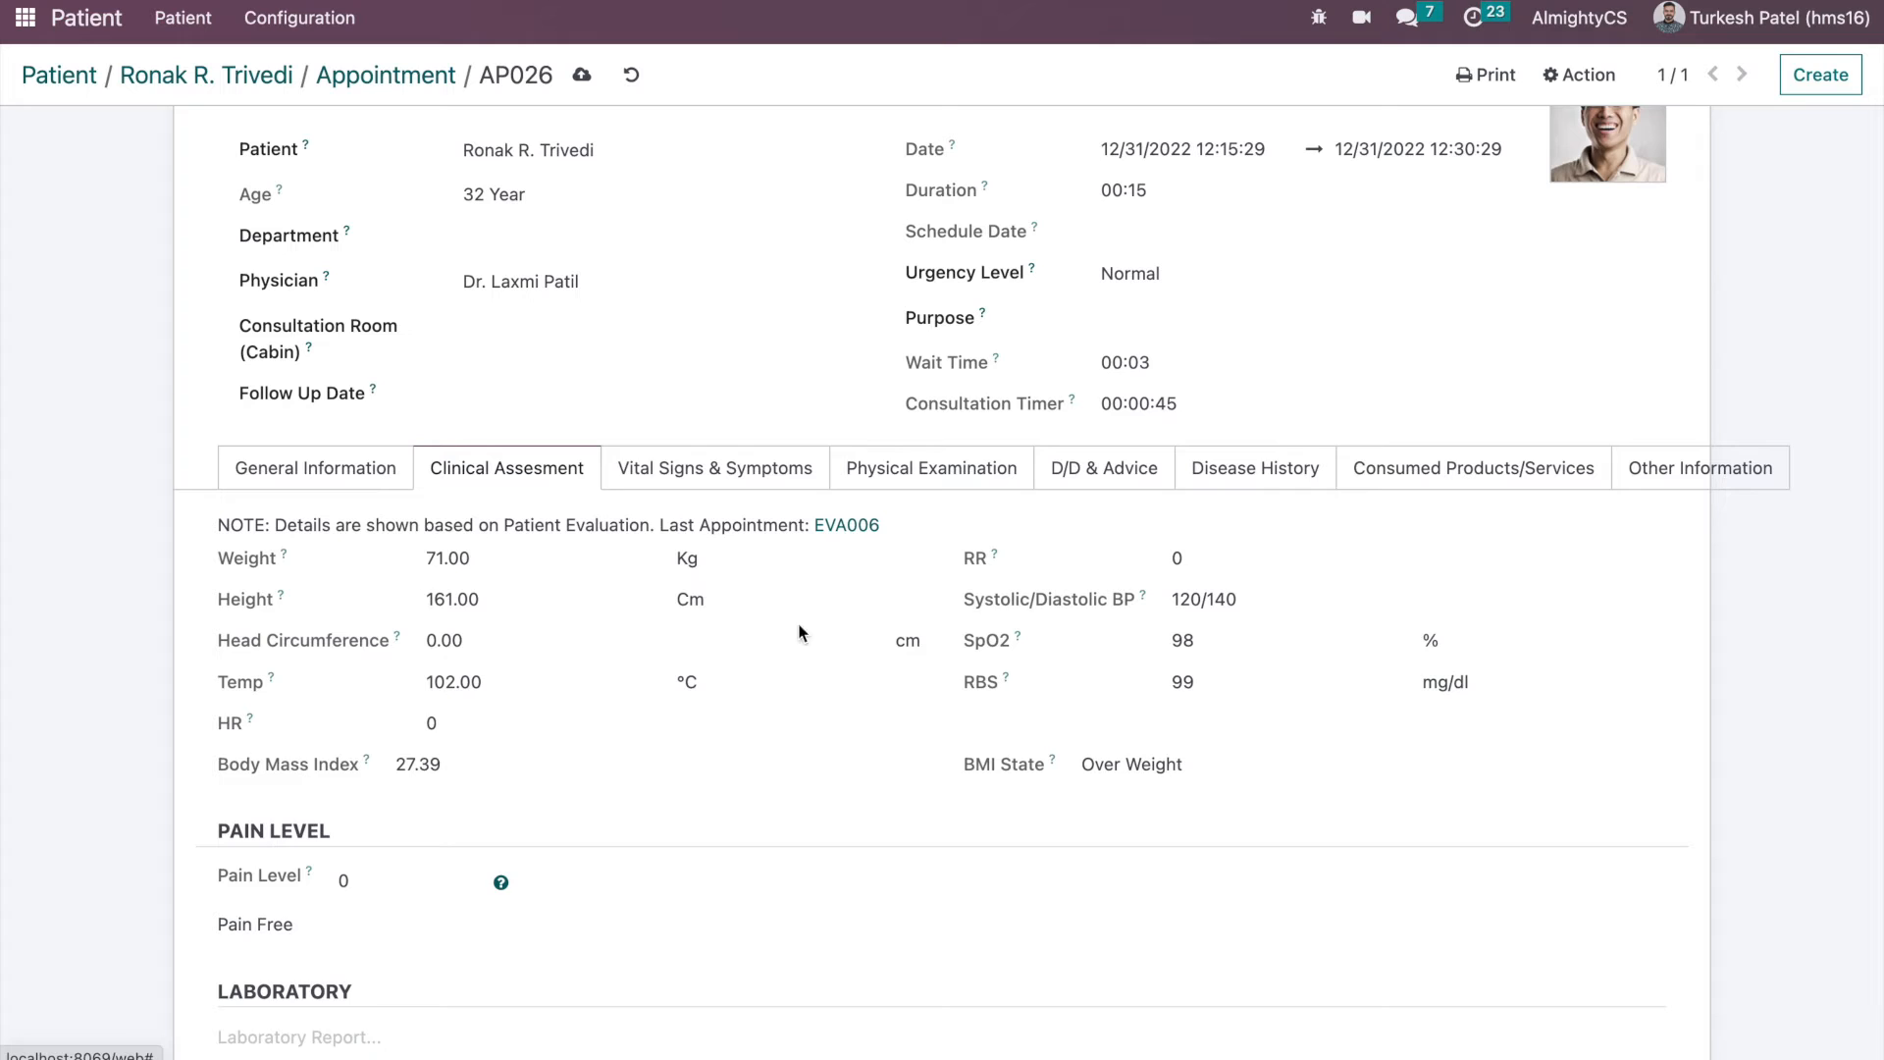
click(1084, 480)
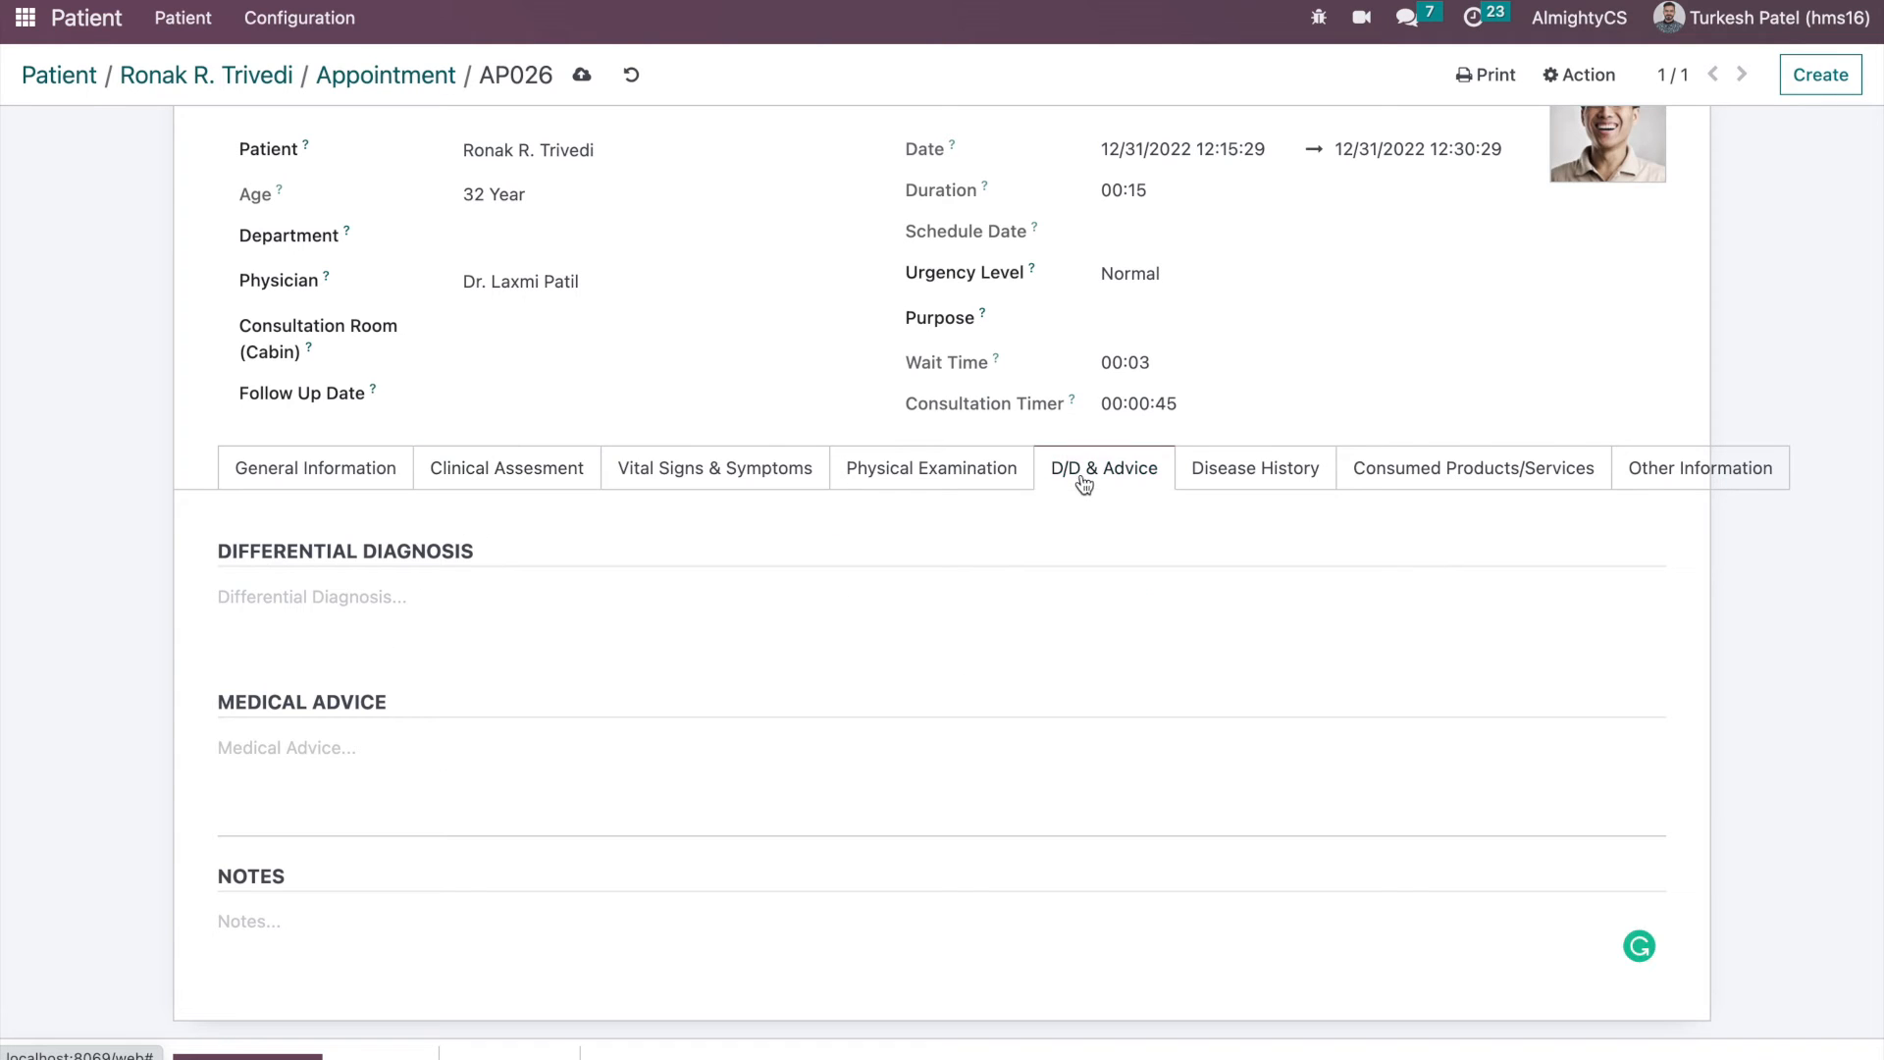
click(668, 609)
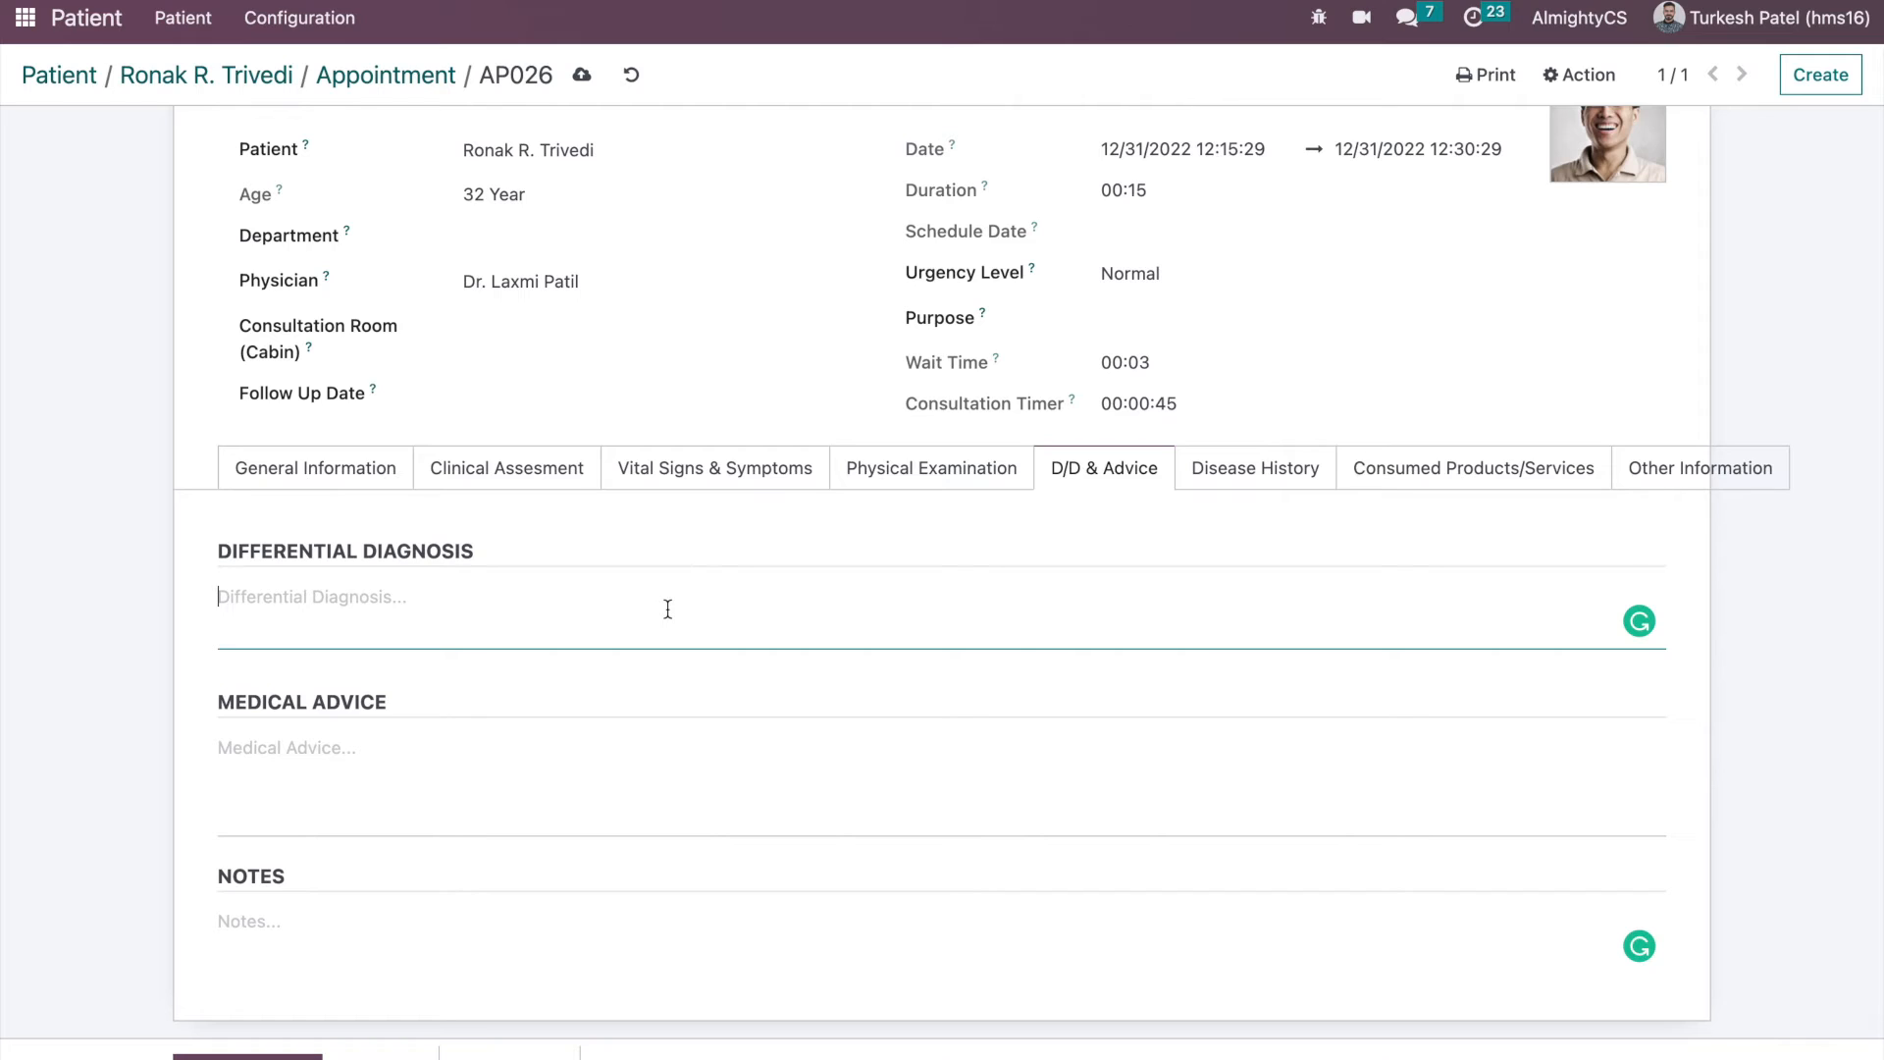
click(563, 752)
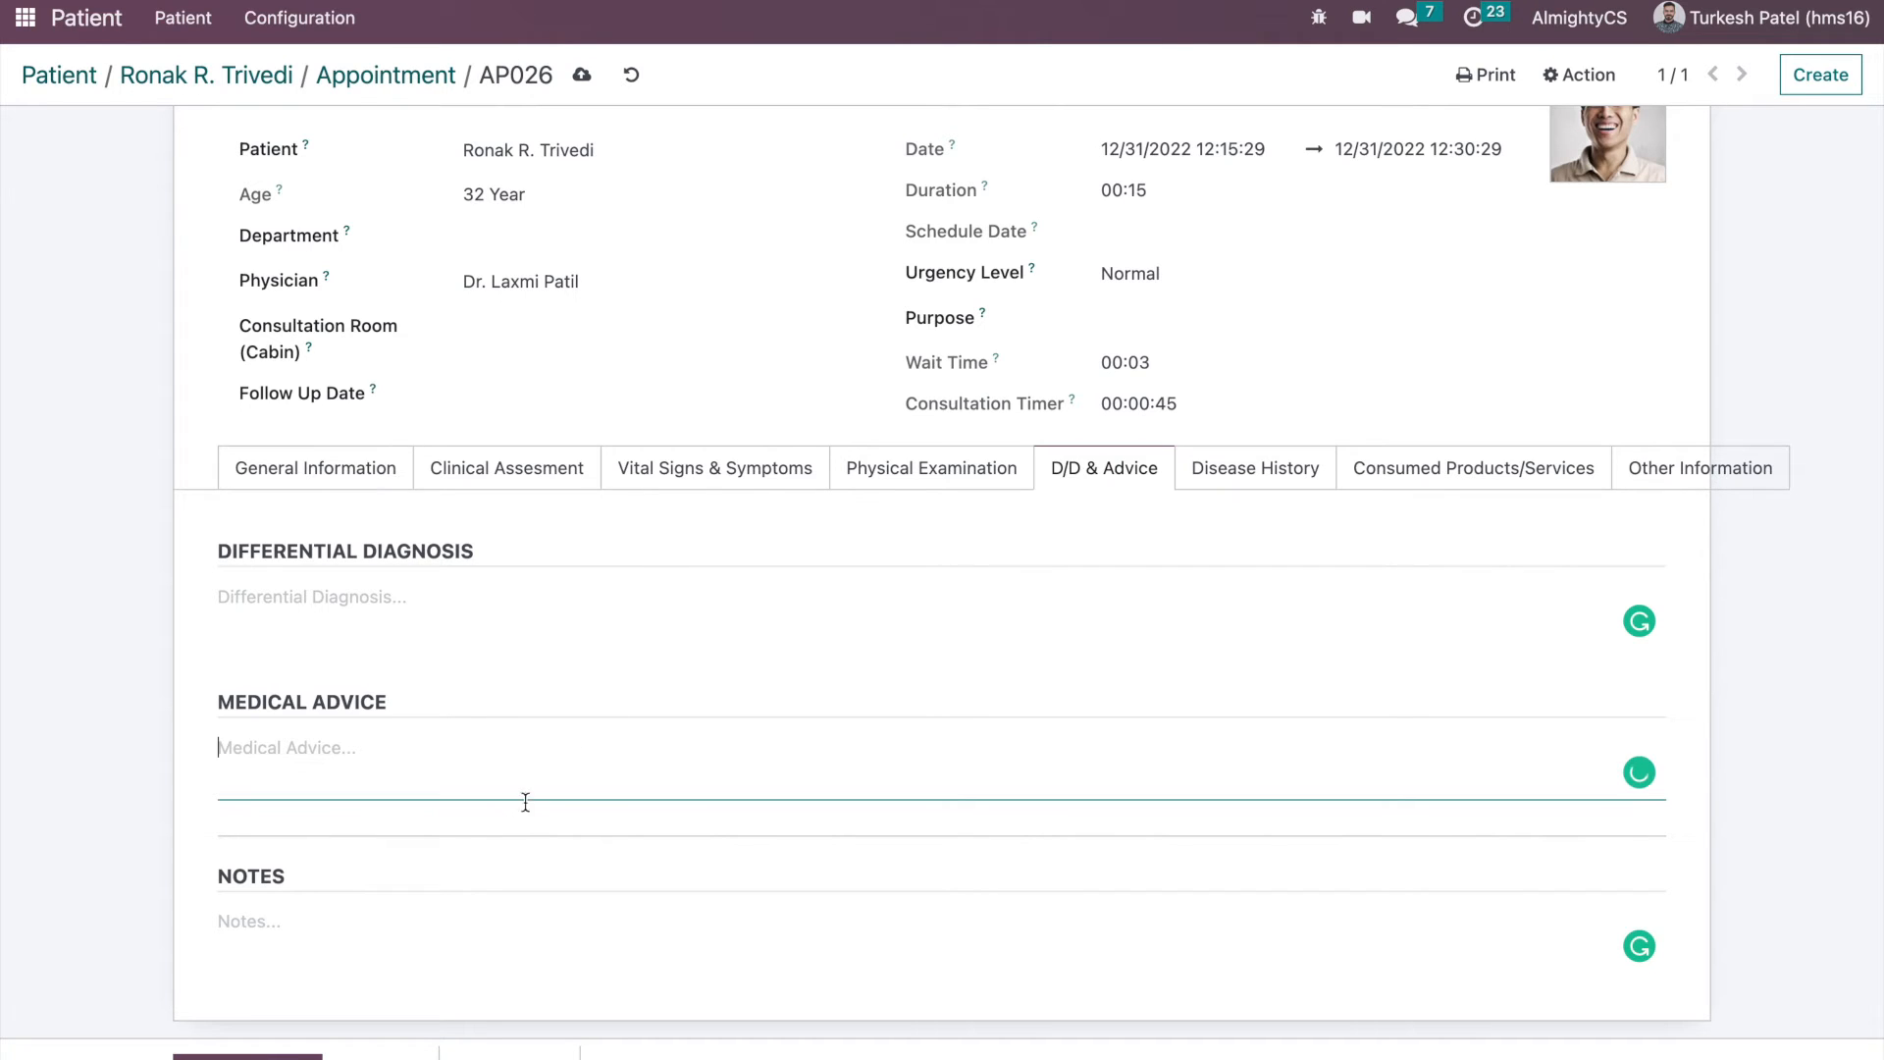
text(asd)
key(ctrl+a)
key(BackSpace)
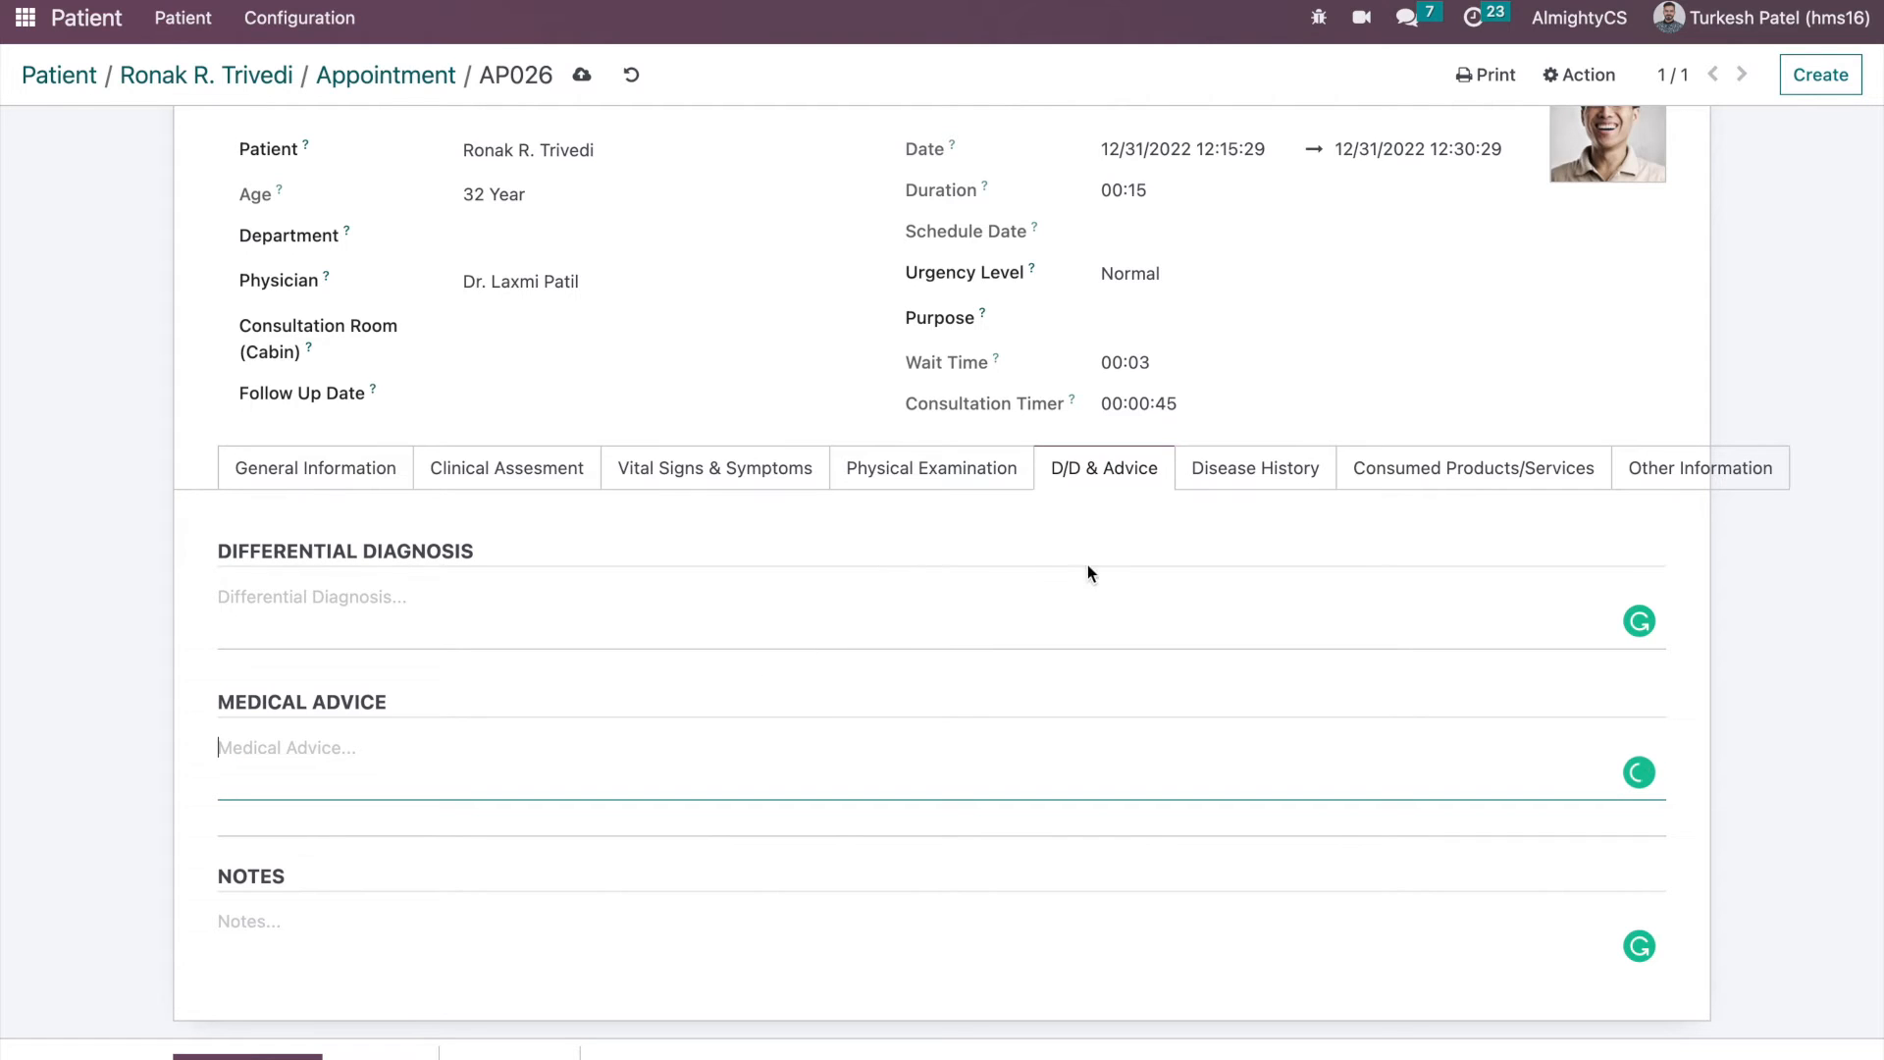
- Add [ALMIGHTYCS-M12] Lopamide with quantity 2 to the appointment's consumed products/services and save the appointment
click(1220, 471)
click(1349, 475)
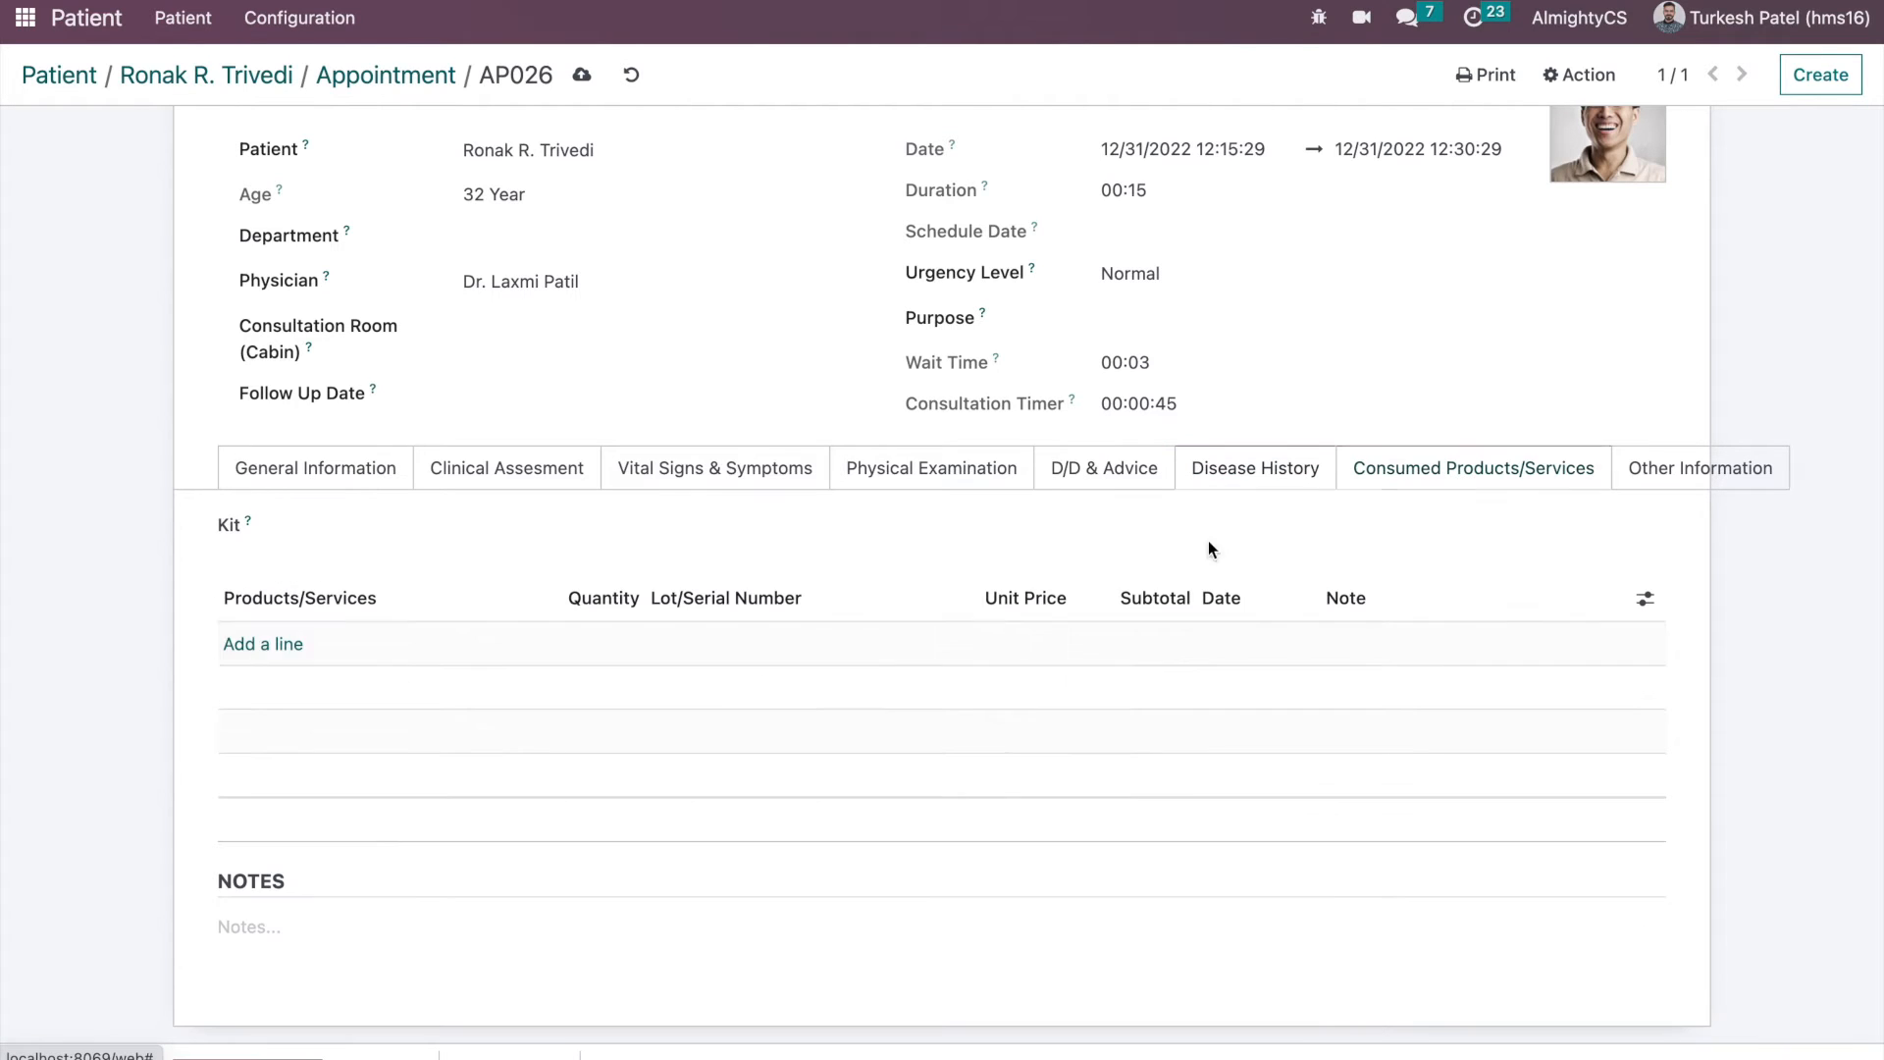
click(242, 649)
click(359, 644)
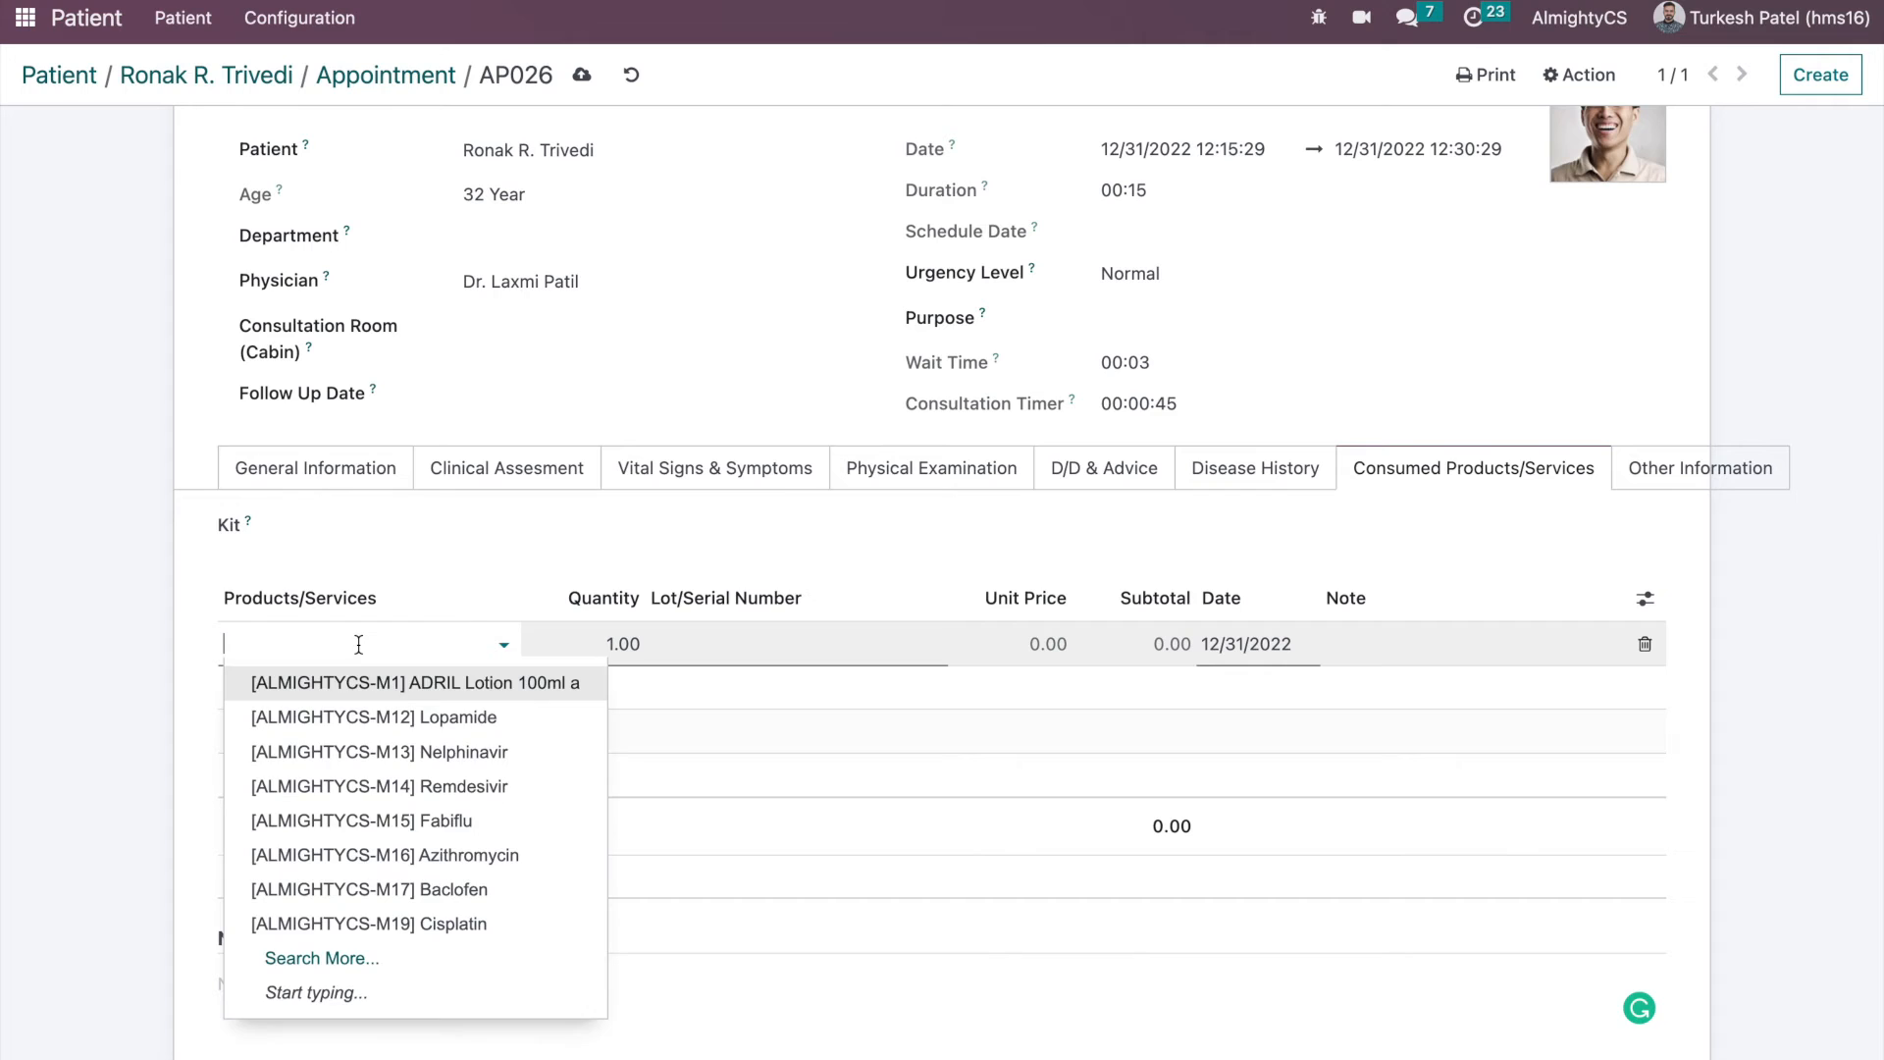
click(362, 716)
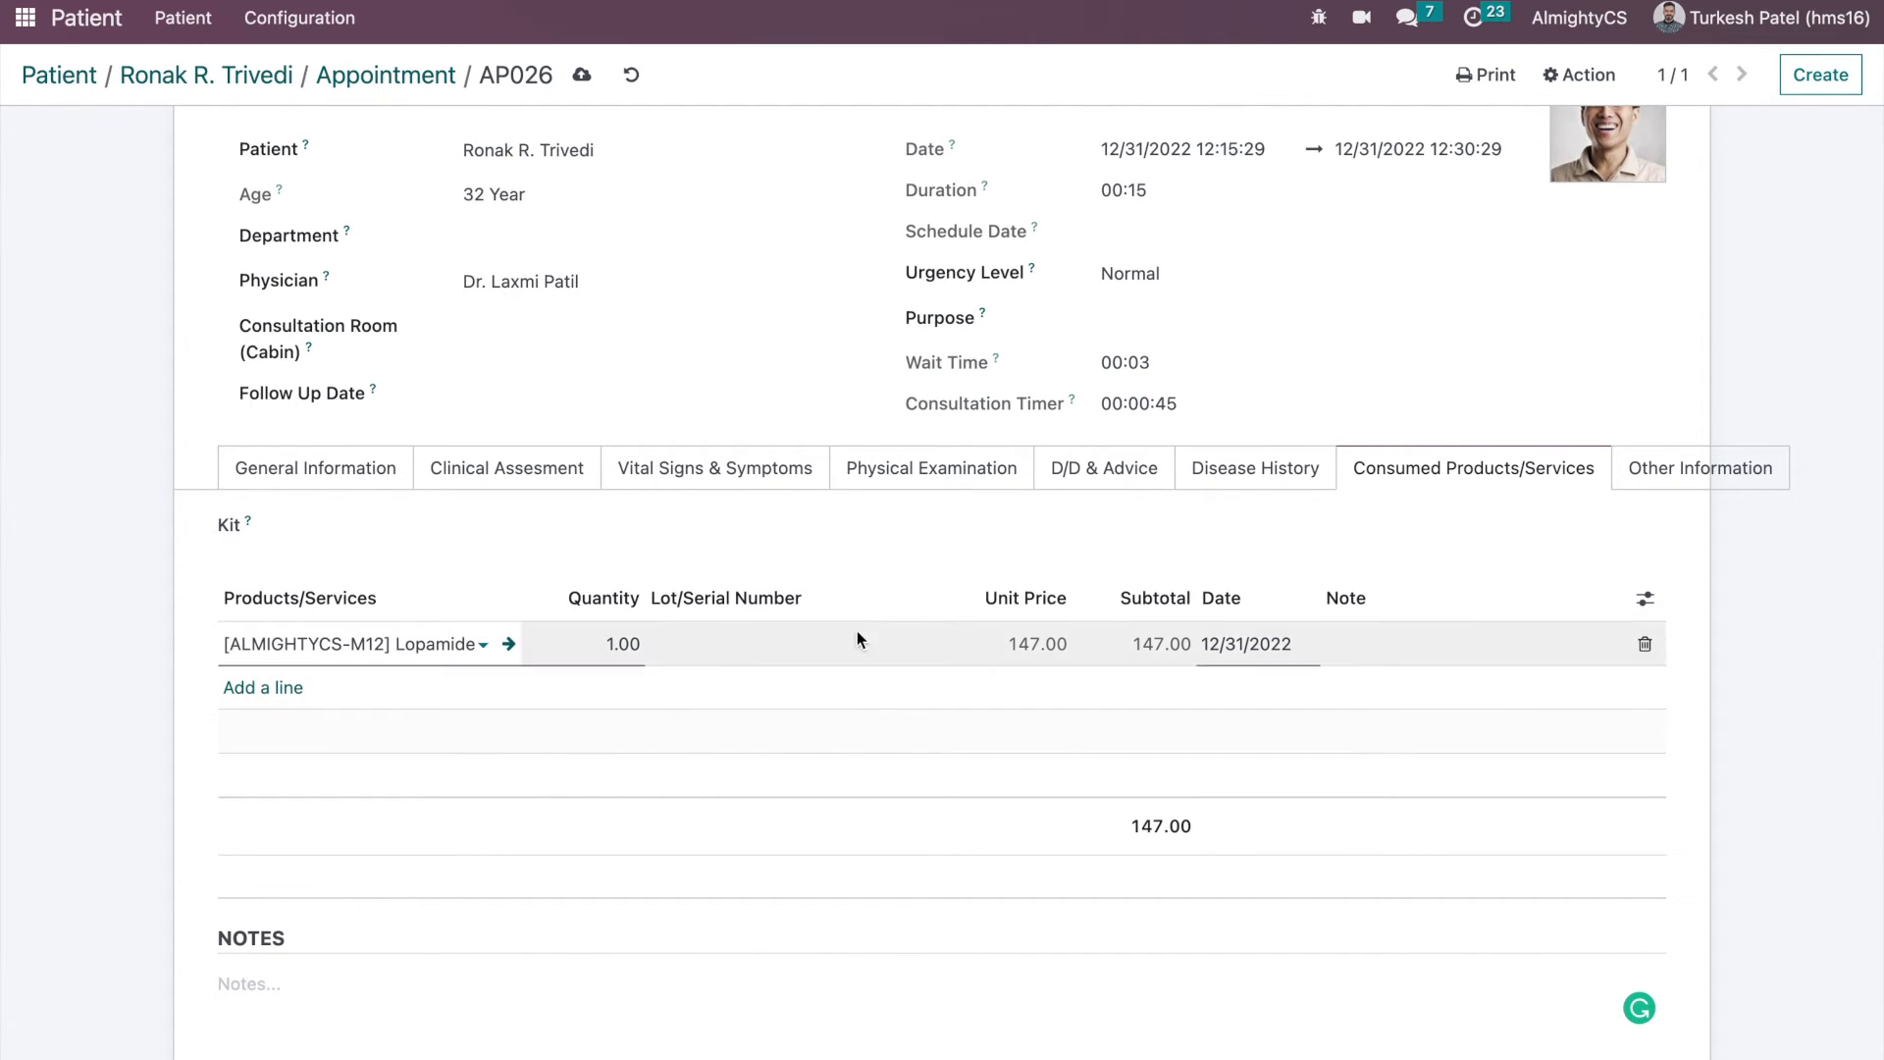
click(603, 641)
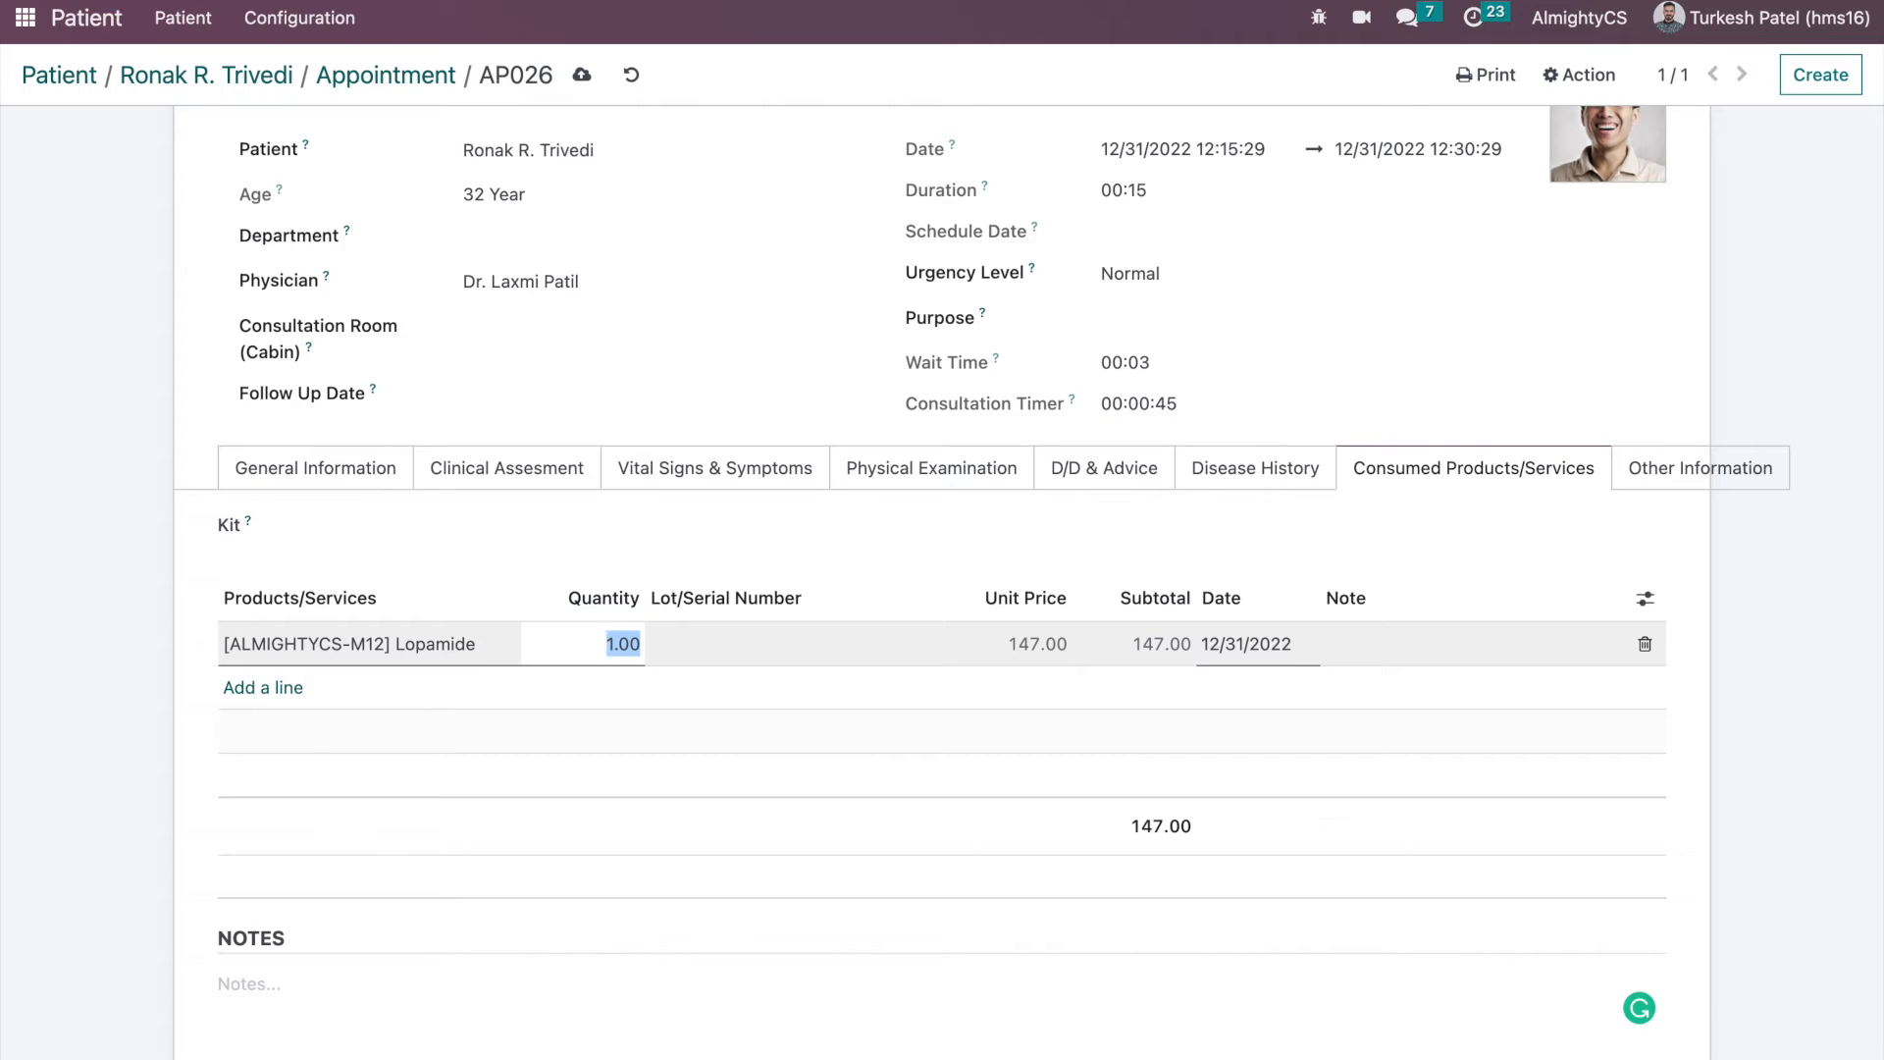
text(2)
click(830, 514)
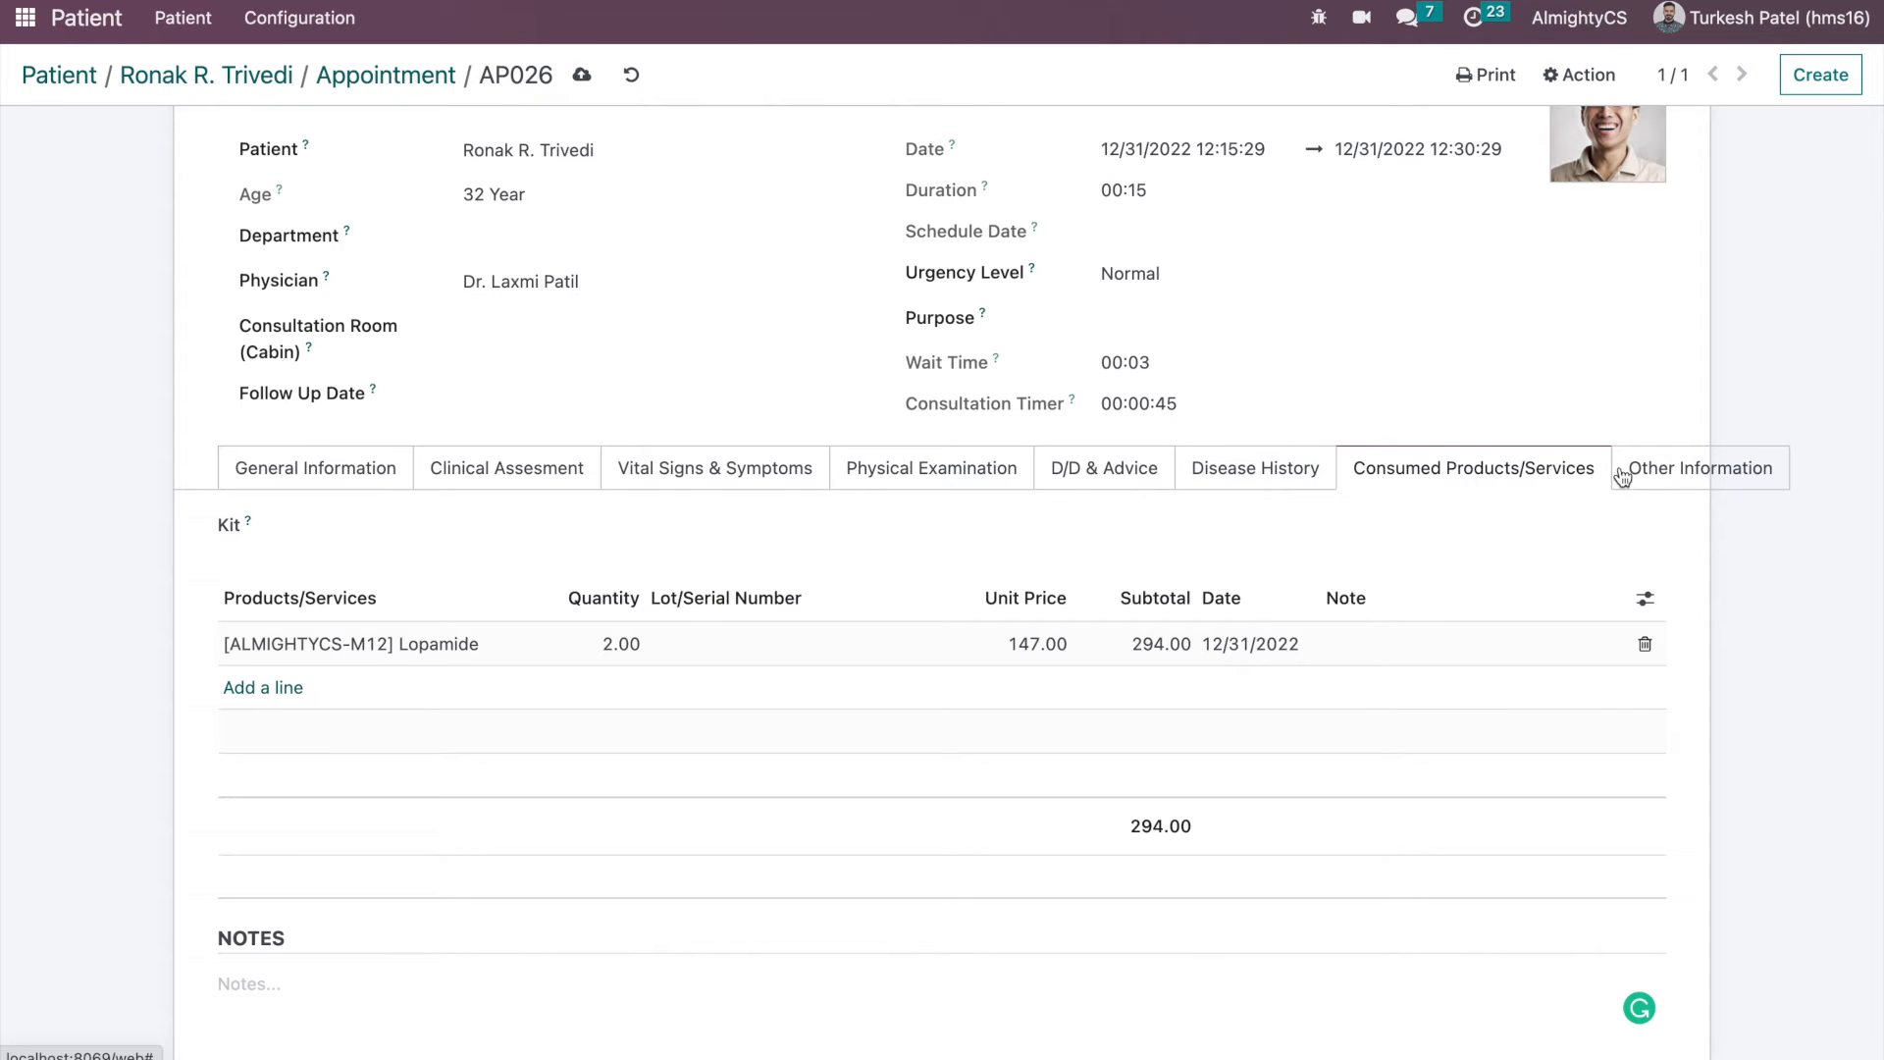
mouse_move(922, 606)
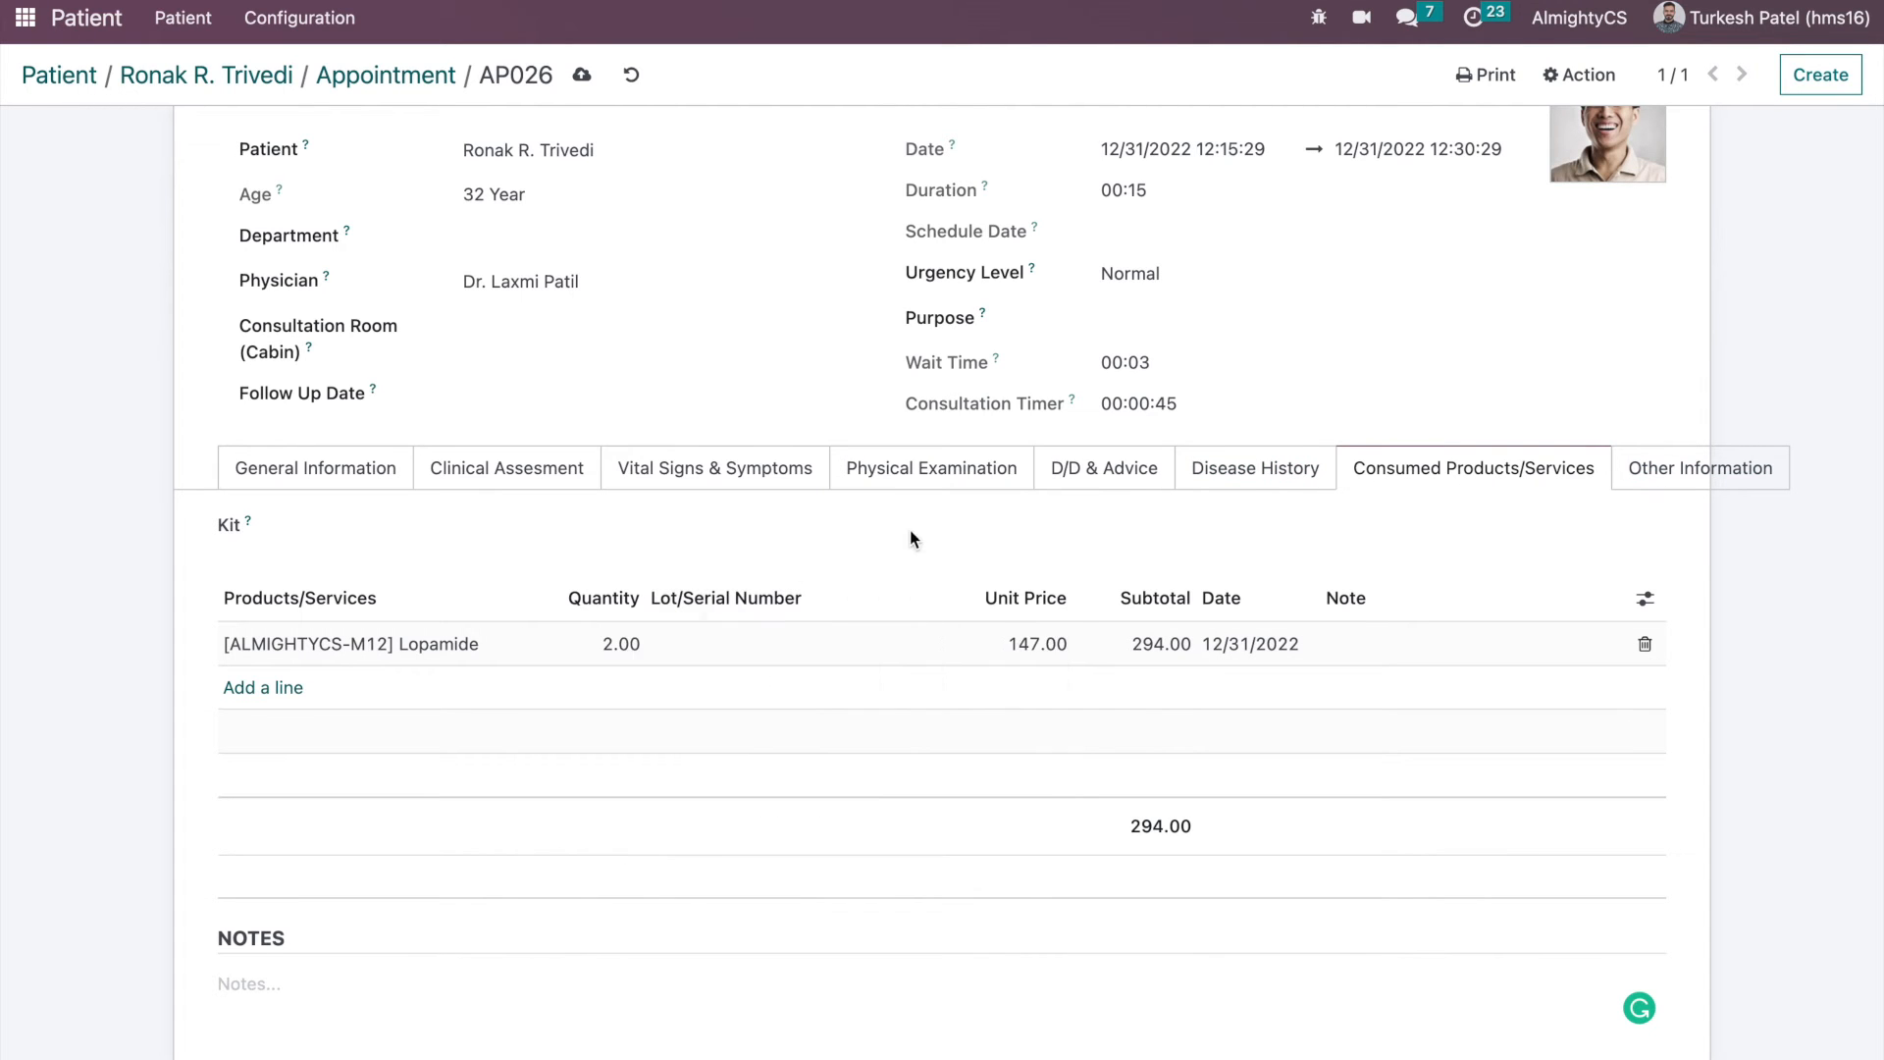
scroll(755, 628, up, 2)
scroll(756, 626, up, 4)
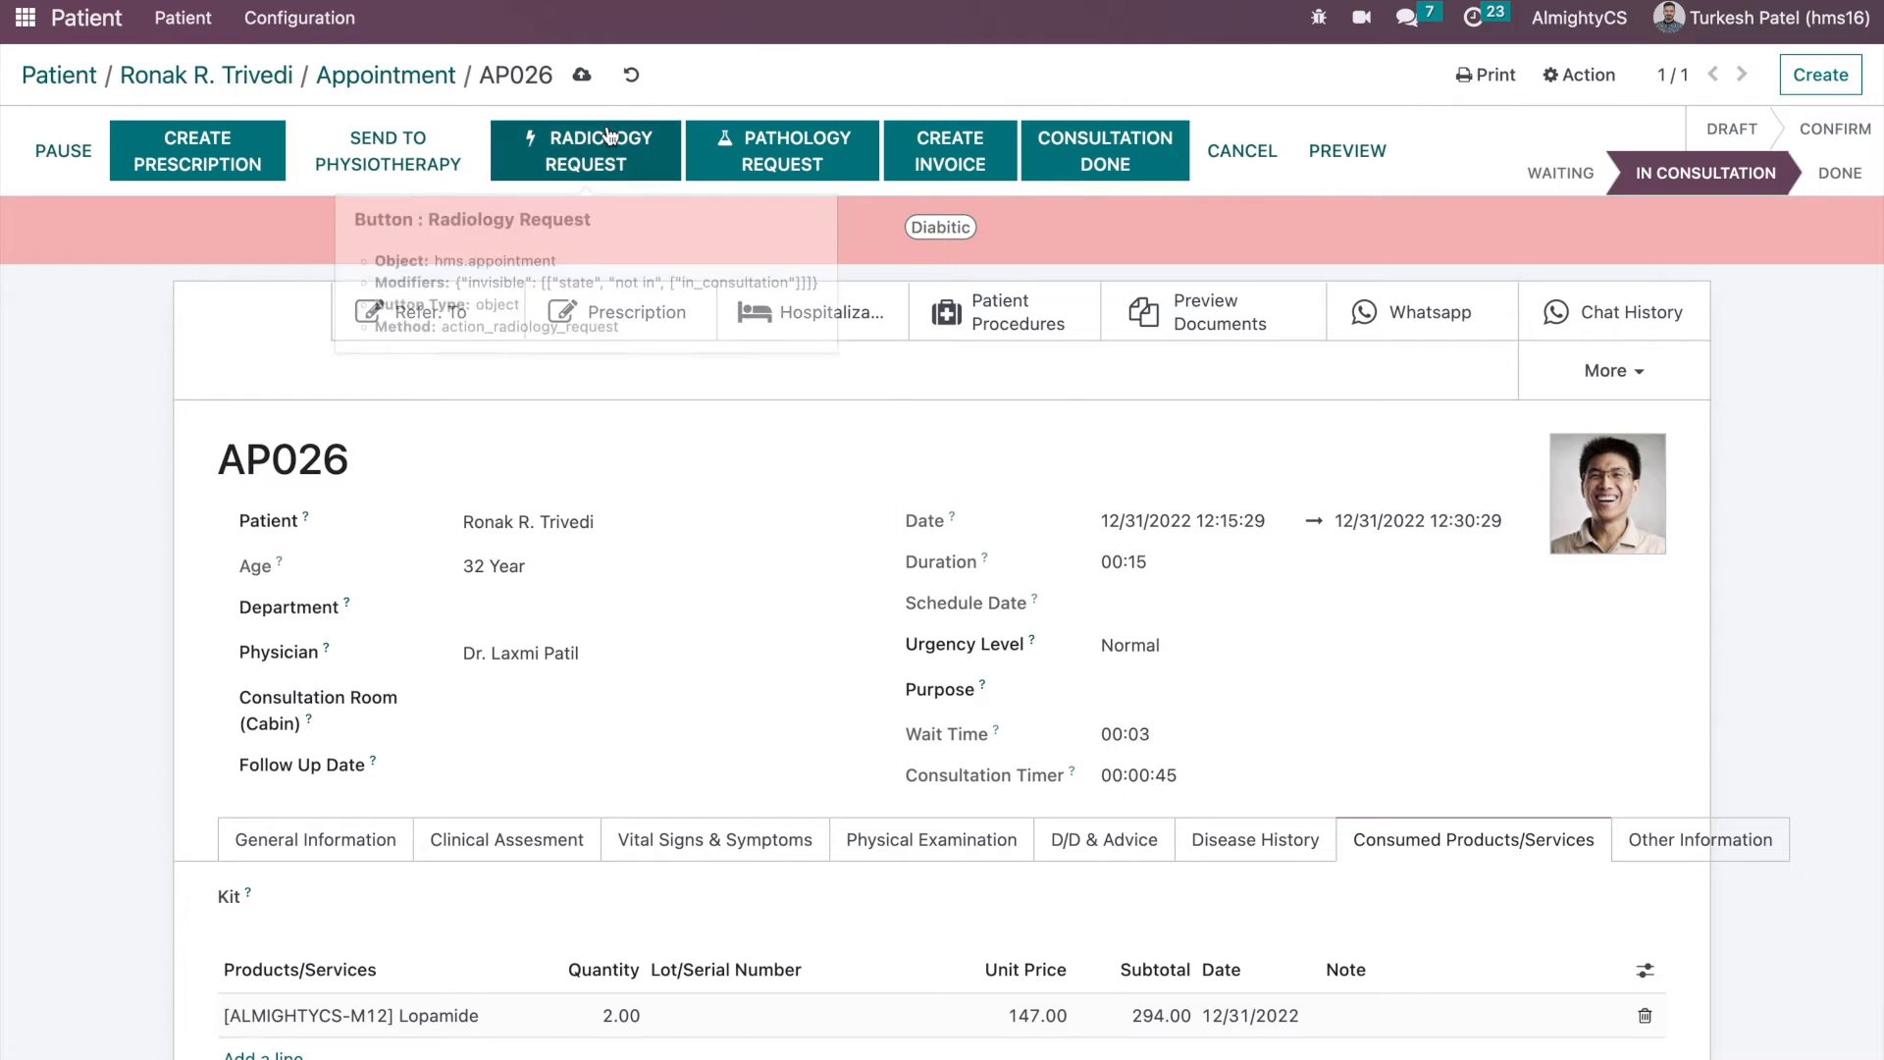
click(580, 78)
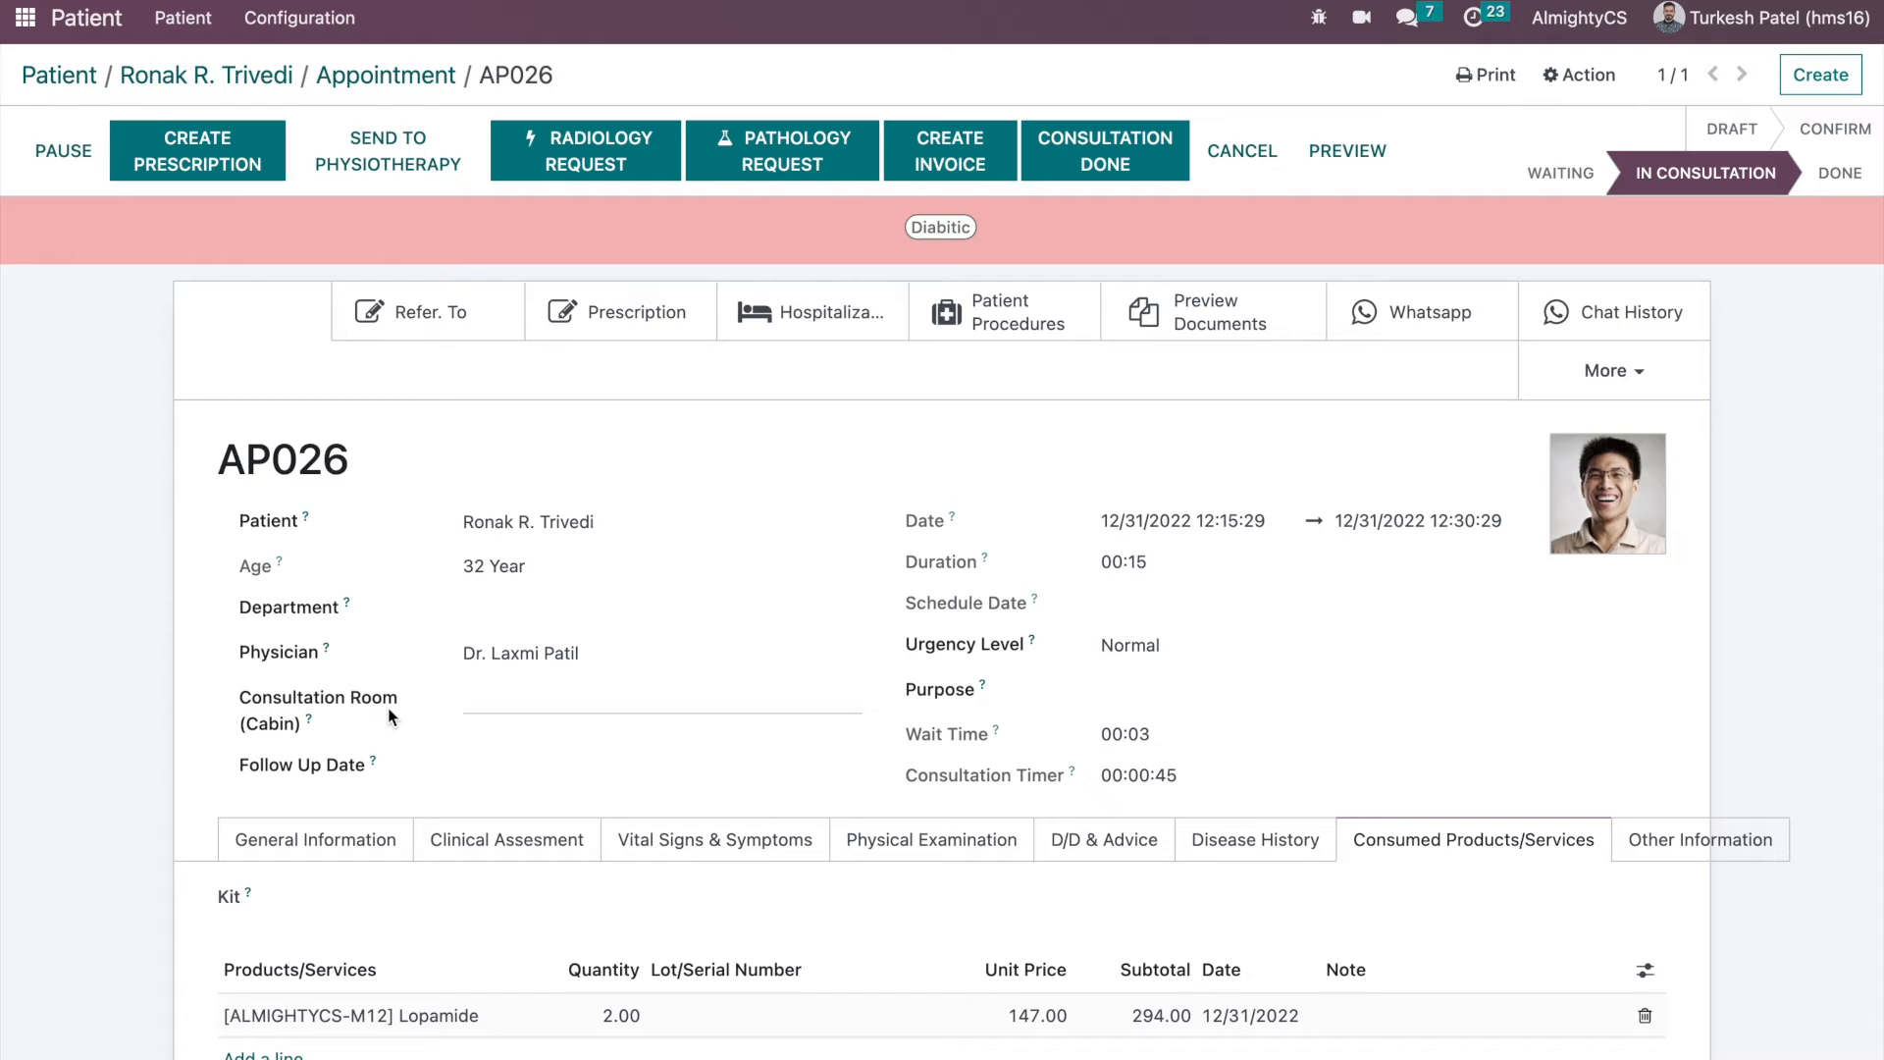
- Create a pathology request from the appointment with the Hemogram [HEMOGRAM] test, save it and submit the request
click(766, 163)
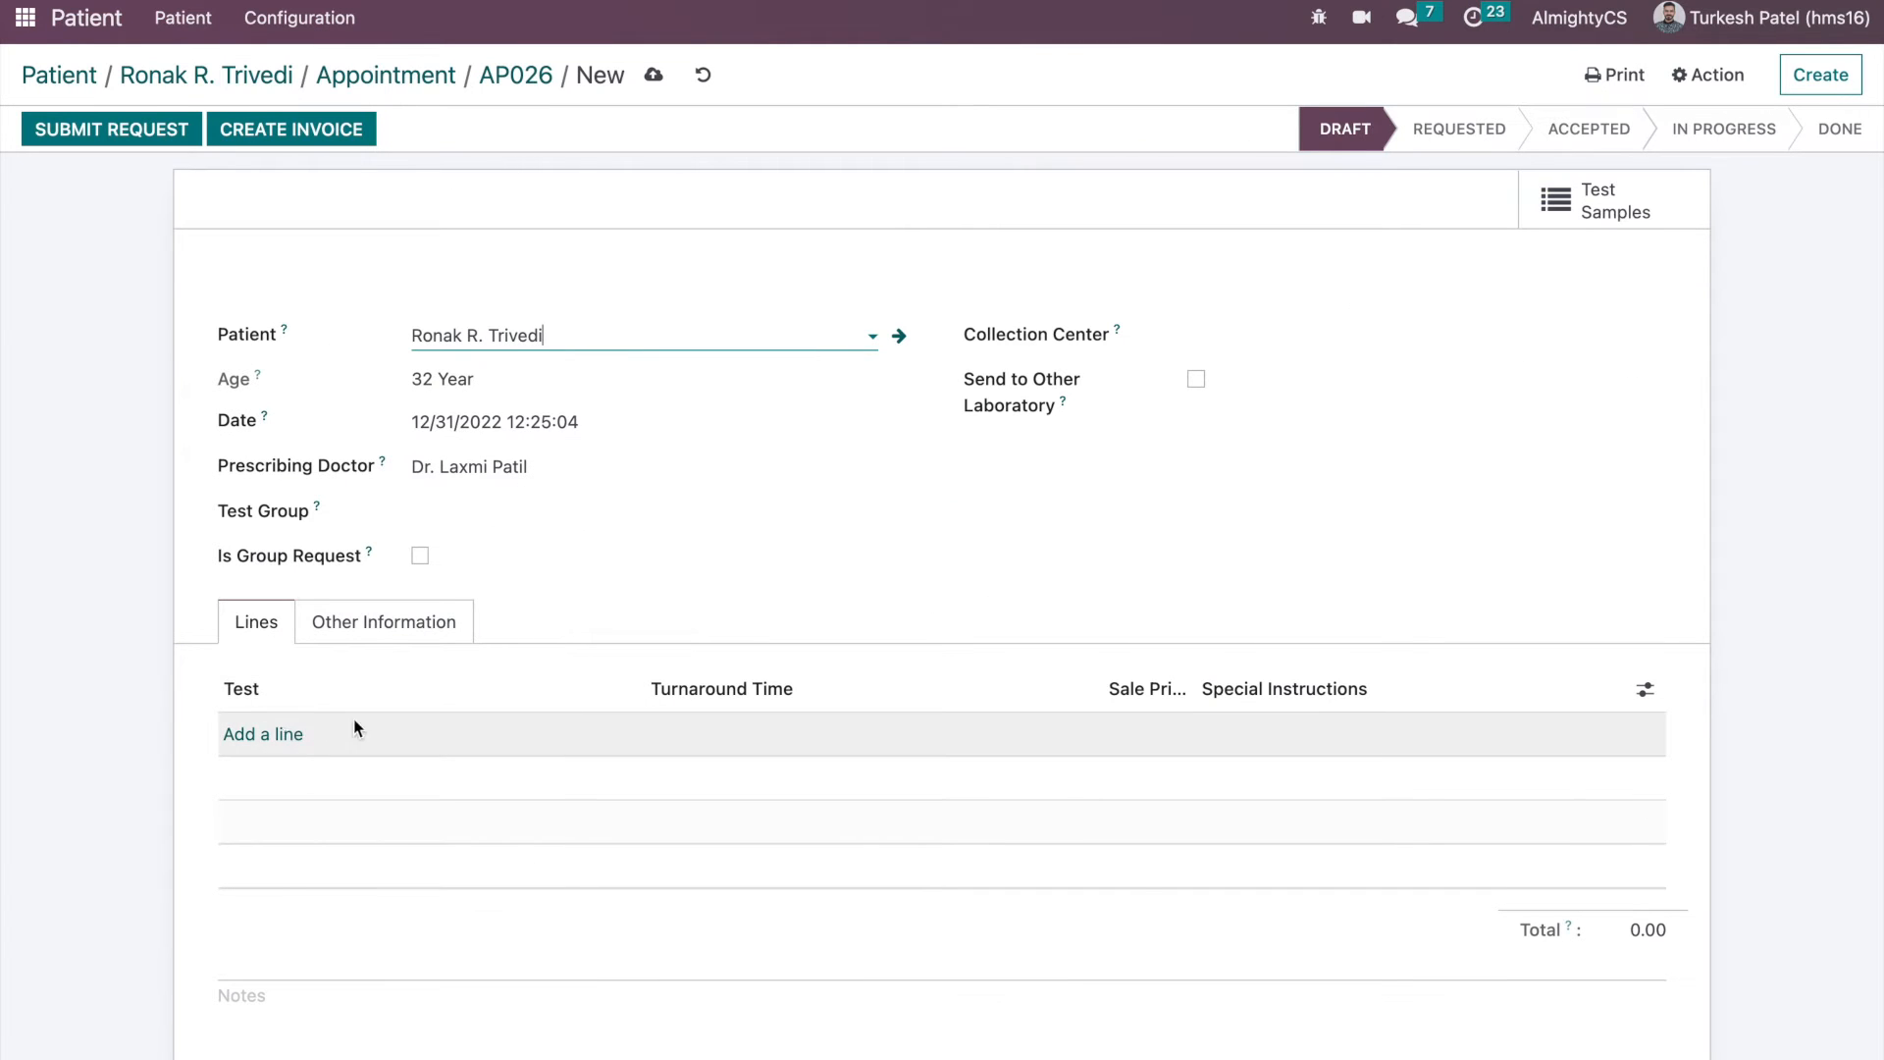
click(258, 736)
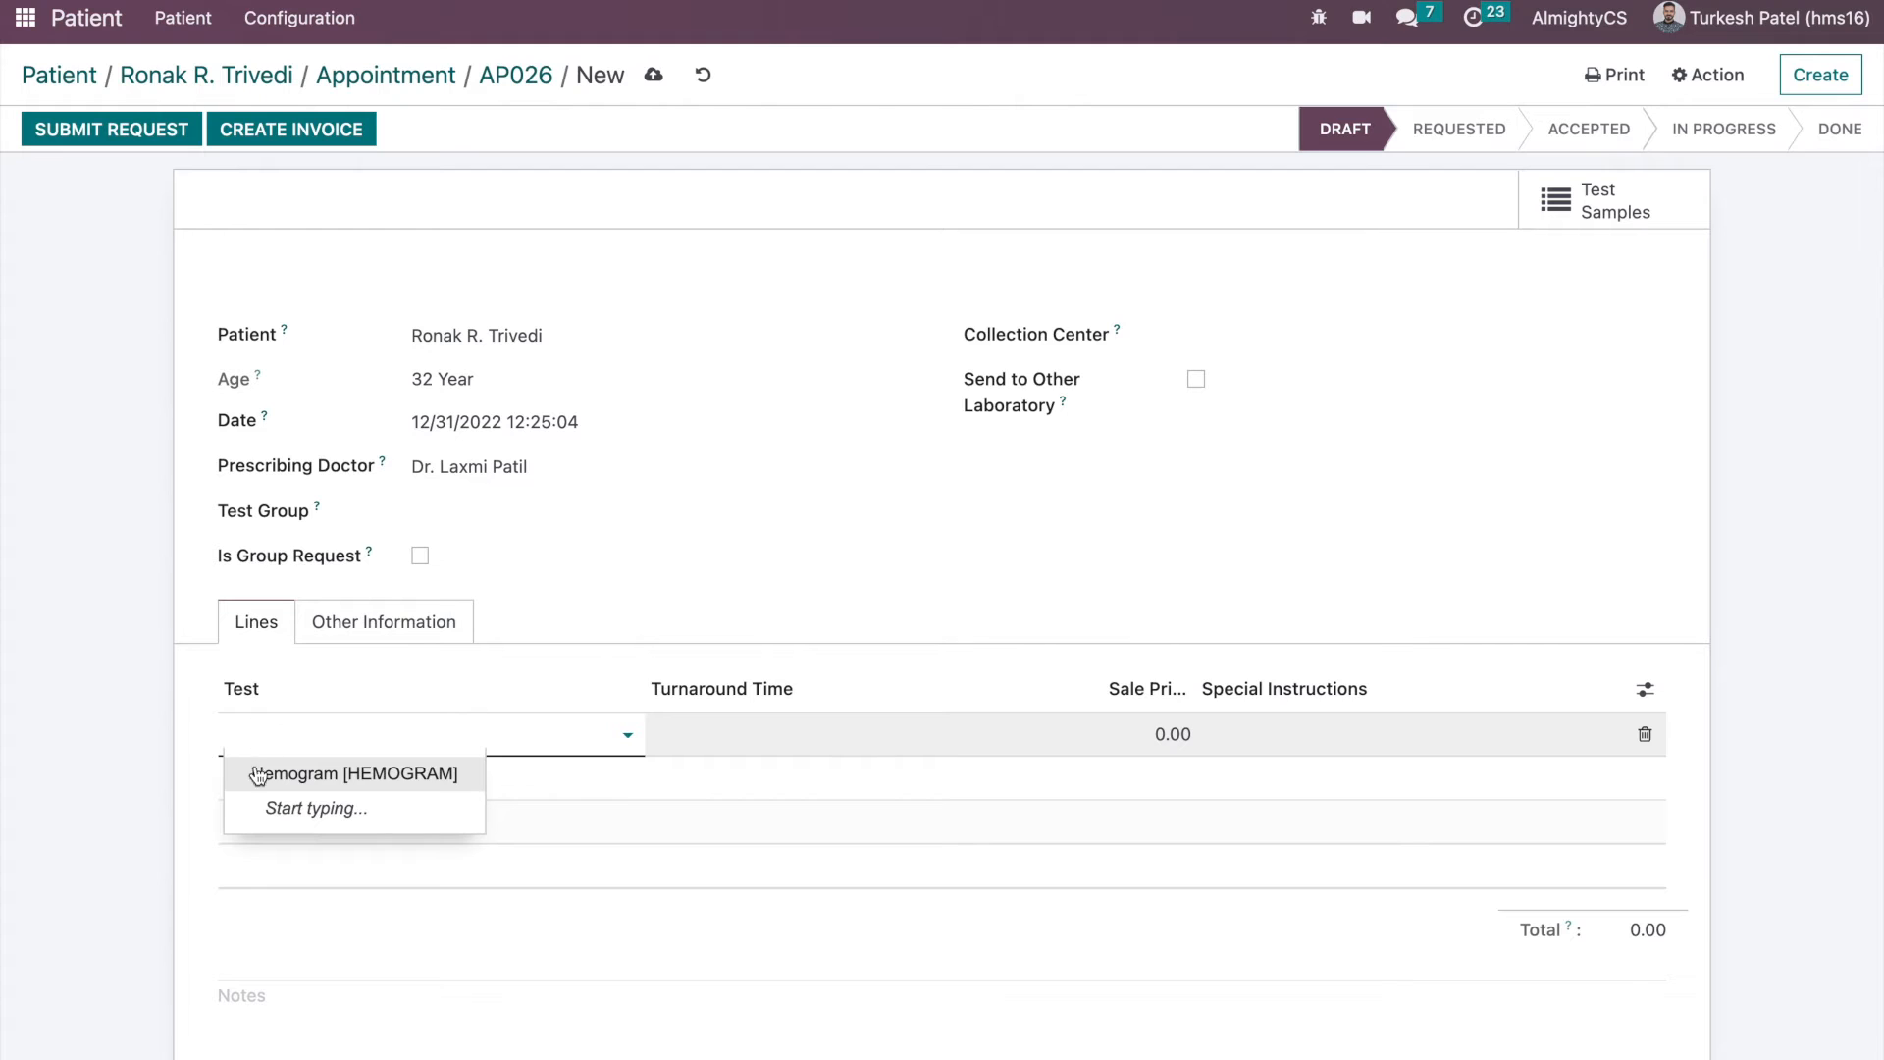
click(258, 779)
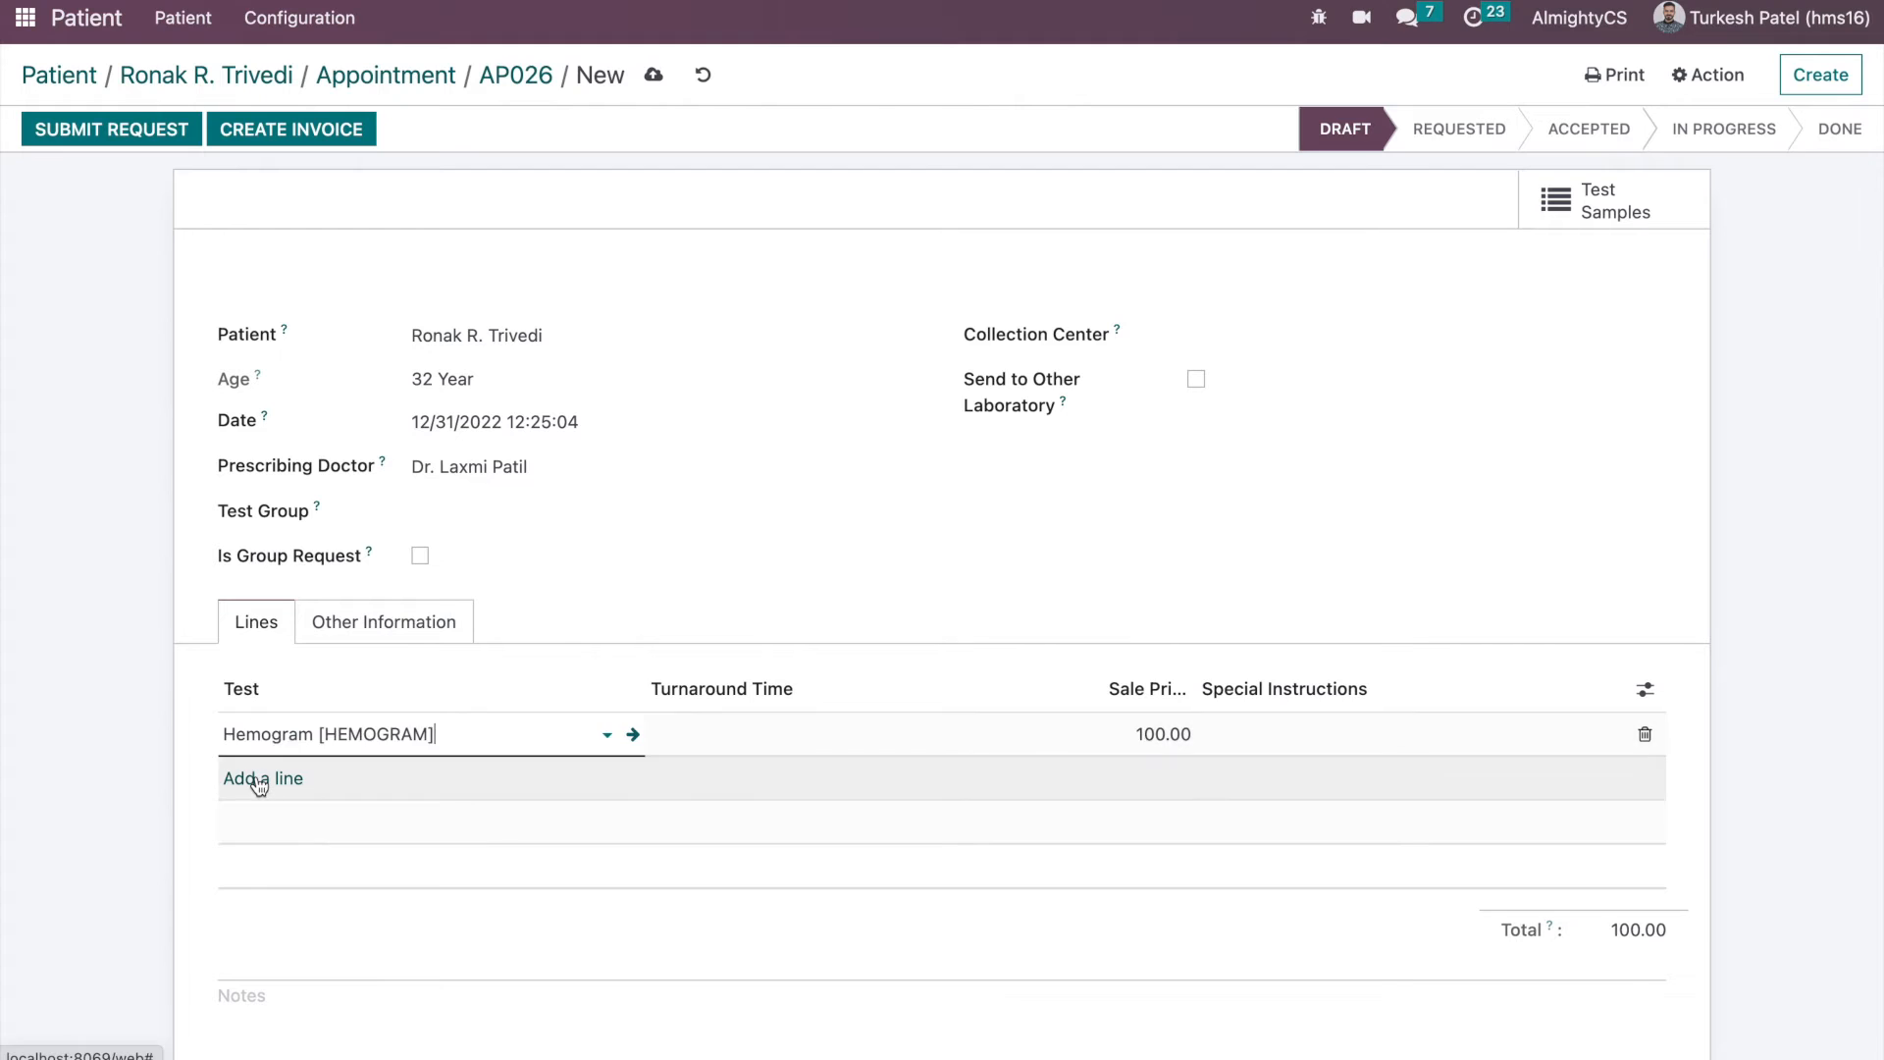
click(651, 77)
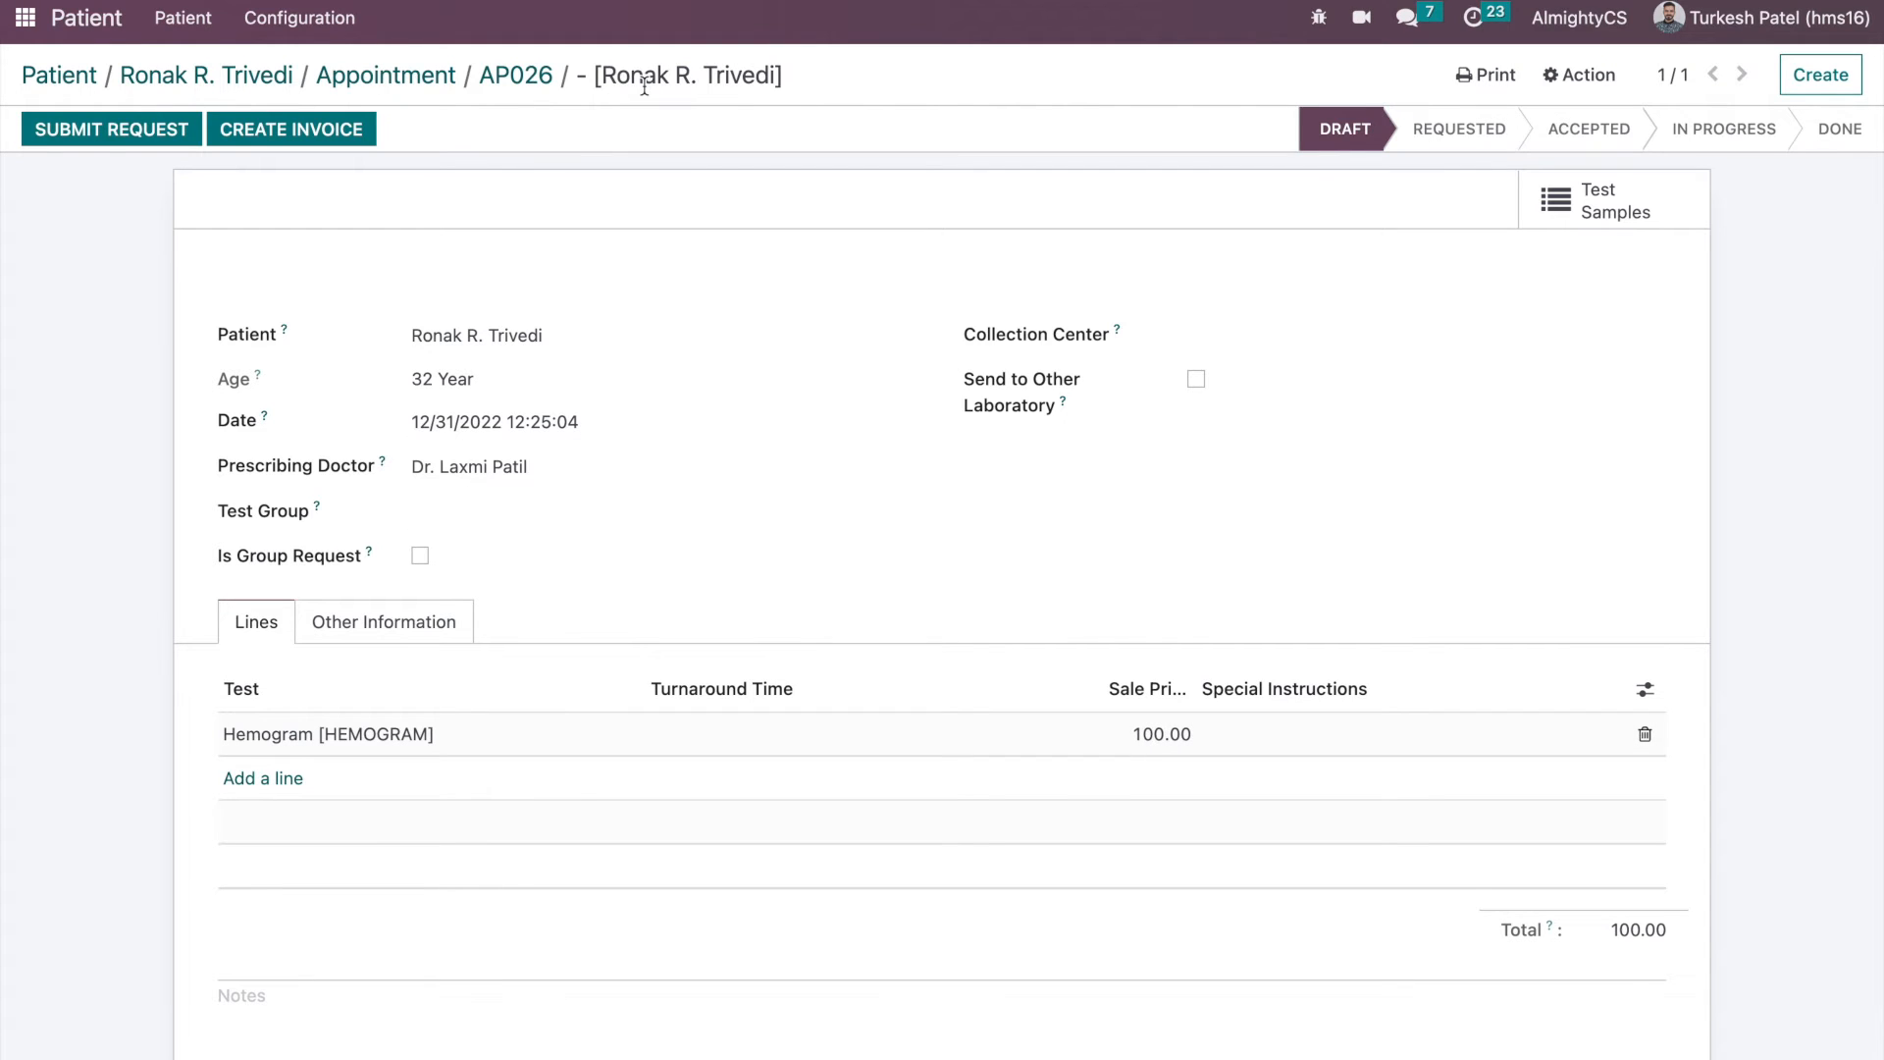
click(117, 129)
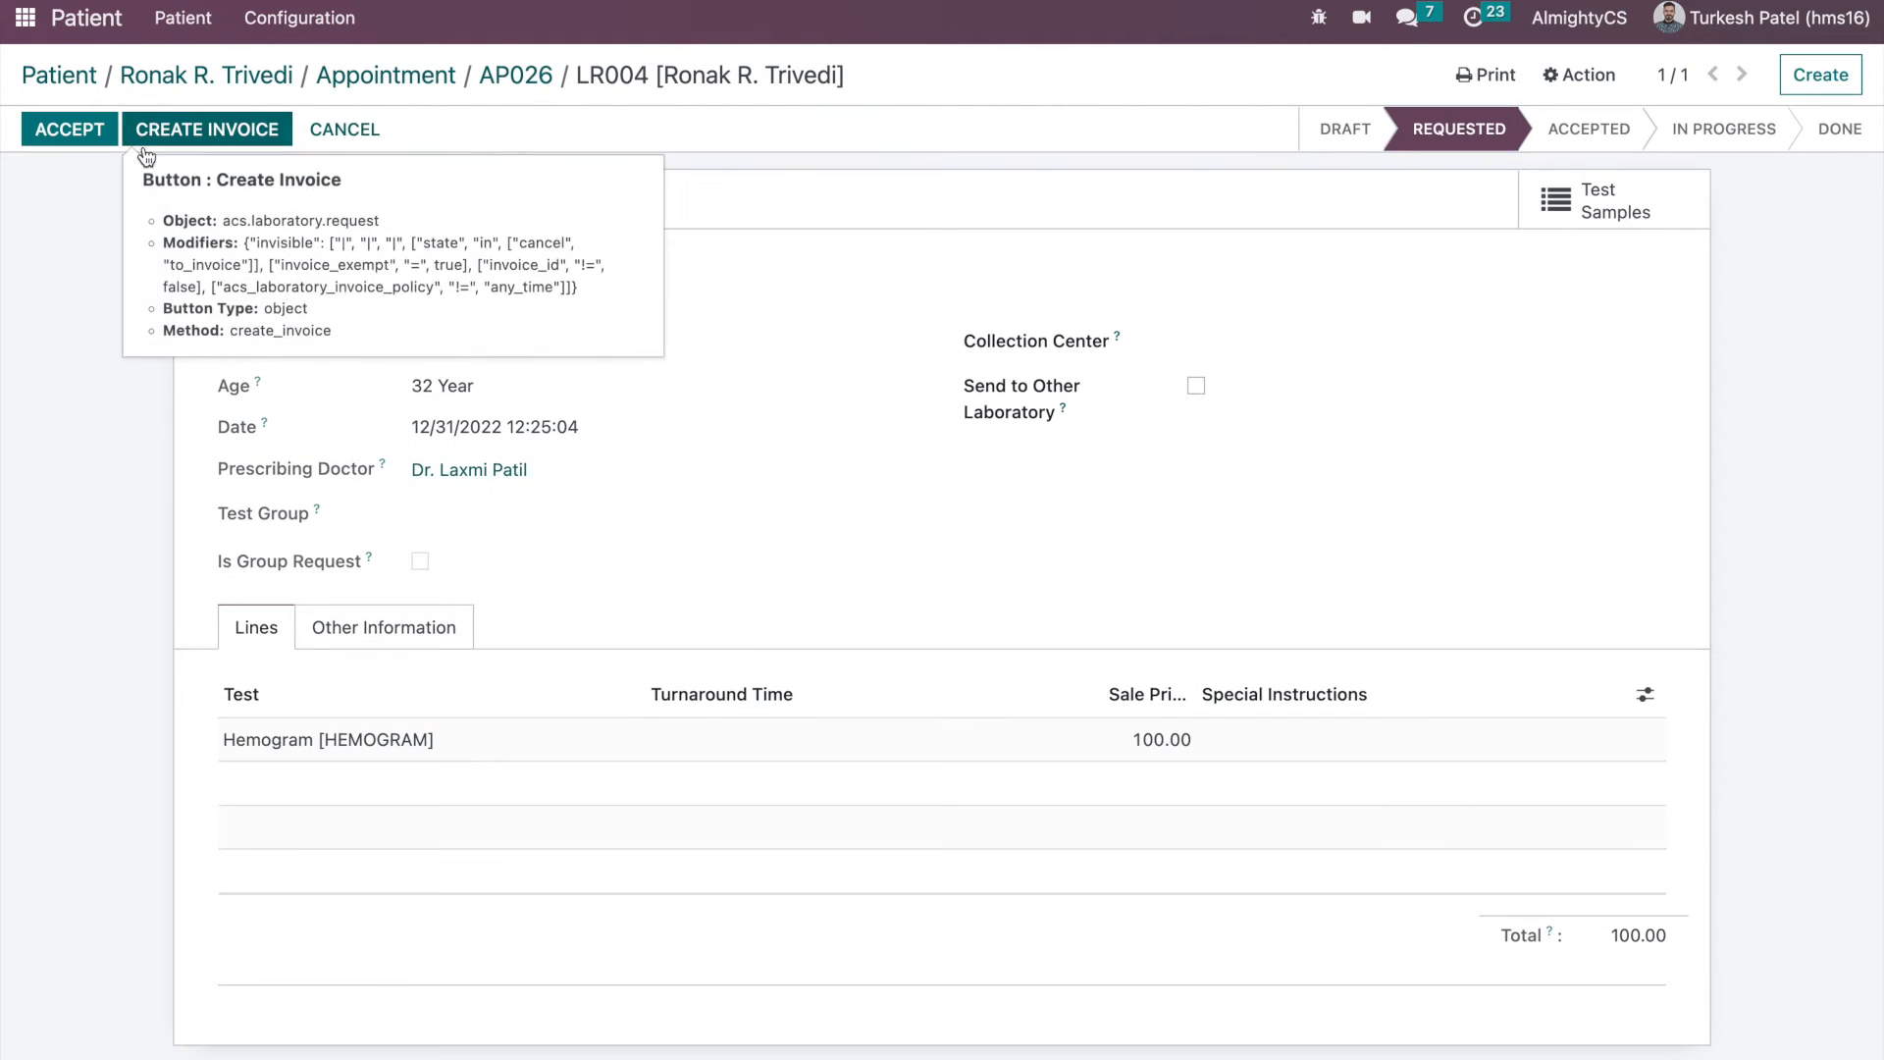
- Return to the appointment and view its additional linked records, a blank referral appointment and the hospitalization page
click(503, 89)
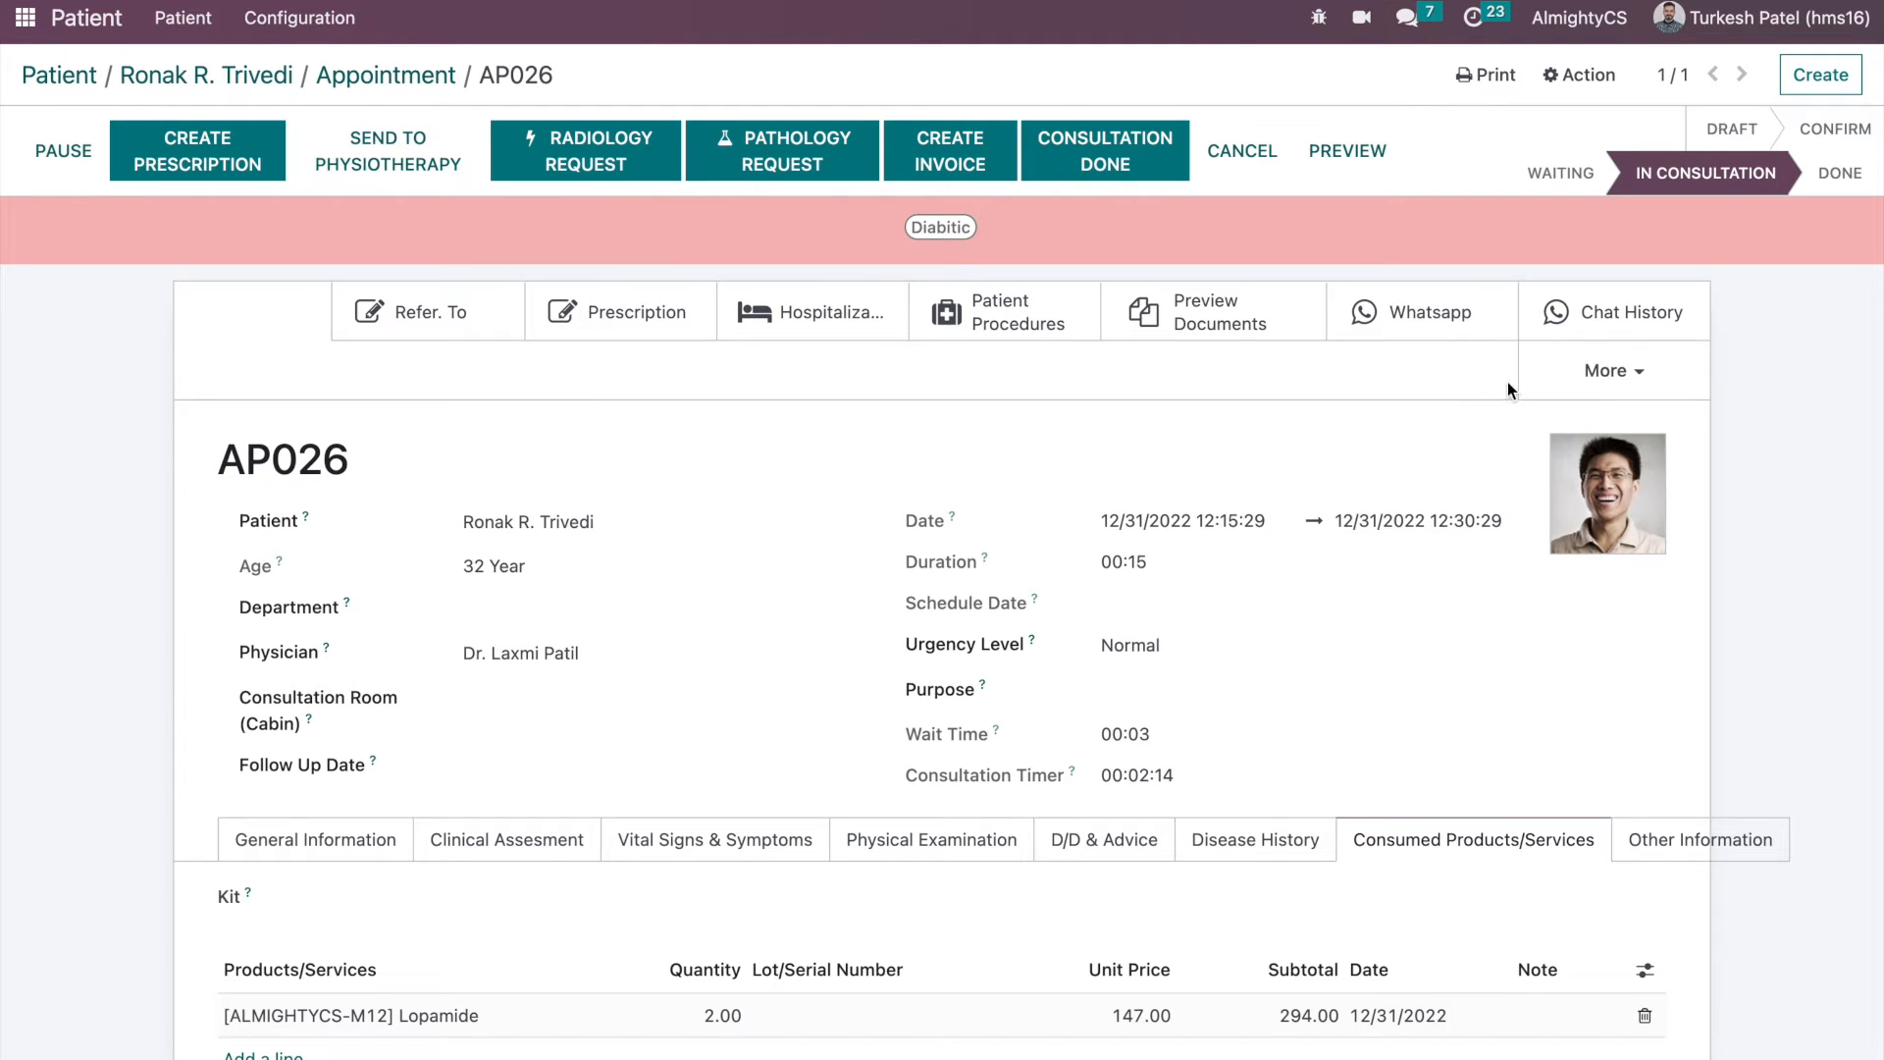
click(1606, 370)
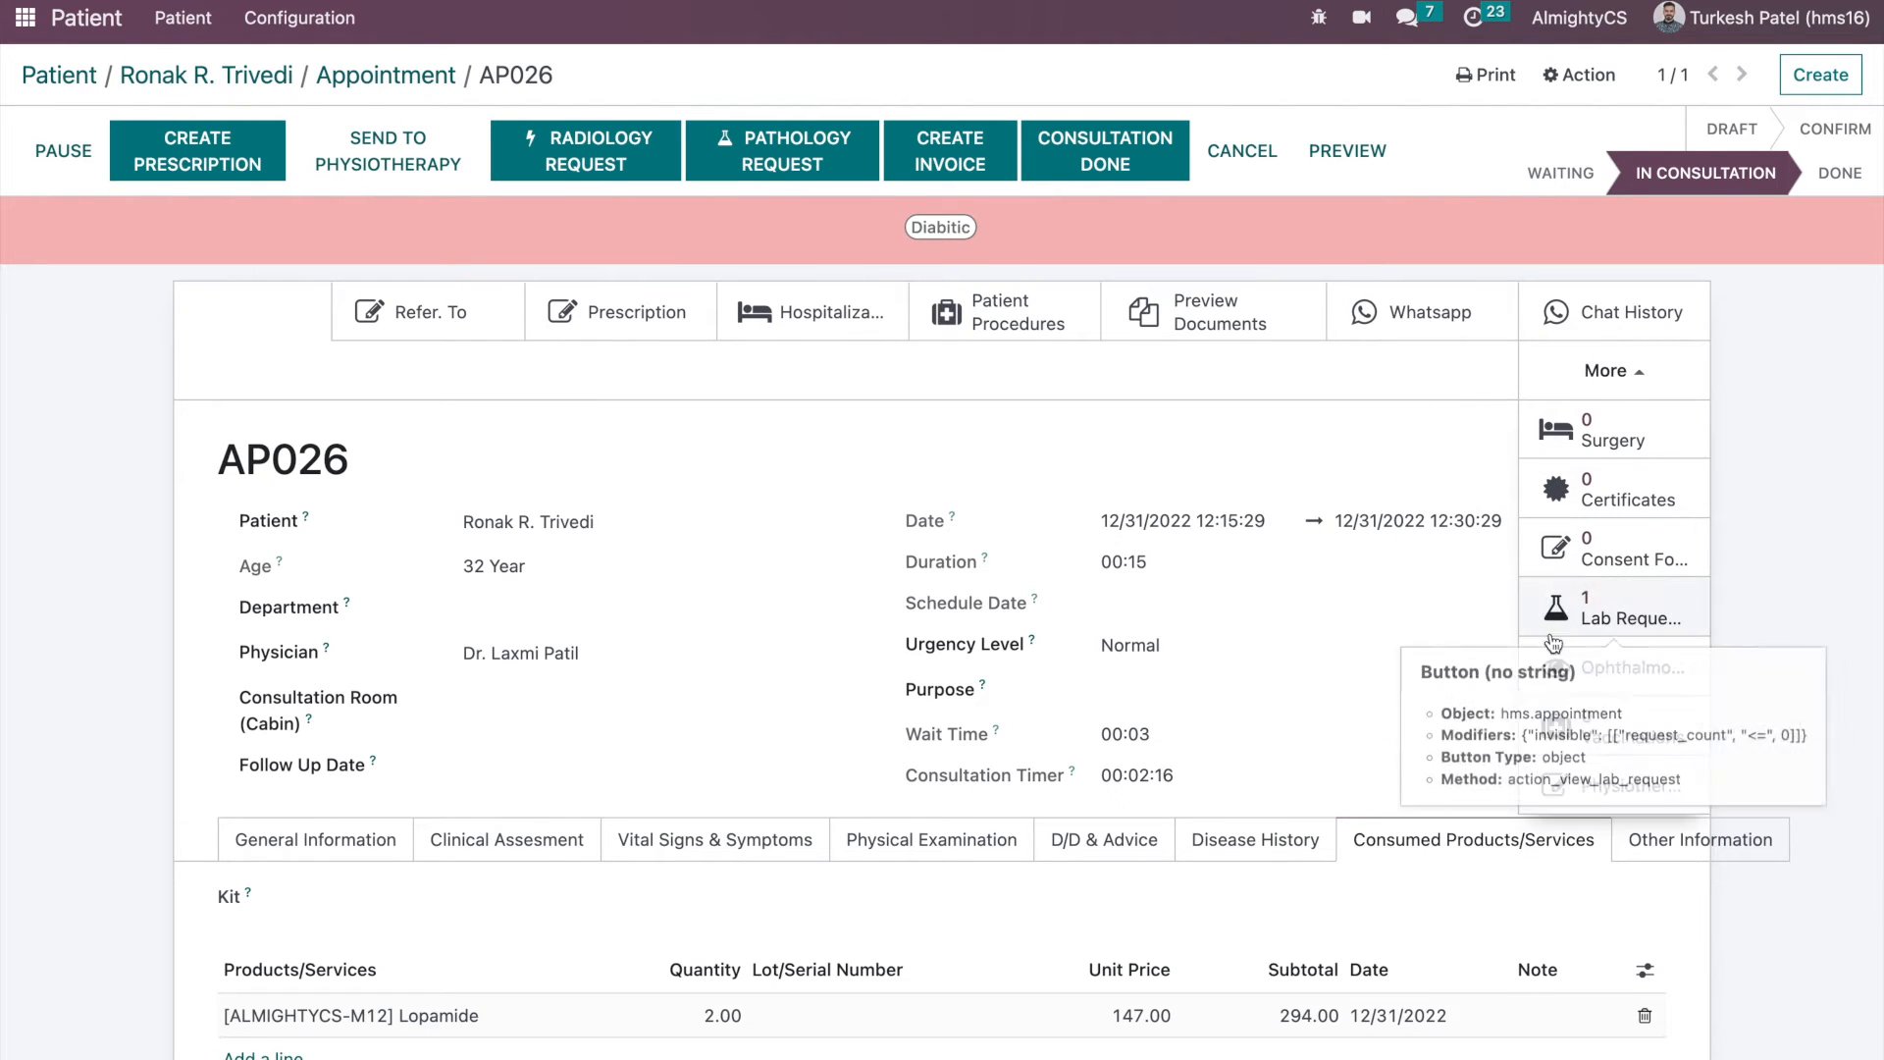
click(424, 312)
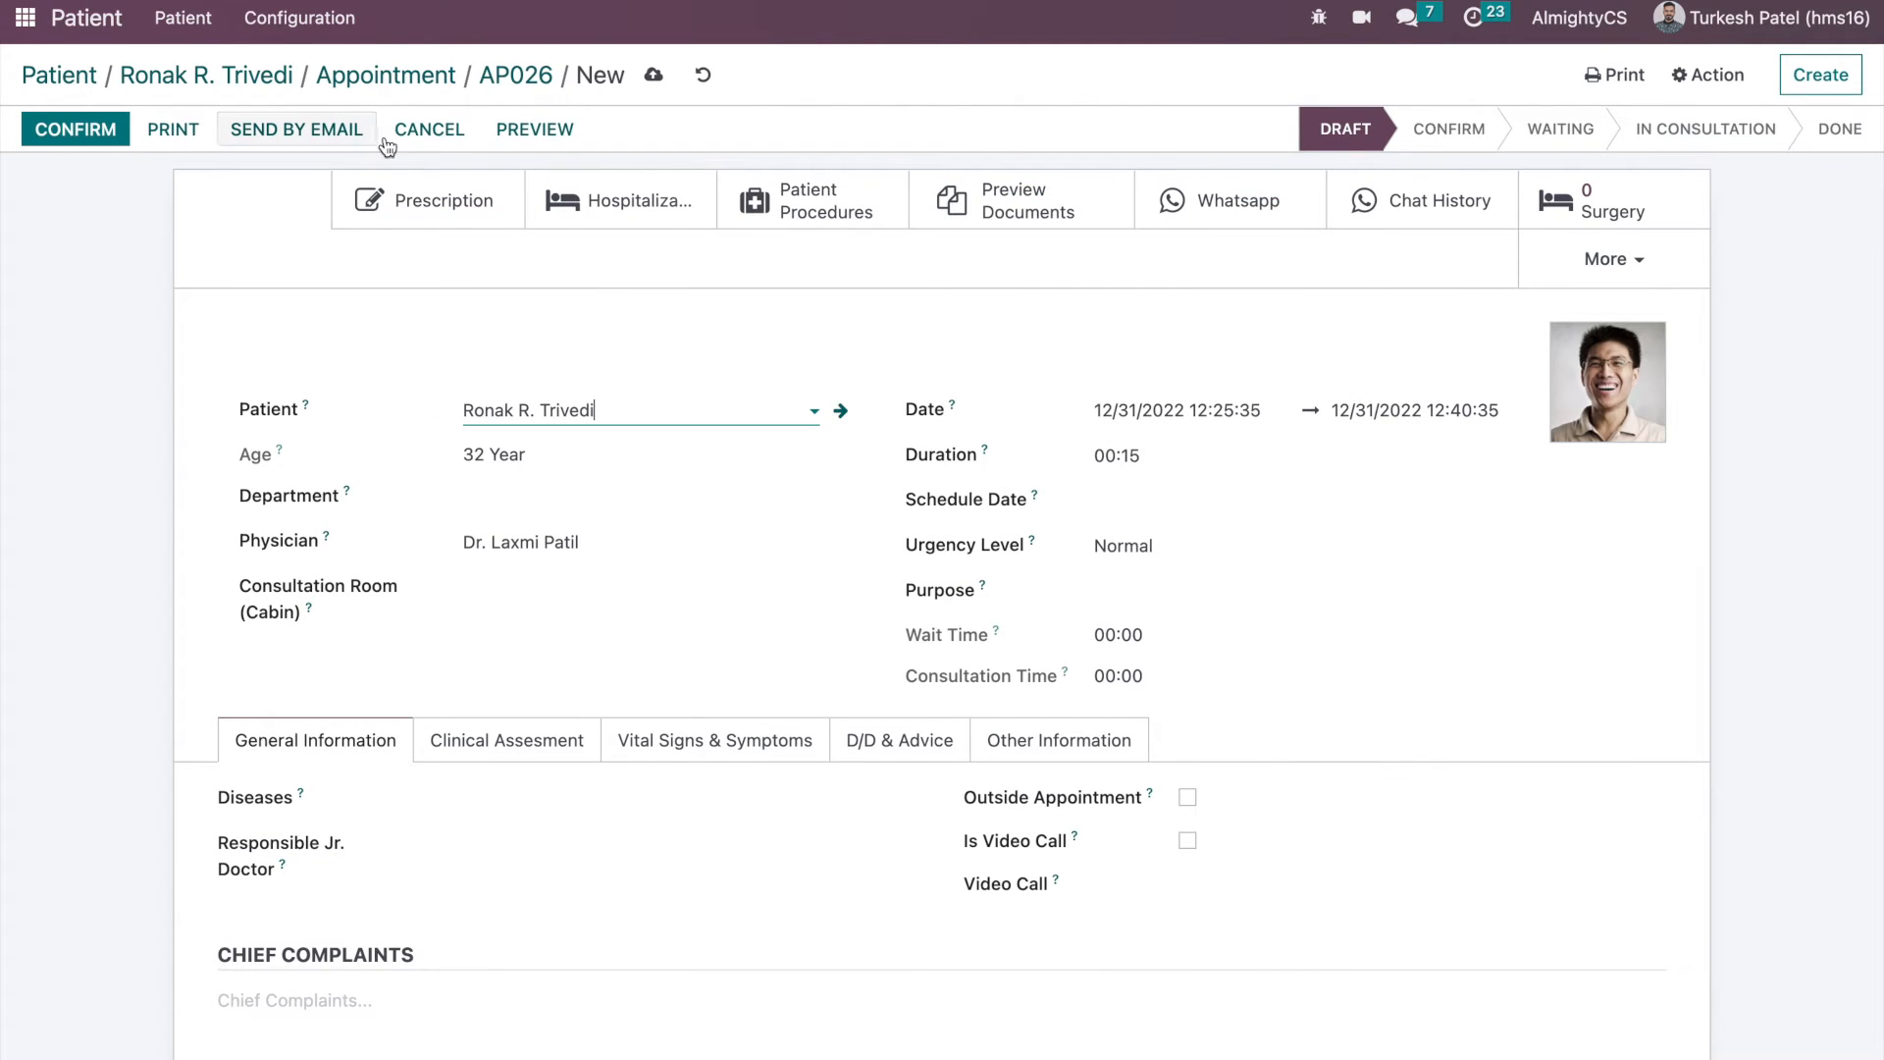
click(538, 74)
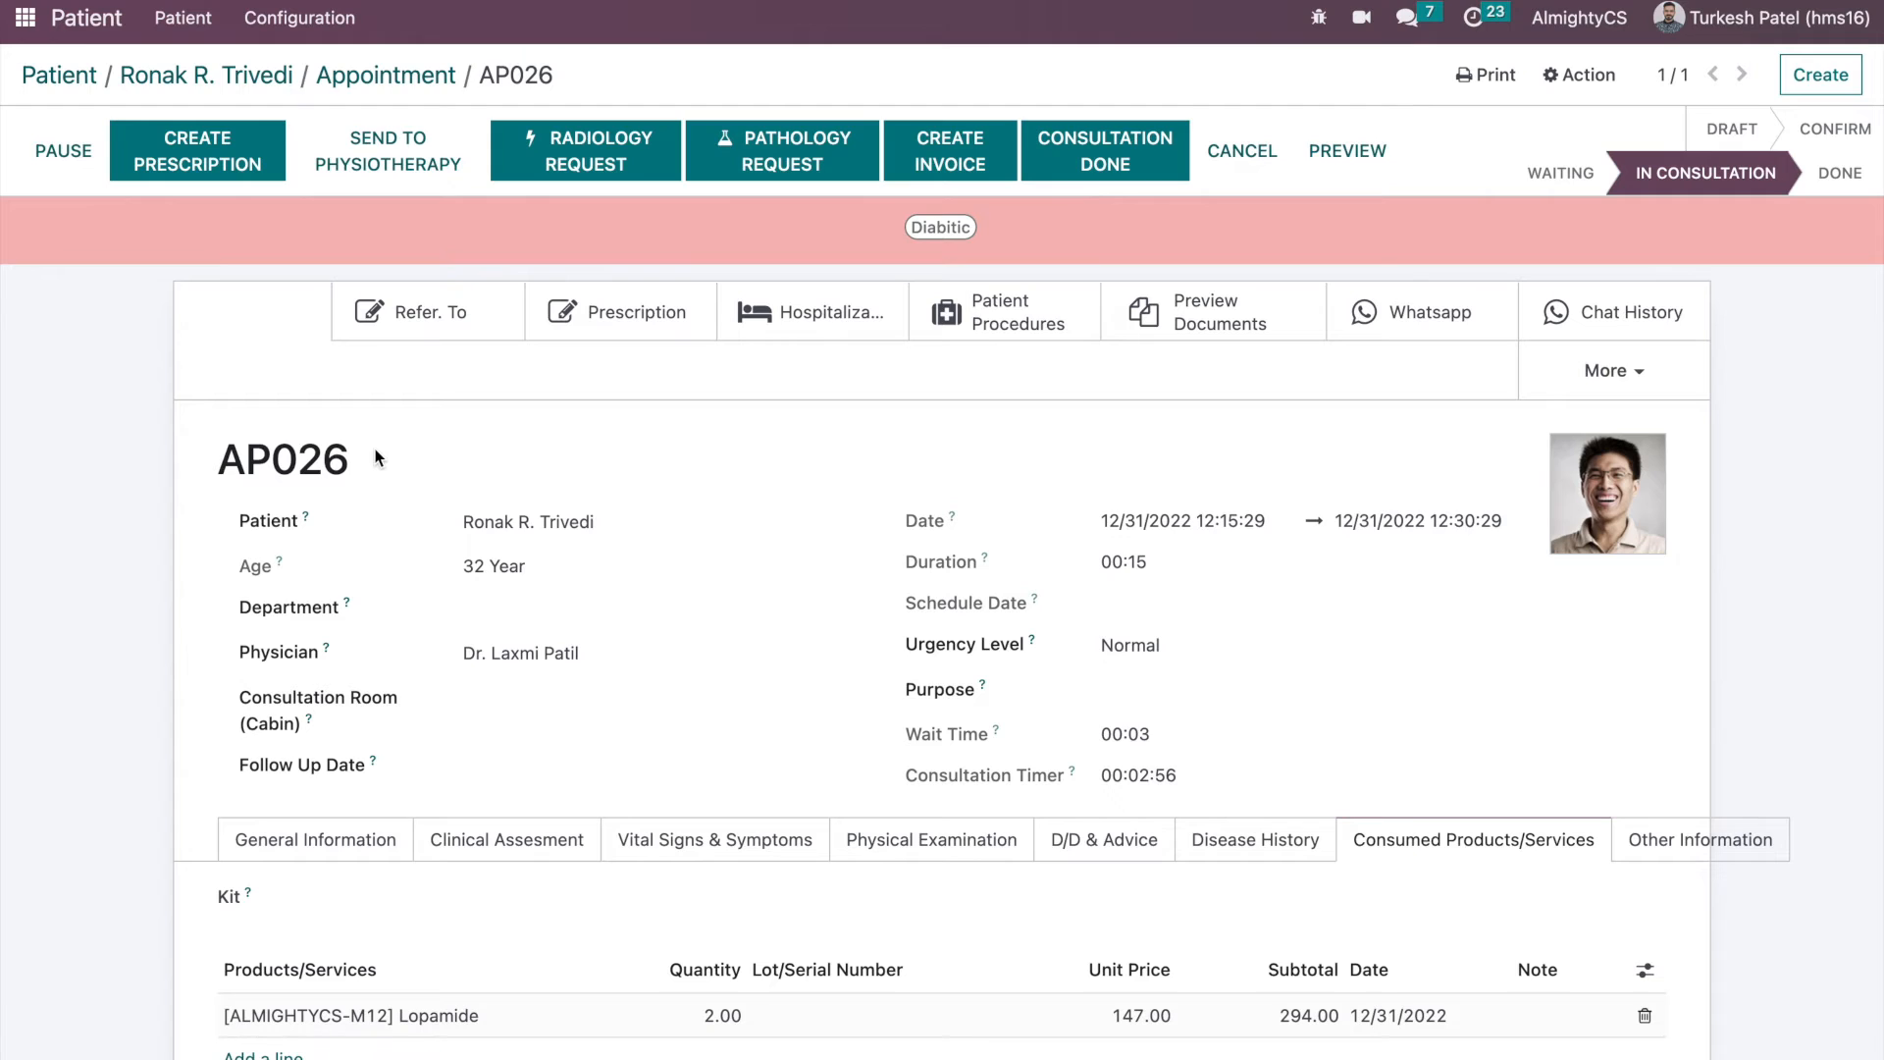
click(800, 297)
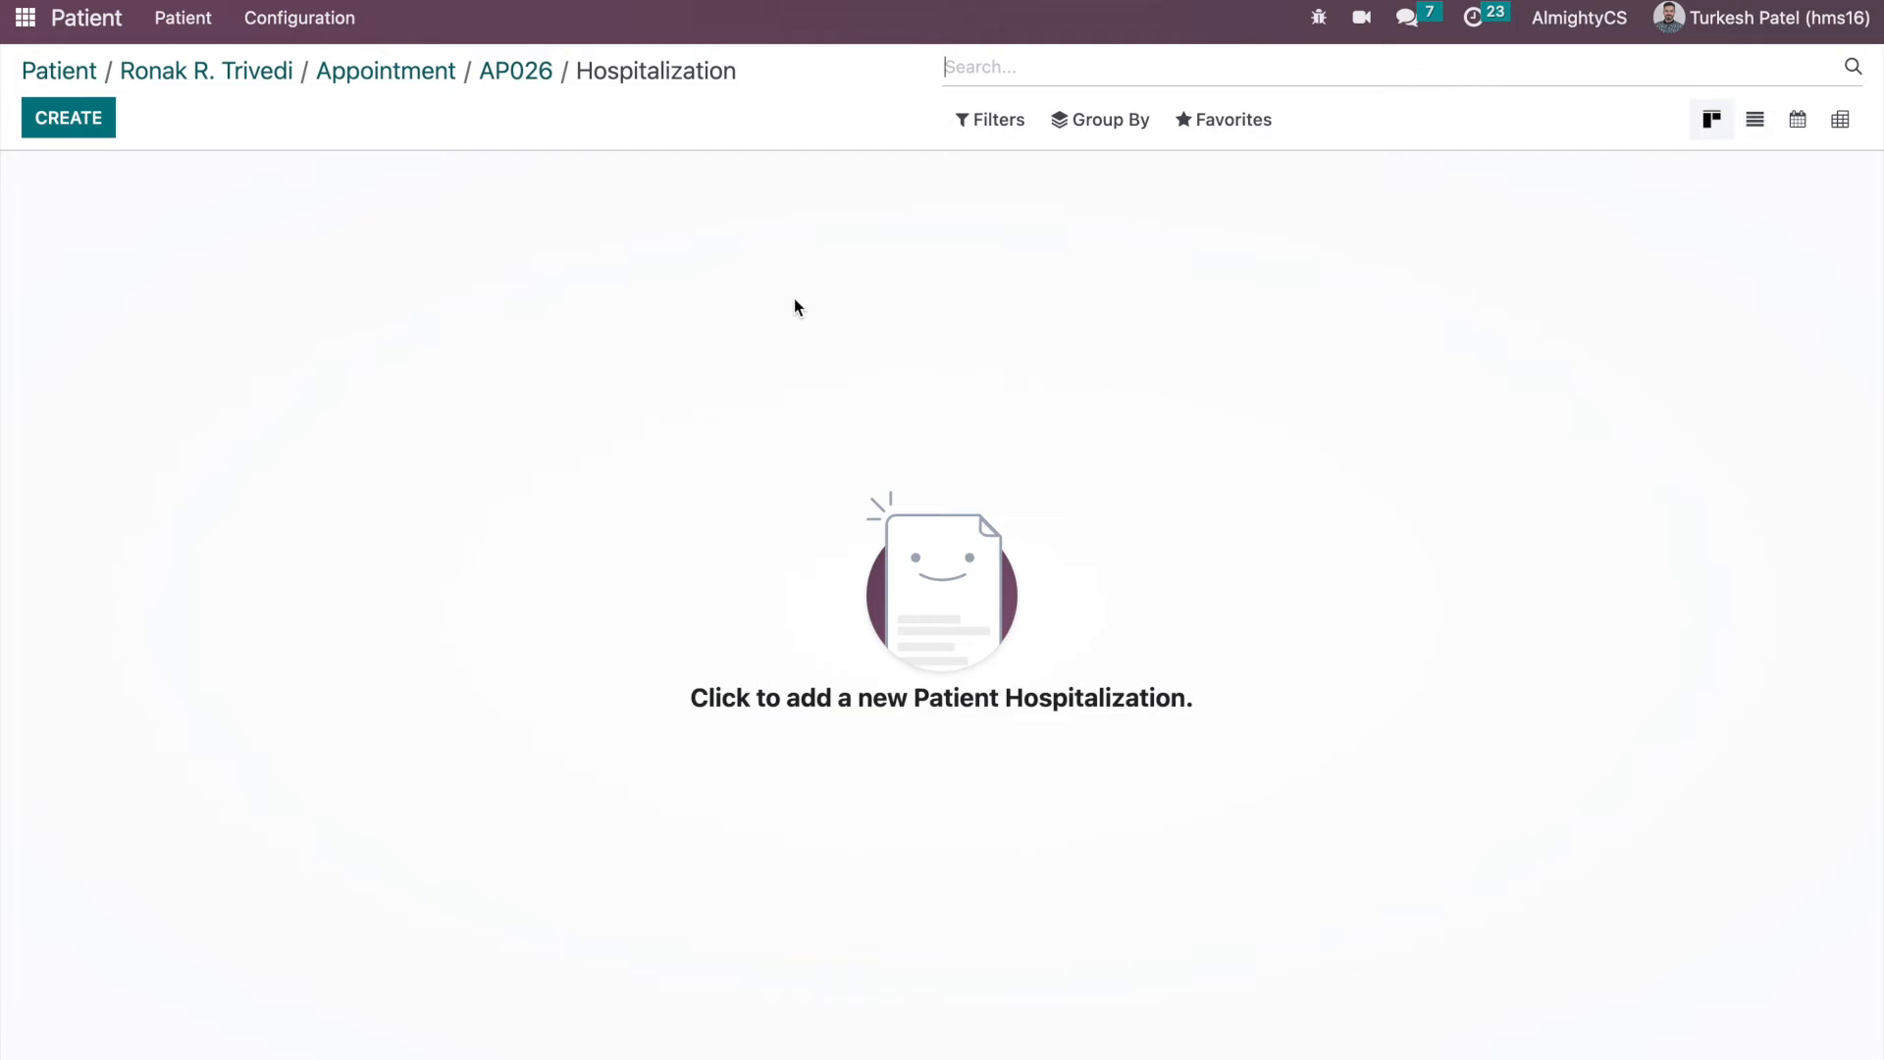
click(520, 73)
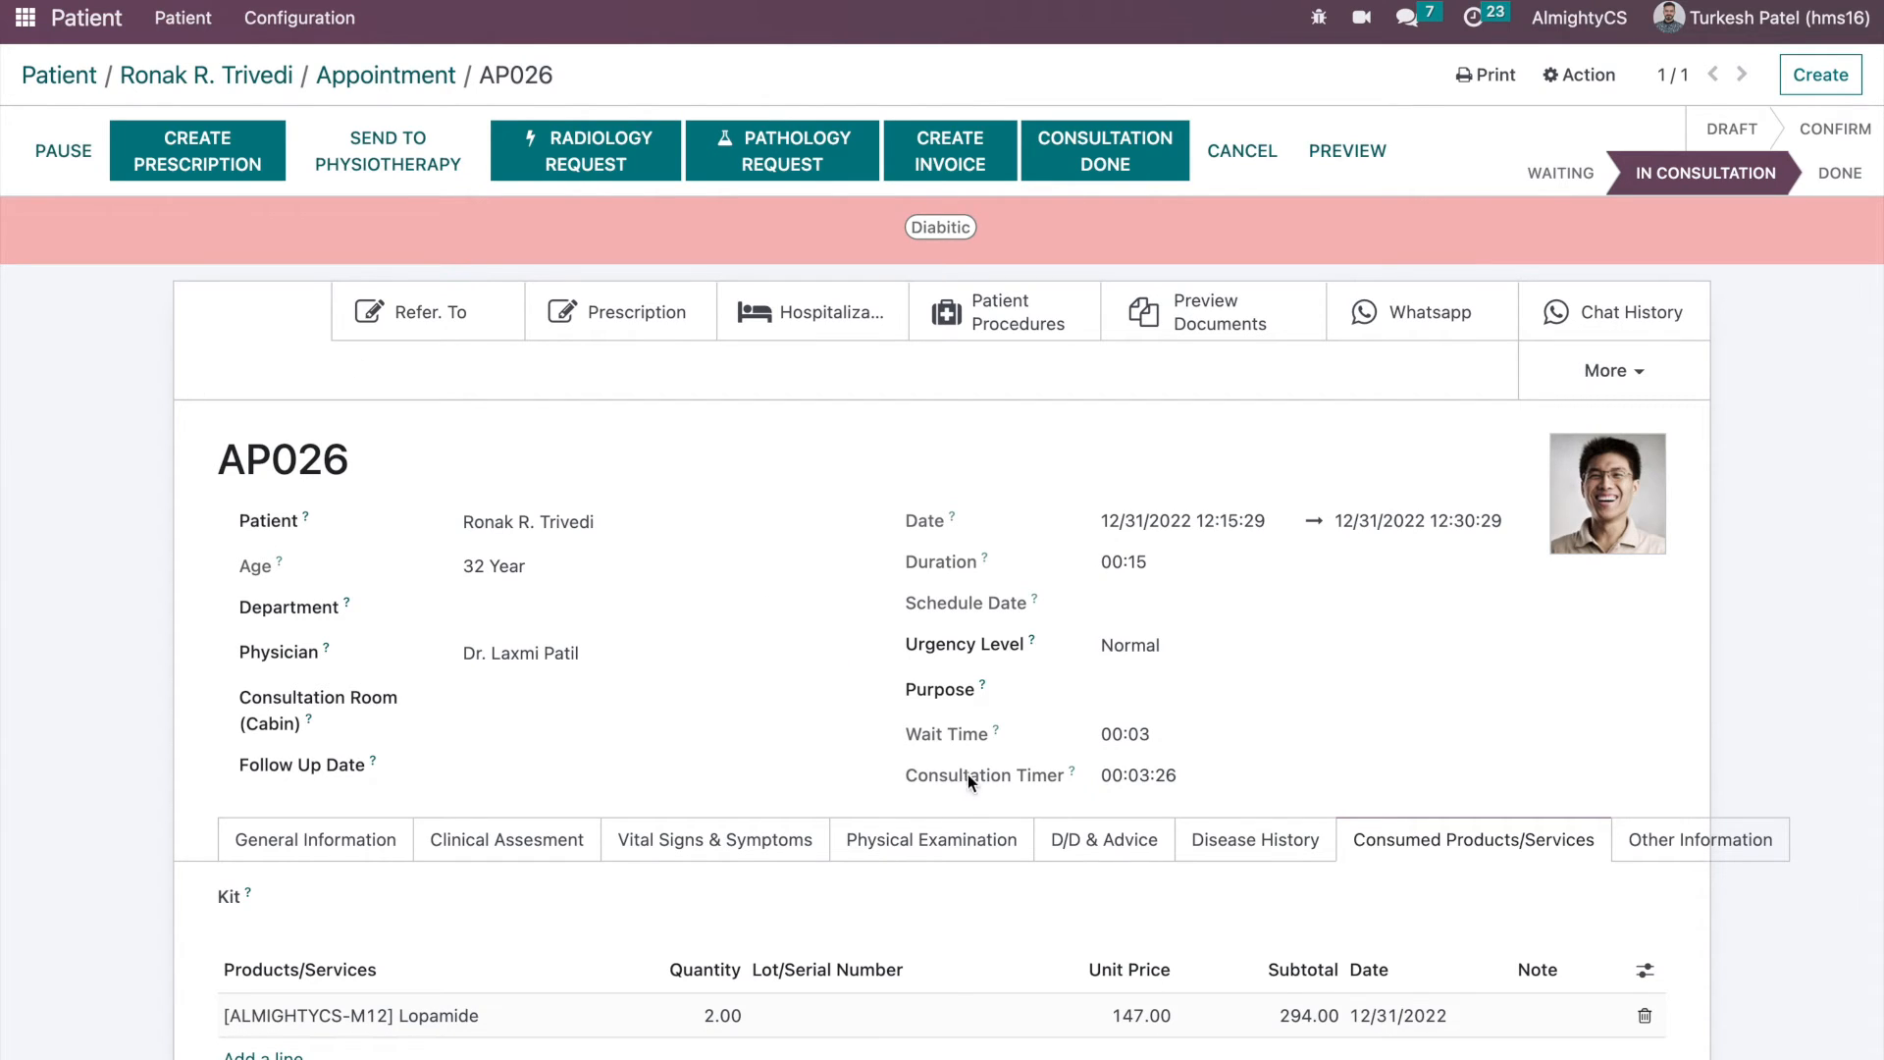
- Start a prescription from the appointment and a new medicaments group named Cholera Medication, with the prescribing doctor as physician and Cholera as disease
click(199, 170)
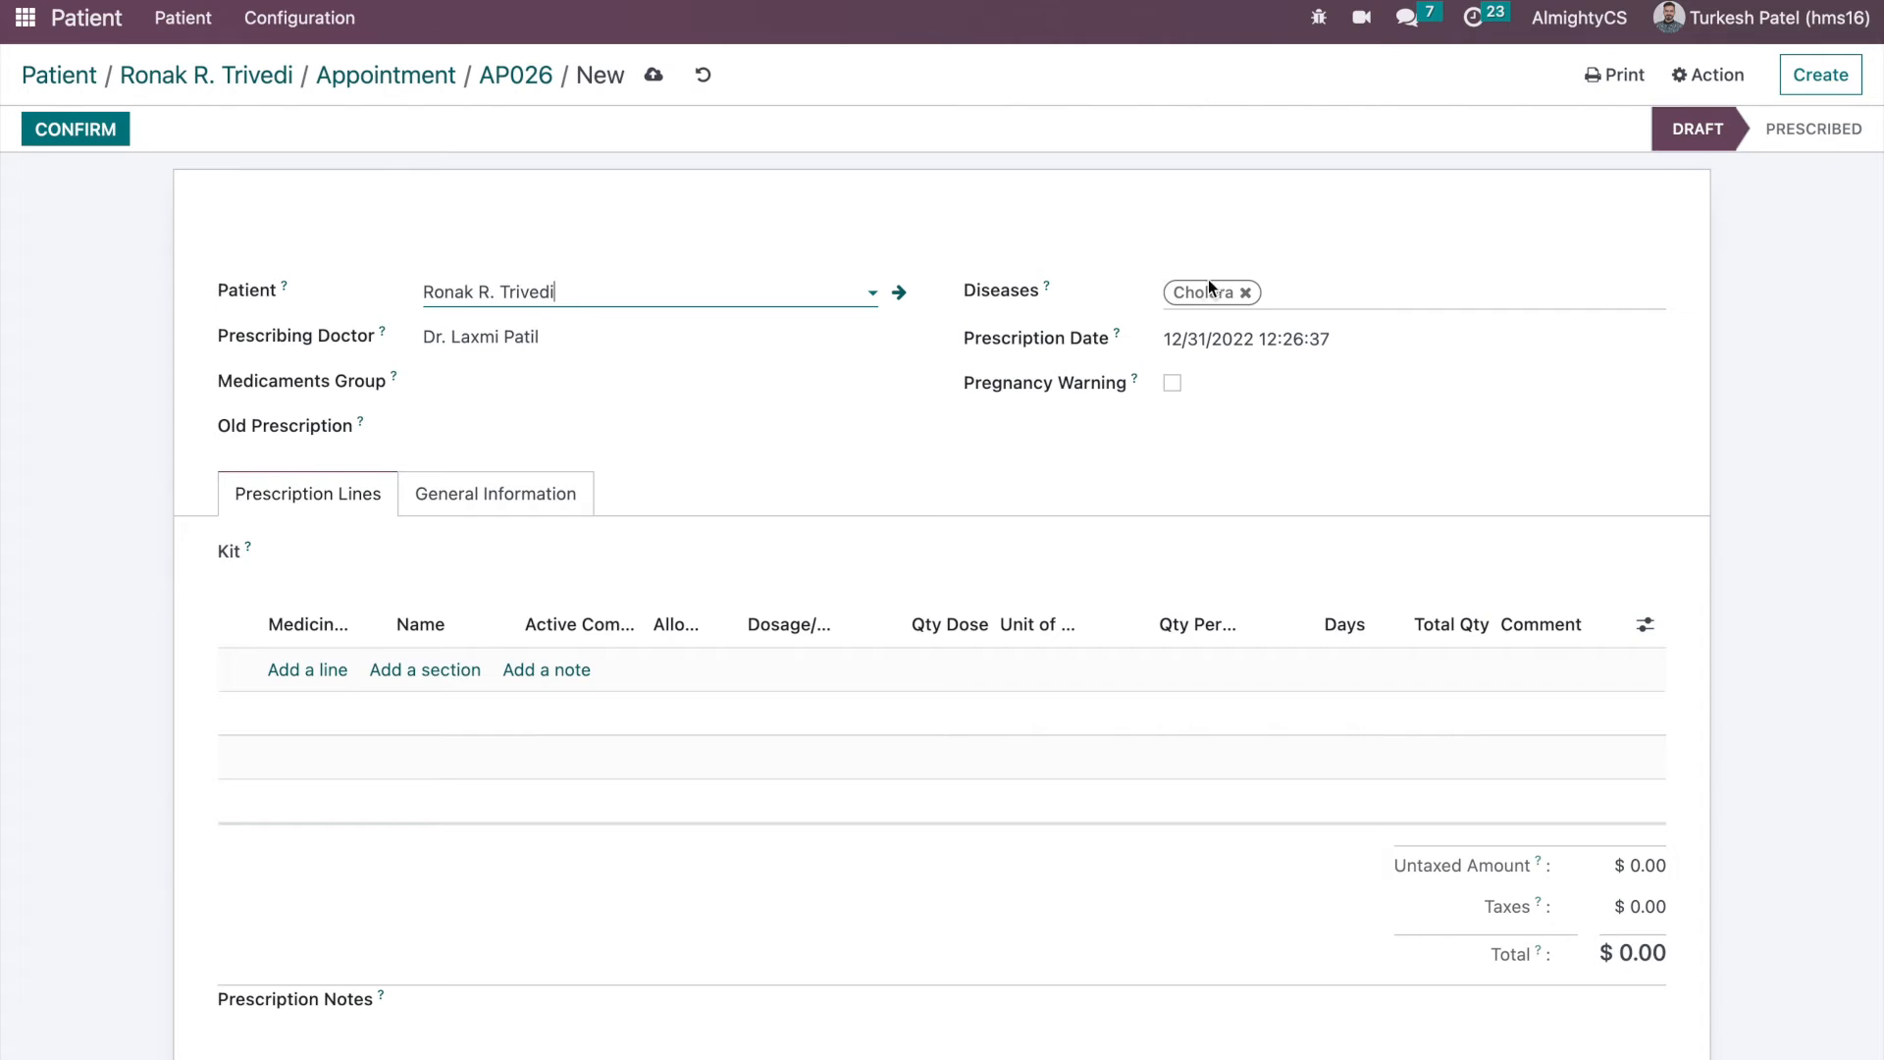
click(549, 380)
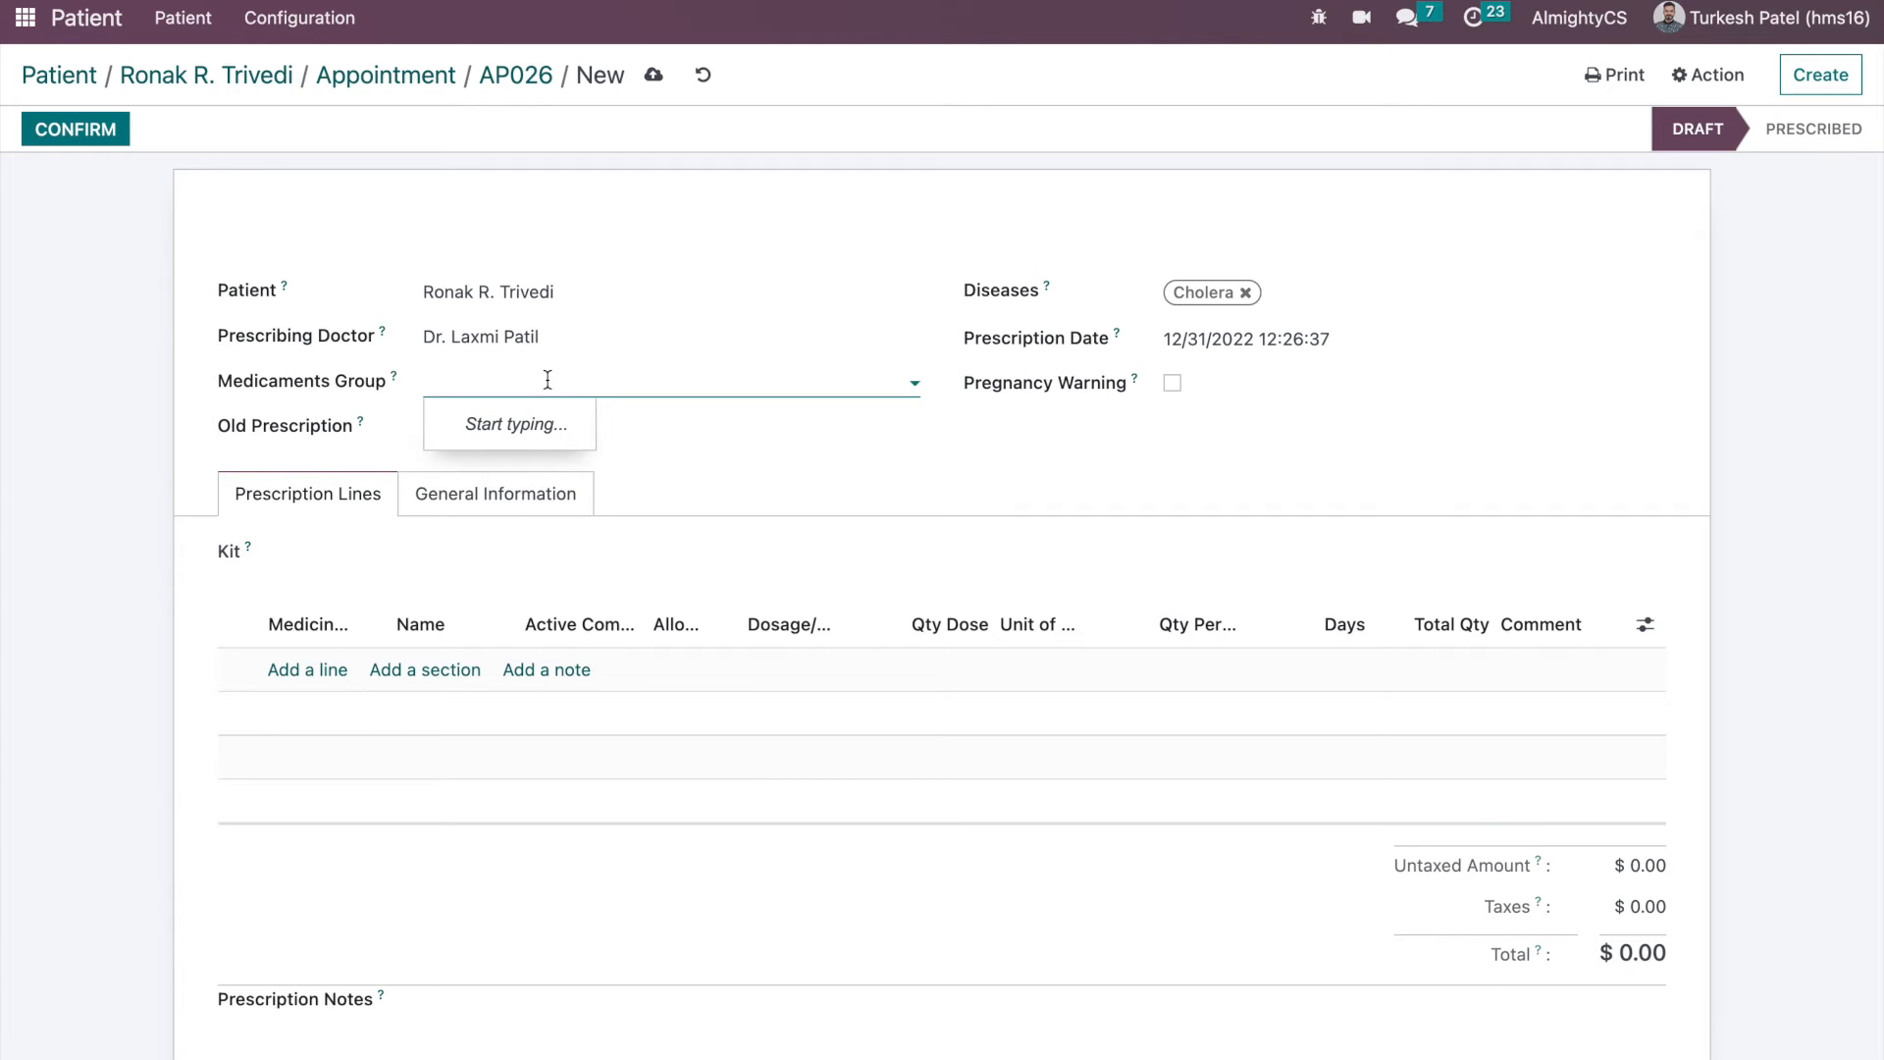
text(Cholera)
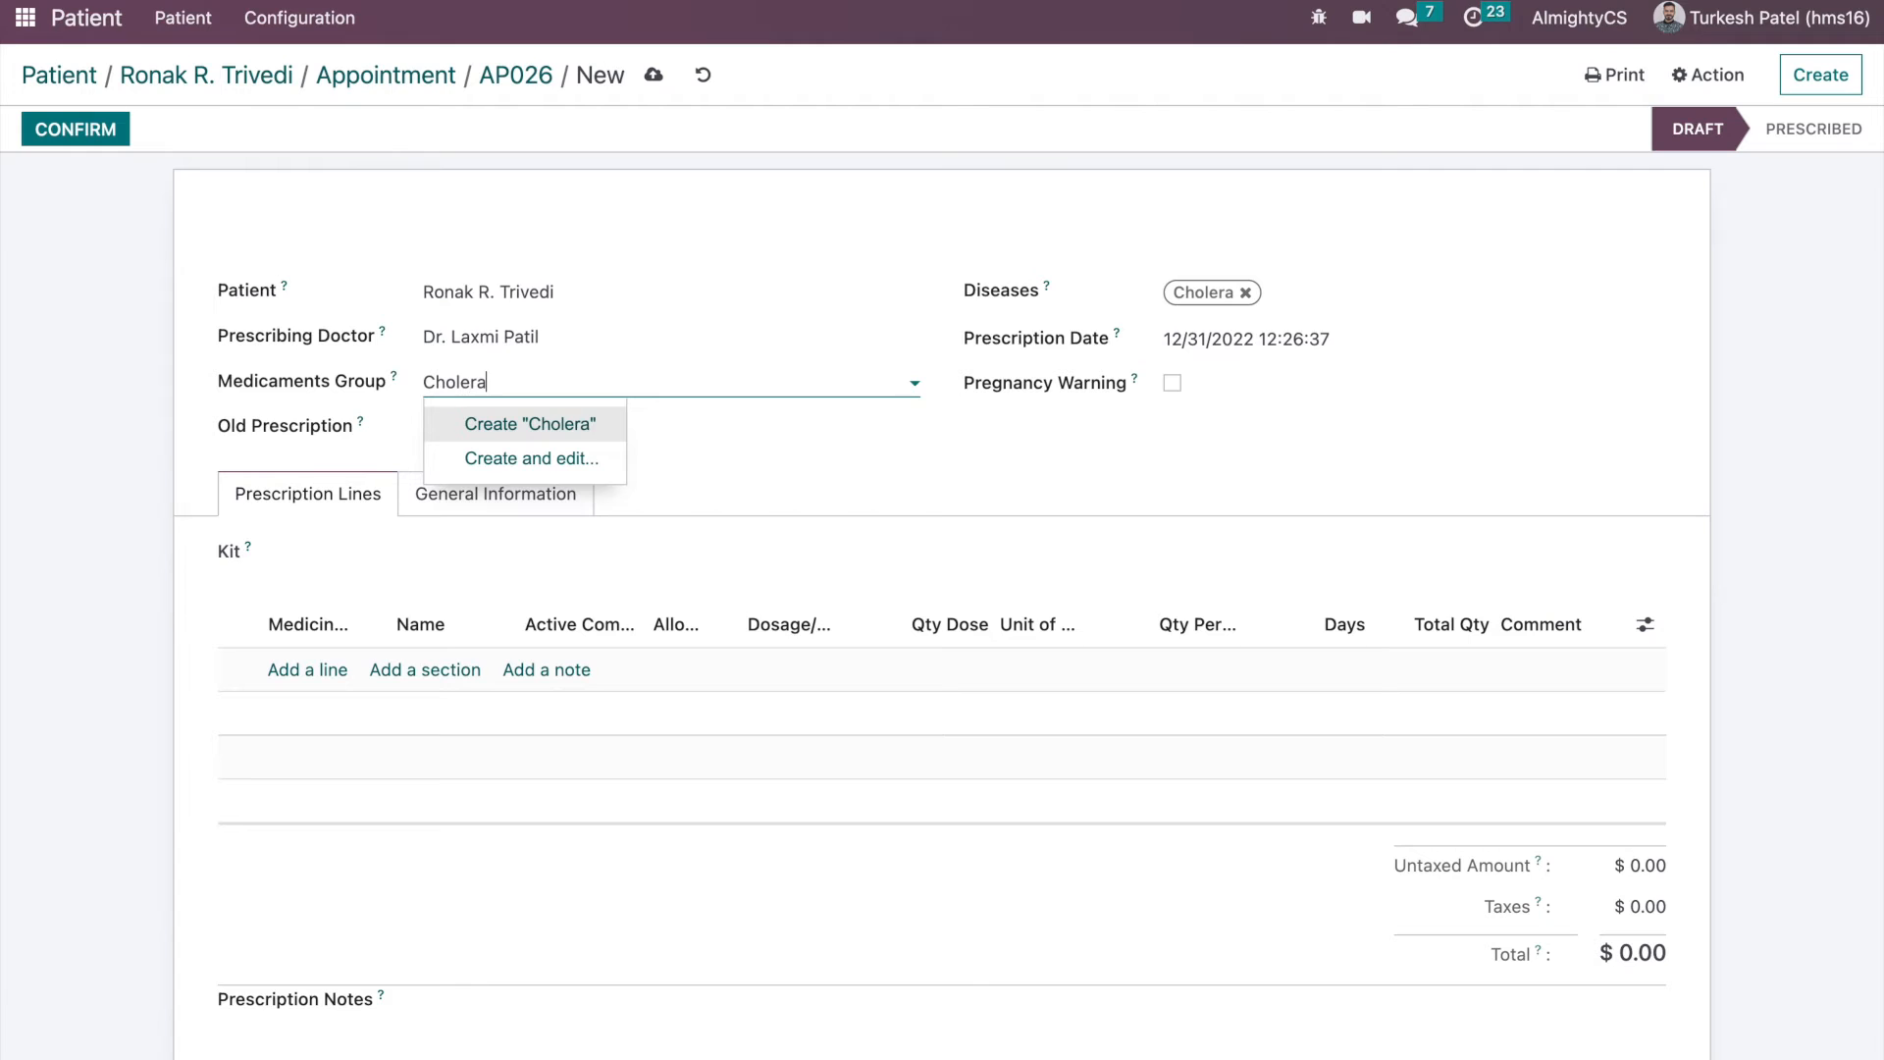
text( Medication)
click(567, 457)
click(602, 244)
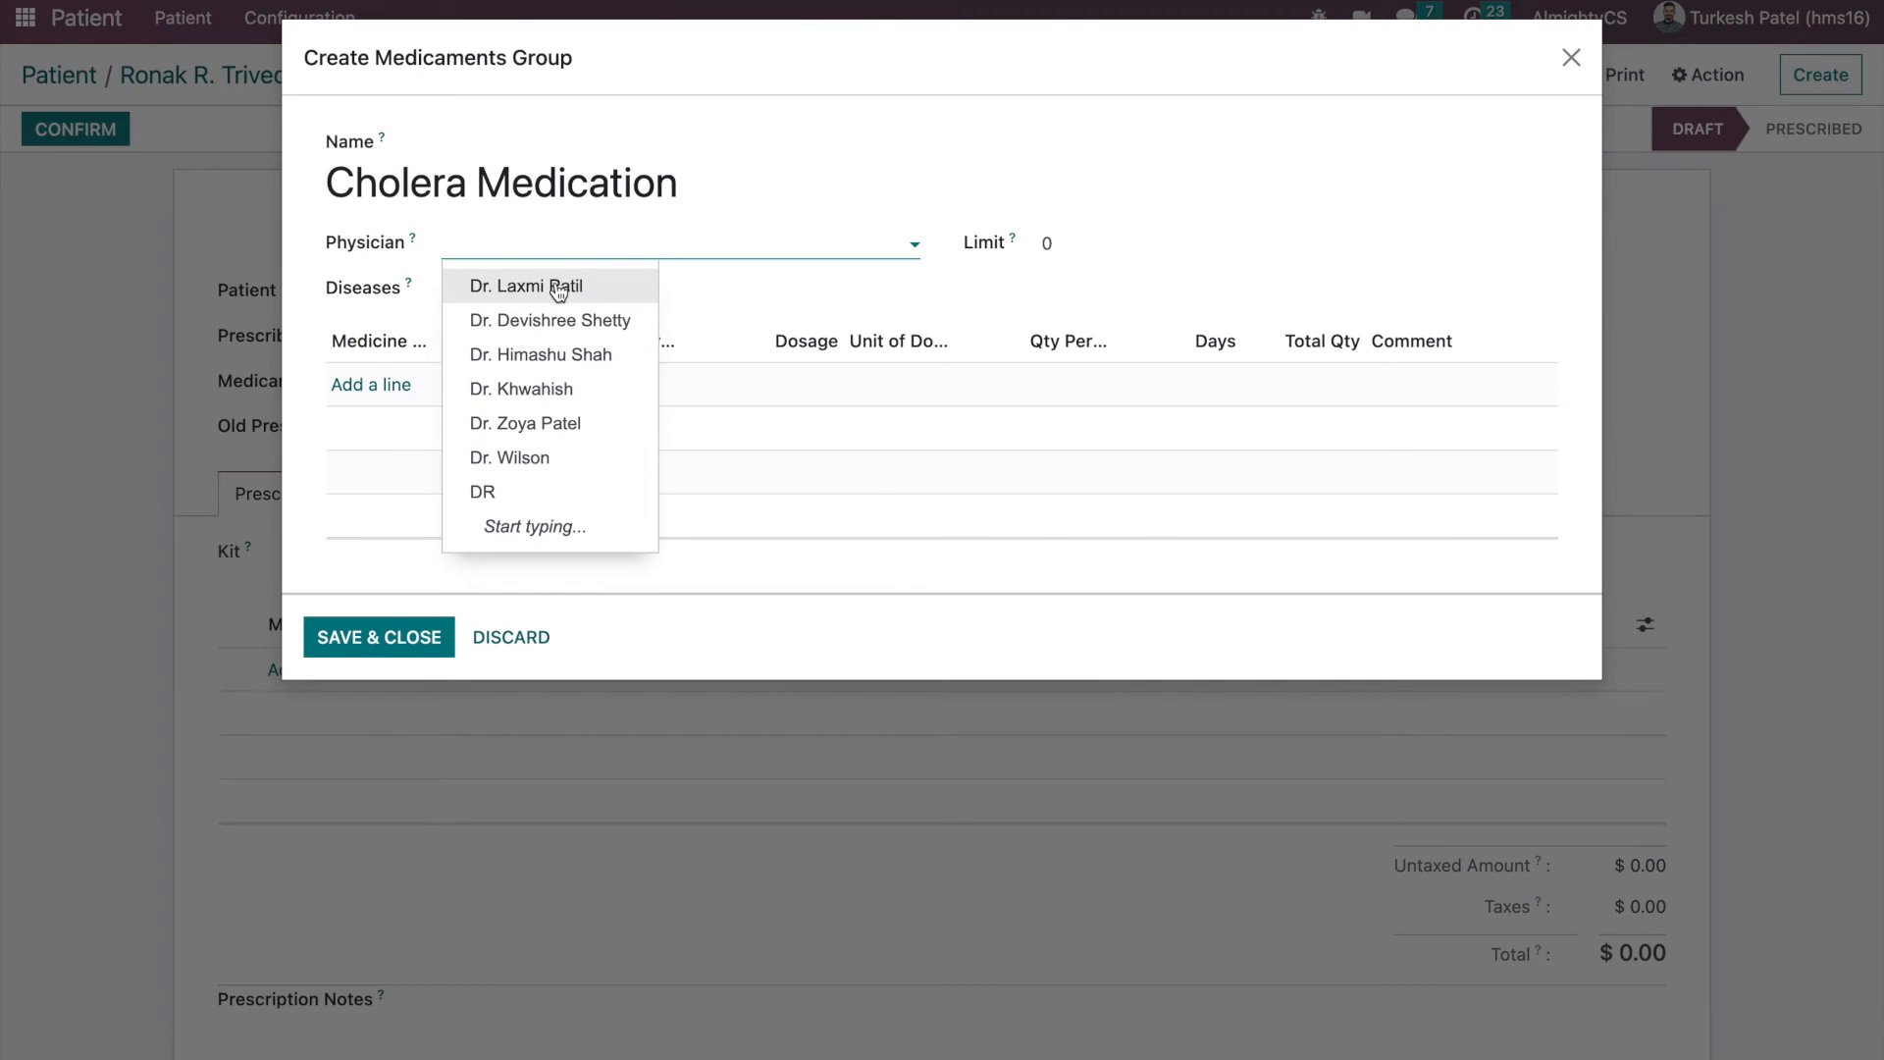
click(569, 284)
click(576, 287)
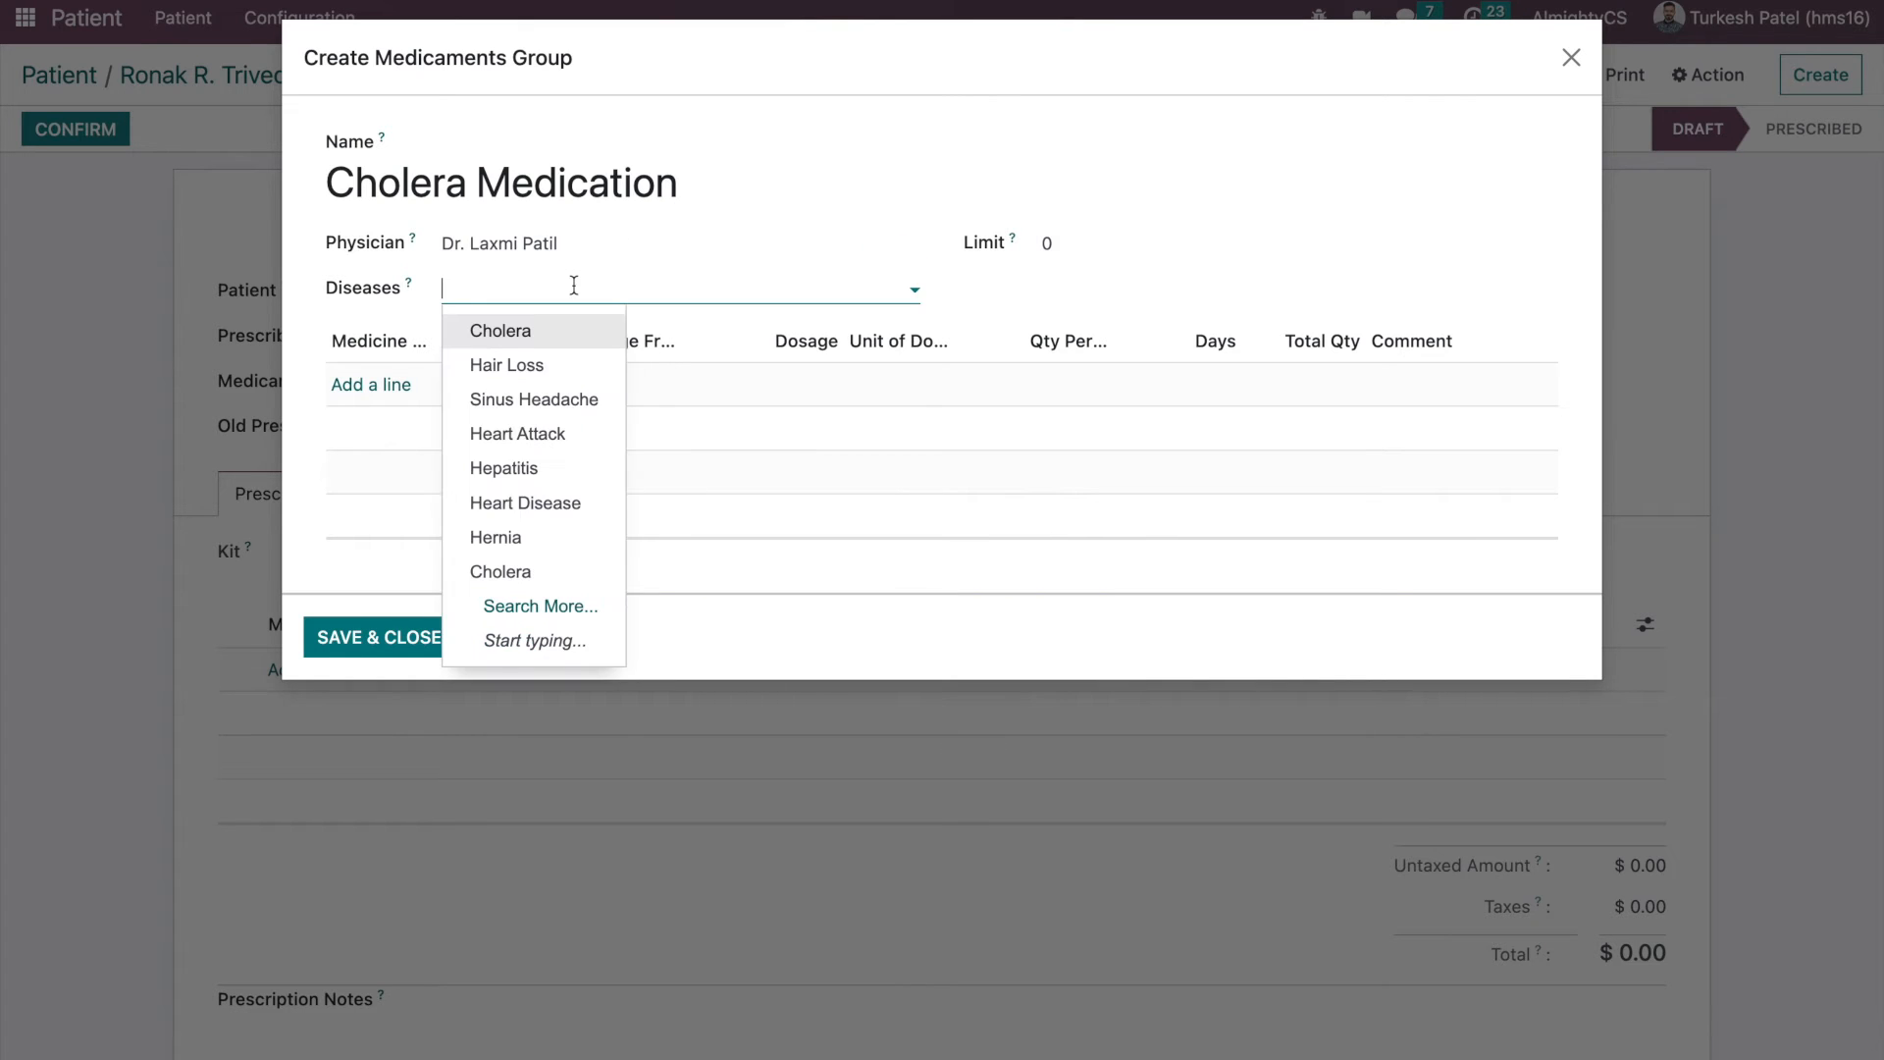
click(486, 324)
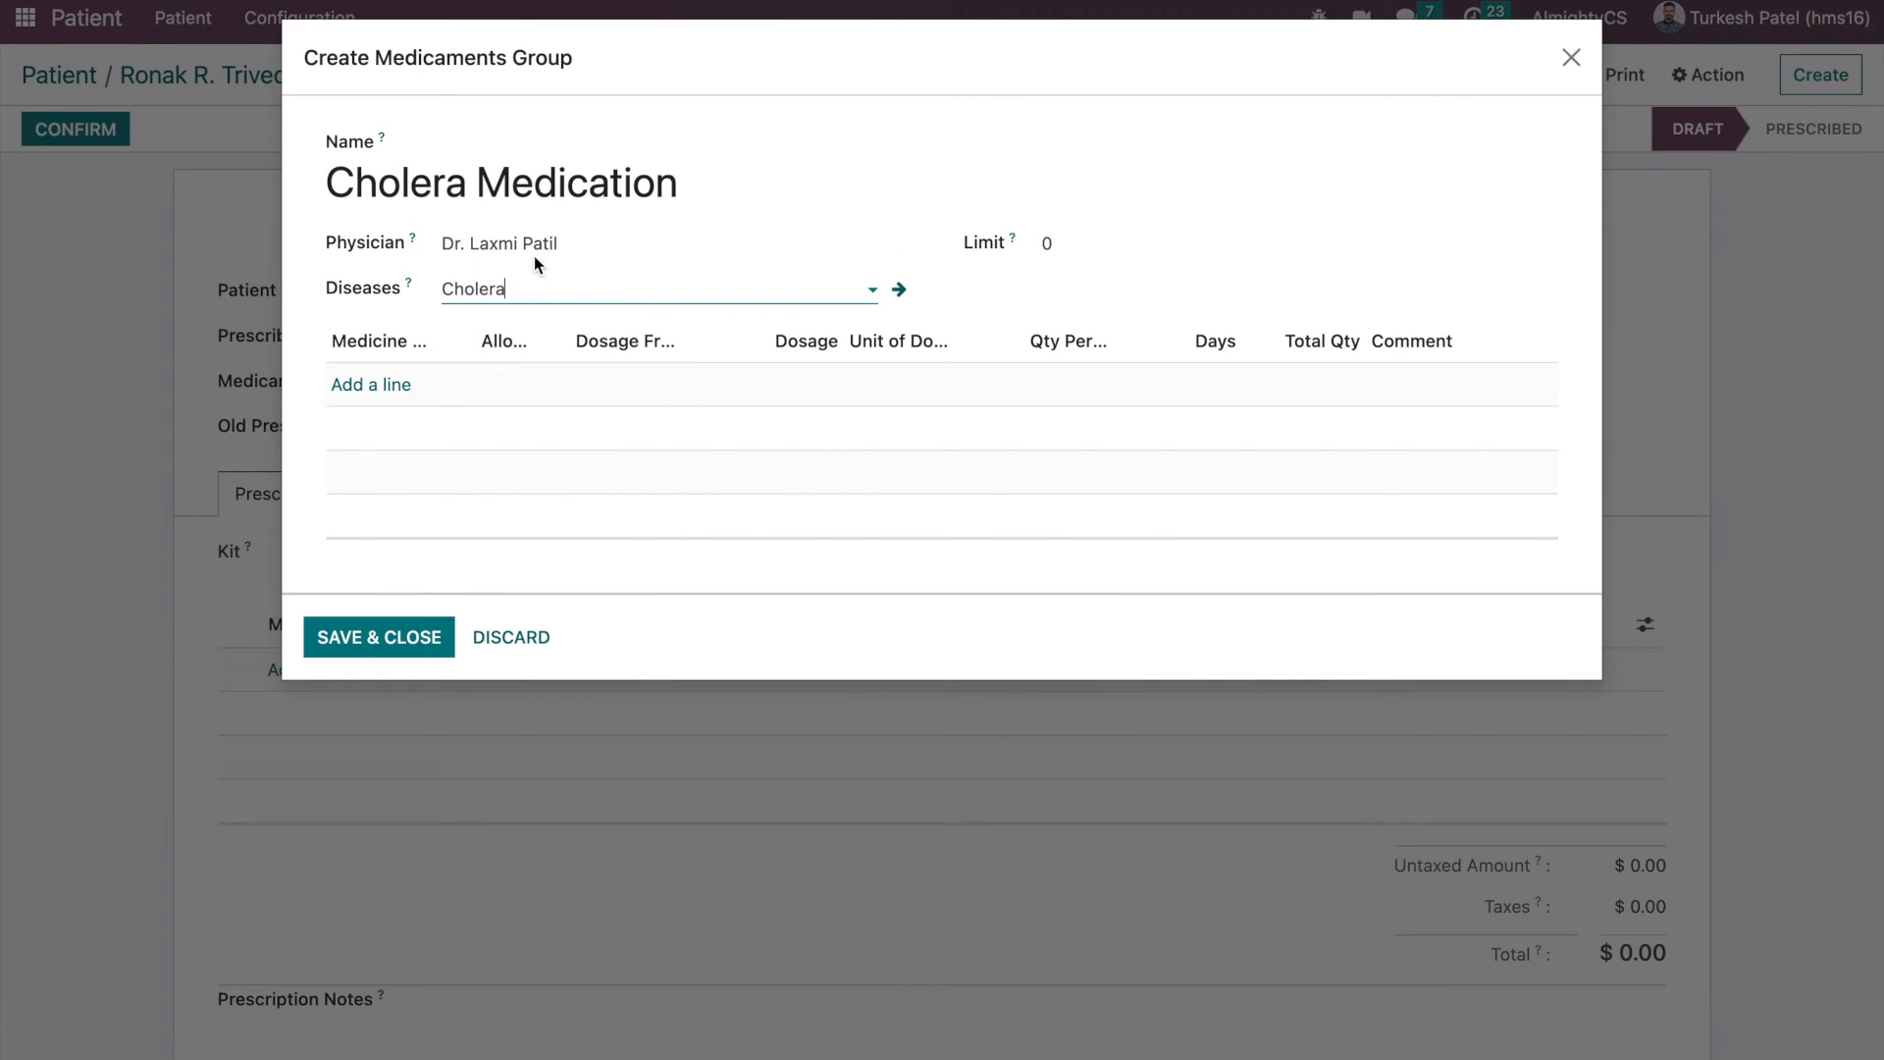
- Add [ALMIGHTYCS-M12] Lopamide to the medicaments group for 4 days, and save the group
click(385, 384)
click(386, 381)
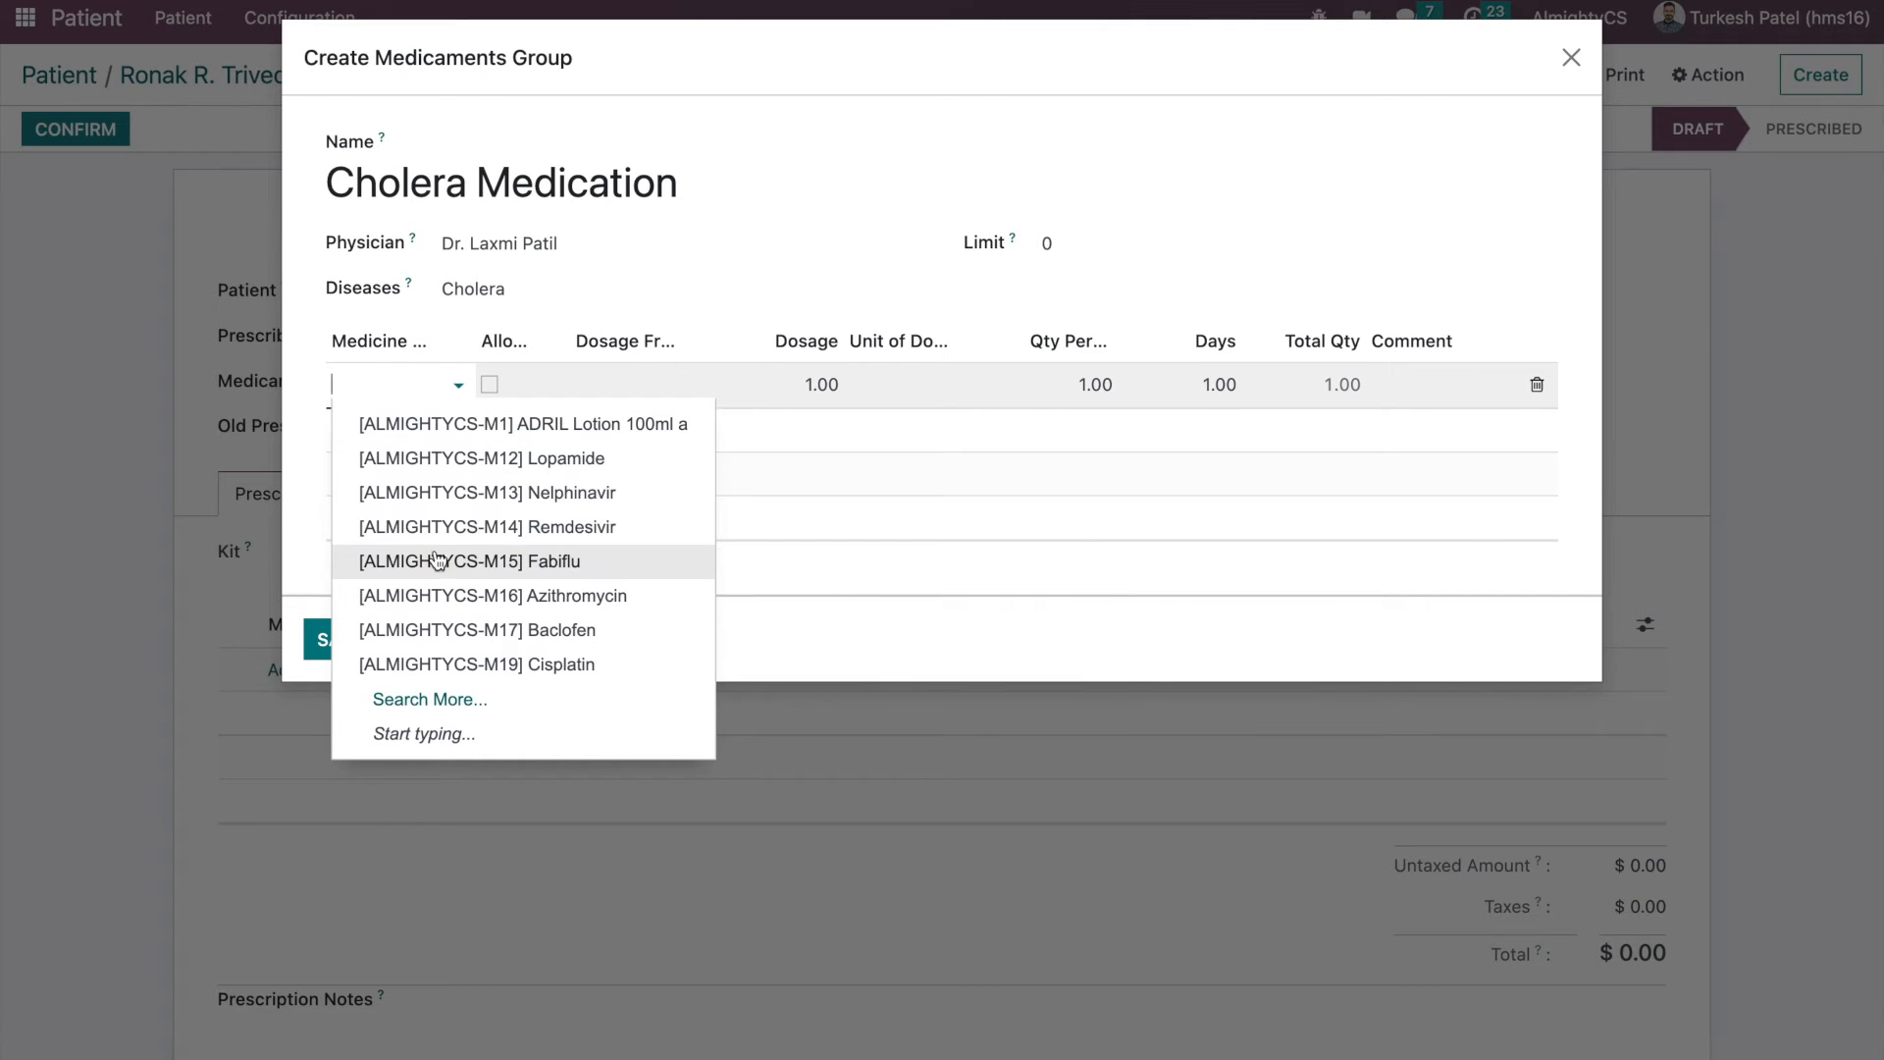
click(498, 459)
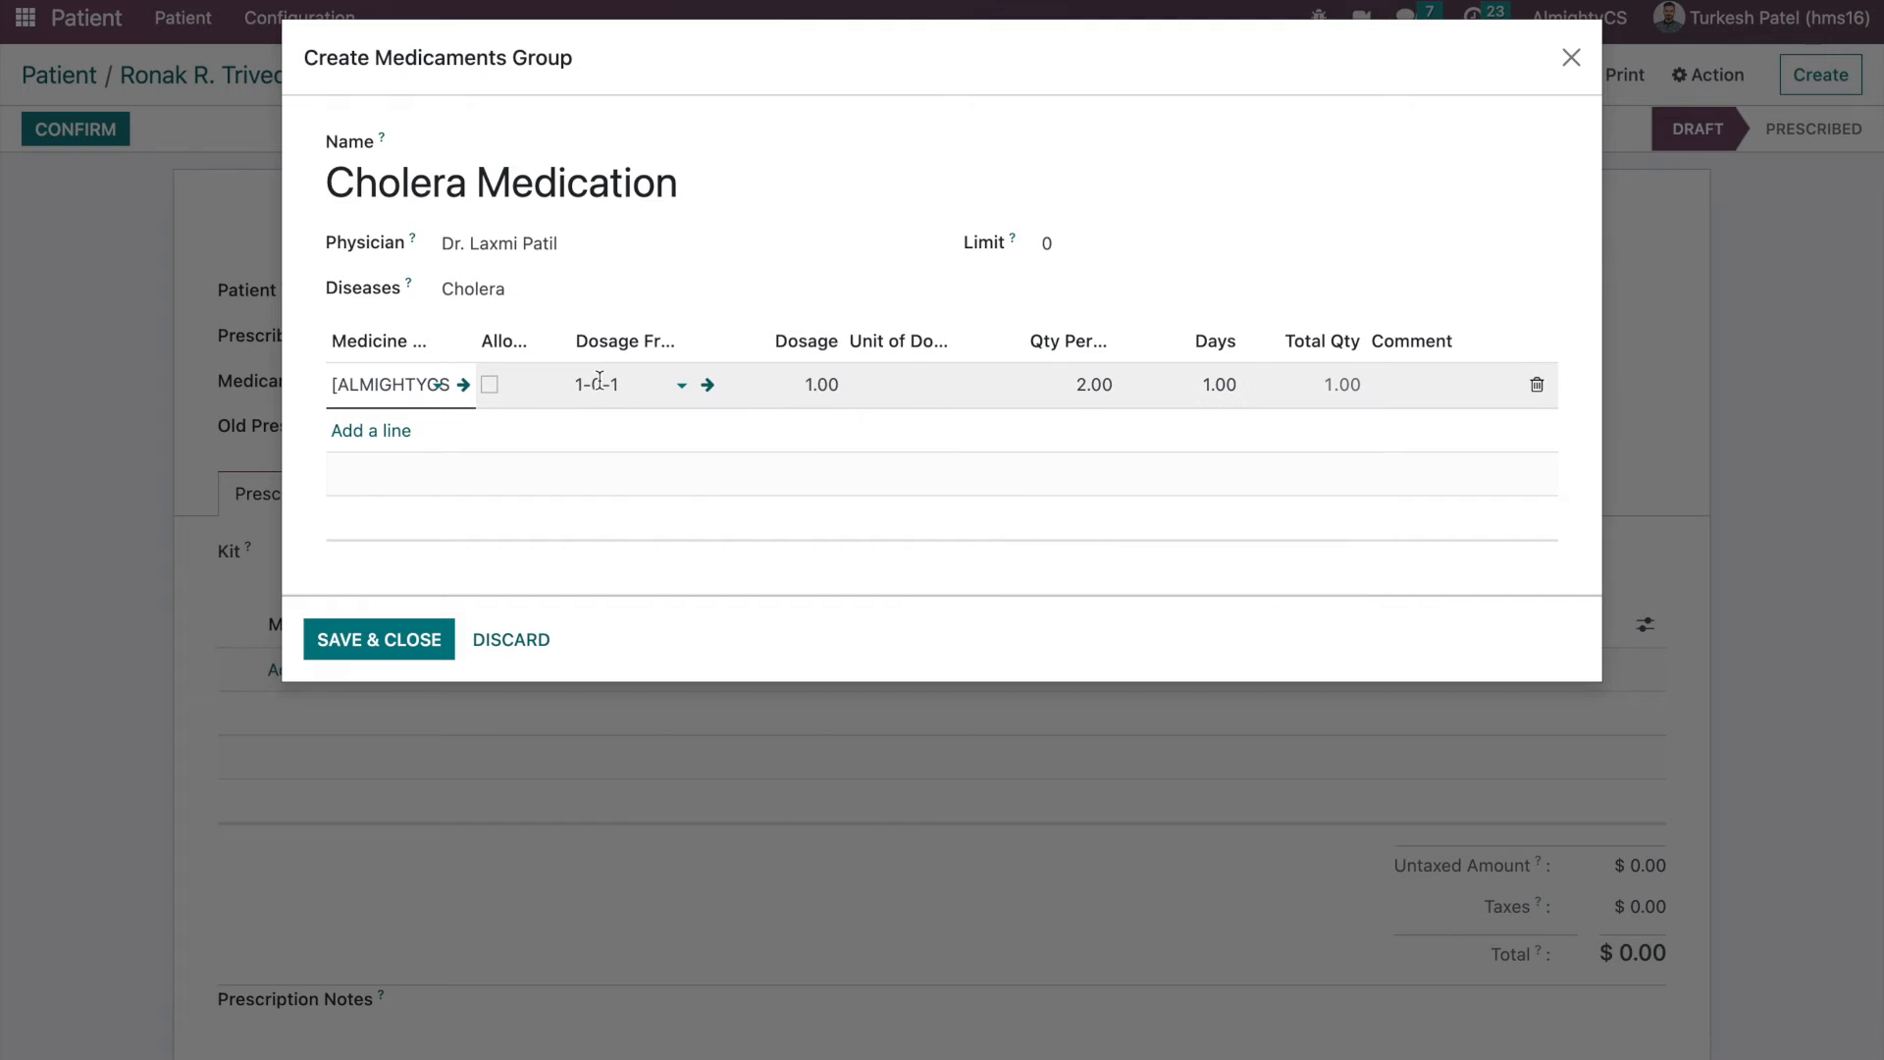
click(1046, 396)
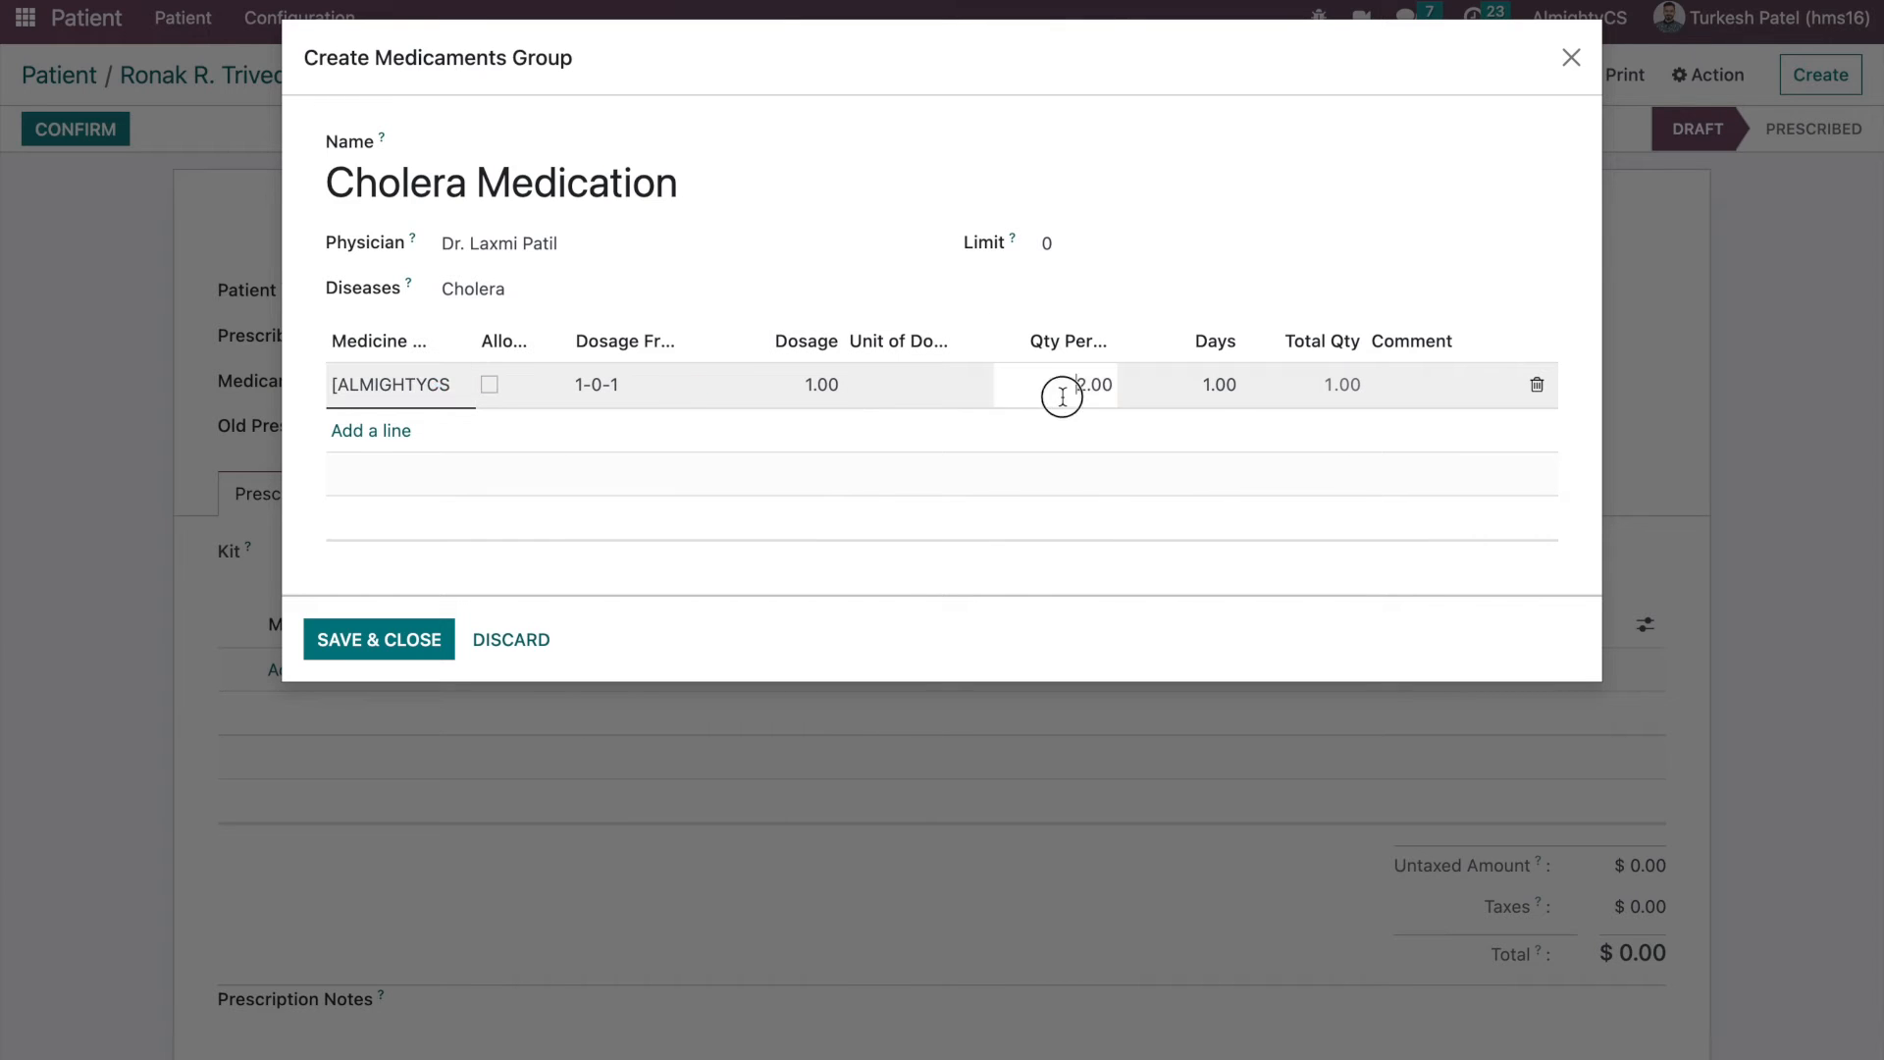
click(1219, 389)
text(4)
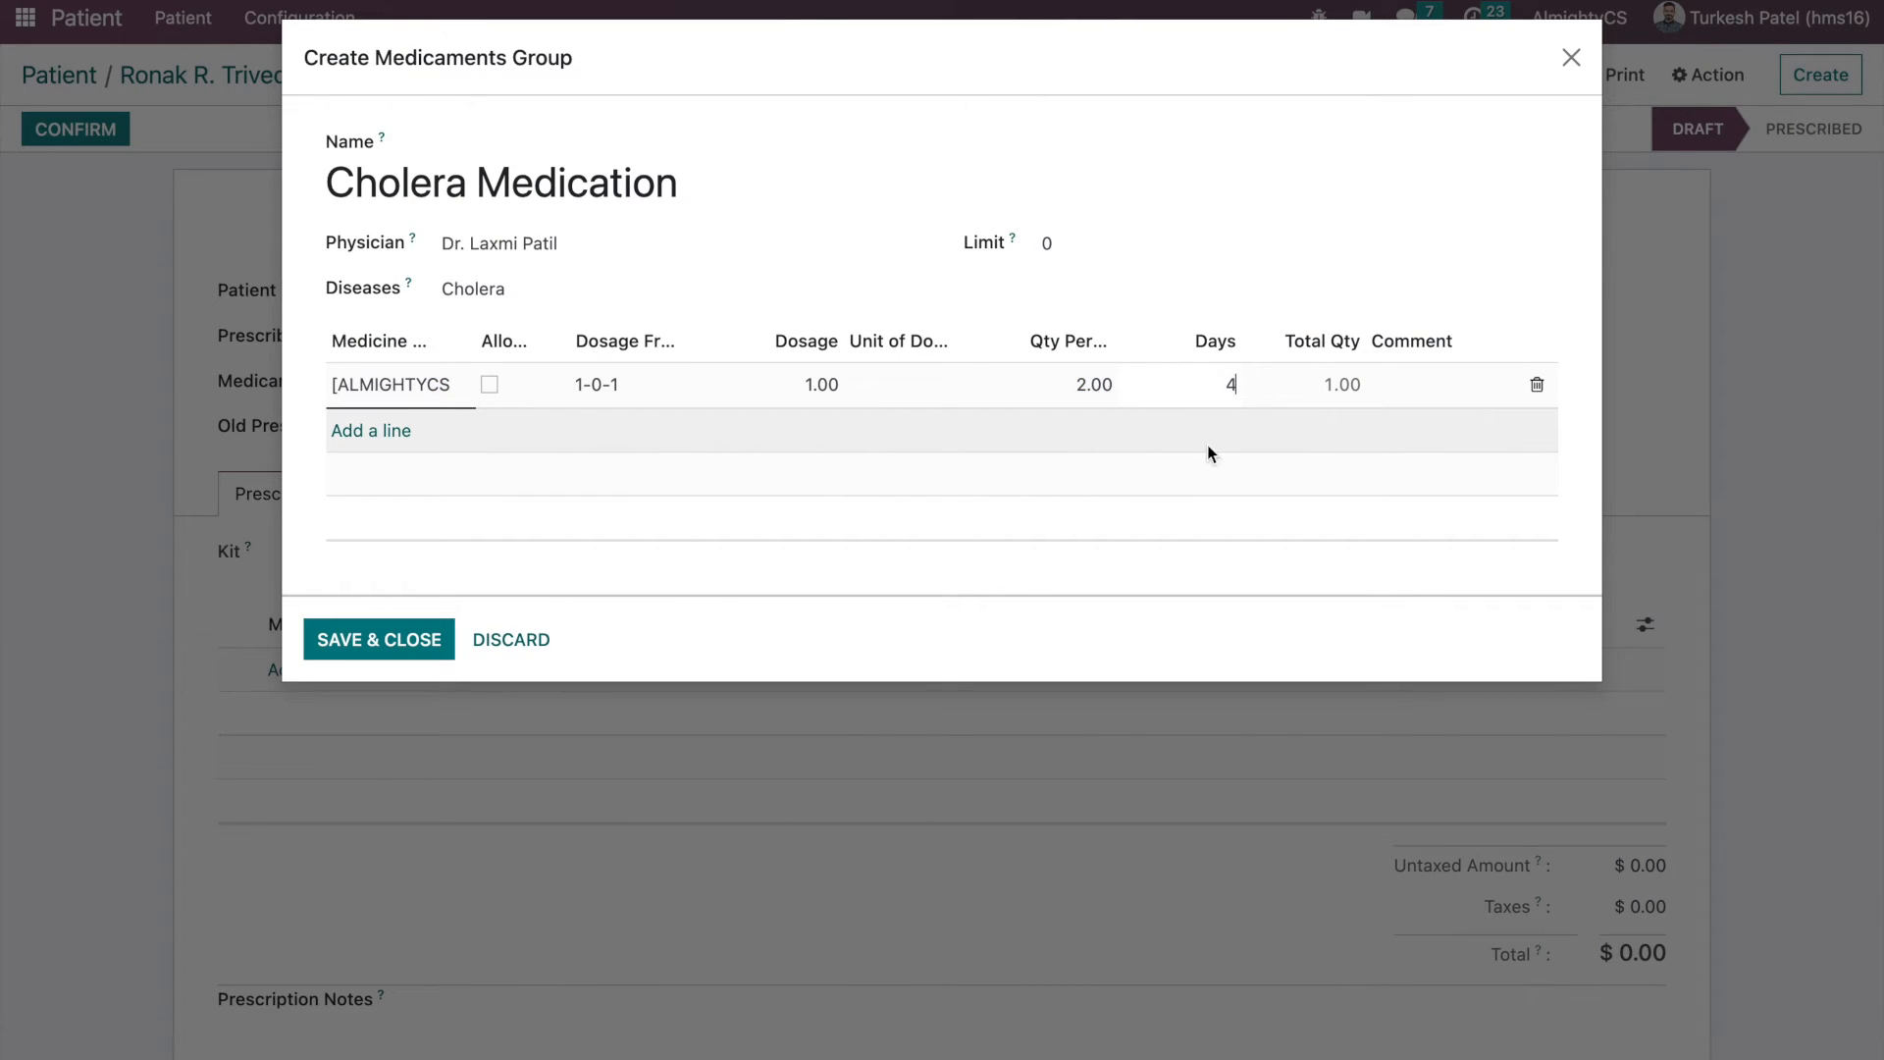
key(alt+c)
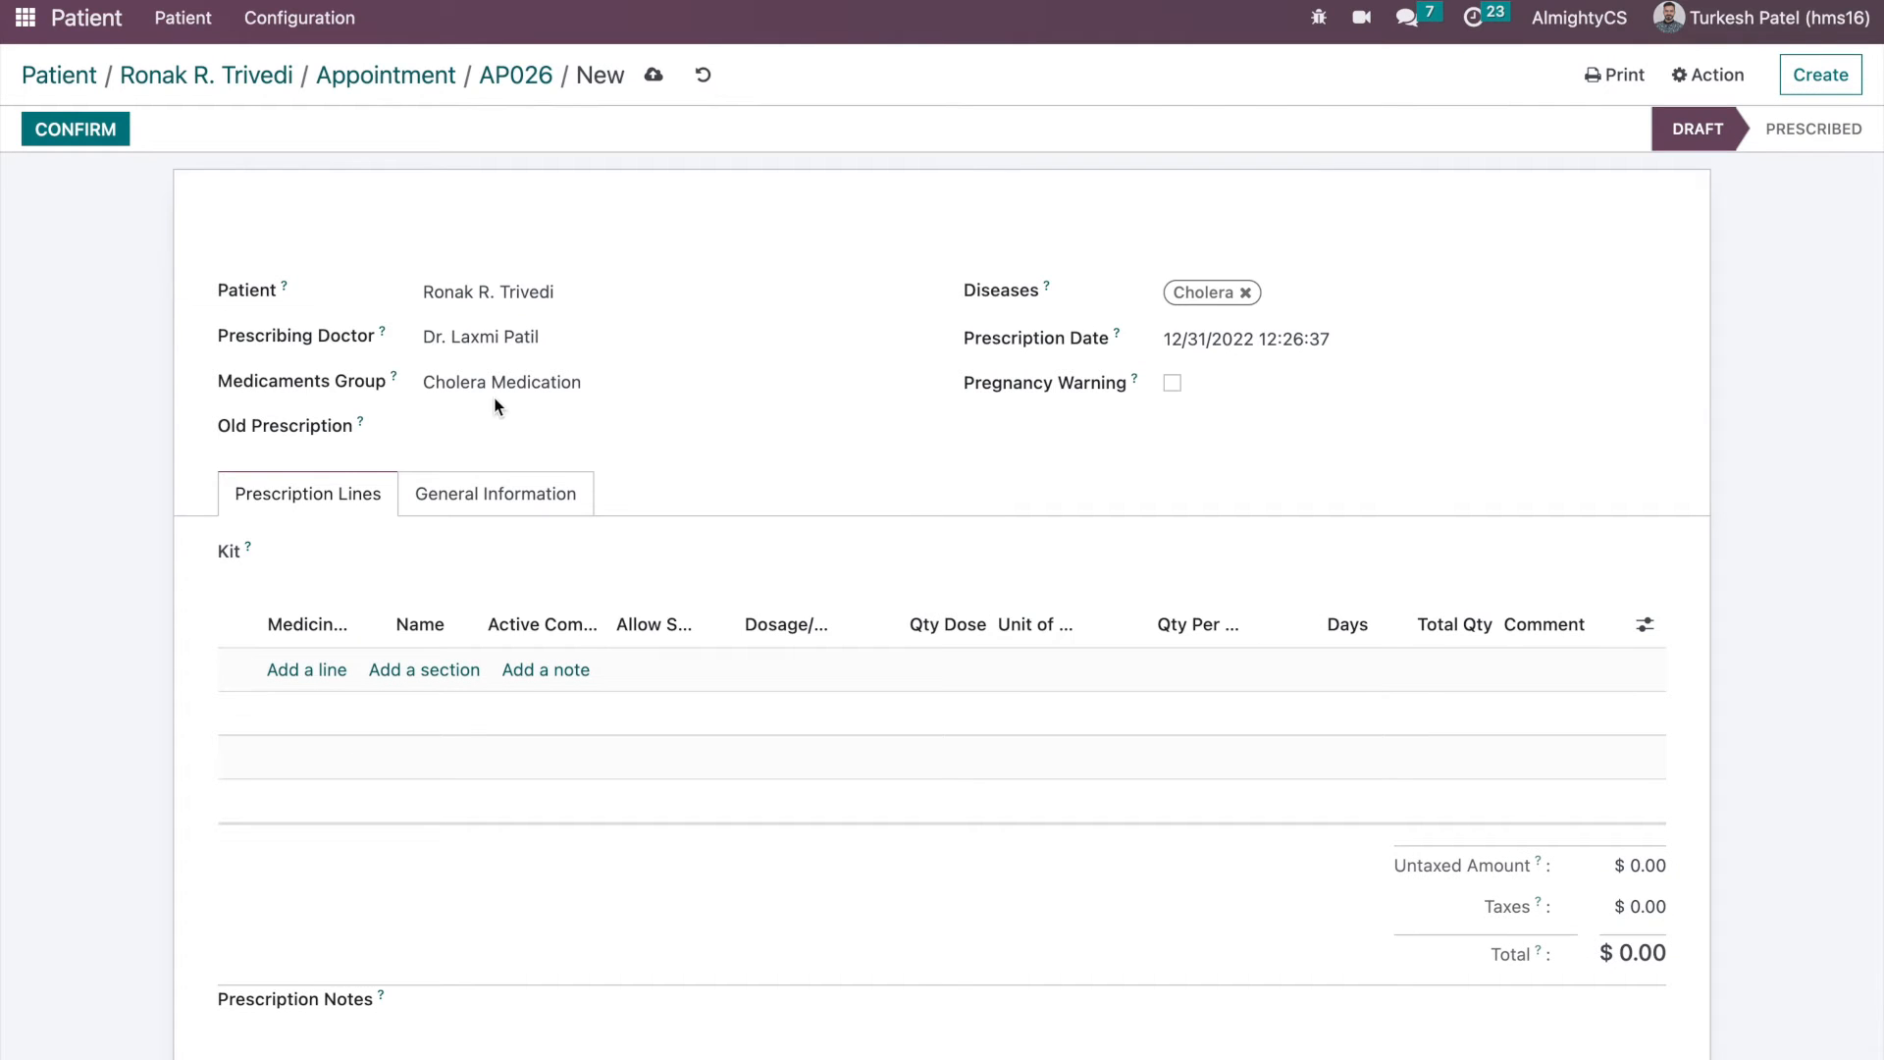
- Clear the medicaments group from the new prescription
triple_click(663, 386)
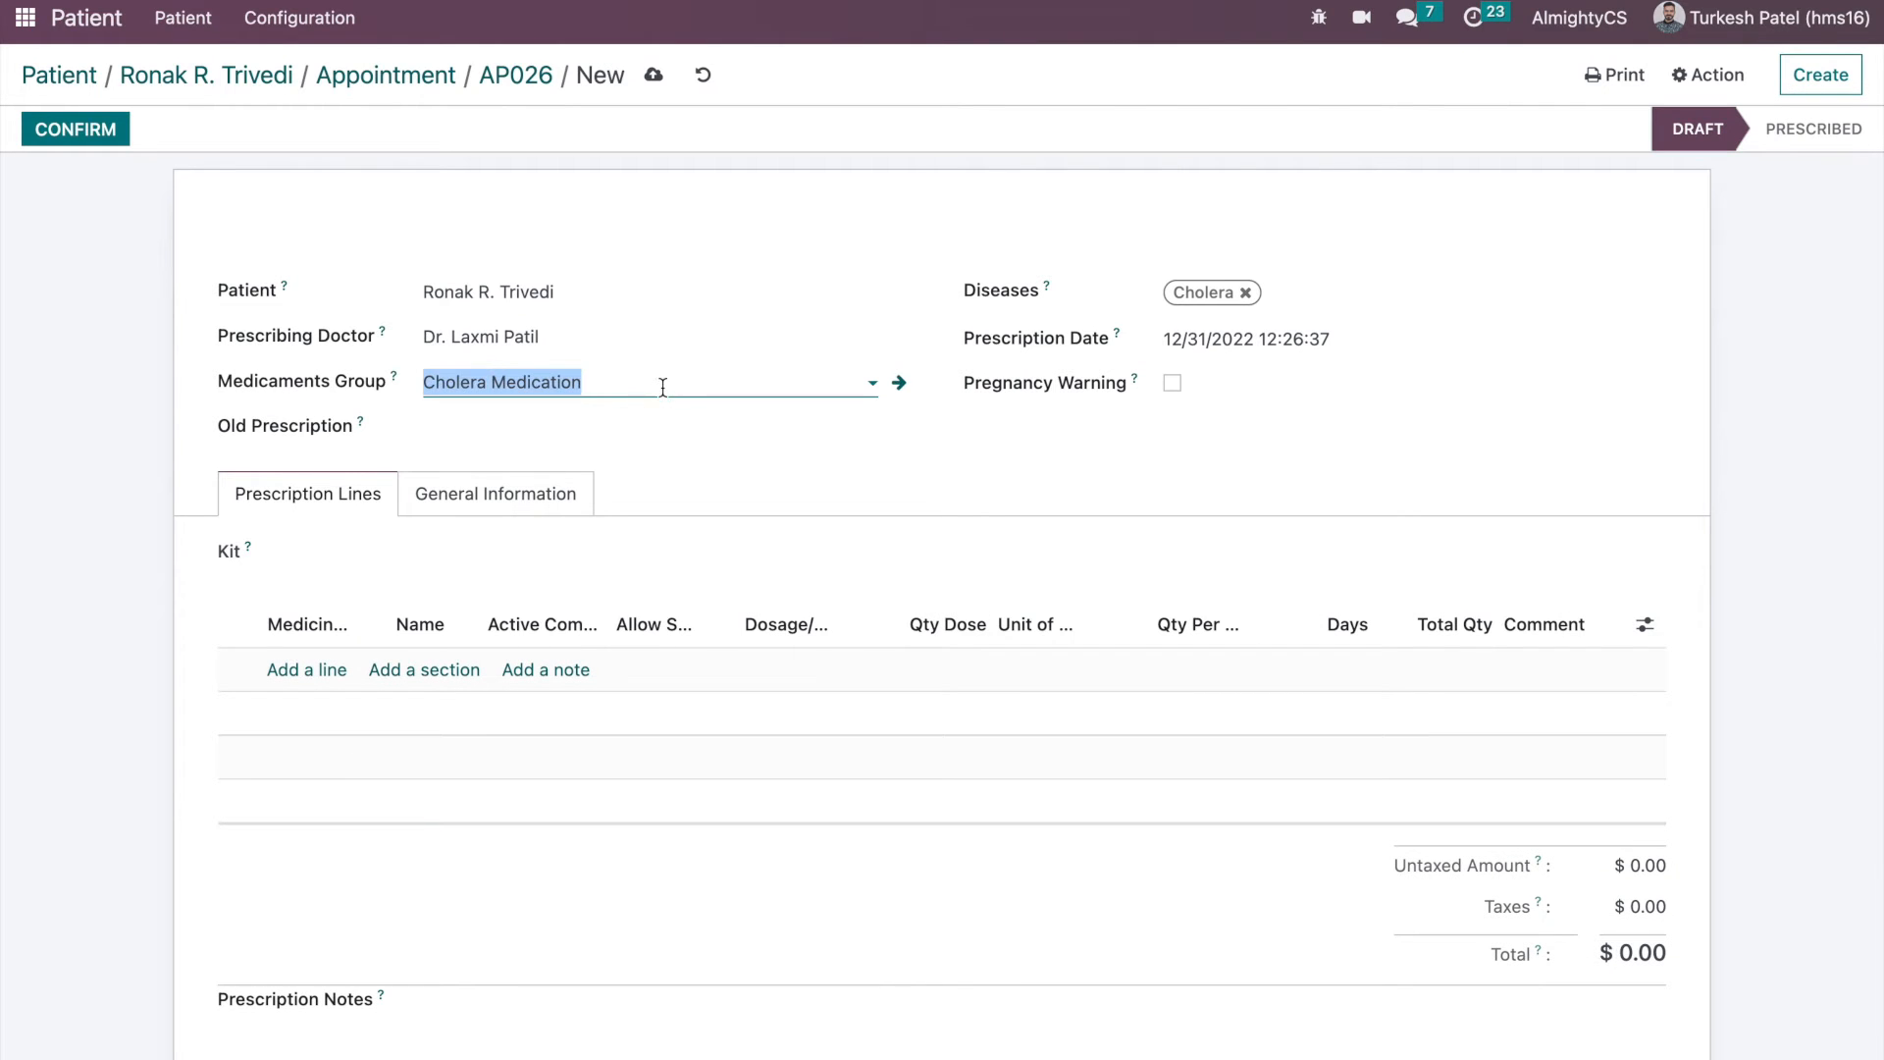
key(BackSpace)
click(92, 297)
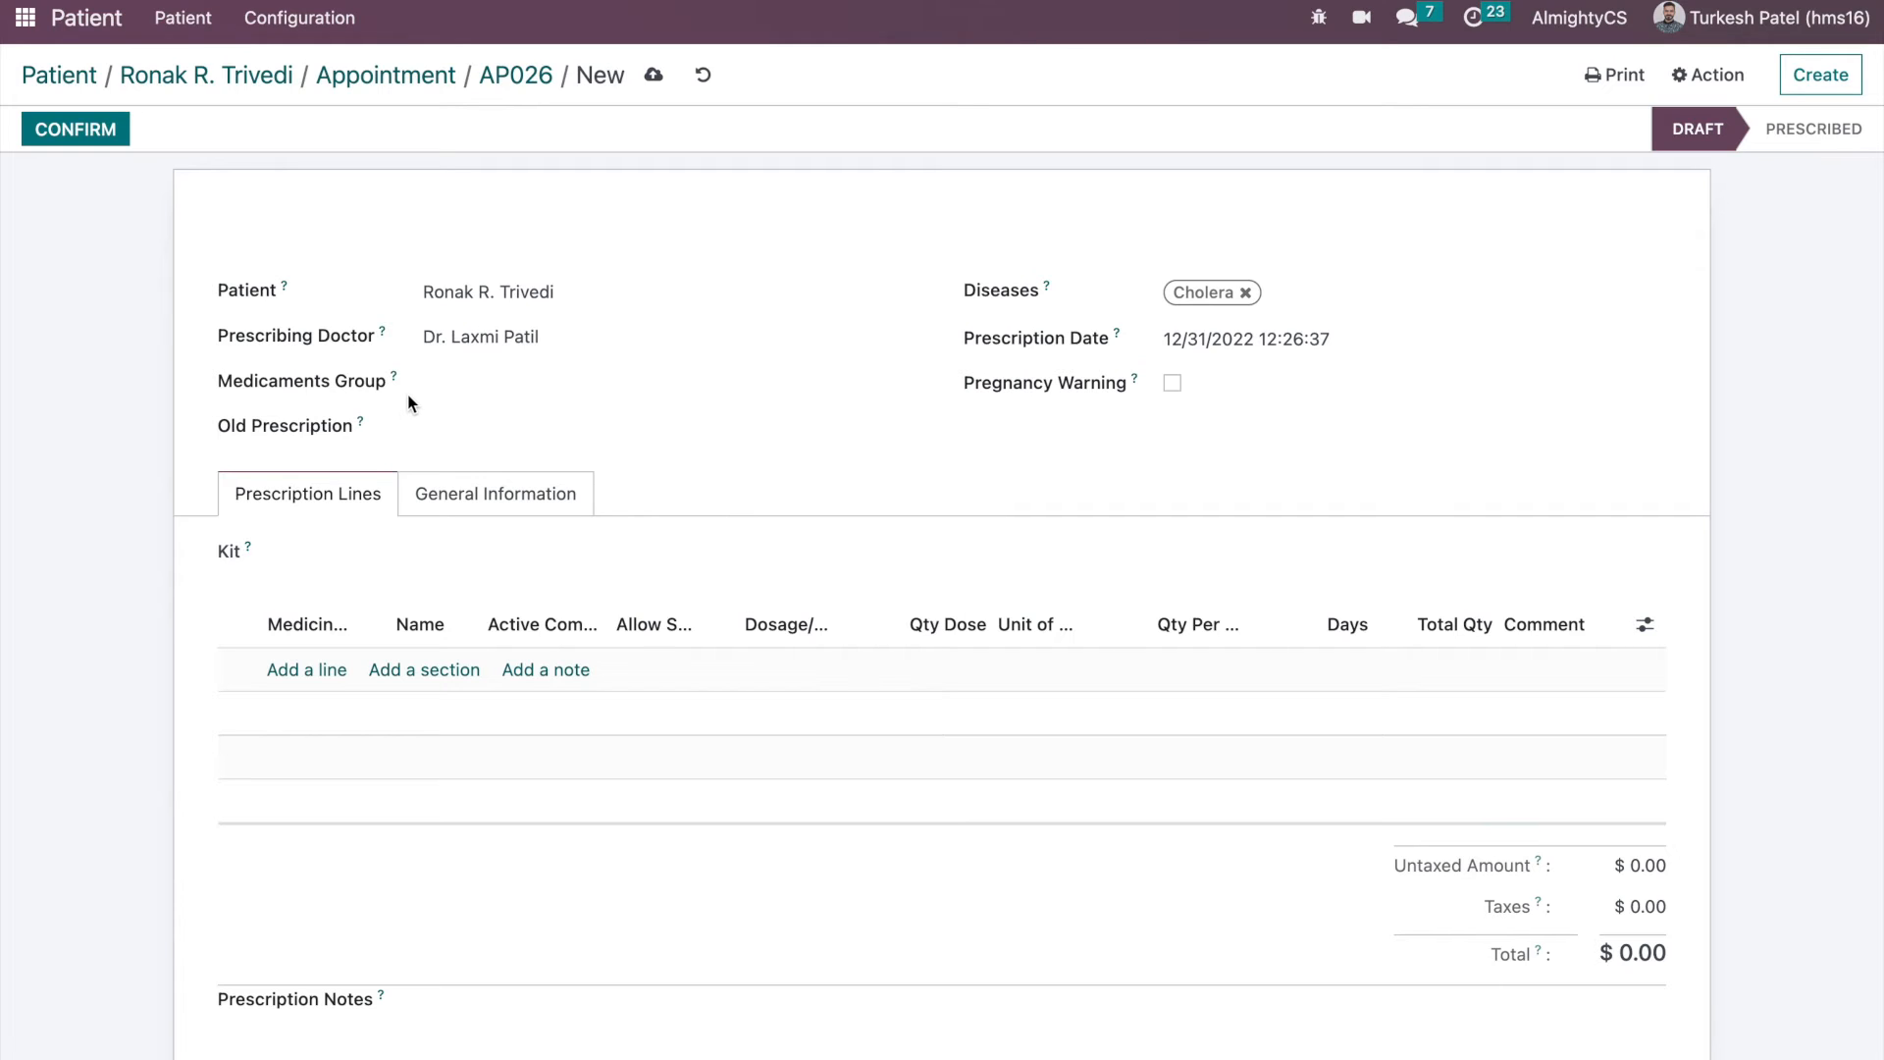
- Fill the new prescription from the Cholera Medication medicaments group and confirm it
click(477, 381)
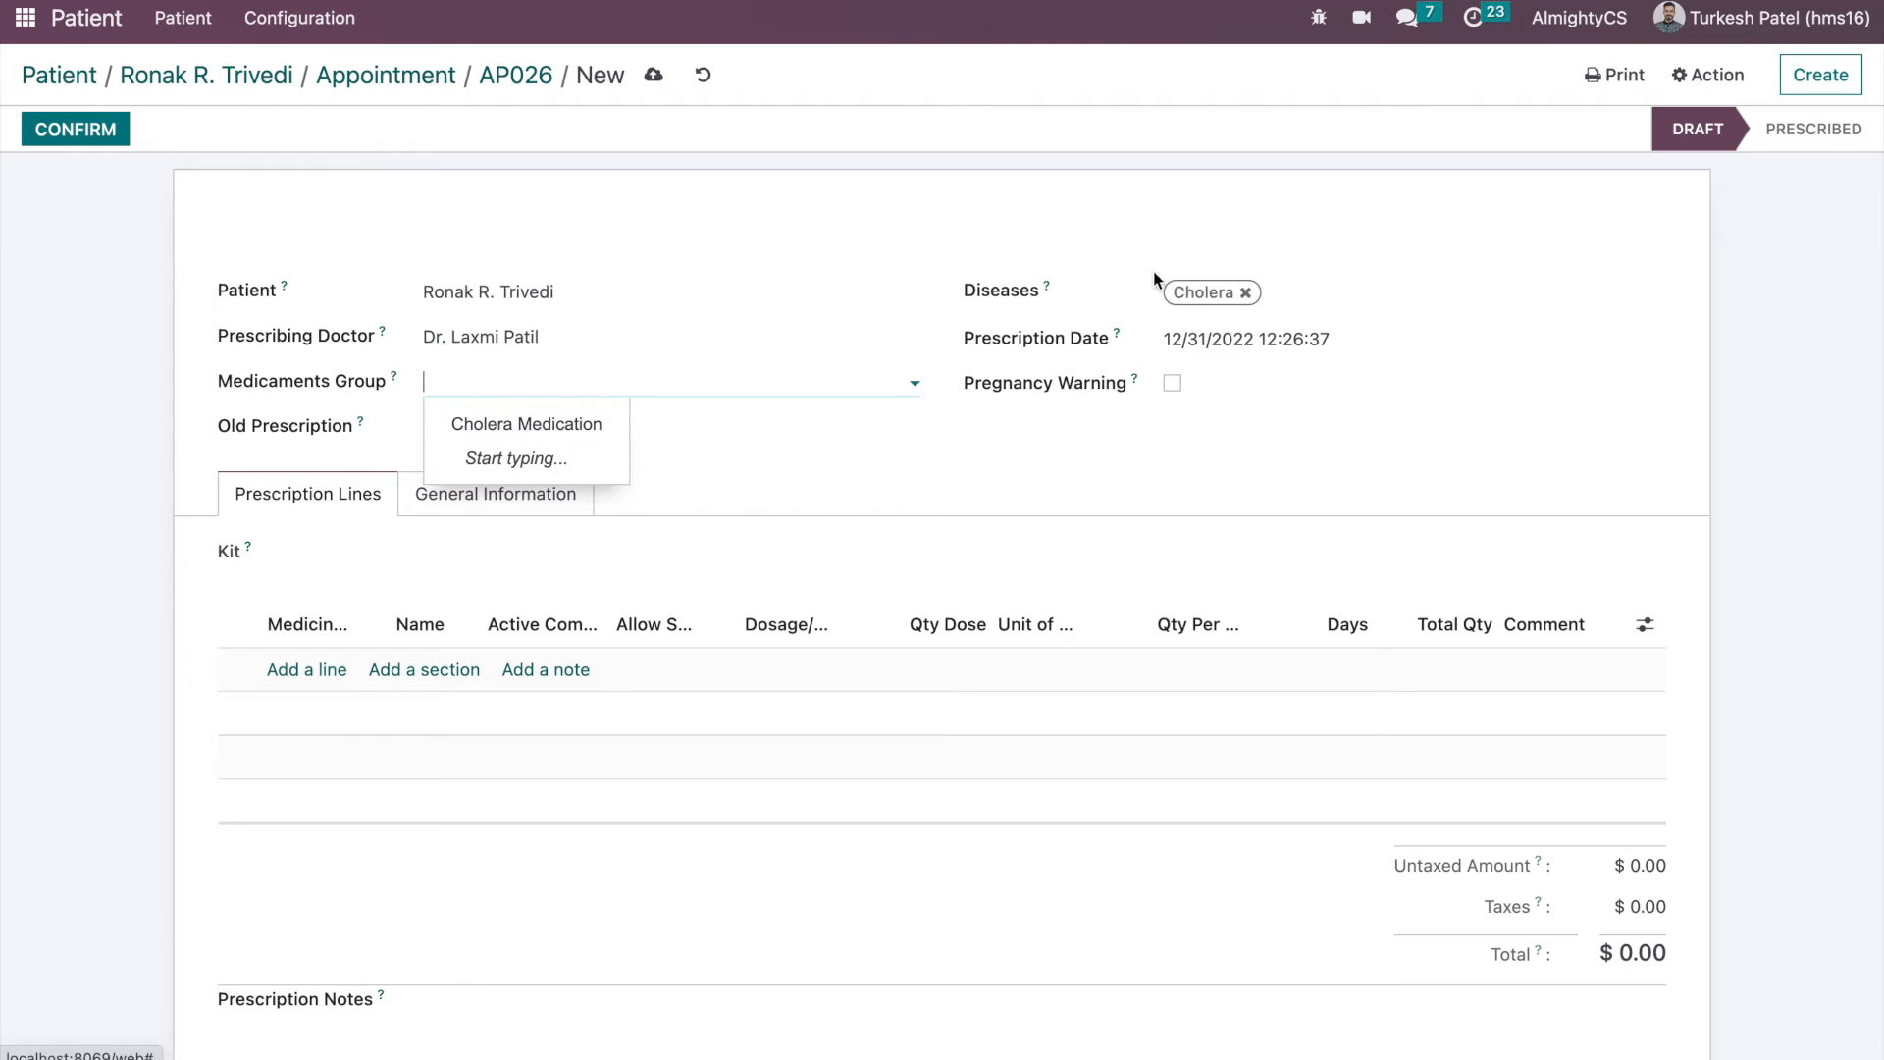
click(461, 423)
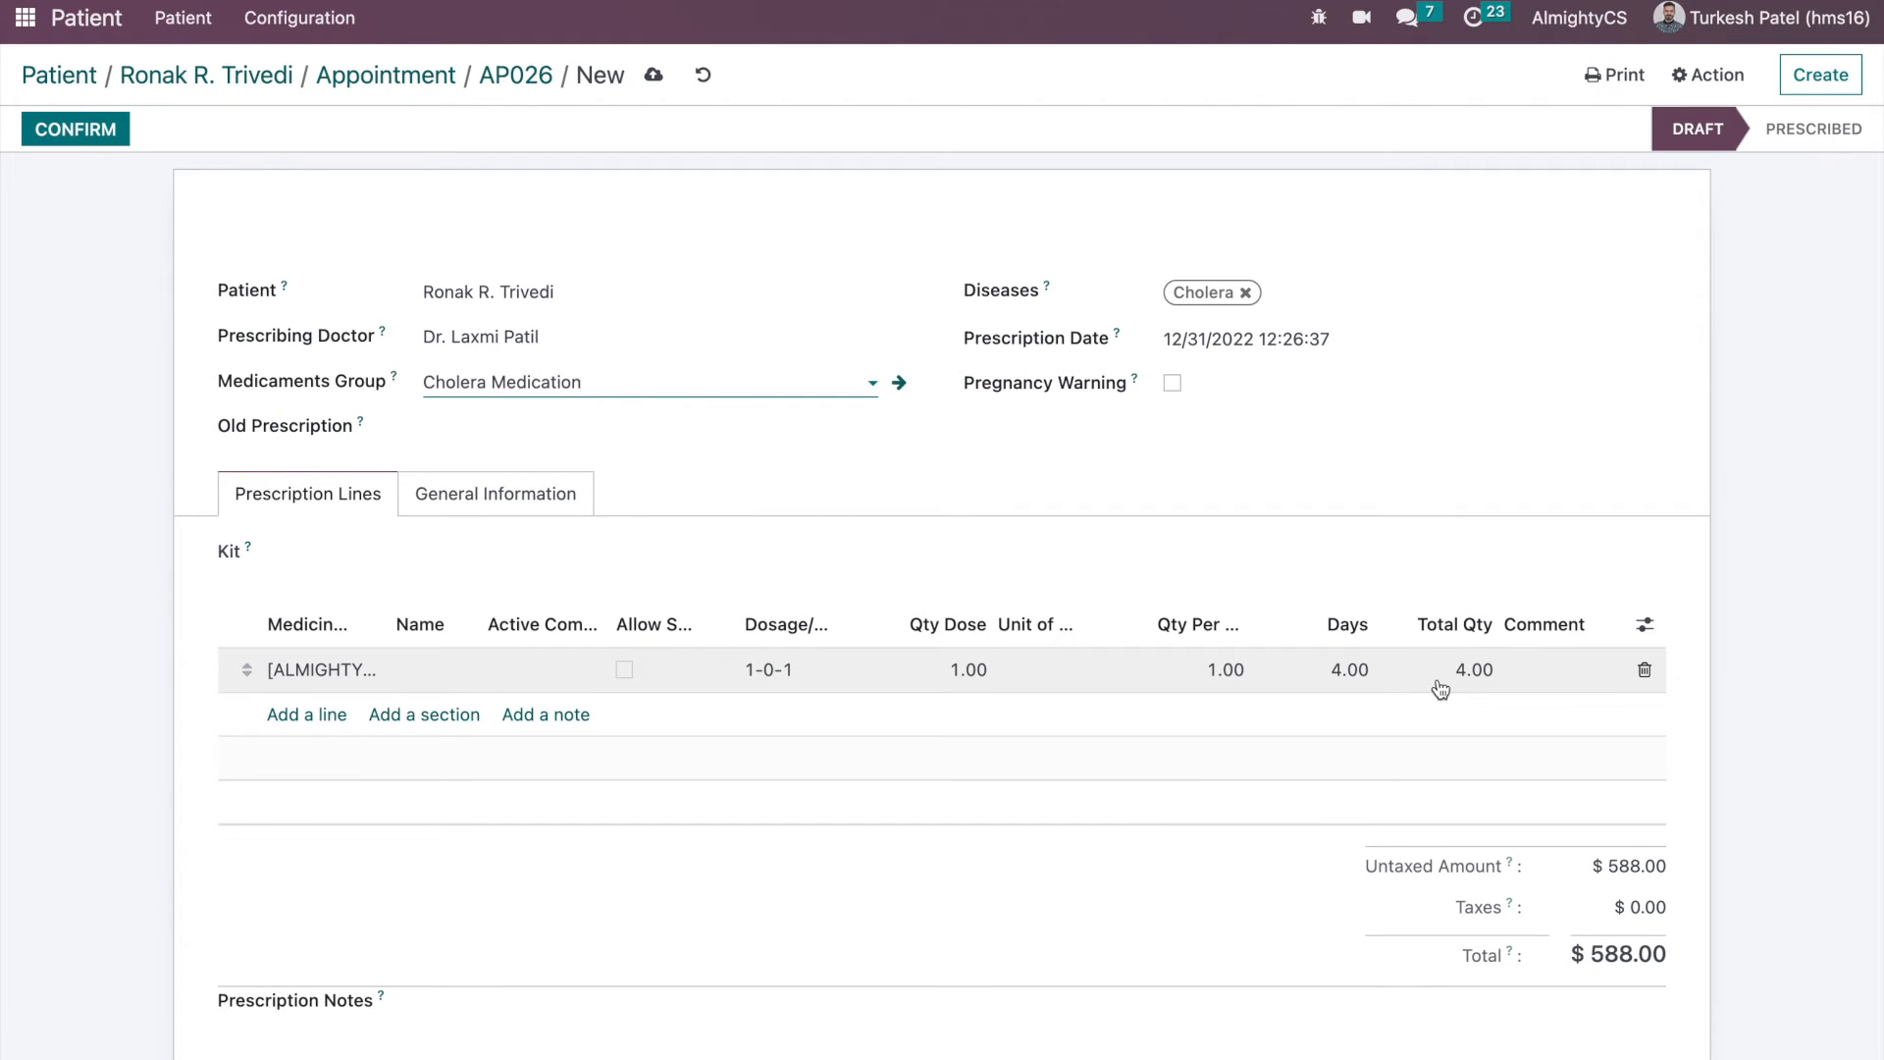
click(1389, 678)
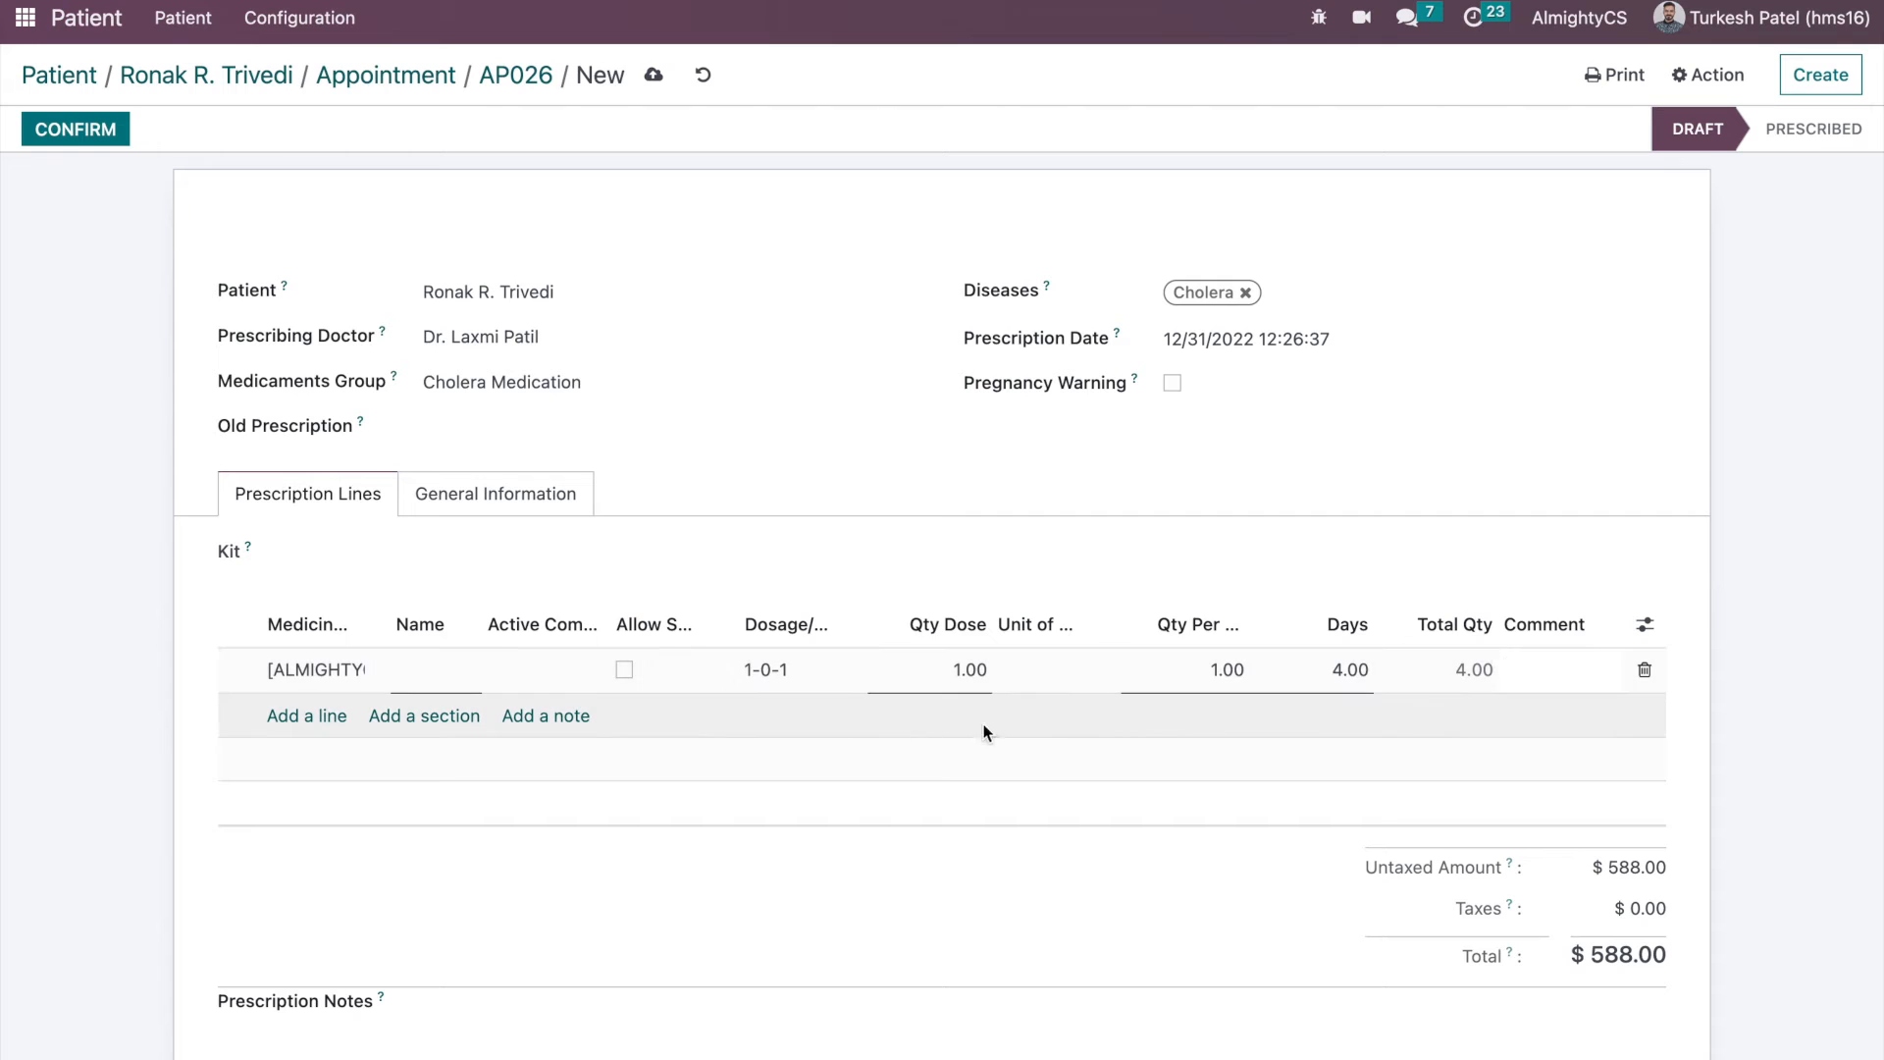
click(447, 669)
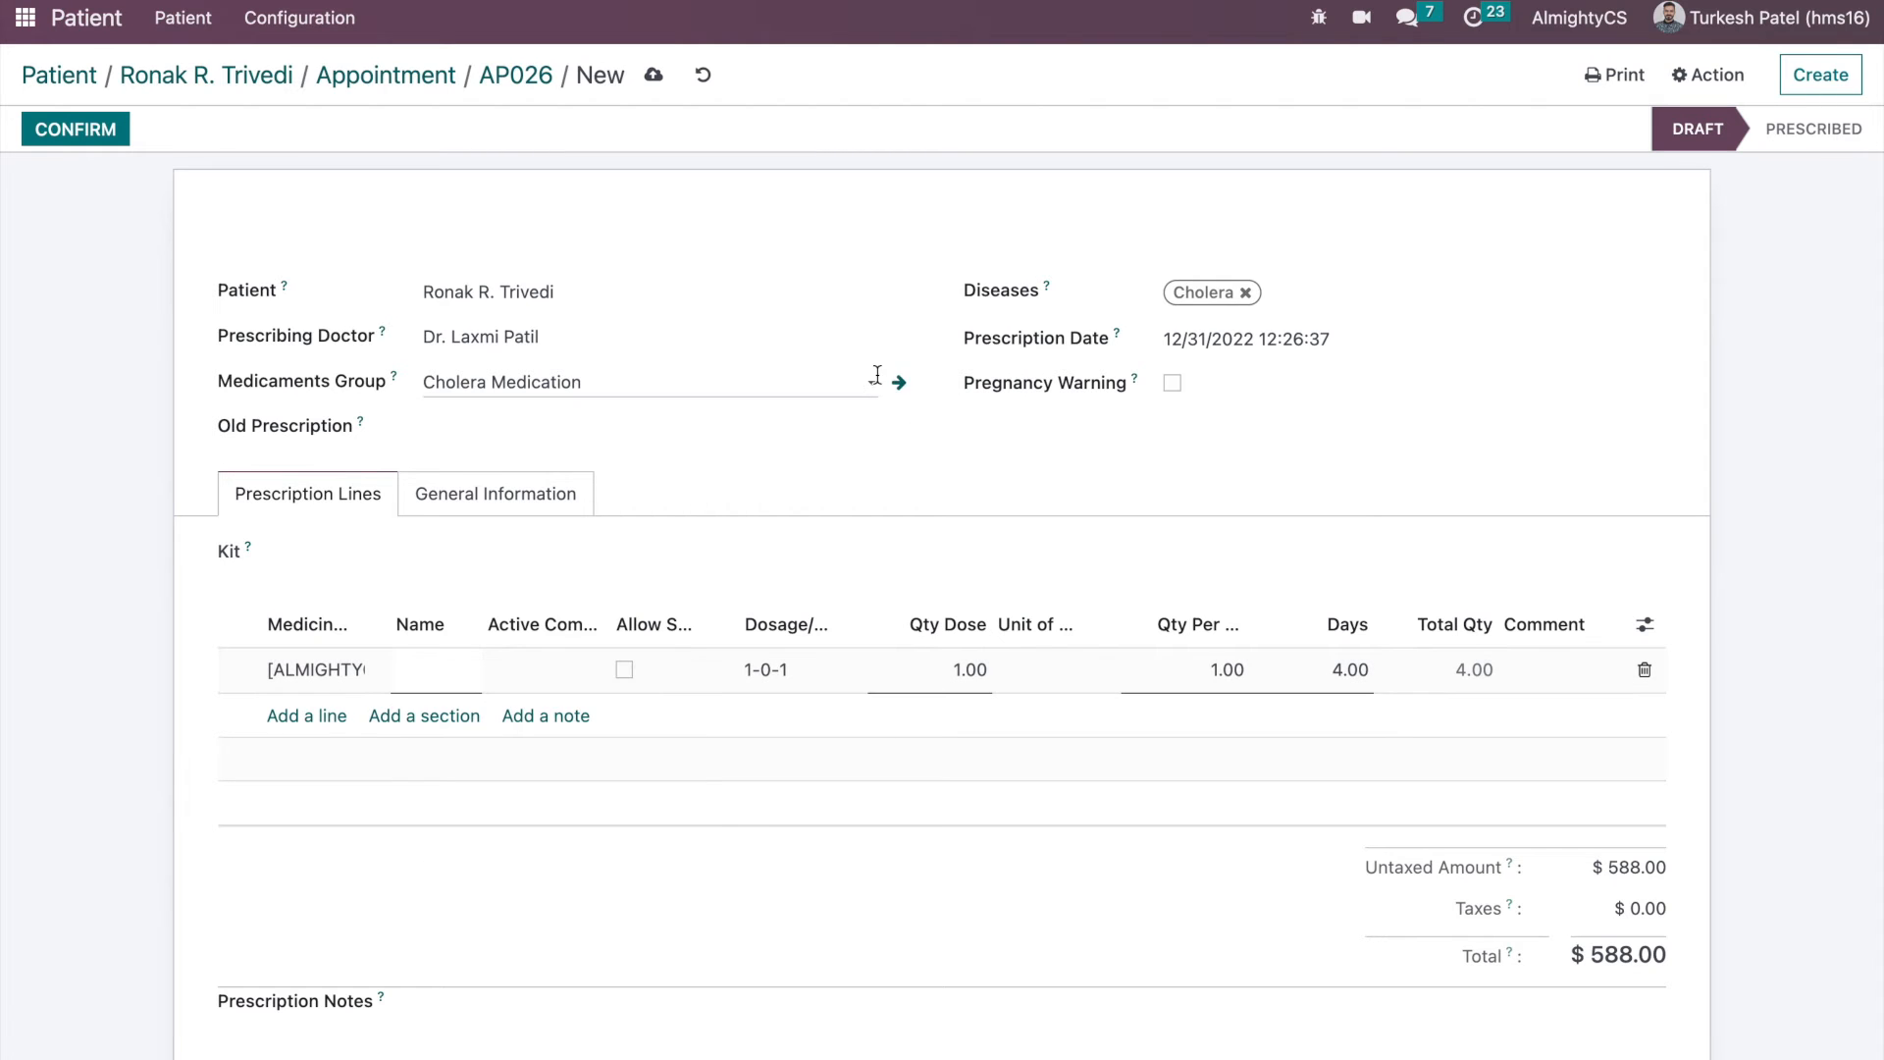
click(917, 457)
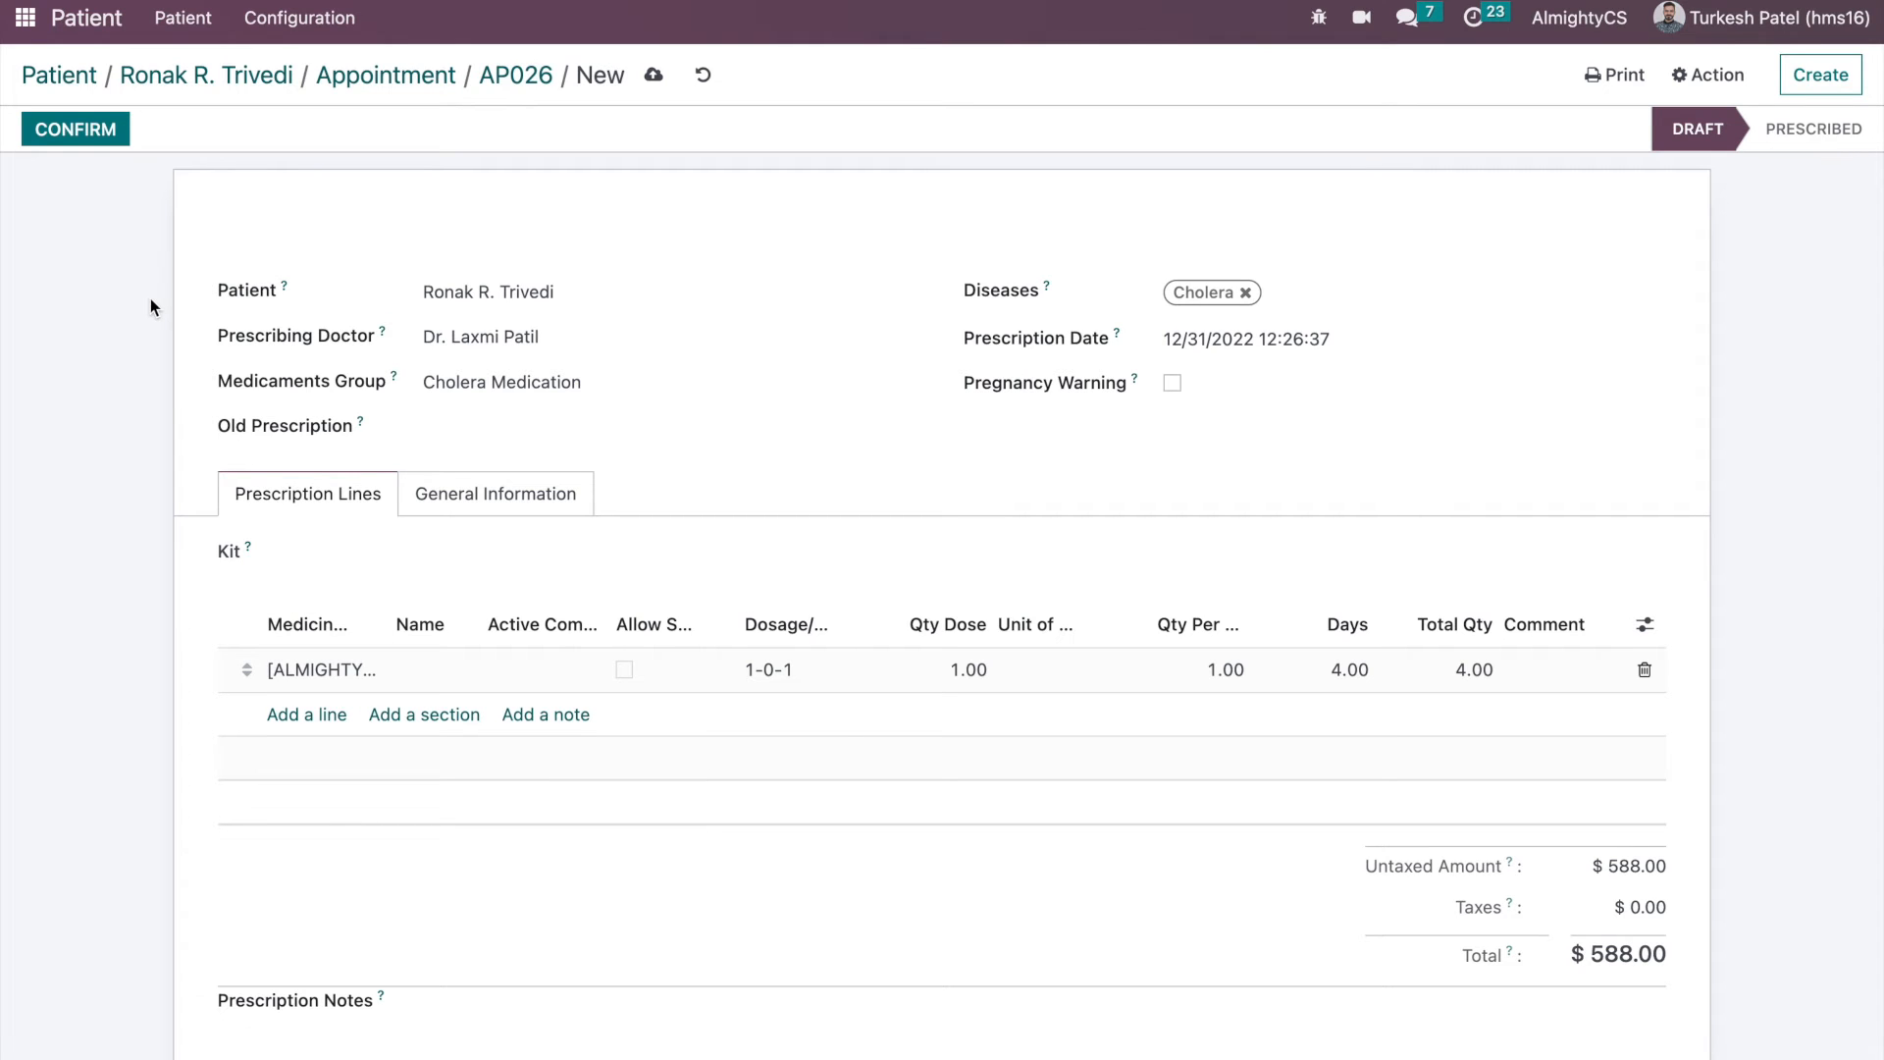
click(86, 133)
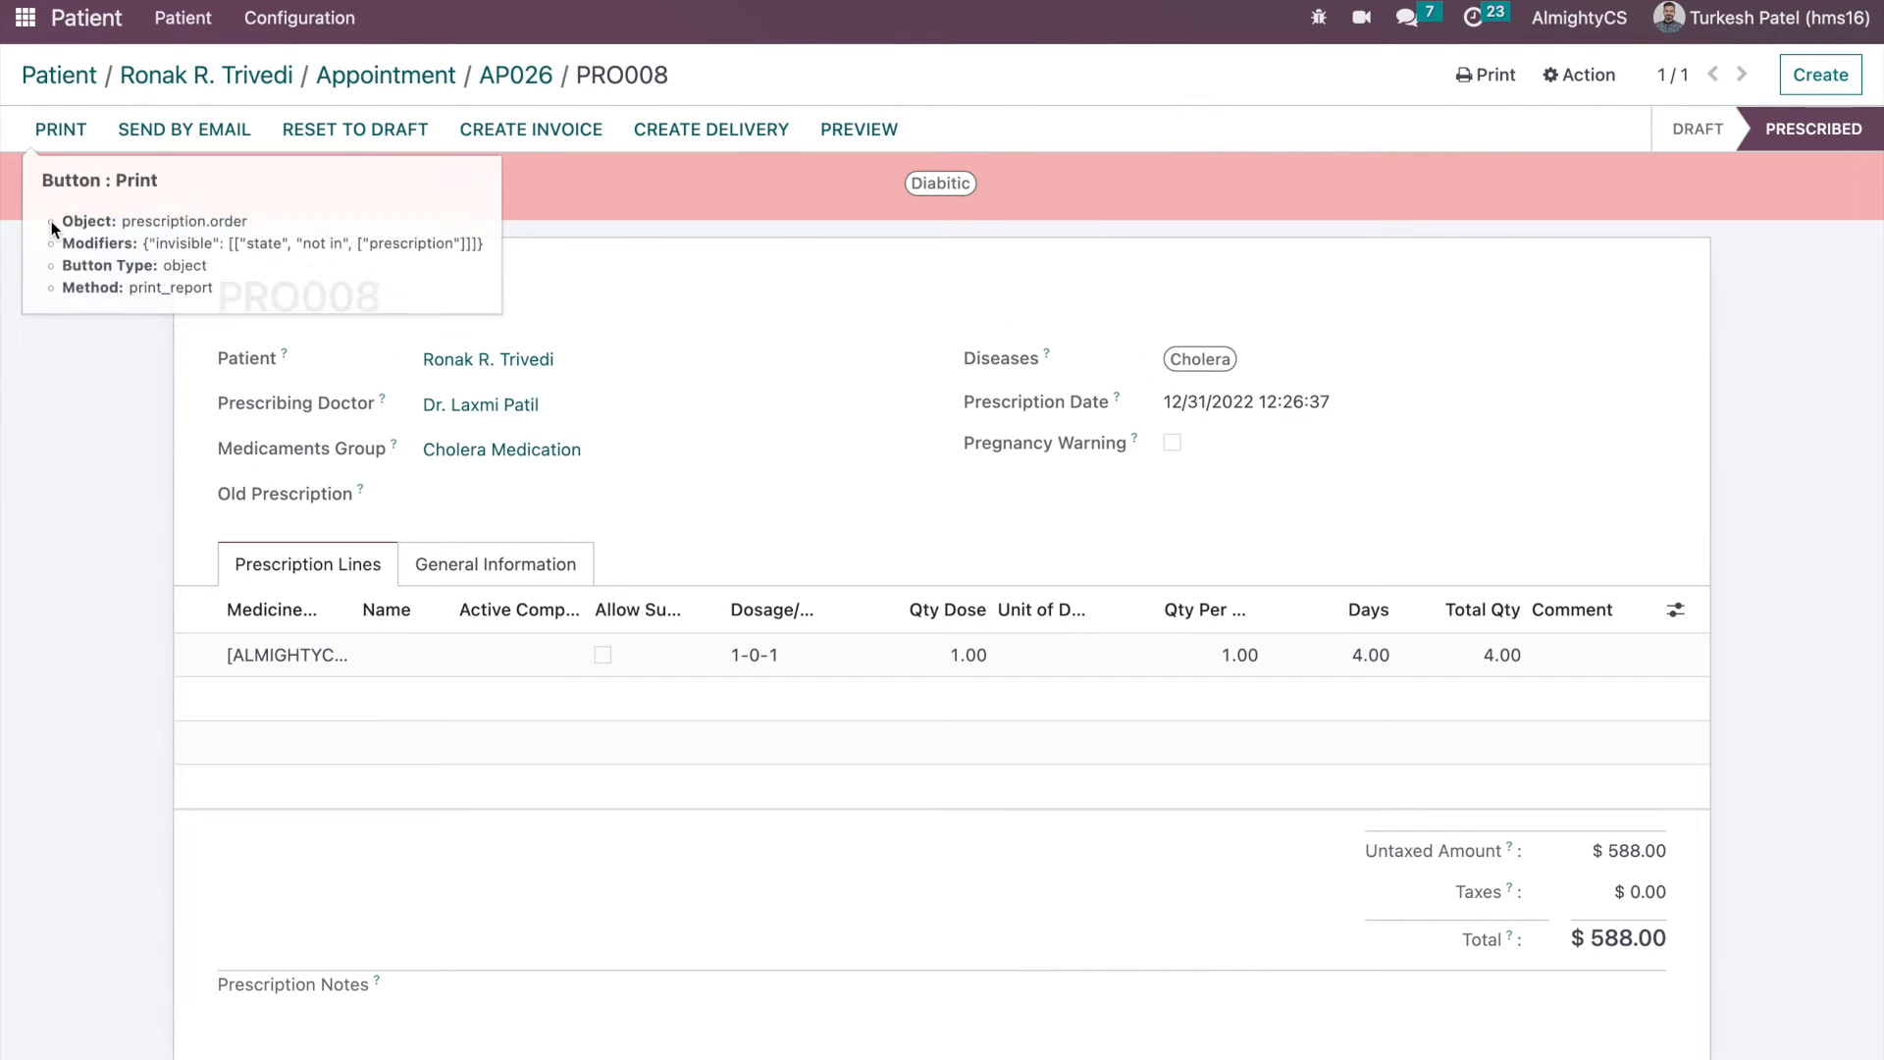
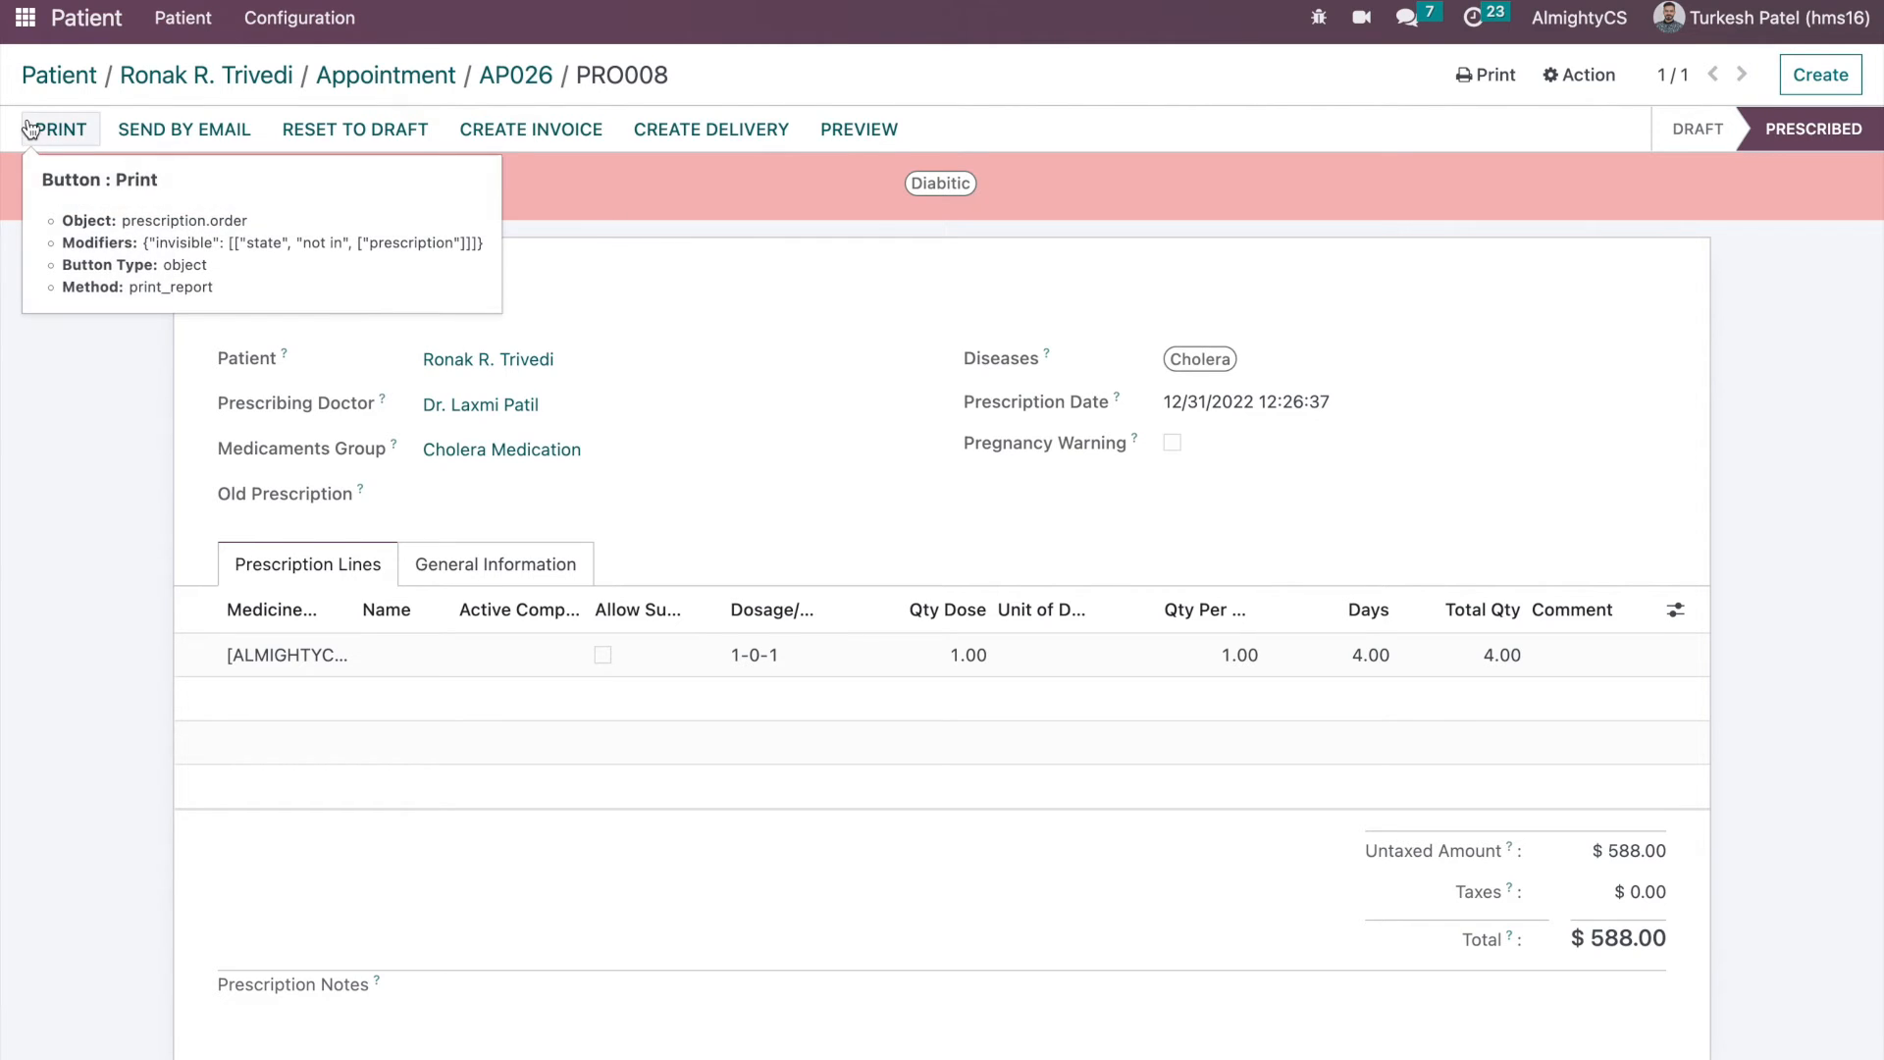
- Print the confirmed prescription to PDF and examine the medicine details, doctor's signature and QR code in the document
click(60, 128)
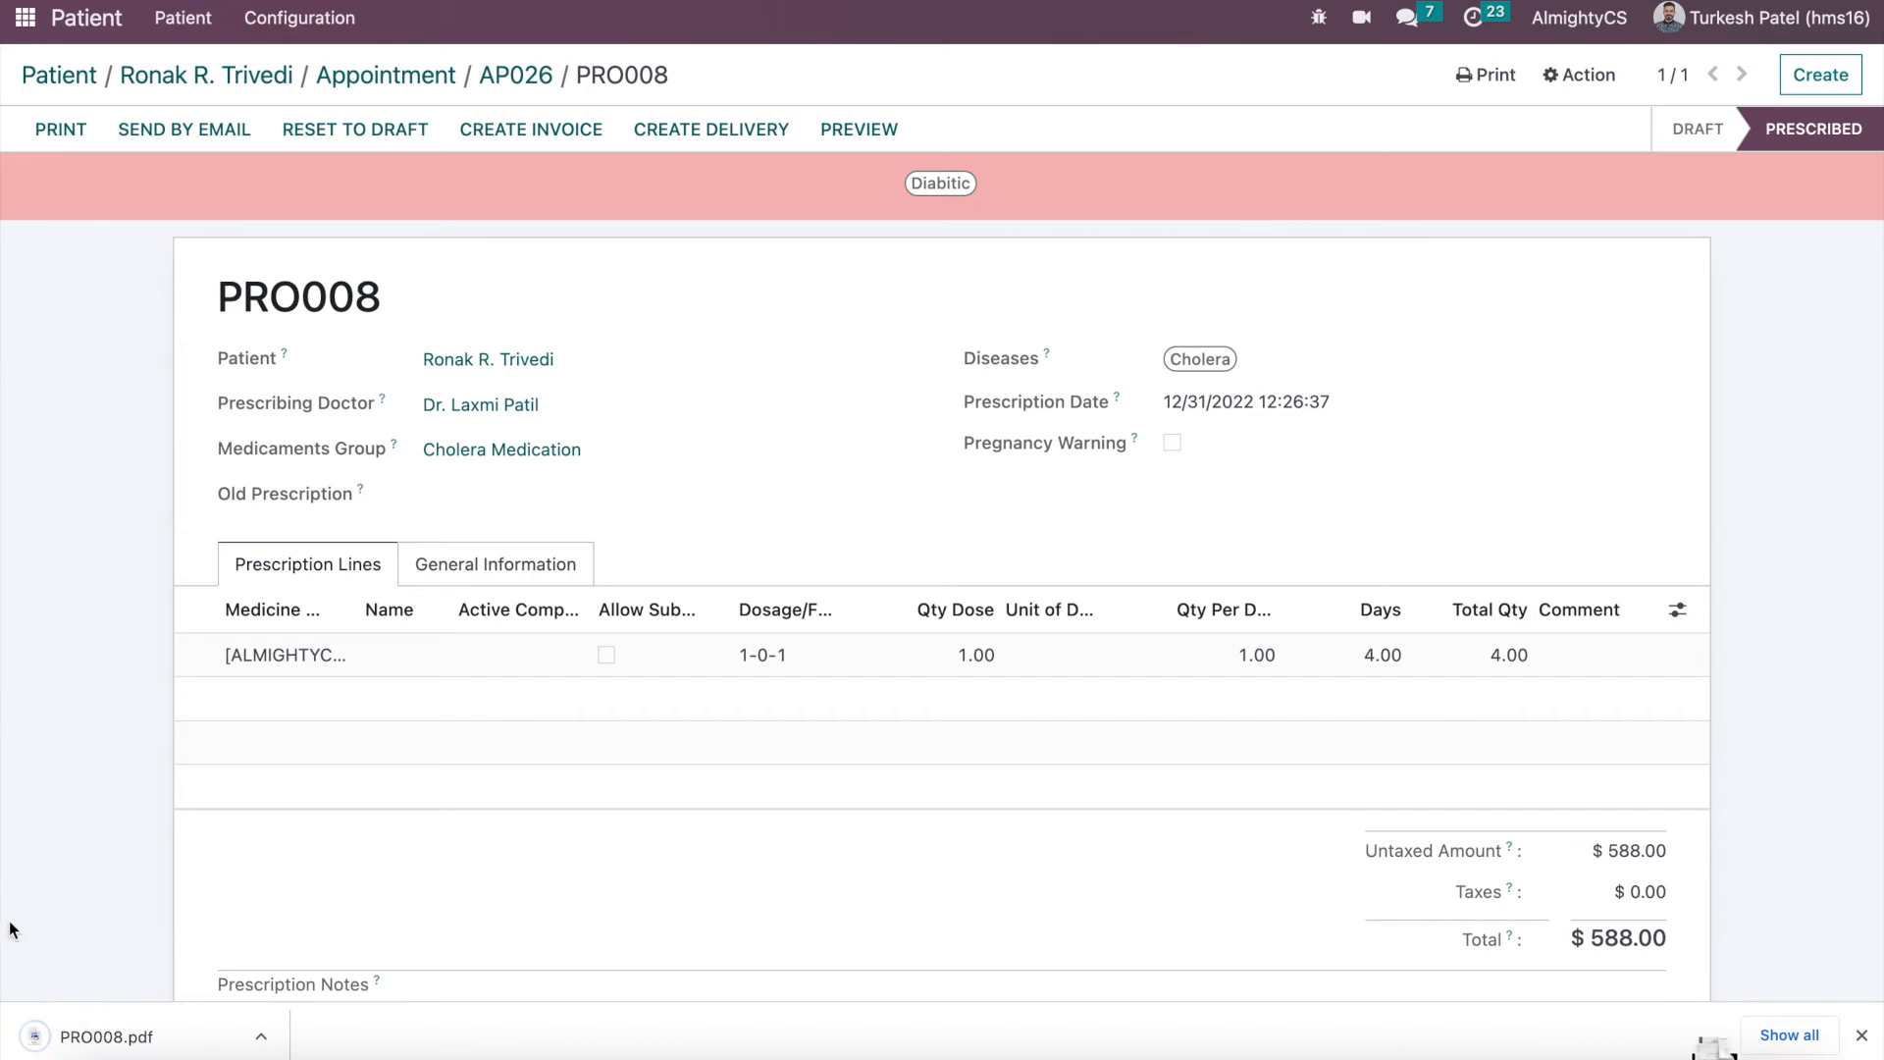
click(133, 1039)
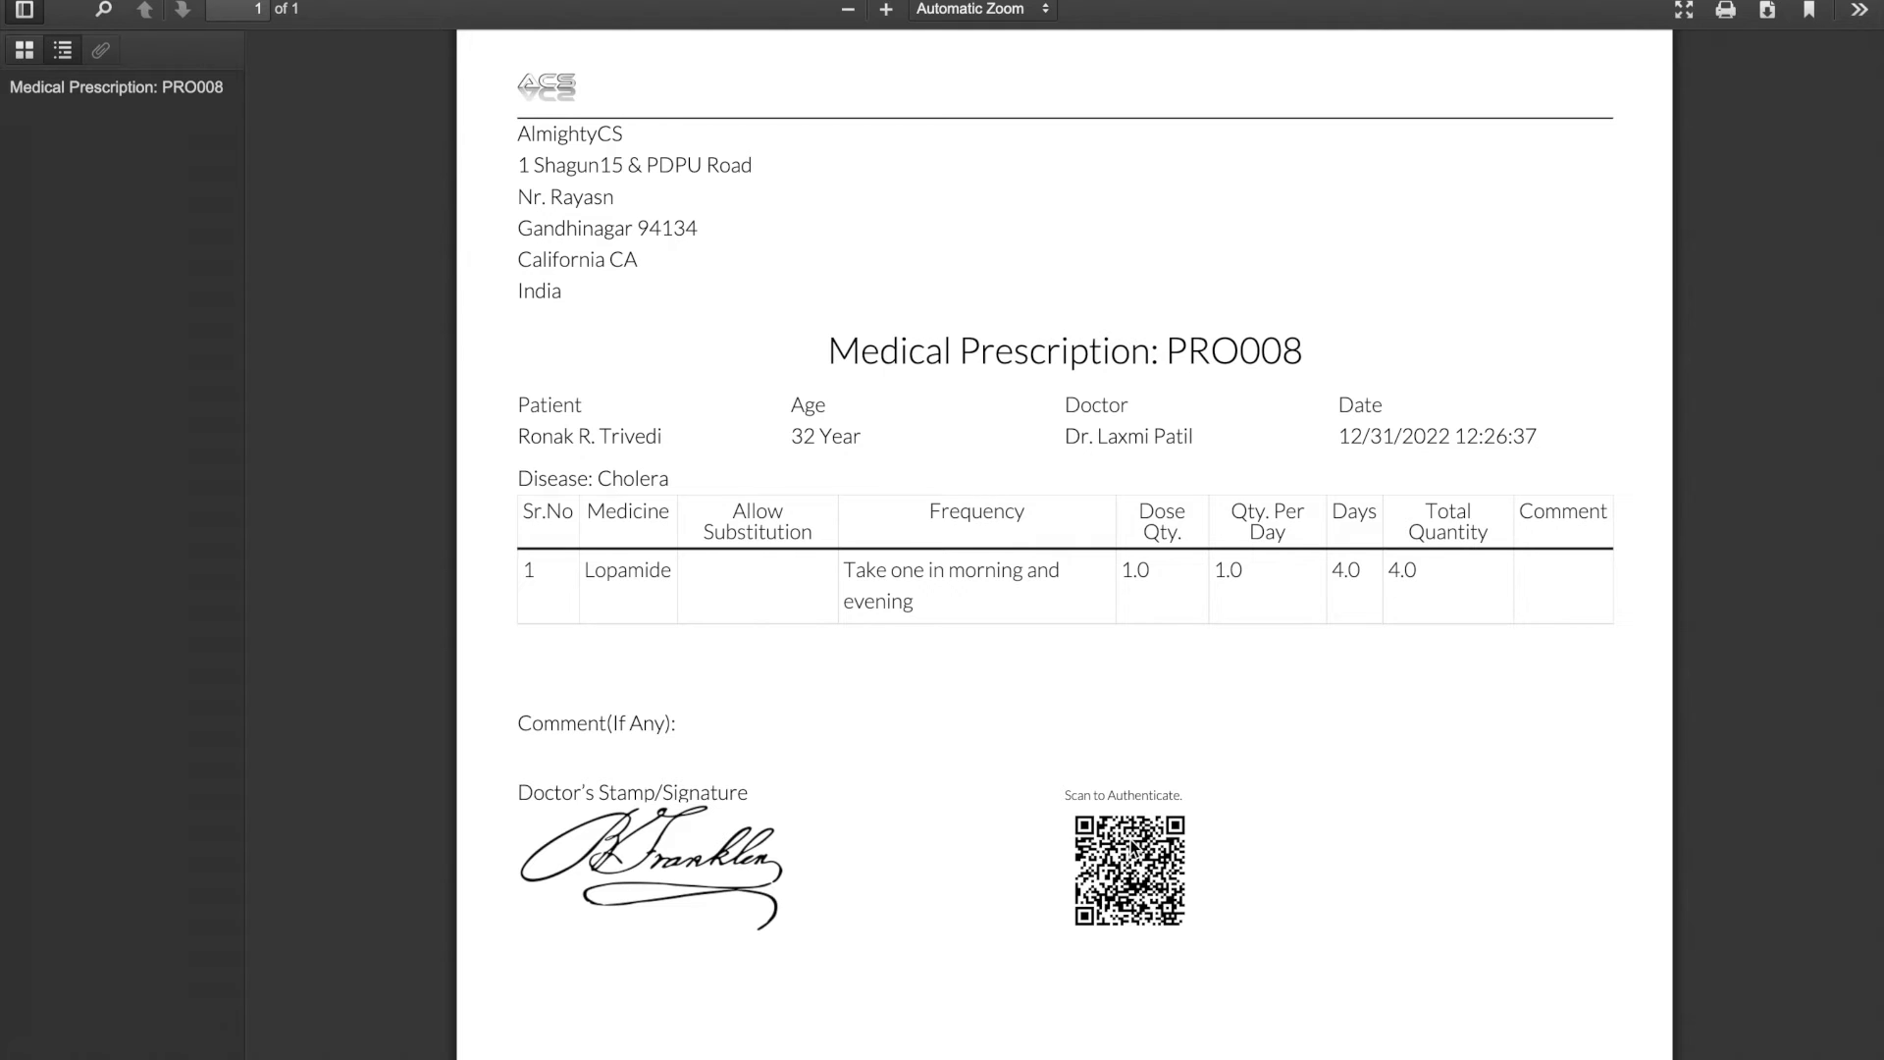
scroll(1128, 850, down, 3)
scroll(1124, 850, down, 3)
scroll(1163, 721, up, 6)
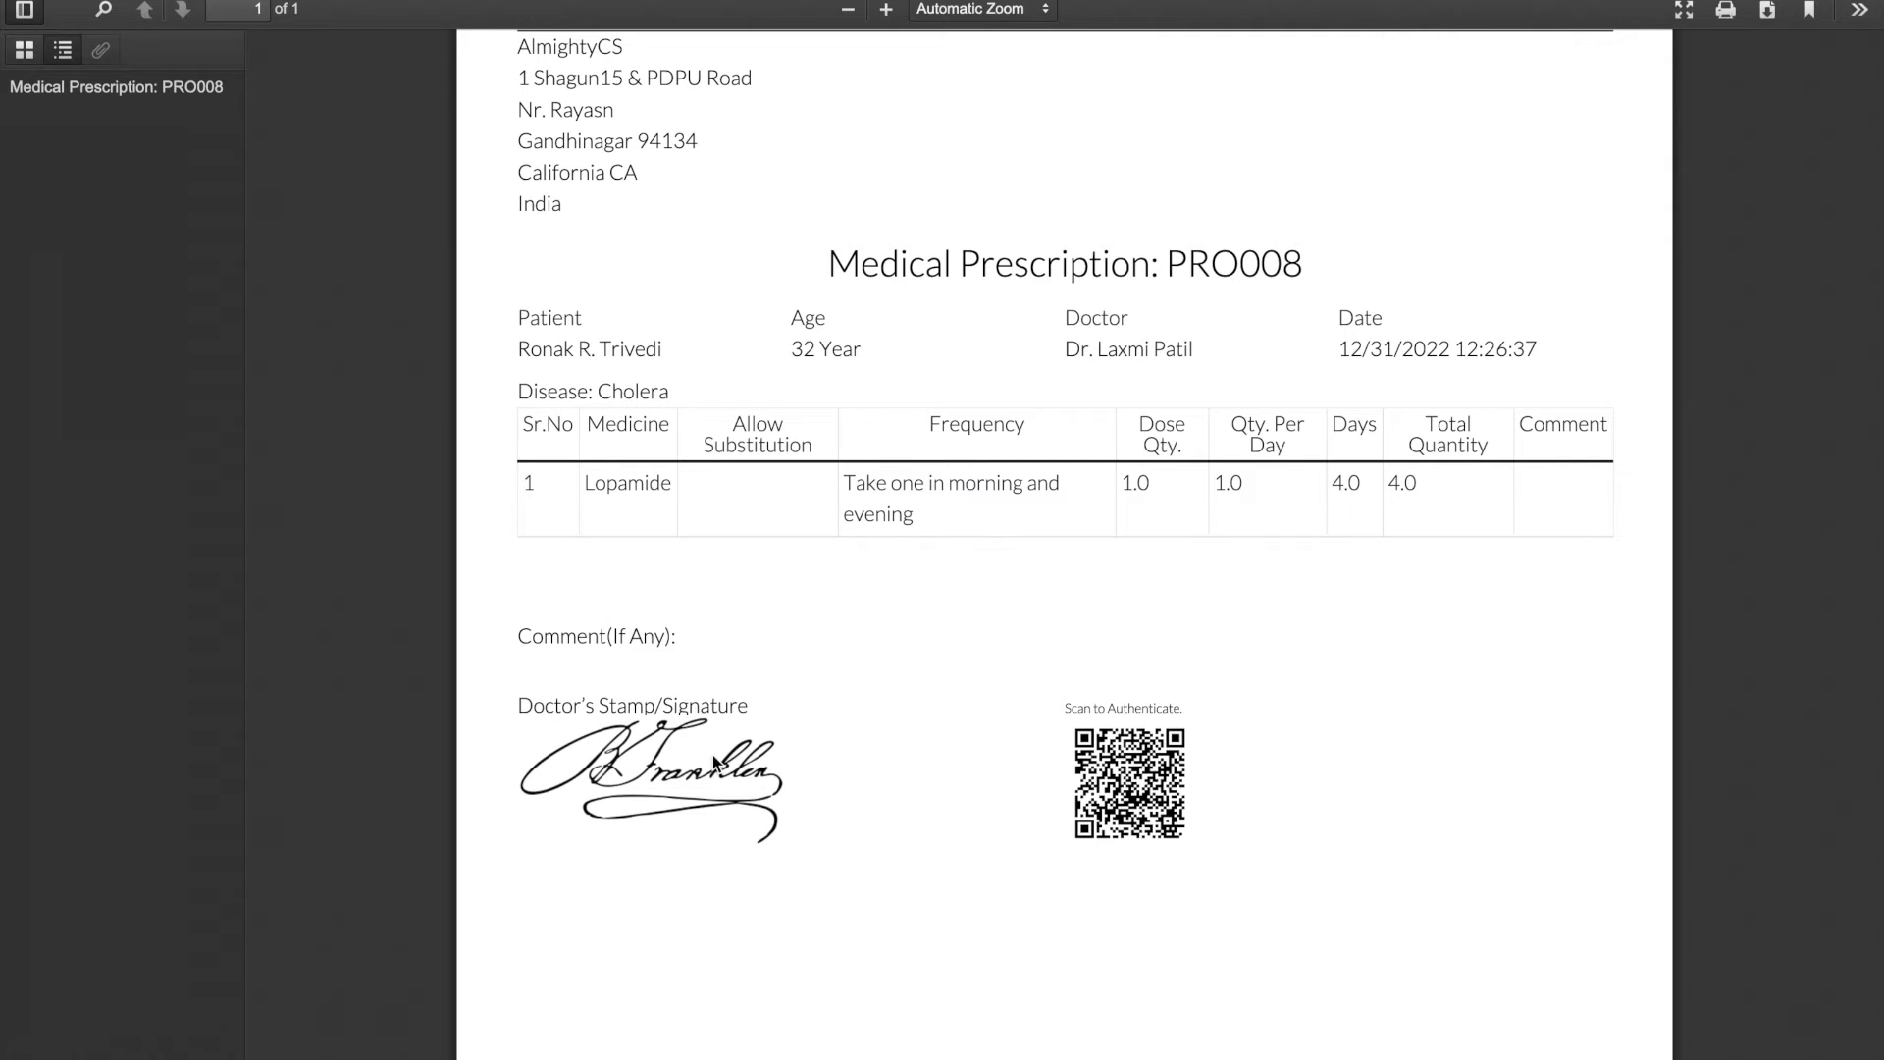
scroll(981, 687, up, 1)
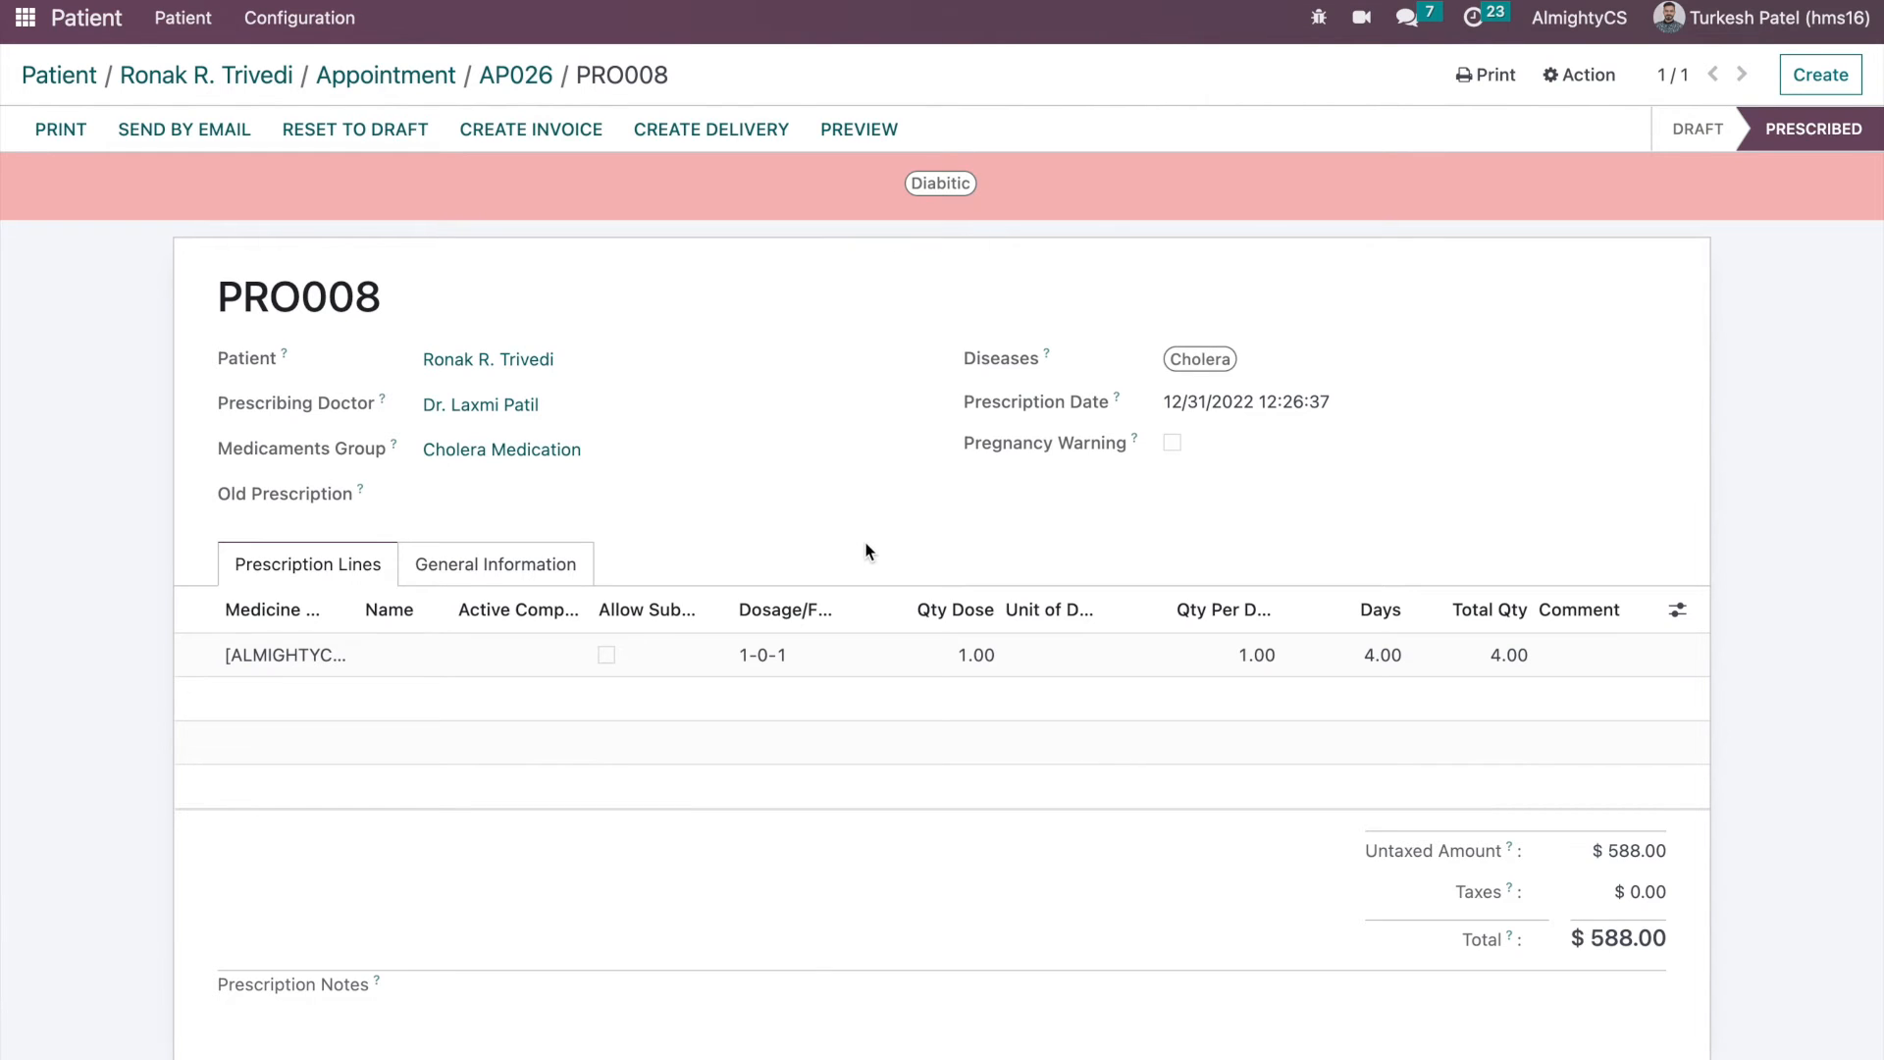
- Return to the patient's appointment, mark the consultation as done and create its invoice
click(515, 74)
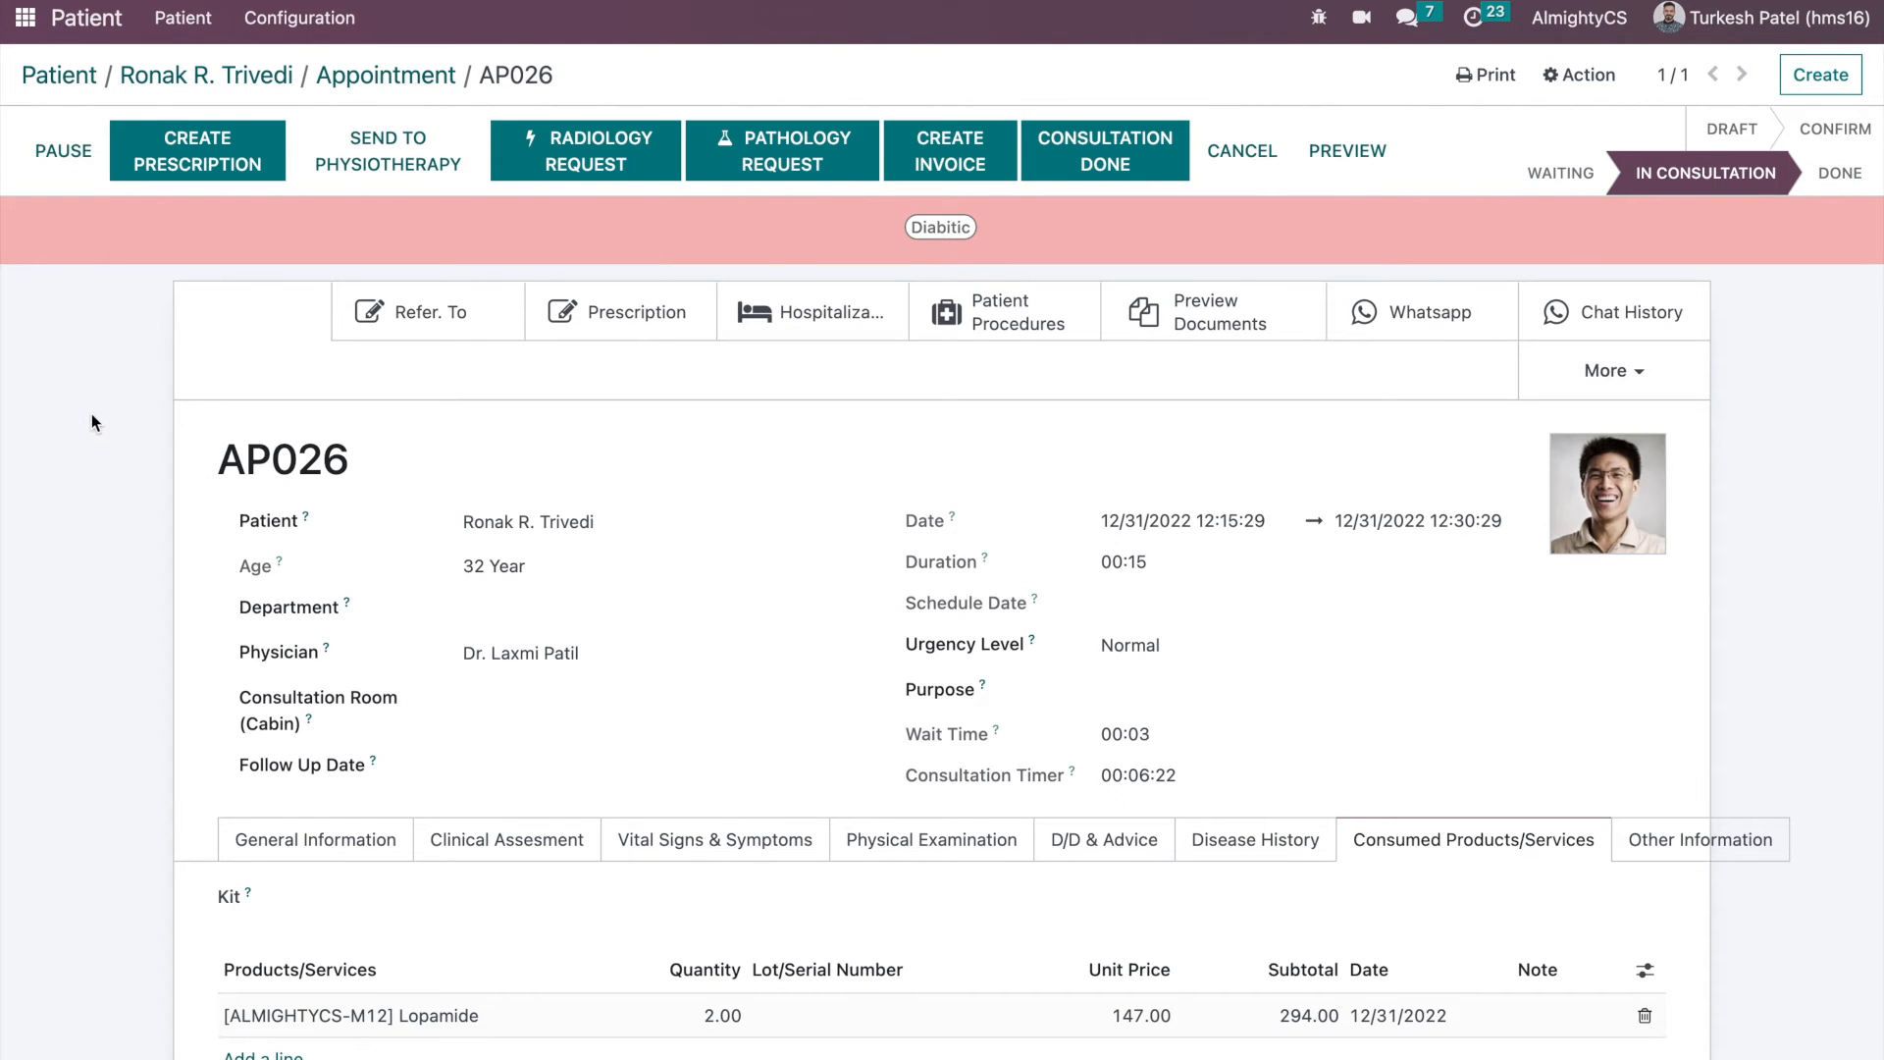
click(1074, 144)
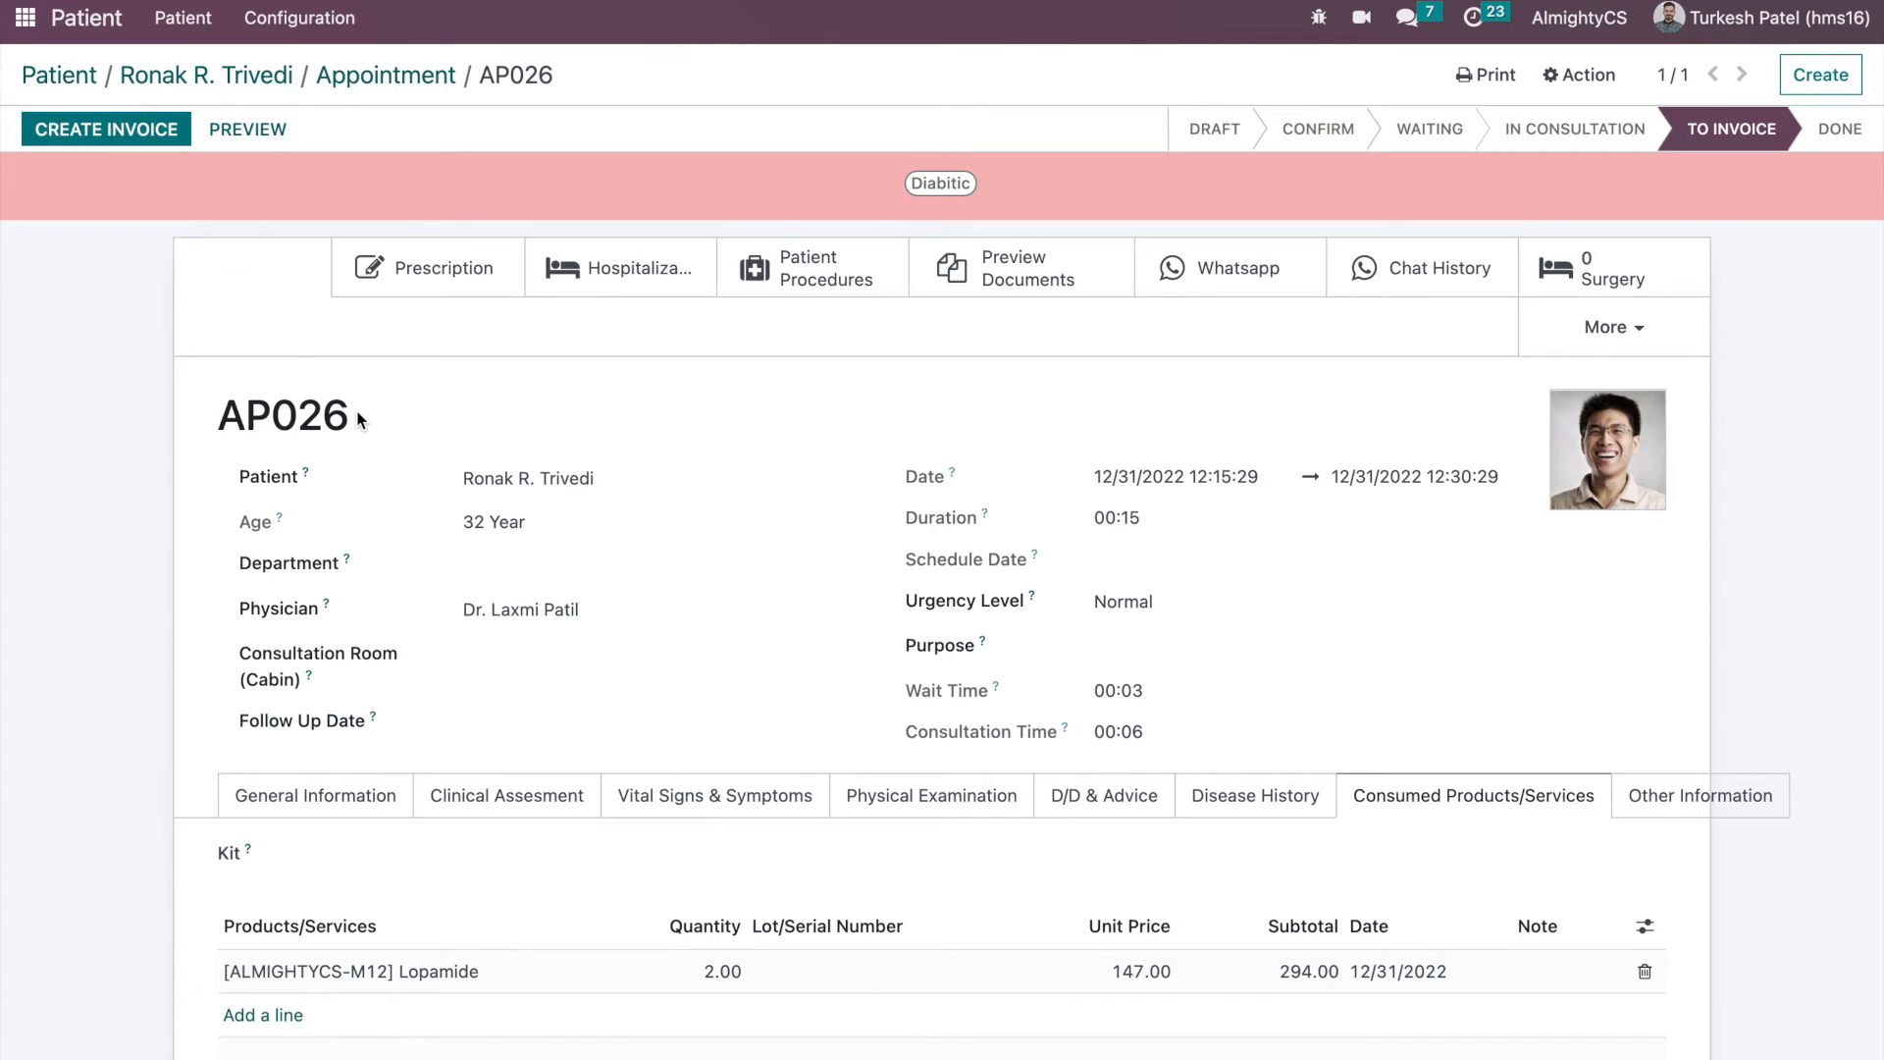
mouse_move(1617, 144)
click(112, 128)
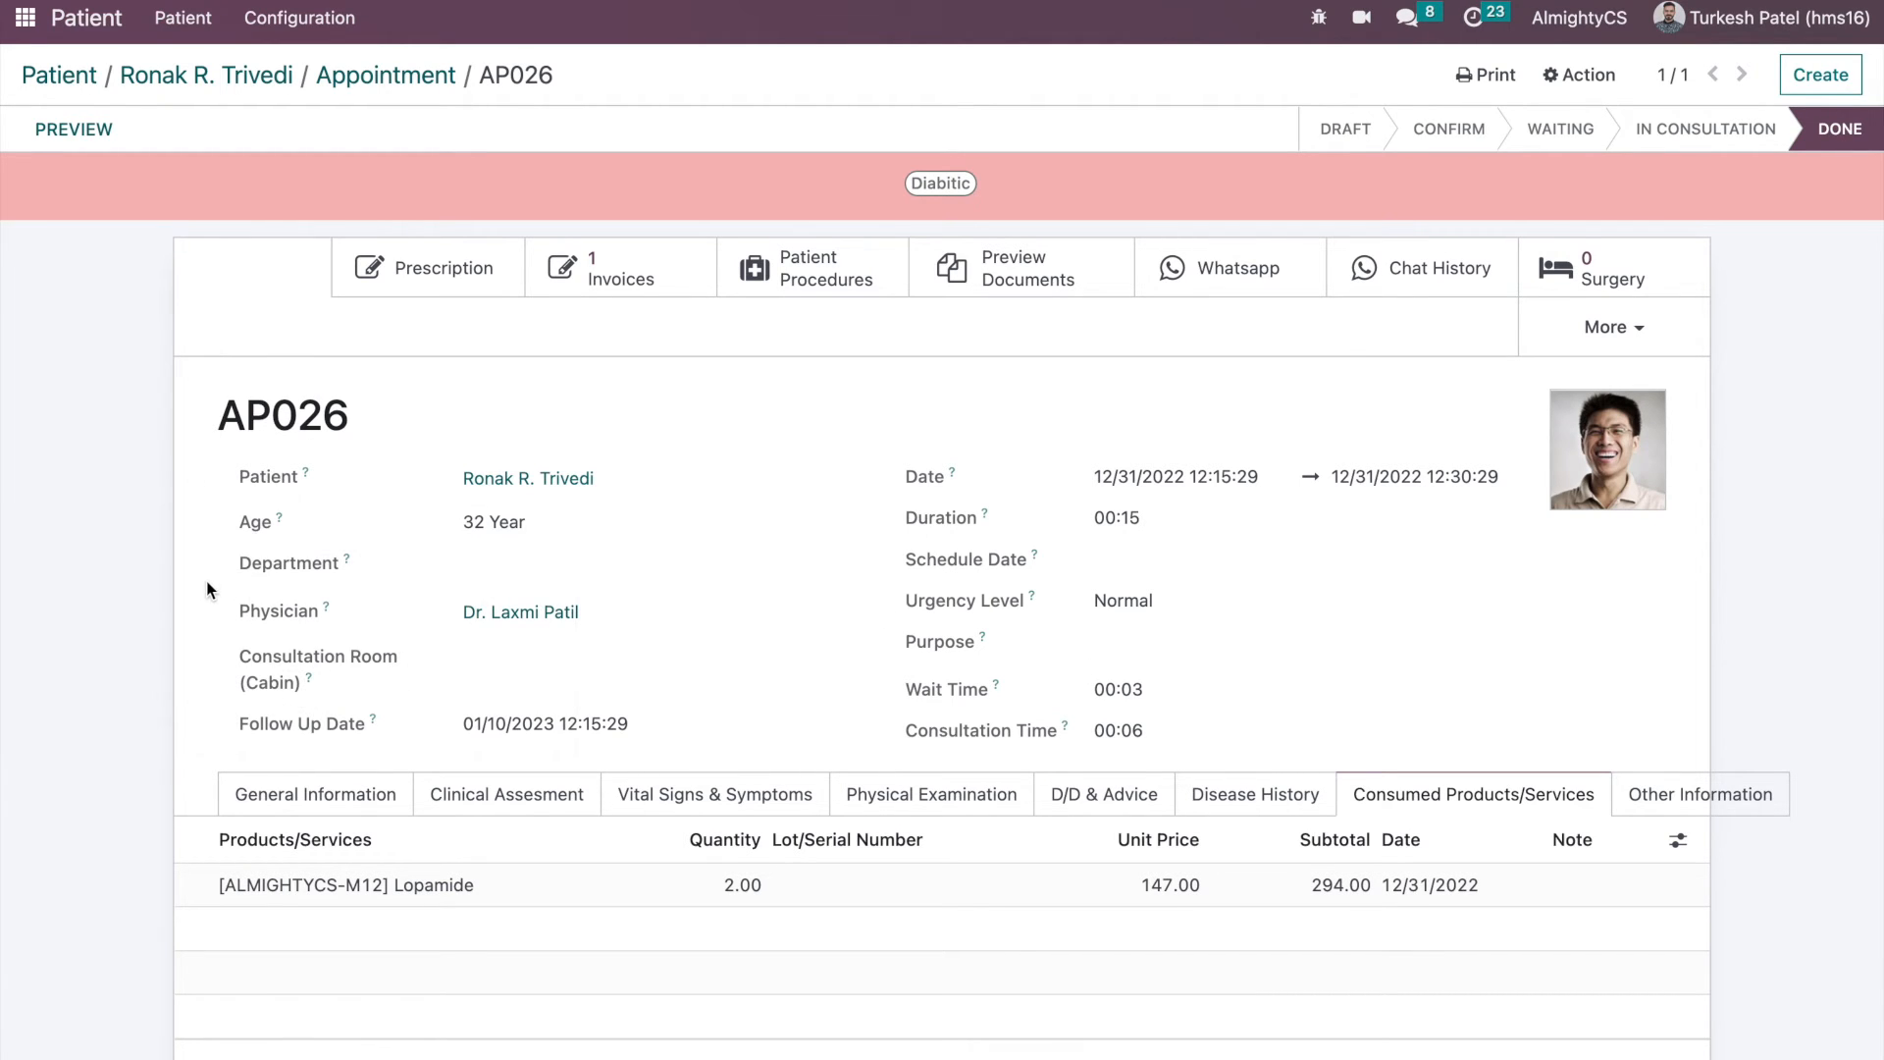
- Examine the completed appointment's general information, planned follow-up, survey messages, status history and consultation time
scroll(206, 584, down, 1)
click(320, 777)
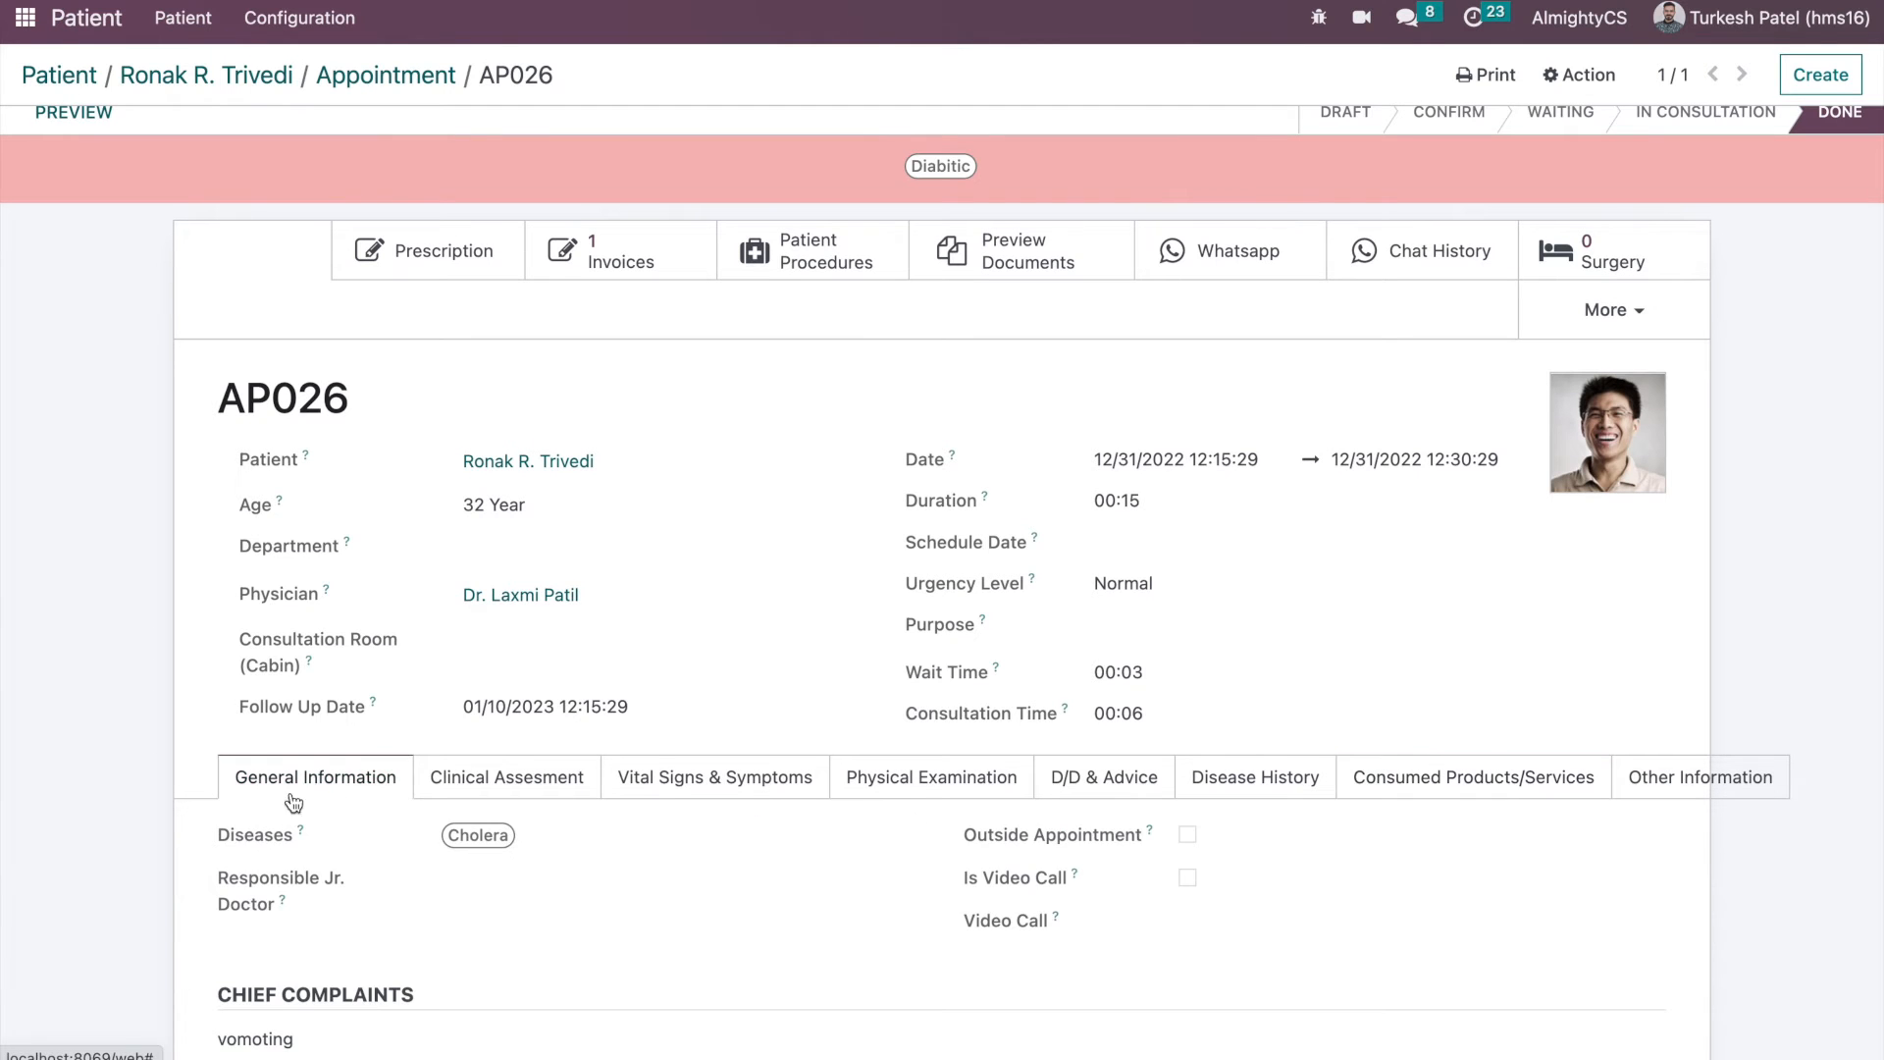
scroll(13, 866, down, 3)
scroll(13, 867, down, 10)
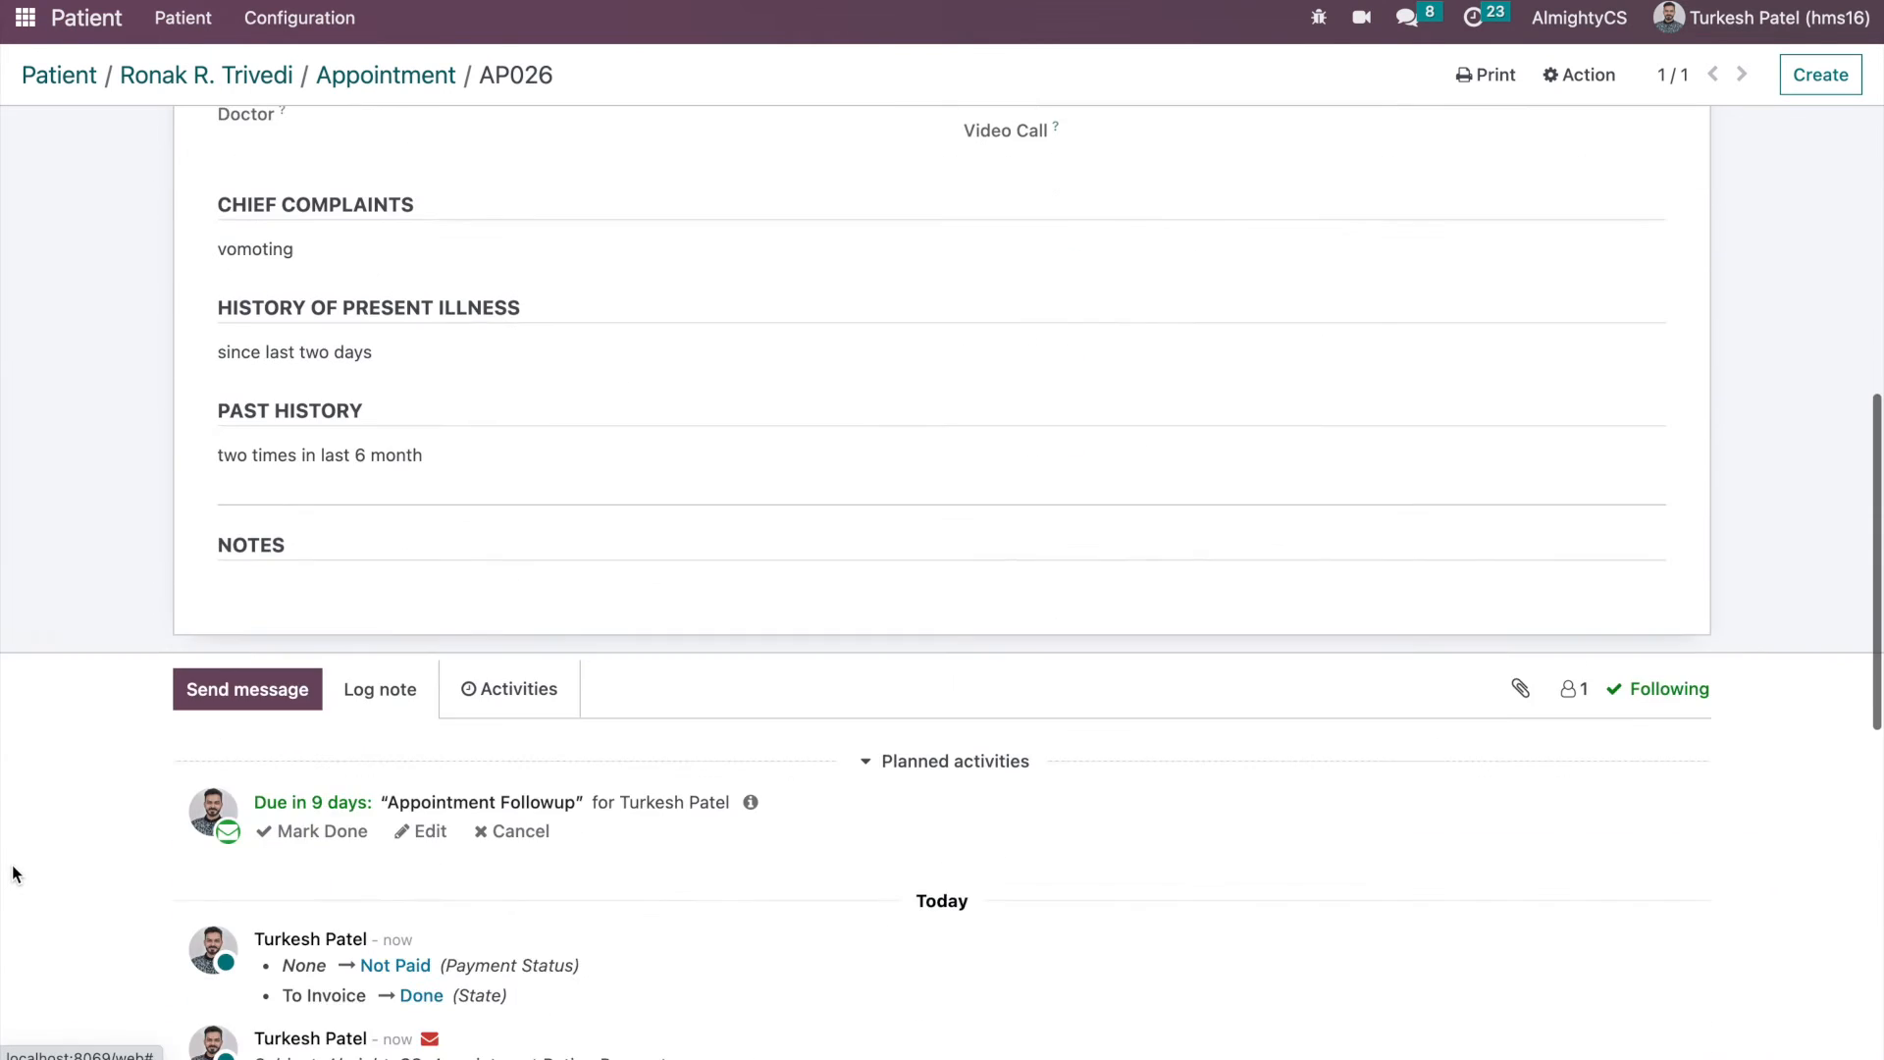
scroll(11, 864, down, 4)
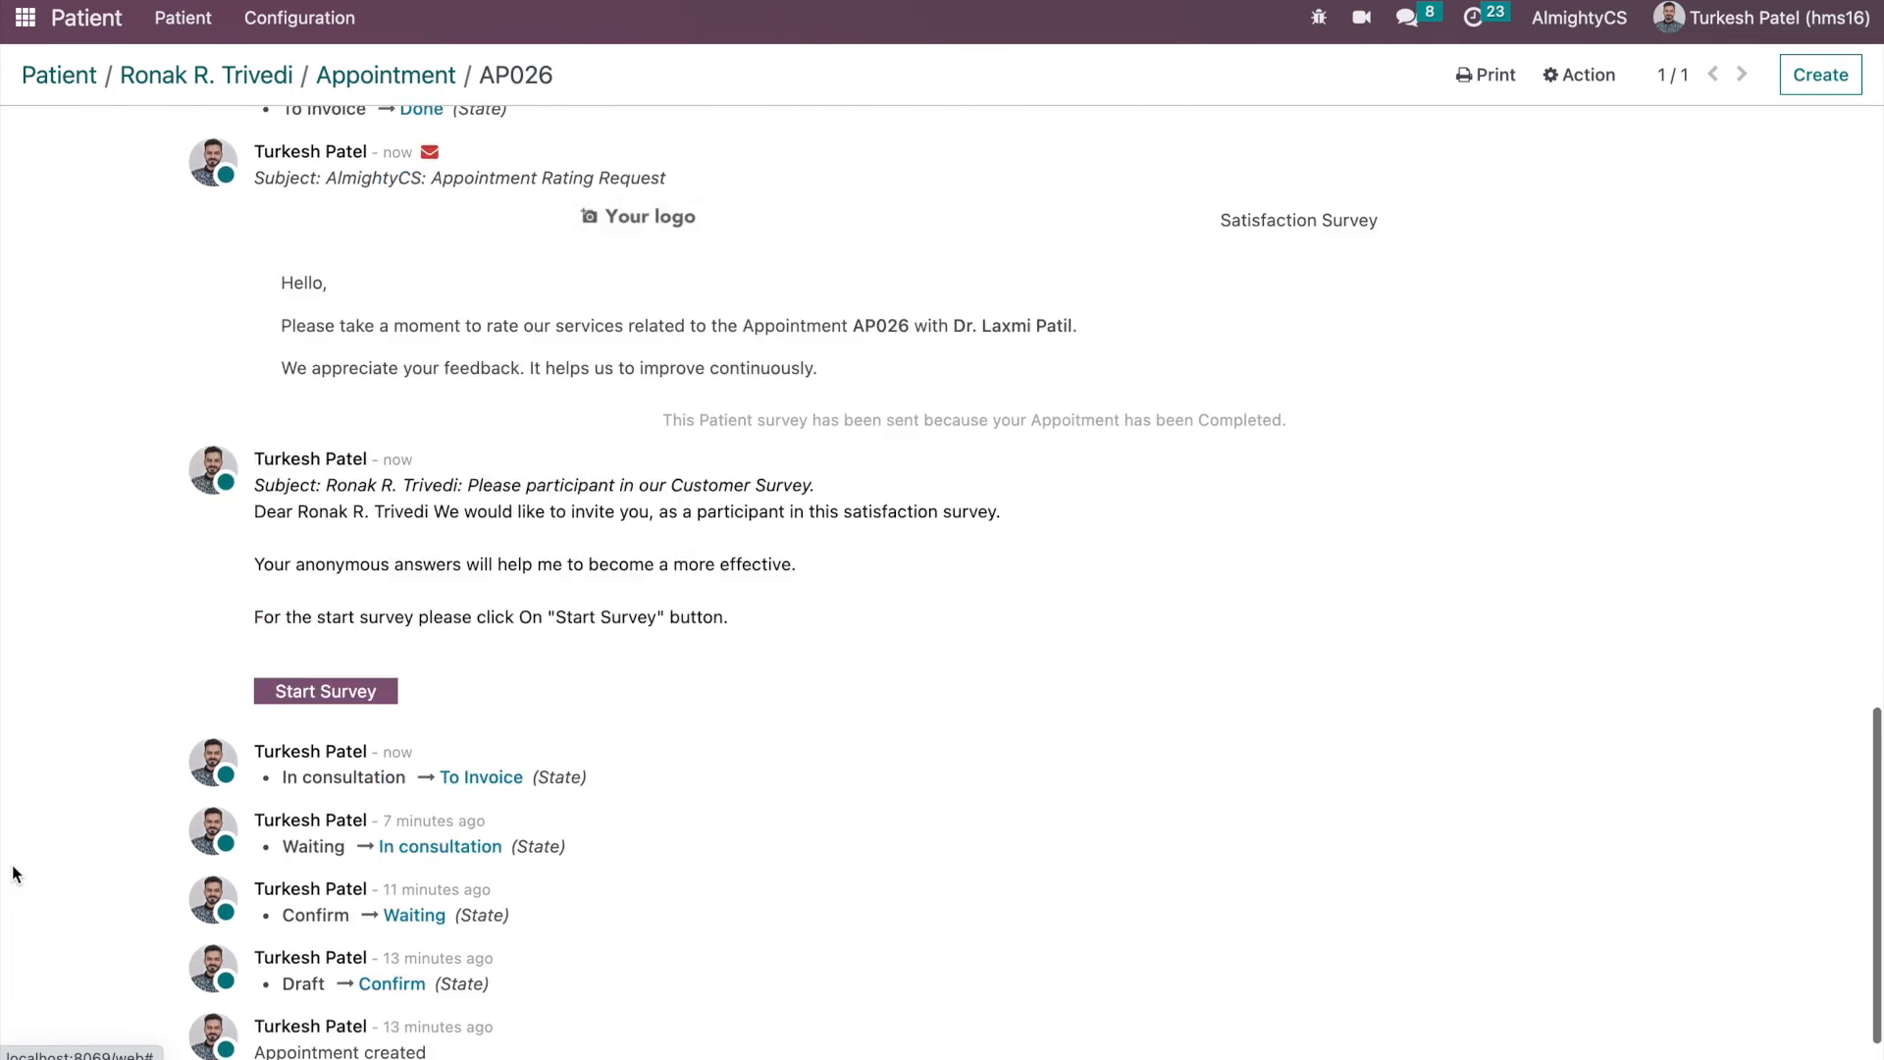
scroll(561, 567, up, 2)
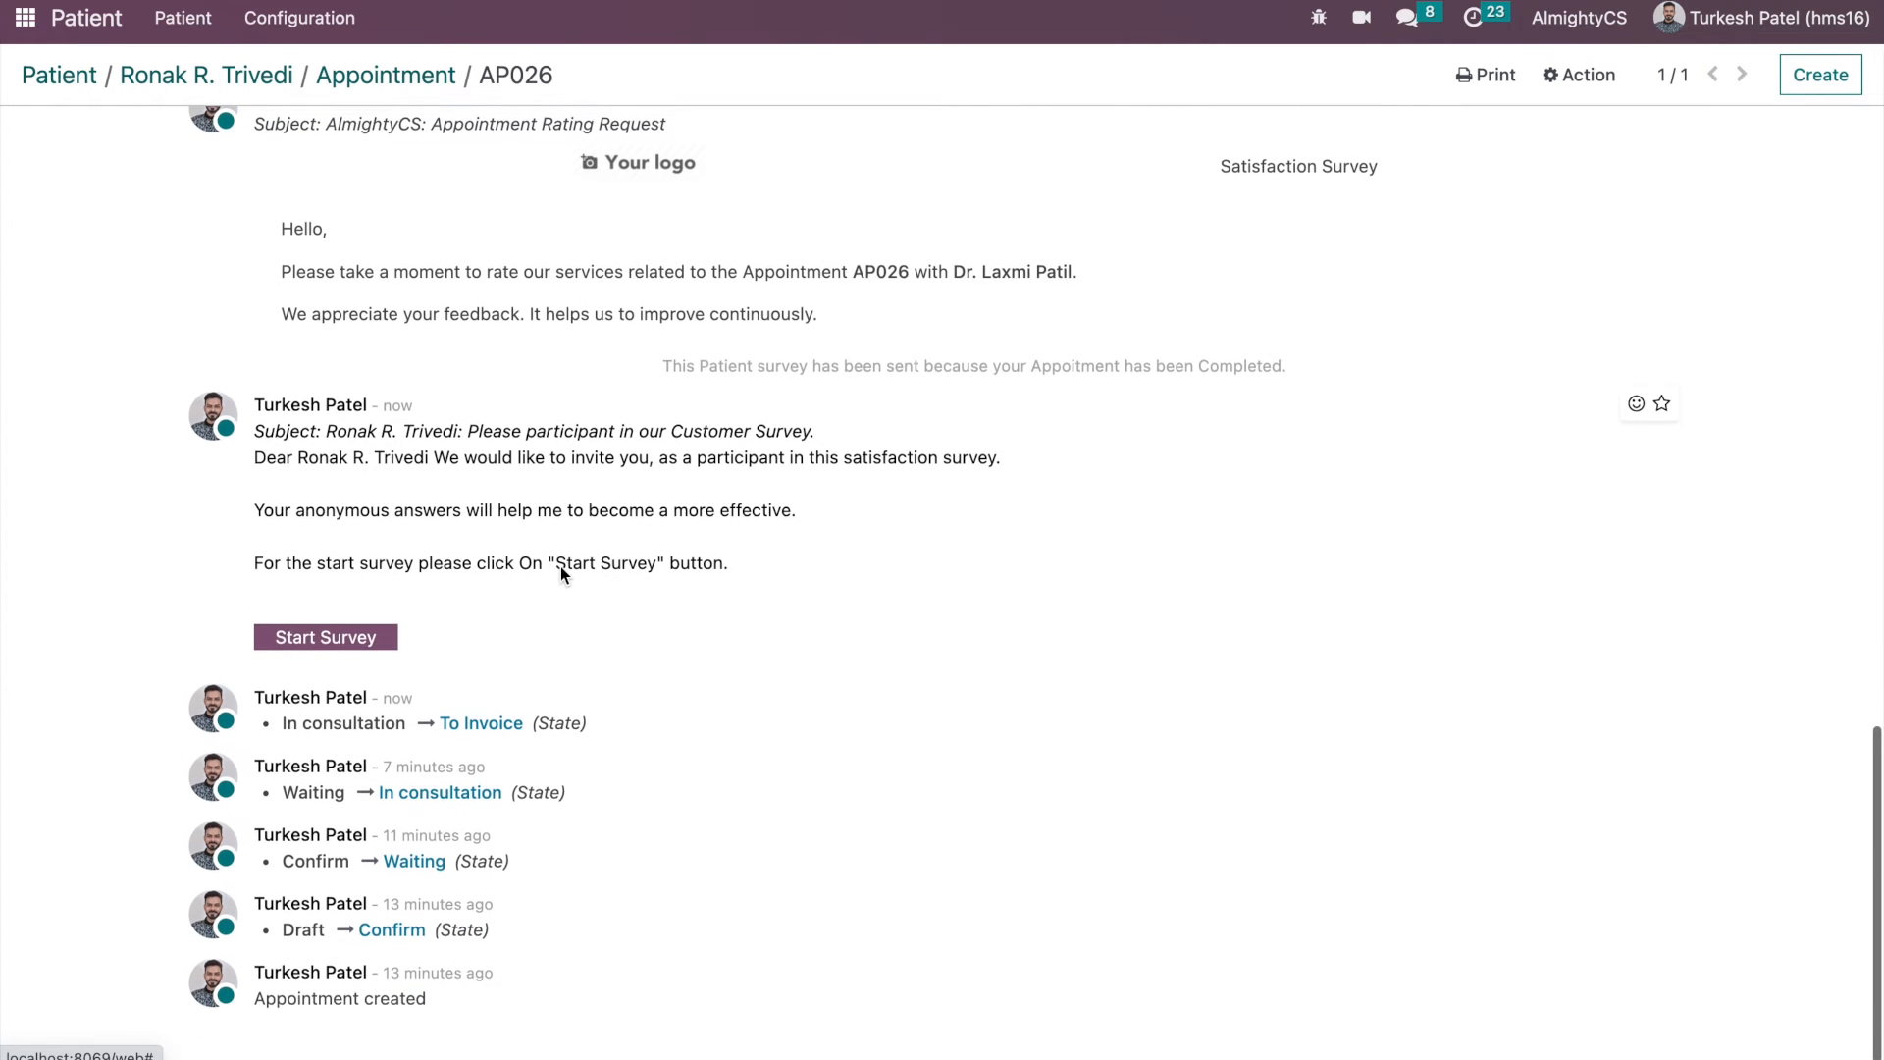
scroll(561, 567, up, 3)
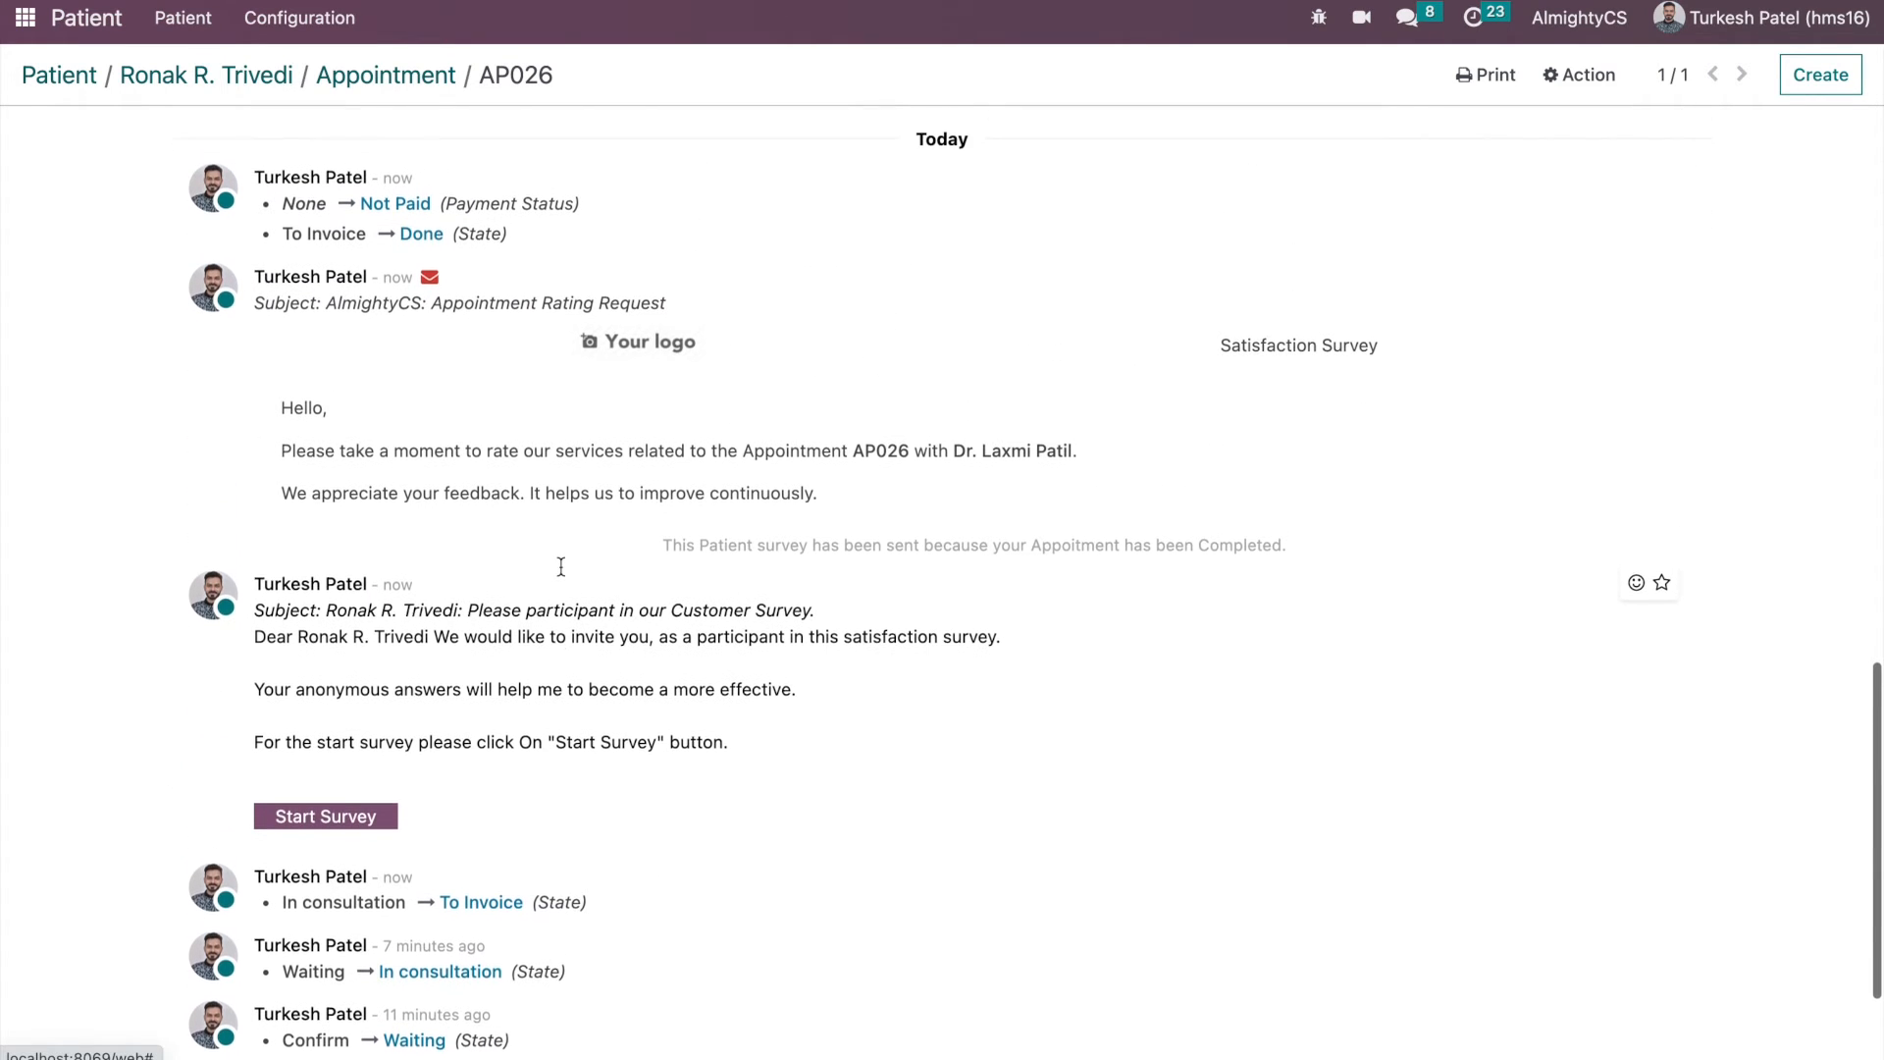
scroll(561, 567, down, 3)
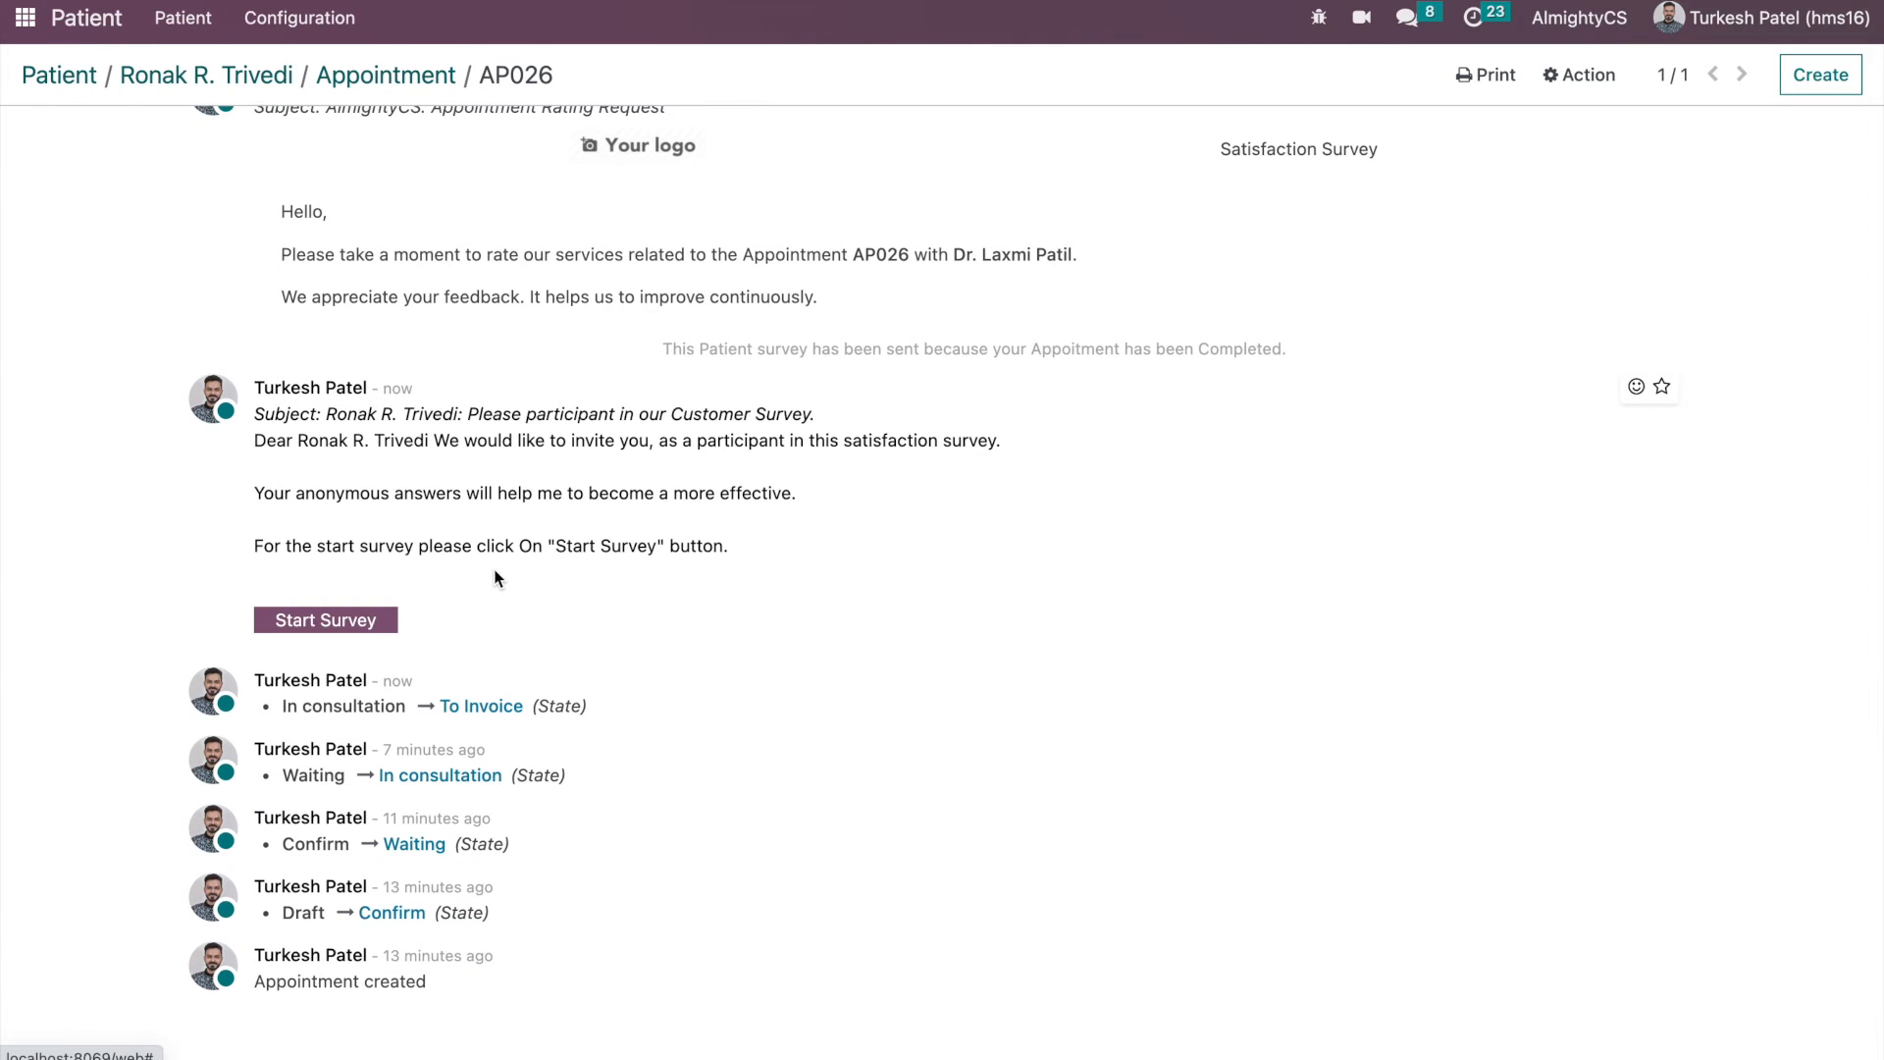
scroll(495, 577, up, 4)
scroll(540, 352, up, 2)
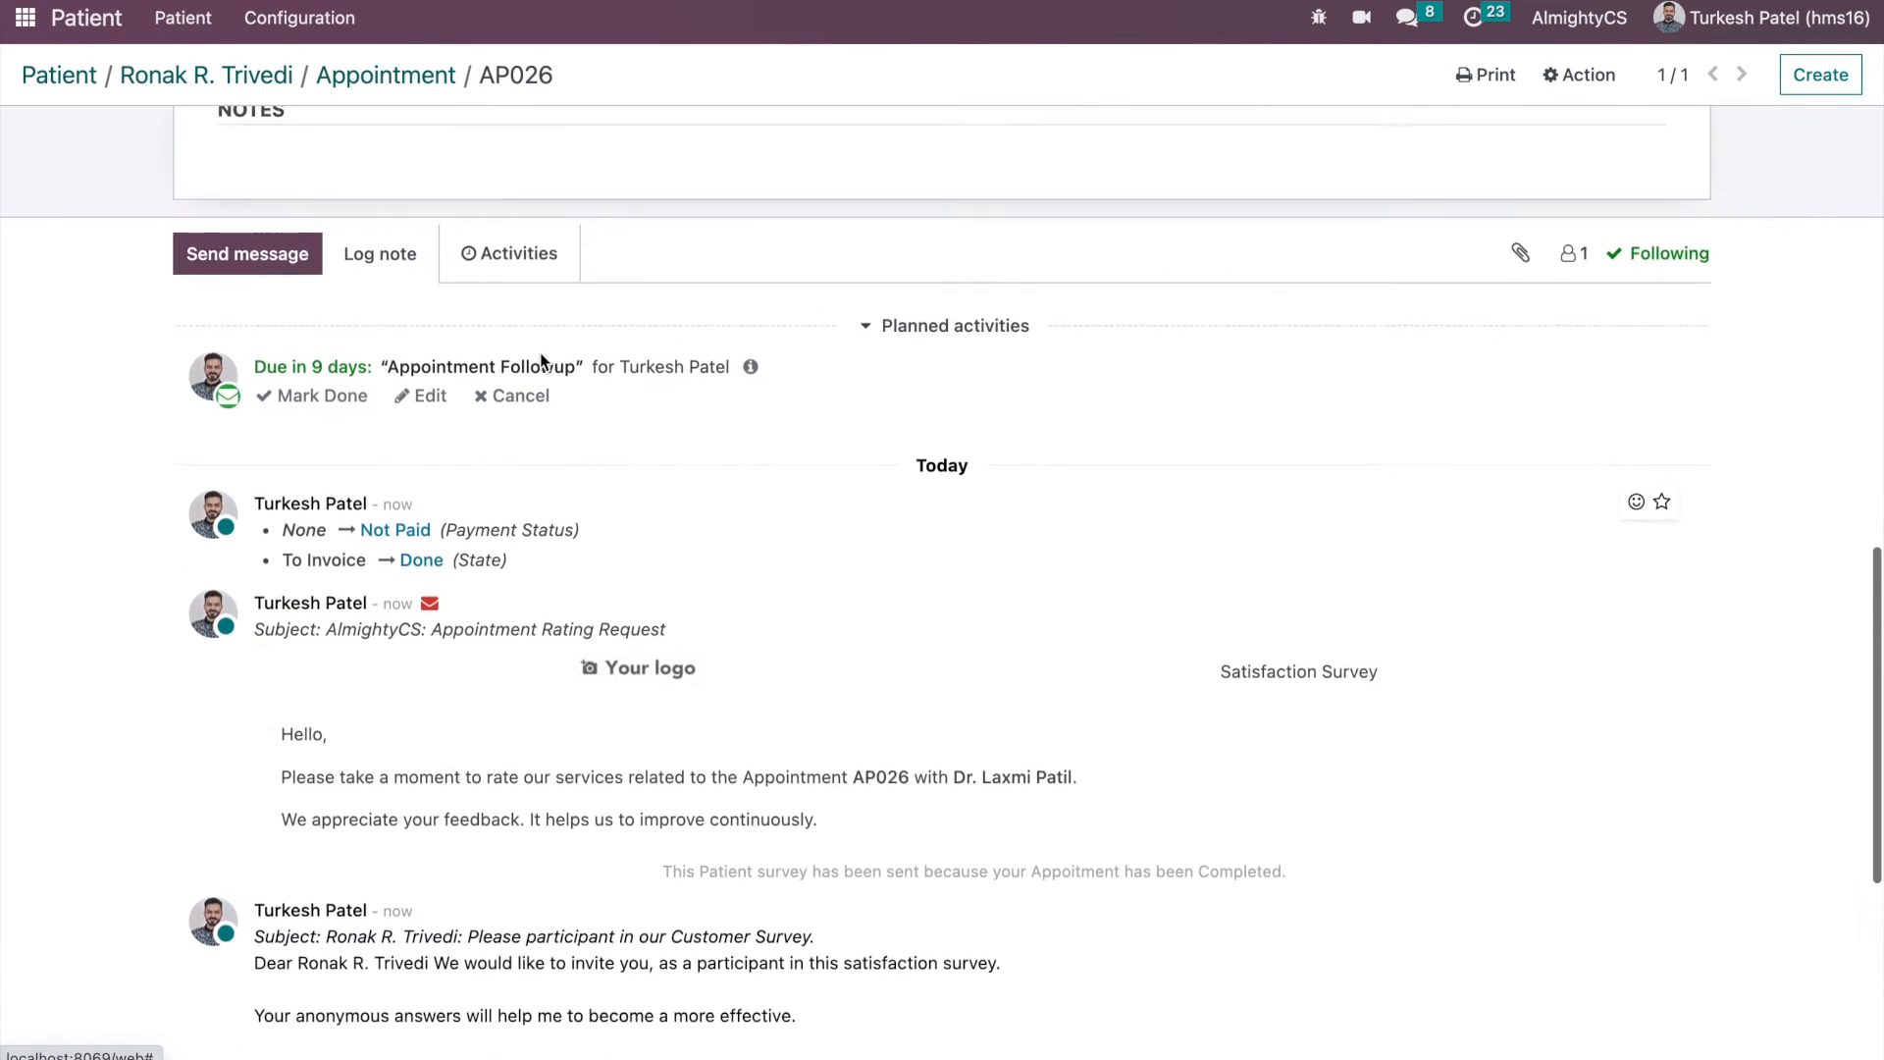
scroll(539, 351, up, 10)
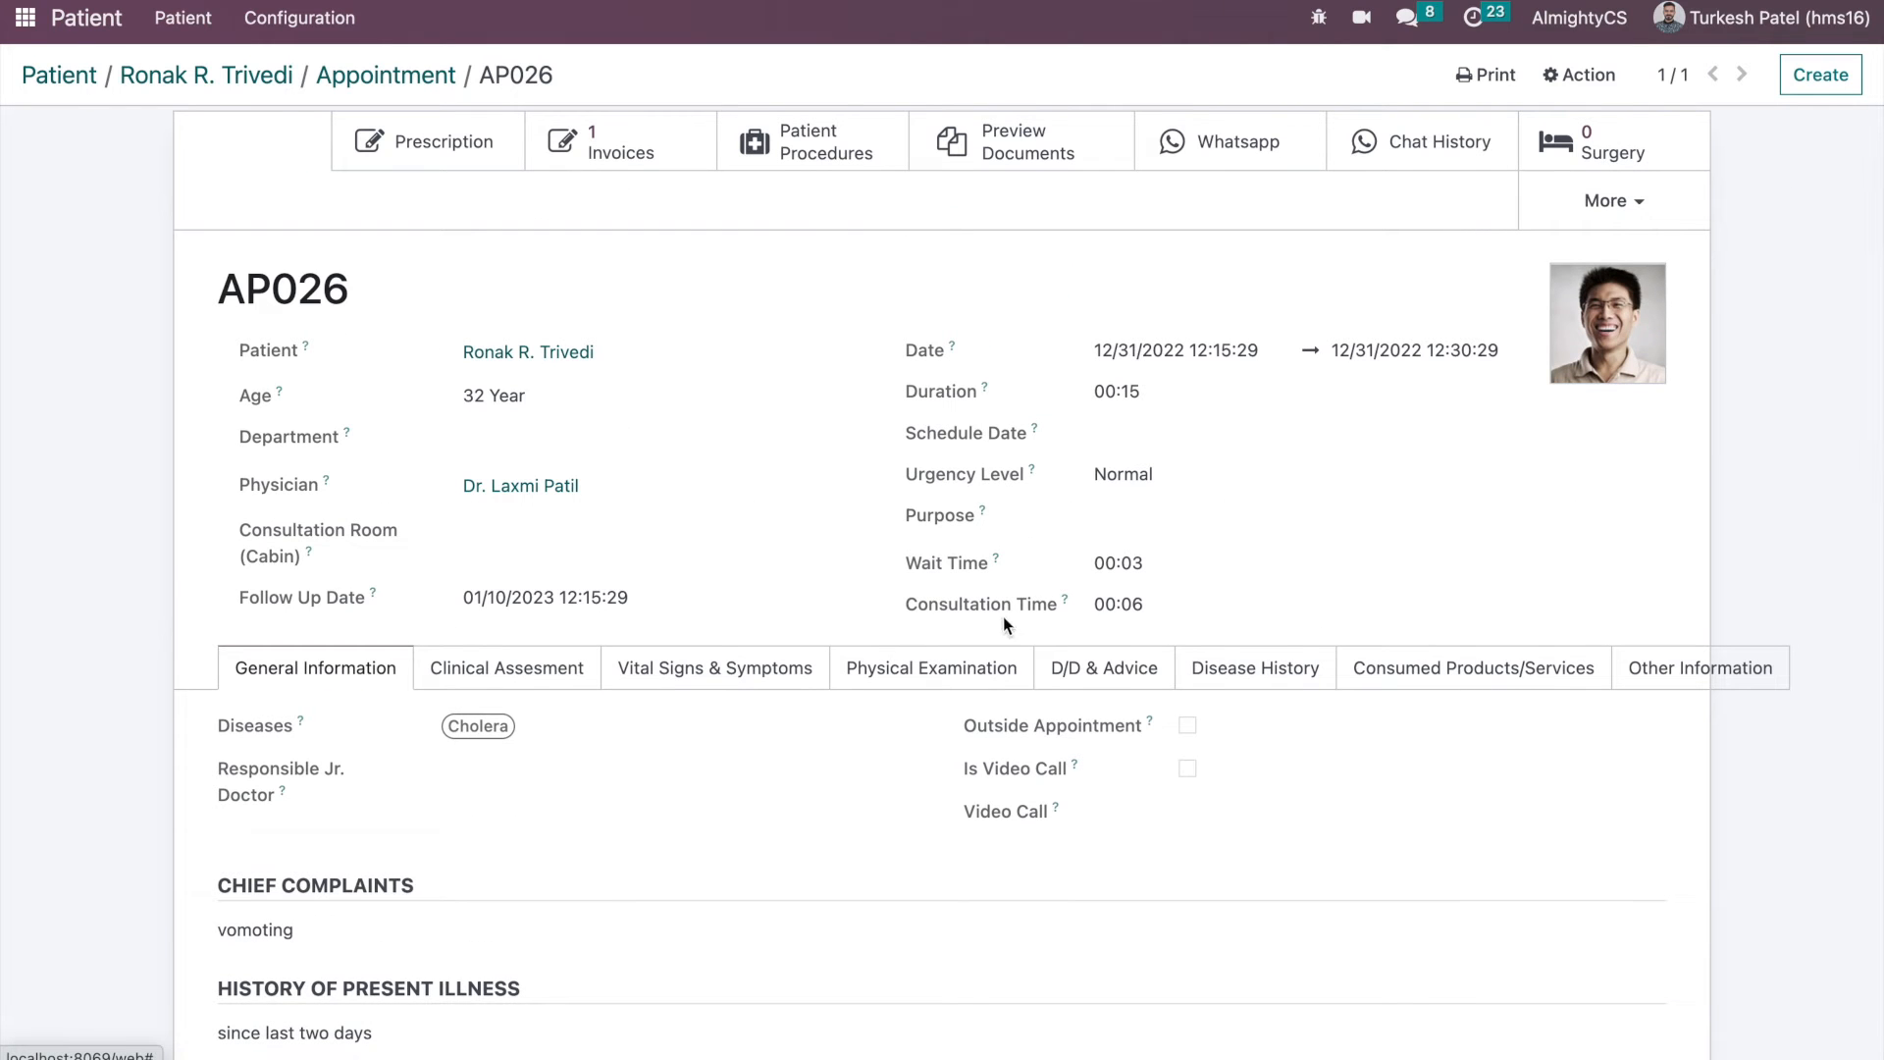
triple_click(956, 602)
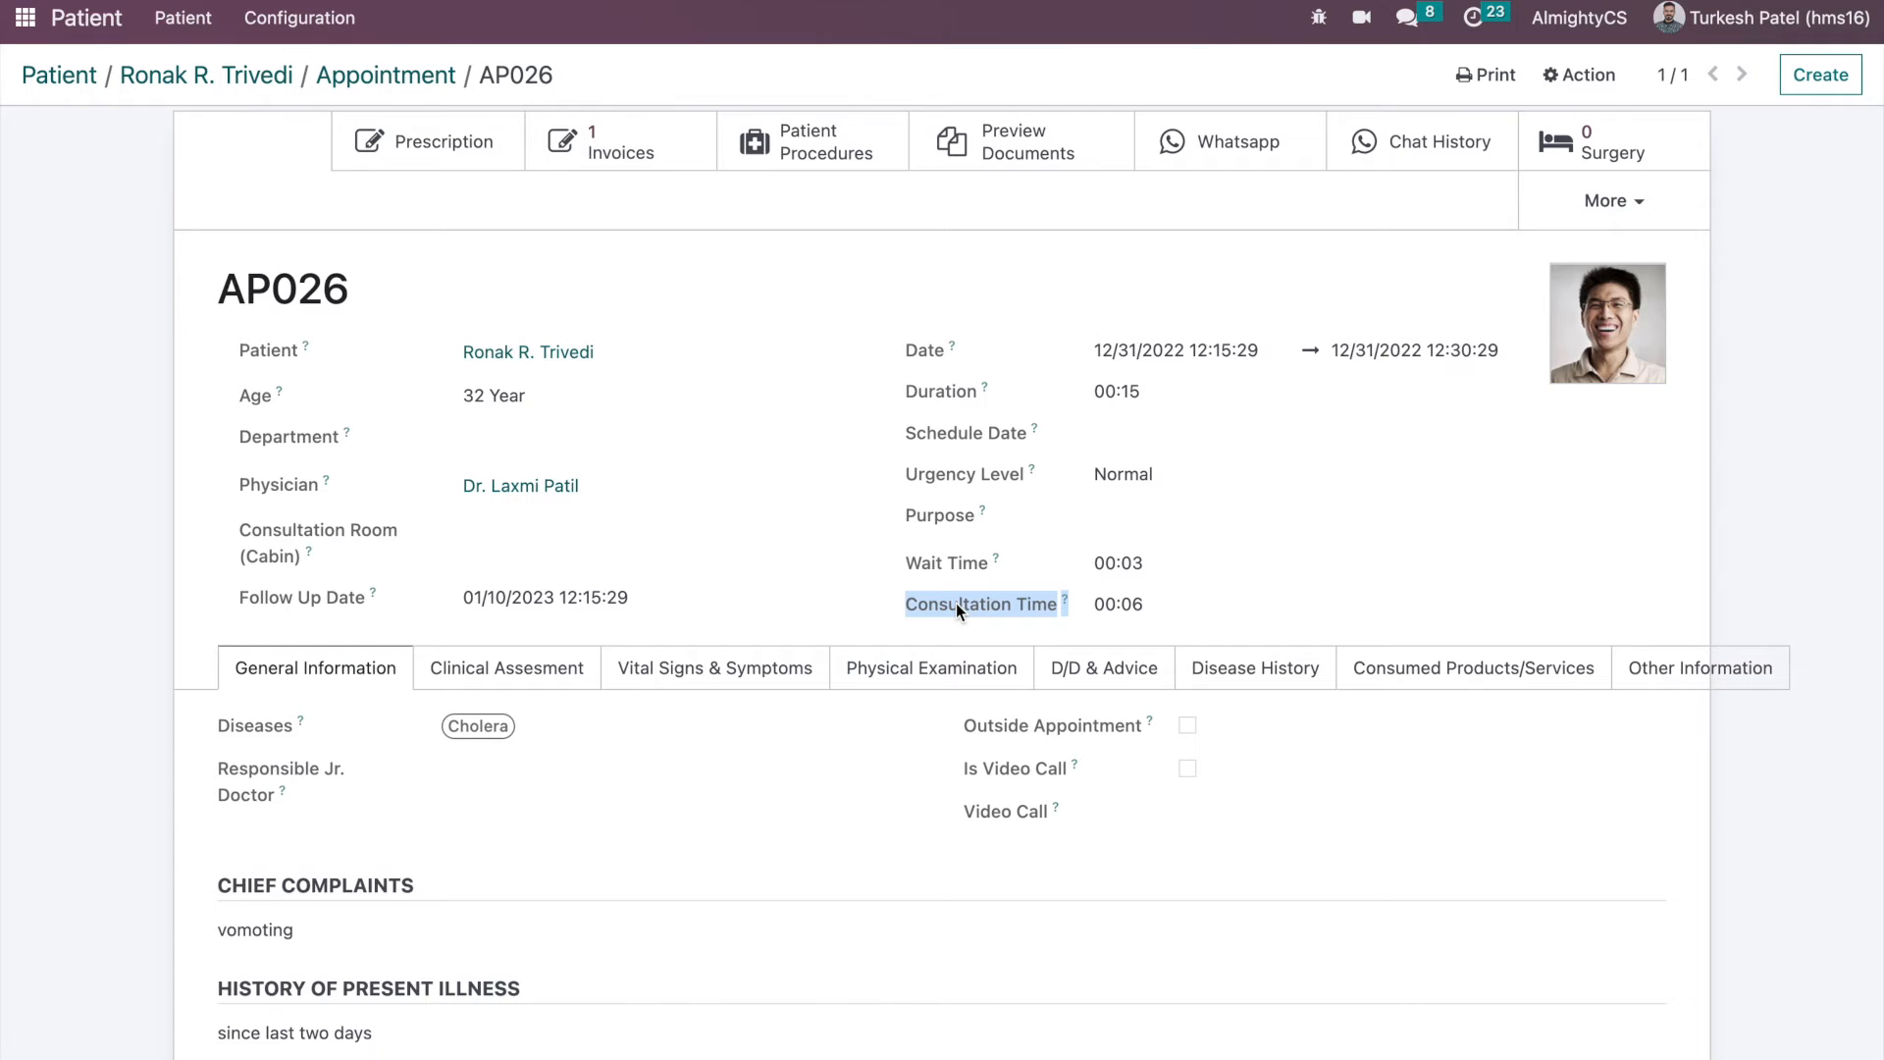
scroll(1059, 590, up, 2)
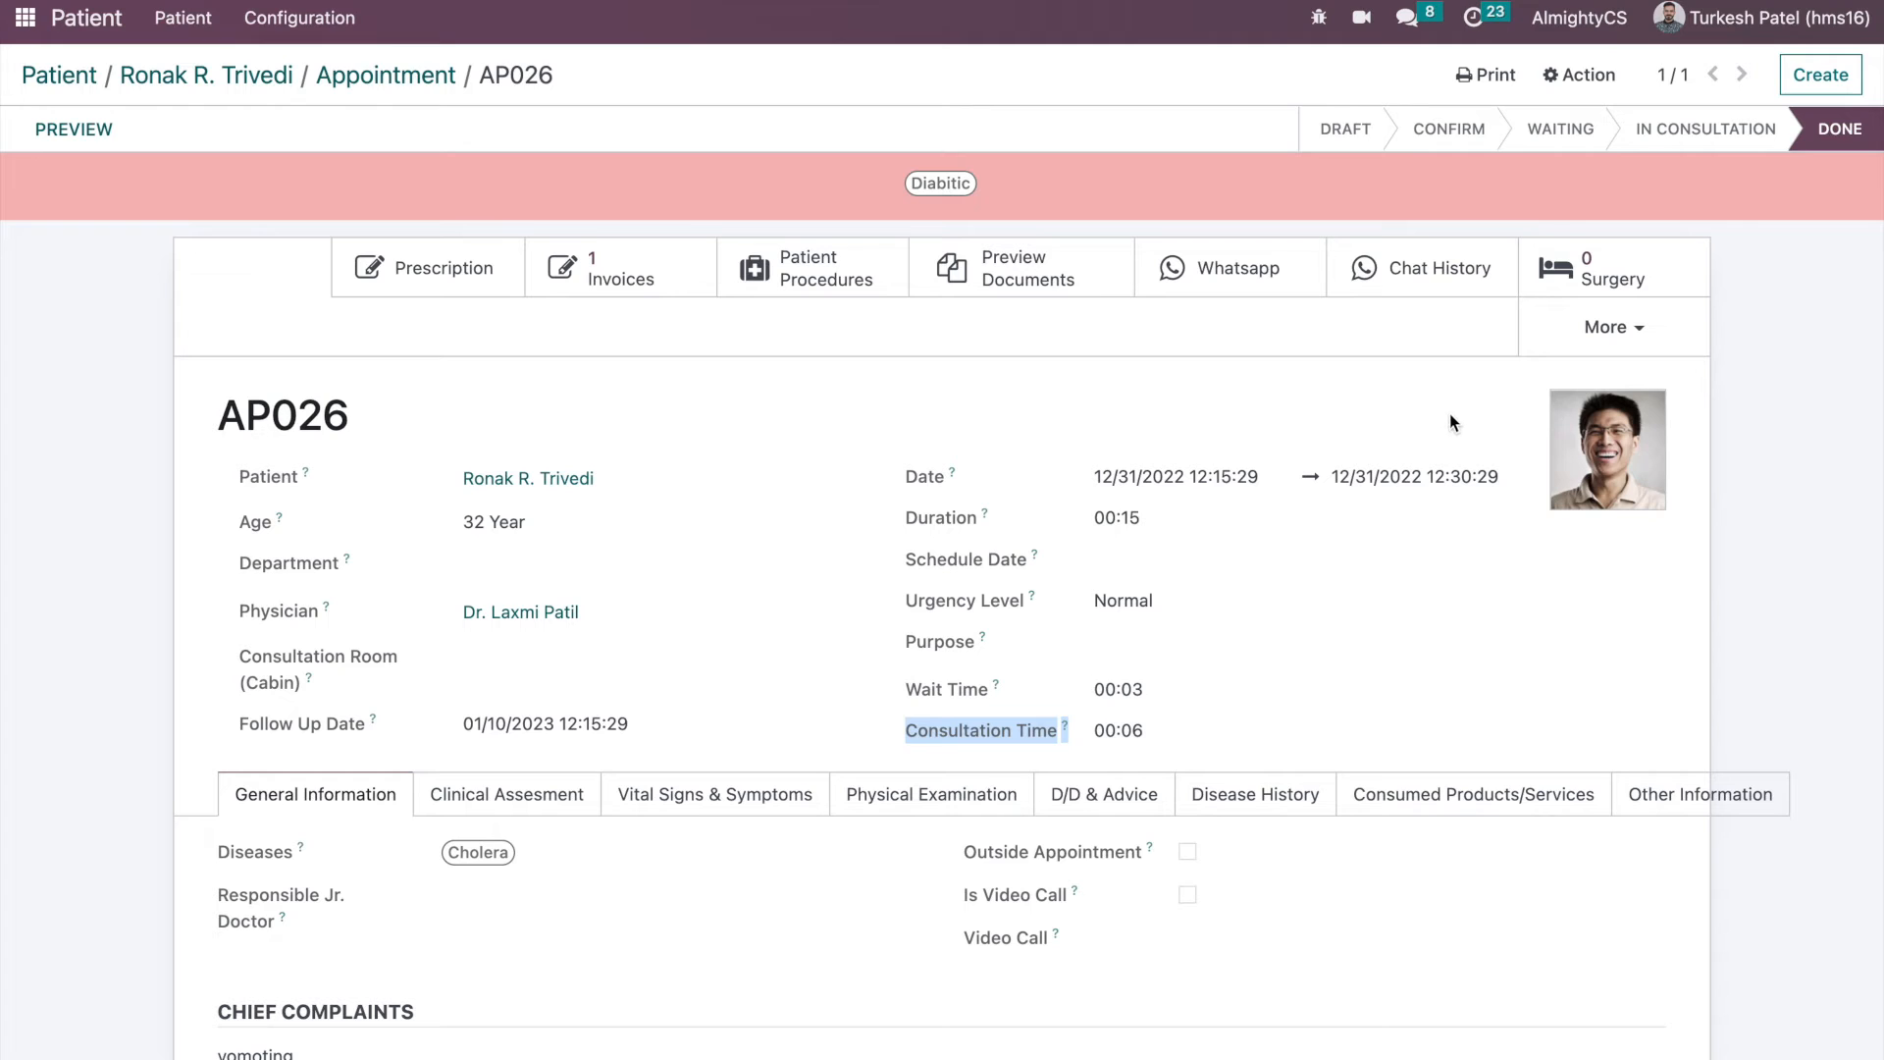
- Open the appointment's draft invoice, confirm it and return to the appointment
click(665, 279)
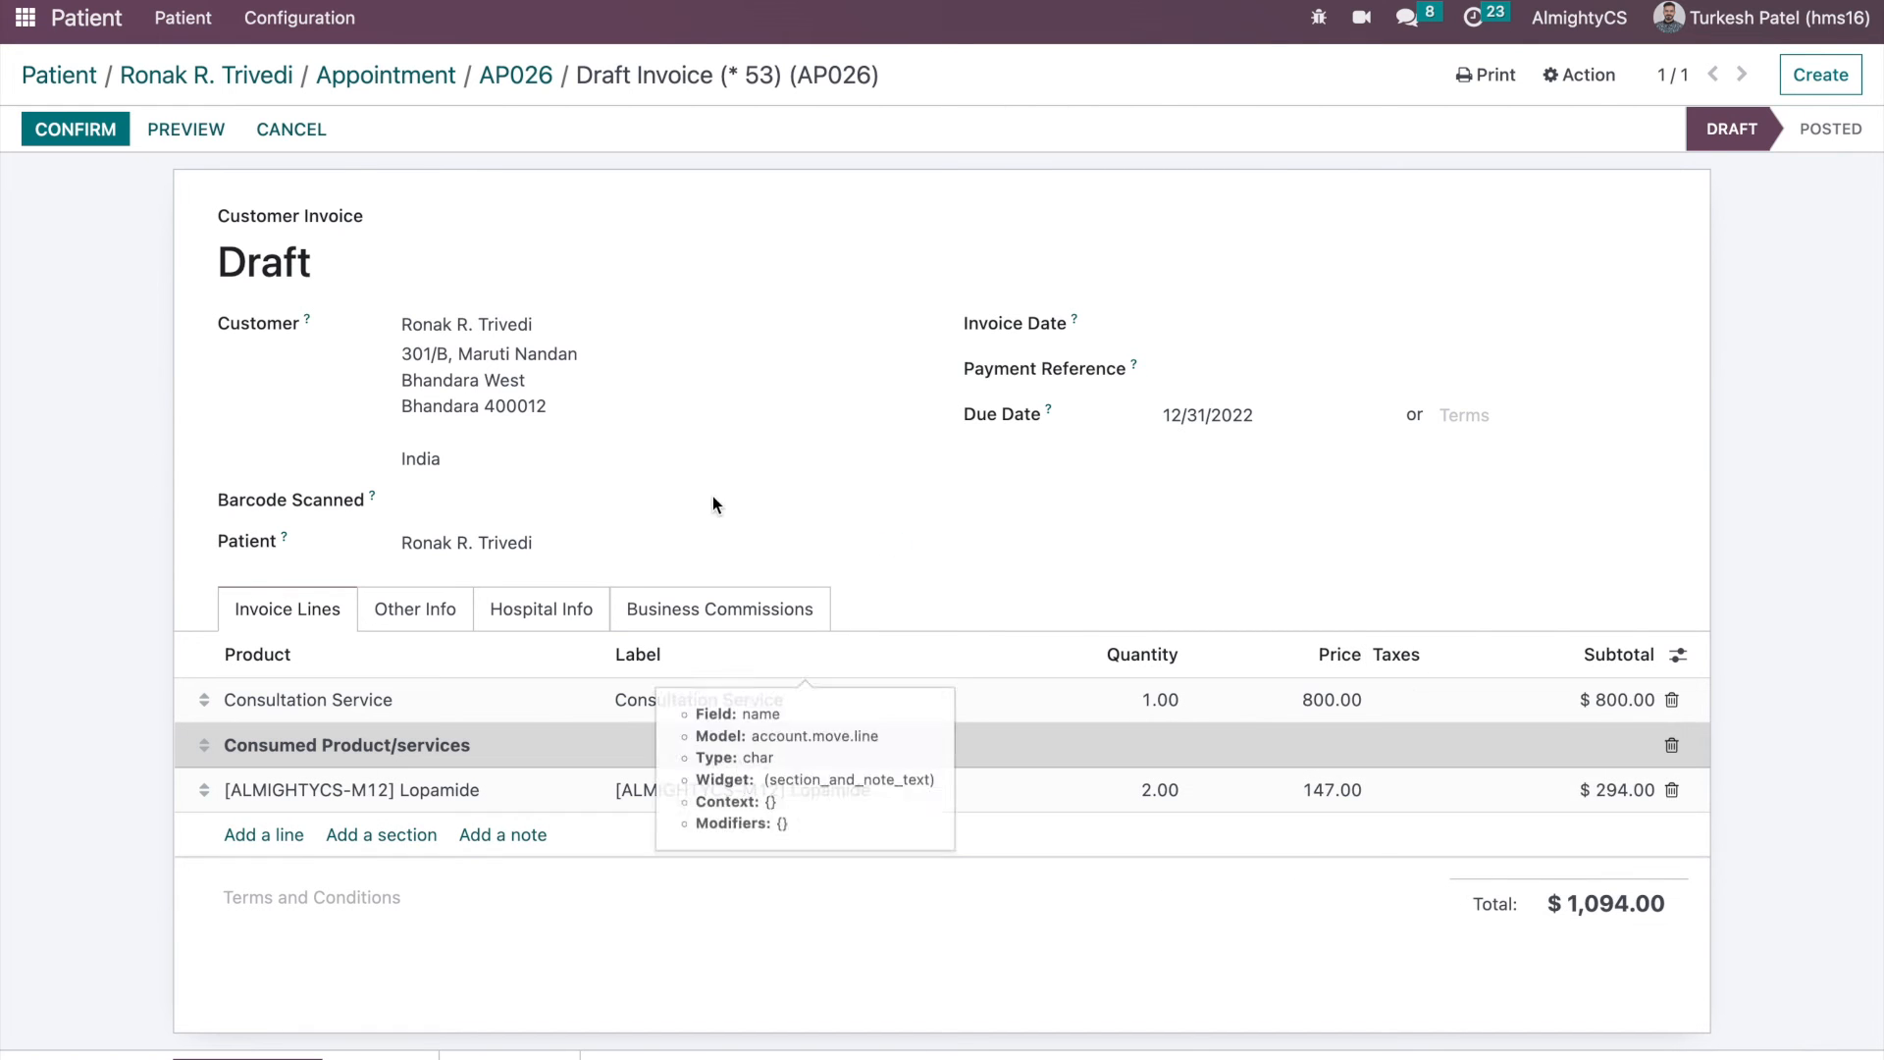
click(52, 142)
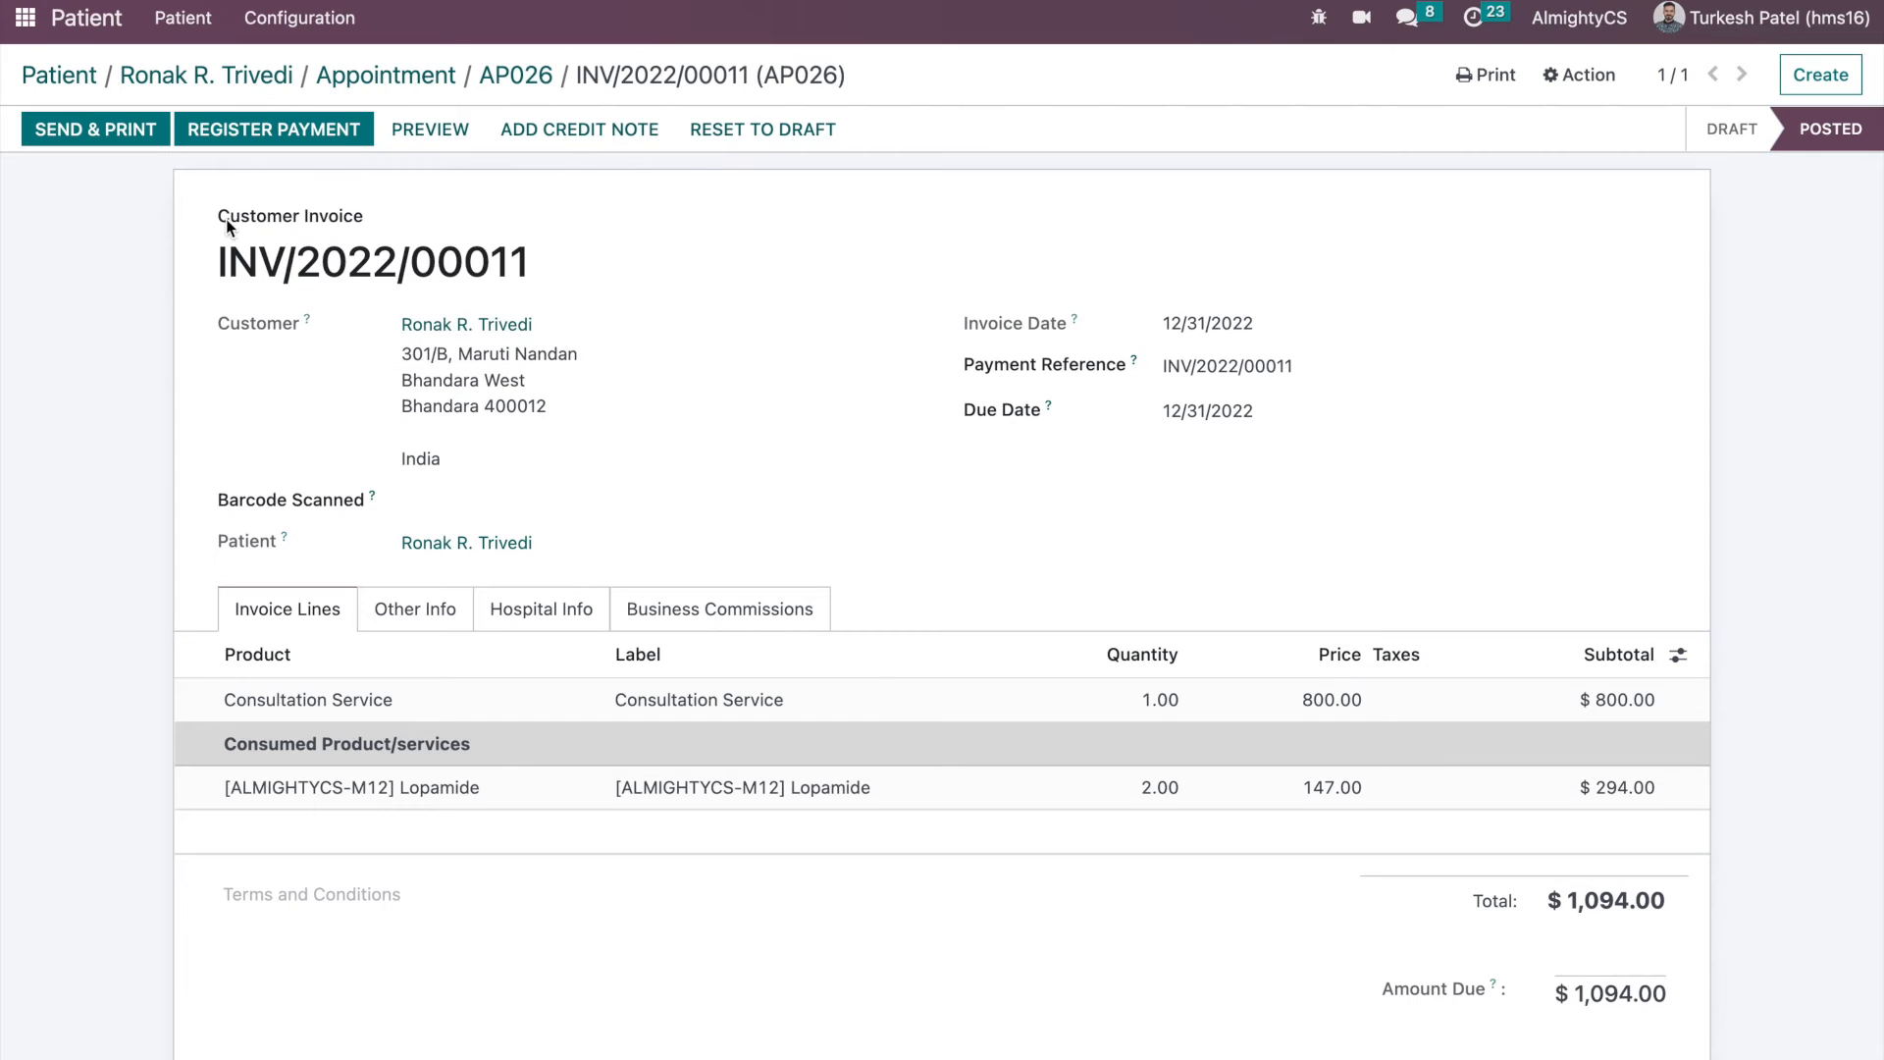
click(531, 64)
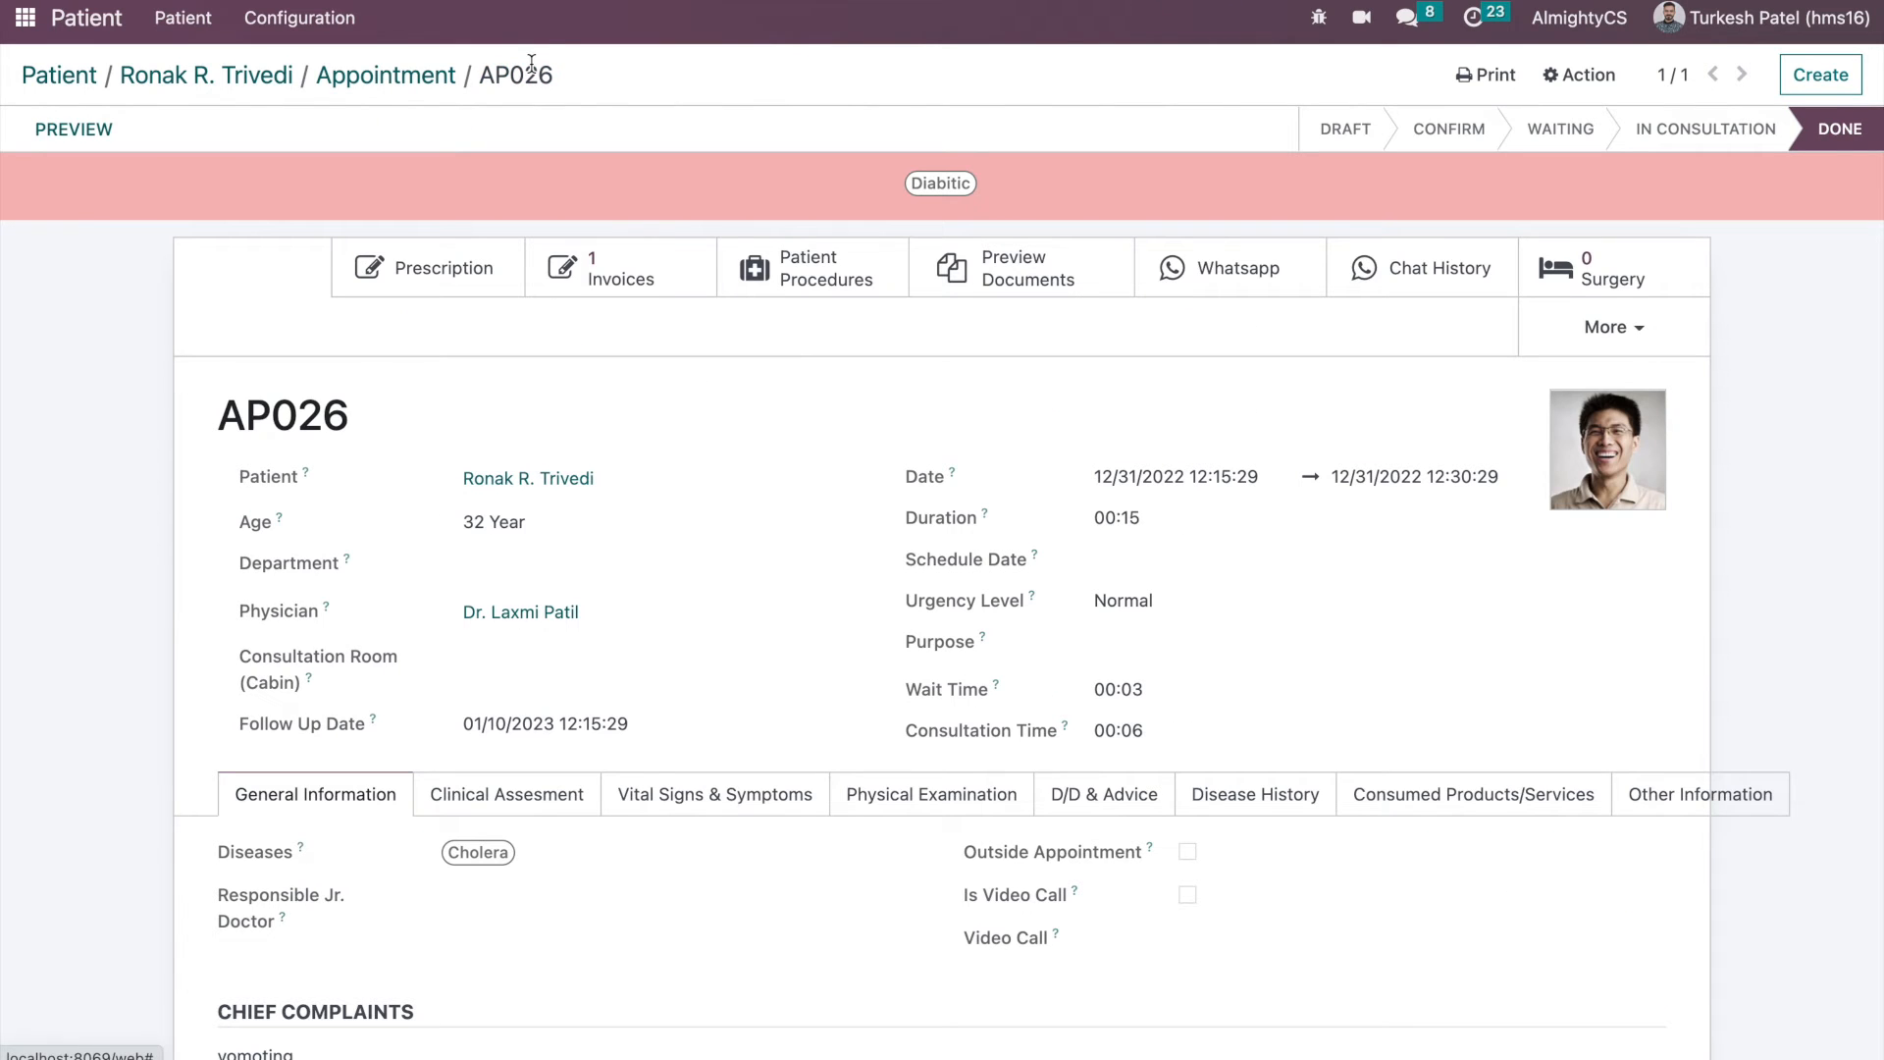
- Go back through the appointment list and patient record, and reopen the Patient app with all patients shown unfiltered
click(420, 71)
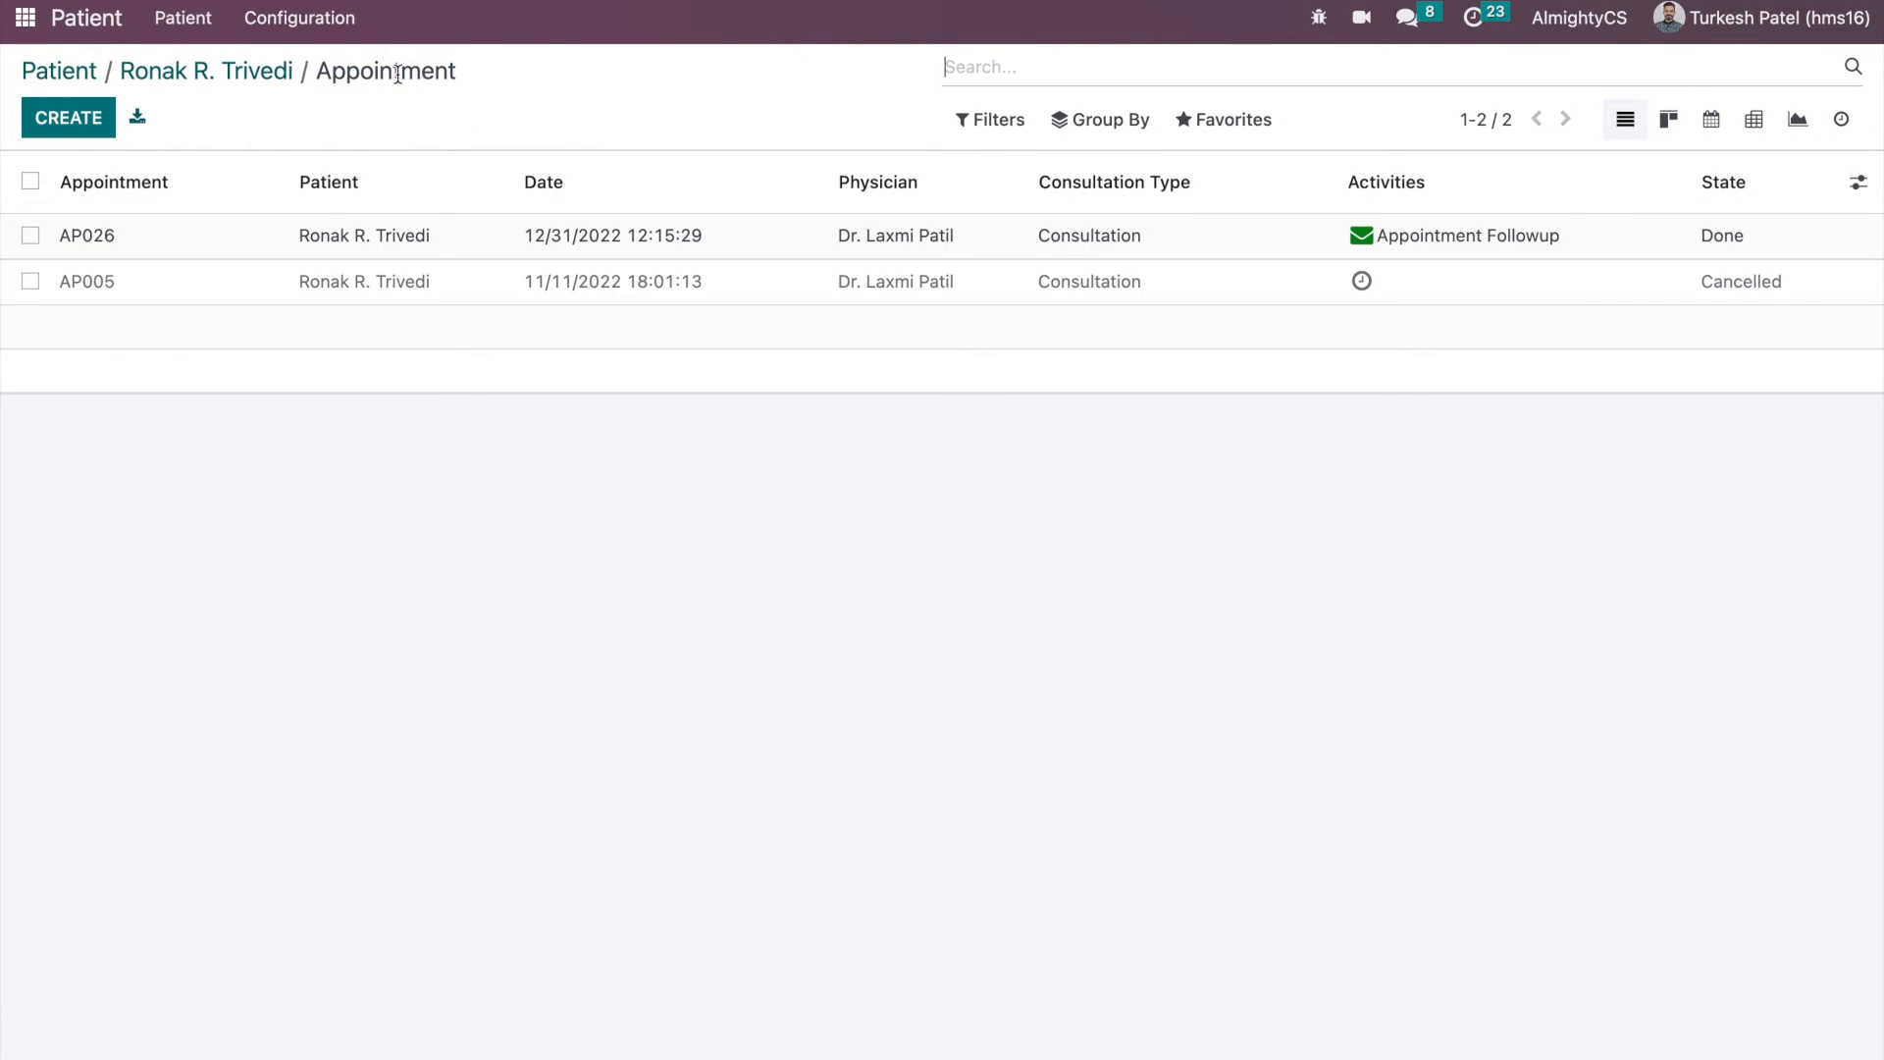
click(265, 76)
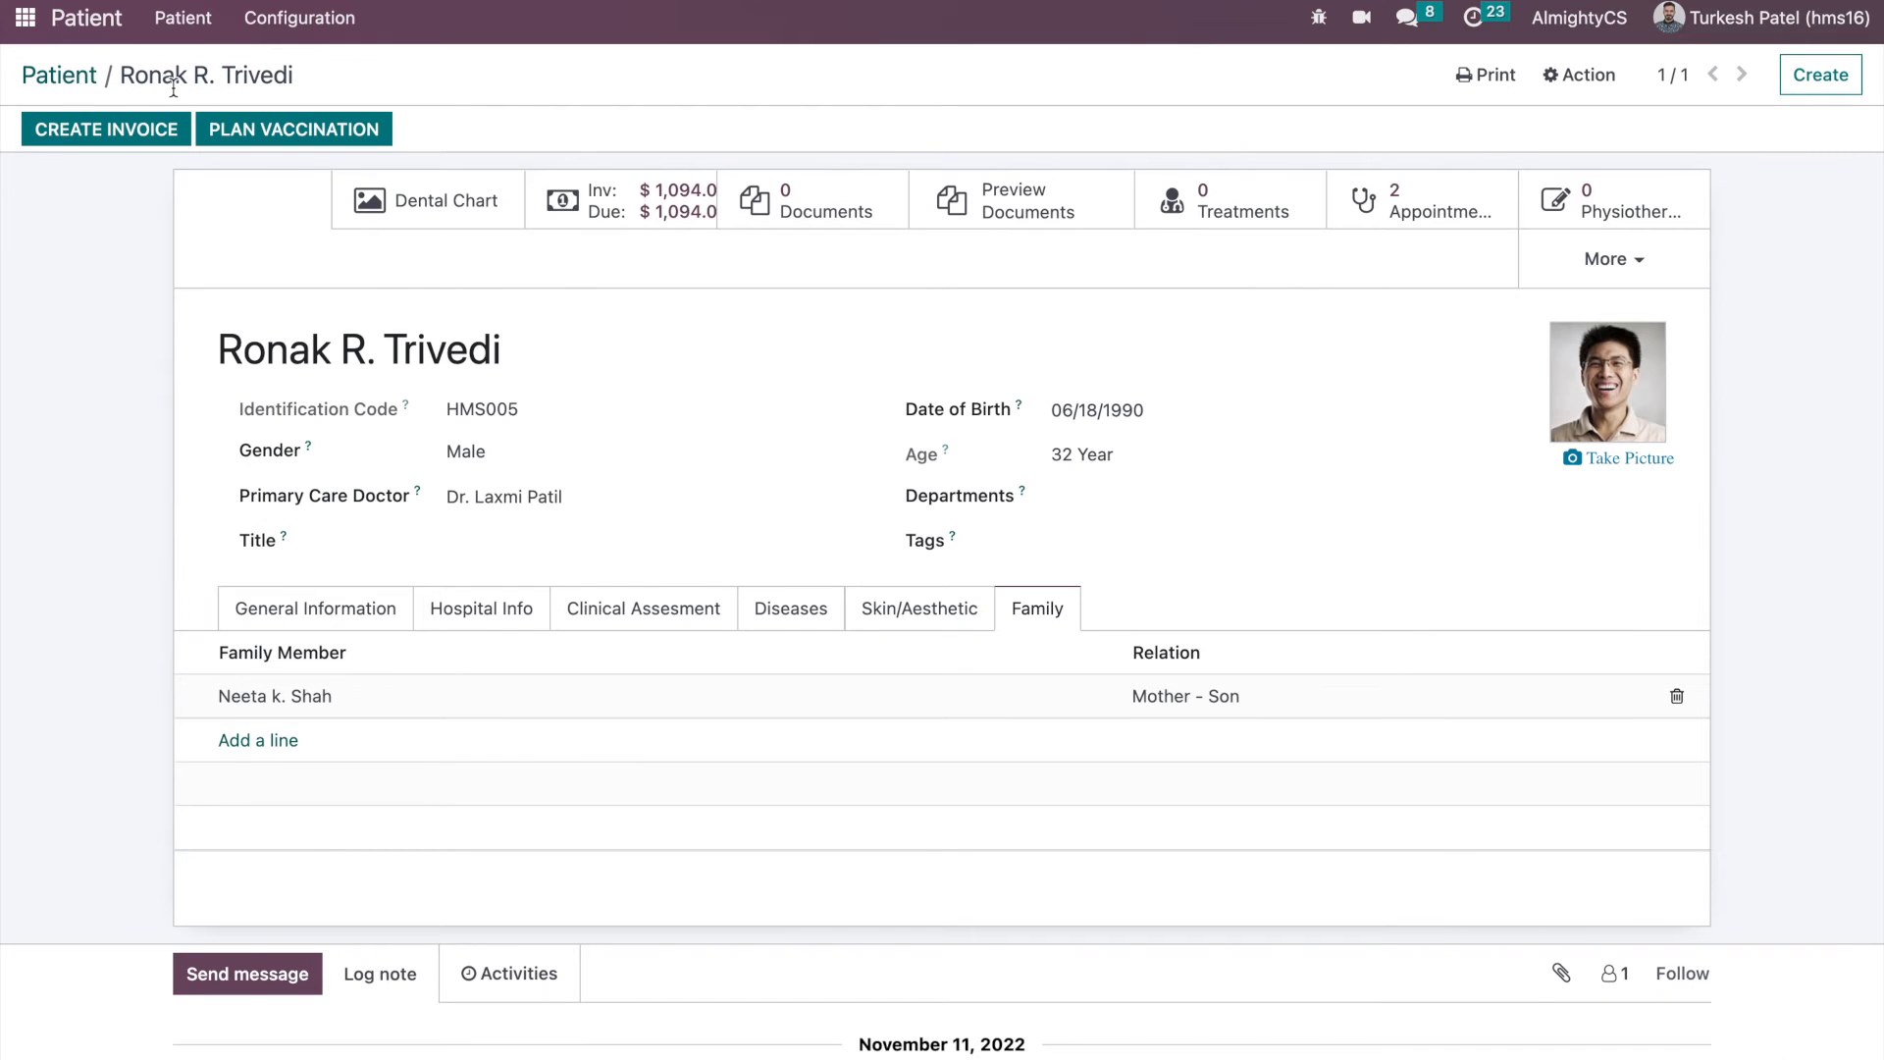
click(75, 82)
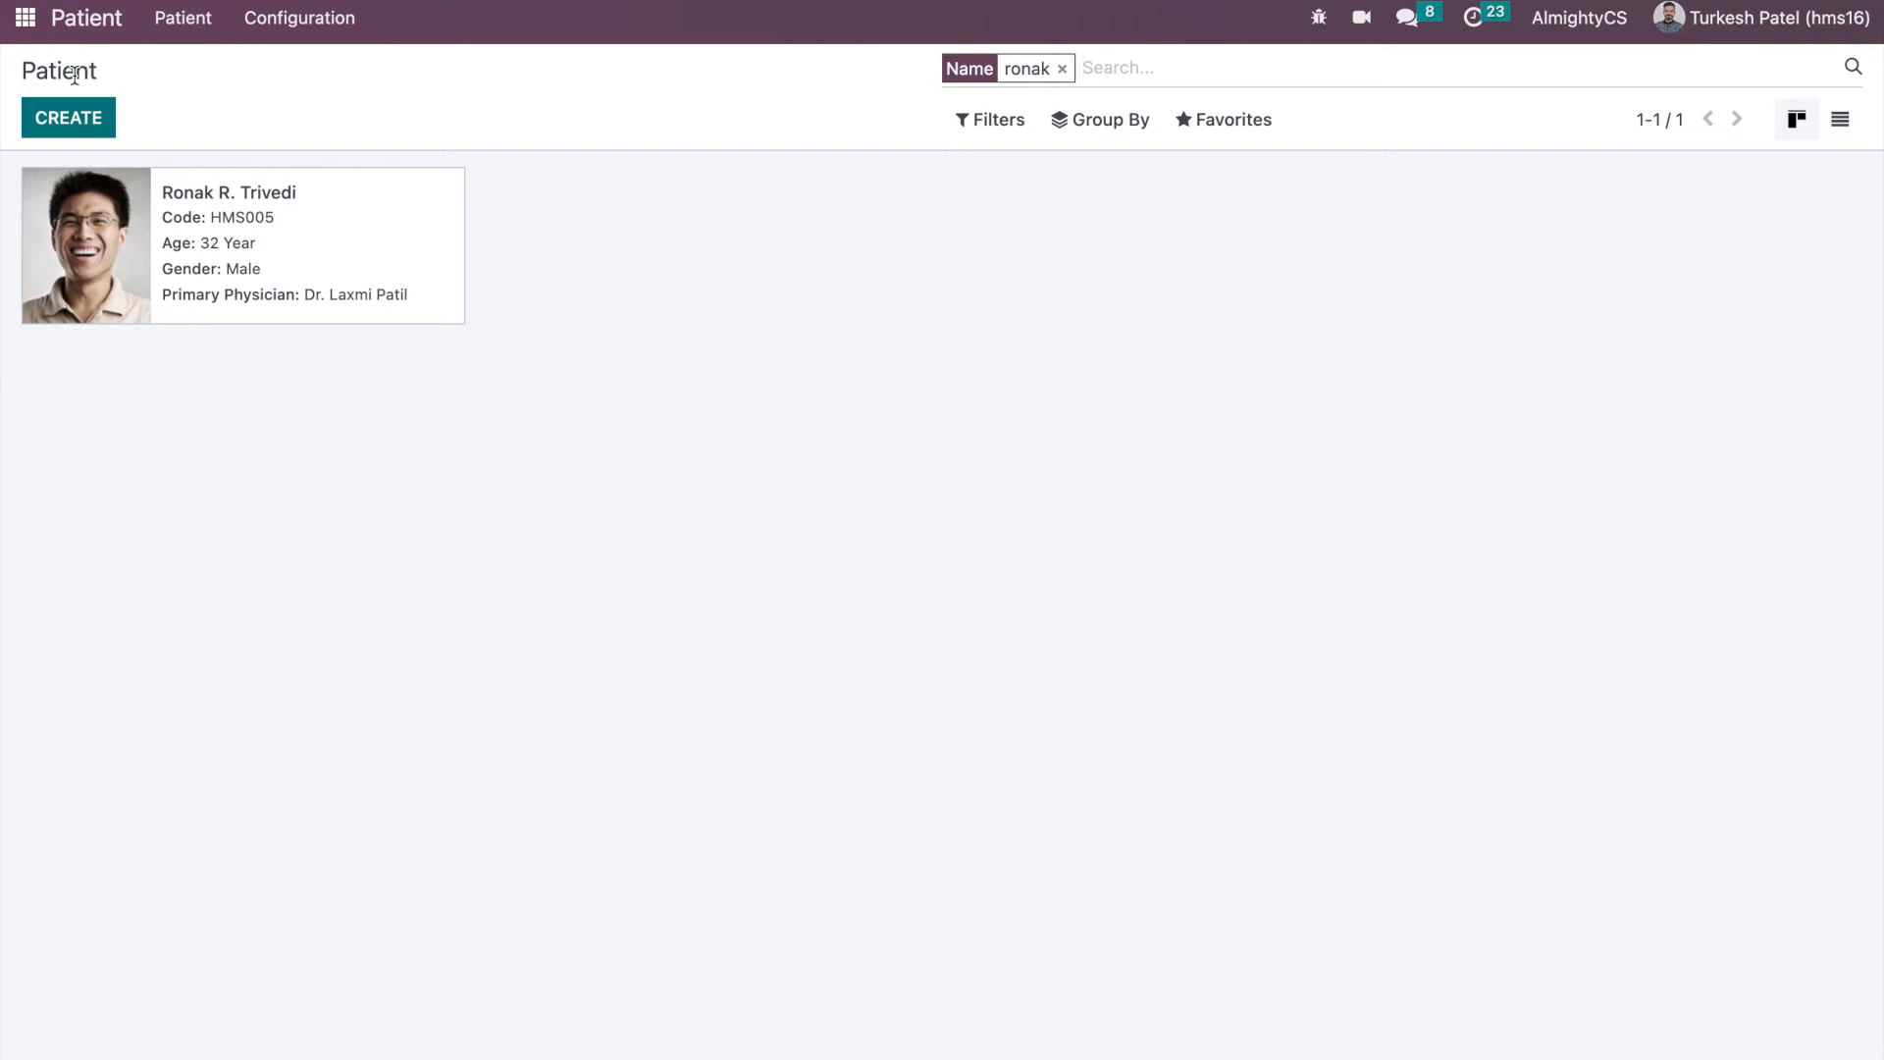
click(27, 26)
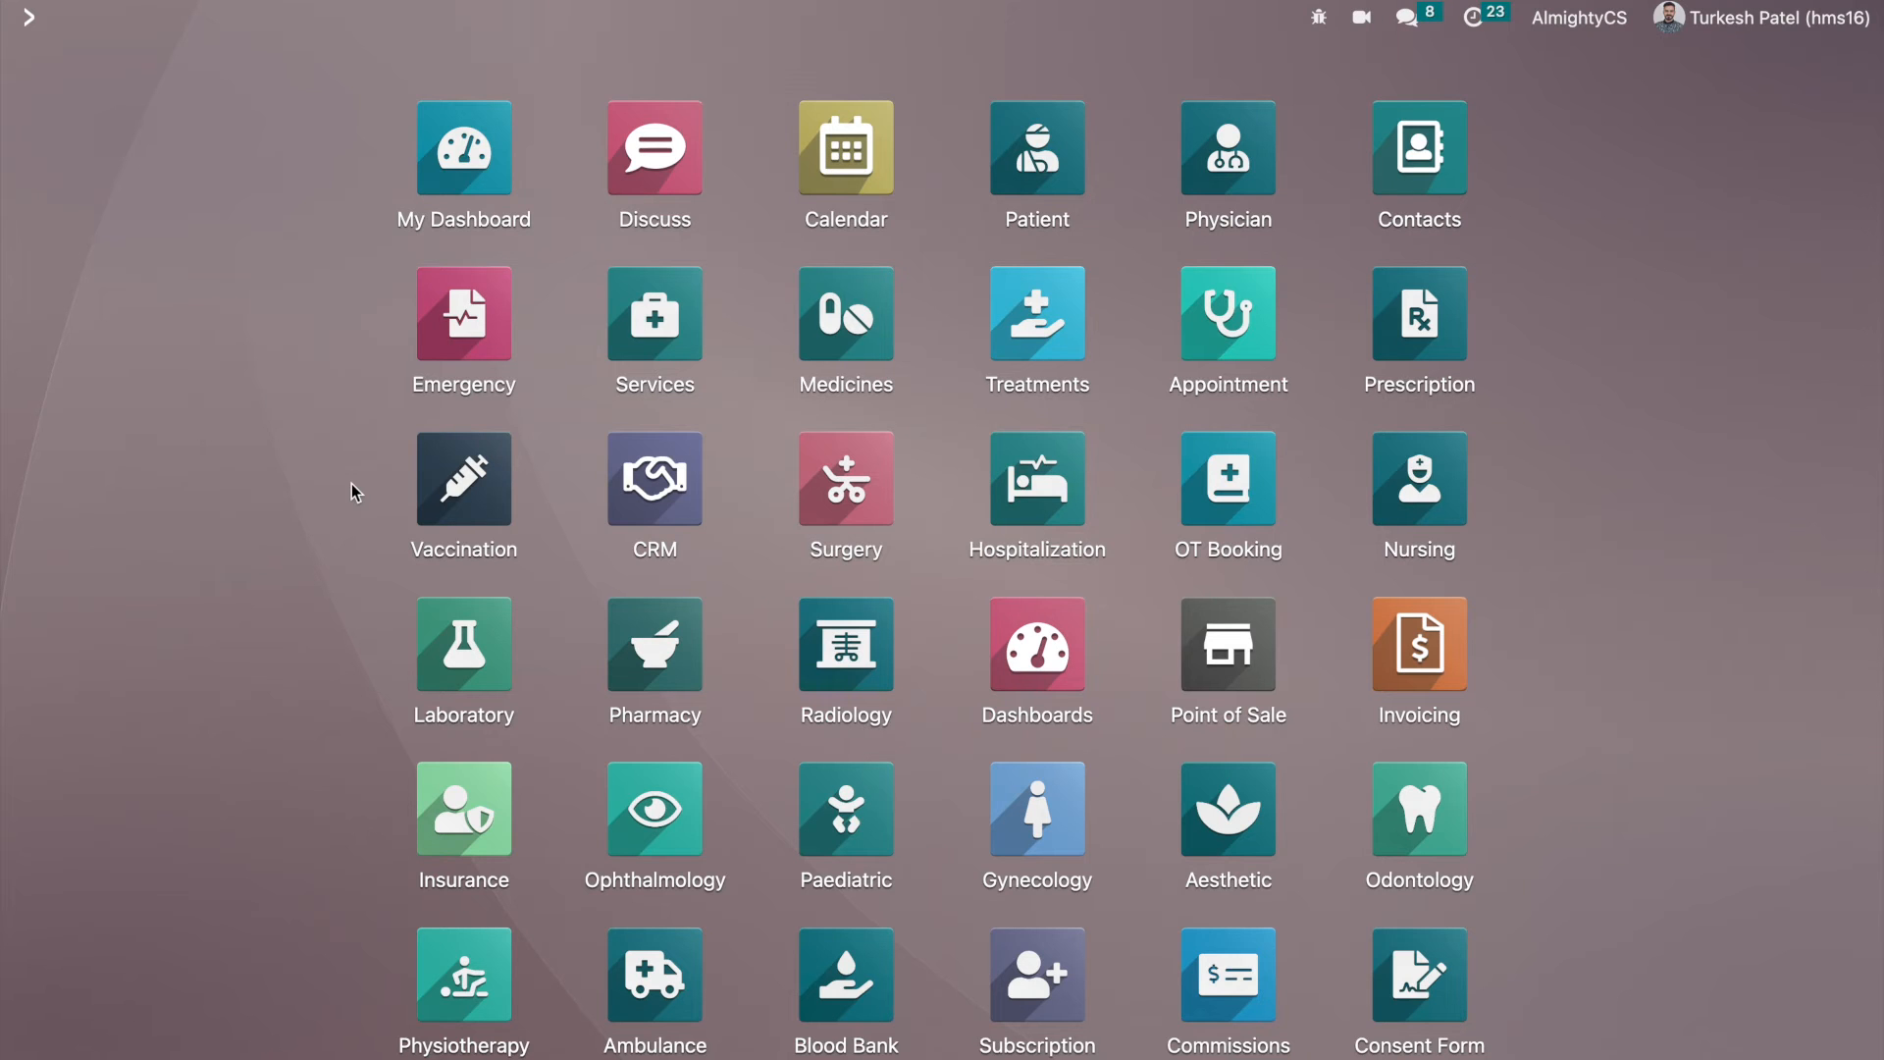
click(1086, 187)
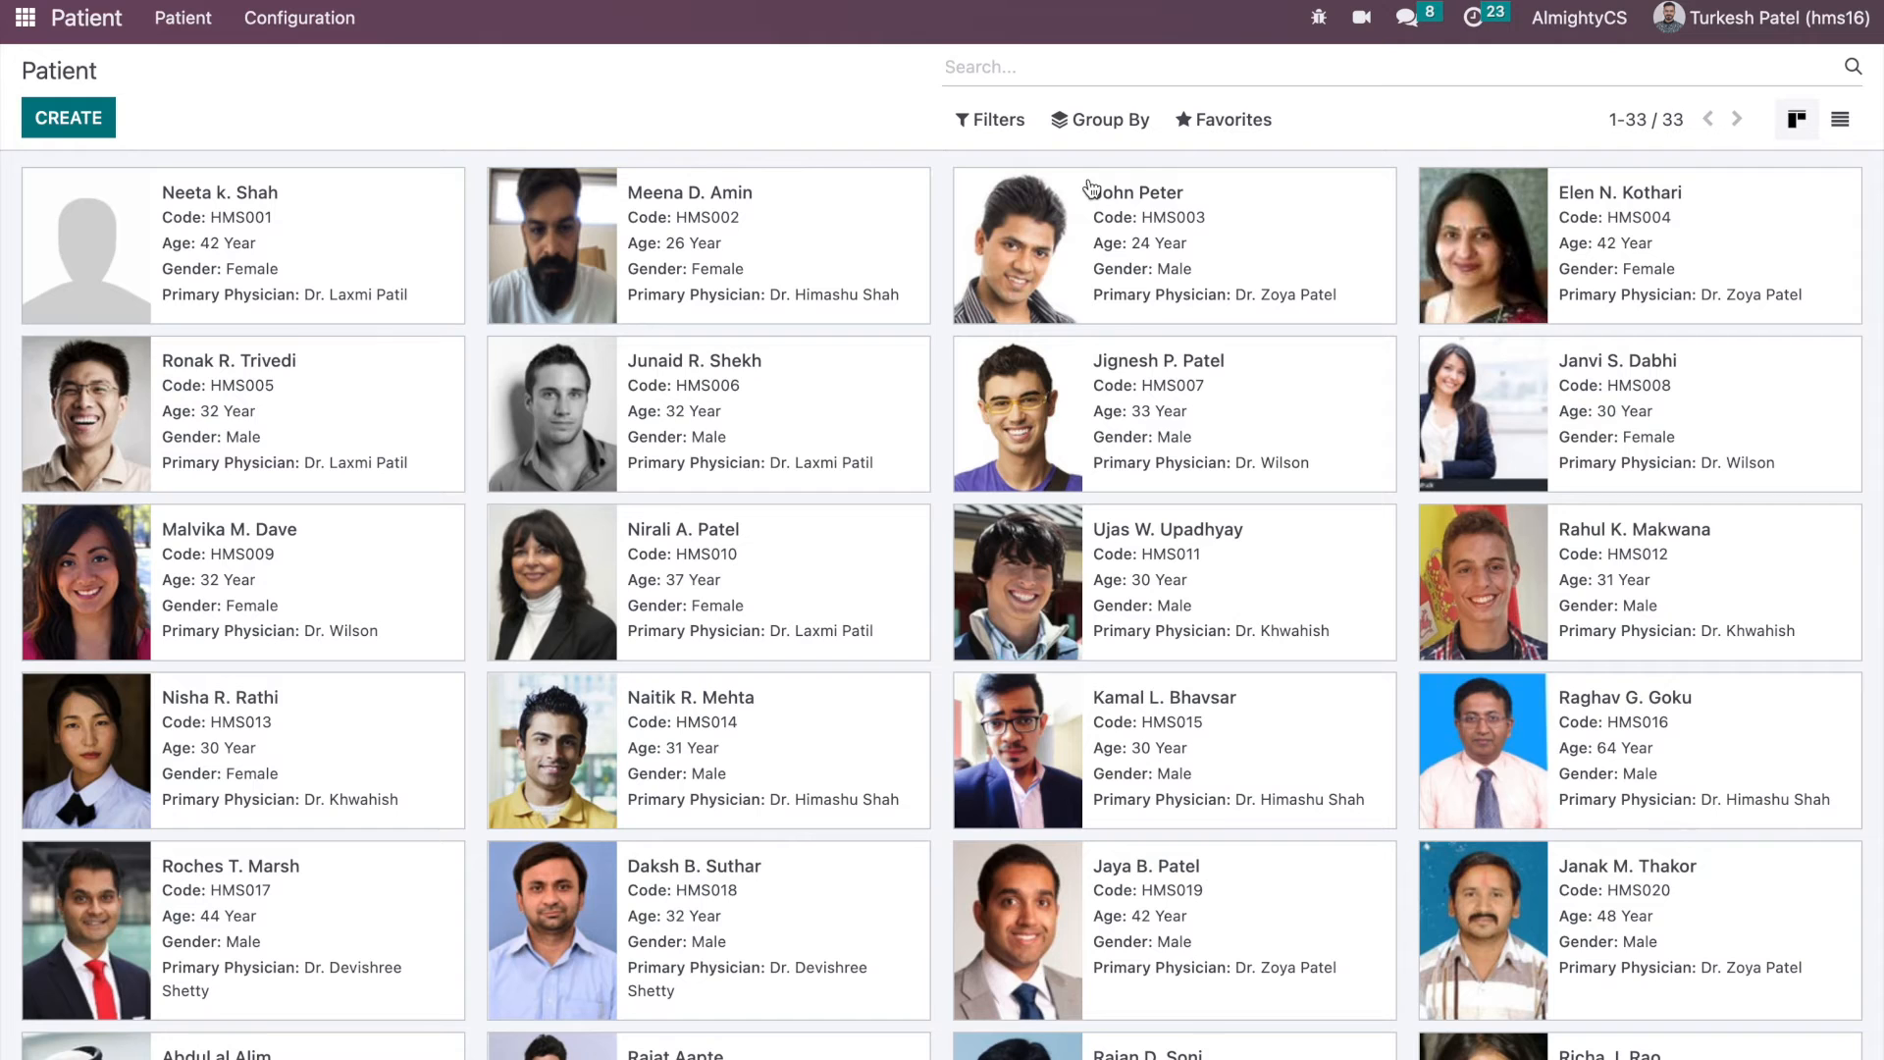
- View the patients as a list, return to the card view and open the first patient's record
click(1840, 118)
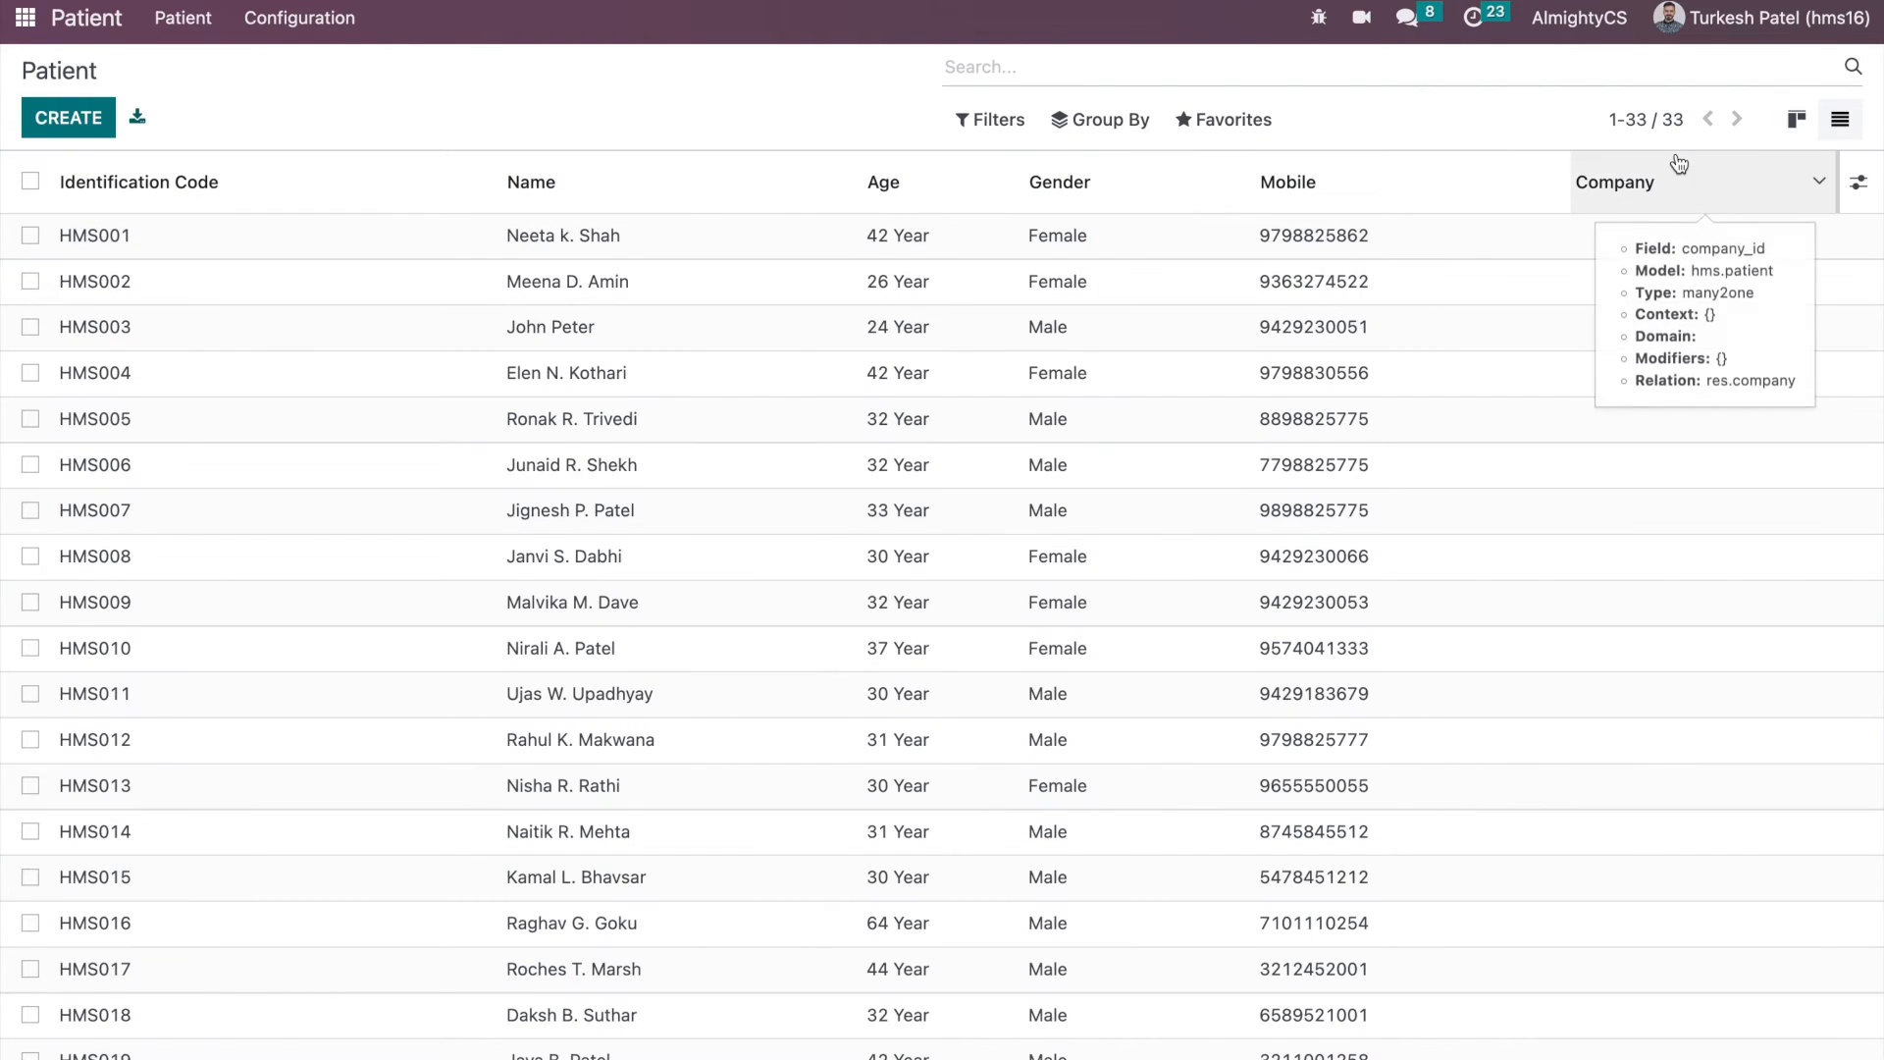
click(1804, 126)
click(316, 250)
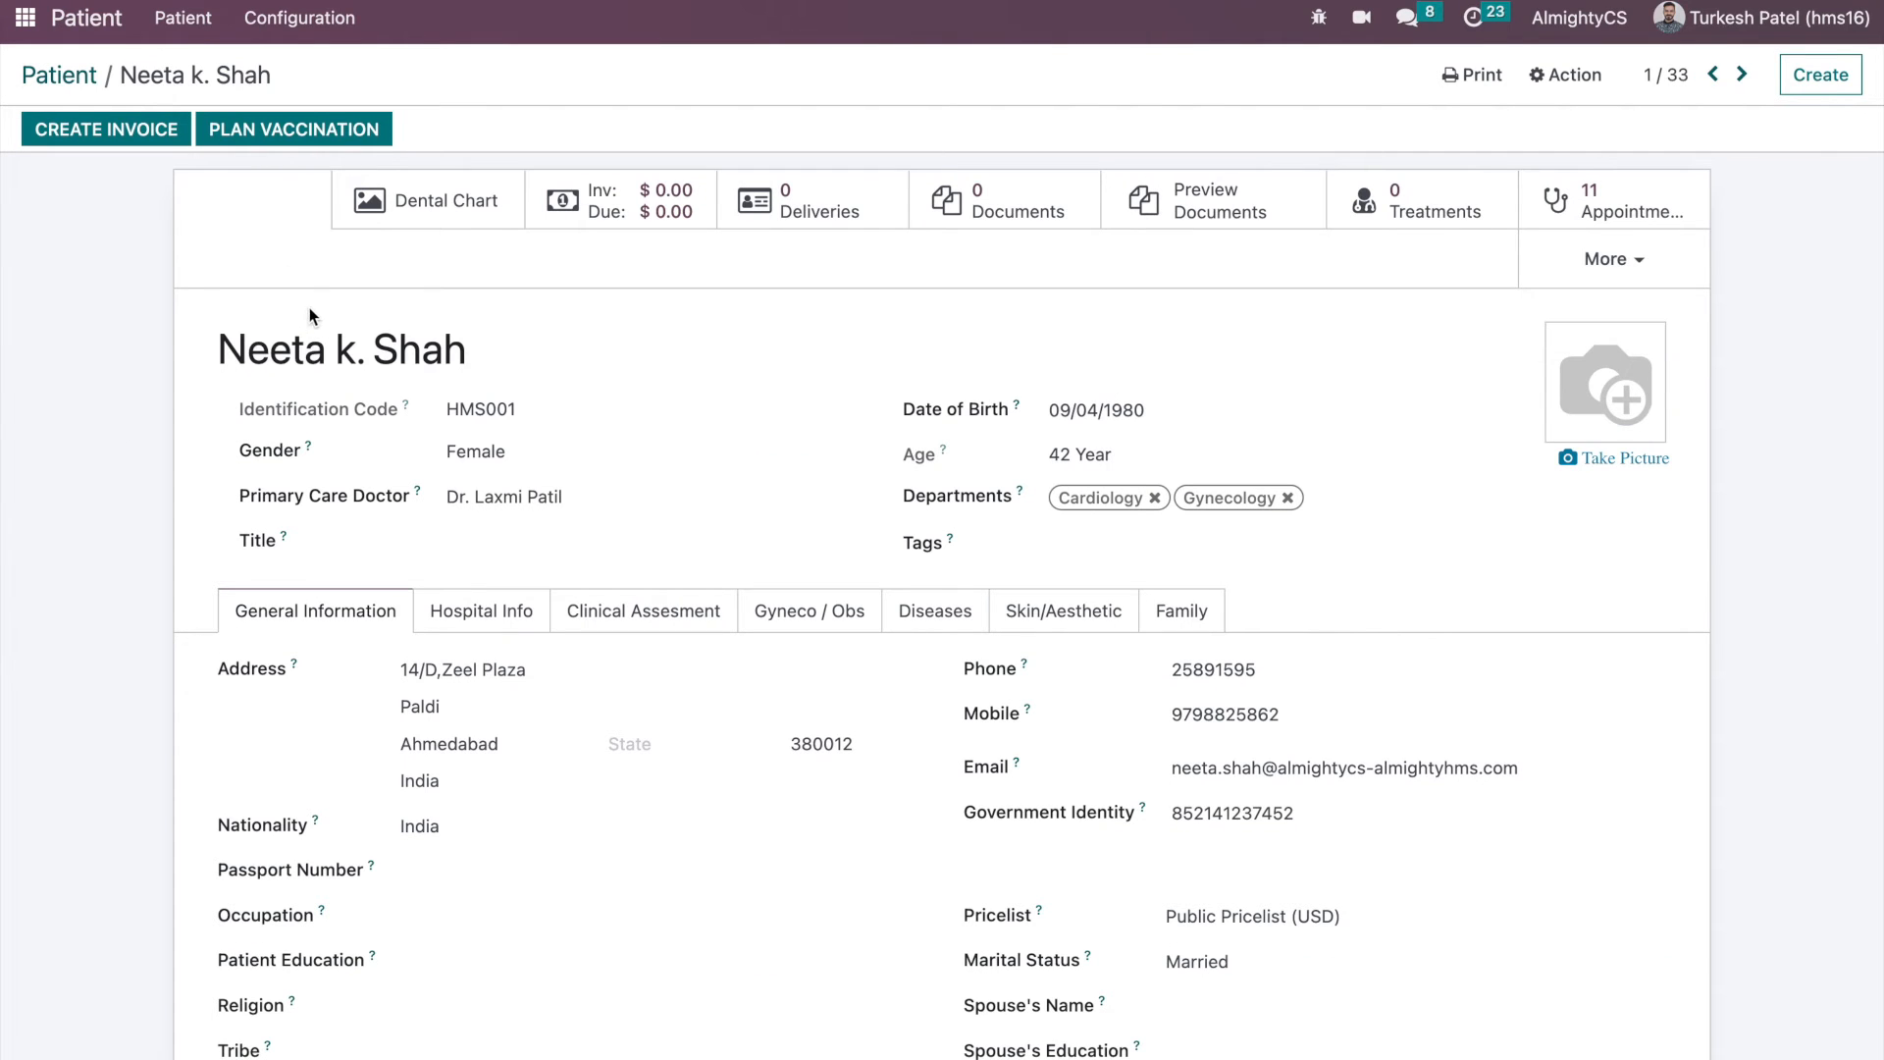
- Open the Diseases list from the patient configuration and browse the coded disease entries
click(327, 36)
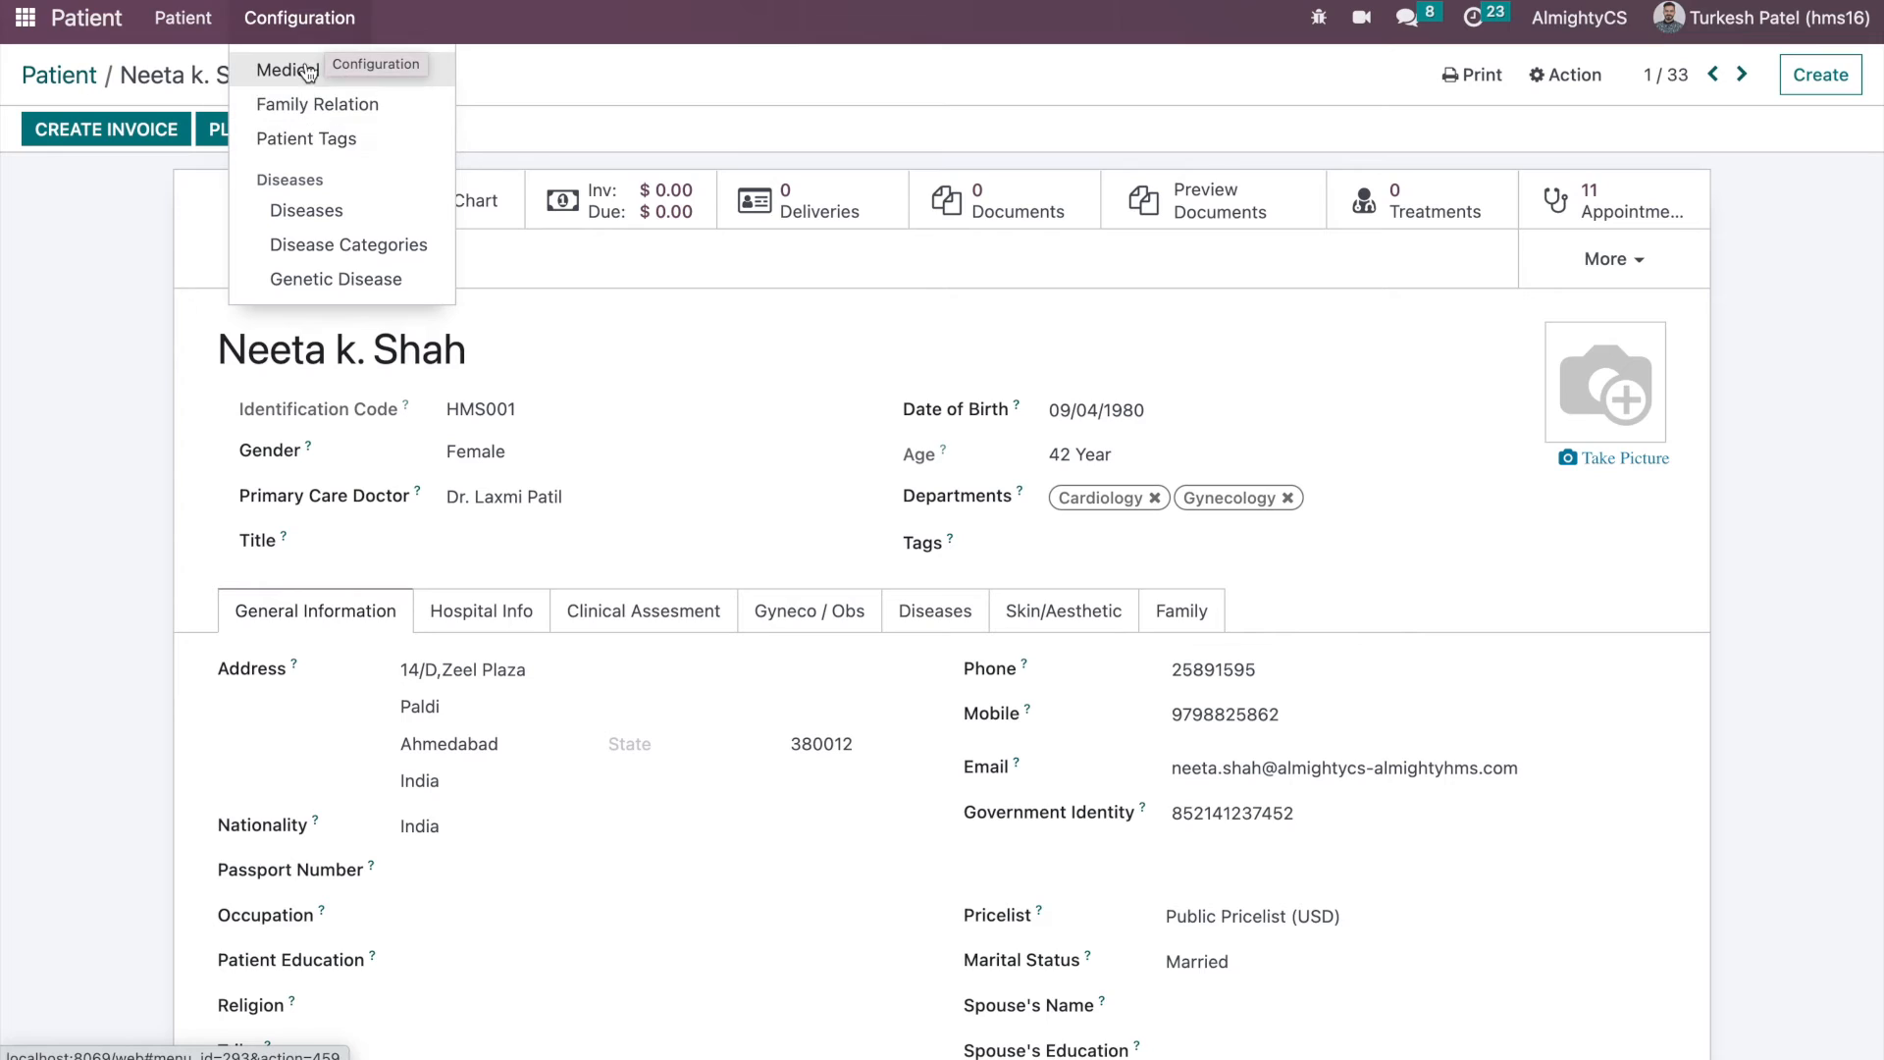
click(278, 213)
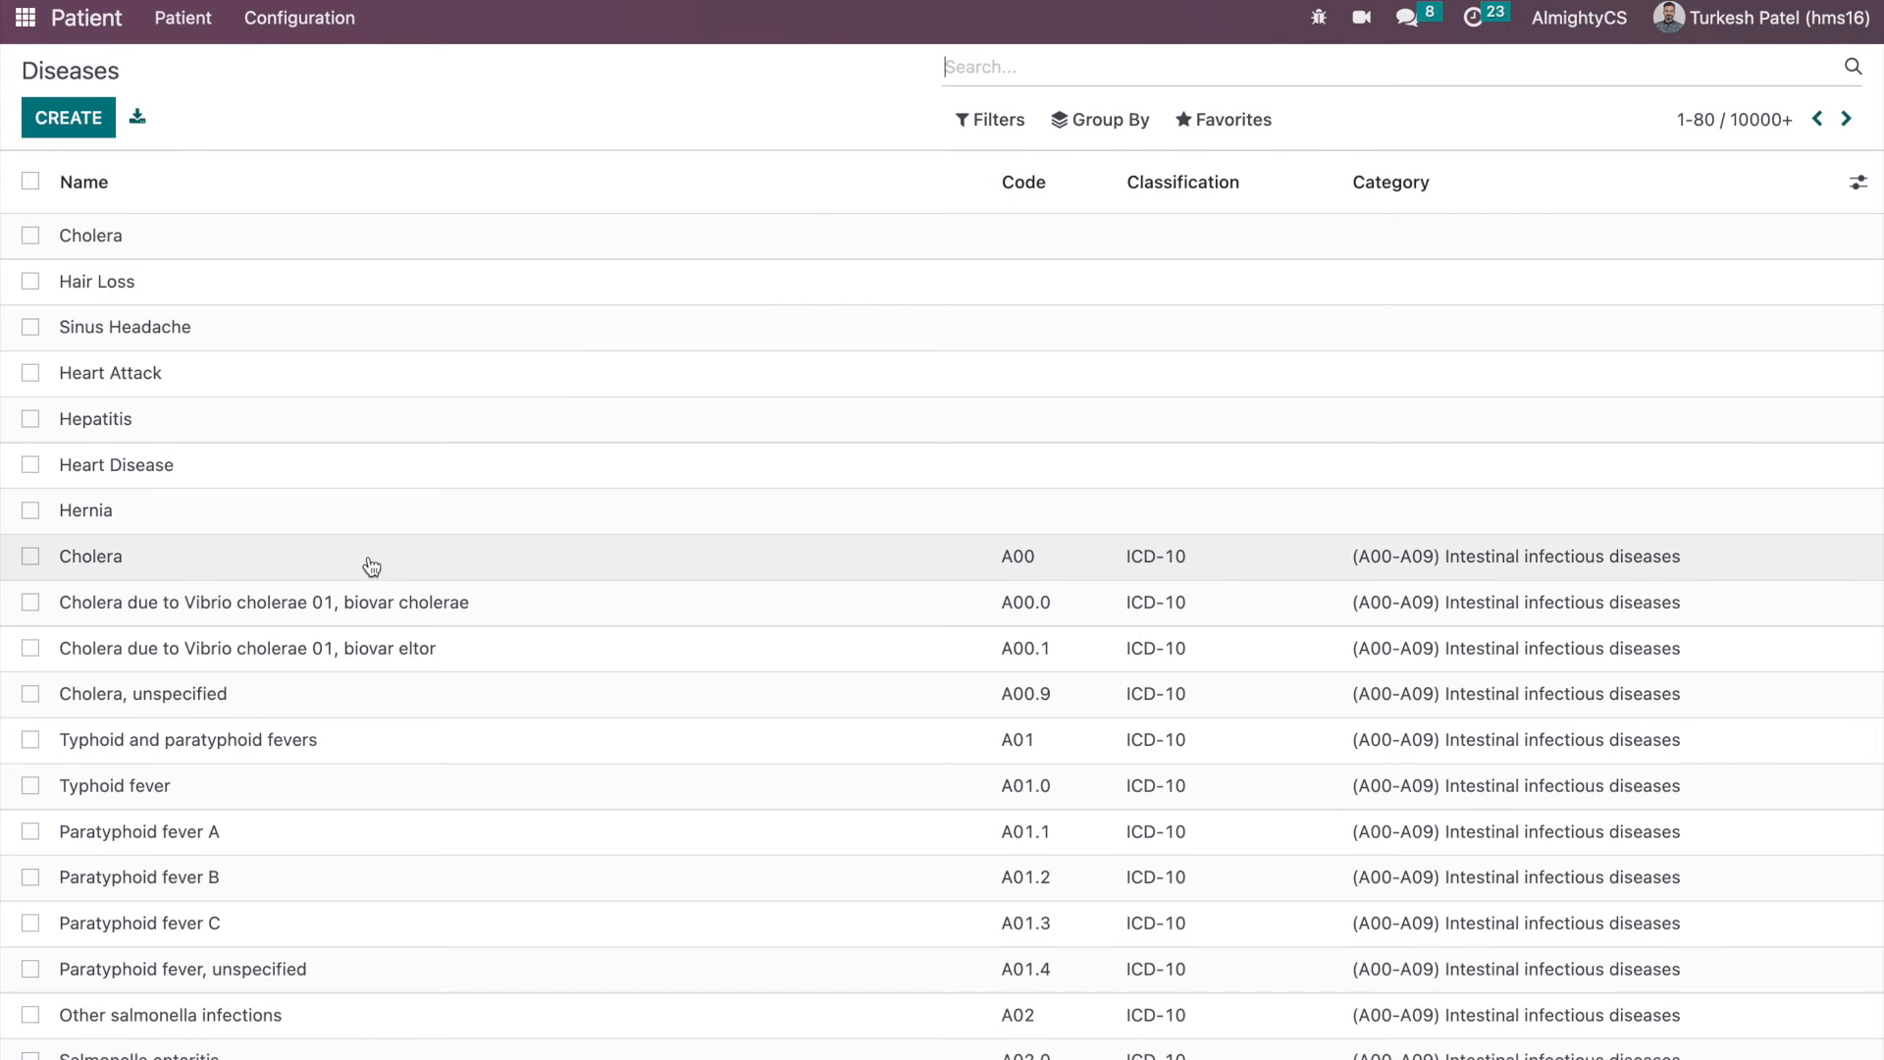
scroll(367, 564, down, 2)
scroll(371, 567, down, 15)
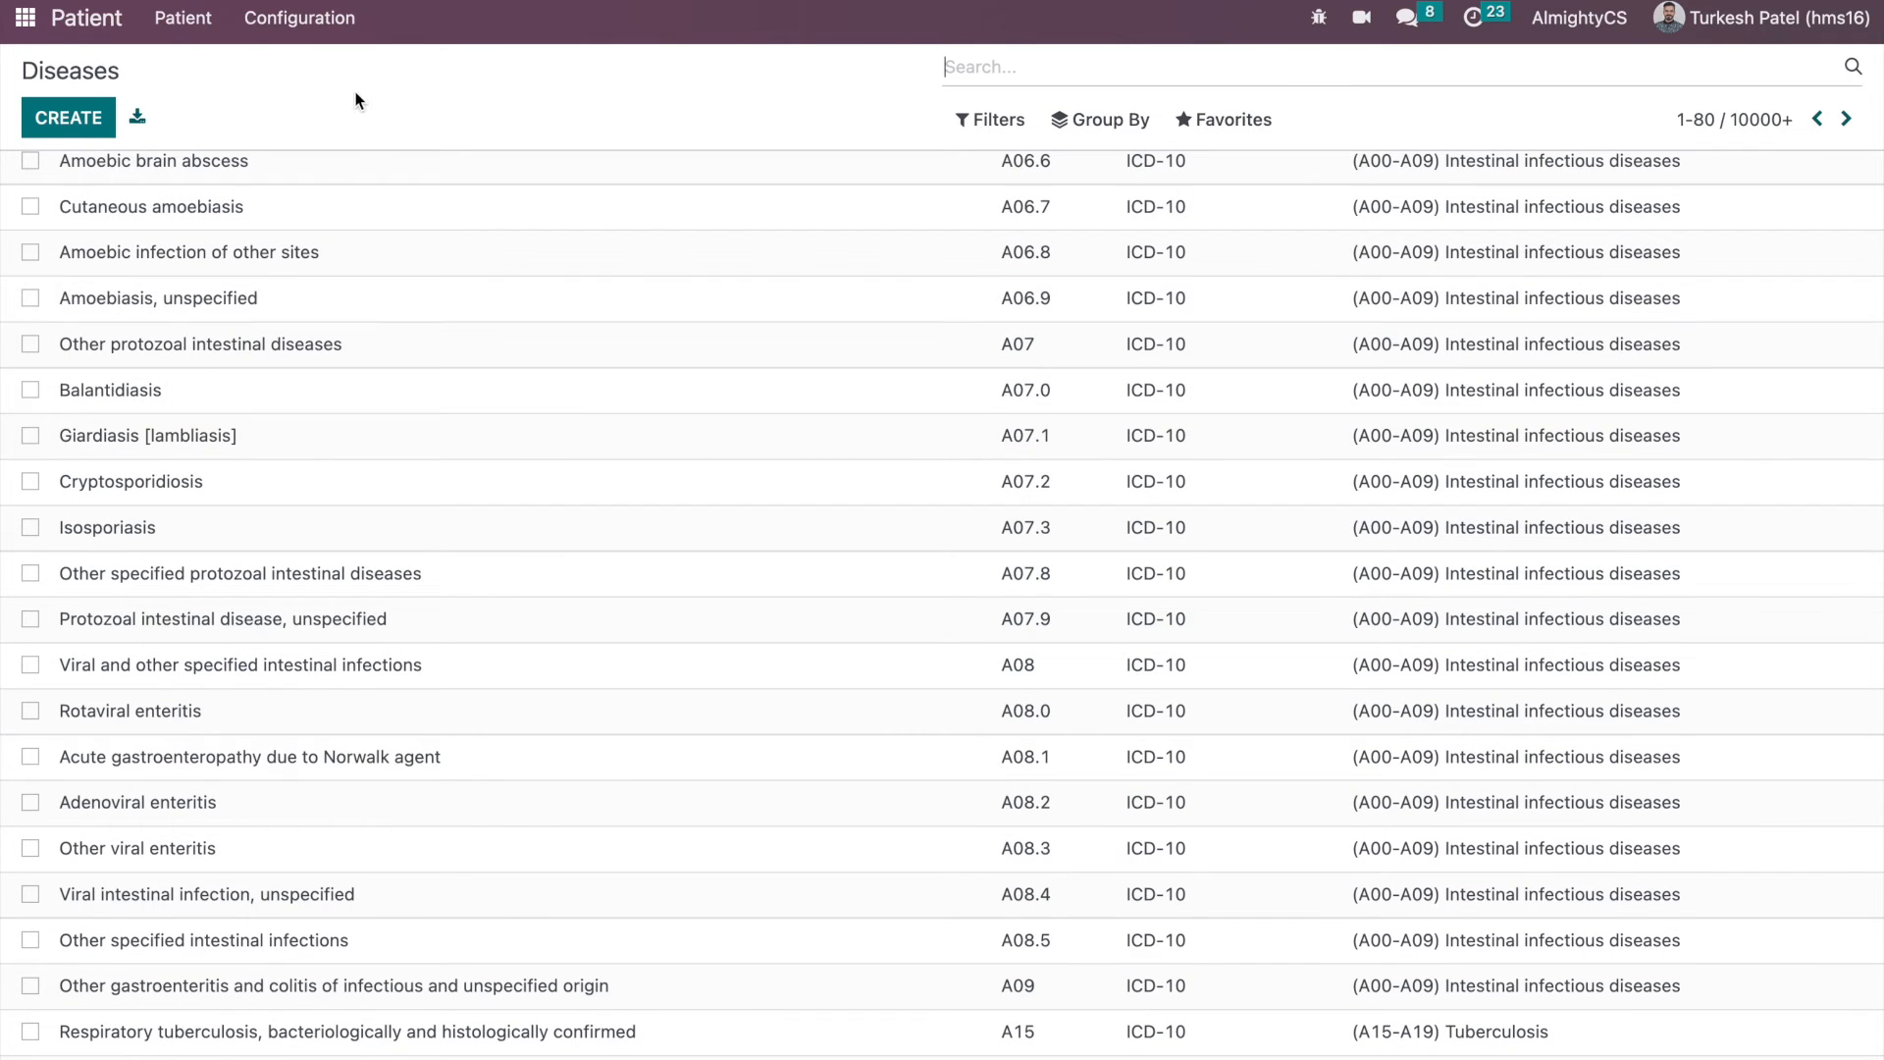
- Switch to the Physician app and open the first physician's record
click(27, 39)
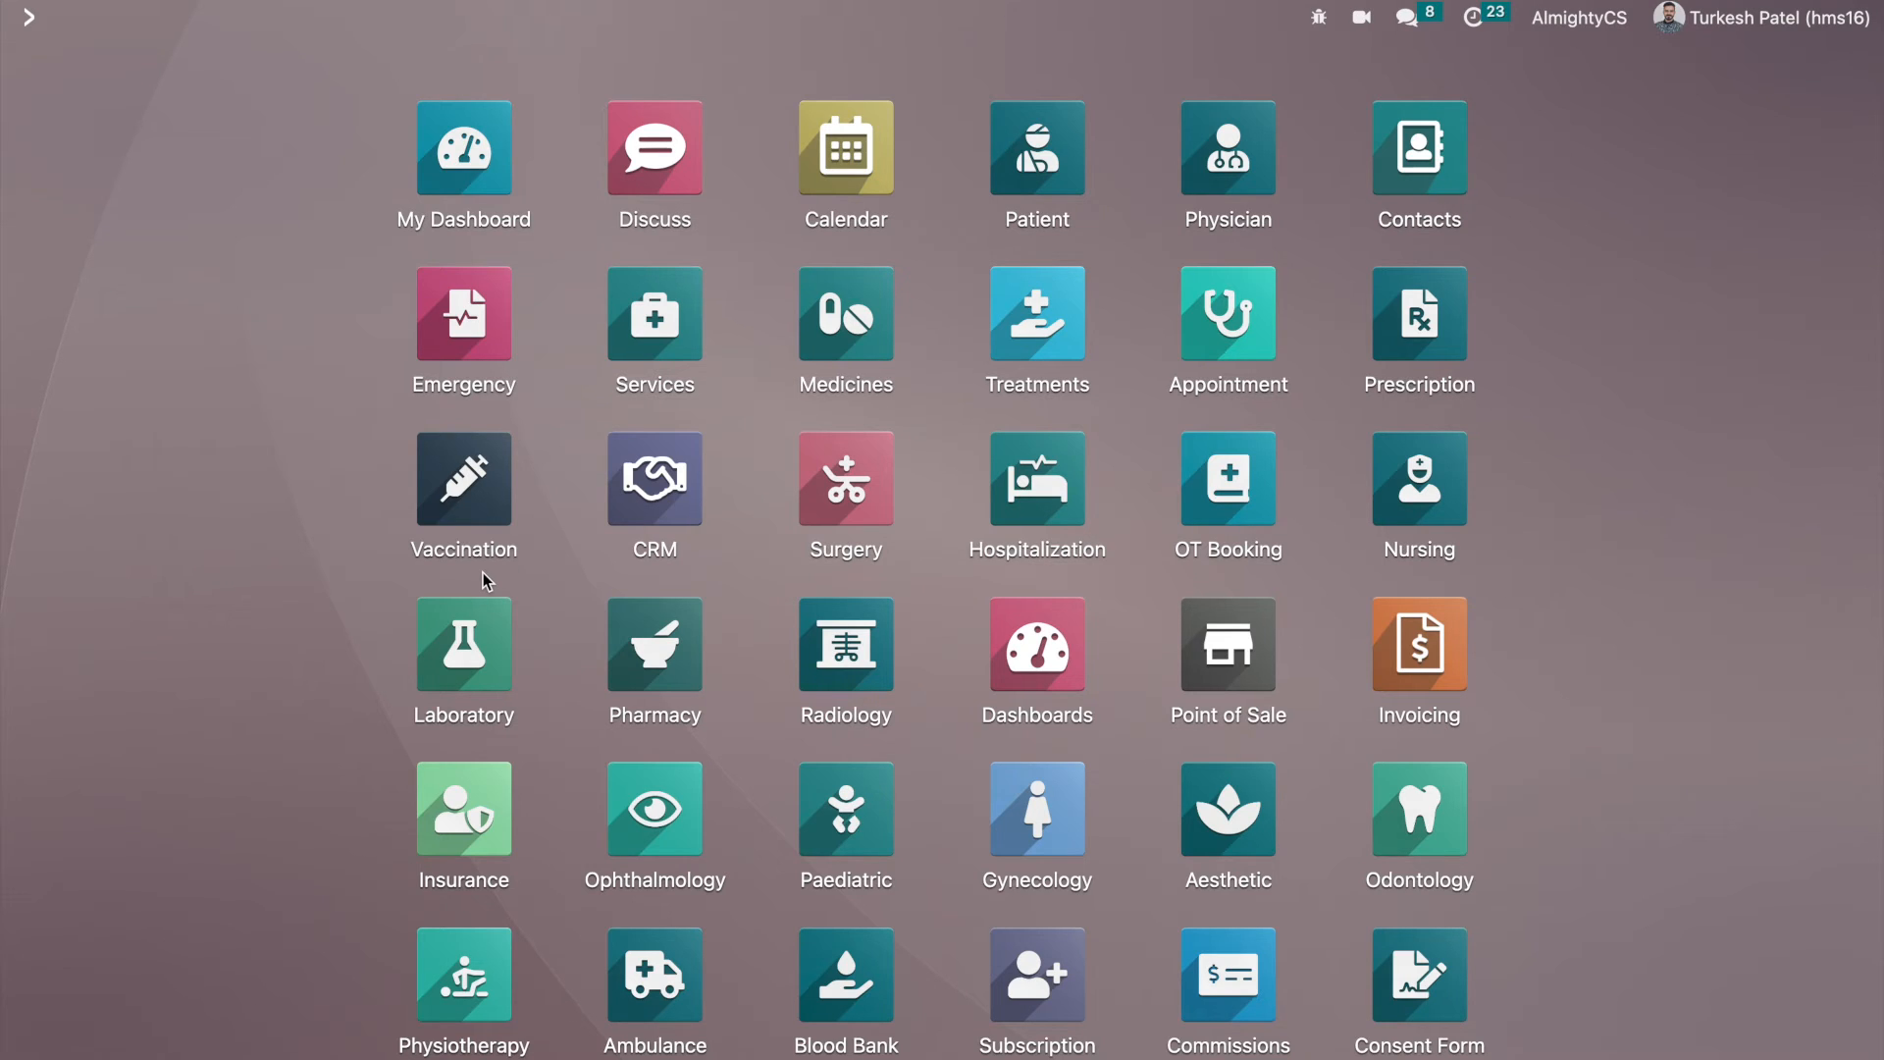
click(1234, 157)
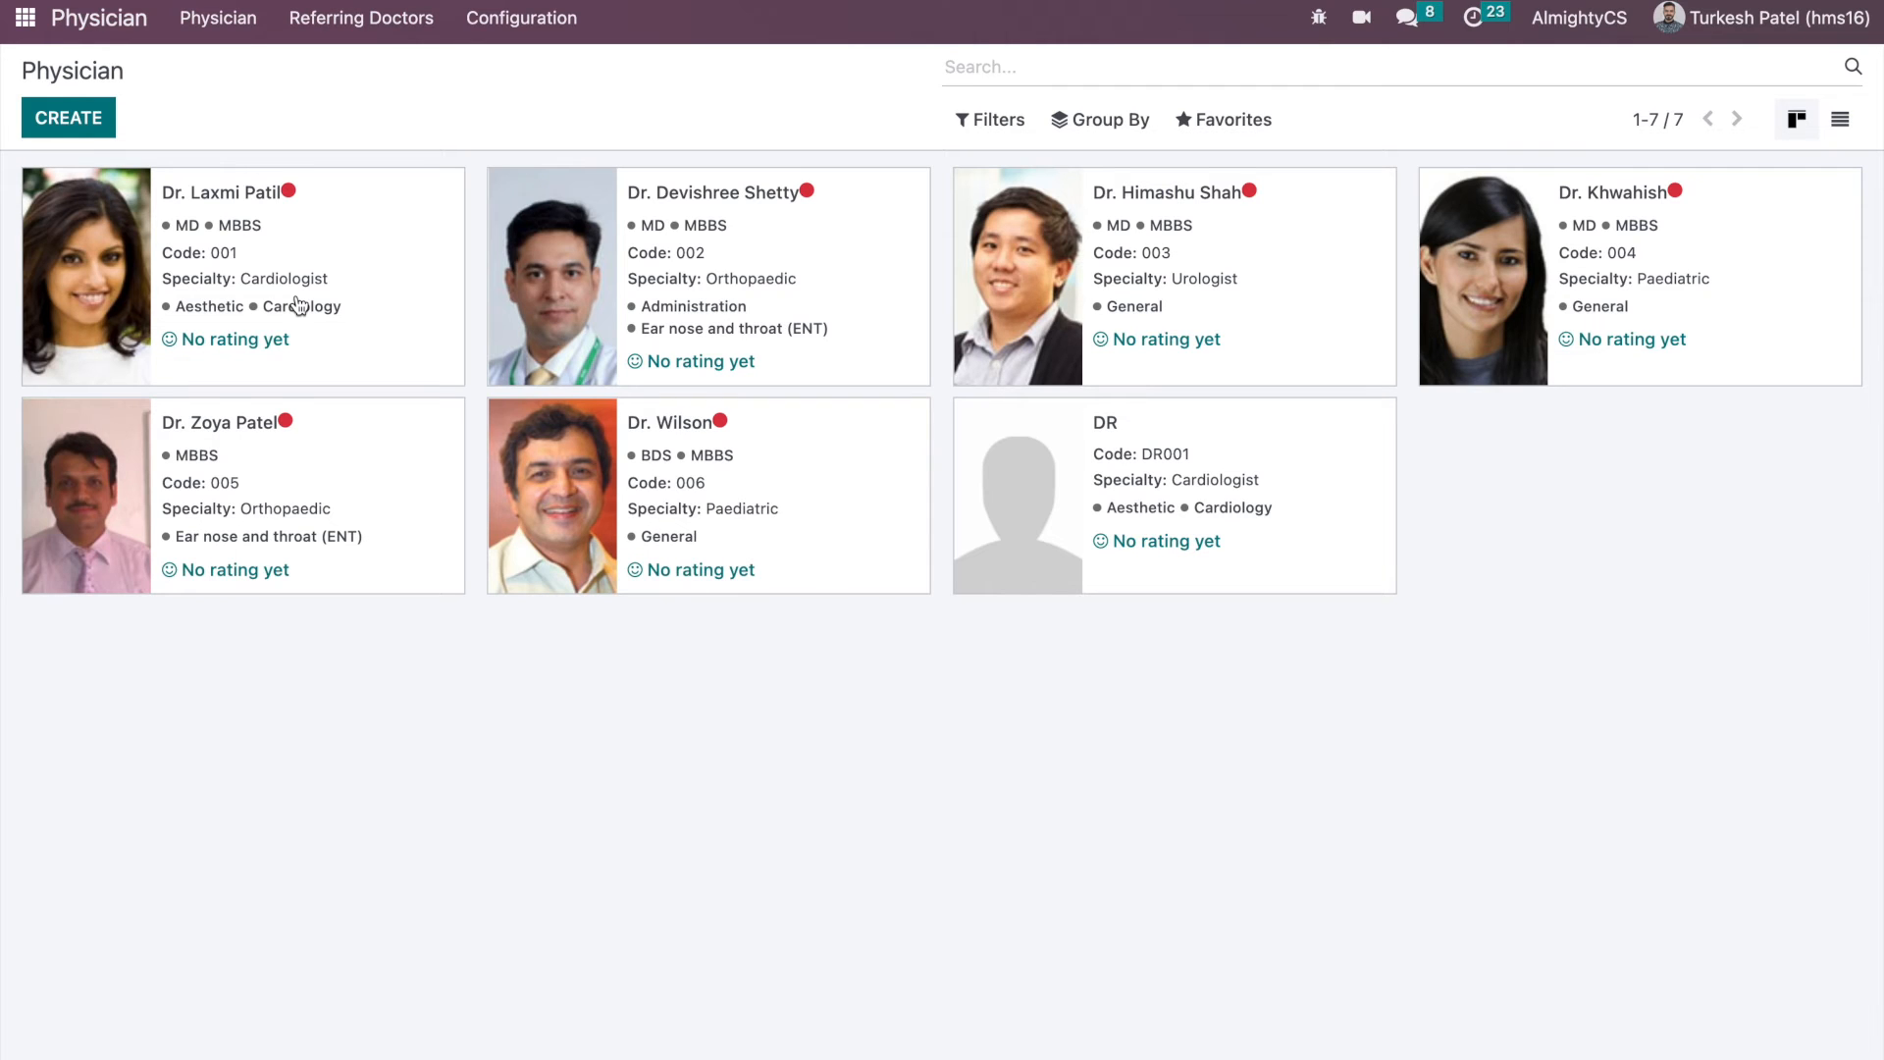
click(402, 236)
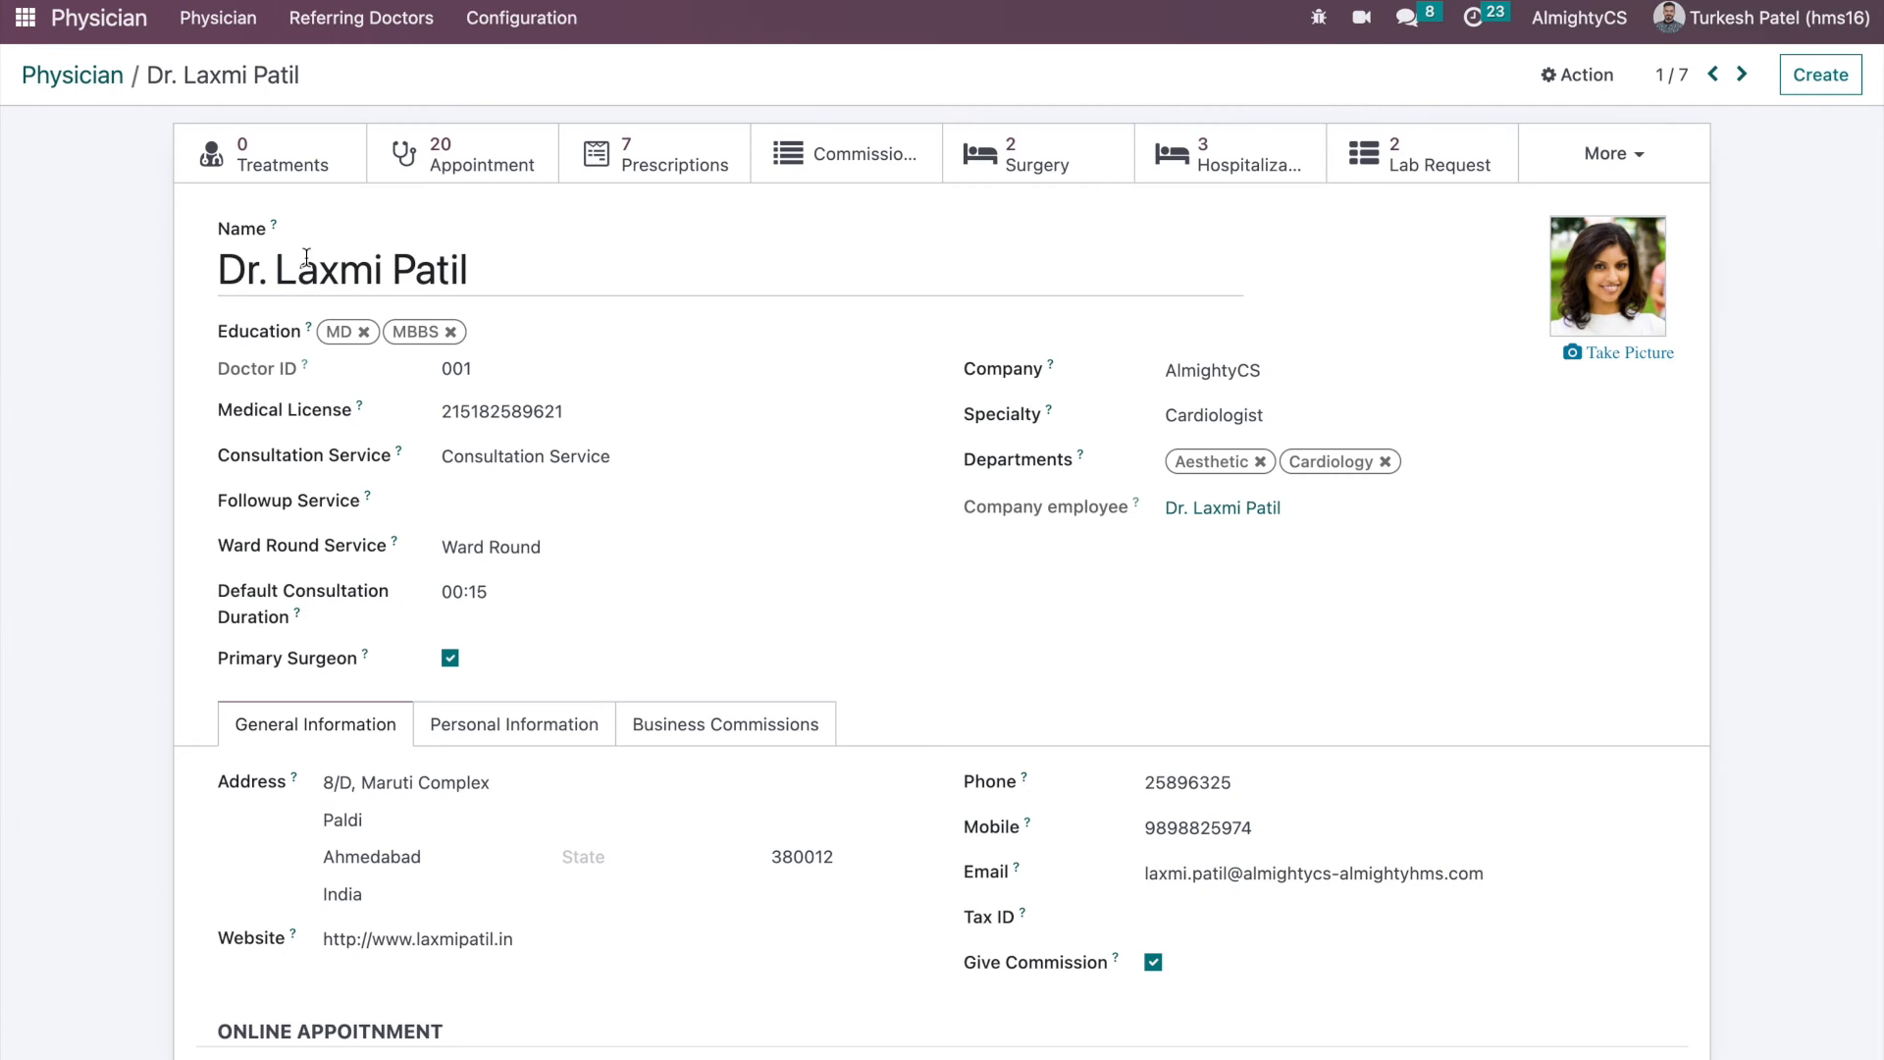
click(54, 75)
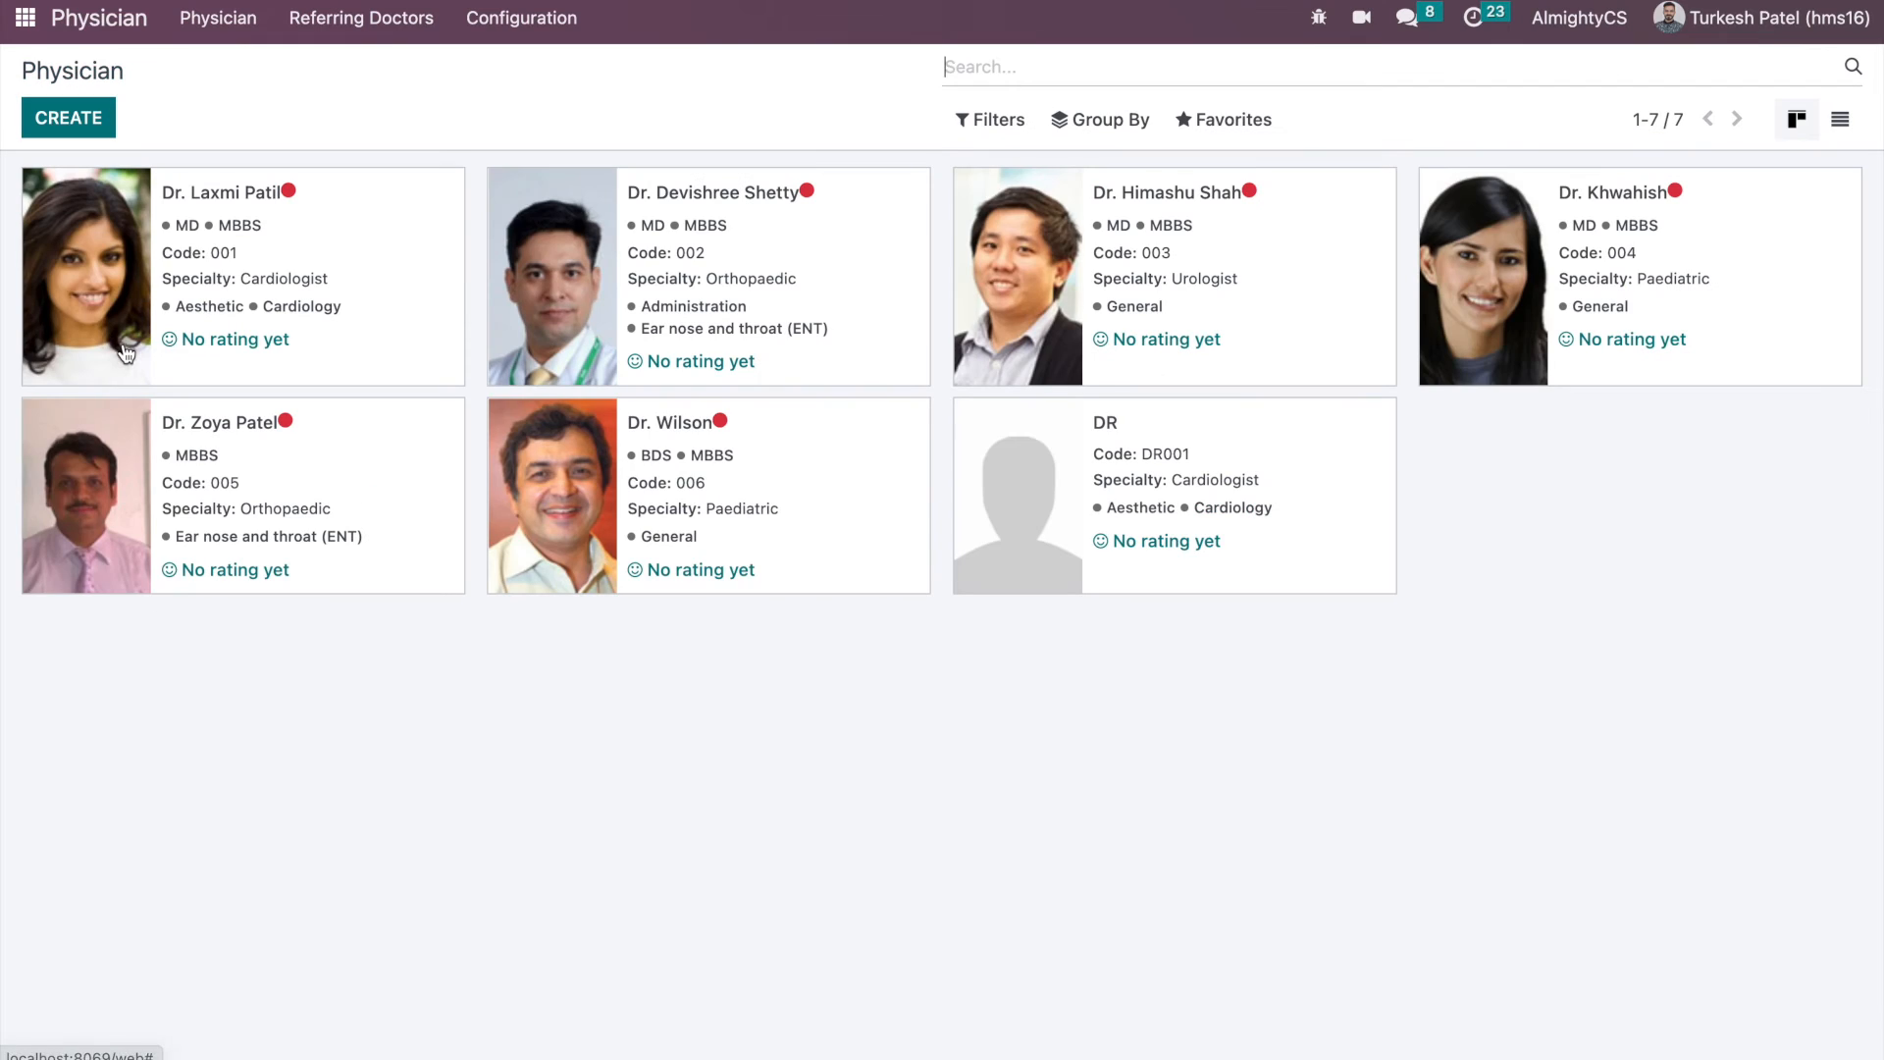
click(386, 226)
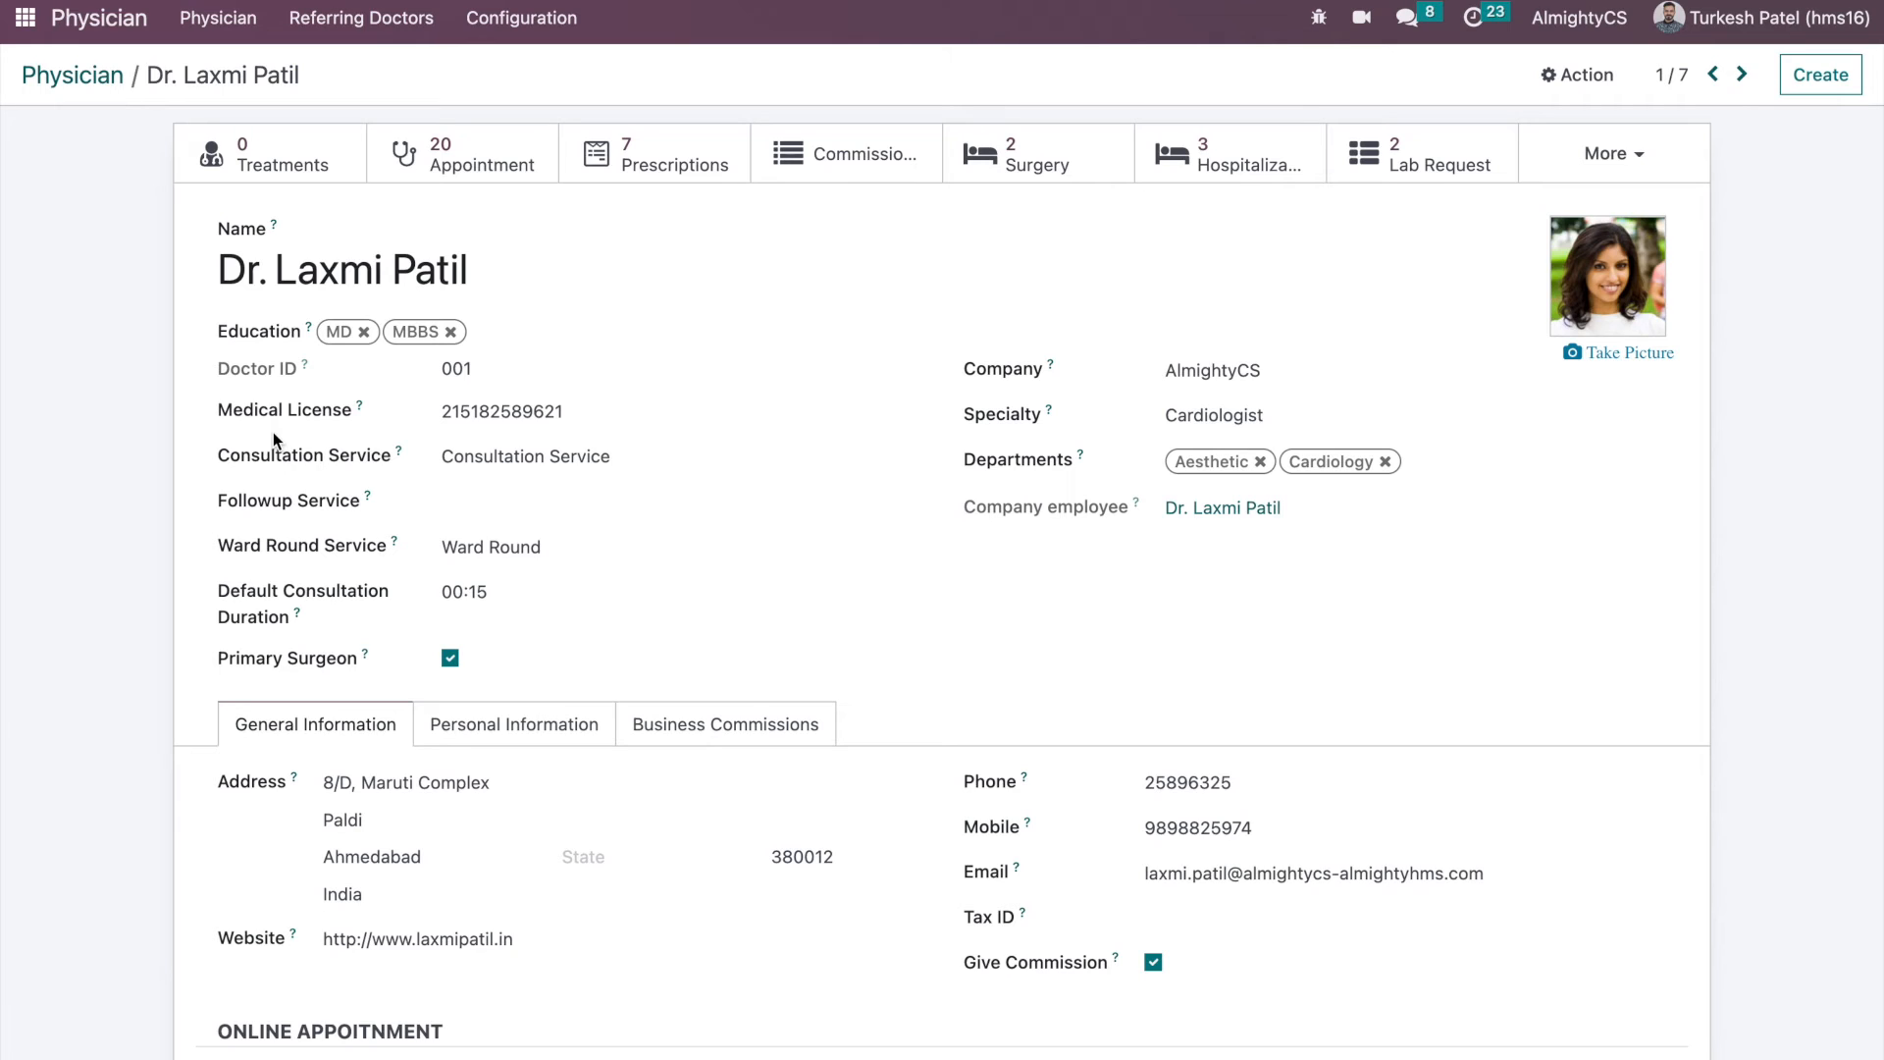
- Examine the physician's medical license, service settings, contact details and online appointment options
click(612, 420)
double_click(612, 420)
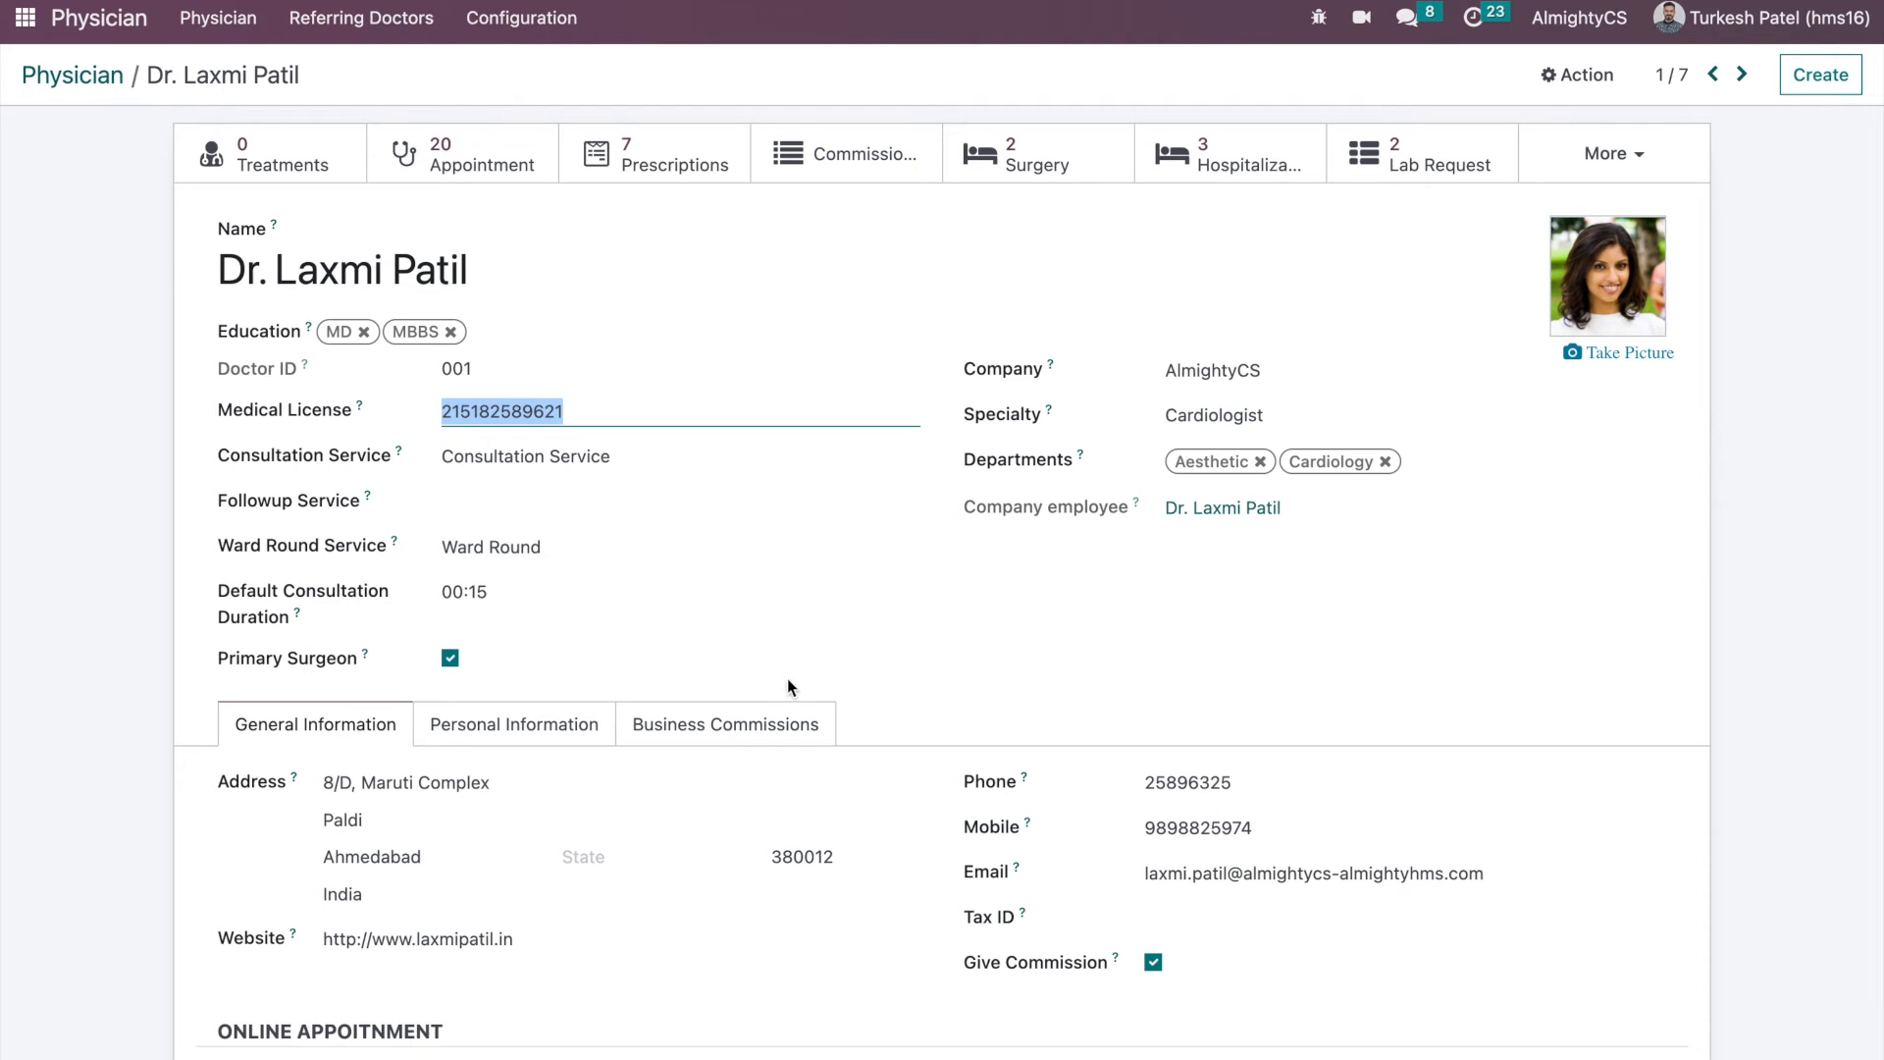
scroll(760, 691, down, 3)
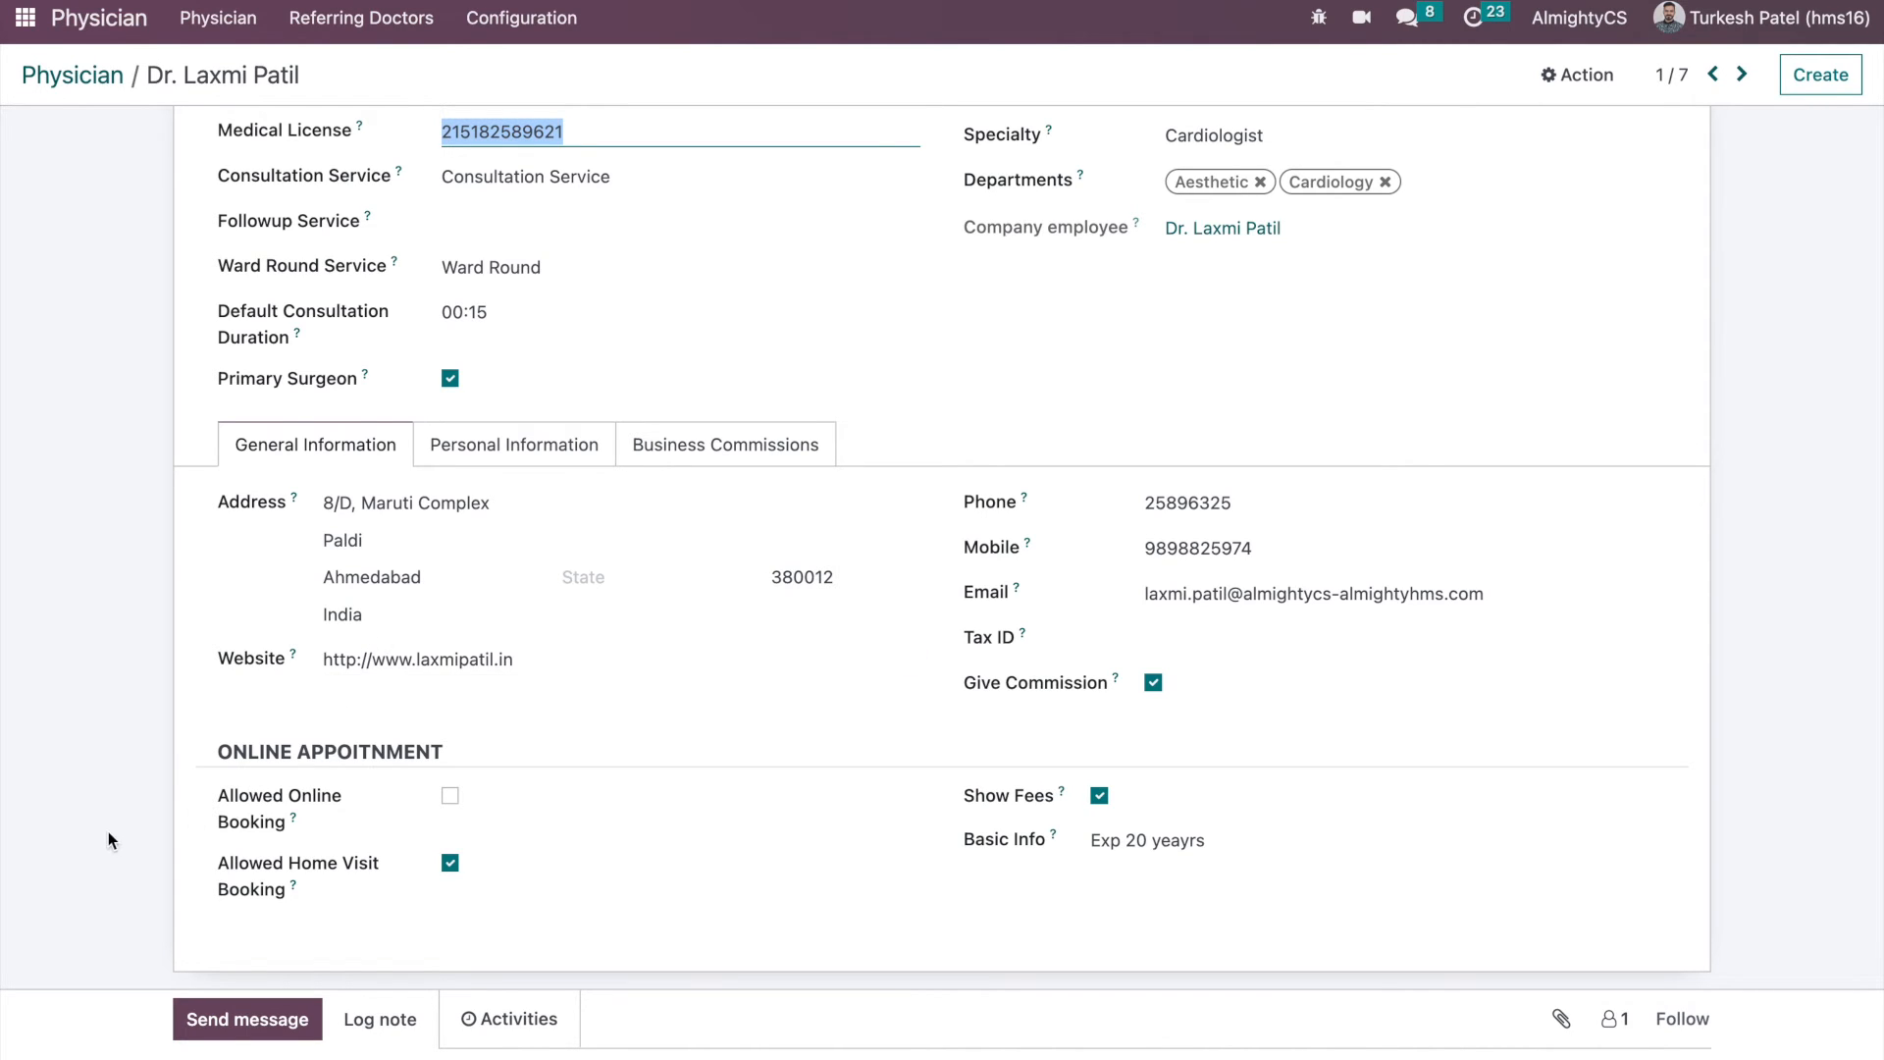
scroll(80, 775, down, 1)
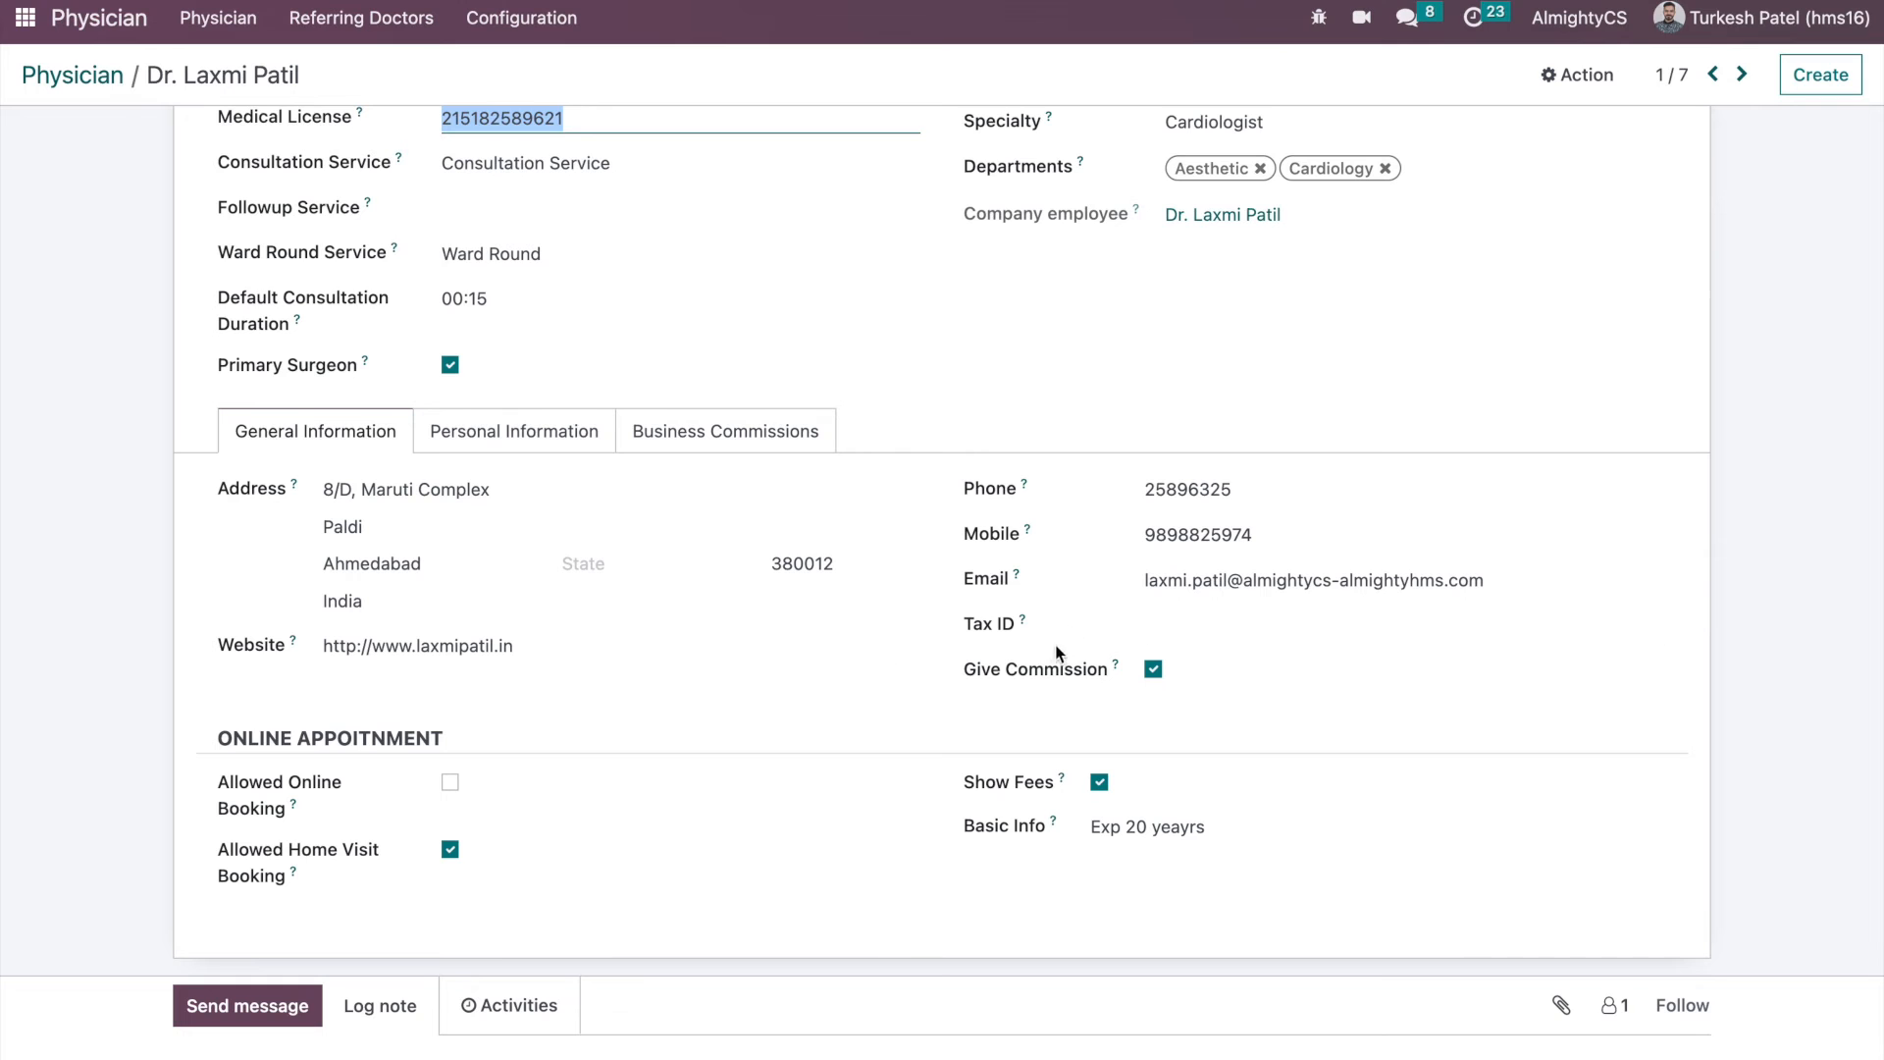
- Review the physician's business commission rules, general information and stored signature
click(745, 432)
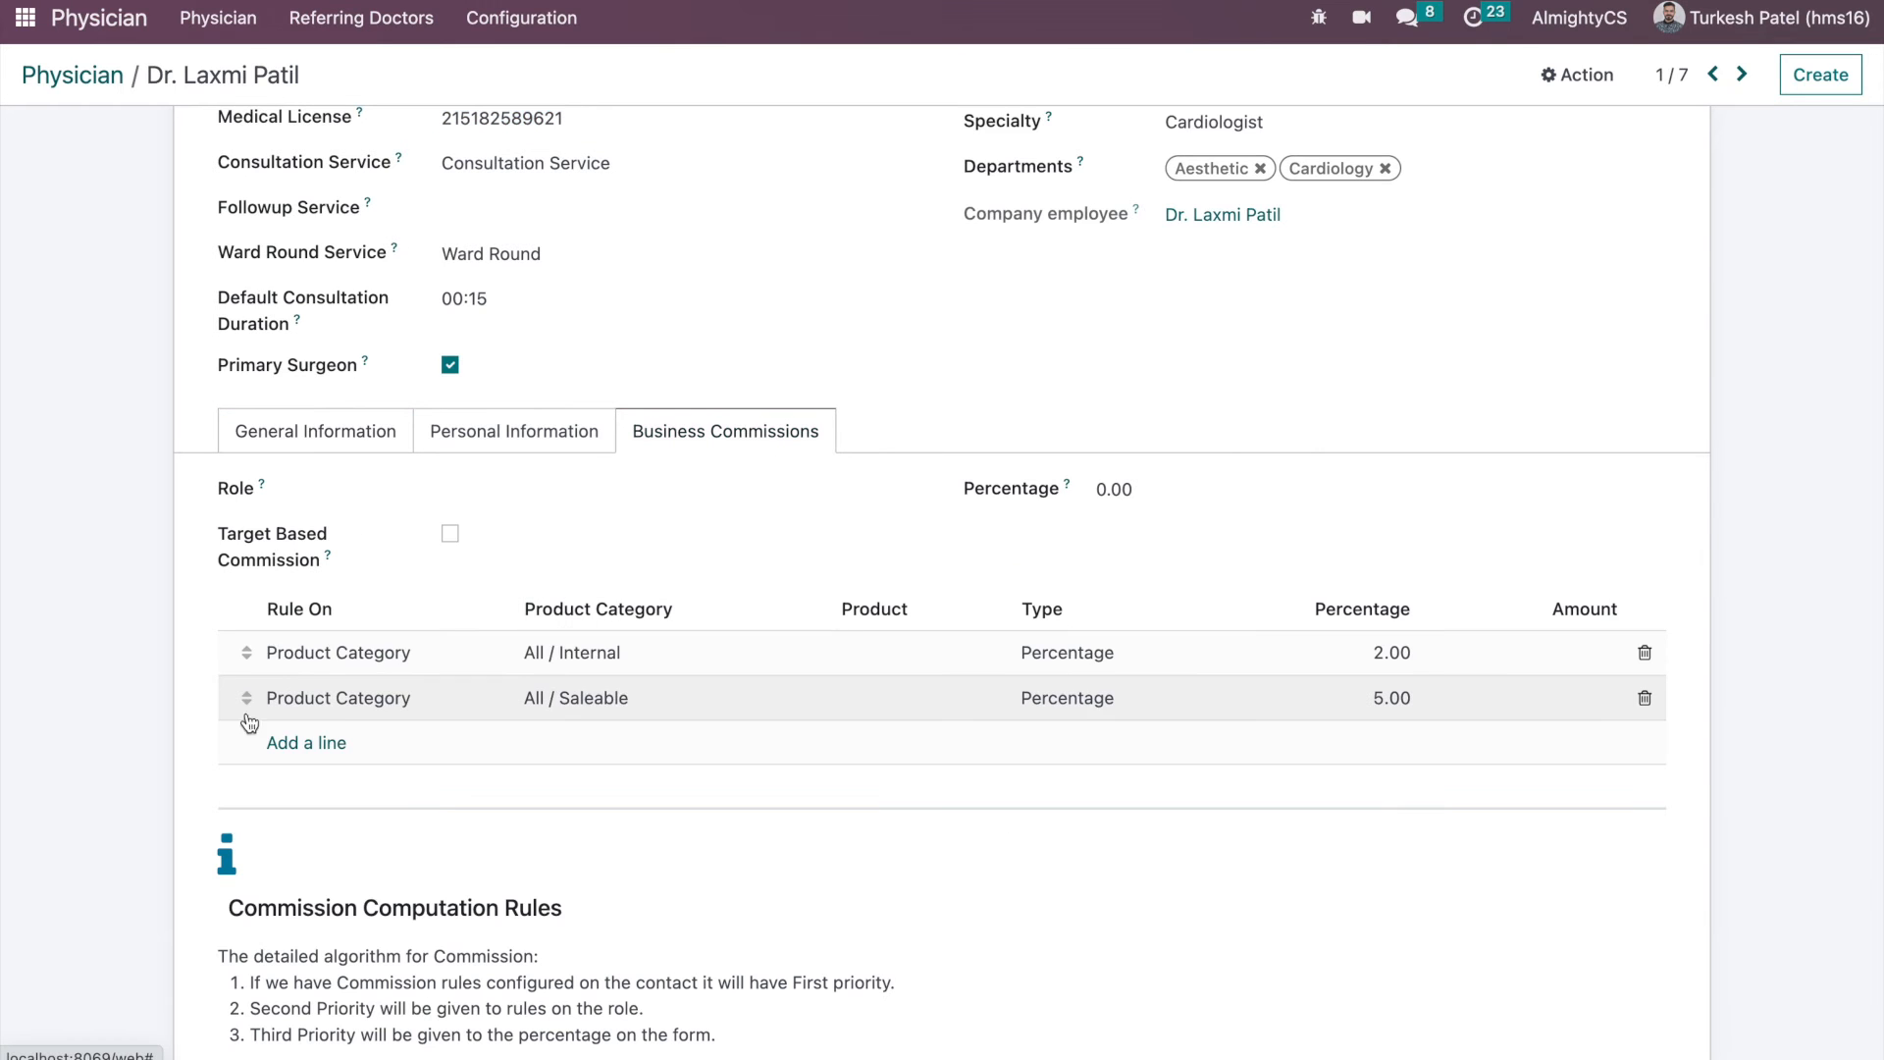
scroll(506, 687, down, 4)
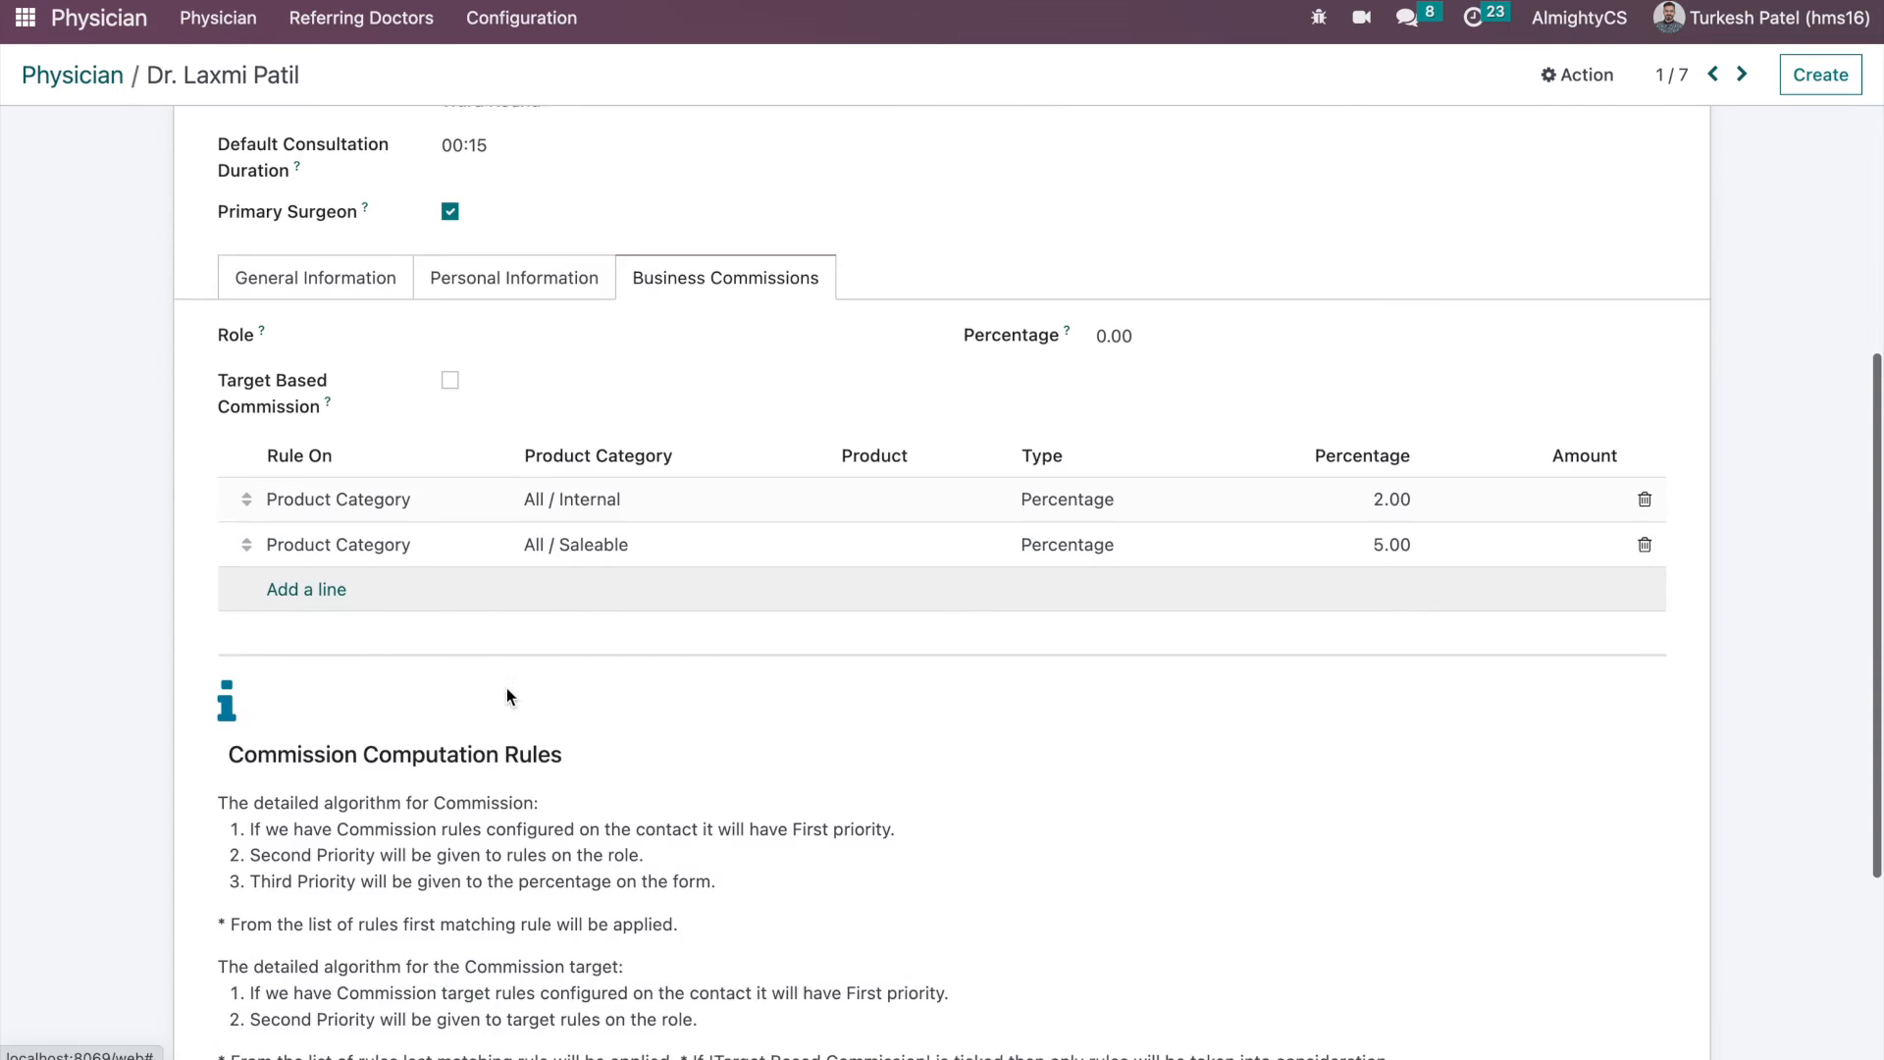
scroll(481, 648, up, 1)
scroll(465, 616, up, 1)
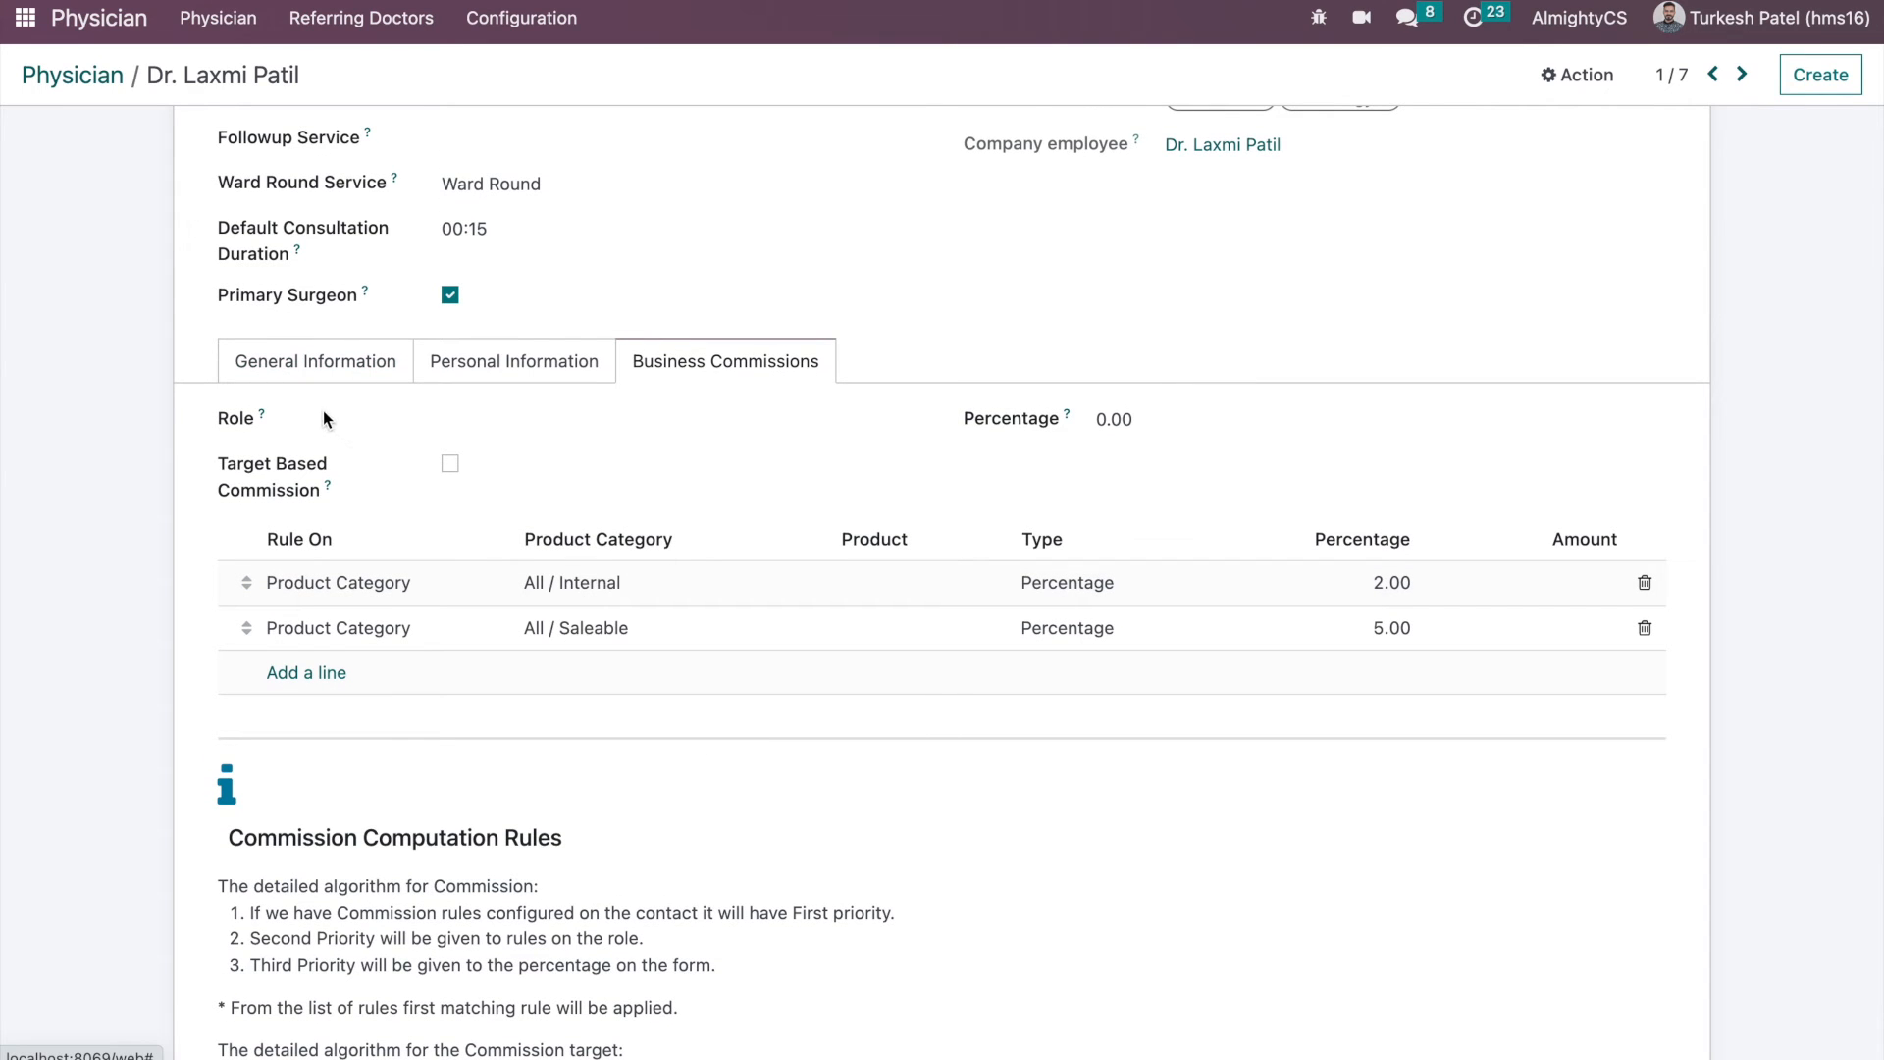
click(316, 363)
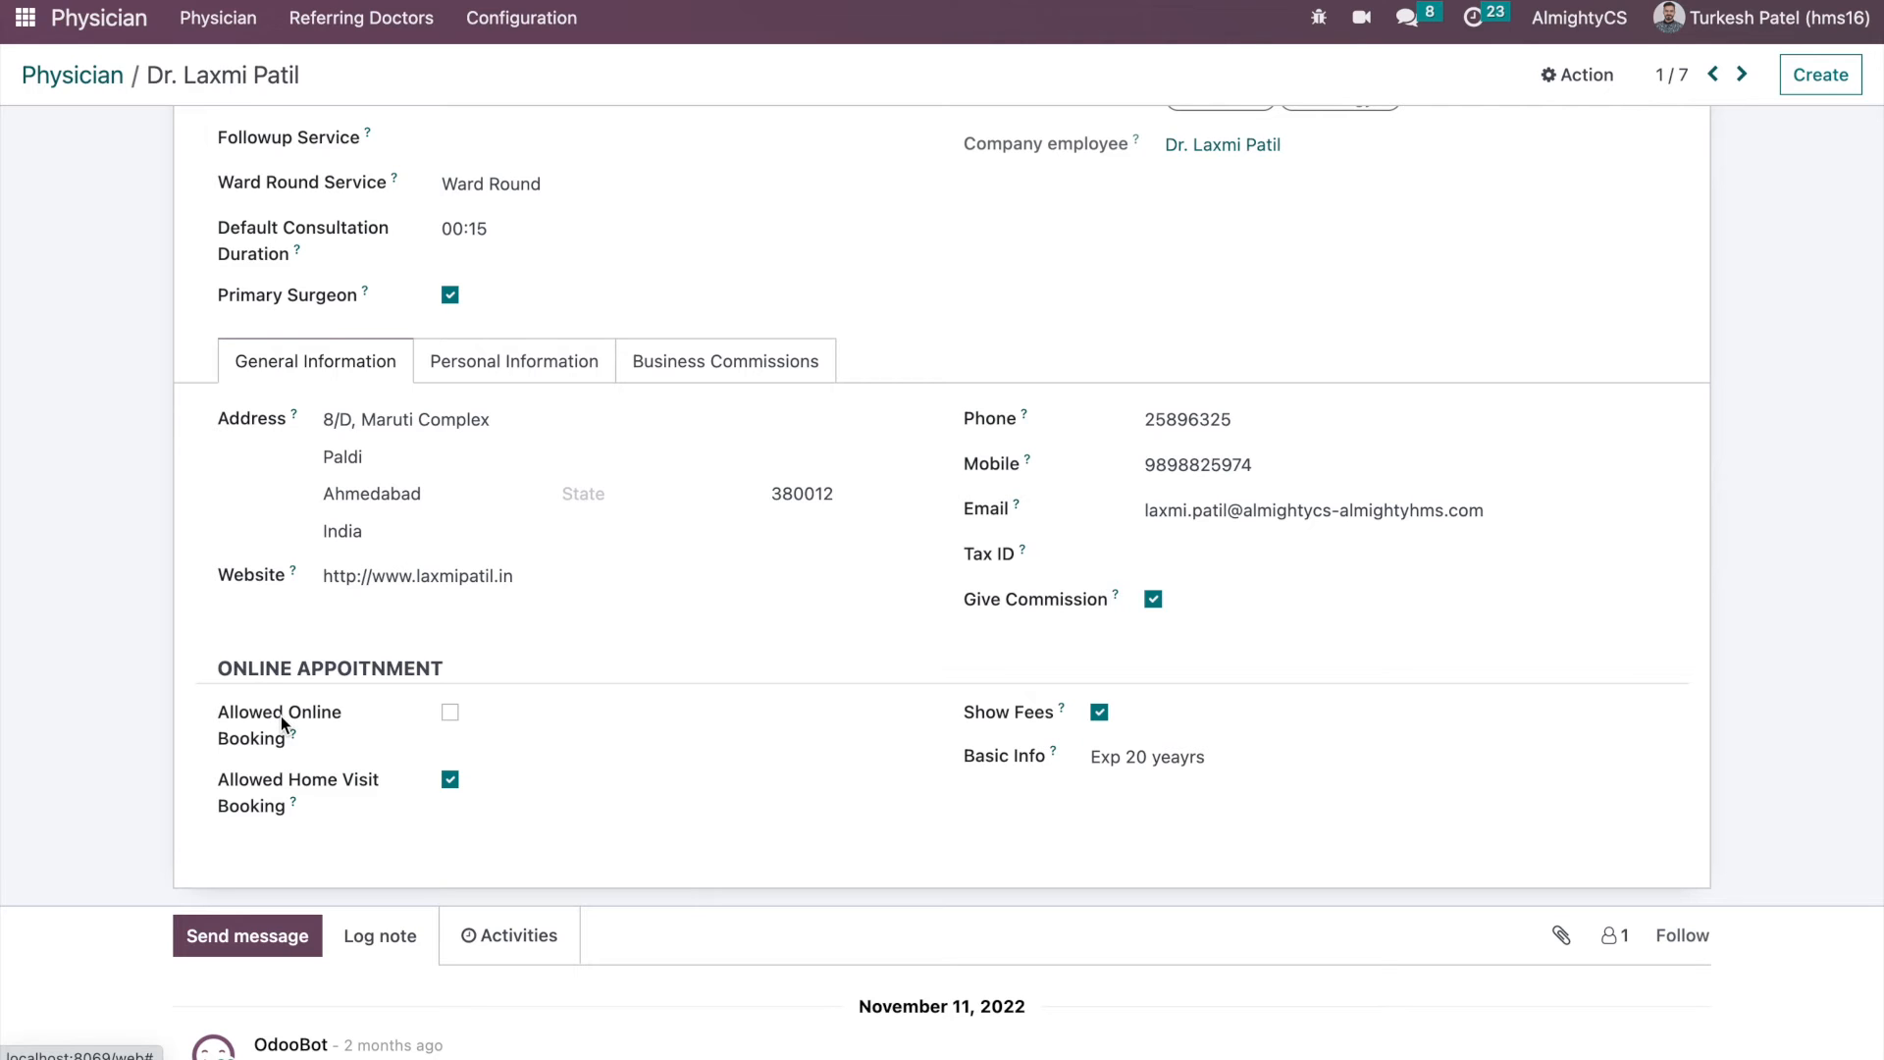
click(531, 359)
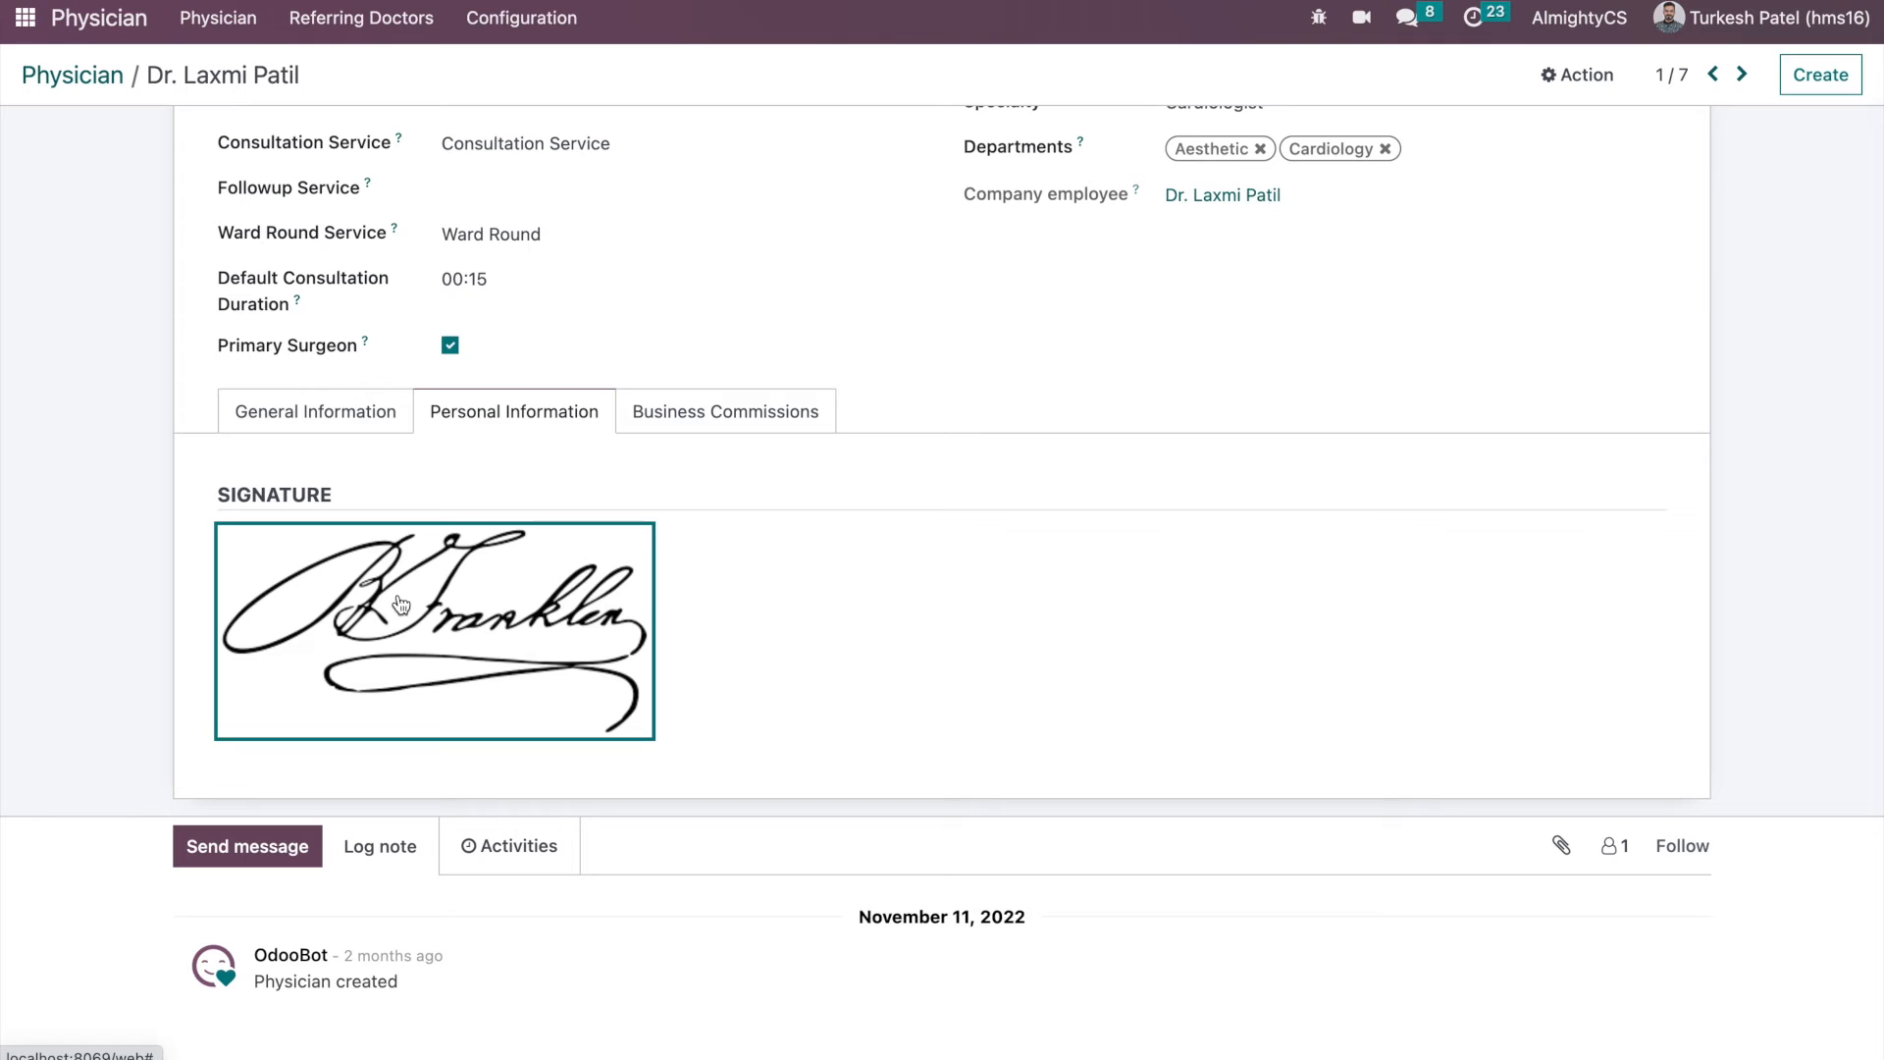
- View the physician's additional related records and appointment list, and return to the physician record
scroll(290, 481, up, 4)
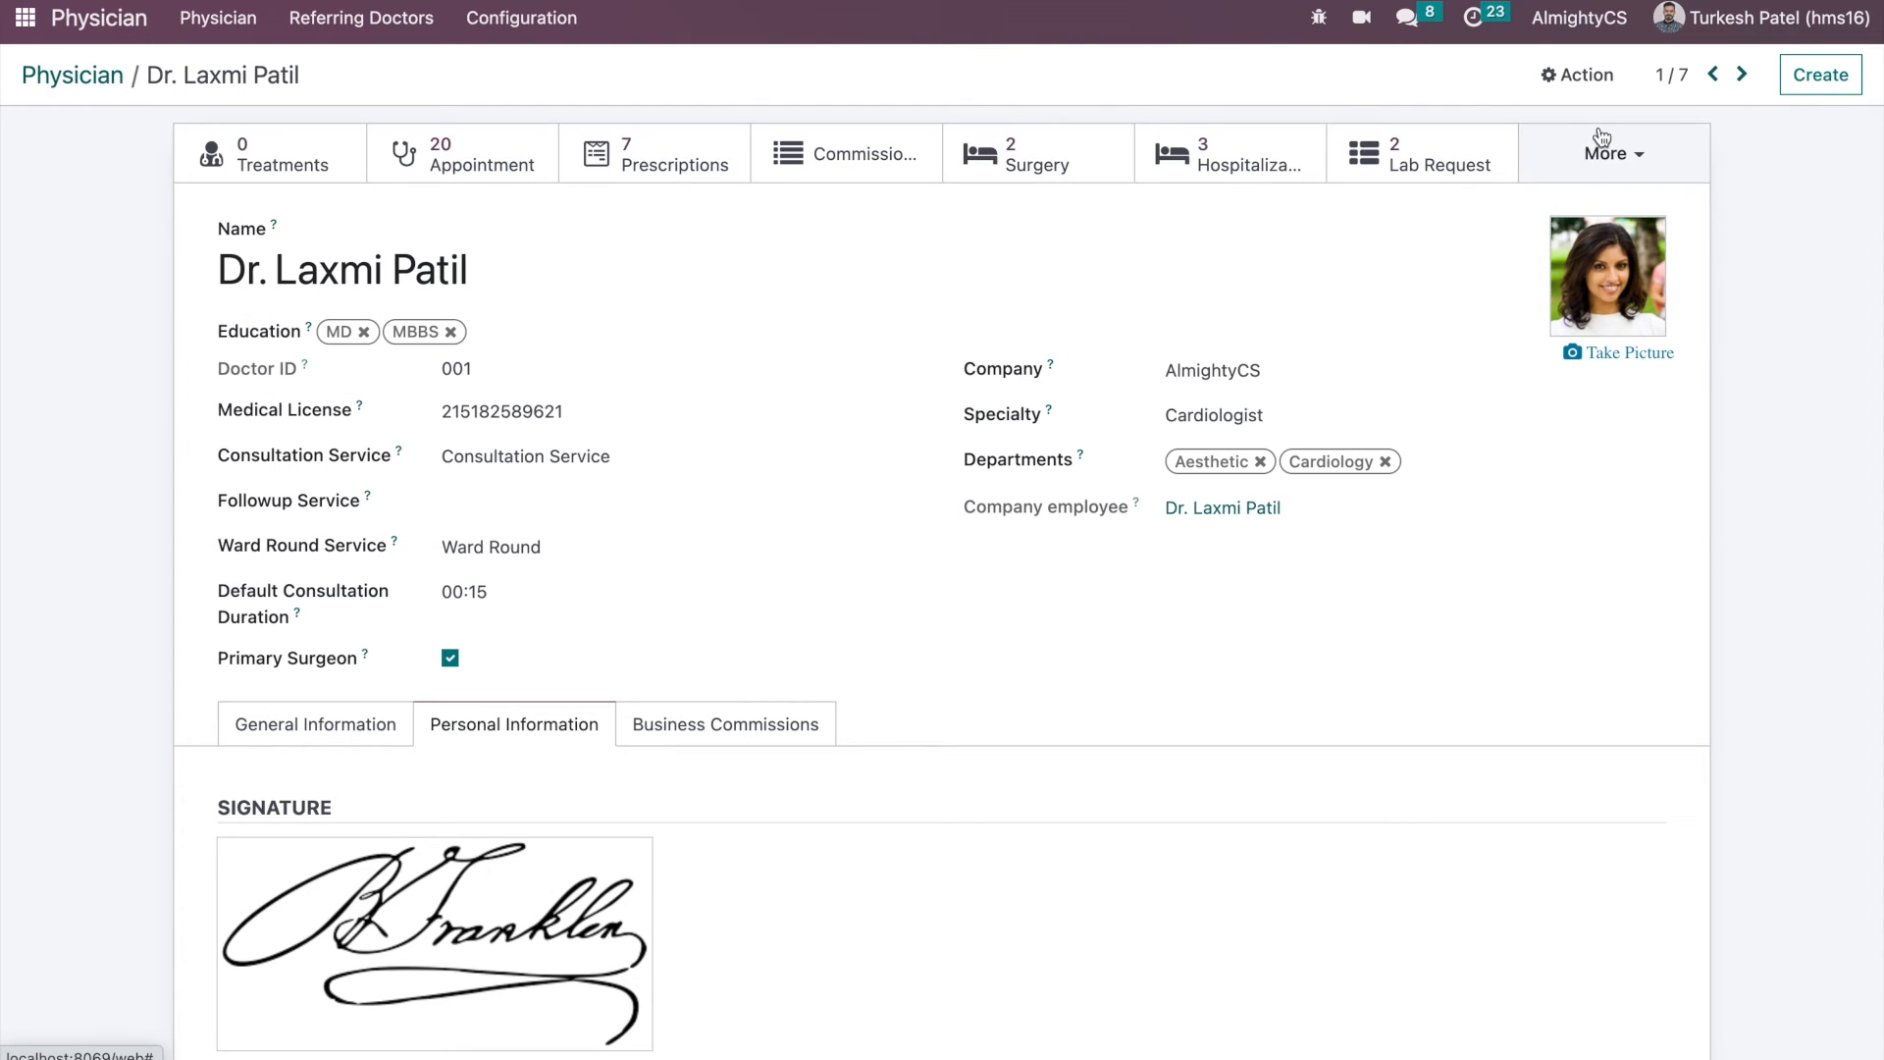
click(1577, 161)
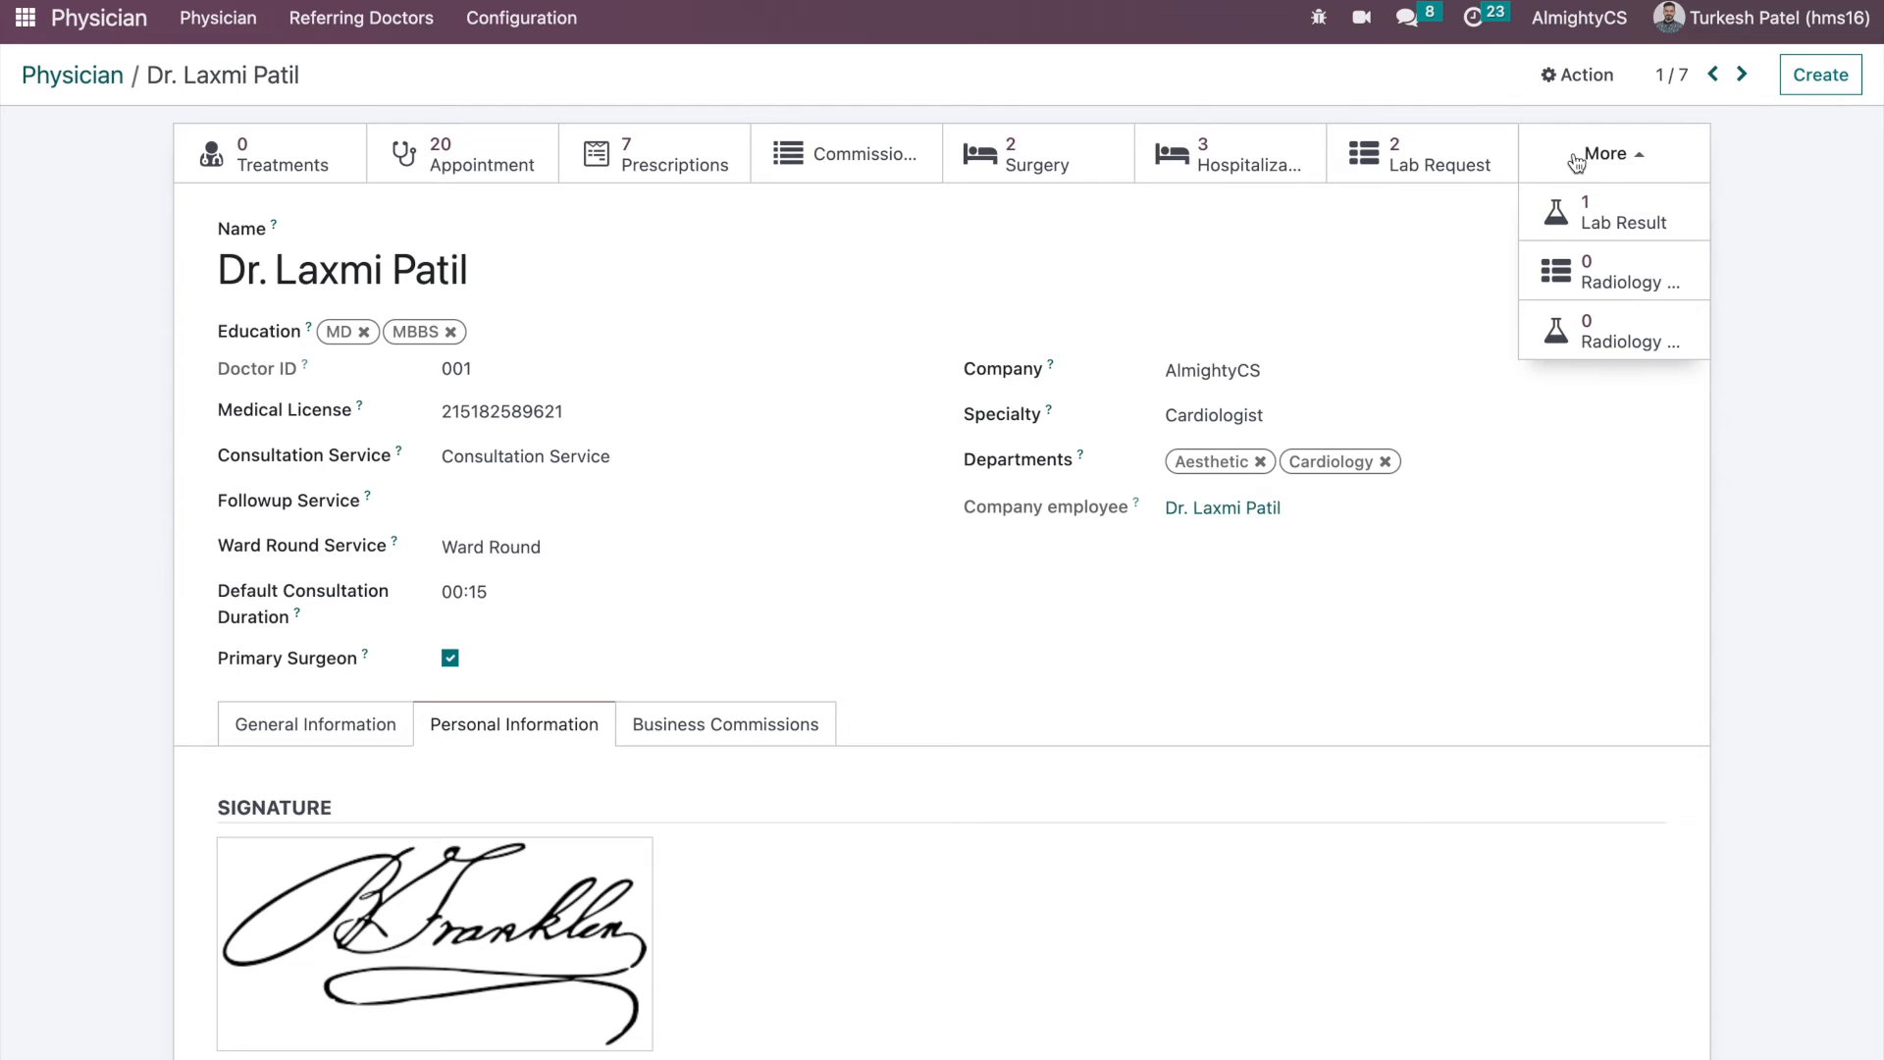
click(483, 155)
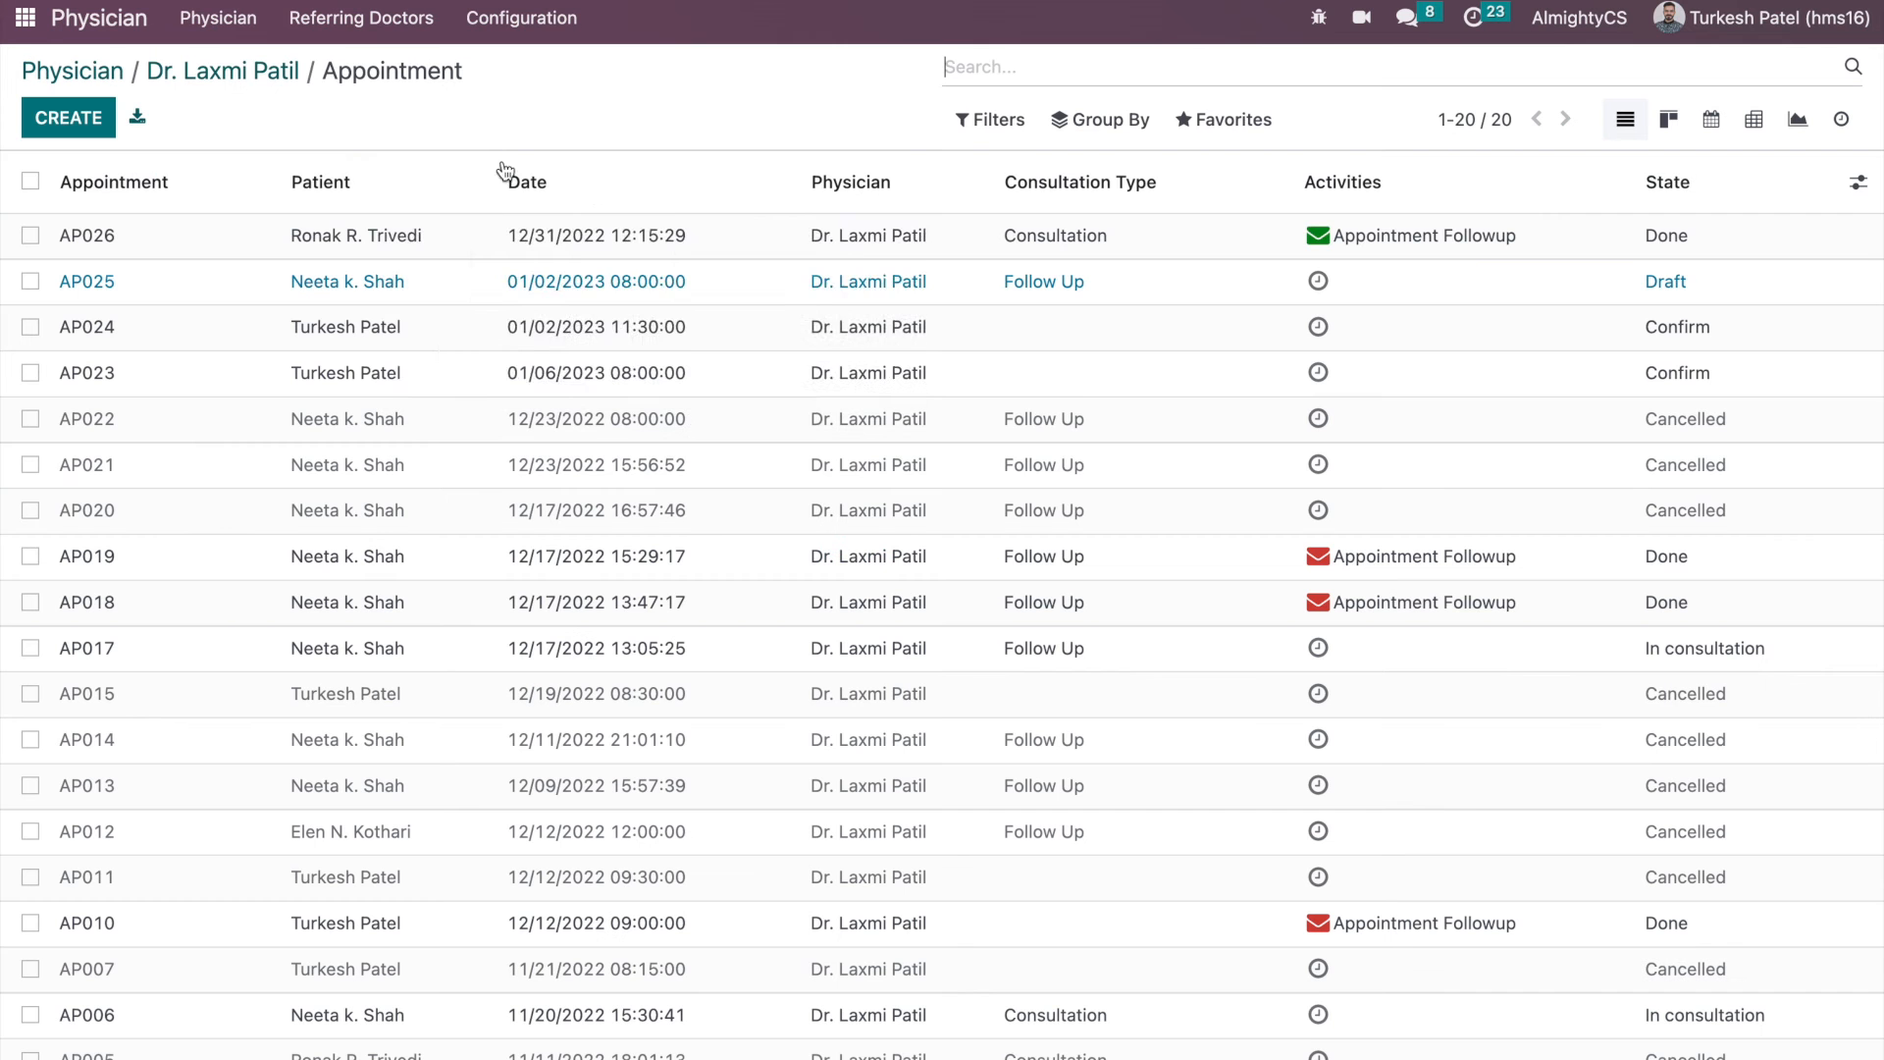
click(263, 70)
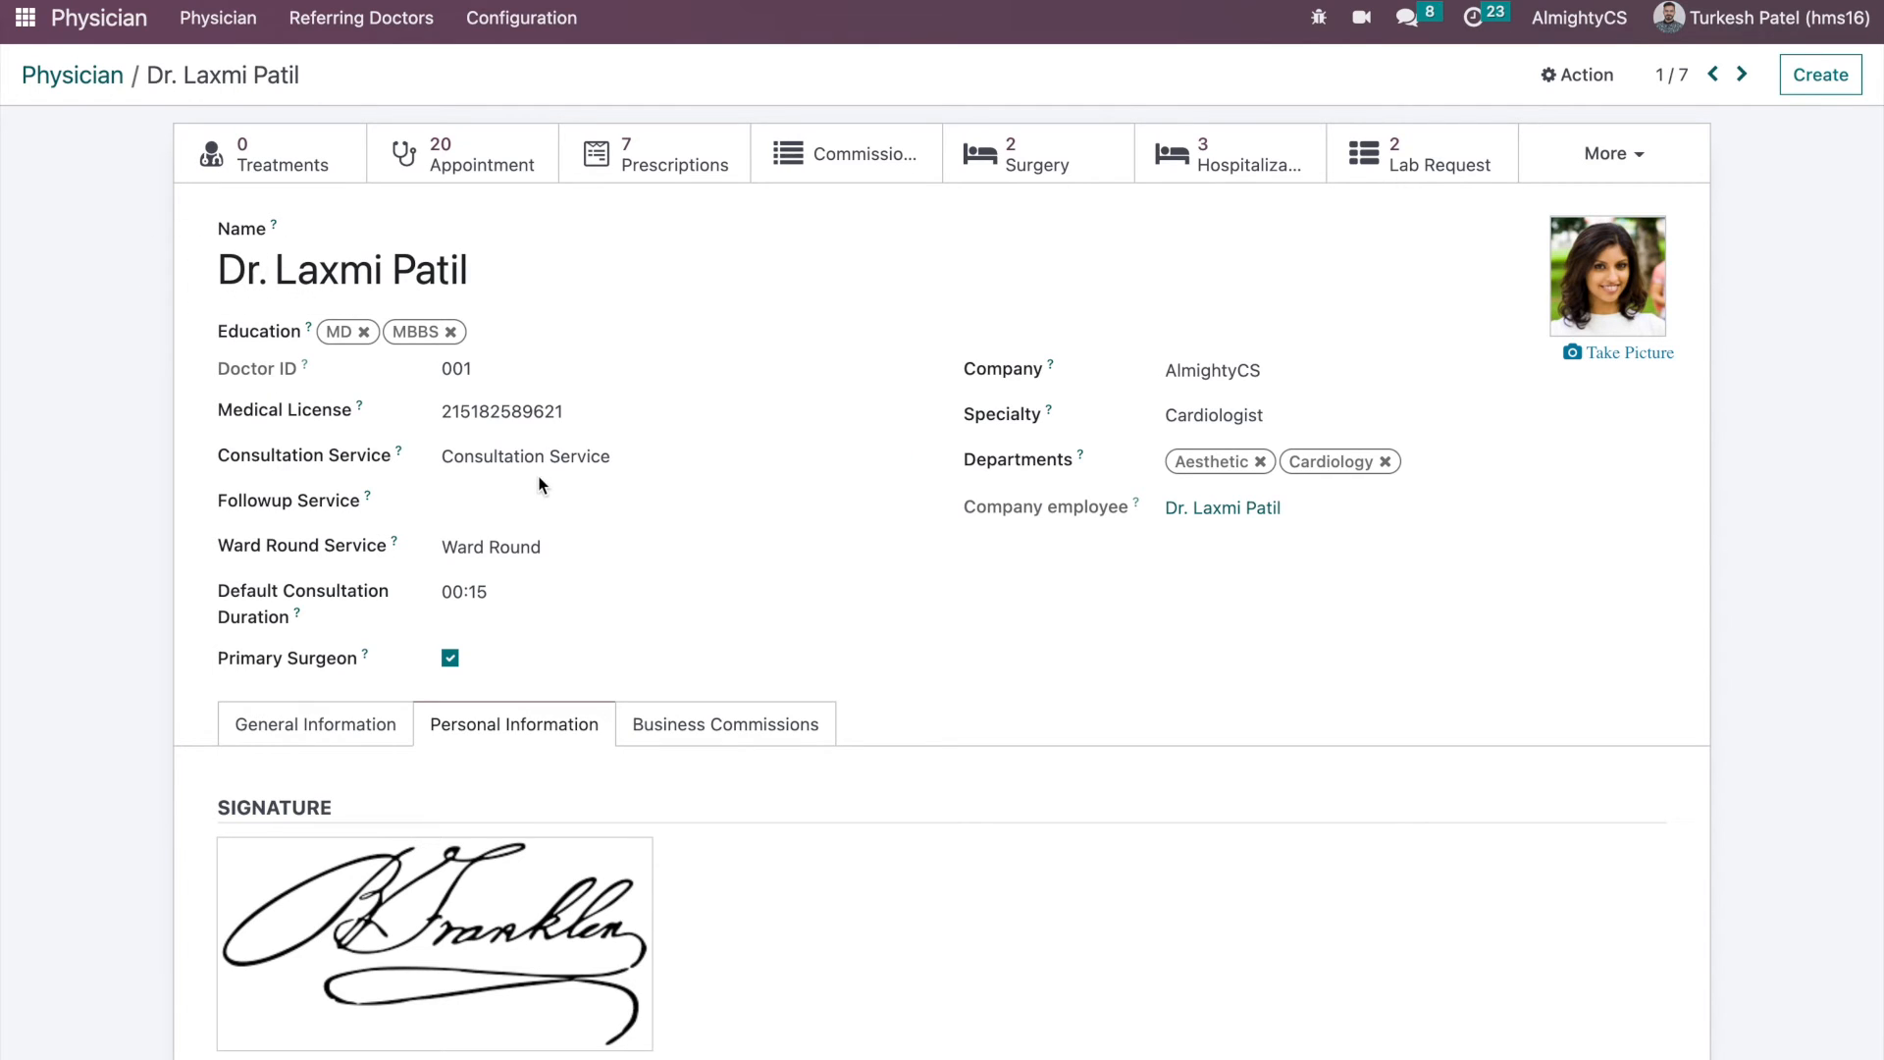
- Switch to the Services app, view the Blood Requisition Service record and return to the services overview
click(23, 19)
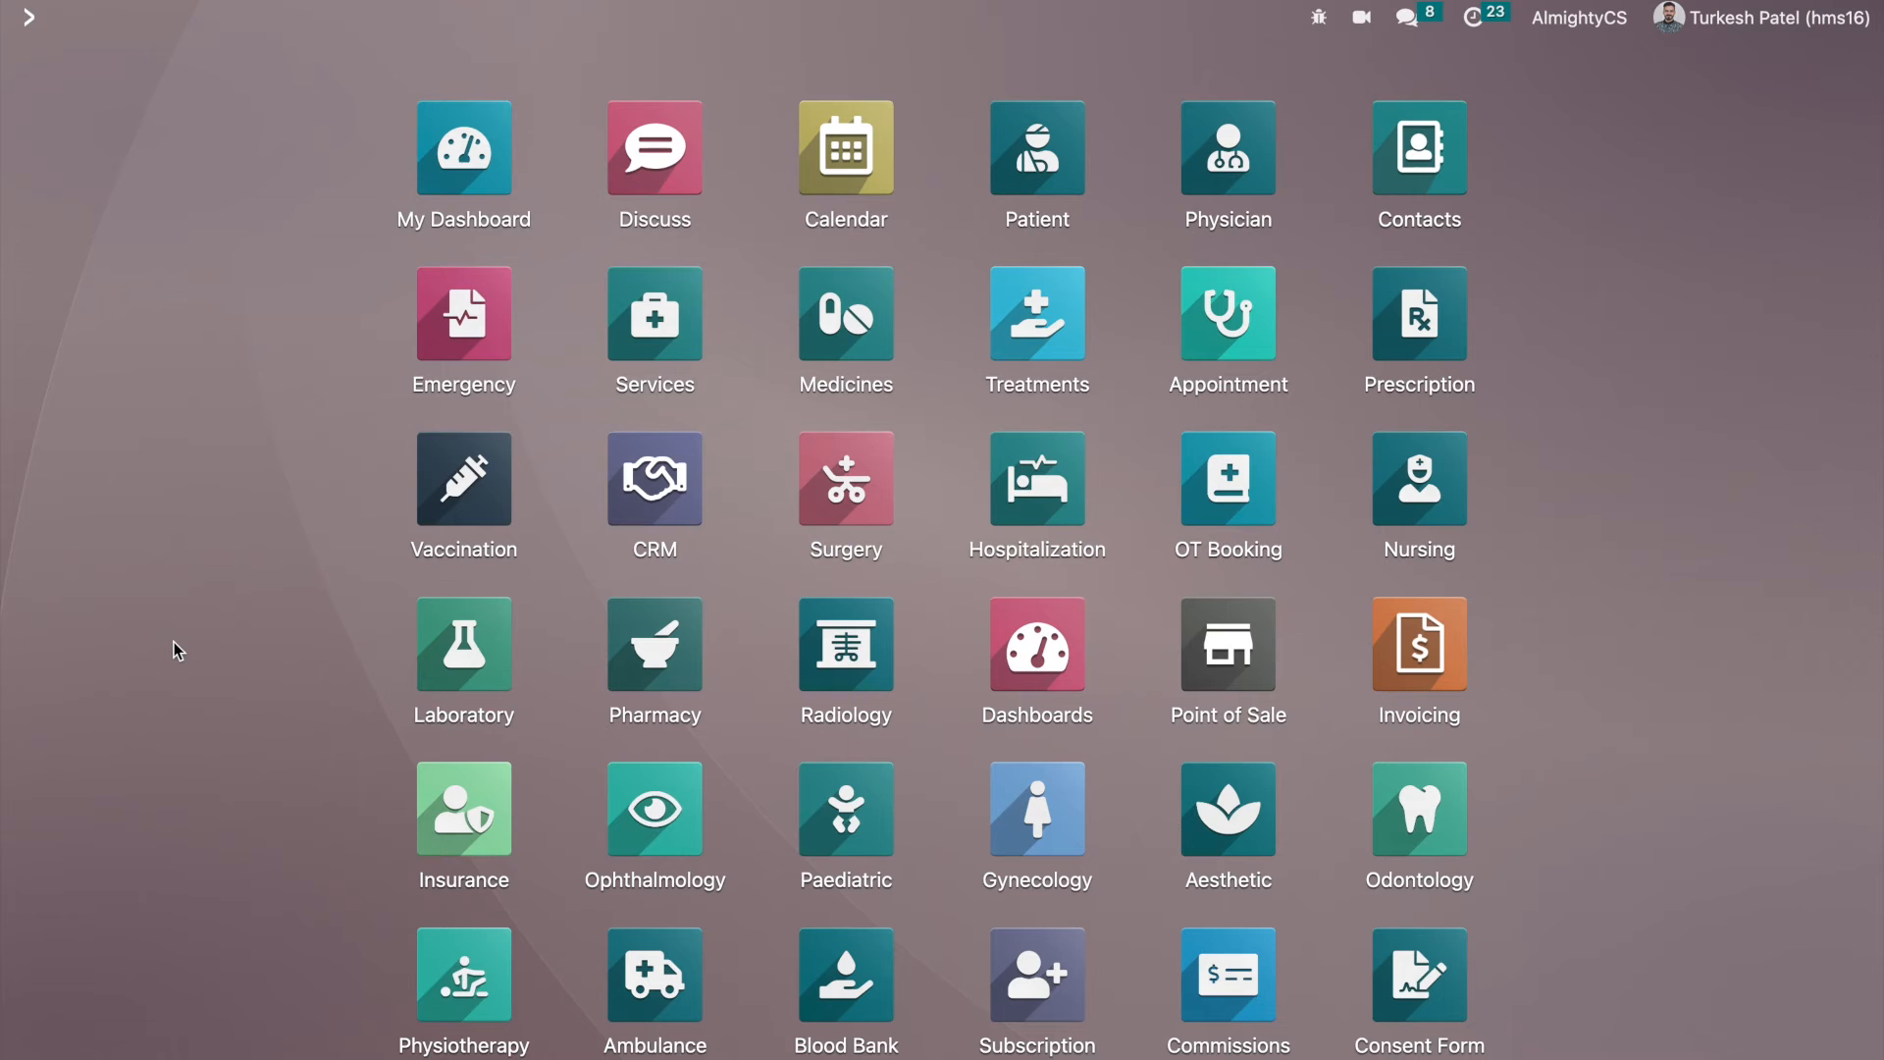
text(ser)
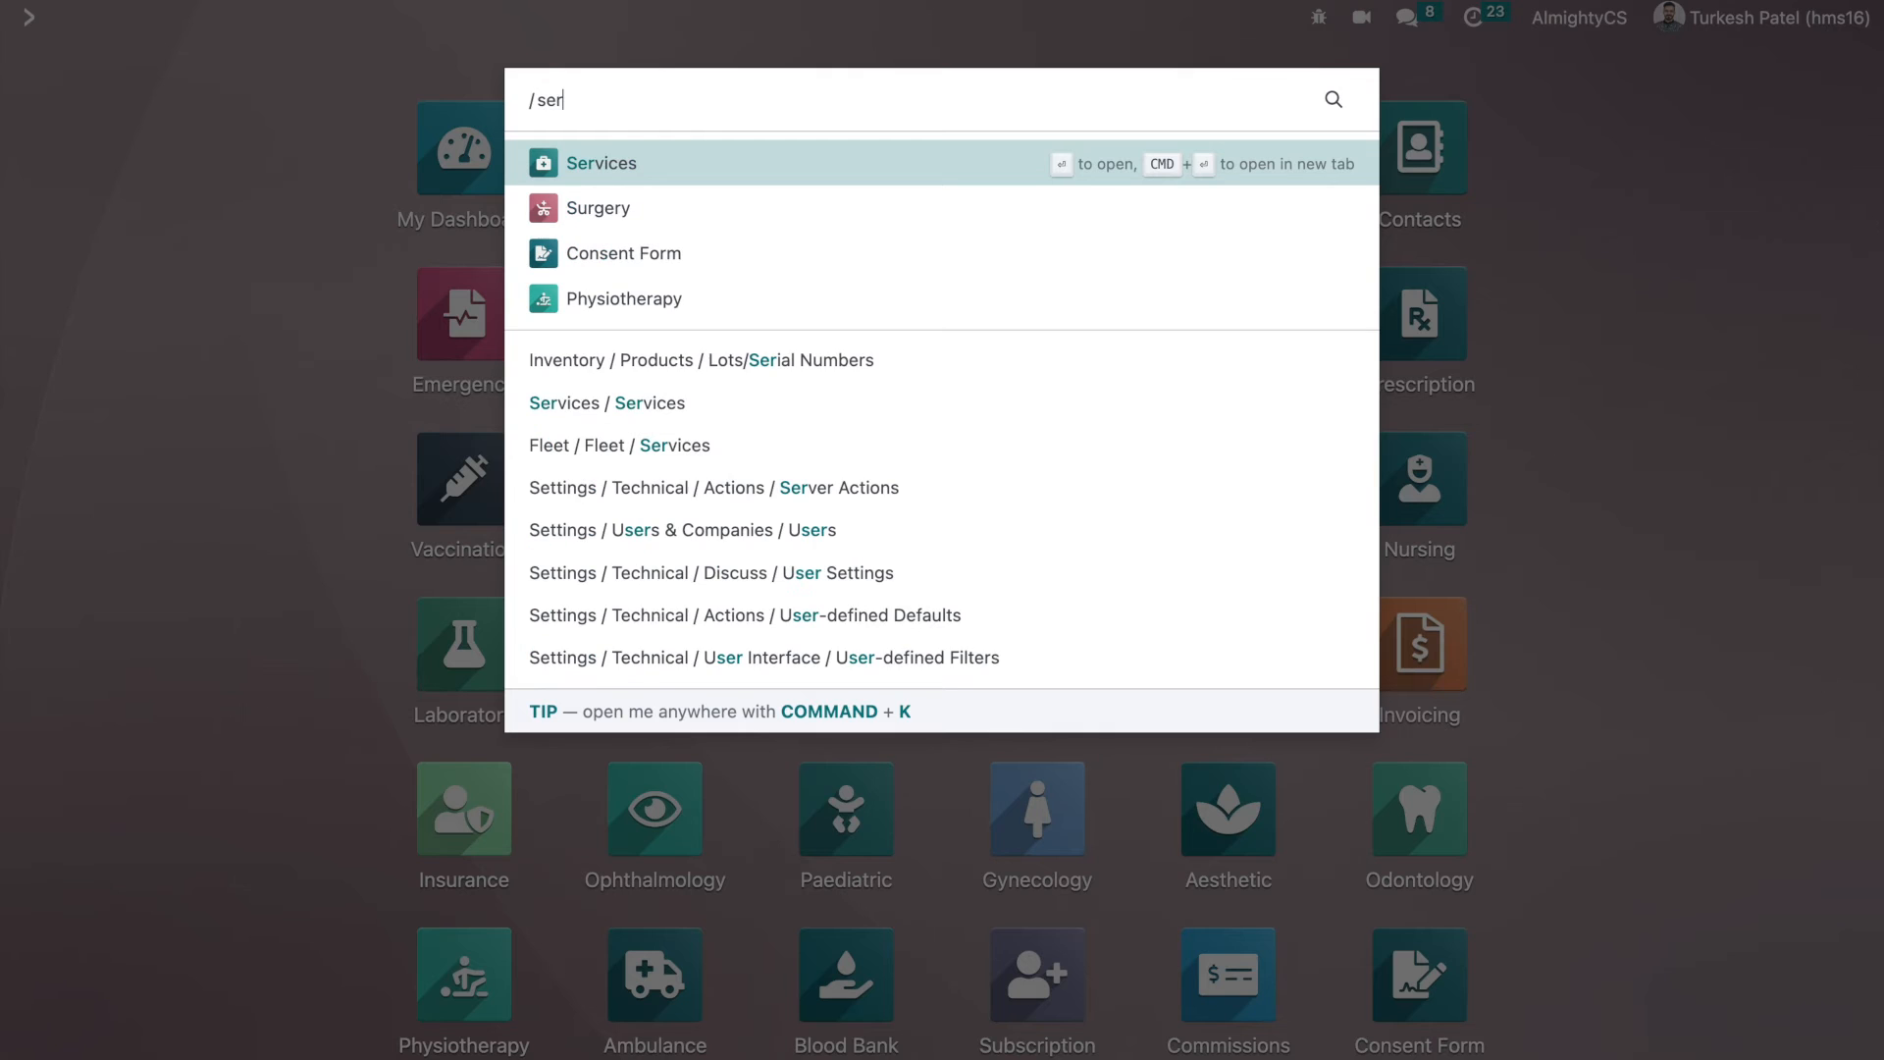
key(Return)
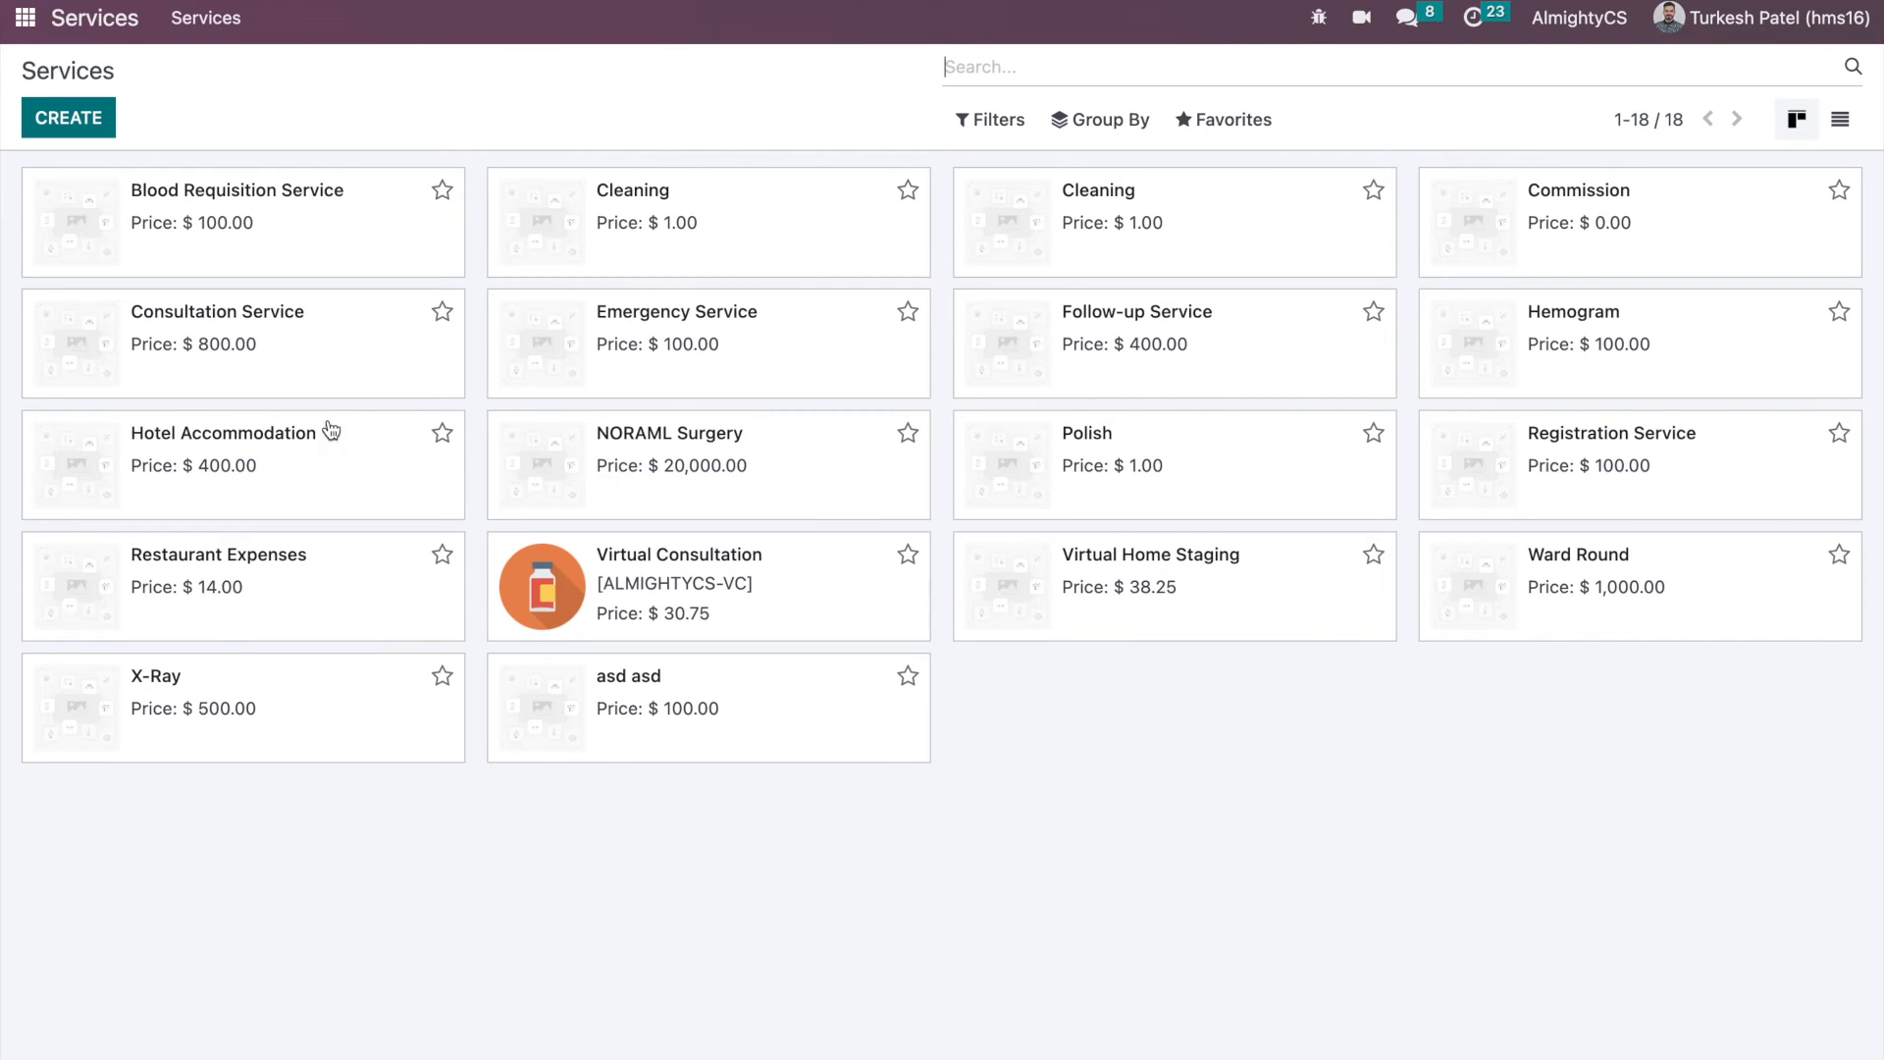
click(318, 196)
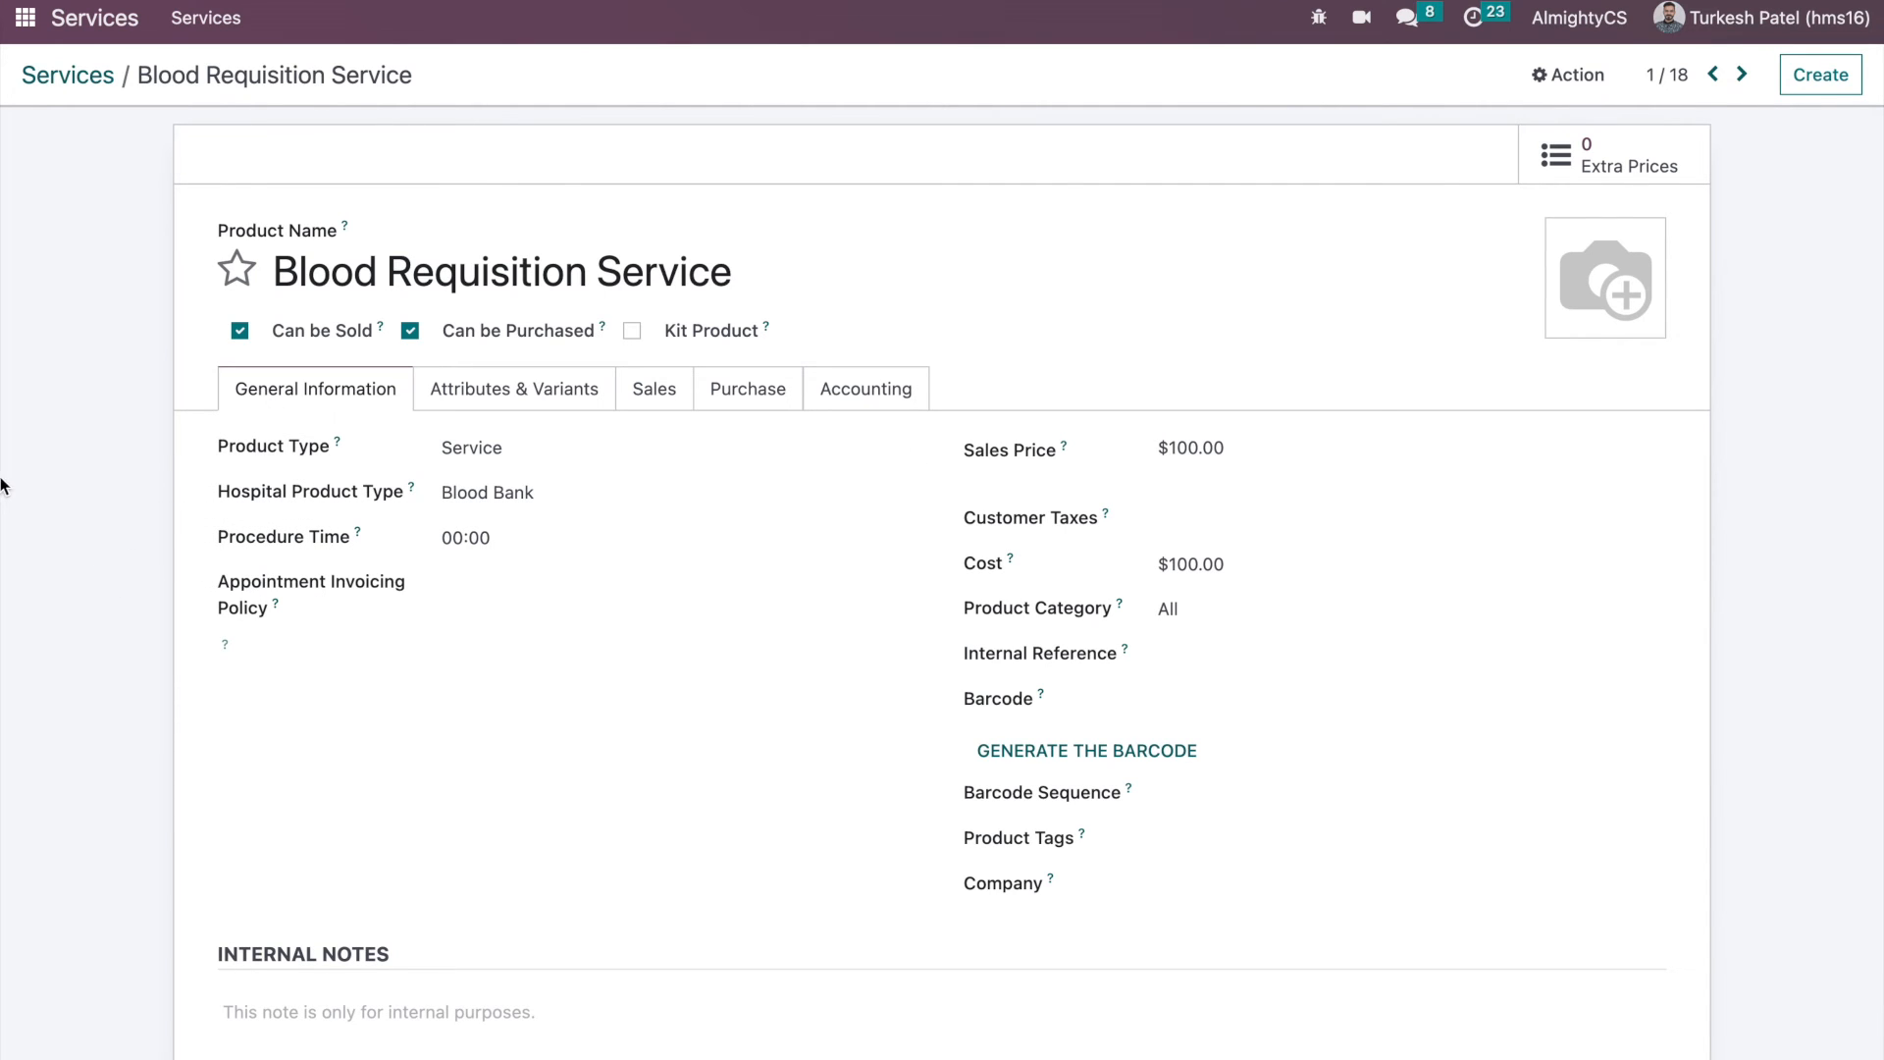
click(75, 79)
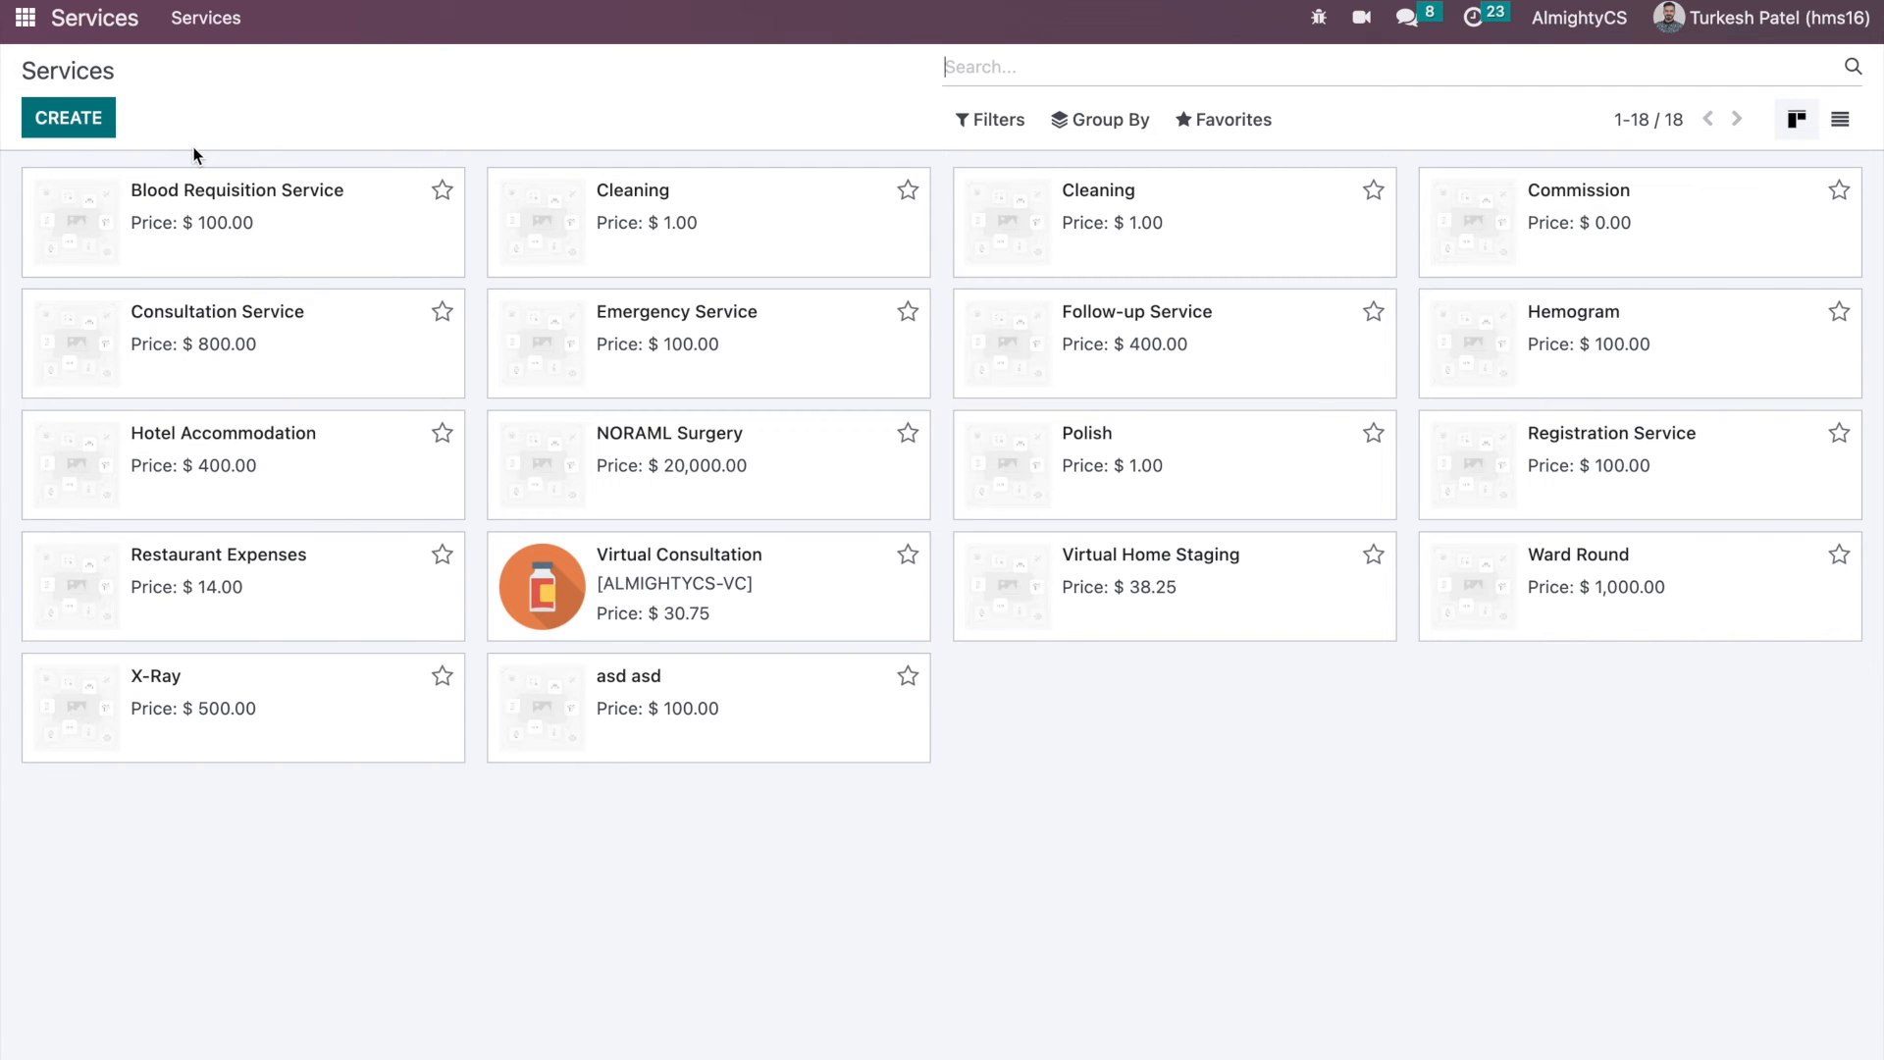
- Switch to the Medicines app and examine the medicament details of ADCOB TABLET 20'S and the available configuration entries
click(24, 20)
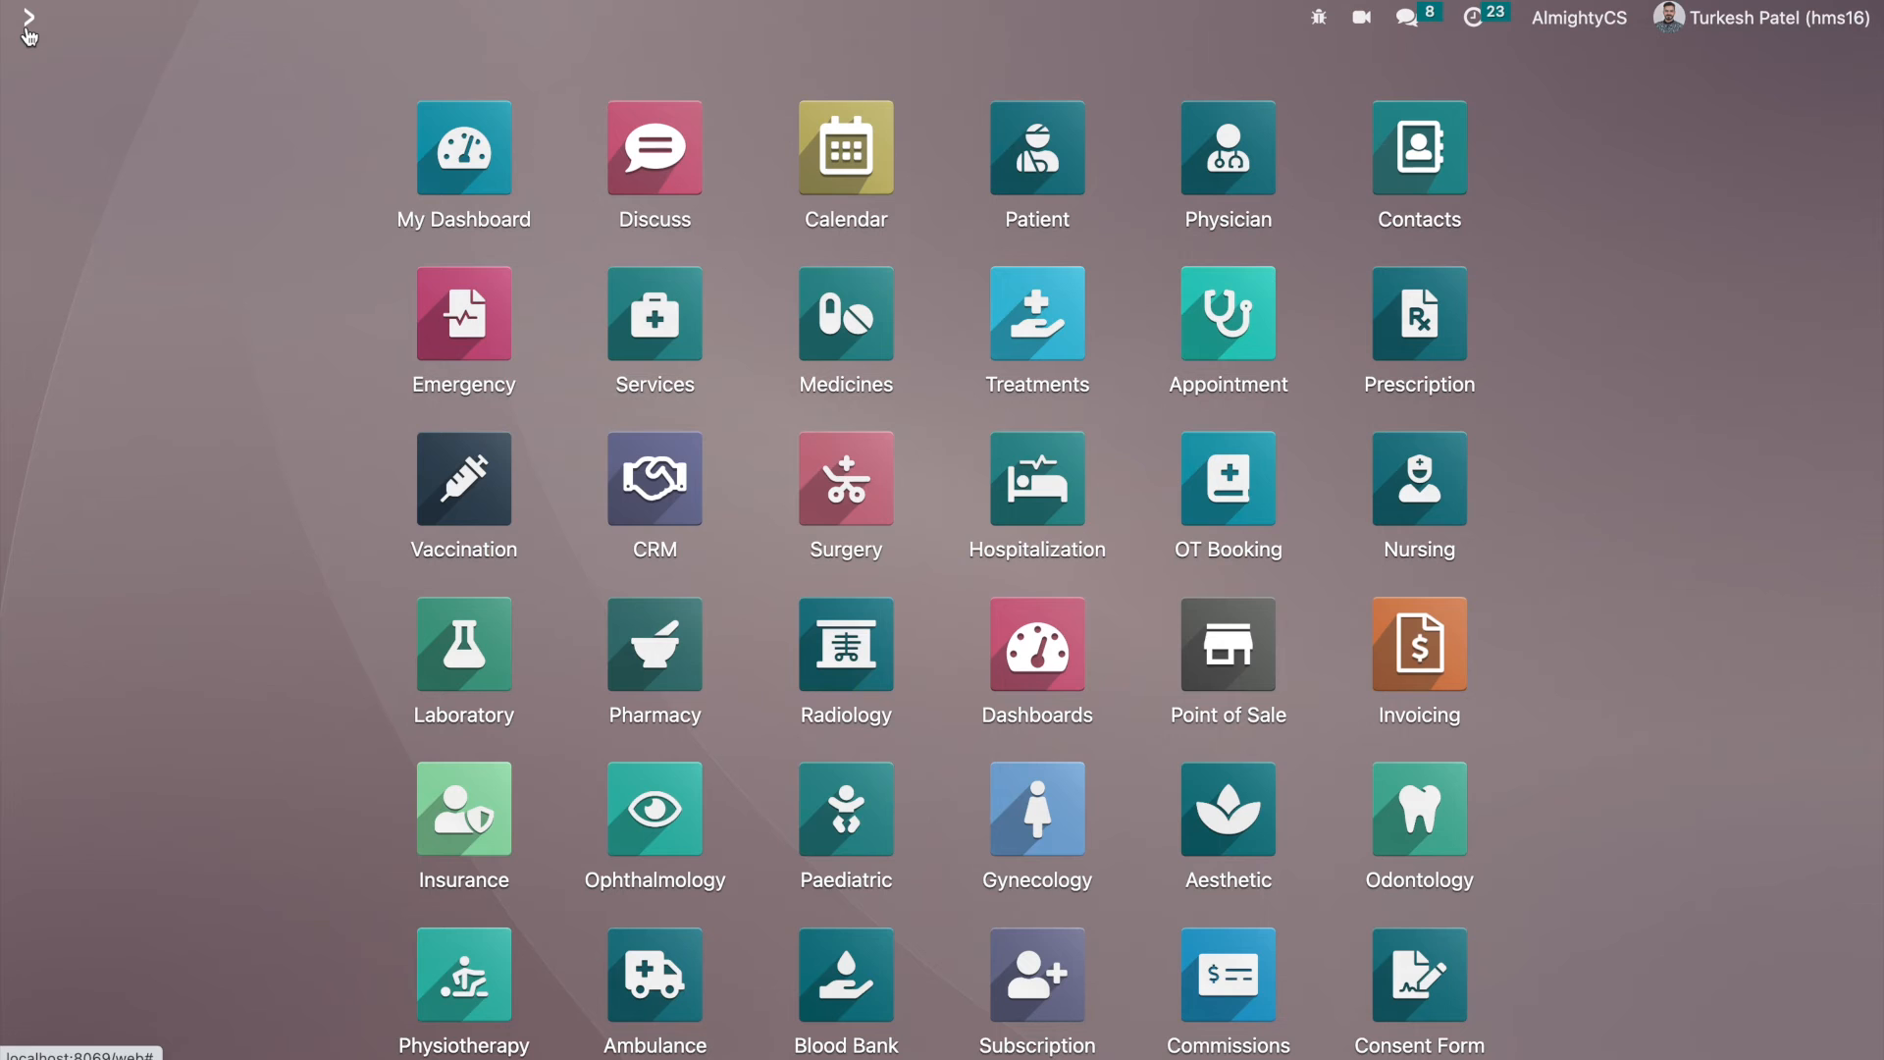
text(medic)
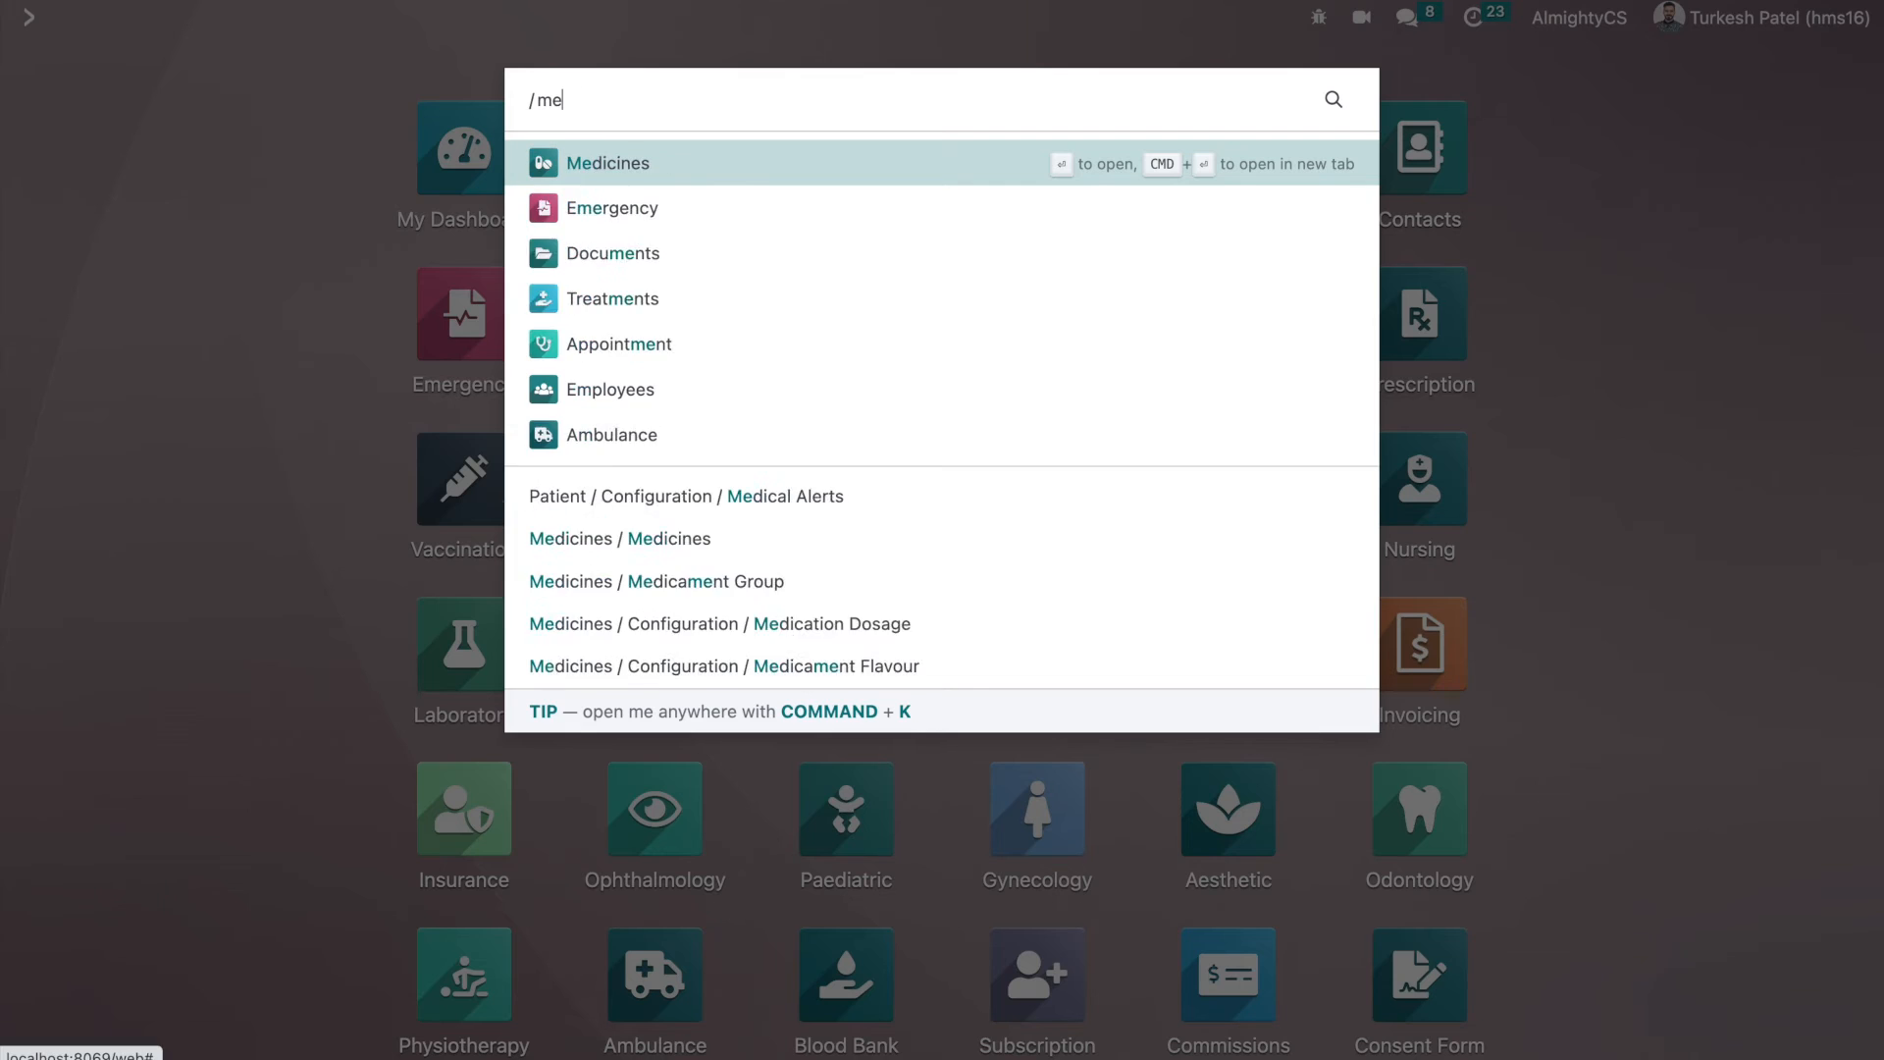
key(Return)
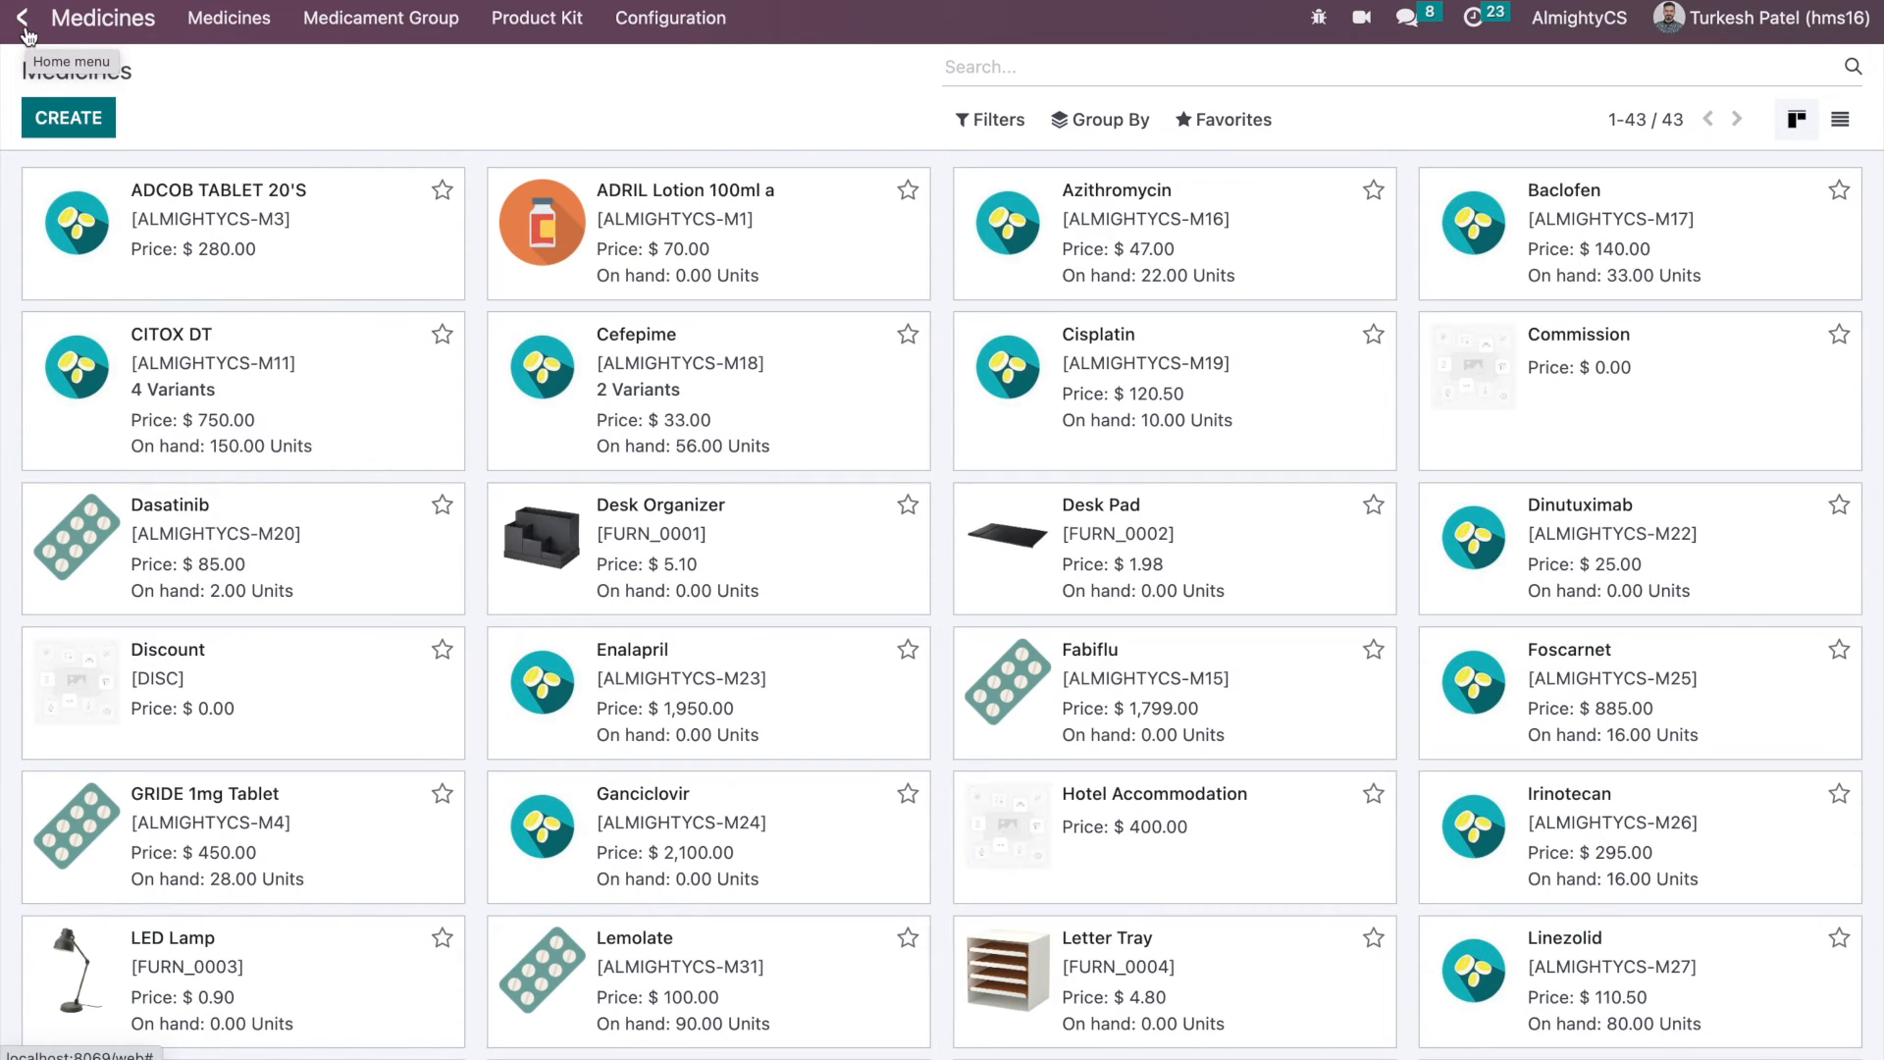
click(199, 267)
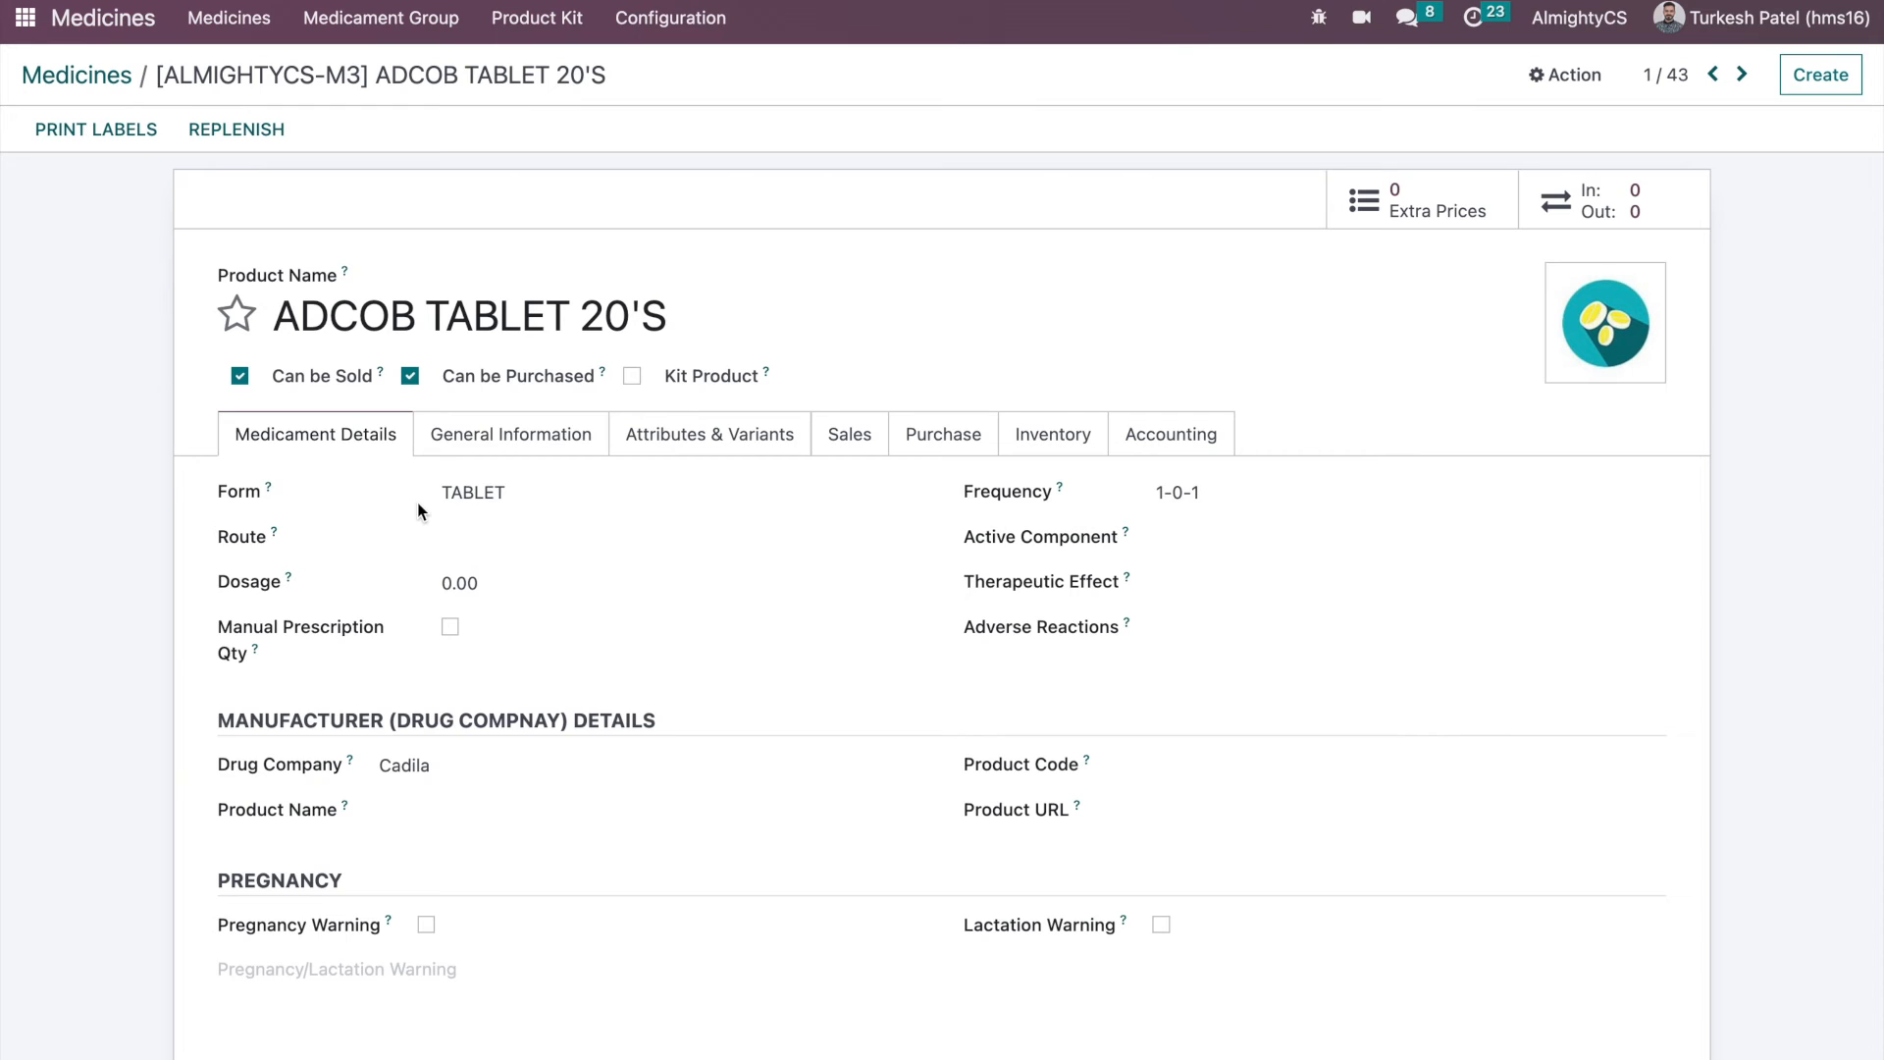
scroll(290, 927, down, 1)
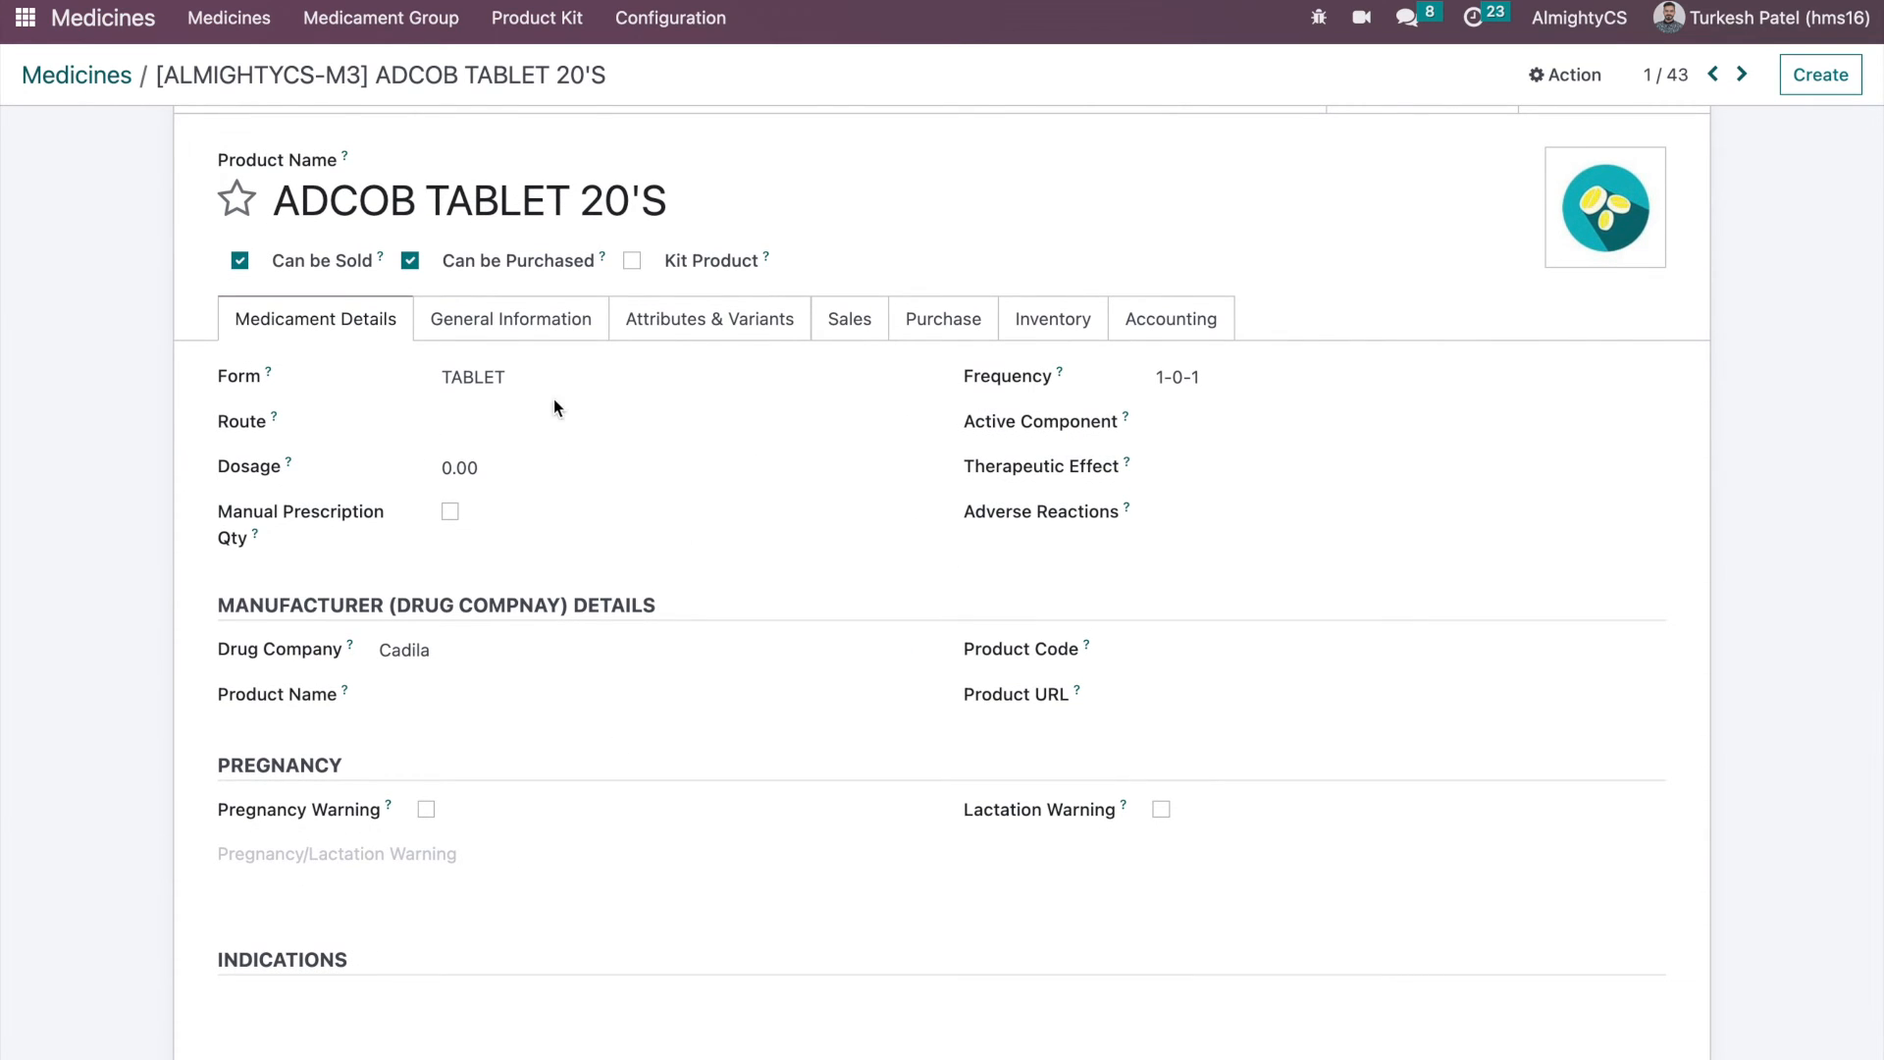
click(687, 24)
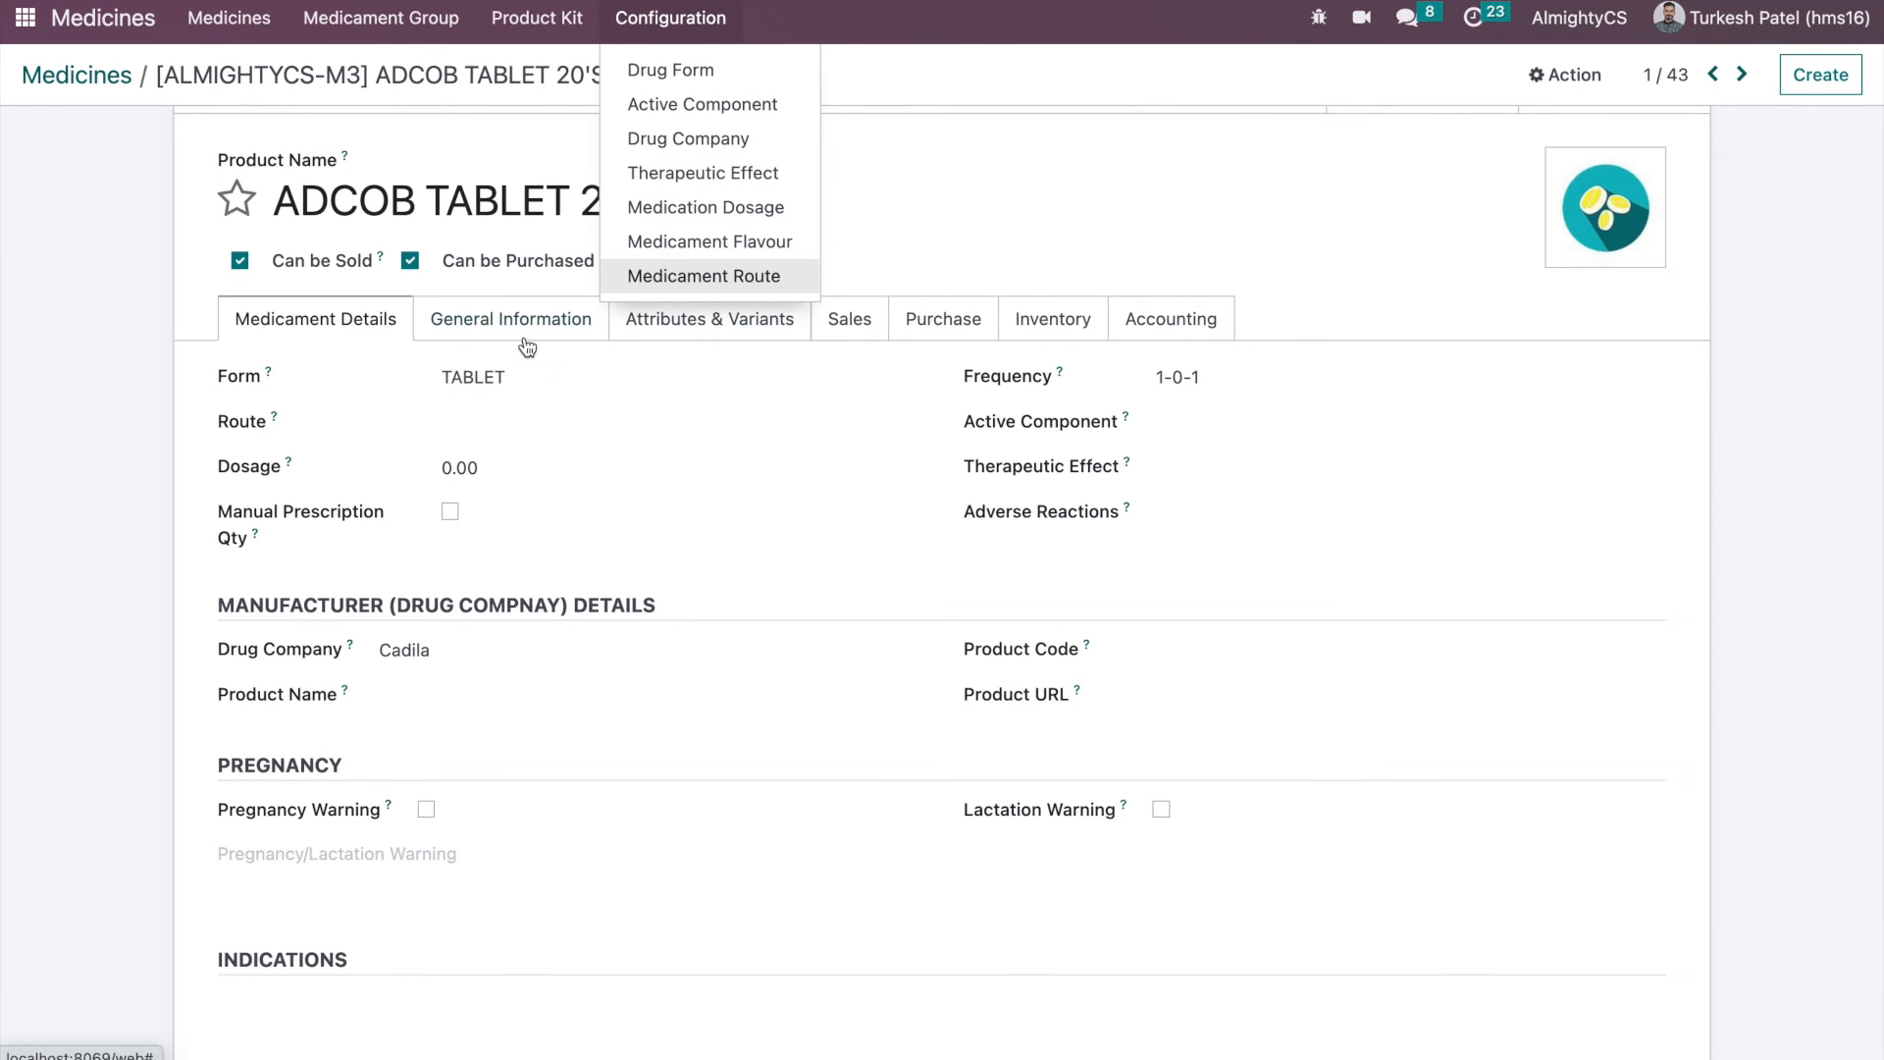
- Set the product type of ADCOB TABLET 20'S to Storable Product and point out its Hospital Product Type field
click(526, 333)
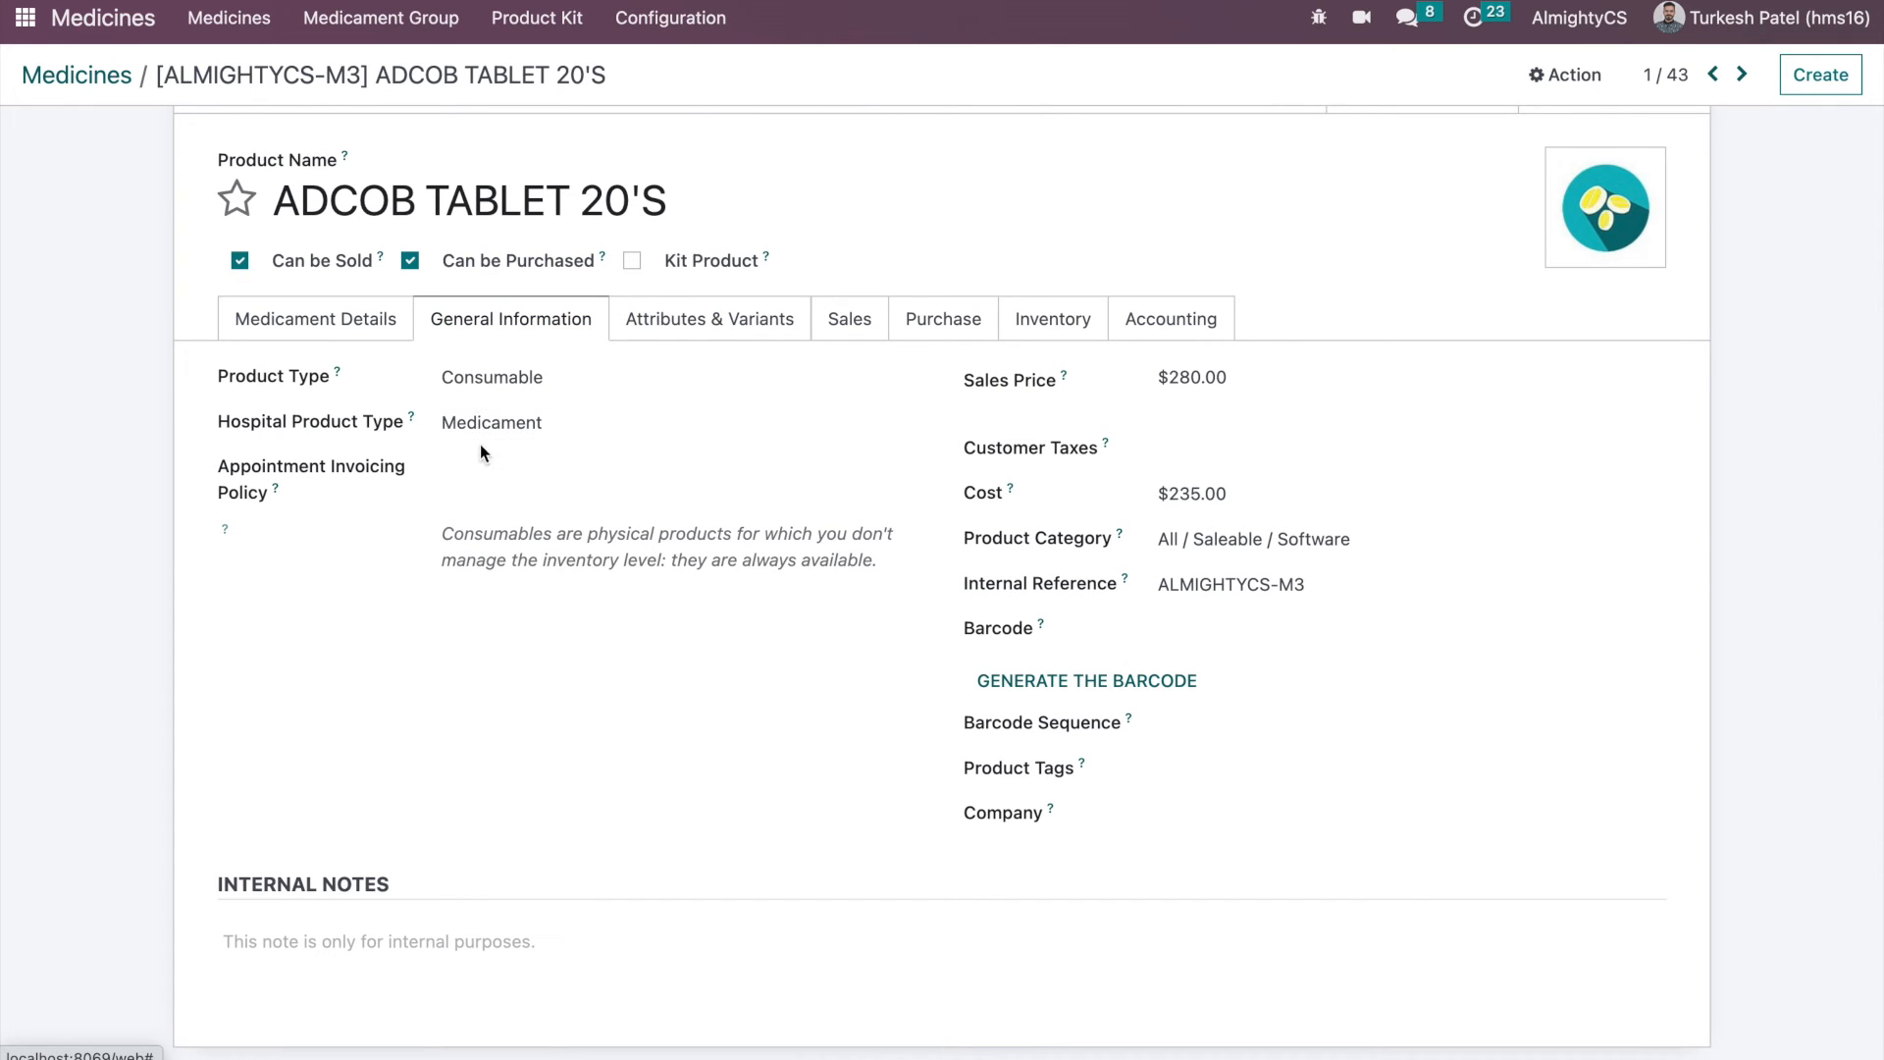
click(479, 385)
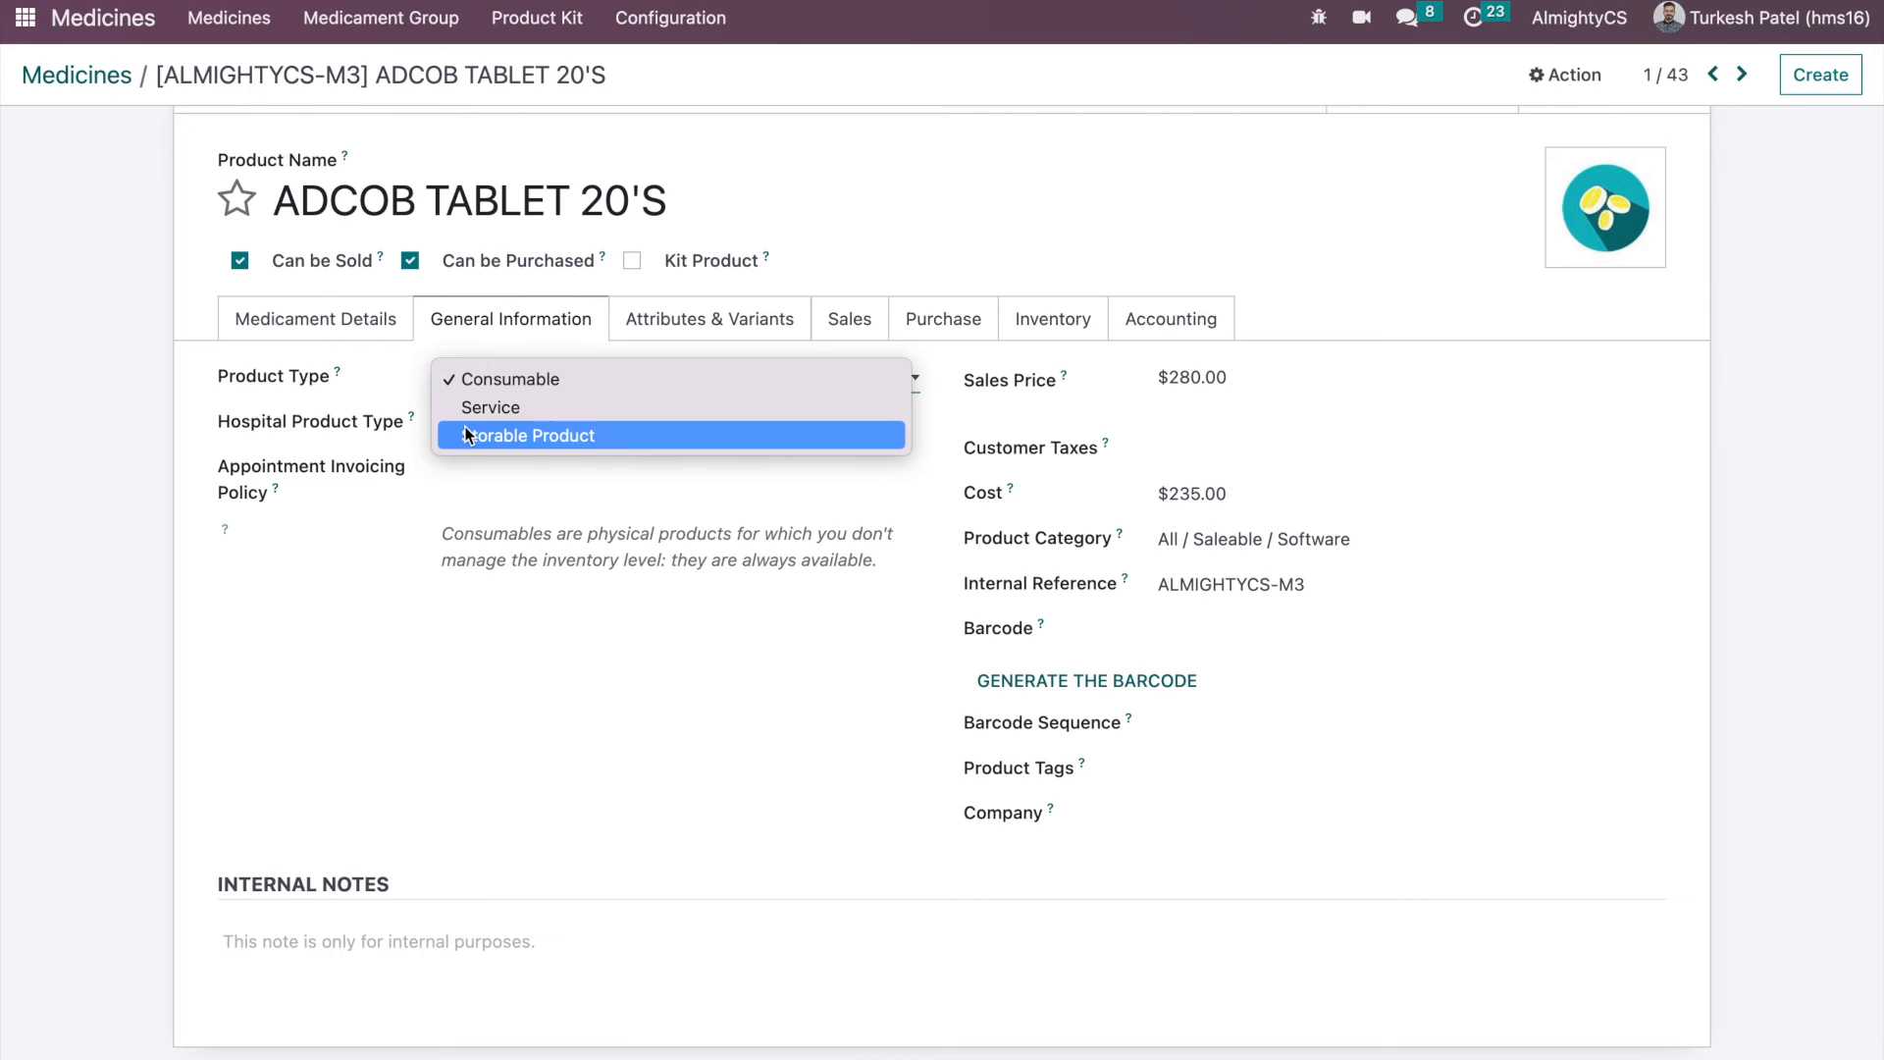
click(465, 433)
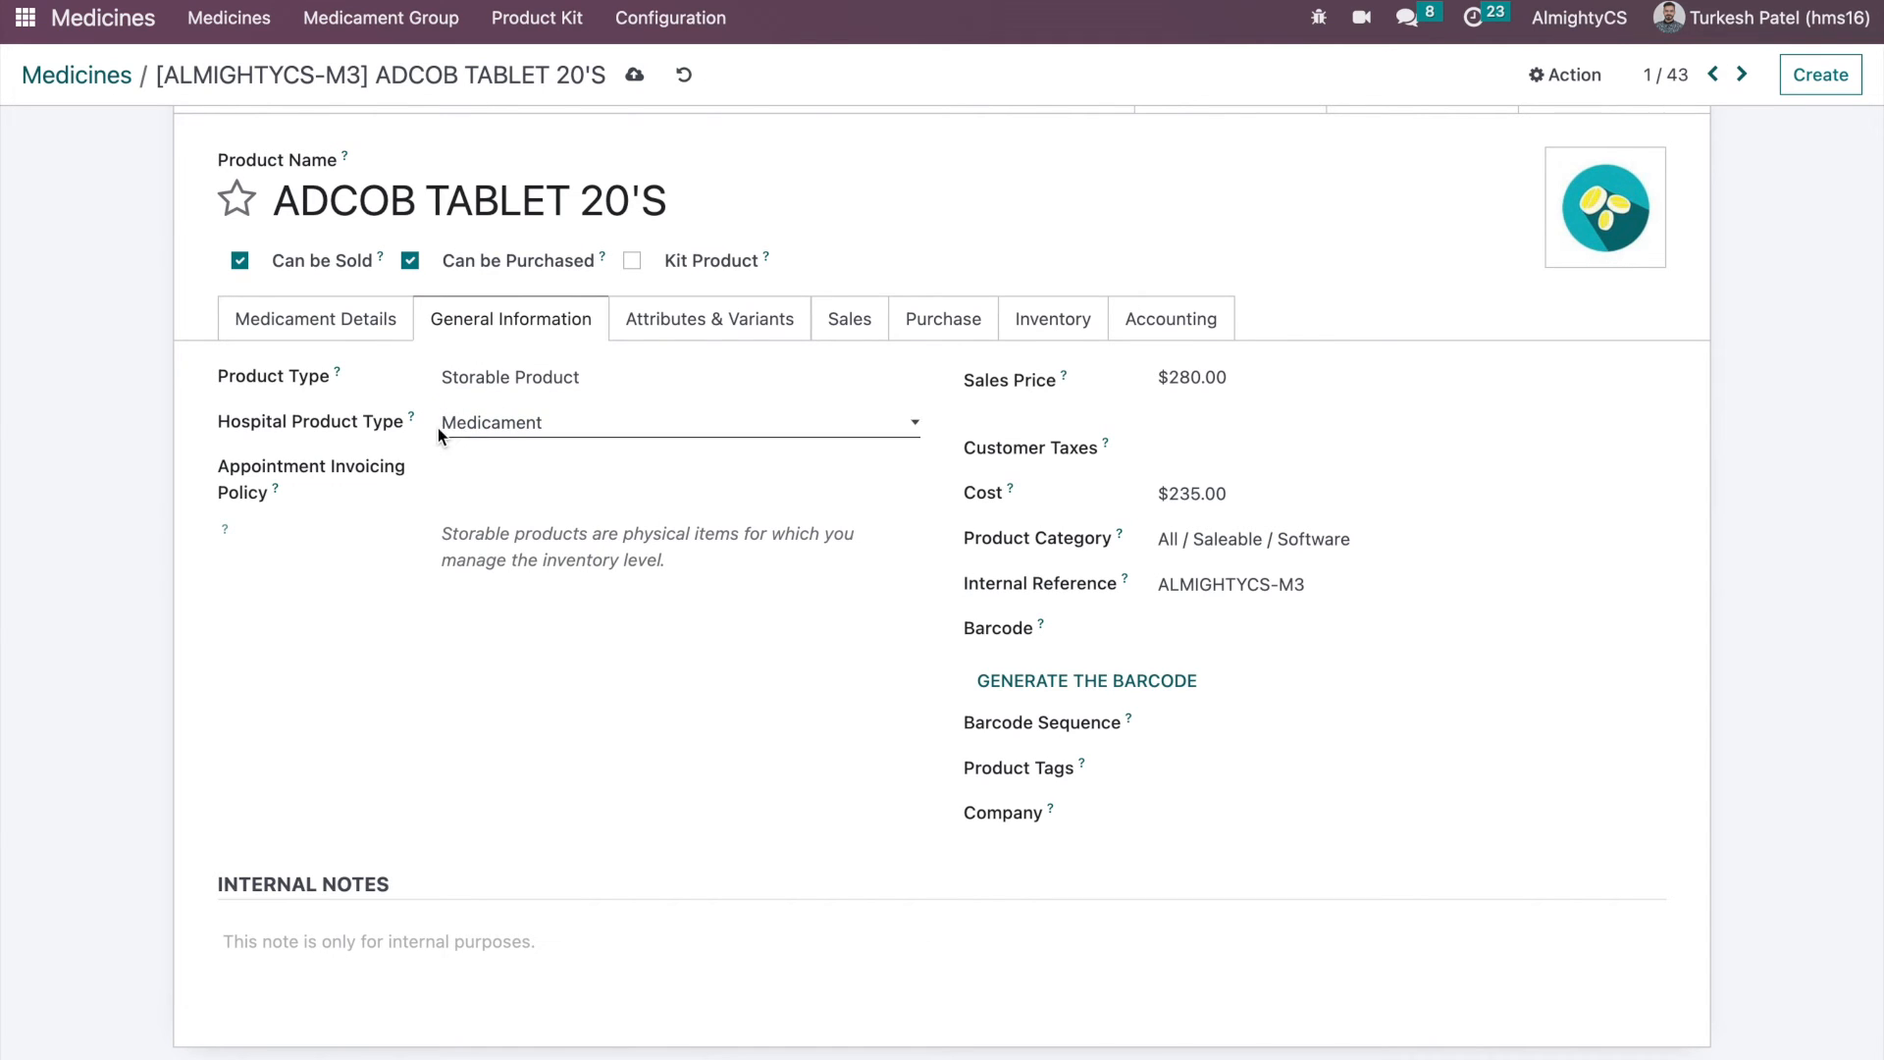
triple_click(388, 426)
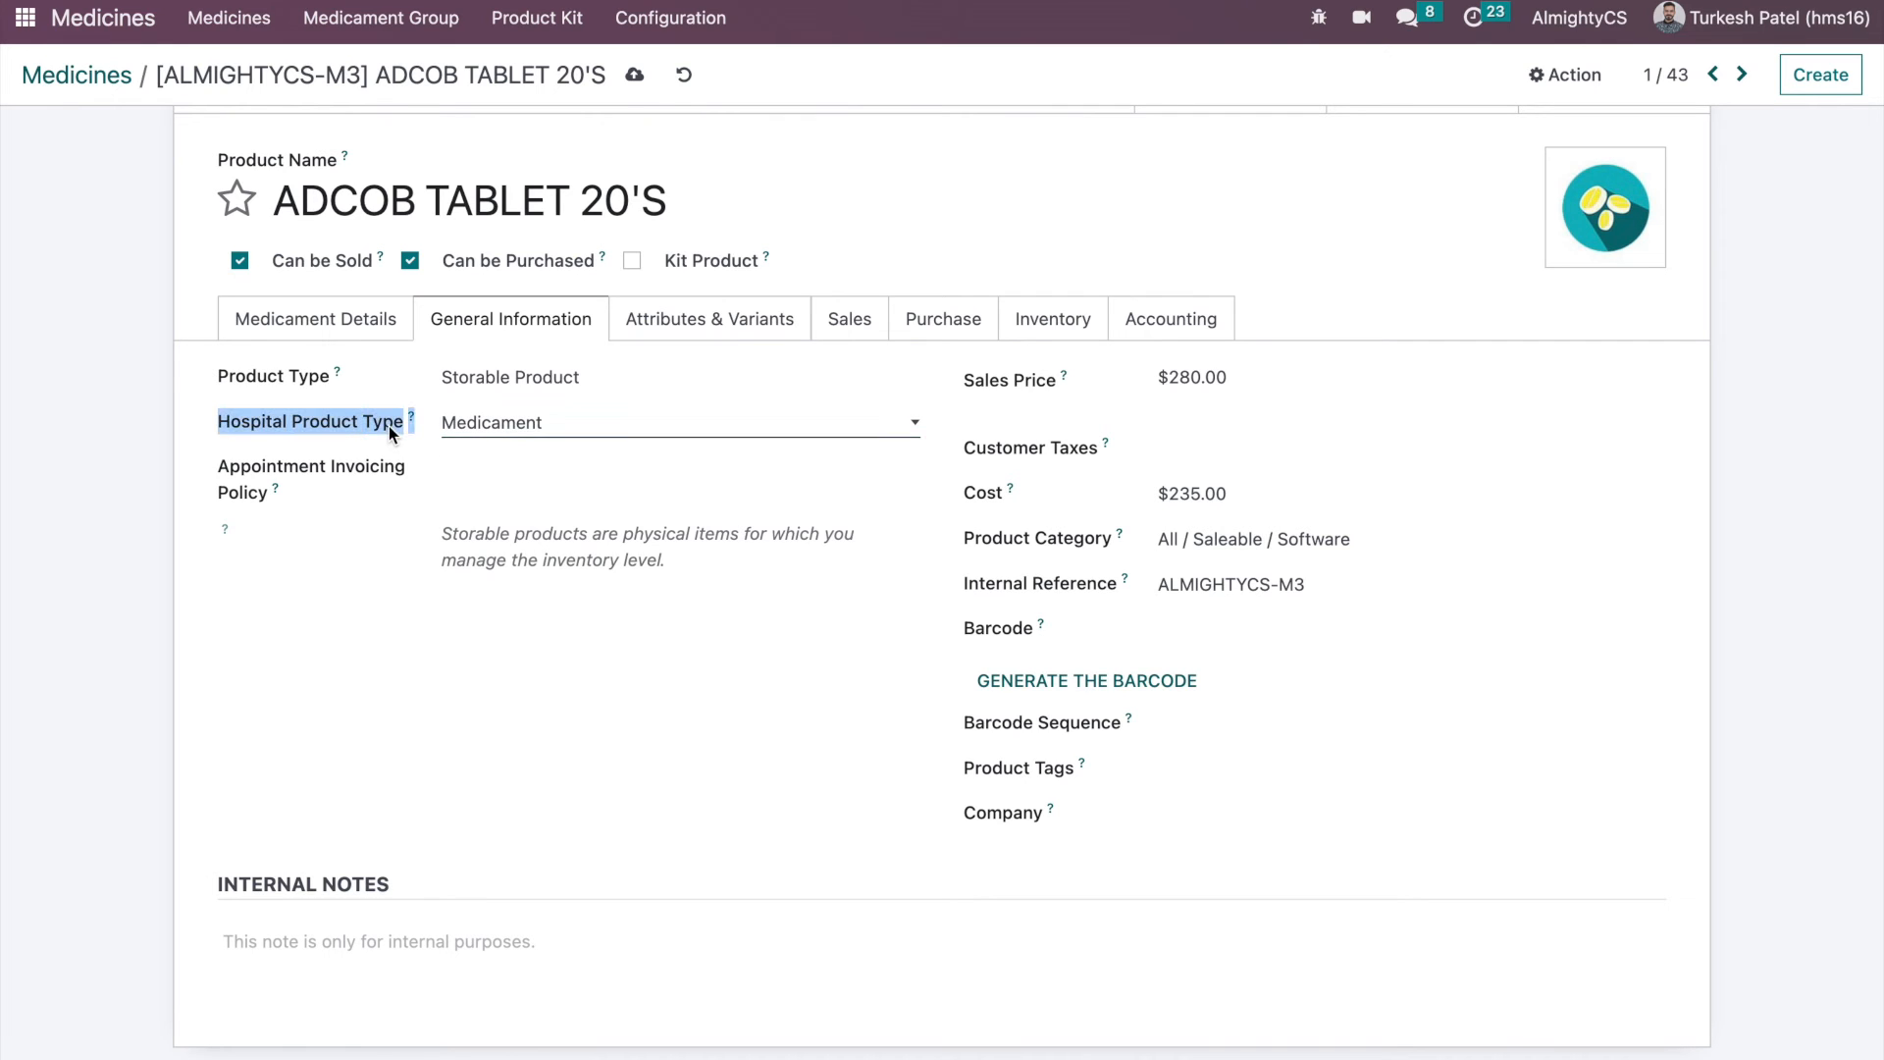
- Try the Not Medical hospital product type on ADCOB TABLET 20'S and switch it back to Medicament
click(491, 447)
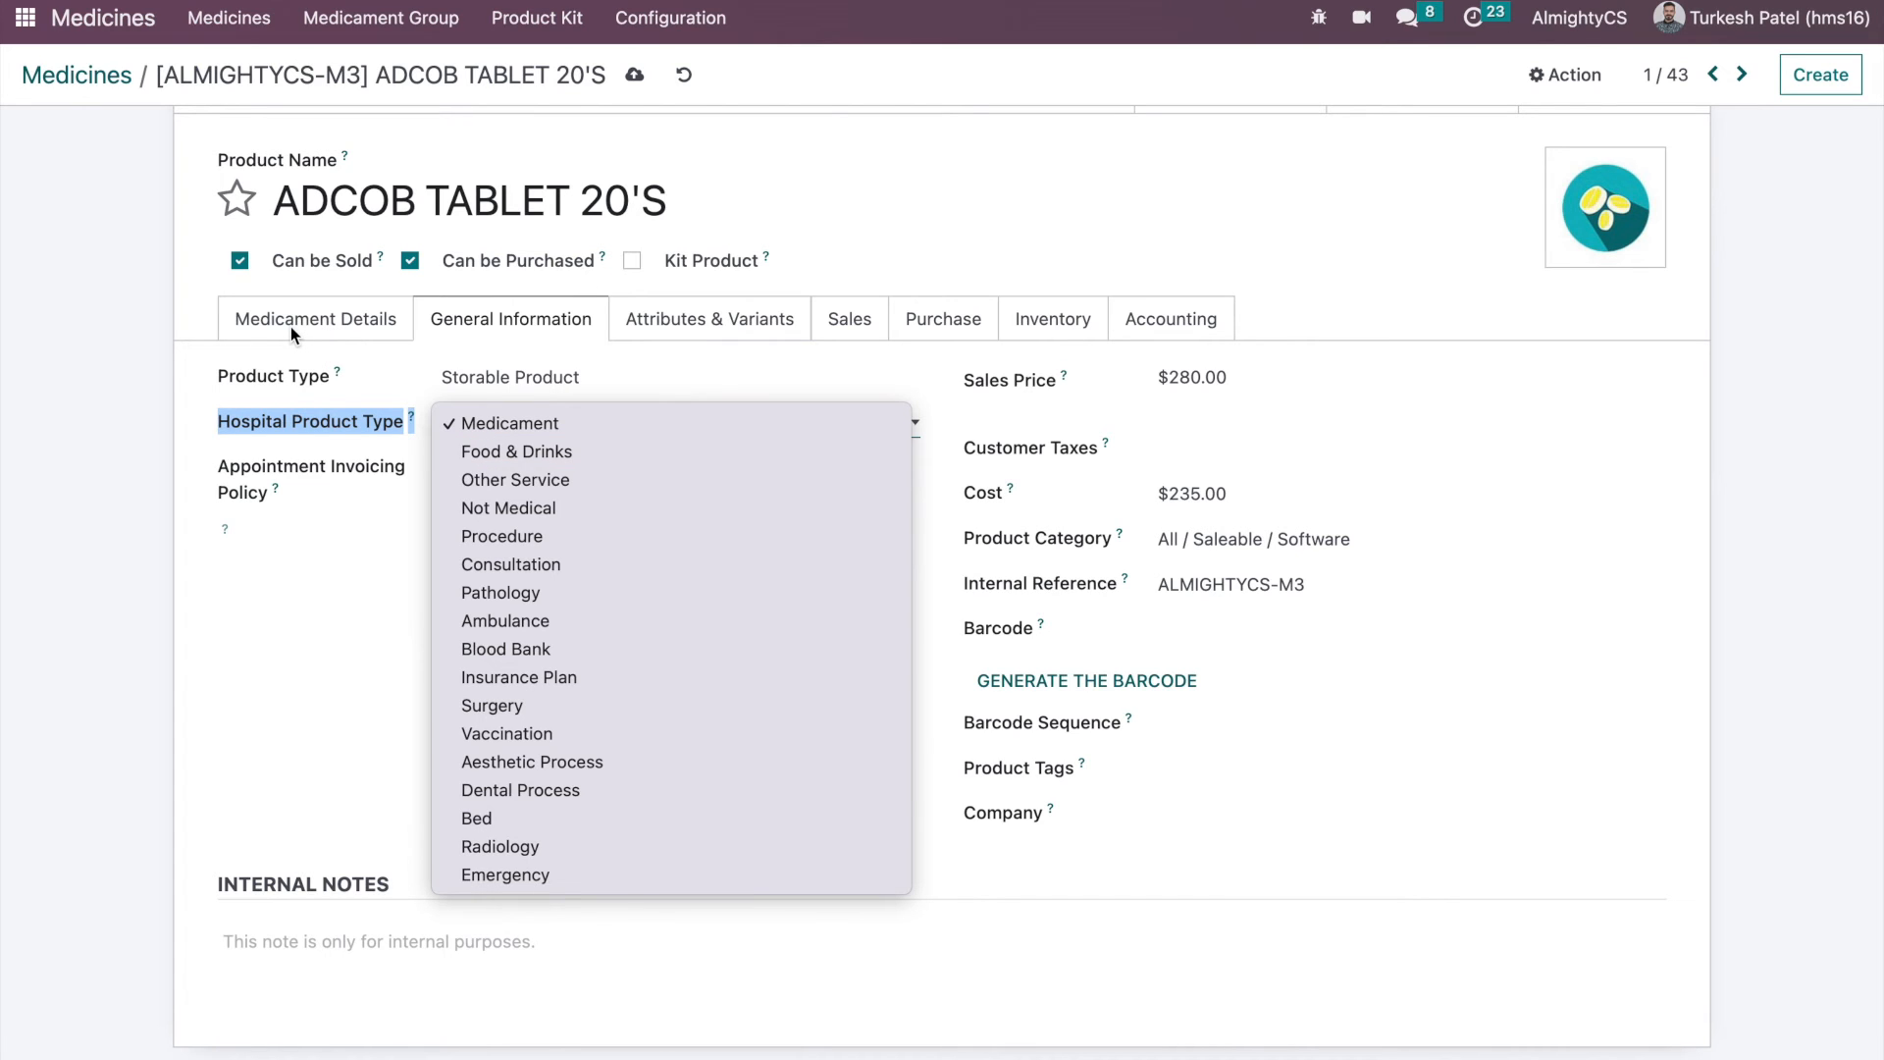
click(472, 507)
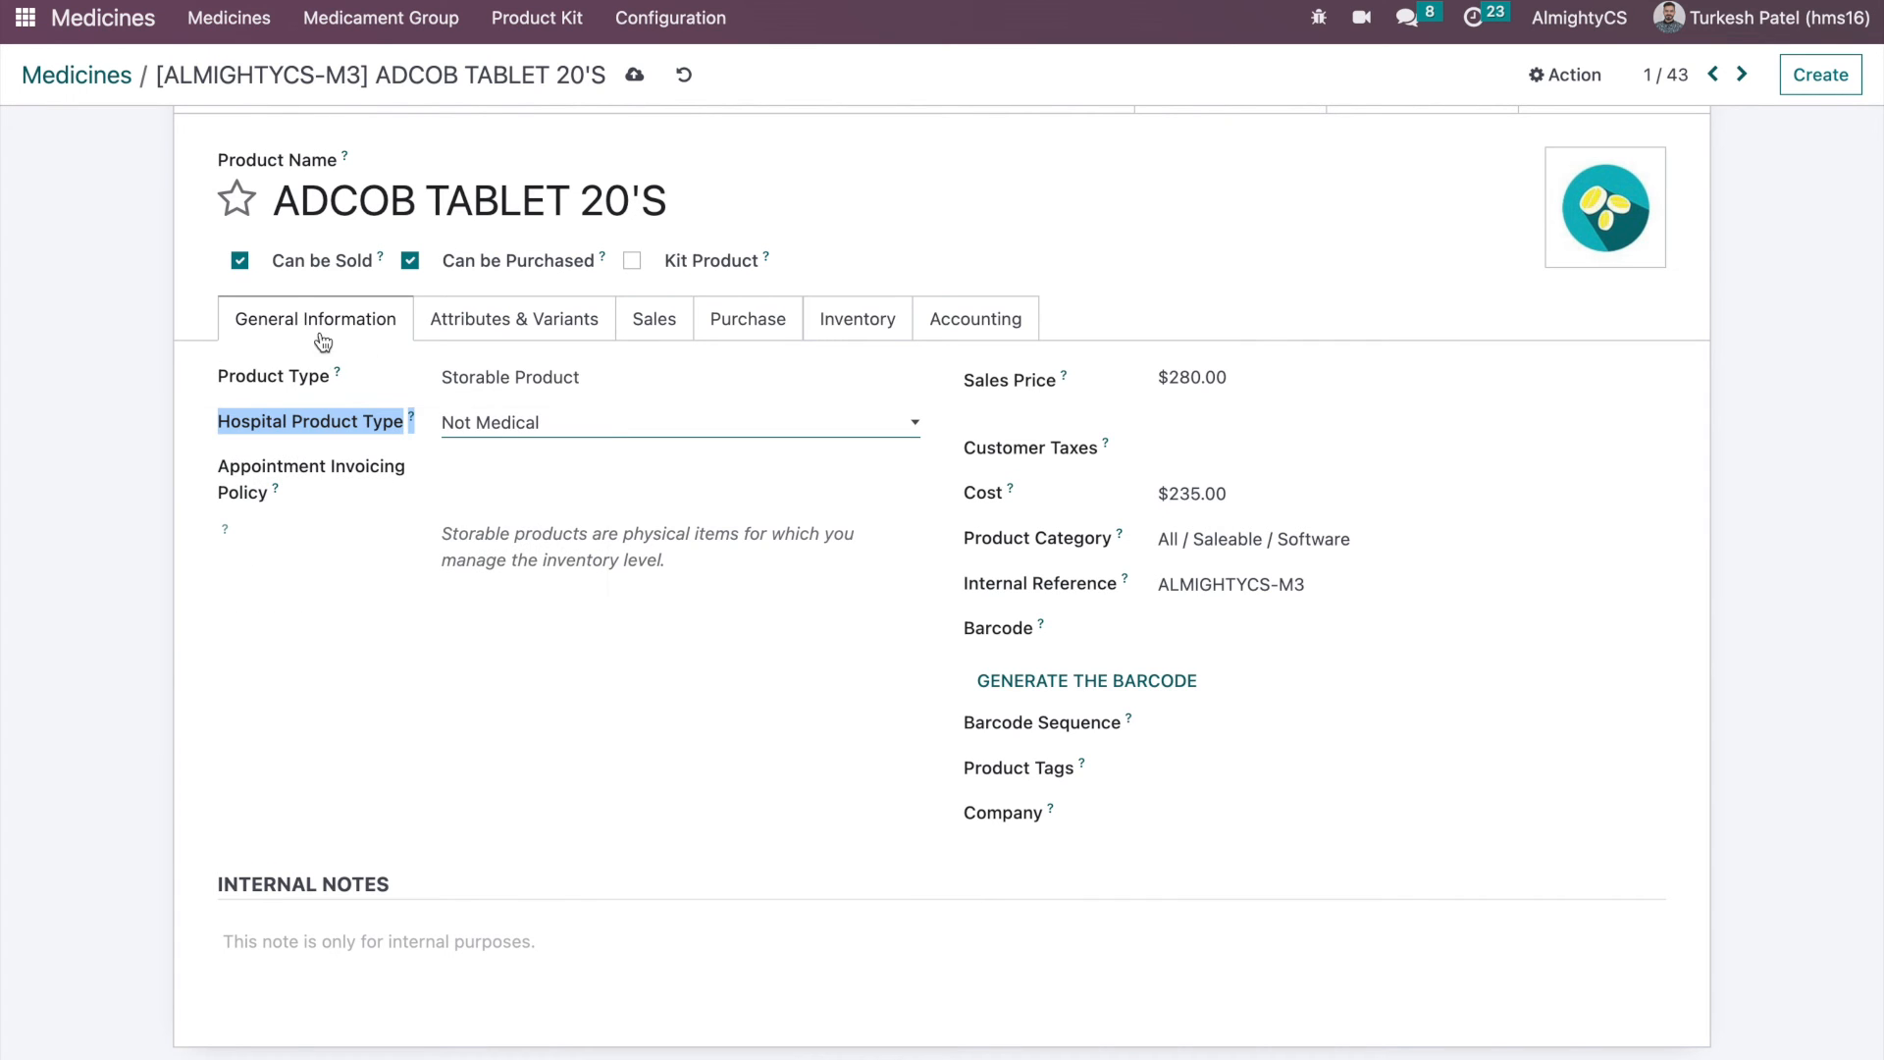
click(459, 422)
click(487, 344)
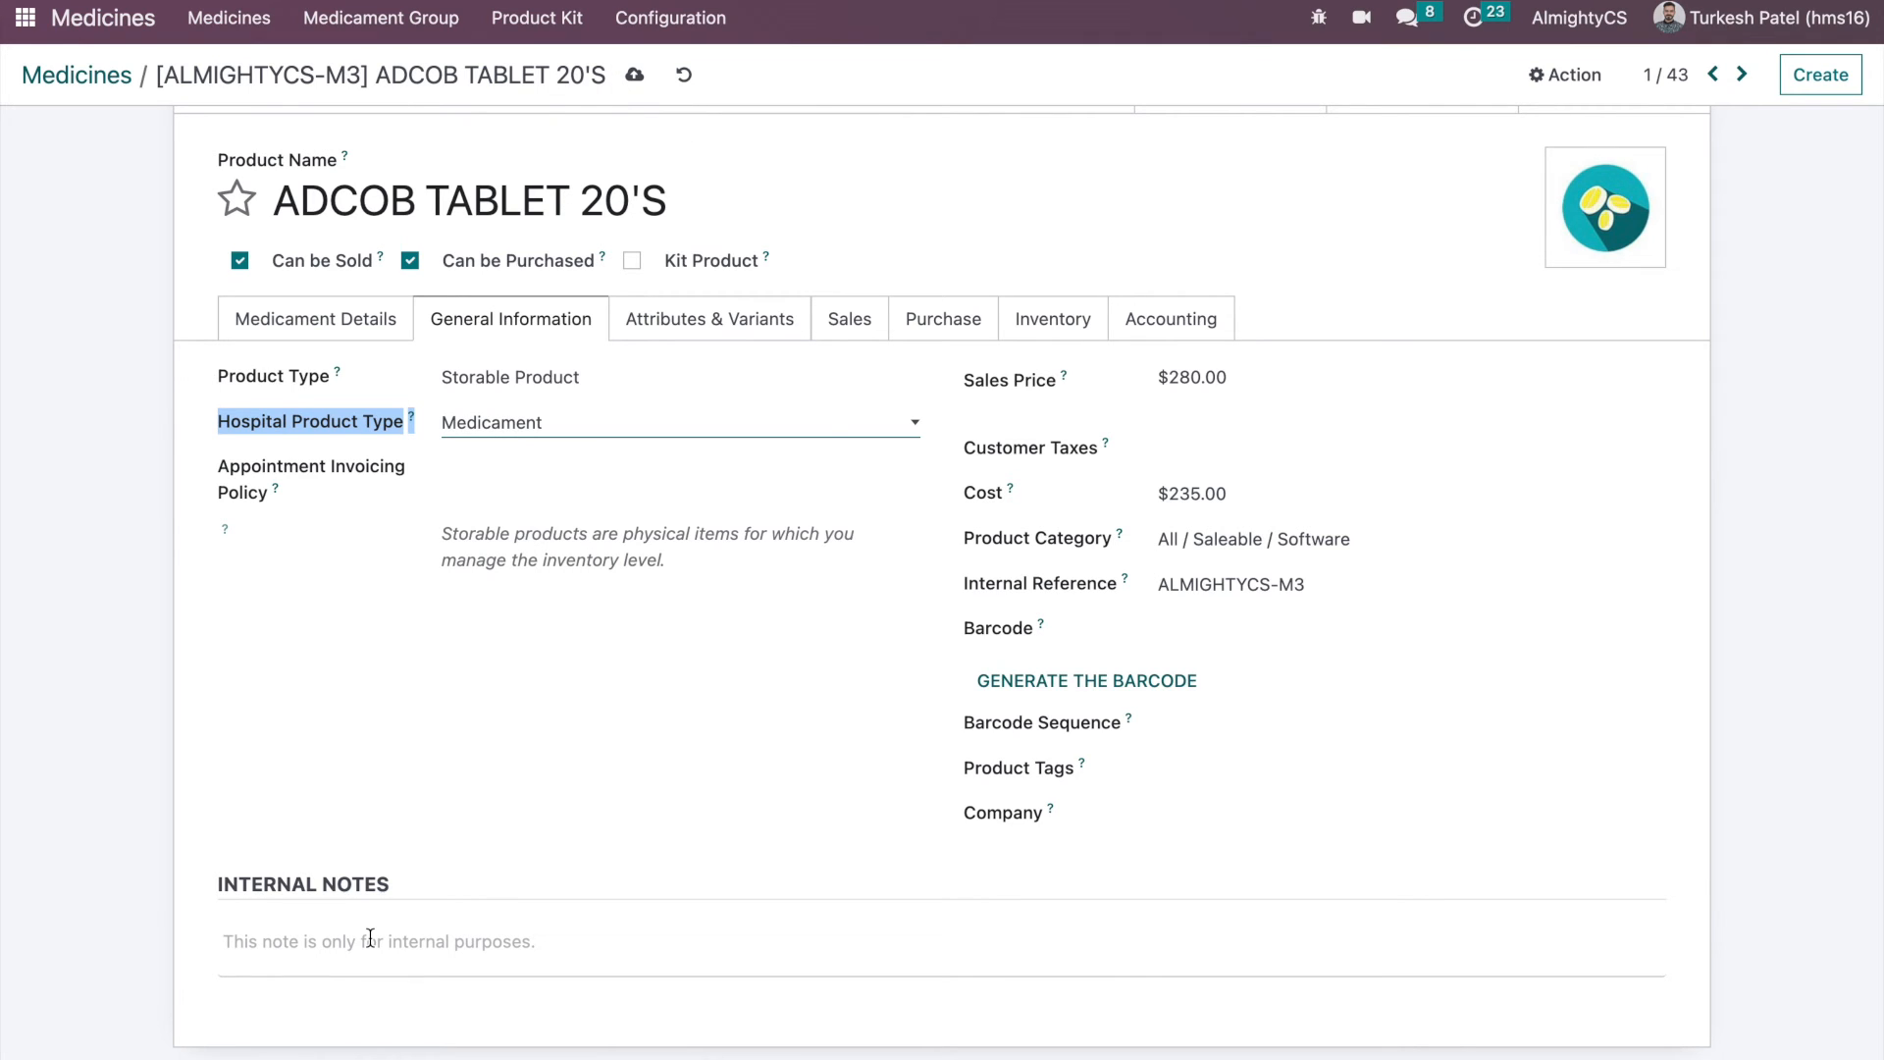
click(225, 687)
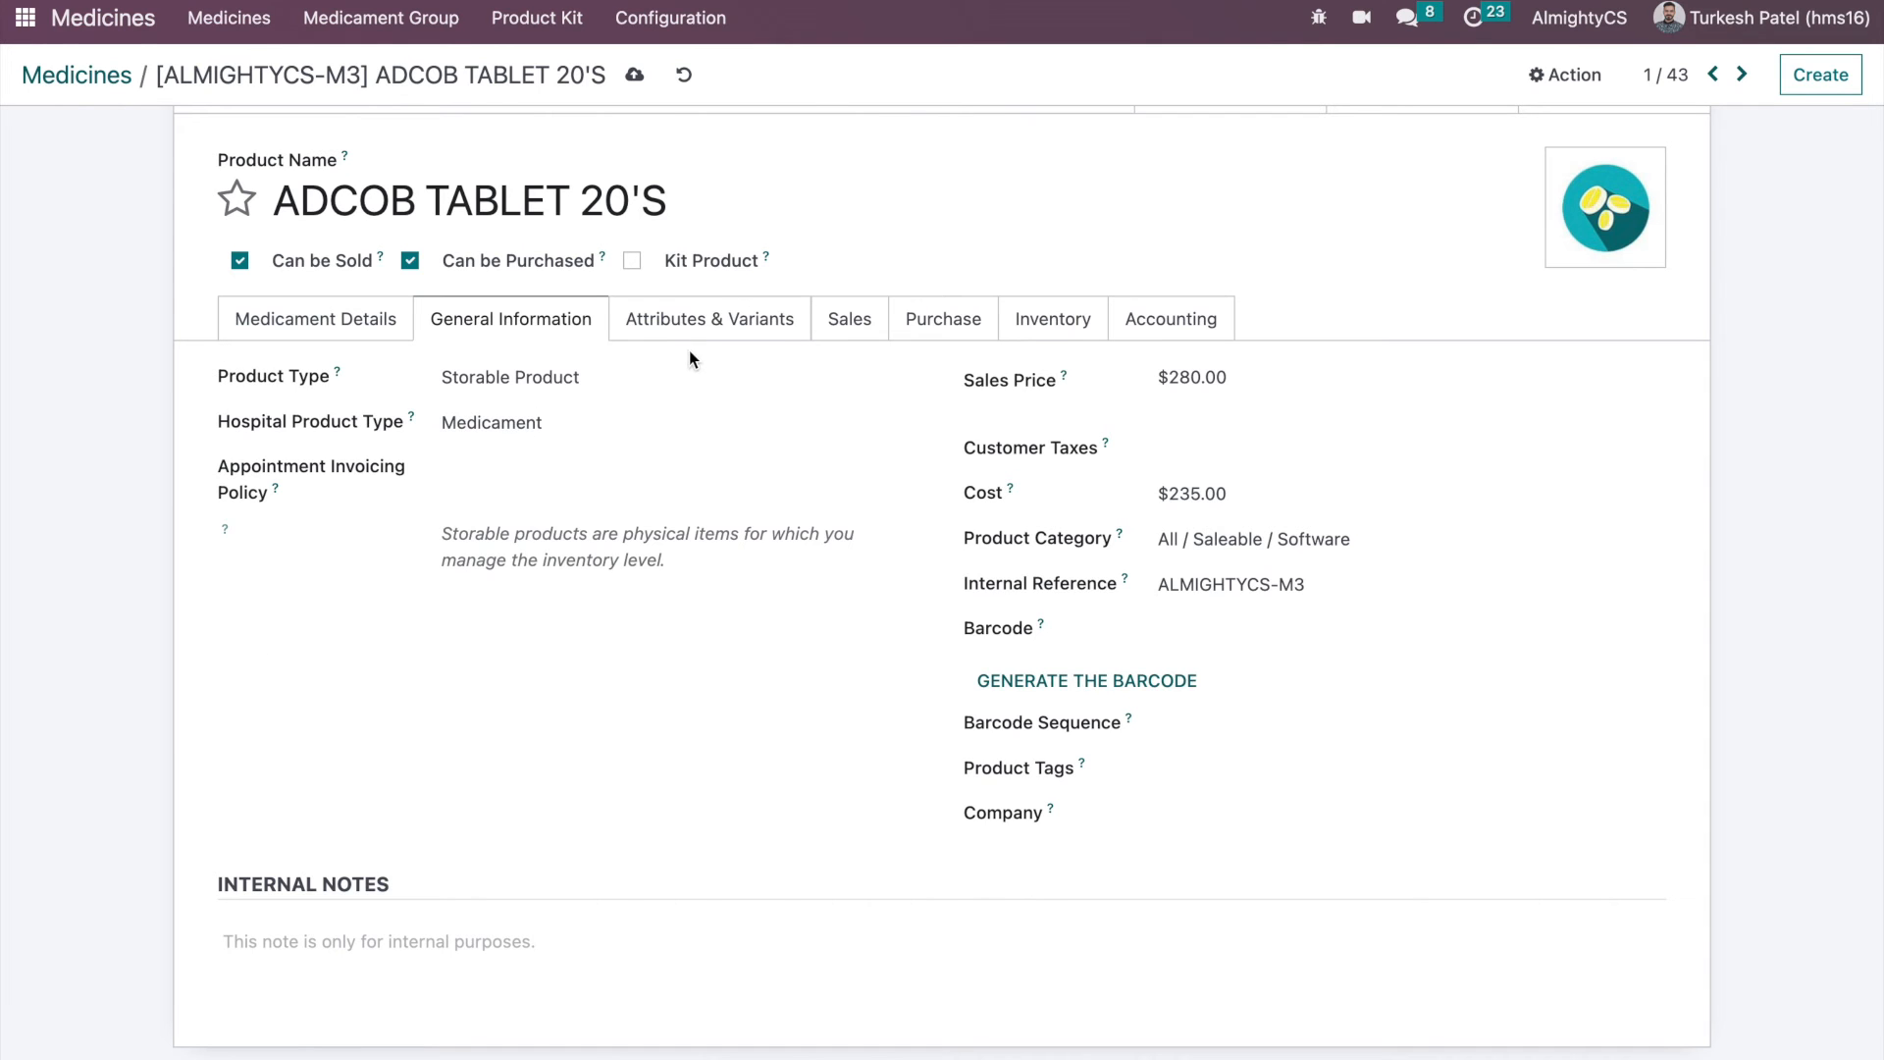
- Review the attributes, sales, purchase, inventory and accounting information of ADCOB TABLET 20'S
click(679, 321)
click(844, 316)
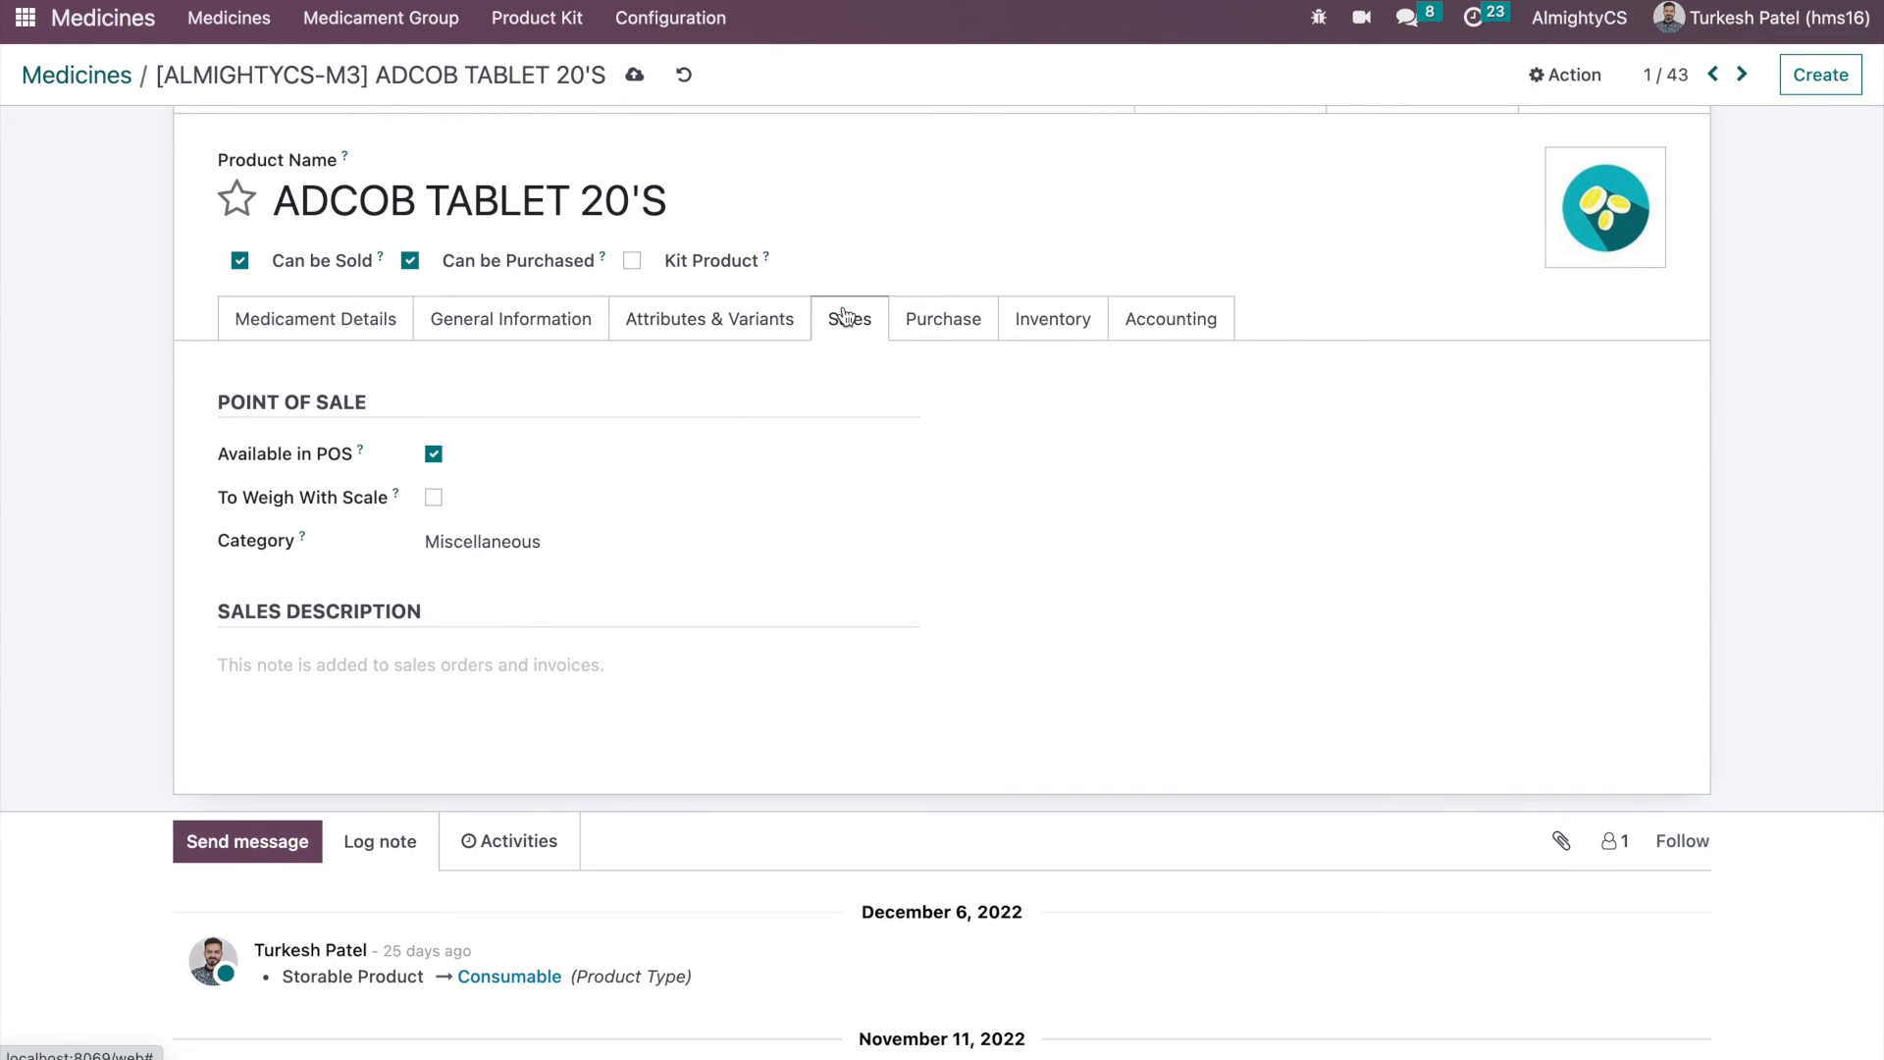
click(715, 338)
click(923, 314)
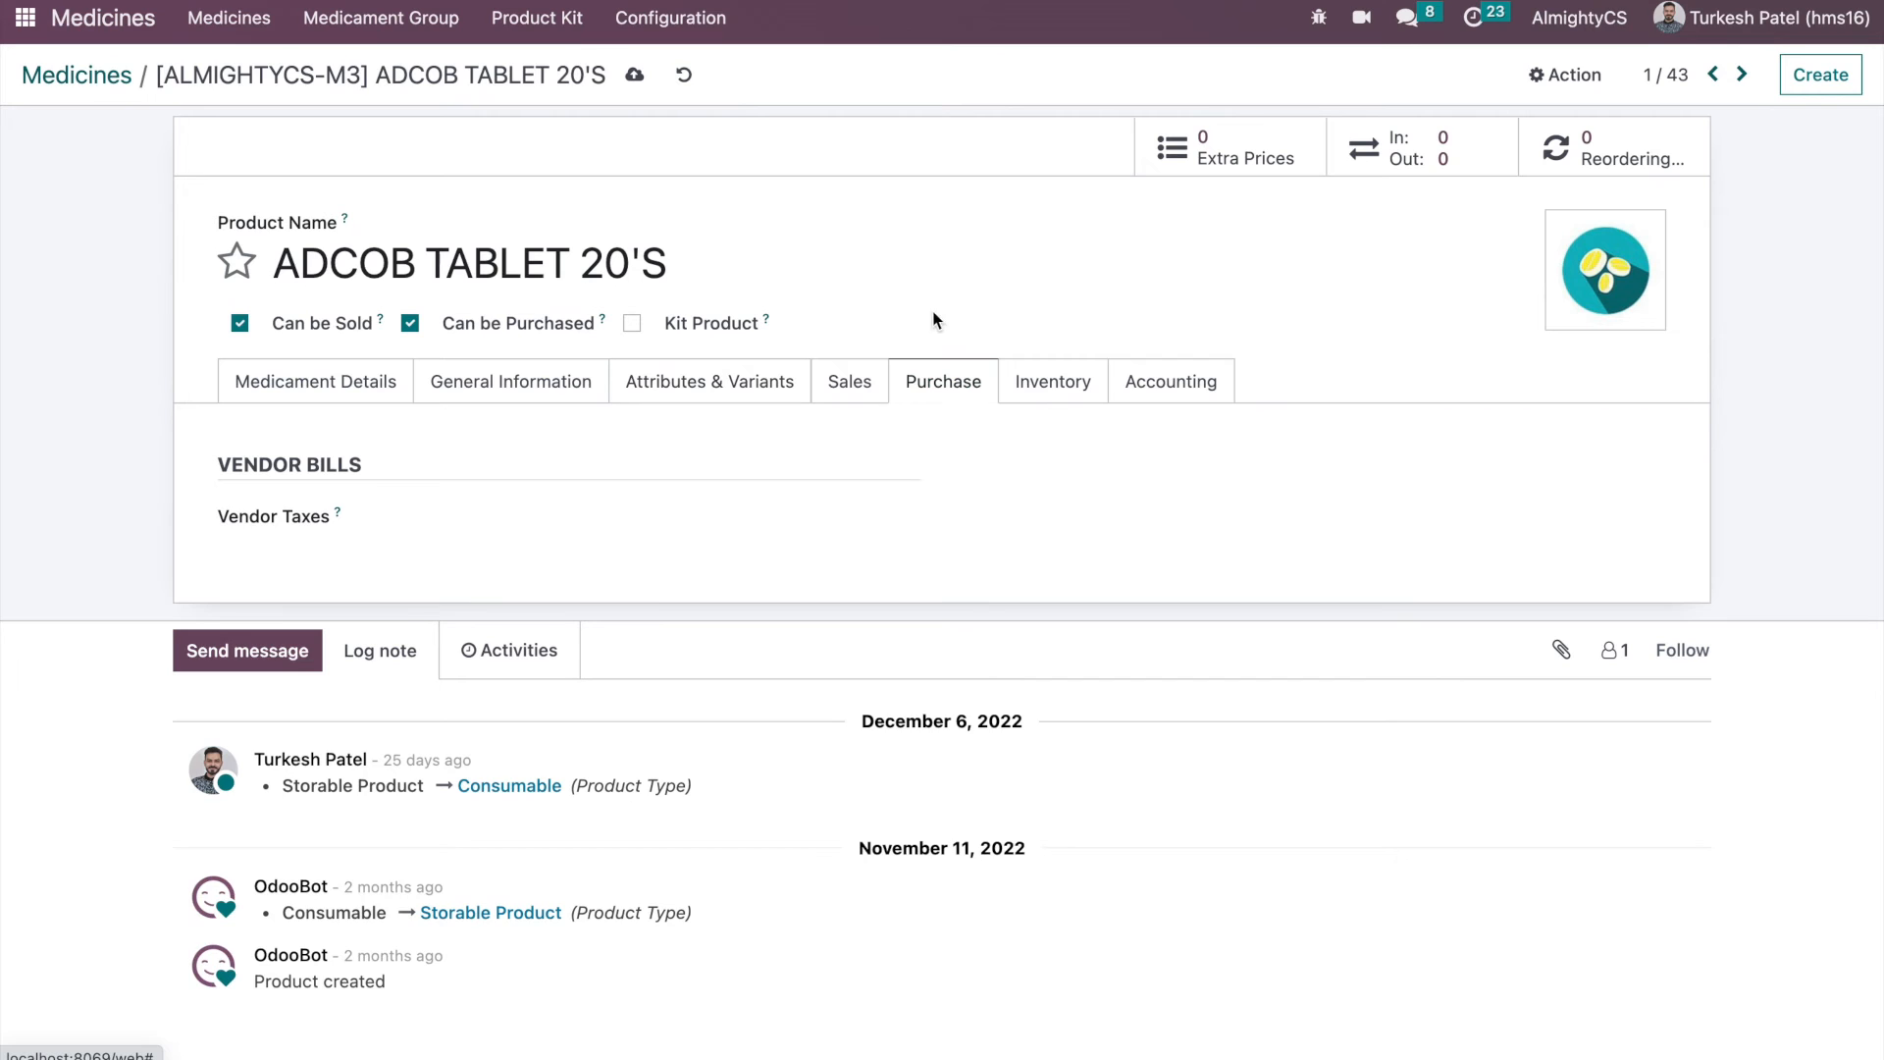
click(1051, 385)
click(1182, 383)
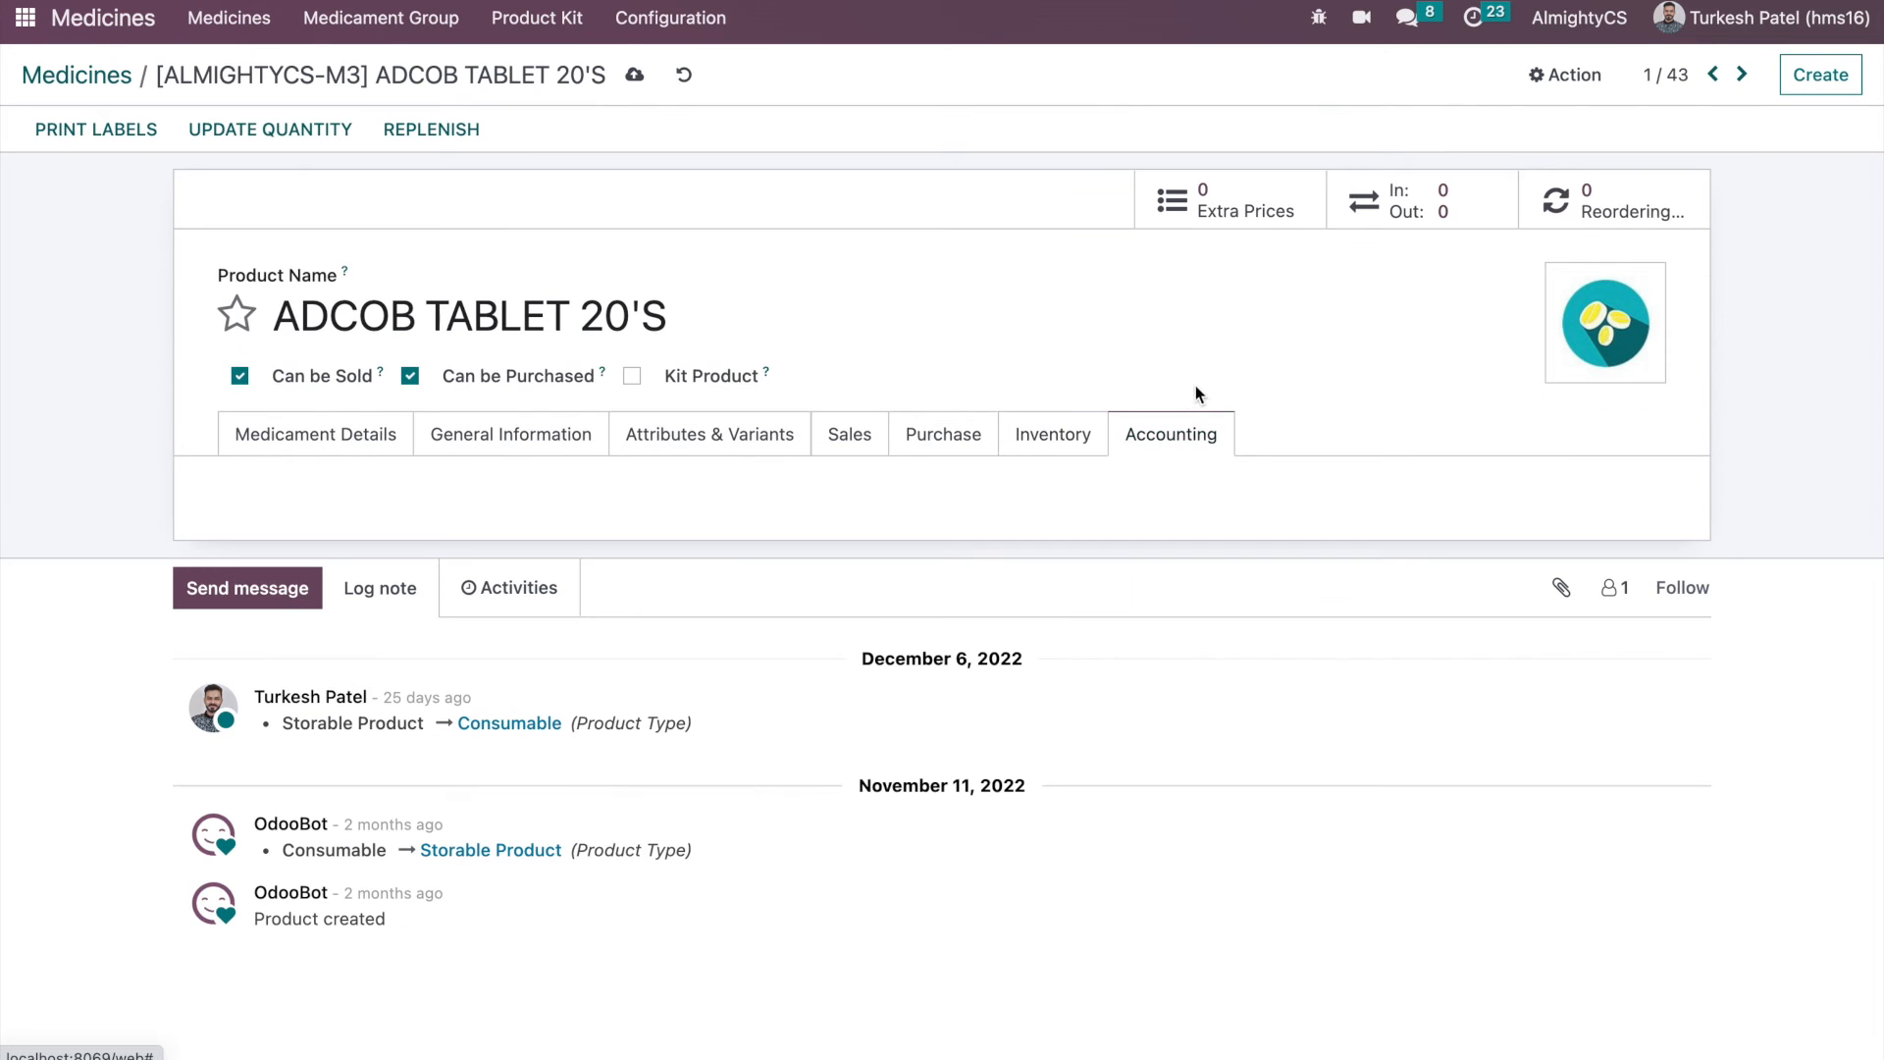
- Set the inventory tracking of ADCOB TABLET 20'S to By Lots, save the record and return to the medicines overview
click(1043, 437)
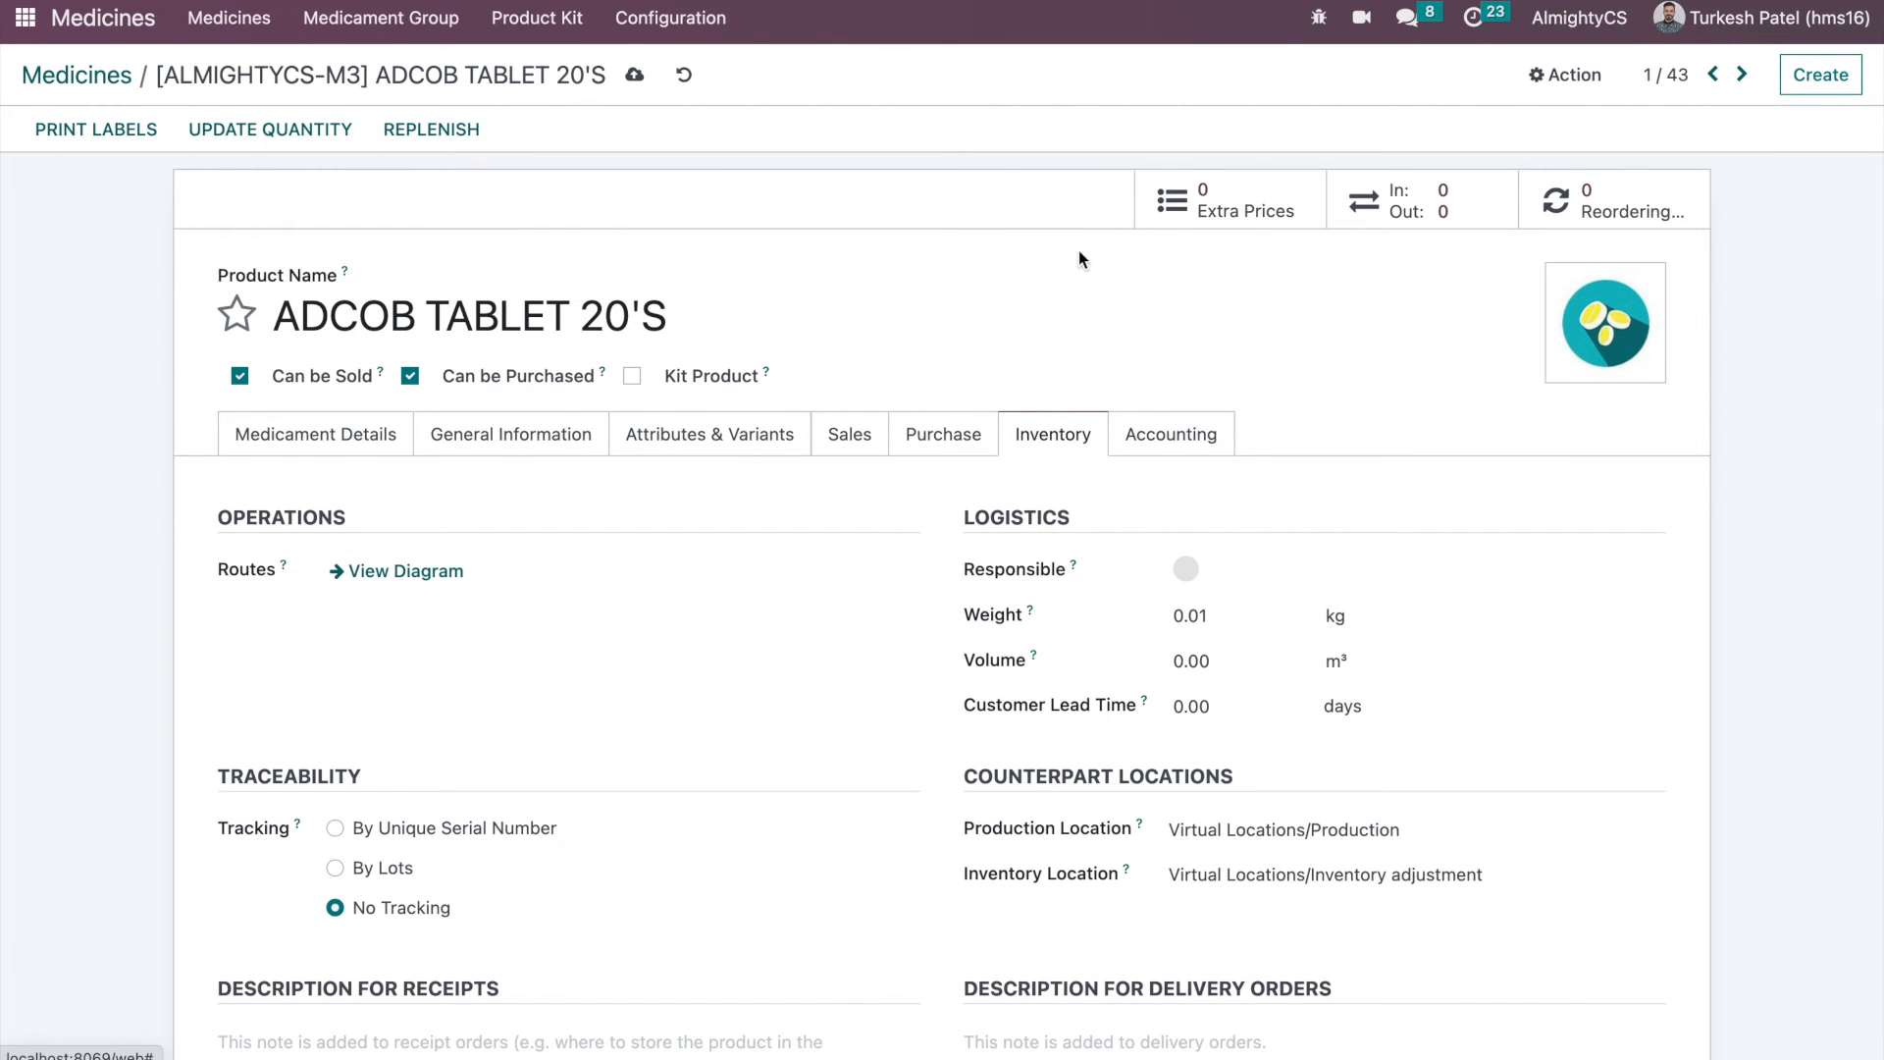
scroll(663, 671, down, 1)
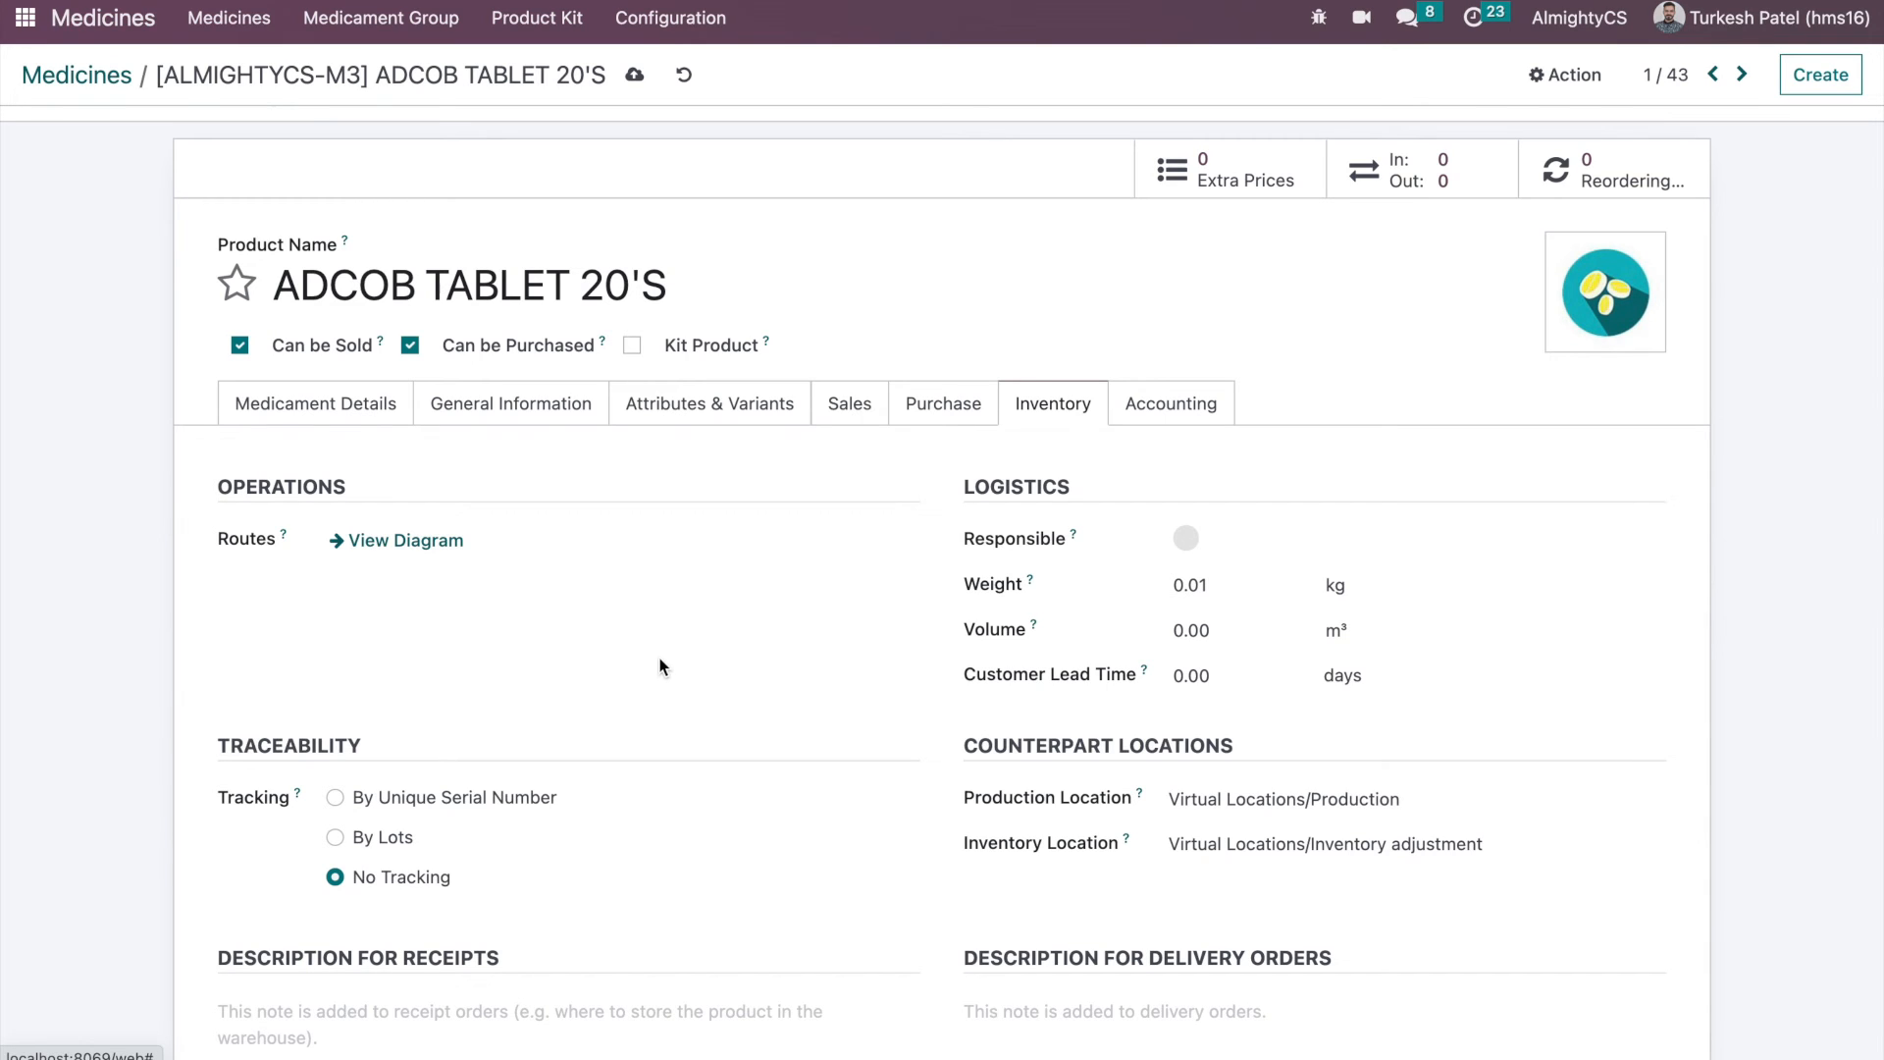
mouse_move(365, 769)
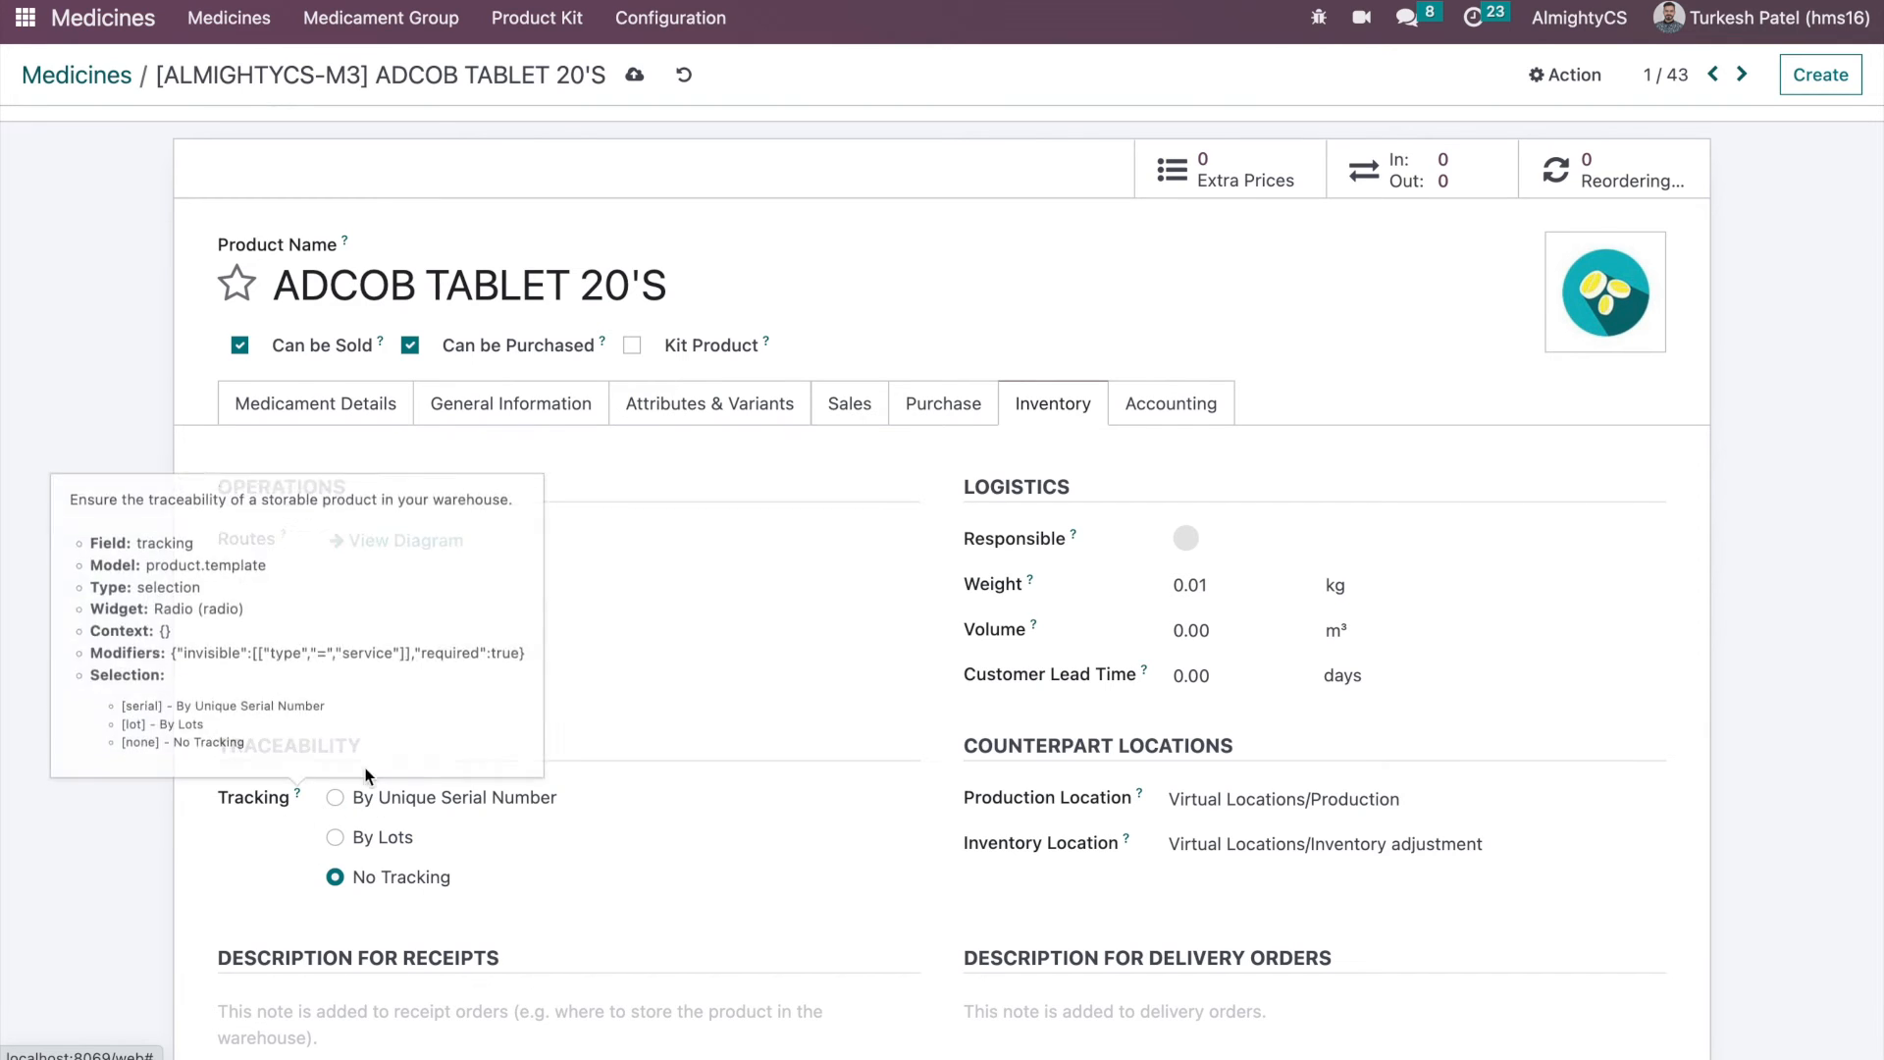
click(375, 839)
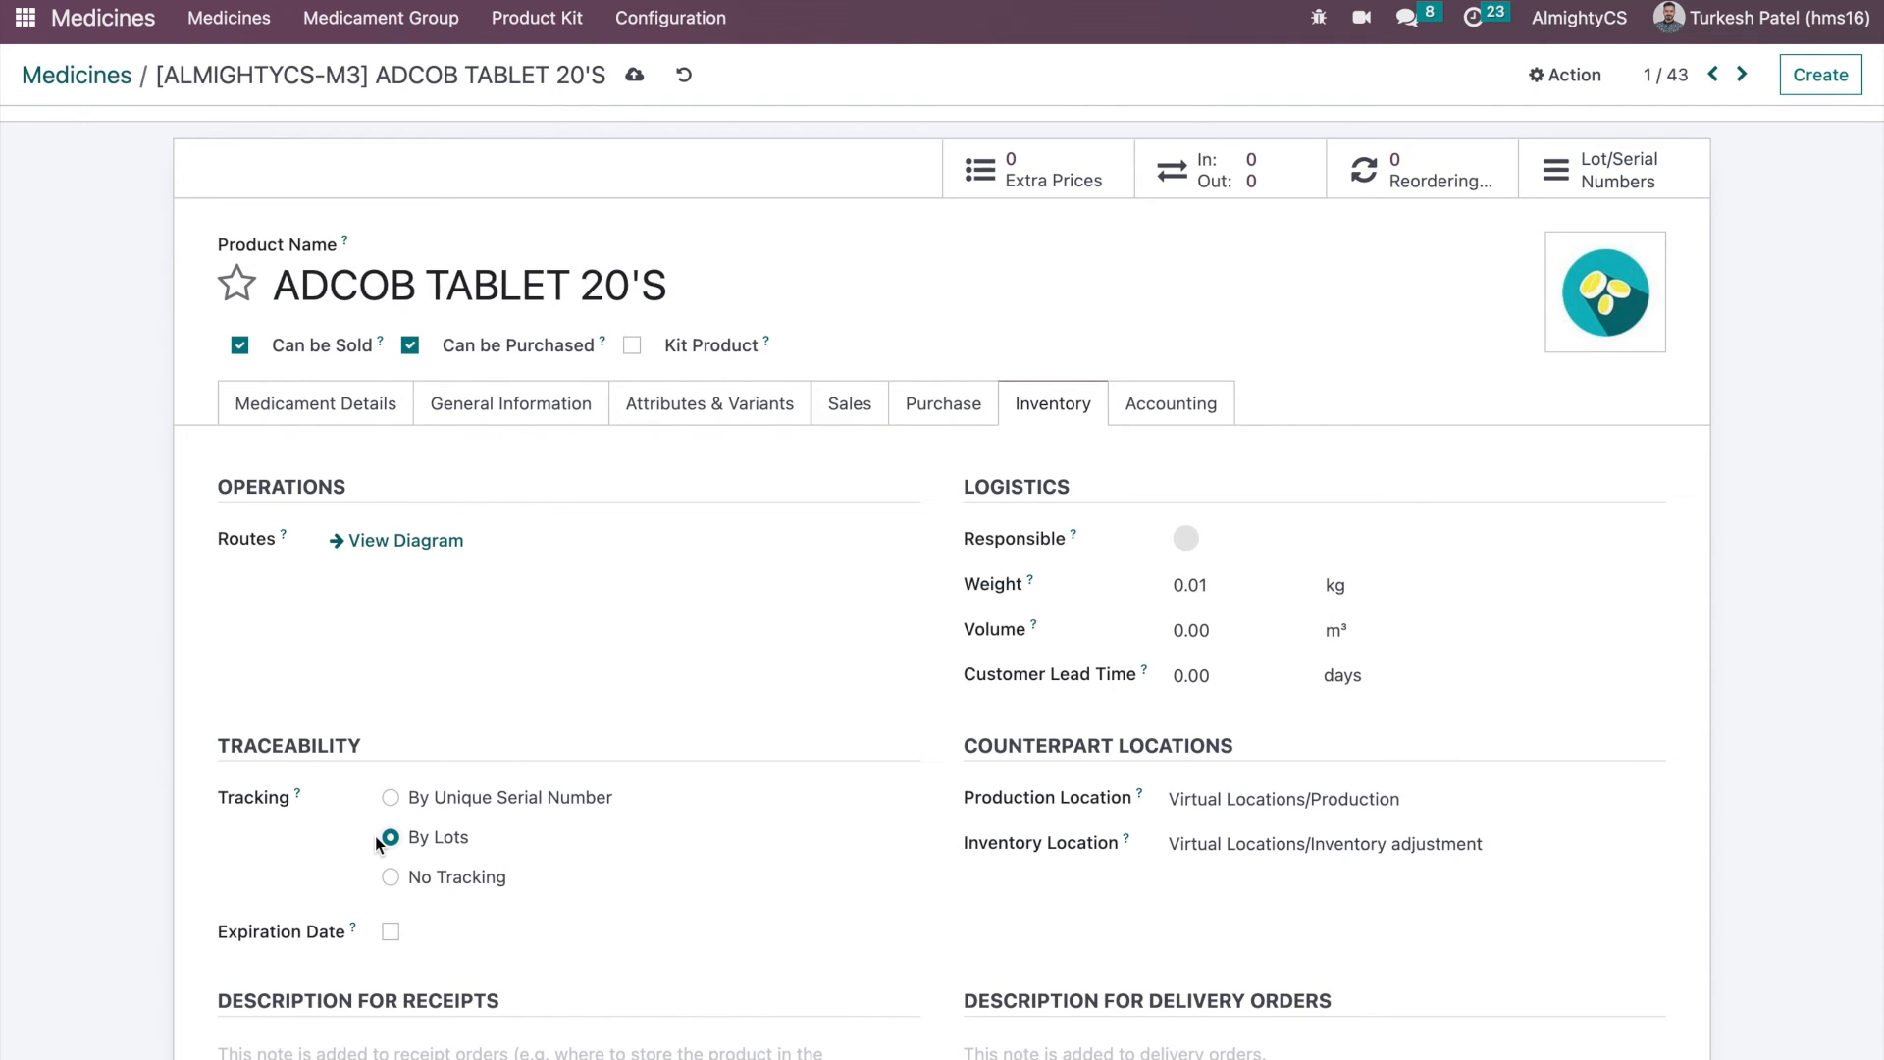
click(501, 806)
click(441, 841)
click(633, 75)
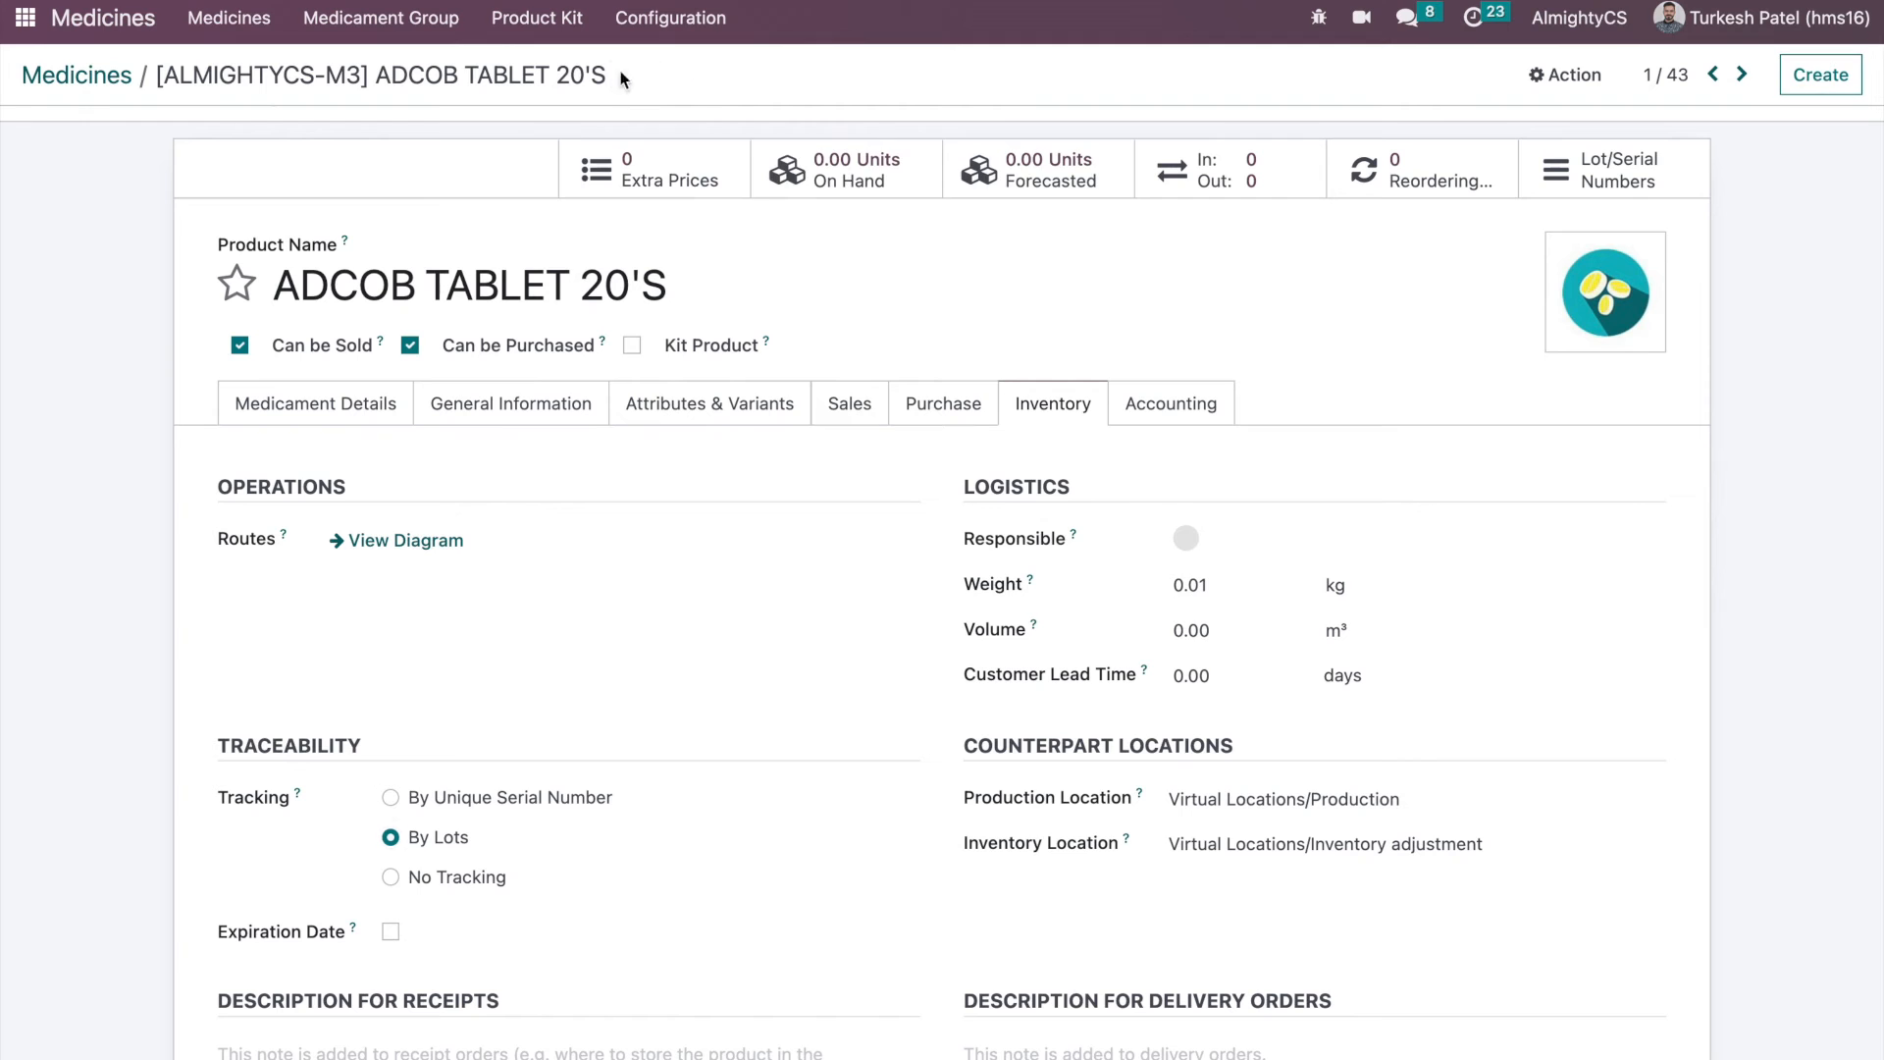
click(78, 76)
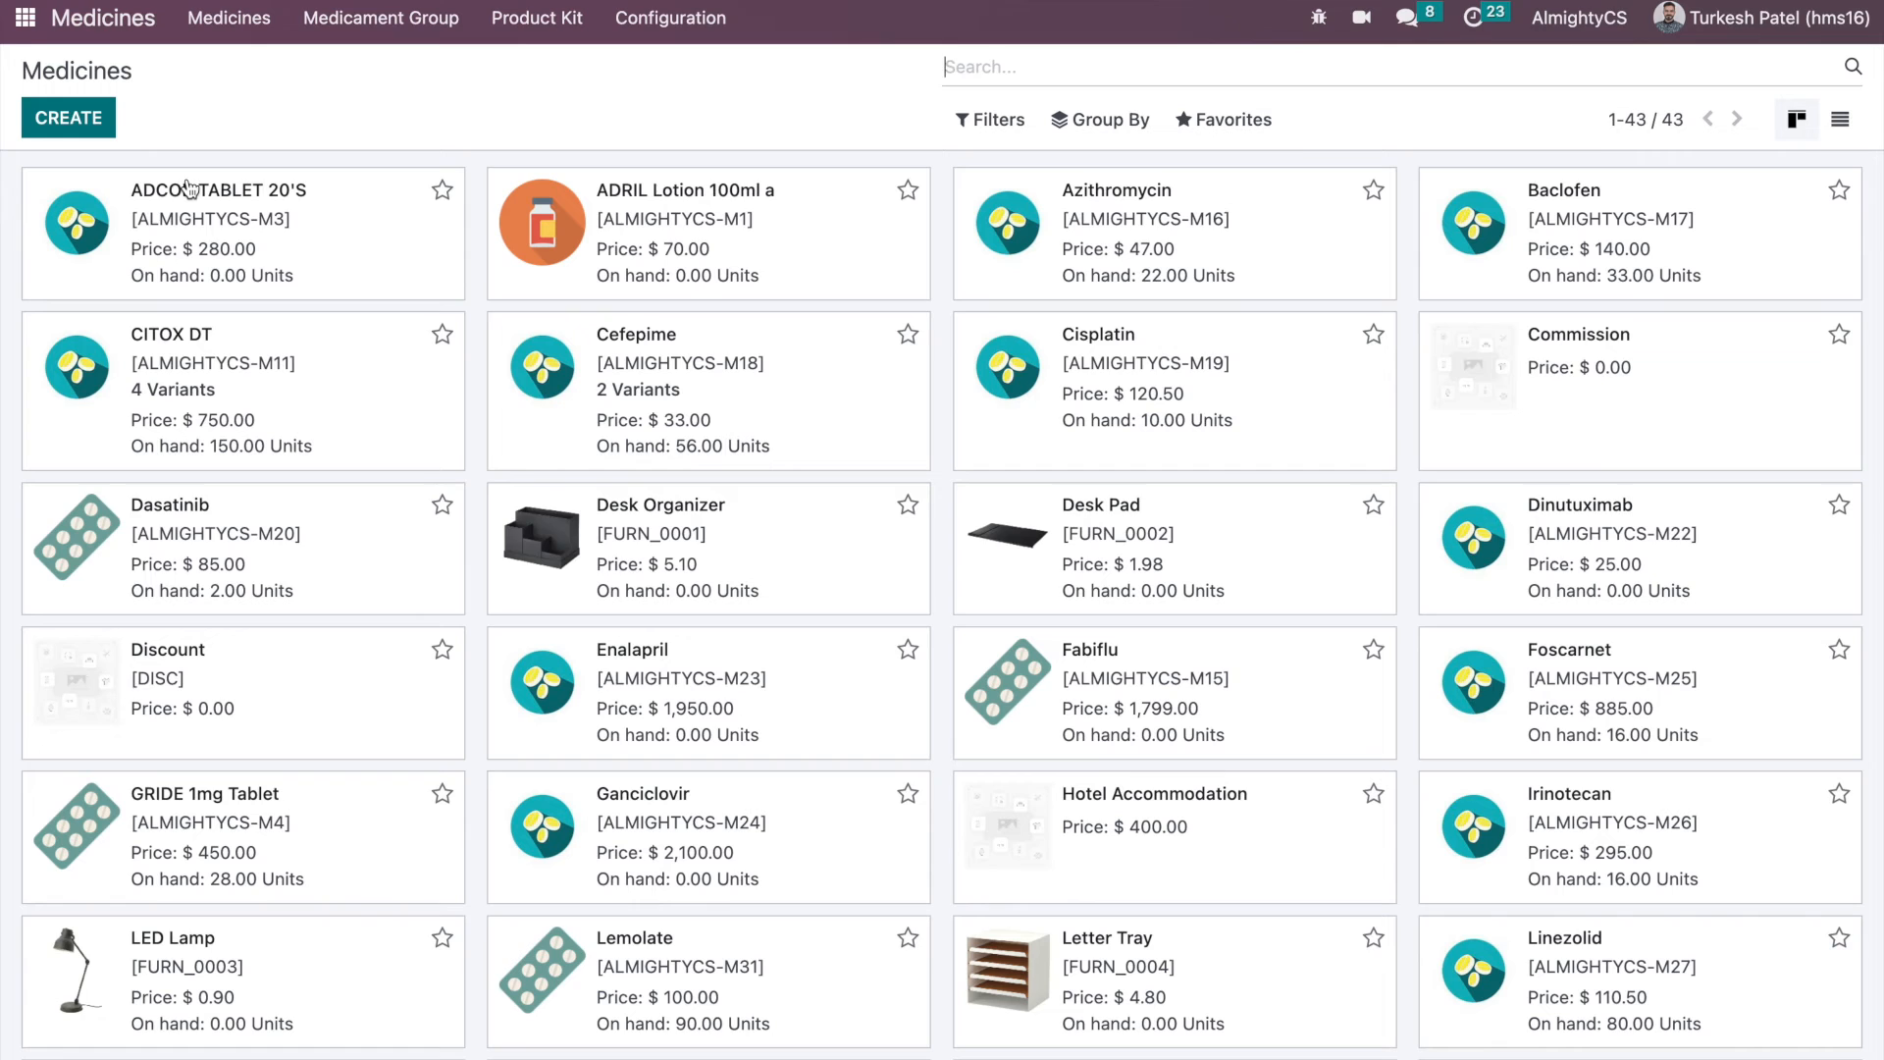
- Switch to the Departments overview and browse the hospital's departments
click(10, 22)
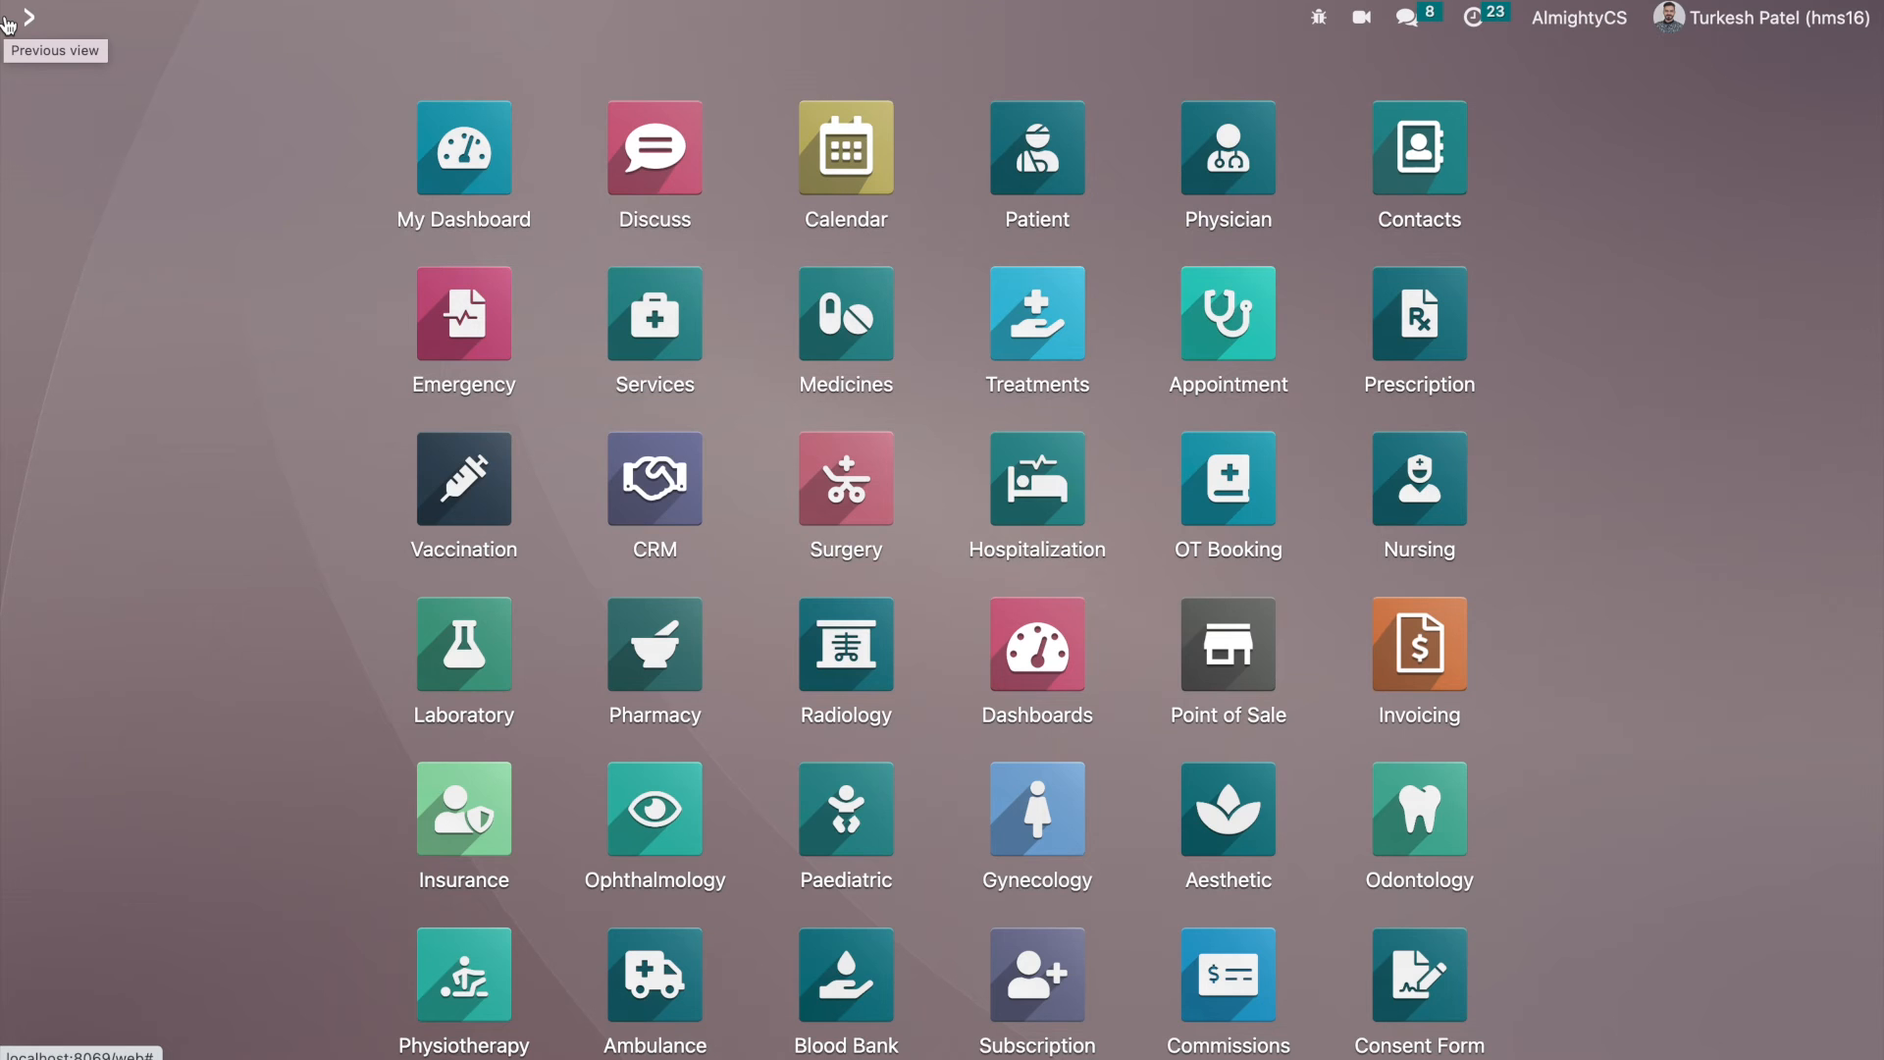
text(depart)
key(Return)
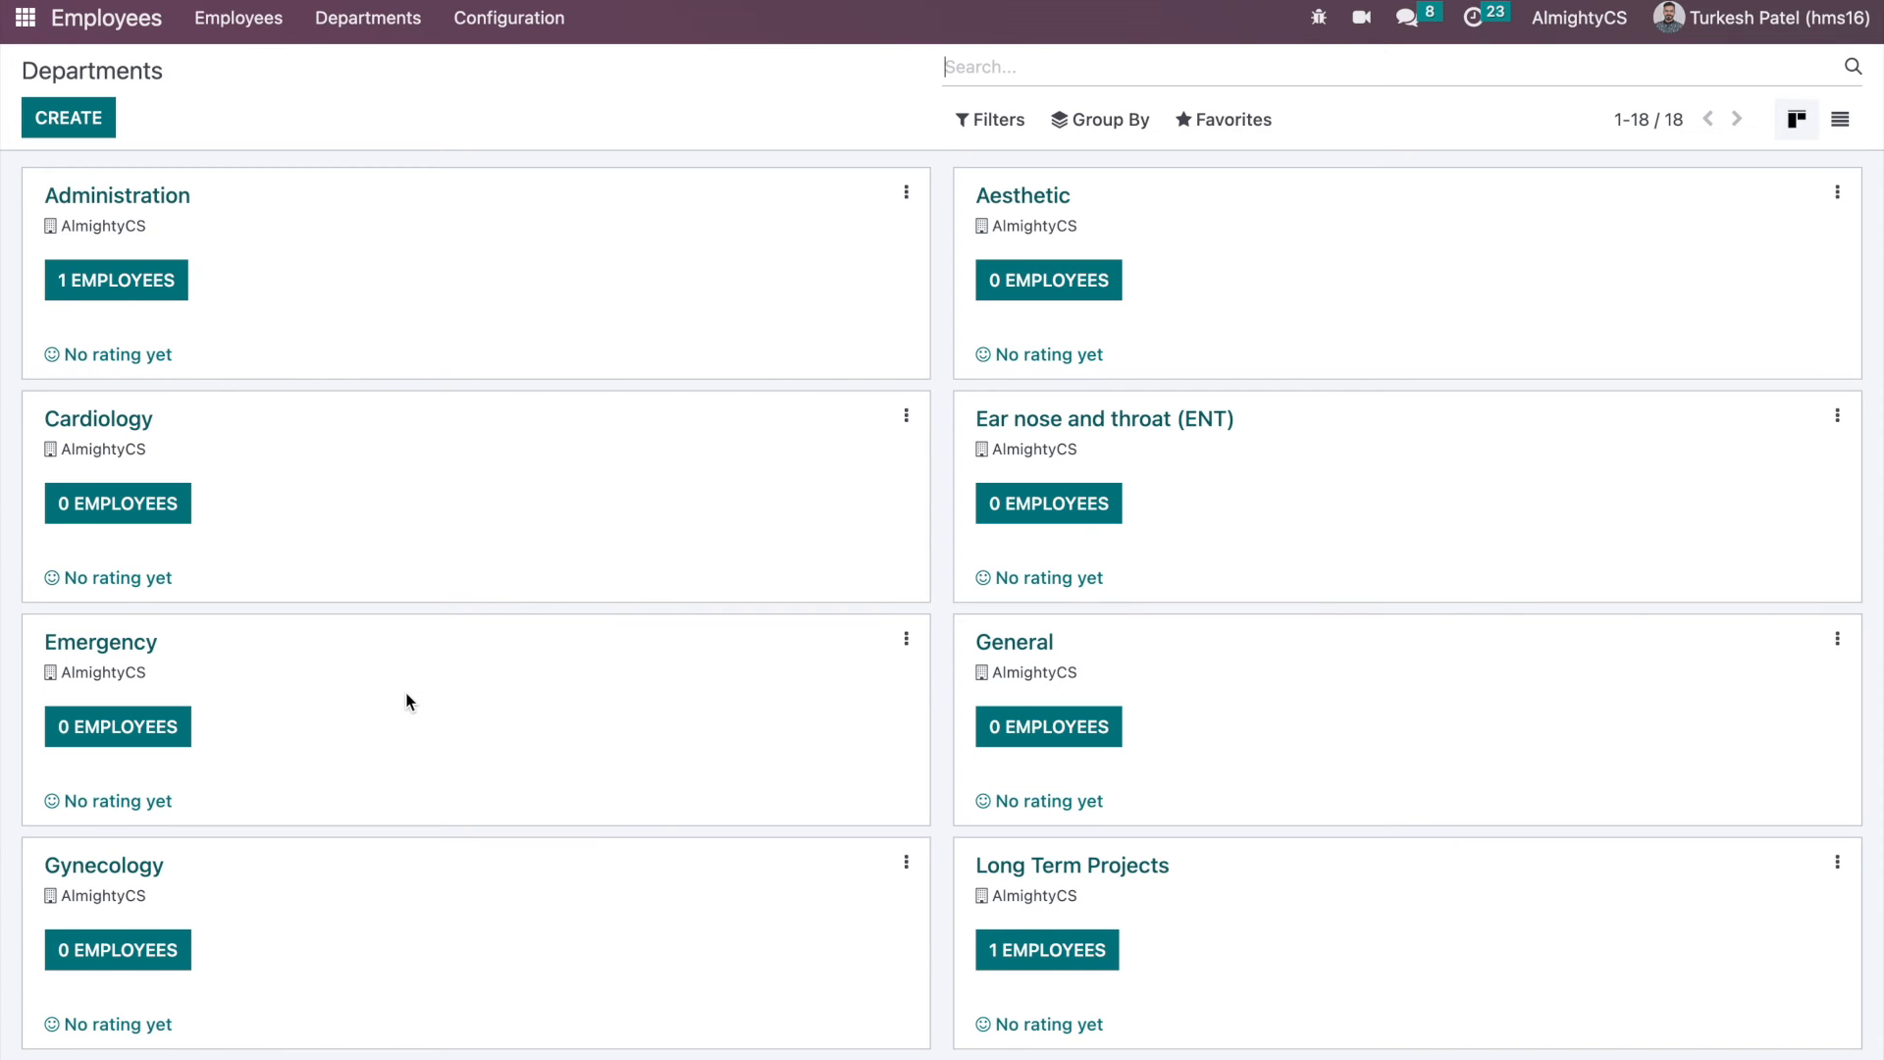
scroll(409, 702, down, 2)
scroll(408, 703, down, 5)
scroll(408, 703, up, 8)
- Open the Aesthetic department's configuration and point out its Patient Department option and online appointment settings
click(1837, 192)
click(1737, 269)
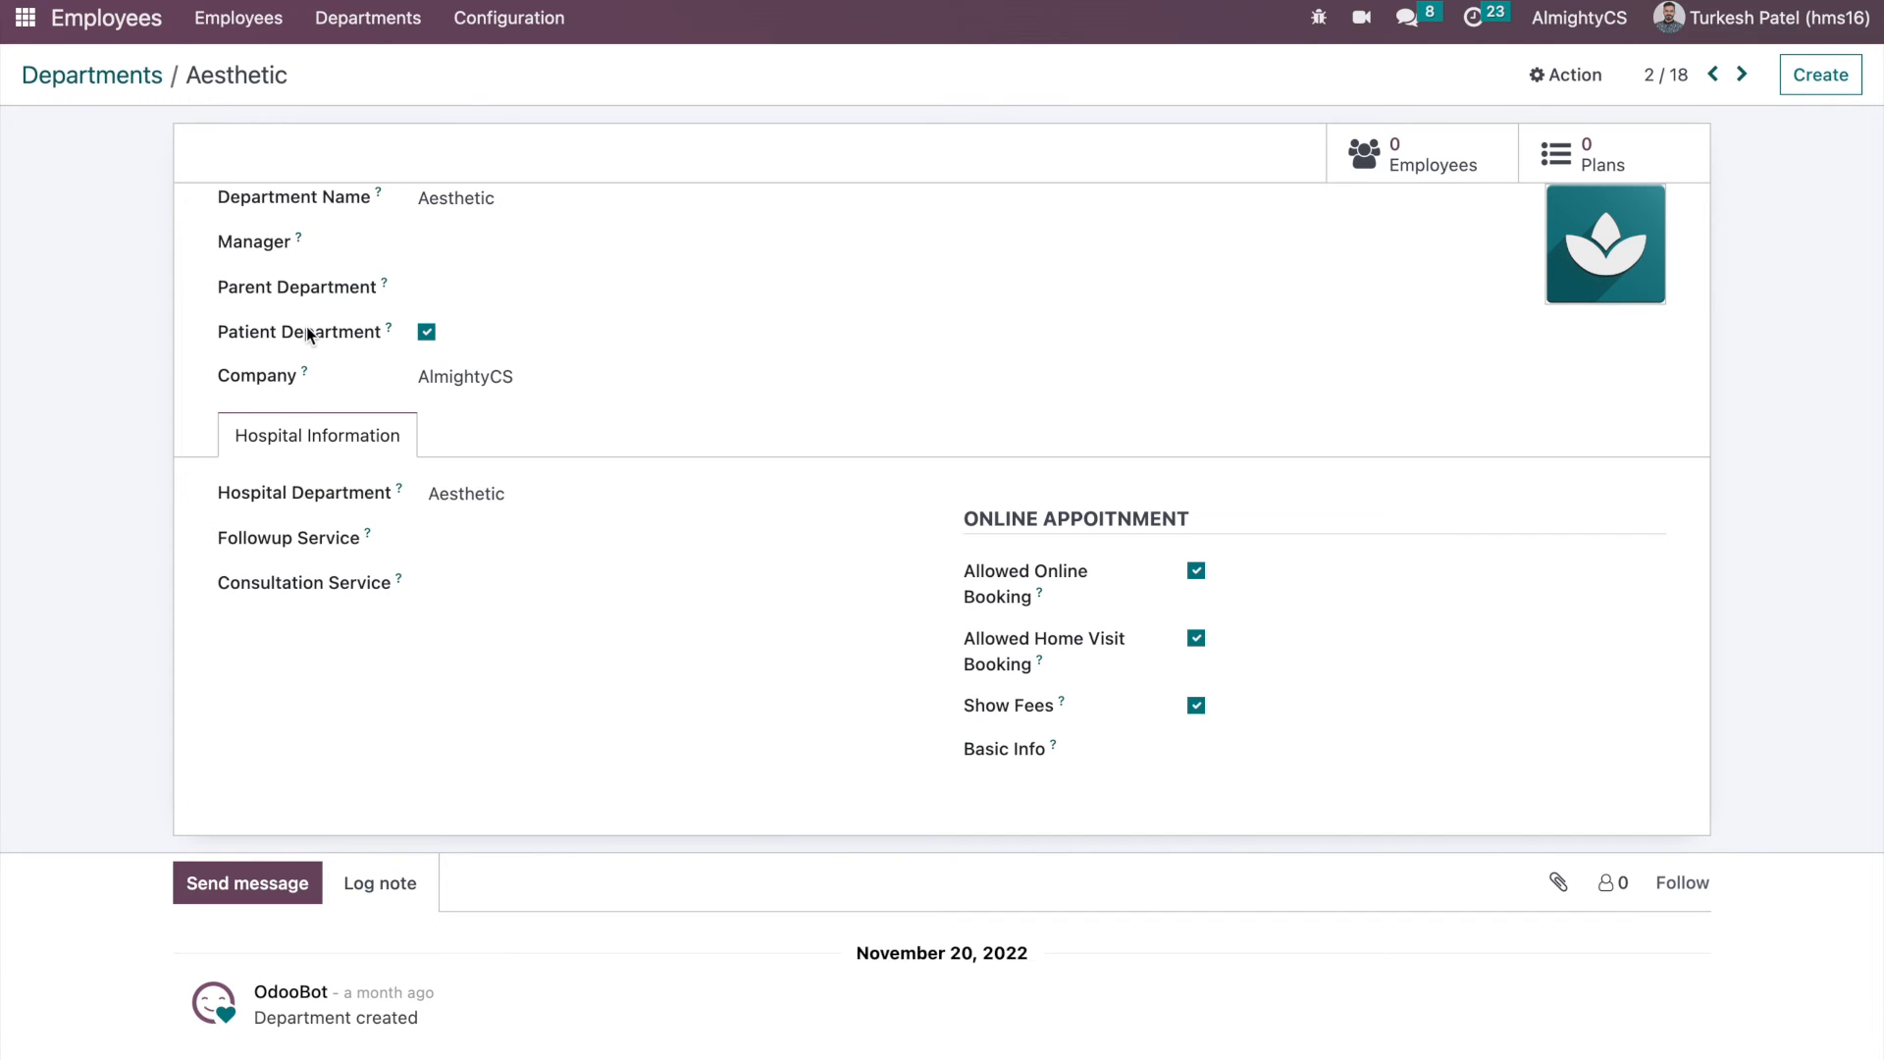
click(276, 335)
click(275, 337)
triple_click(1006, 521)
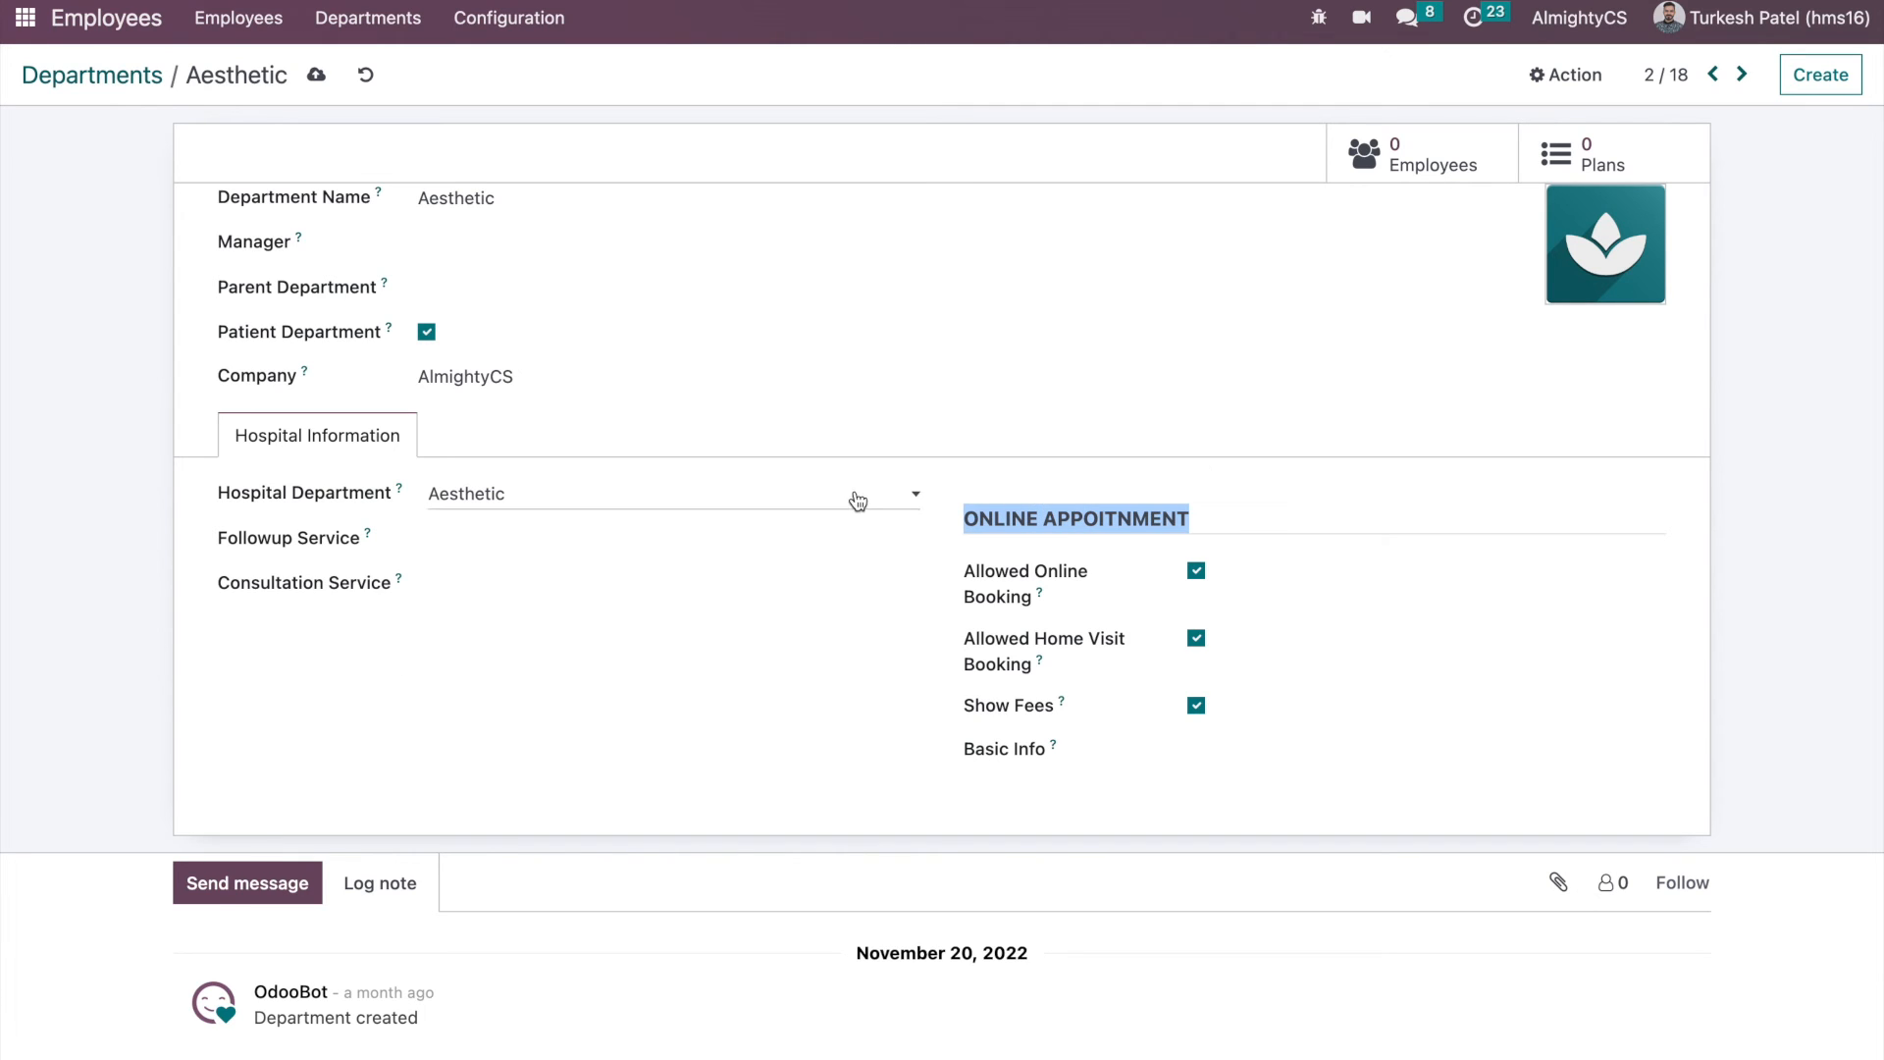
- Switch to the Patient app and view the favorites and filter options of the patient list
click(23, 21)
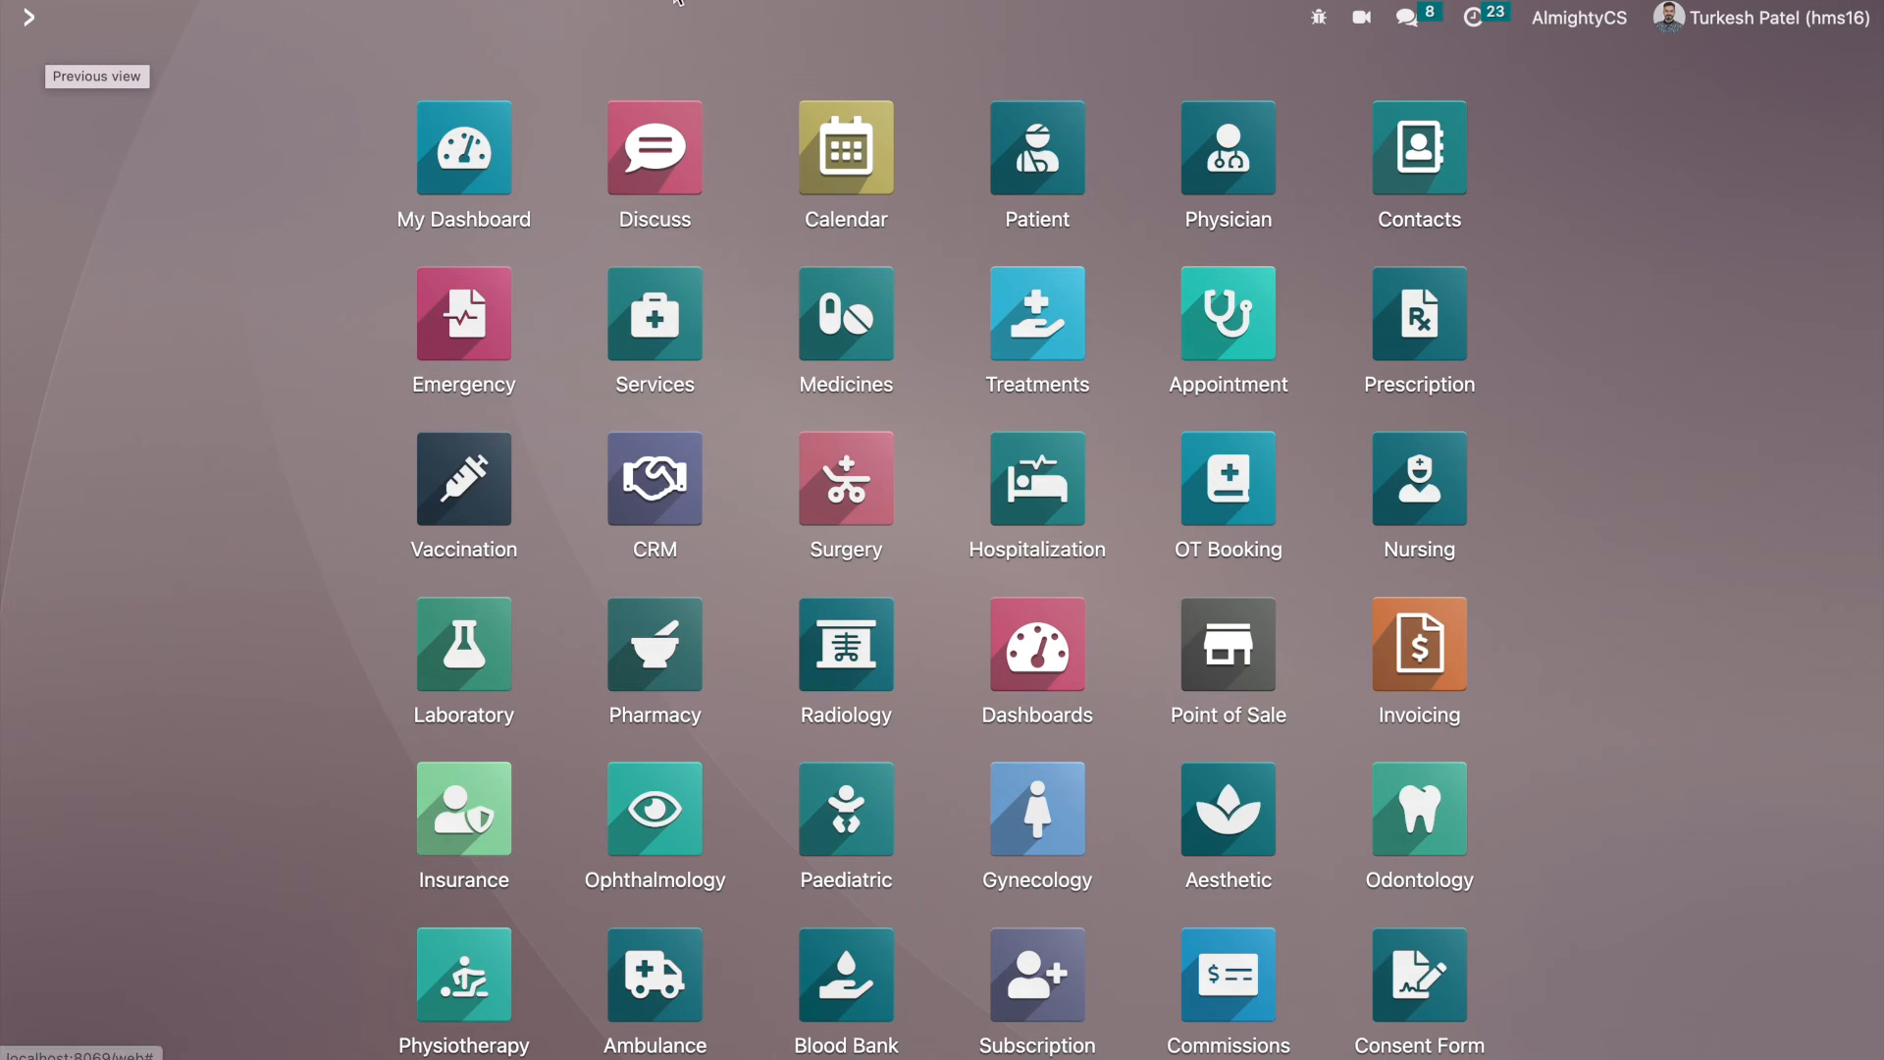
click(998, 109)
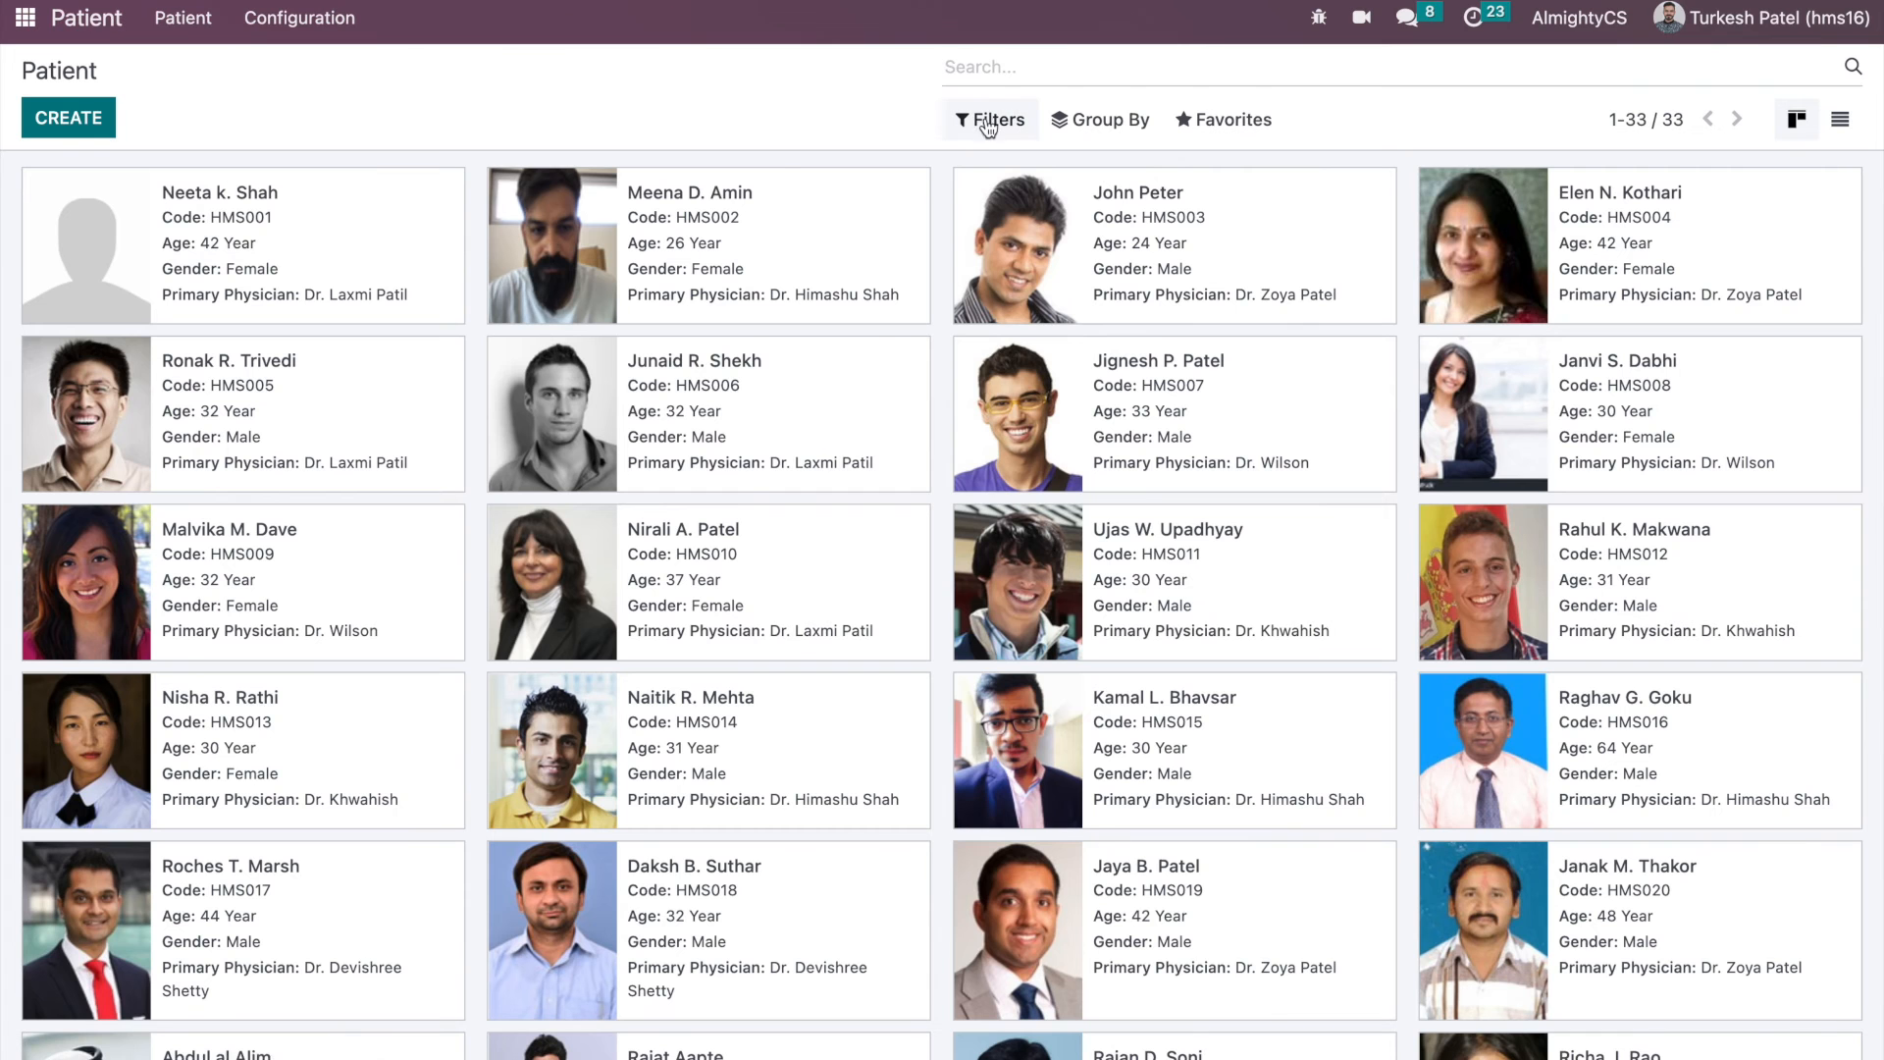
click(1205, 125)
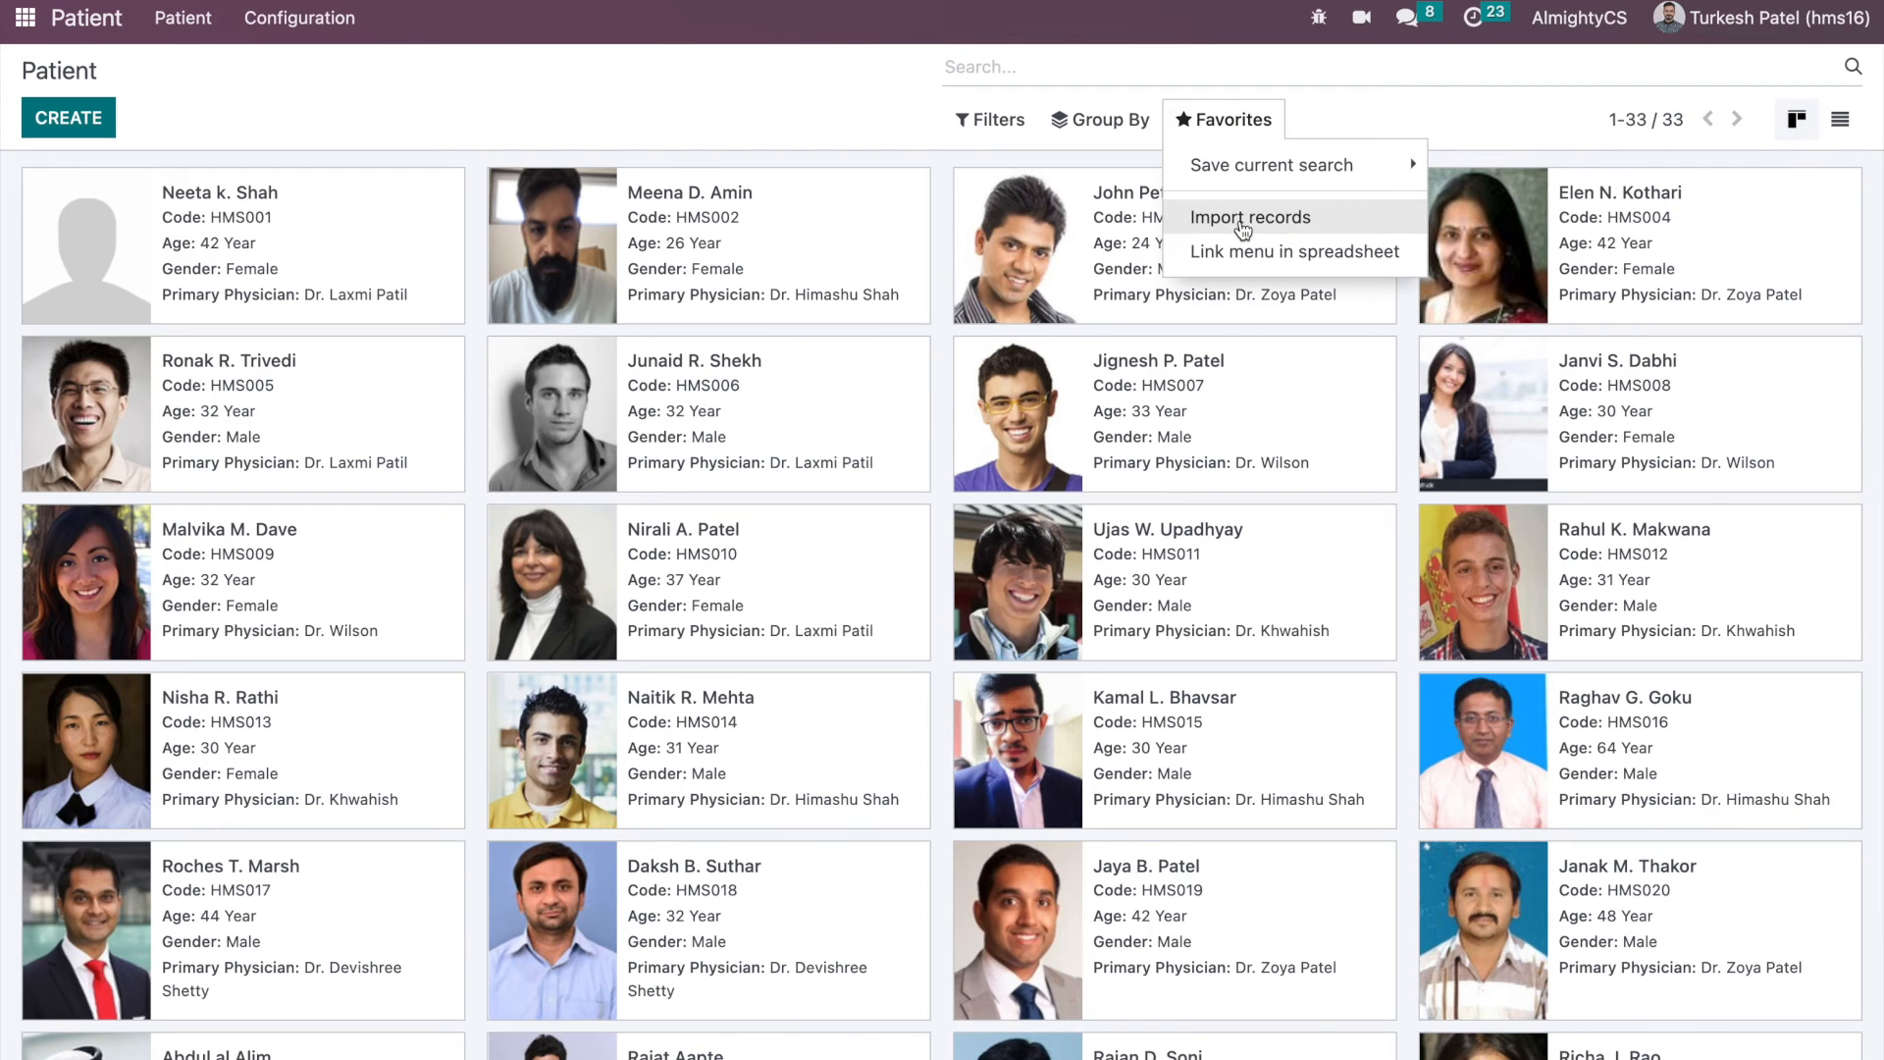
click(990, 119)
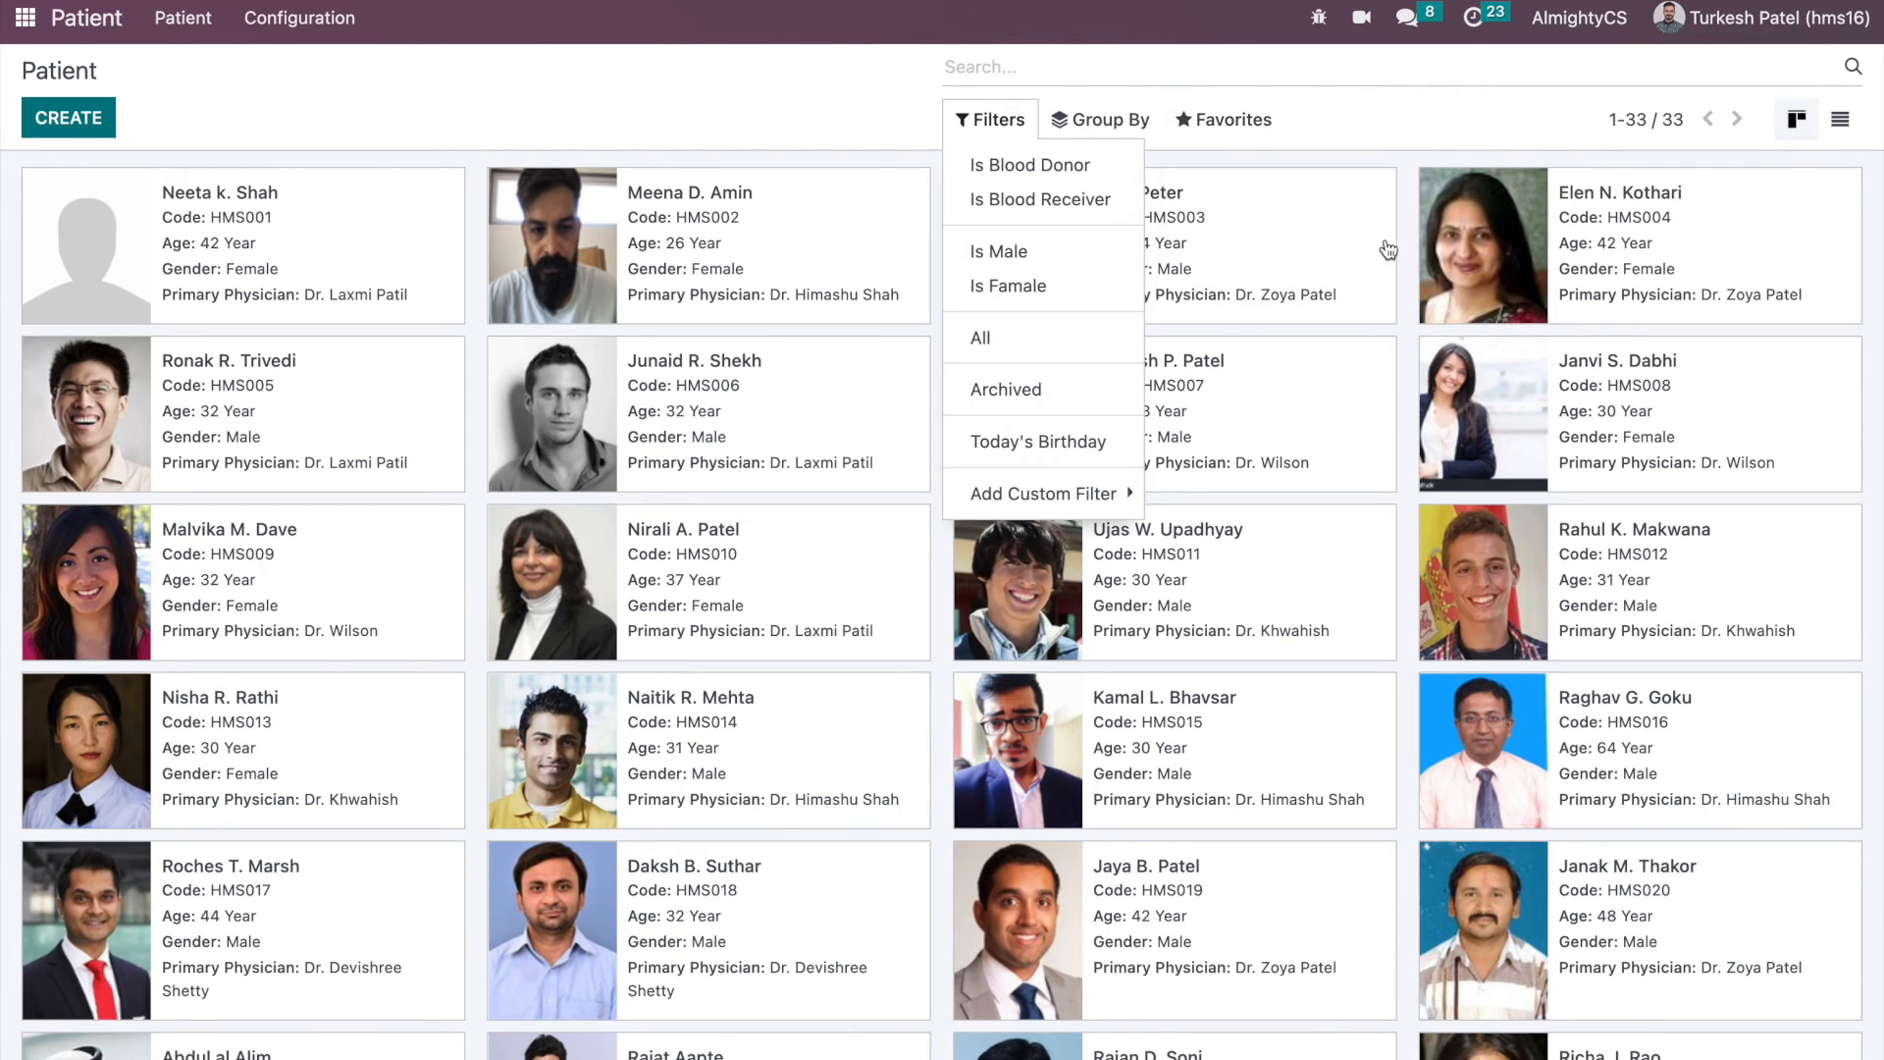
- Open the HMS settings and review the patient, patient procedure and appointment sections
click(14, 24)
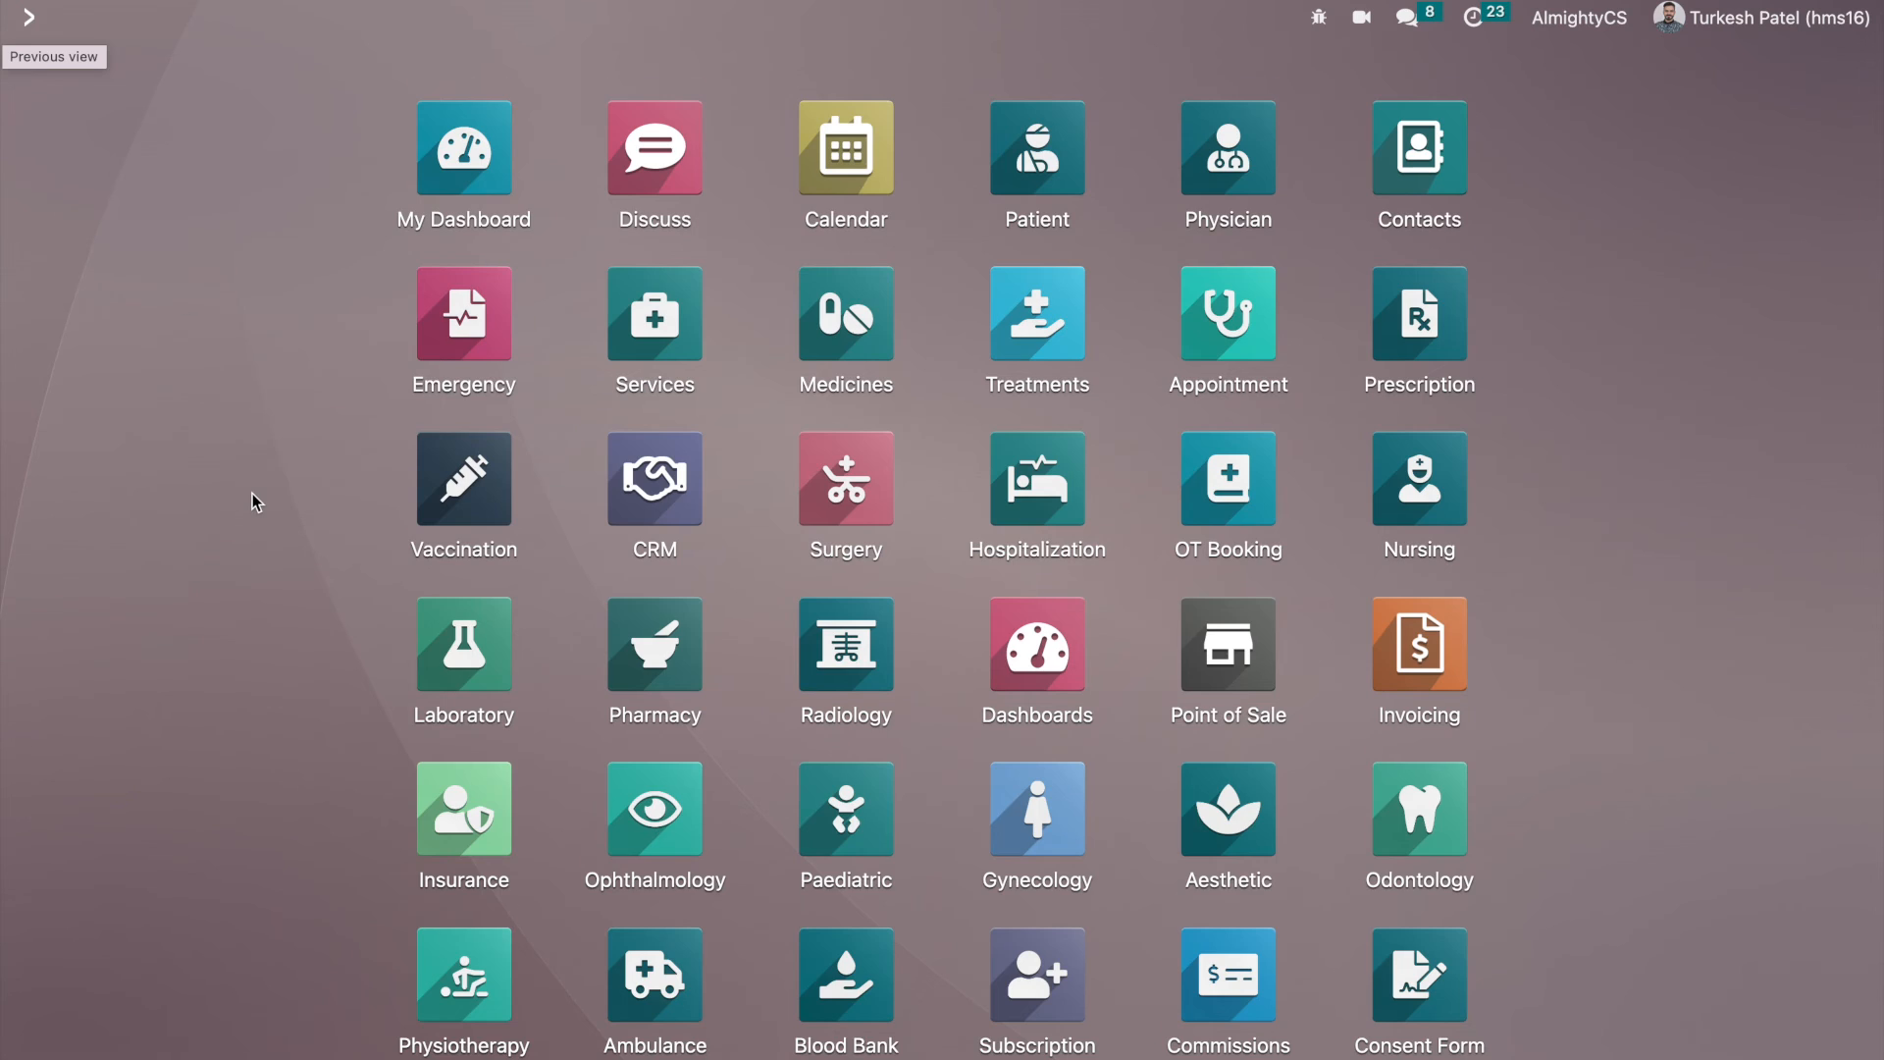
scroll(252, 496, down, 5)
click(1420, 962)
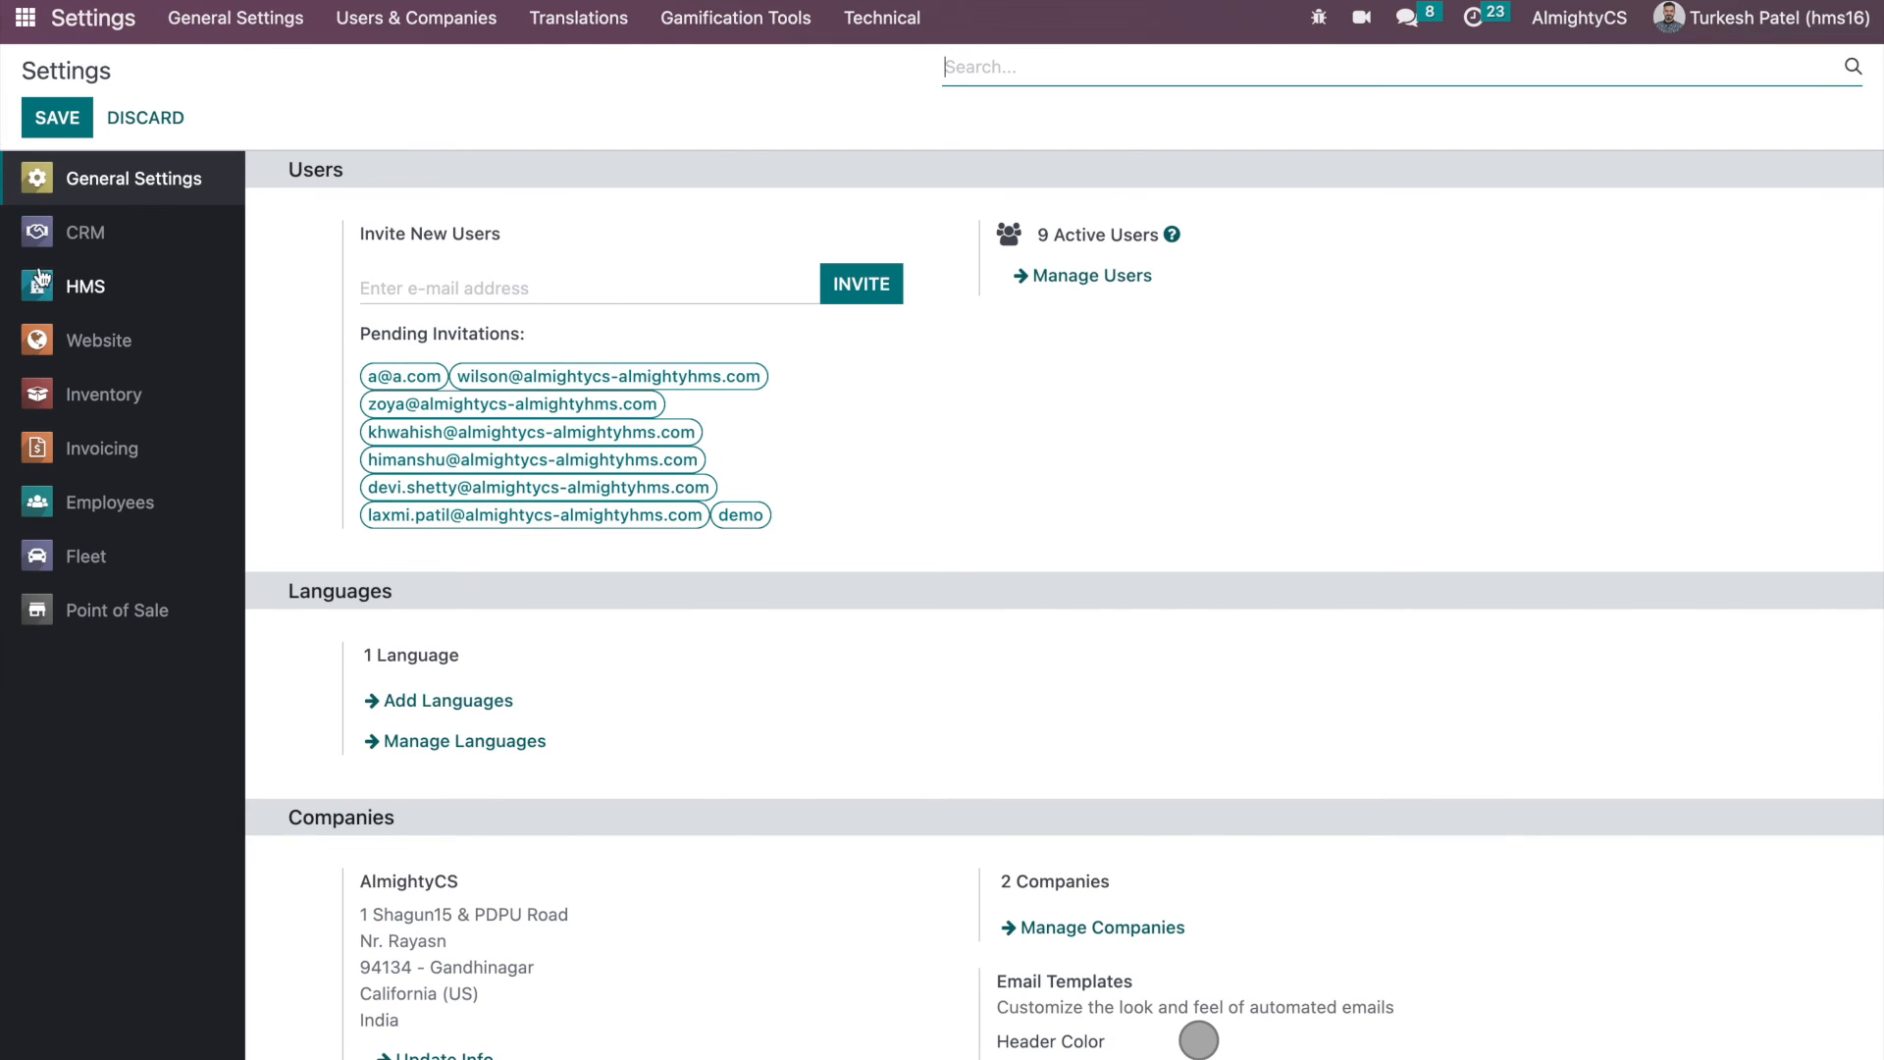
click(41, 287)
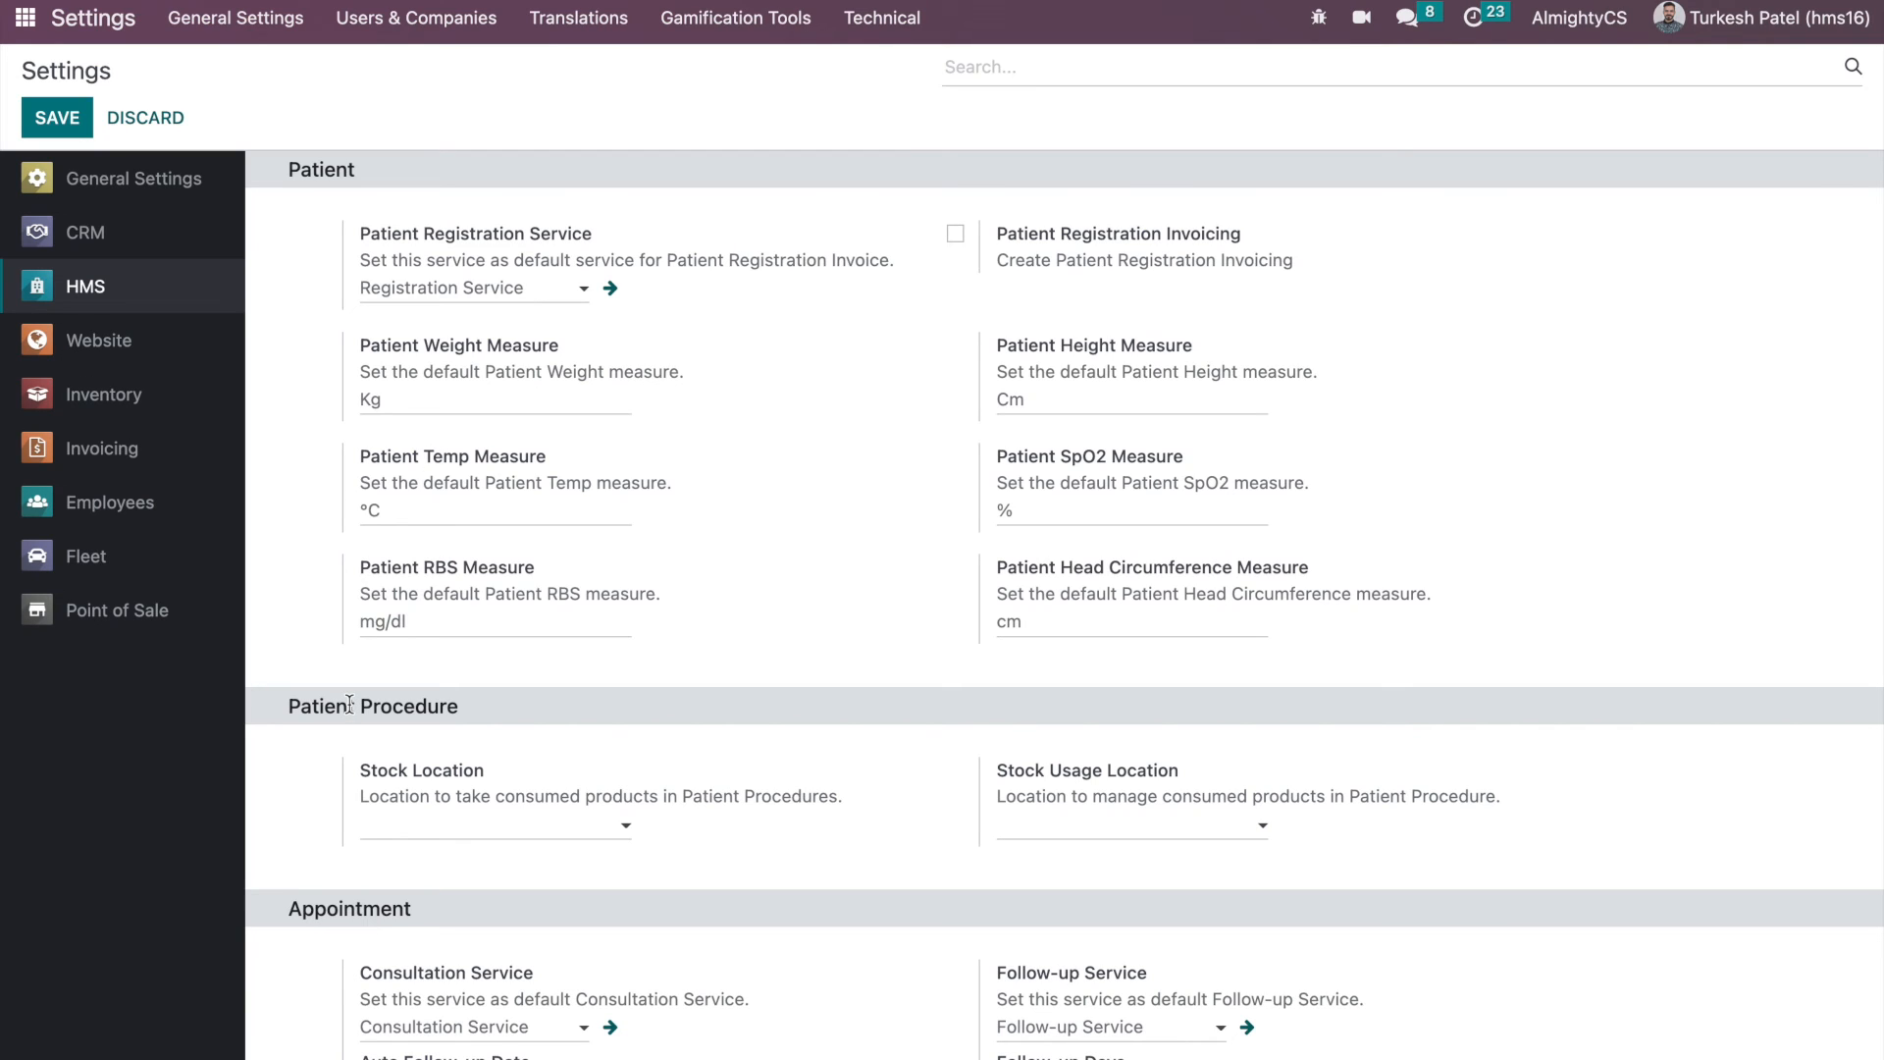
scroll(349, 704, down, 3)
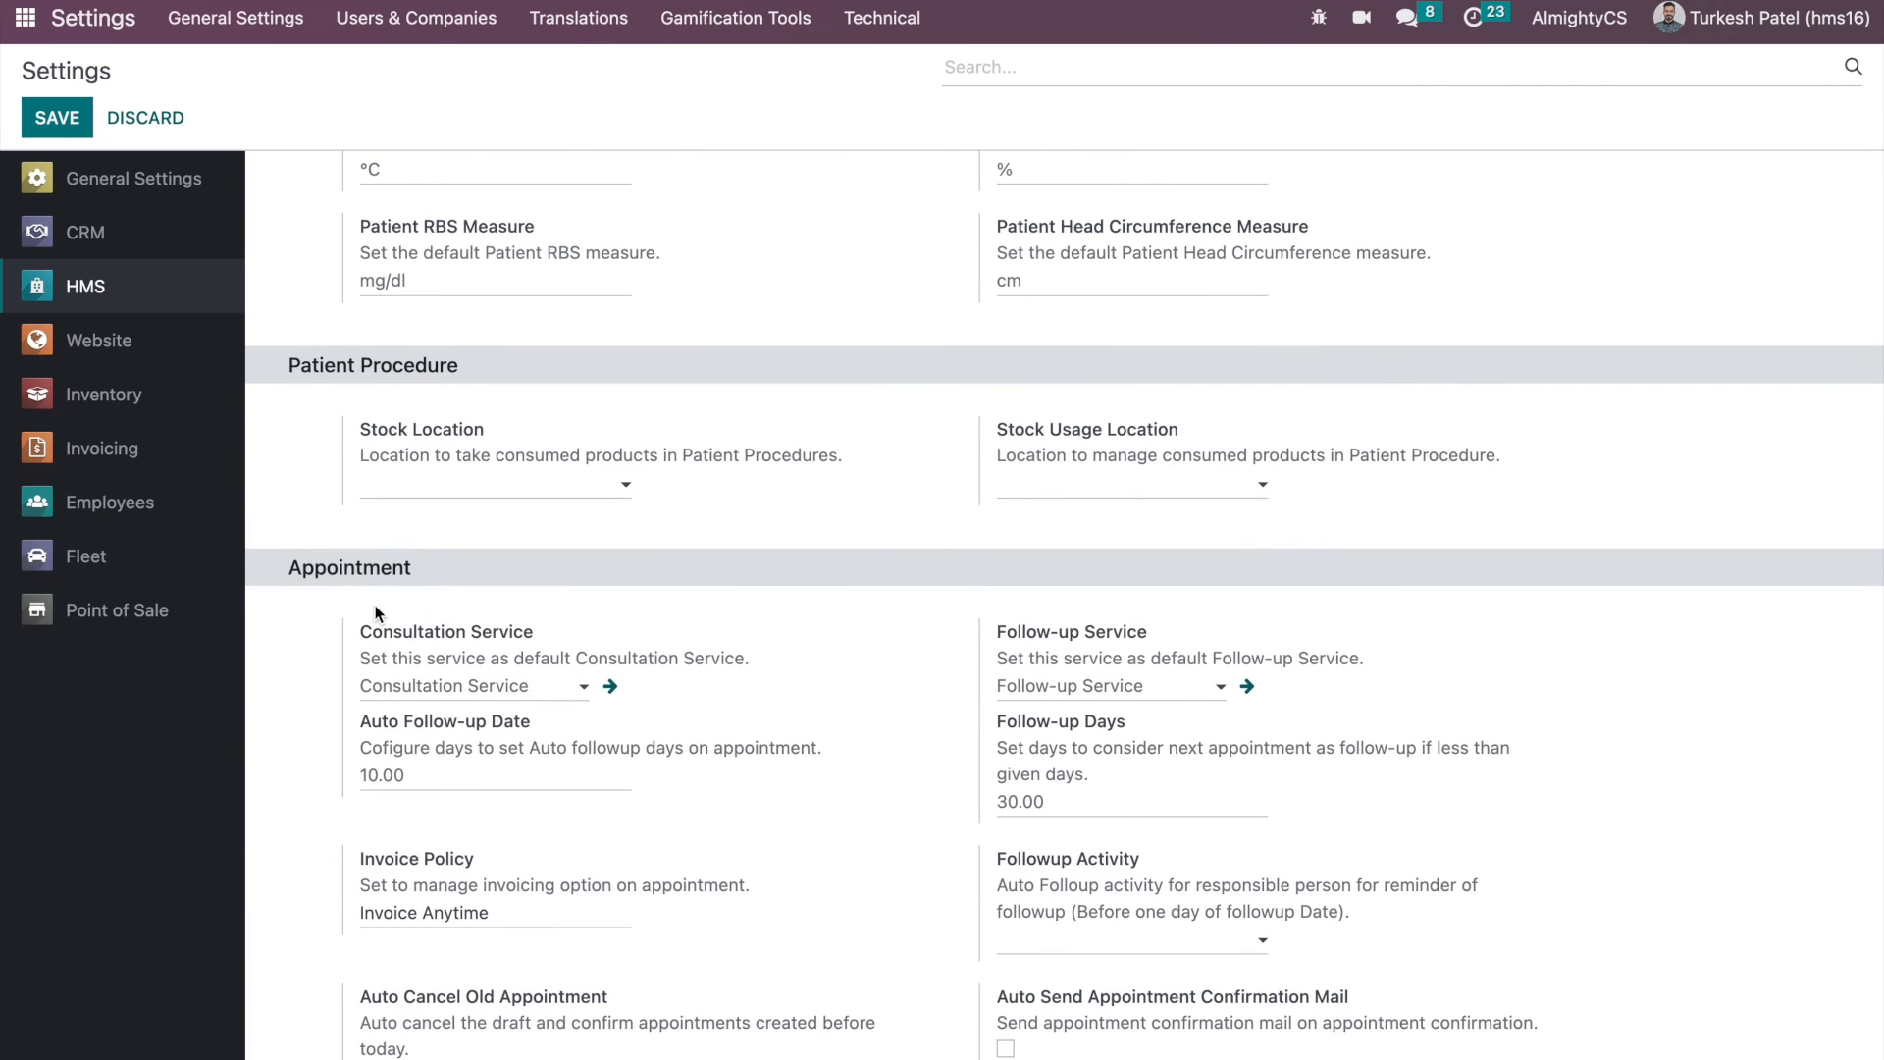
scroll(376, 613, down, 3)
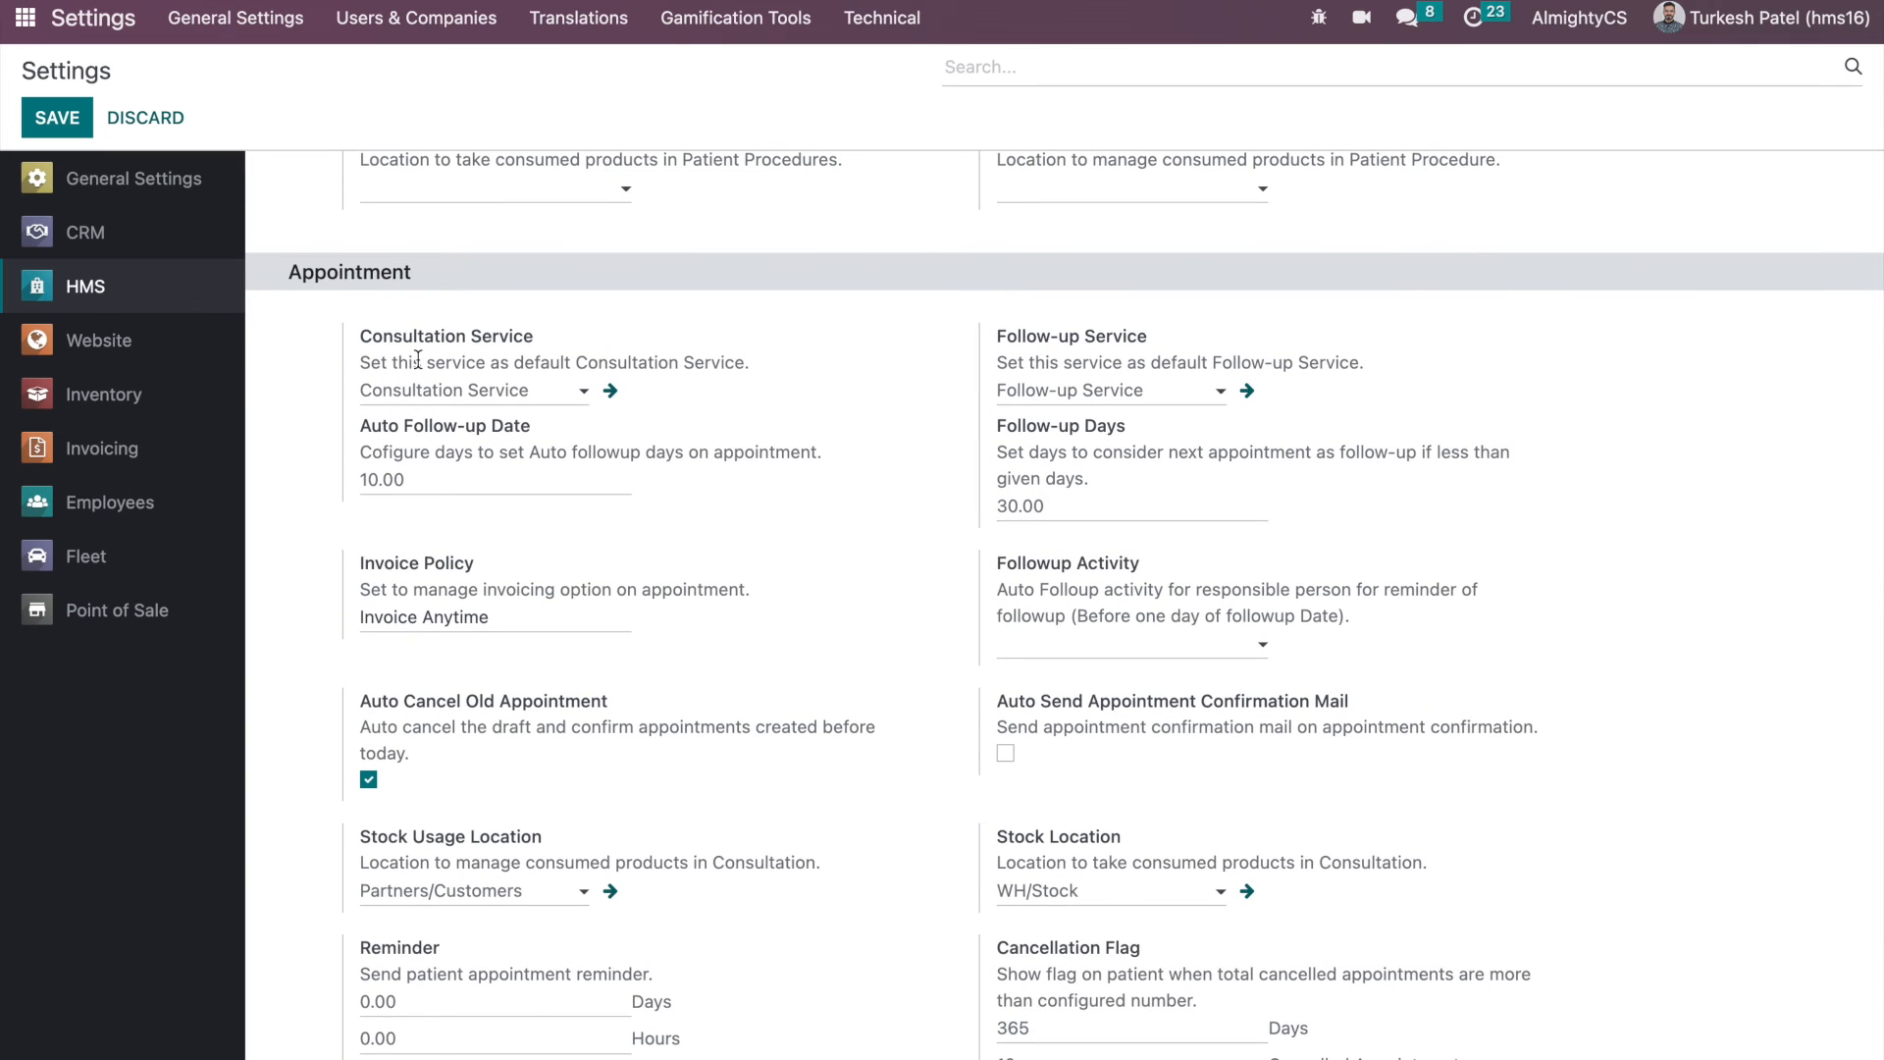
- Point out the Follow-up Days setting and view the available appointment Invoice Policy options, keeping Invoice Anytime
triple_click(1045, 438)
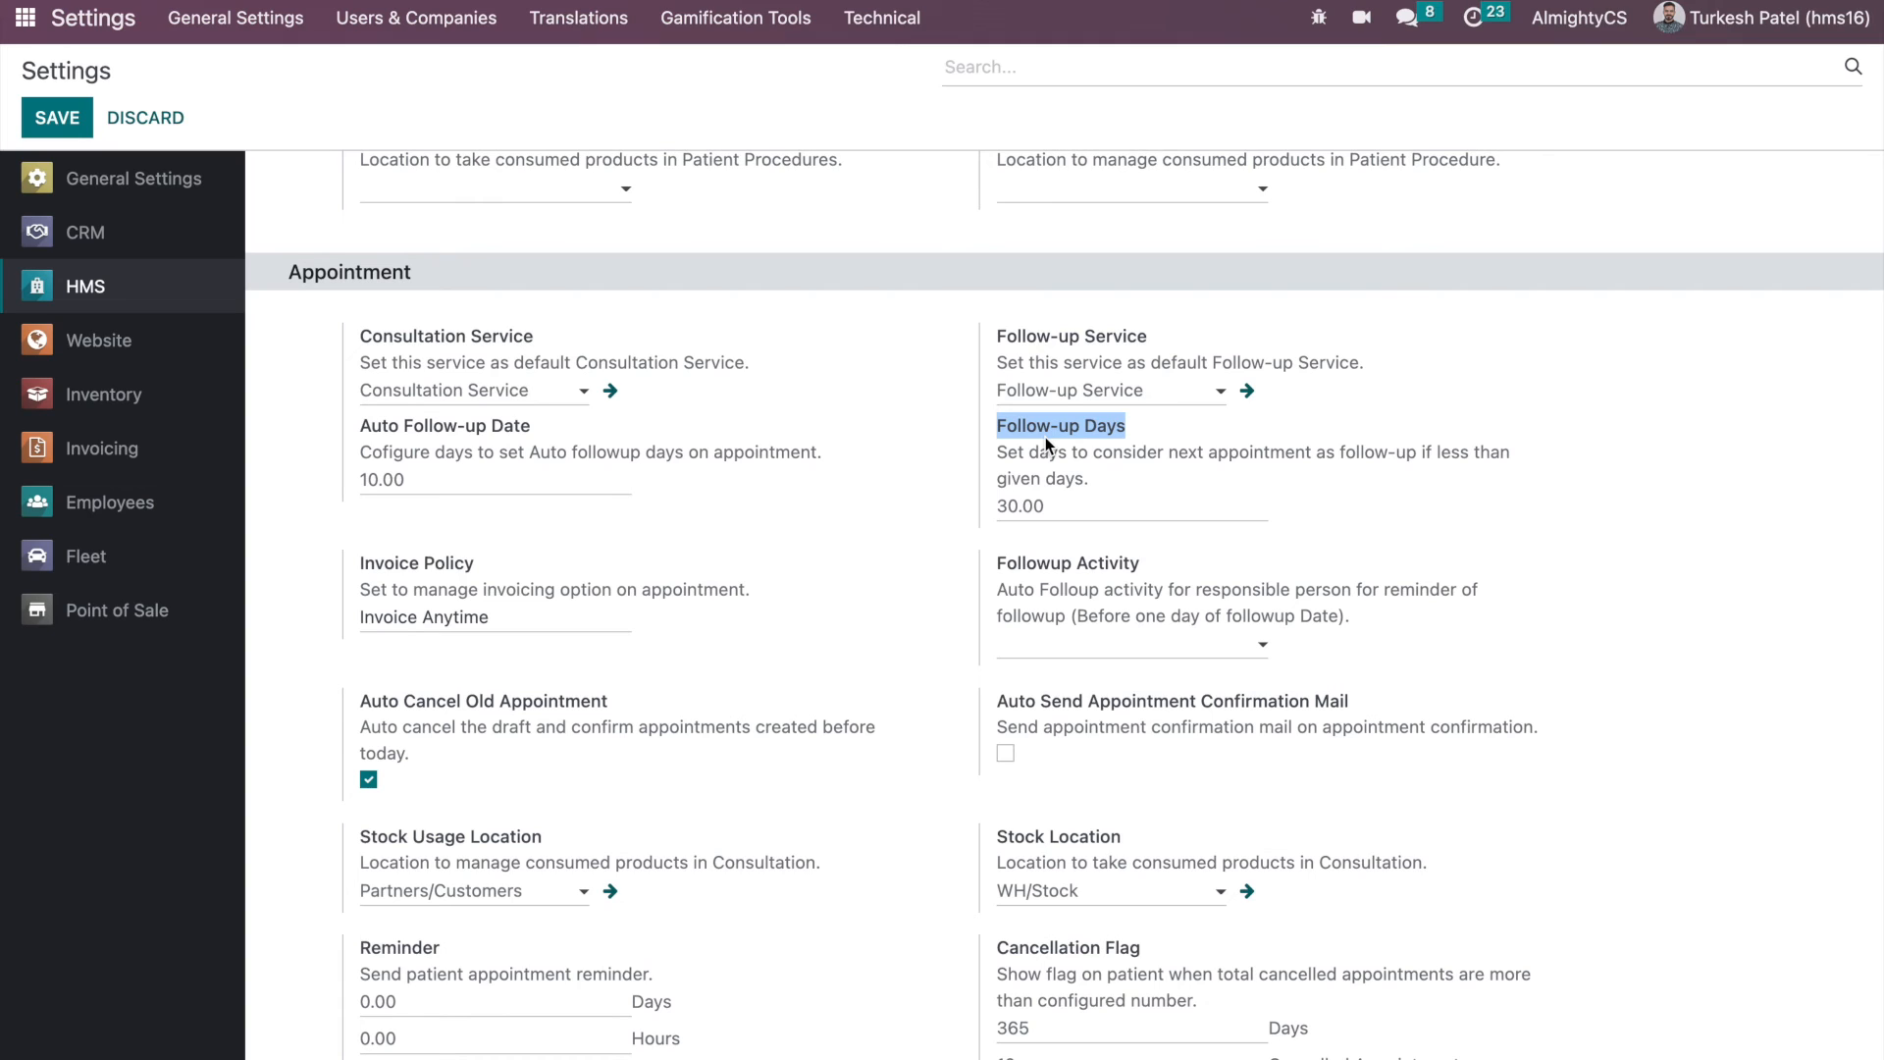
double_click(1030, 505)
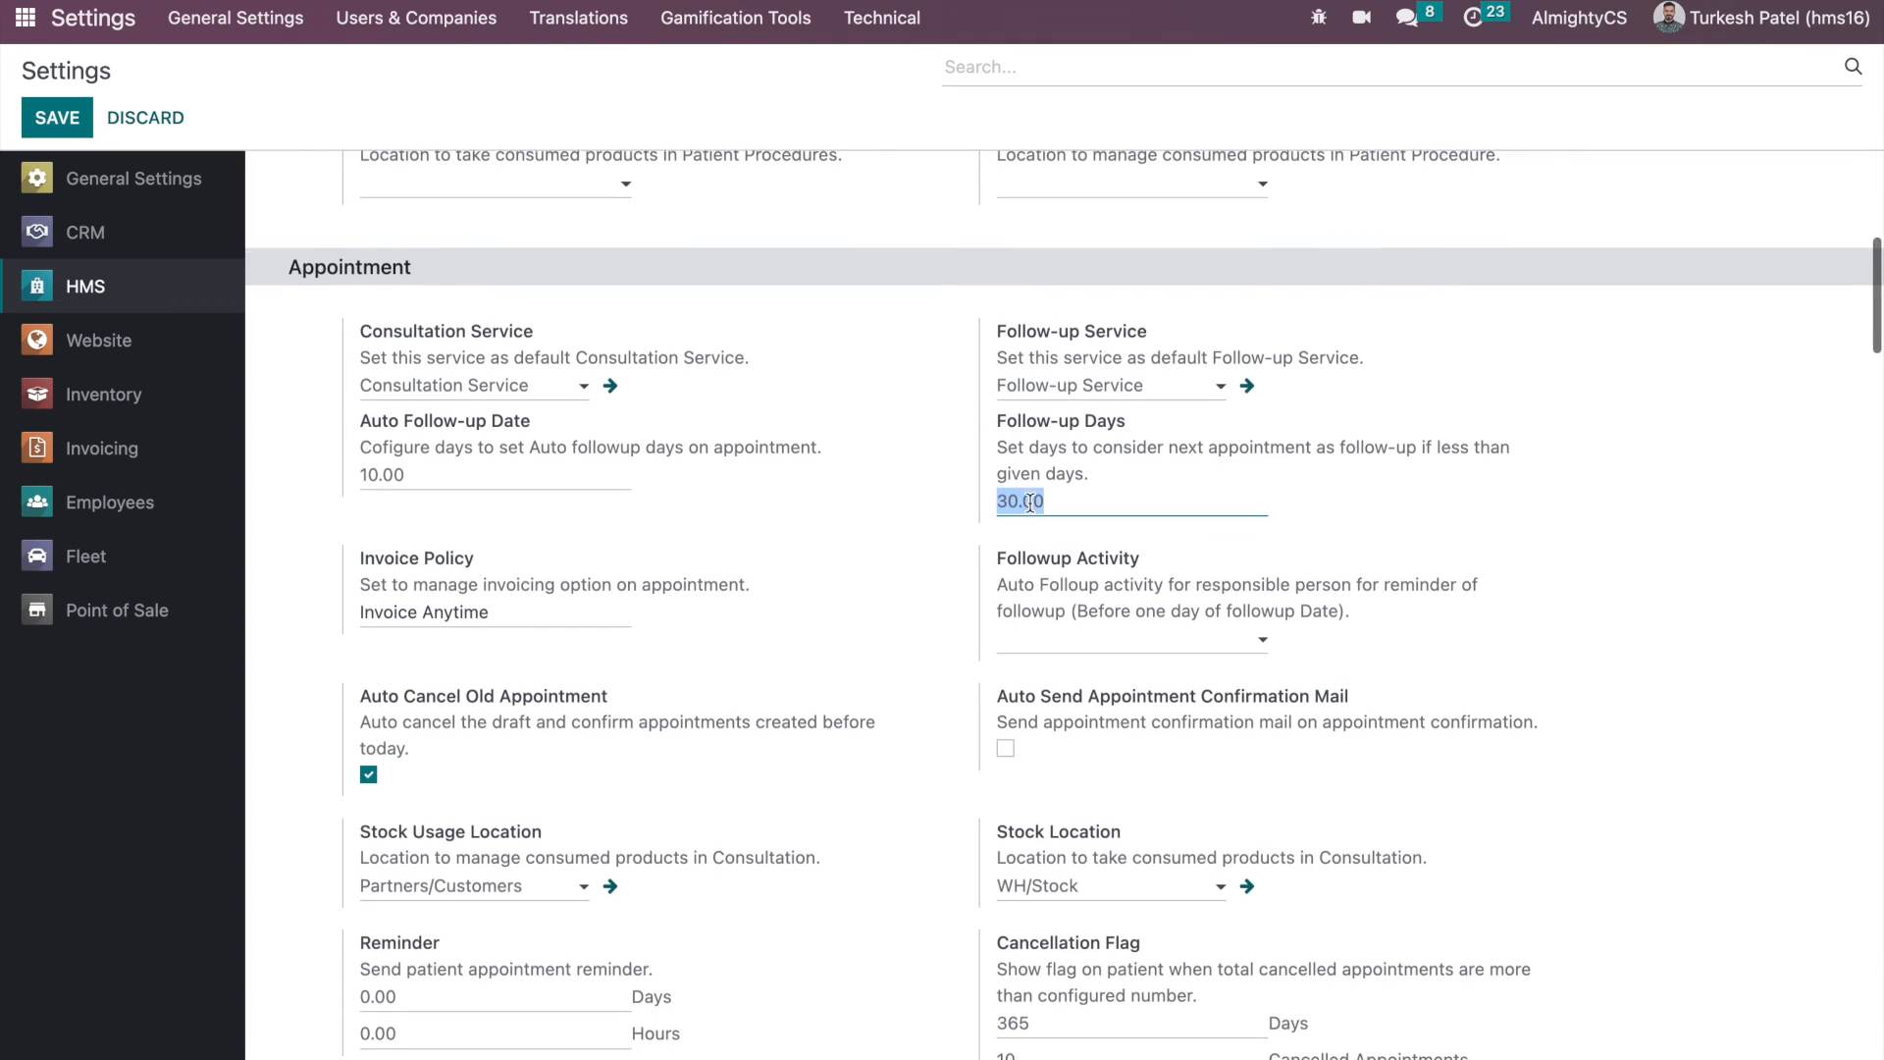
scroll(560, 490, down, 2)
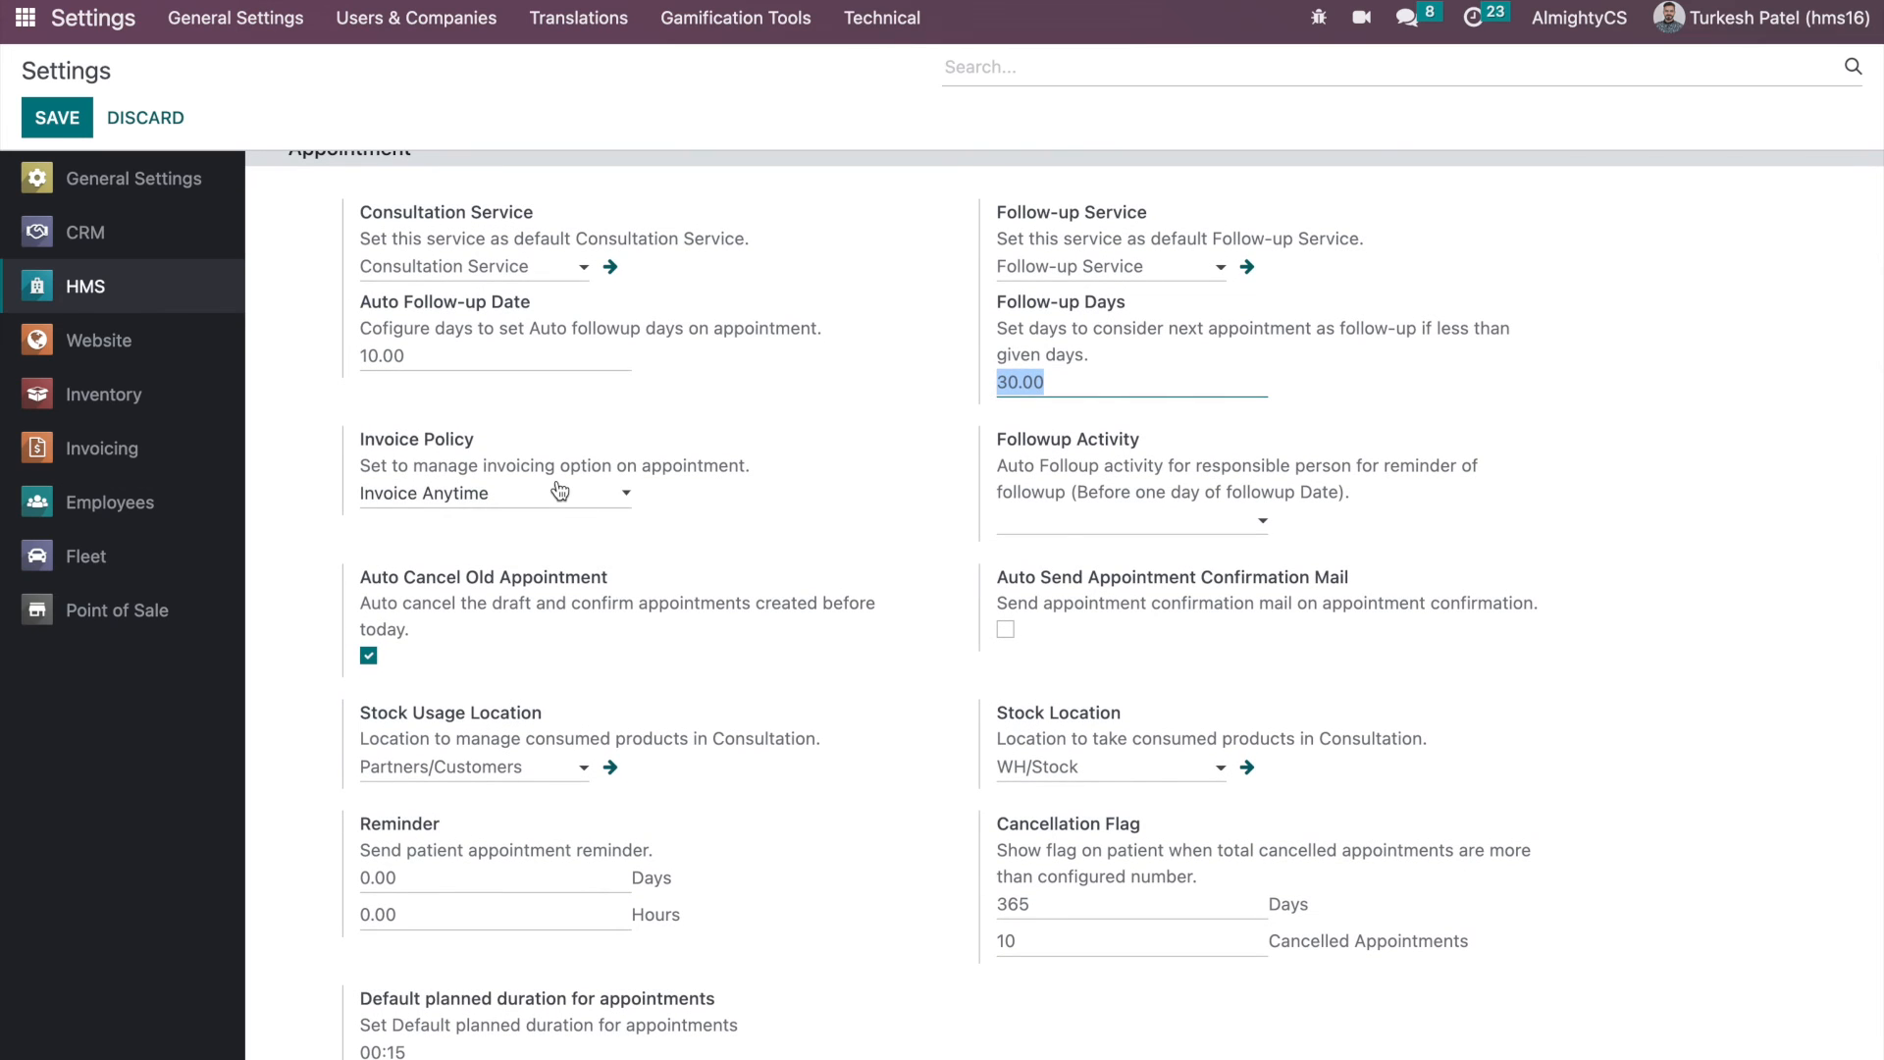
click(559, 491)
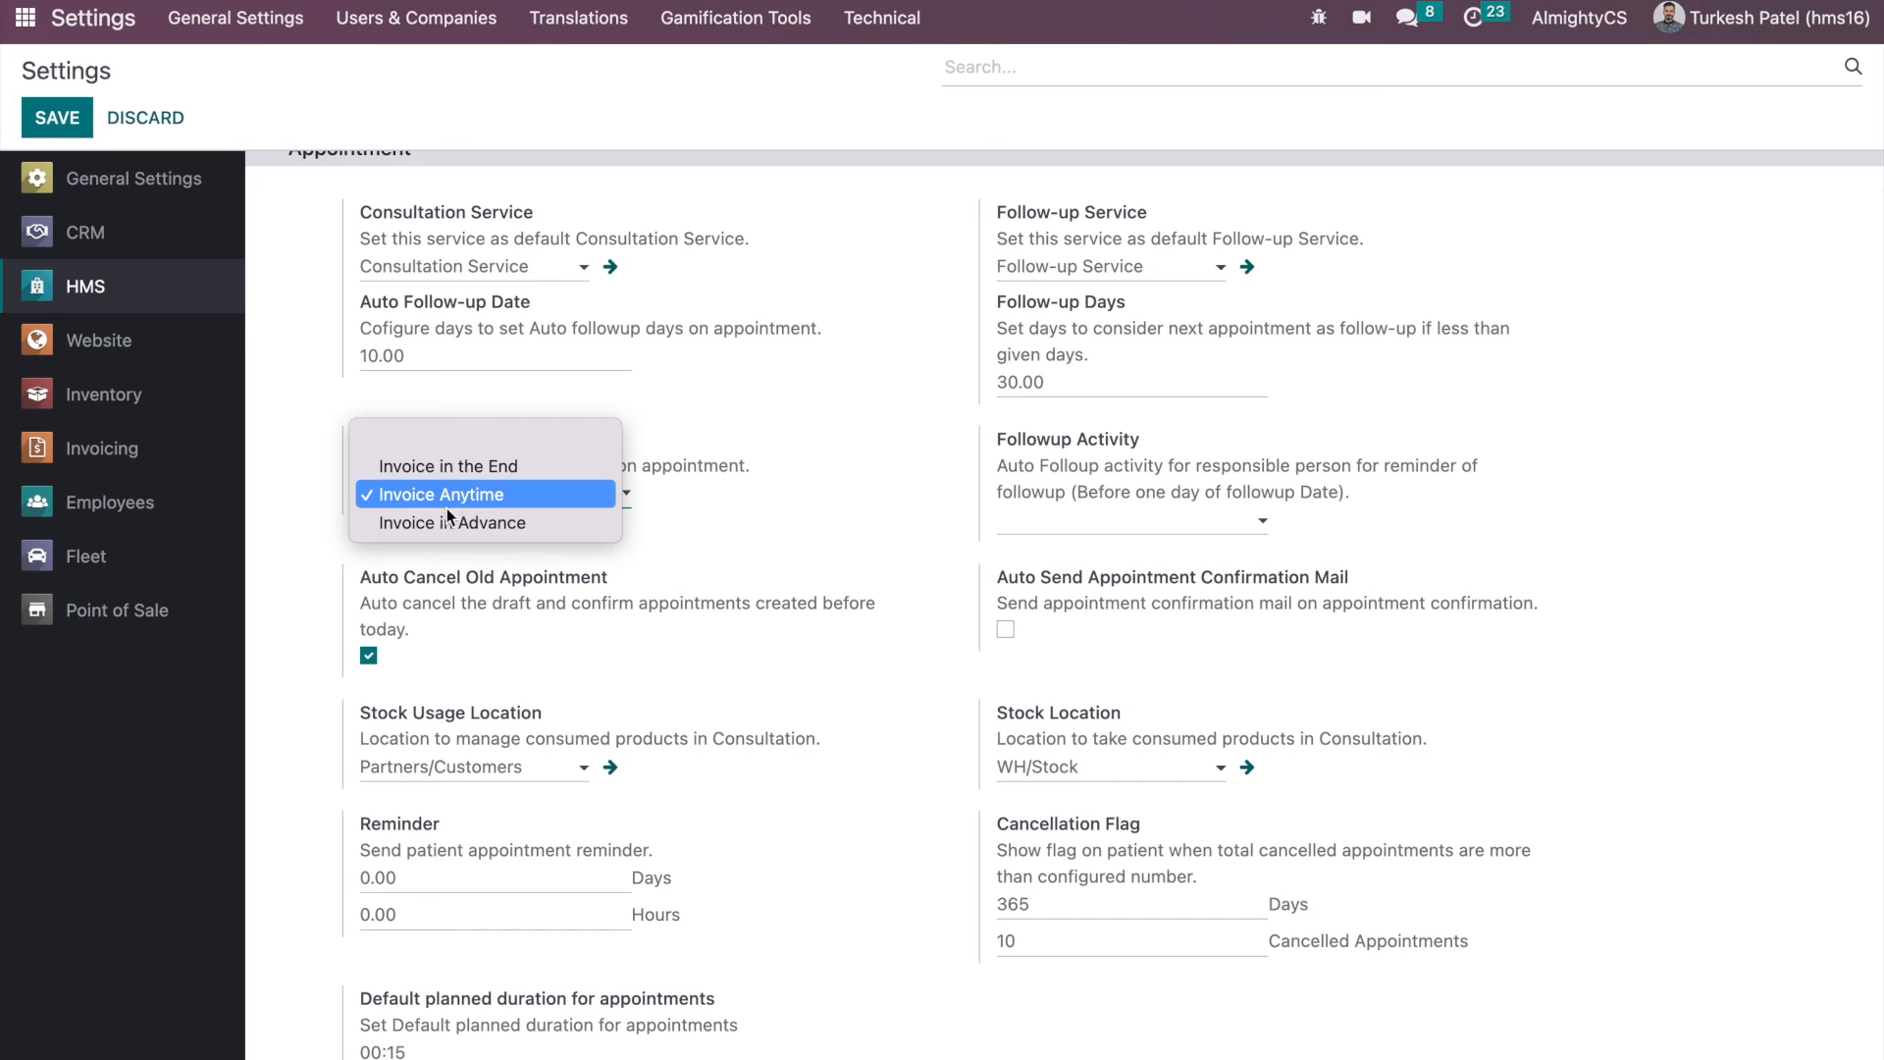
click(888, 541)
- Set the patient appointment reminder to 1 hour in the Appointment settings
scroll(946, 614, down, 3)
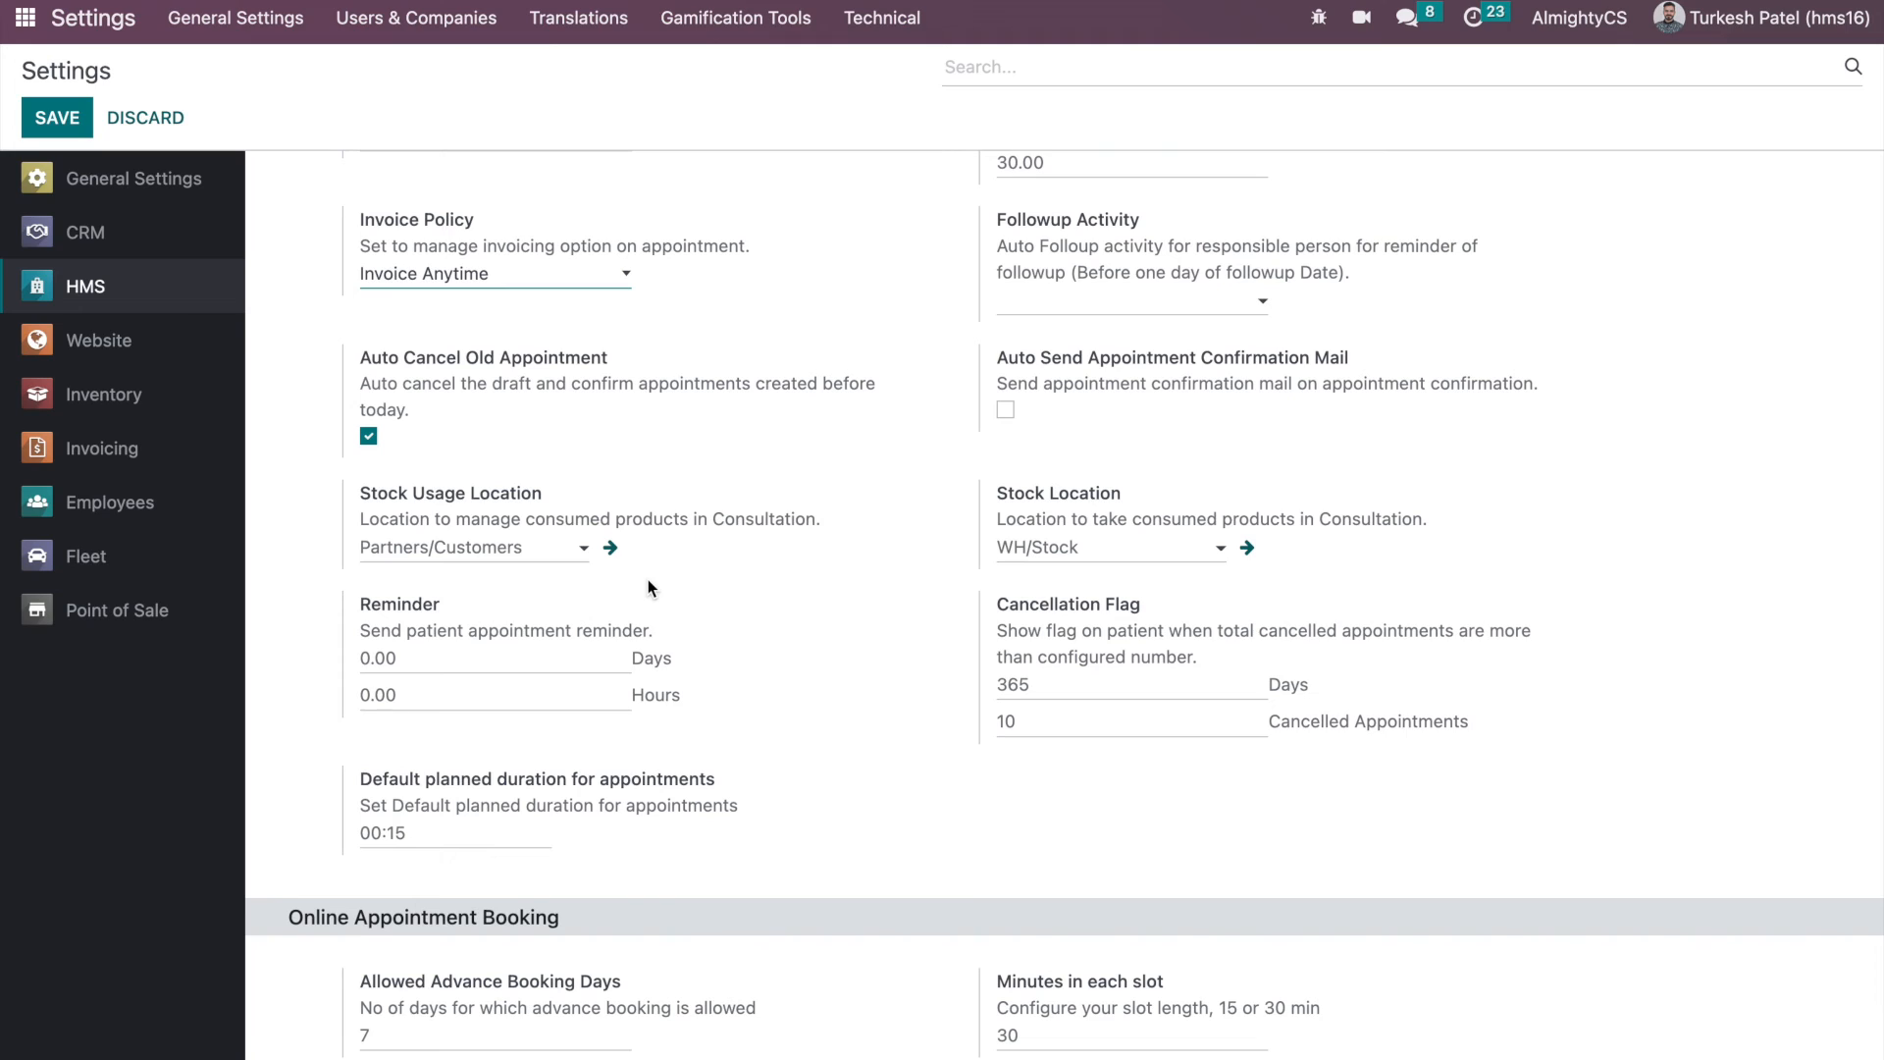
double_click(417, 605)
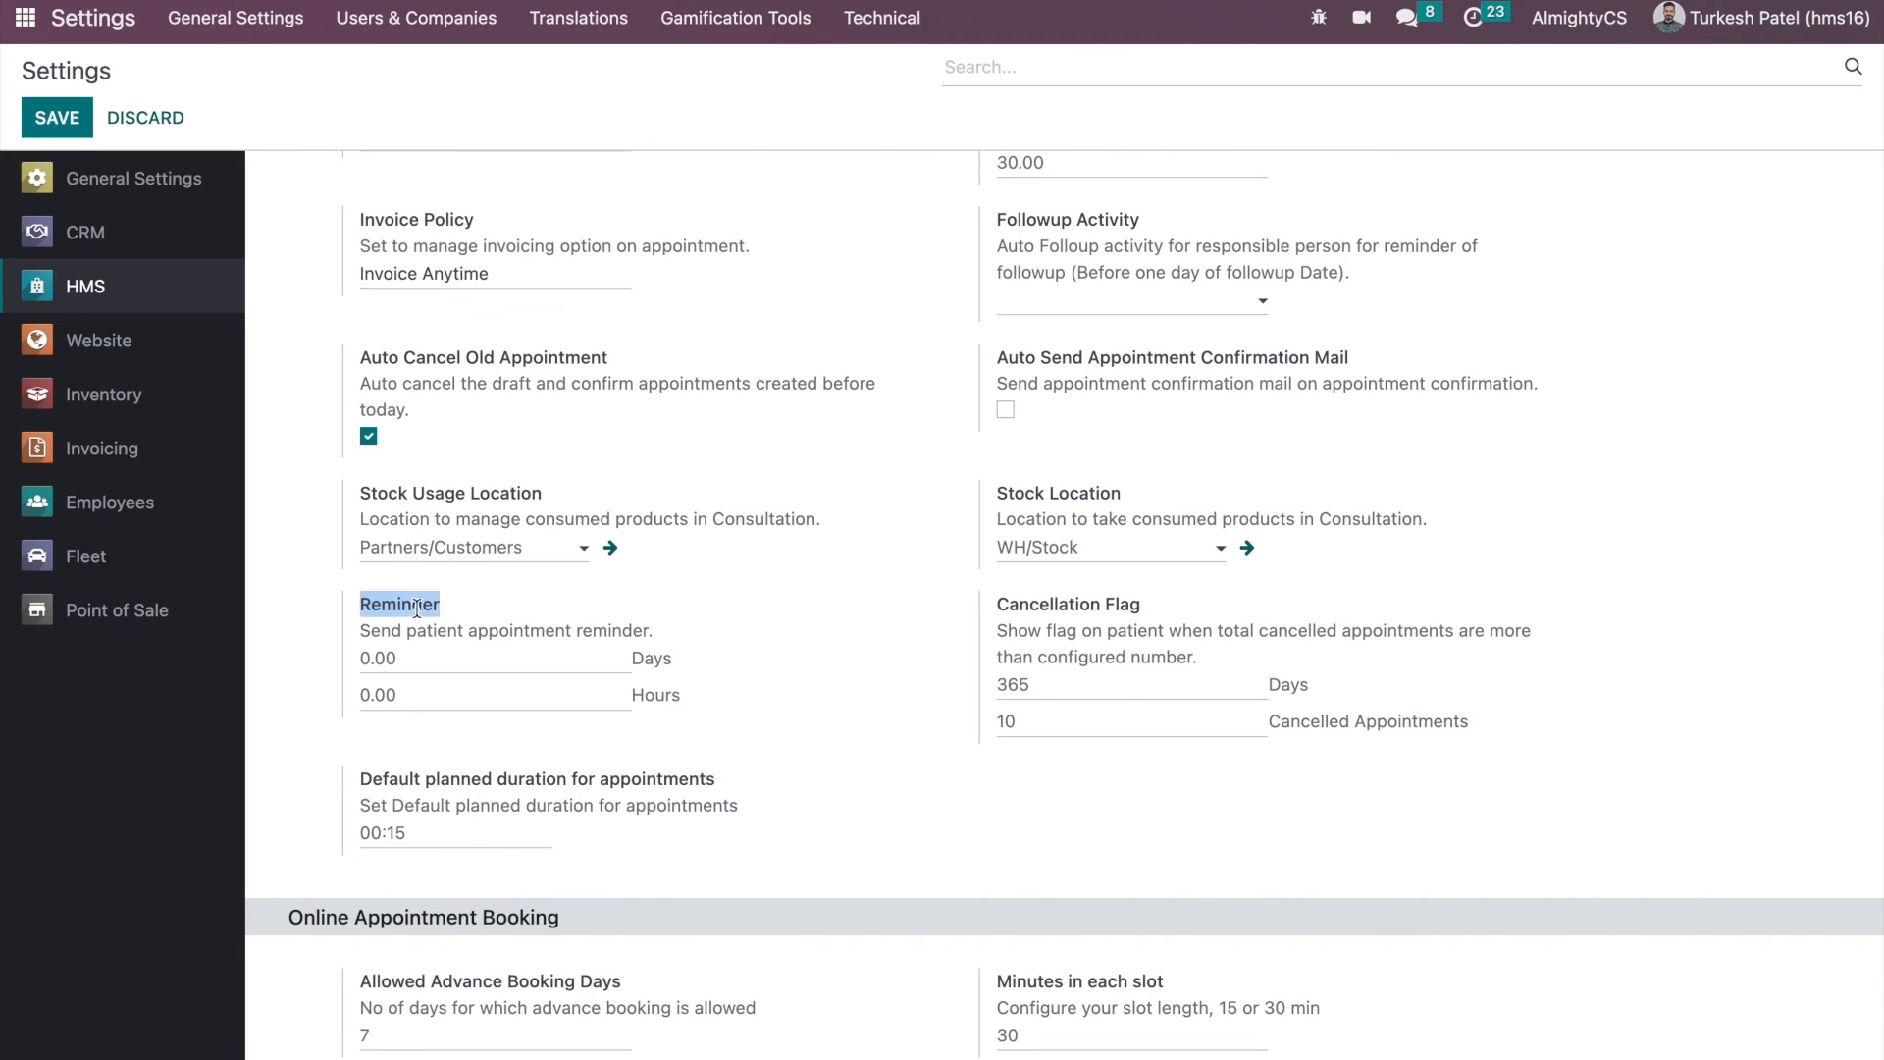
click(427, 660)
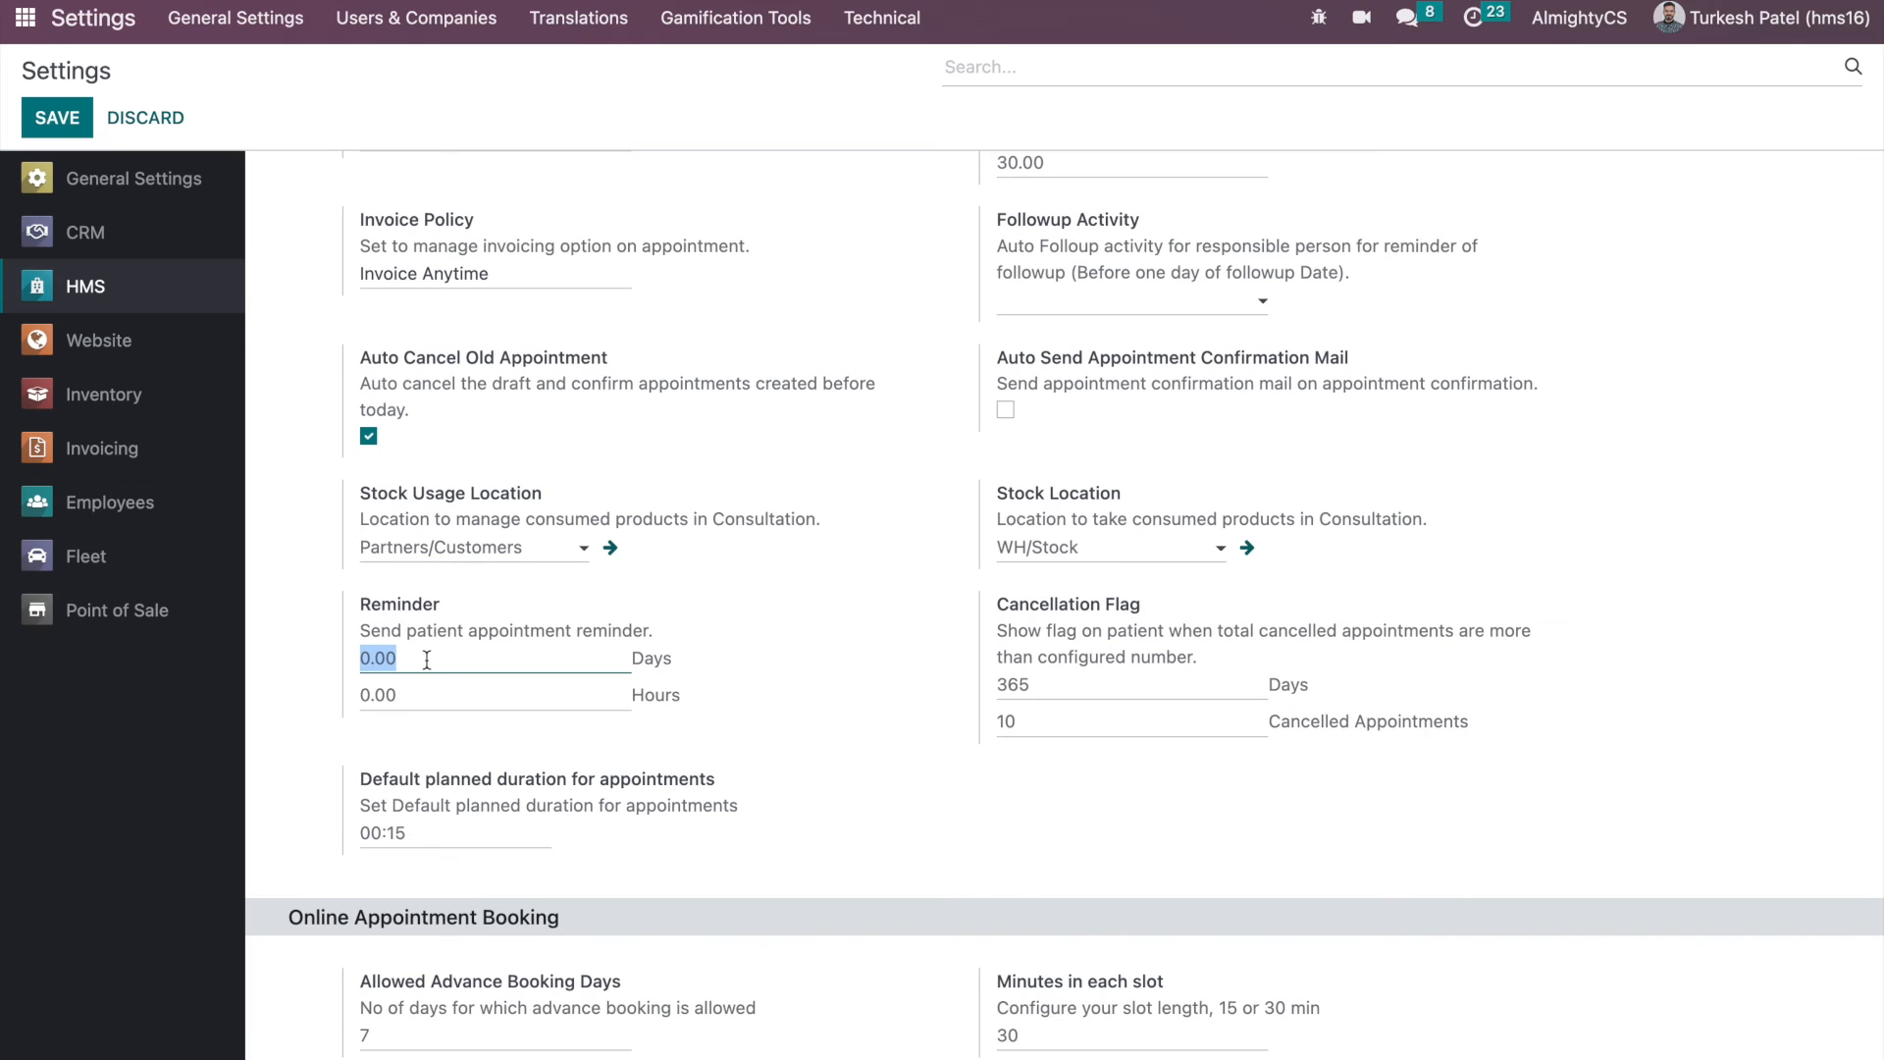
click(417, 696)
text(1)
click(293, 756)
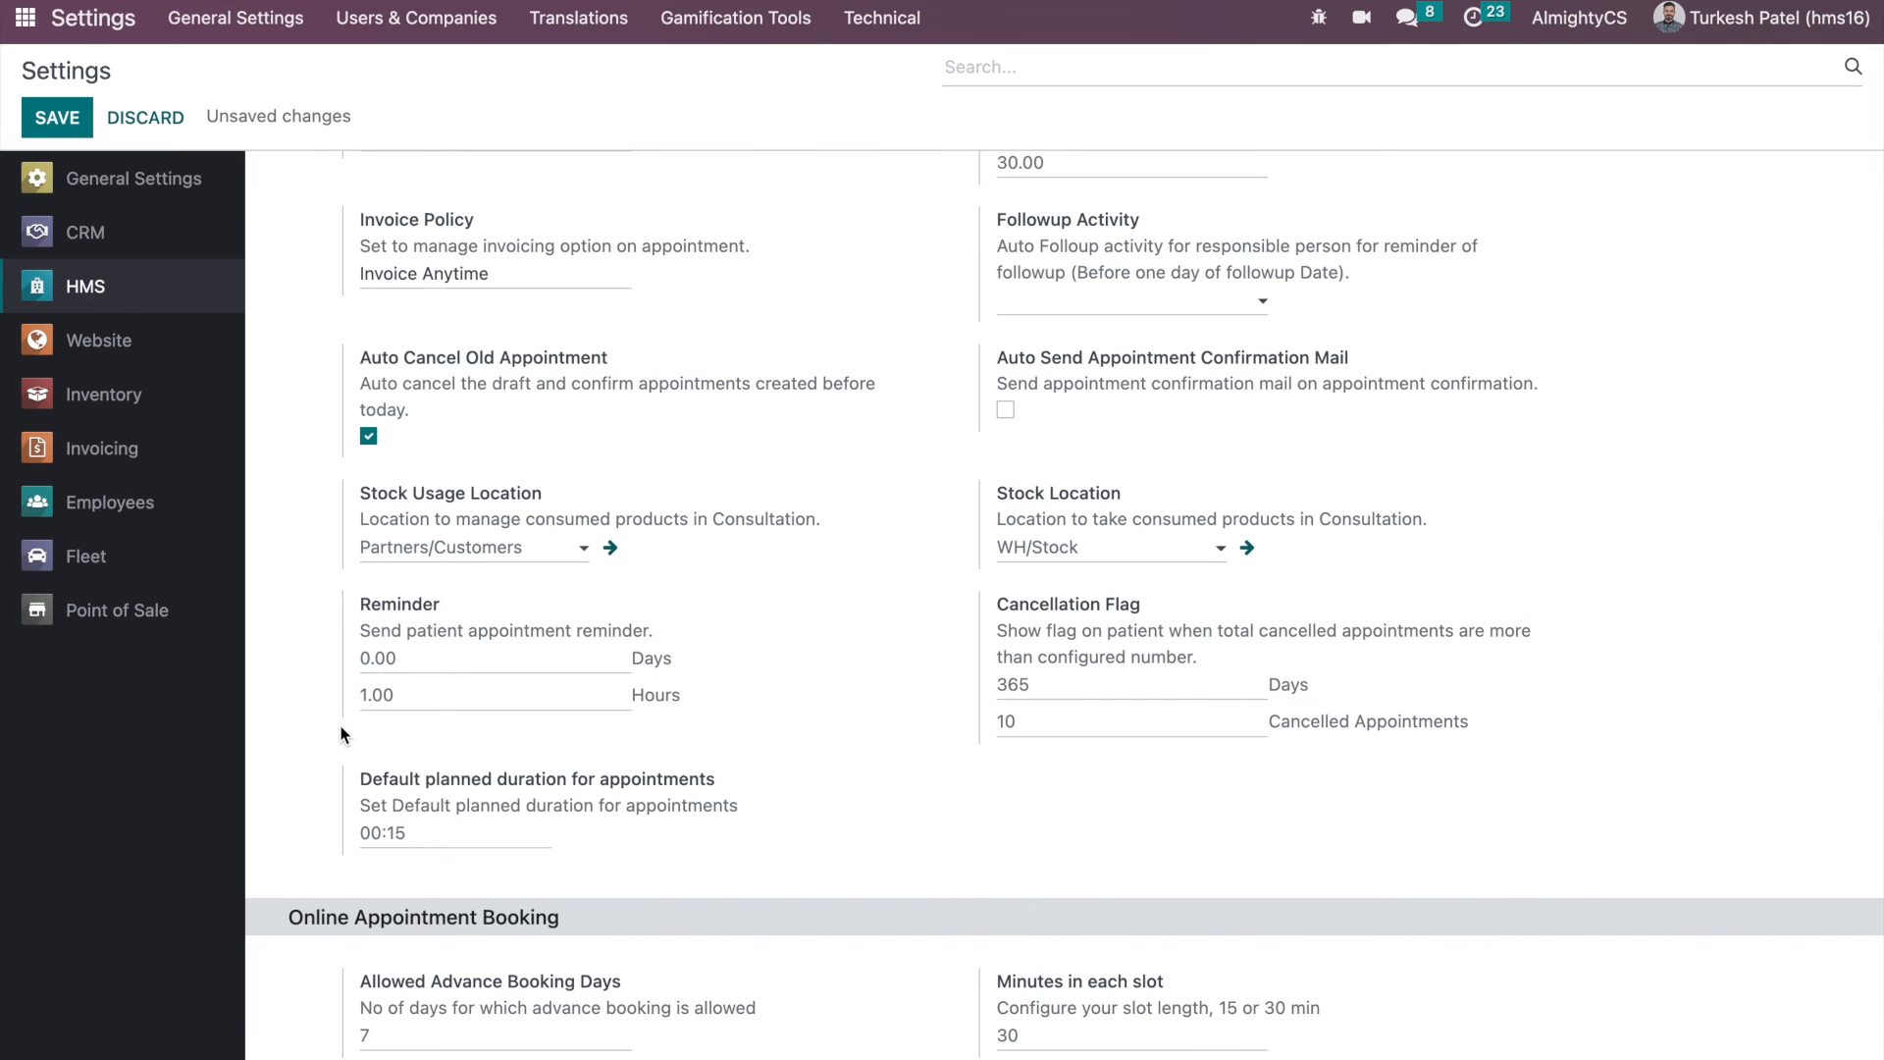
- Review the remaining HMS settings, from Online Appointment Booking to Other Configurations and HMS Mobile App
scroll(343, 734, down, 8)
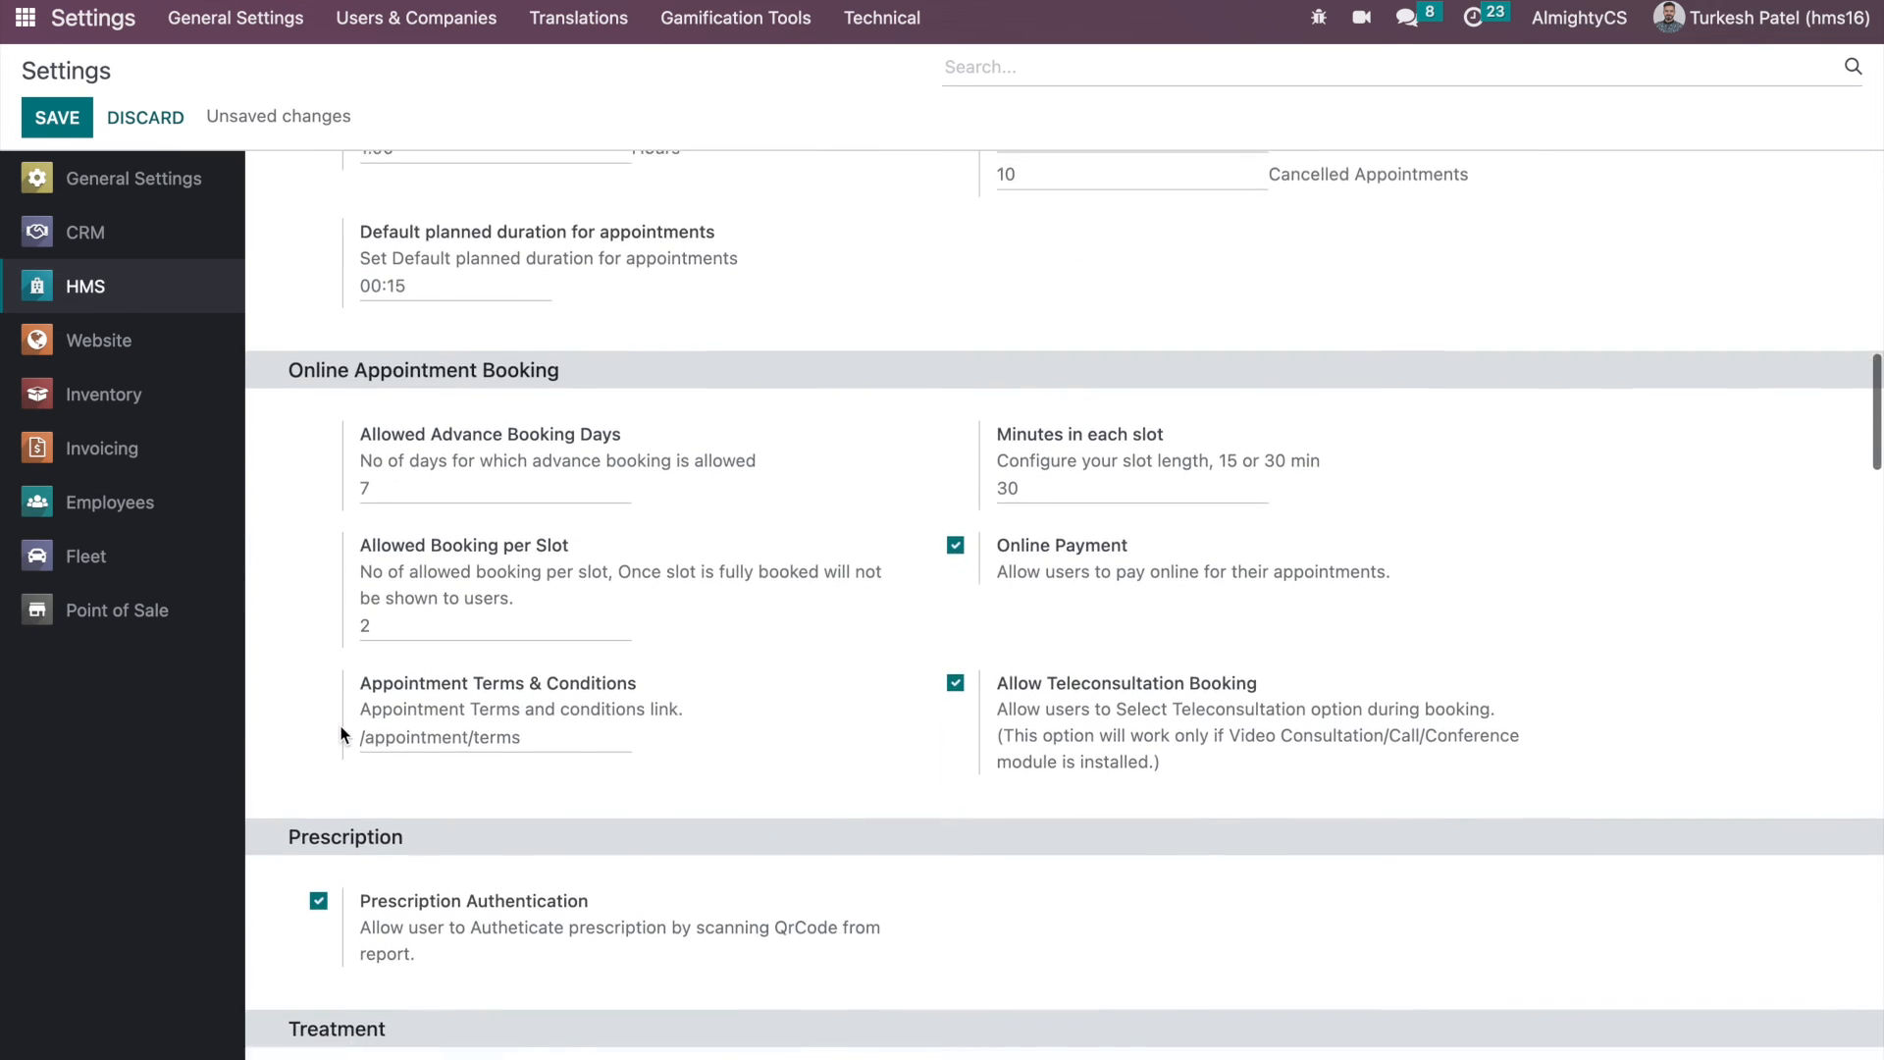
scroll(342, 734, down, 20)
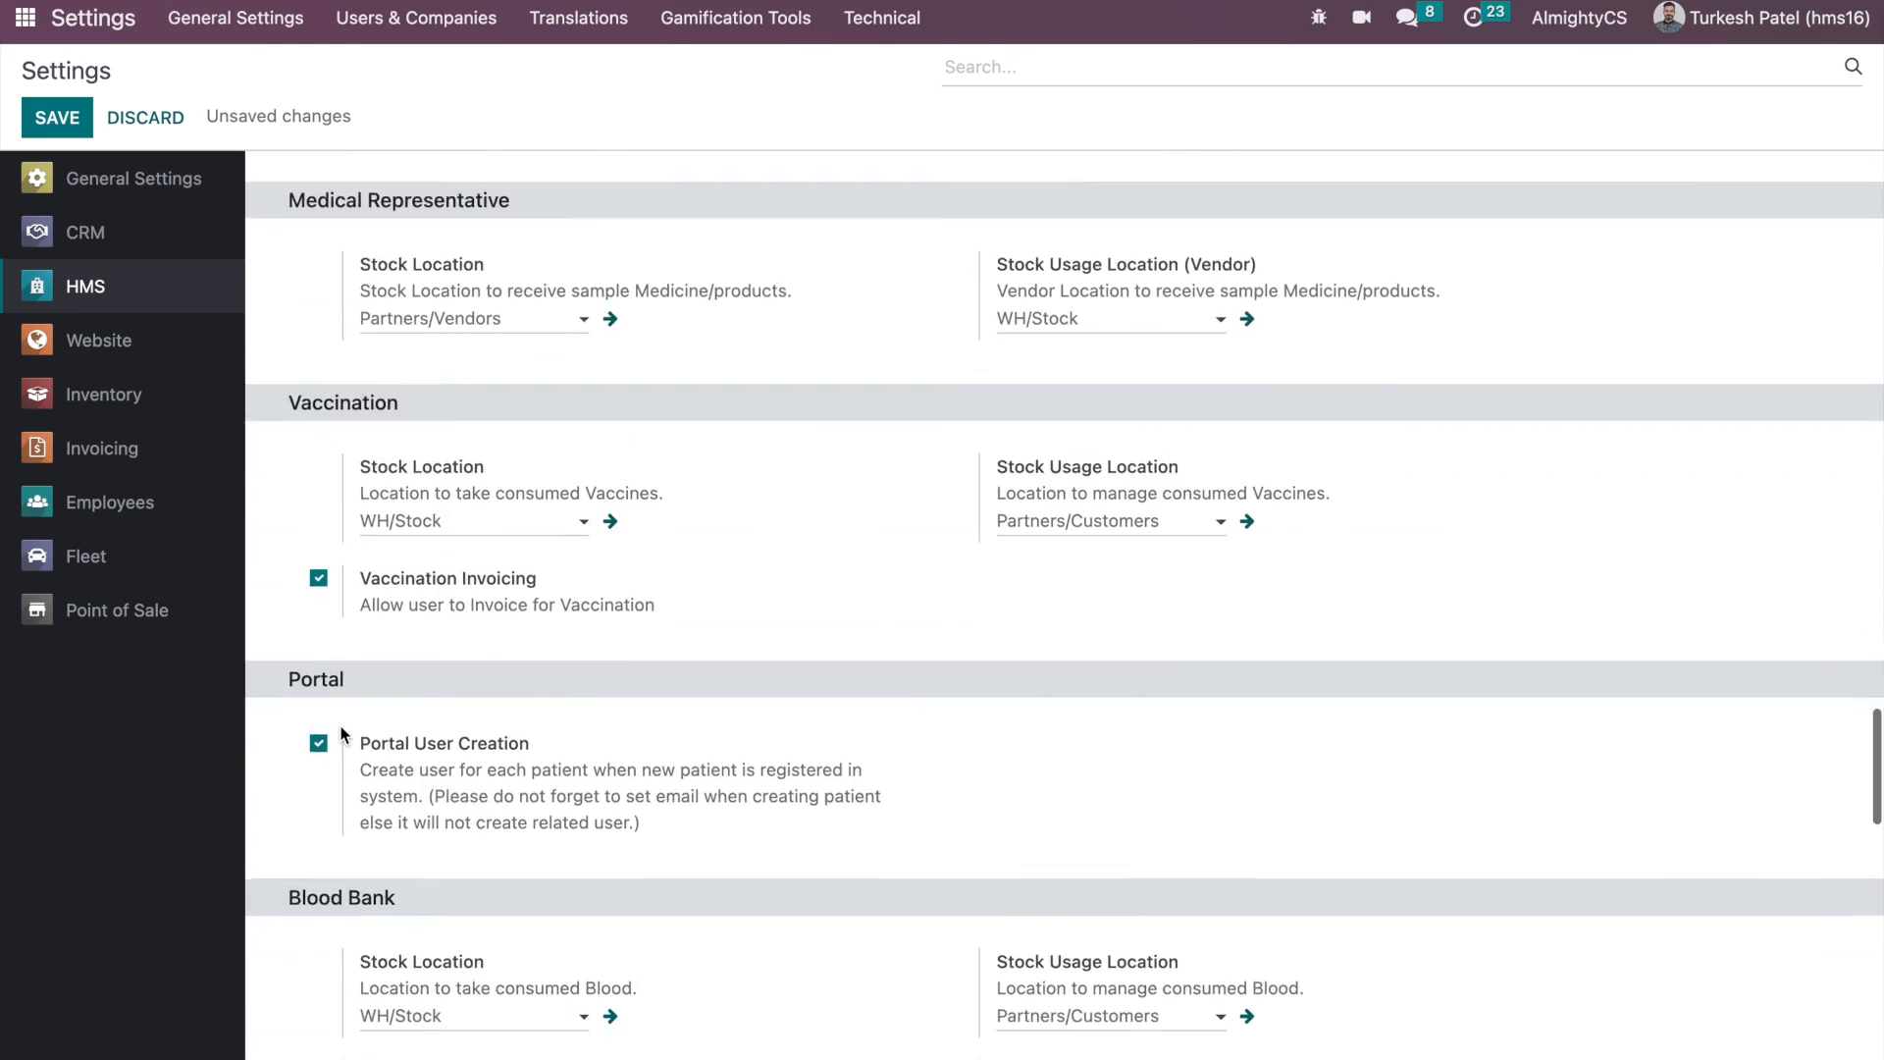
scroll(341, 734, down, 10)
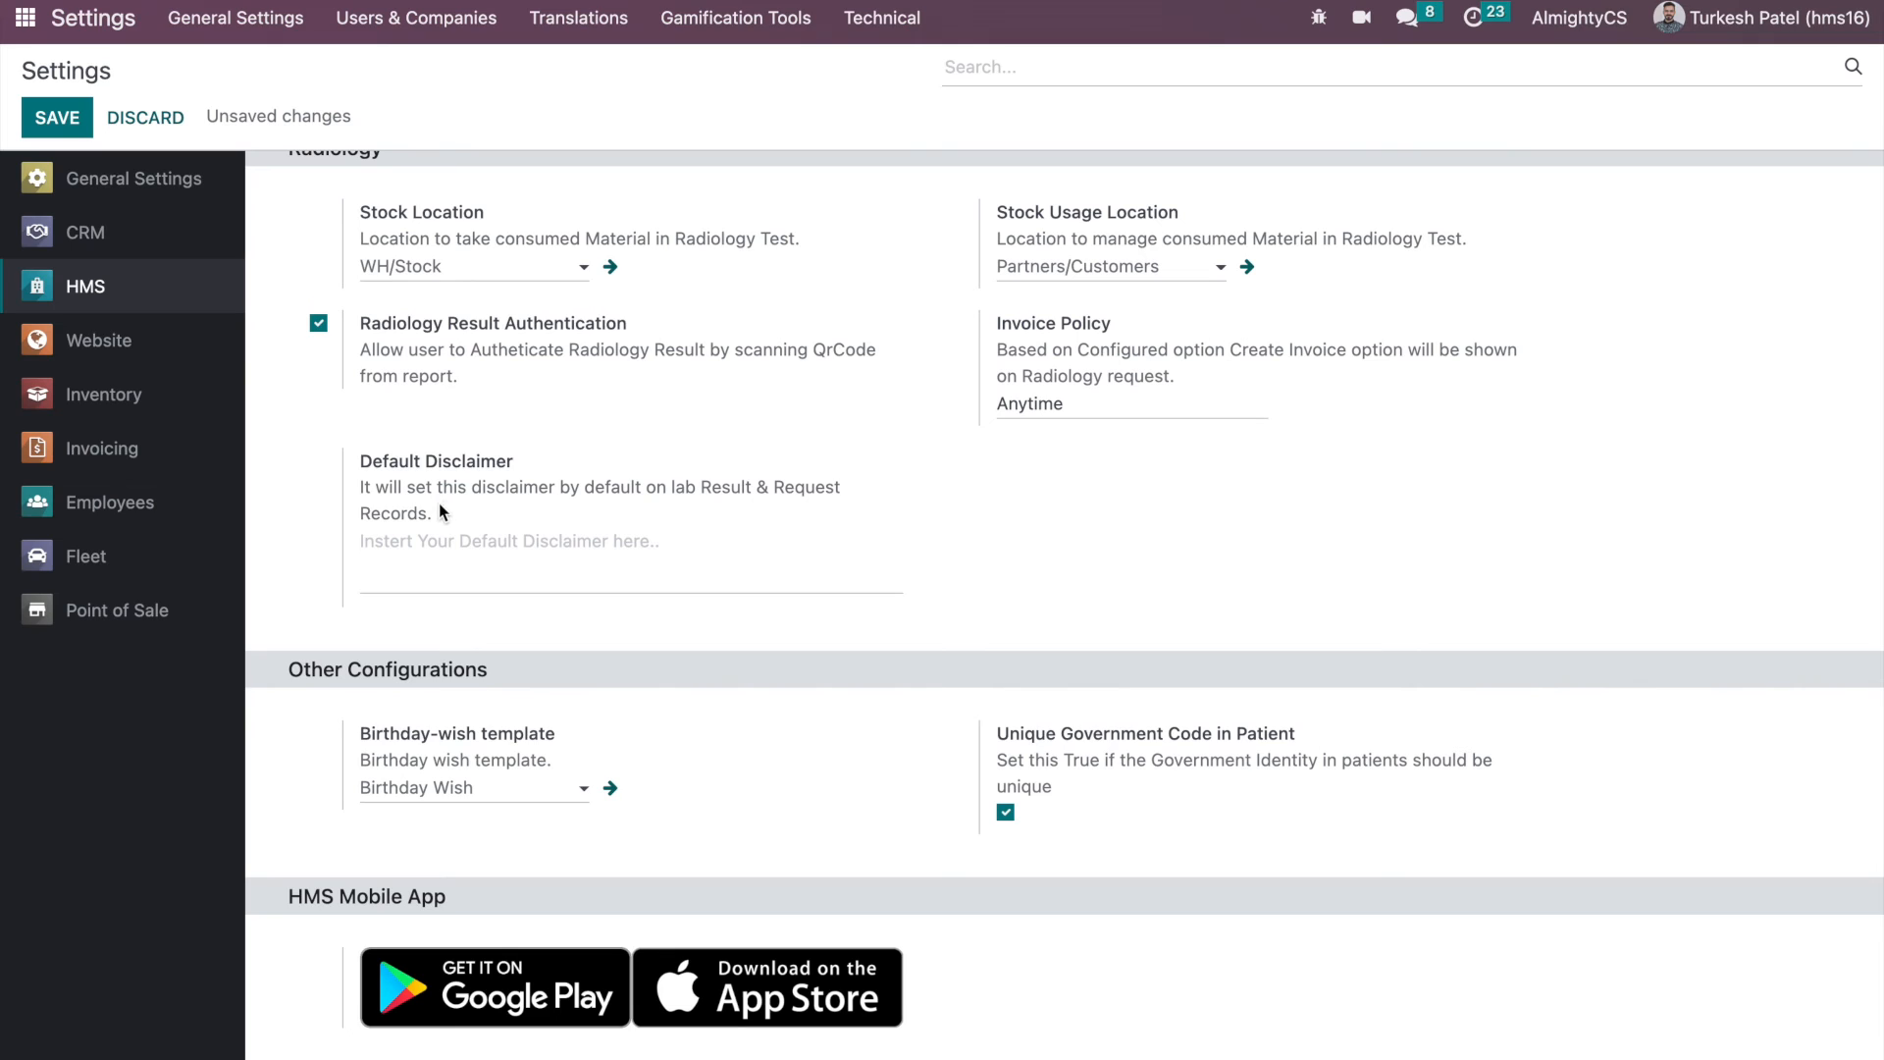
- Open the admin user's record from the users list and examine its allowed companies and departments
click(398, 41)
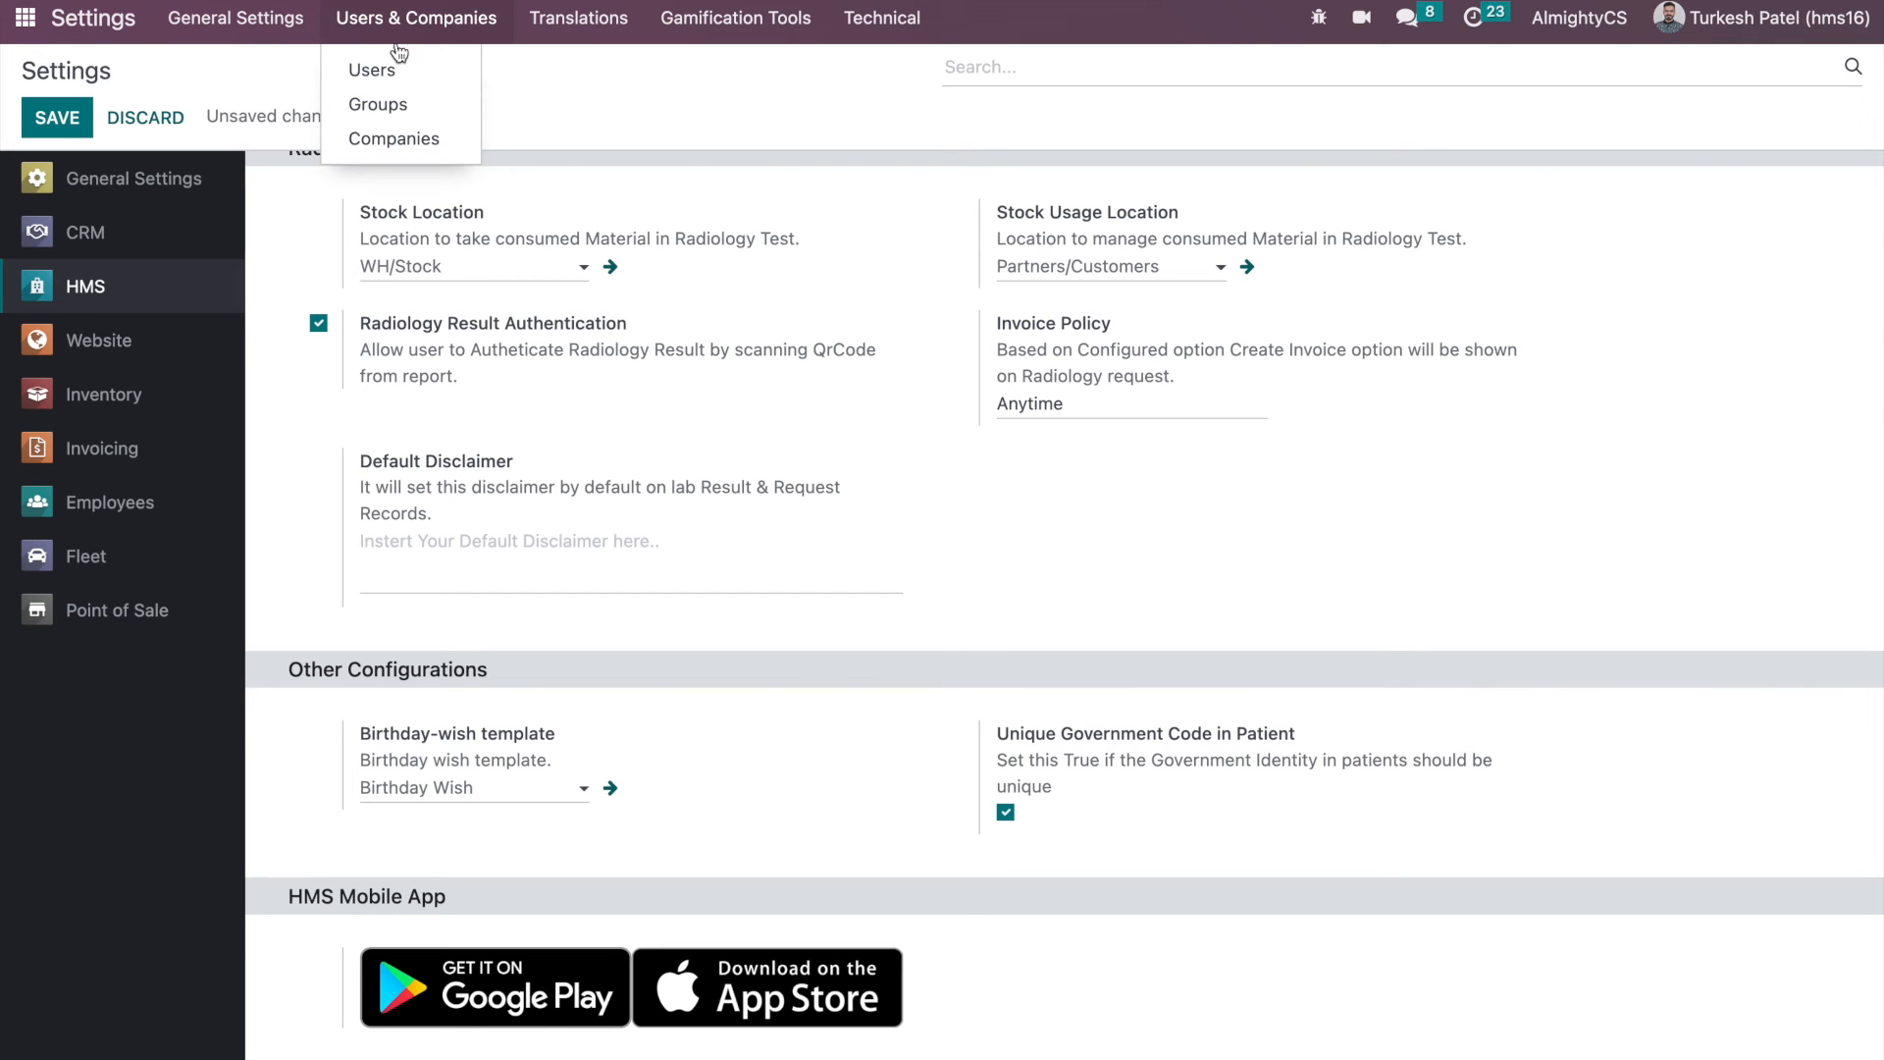
click(396, 73)
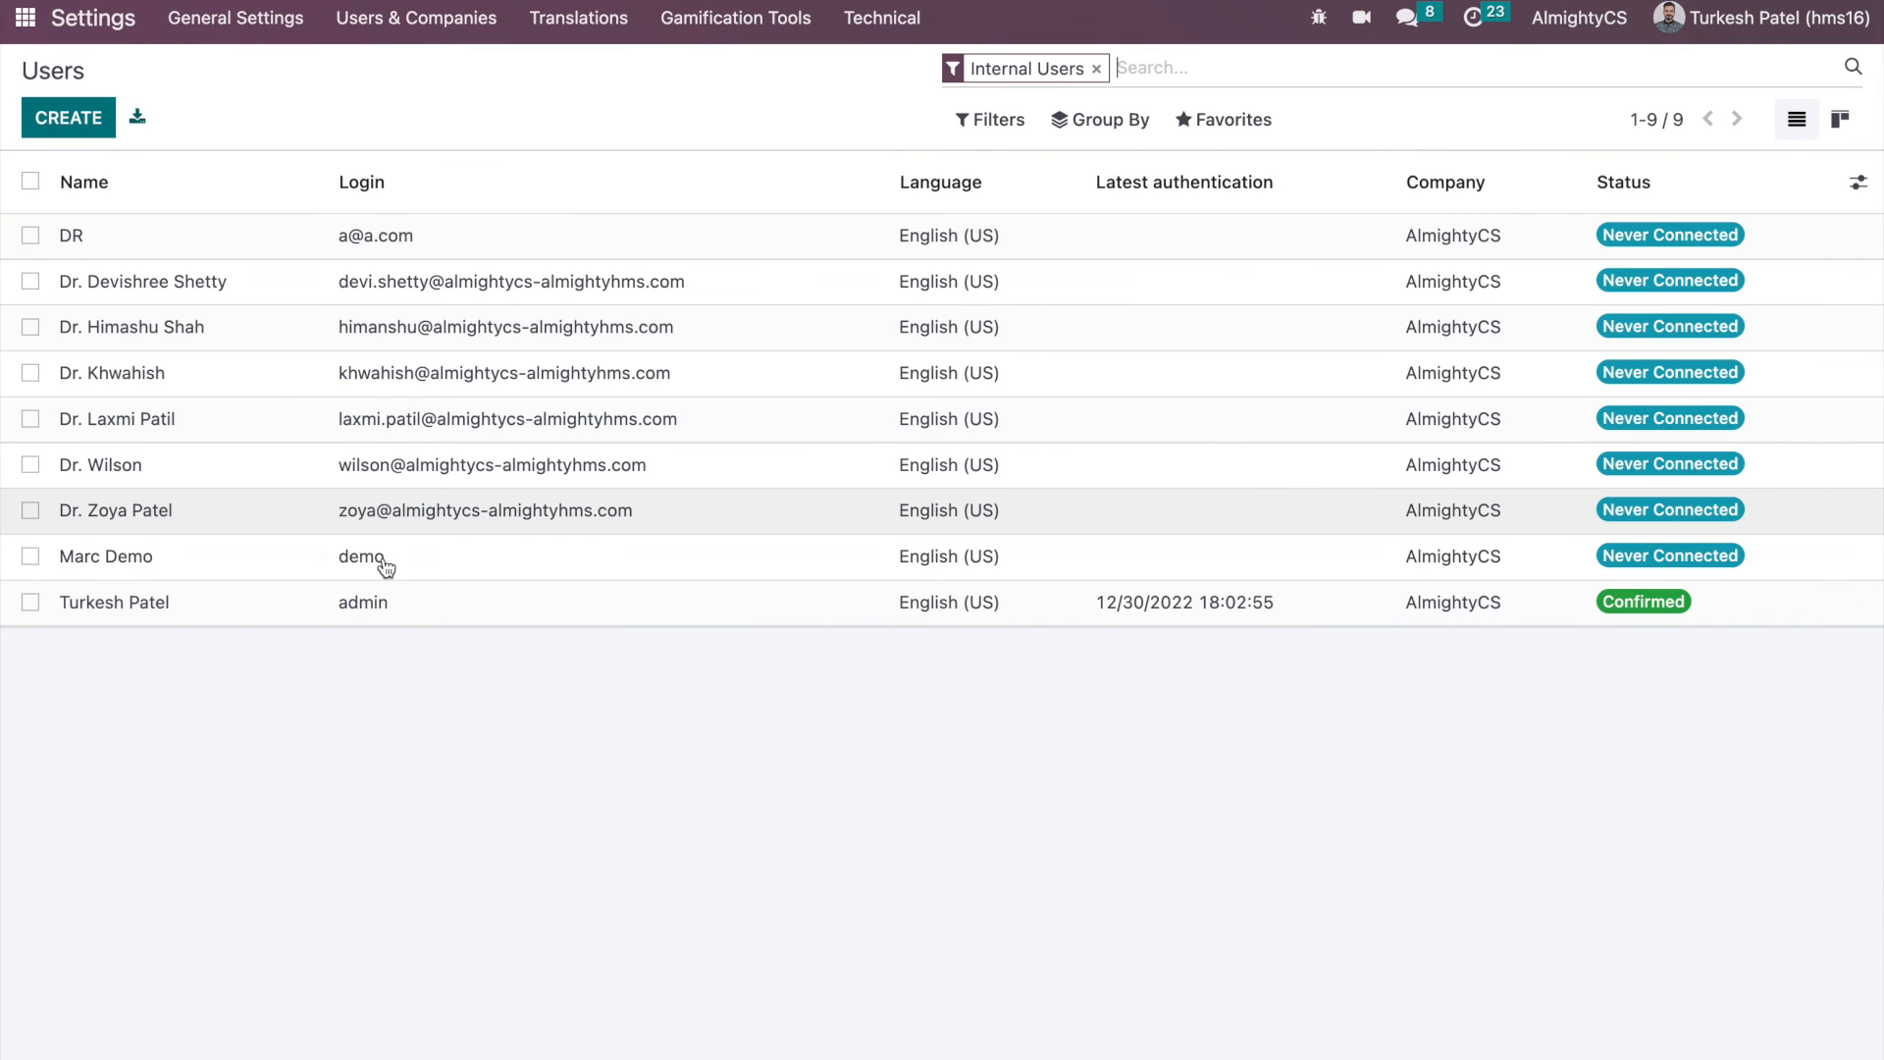
click(254, 623)
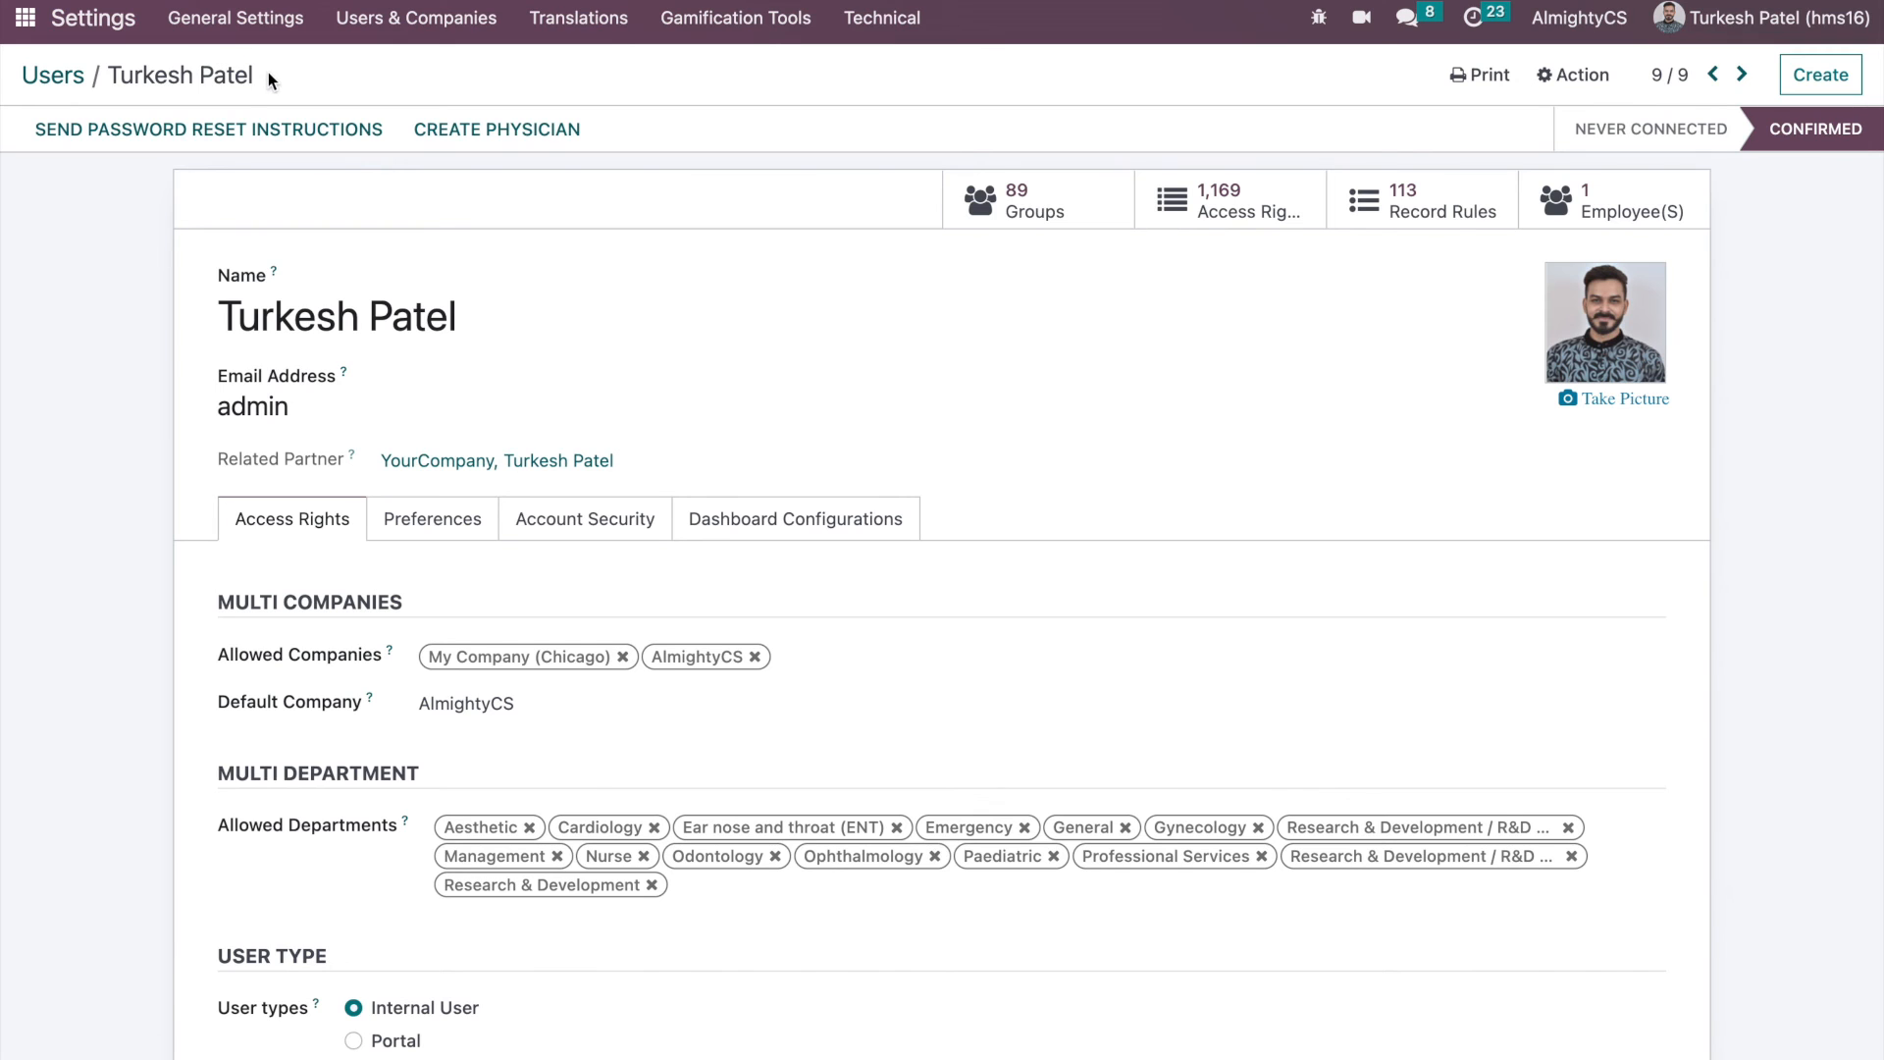
scroll(90, 604, down, 4)
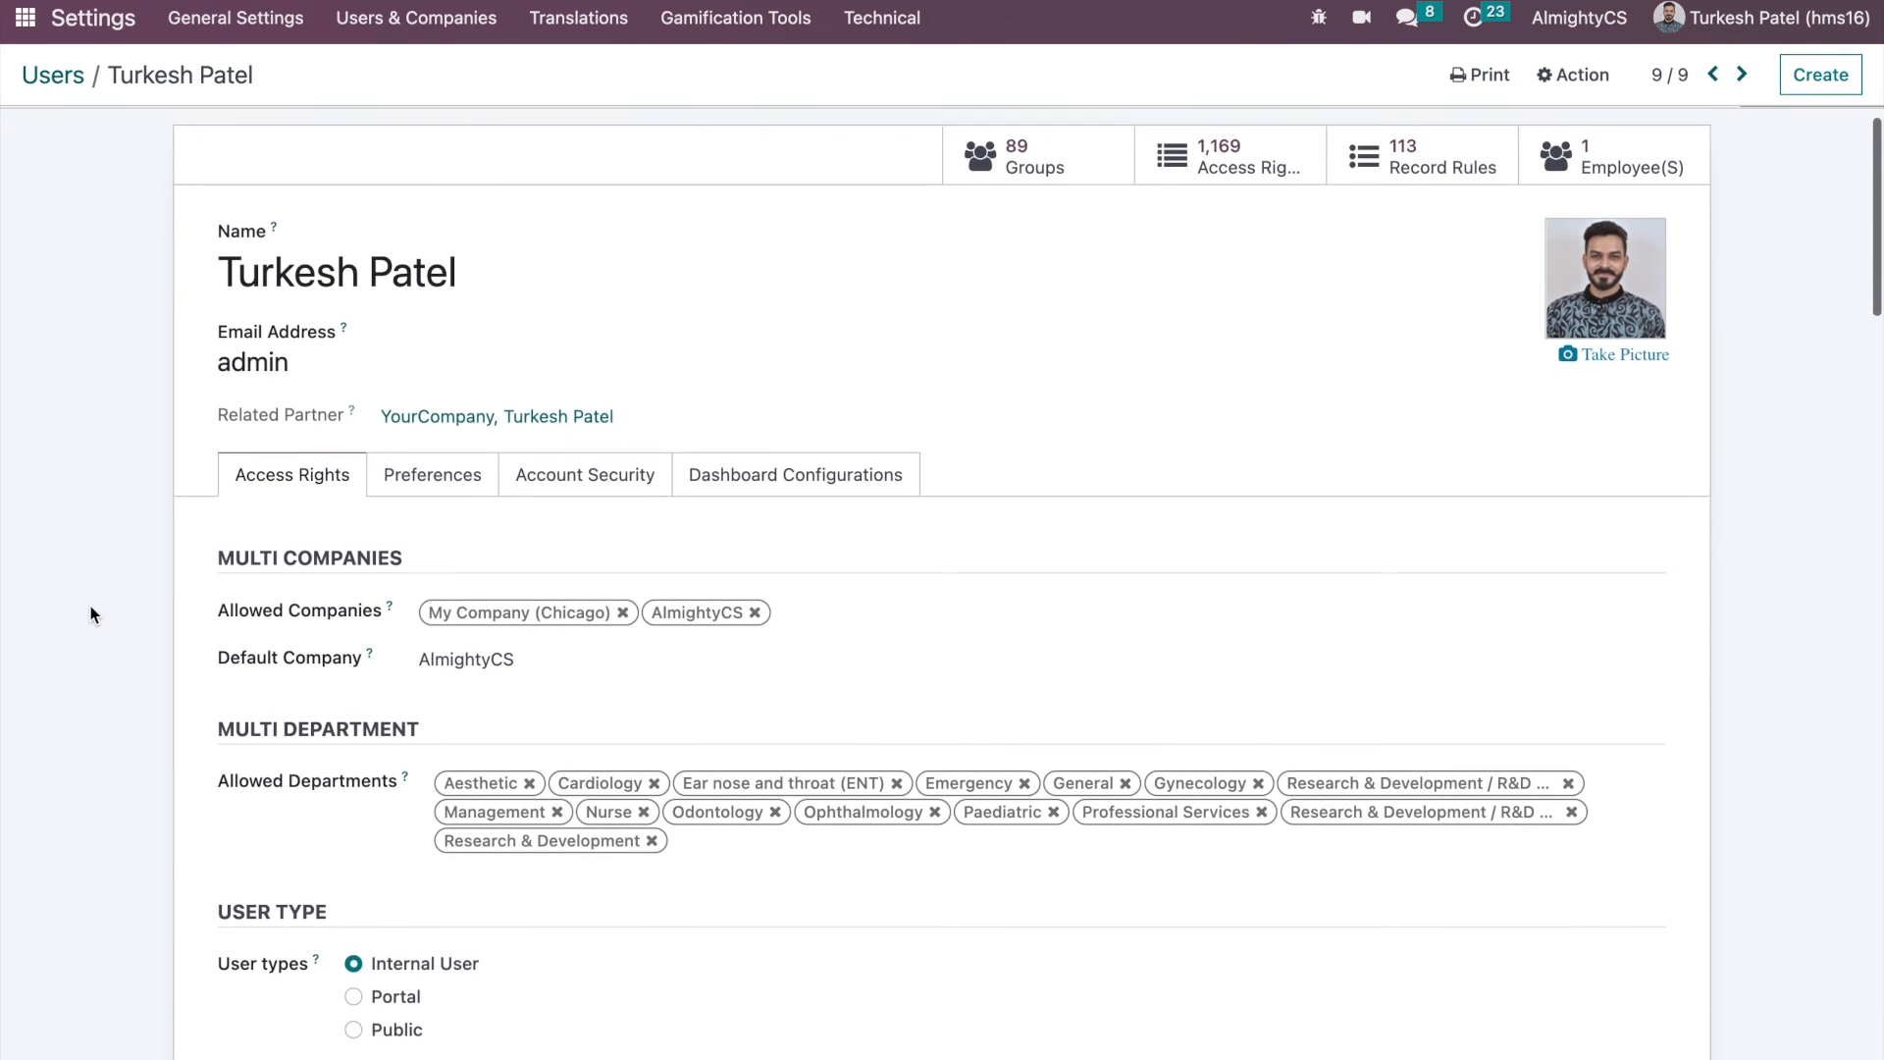
drag(226, 455, 382, 467)
click(134, 536)
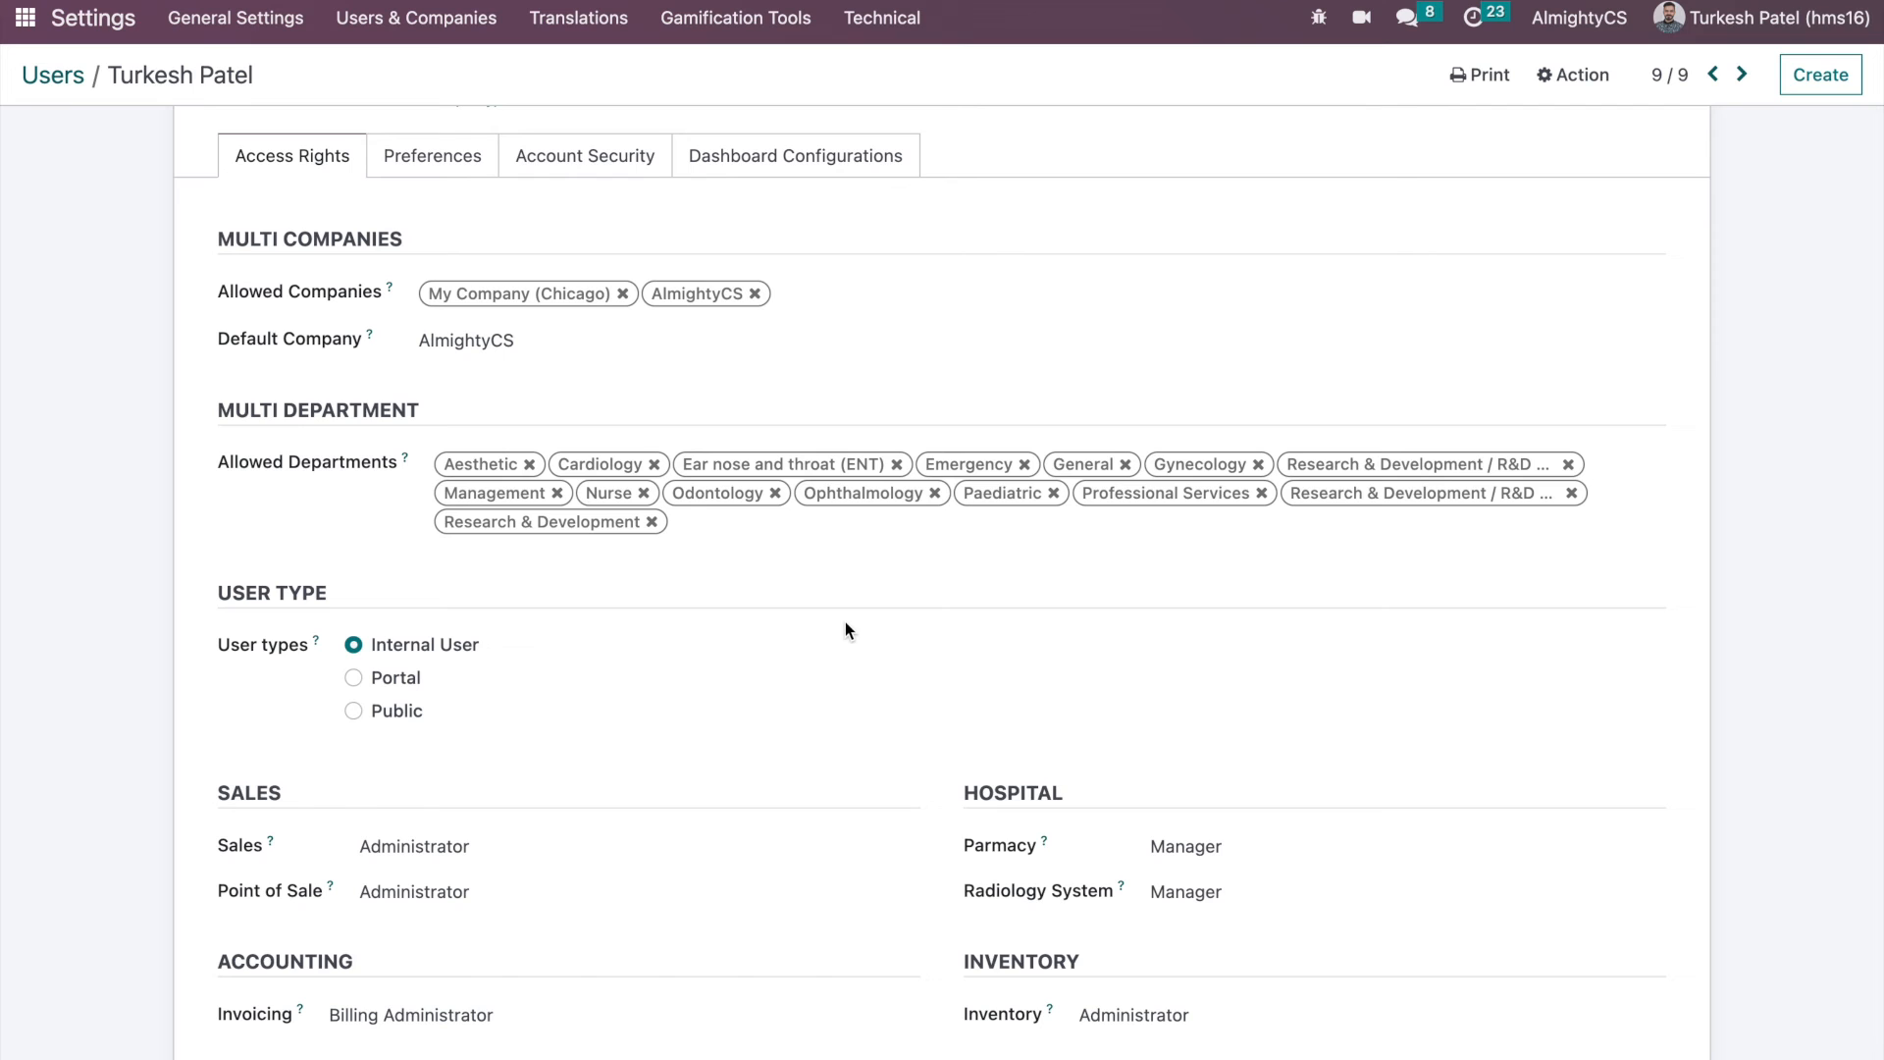
- Examine the user type and the application access rights, pointing out the Hospital and Other groups
scroll(845, 621, down, 4)
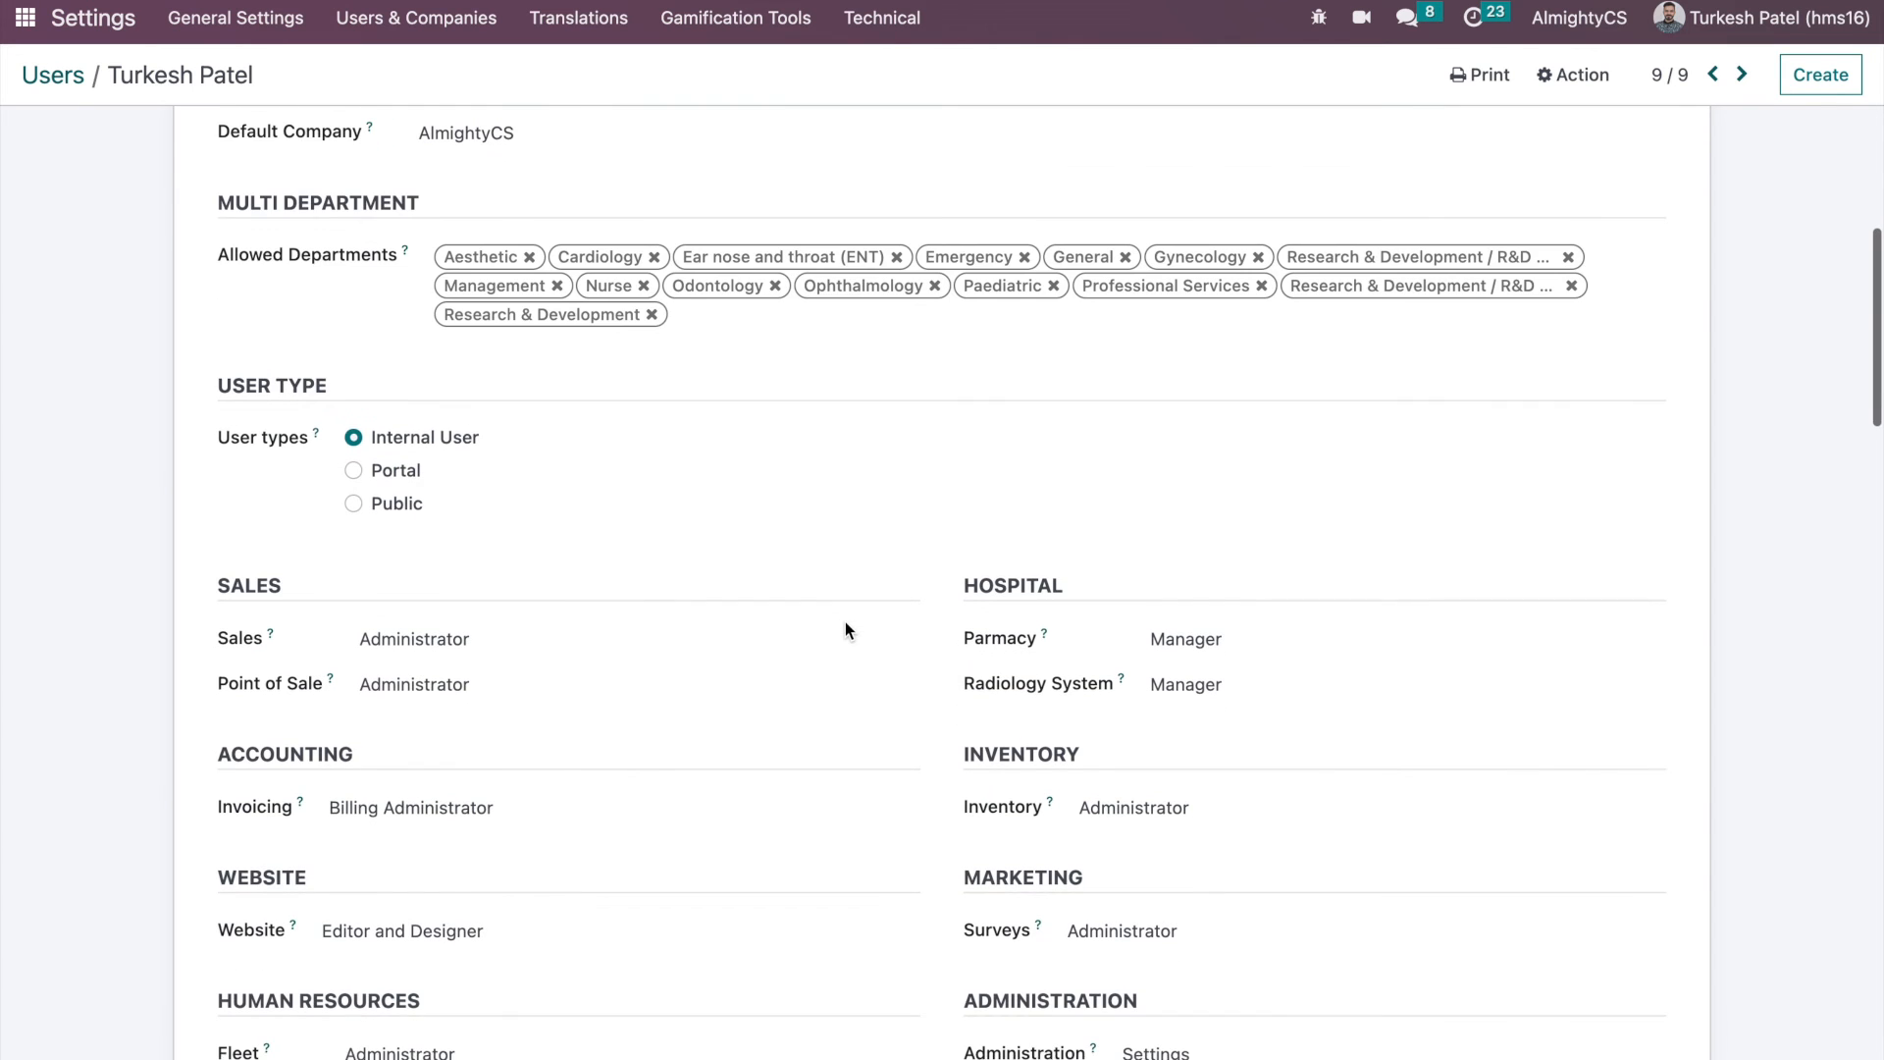
scroll(845, 622, down, 1)
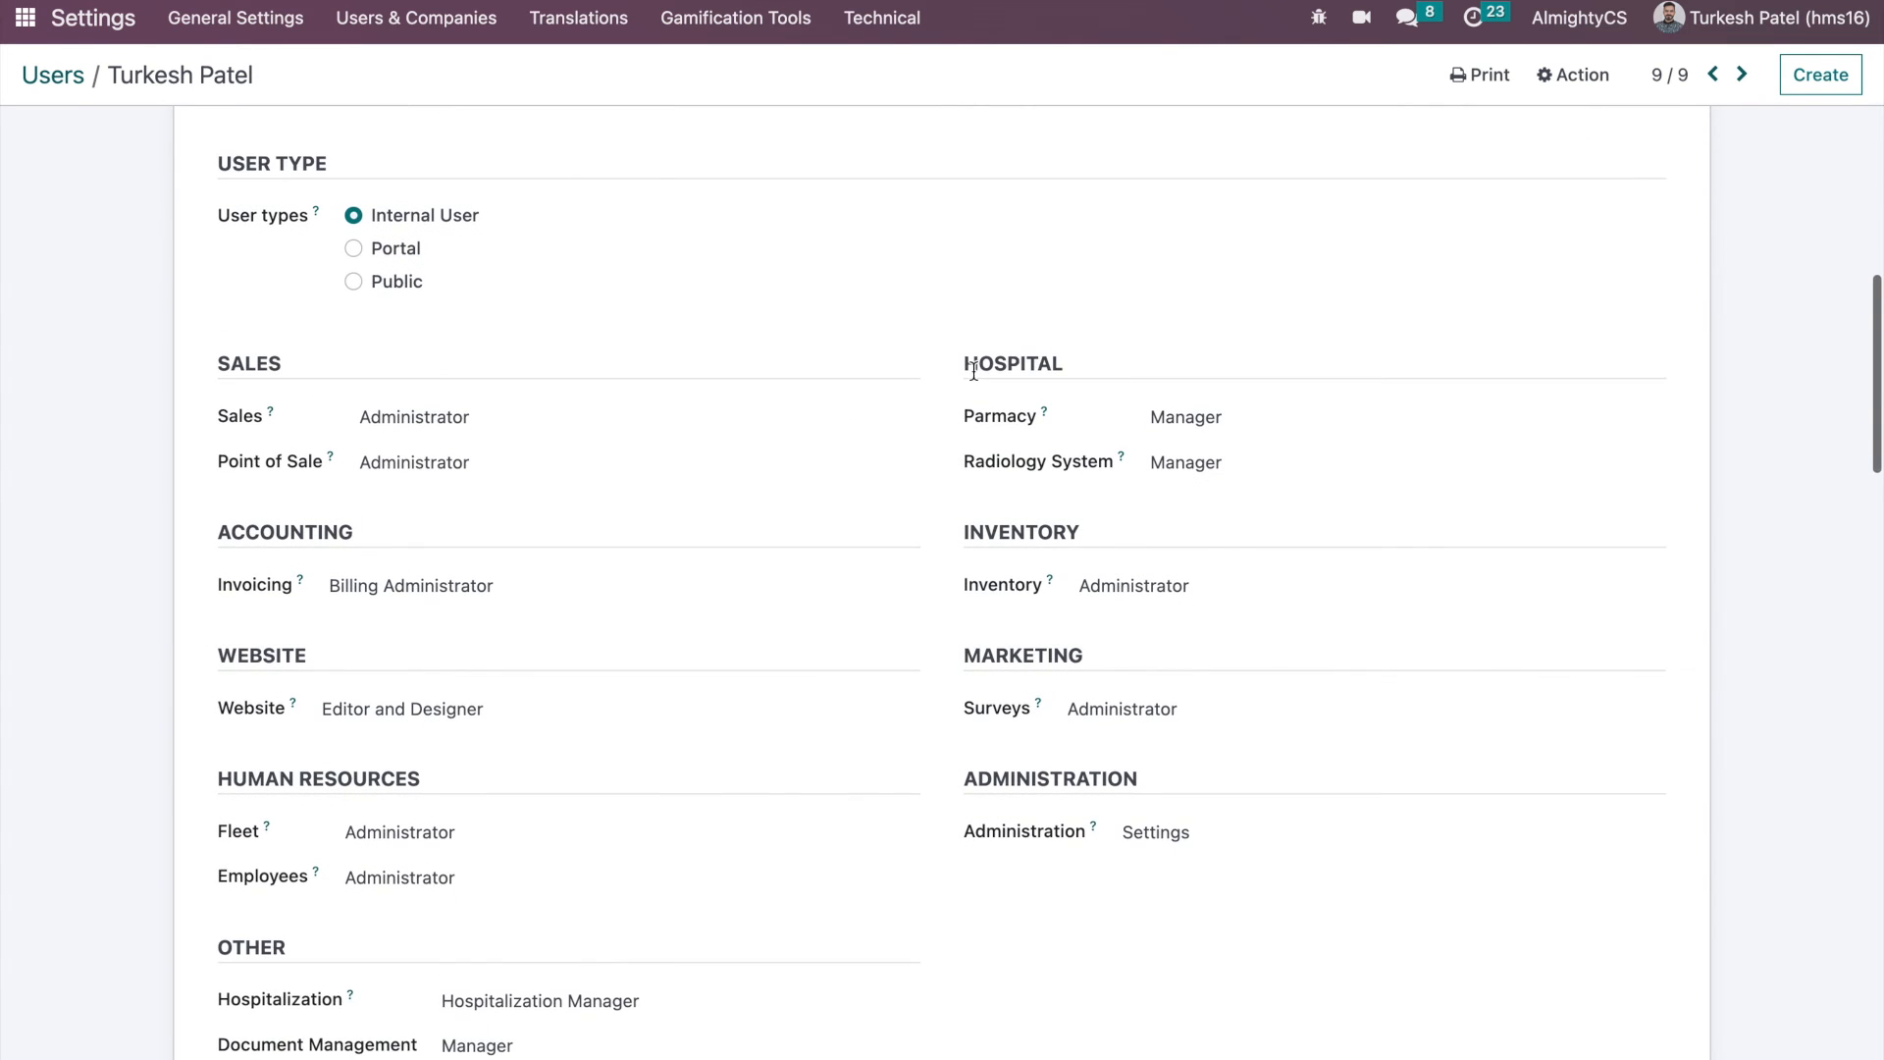
drag(965, 361, 1032, 463)
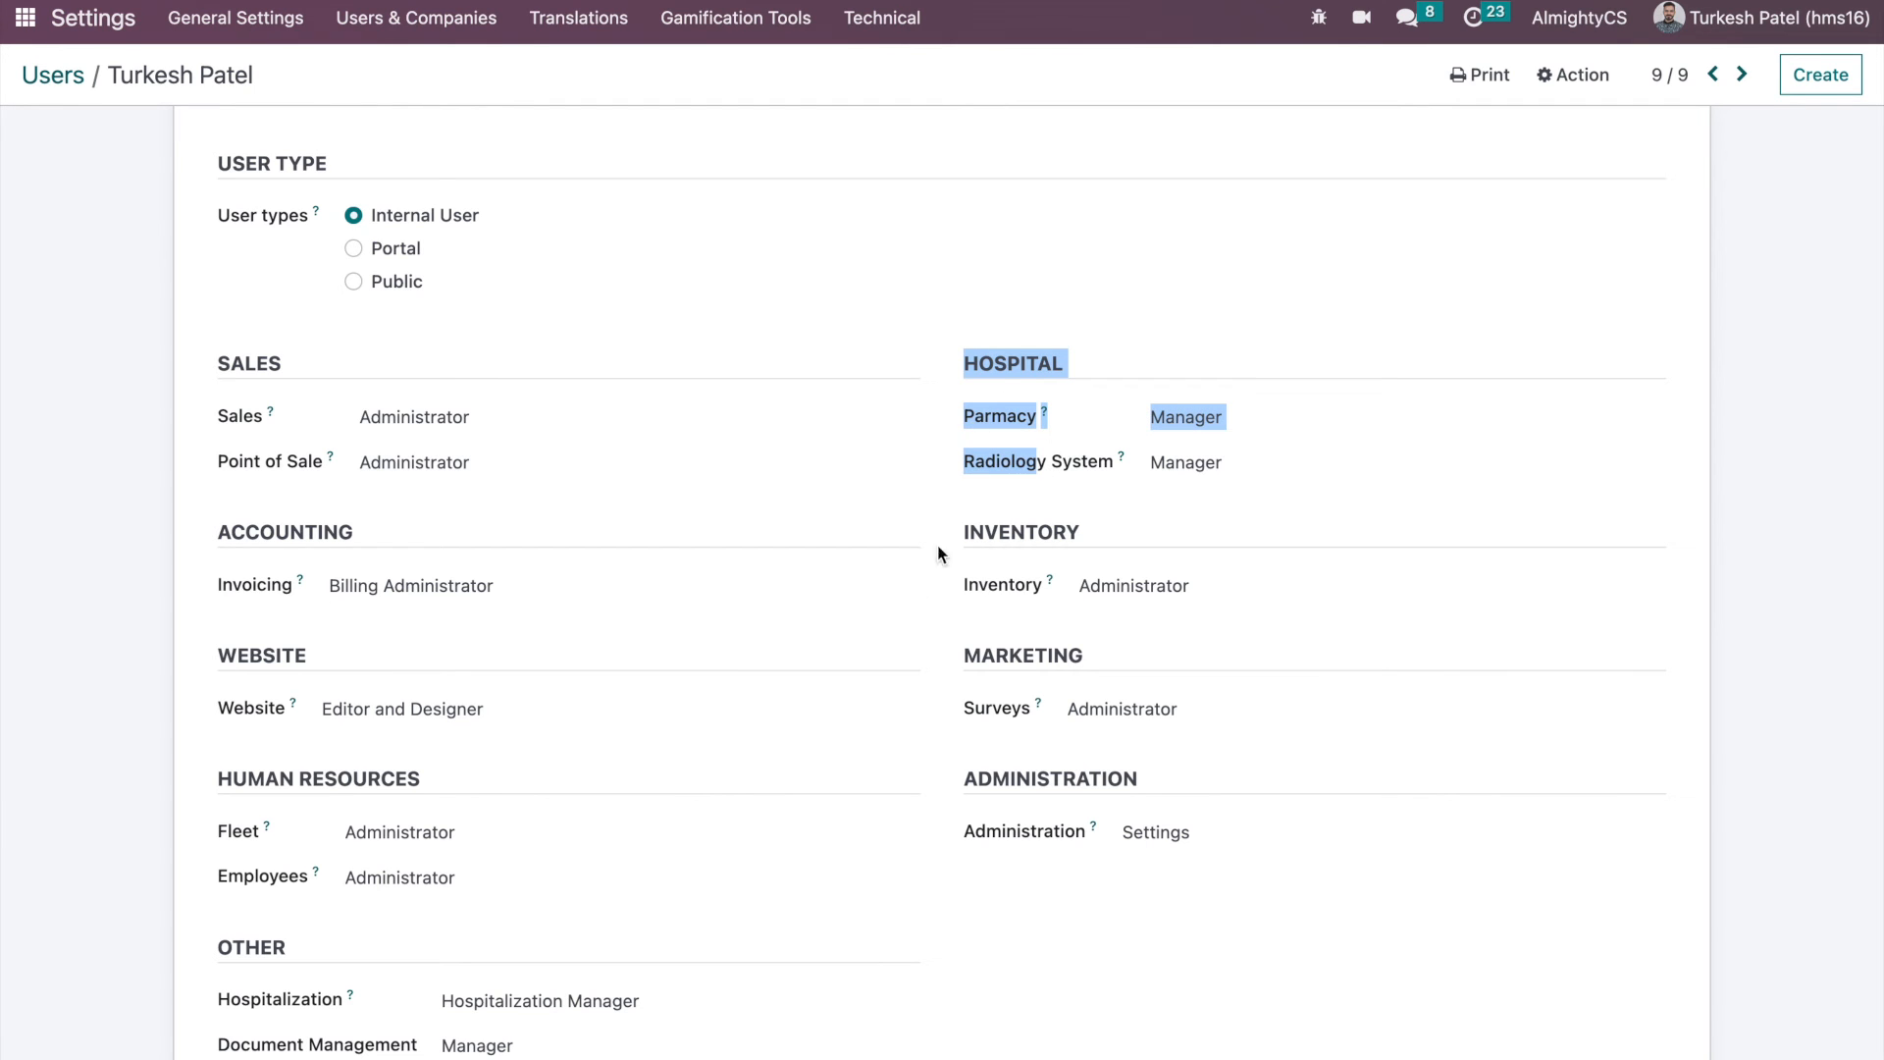
scroll(328, 734, down, 1)
scroll(328, 744, down, 3)
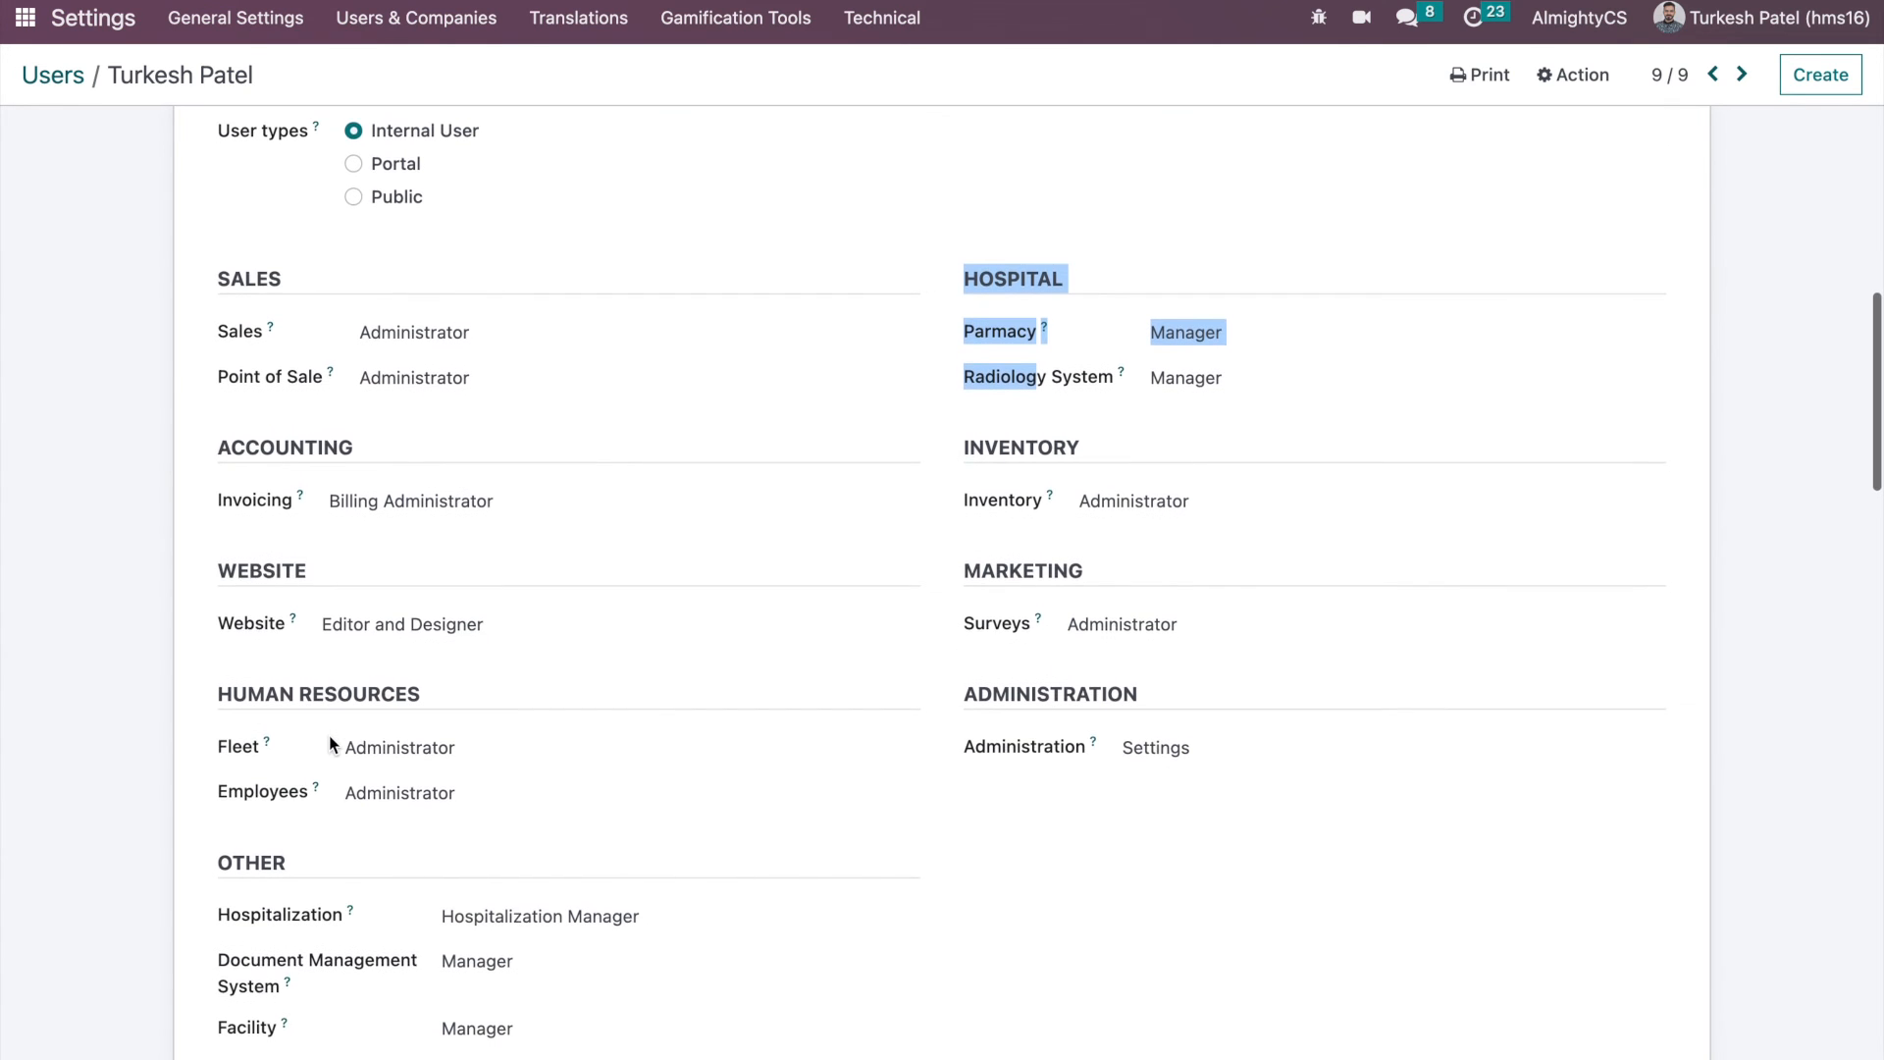
drag(216, 671, 410, 871)
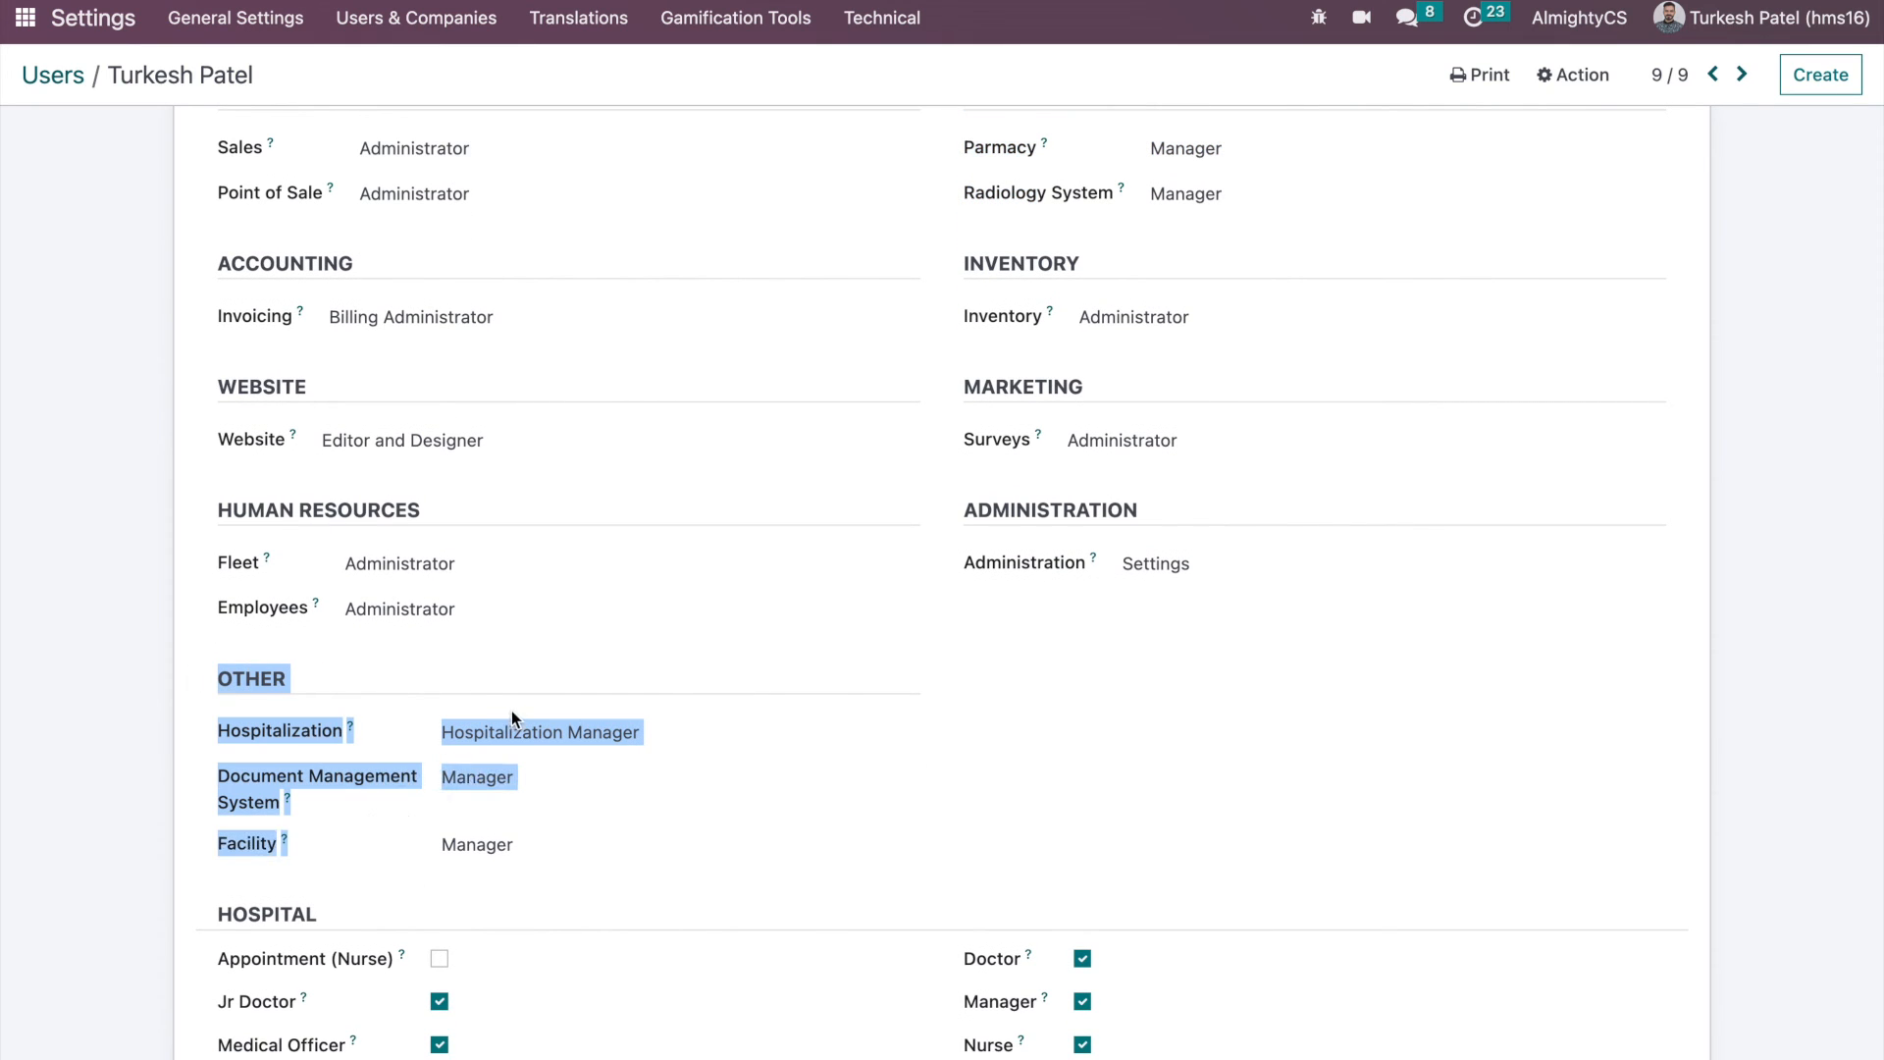
click(480, 705)
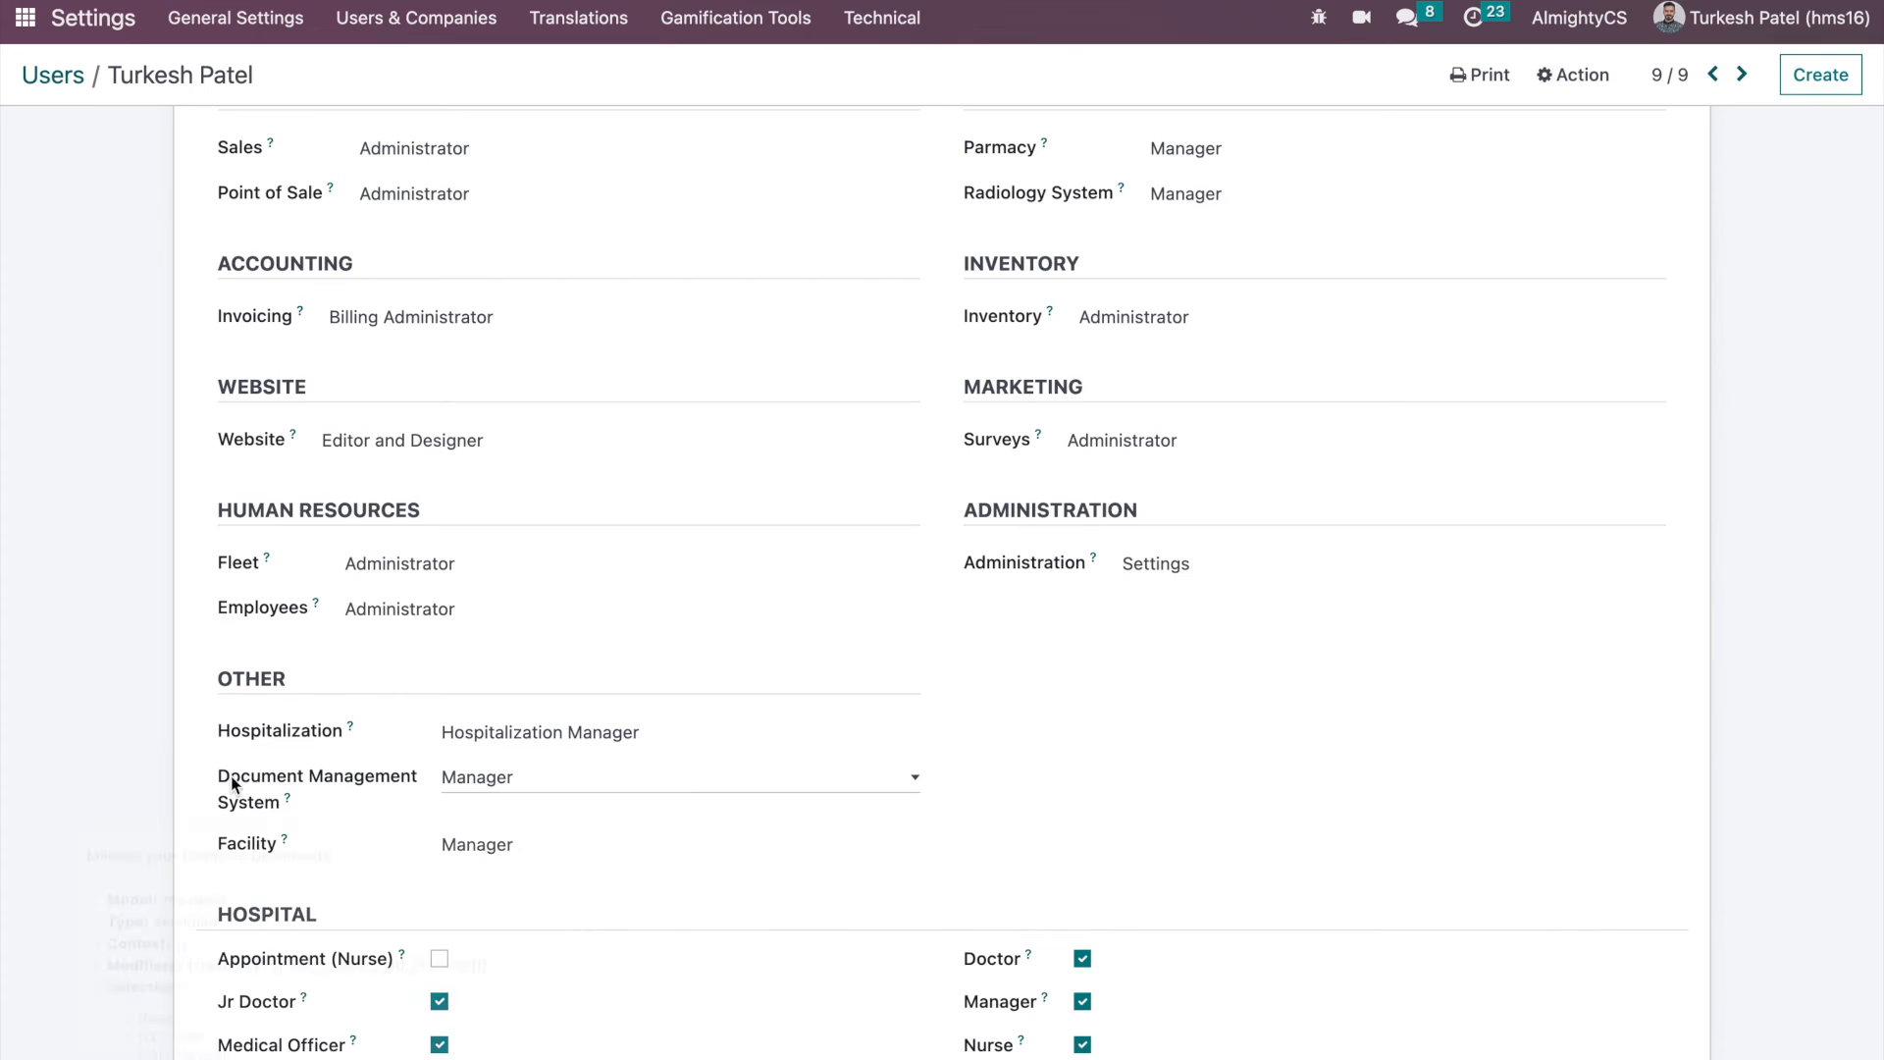
- Examine the Hospital role rights, such as Doctor, Nurse and Receptionist, and highlight the Hospital (Speciality) group
scroll(69, 782, down, 3)
scroll(69, 775, down, 3)
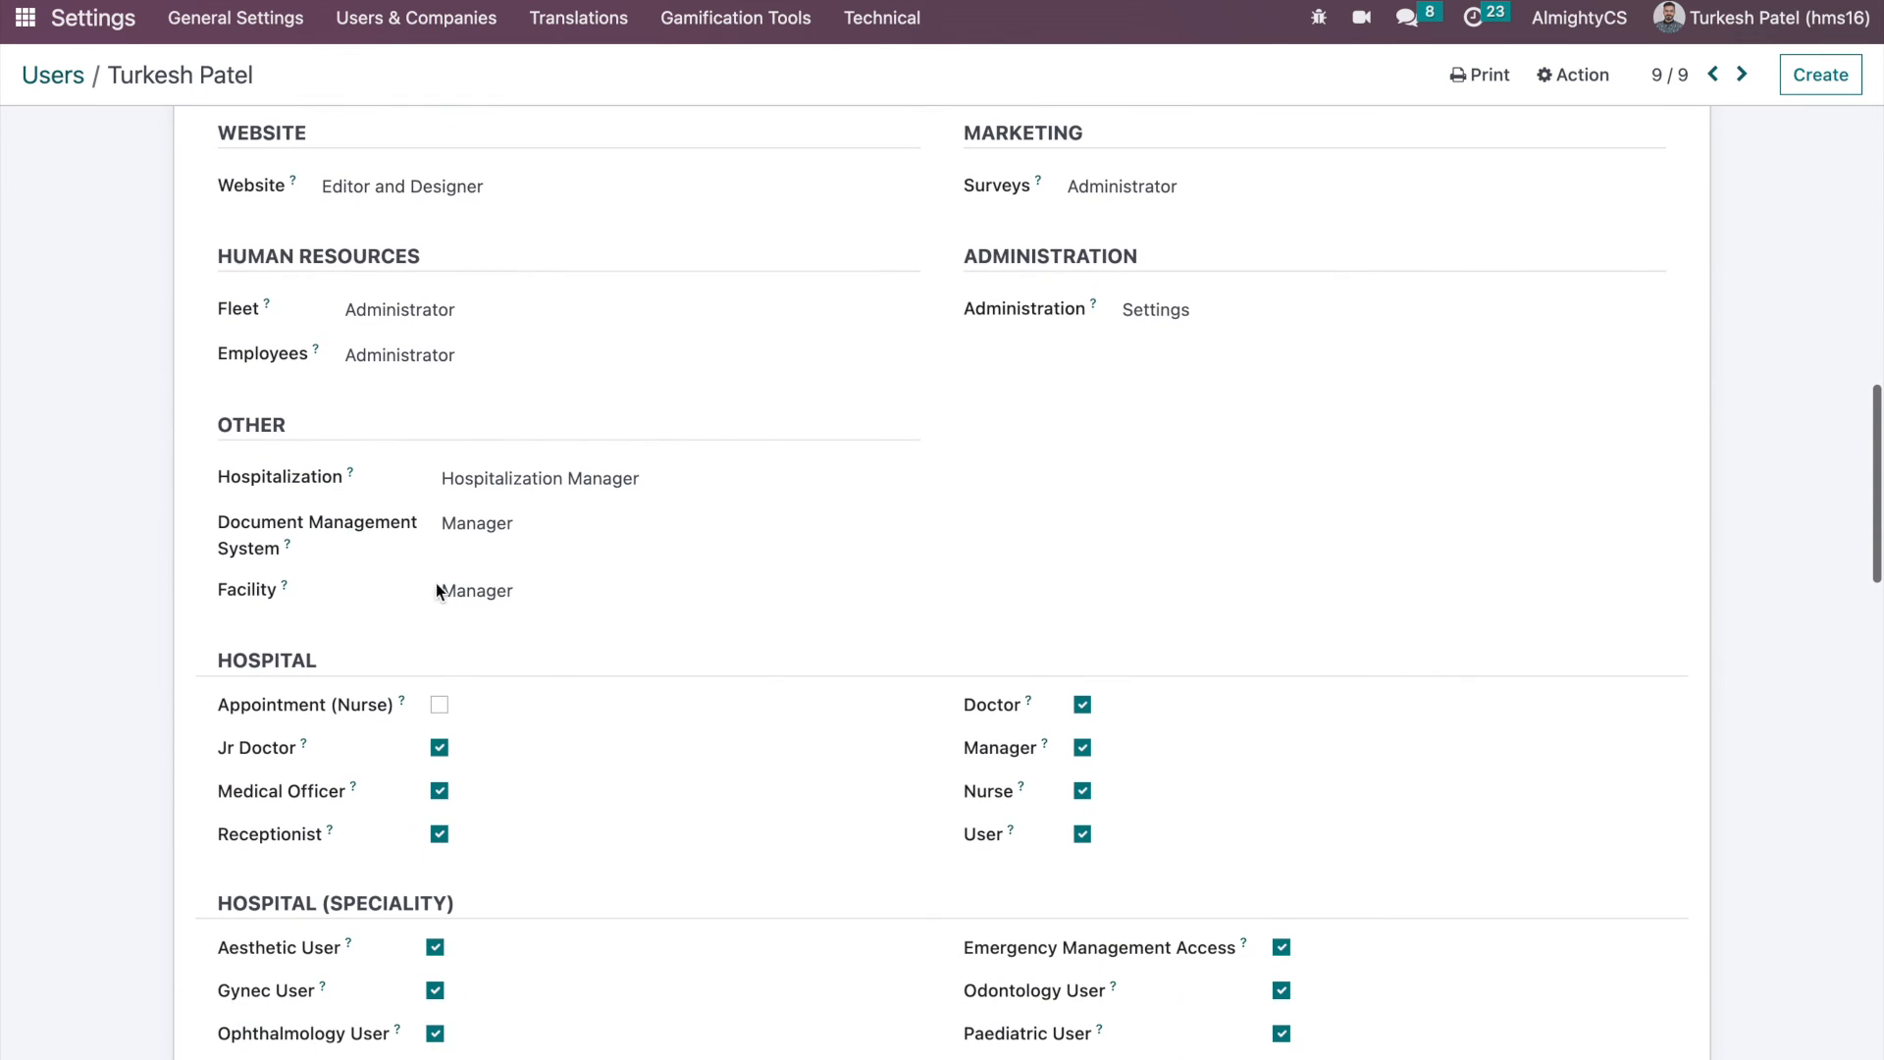
scroll(778, 676, down, 1)
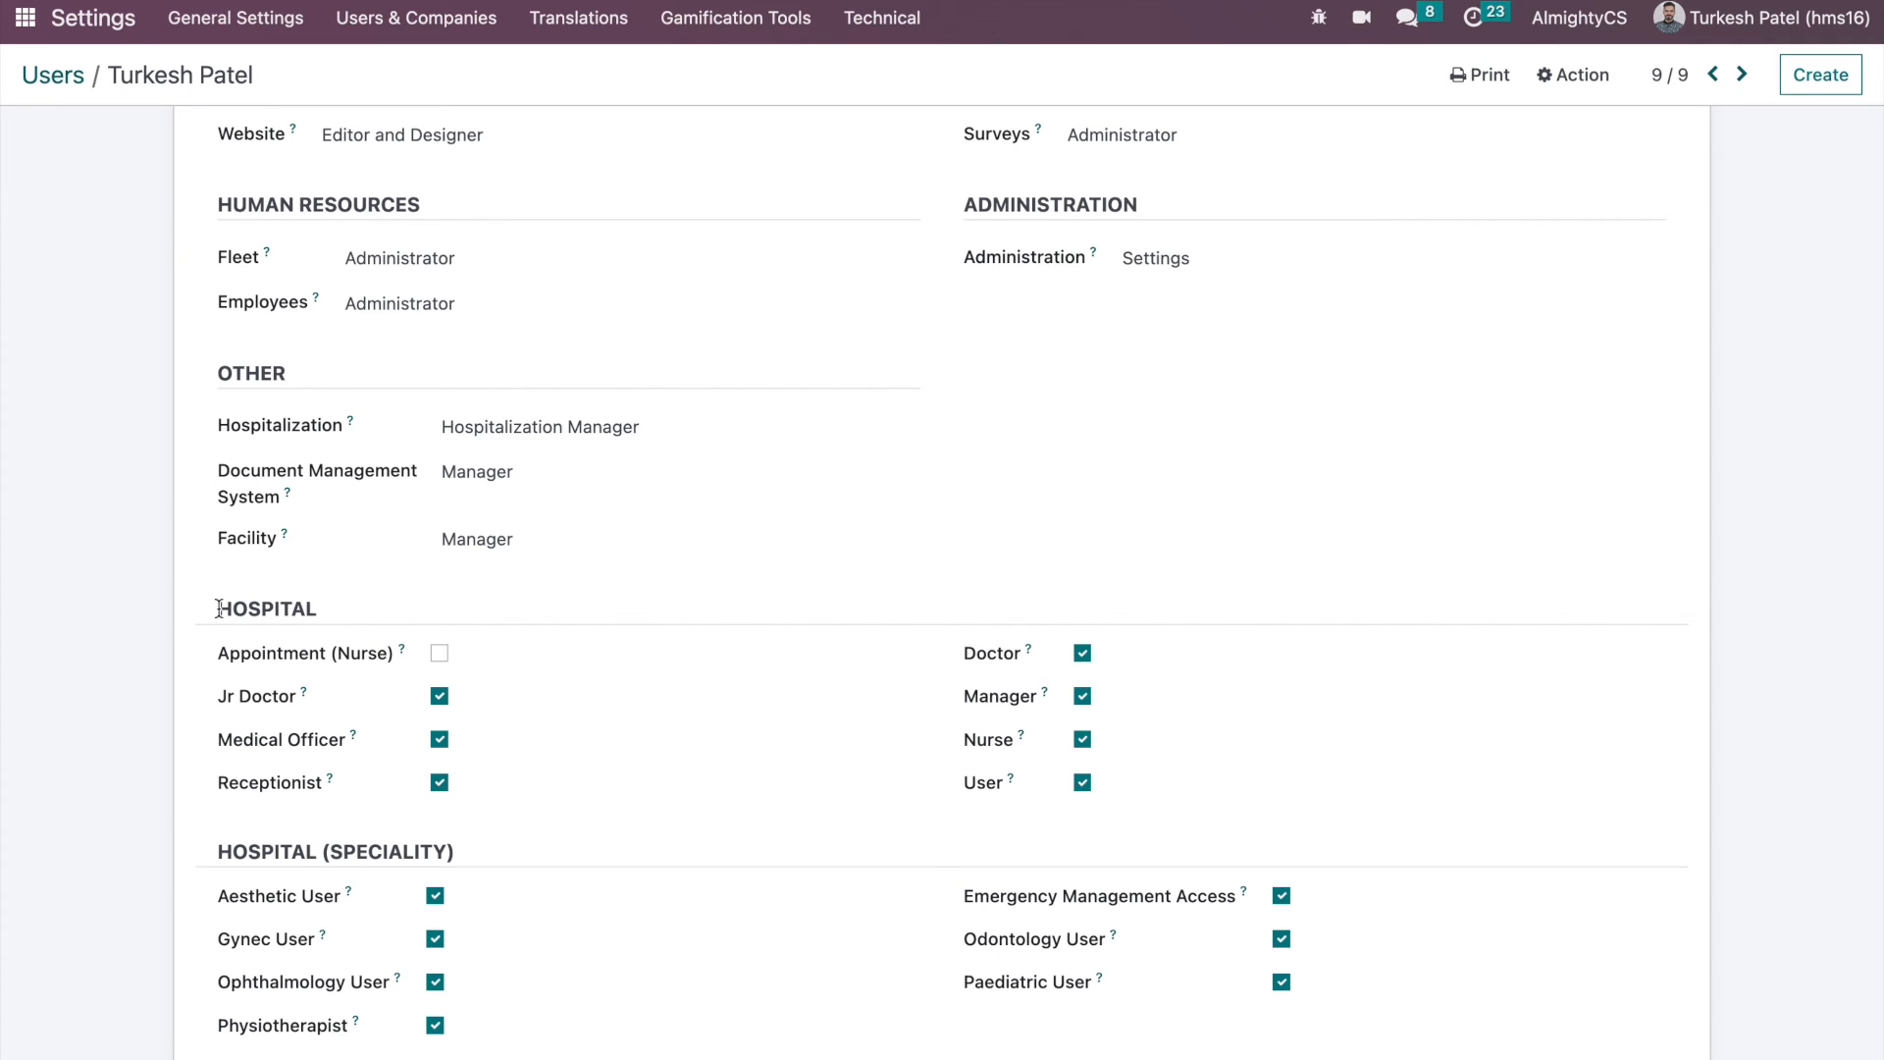
drag(218, 379, 651, 787)
scroll(656, 797, down, 1)
scroll(655, 796, down, 2)
click(33, 467)
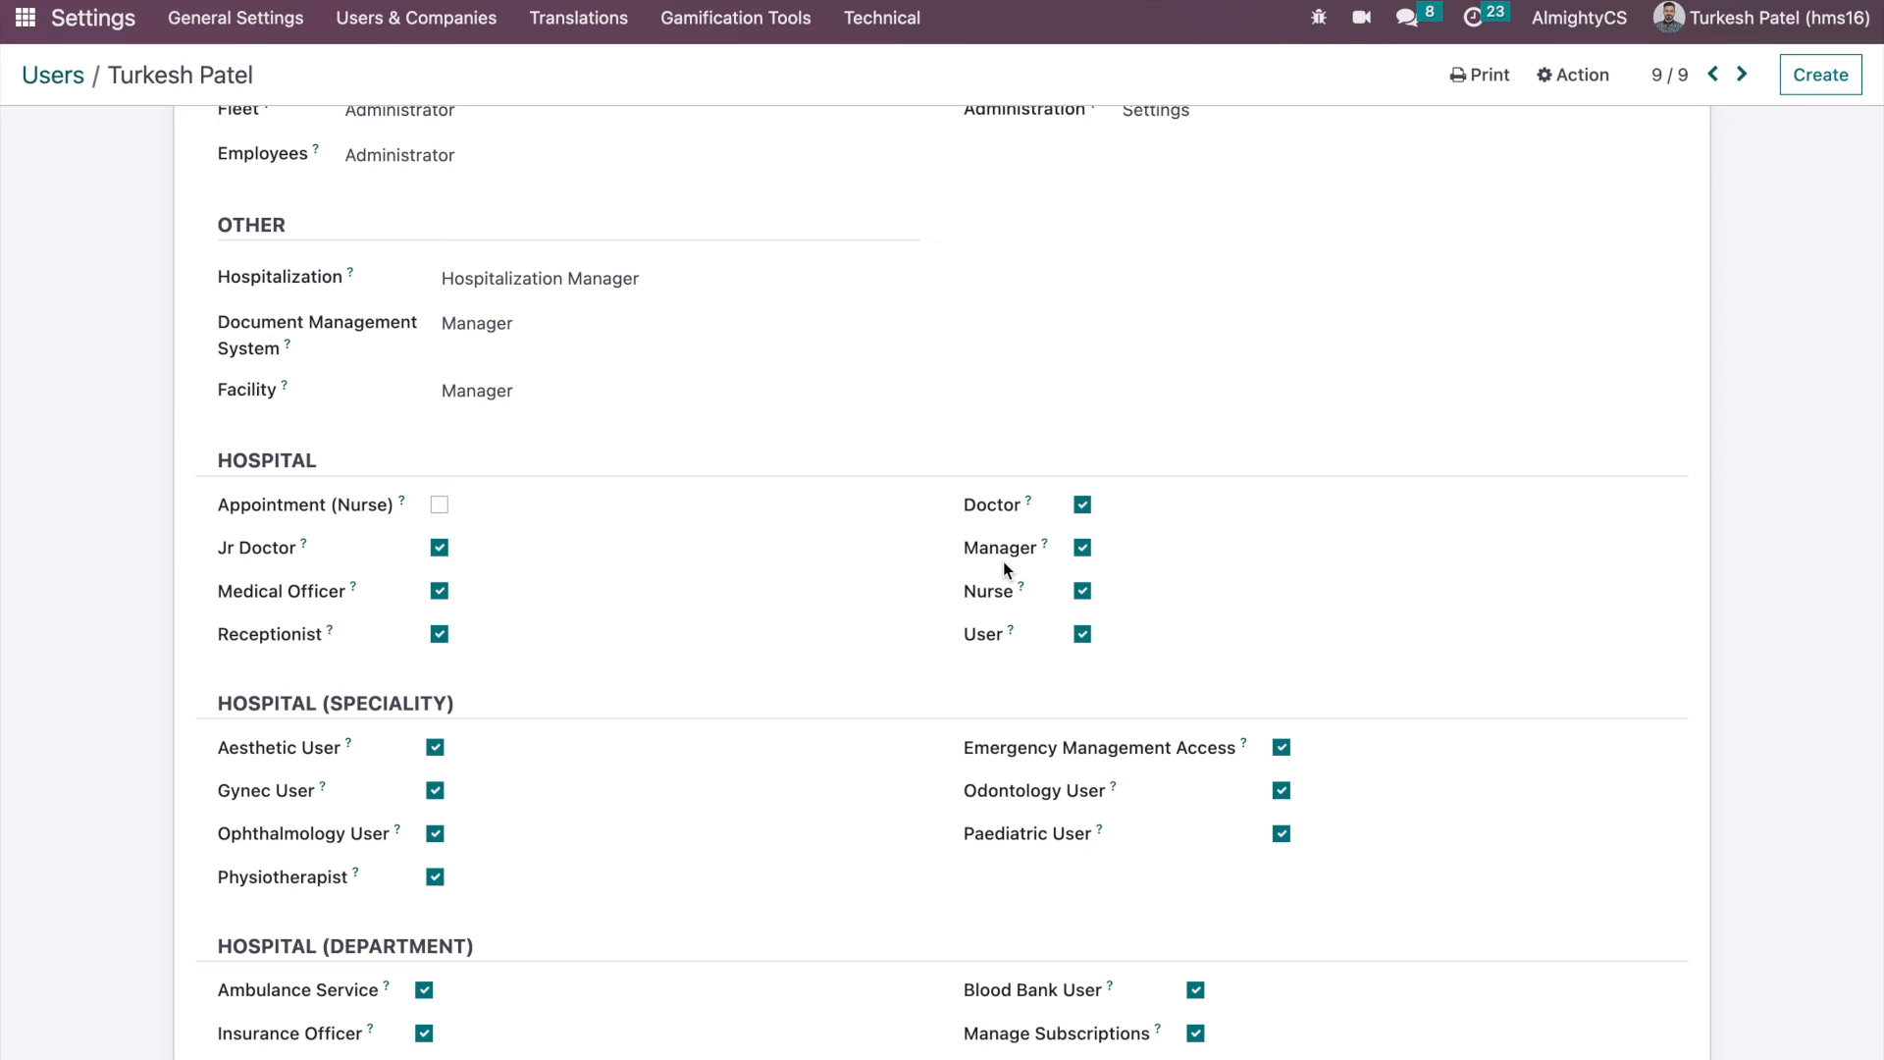
scroll(333, 601, down, 3)
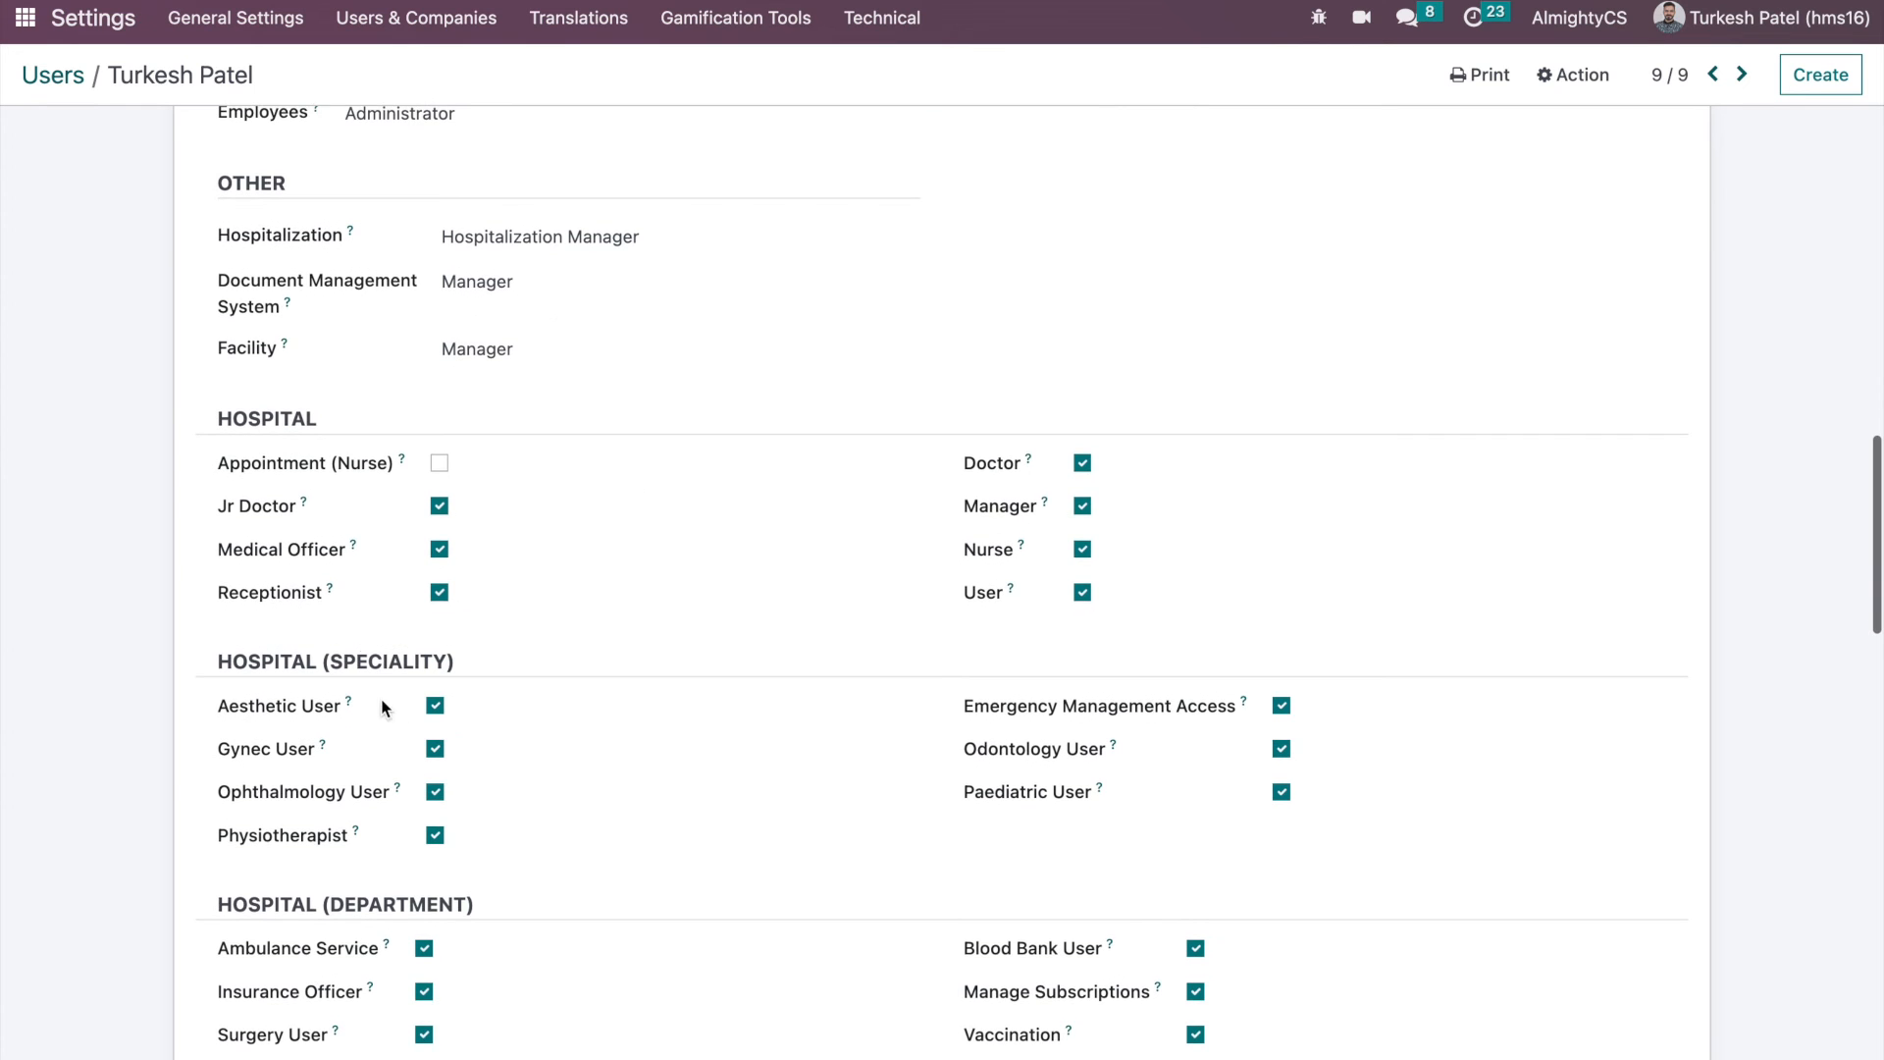
scroll(347, 598, down, 2)
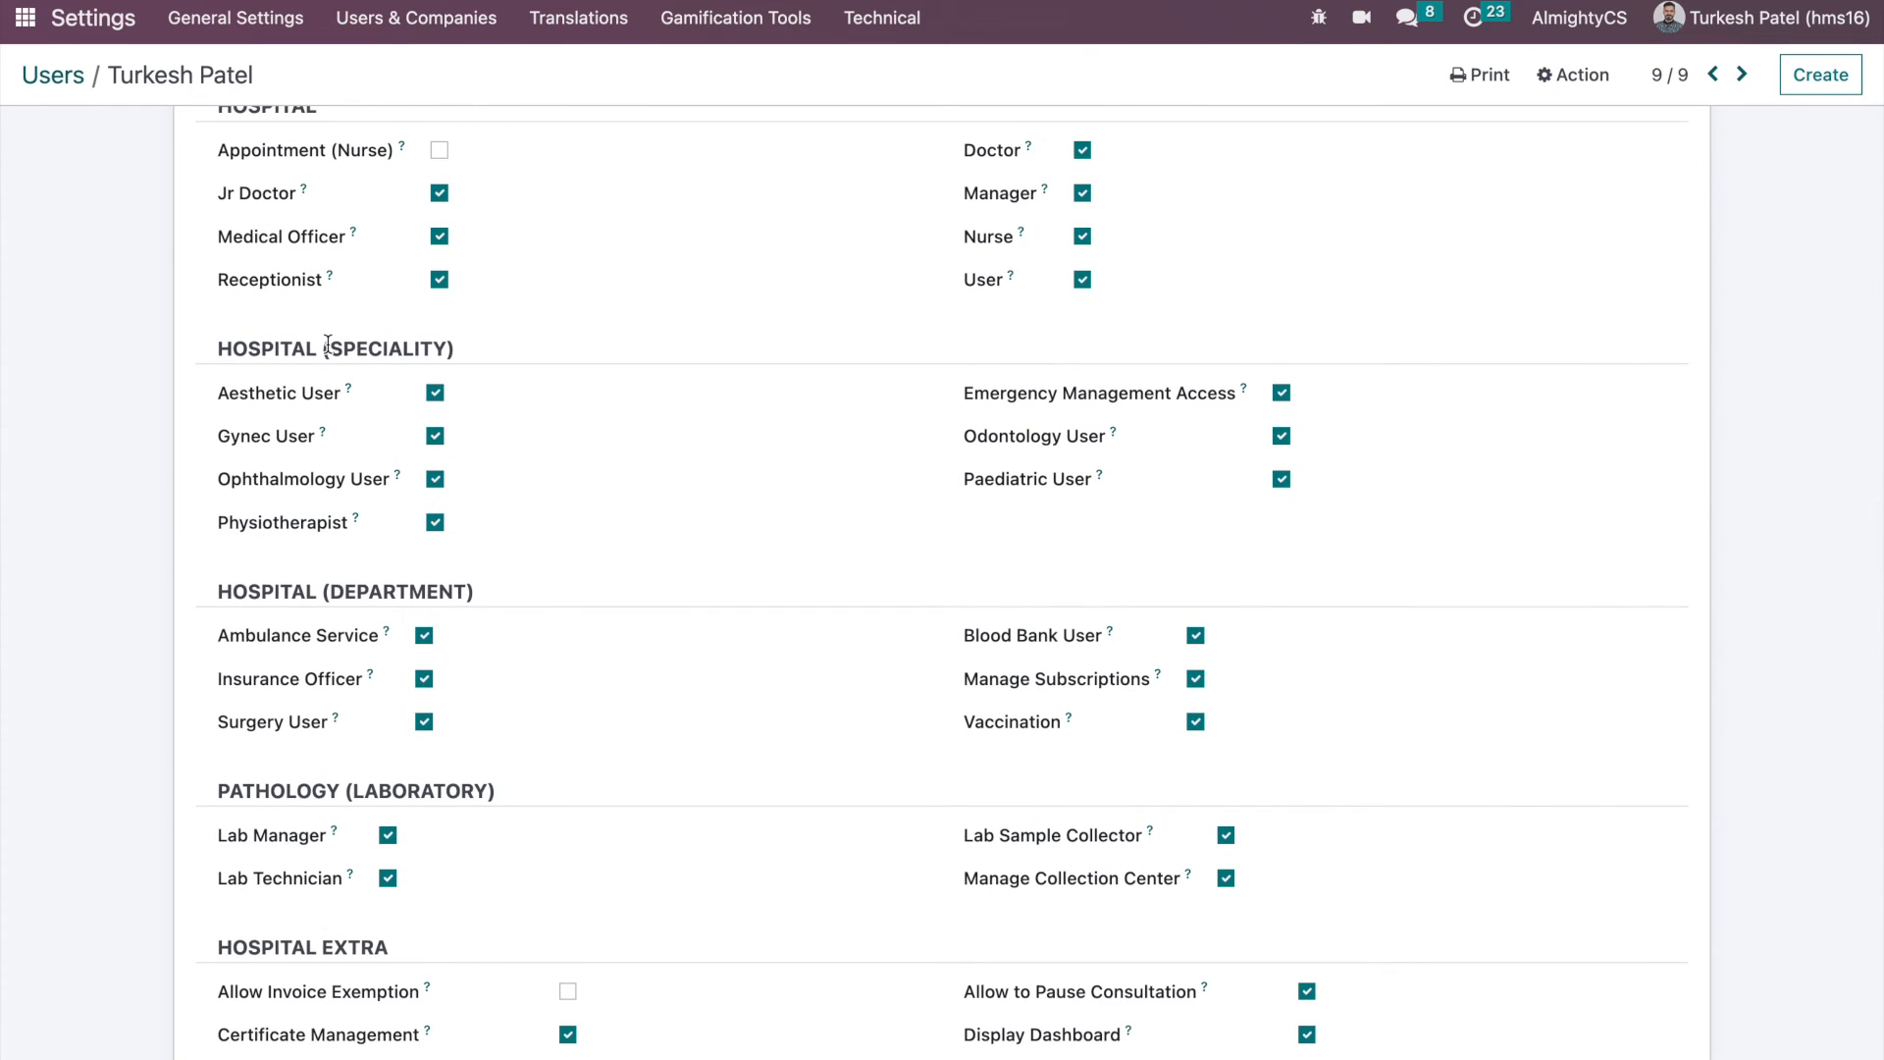
triple_click(329, 348)
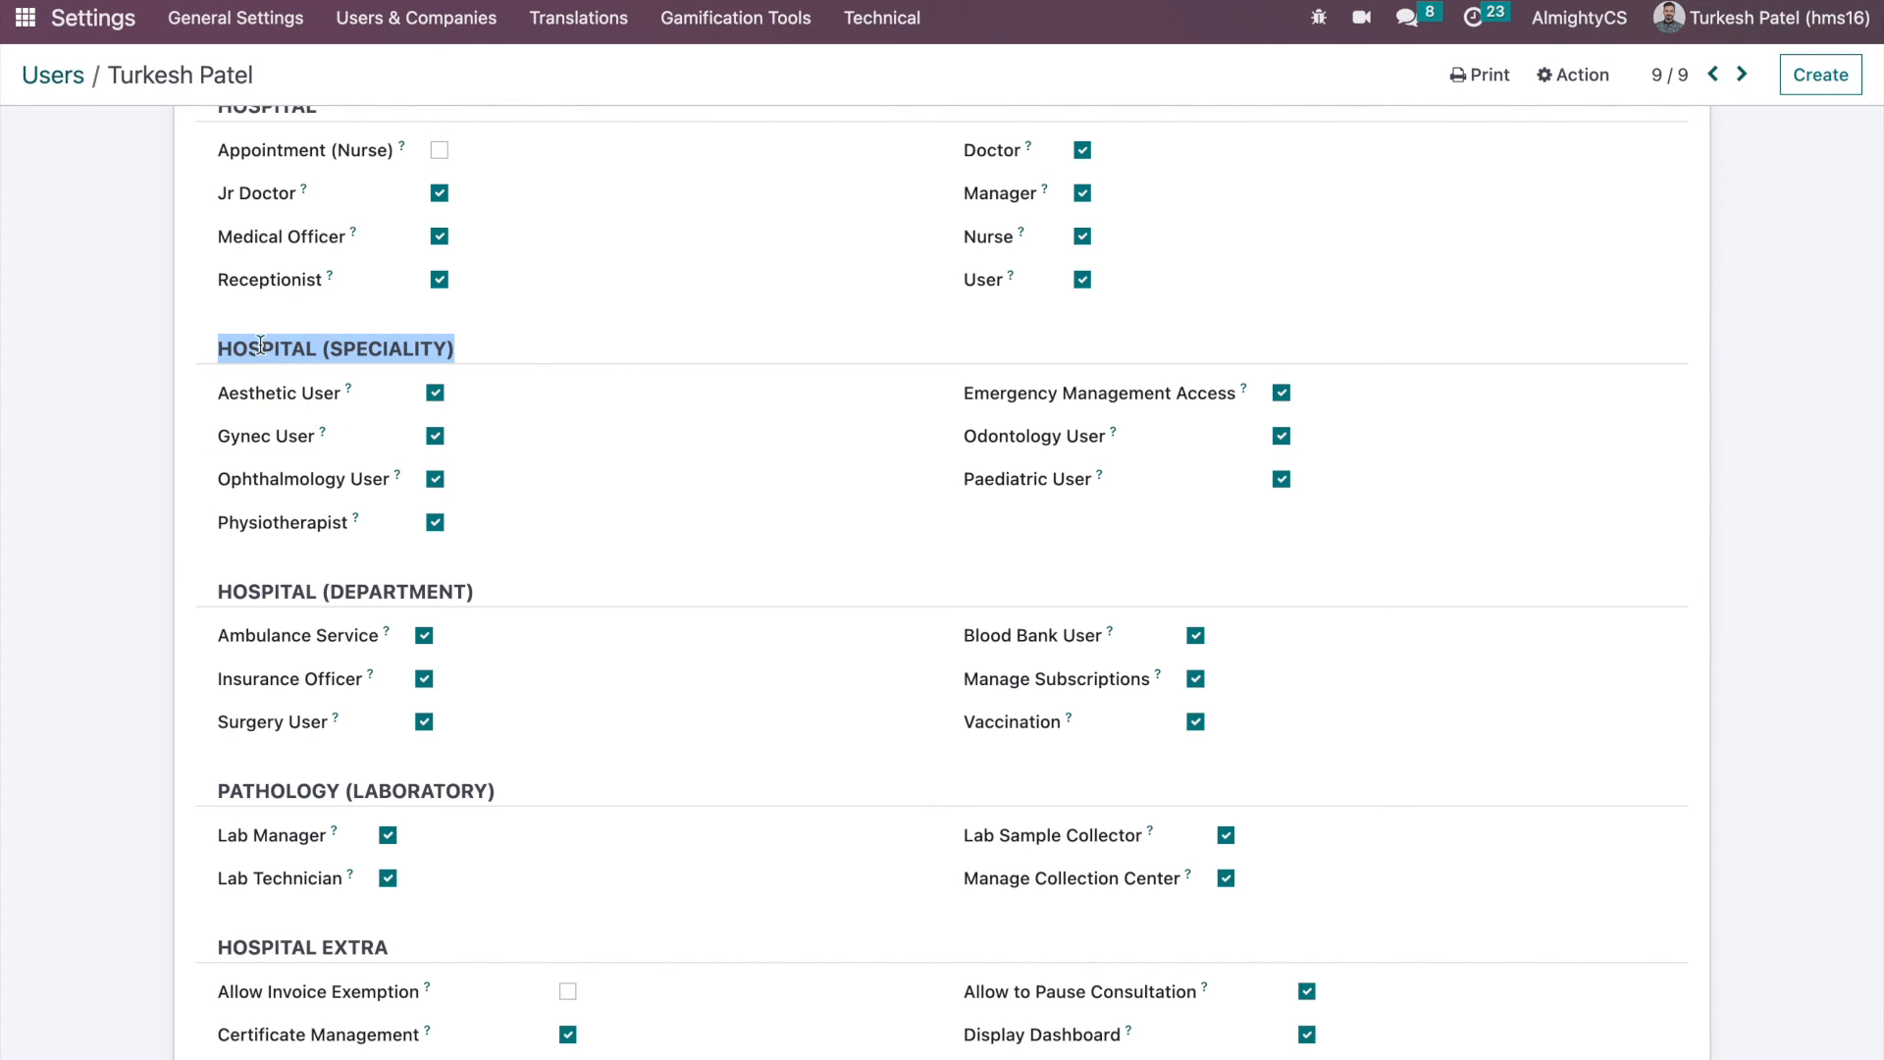
- View the available department and speciality apps in the app overview, and return to the admin user's access rights
click(26, 18)
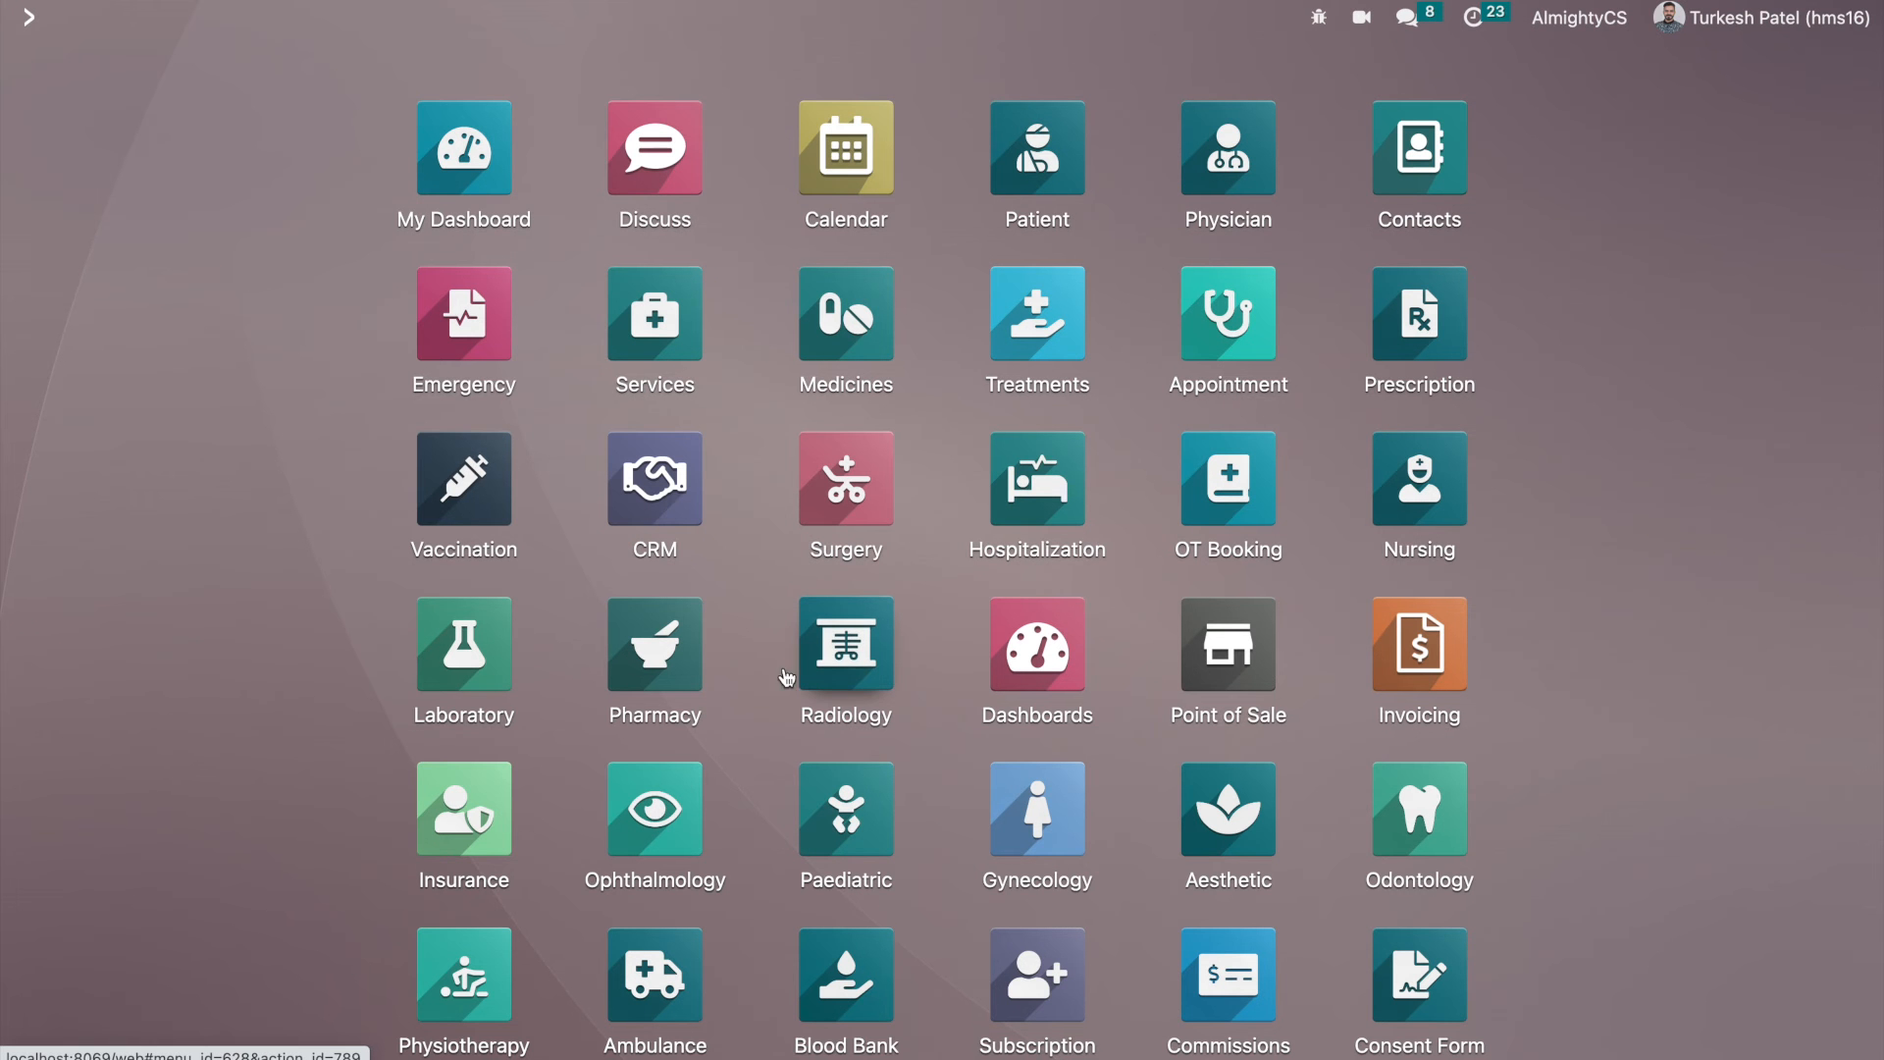
scroll(863, 801, down, 4)
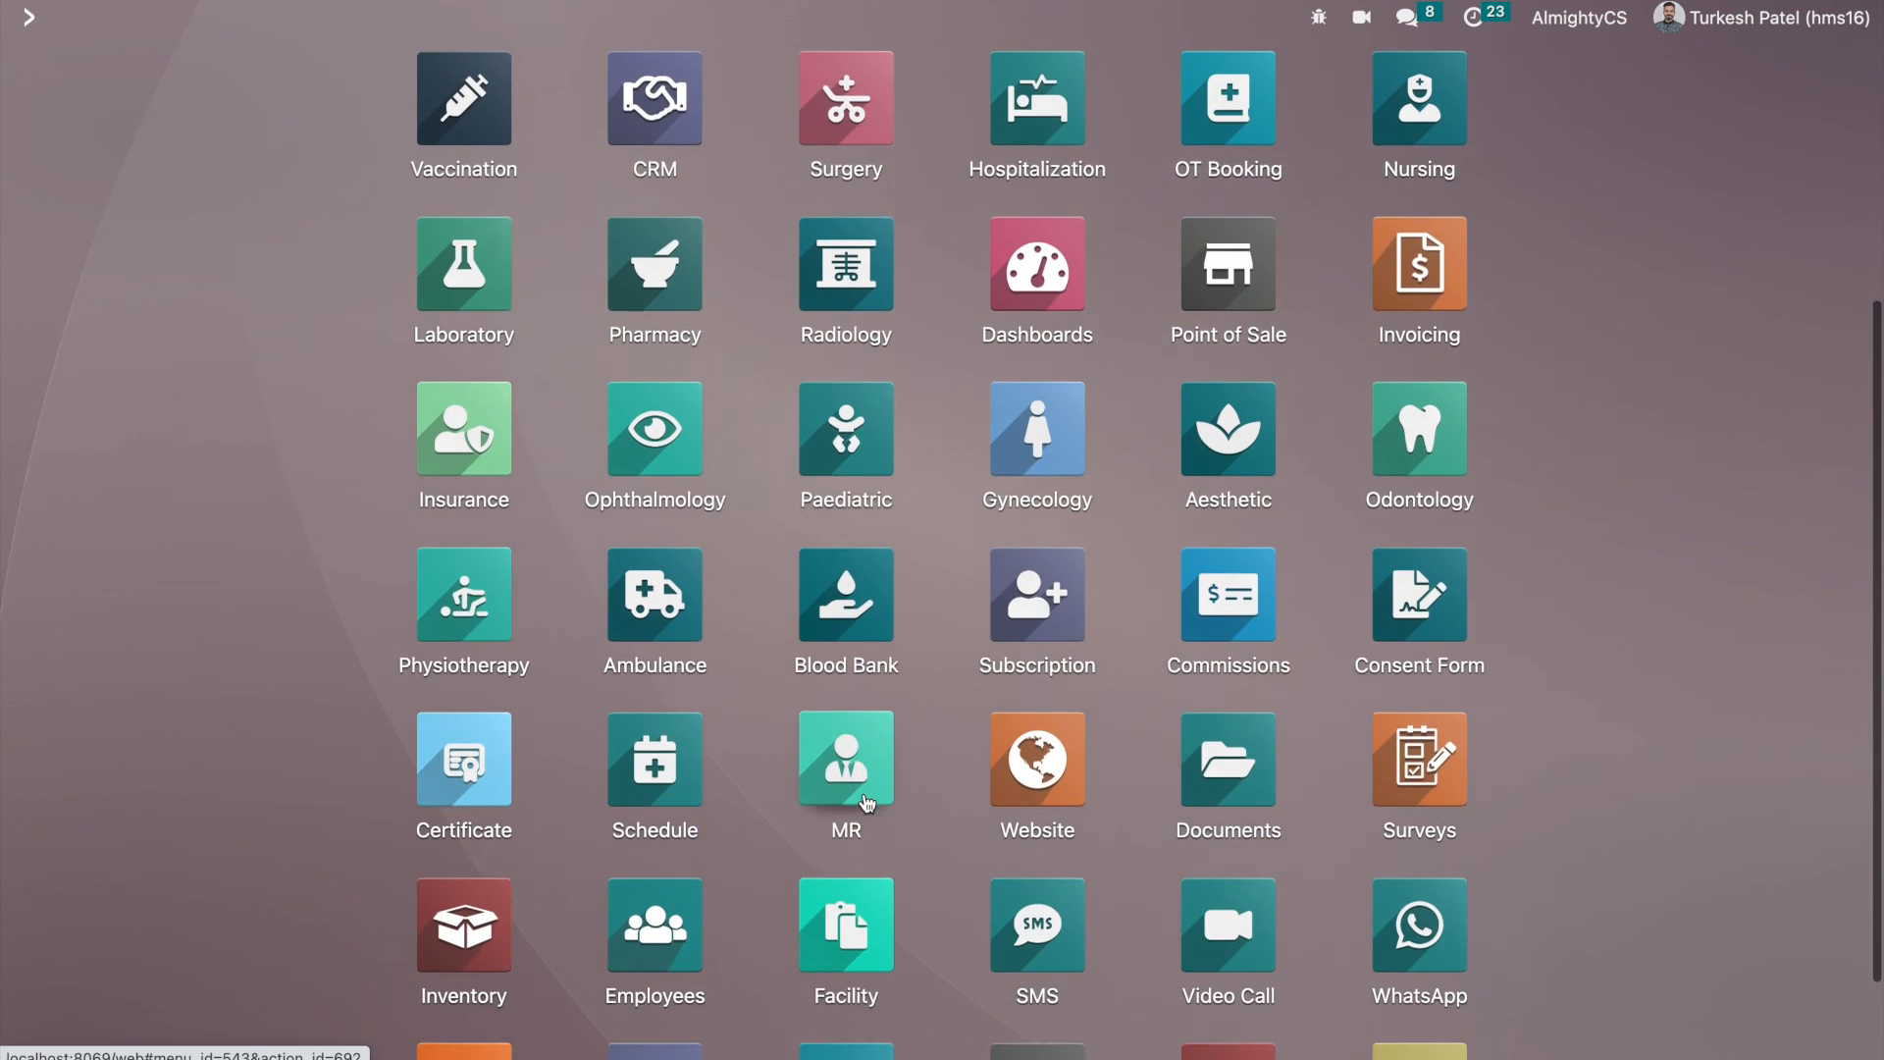
scroll(867, 802, up, 4)
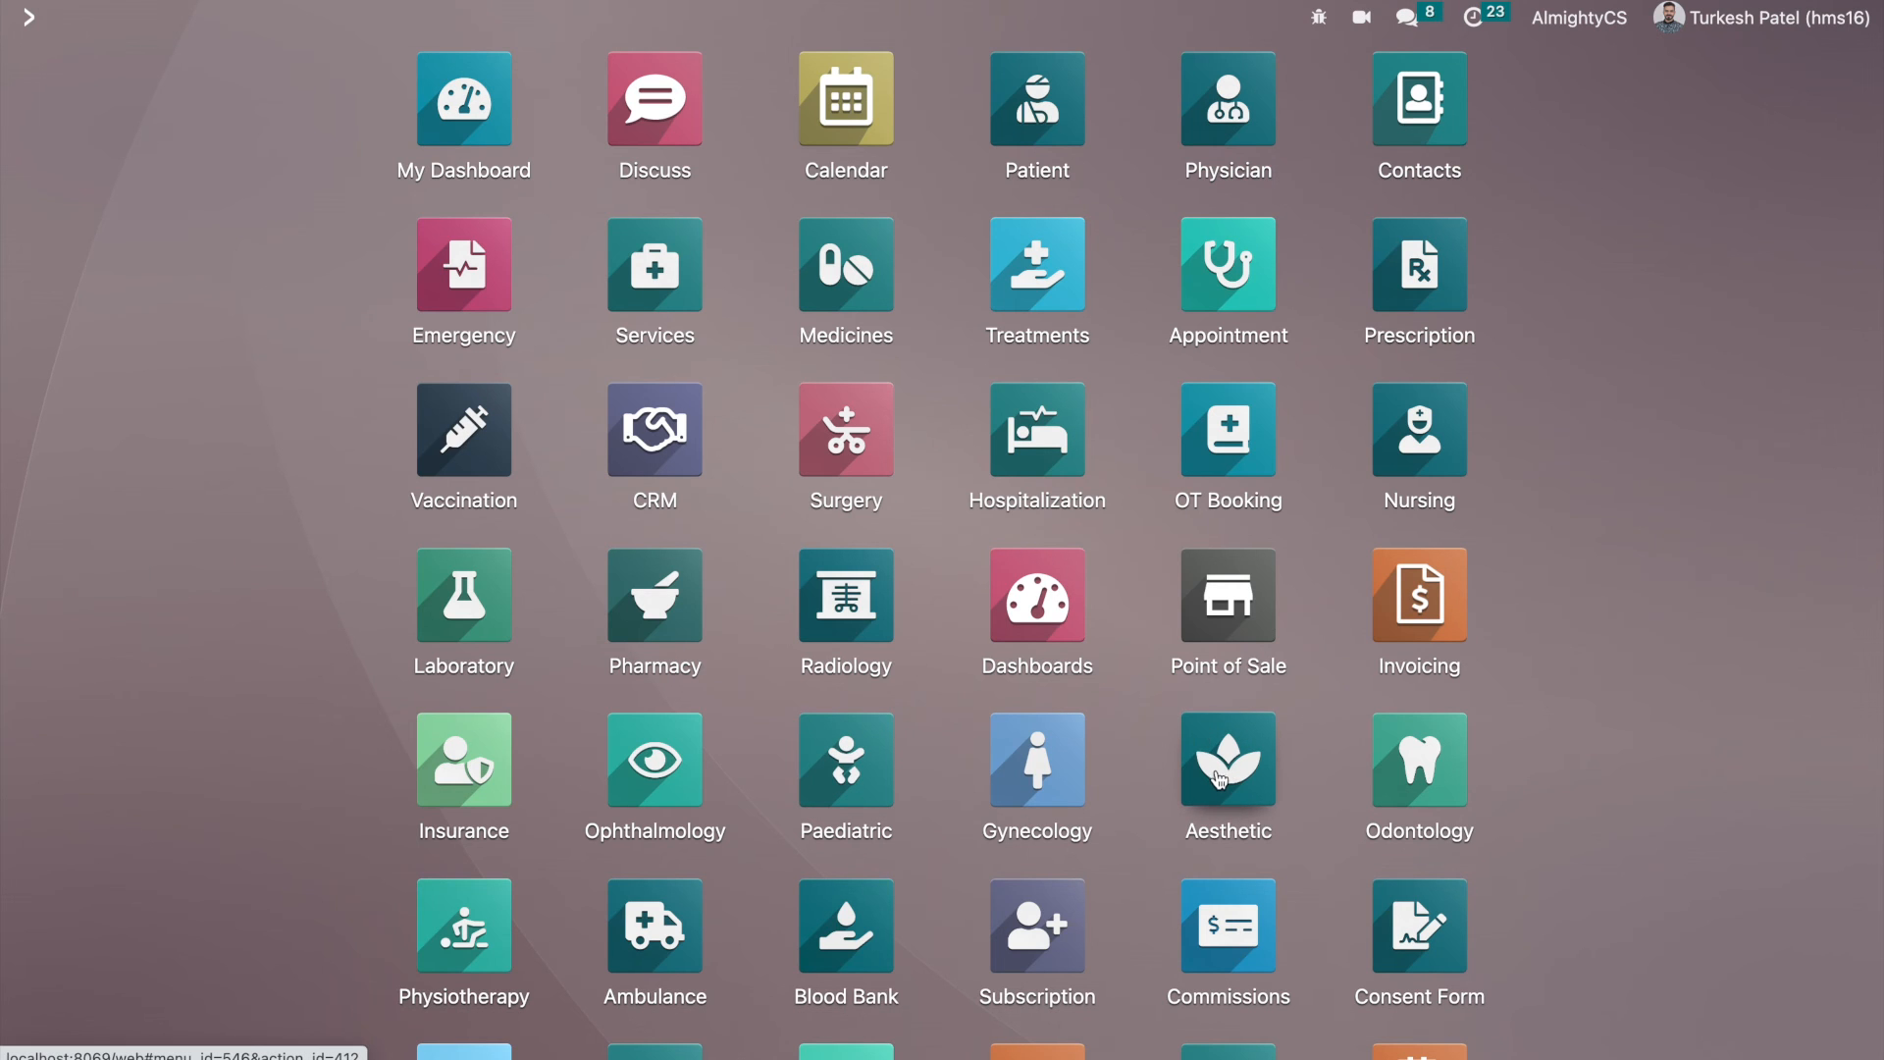
click(26, 16)
- Review the Hospital (Department), Pathology, Hospital Extra, SMS, WhatsApp and Technical access rights of the admin user
scroll(368, 677, down, 3)
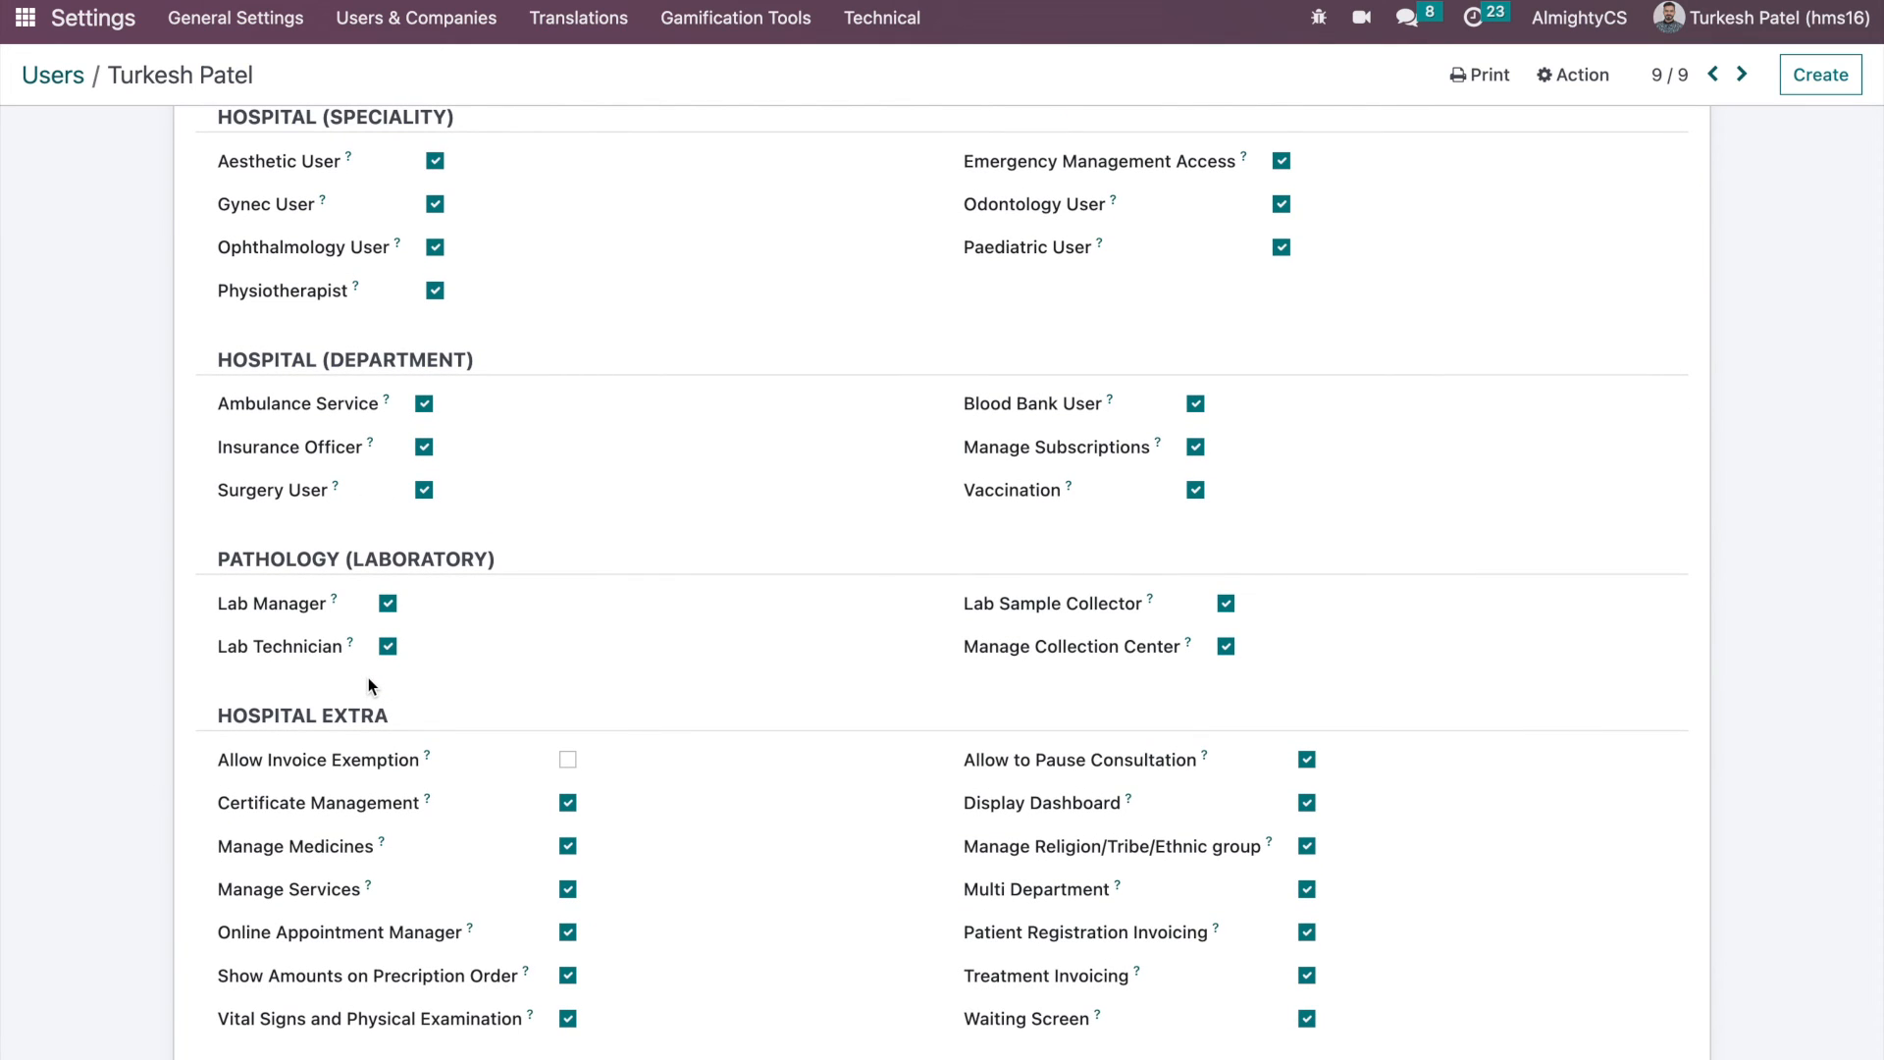
scroll(368, 678, down, 3)
scroll(368, 677, up, 5)
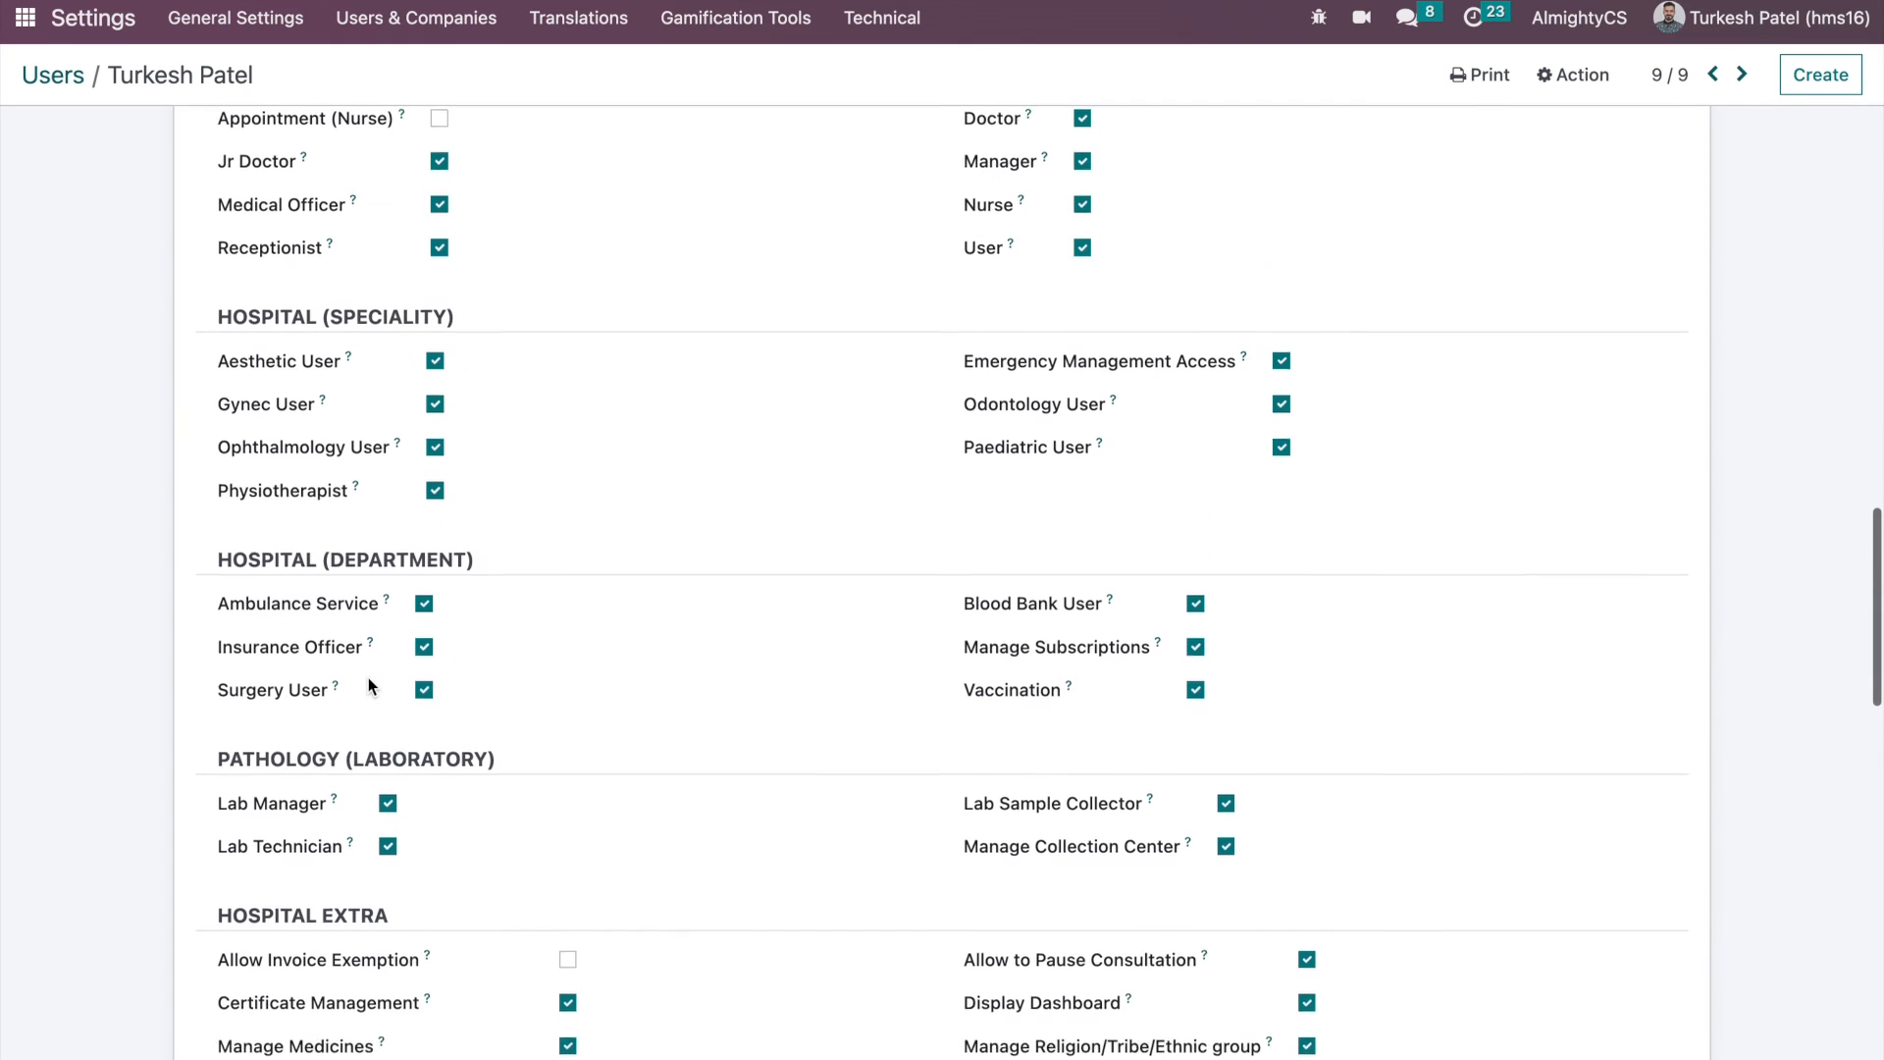
scroll(346, 675, down, 5)
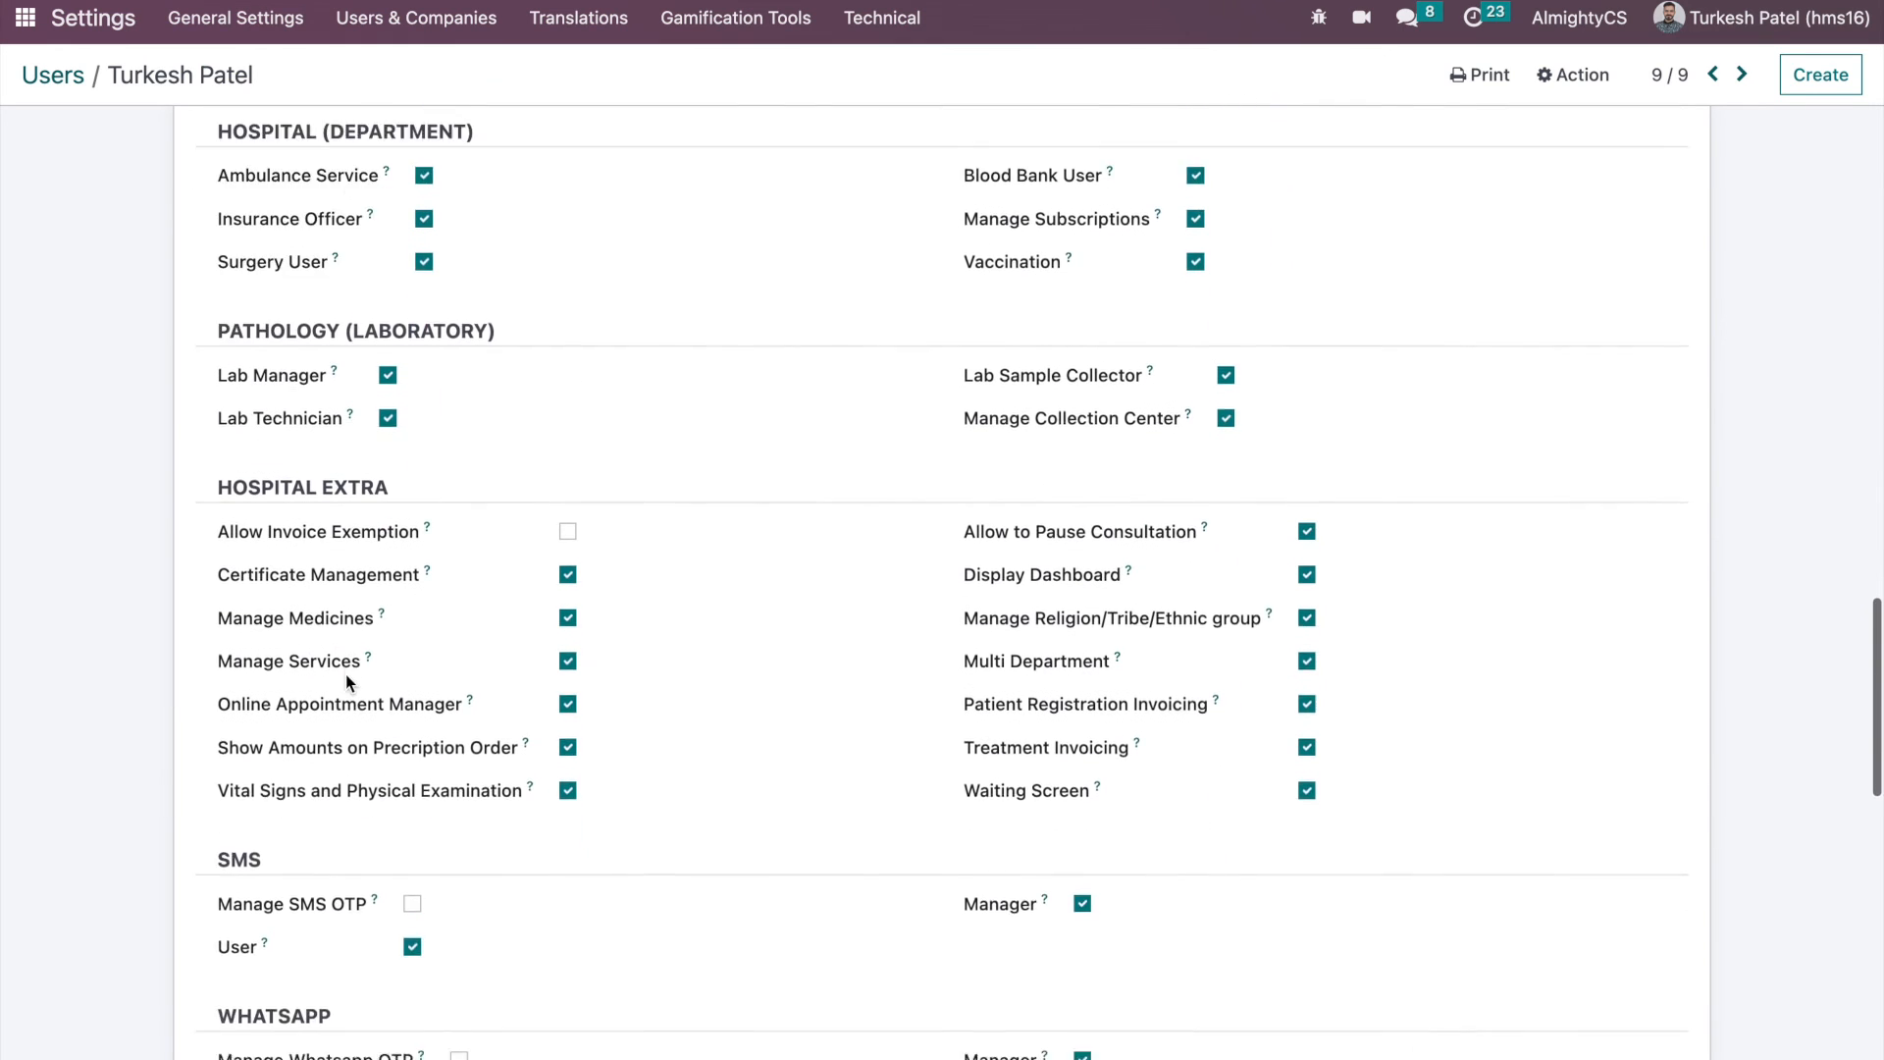
scroll(345, 674, down, 3)
scroll(1056, 734, down, 2)
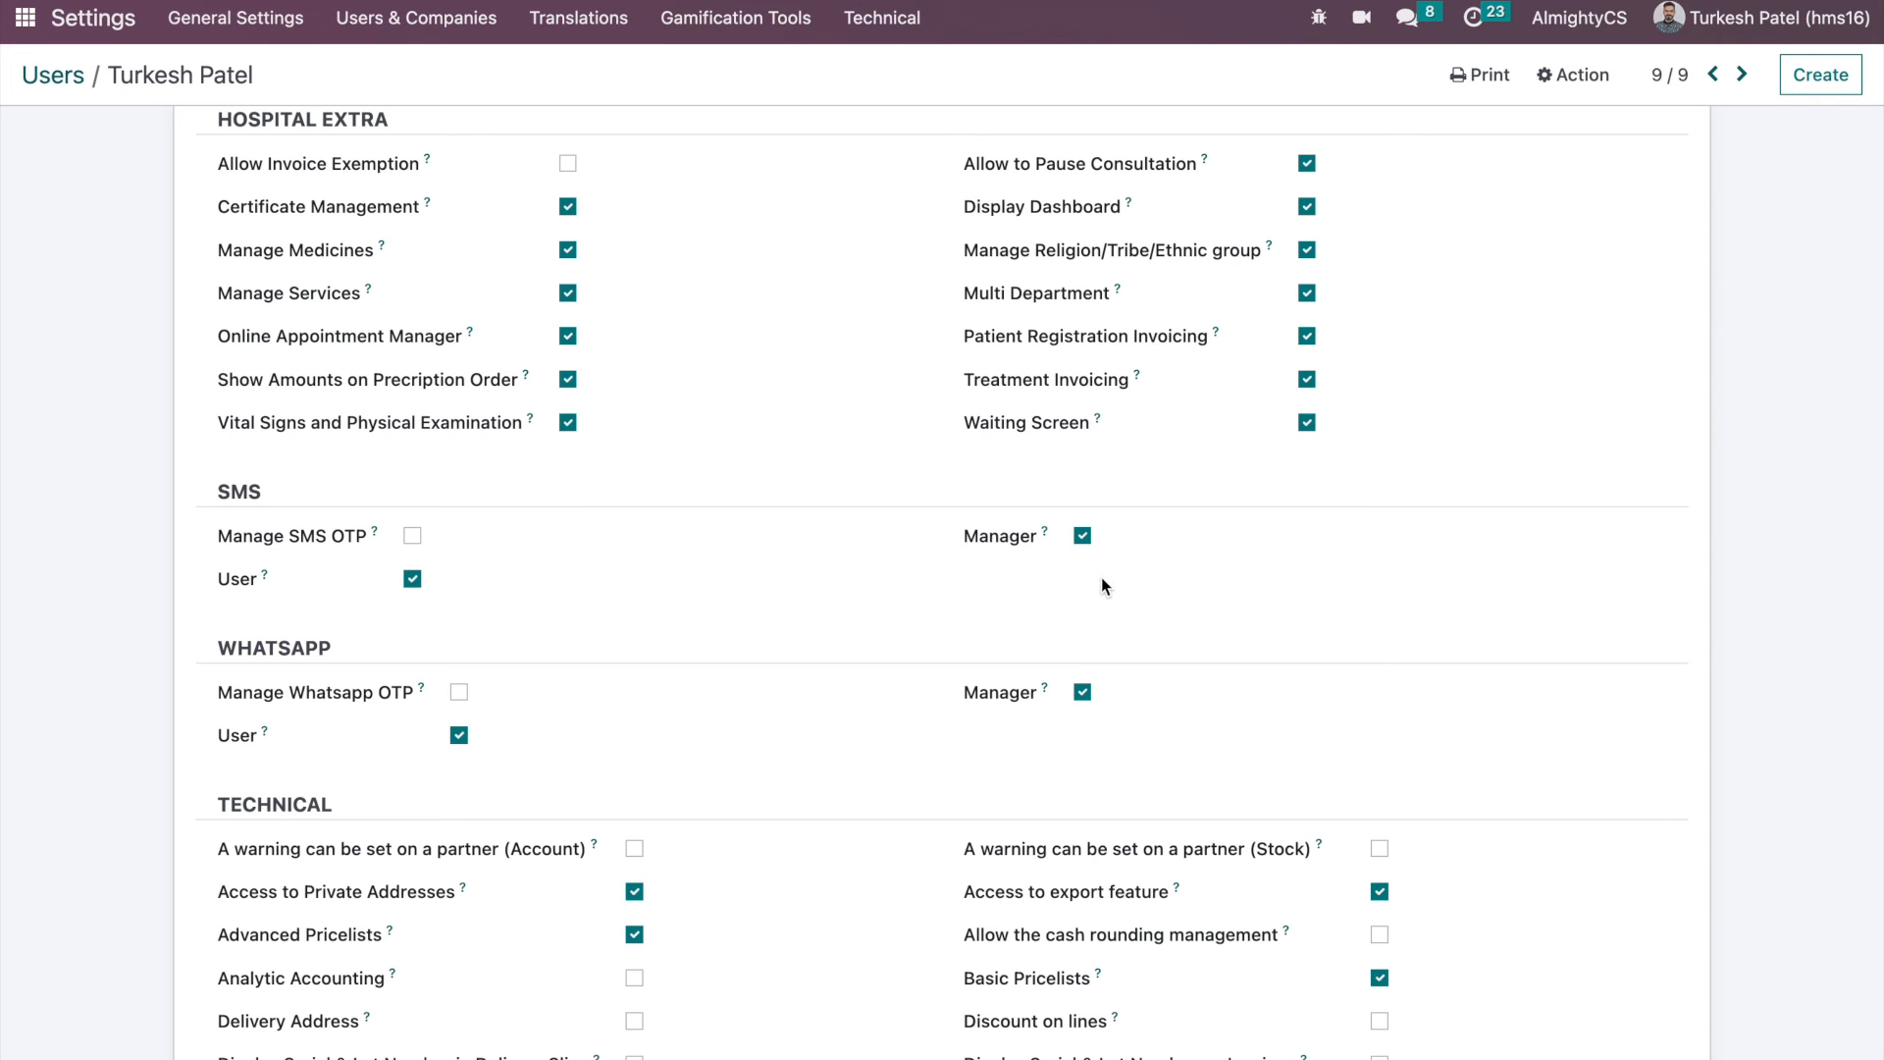
scroll(1101, 579, up, 2)
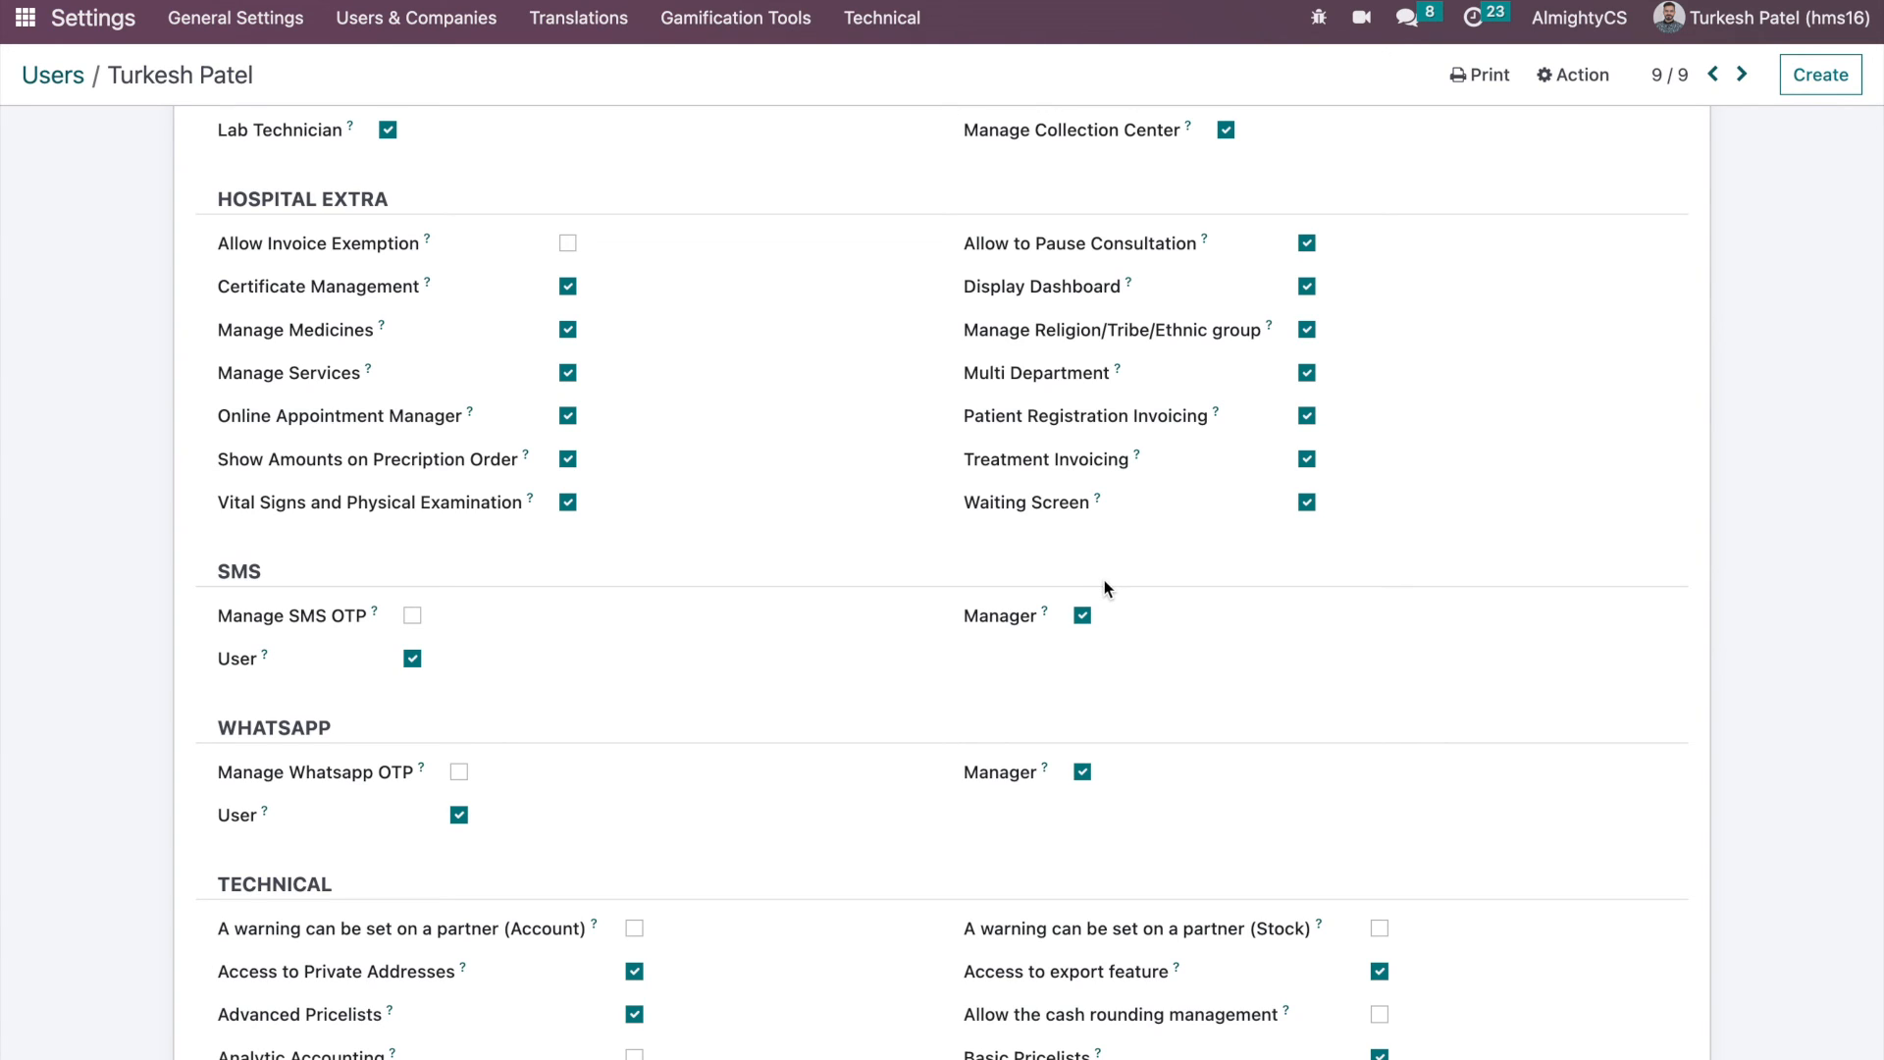
scroll(1105, 590, down, 10)
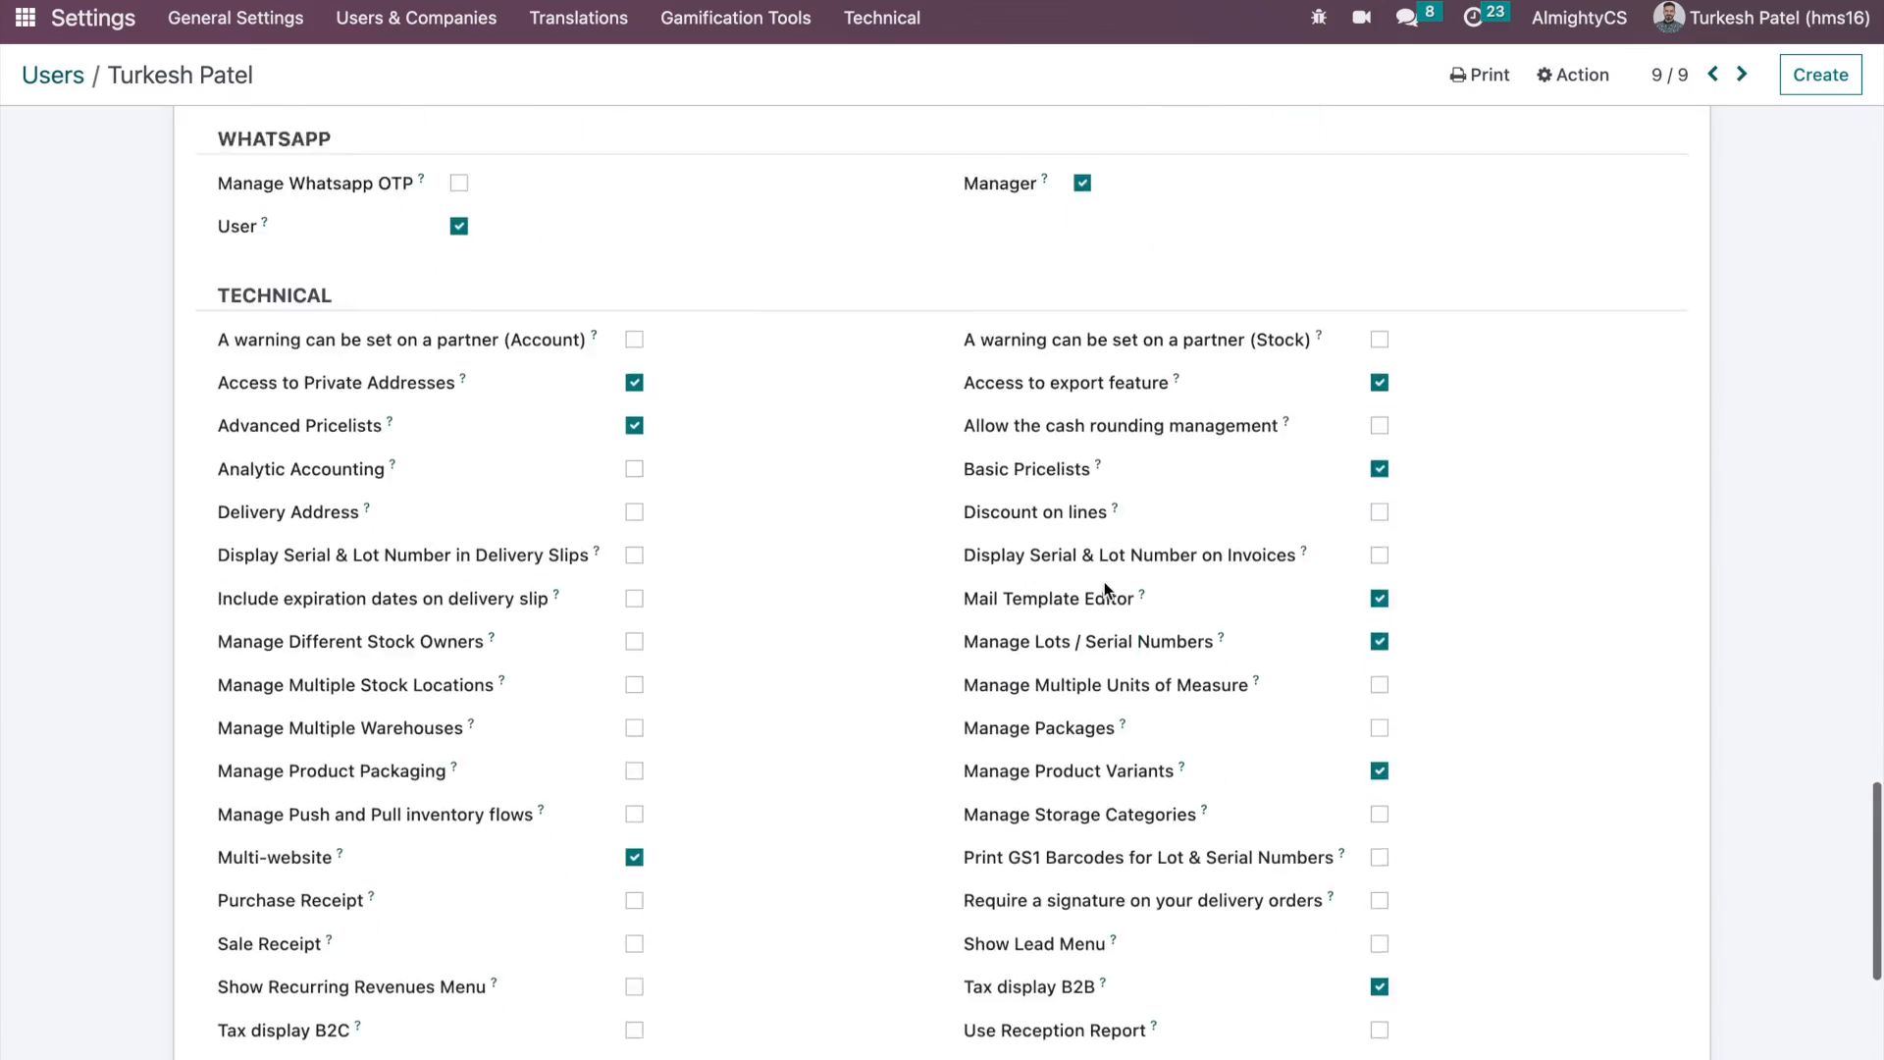
scroll(1105, 590, up, 20)
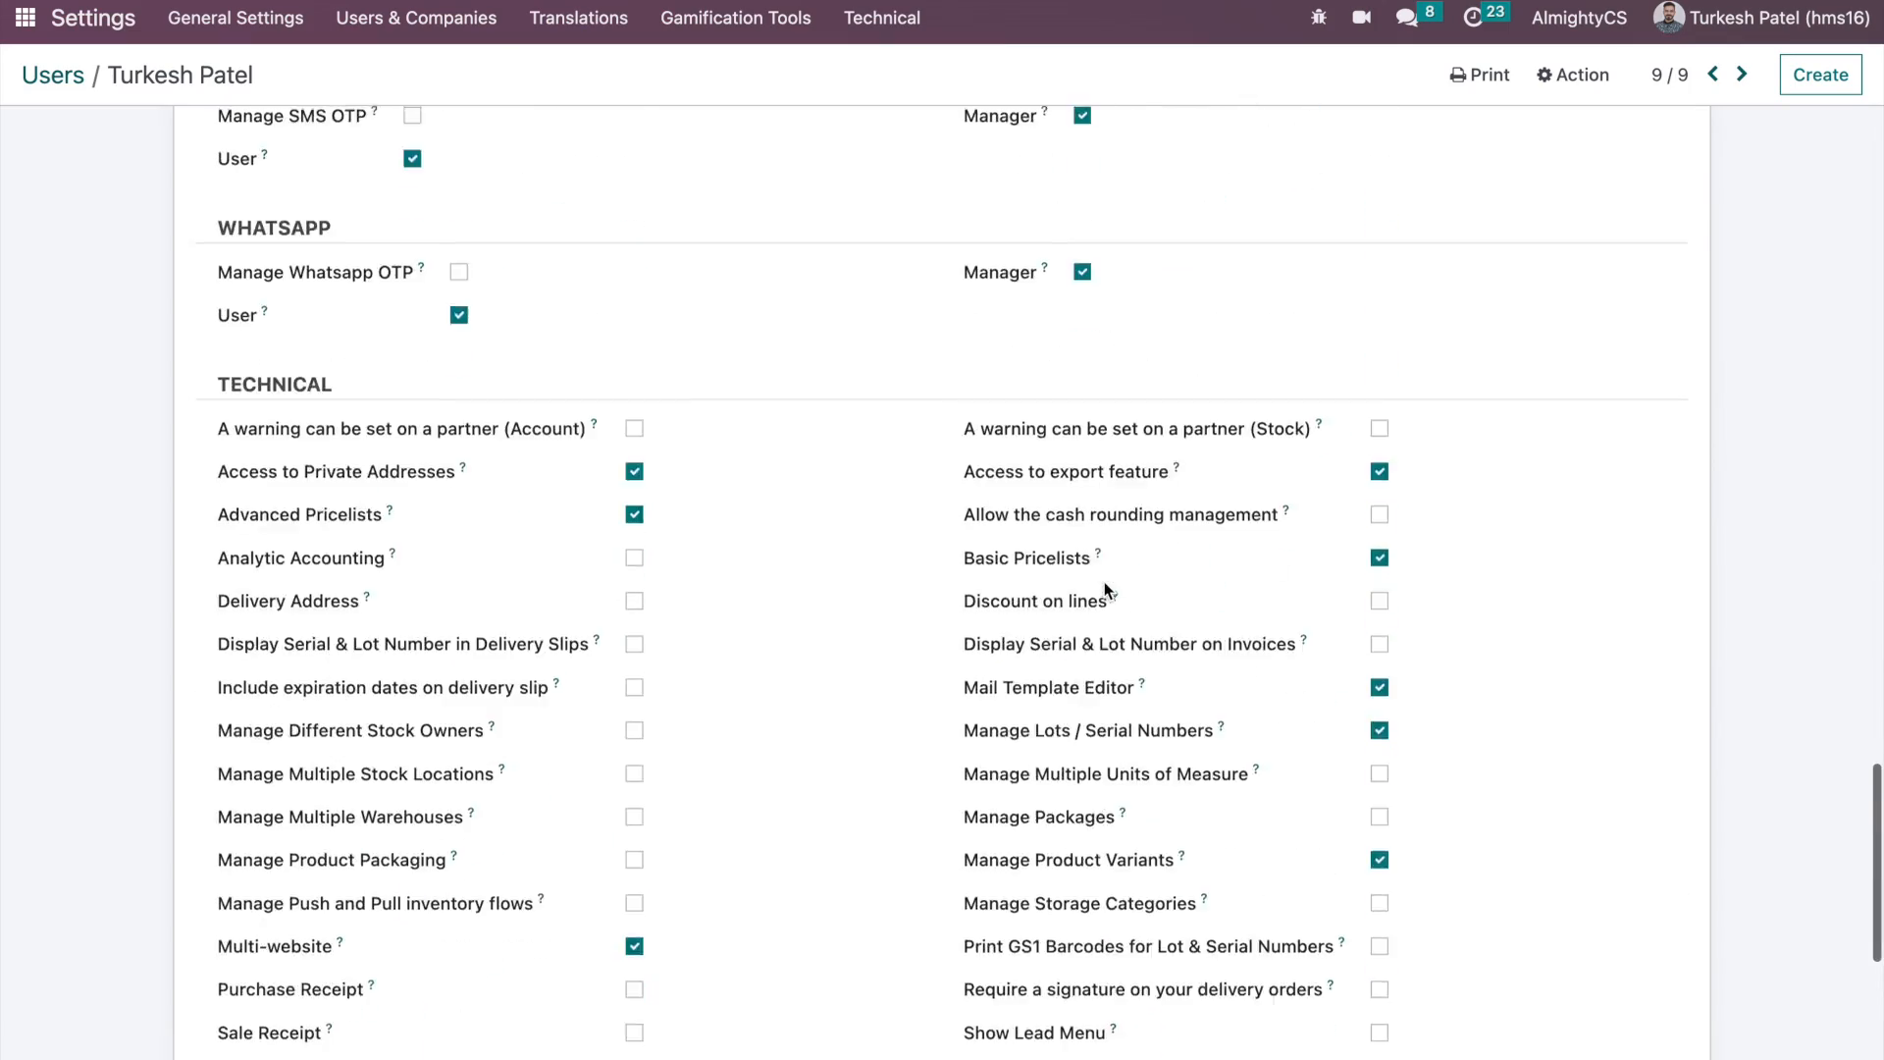
scroll(556, 372, up, 7)
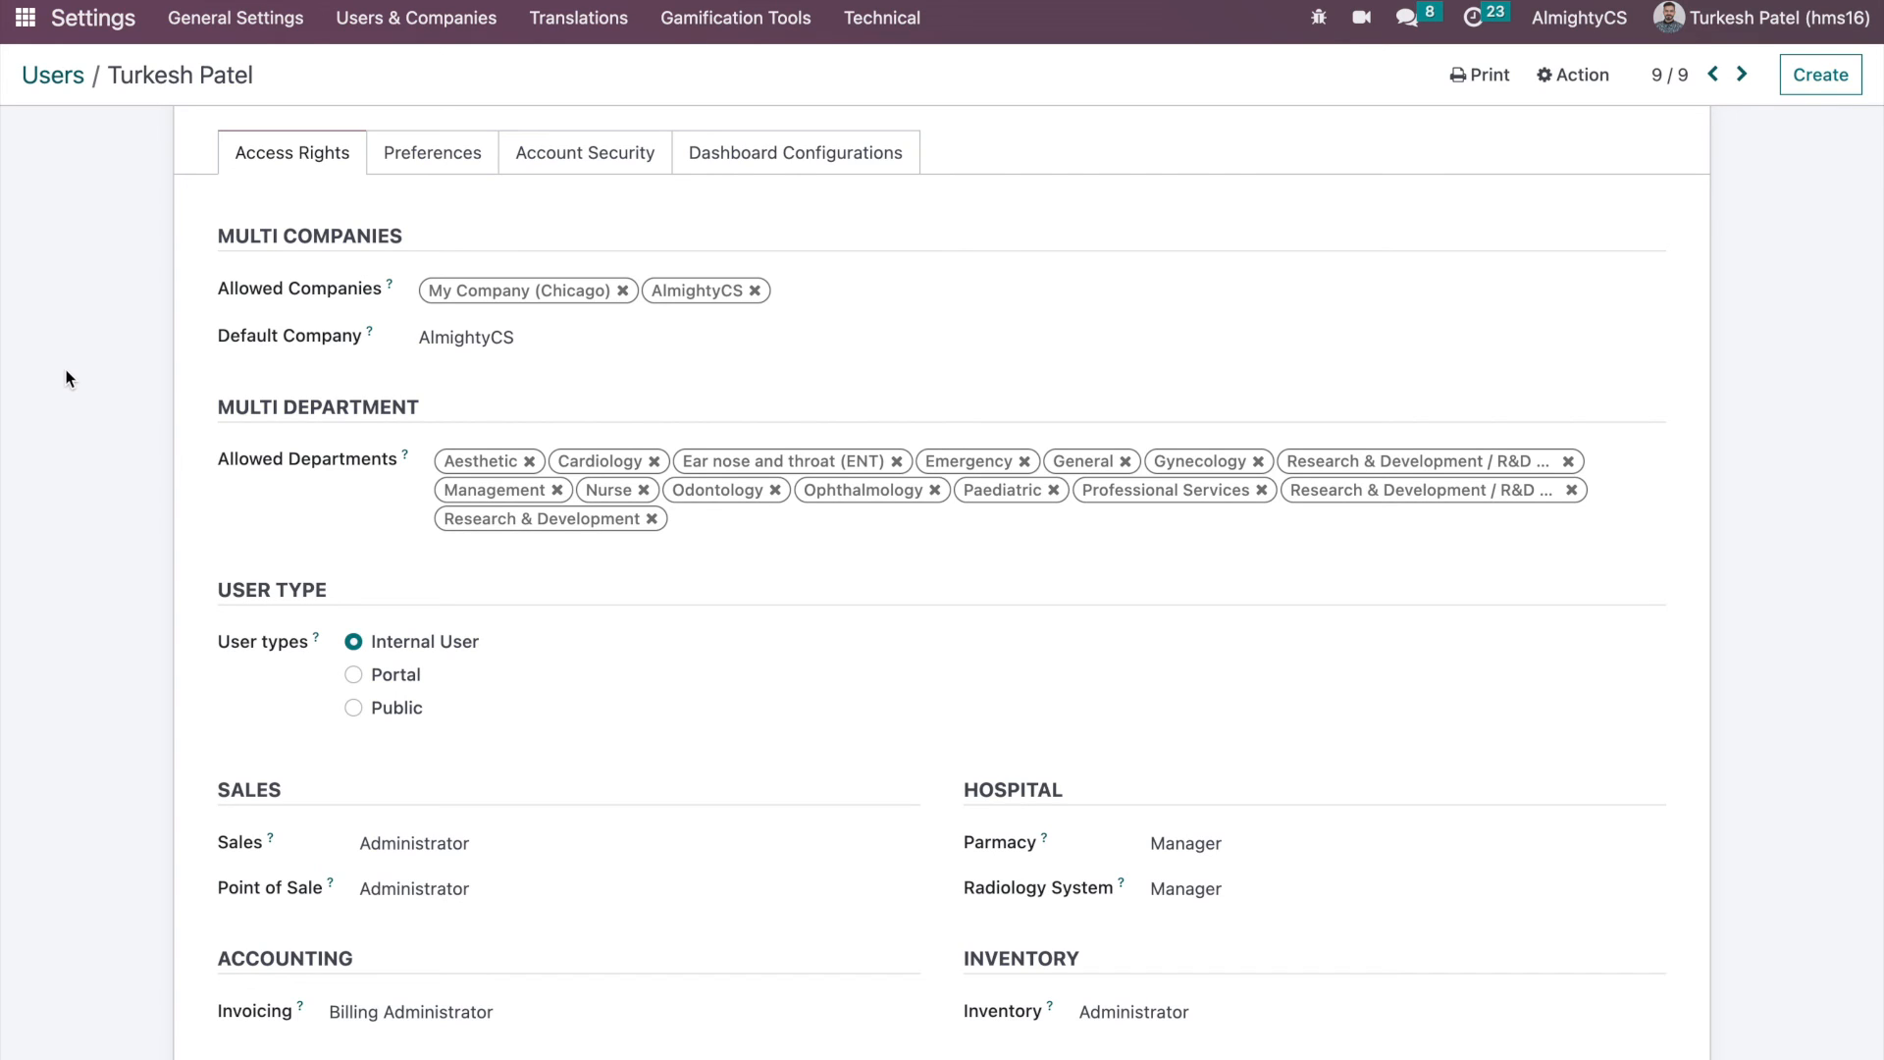
- View the admin user's Preferences and Dashboard Configurations, and return to the app overview
click(438, 172)
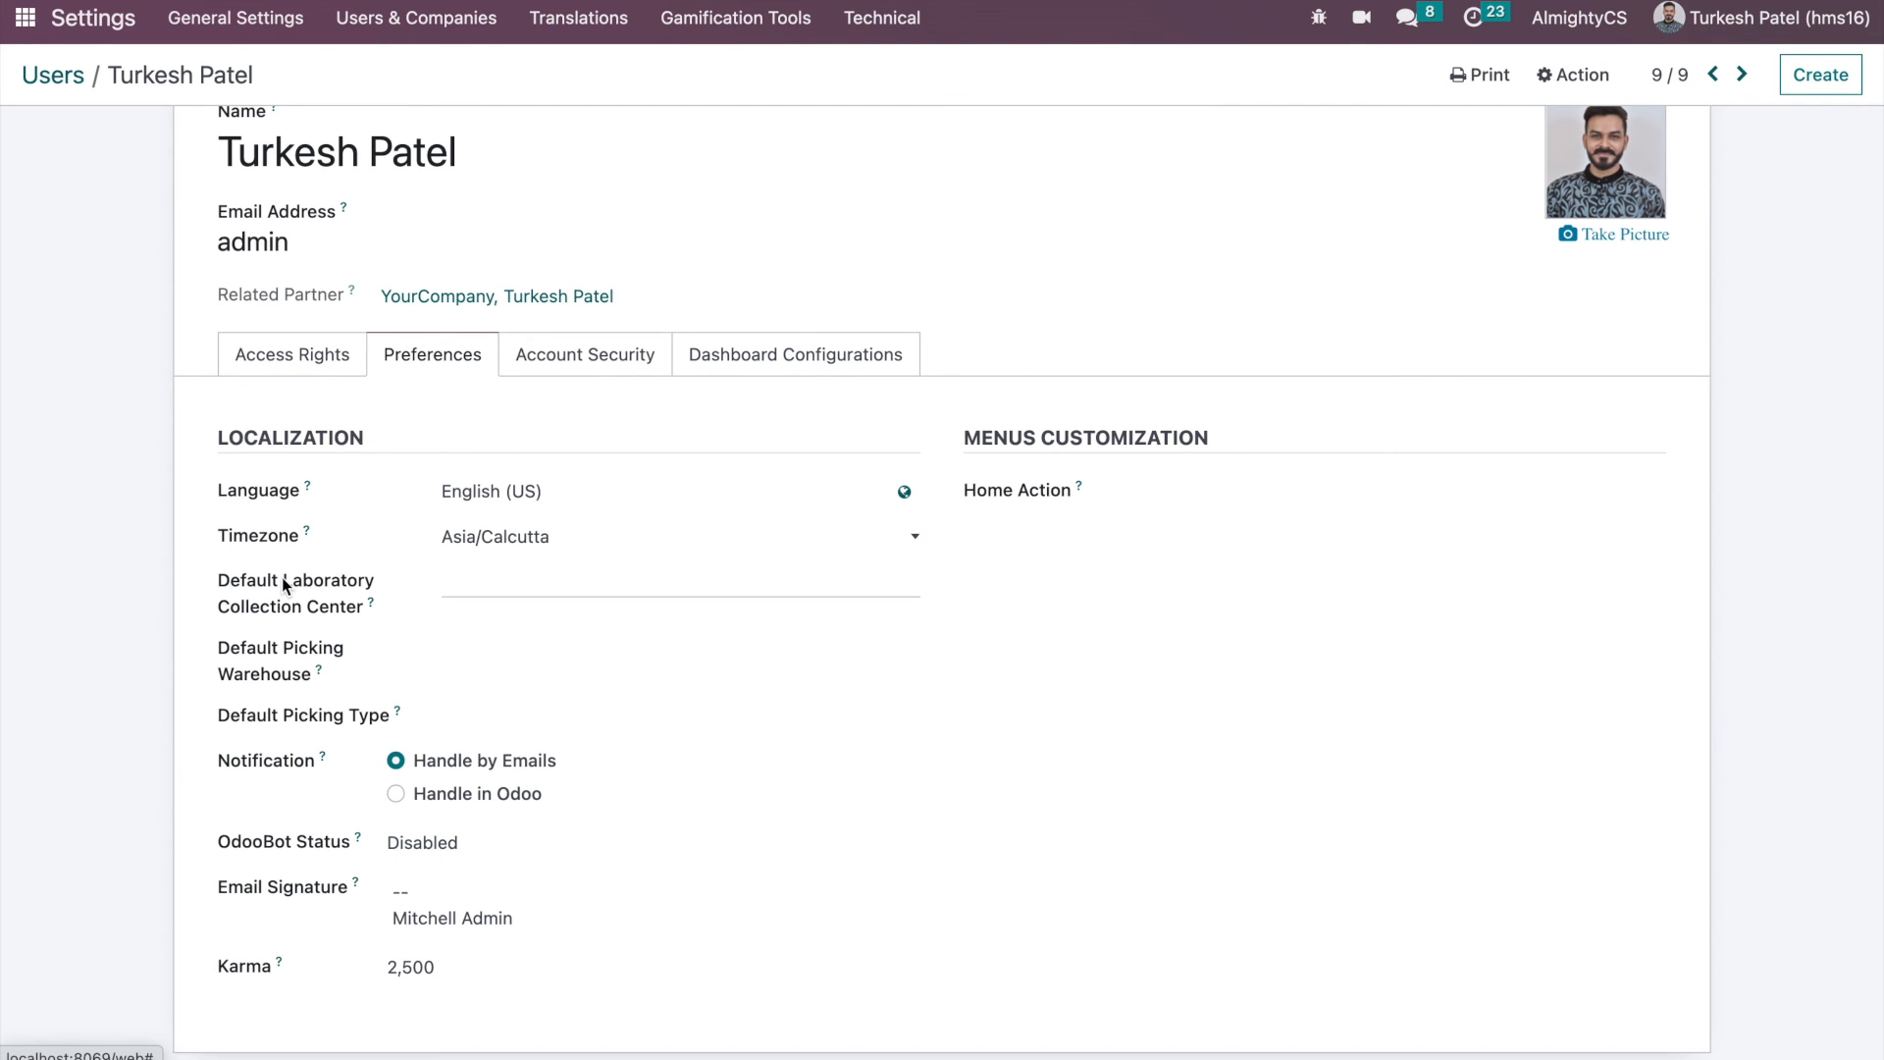
click(768, 367)
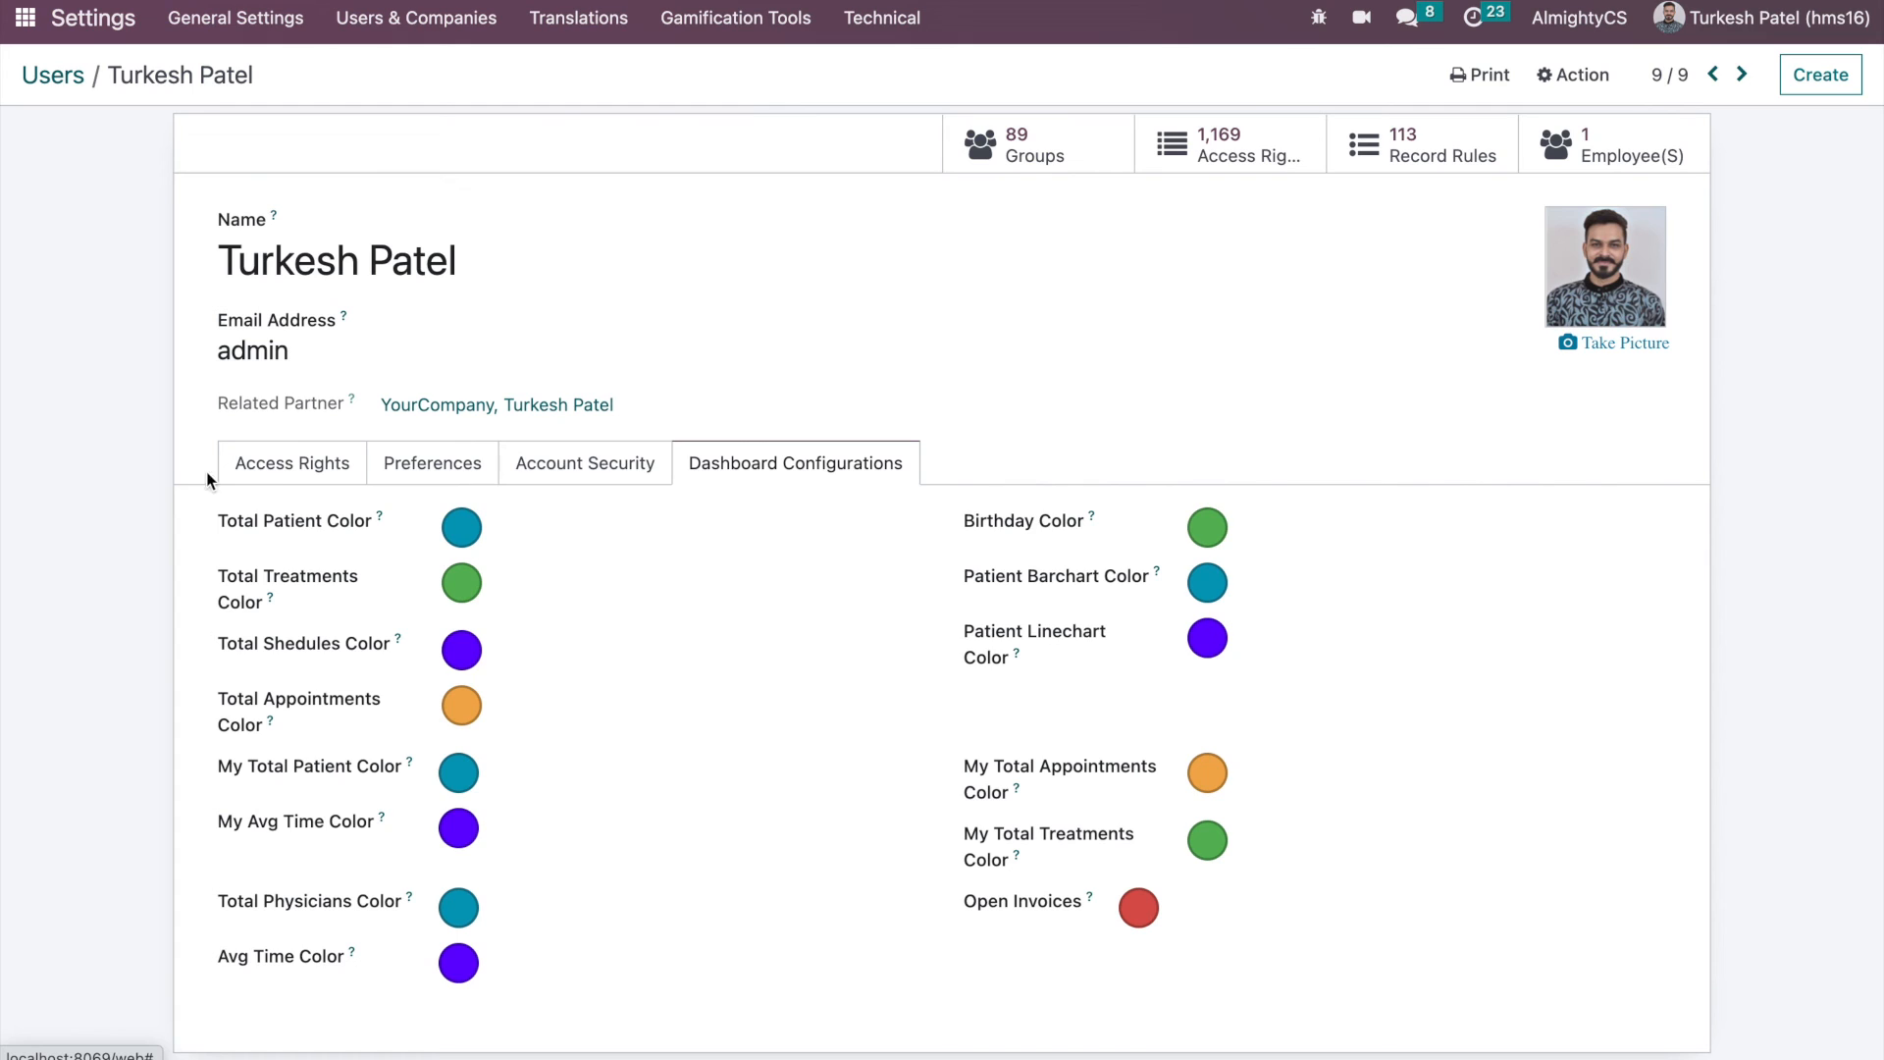
click(278, 469)
click(49, 71)
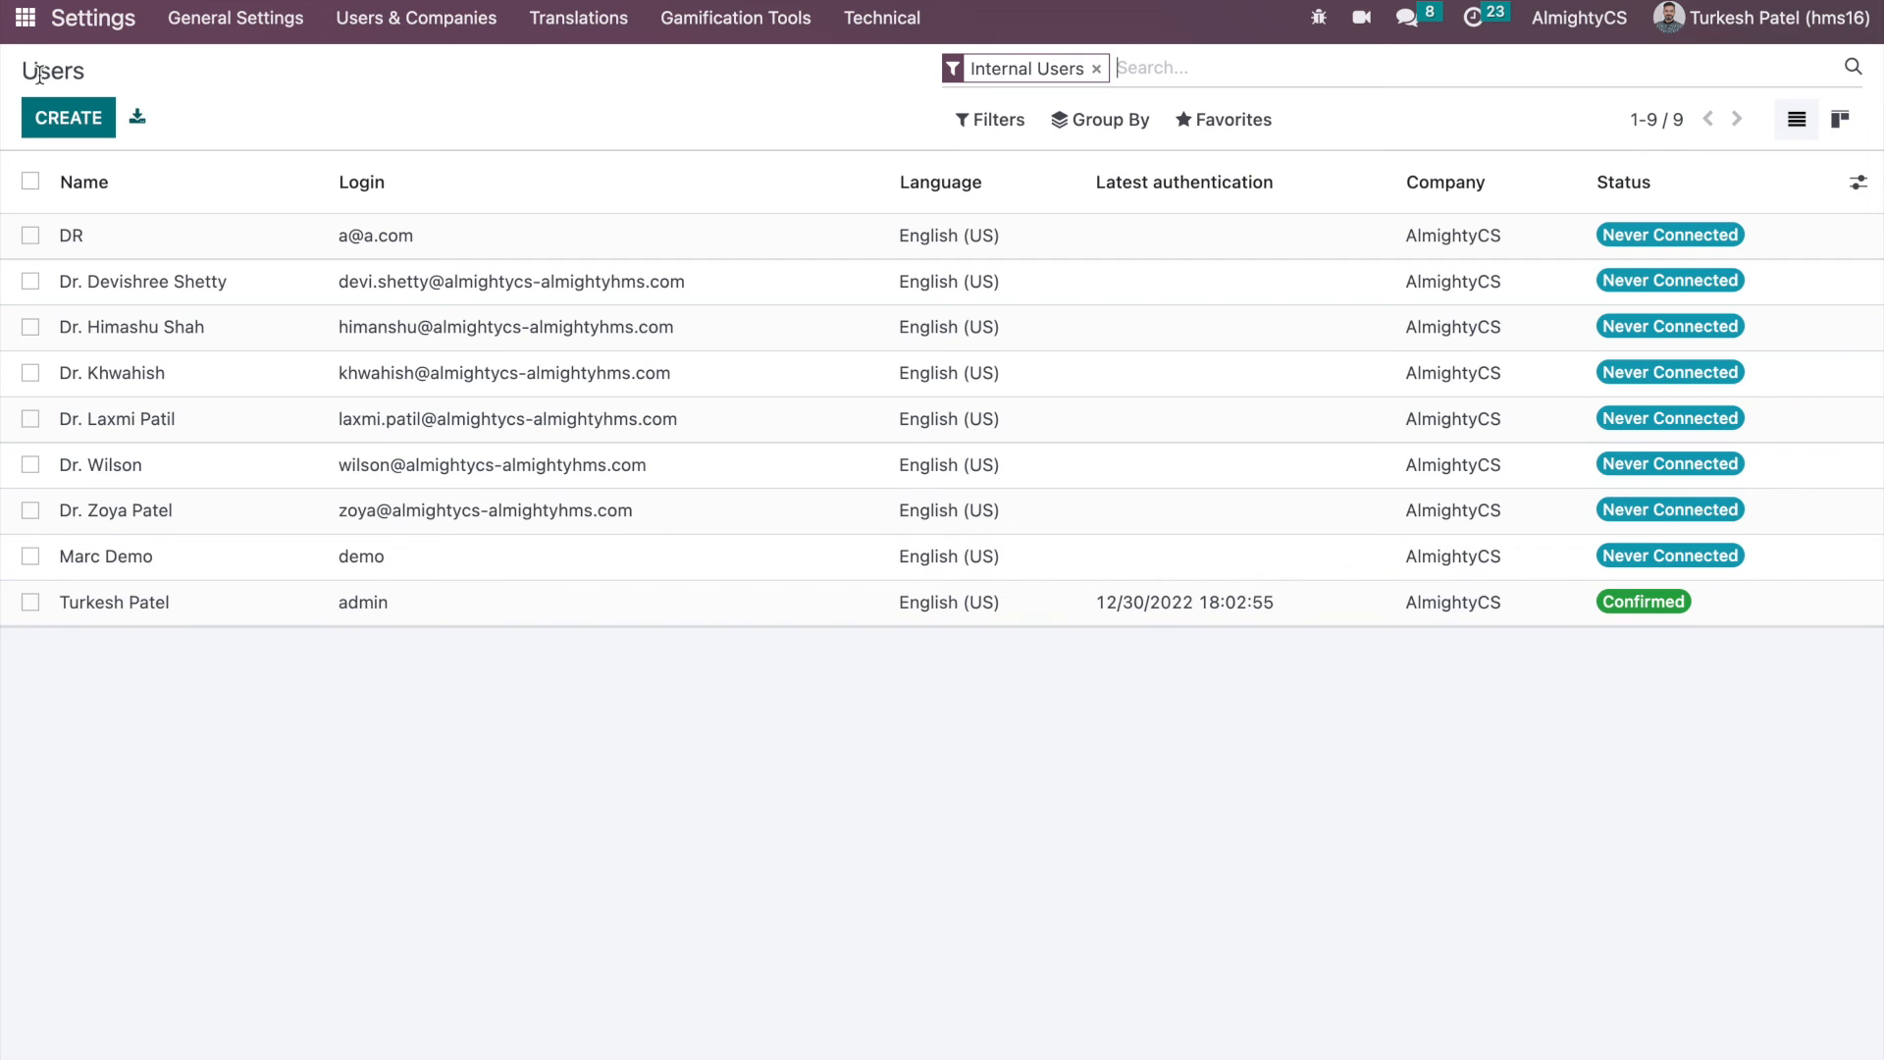
click(14, 16)
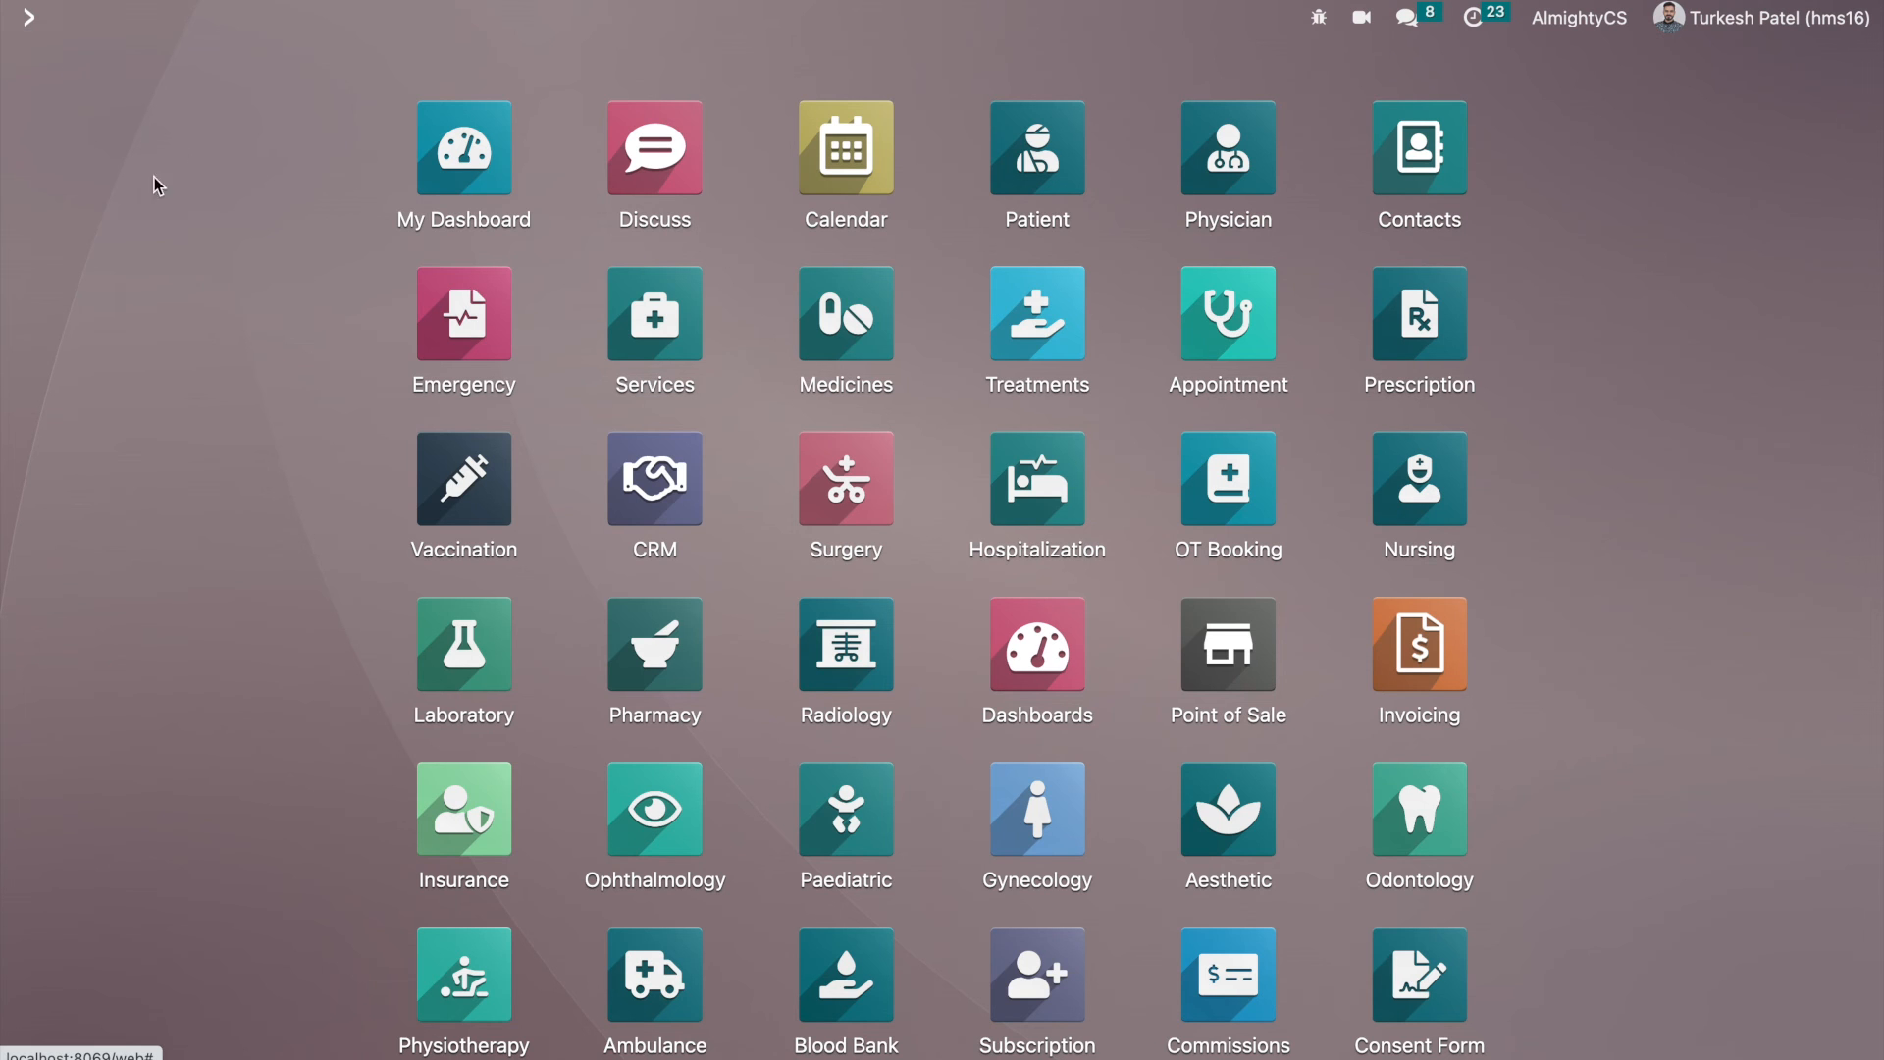
- Look through all the available apps in the app overview
scroll(174, 473, down, 1)
scroll(174, 471, down, 2)
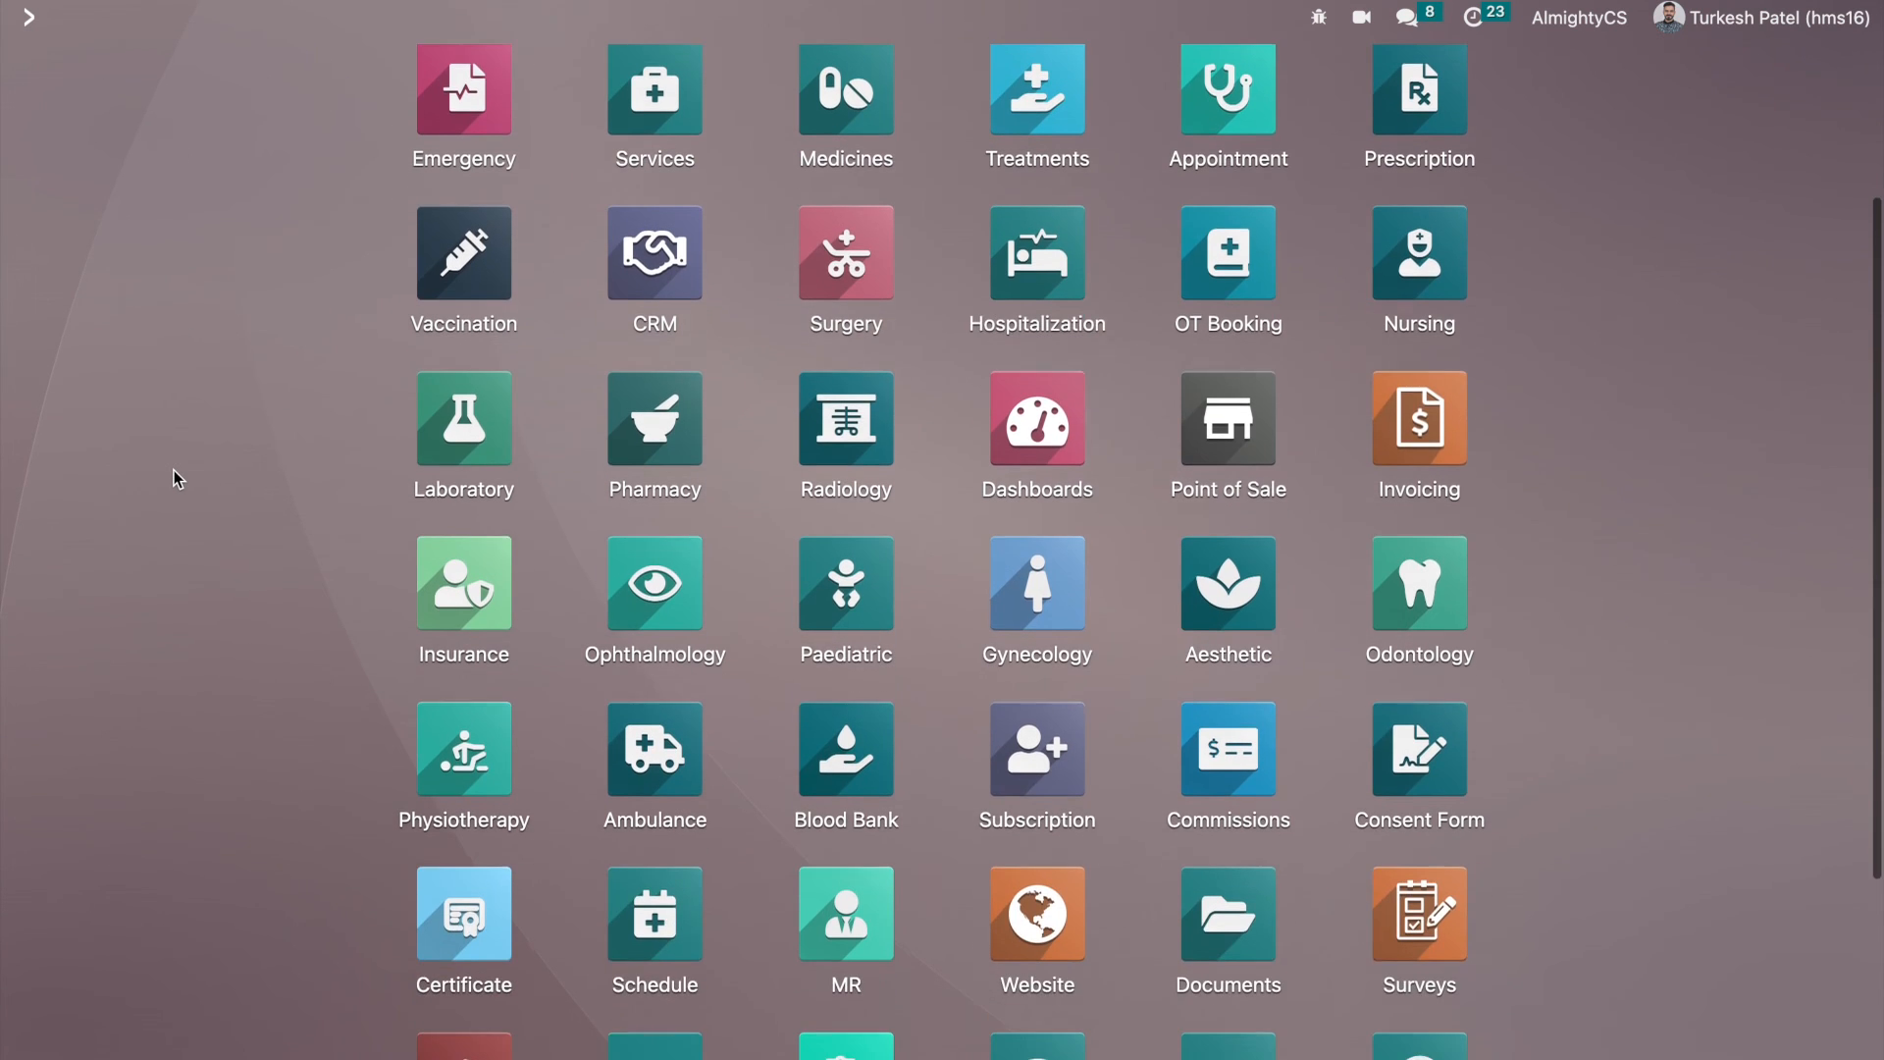
scroll(173, 471, down, 3)
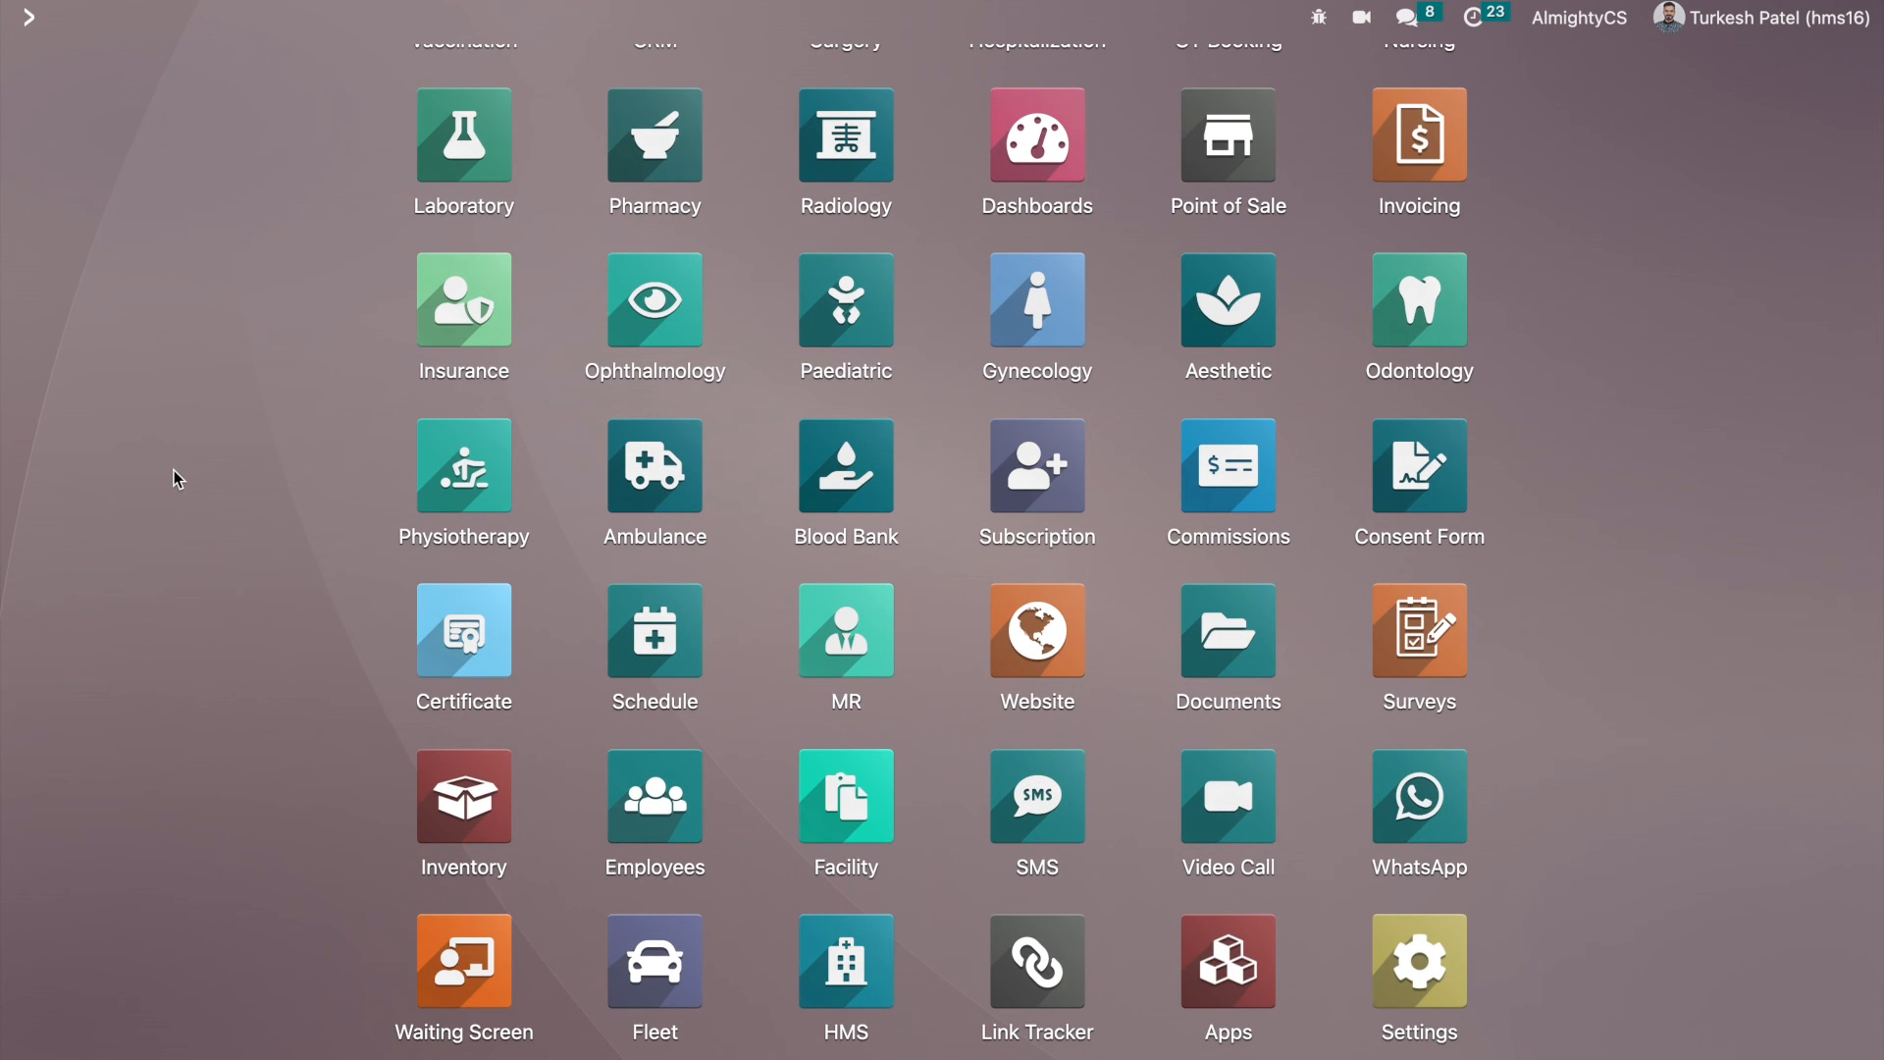
scroll(174, 469, up, 5)
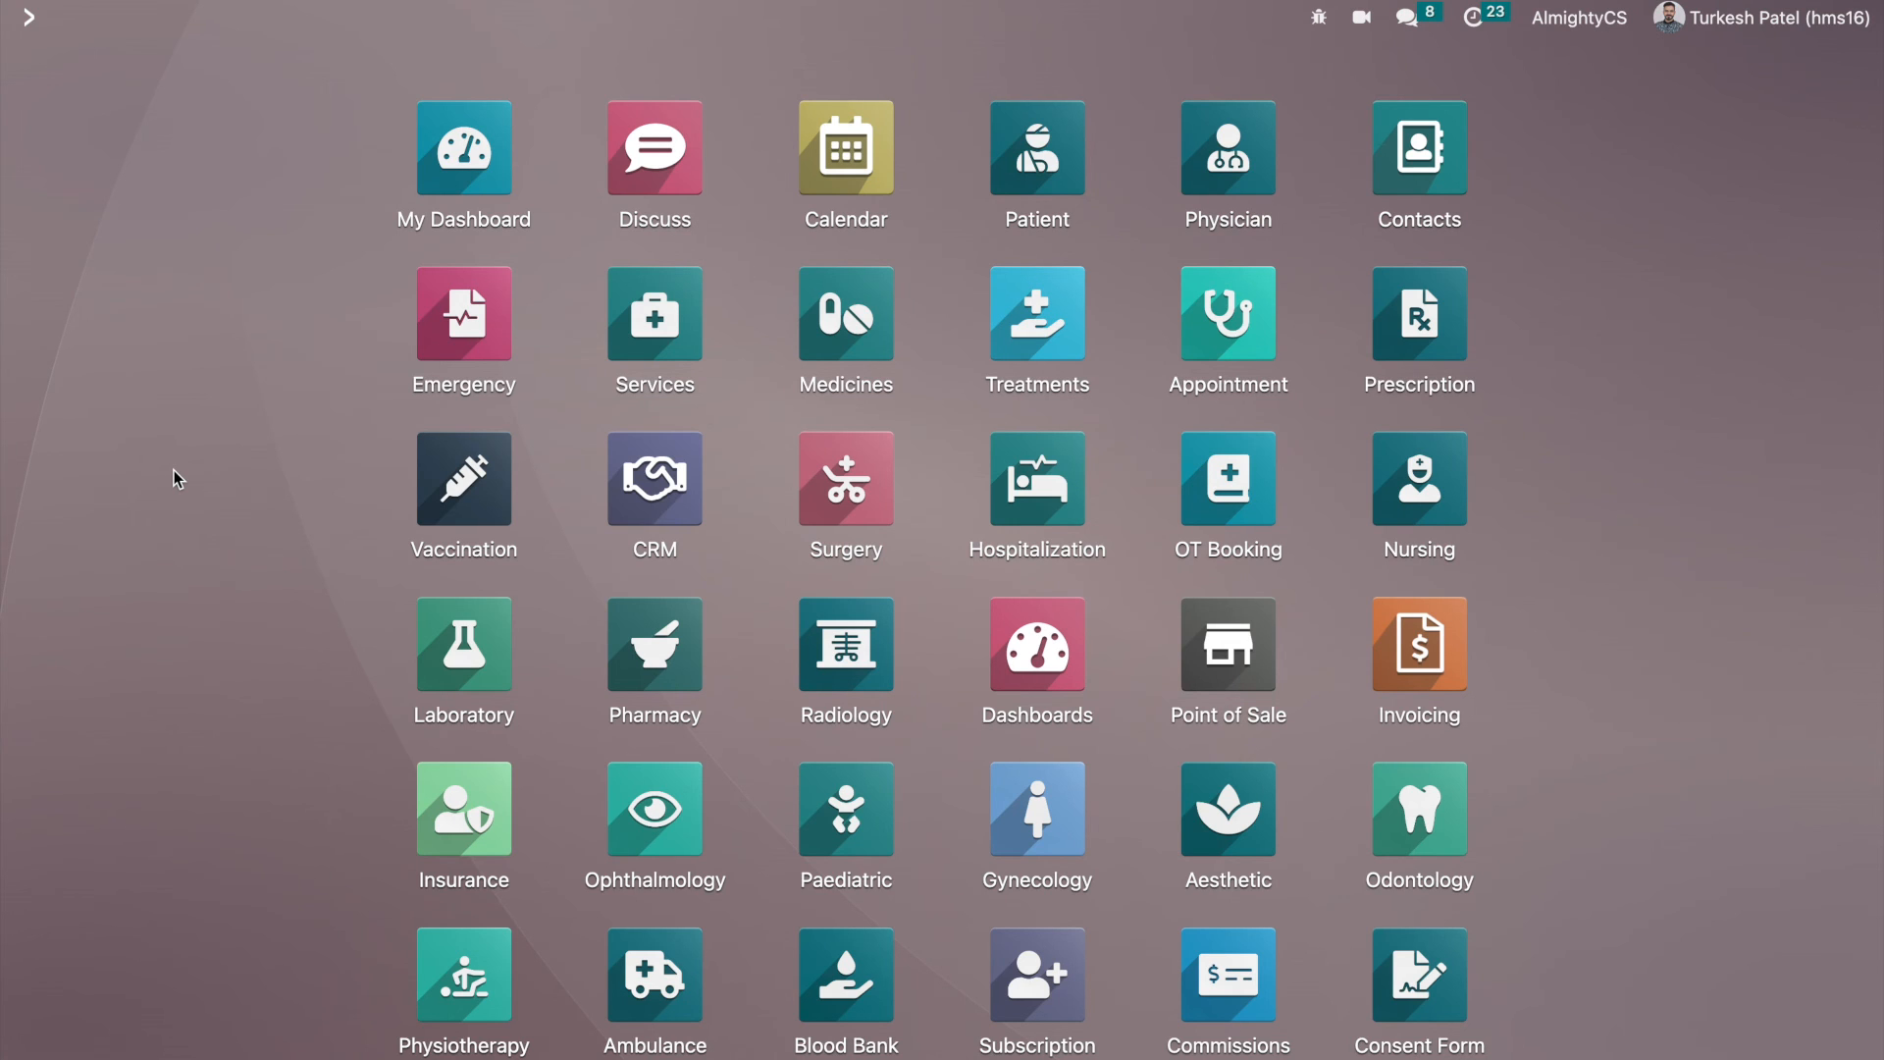
- Open My Dashboard and review today's summary tiles, the appointments table and the patient charts
click(429, 182)
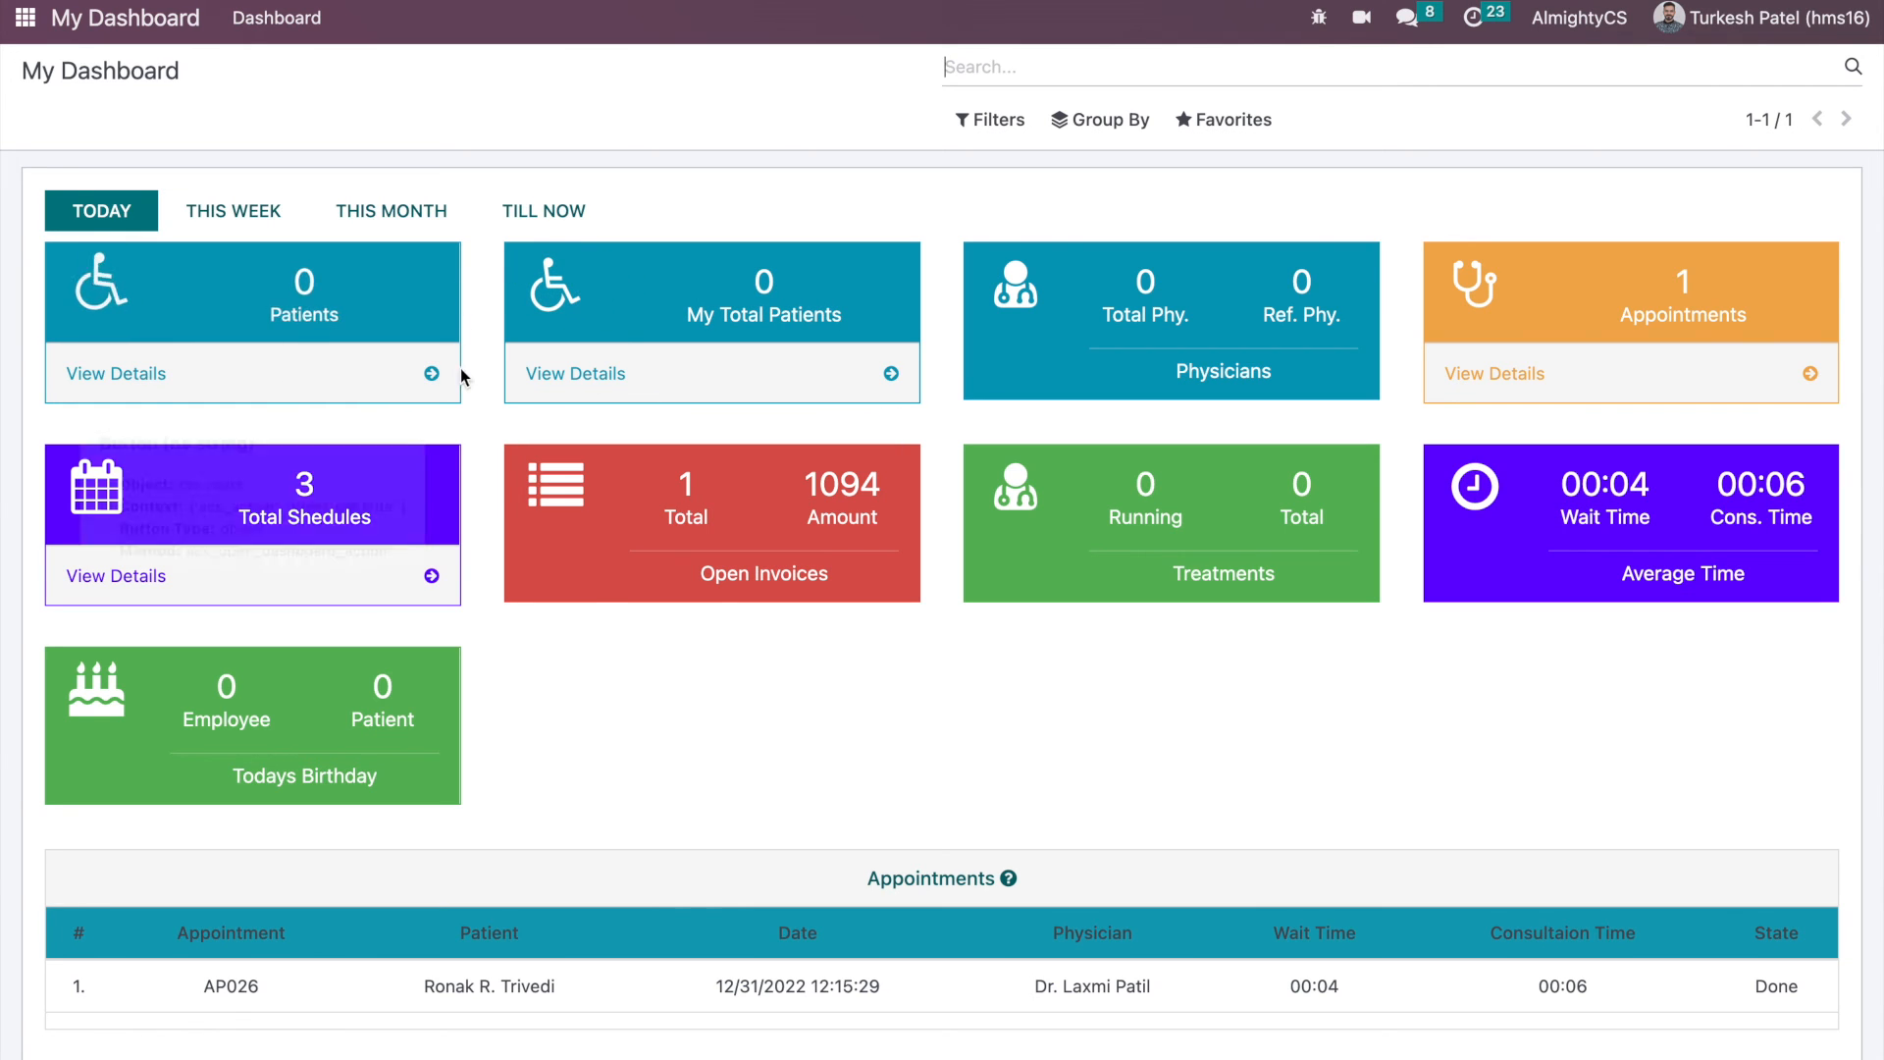
scroll(463, 383, down, 2)
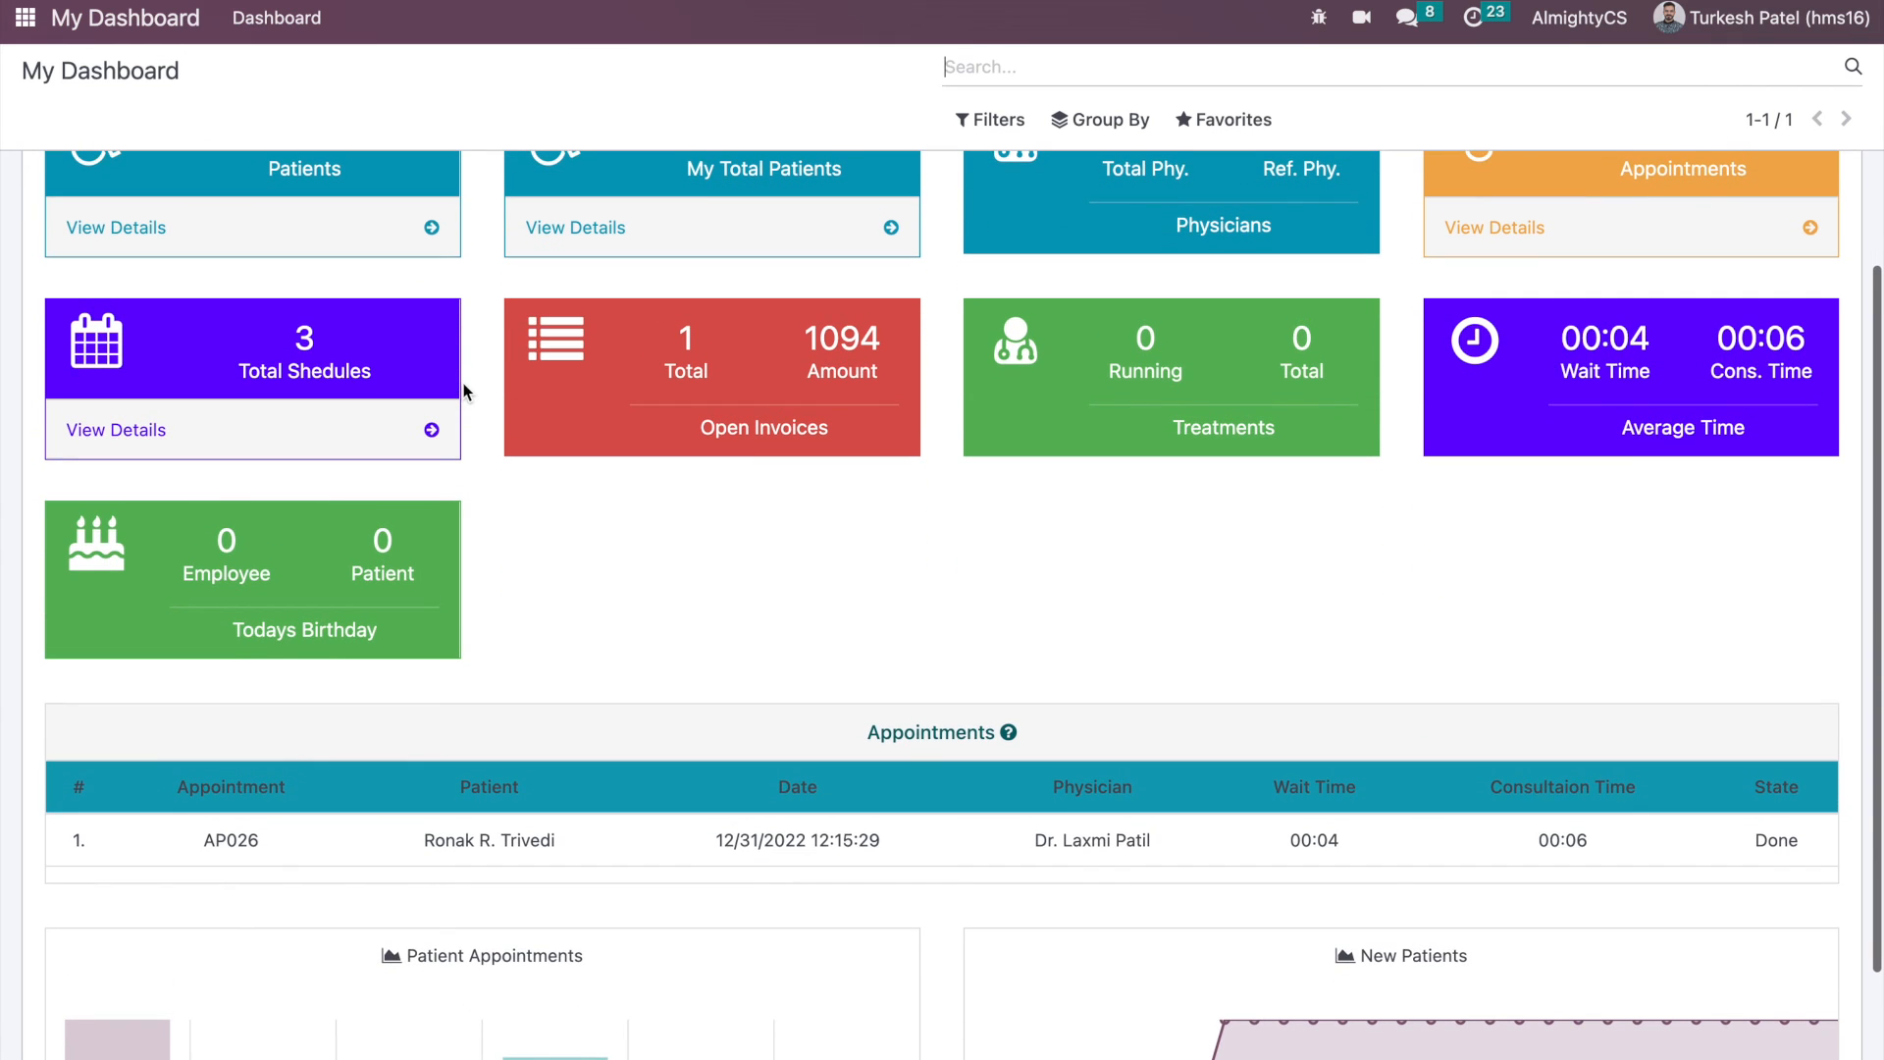
scroll(463, 390, down, 2)
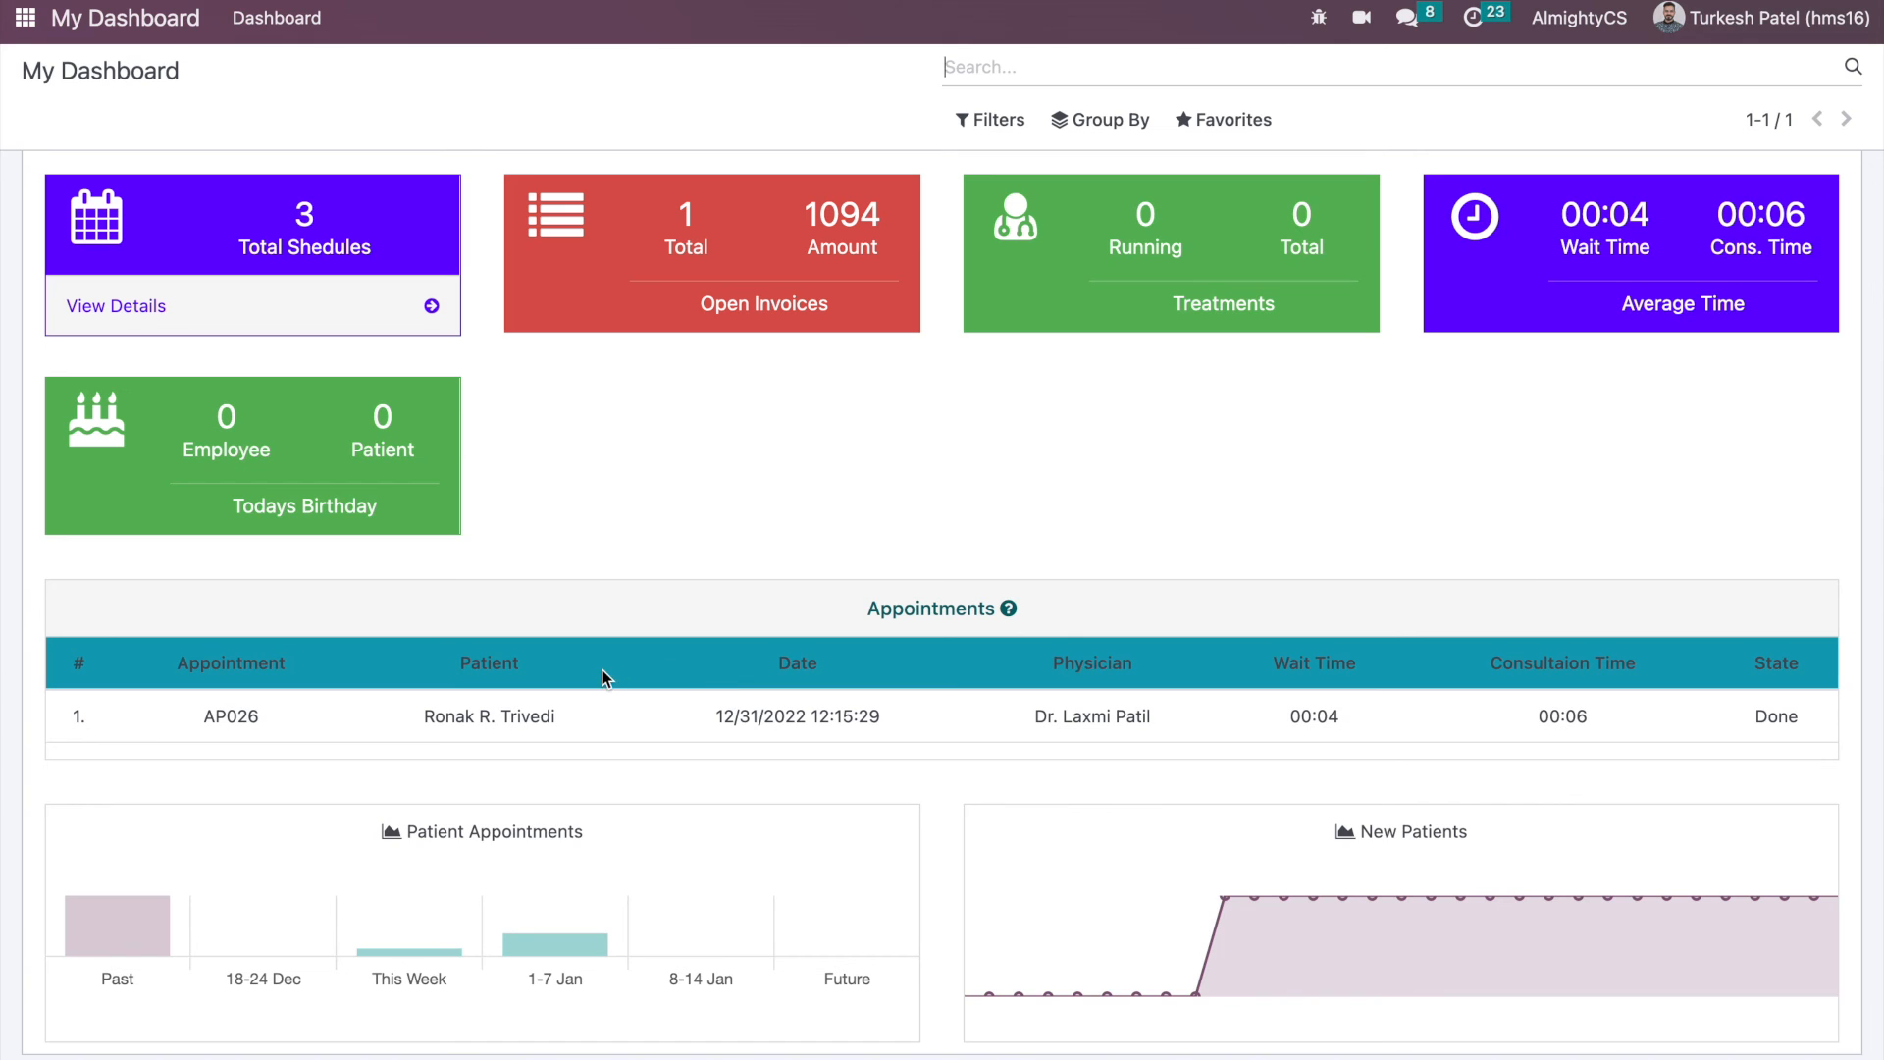
scroll(593, 589, up, 4)
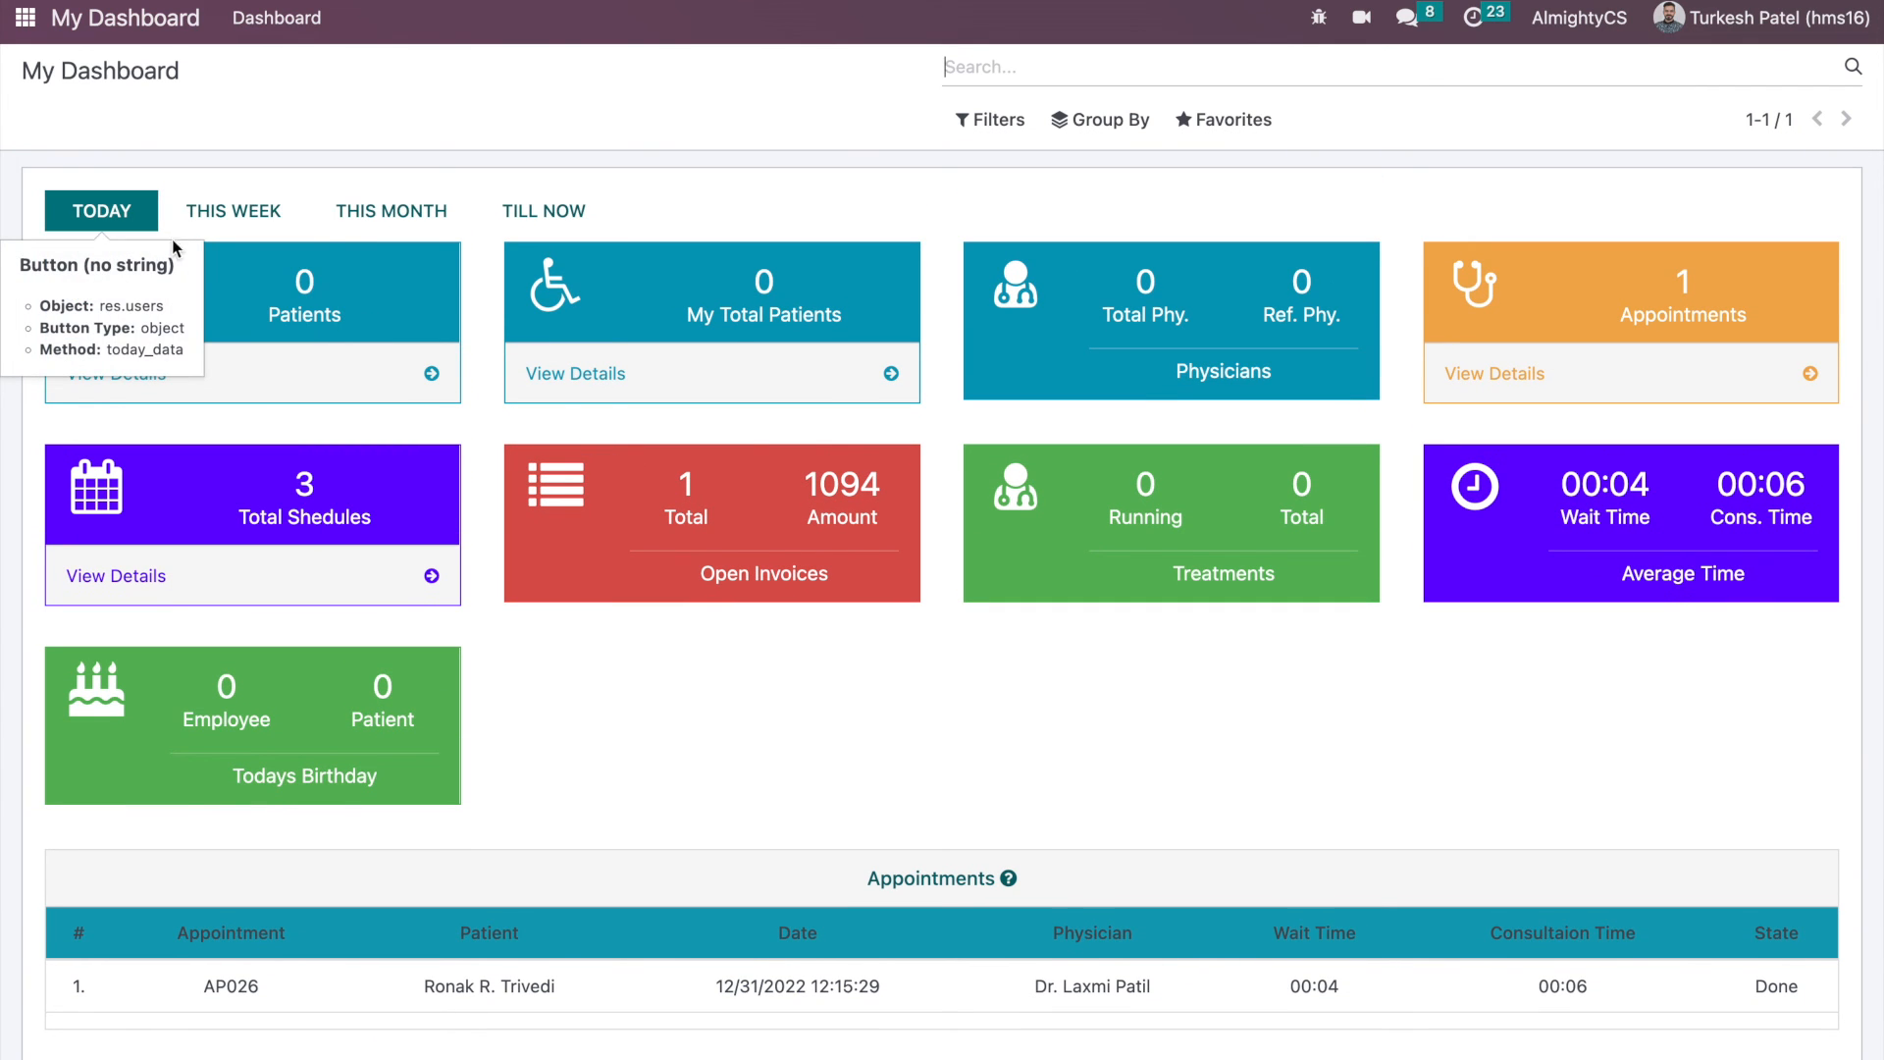
- Compare the dashboard figures for This Week, This Month and Till Now, and view the list of all patients
click(234, 212)
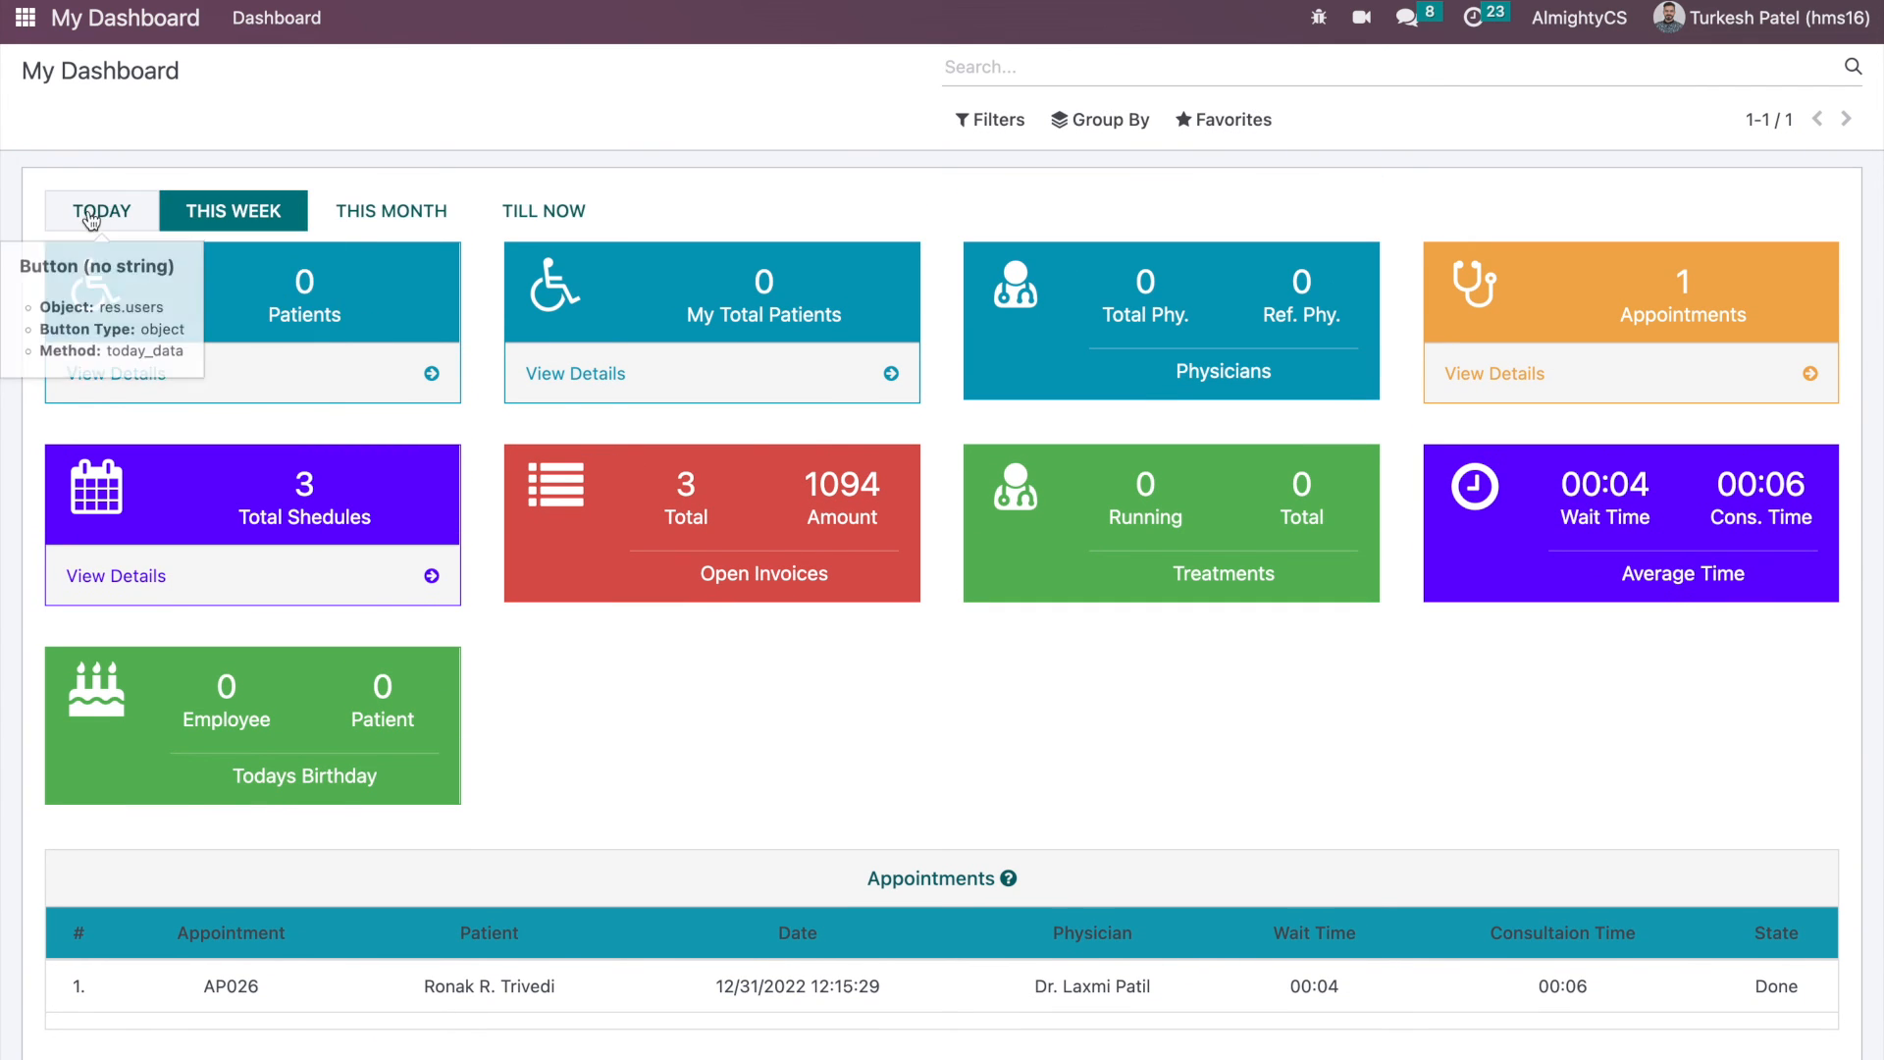
click(387, 211)
click(547, 211)
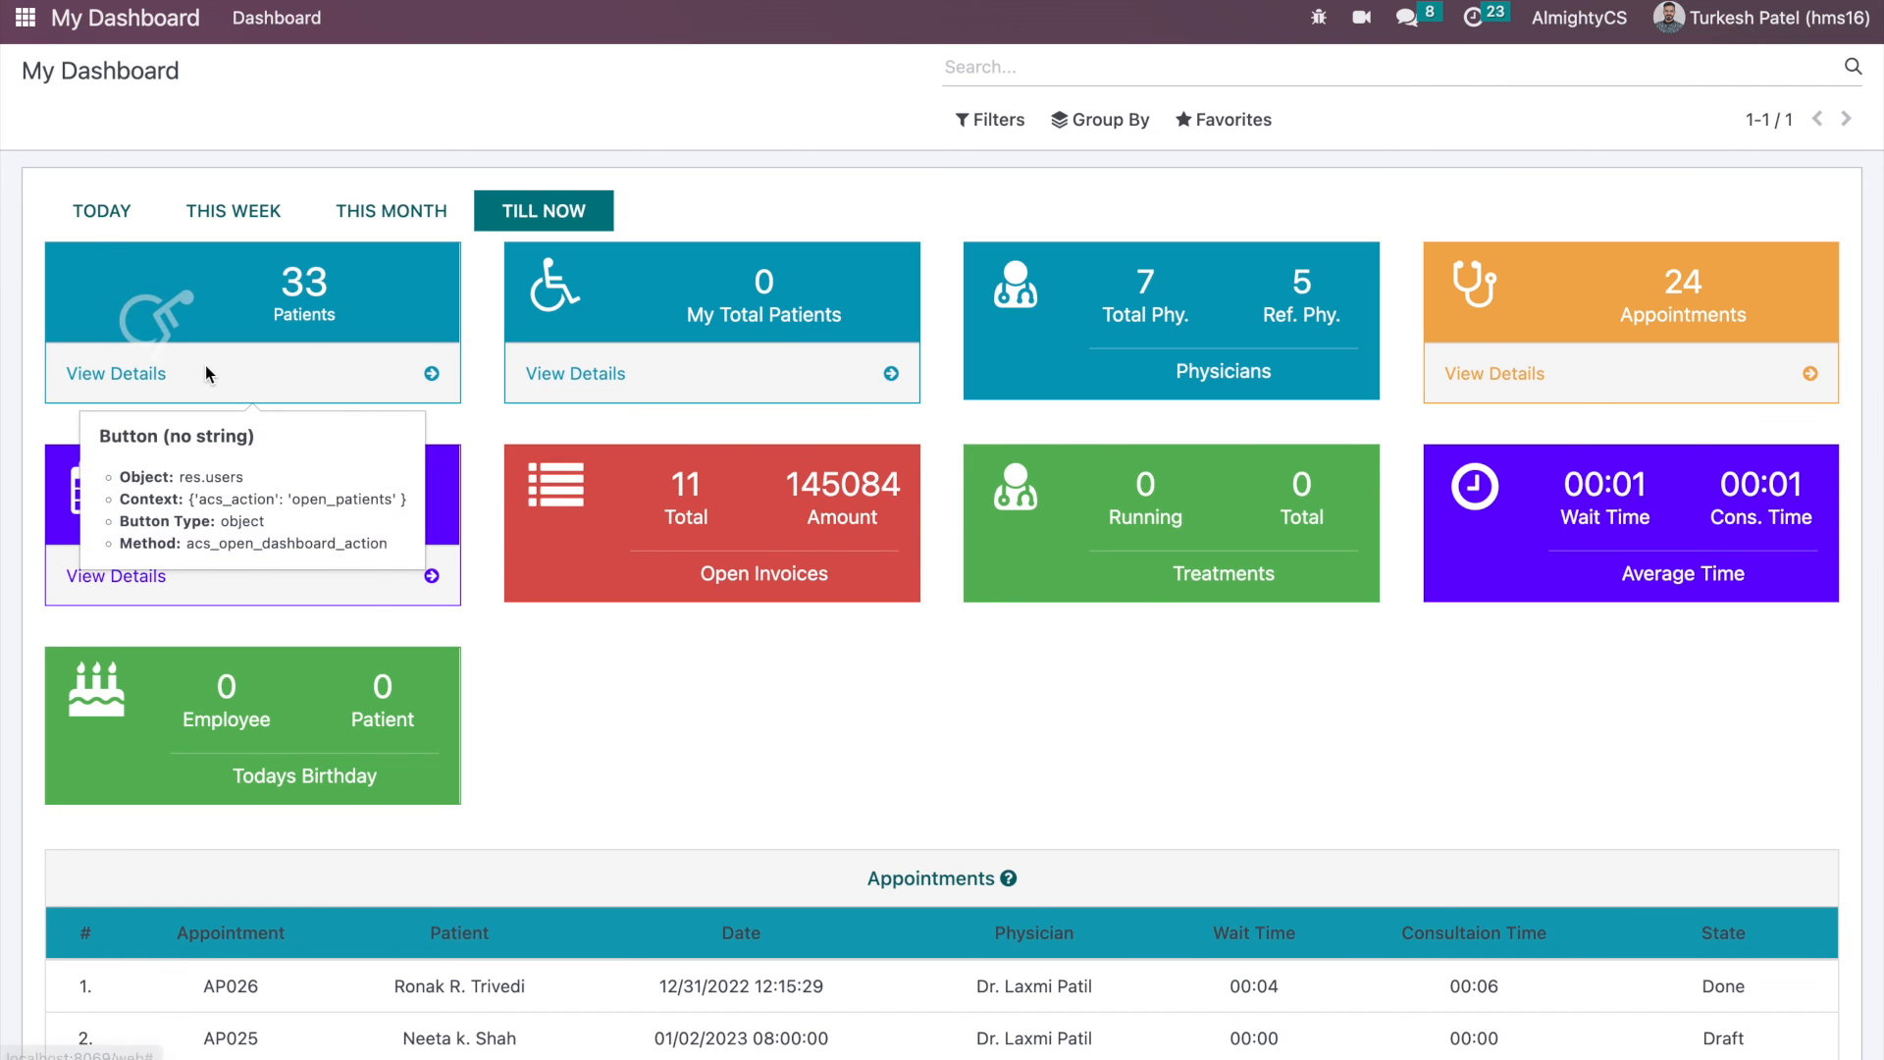
click(420, 390)
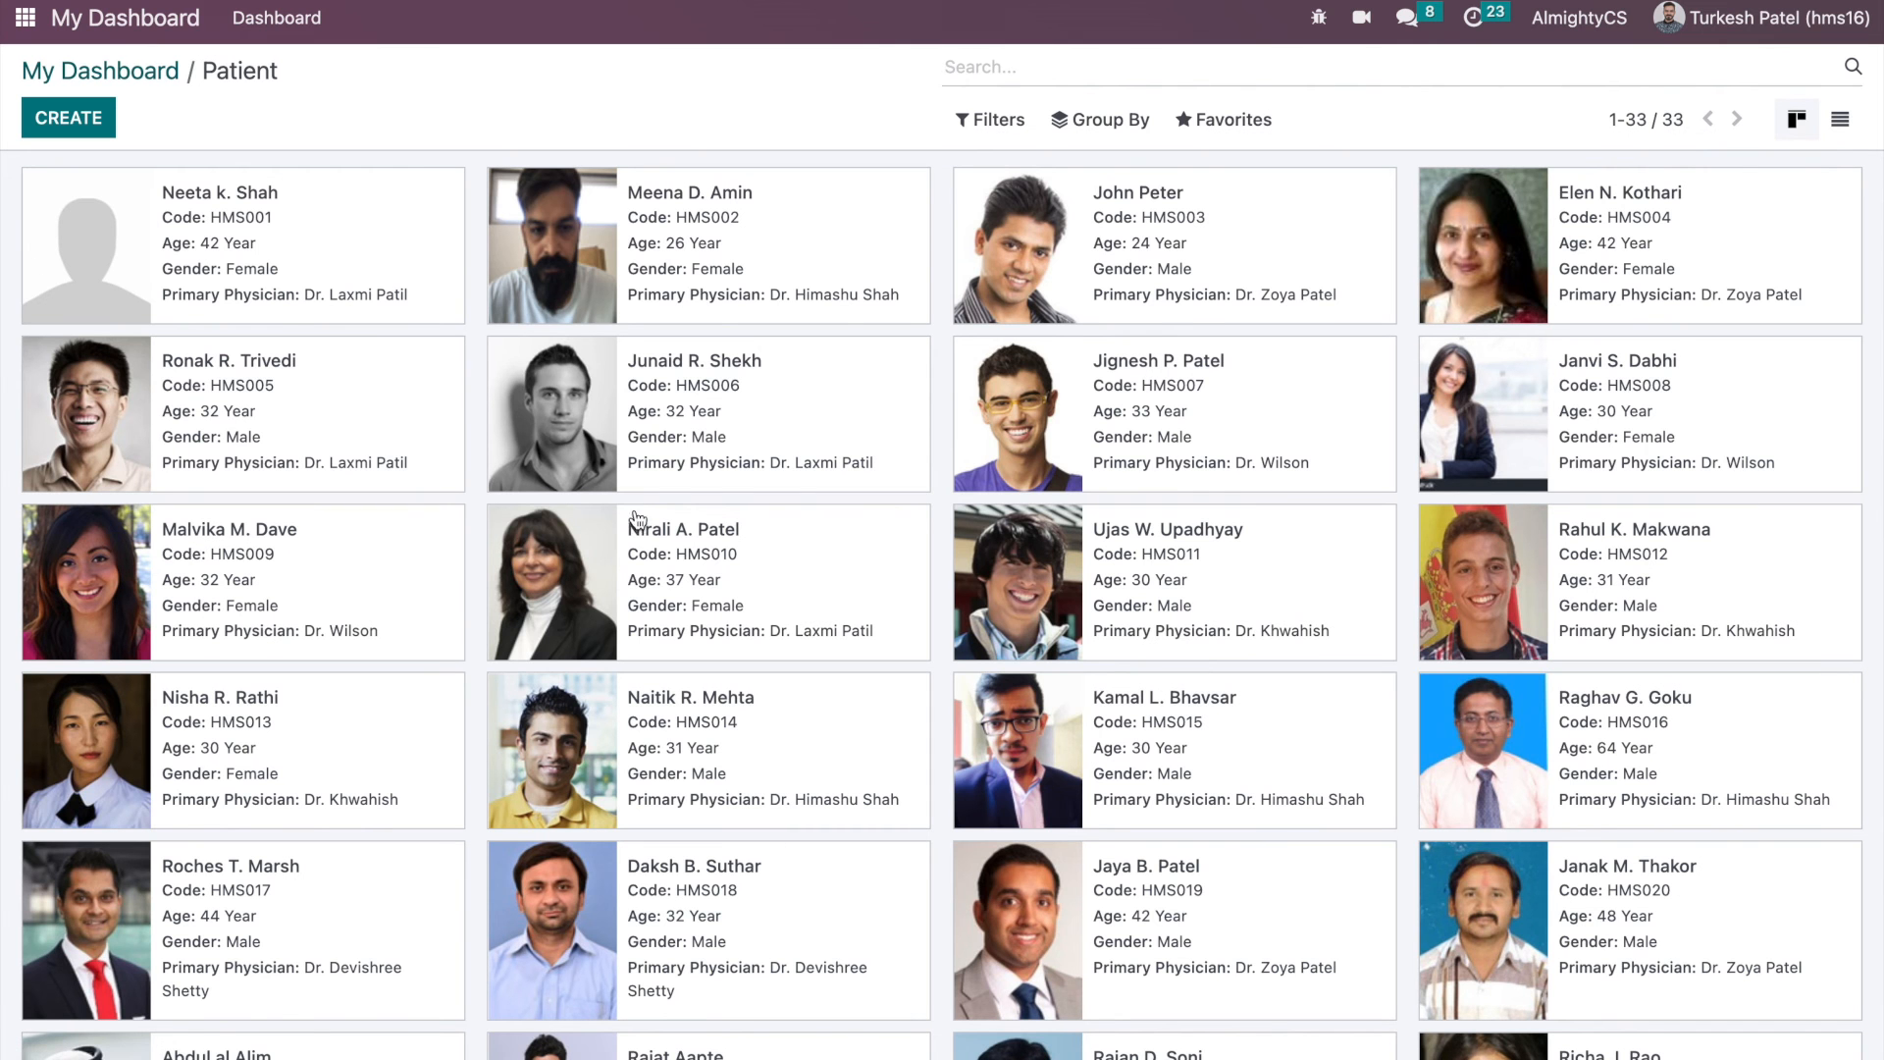
click(47, 78)
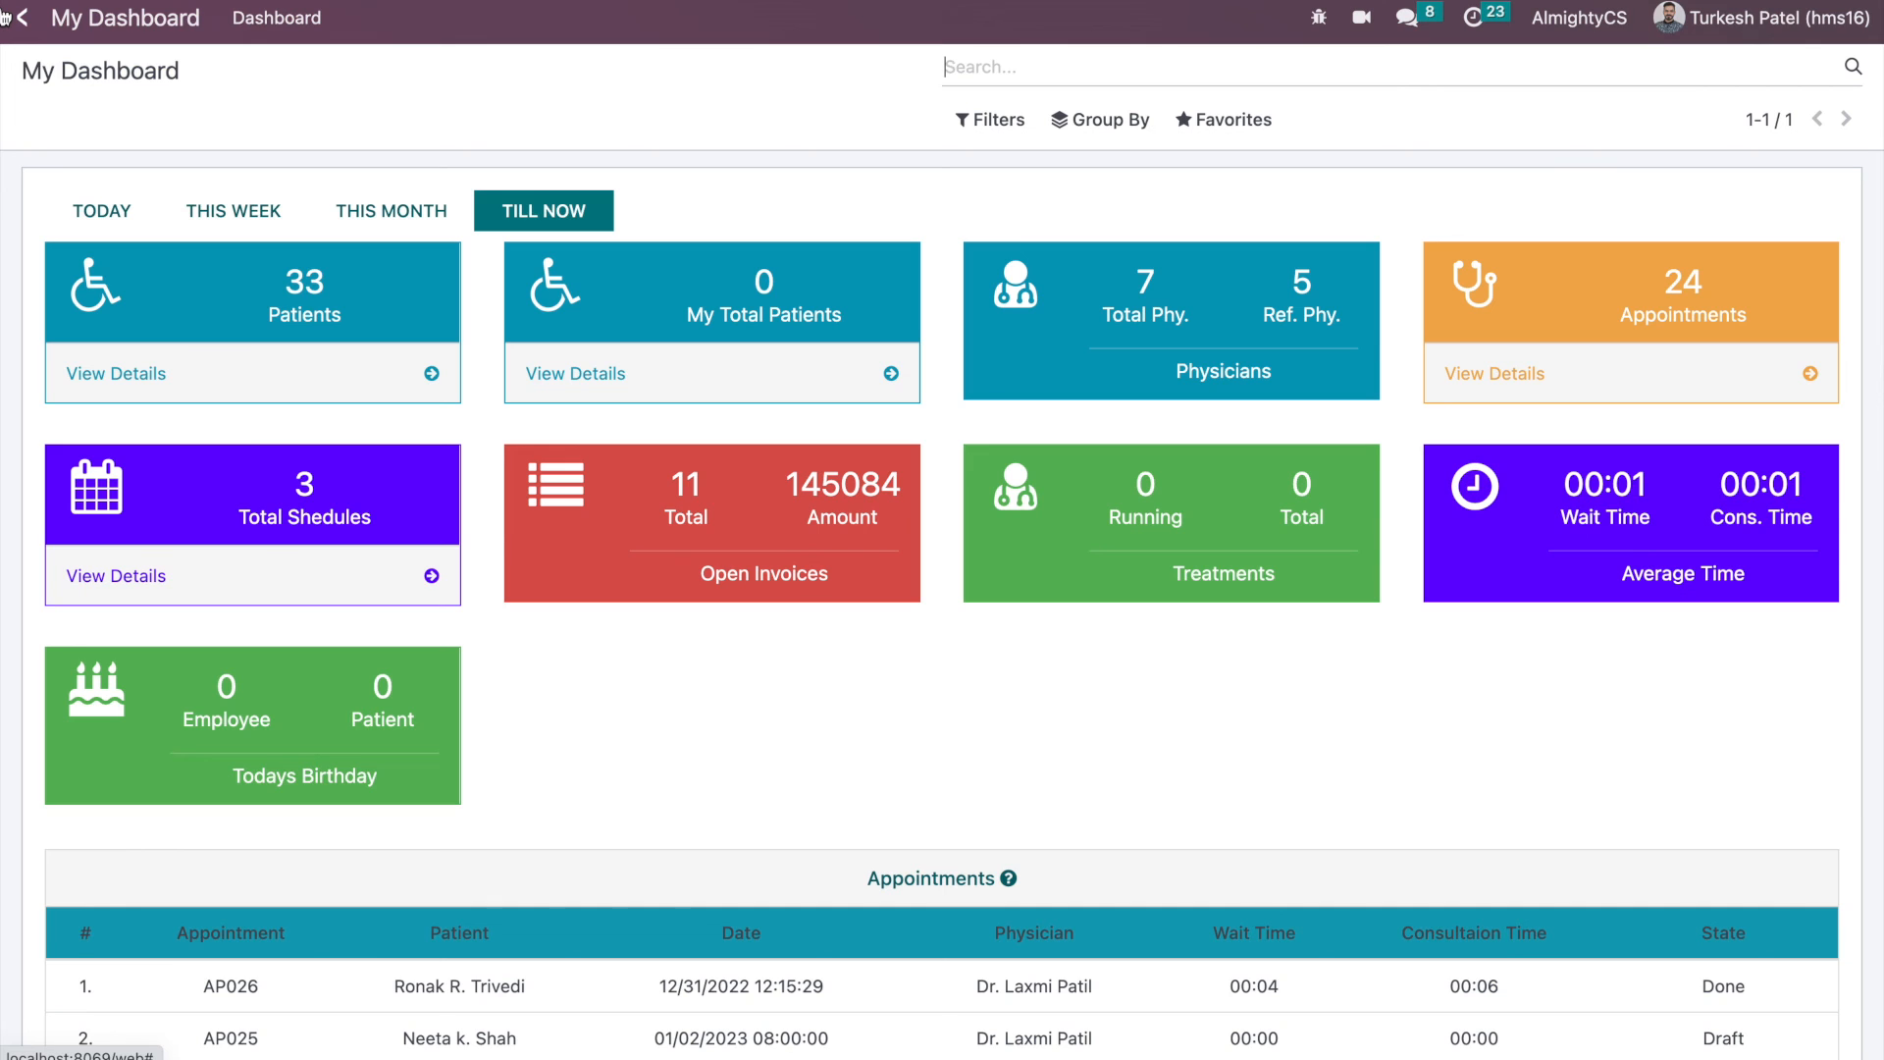
click(6, 17)
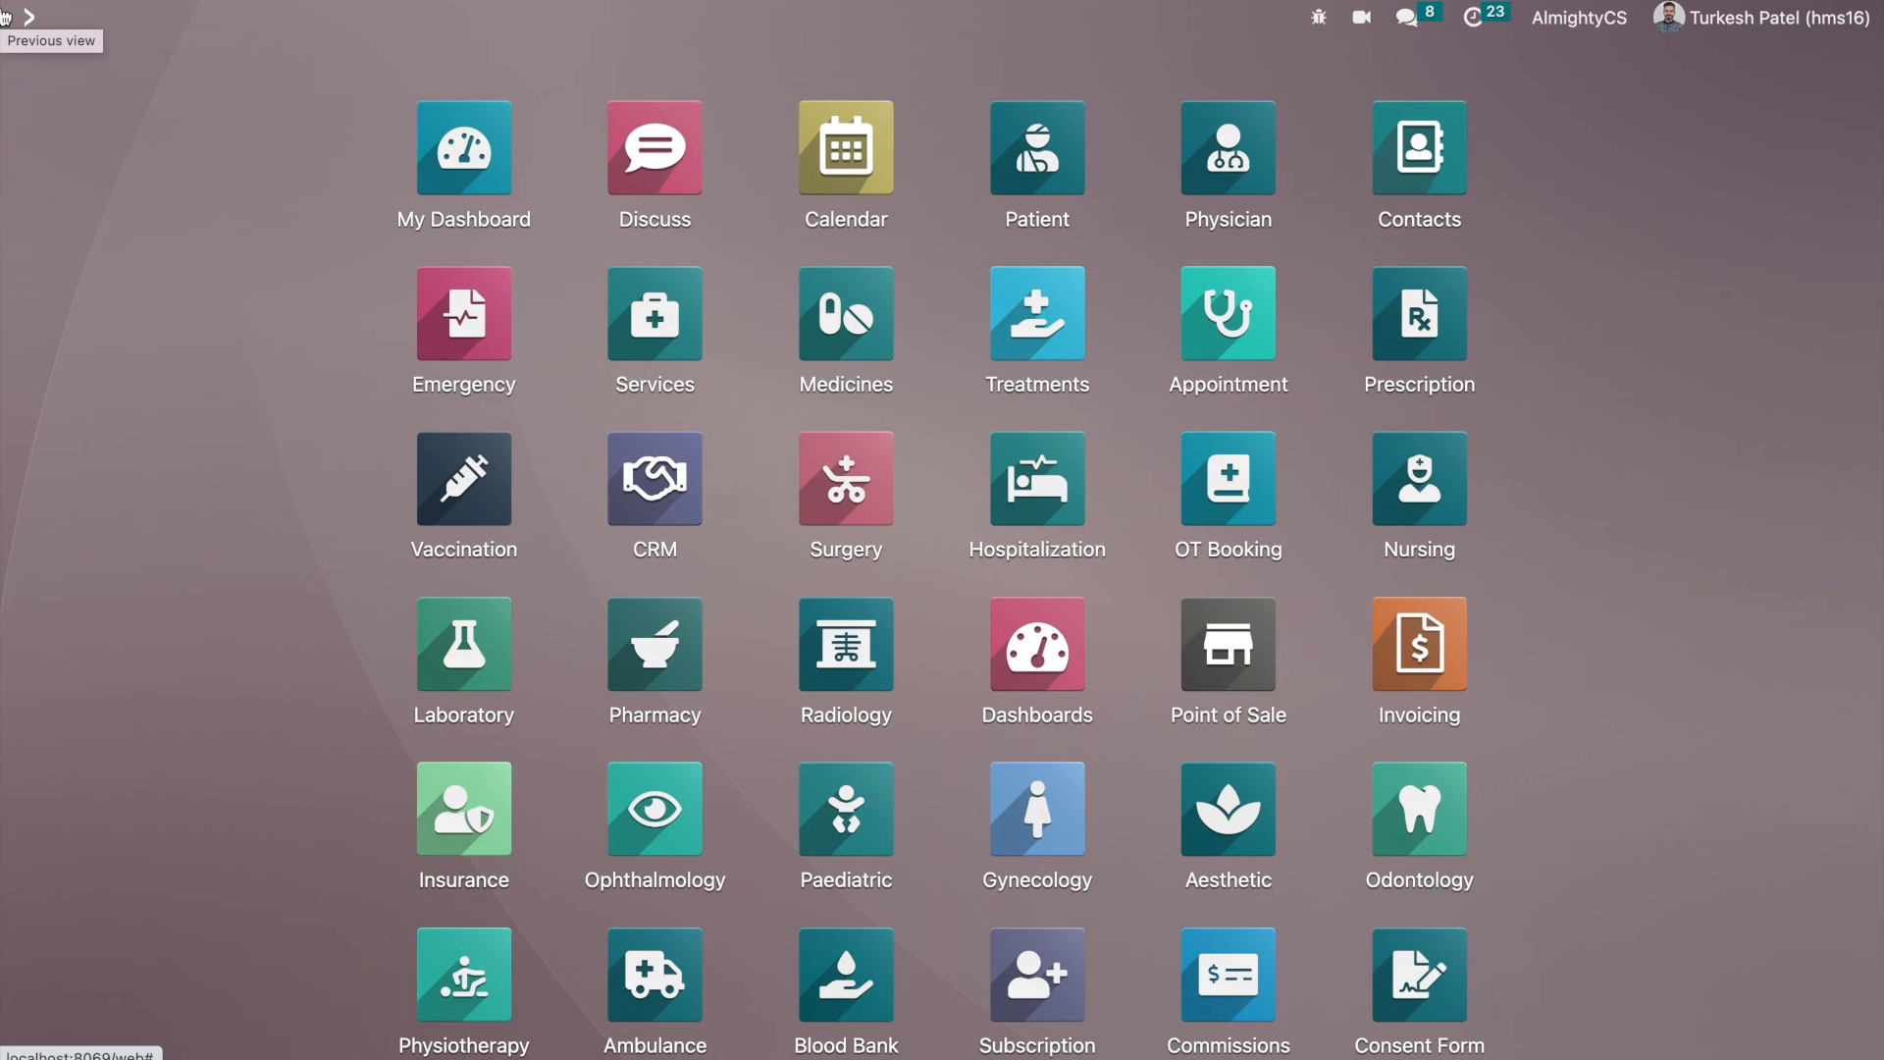
- View the Discuss inbox and the Emergency app with its new record form, and return to the app overview
click(670, 169)
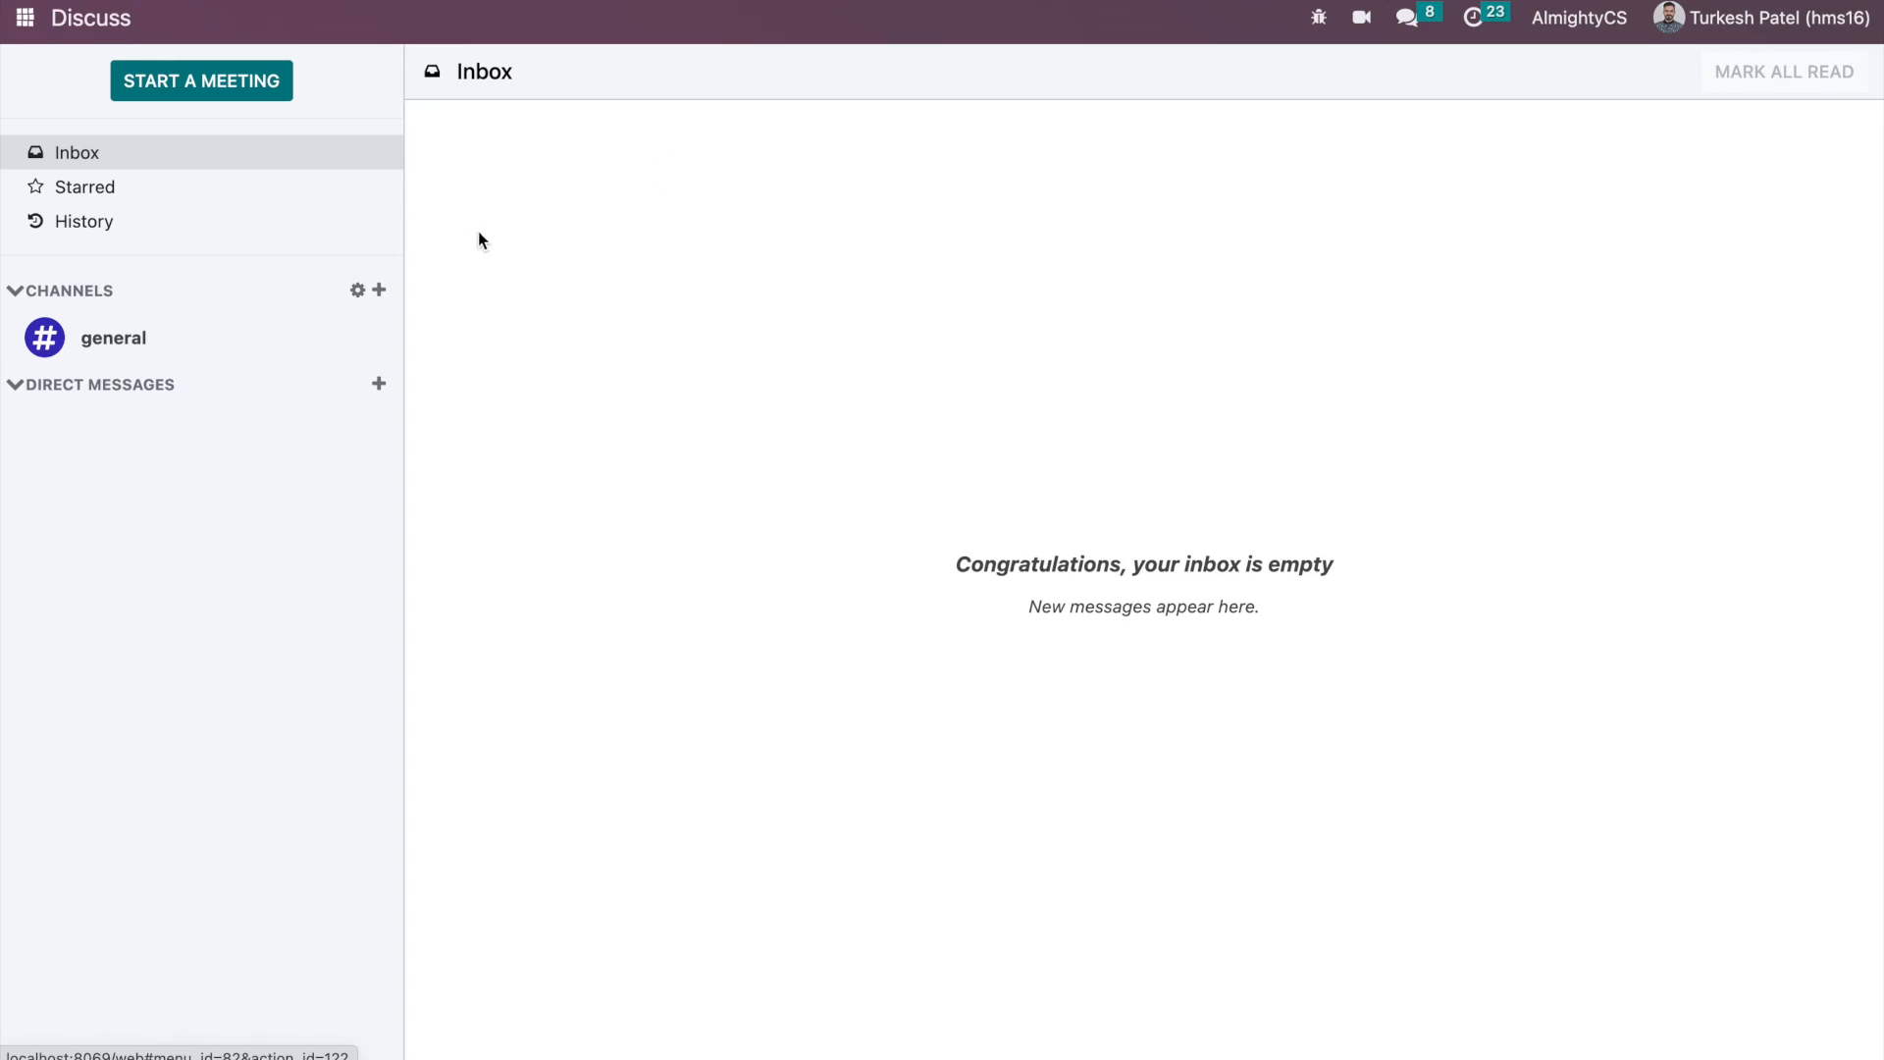
click(23, 17)
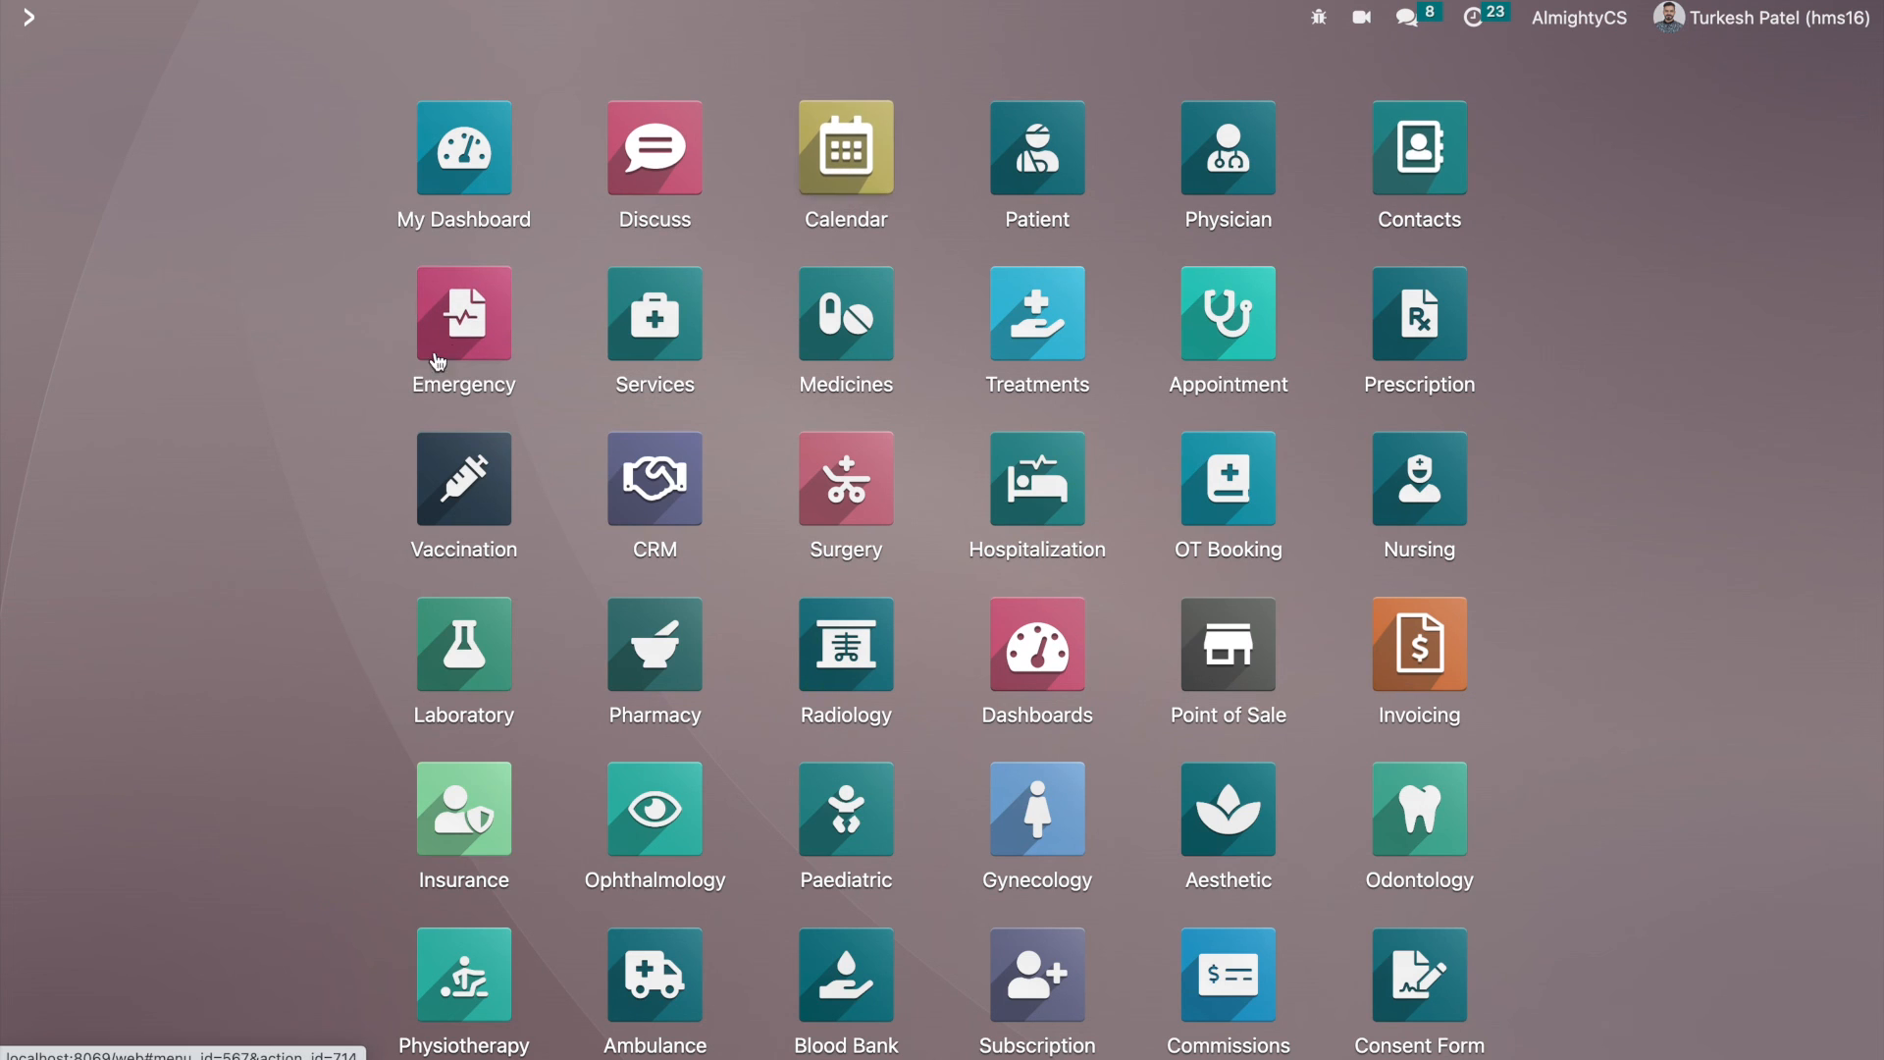
scroll(332, 329, down, 1)
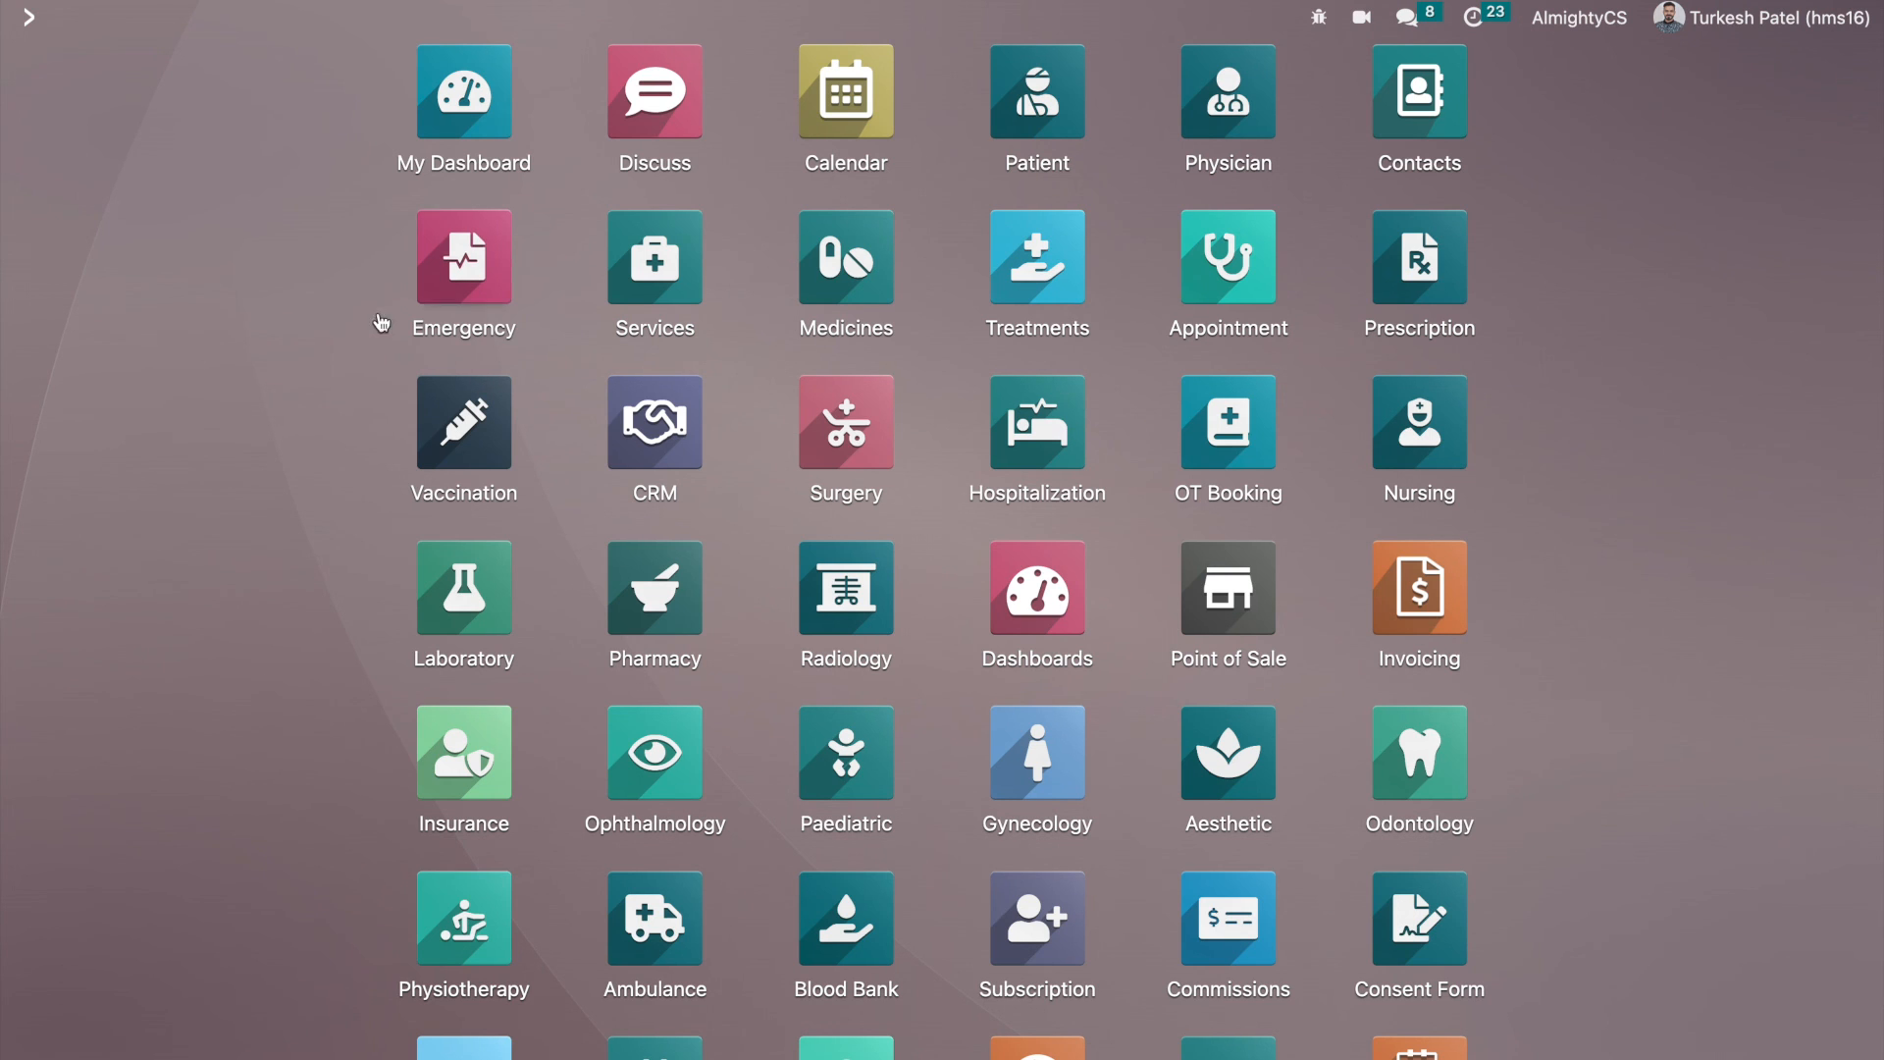
click(438, 294)
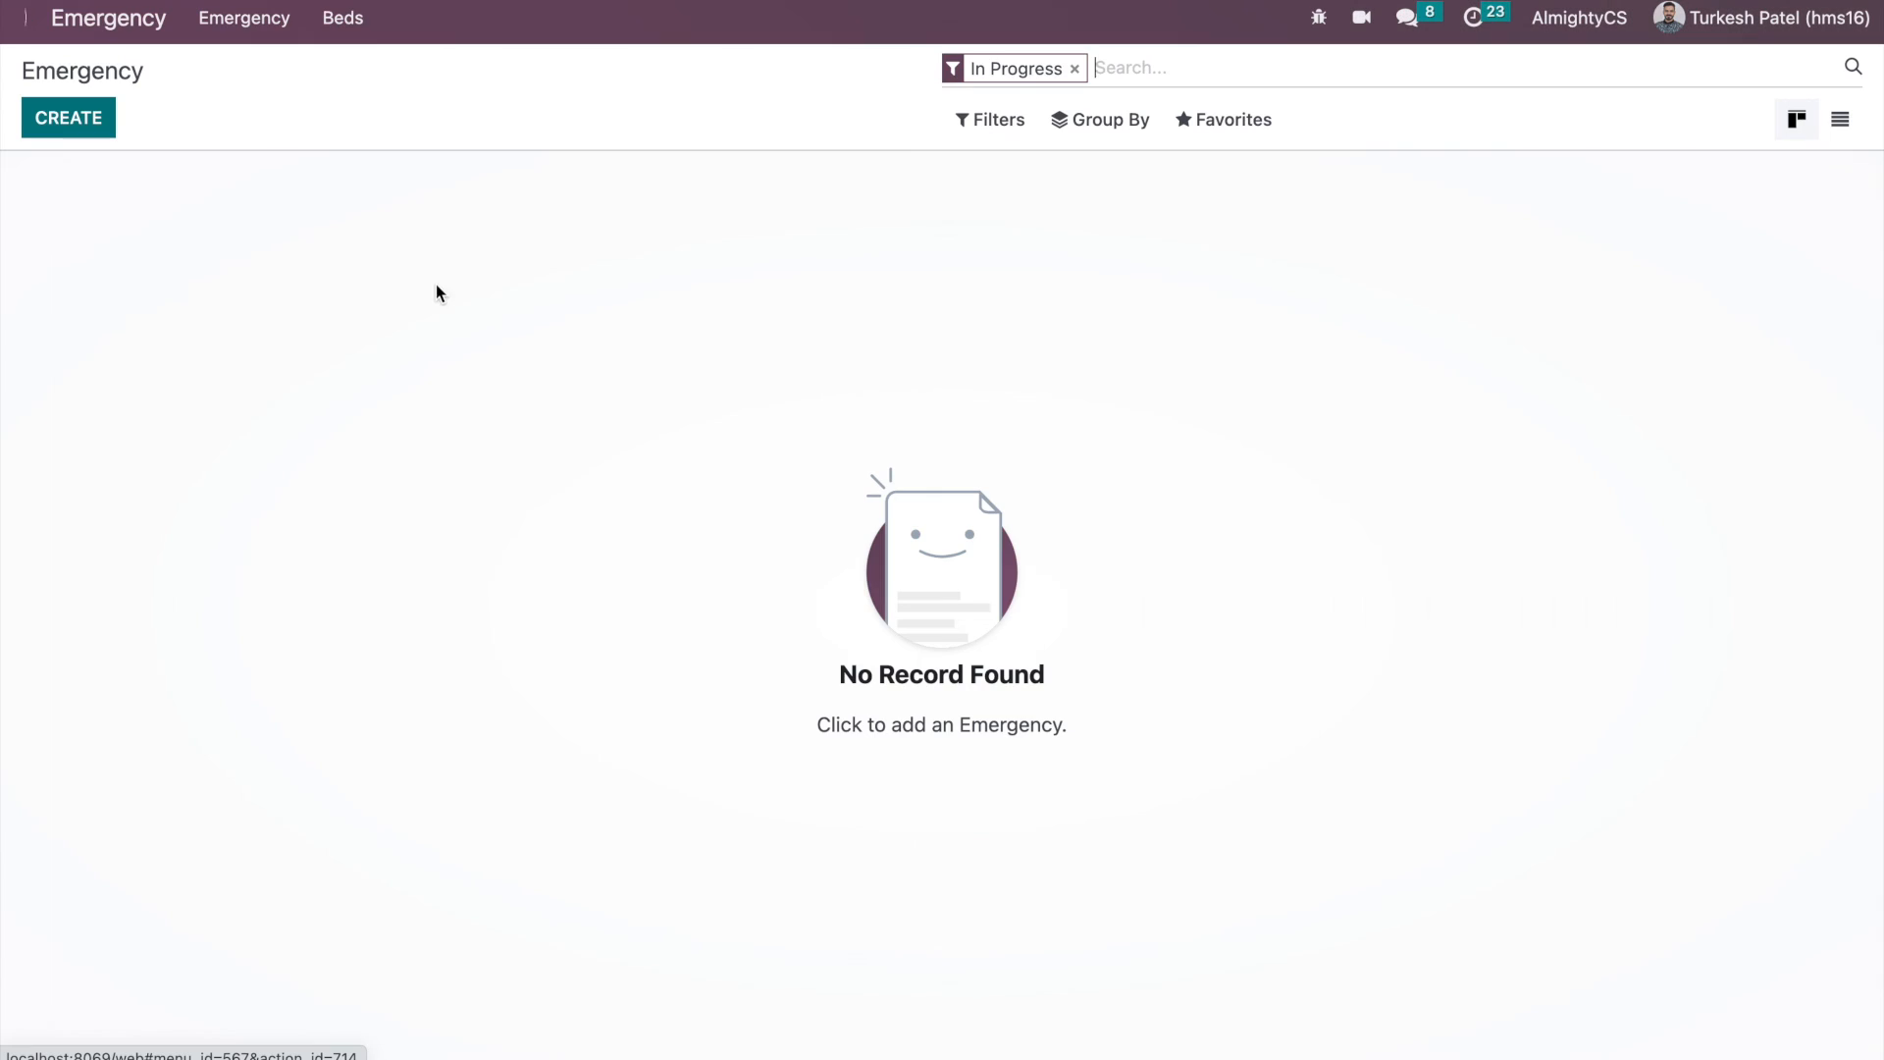
click(70, 117)
click(26, 18)
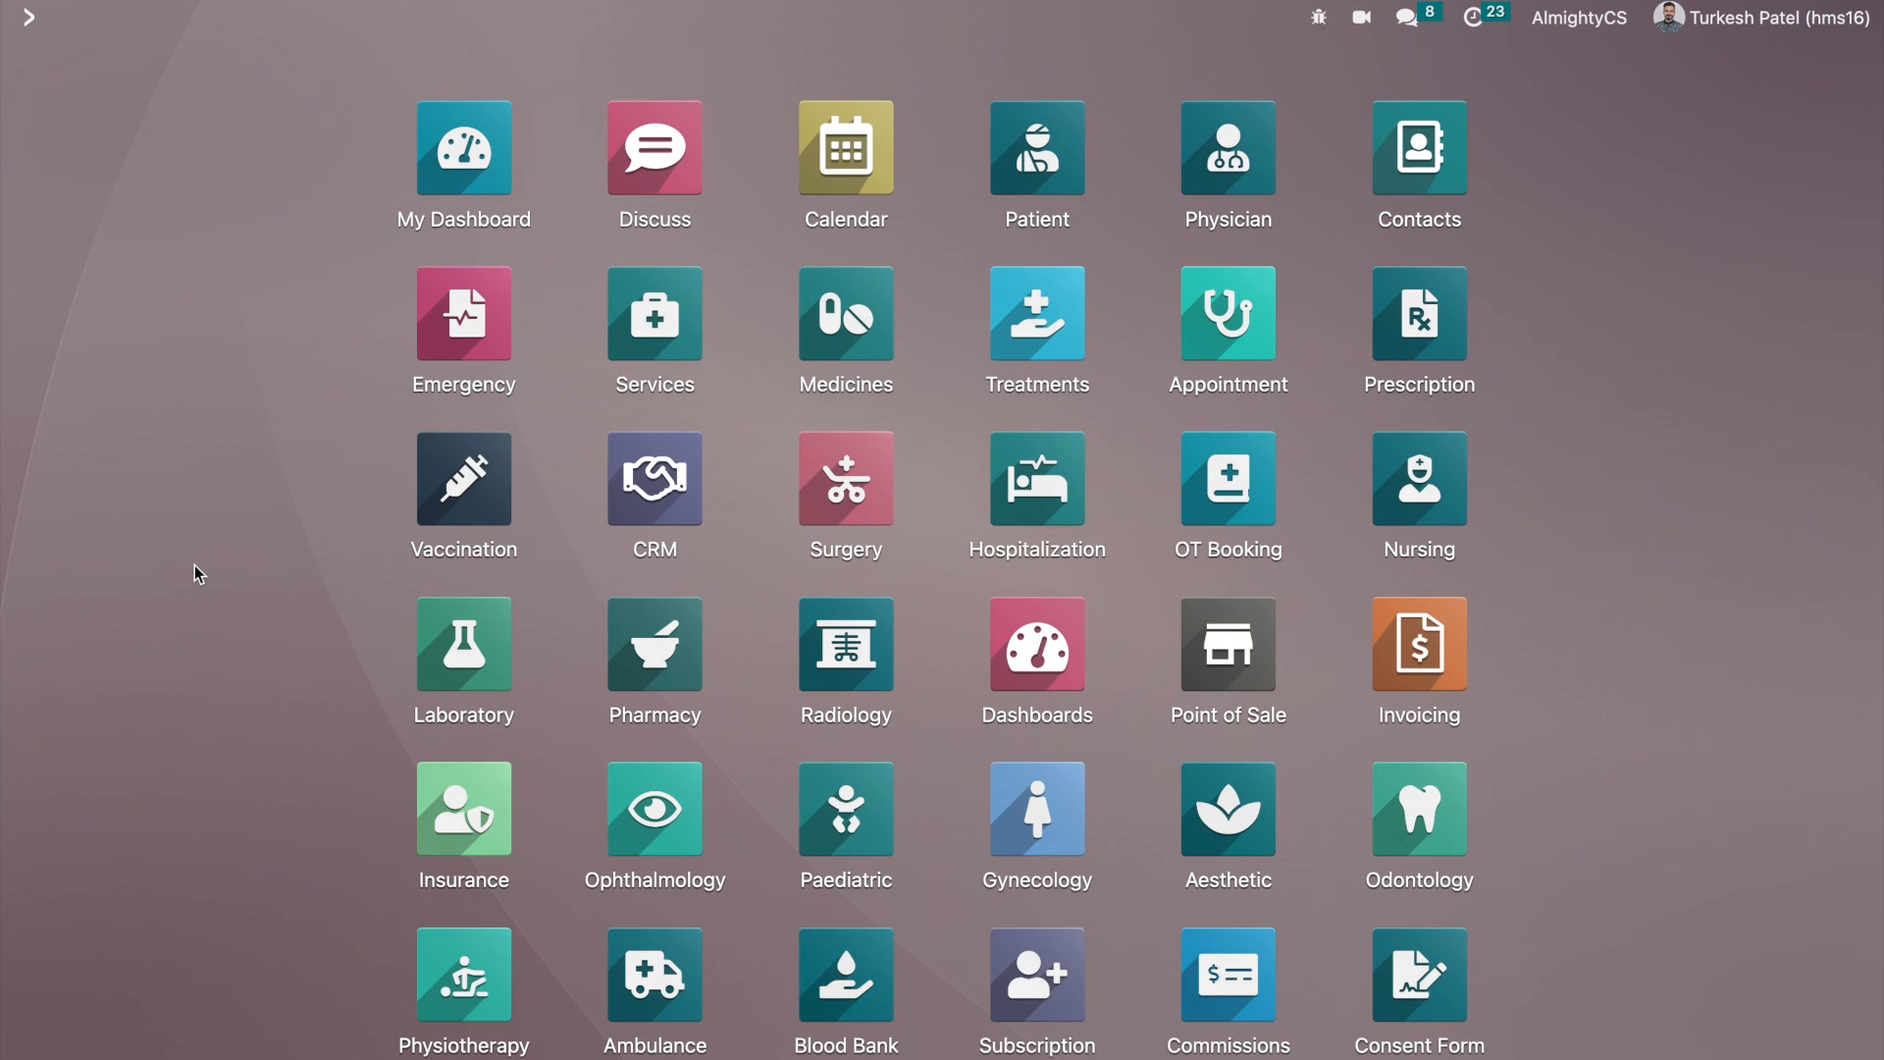
- View the blank form for a new Vaccination record and return to the app overview without filling it in
click(438, 461)
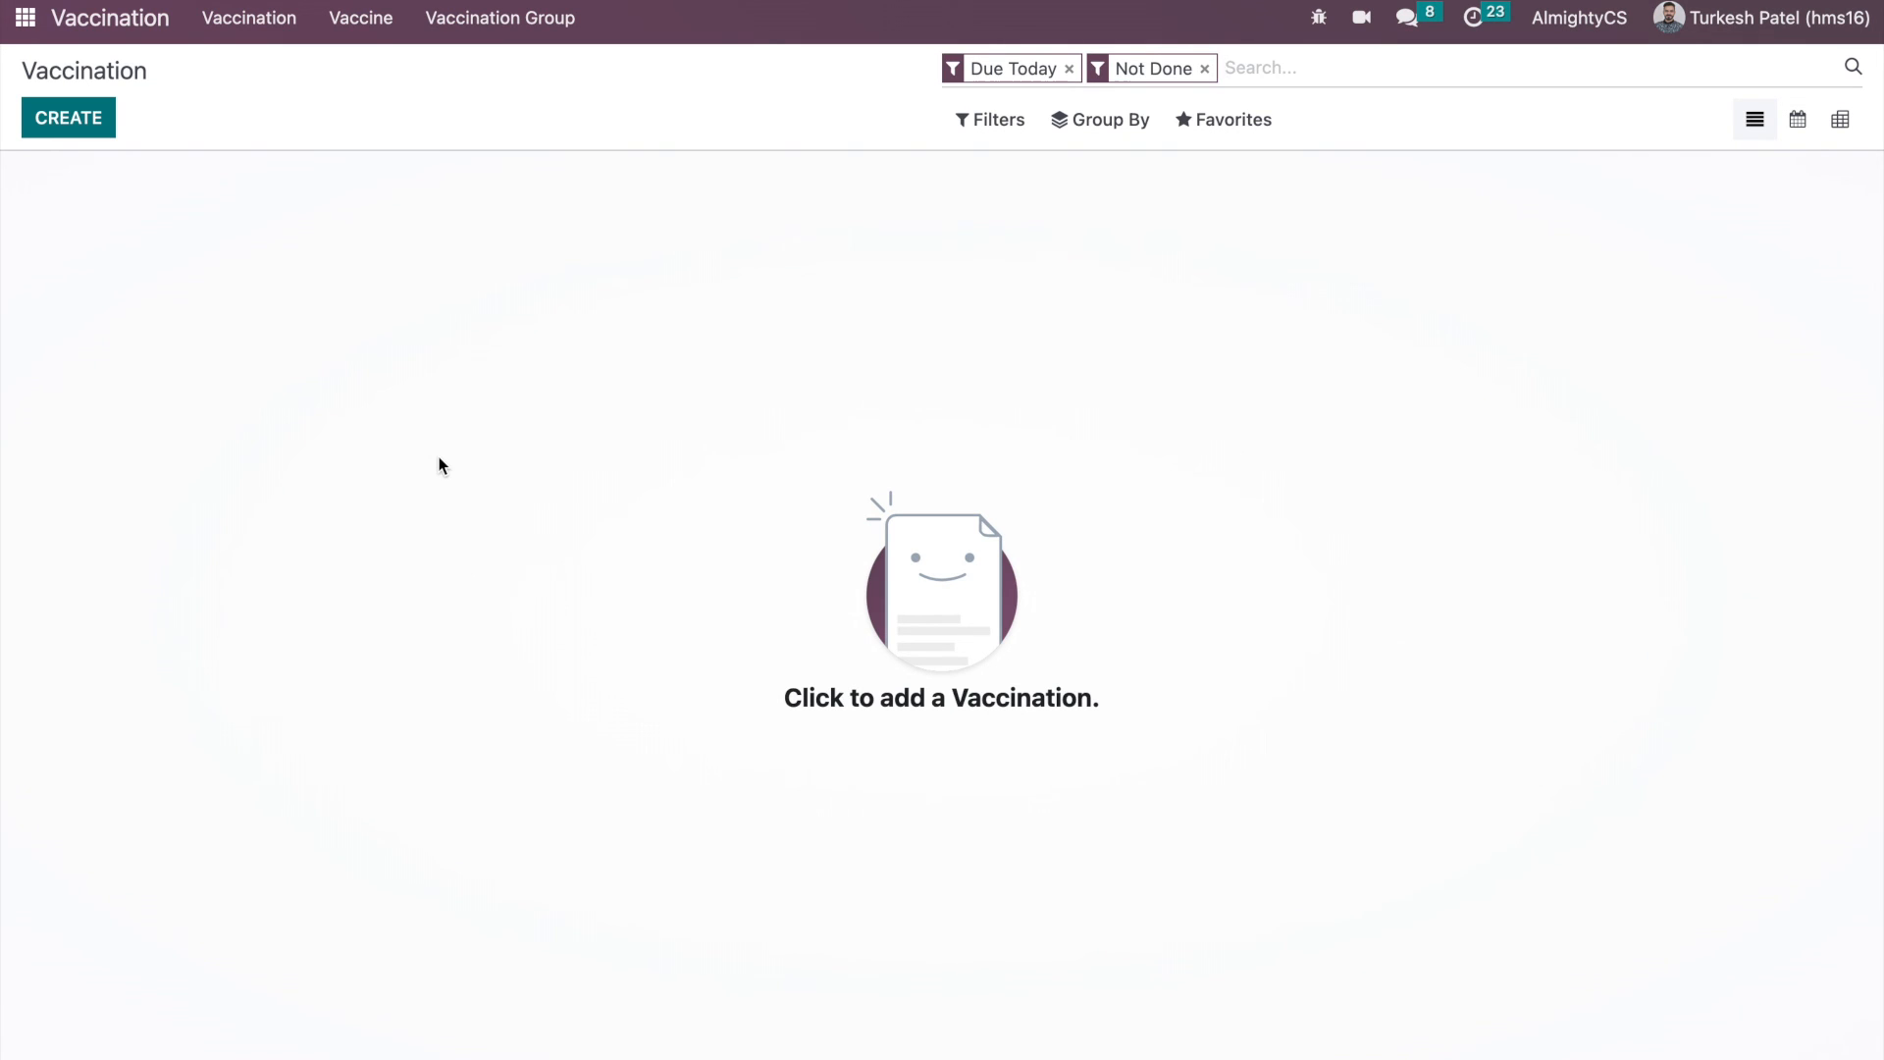
click(56, 122)
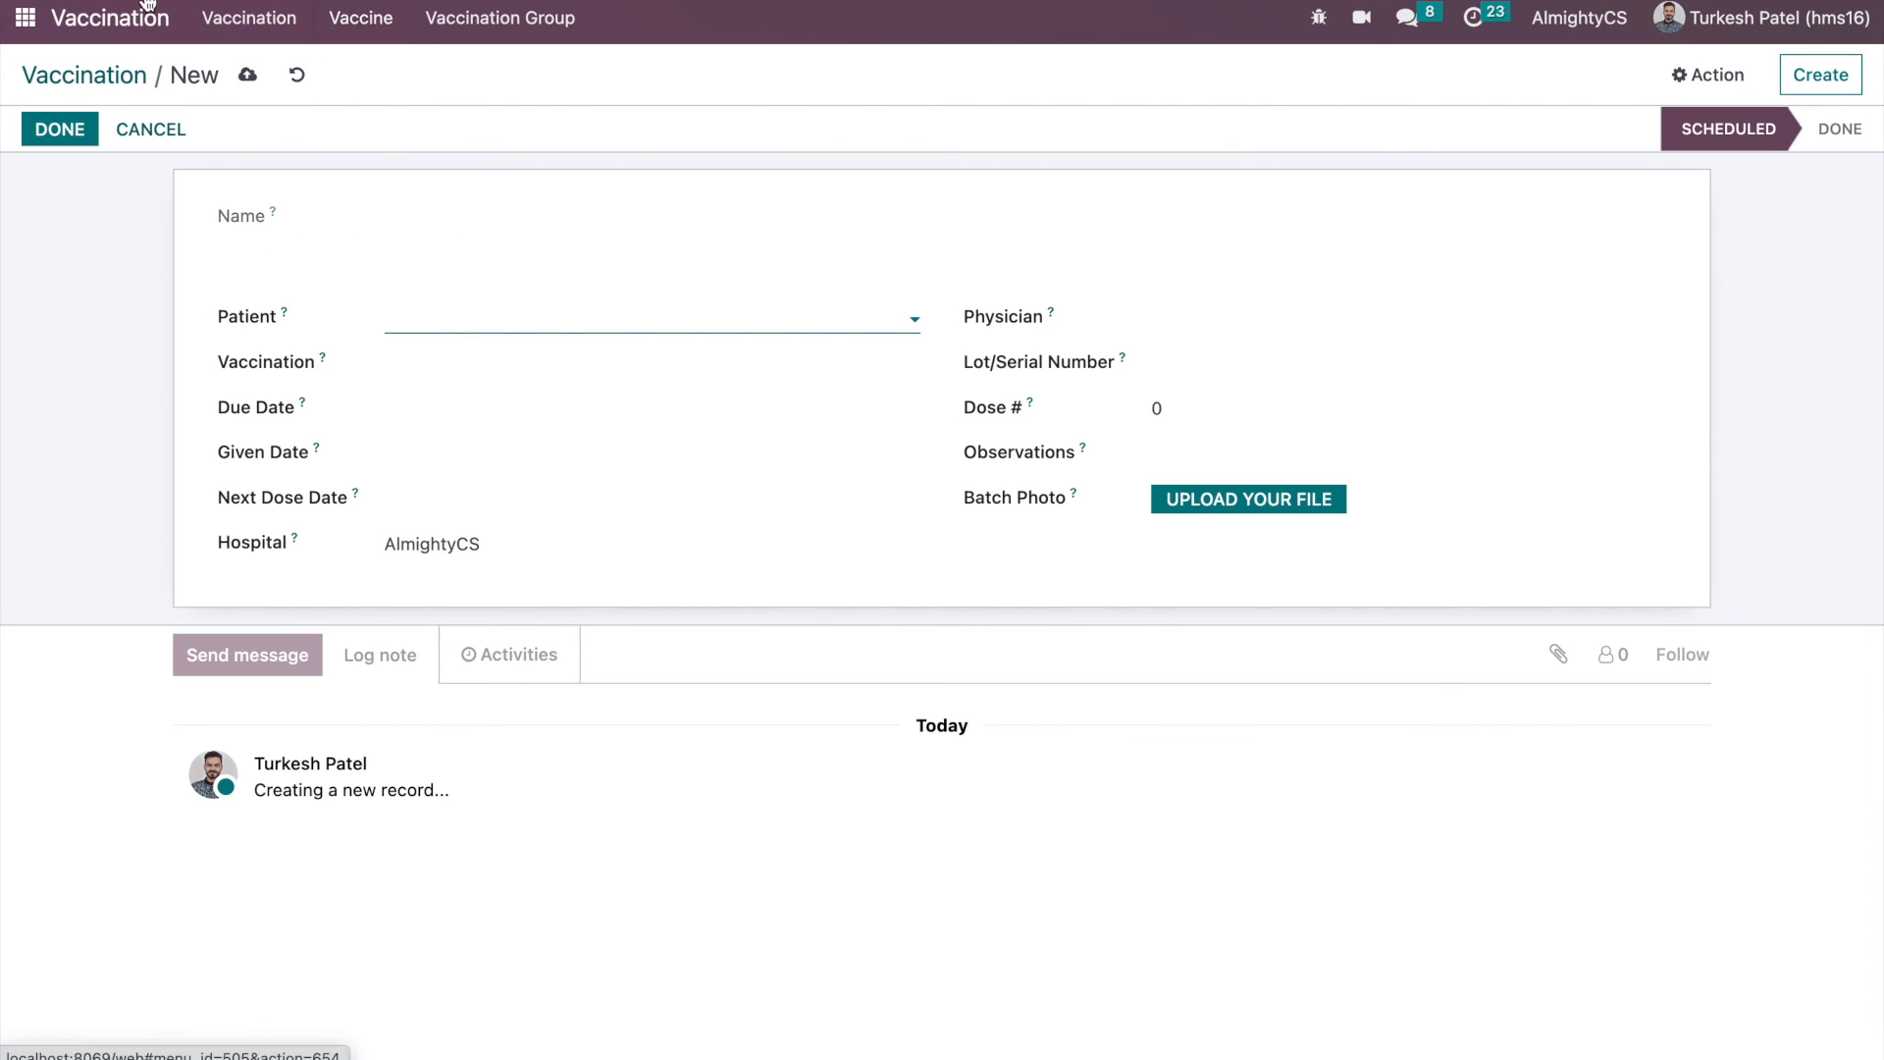
click(20, 31)
- View the hospitalized patients and the Beds list in Hospitalization, and return to the app overview
scroll(21, 698, down, 3)
scroll(20, 698, up, 1)
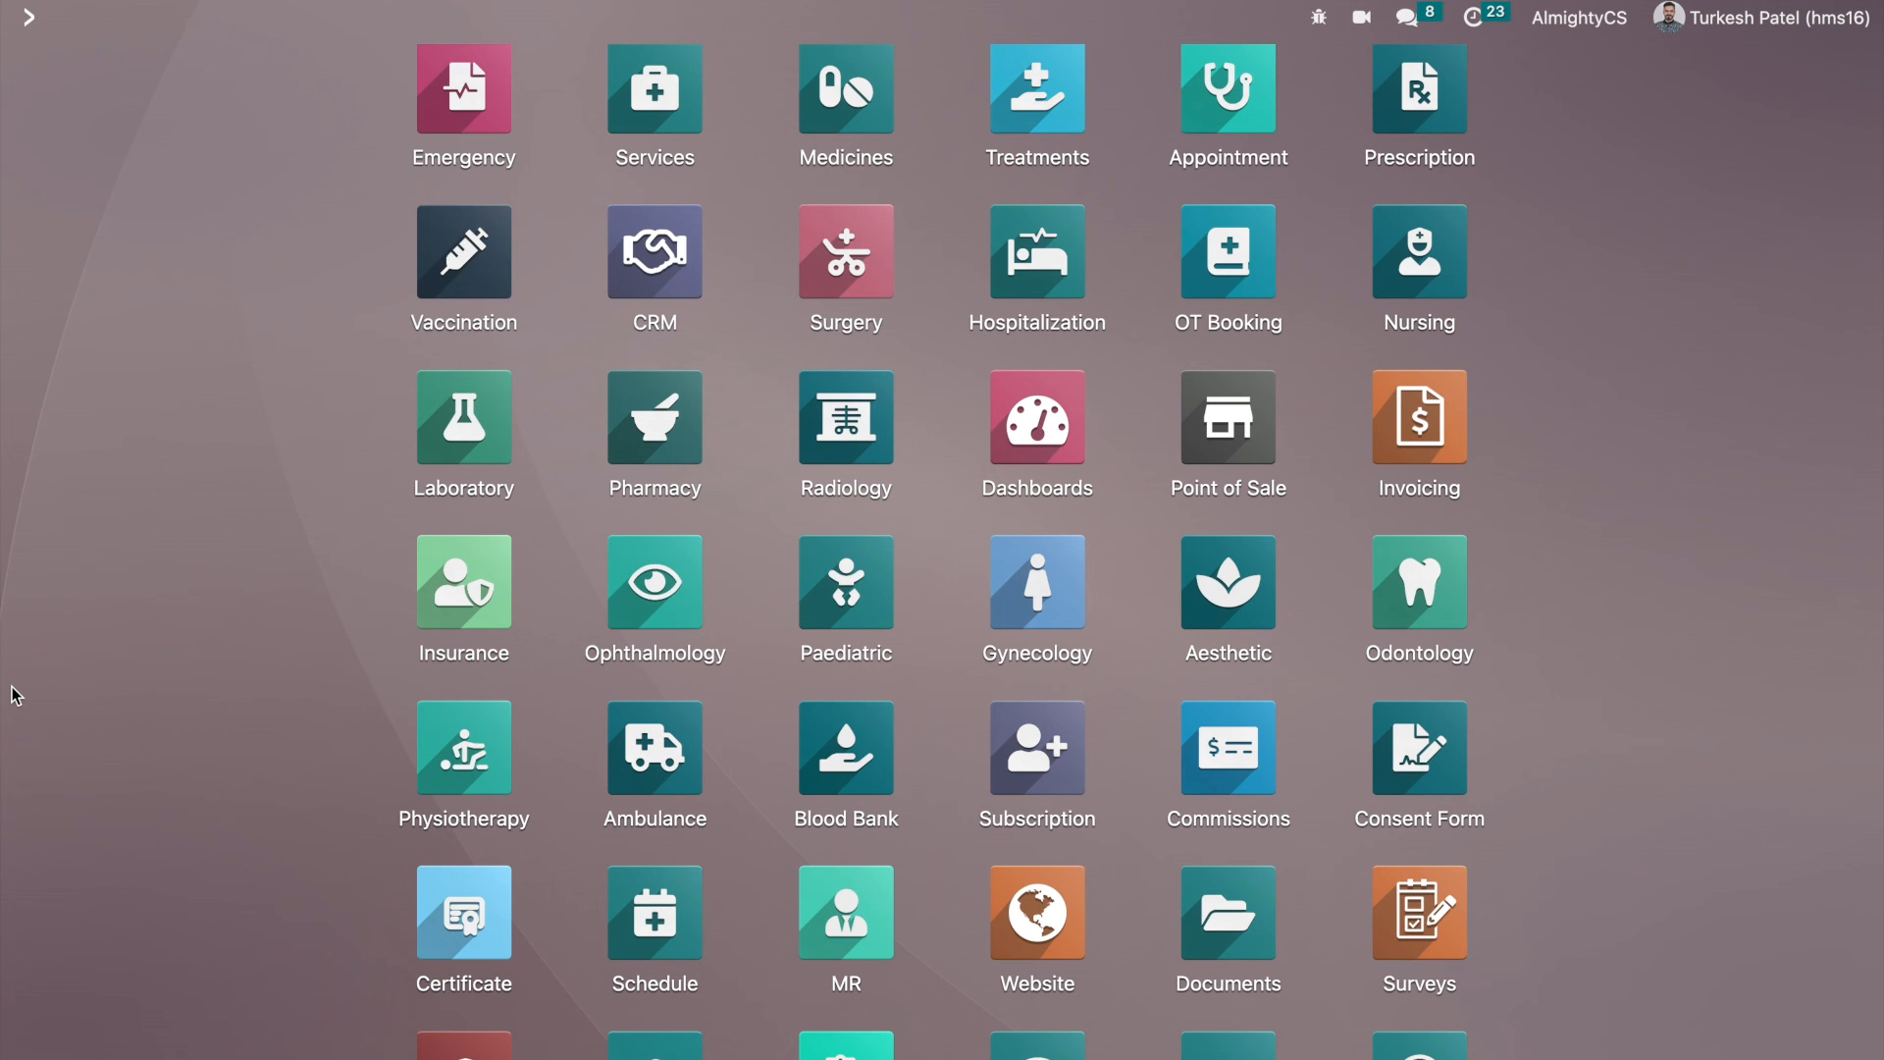
scroll(13, 695, up, 2)
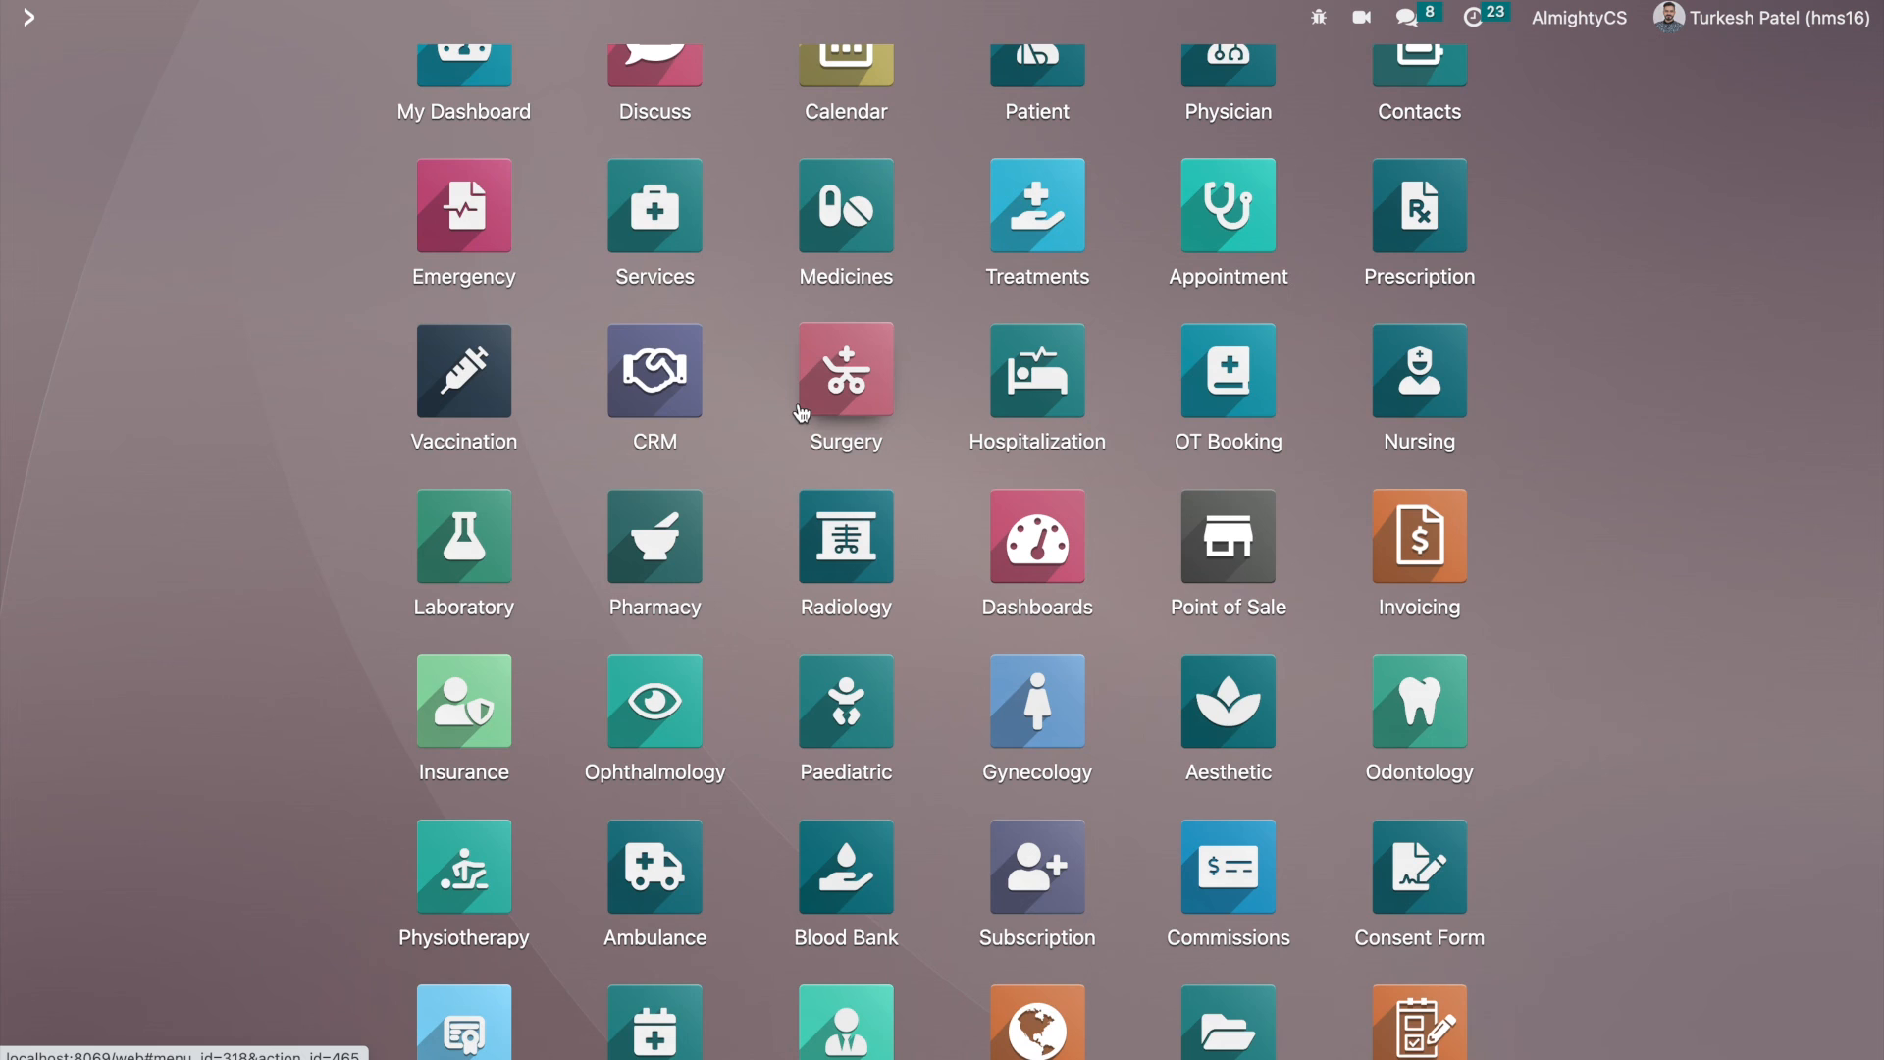
scroll(842, 432, down, 1)
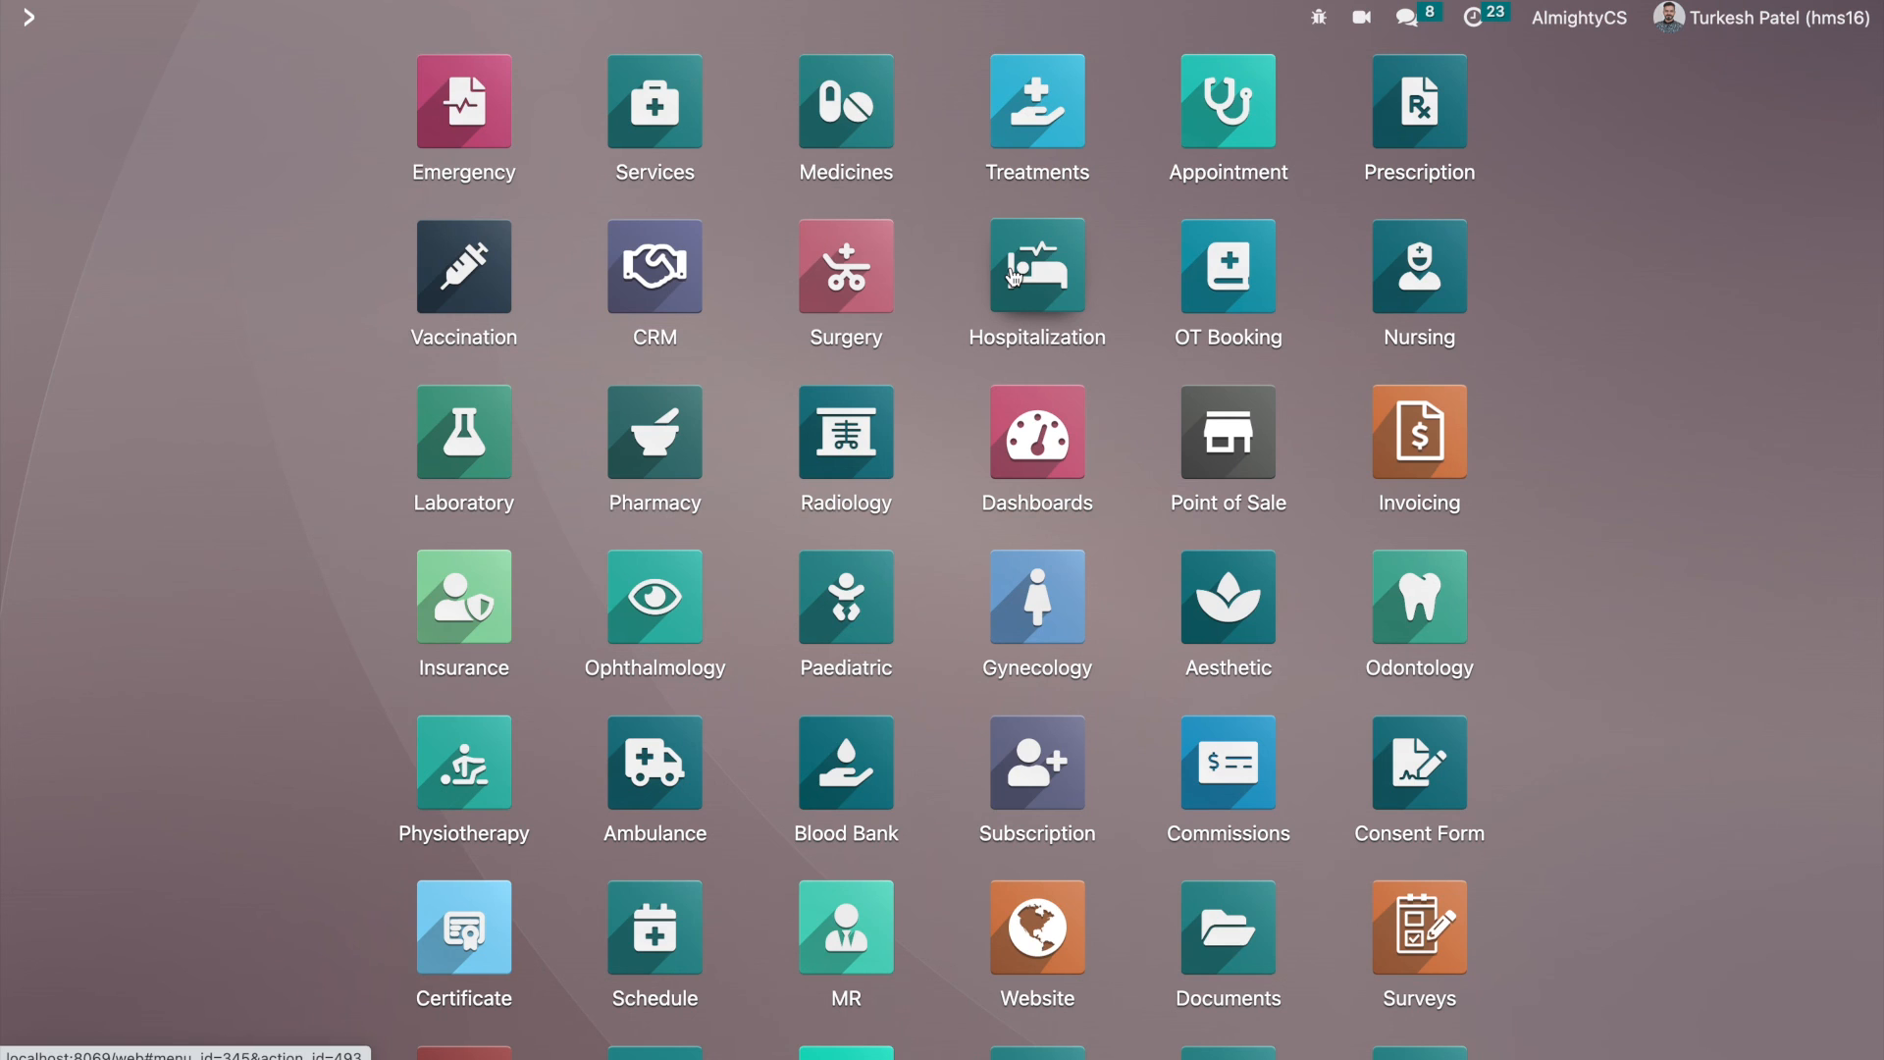
click(1014, 276)
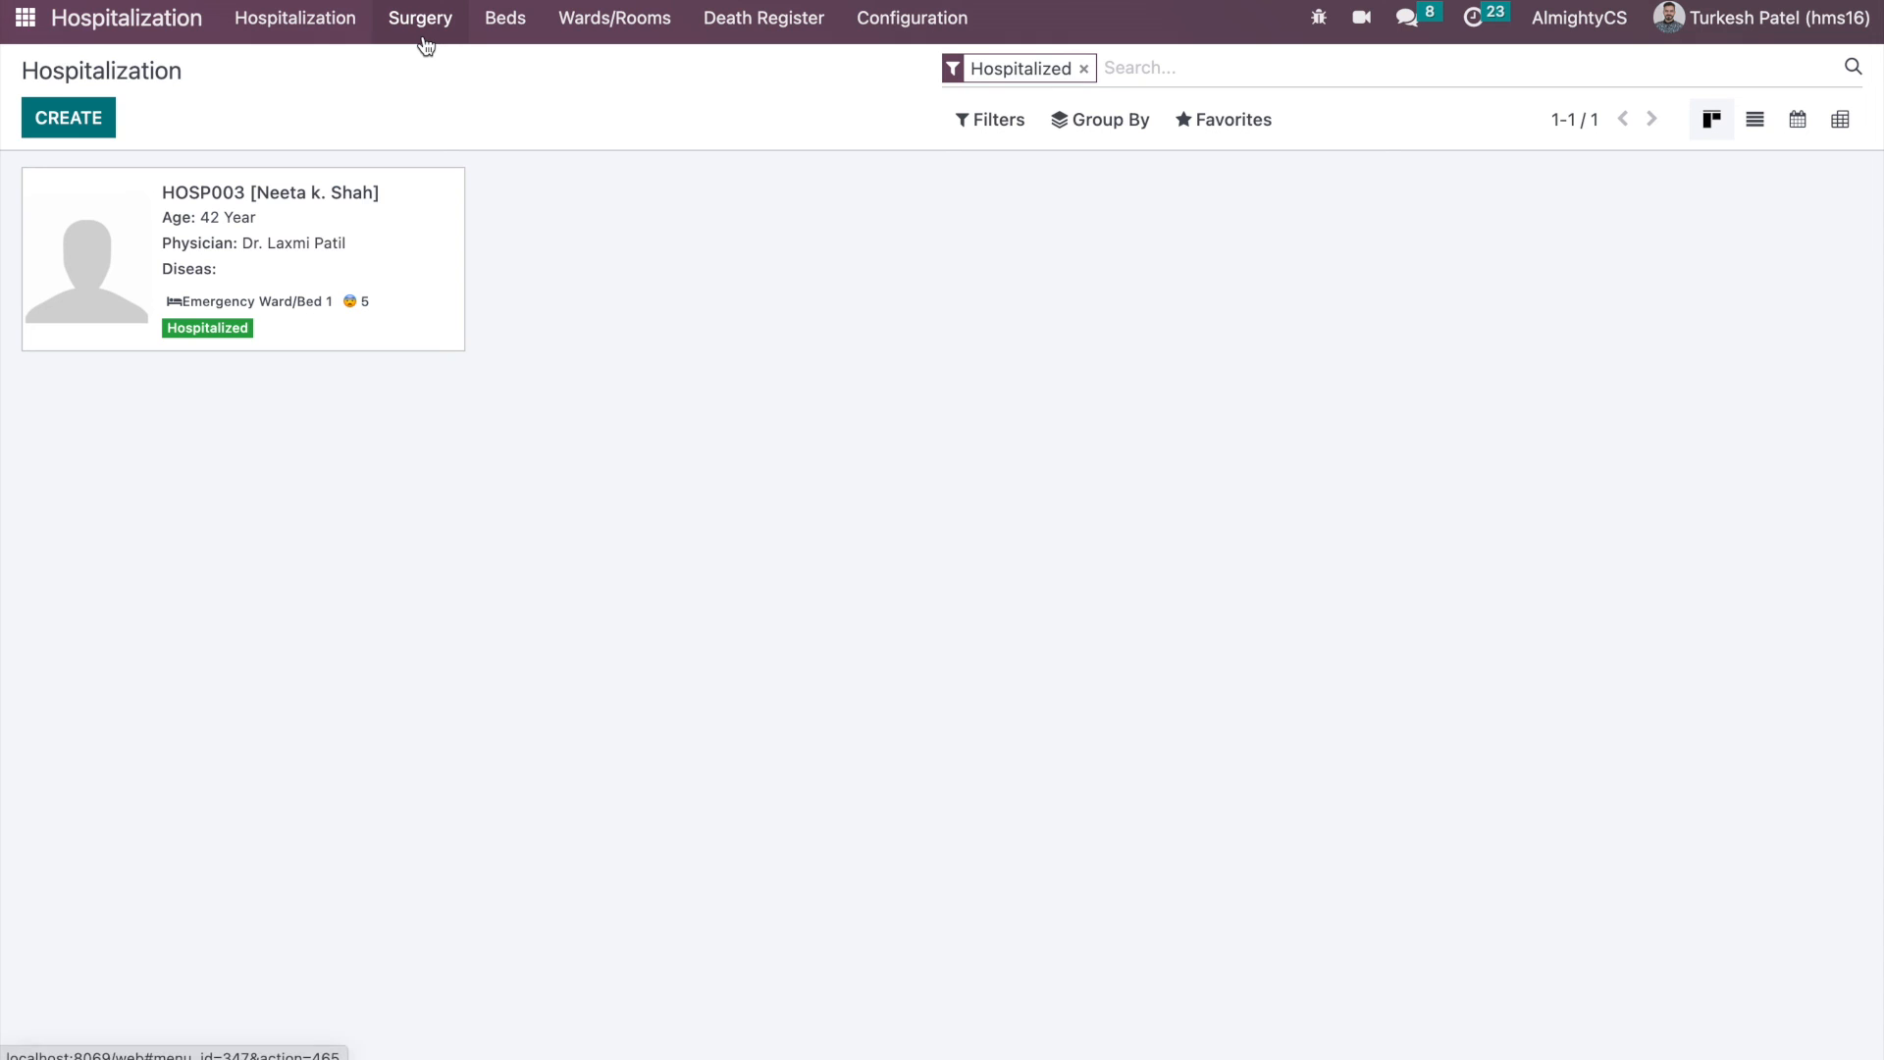
click(520, 12)
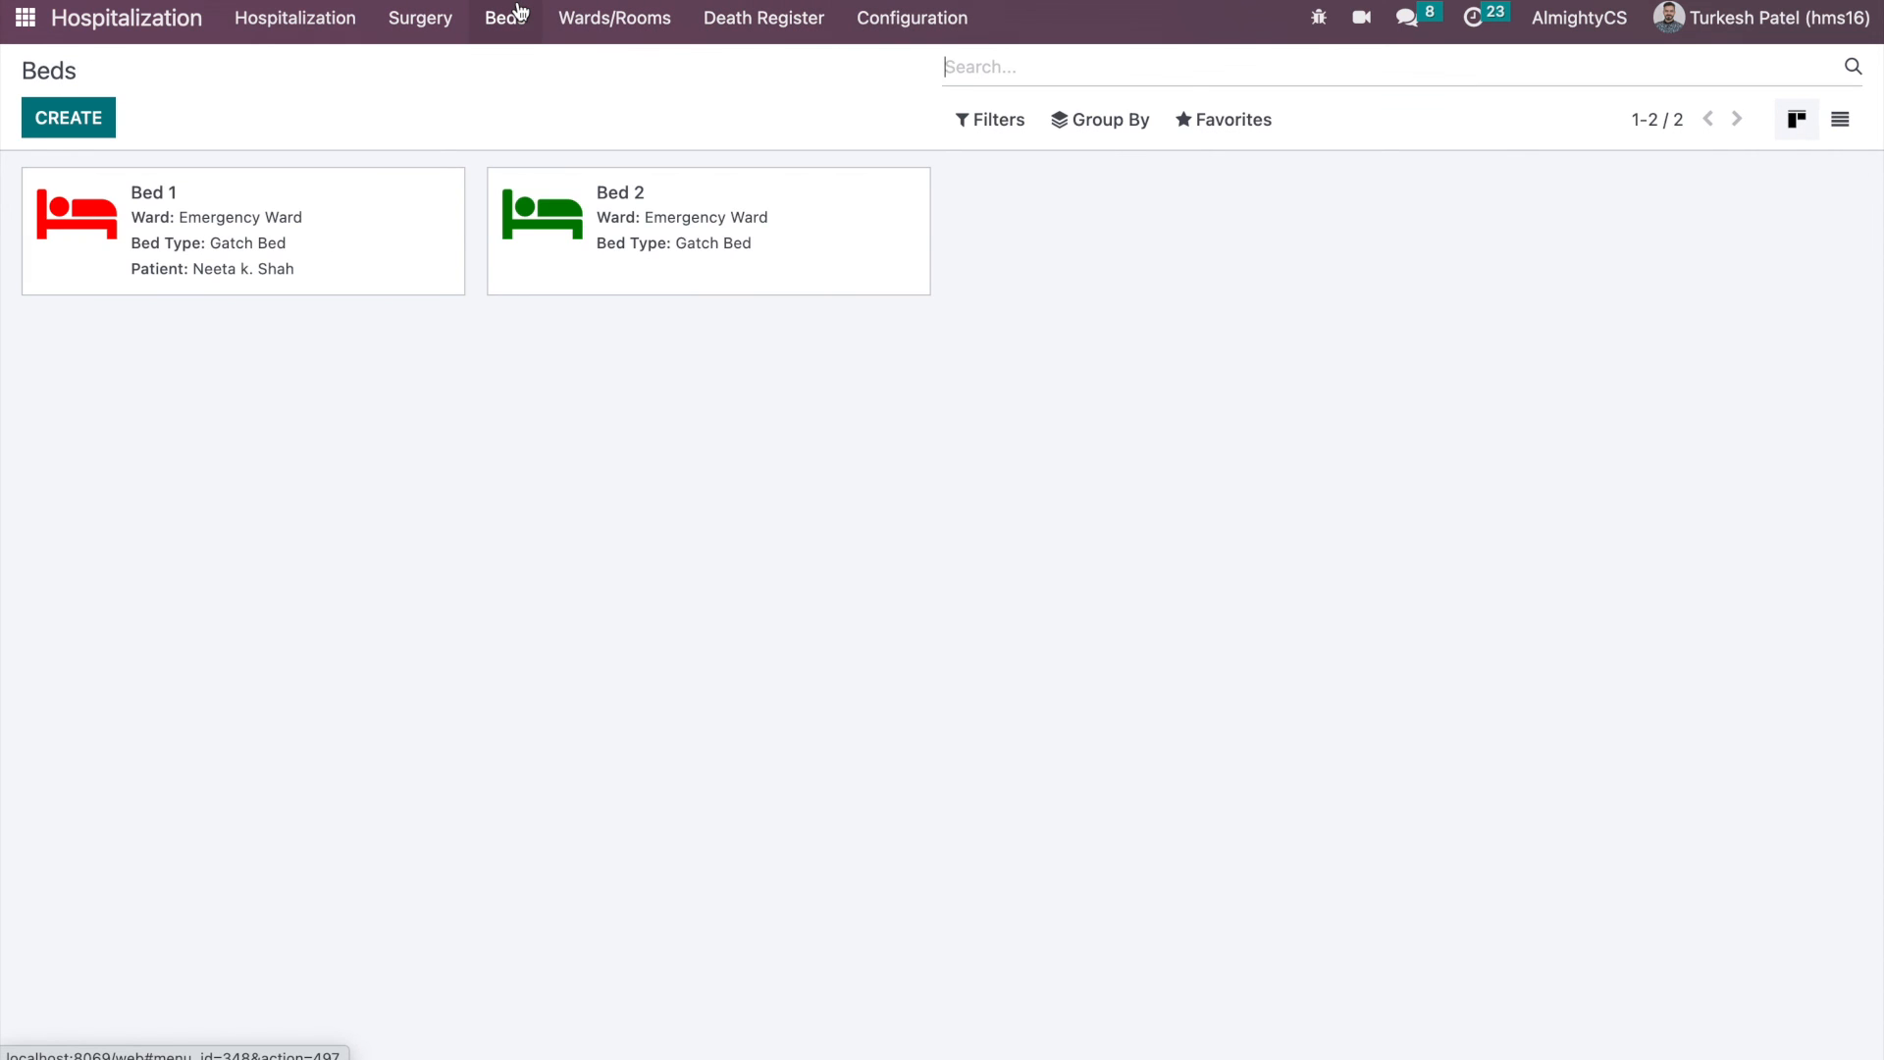
click(27, 19)
- Open today's Hemogram lab request in Laboratory and accept it
scroll(74, 610, down, 3)
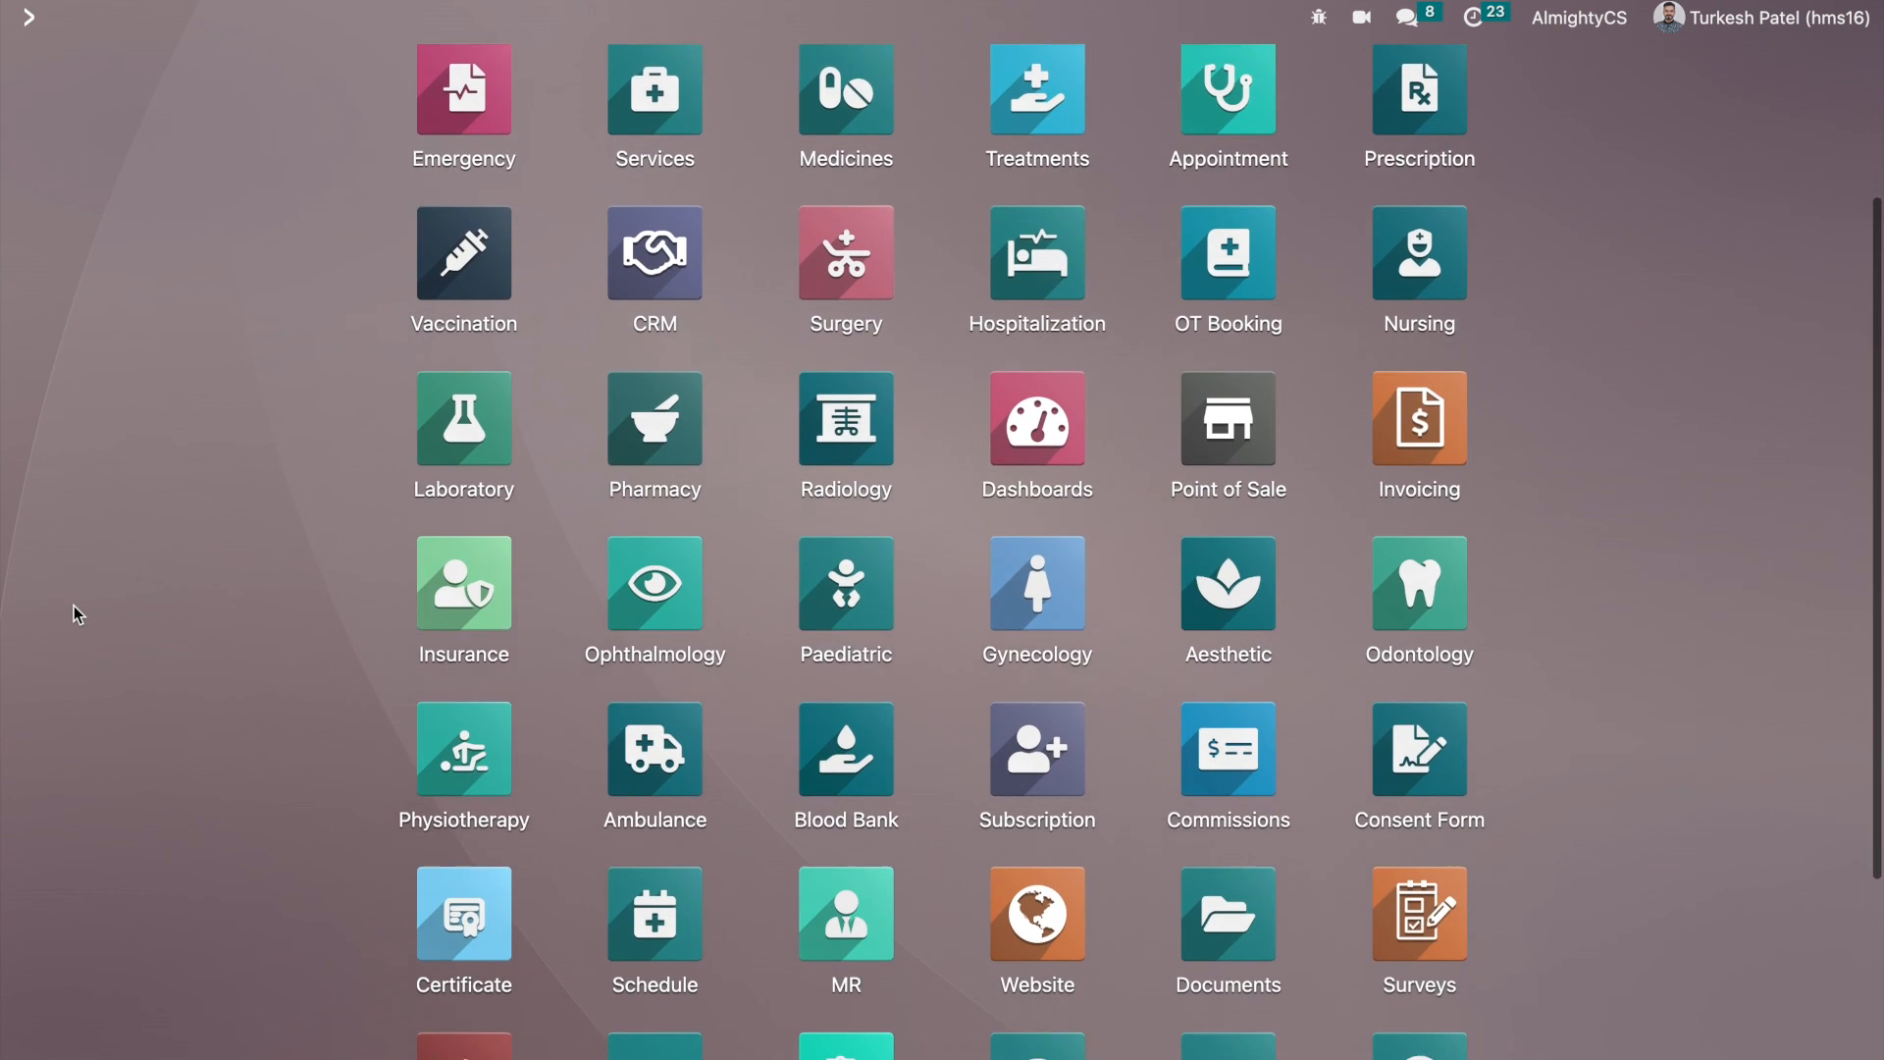
scroll(73, 614, down, 1)
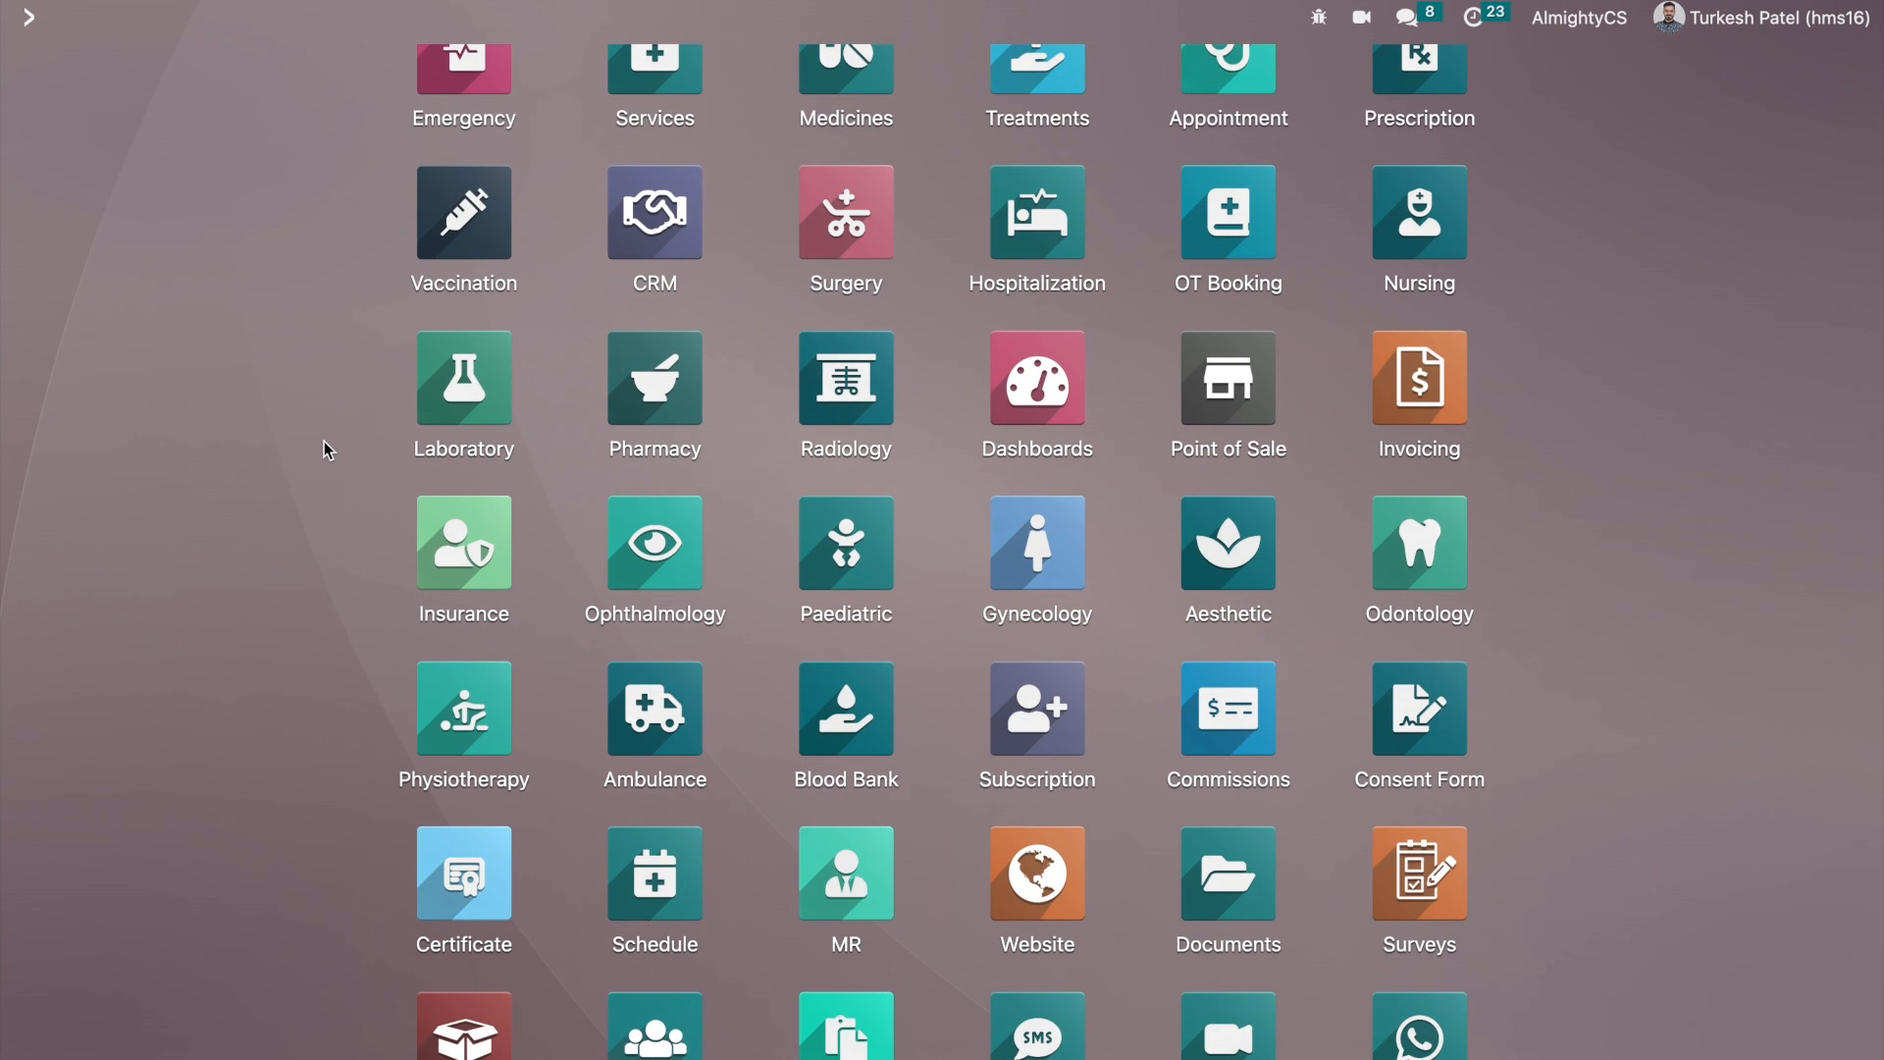
click(428, 417)
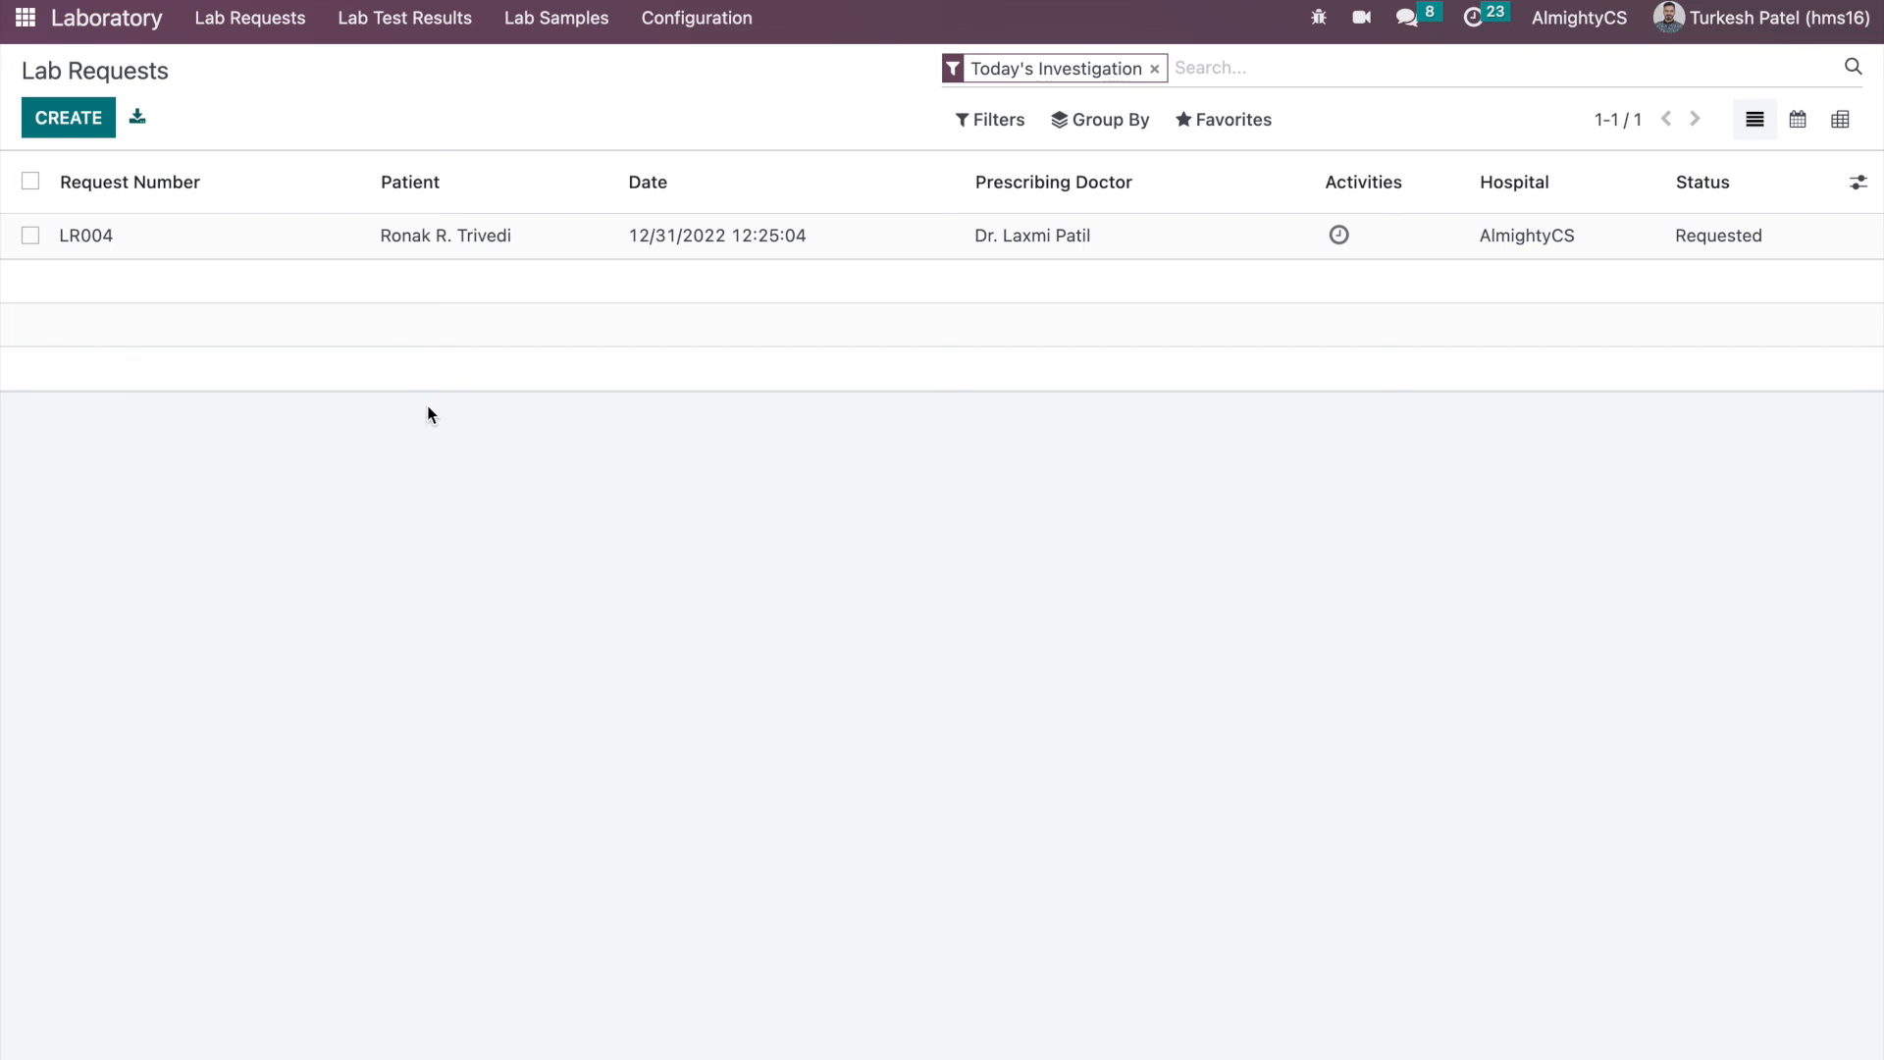
click(325, 246)
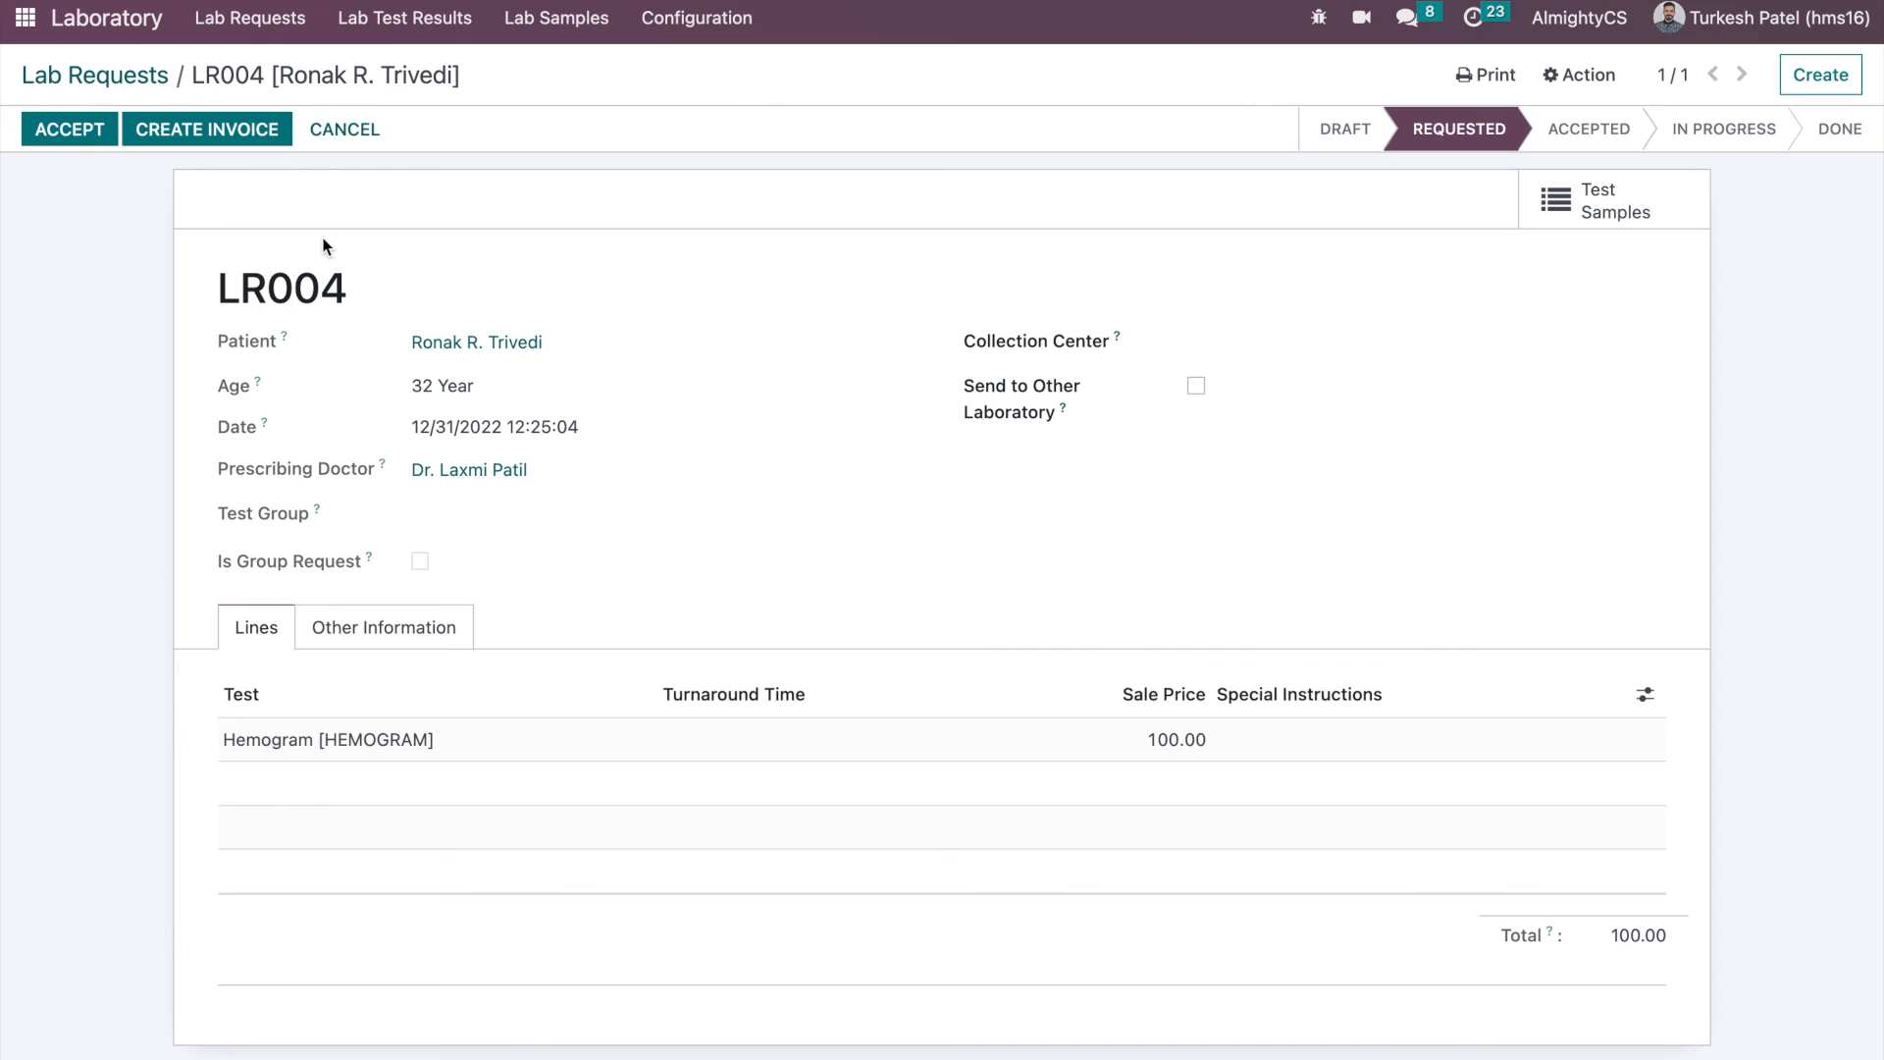
click(59, 142)
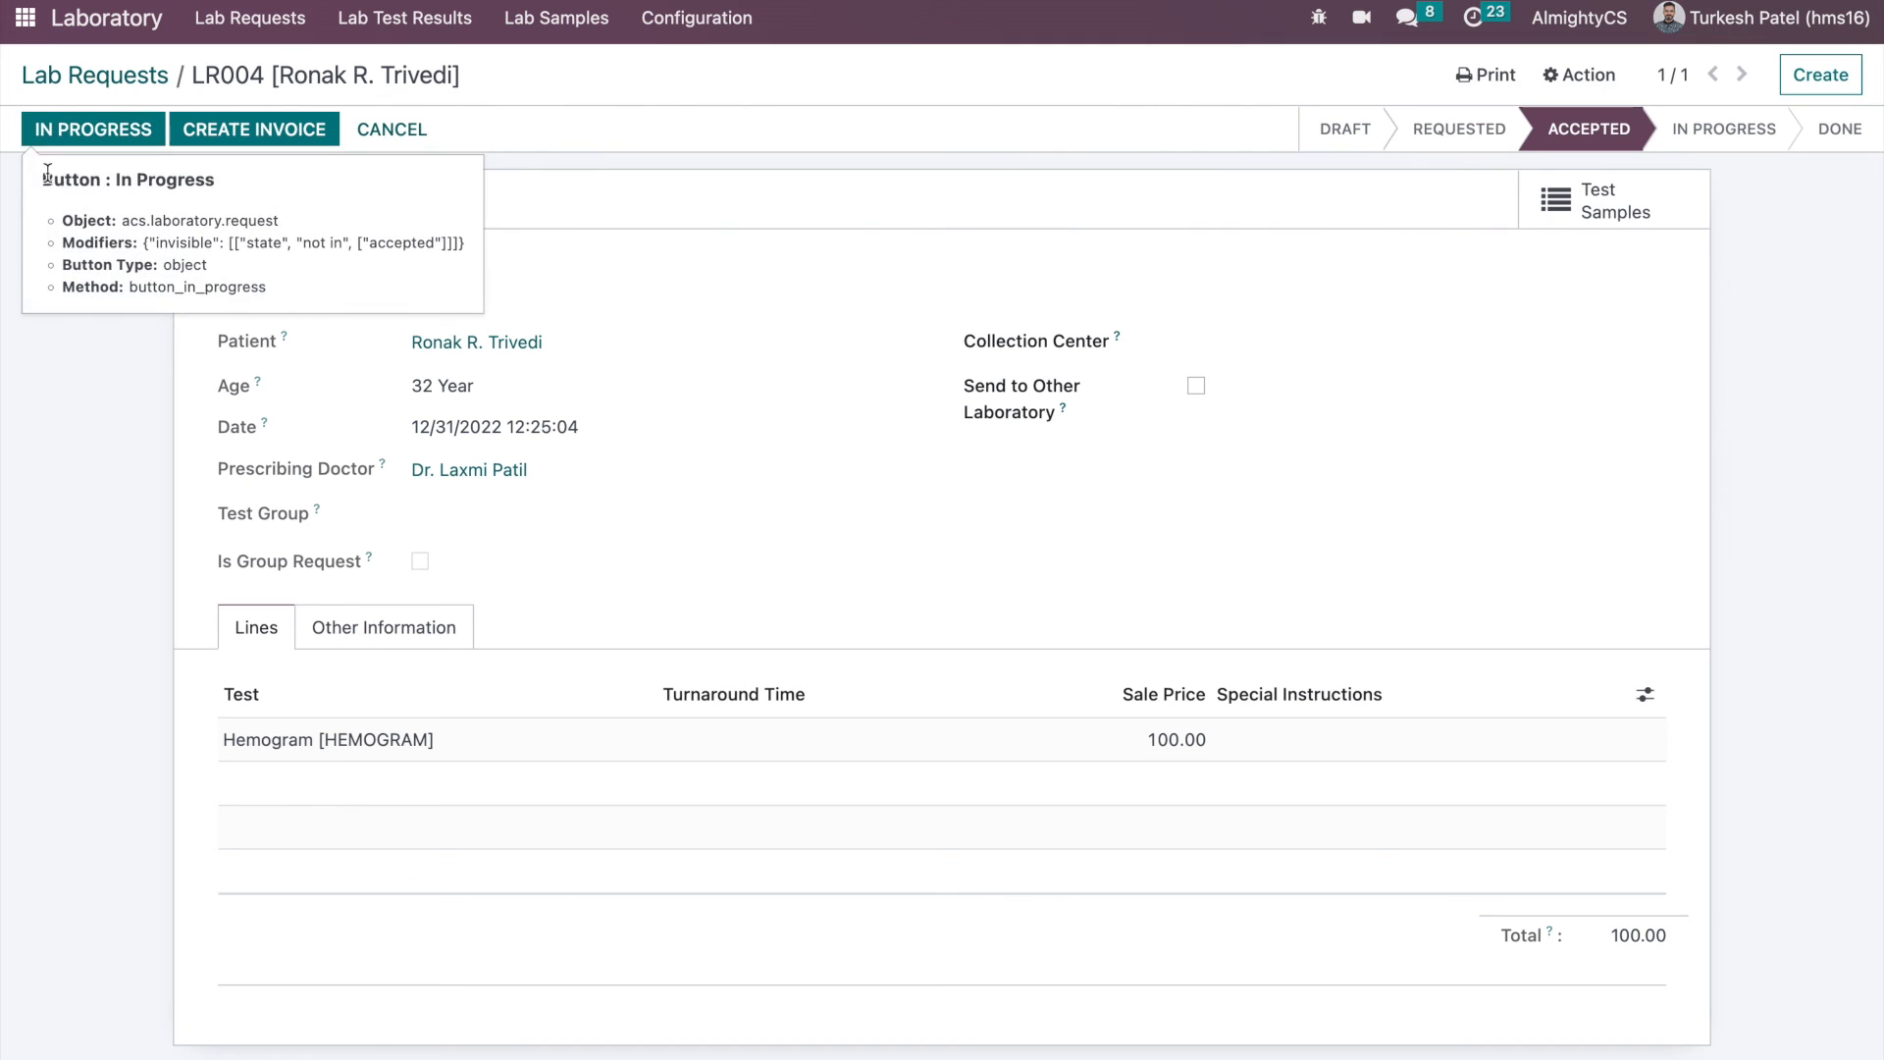
- Open the blood sample among the lab request's test samples and mark it as collected
click(152, 127)
click(329, 224)
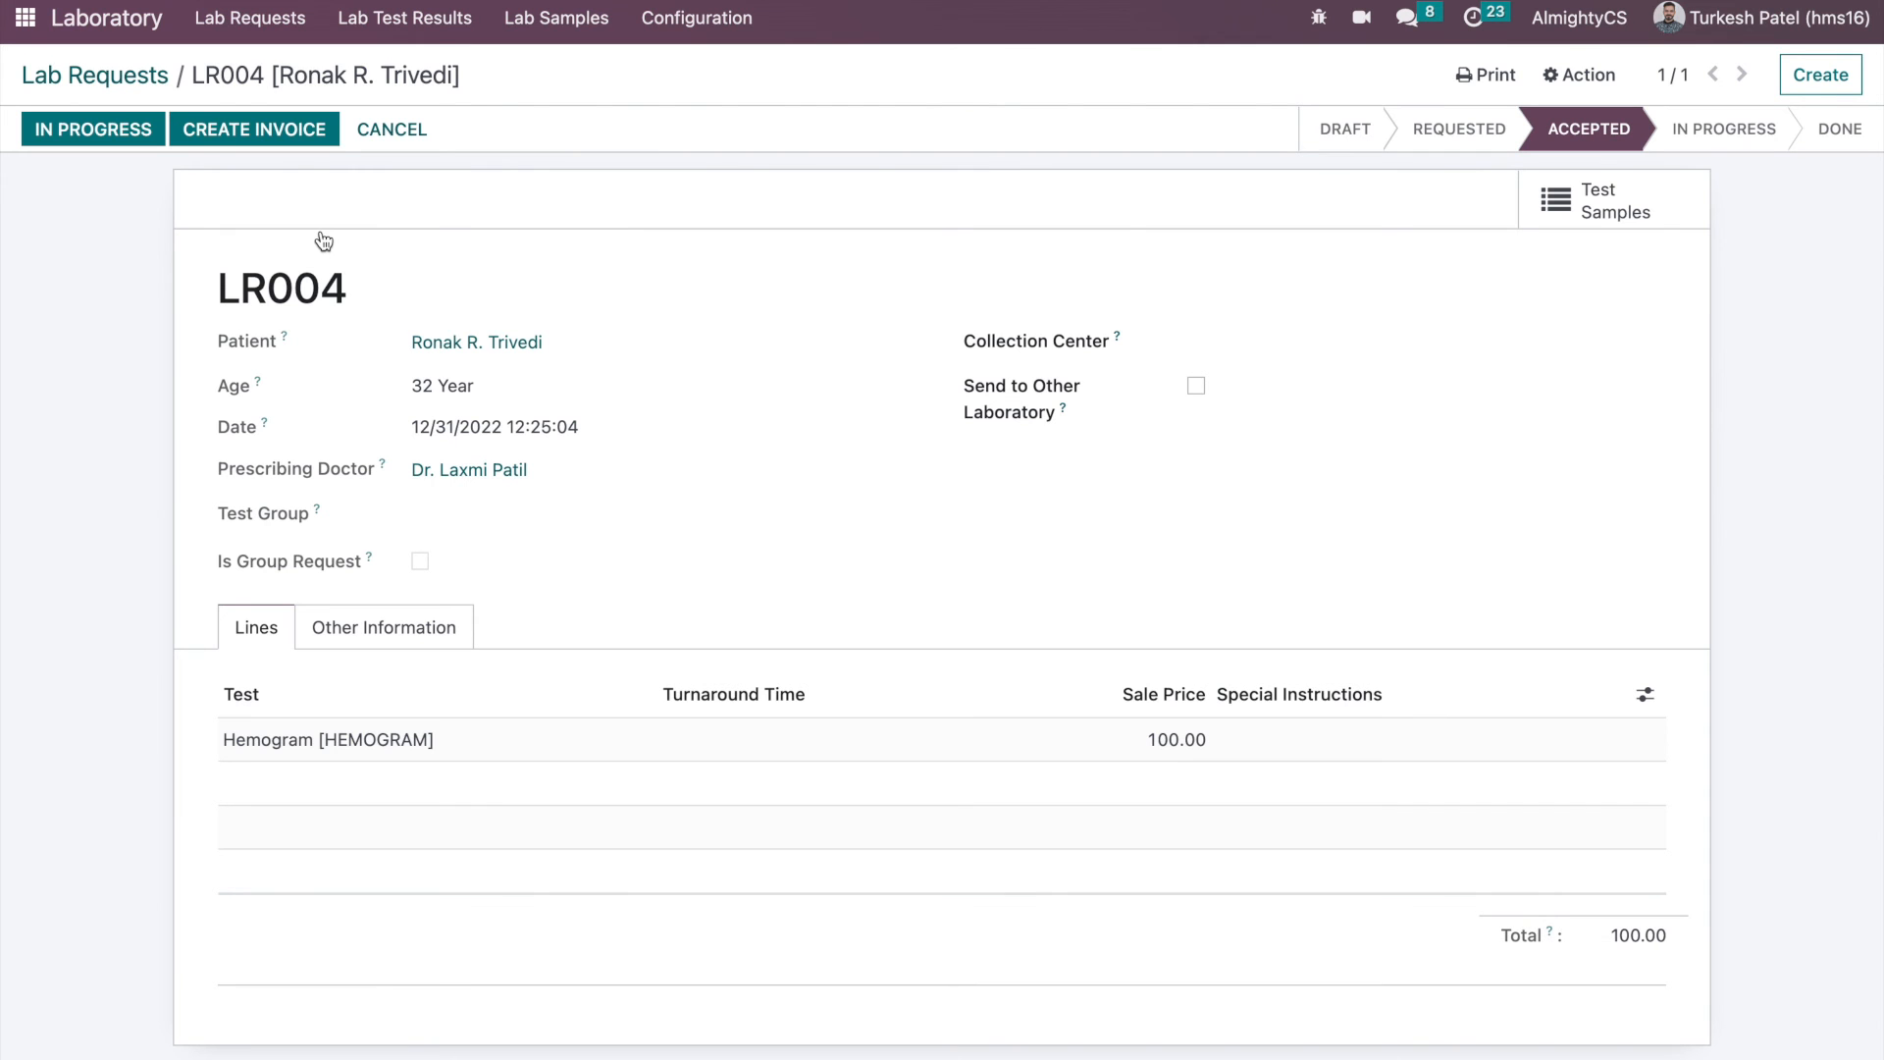
click(1602, 206)
click(303, 236)
click(96, 136)
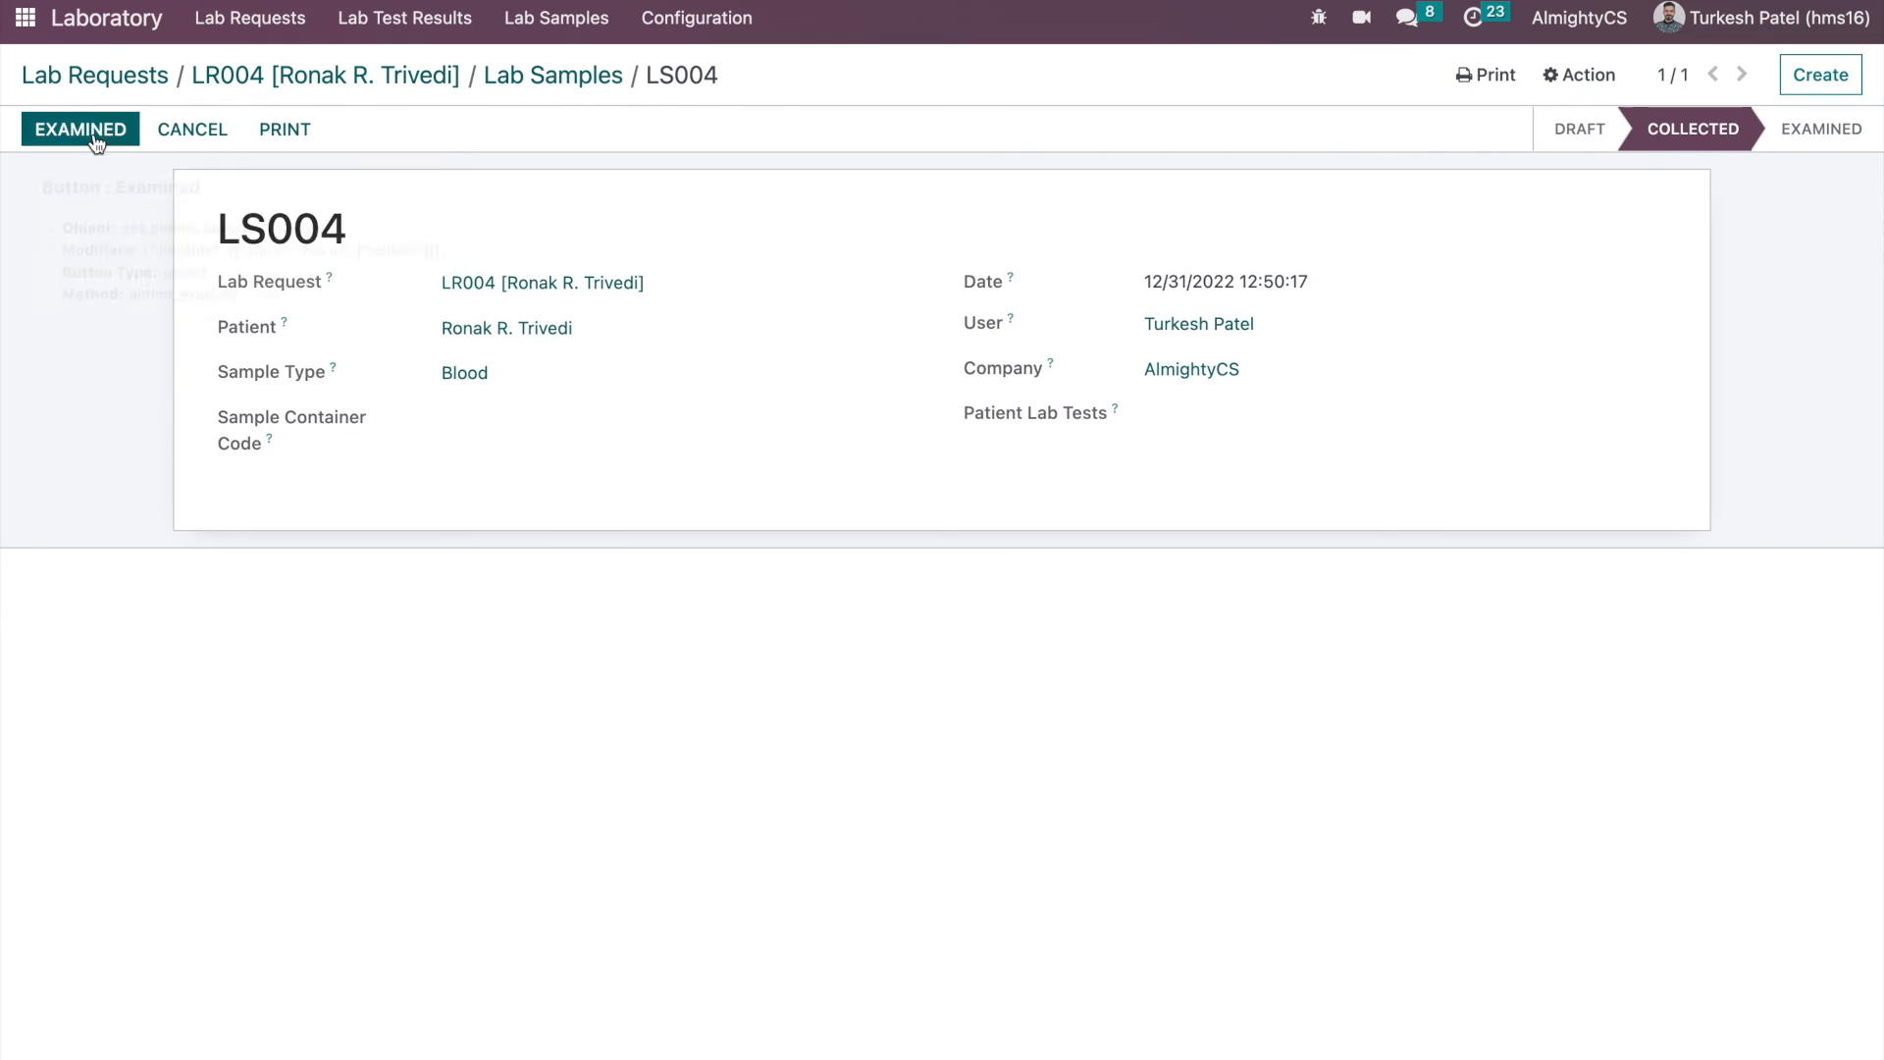
- Return to the Hemogram lab request, set it to In Progress and mark it as done
click(538, 77)
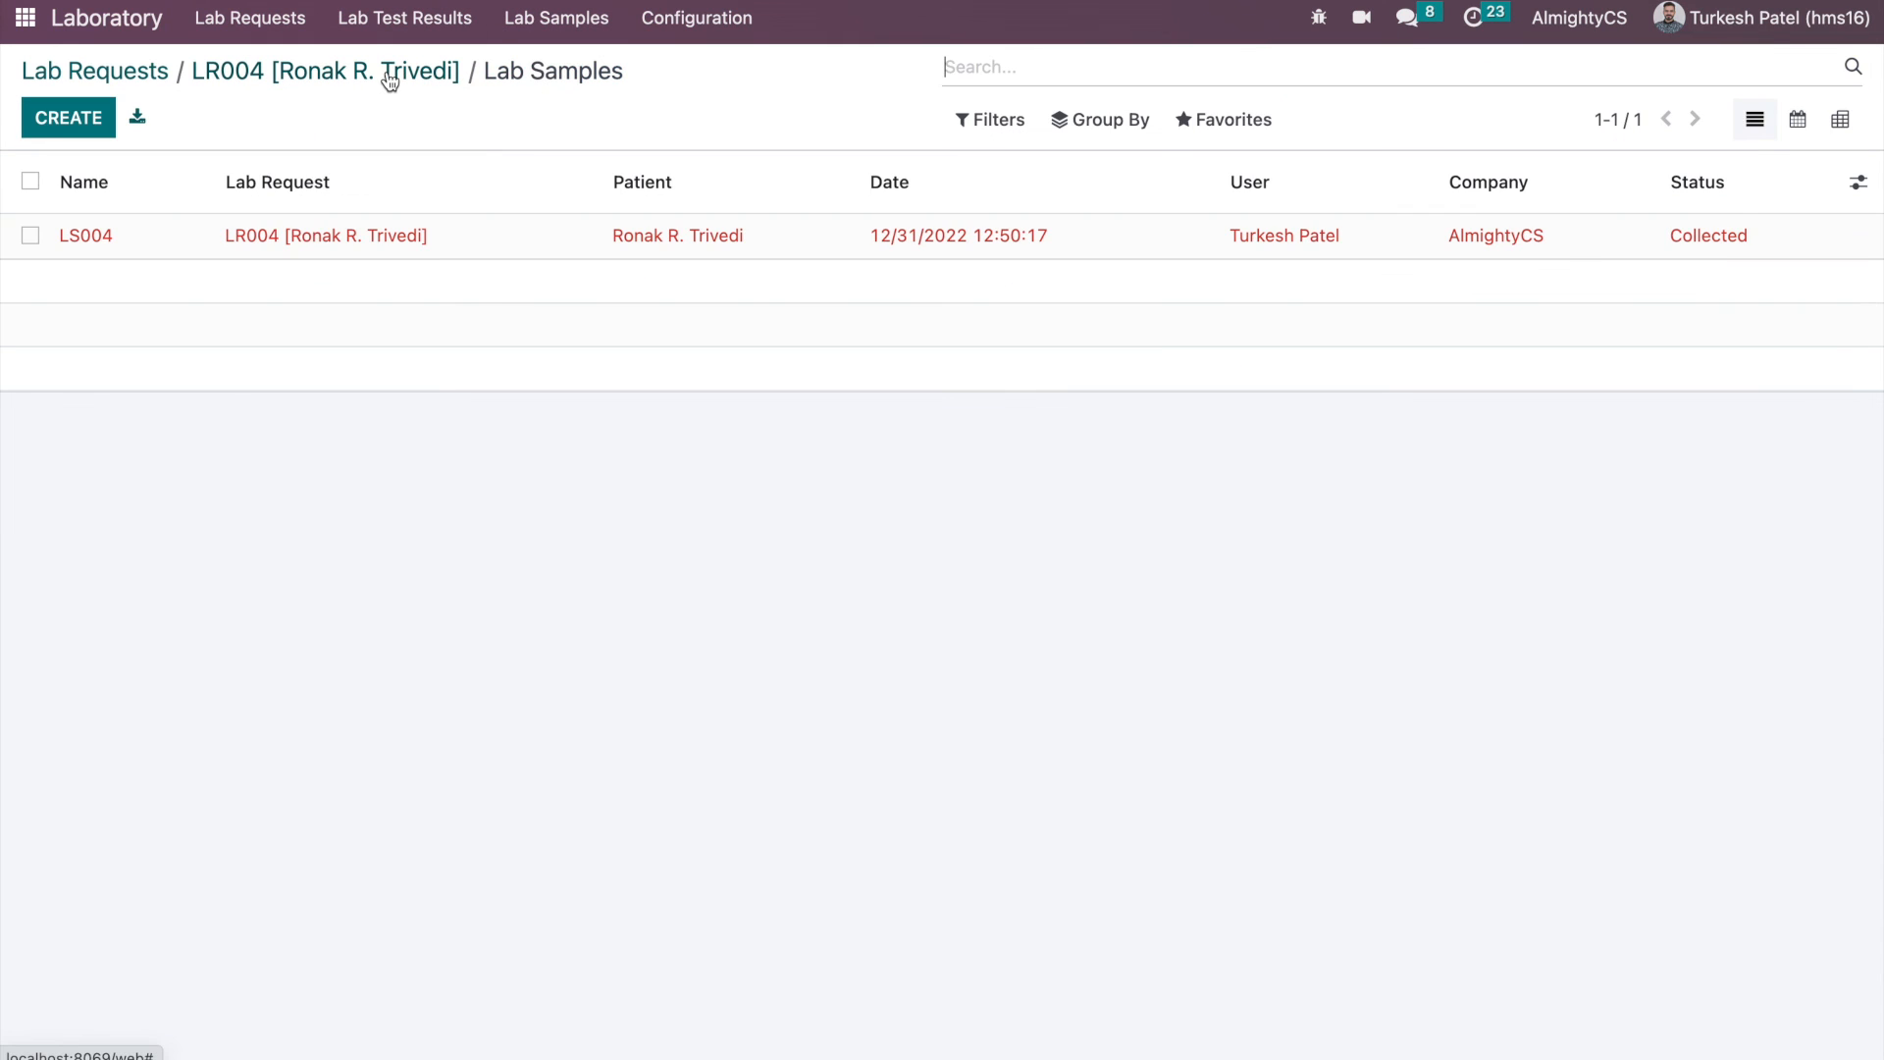
click(389, 76)
click(61, 129)
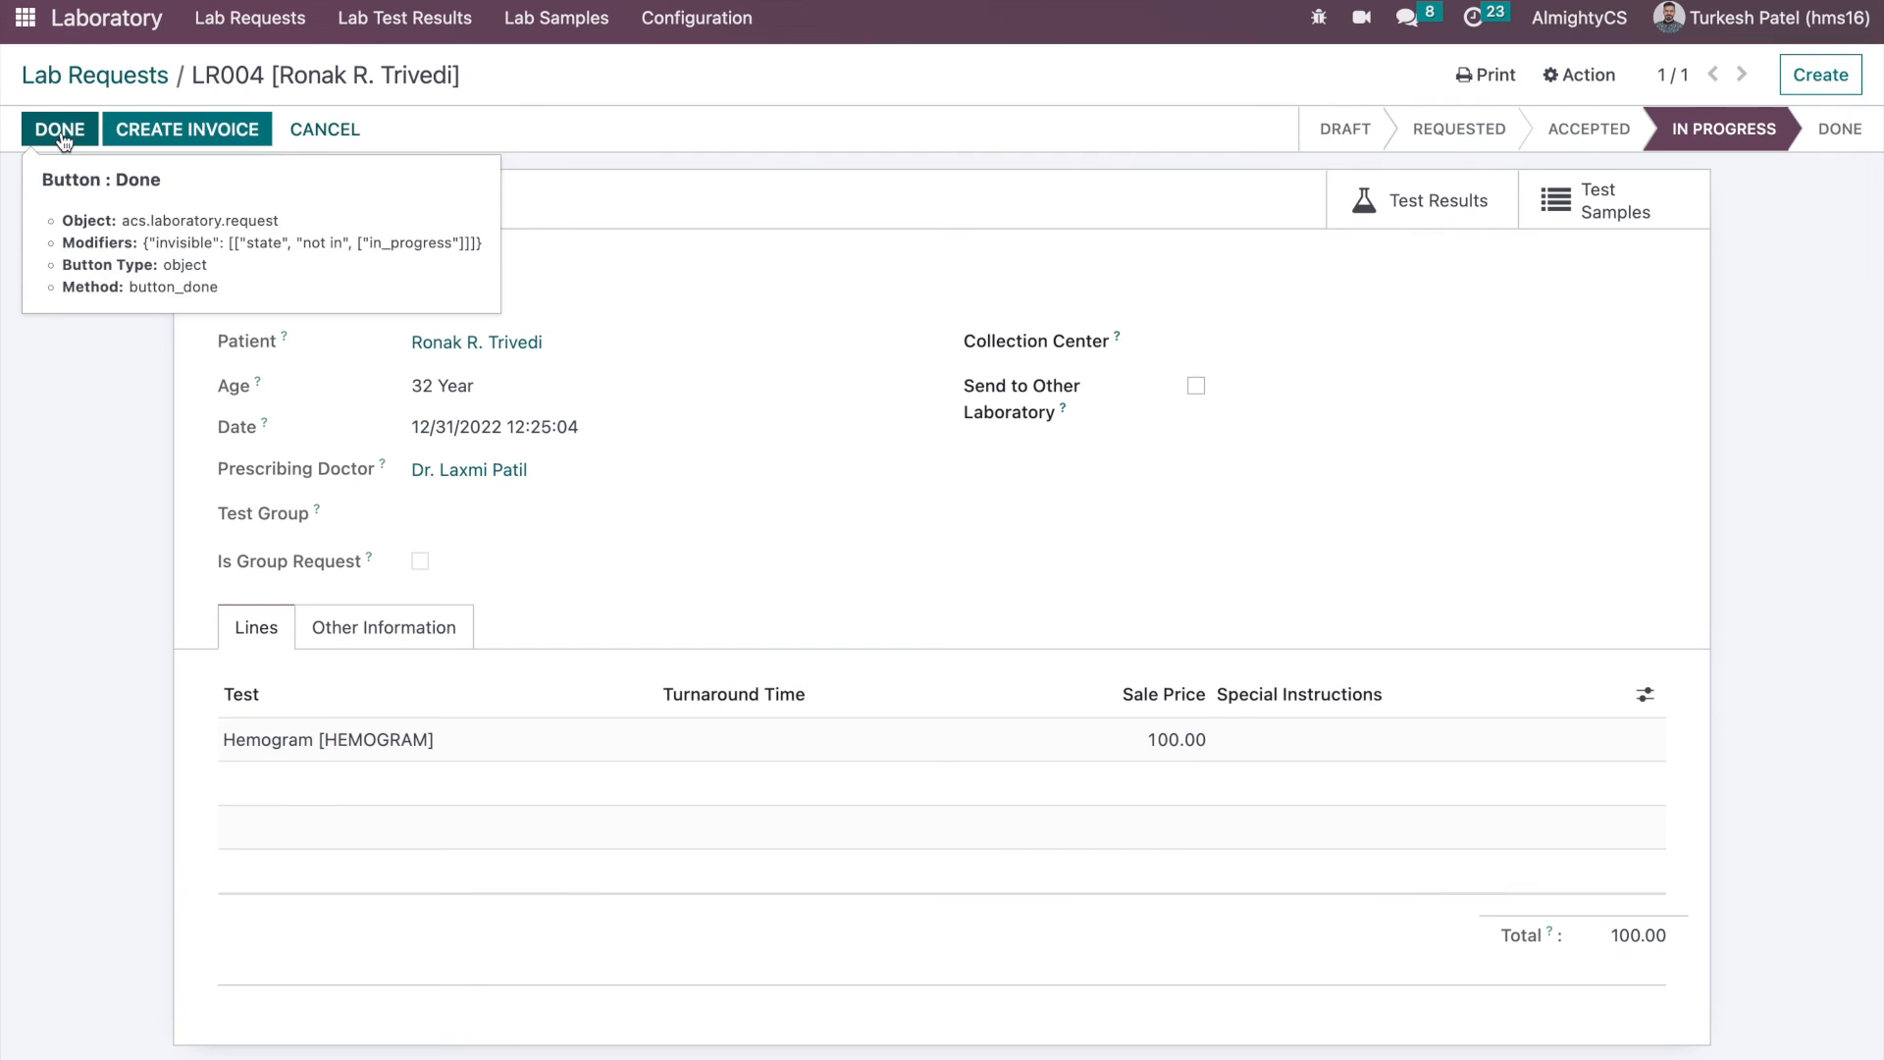
click(61, 131)
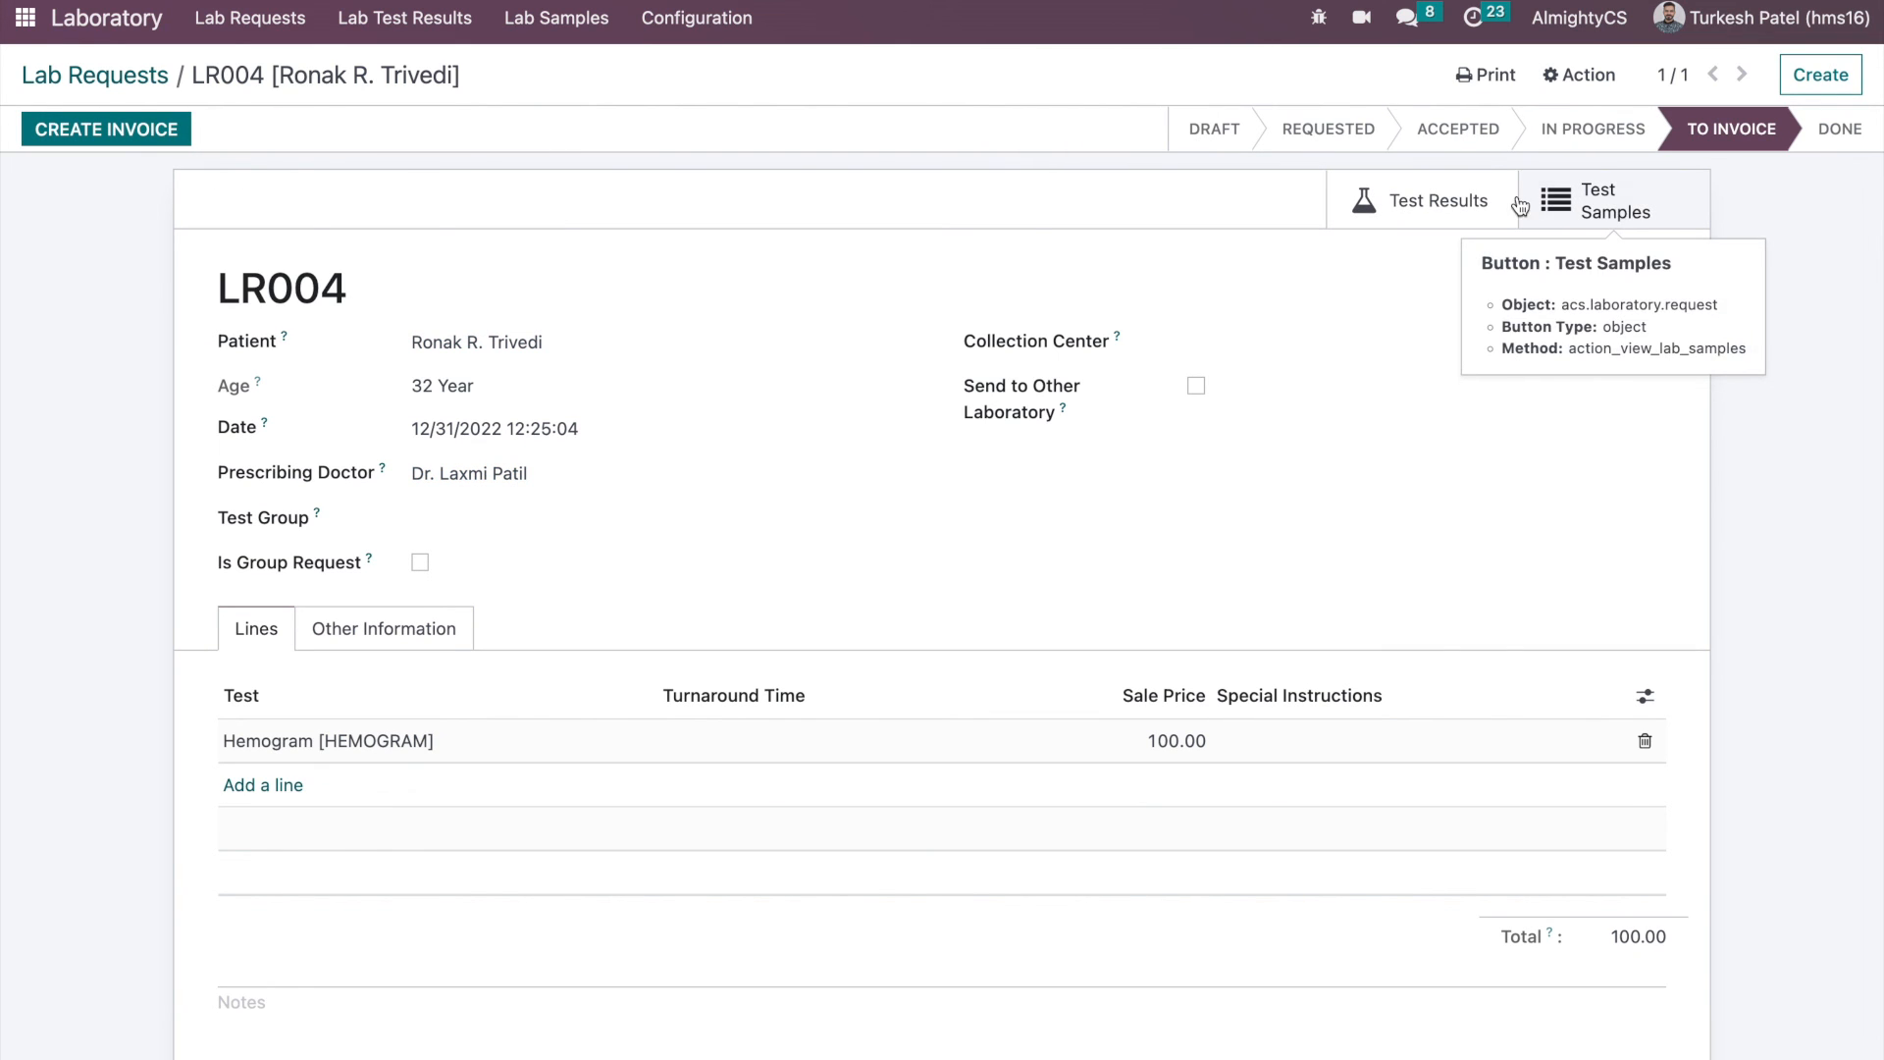
- Open the Hemogram test result linked to the lab request and review its blood count and blood indices parameters
click(1480, 194)
click(785, 241)
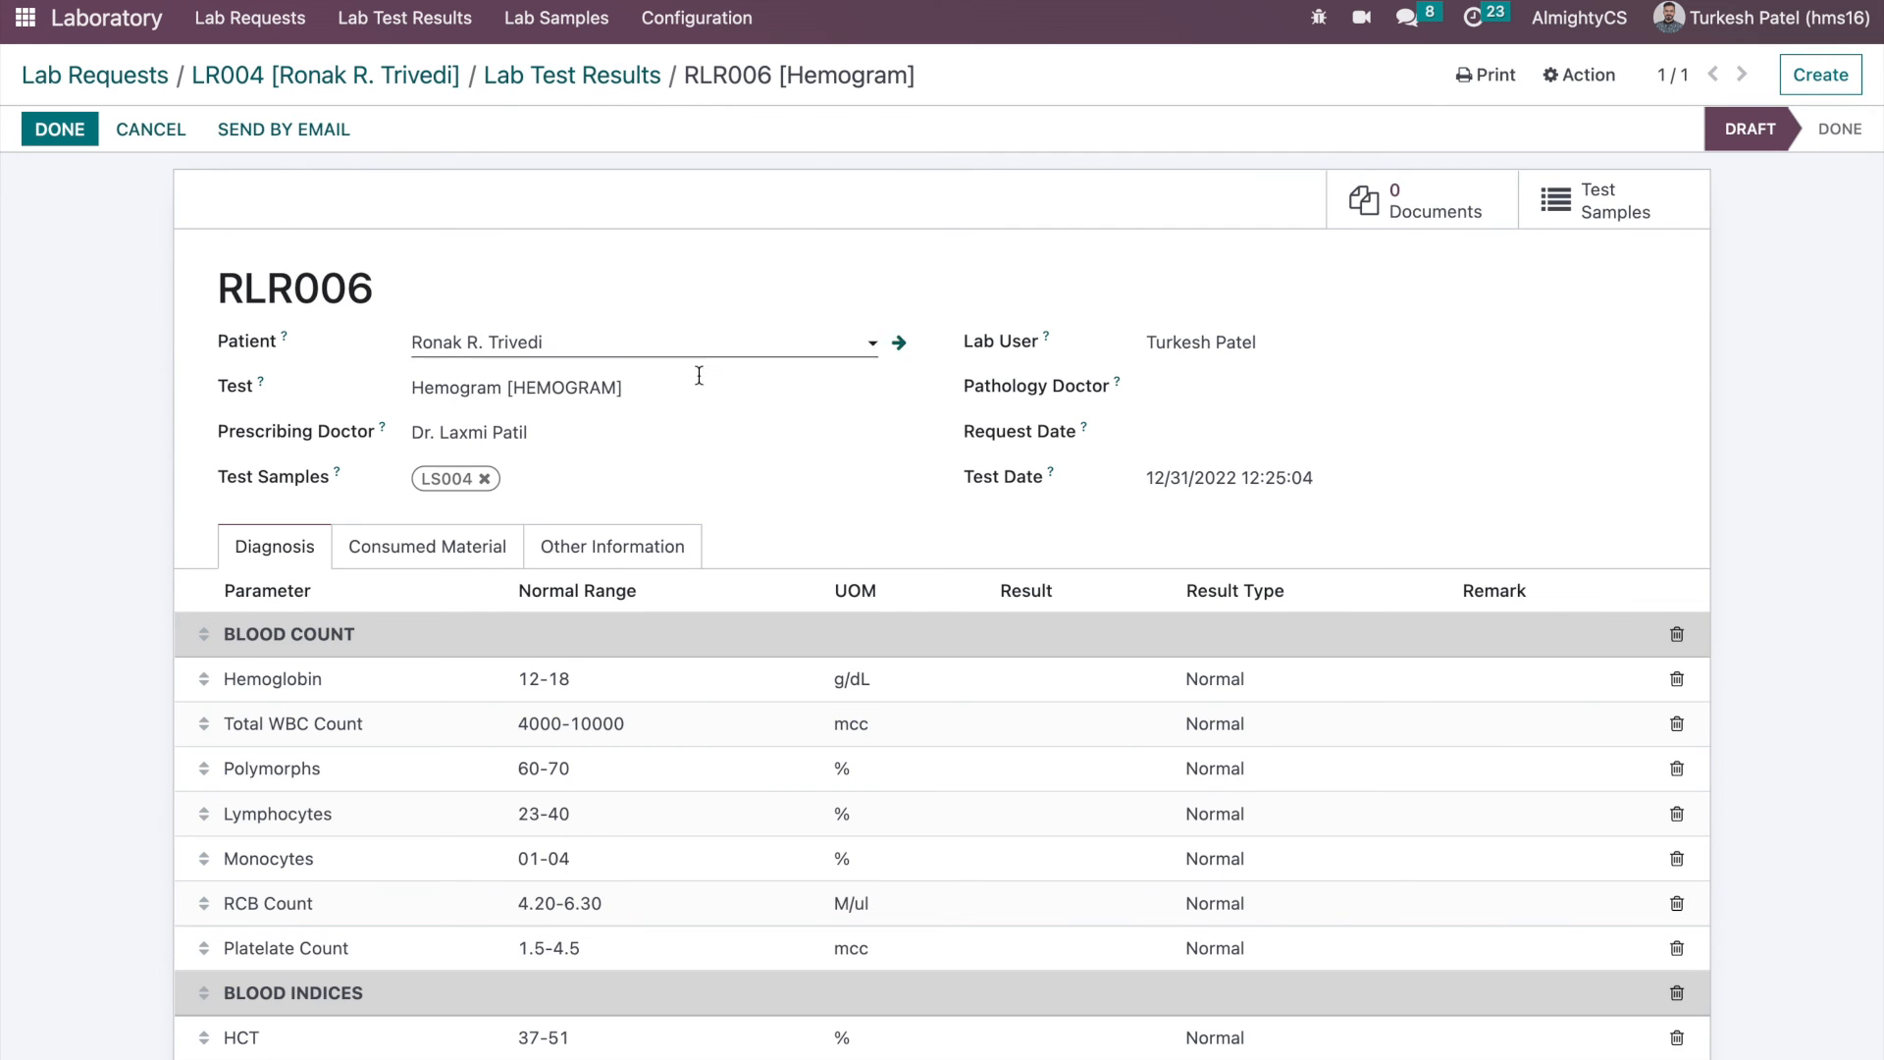
scroll(21, 573, down, 1)
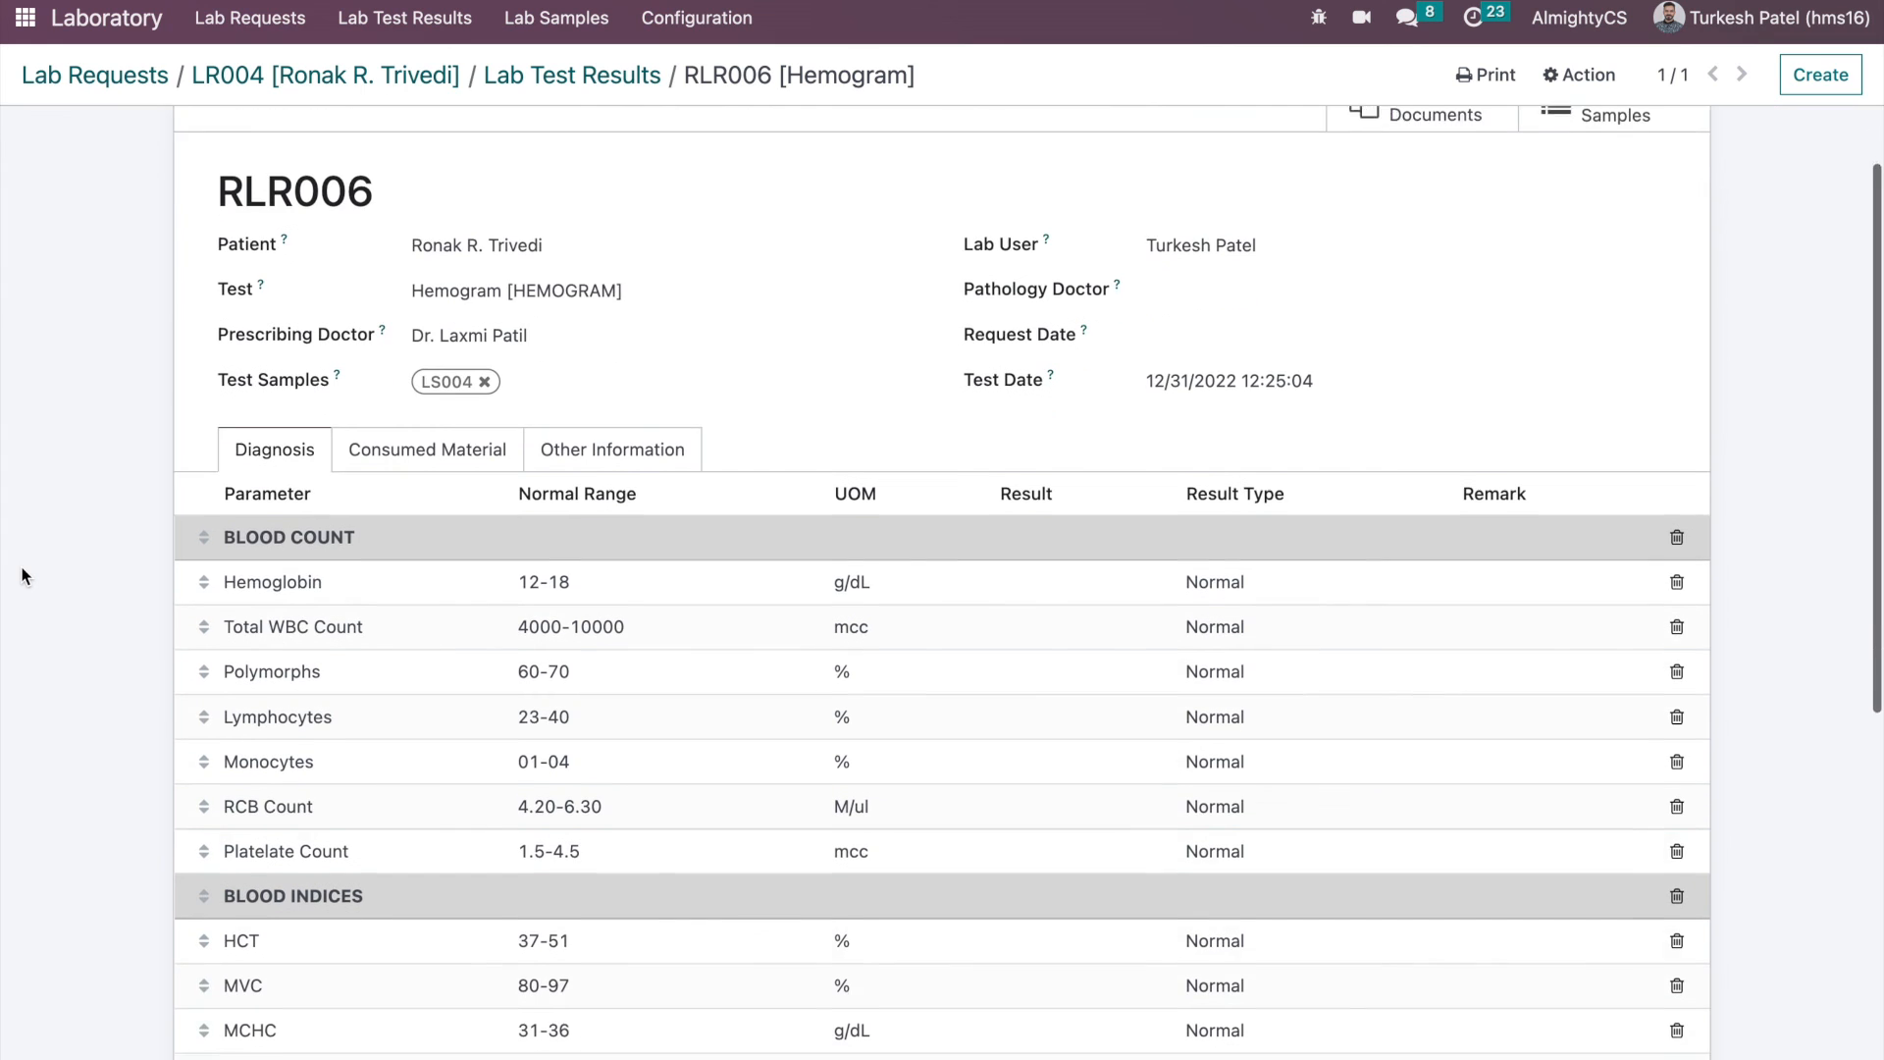
scroll(21, 572, down, 1)
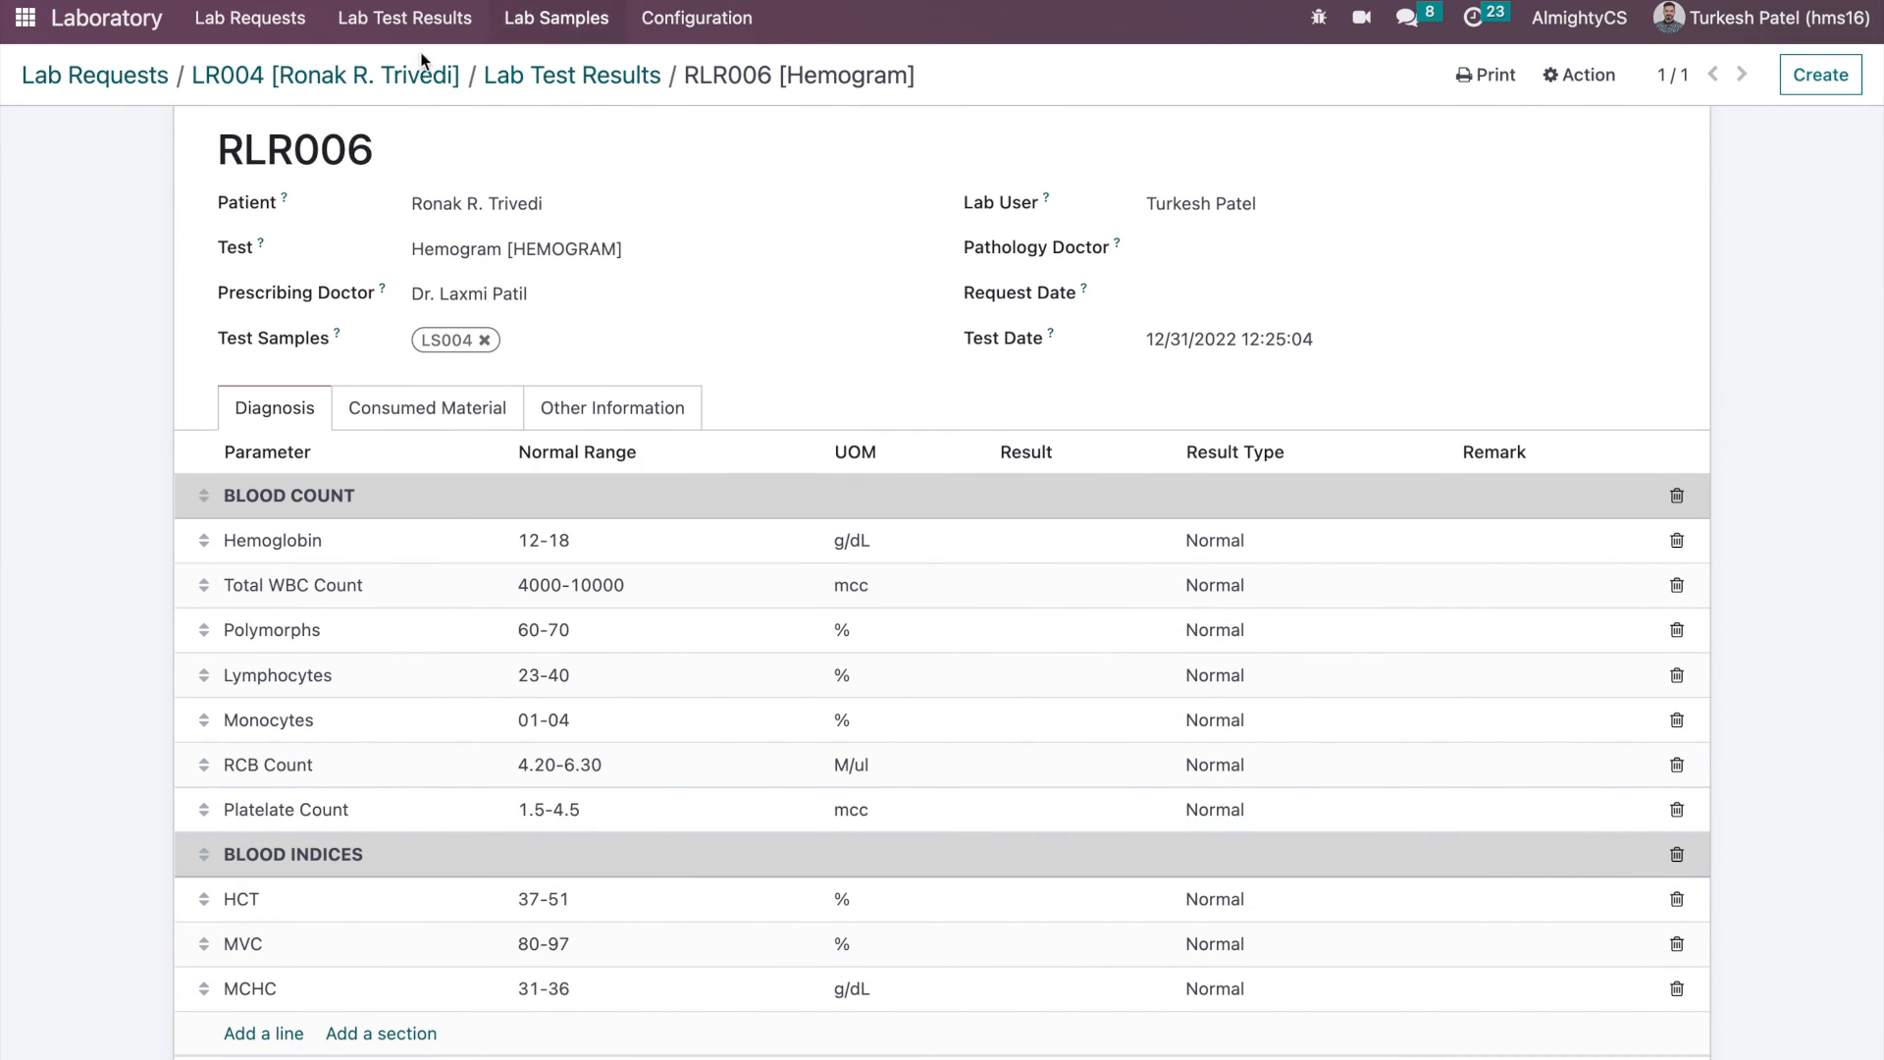
- View the customer invoices in Pharmacy and return to the app overview
click(26, 18)
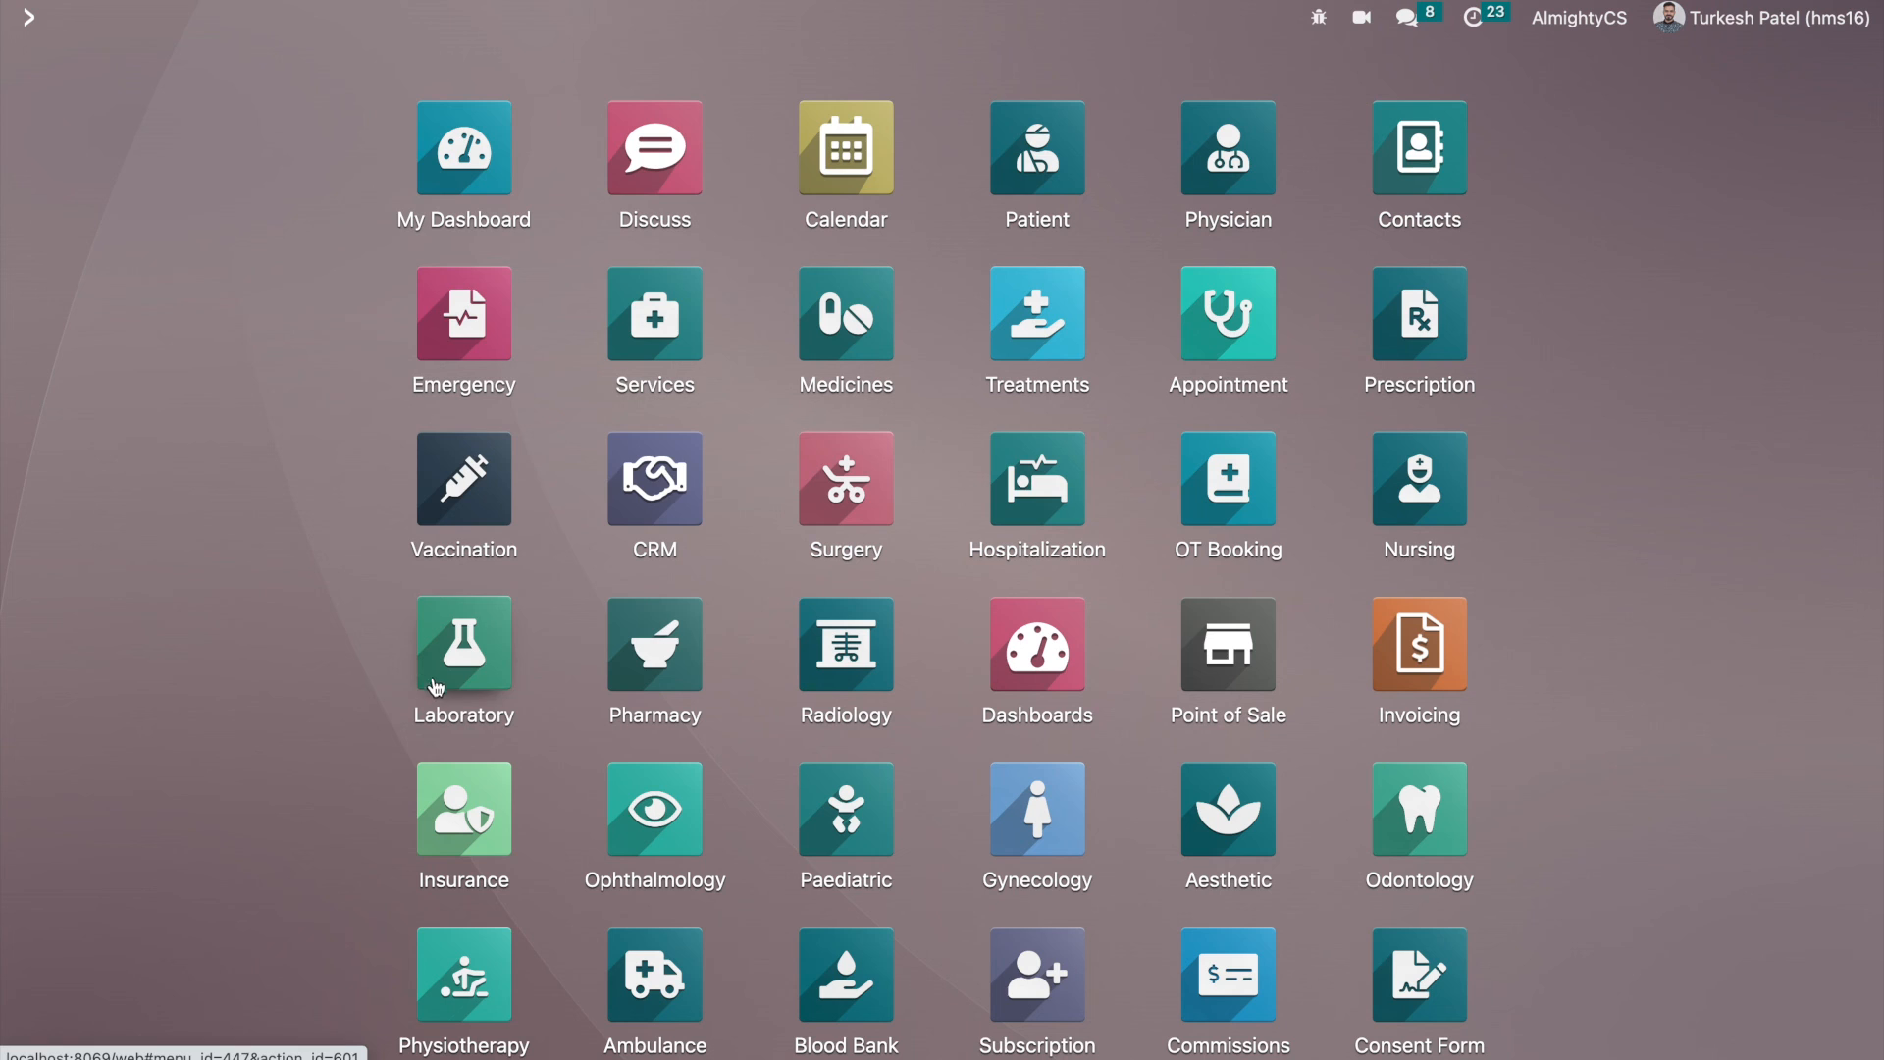
click(675, 638)
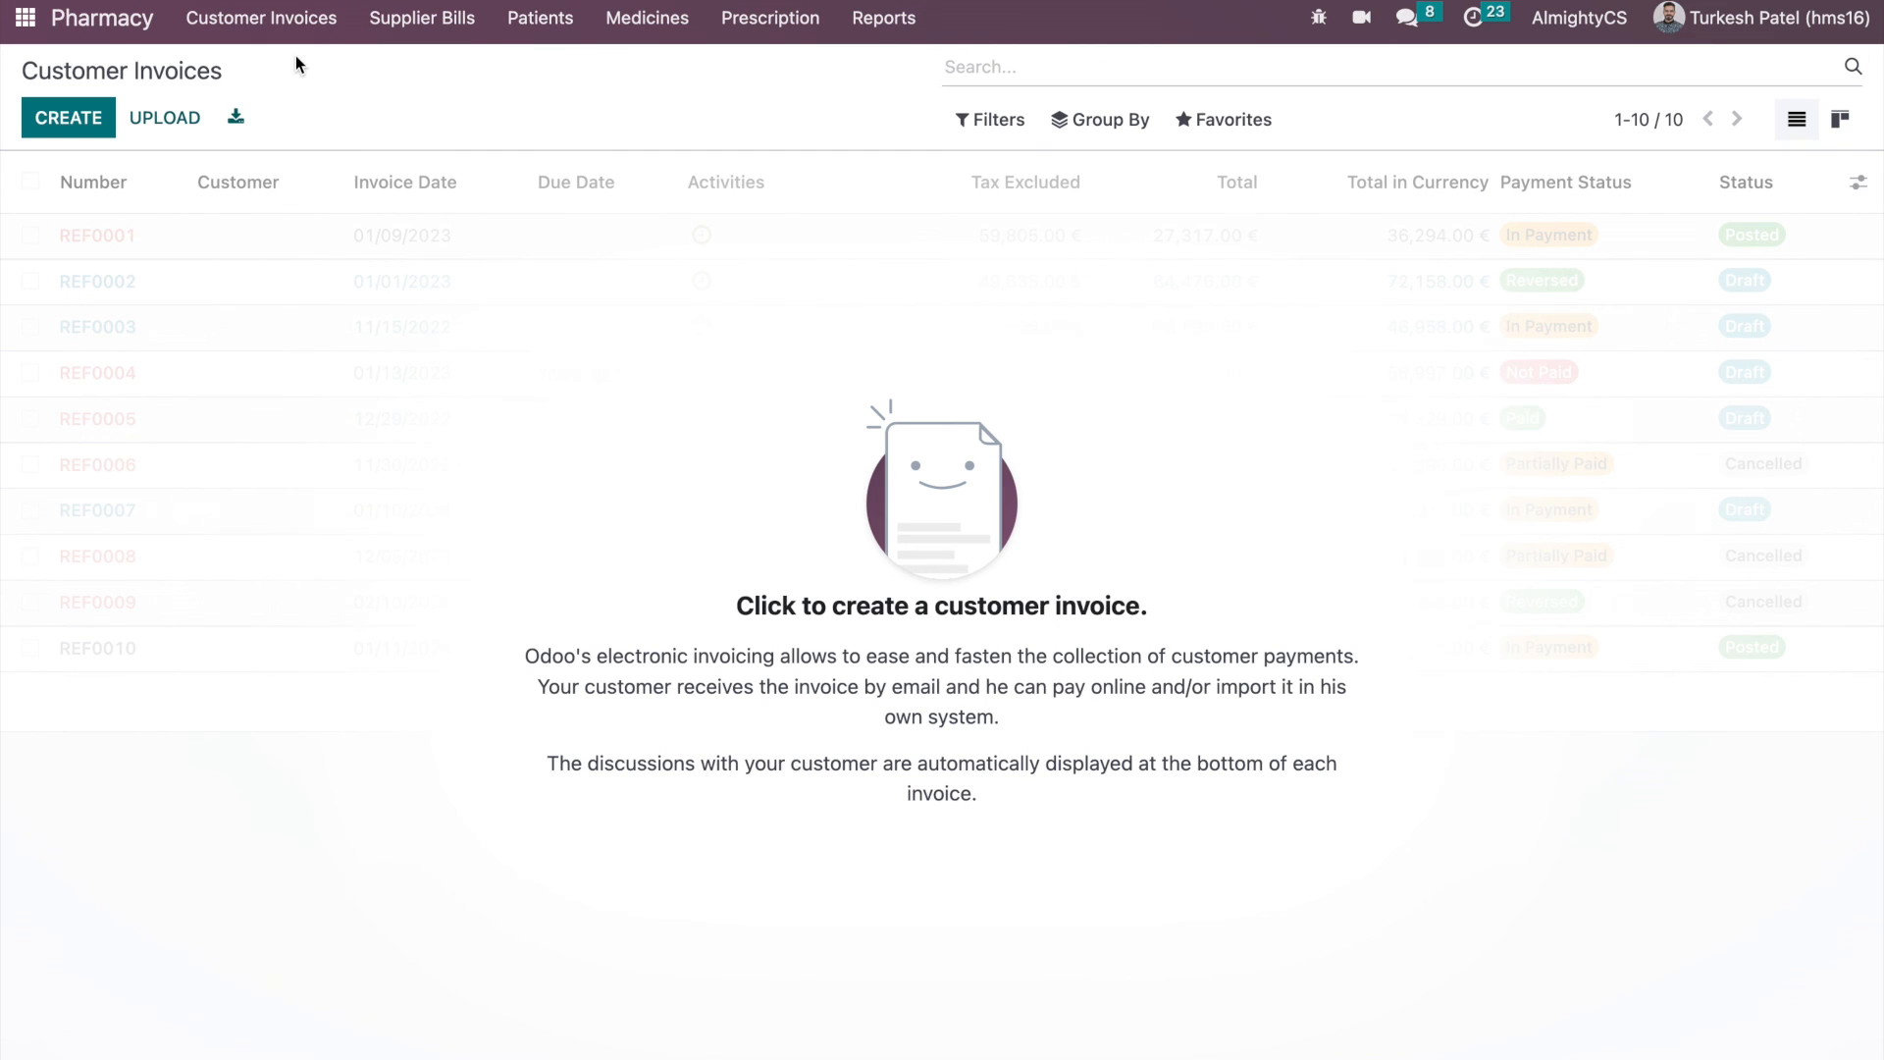
click(28, 22)
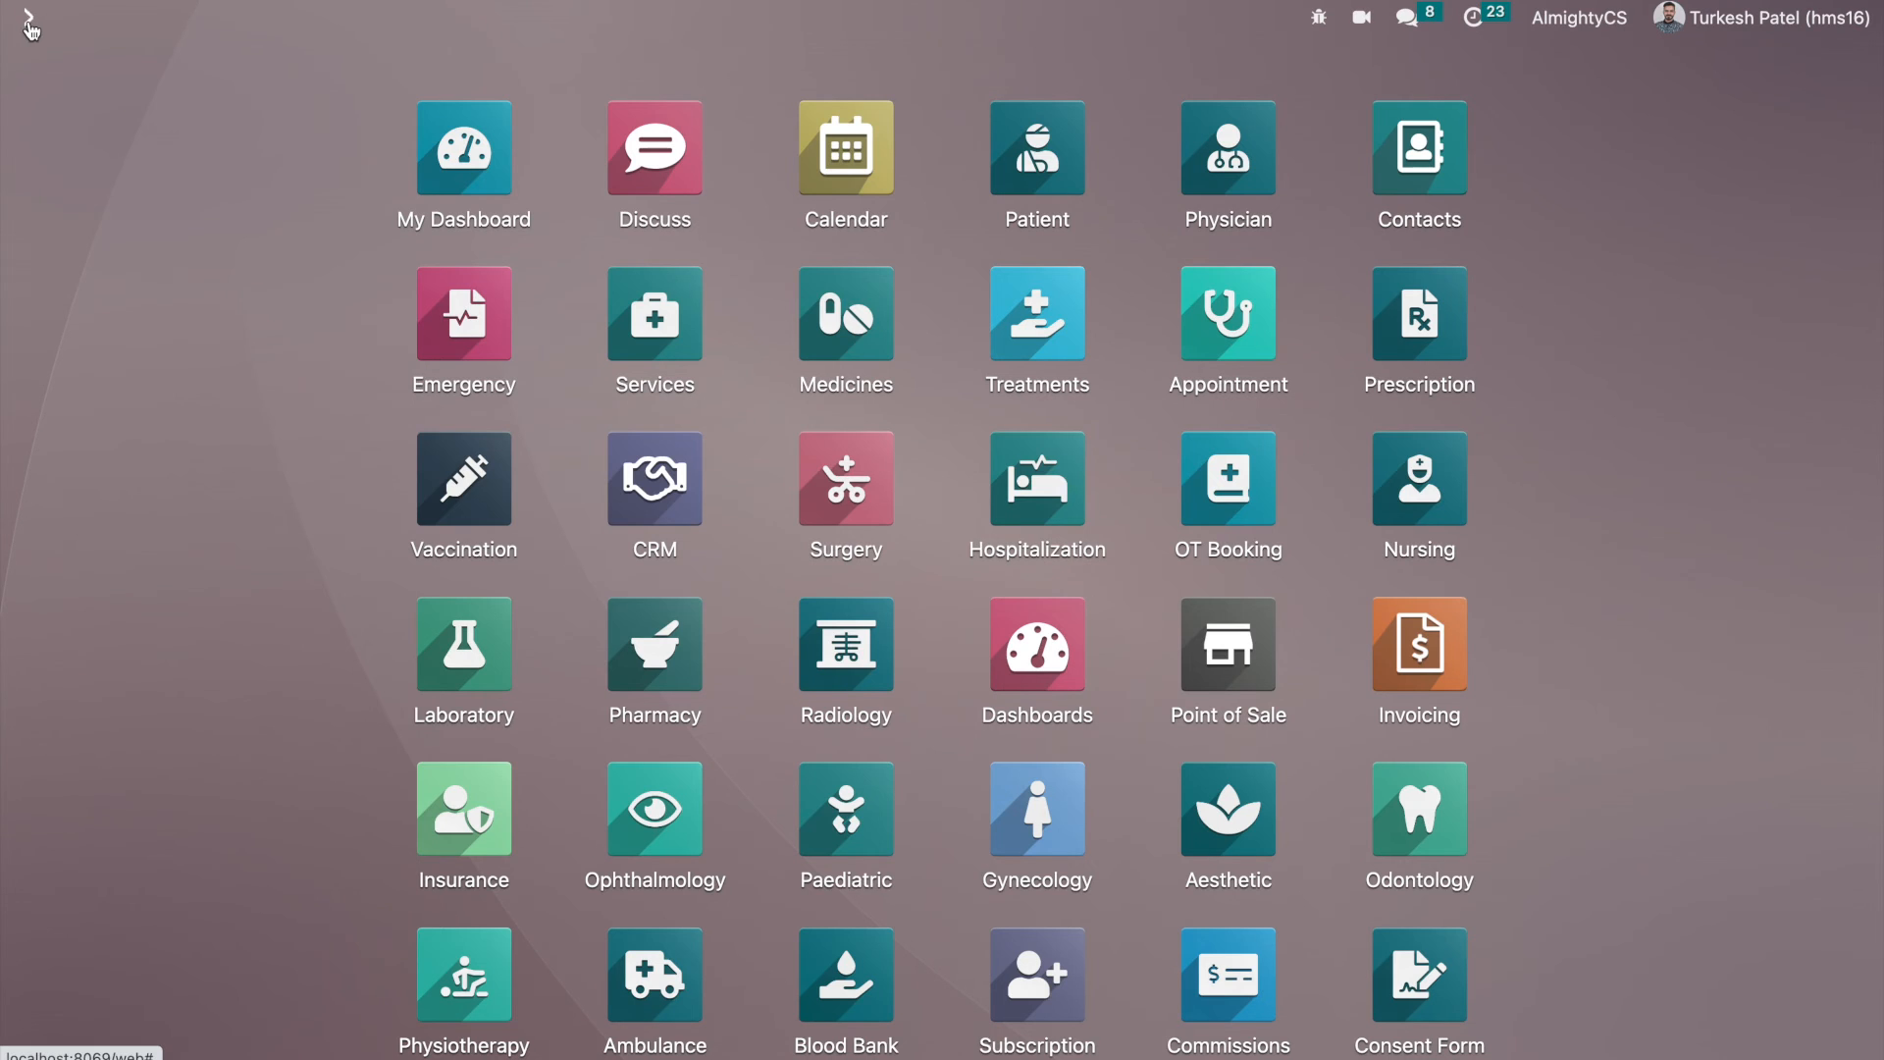
- Start a new Shop session in Point of Sale with 0 opening cash
scroll(65, 609, down, 1)
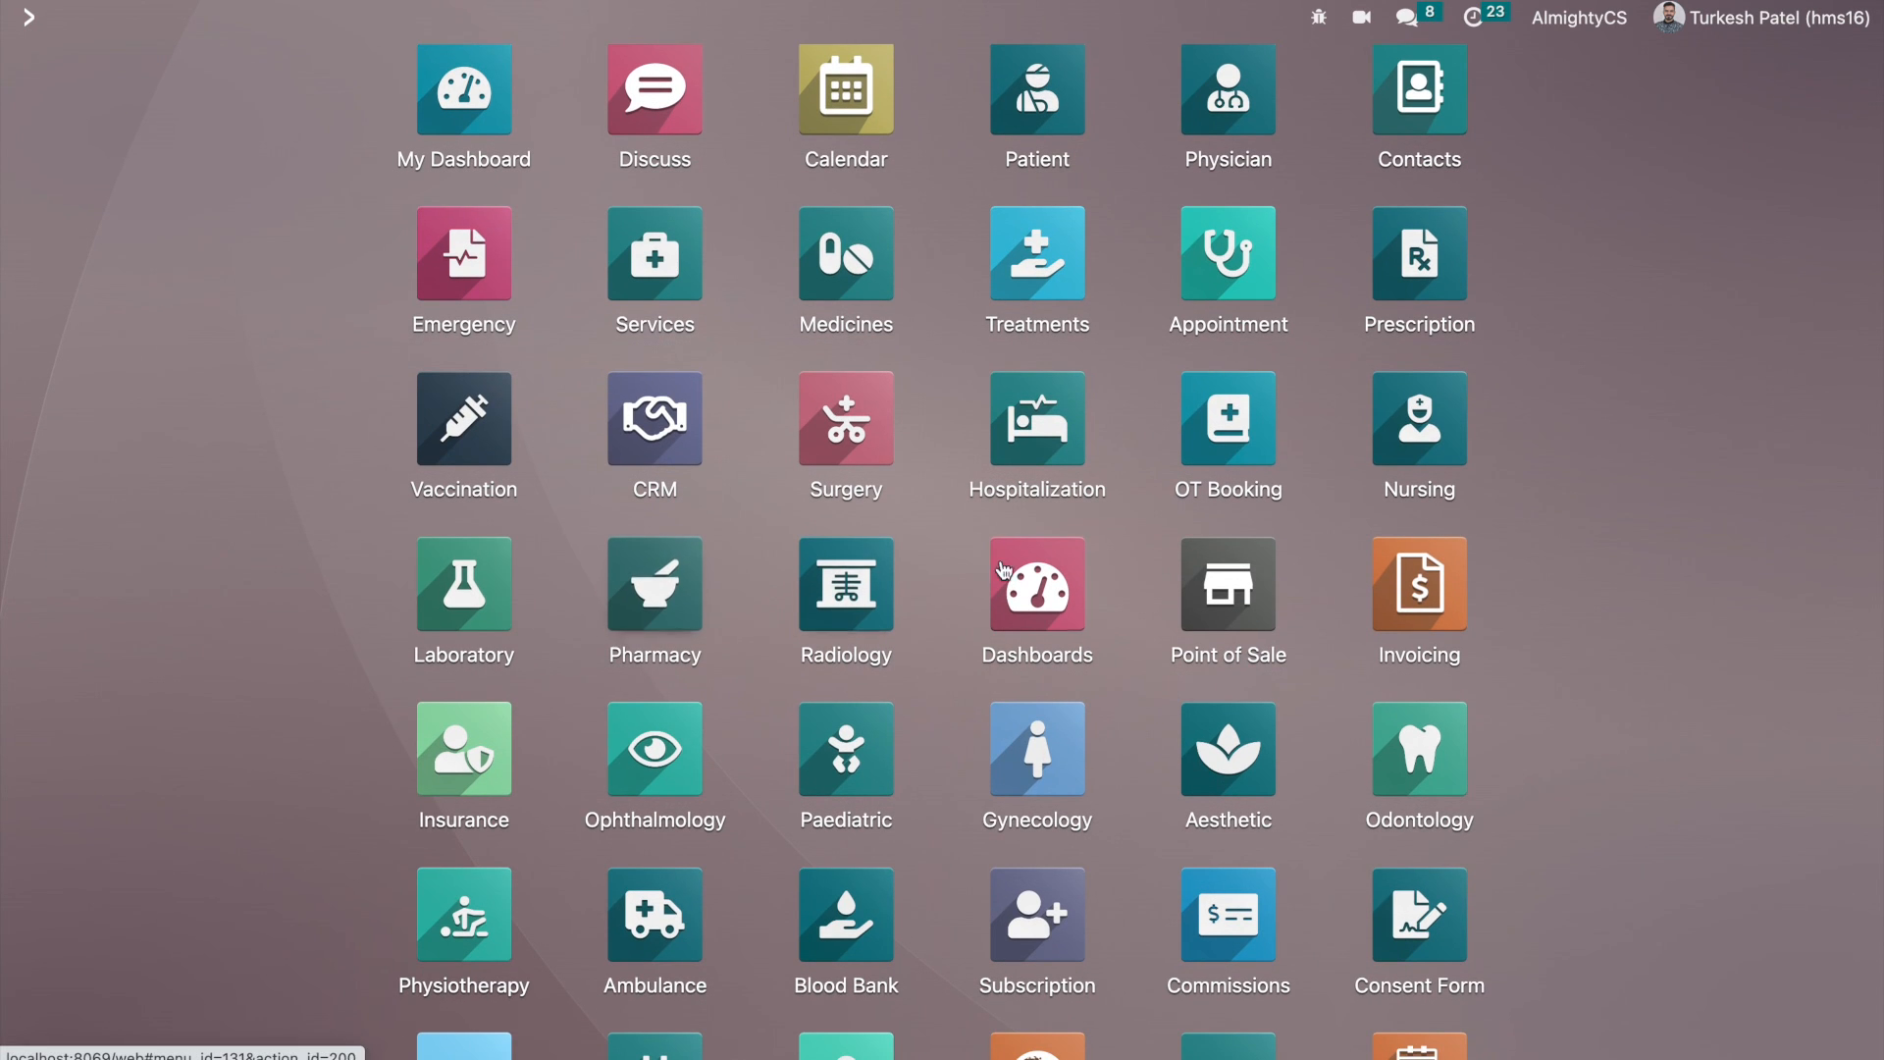
click(1199, 577)
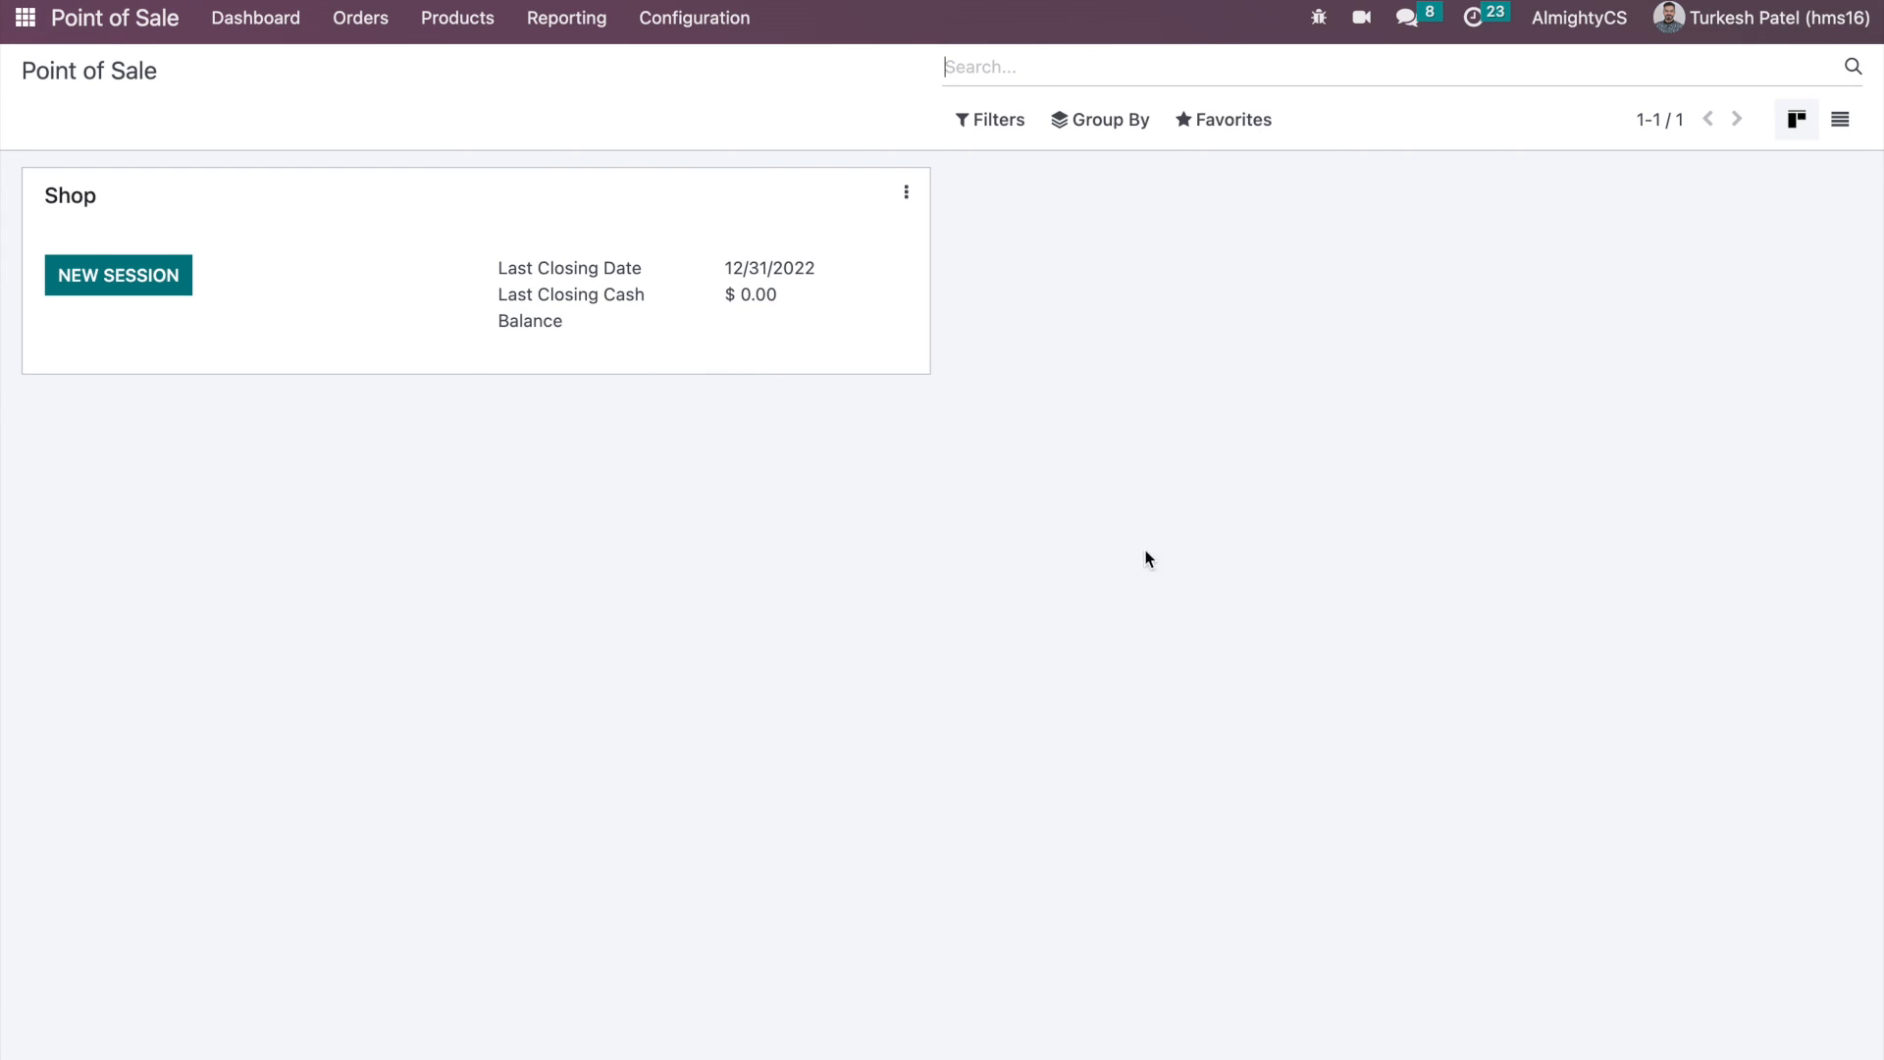
click(165, 291)
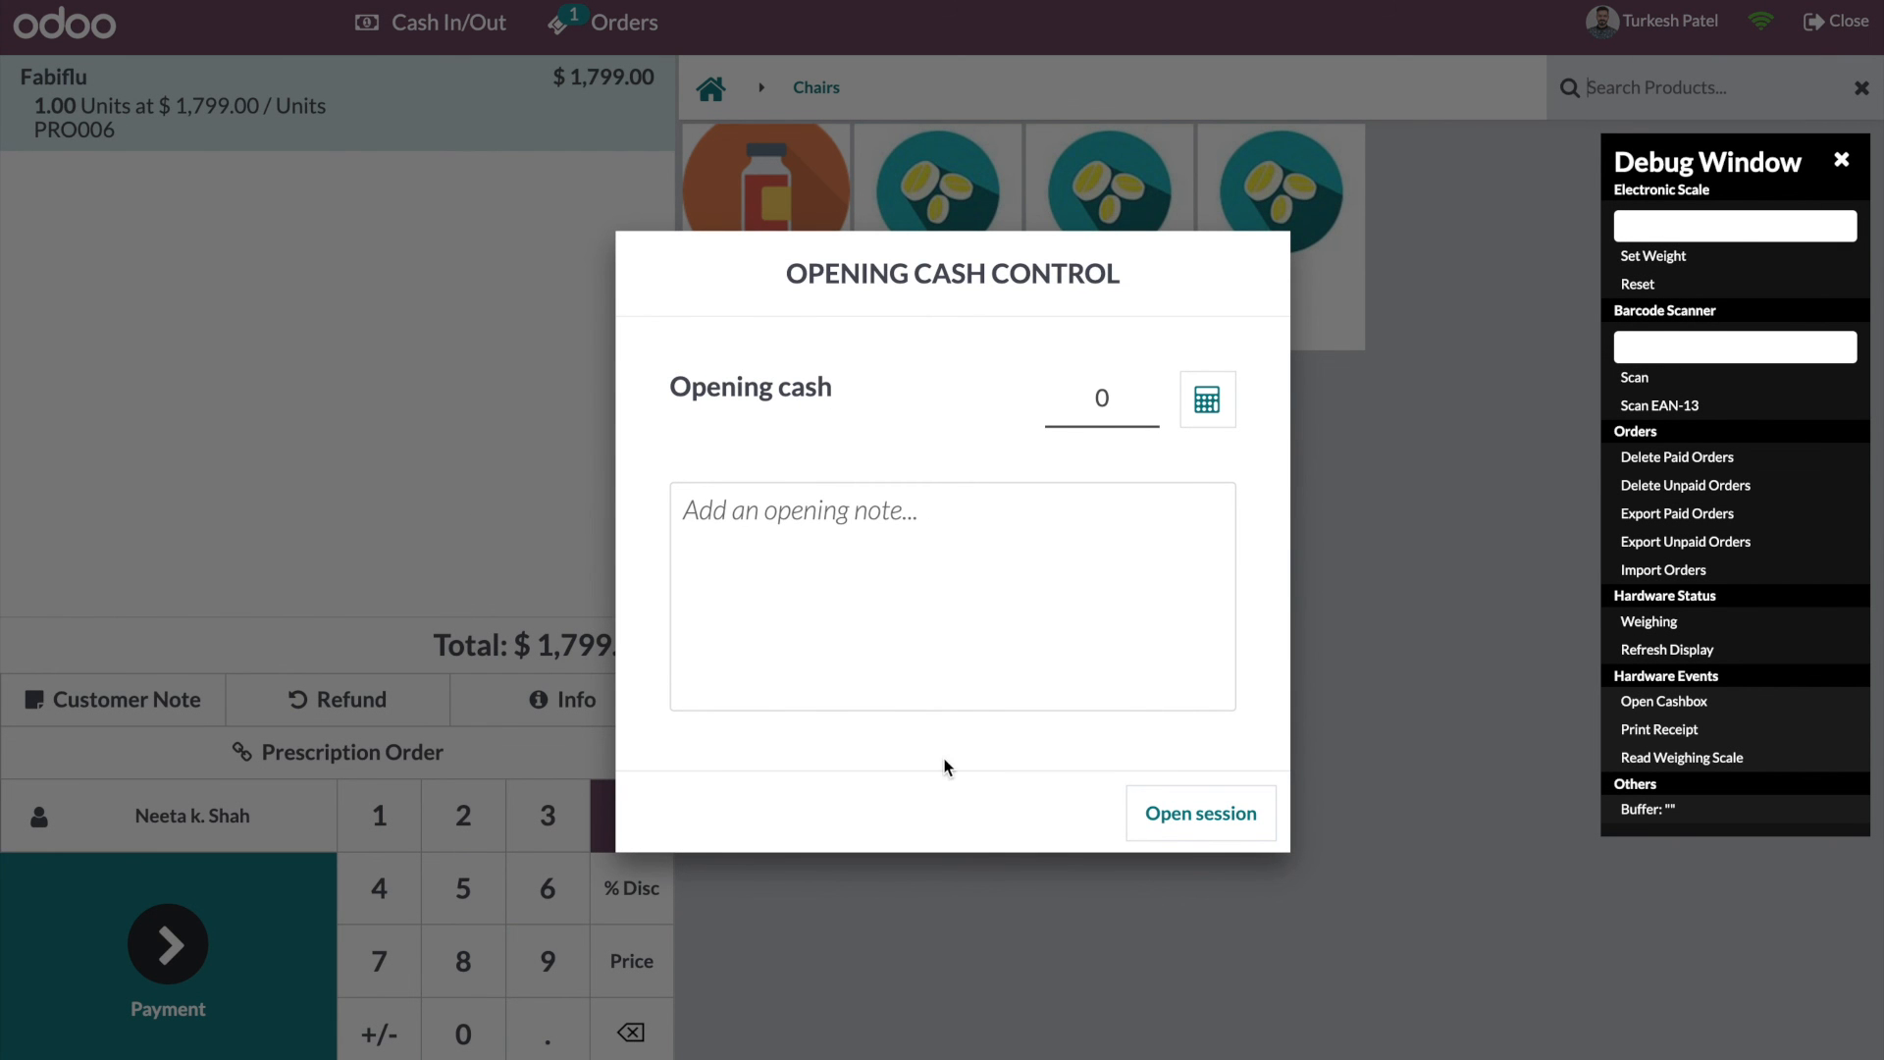
click(1203, 811)
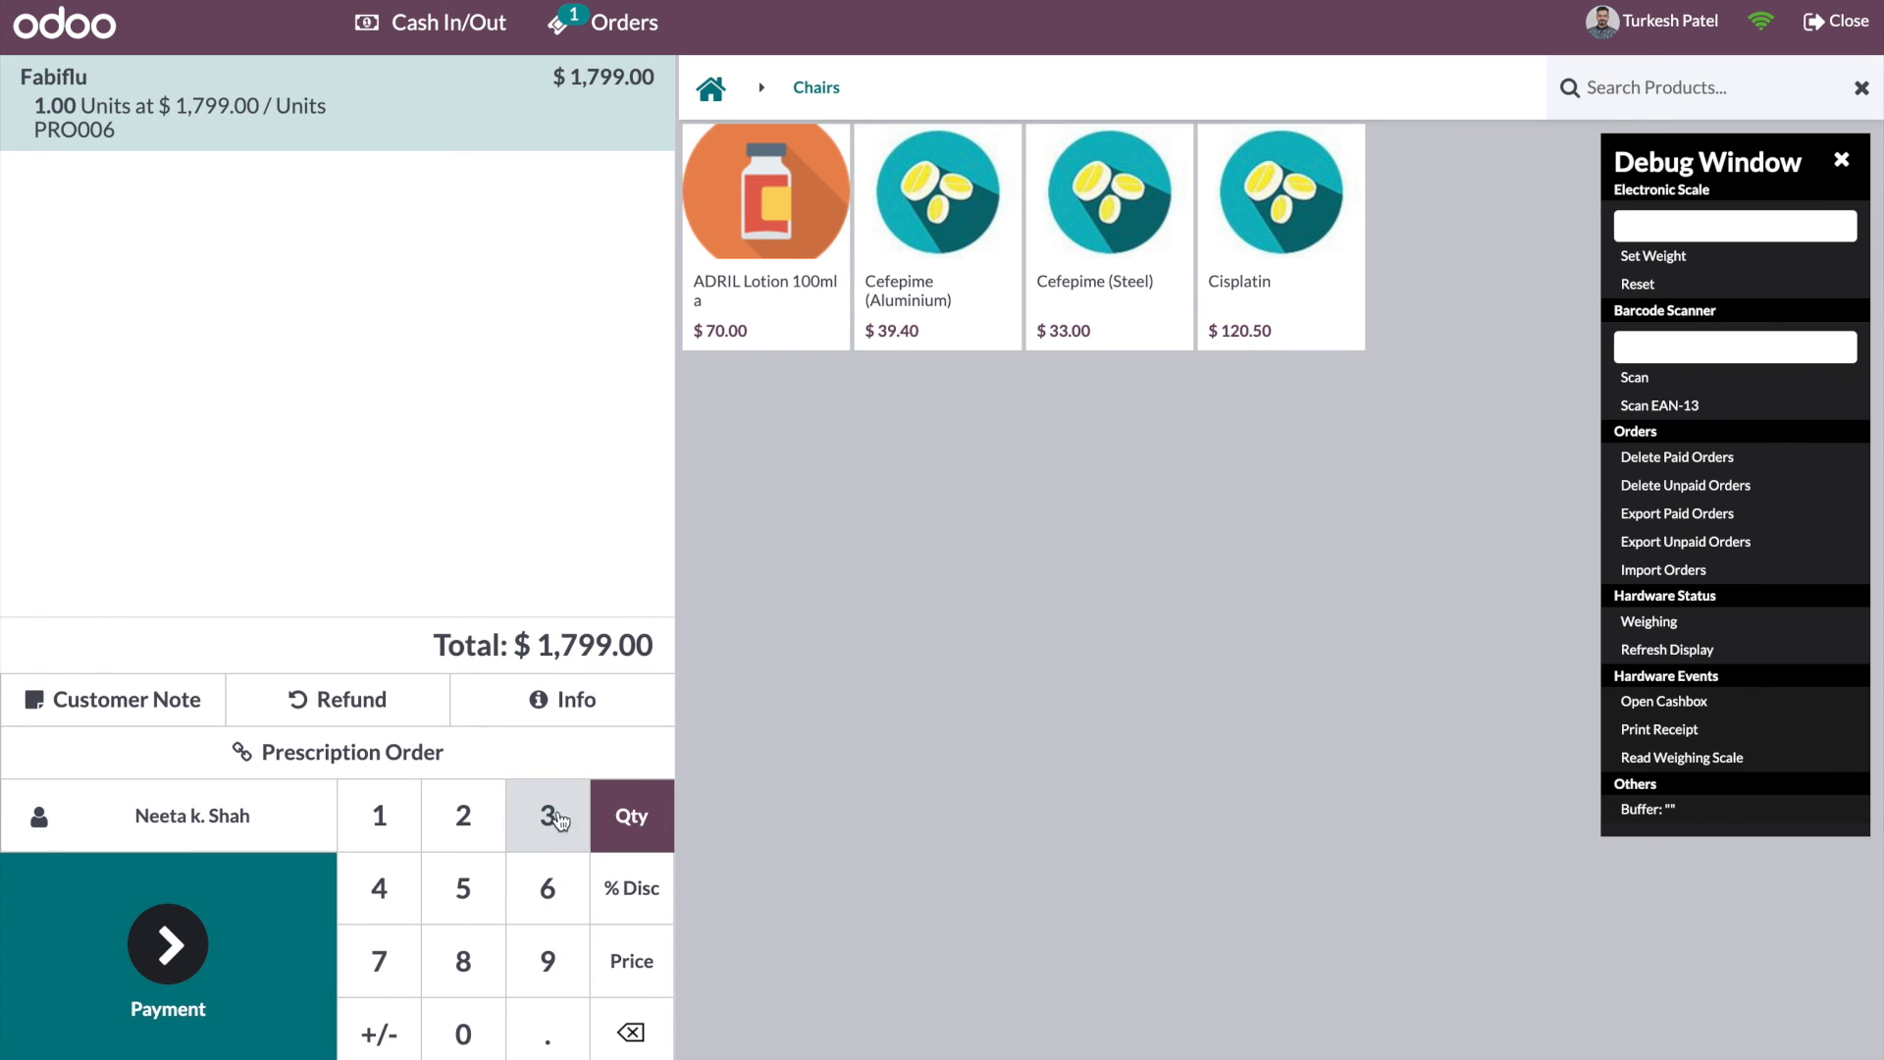
- Remove the Fabiflu line from the current order and settle the second prescription order listed for the selected patient
click(631, 1032)
click(631, 1031)
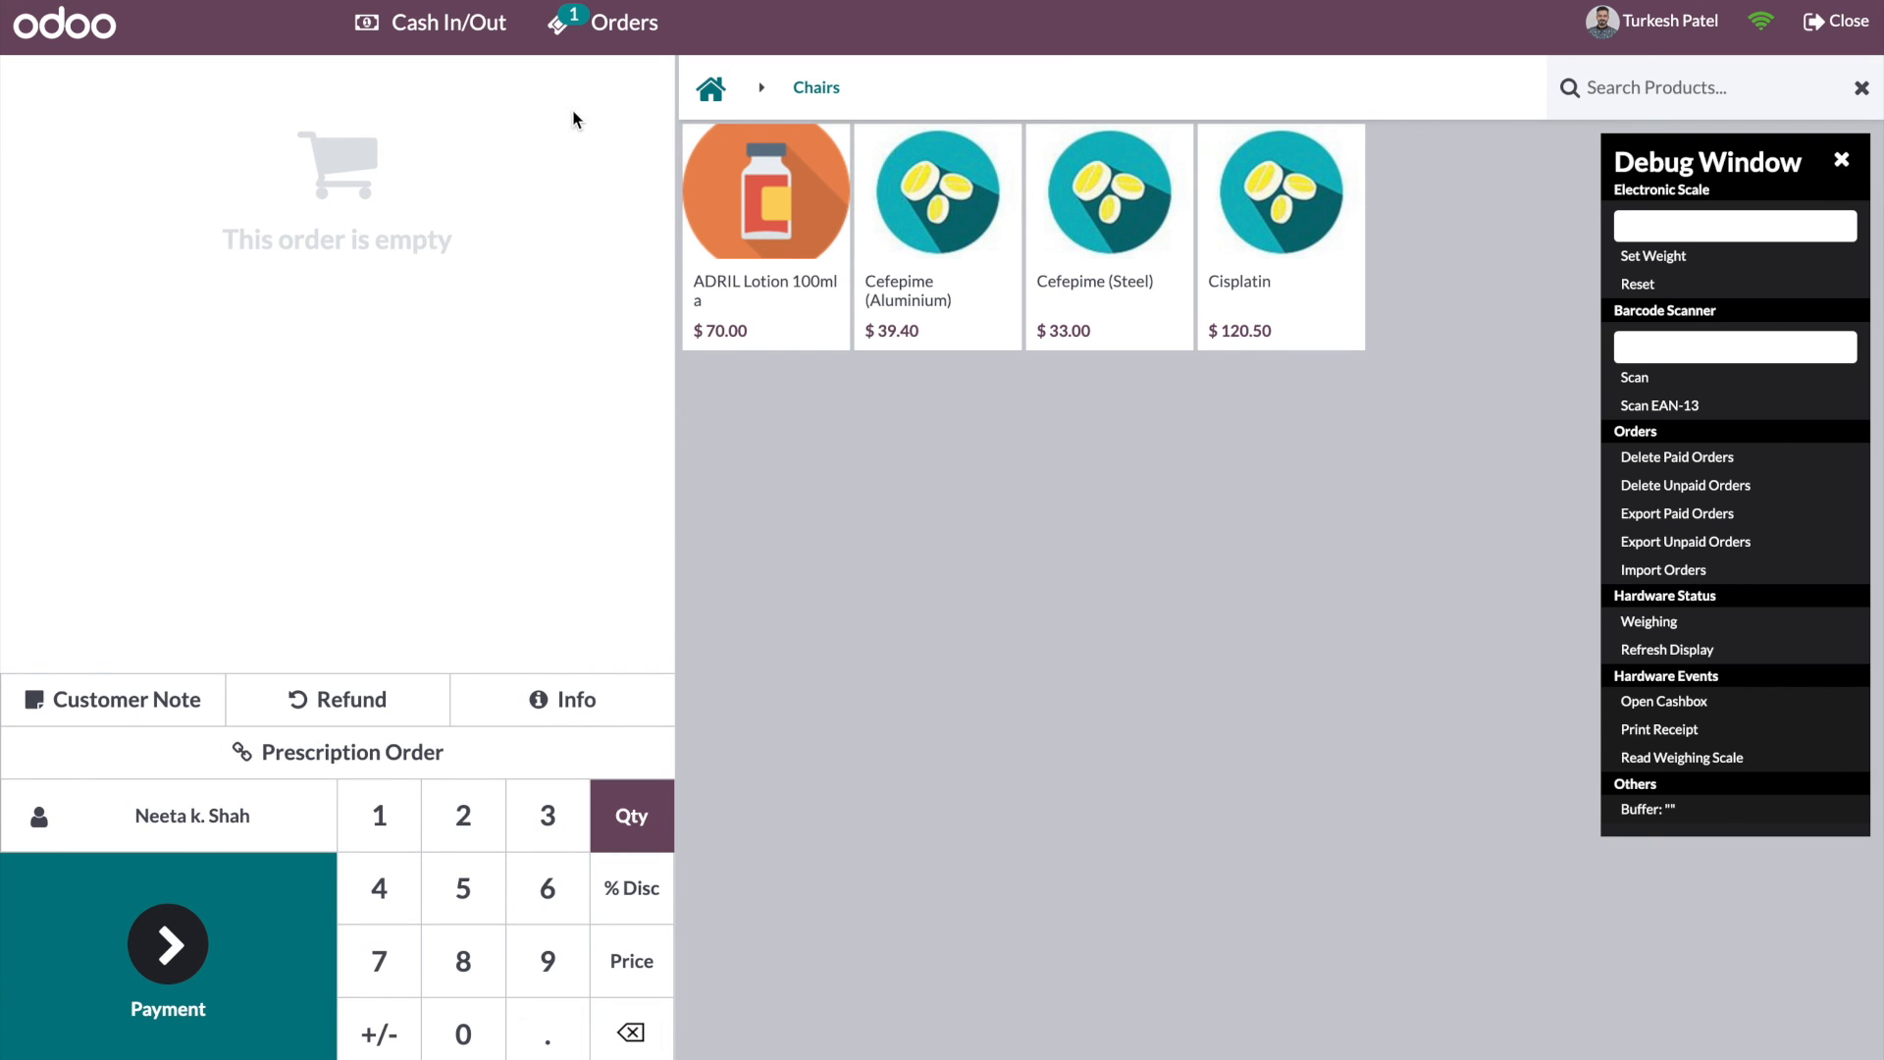
click(334, 768)
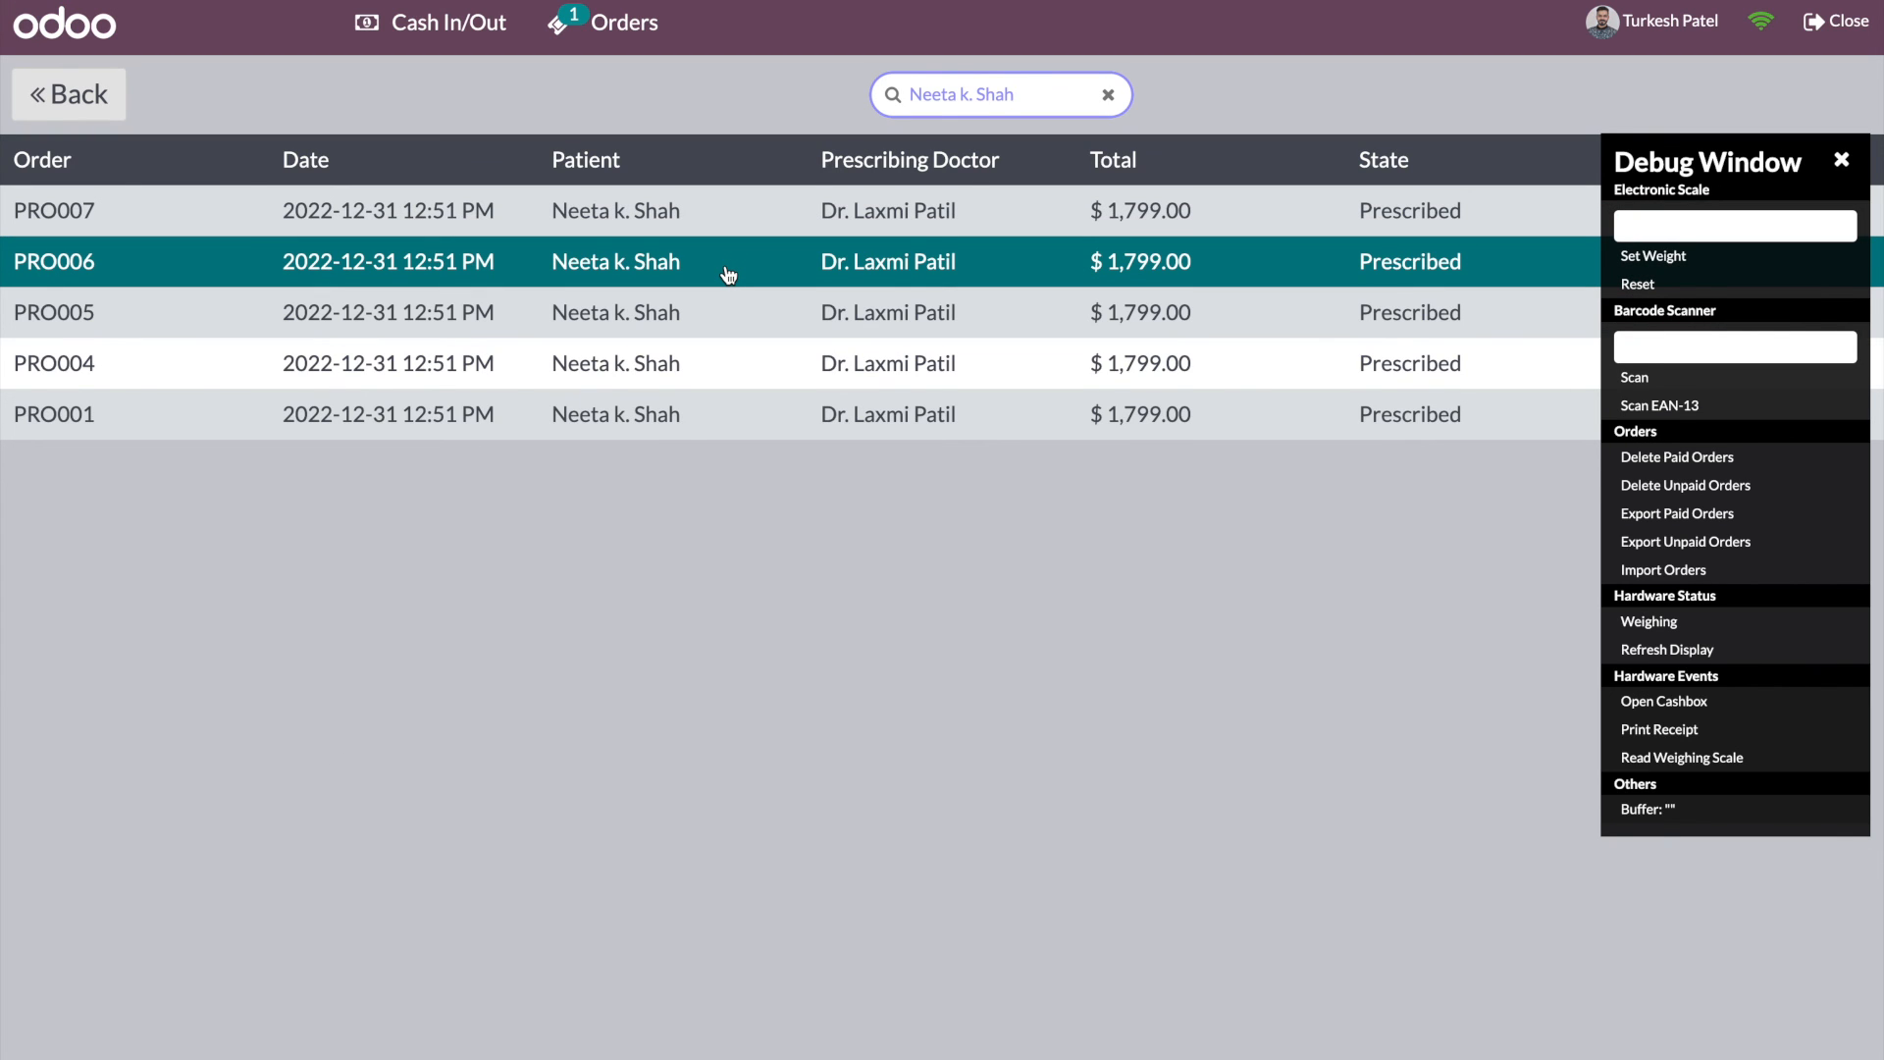
click(727, 271)
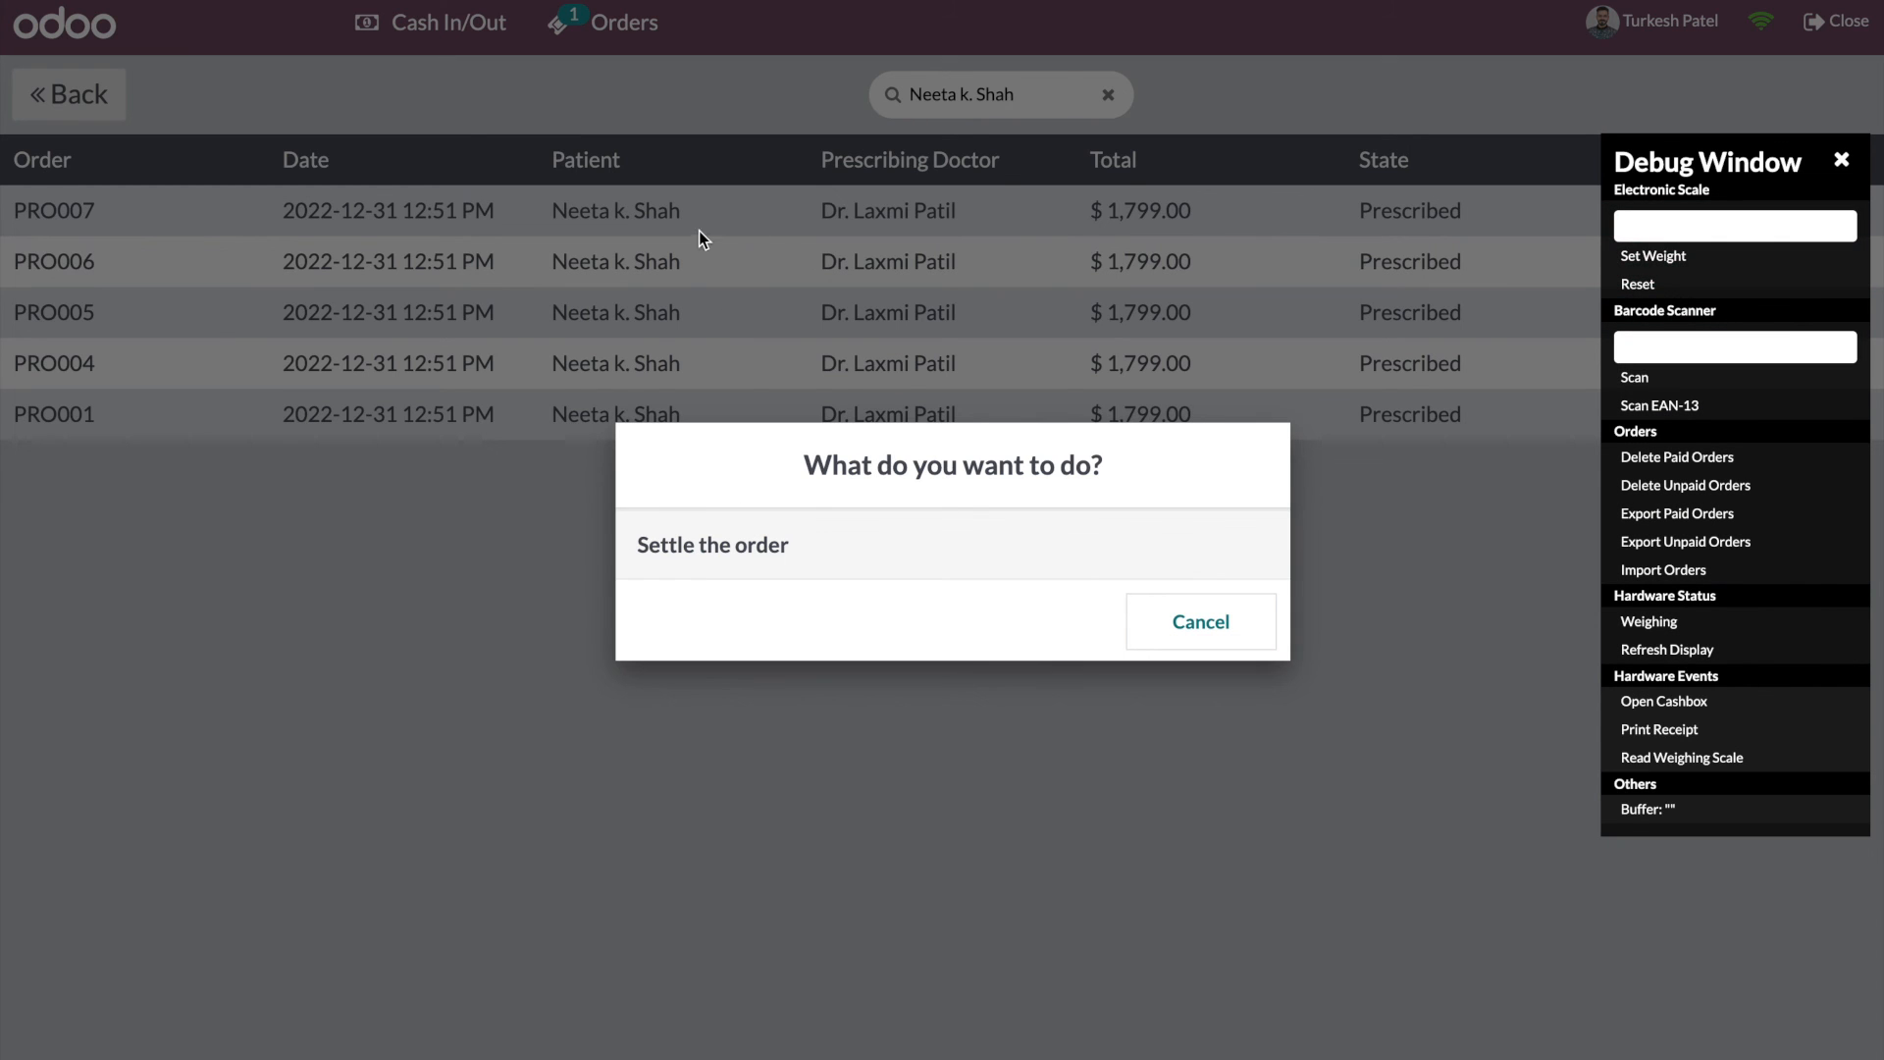
click(1841, 159)
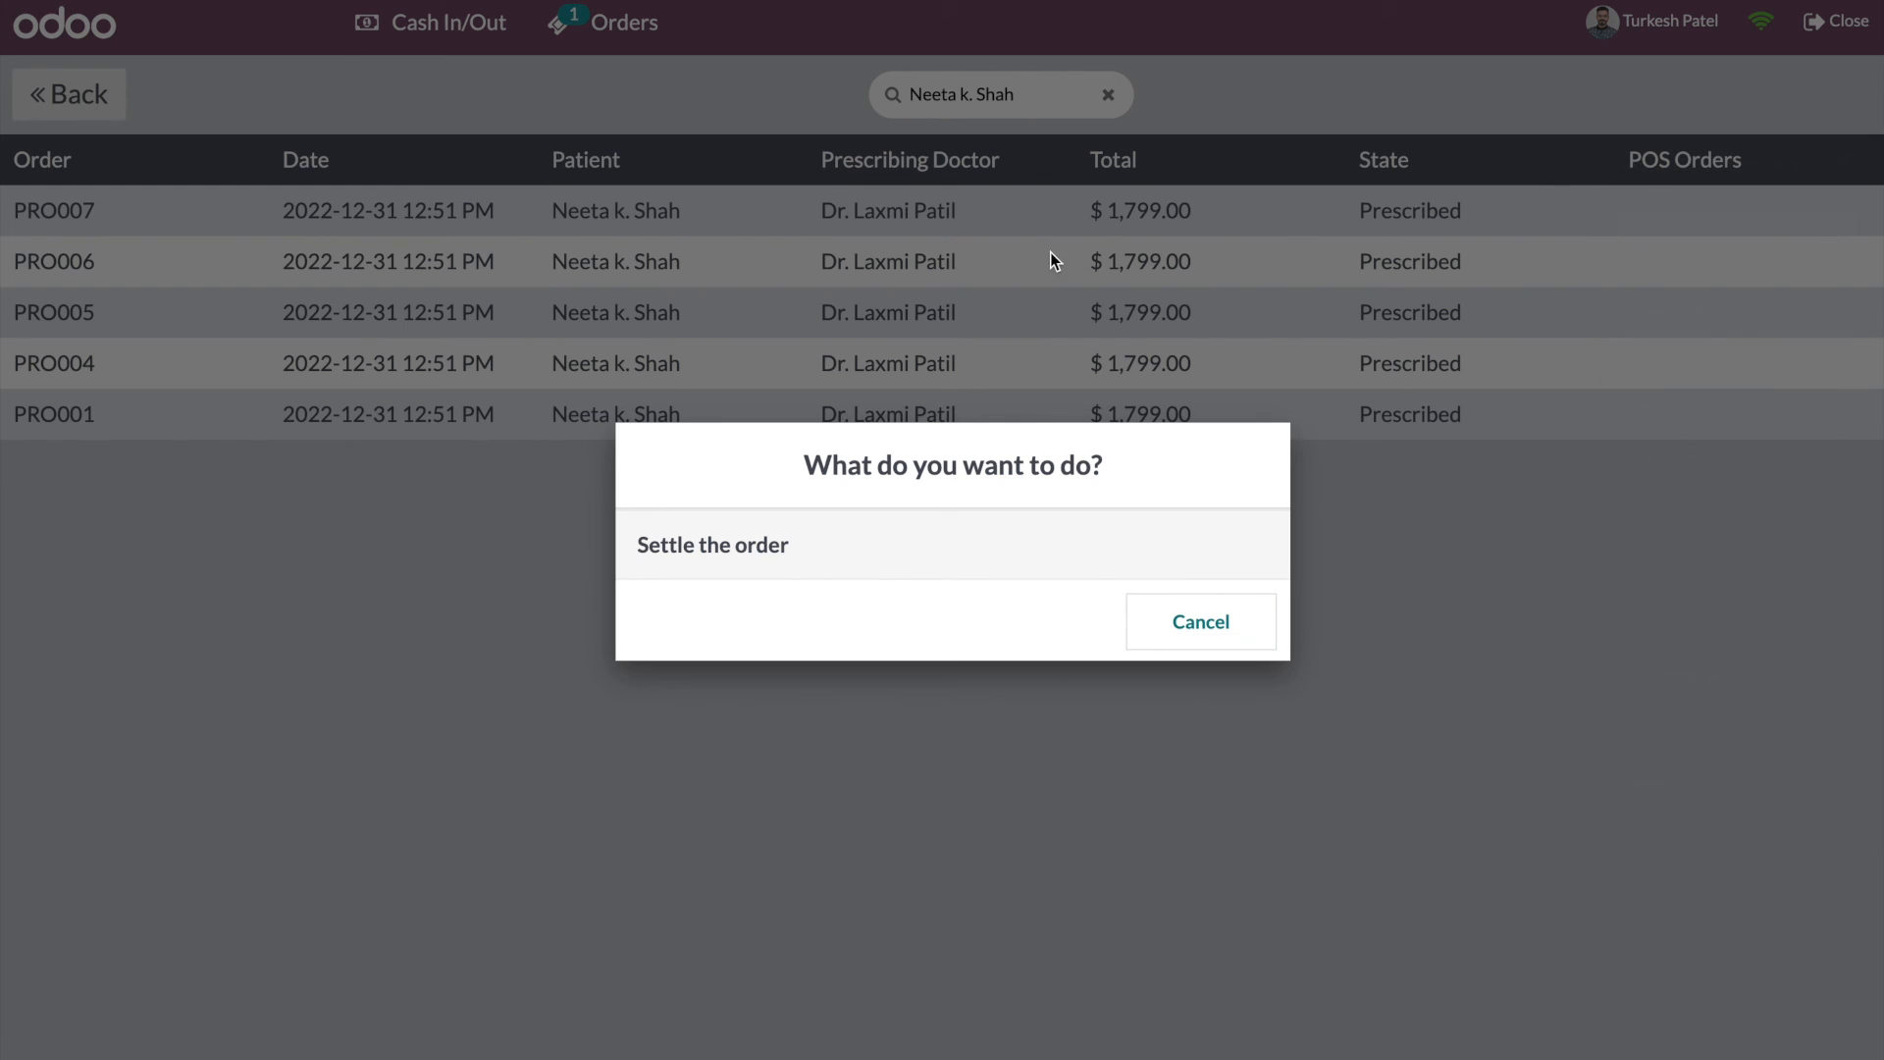
click(814, 546)
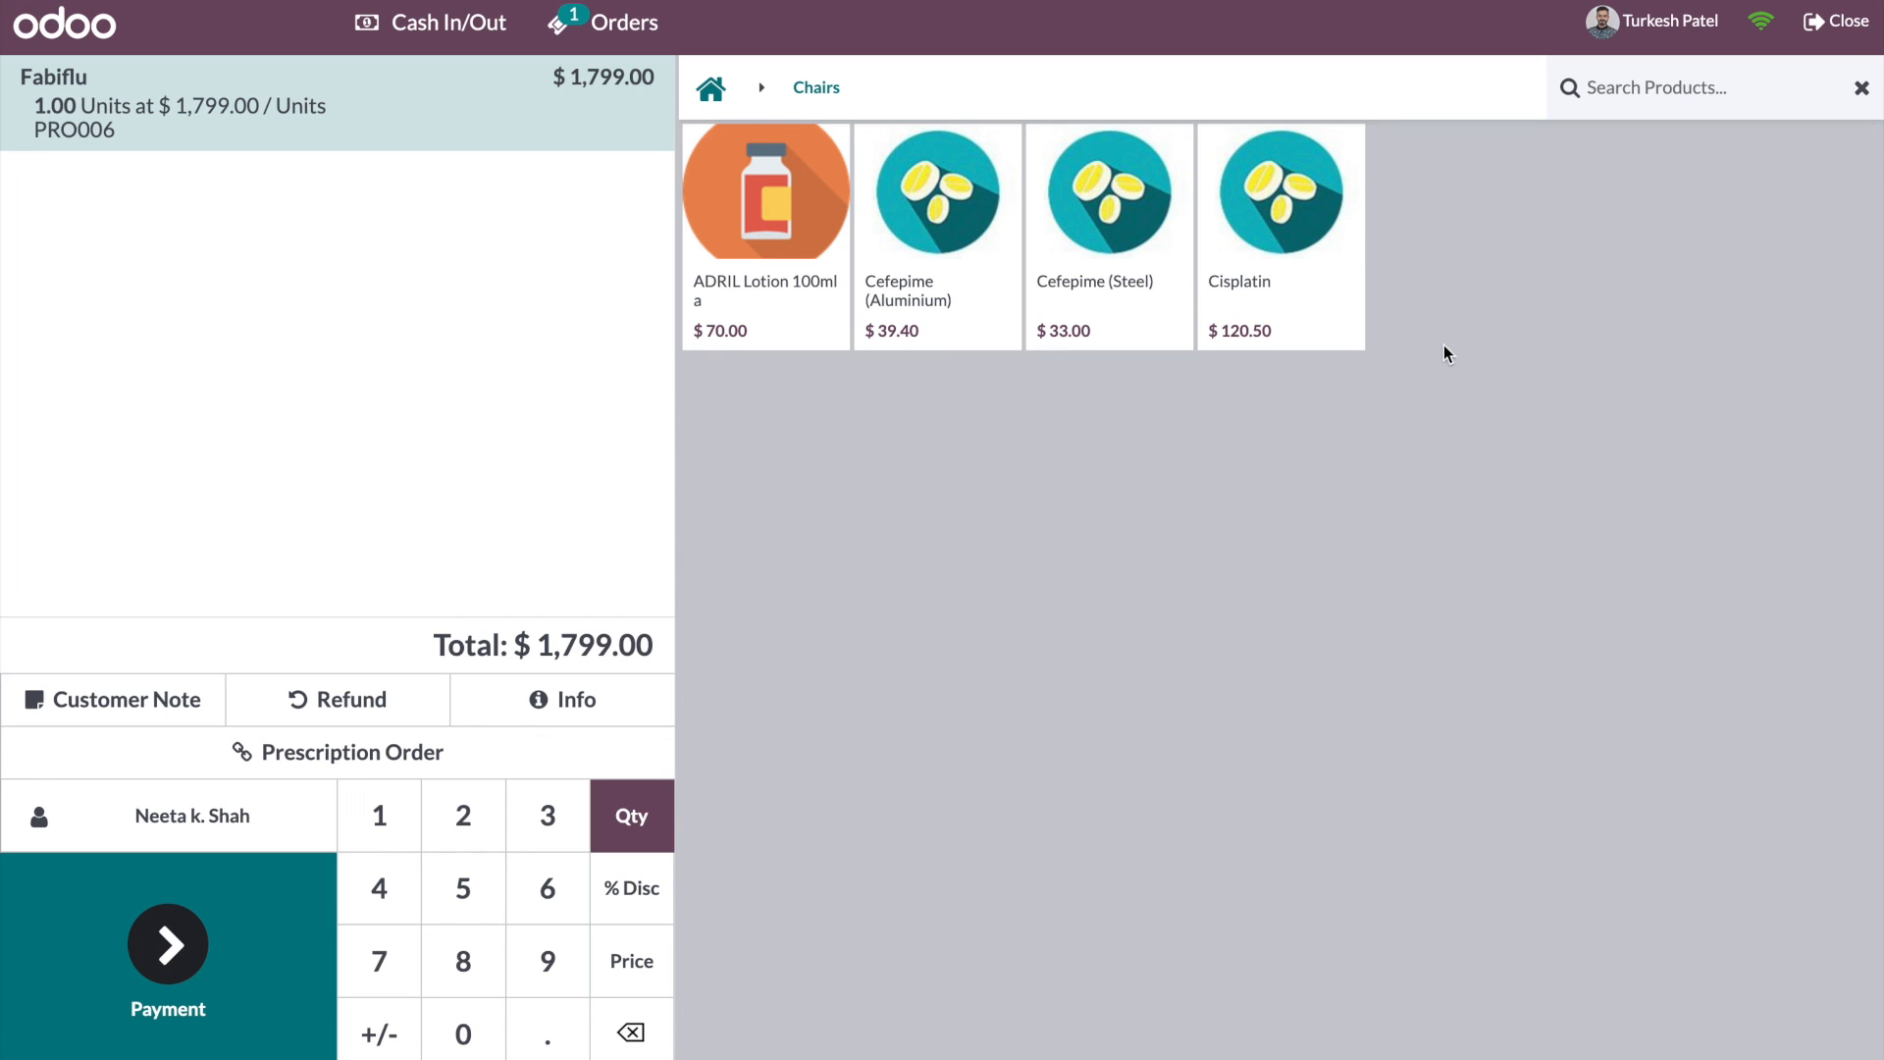
- Close the Shop session and return to the app overview
click(1836, 24)
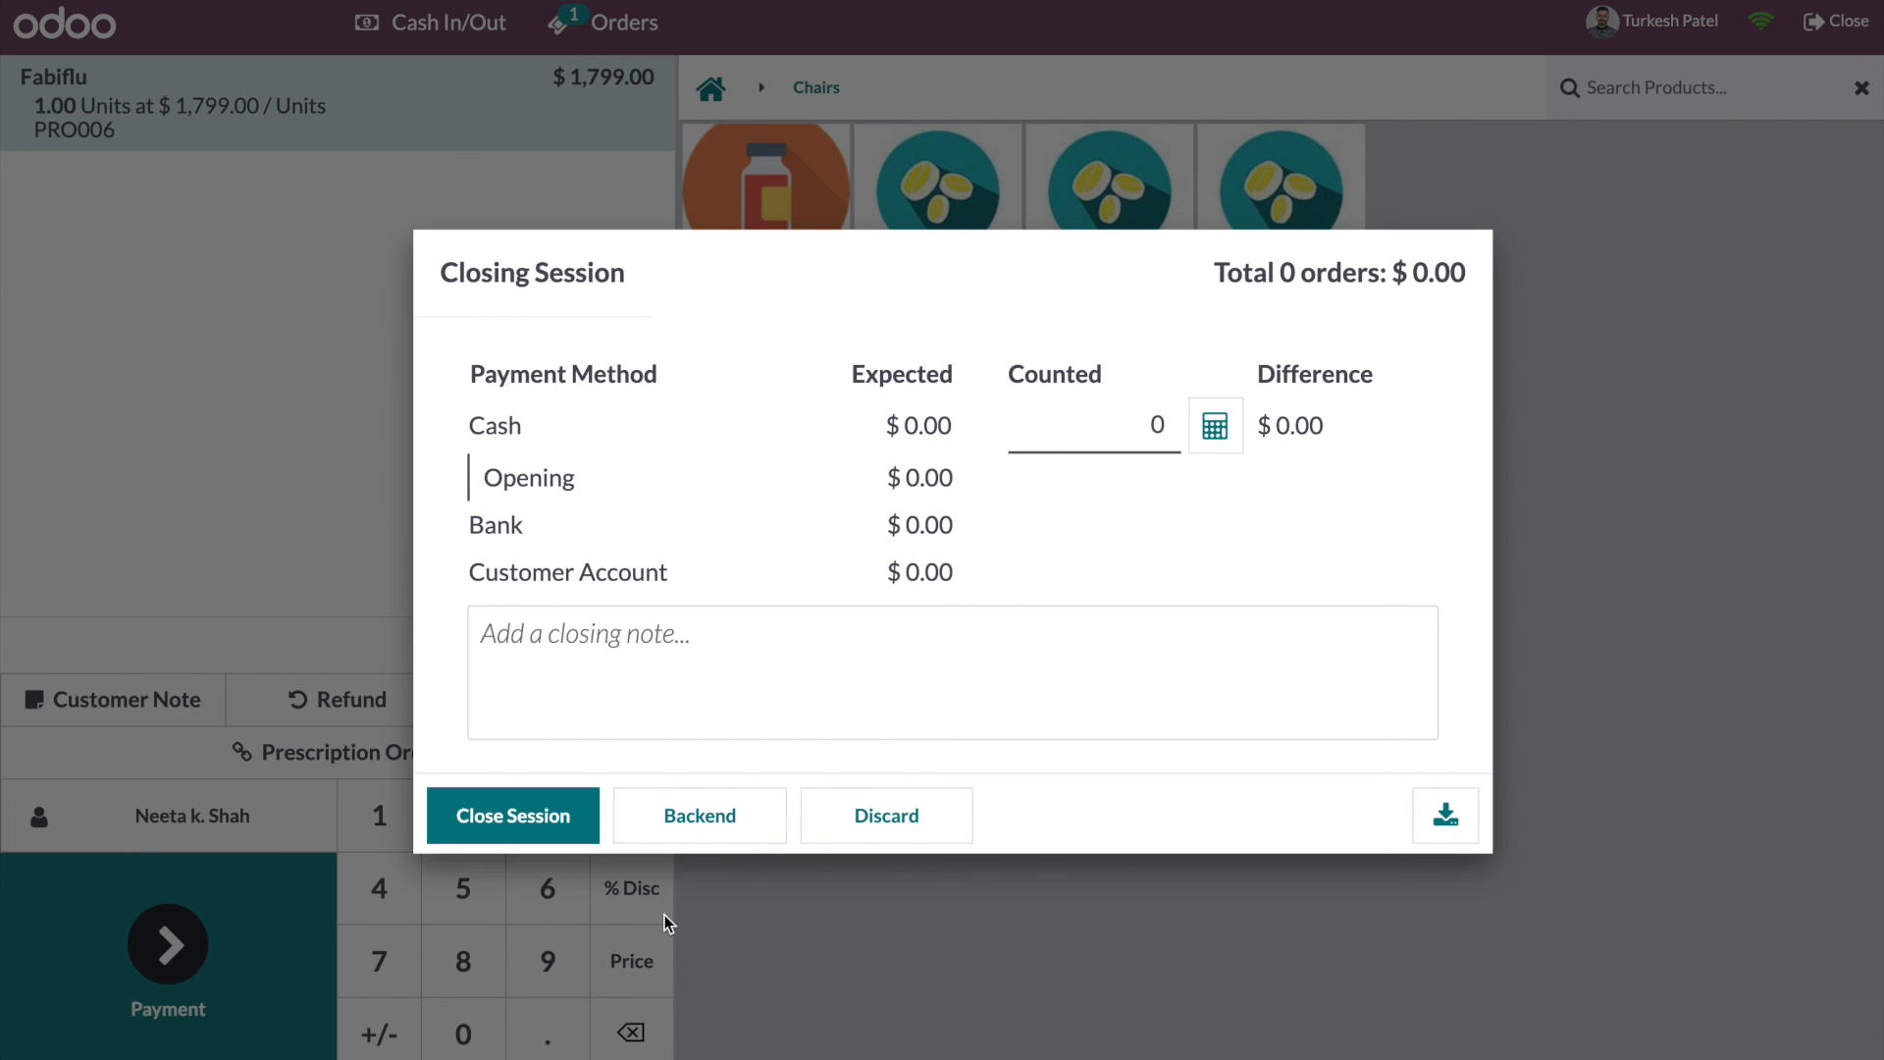
click(503, 819)
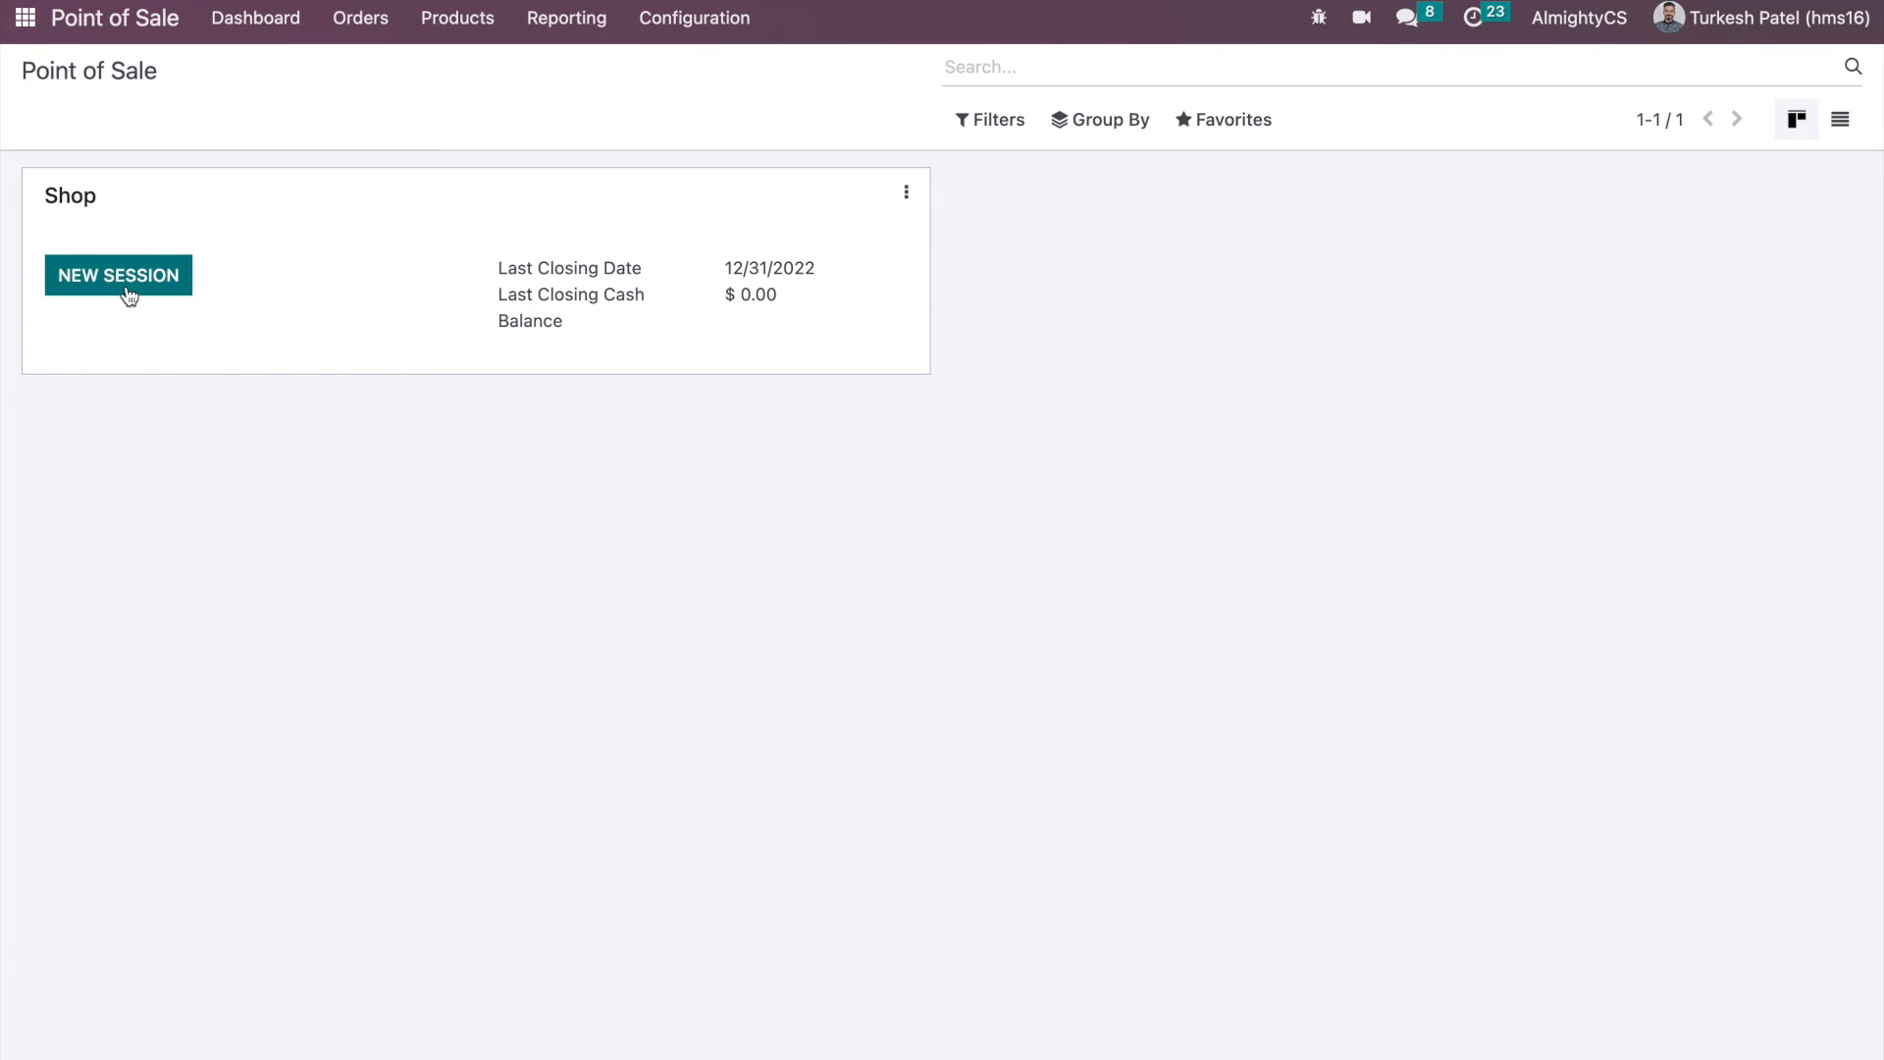
click(24, 18)
- Open the patient's consent form in Consent Form and review its document text and its portal link and signature information
scroll(137, 605, down, 4)
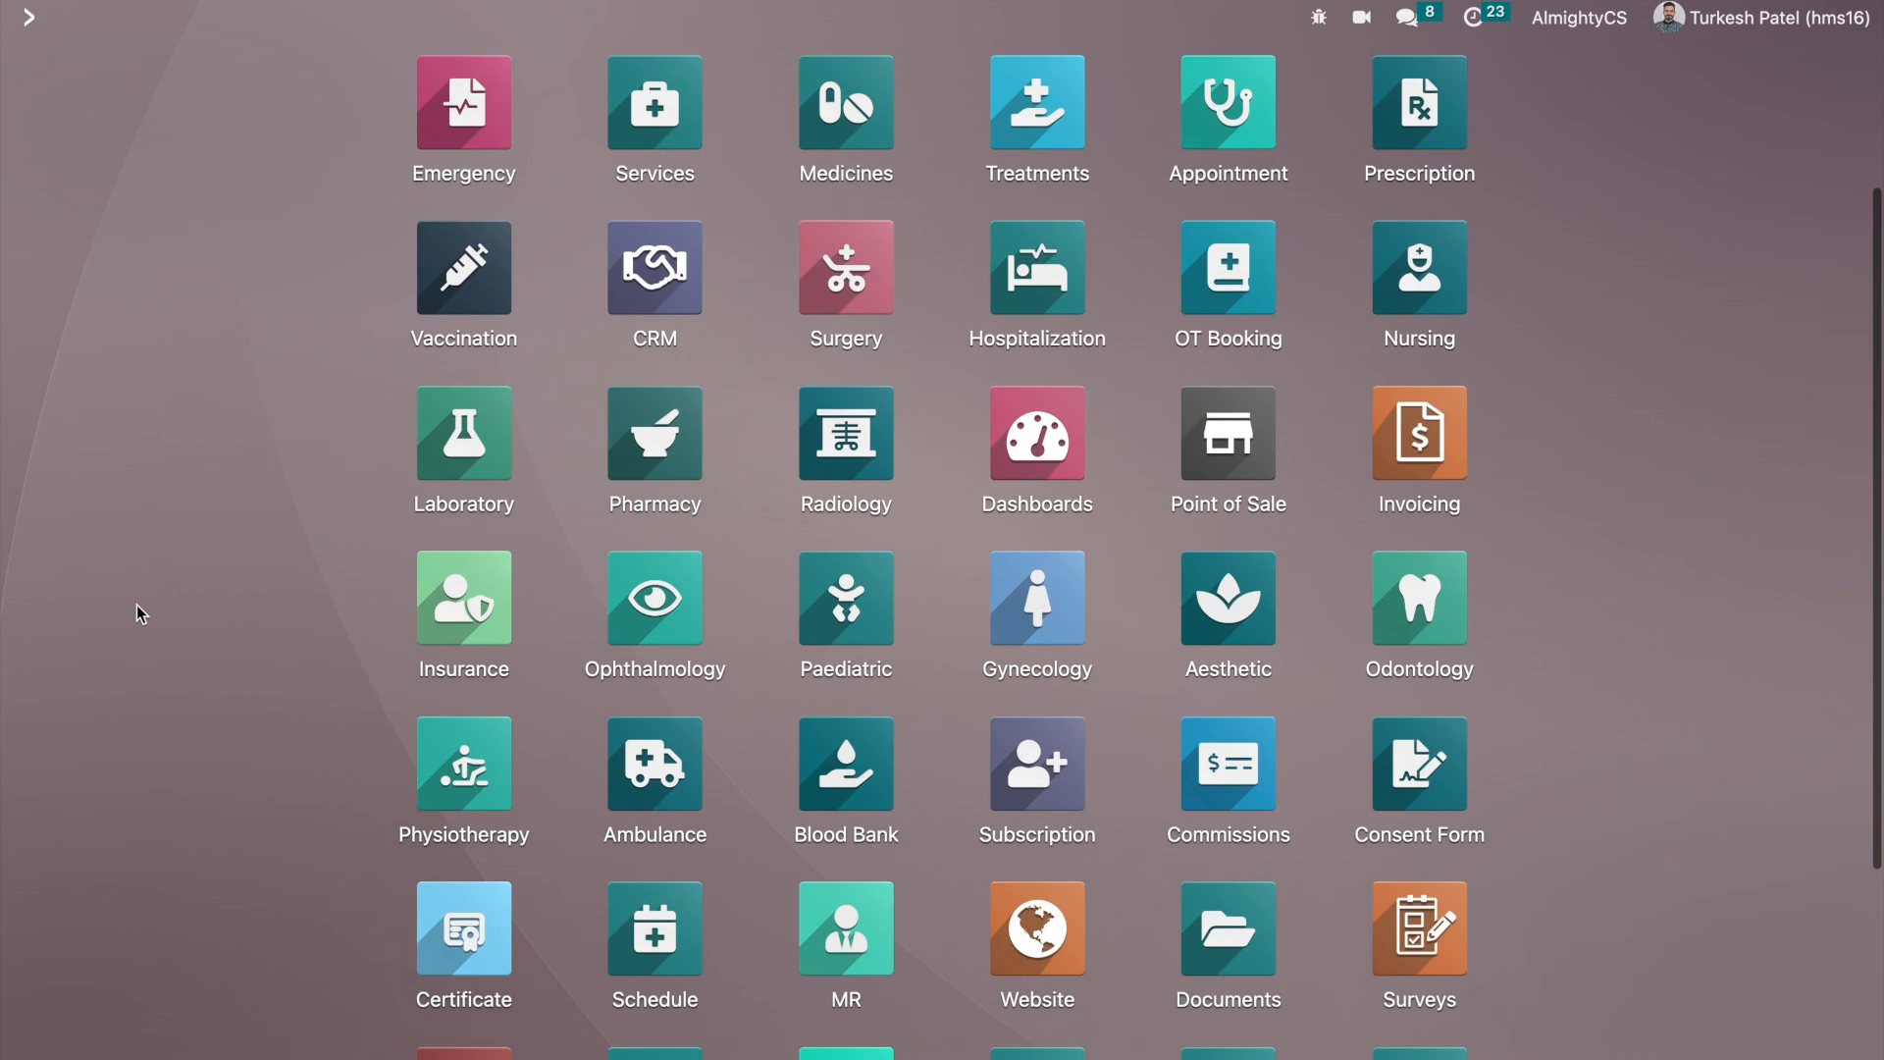
scroll(138, 604, down, 1)
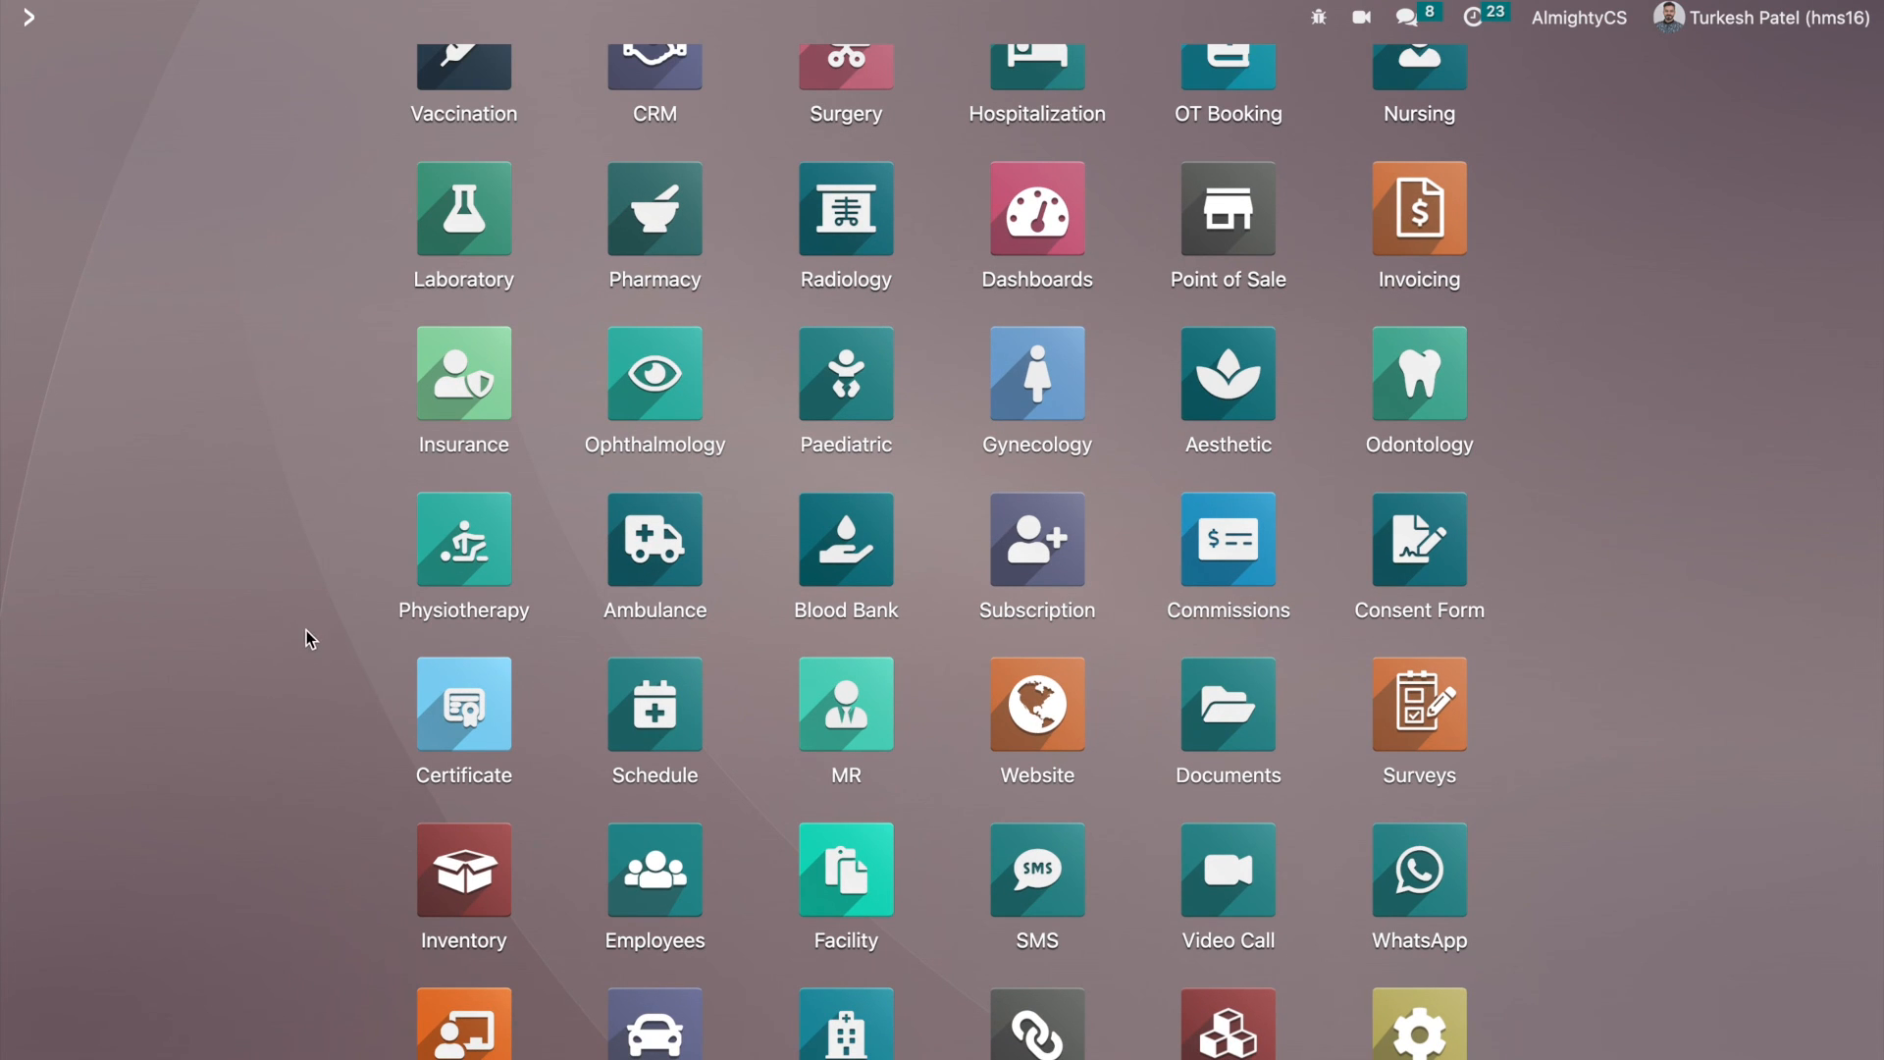
scroll(304, 638, up, 4)
scroll(304, 639, down, 4)
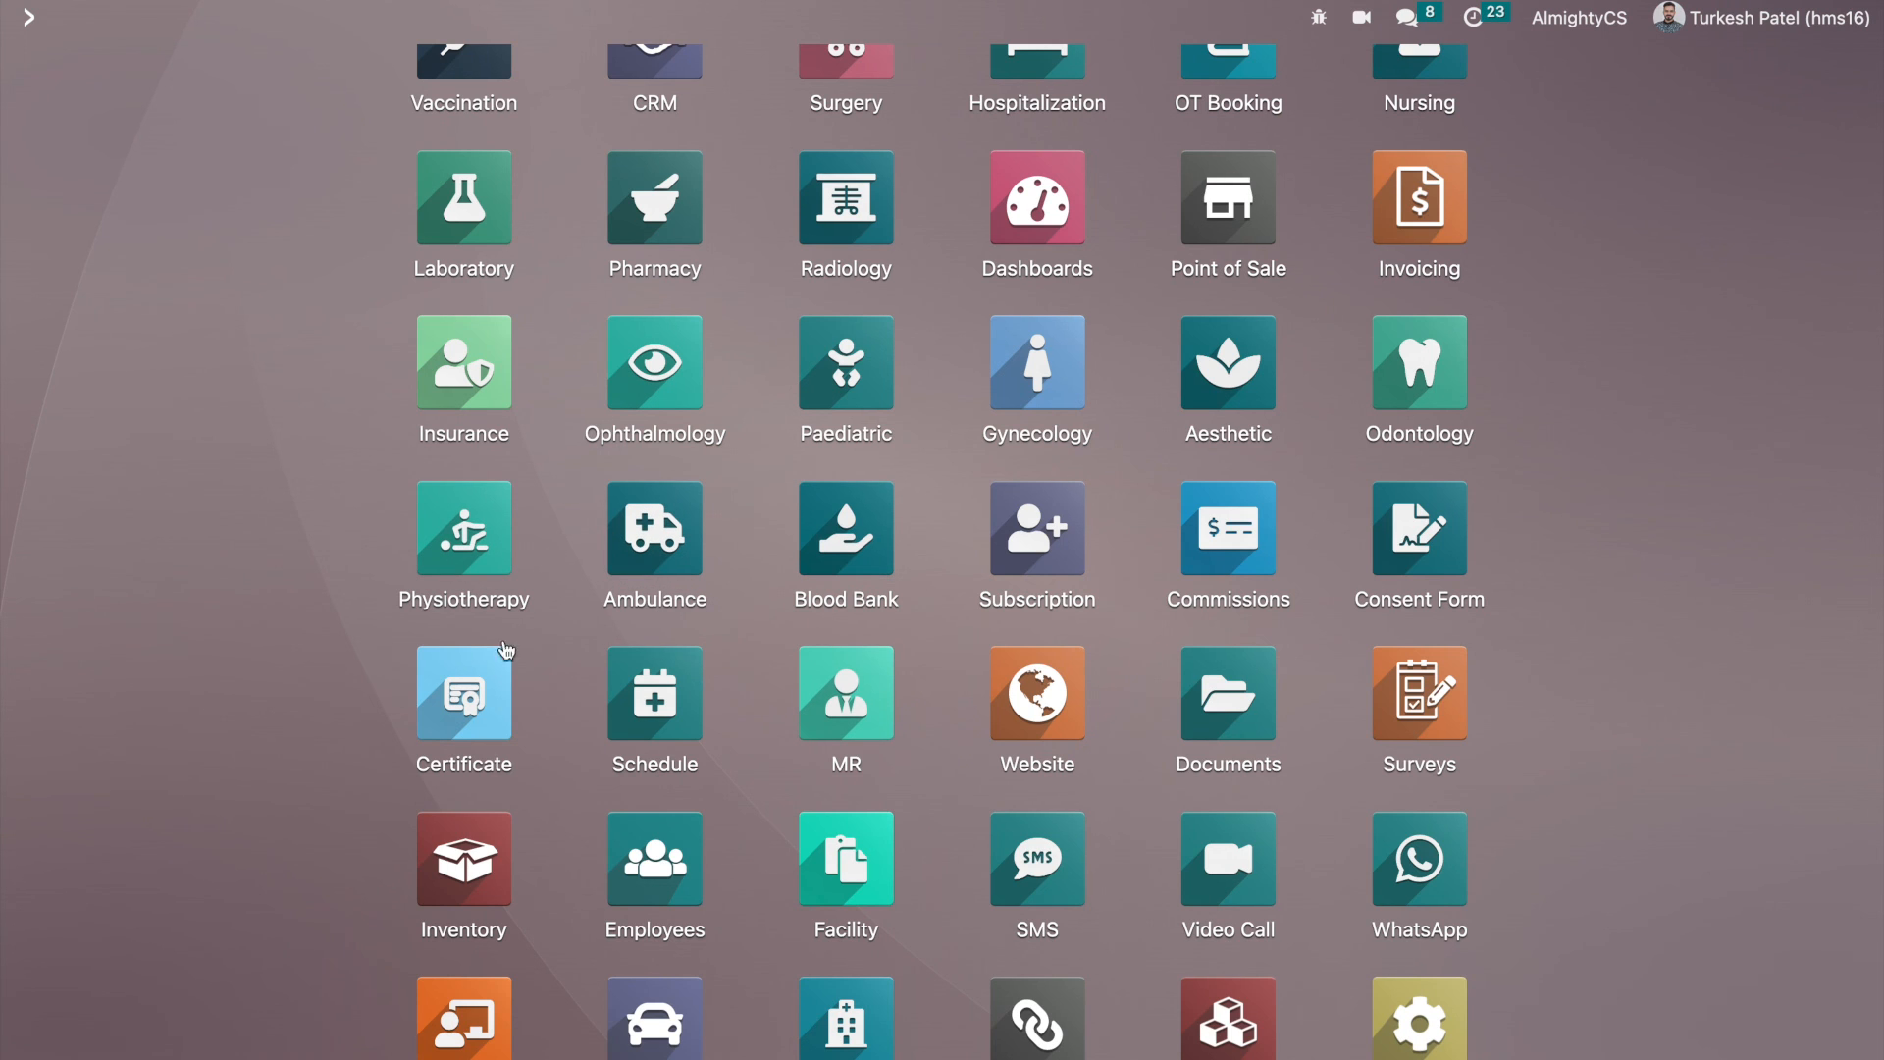
scroll(251, 684, down, 1)
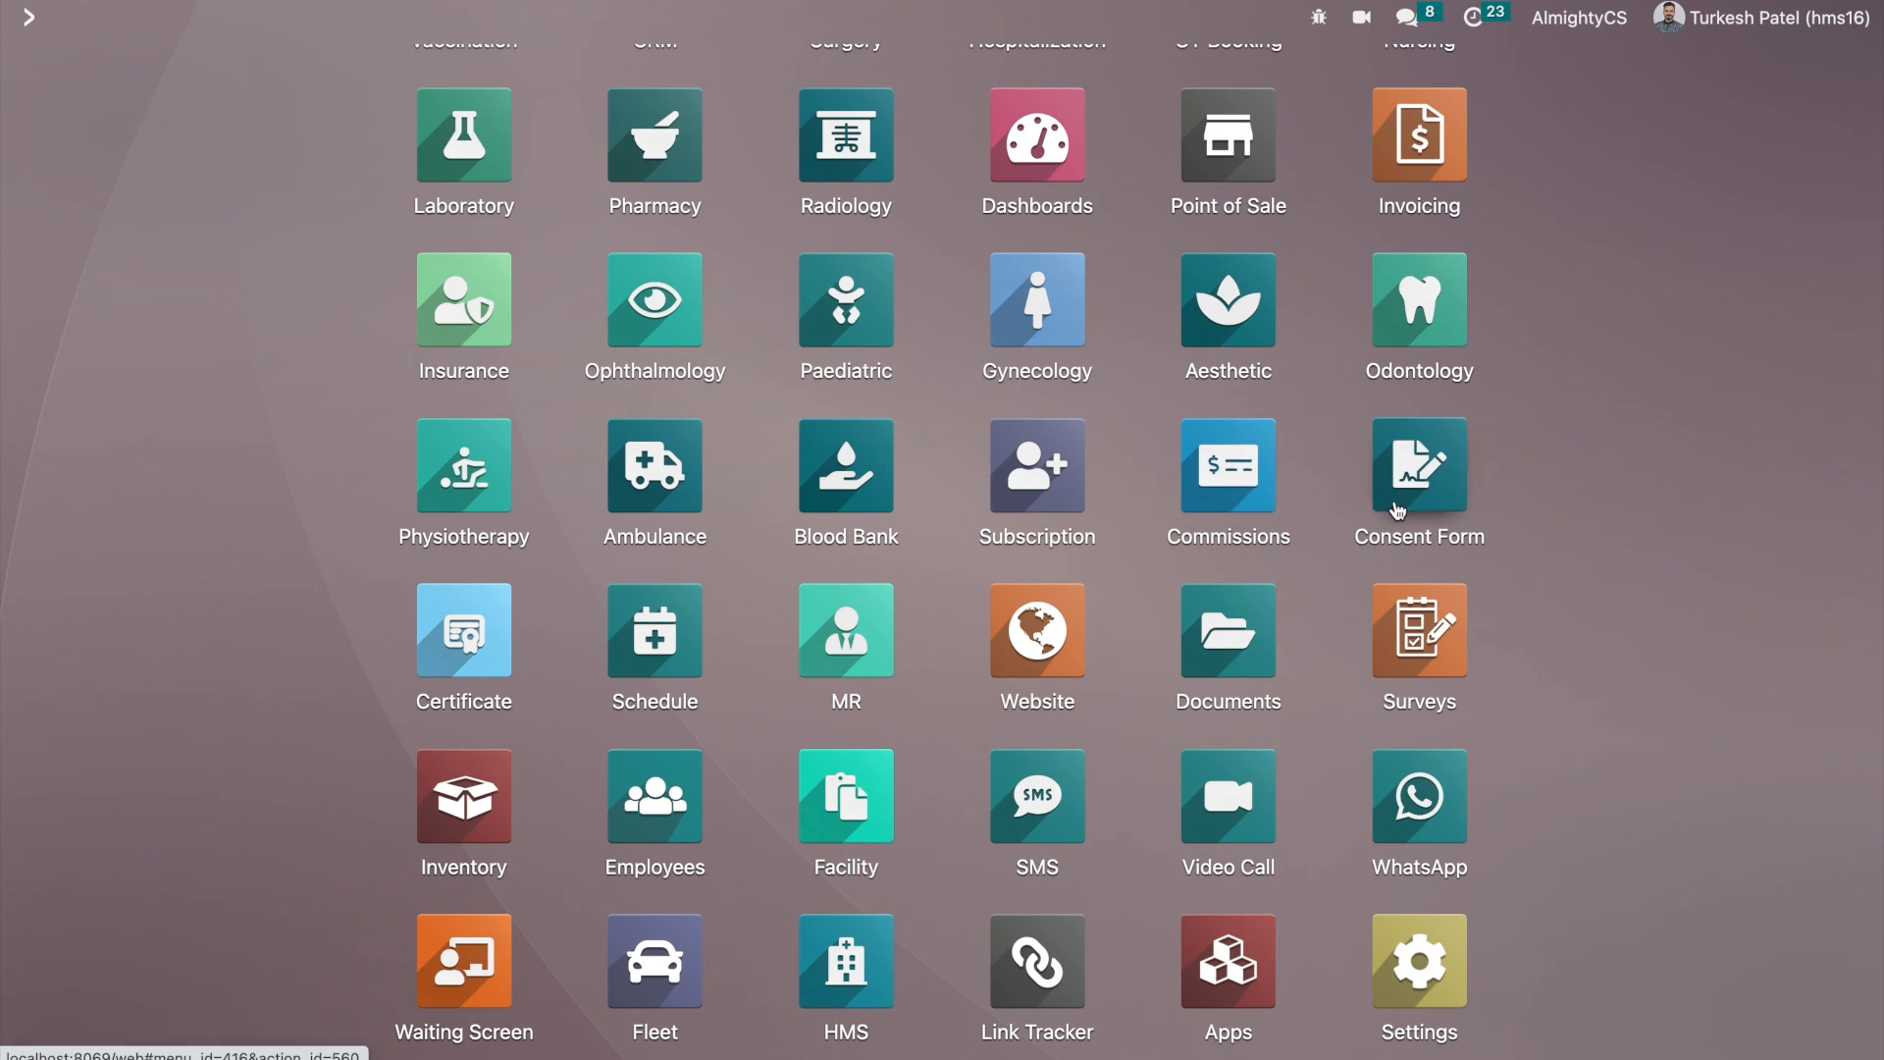
click(1447, 471)
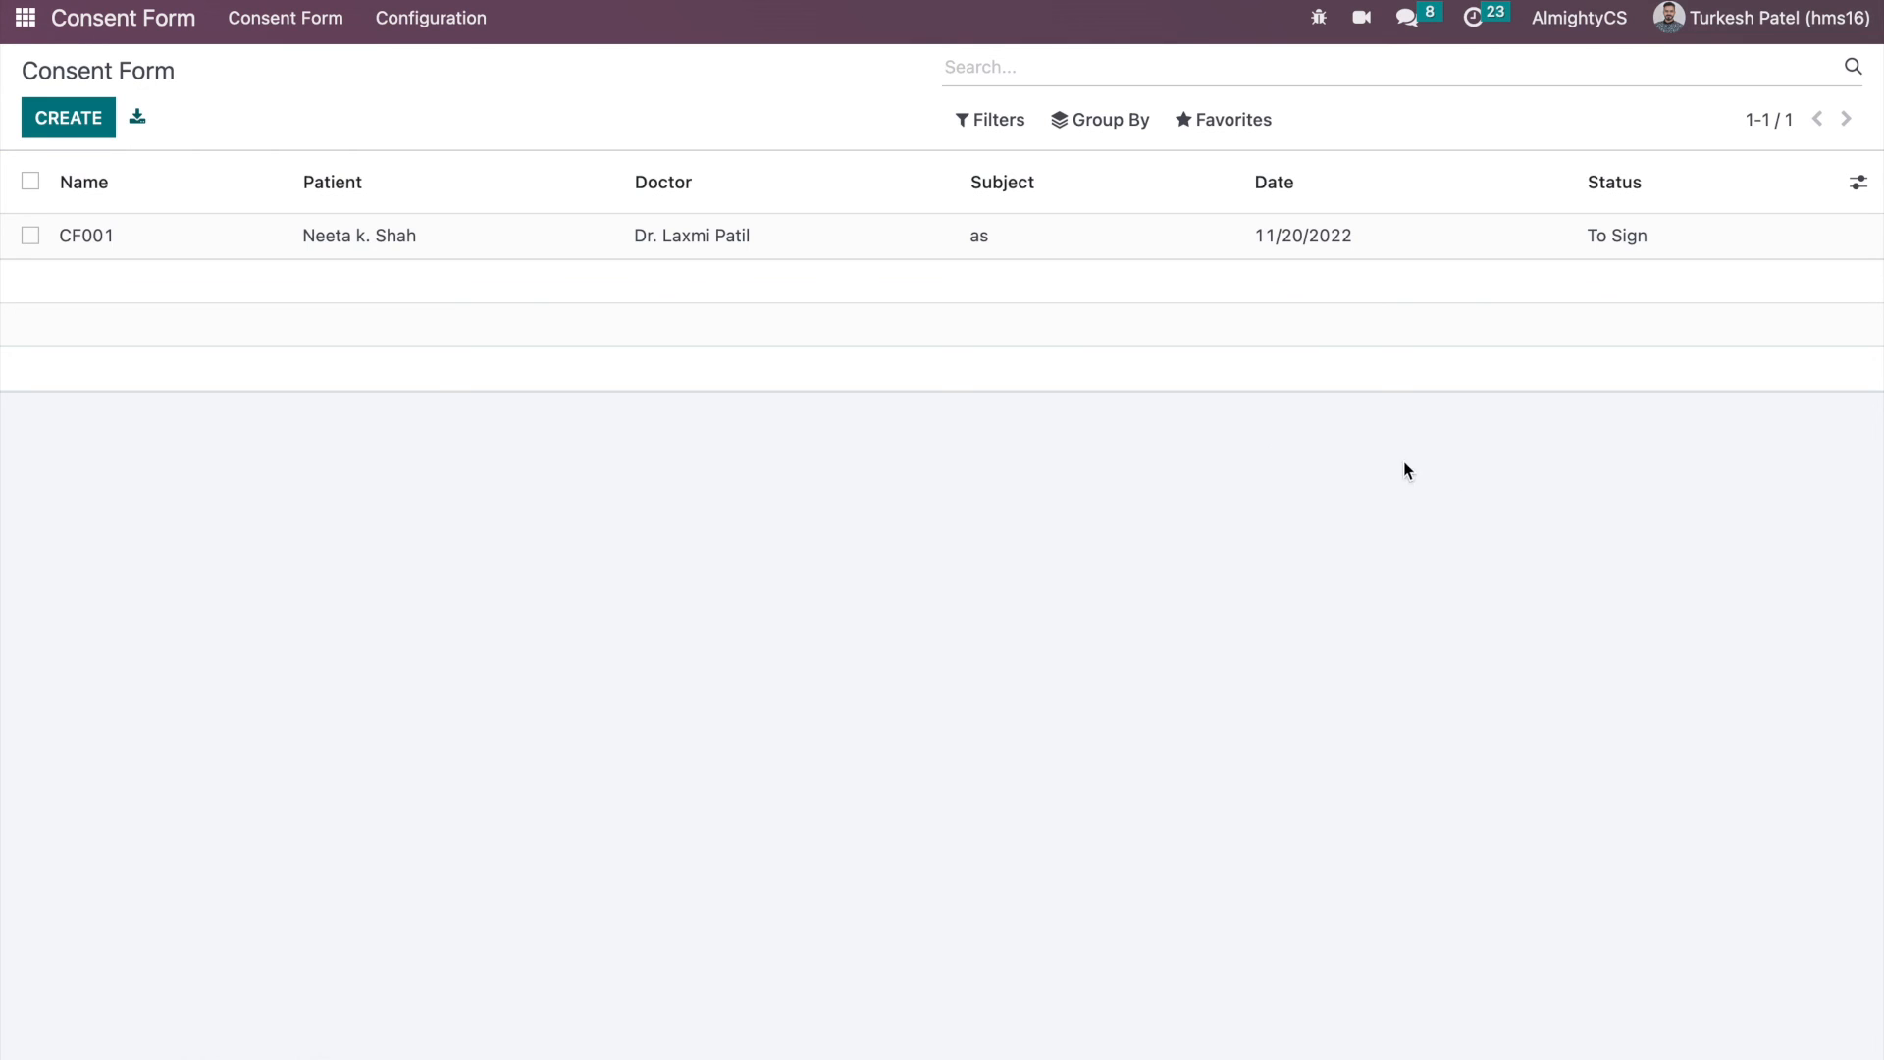
click(210, 256)
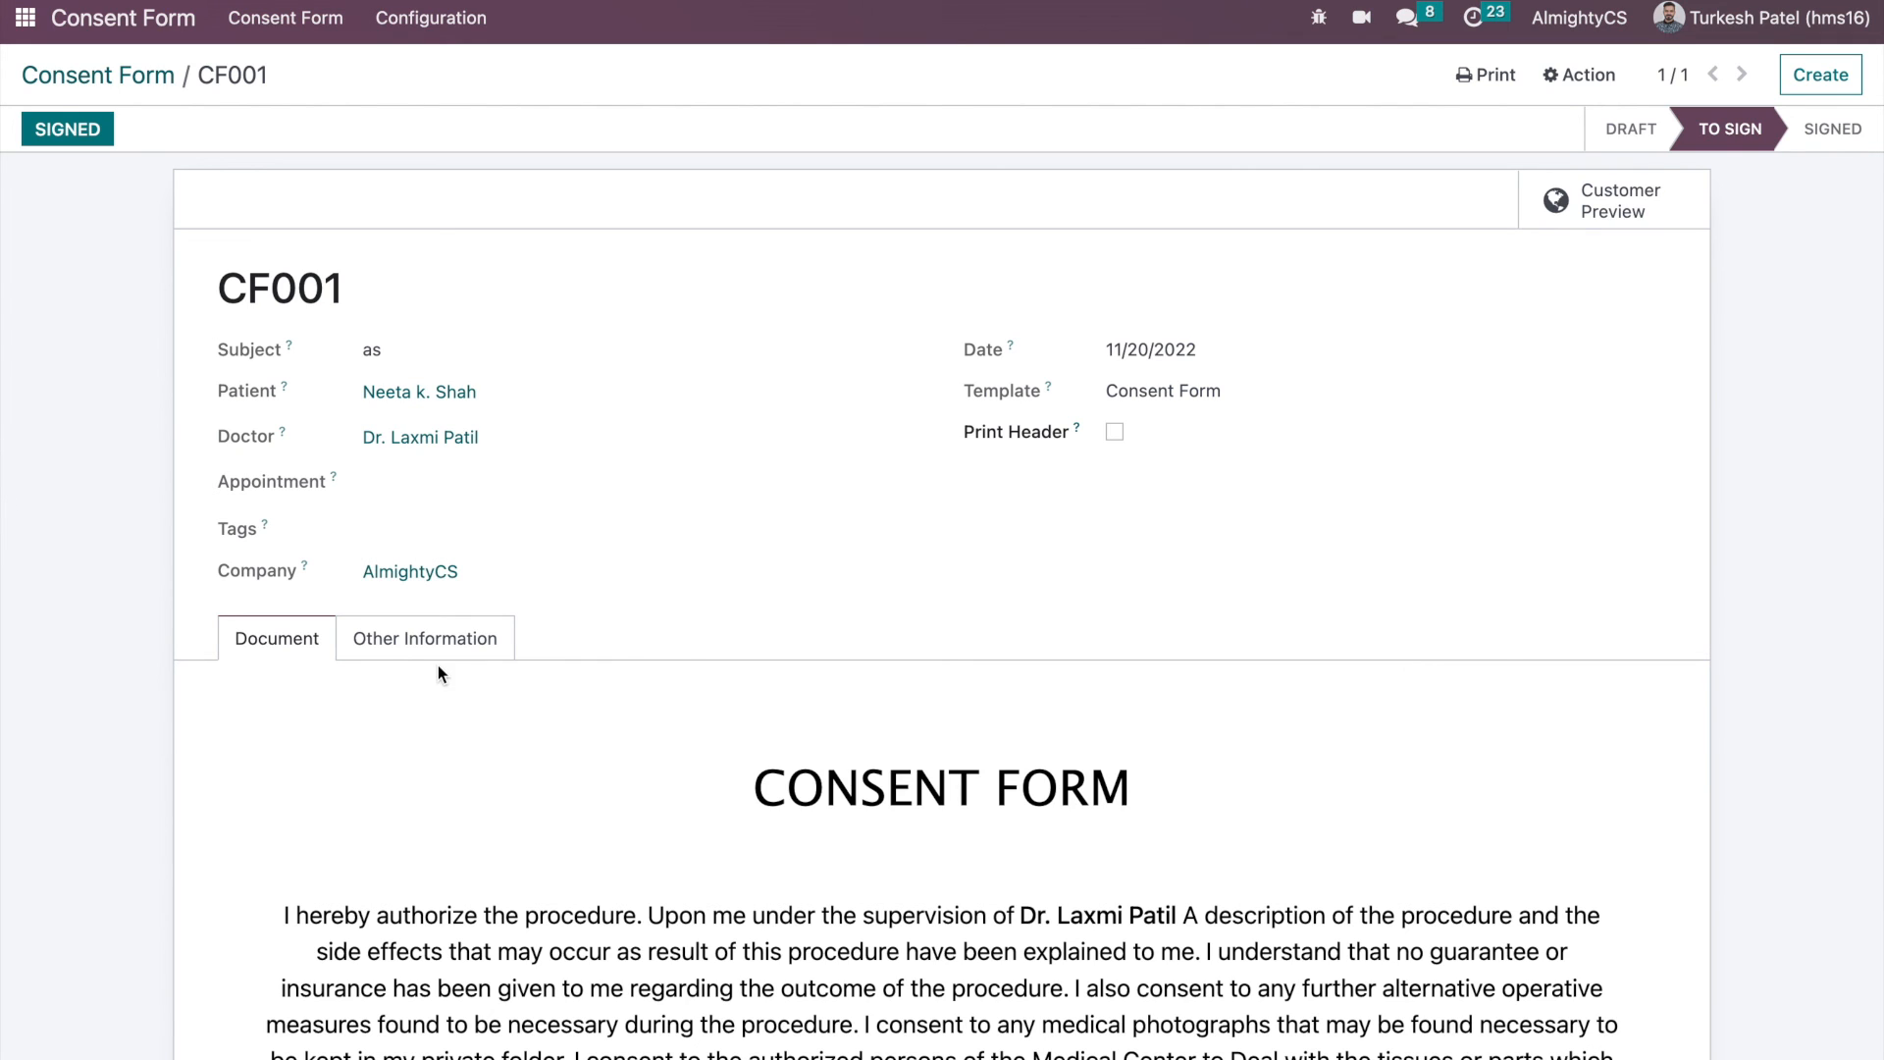
click(431, 640)
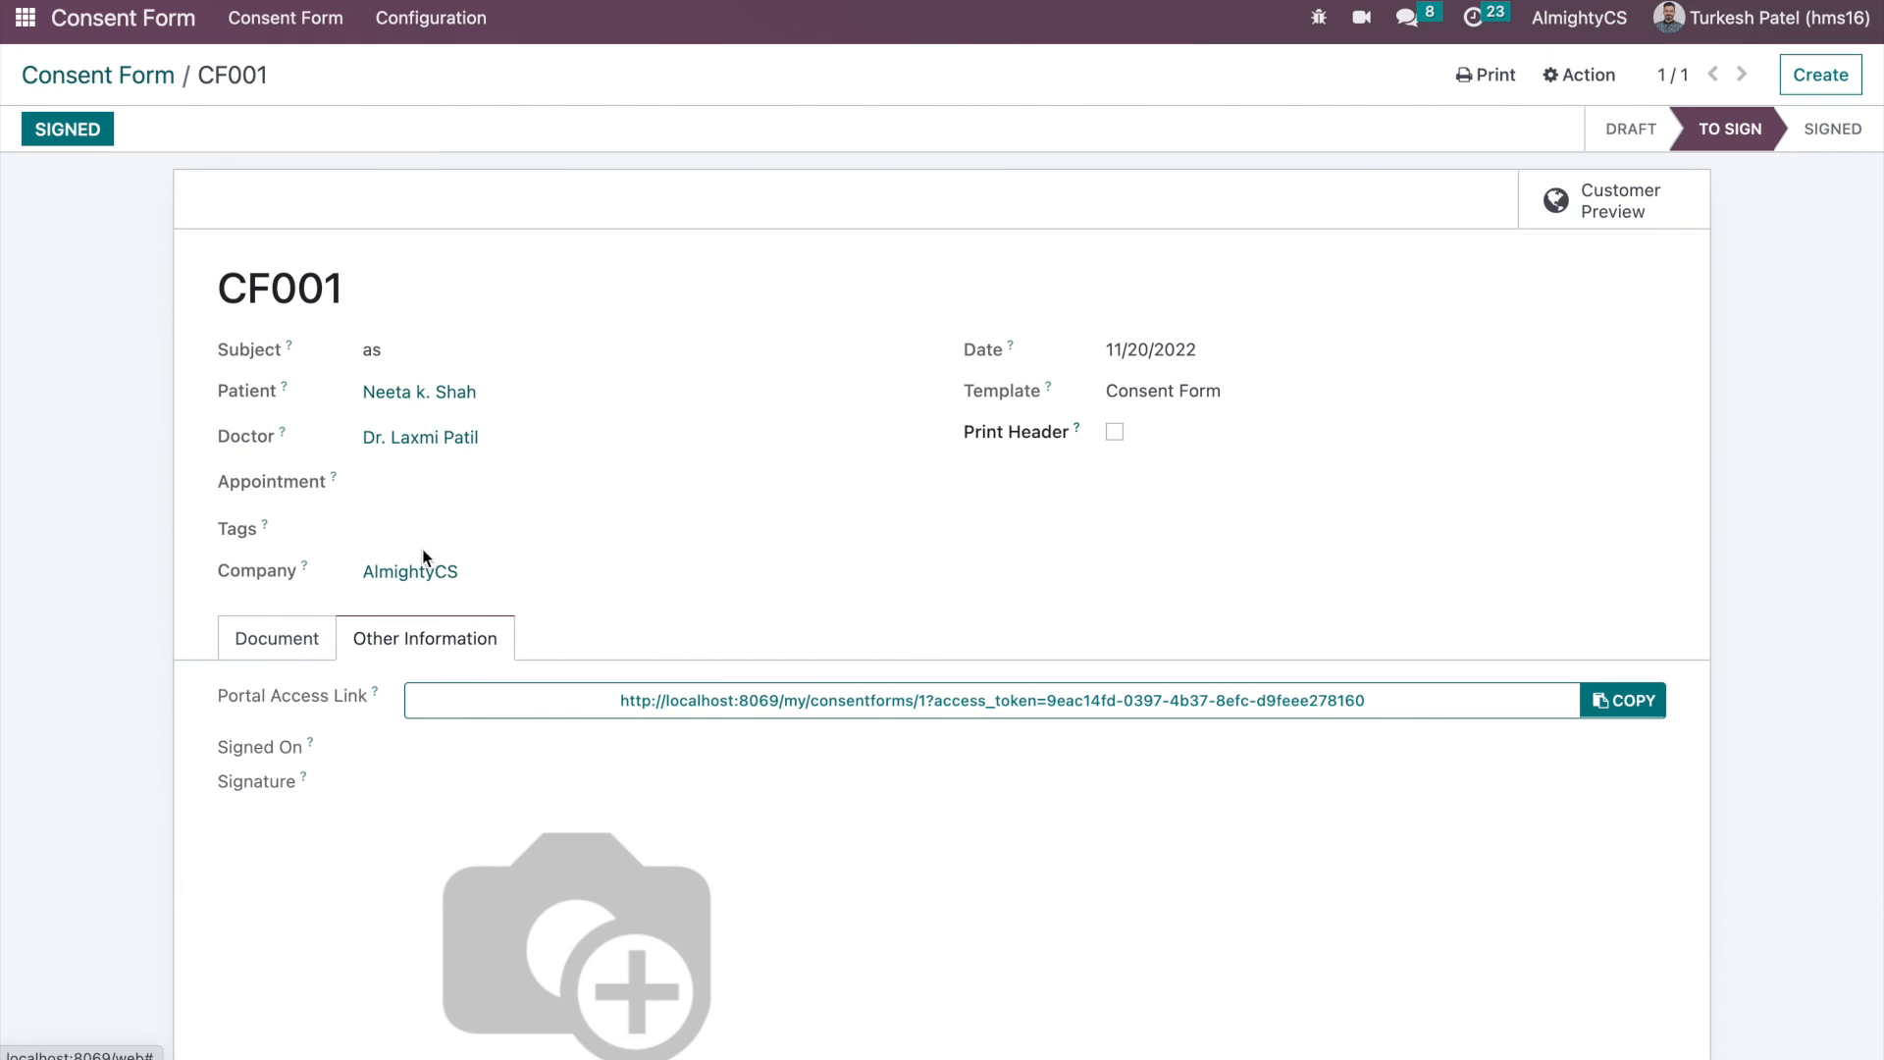
click(238, 650)
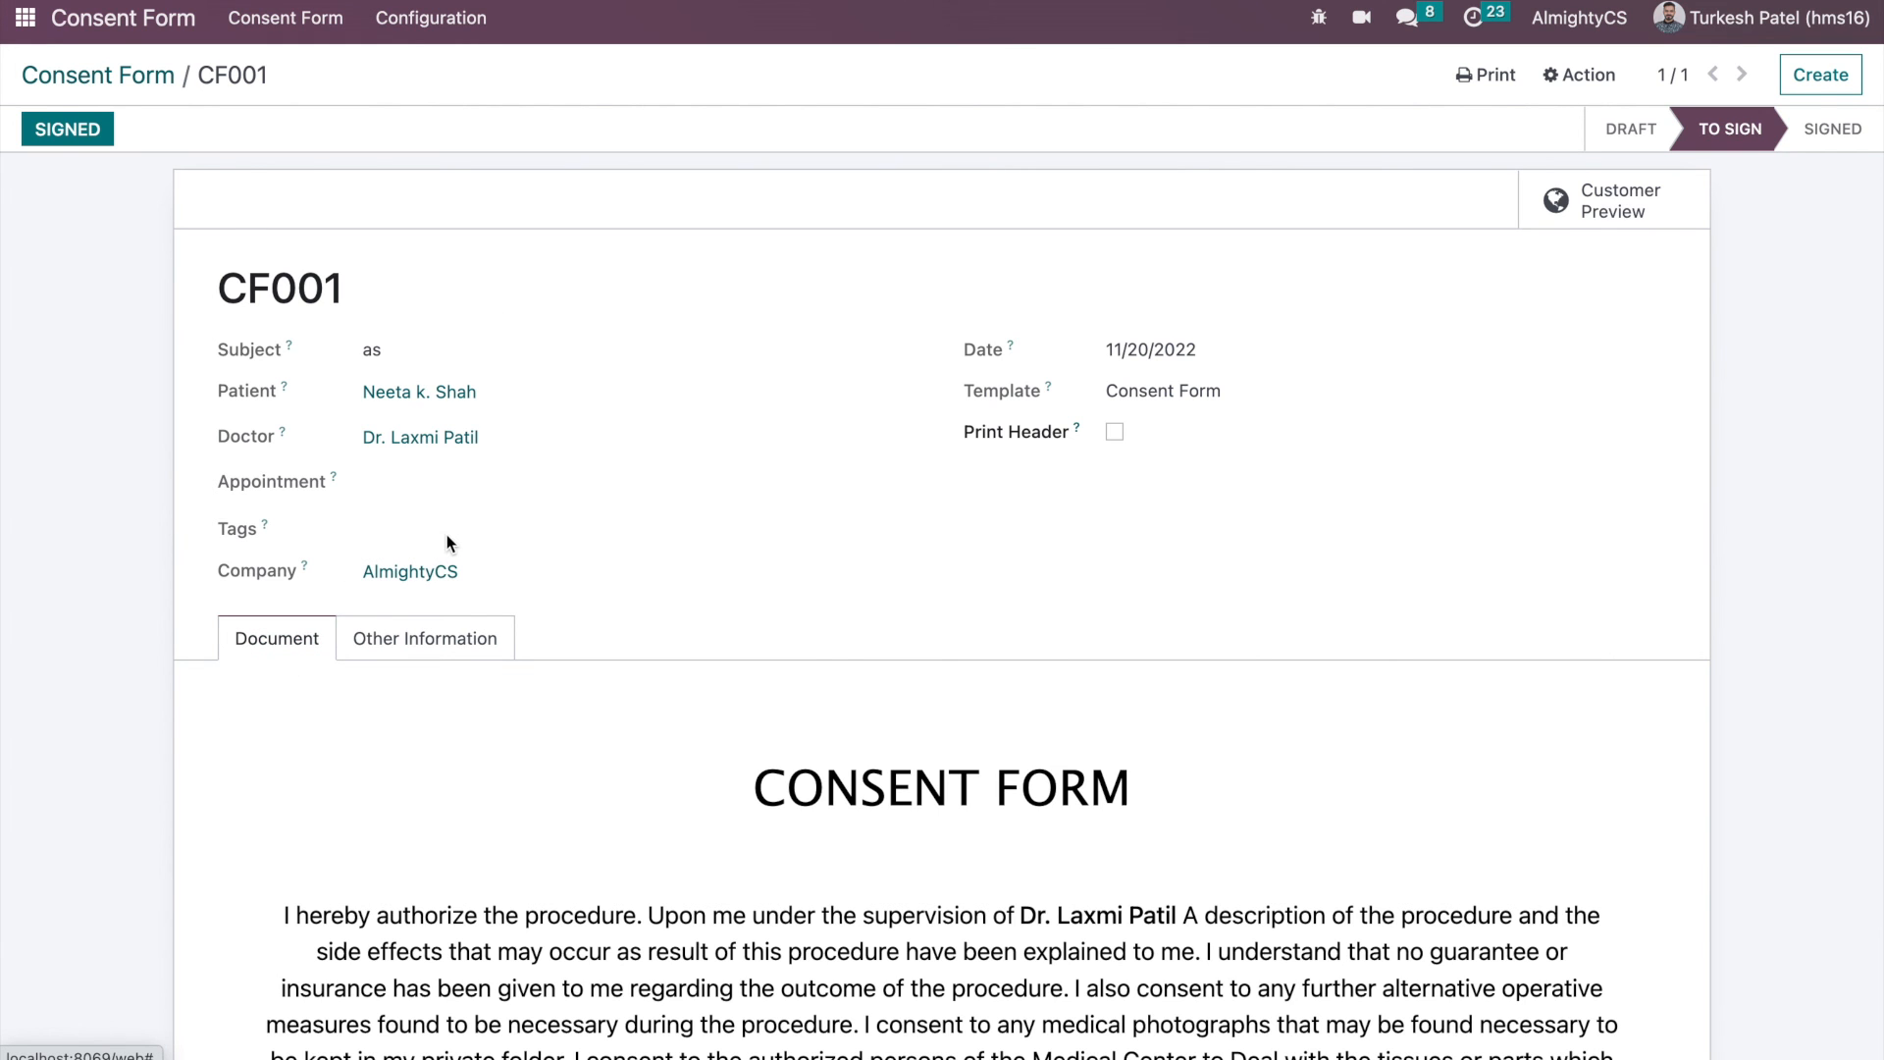
click(450, 652)
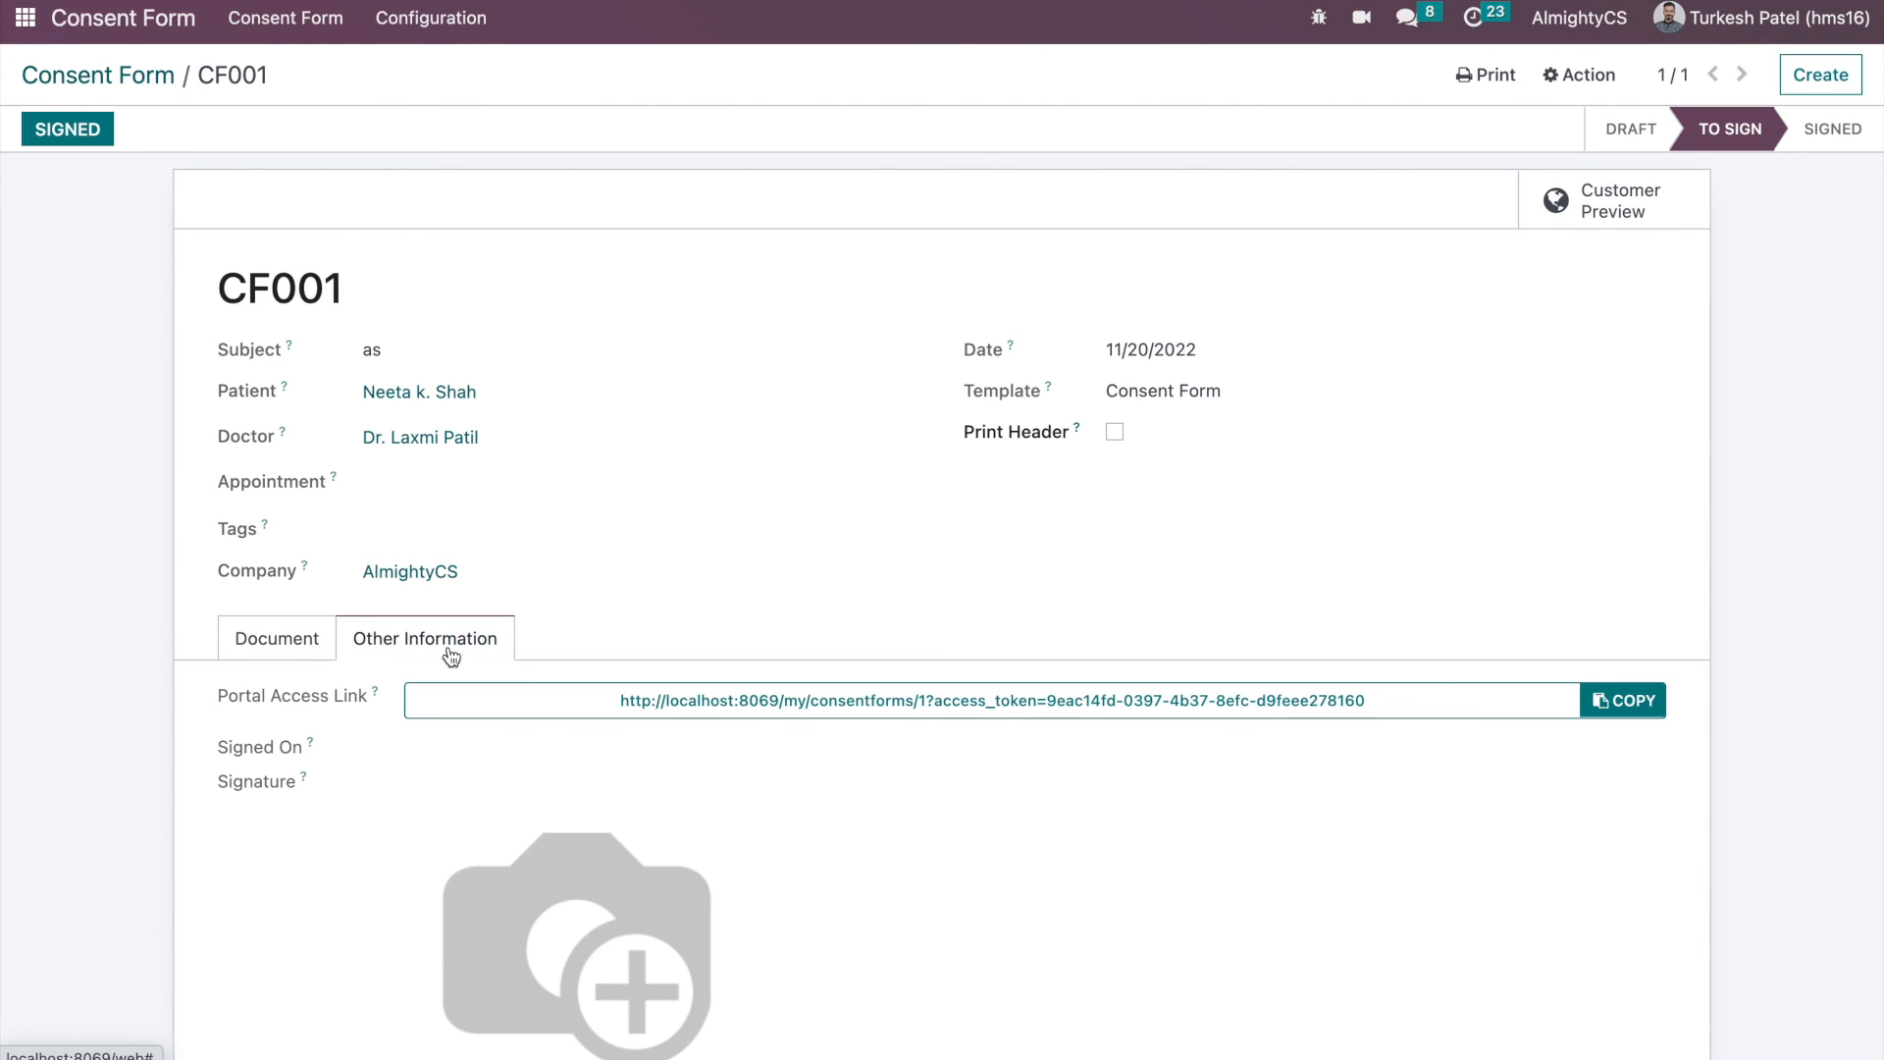
- View the Inventory Overview with its receipts and delivery orders, and return to the app overview
click(24, 30)
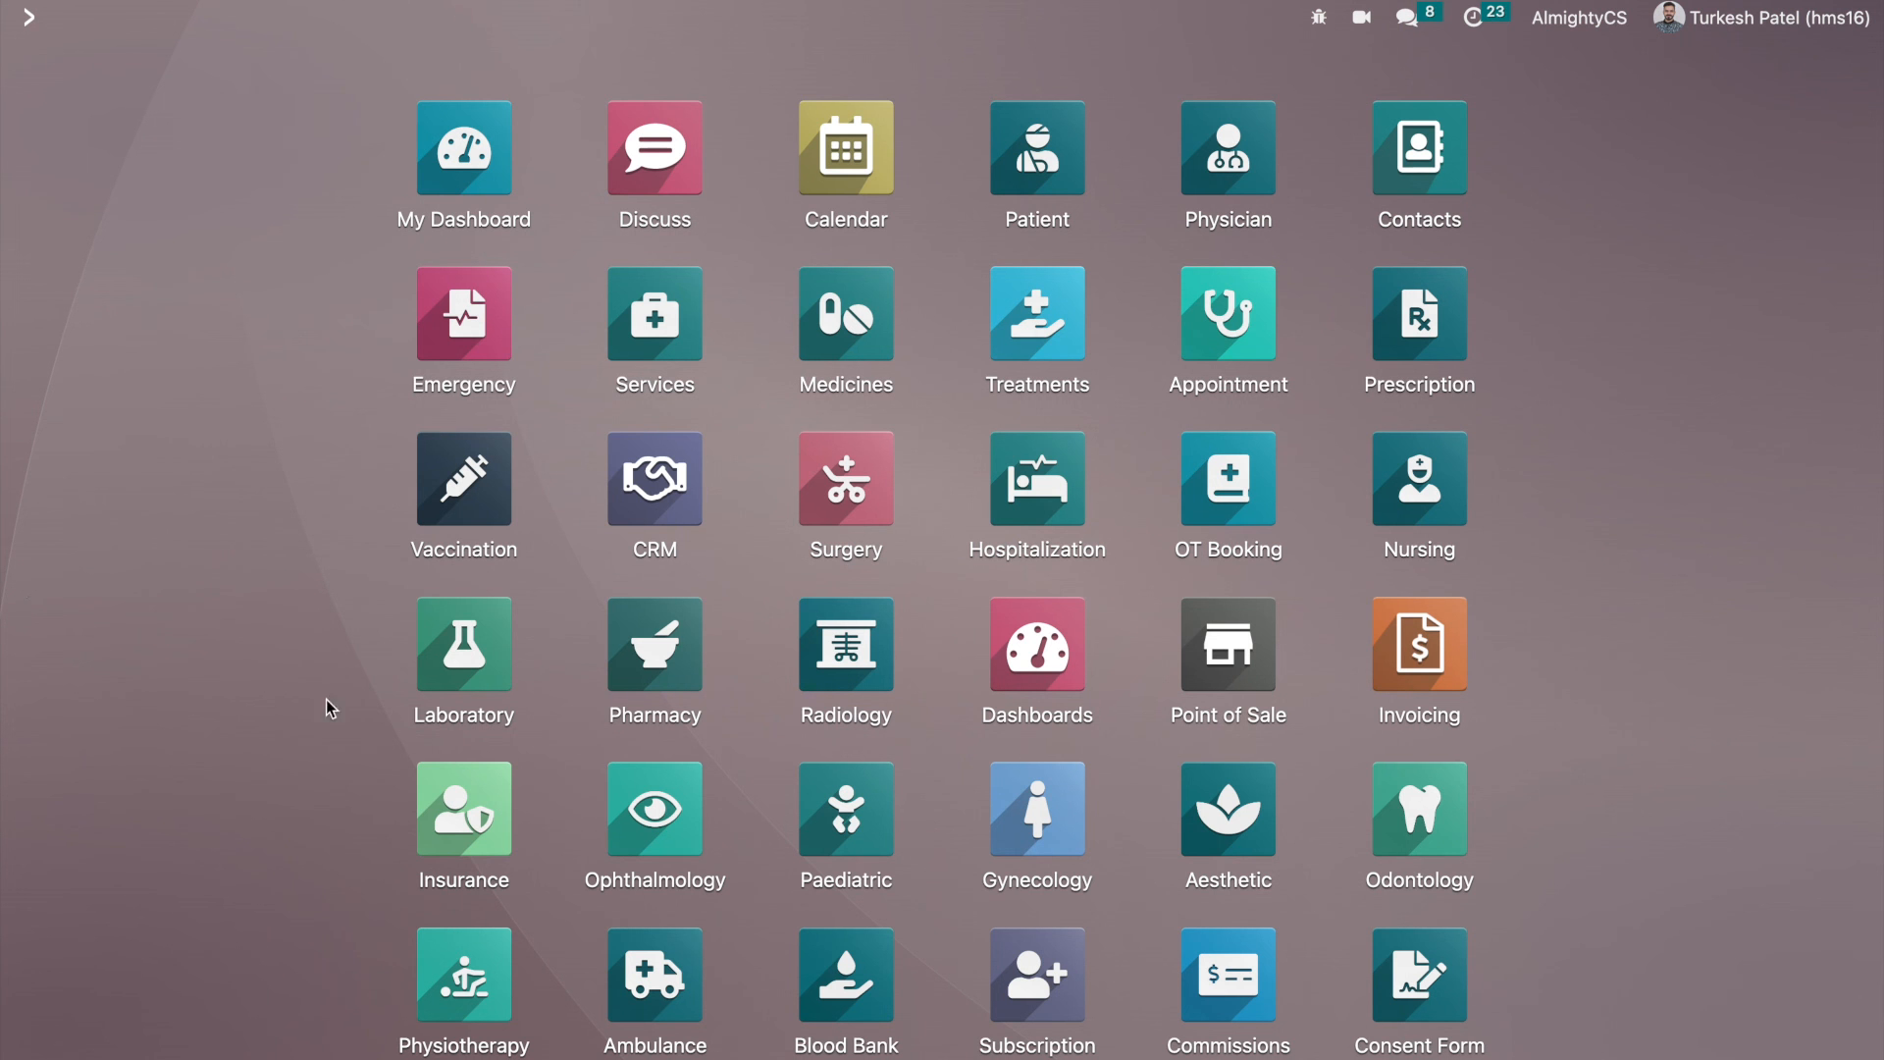
scroll(687, 896, down, 5)
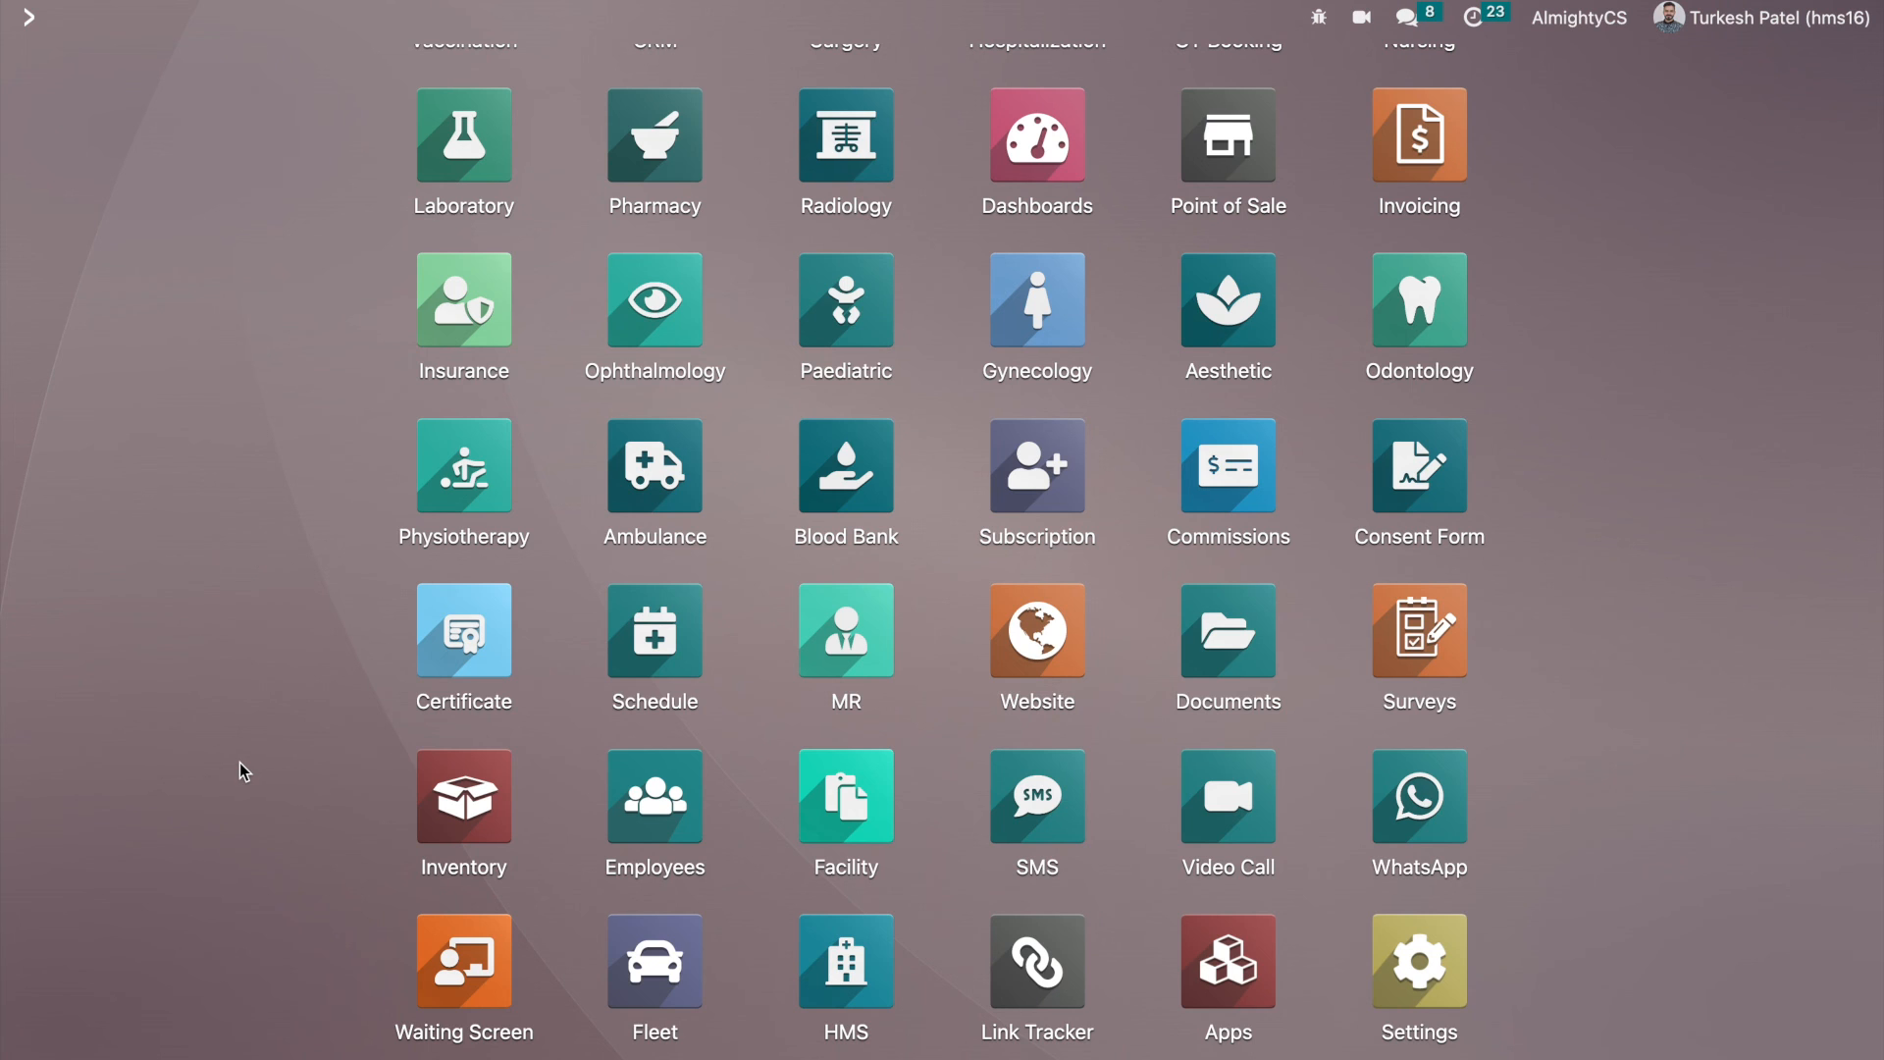
click(457, 790)
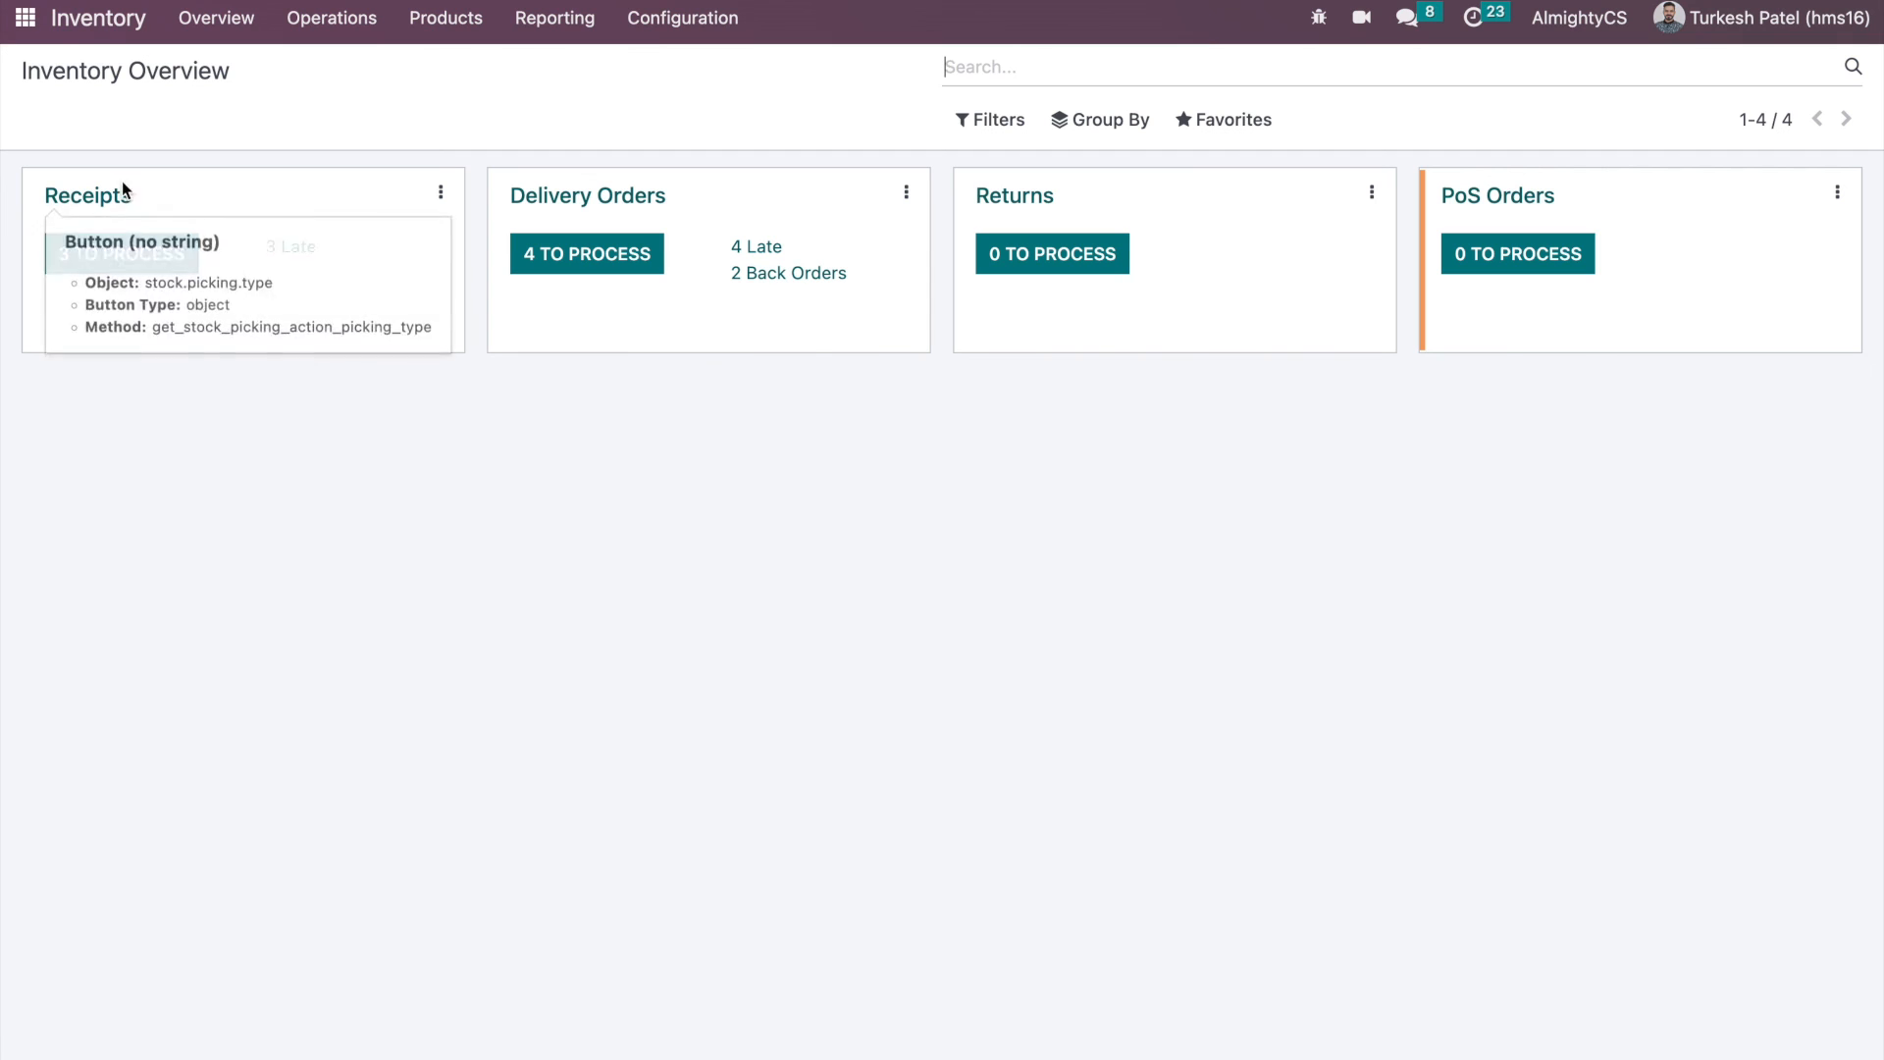
click(24, 20)
- Open HMS and look over its patient records, configuration entries and Hospitalization section
scroll(210, 567, down, 5)
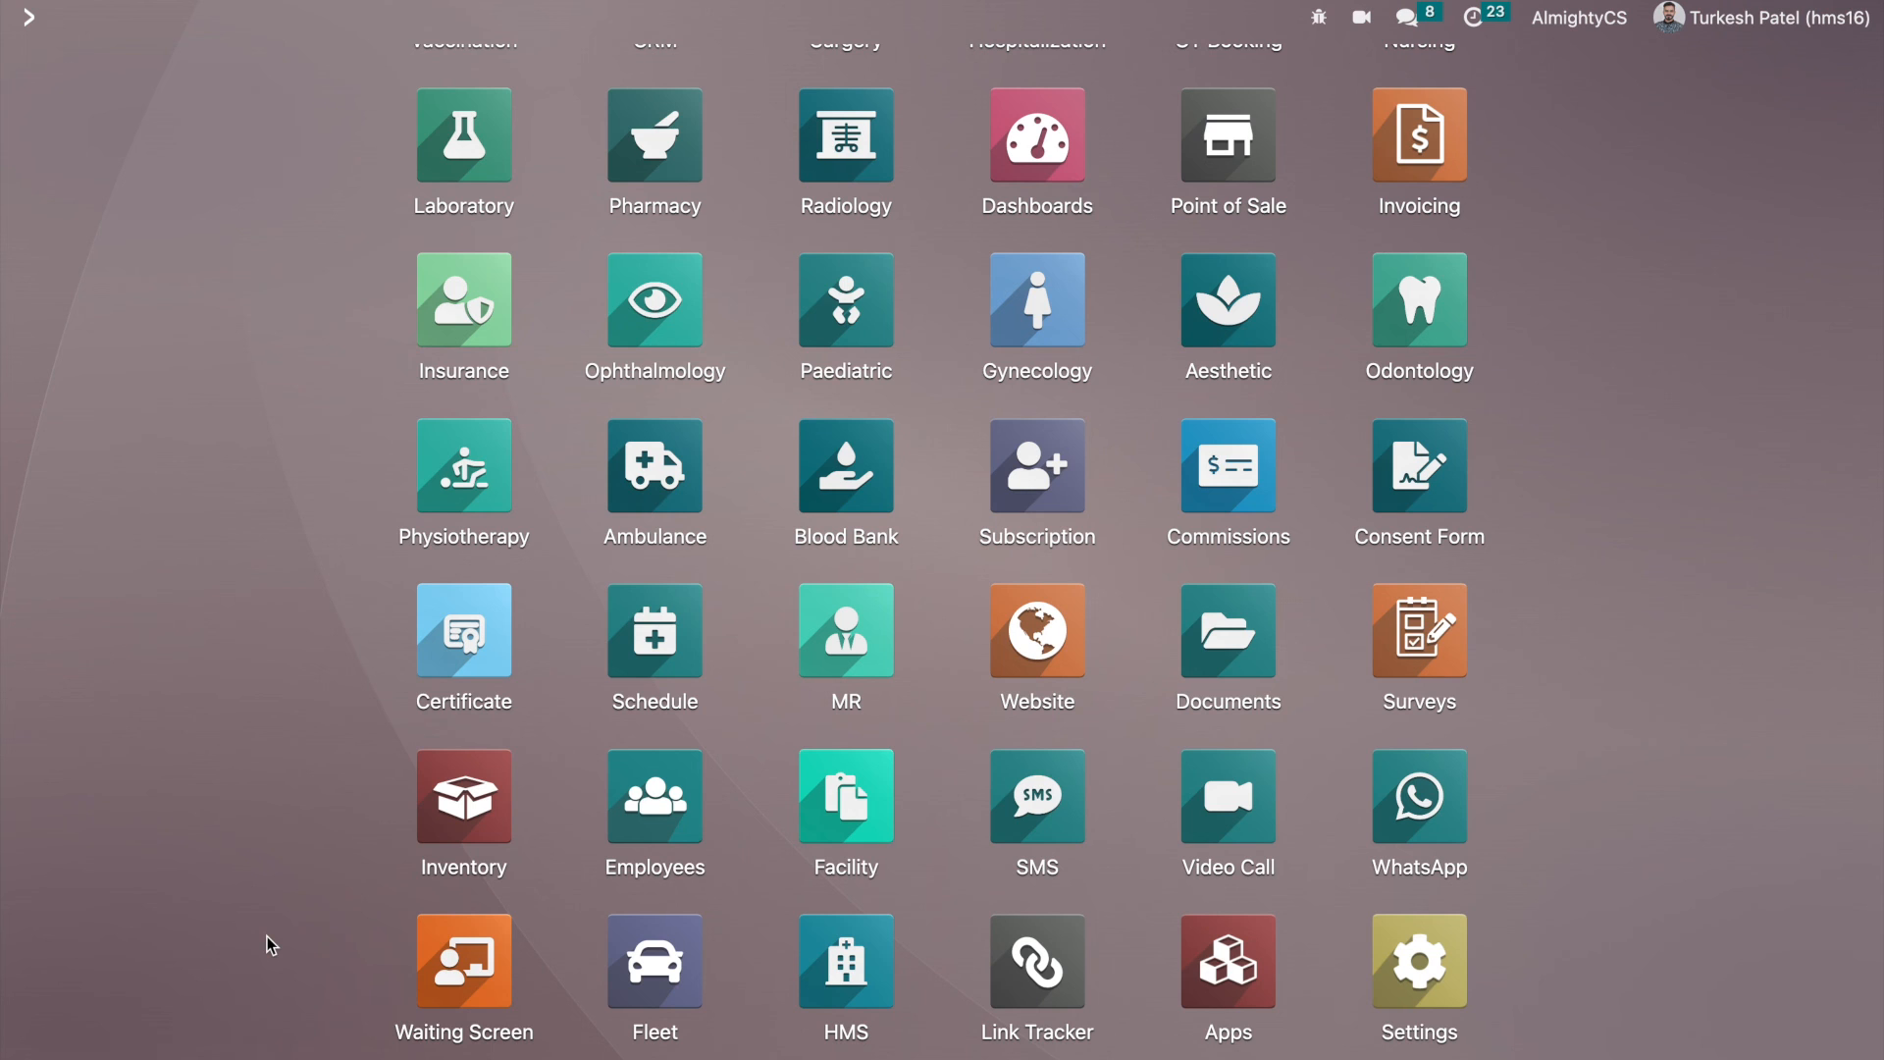
click(857, 971)
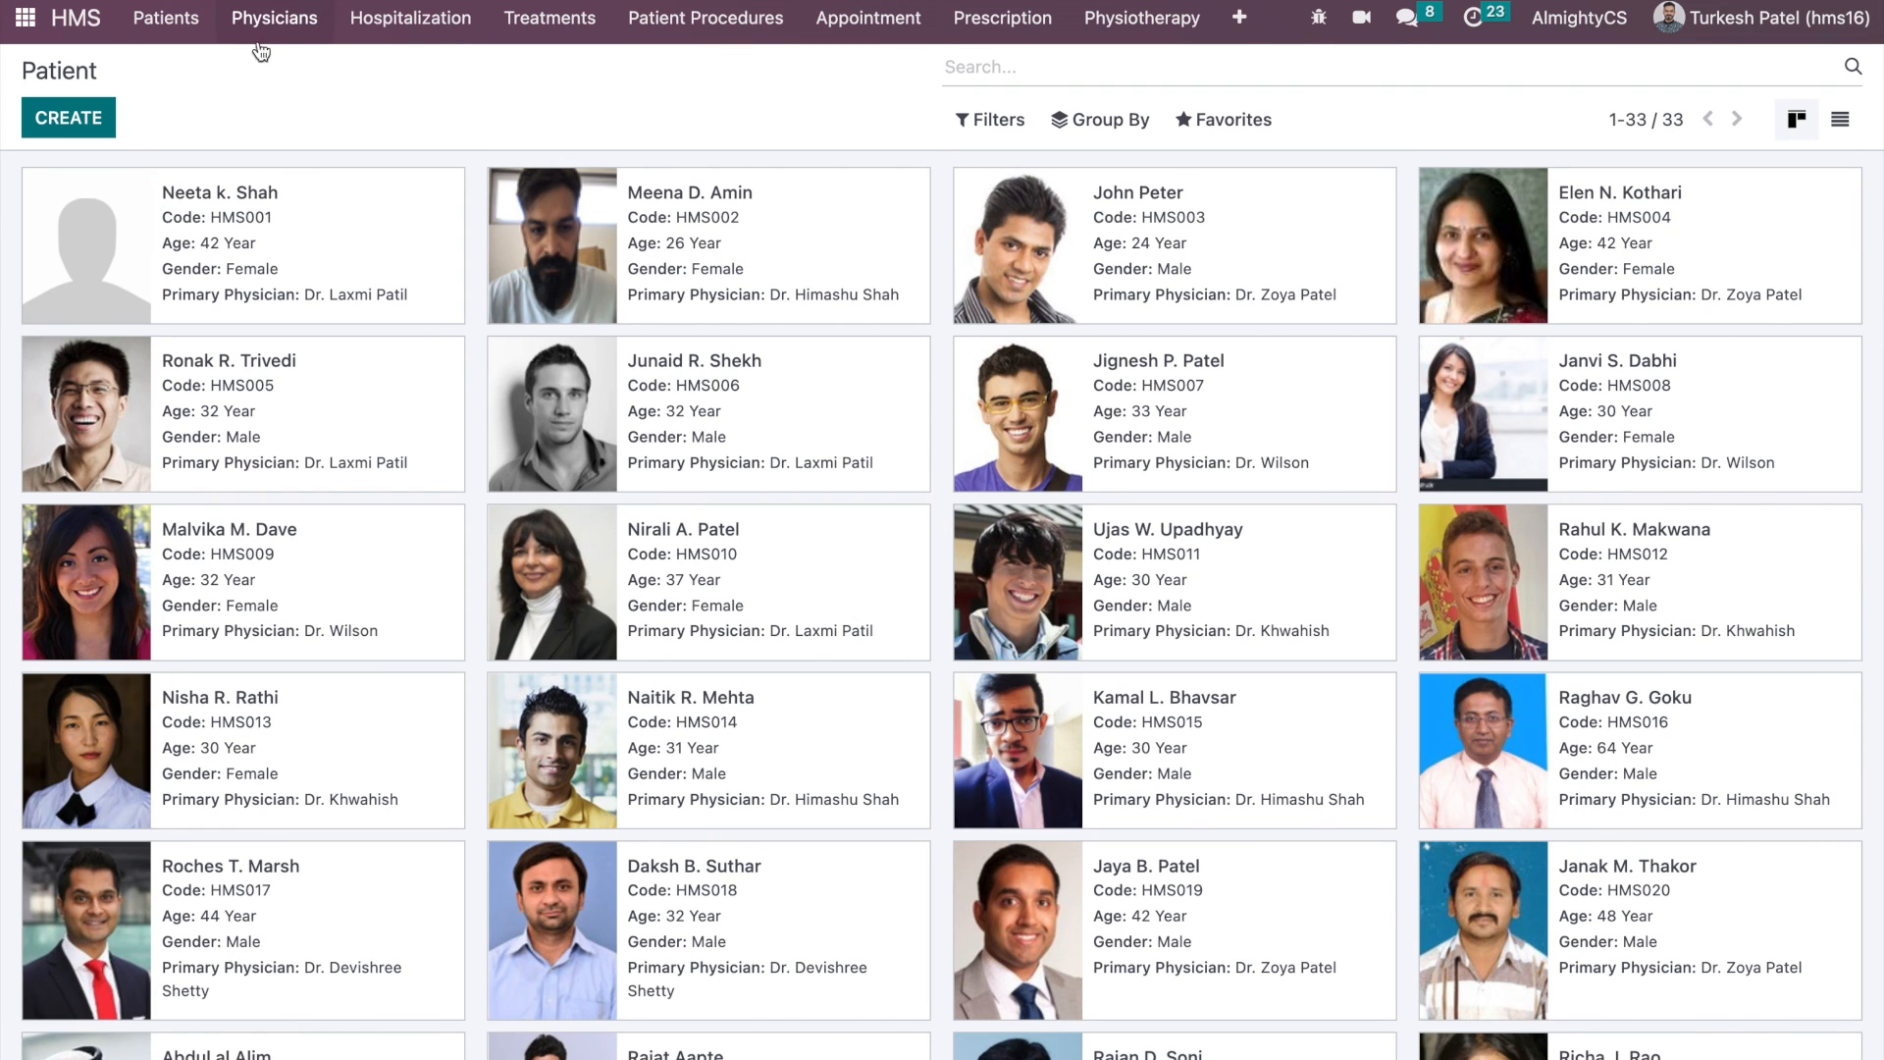
click(1242, 19)
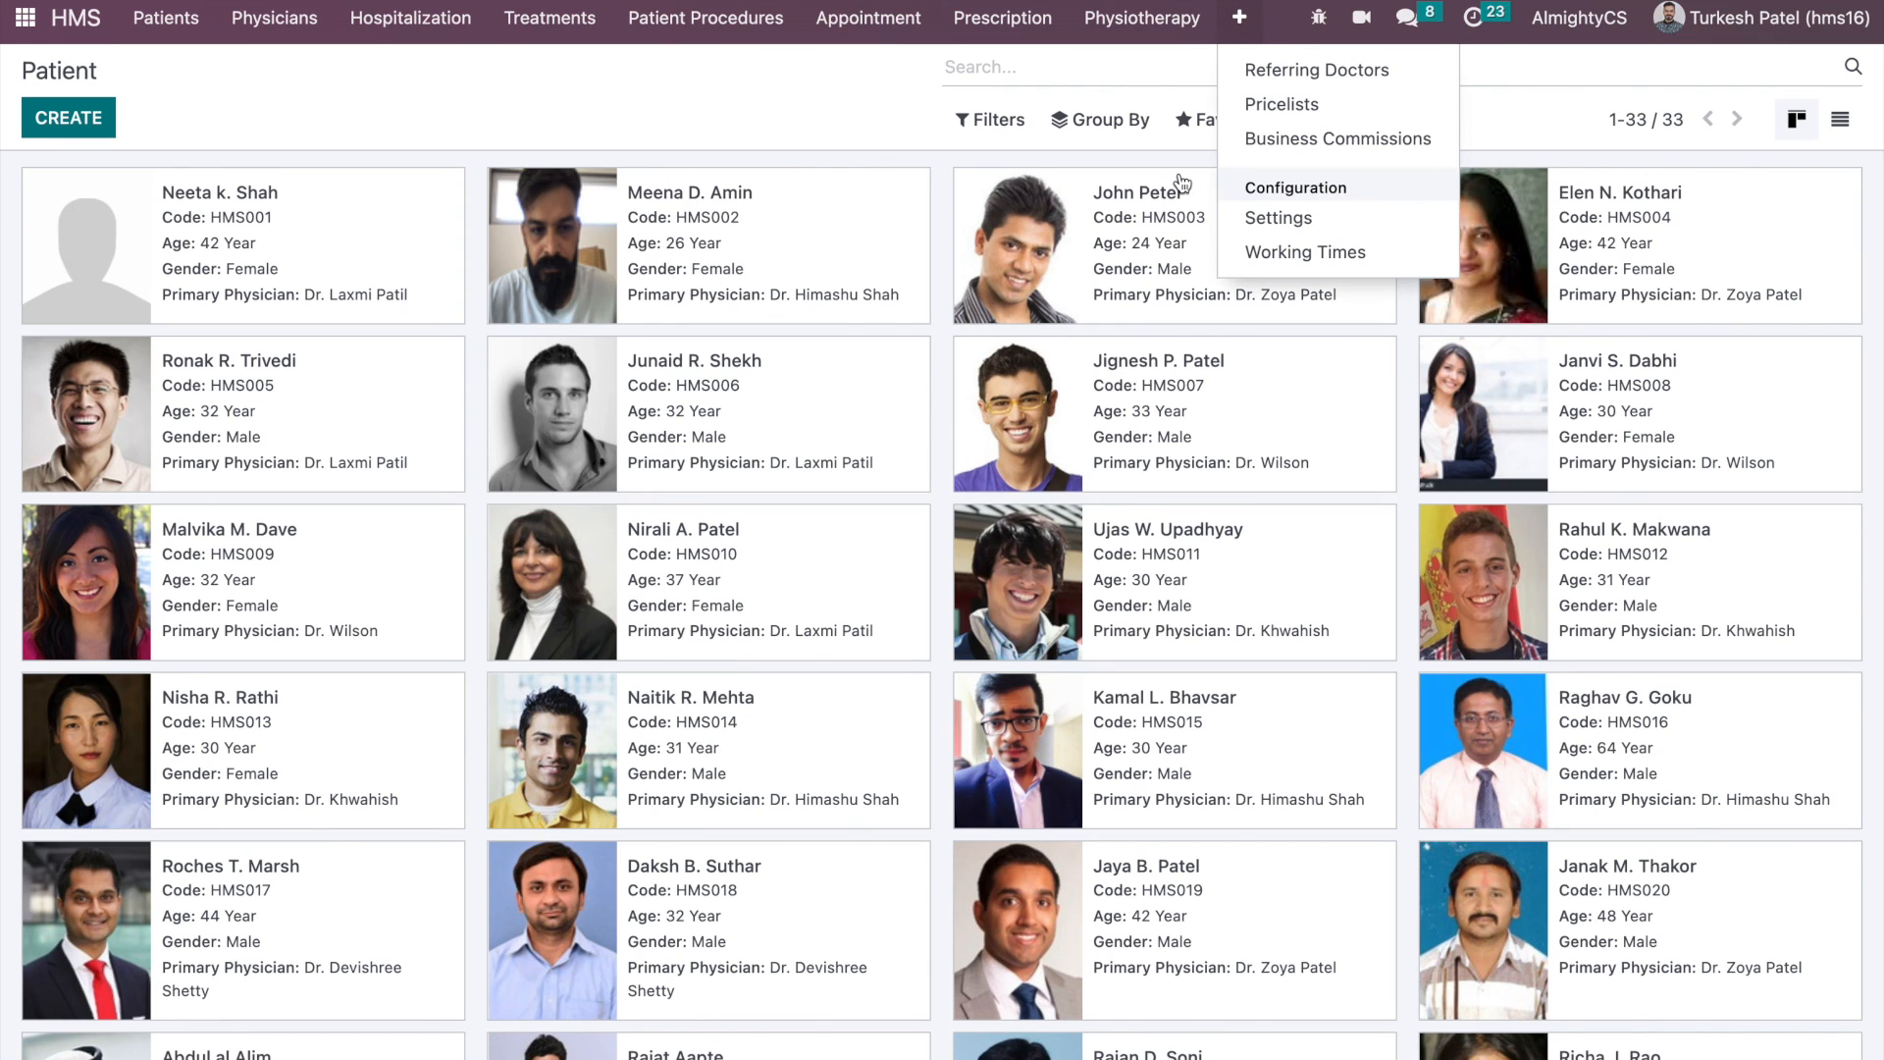
click(410, 19)
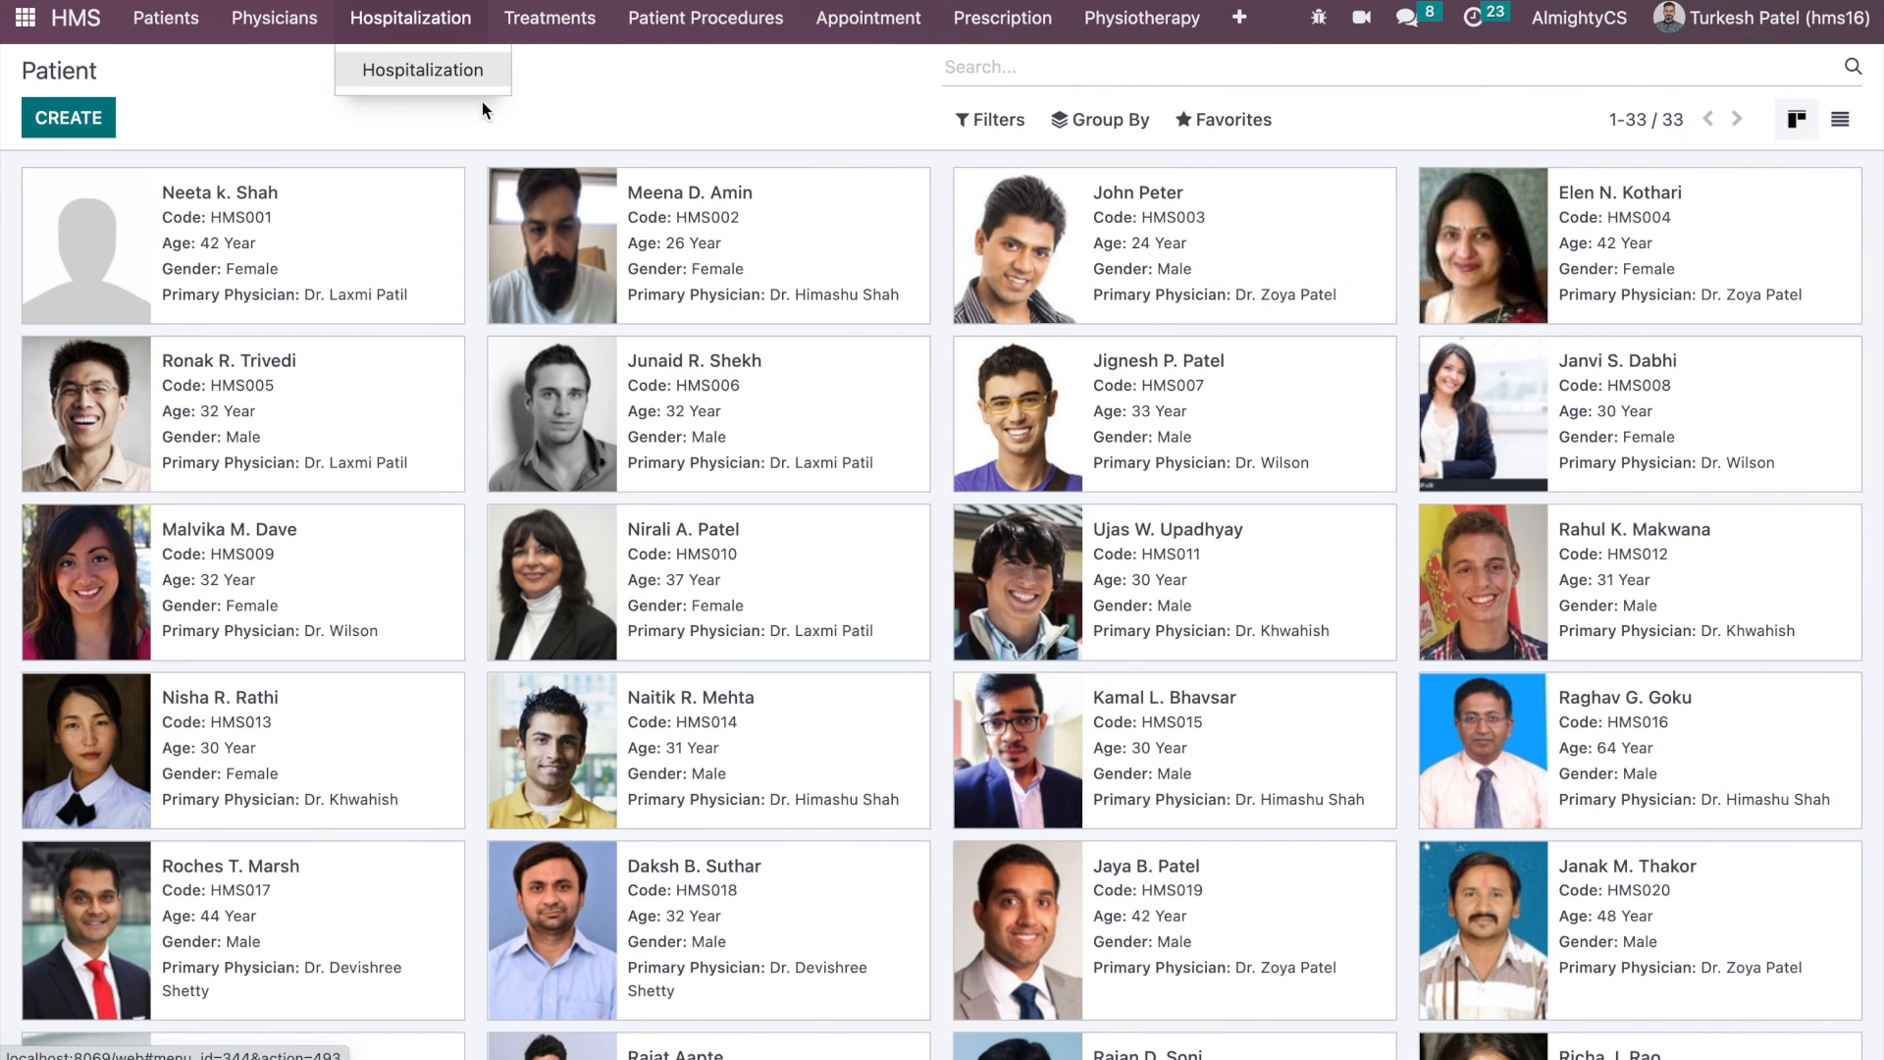